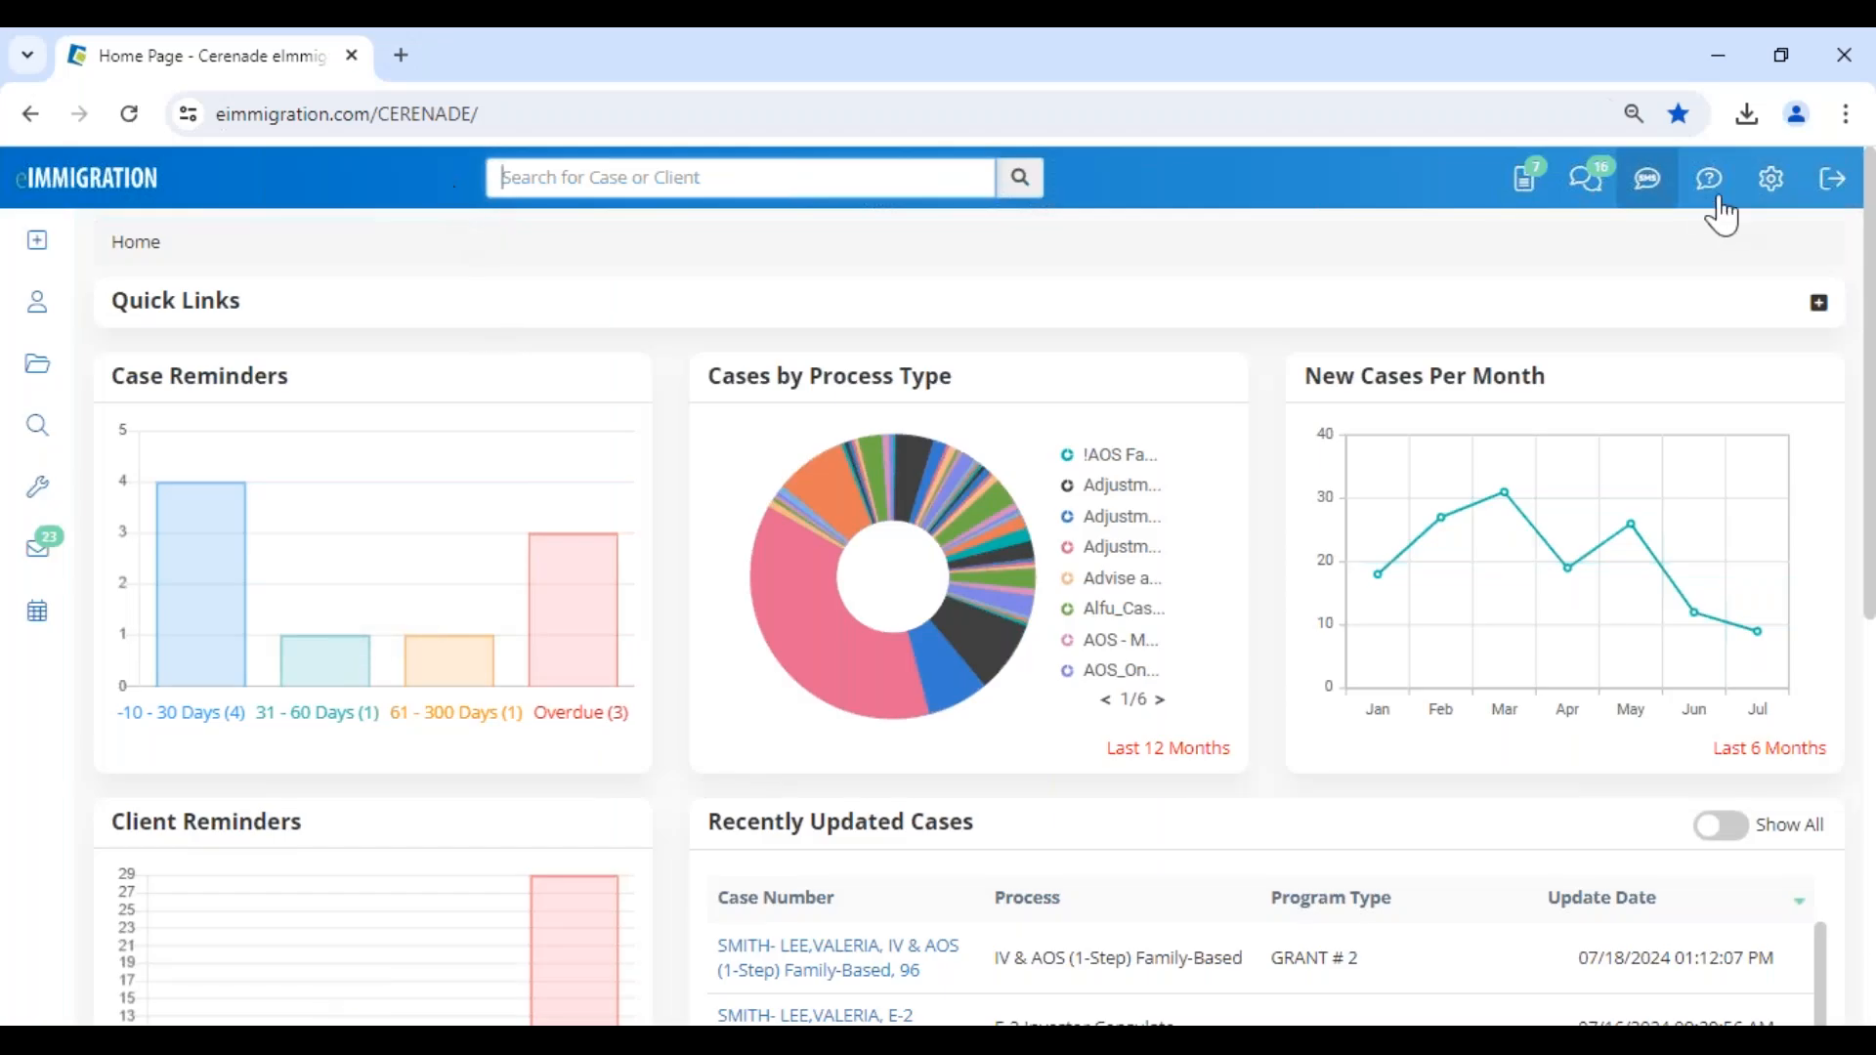
# - Open the Branding page of the application settings in the Administrative Tools to view the custom logo settings
pyautogui.click(1759, 195)
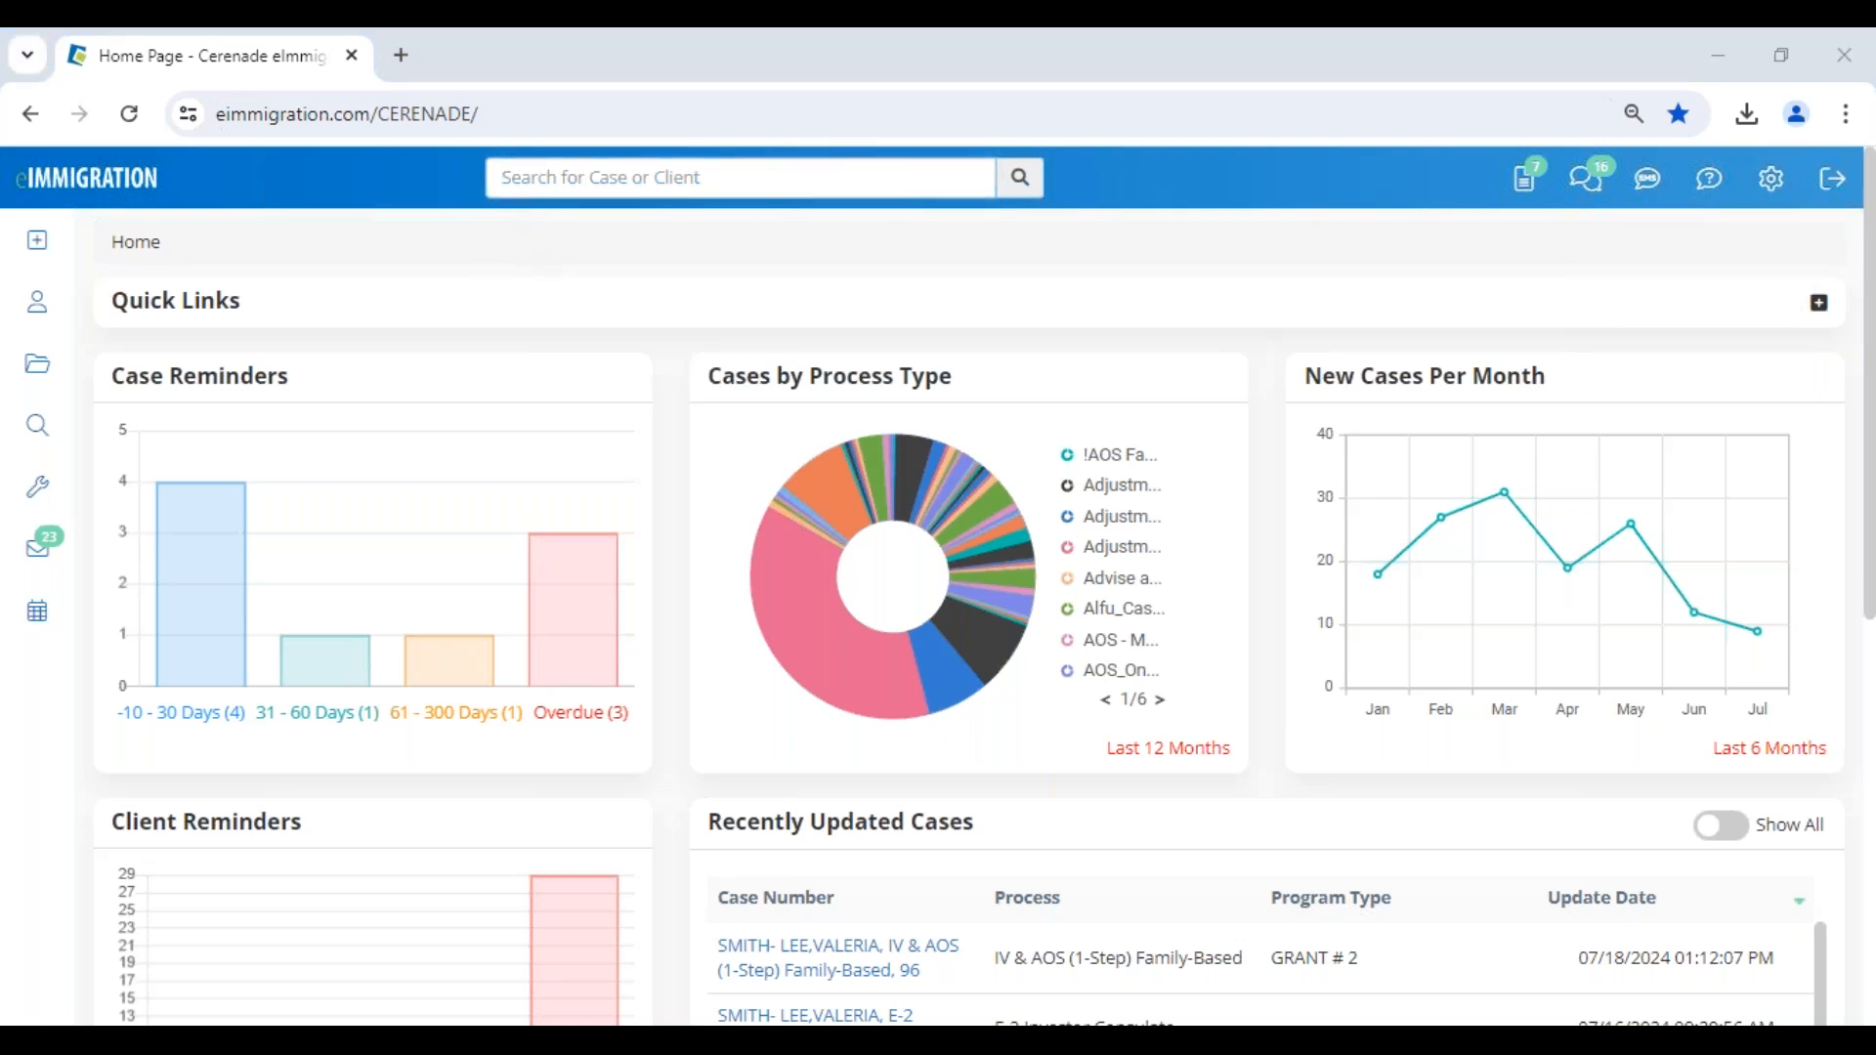
pyautogui.moveTo(1773, 182)
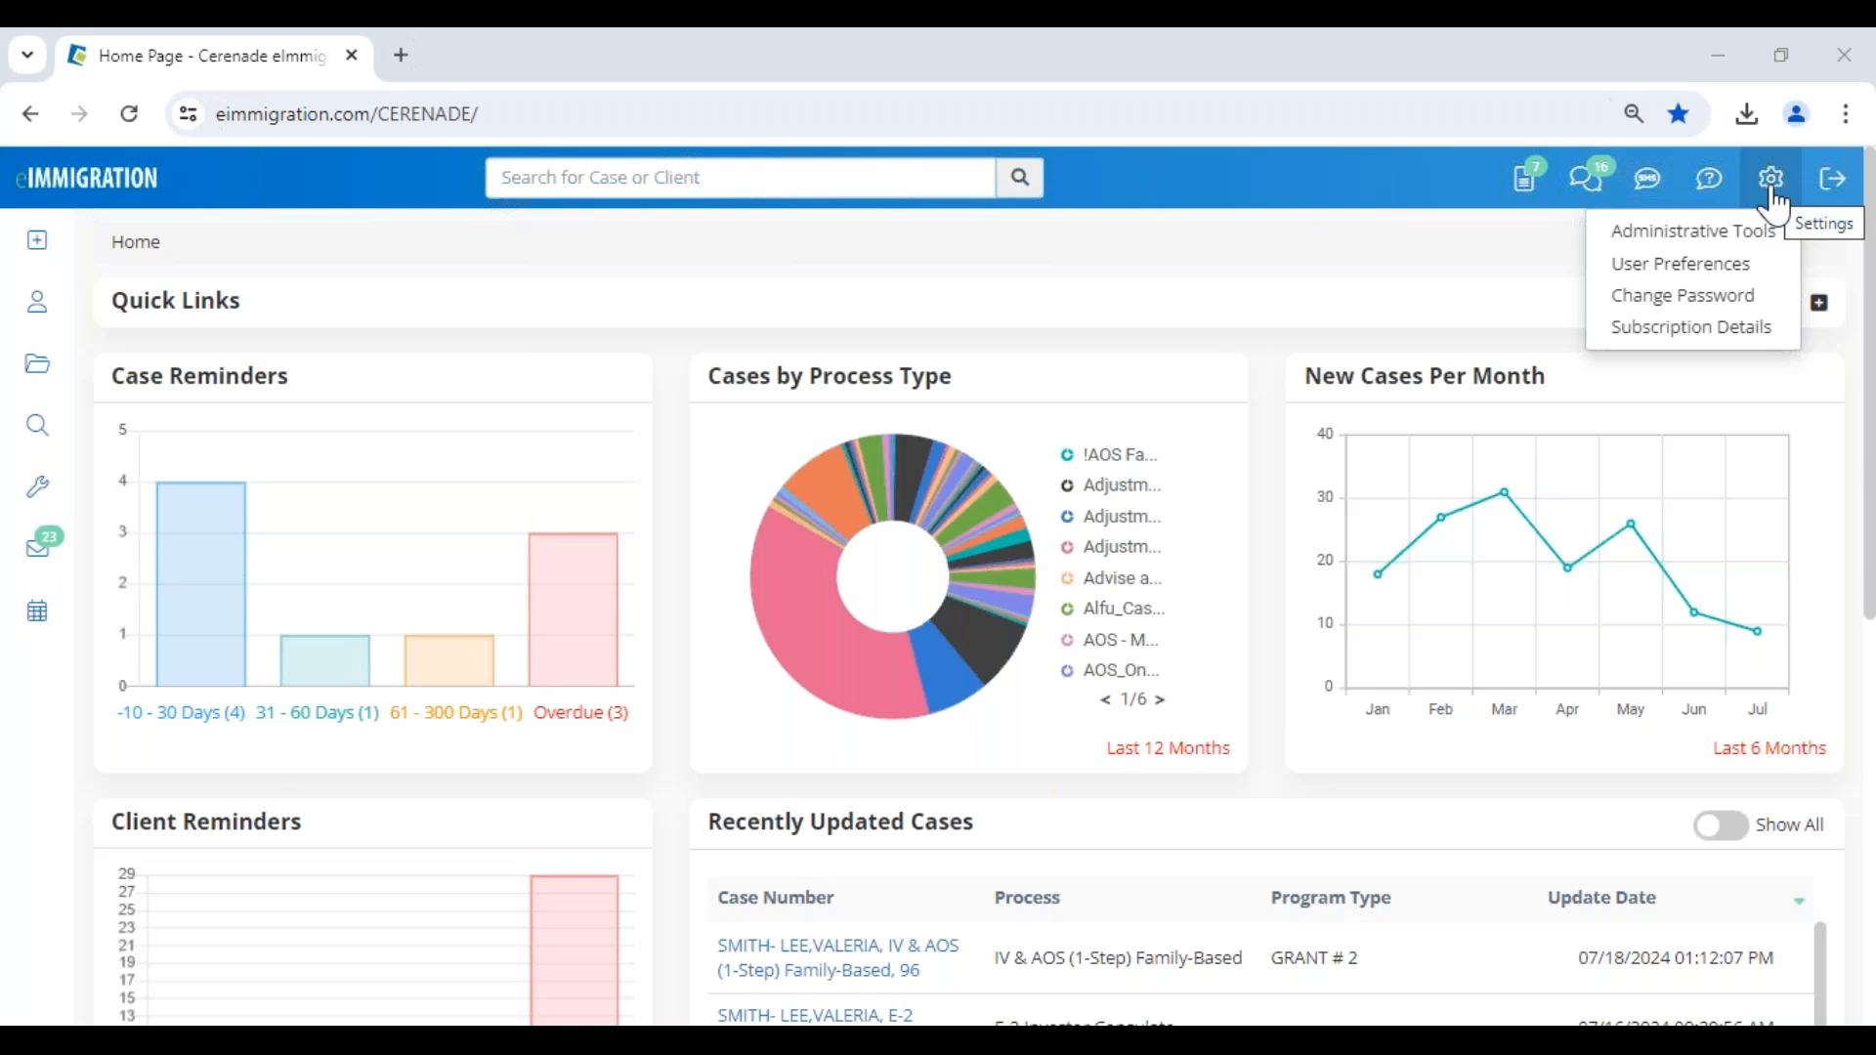
pyautogui.click(1755, 235)
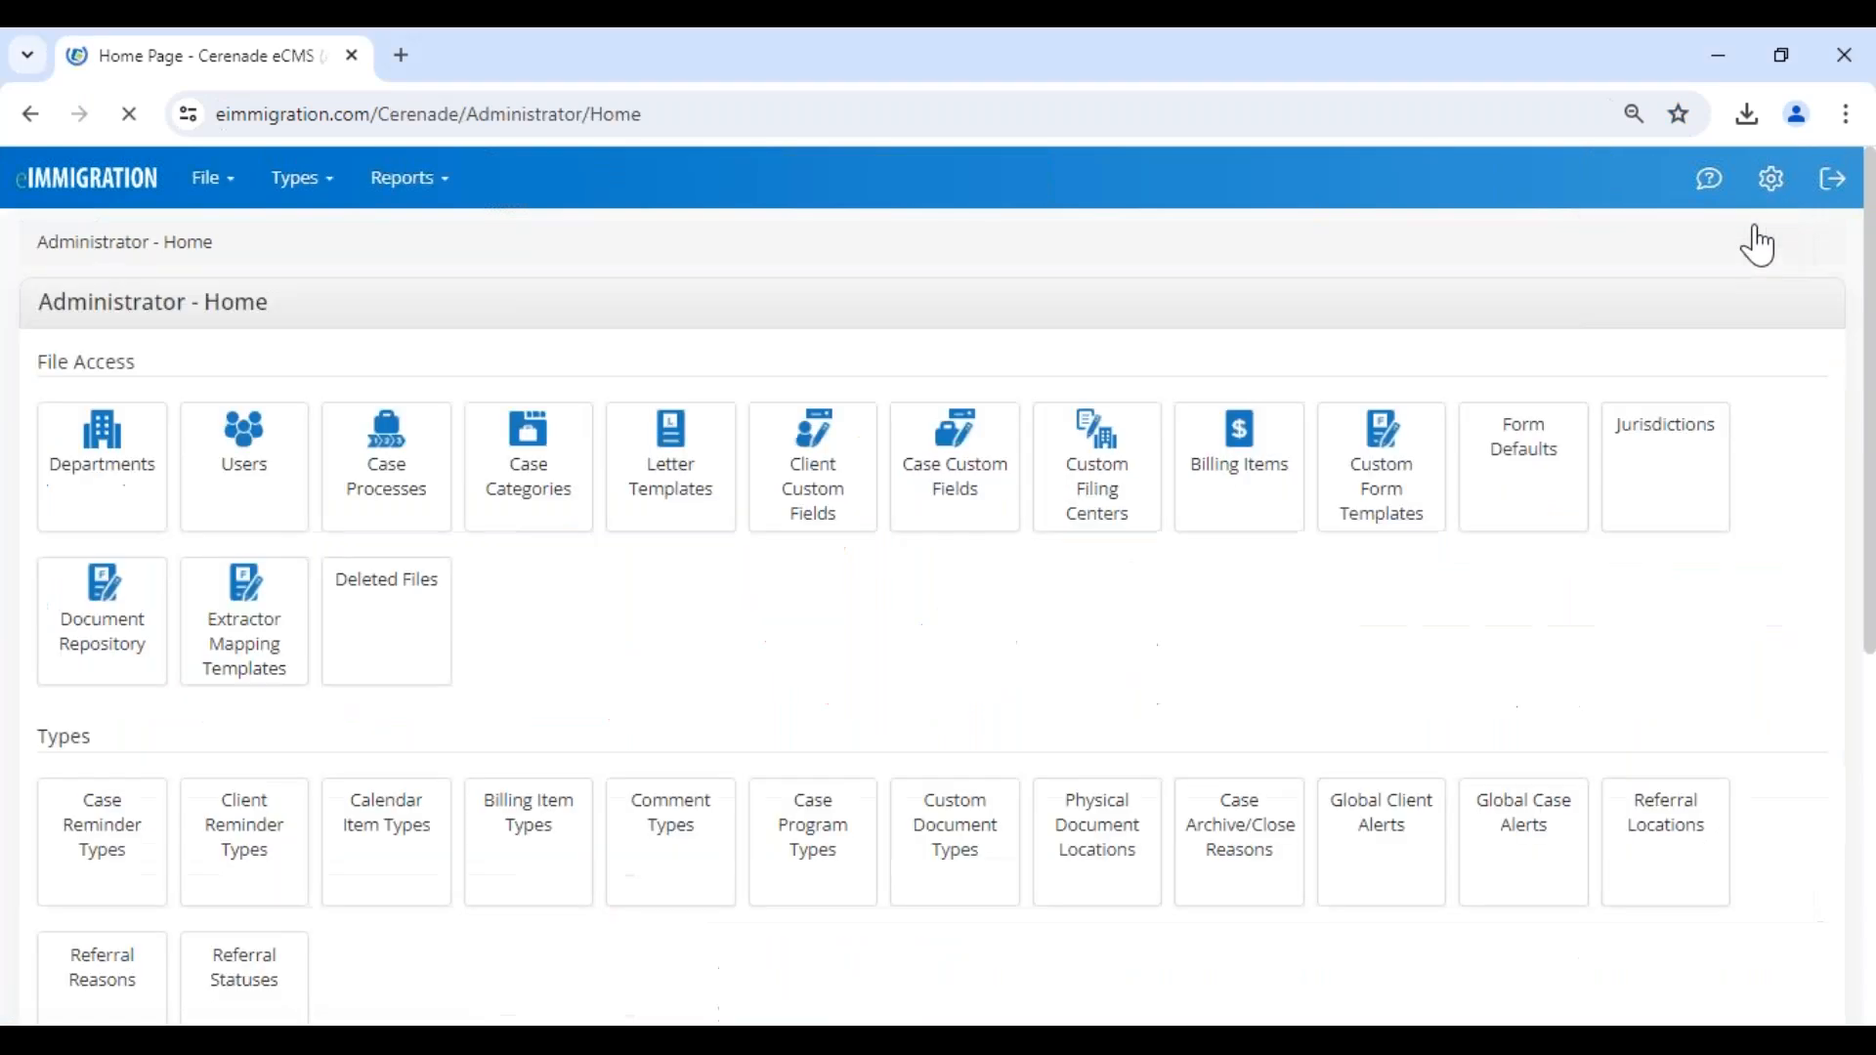
pyautogui.moveTo(33, 323); pyautogui.dragTo(416, 351)
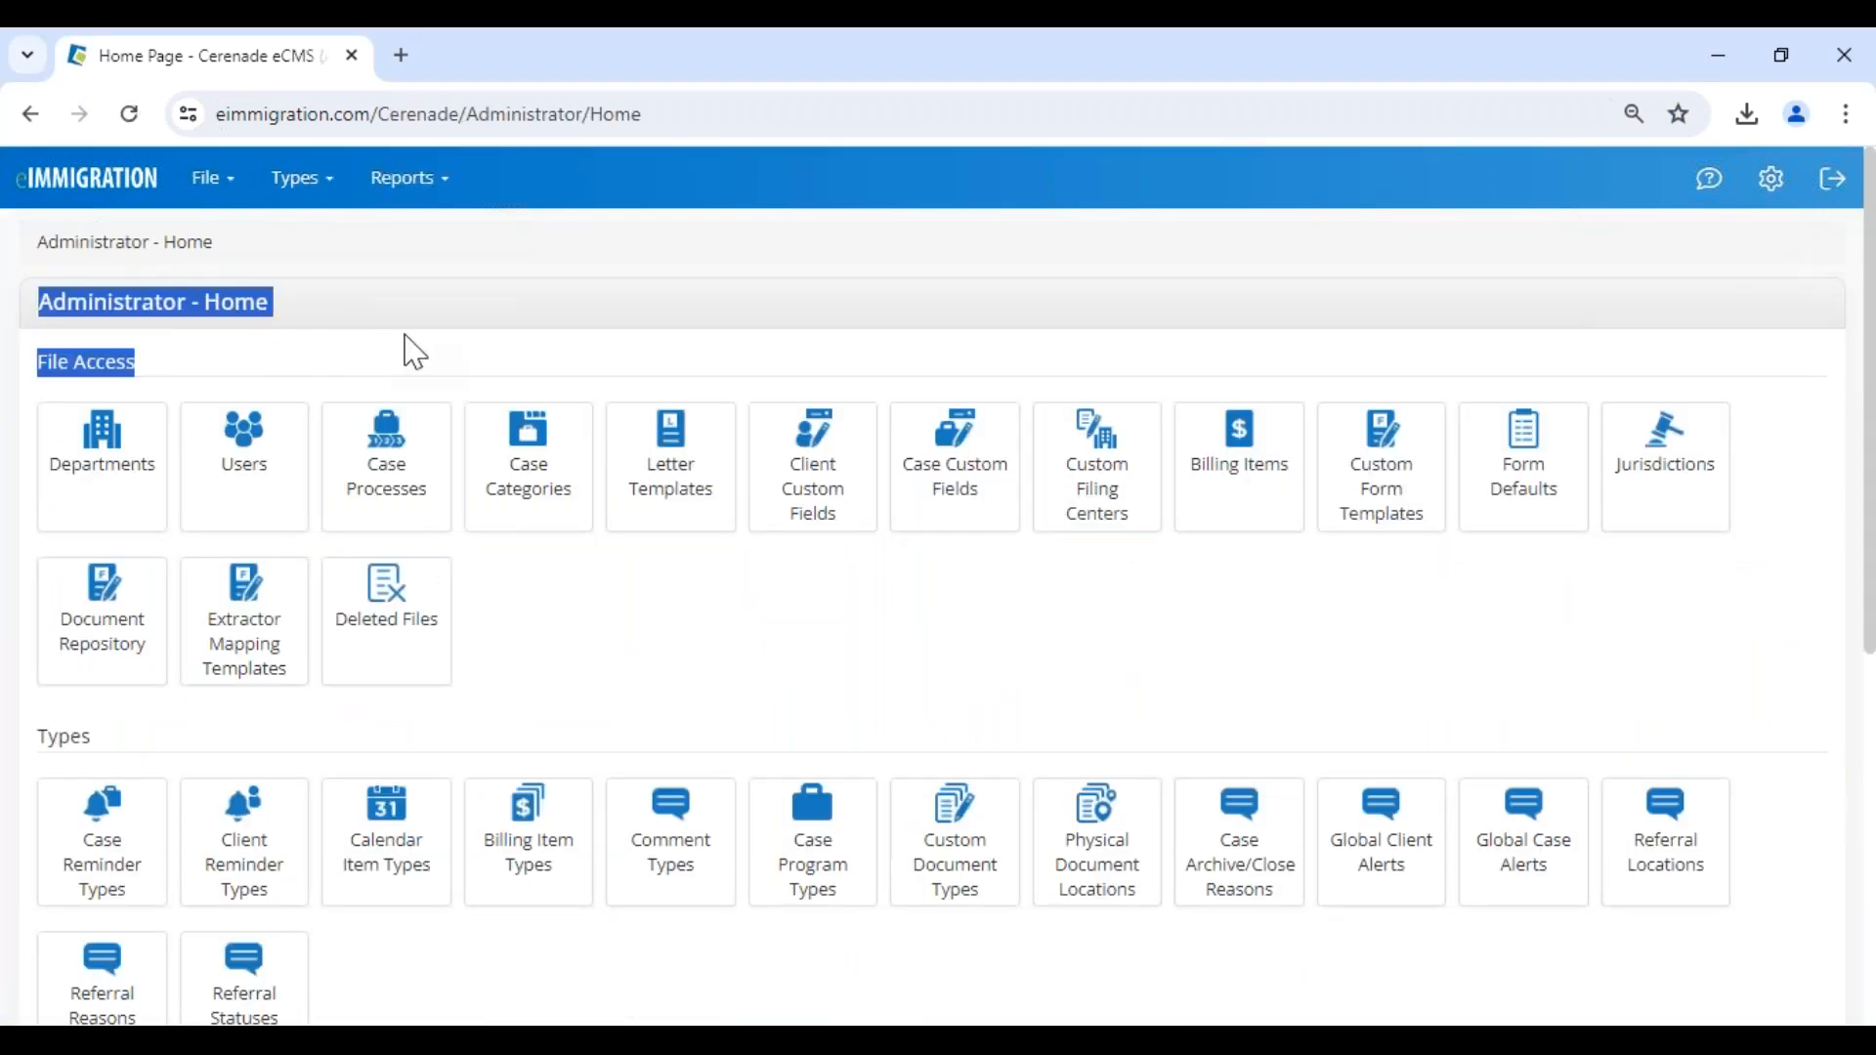
pyautogui.scroll(-7, 391, 439)
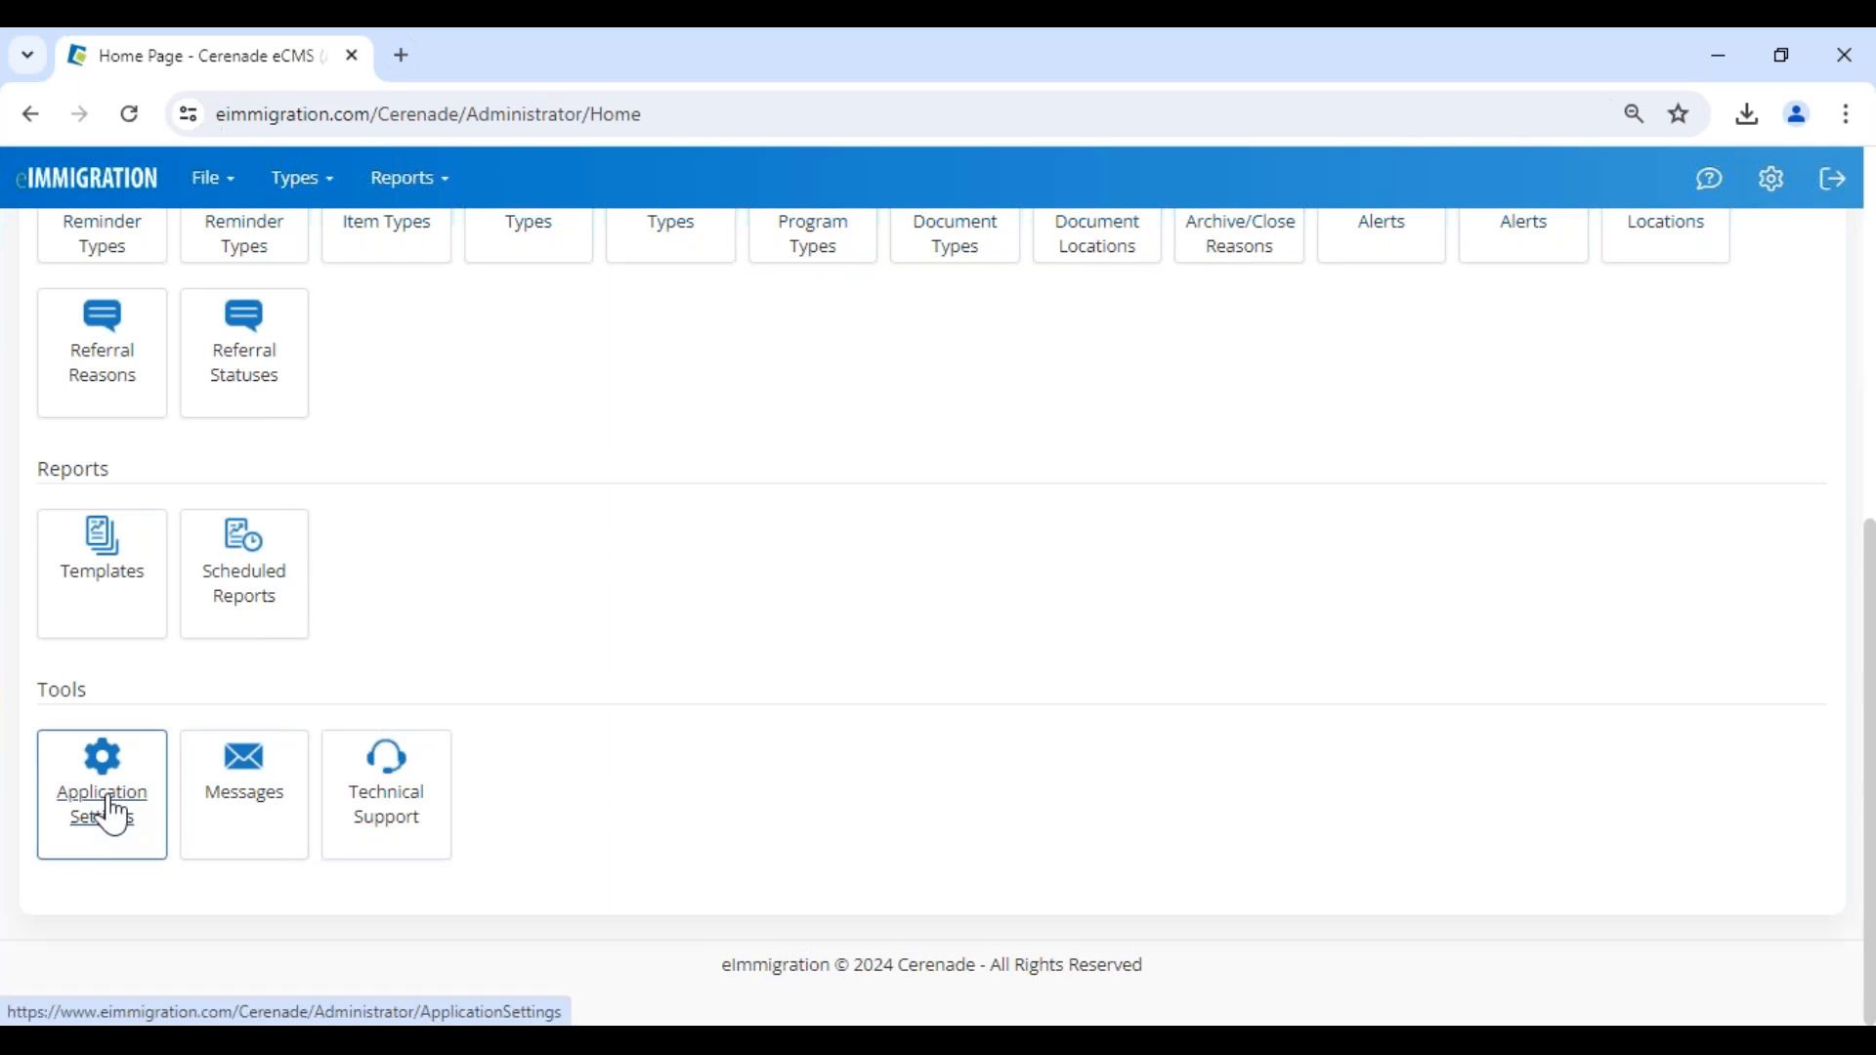
pyautogui.click(112, 816)
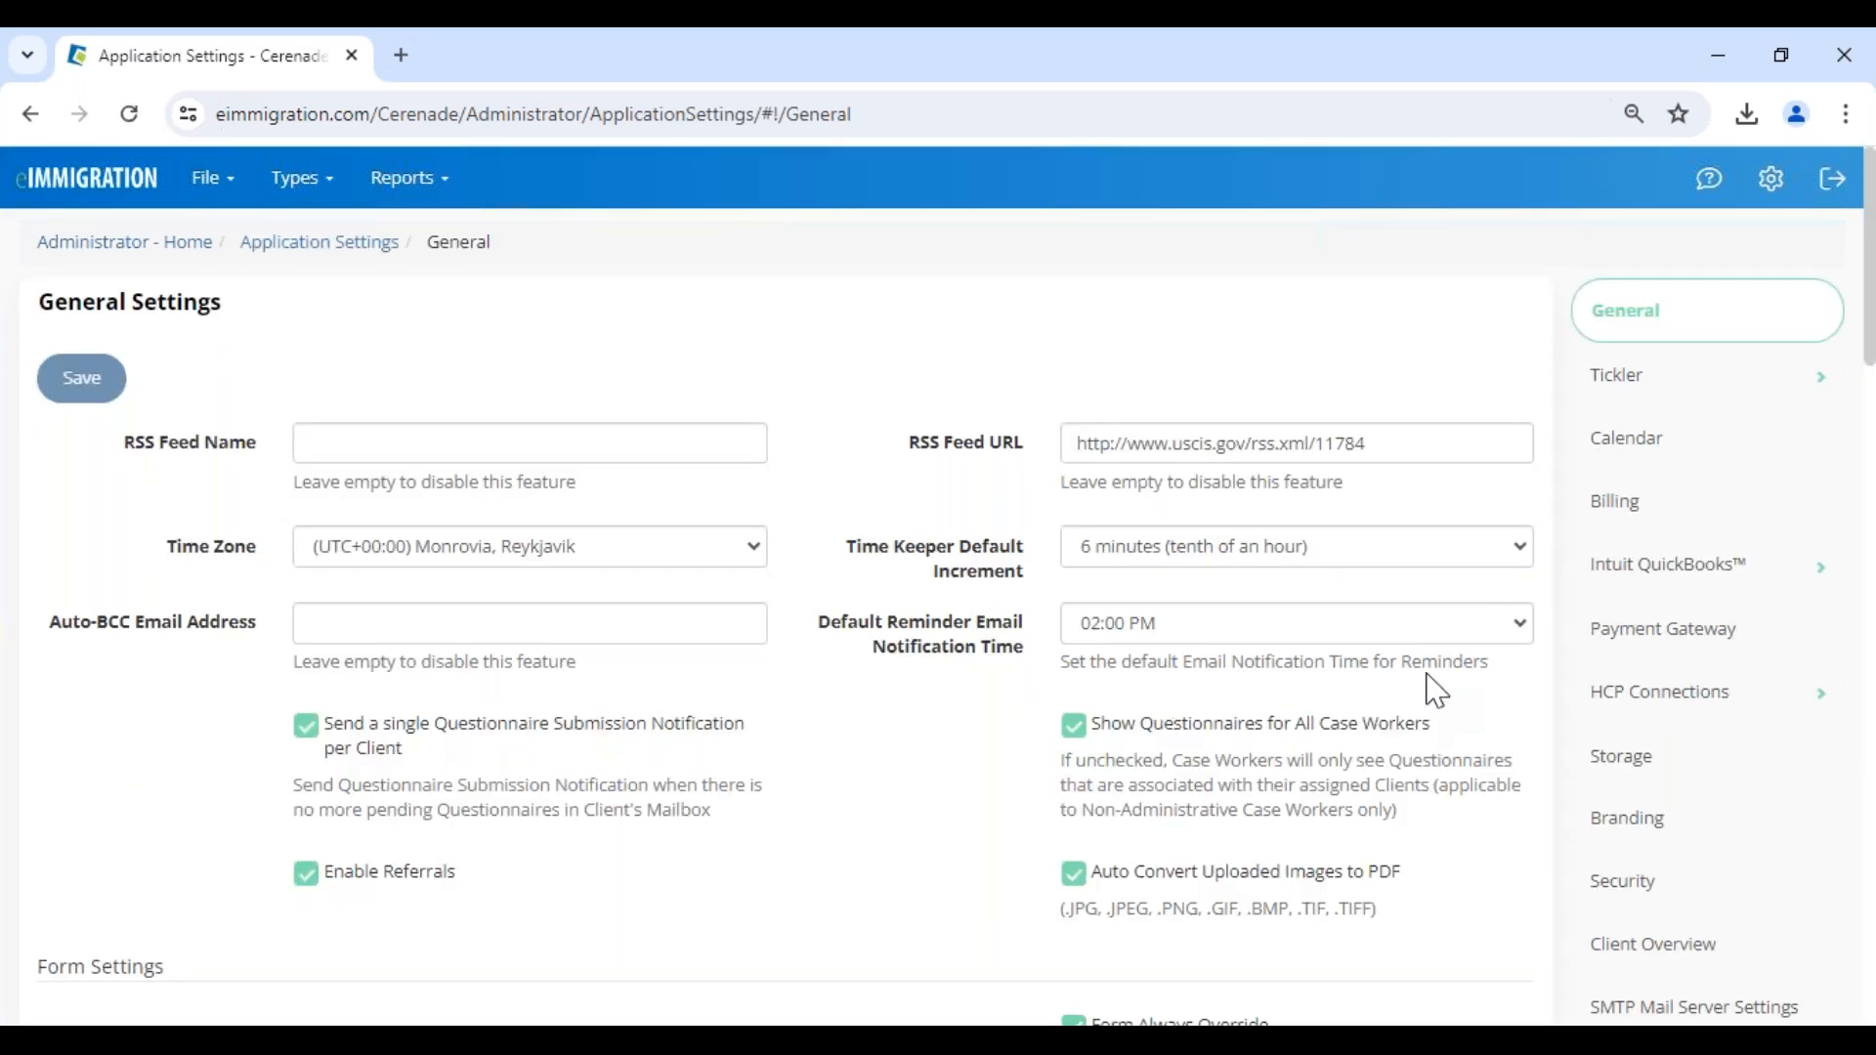
pyautogui.click(1658, 833)
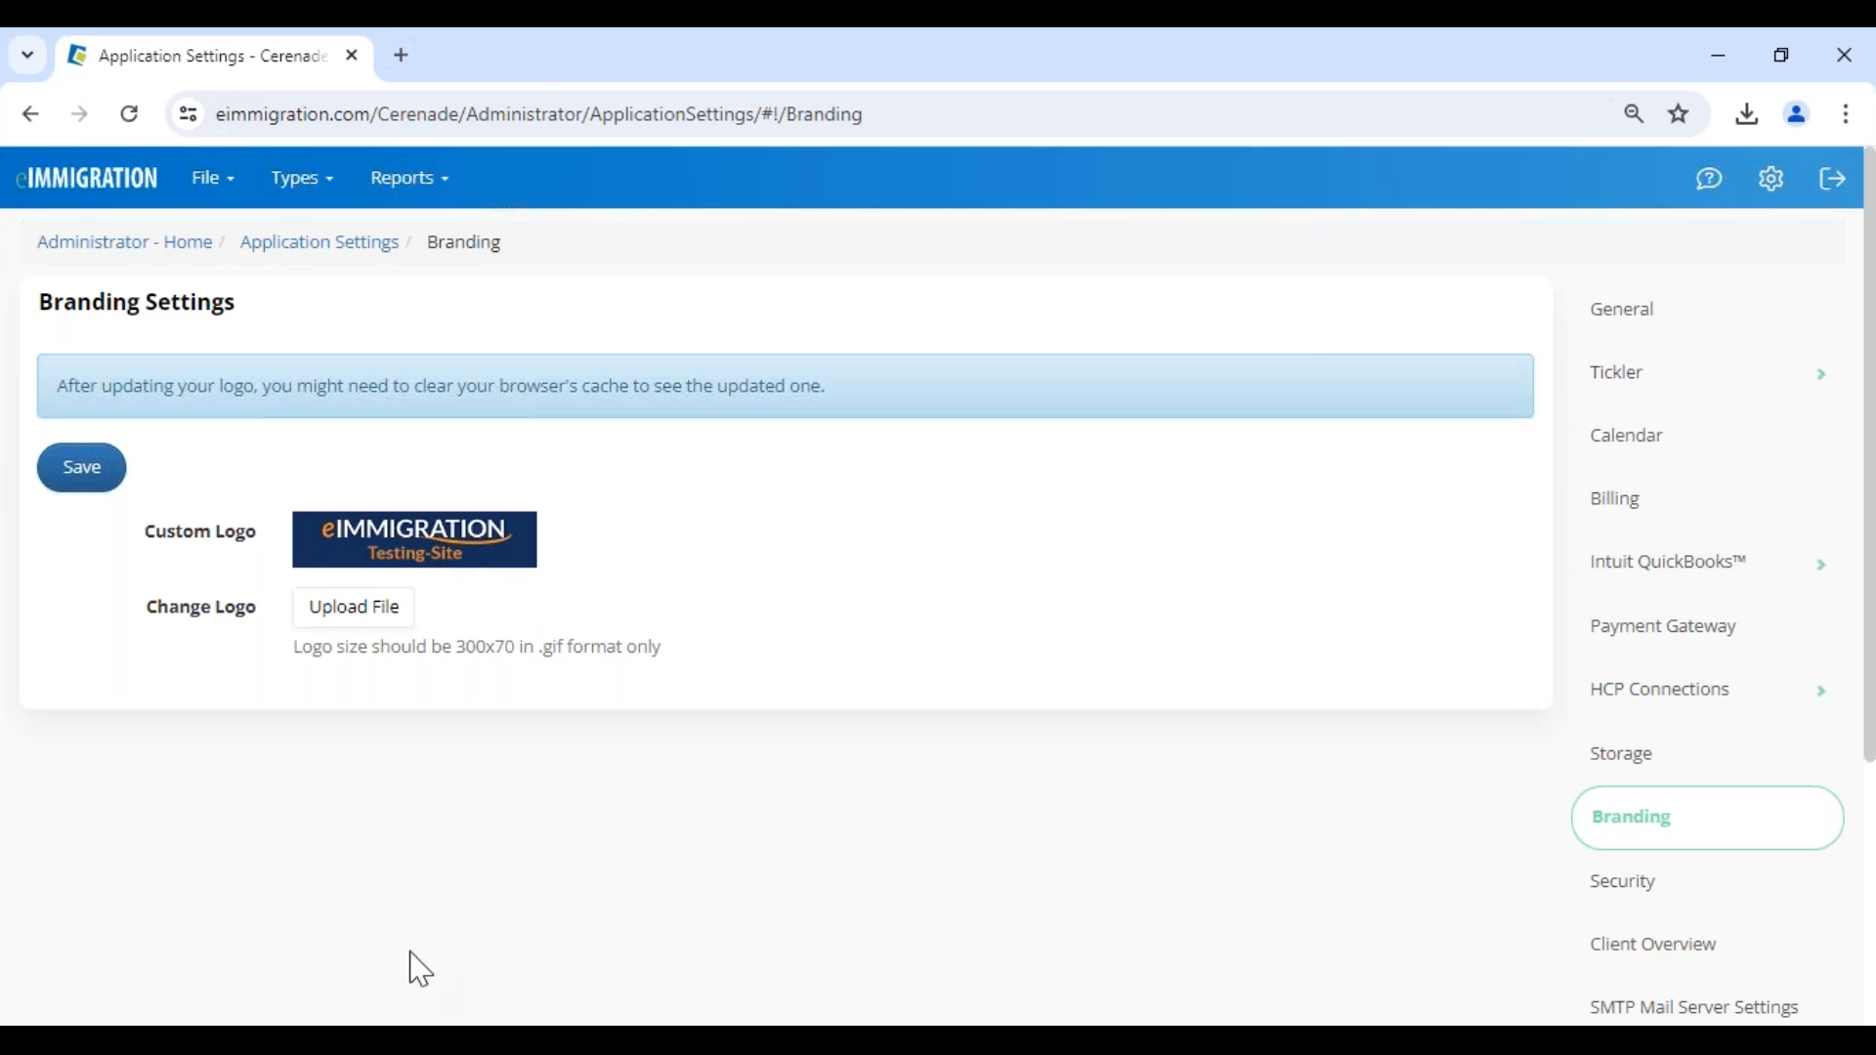
# - Switch to the client portal in Edge and log in with the username and password of a saved account
pyautogui.click(386, 986)
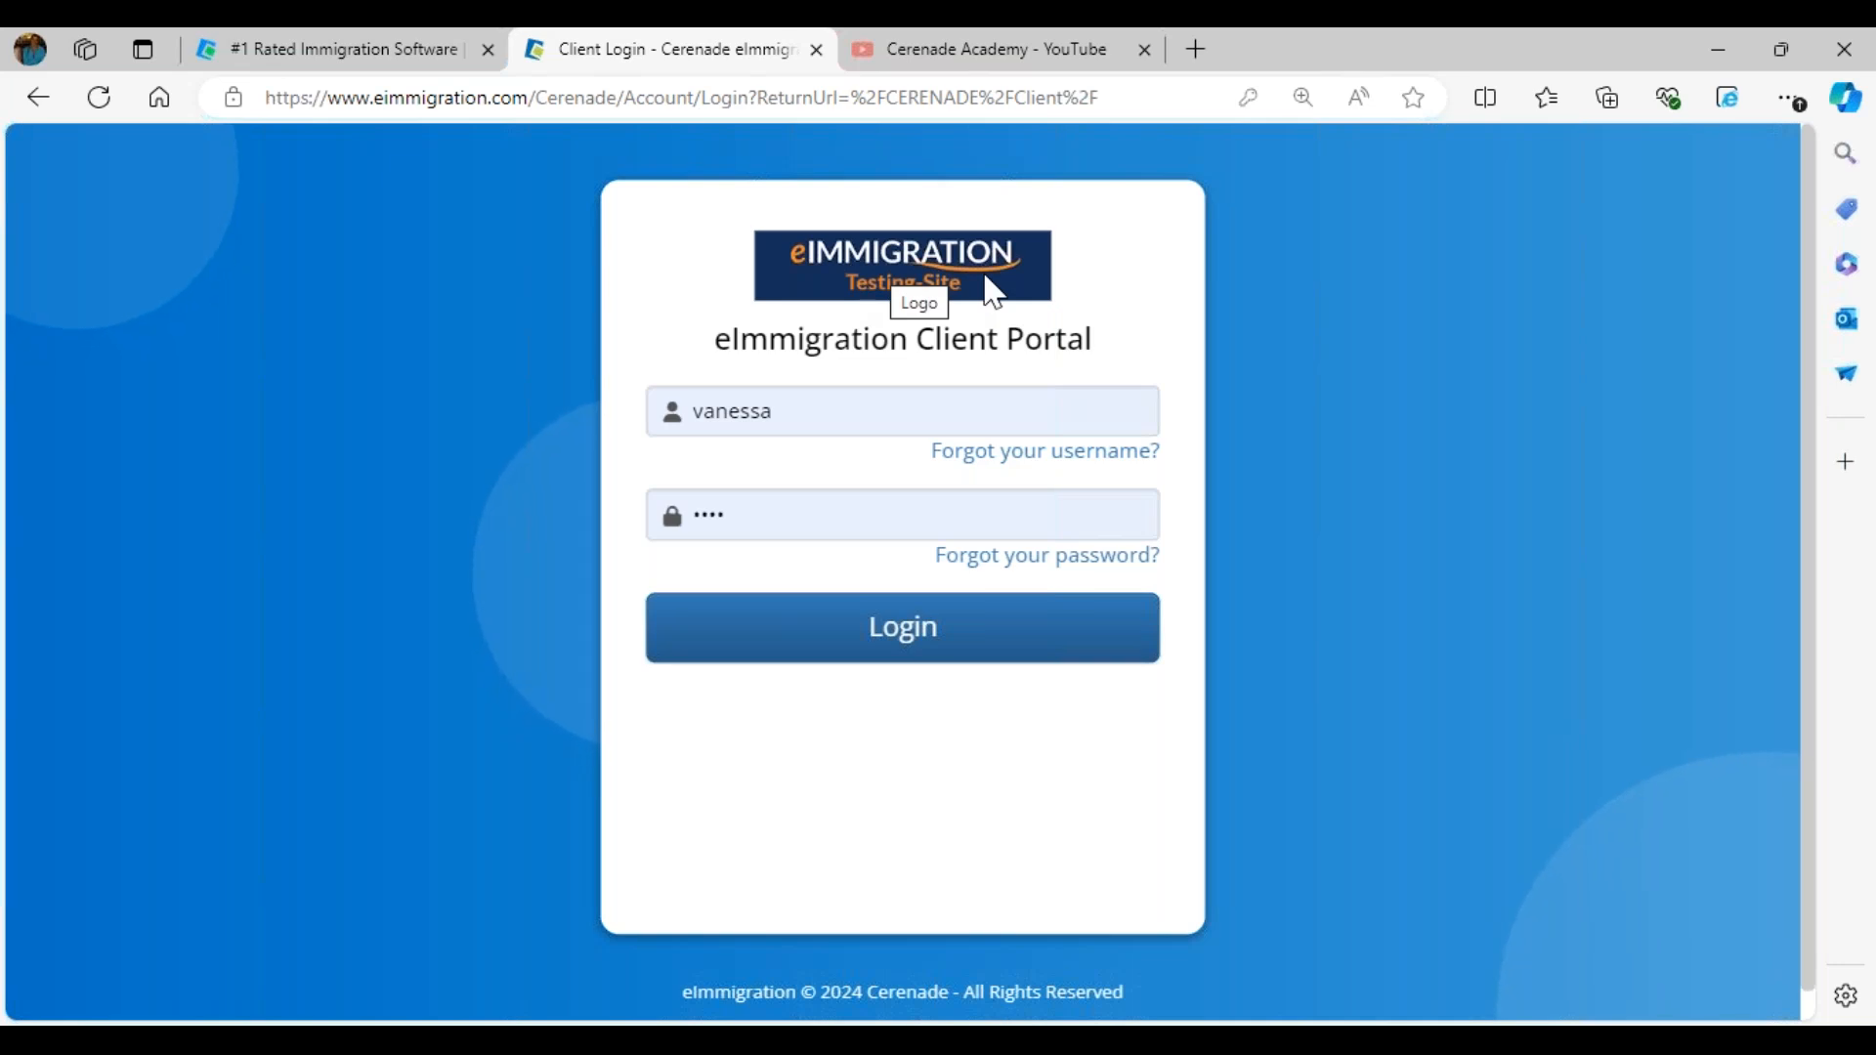
pyautogui.click(850, 414)
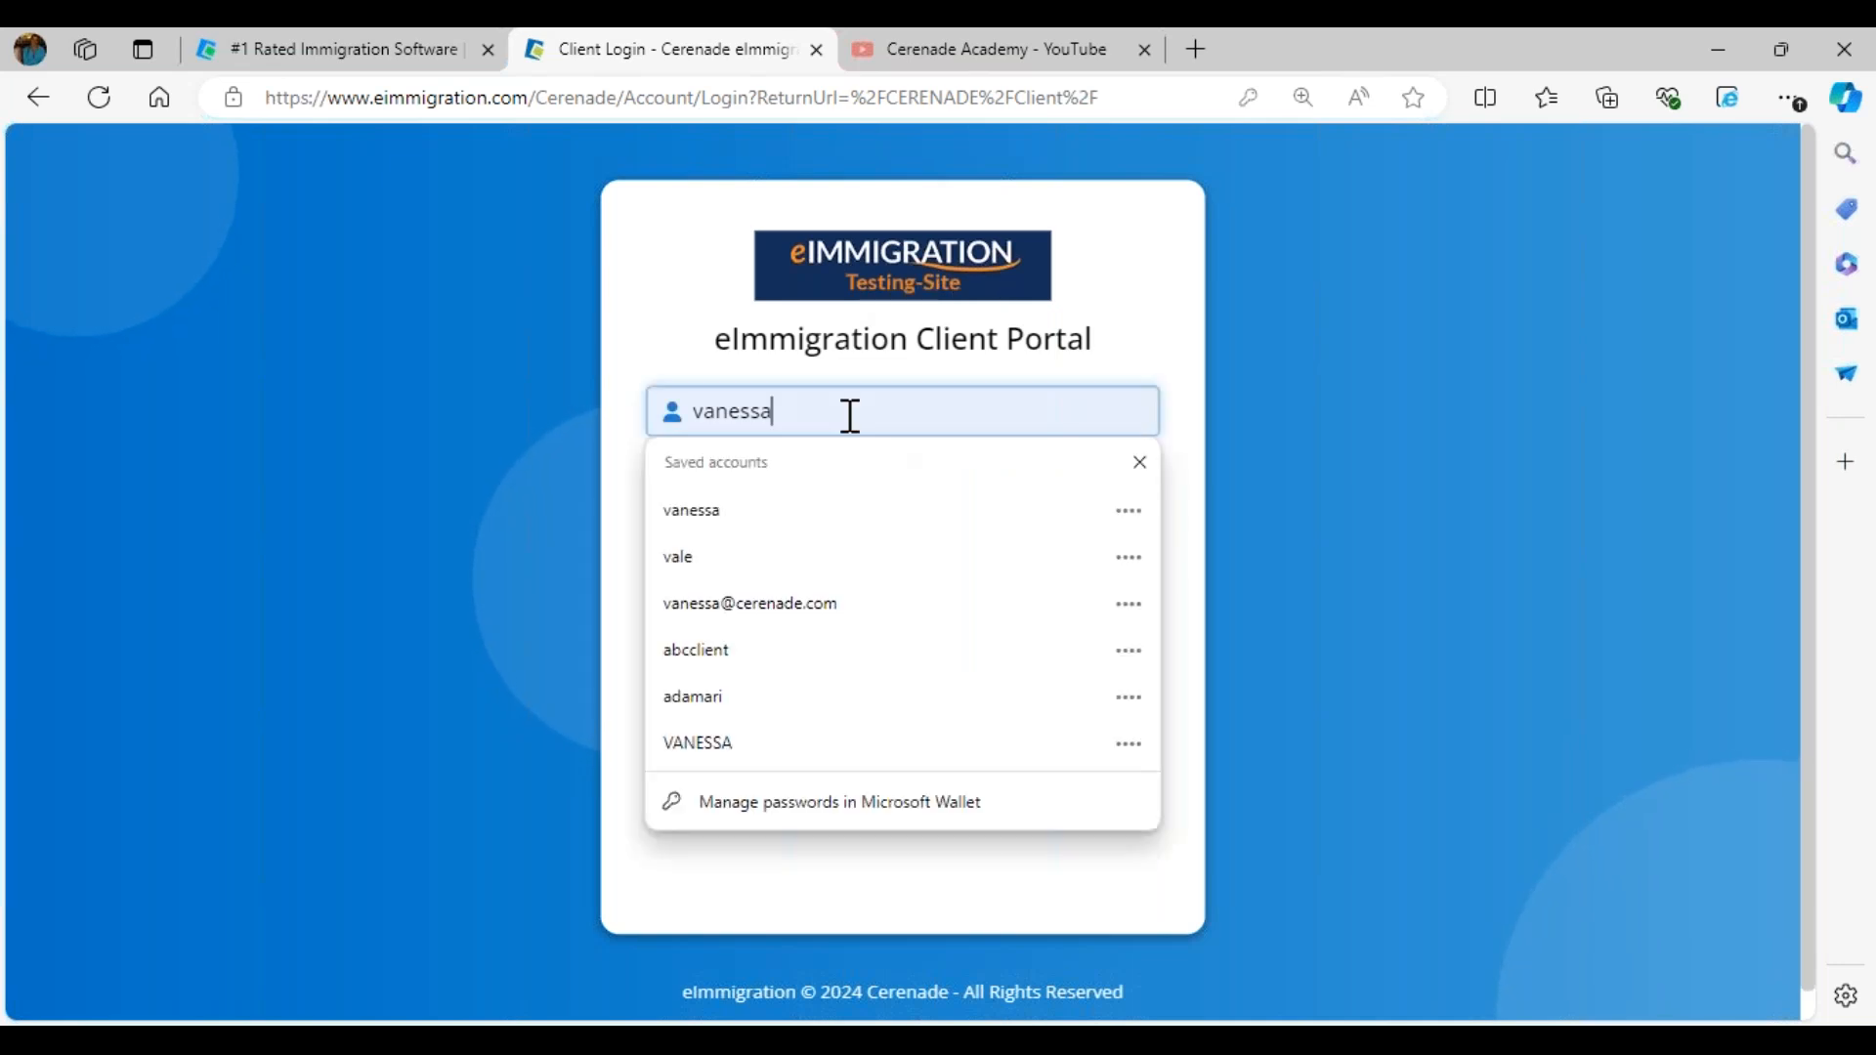
pyautogui.click(837, 550)
pyautogui.click(900, 635)
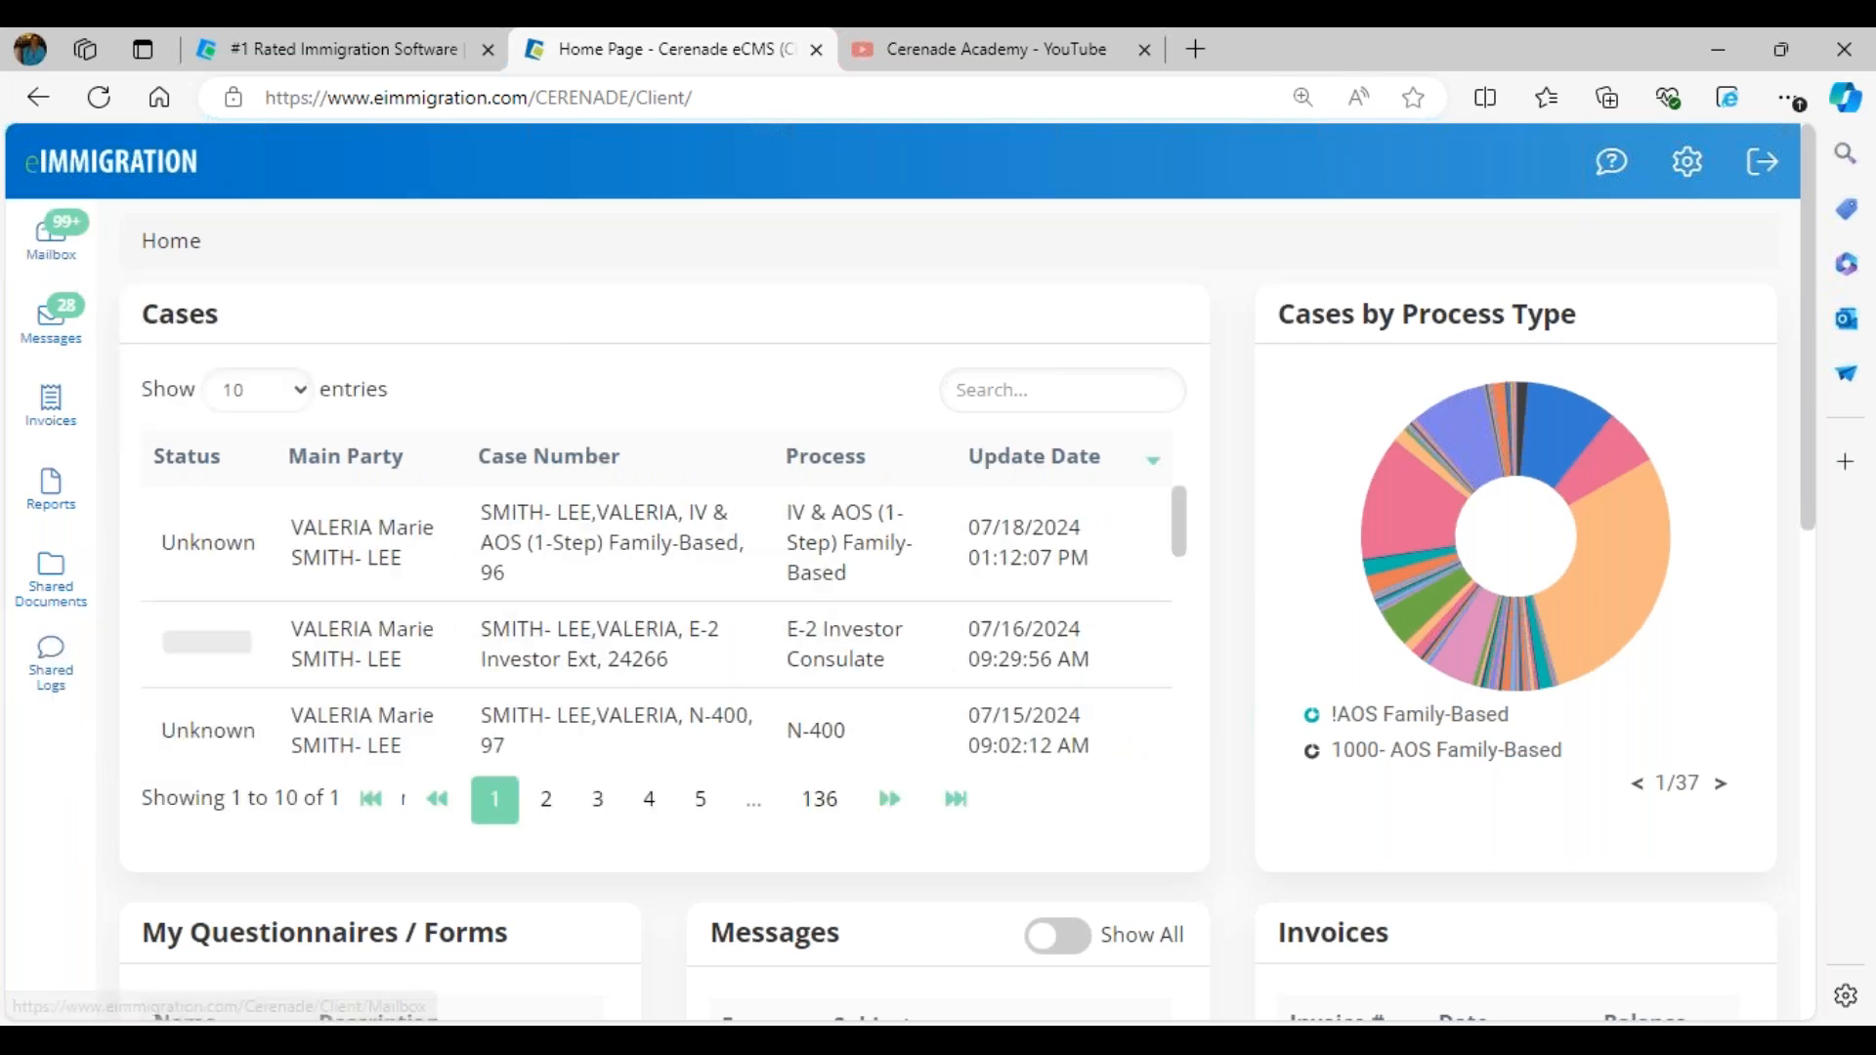
# - View the client's mailbox and examine the names of the shared client documents
pyautogui.click(67, 260)
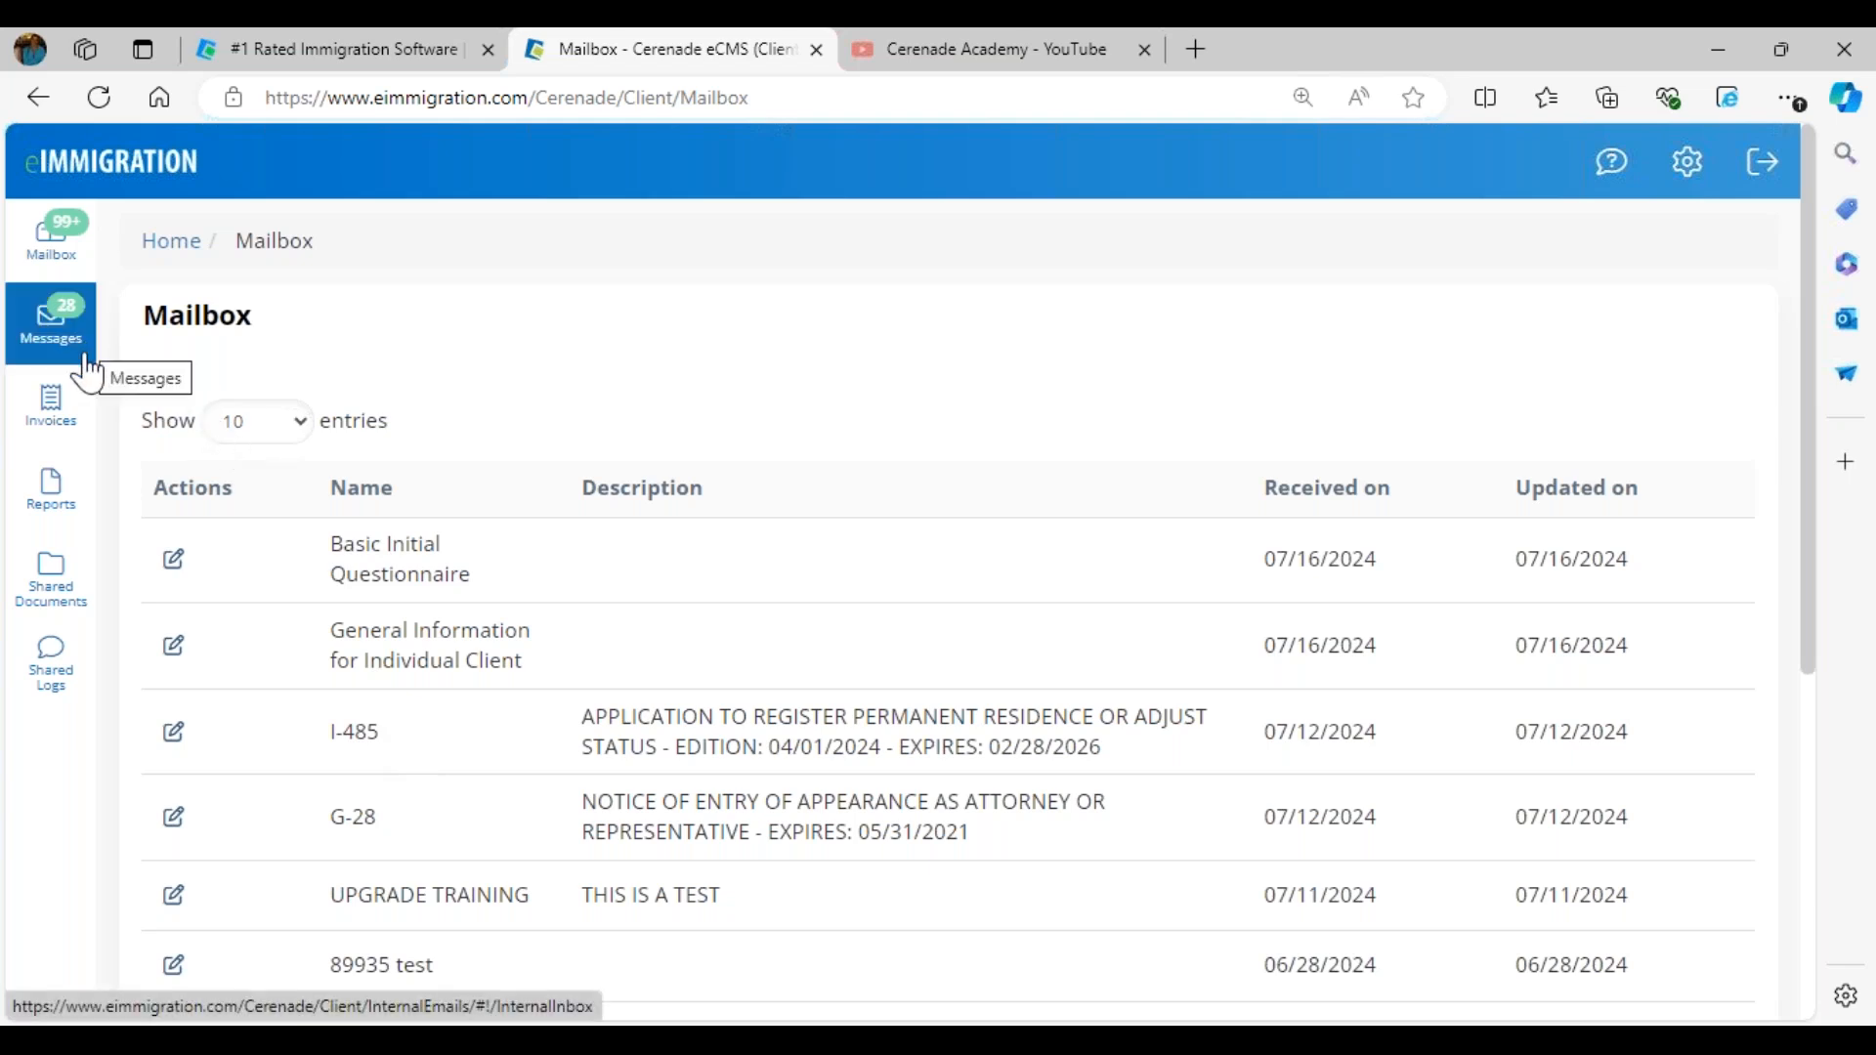
pyautogui.click(88, 577)
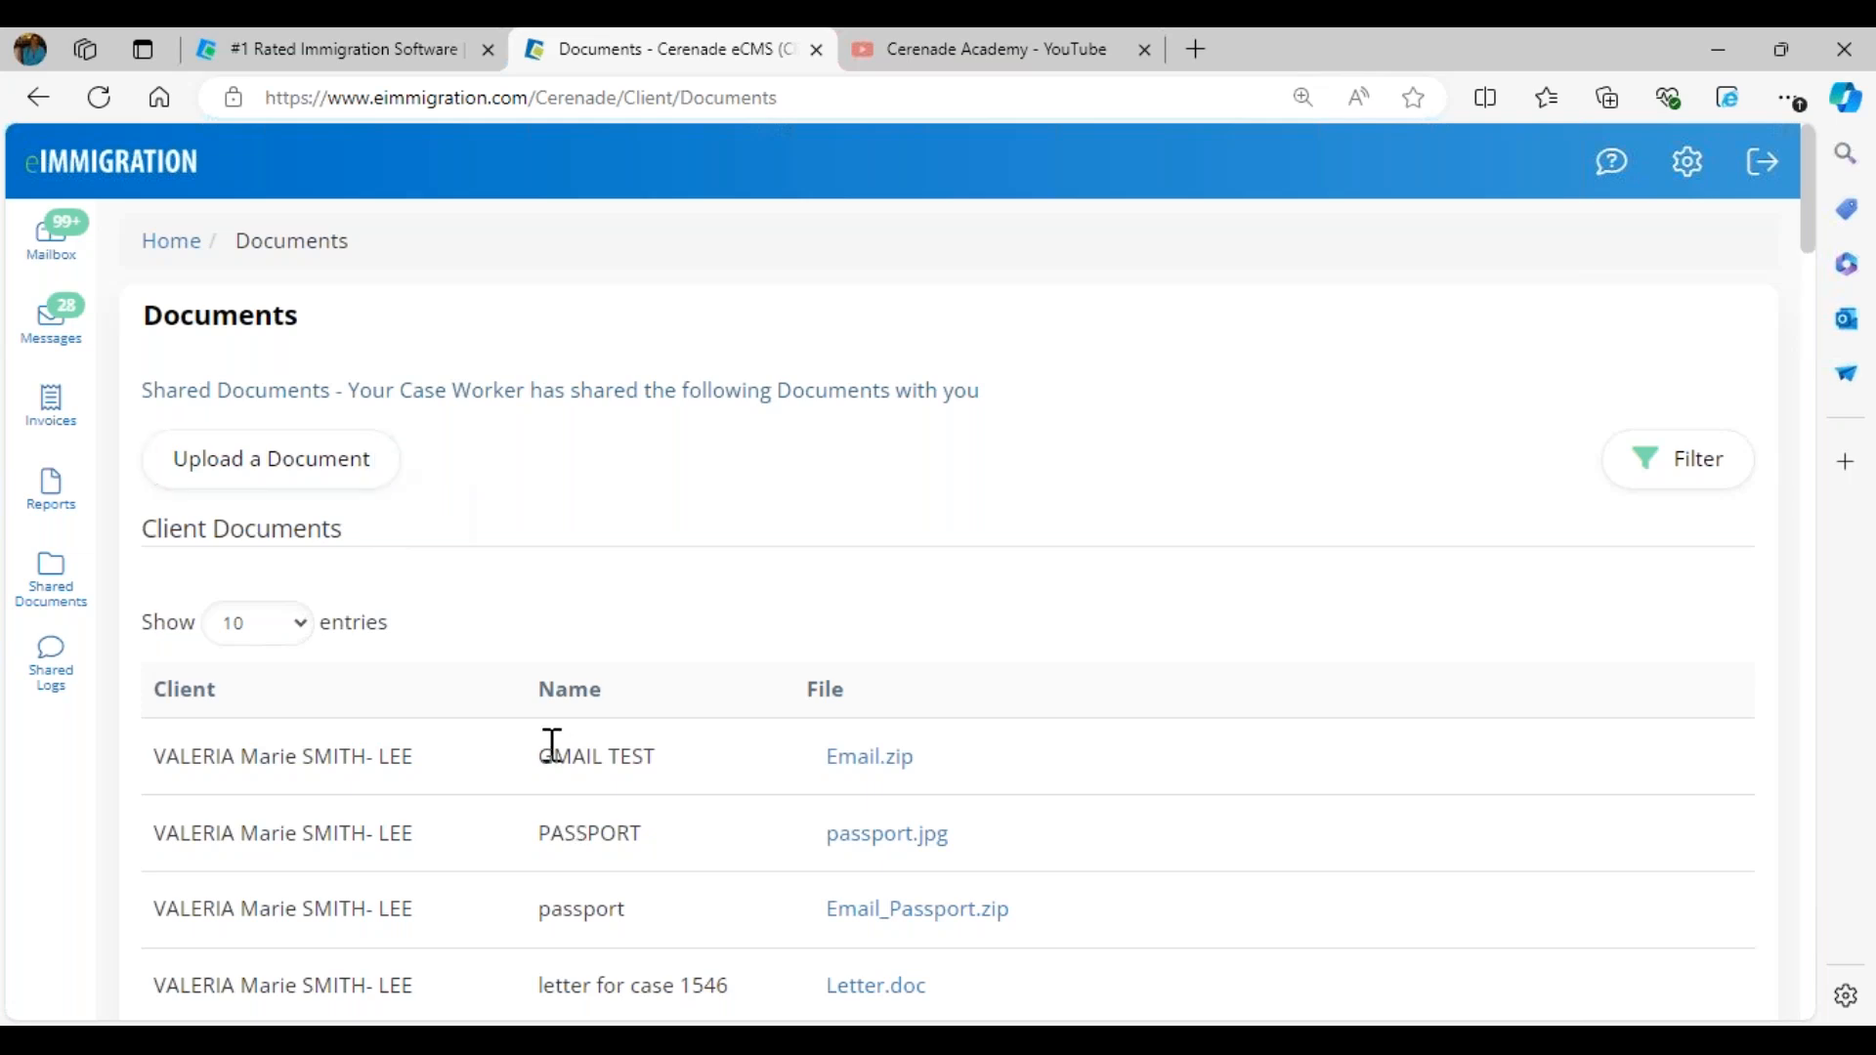
pyautogui.moveTo(542, 758); pyautogui.dragTo(684, 793)
pyautogui.doubleClick(596, 845)
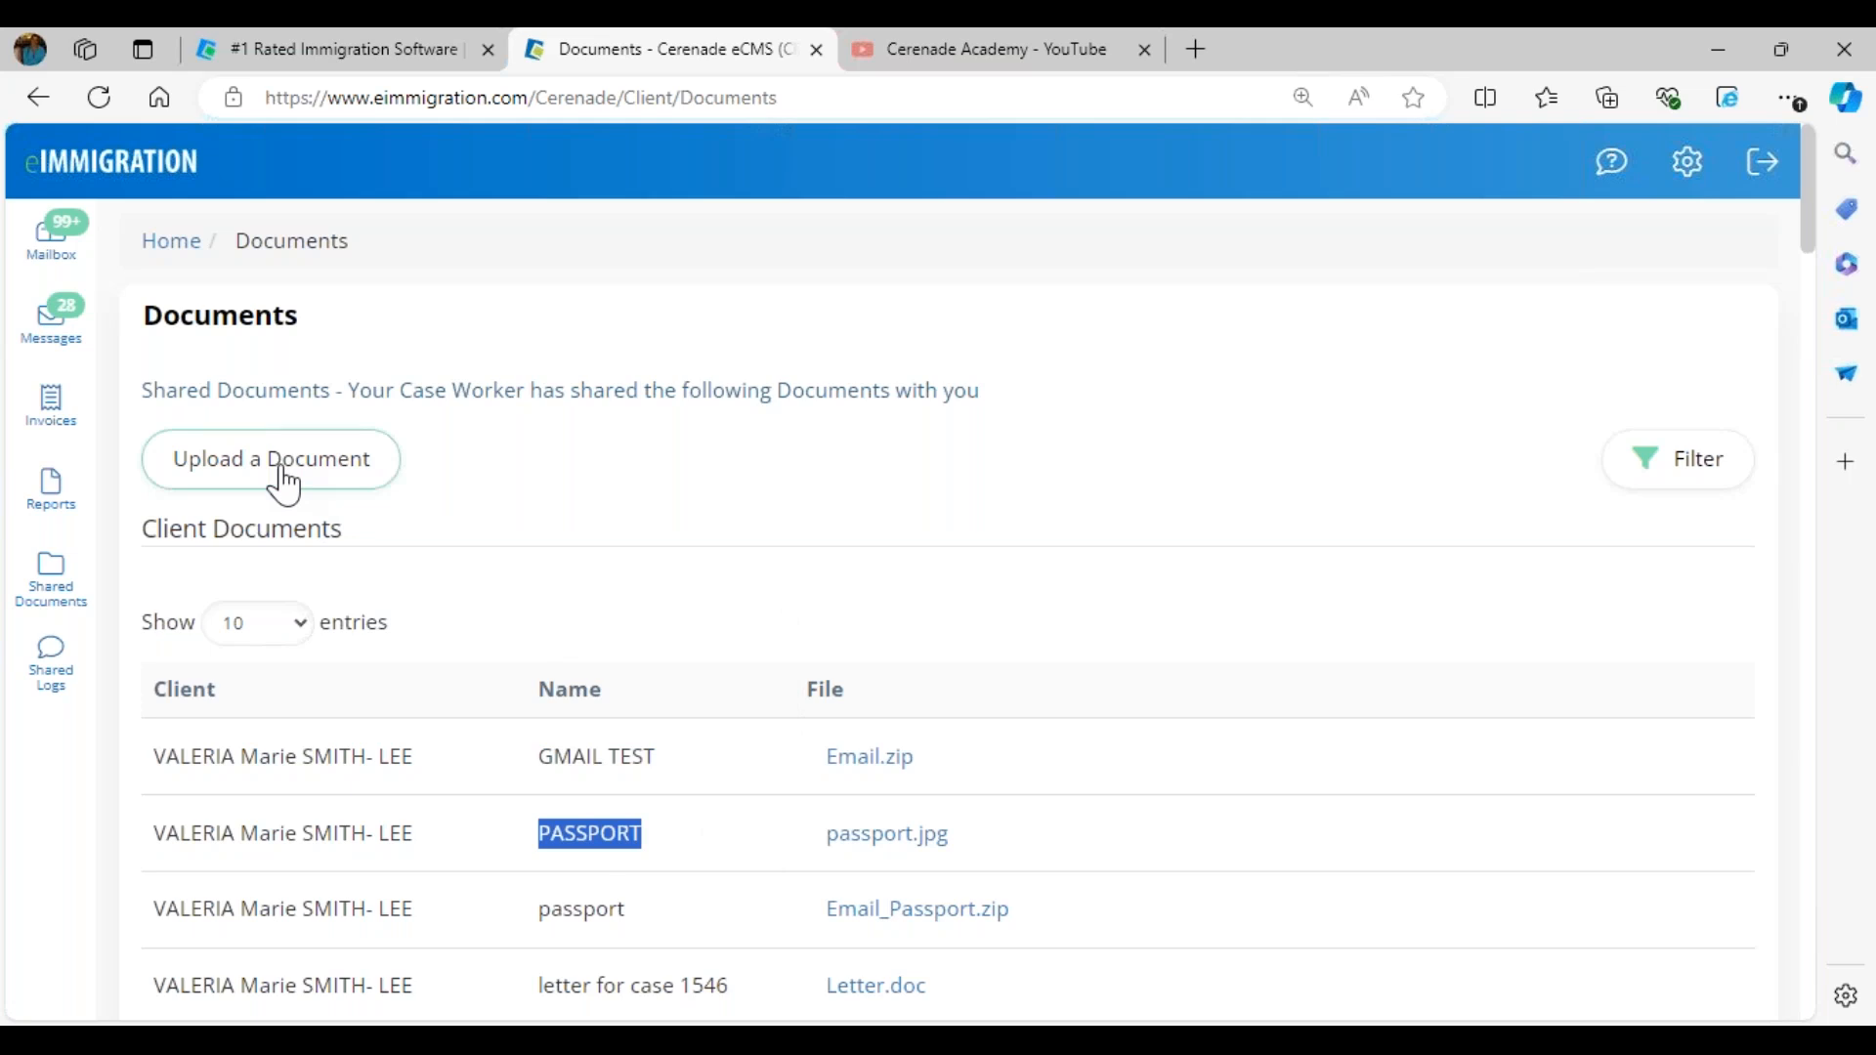
# - Examine the client's shared log comments across result pages 2 to 5
pyautogui.click(51, 662)
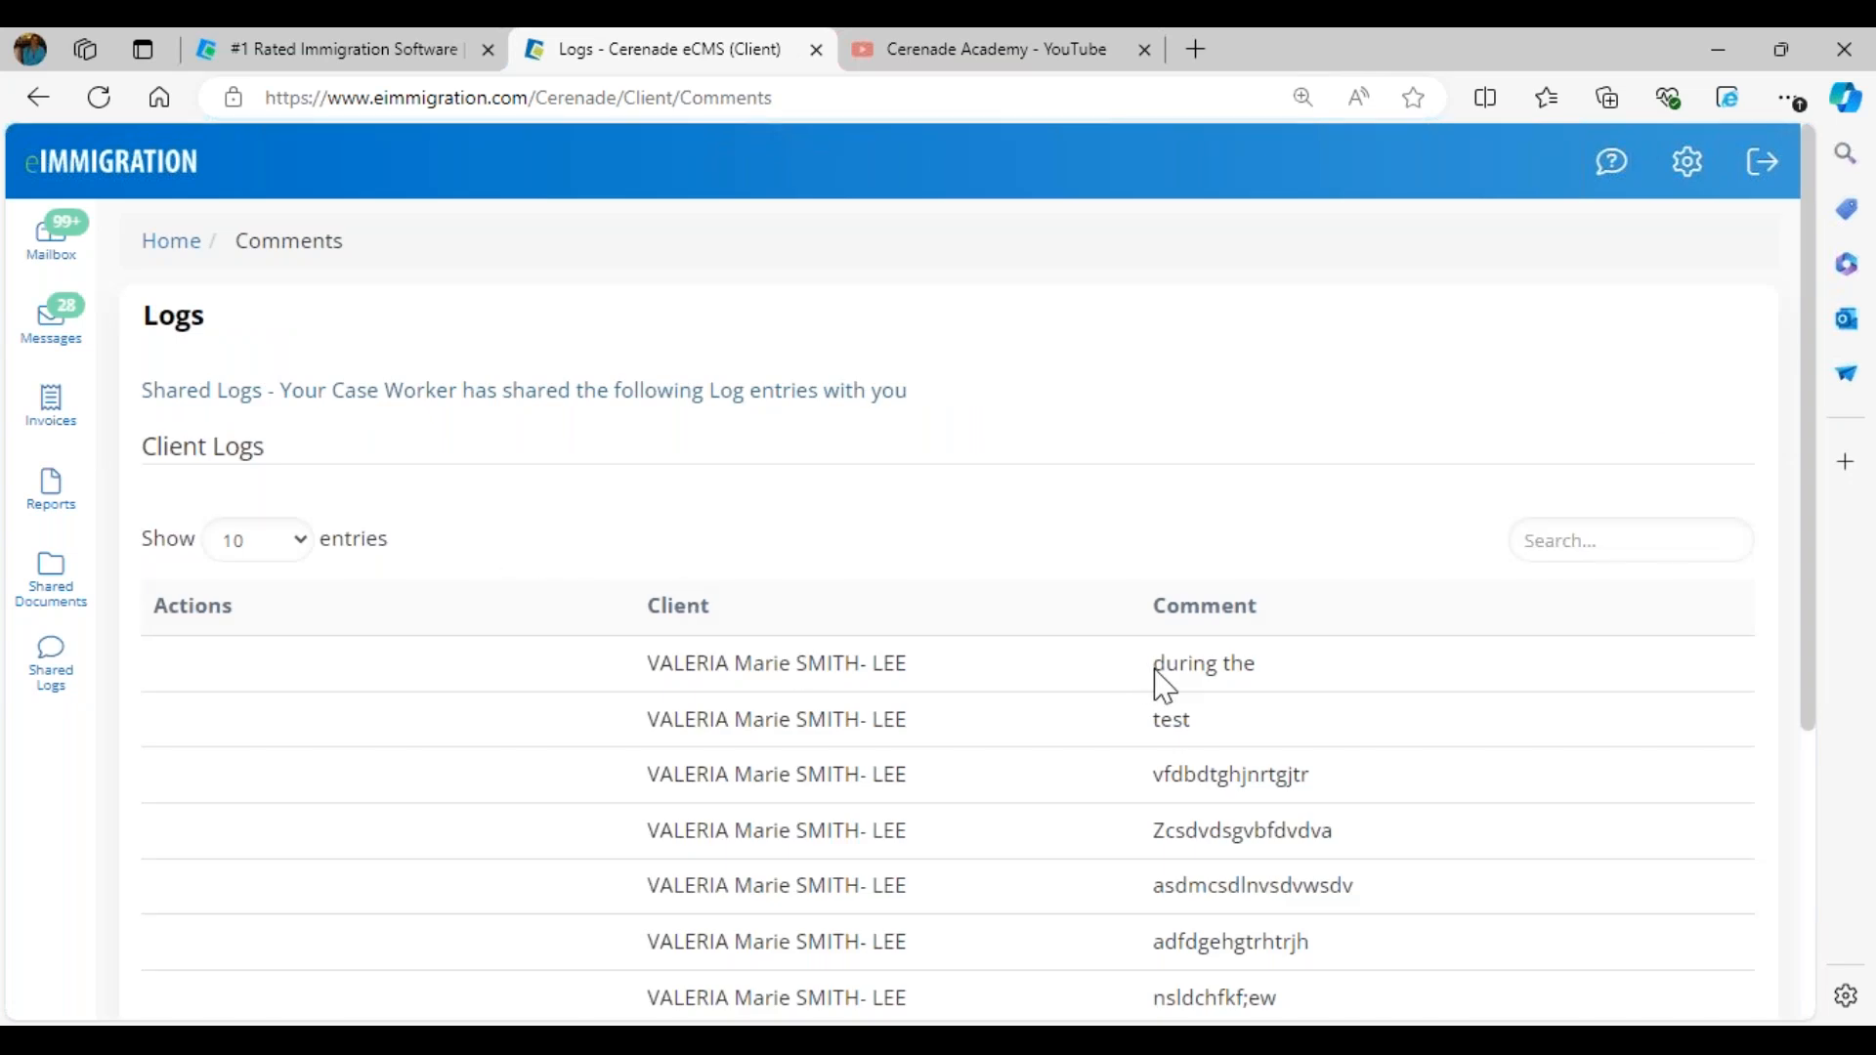
pyautogui.scroll(-5, 1192, 775)
pyautogui.scroll(-2, 850, 791)
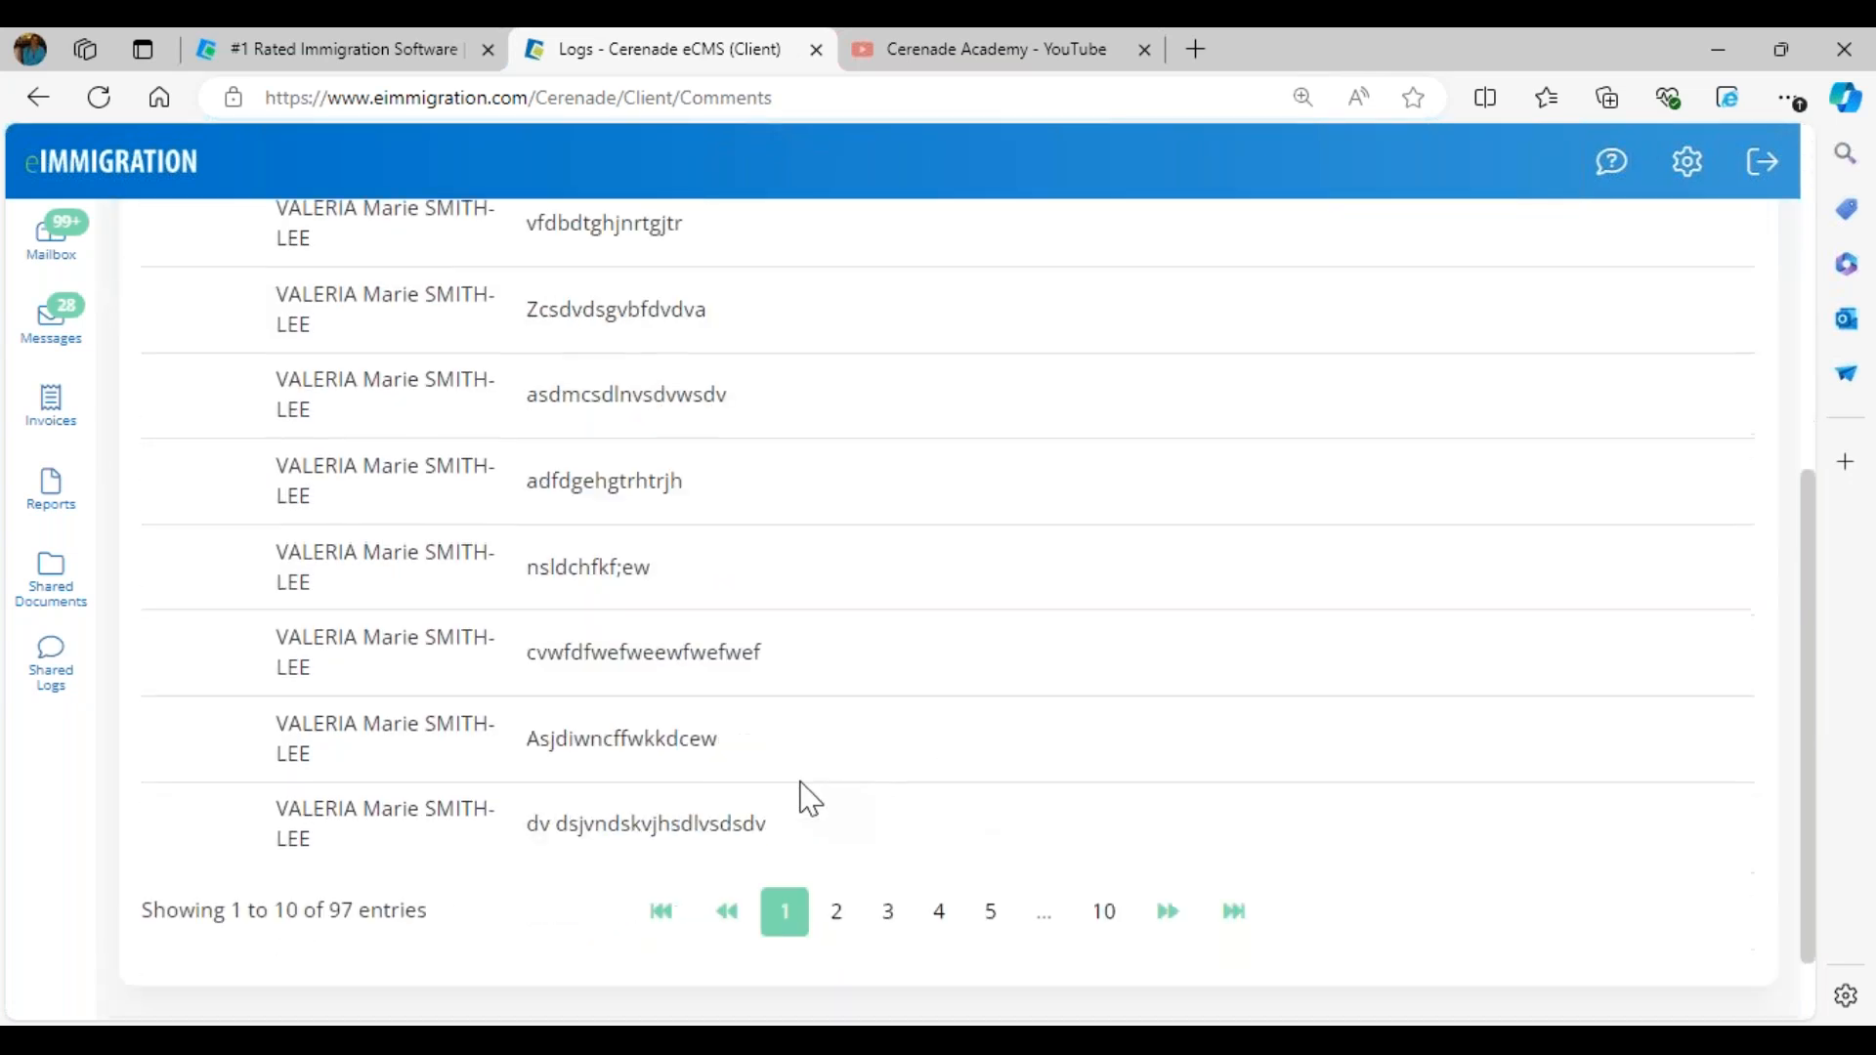
pyautogui.scroll(-1, 803, 798)
pyautogui.click(838, 811)
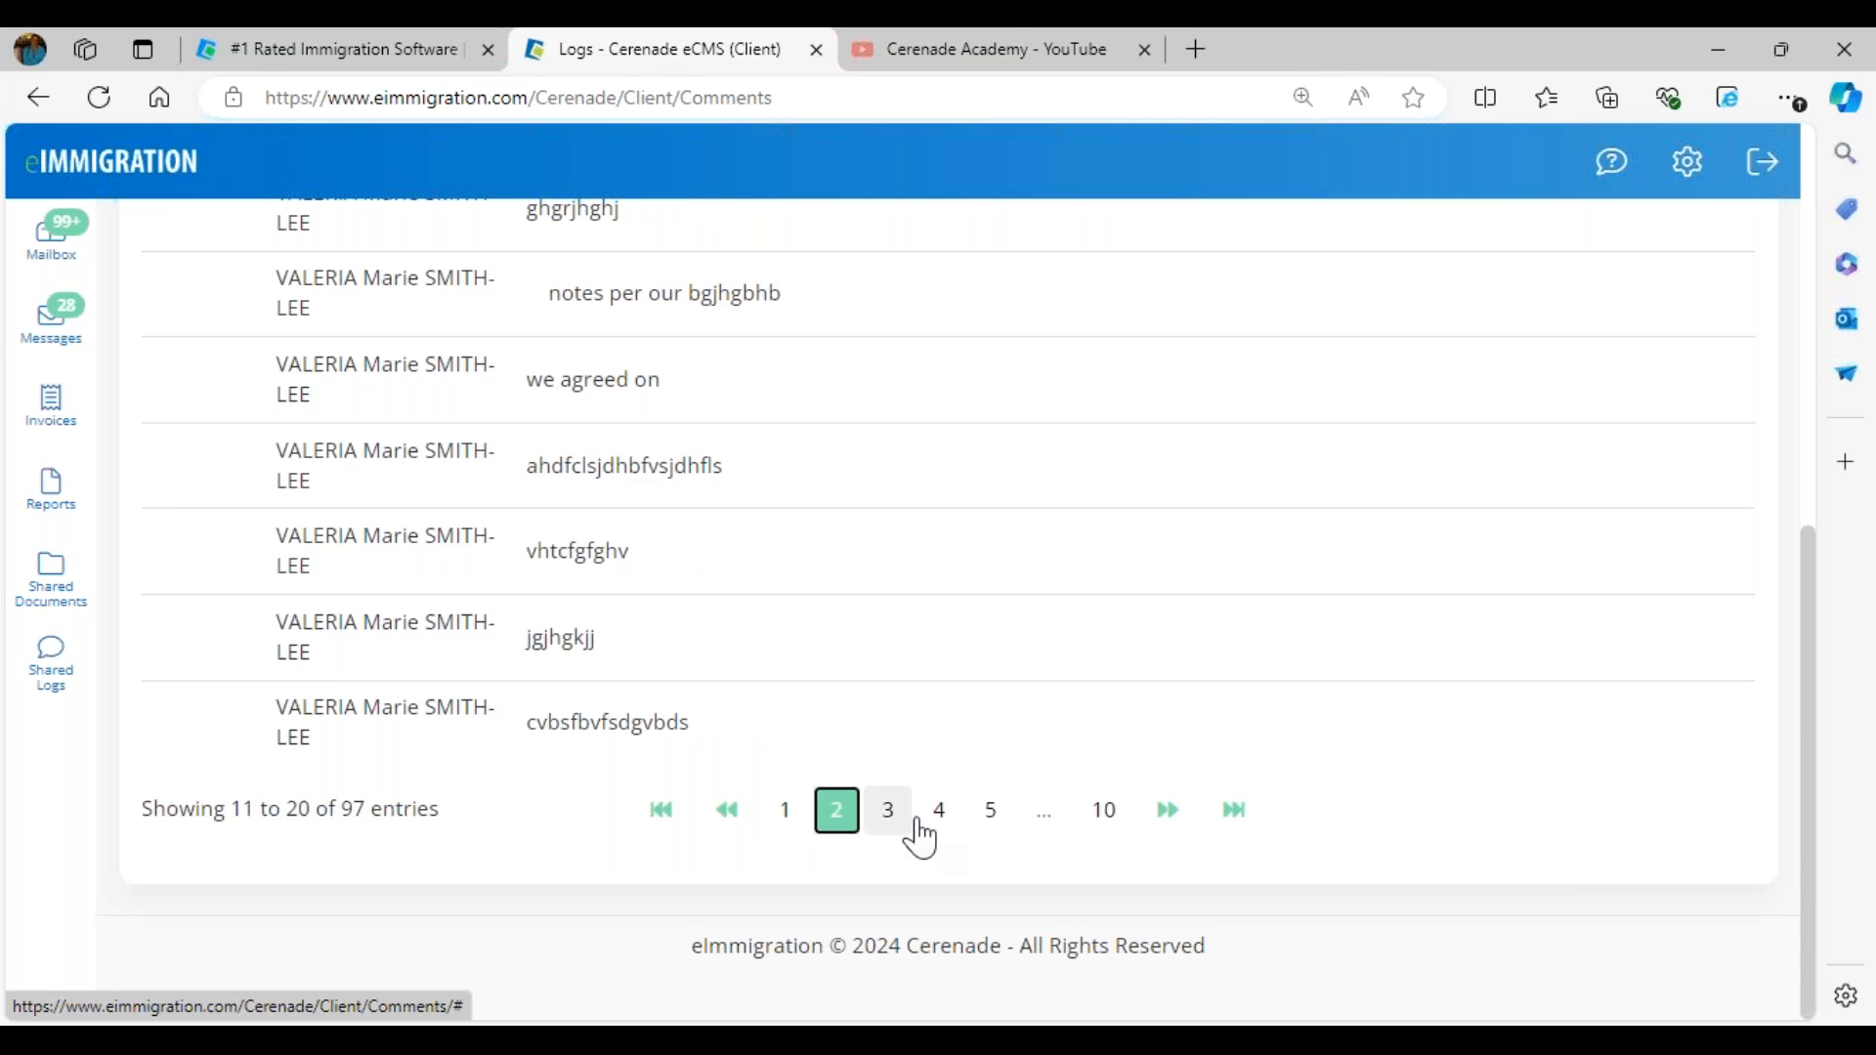
pyautogui.click(890, 820)
pyautogui.click(940, 823)
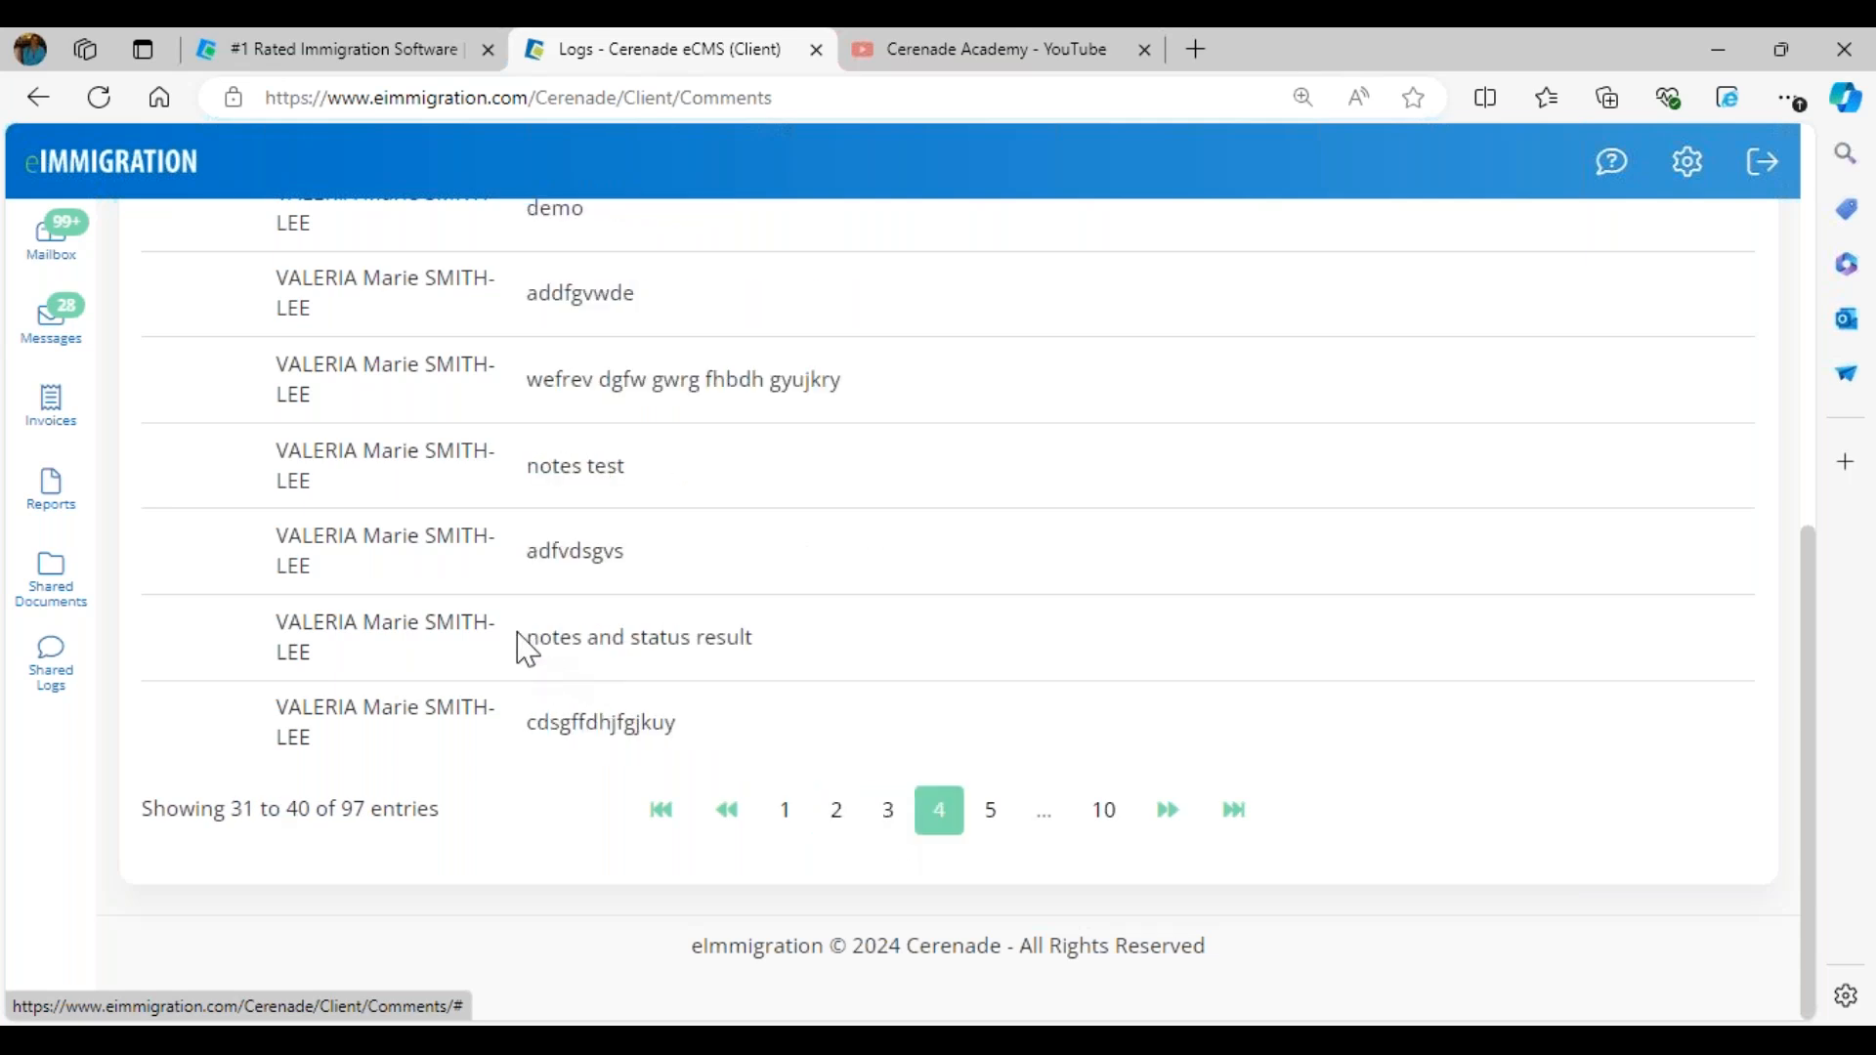
pyautogui.moveTo(523, 640); pyautogui.dragTo(754, 640)
pyautogui.click(990, 809)
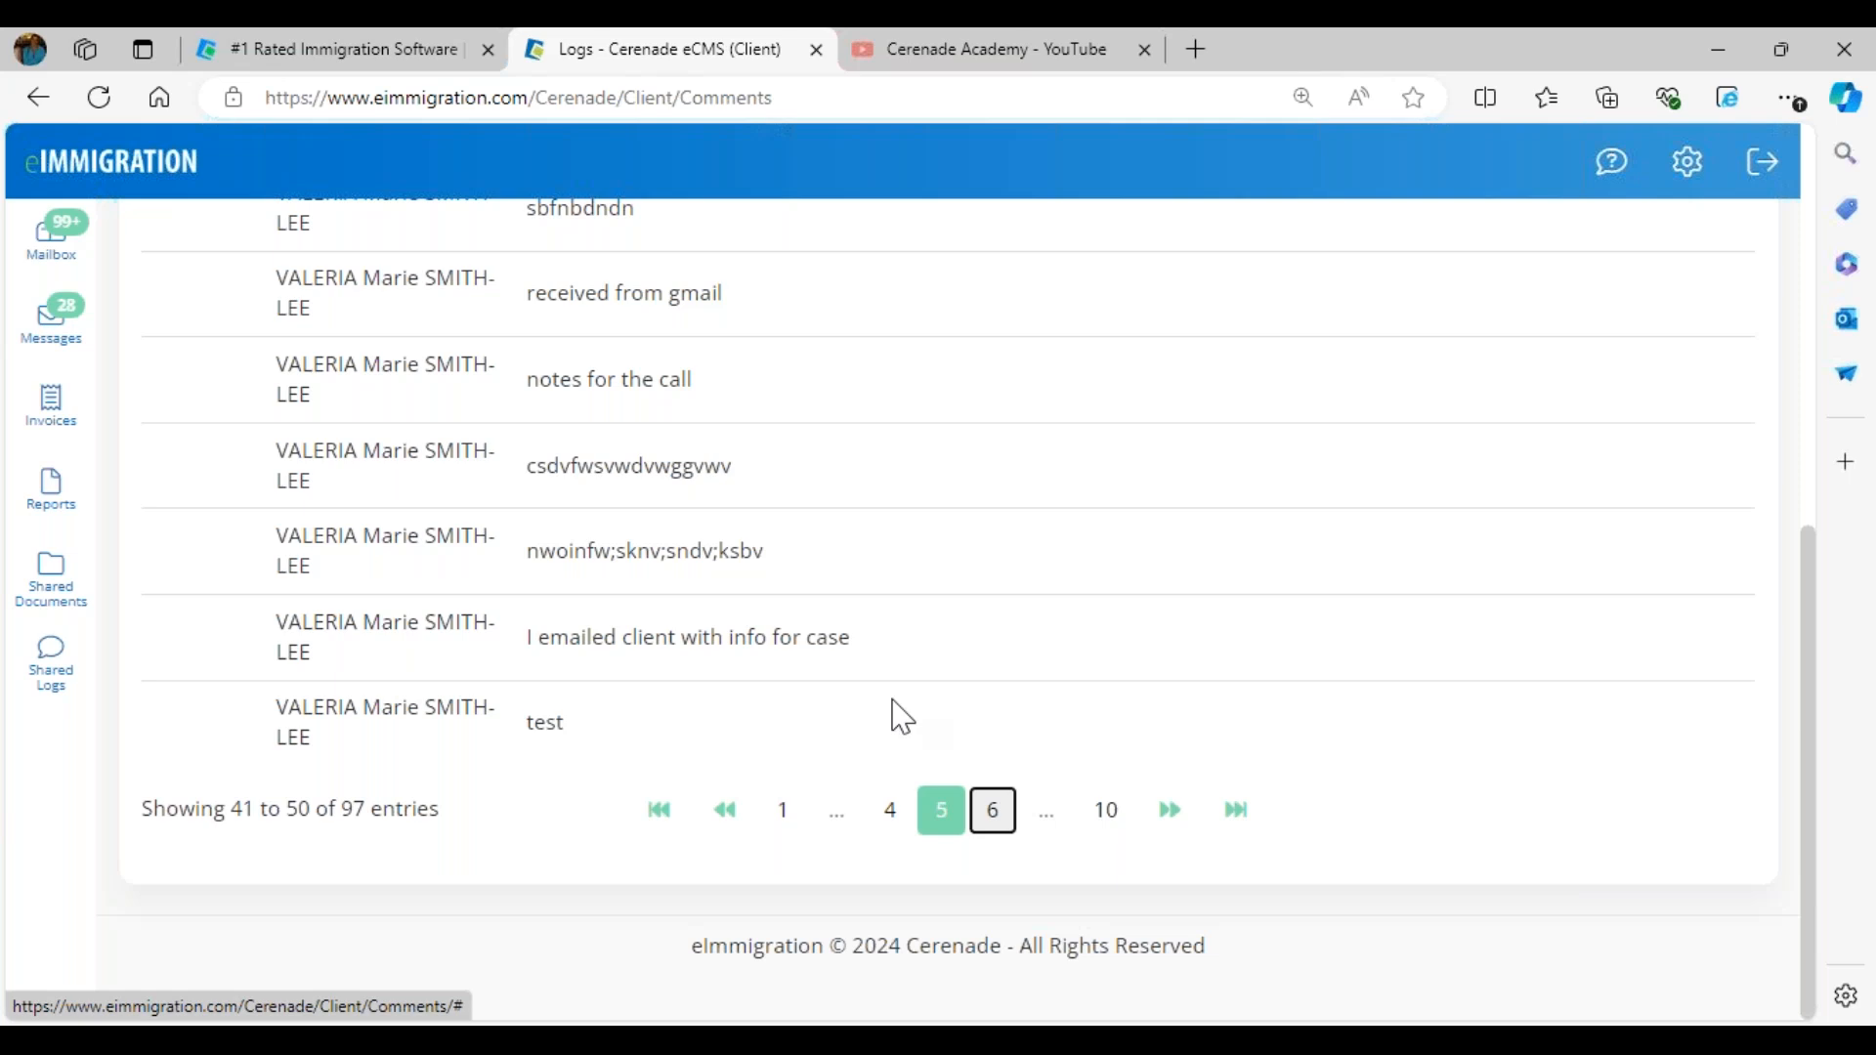
pyautogui.moveTo(538, 528); pyautogui.dragTo(695, 520)
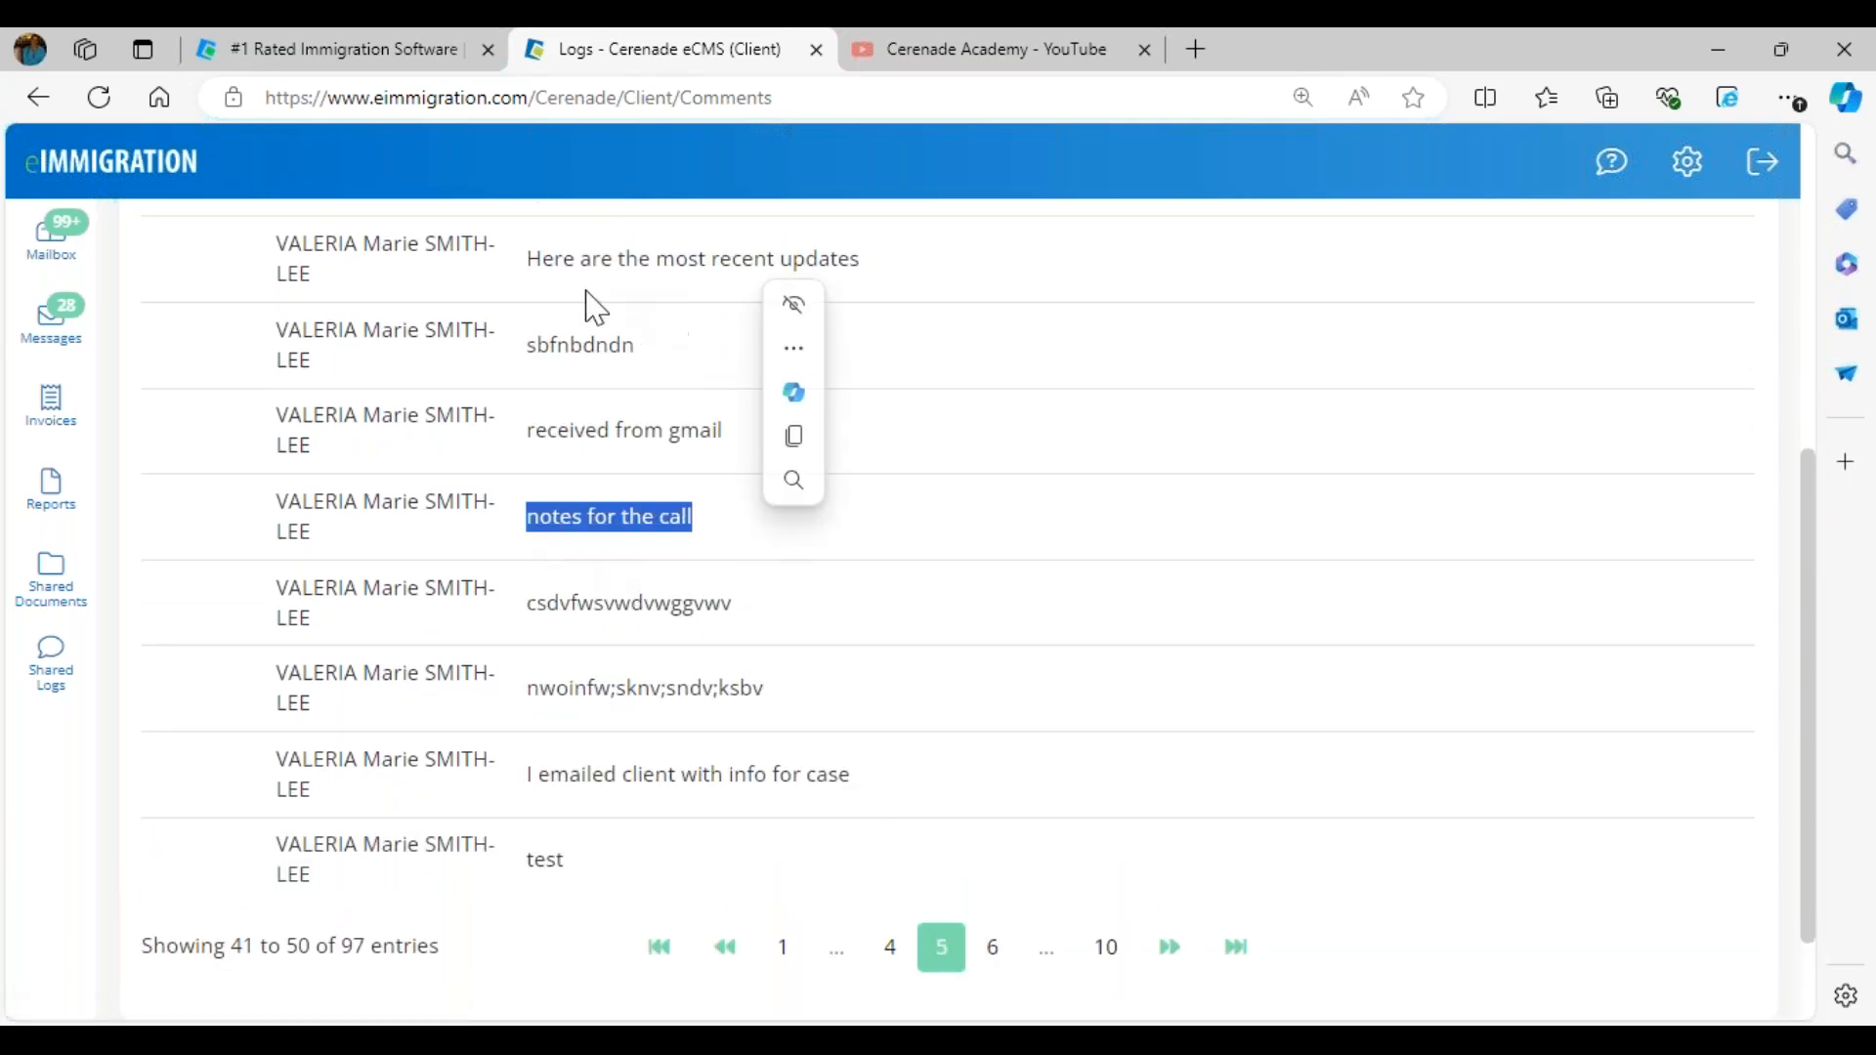
pyautogui.moveTo(532, 260); pyautogui.dragTo(882, 256)
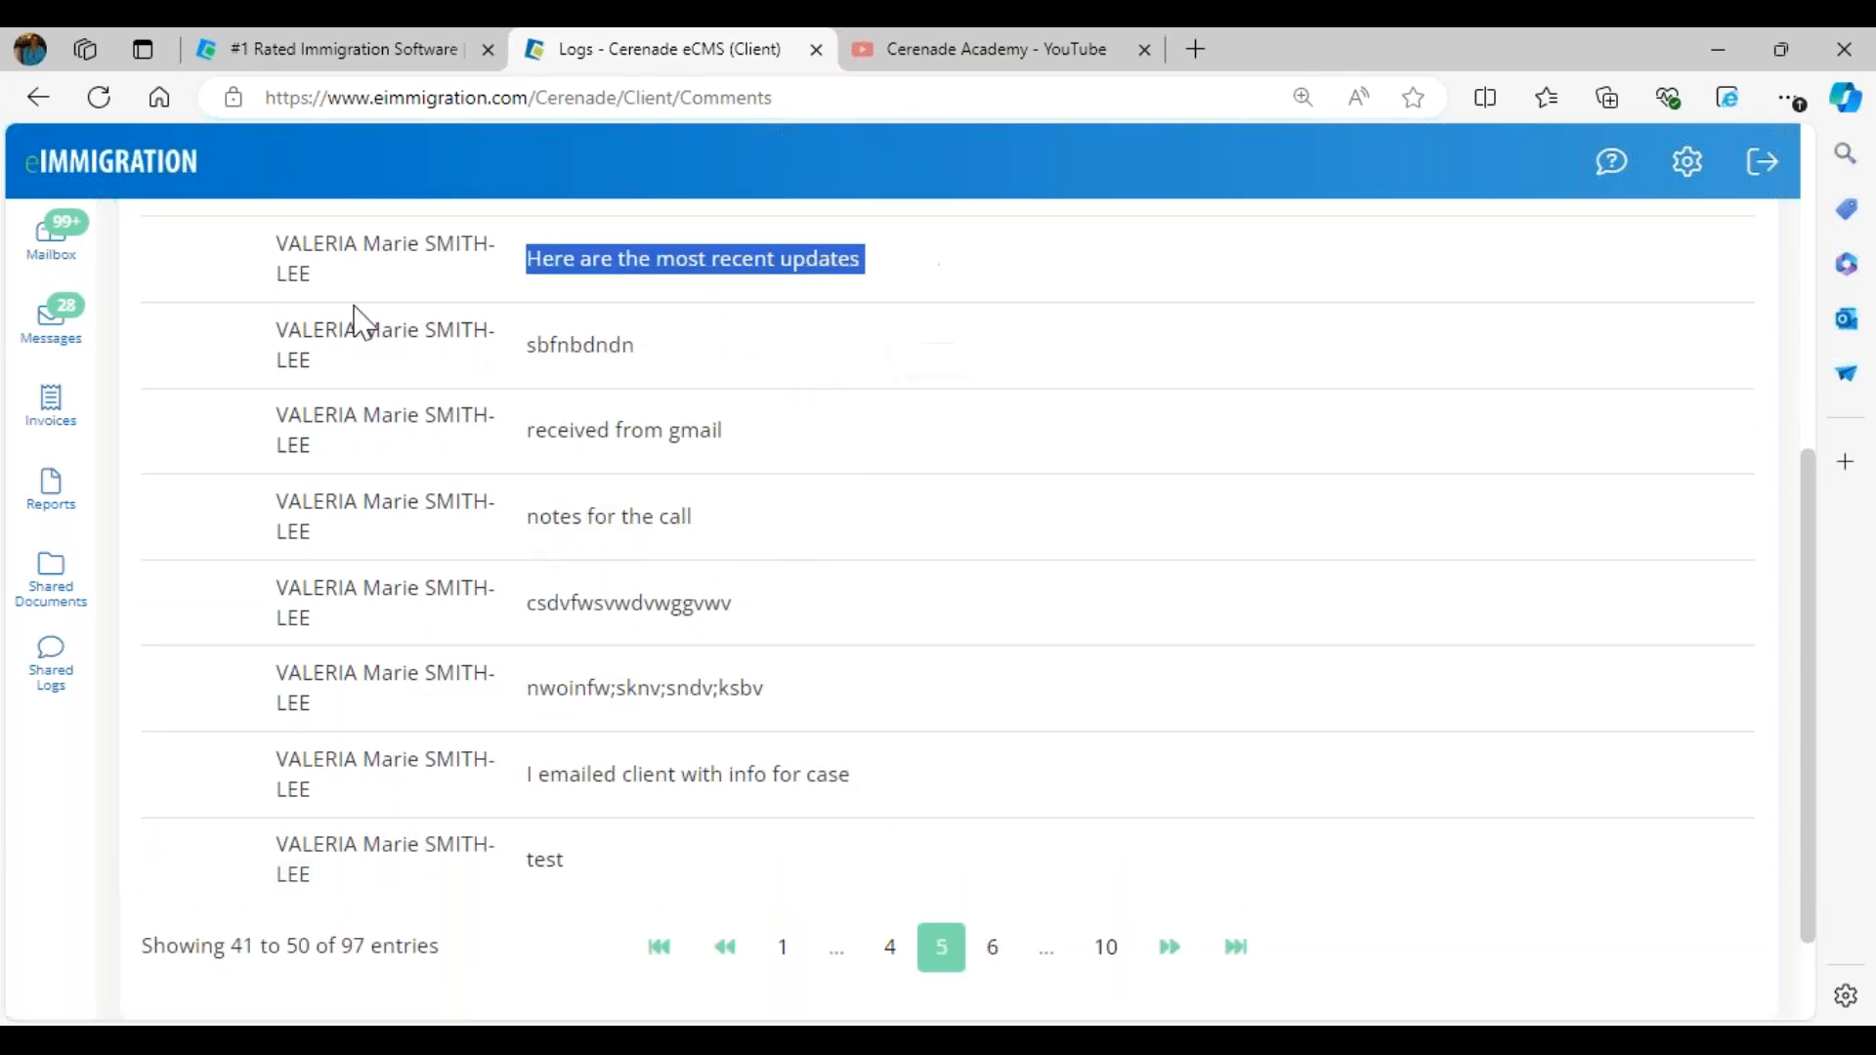
pyautogui.click(127, 184)
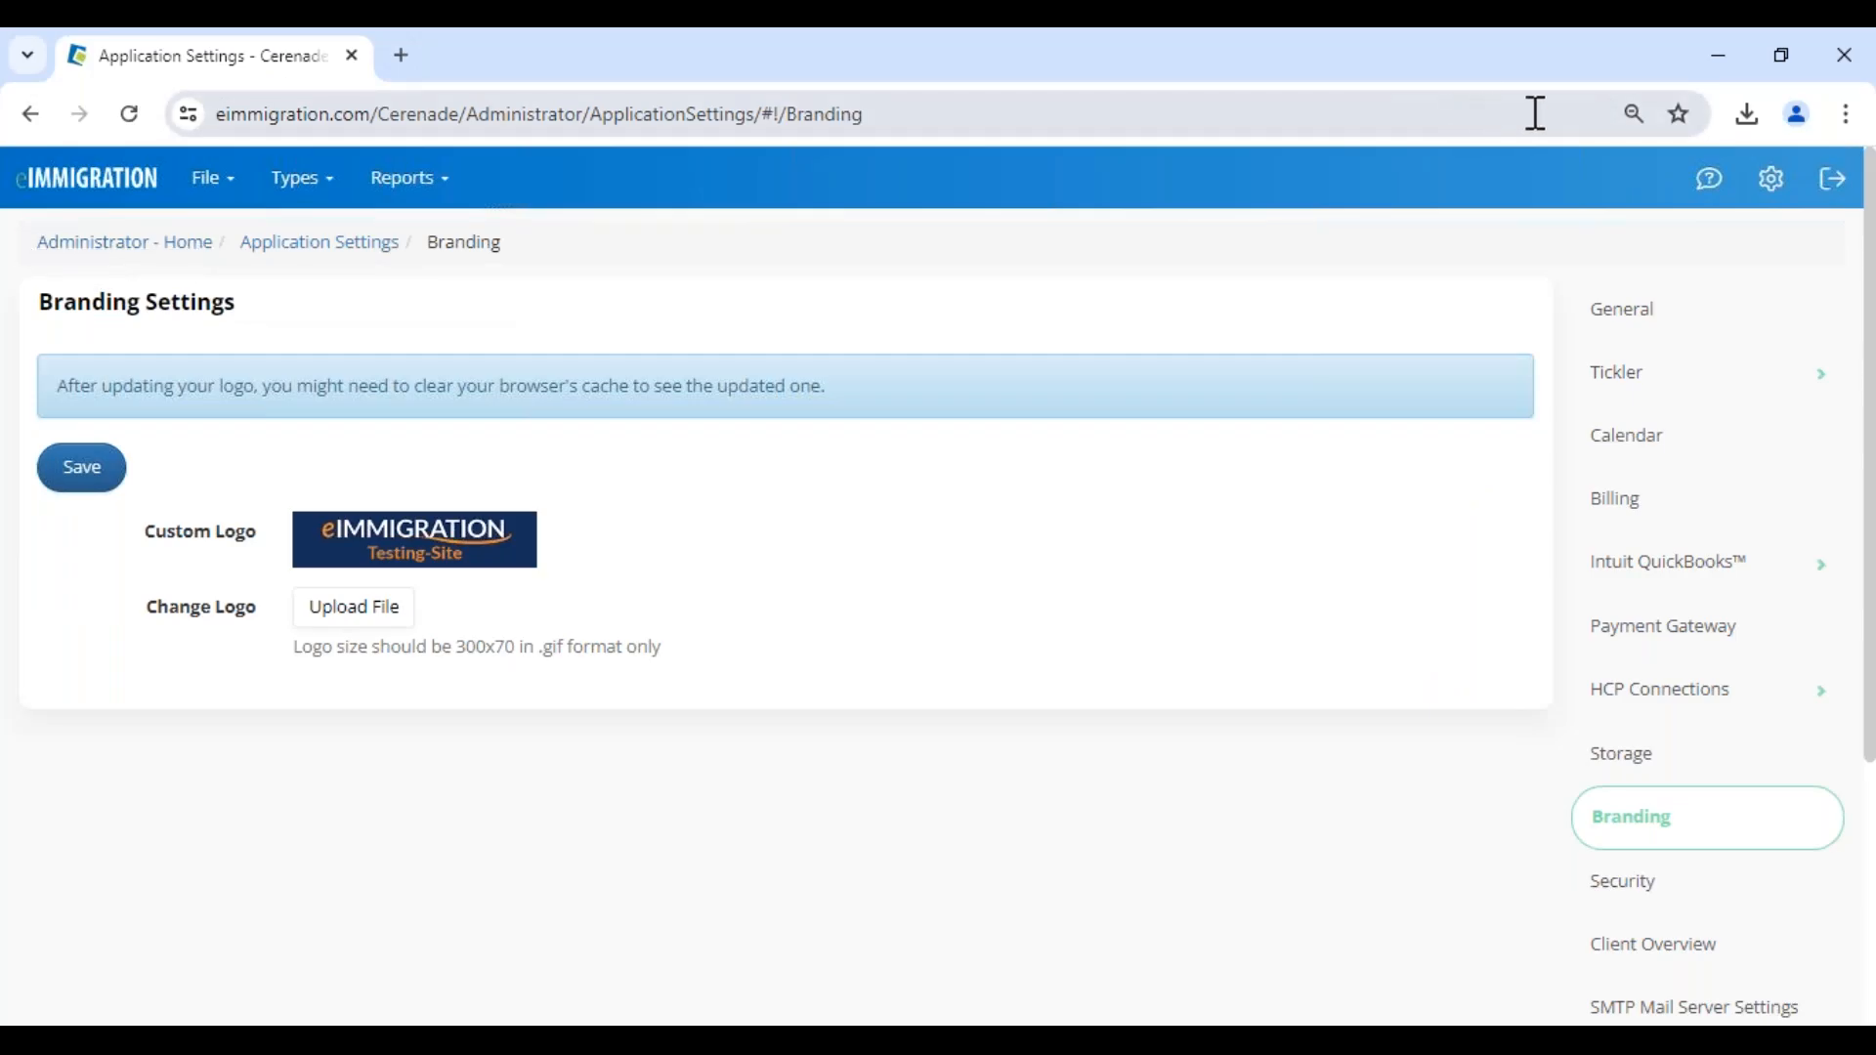
# - Switch to the case worker site in Chrome and open its home page in a new tab
pyautogui.moveTo(1771, 190)
pyautogui.rightClick(1771, 256)
pyautogui.click(1662, 264)
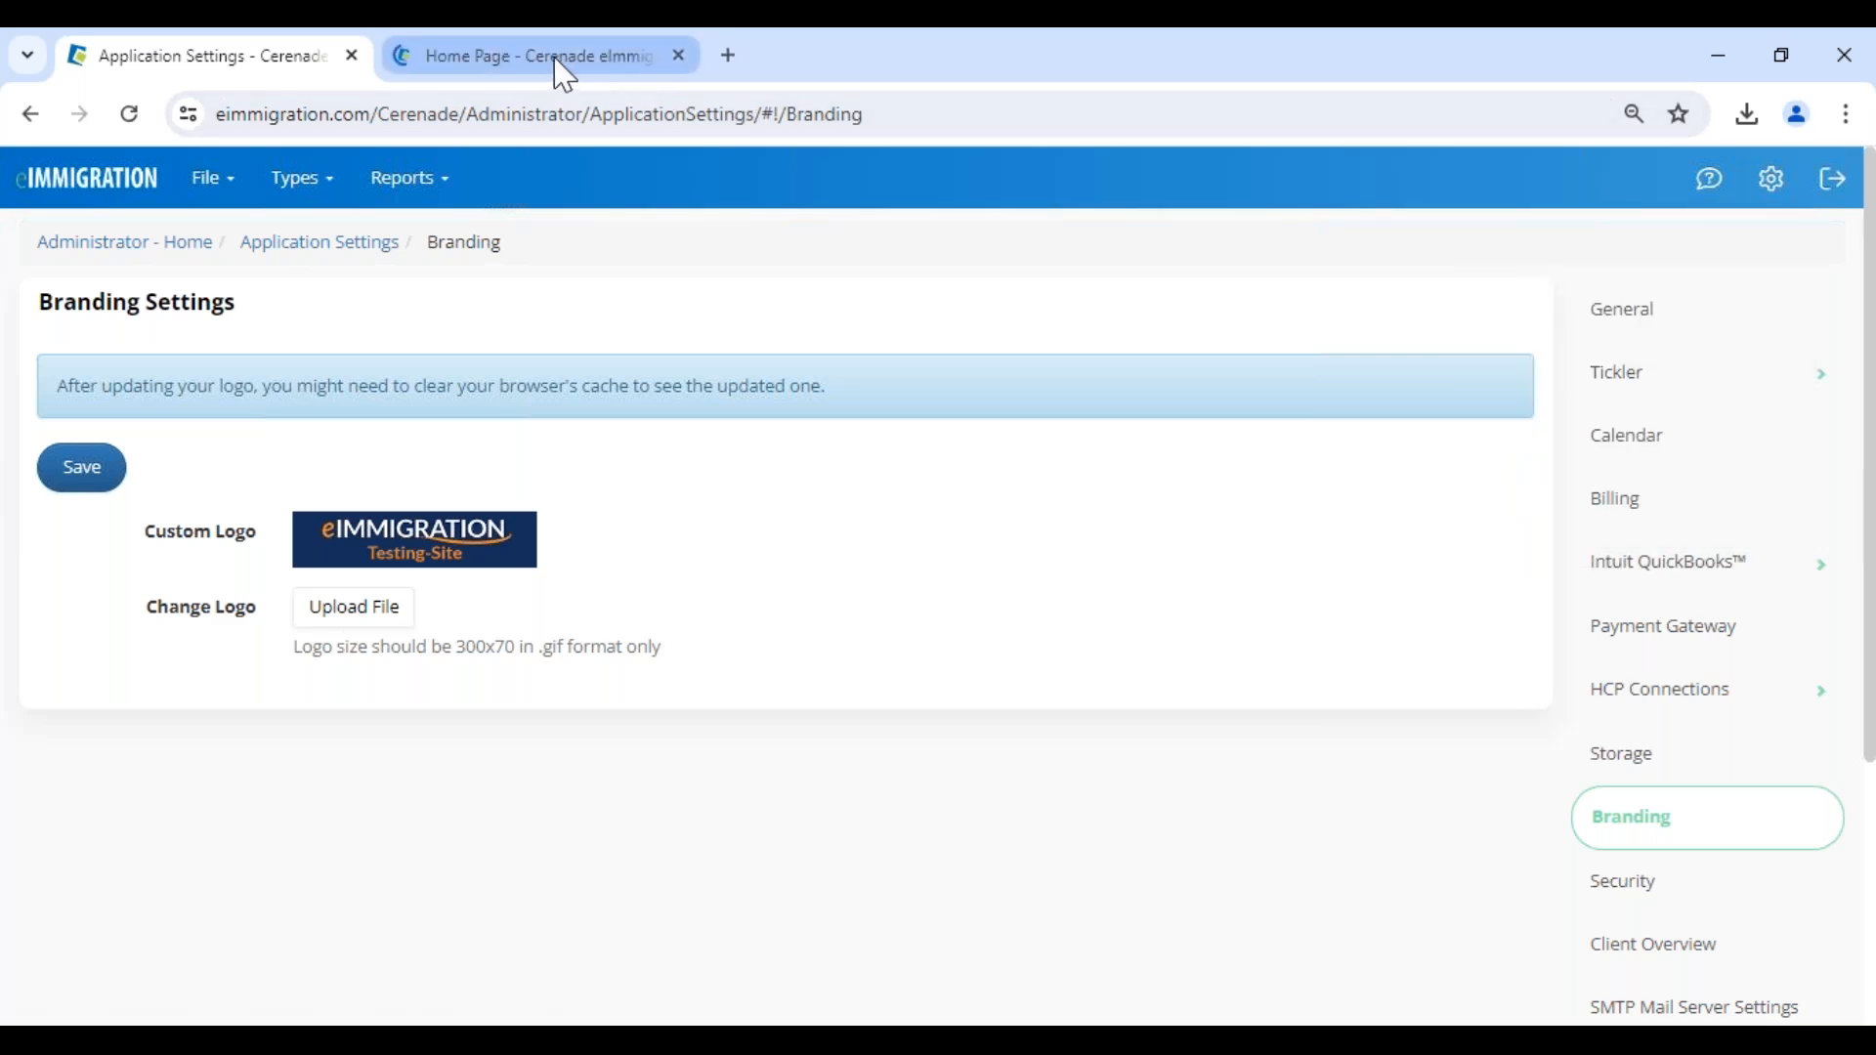
pyautogui.click(565, 75)
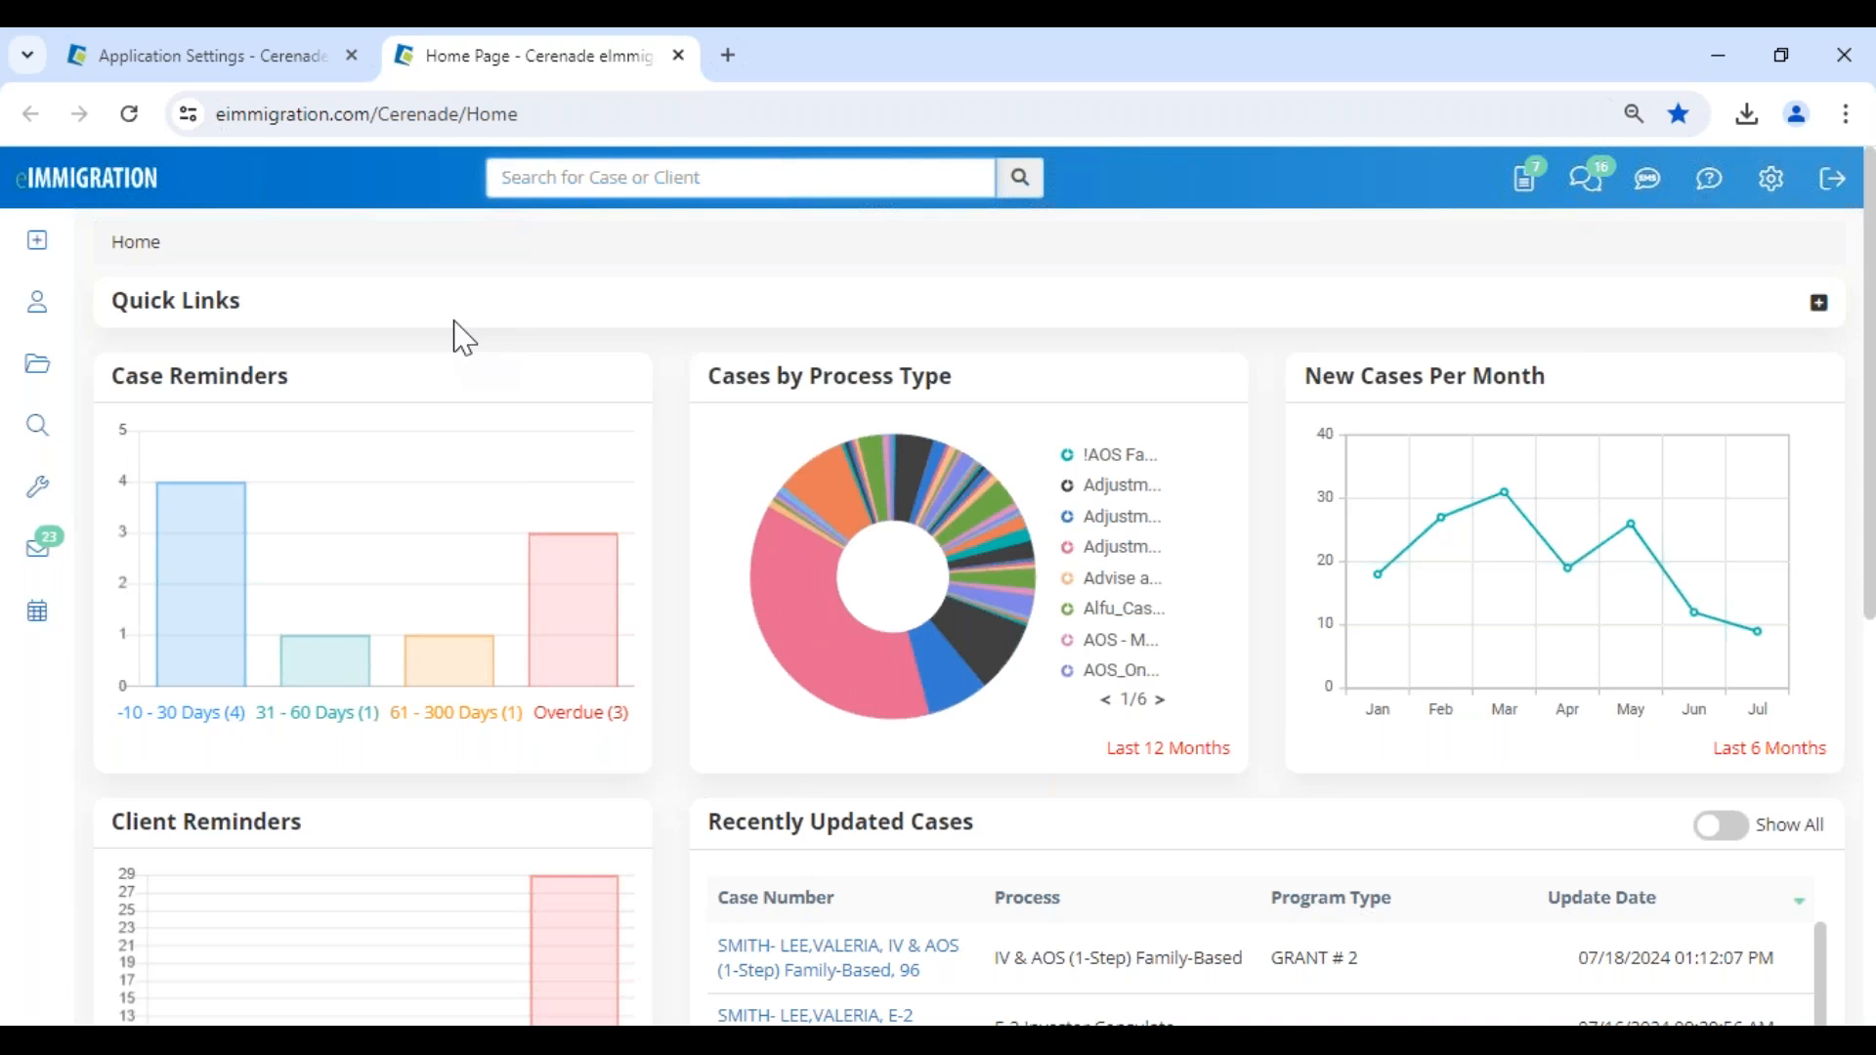
# - View the form for creating a new client contact and close it without creating one
pyautogui.click(37, 244)
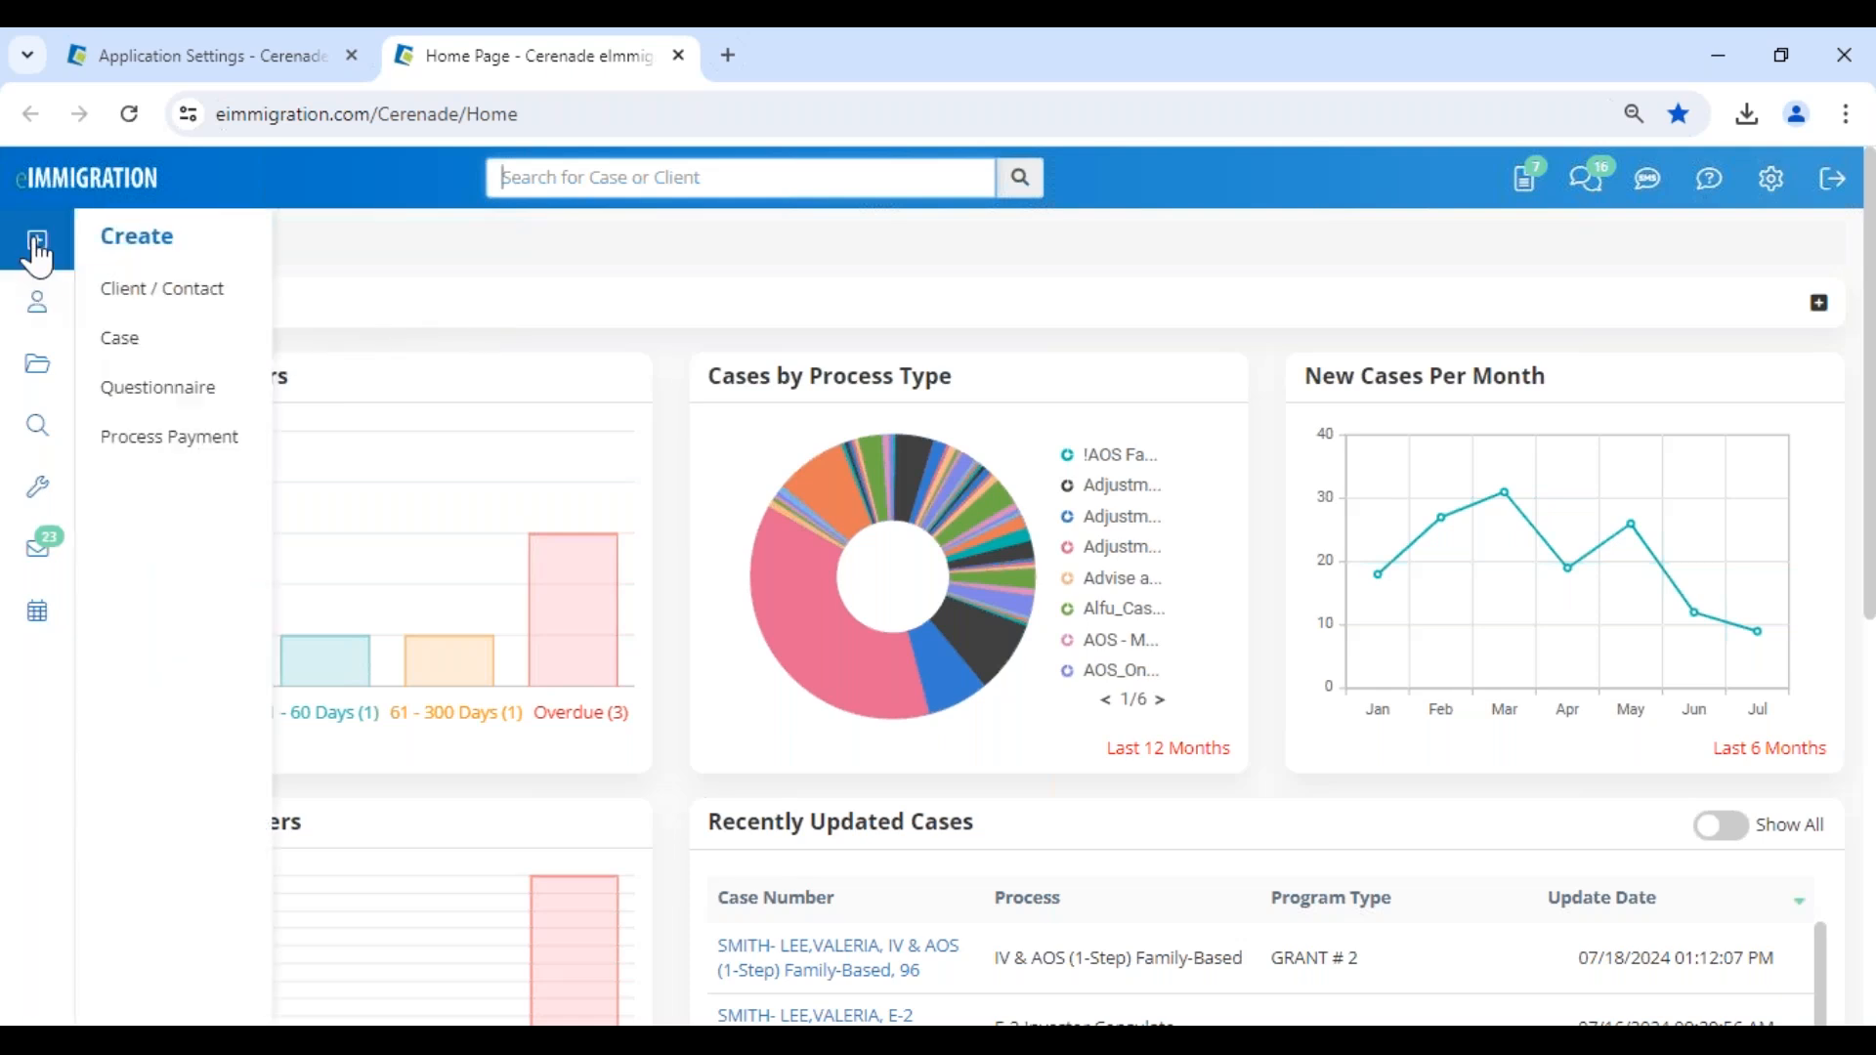
pyautogui.click(163, 311)
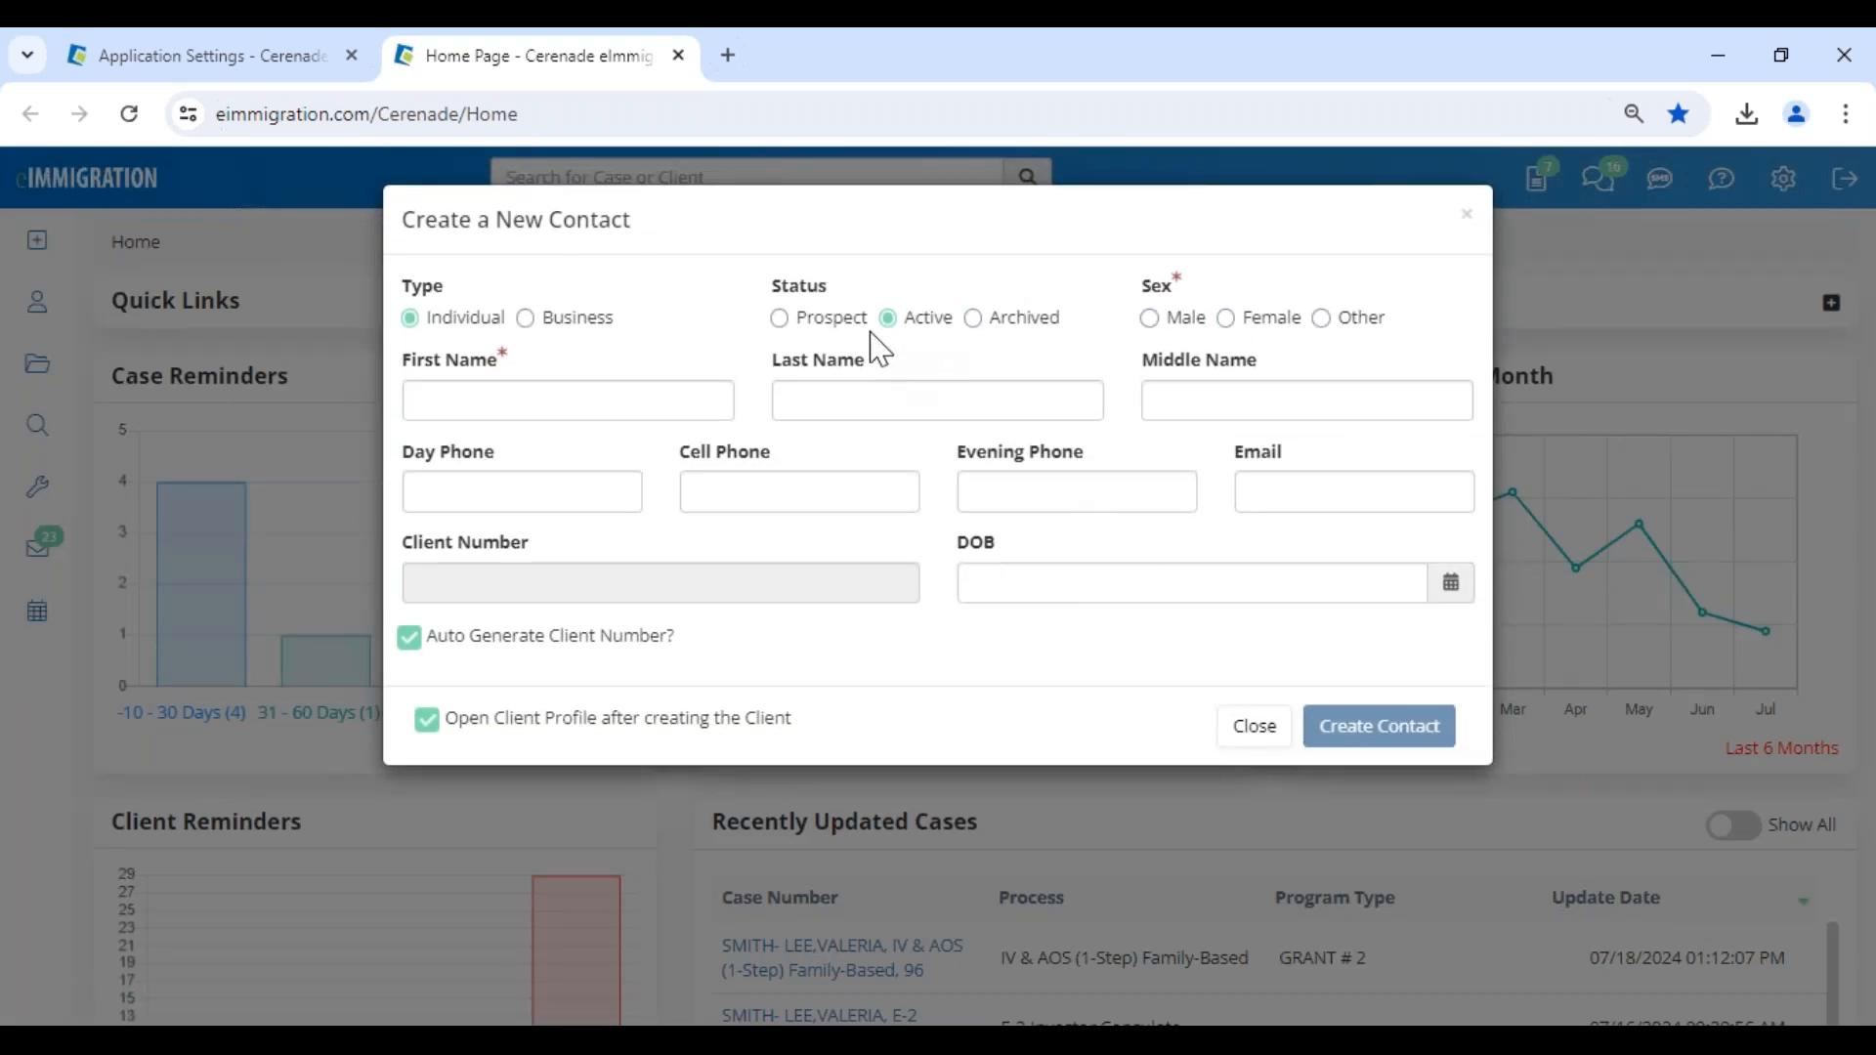
pyautogui.click(1247, 729)
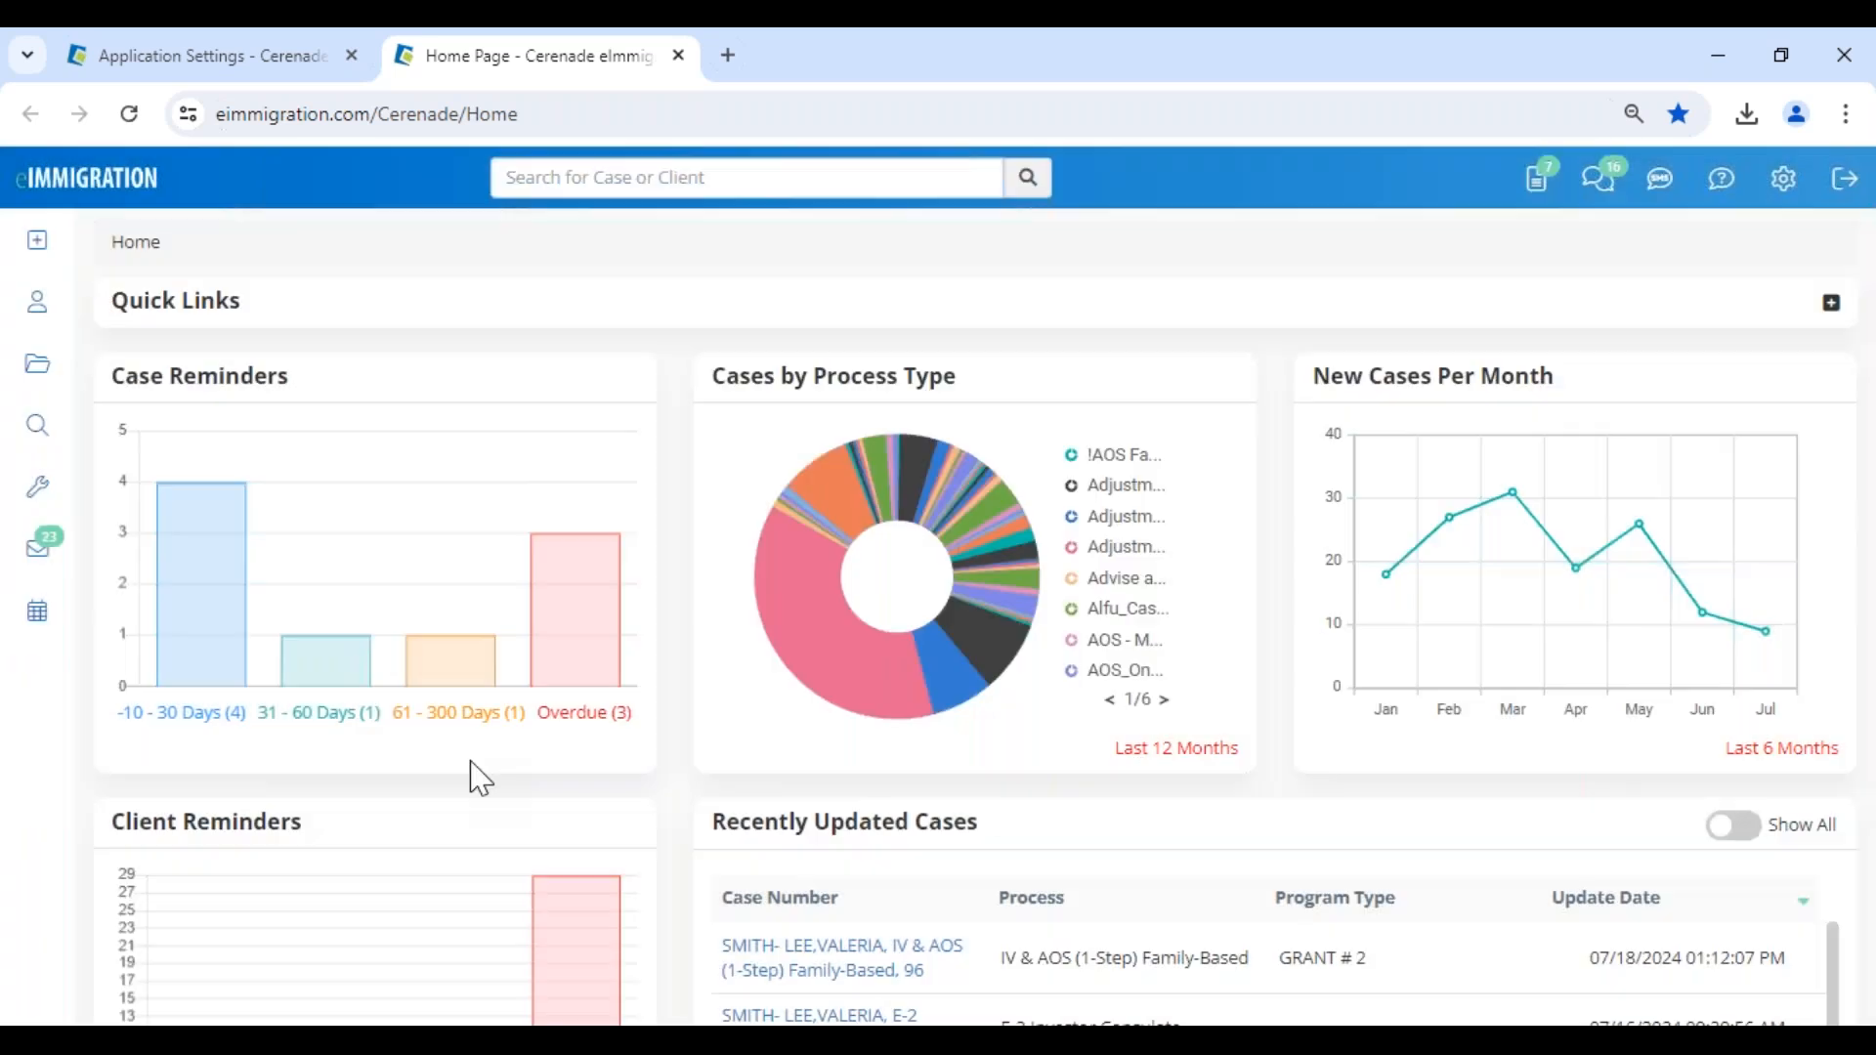
# - Search the existing individual clients by a partial first name
pyautogui.scroll(-1, 137, 411)
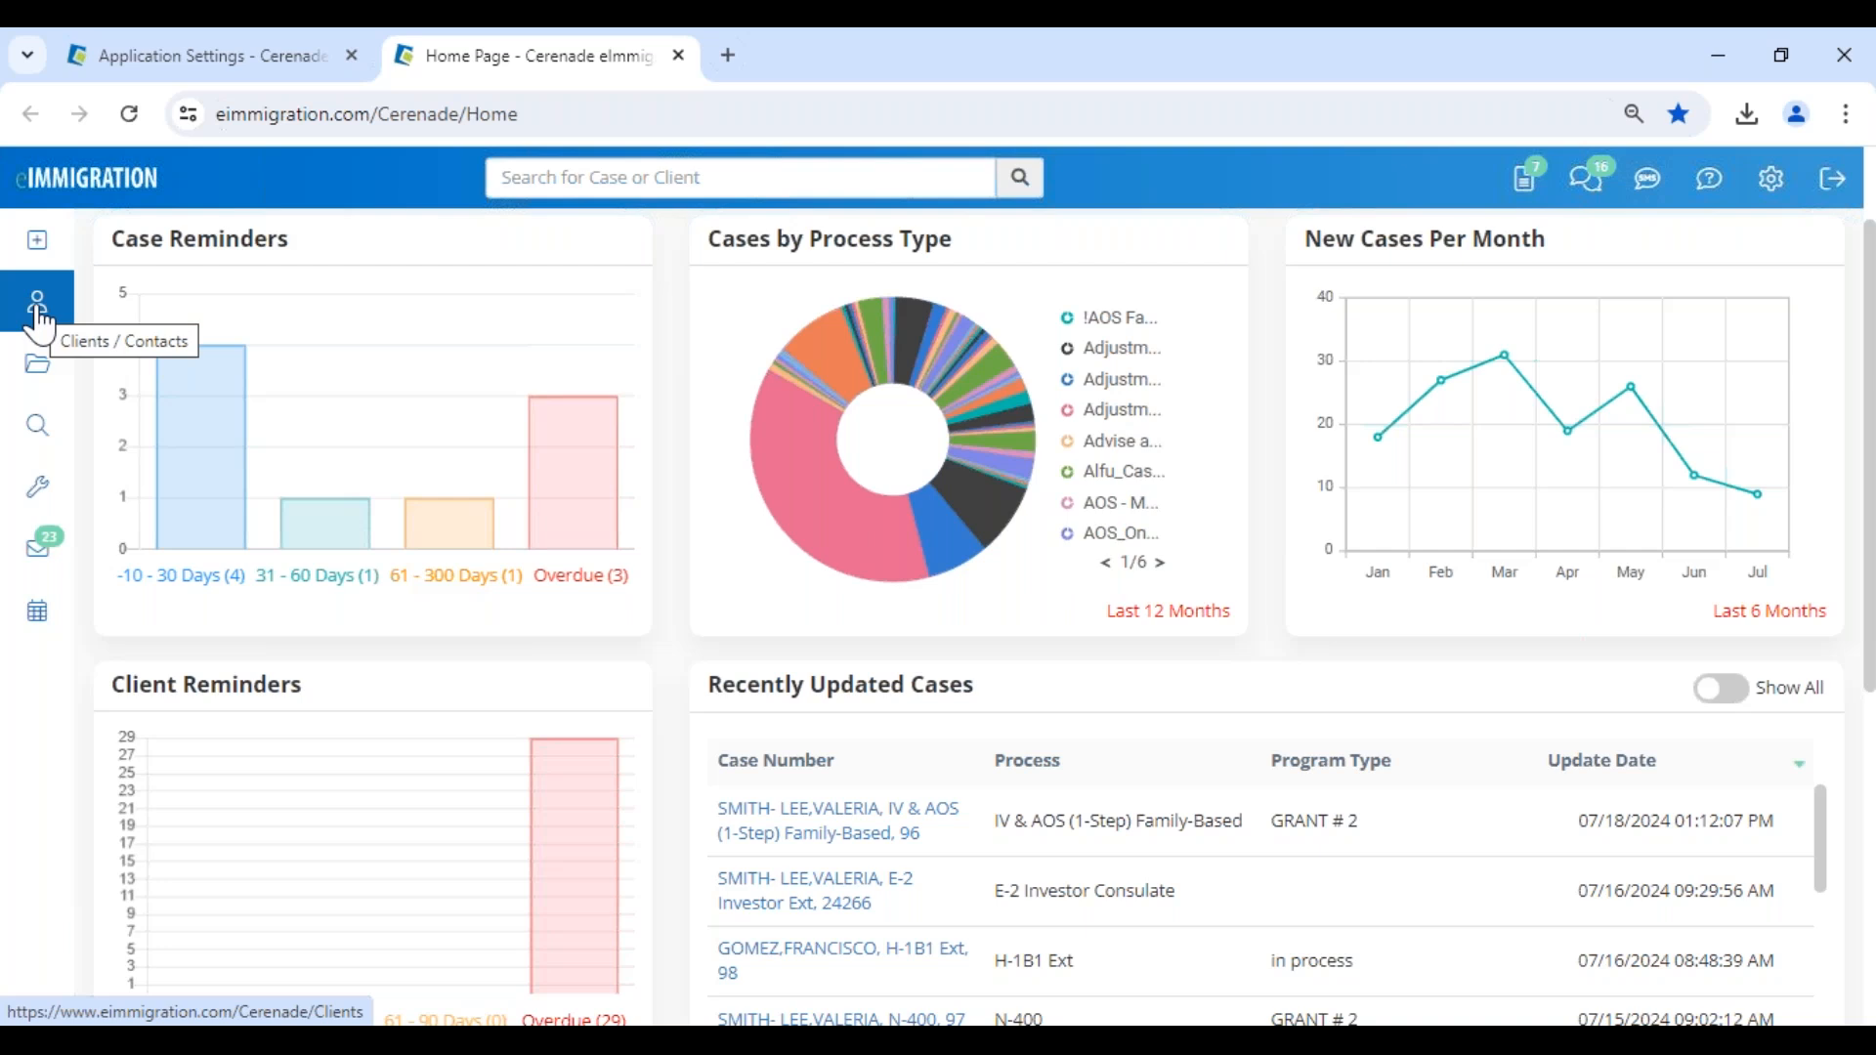
pyautogui.click(39, 314)
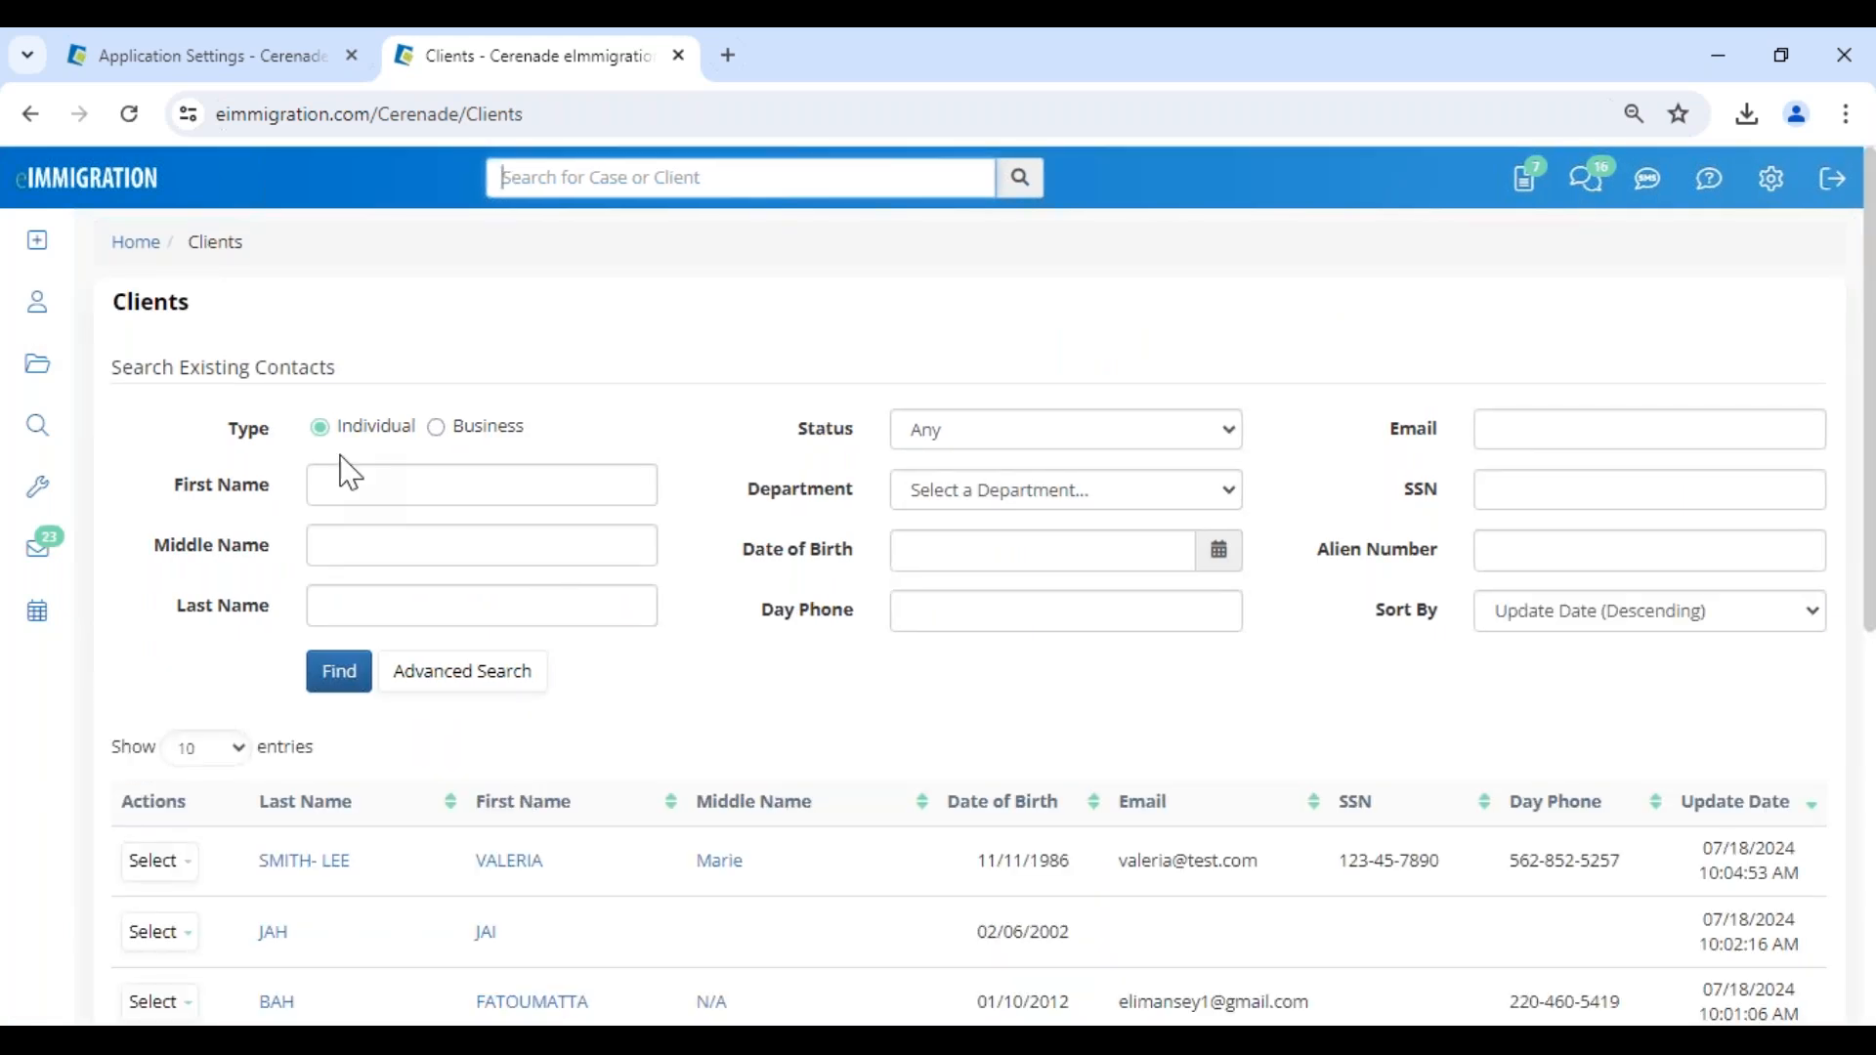
pyautogui.click(348, 488)
pyautogui.write('val')
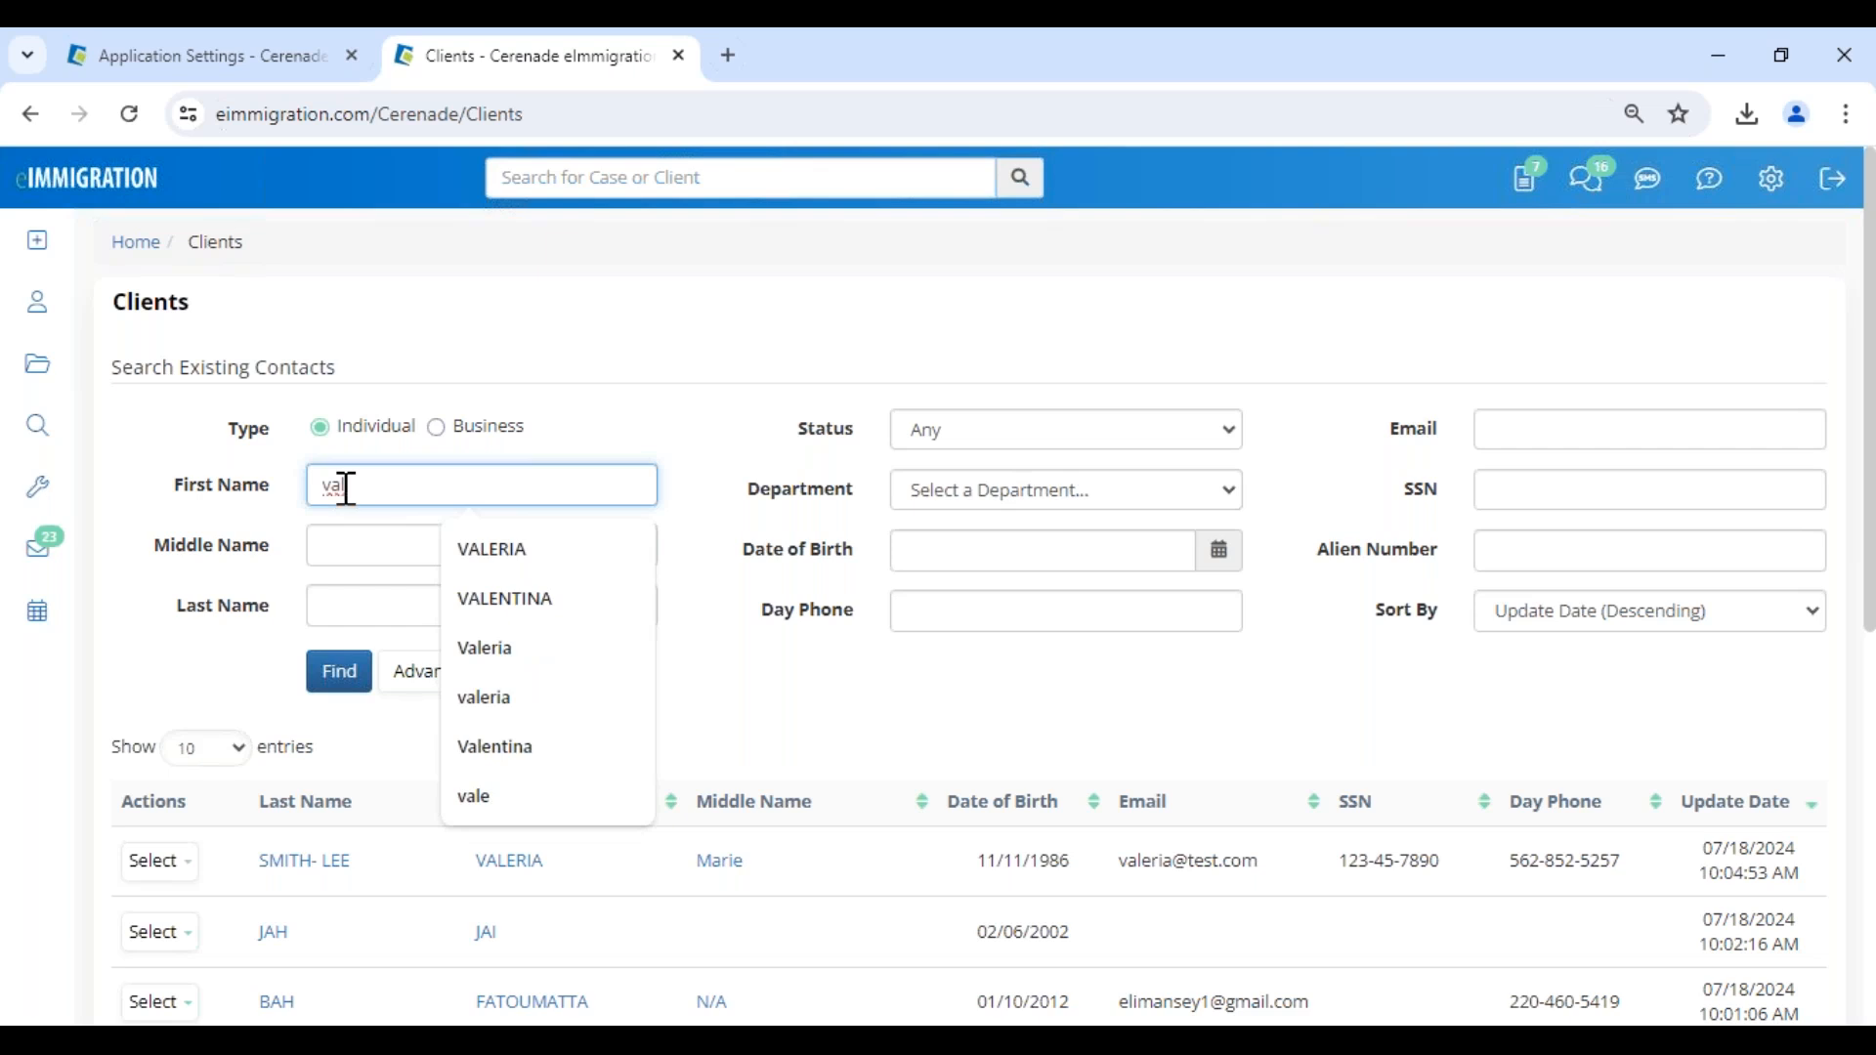
pyautogui.click(337, 683)
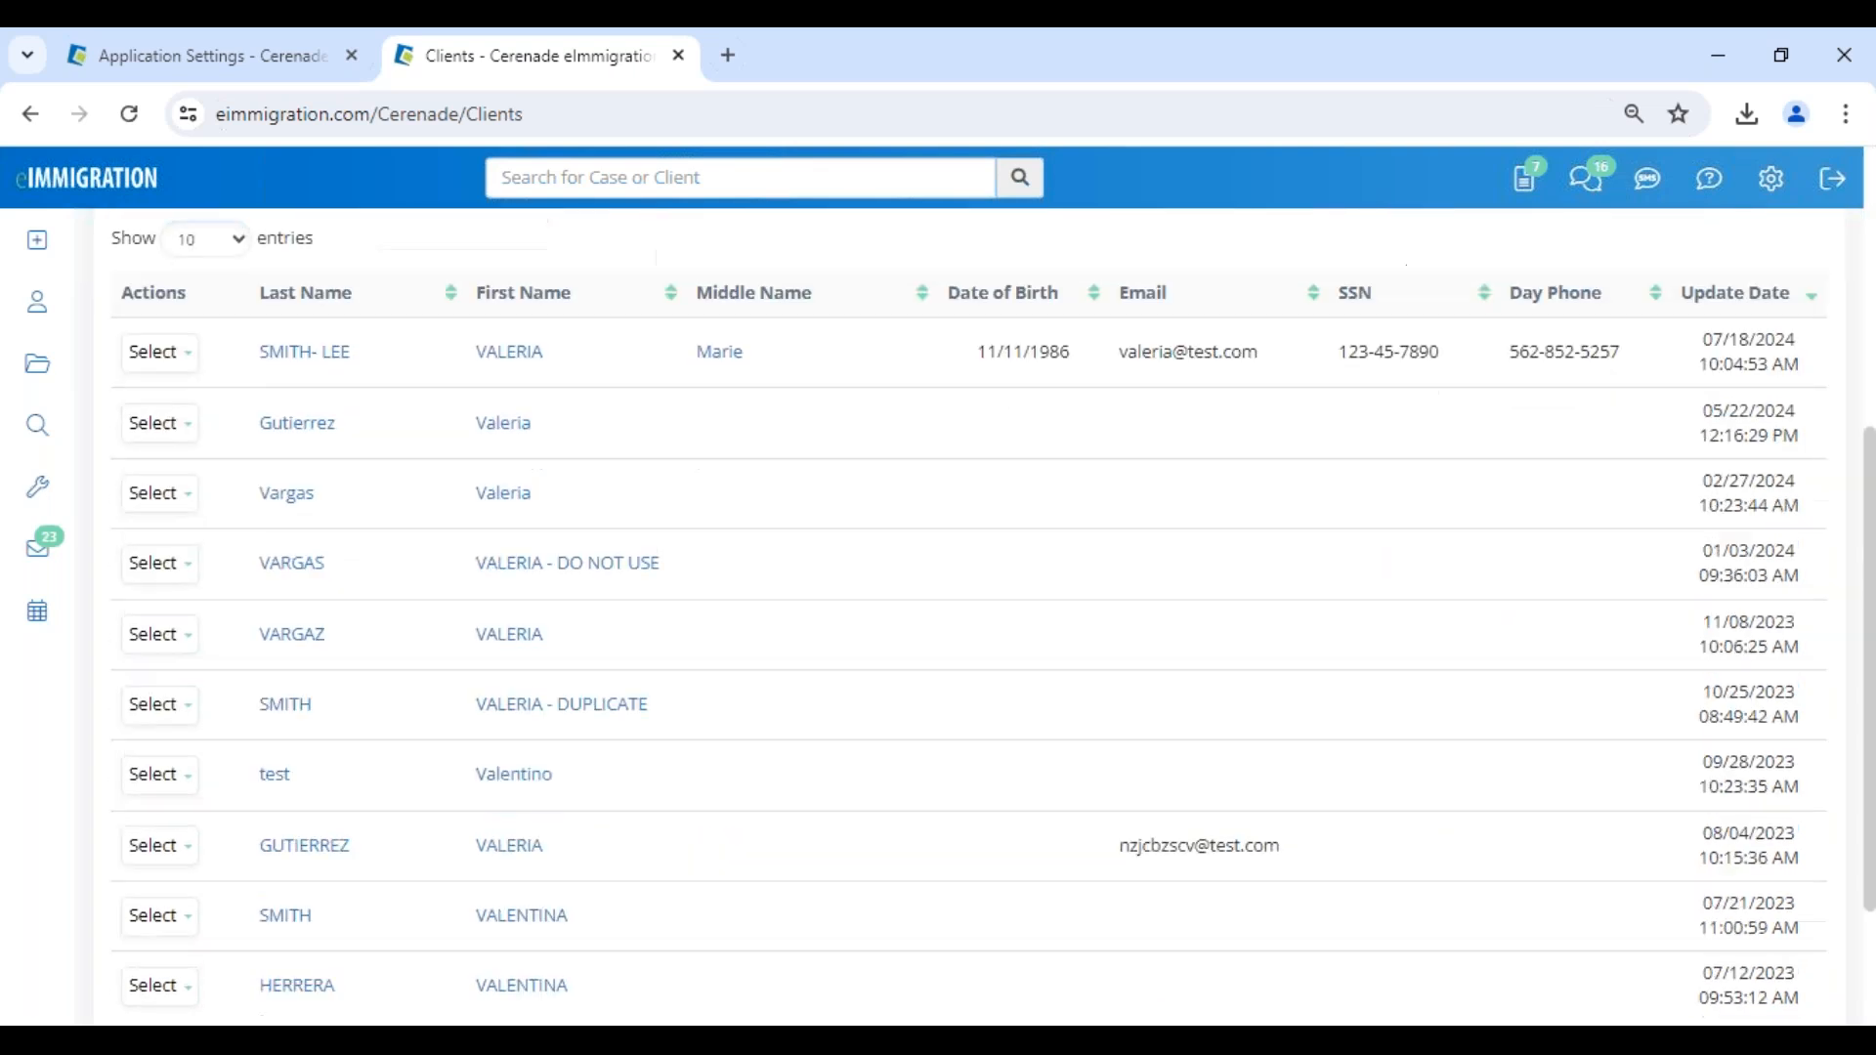
# - Load more data for the most recently updated matching client, open its Client-Access page and dismiss the client alerts
pyautogui.click(159, 343)
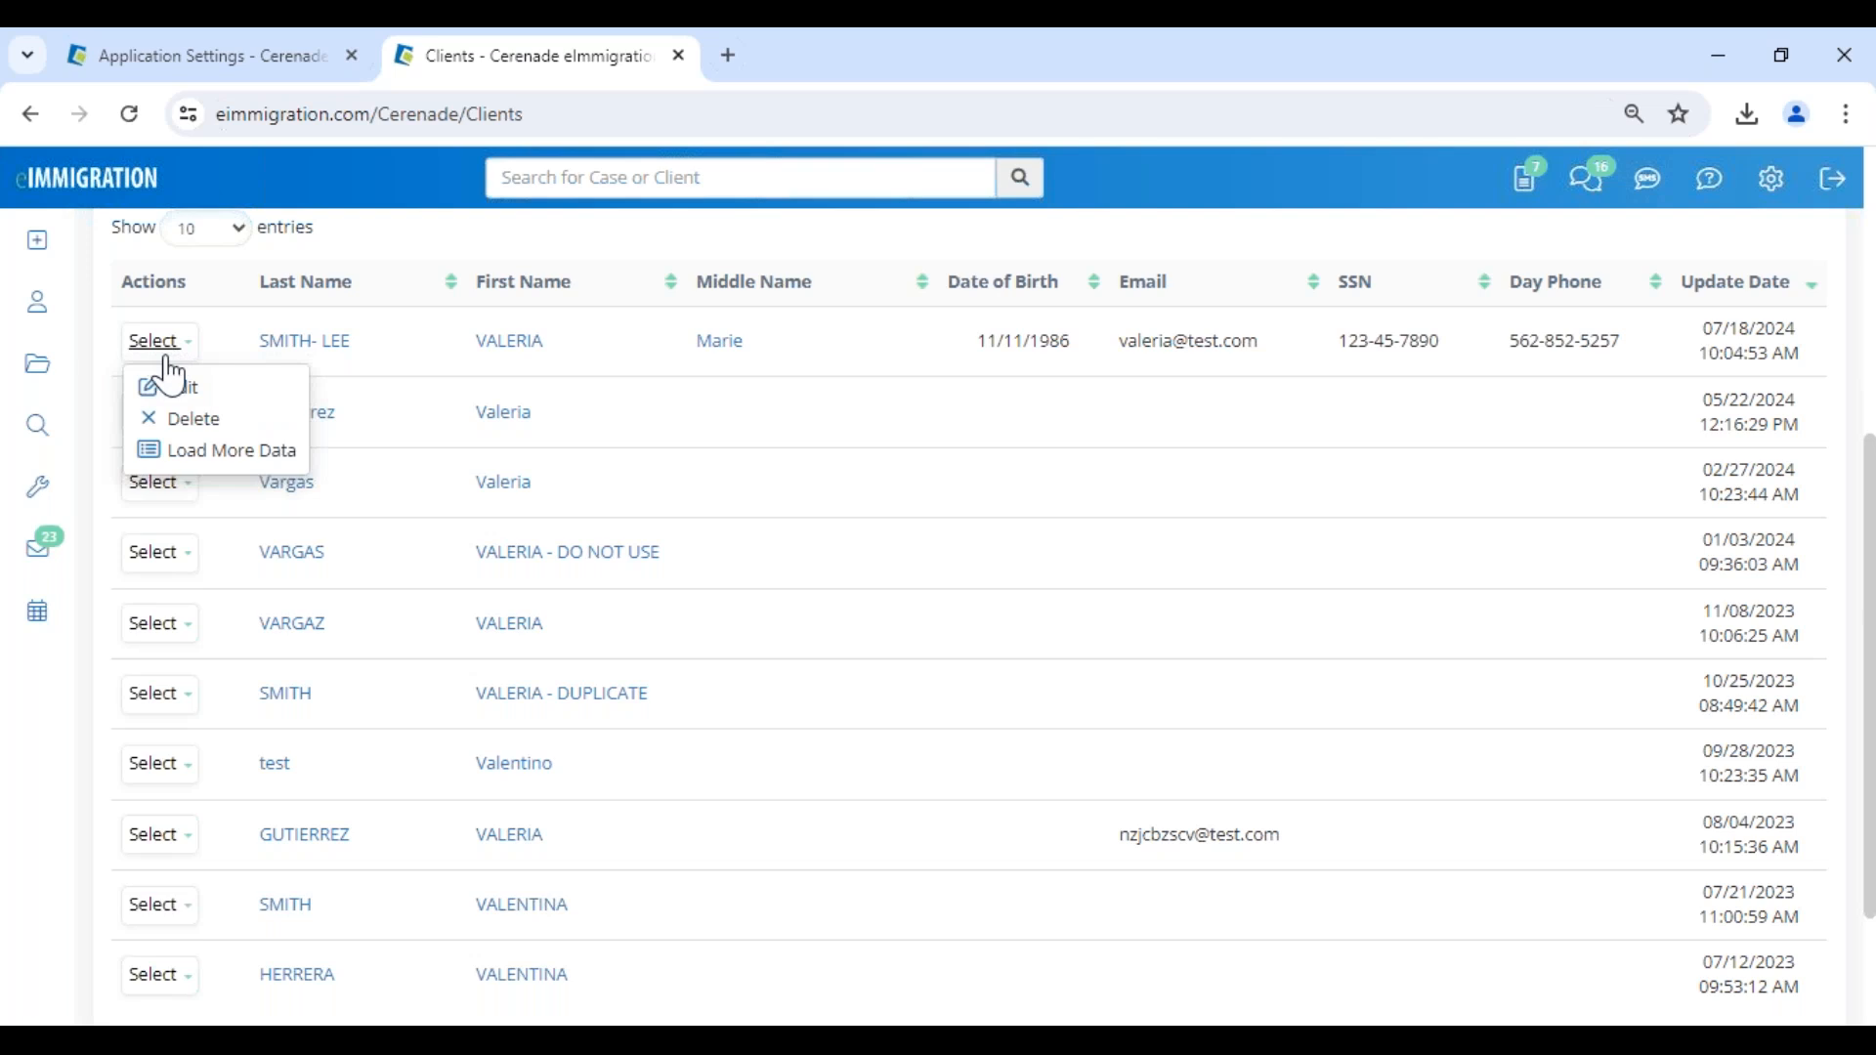
pyautogui.click(251, 453)
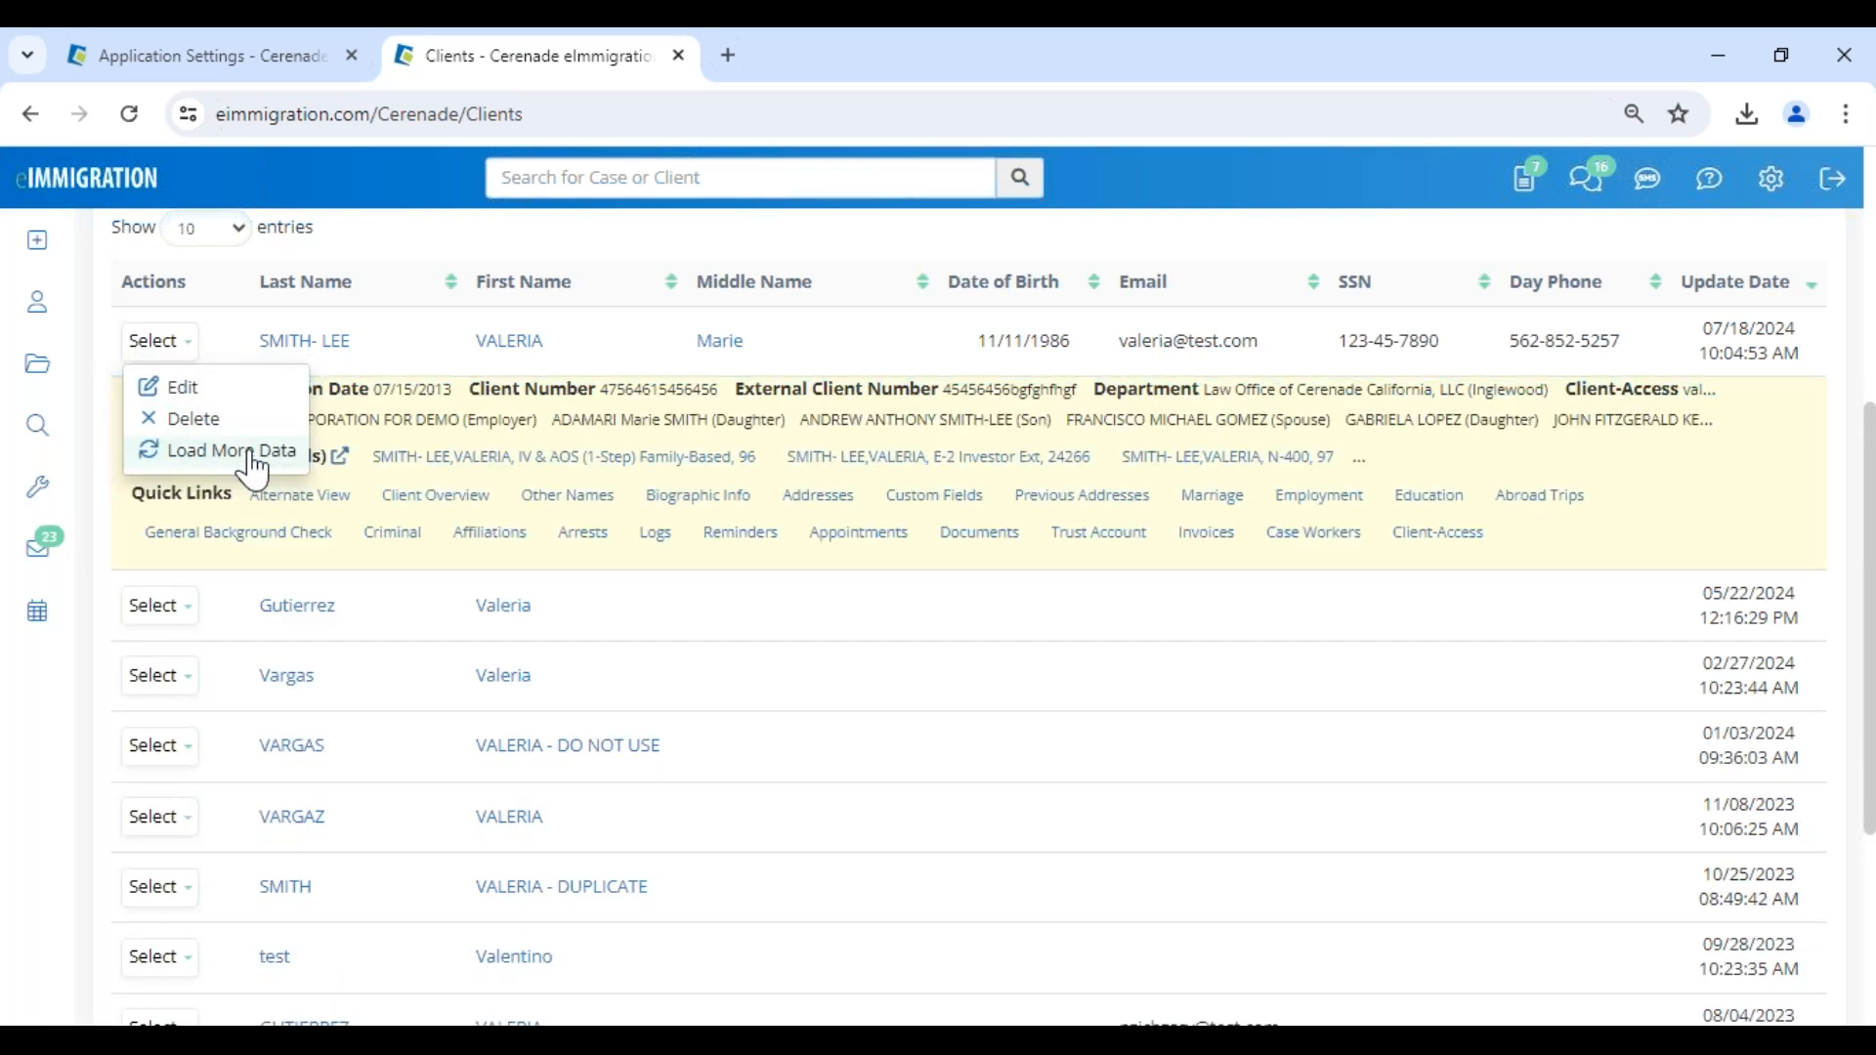
pyautogui.moveTo(134, 498); pyautogui.dragTo(256, 504)
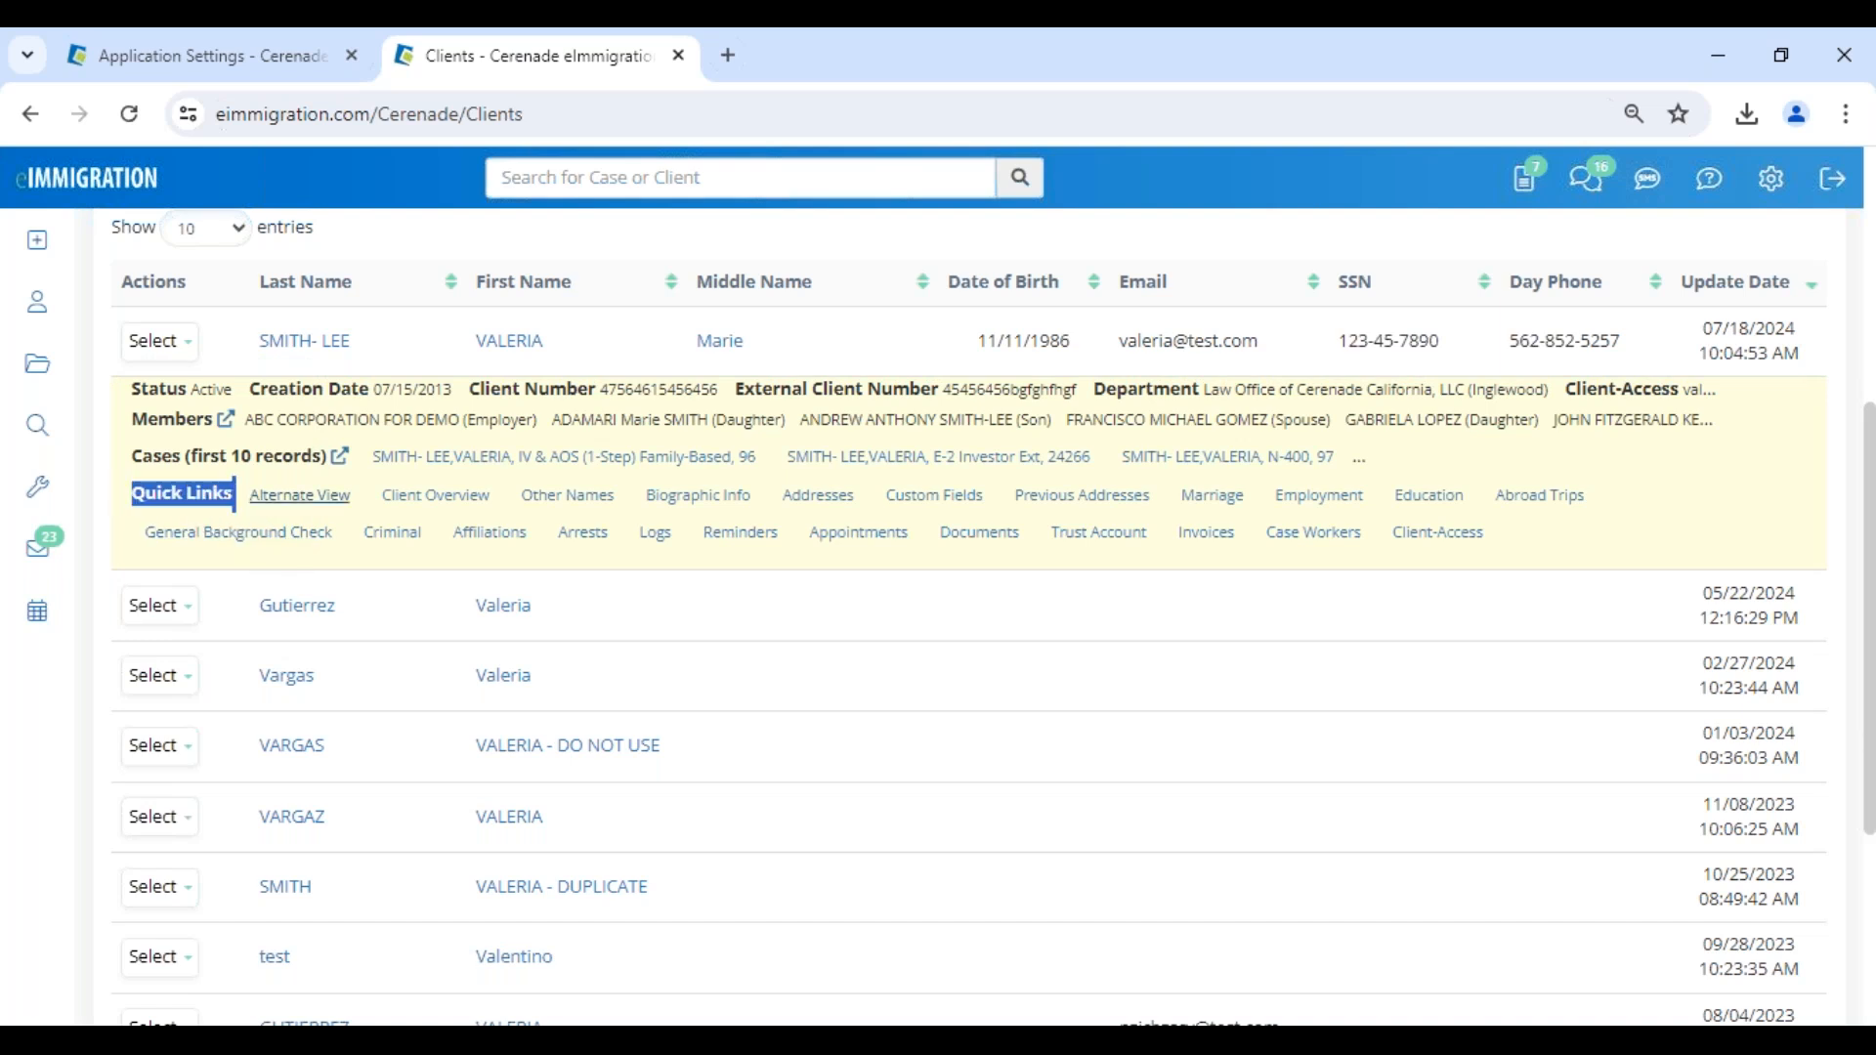
pyautogui.click(1450, 535)
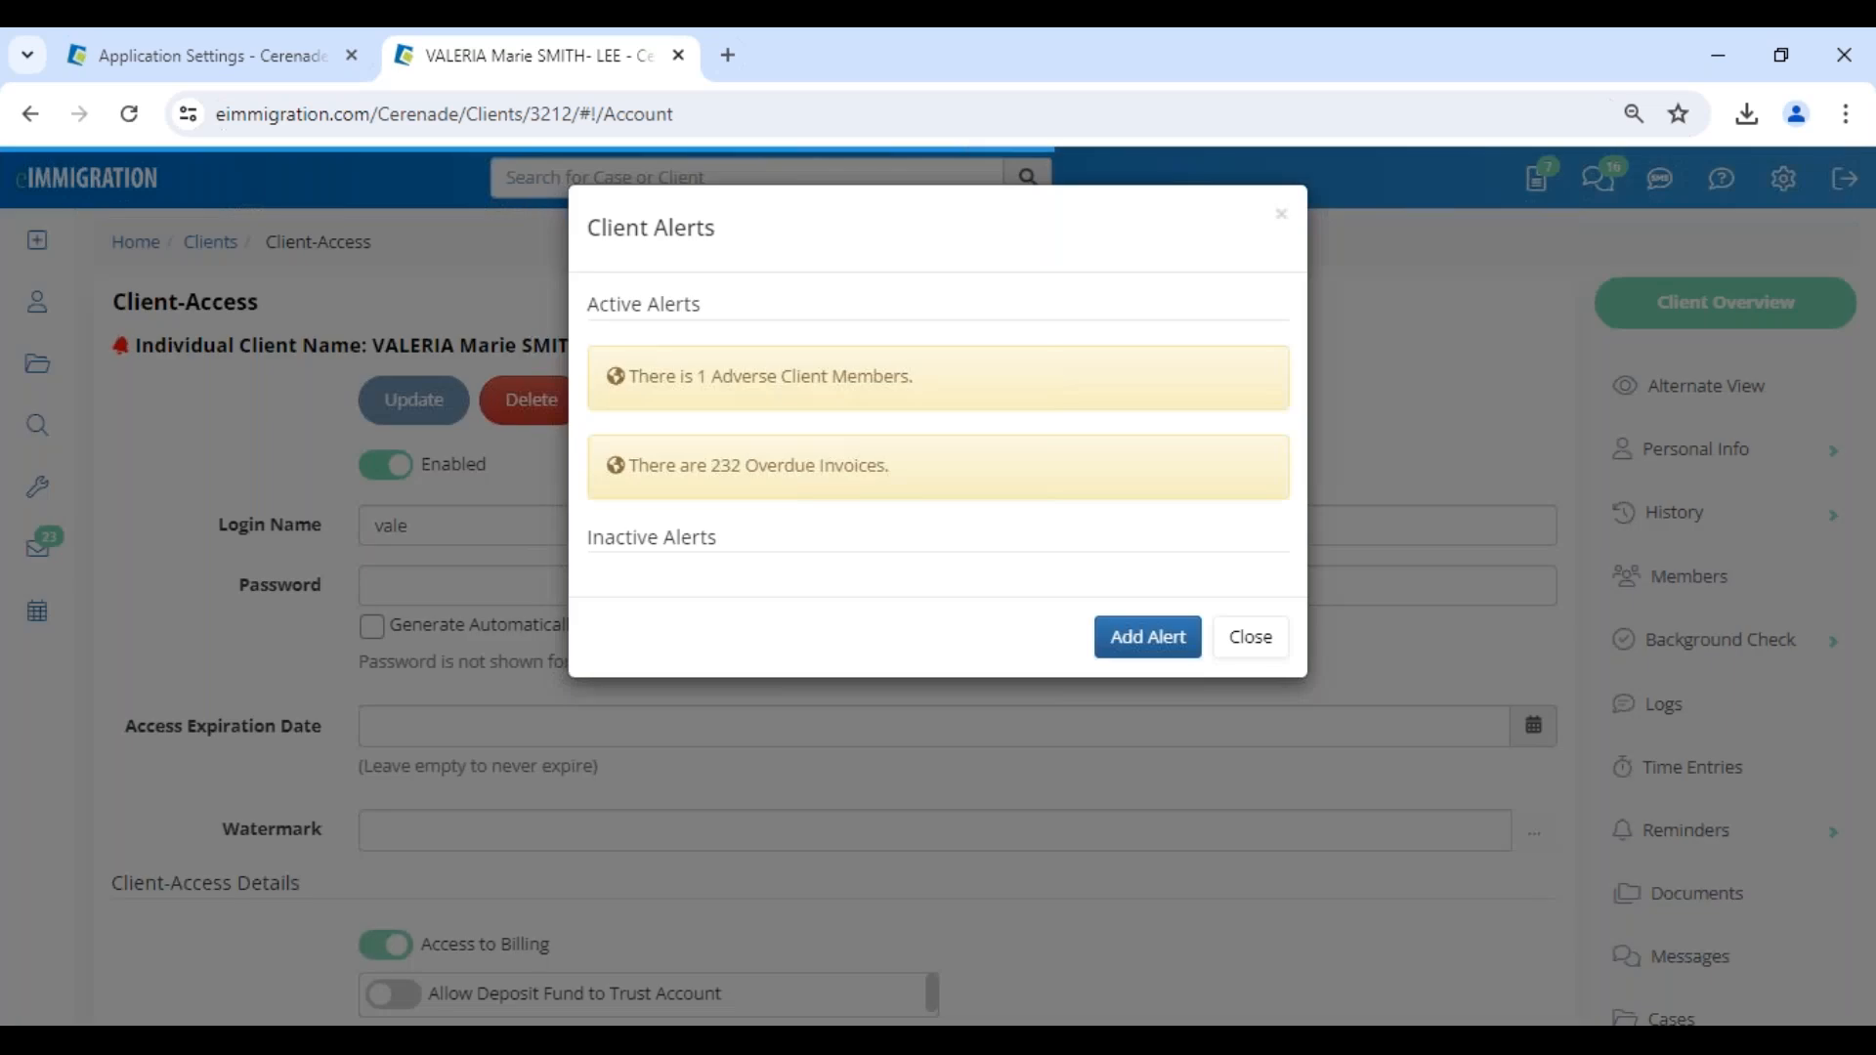
pyautogui.click(1255, 645)
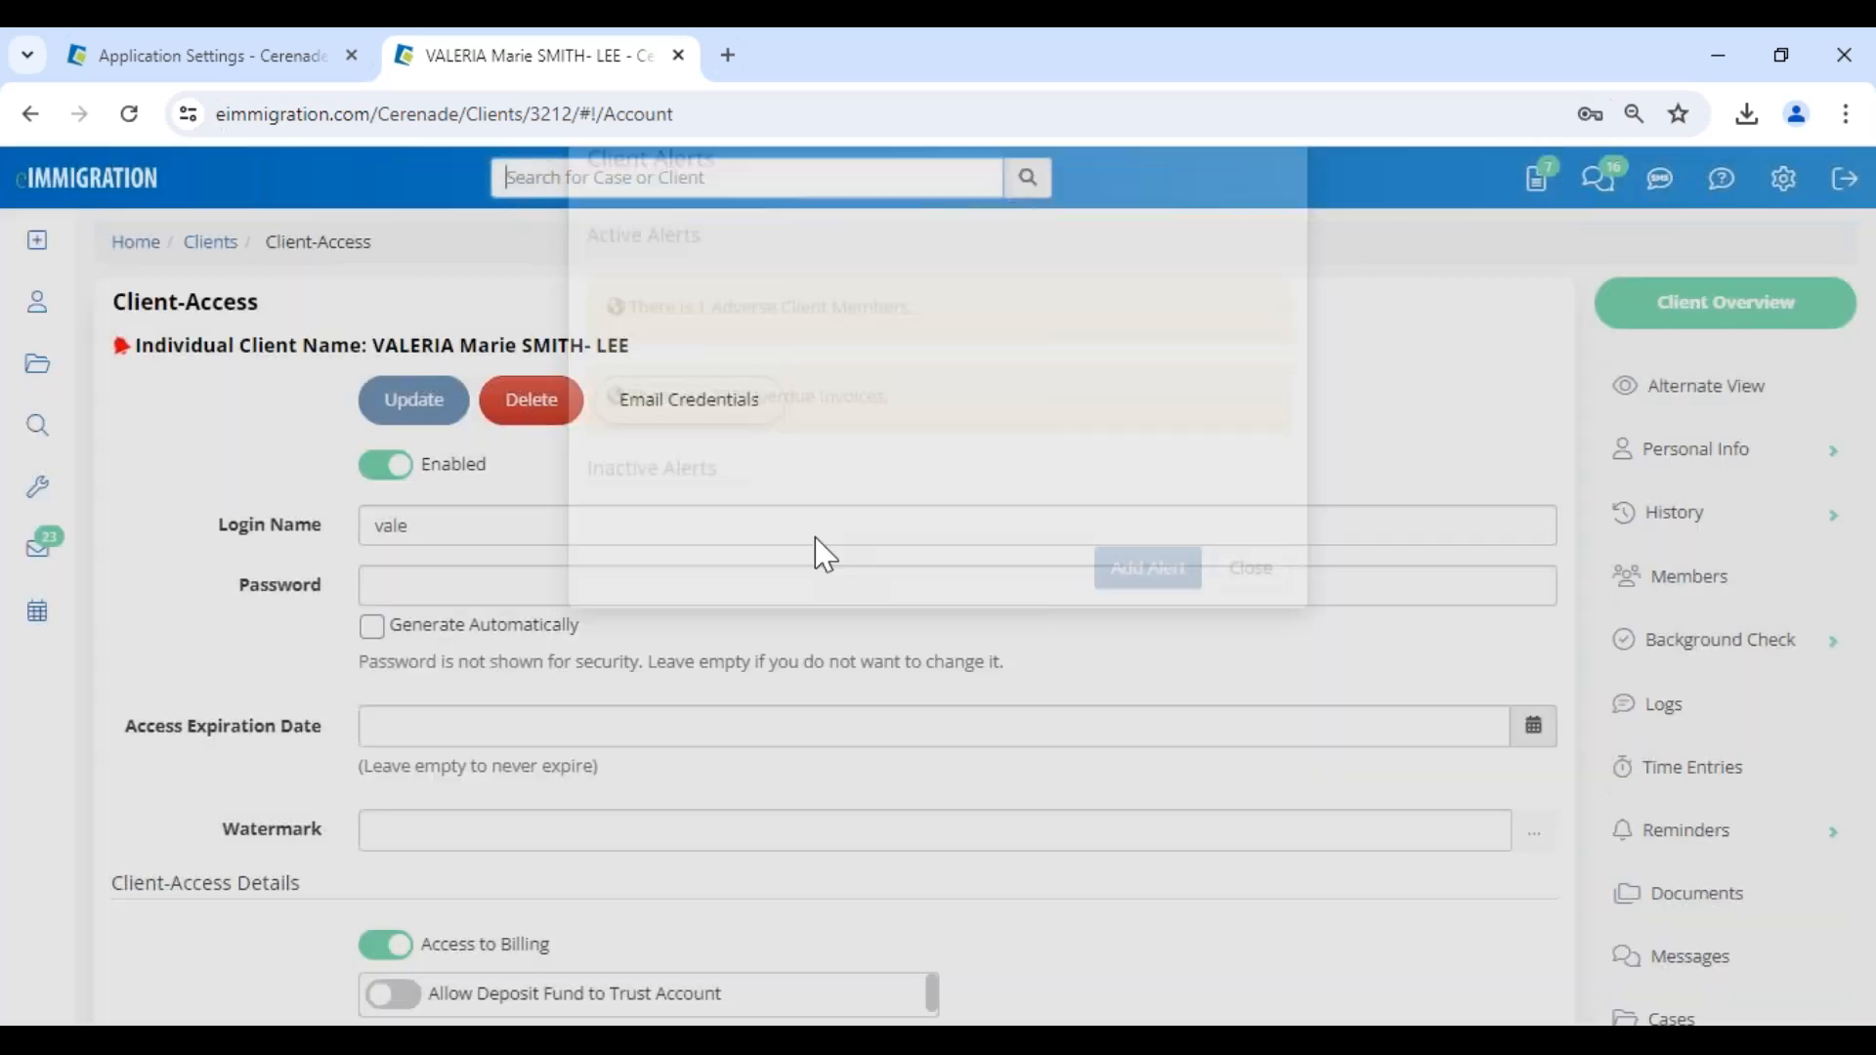
# - Delete the client's existing portal login, confirm the deletion and reopen the client's Client-Access page
pyautogui.click(544, 415)
pyautogui.click(1250, 289)
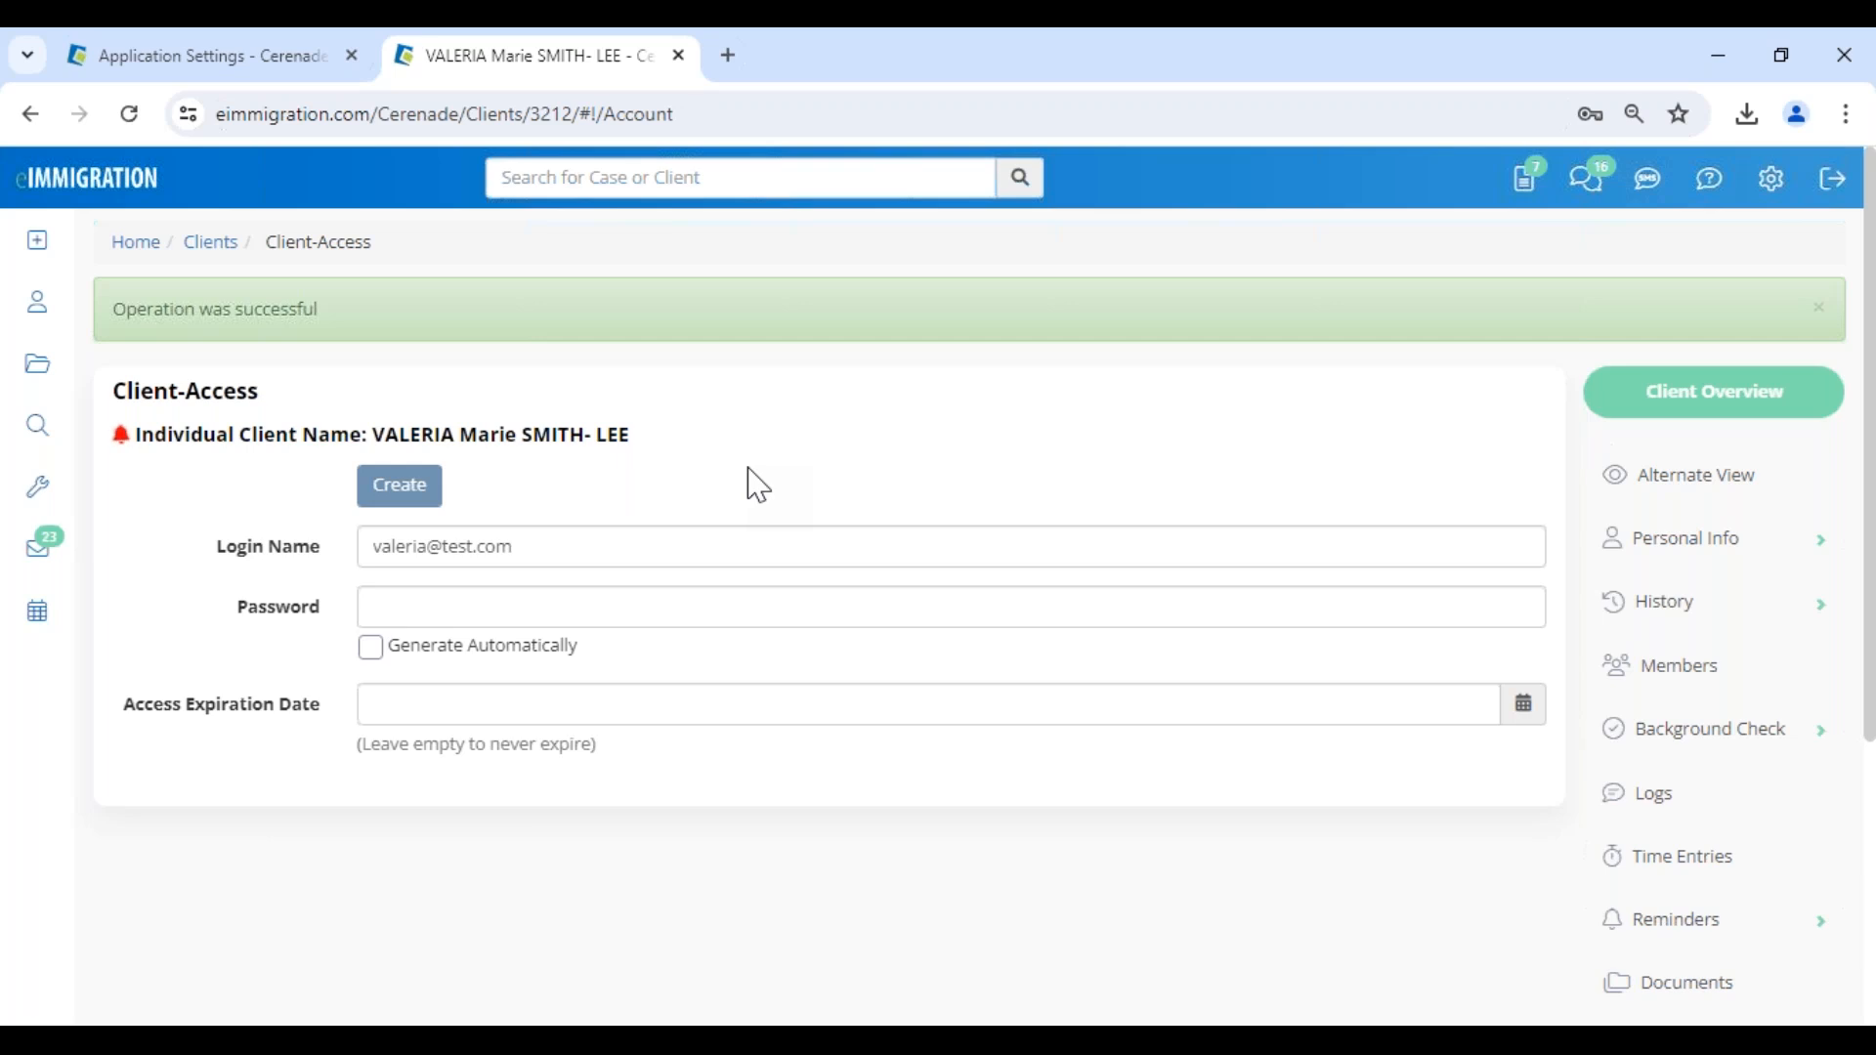
pyautogui.tripleClick(420, 434)
pyautogui.scroll(-4, 1716, 464)
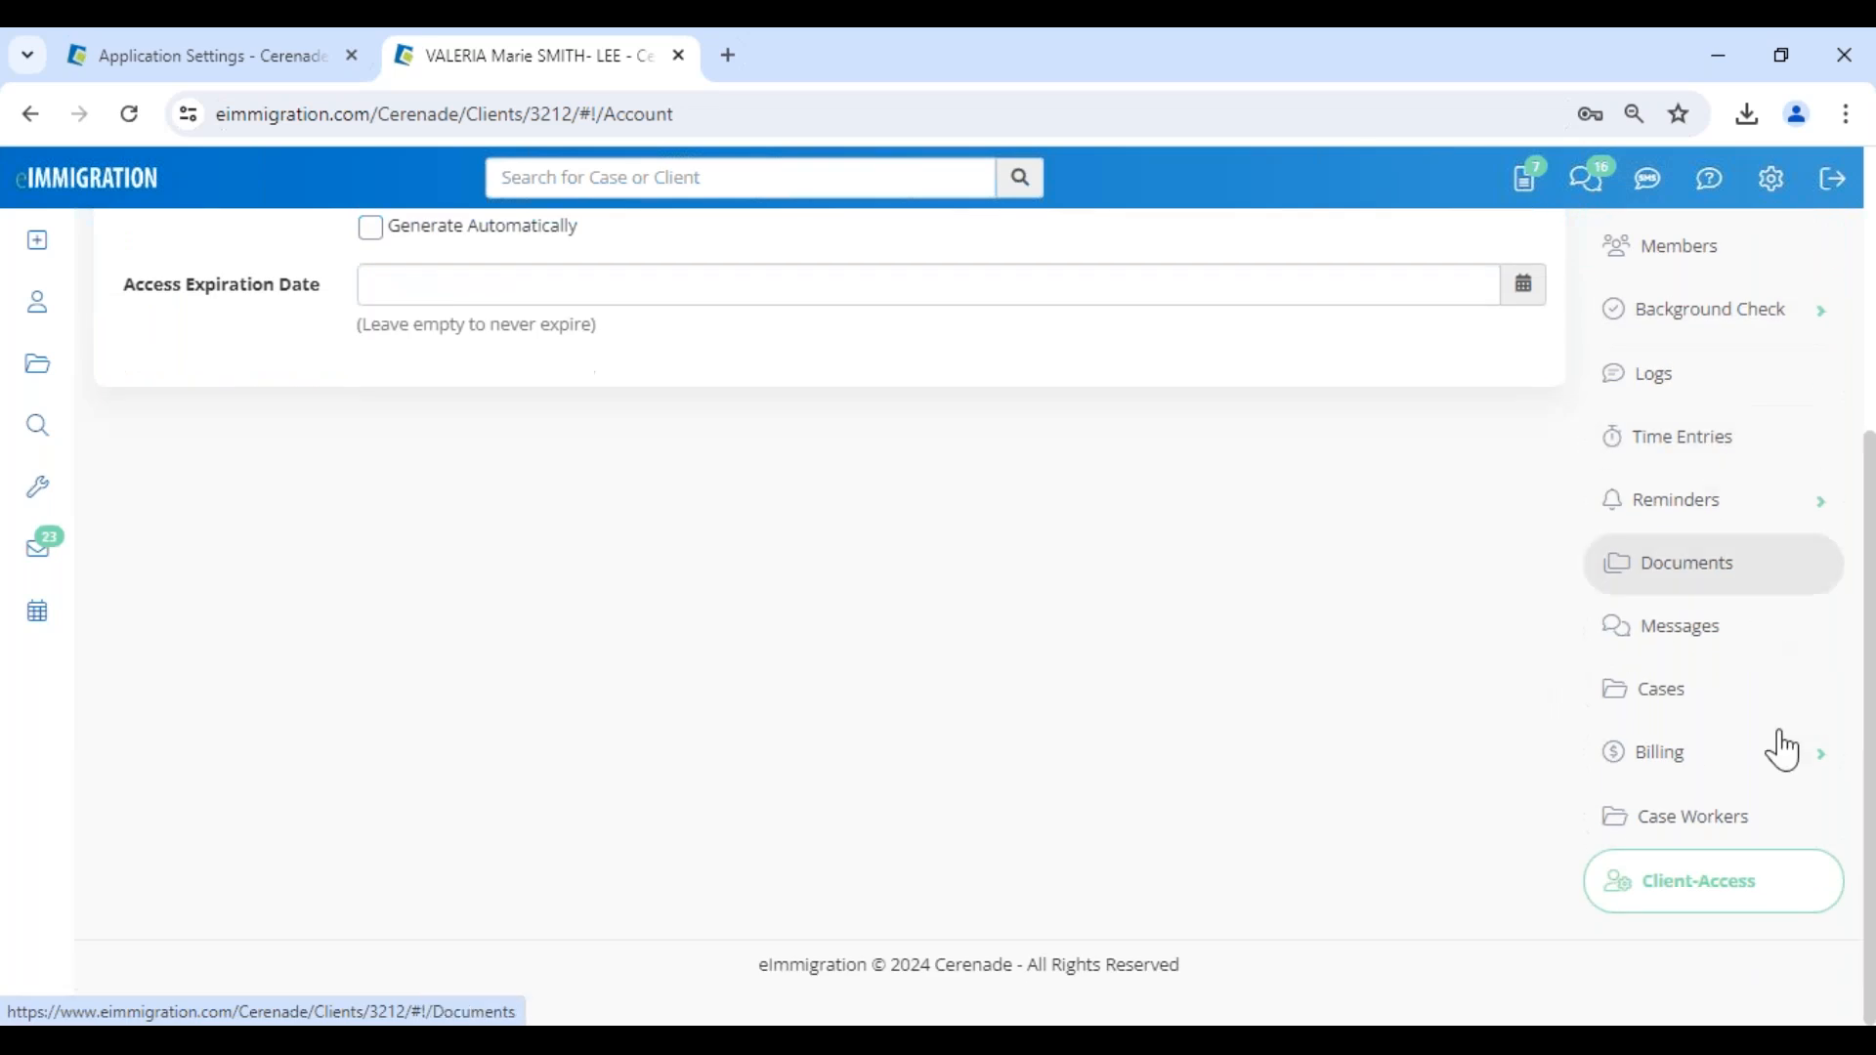
pyautogui.click(1712, 883)
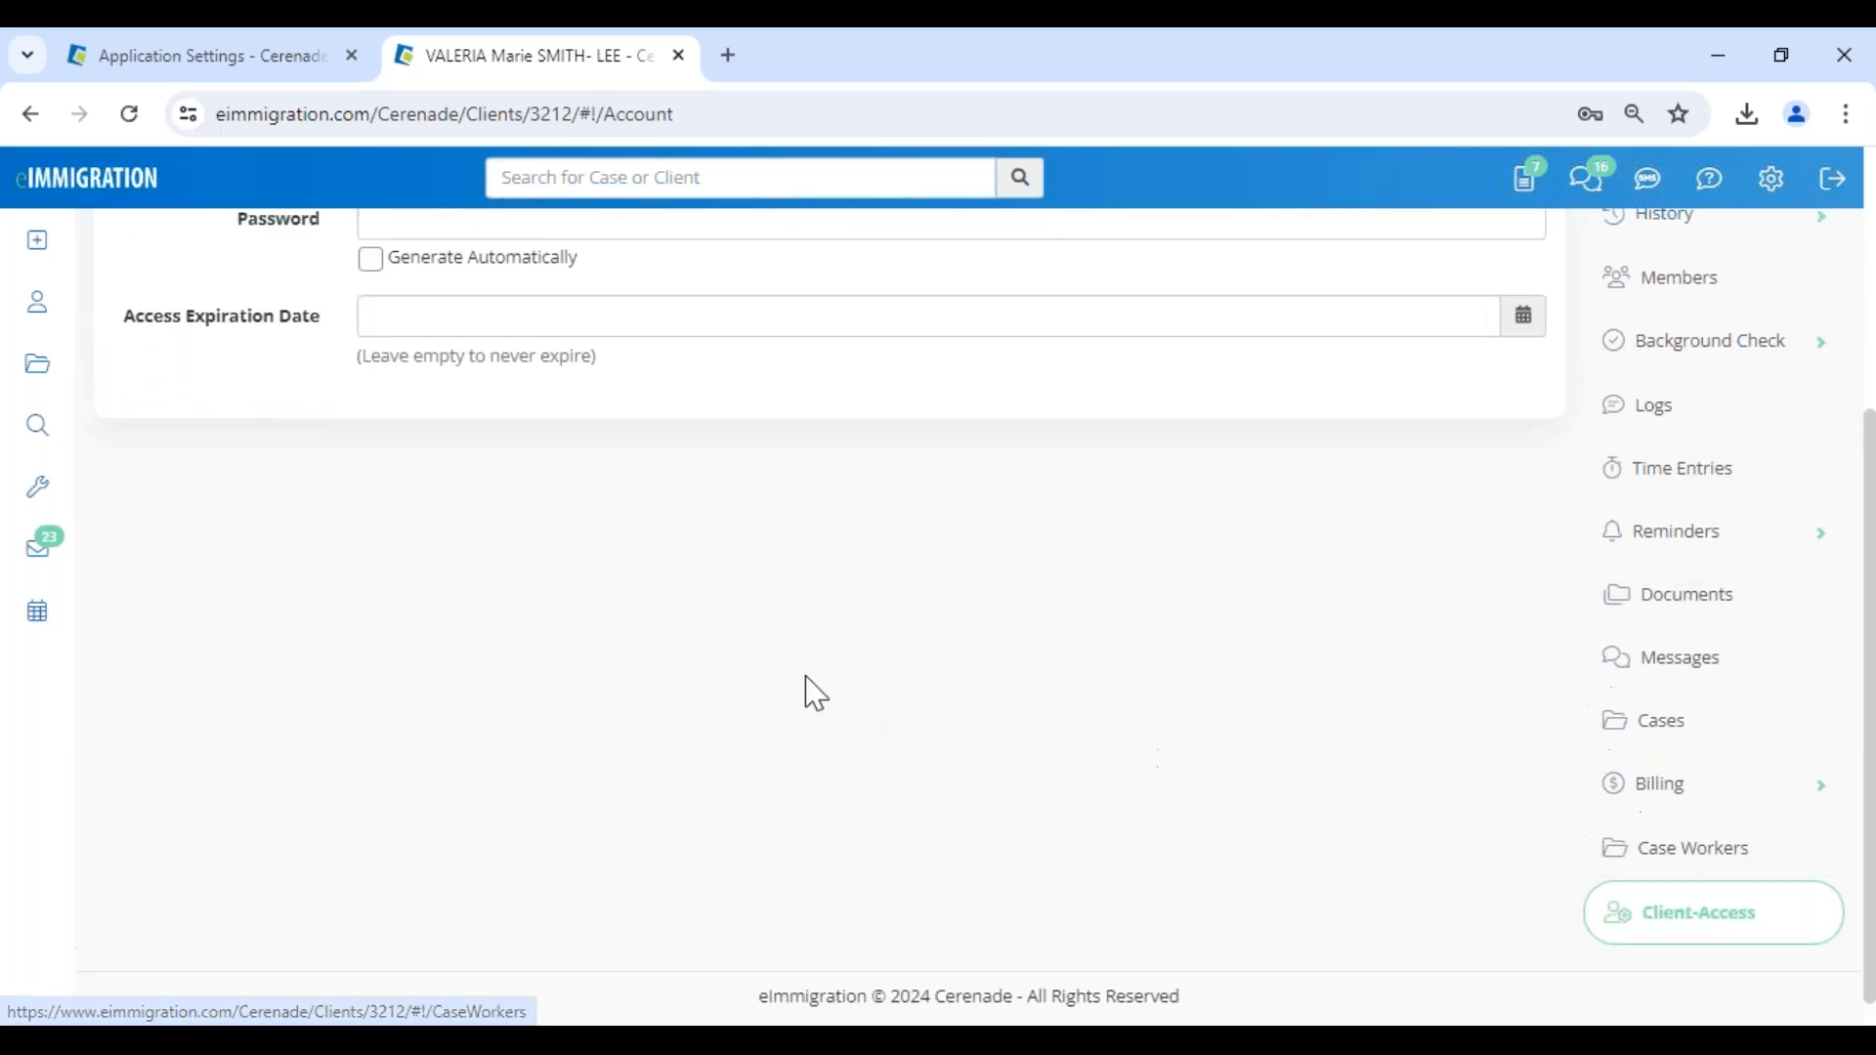
pyautogui.scroll(1, 506, 491)
pyautogui.click(506, 491)
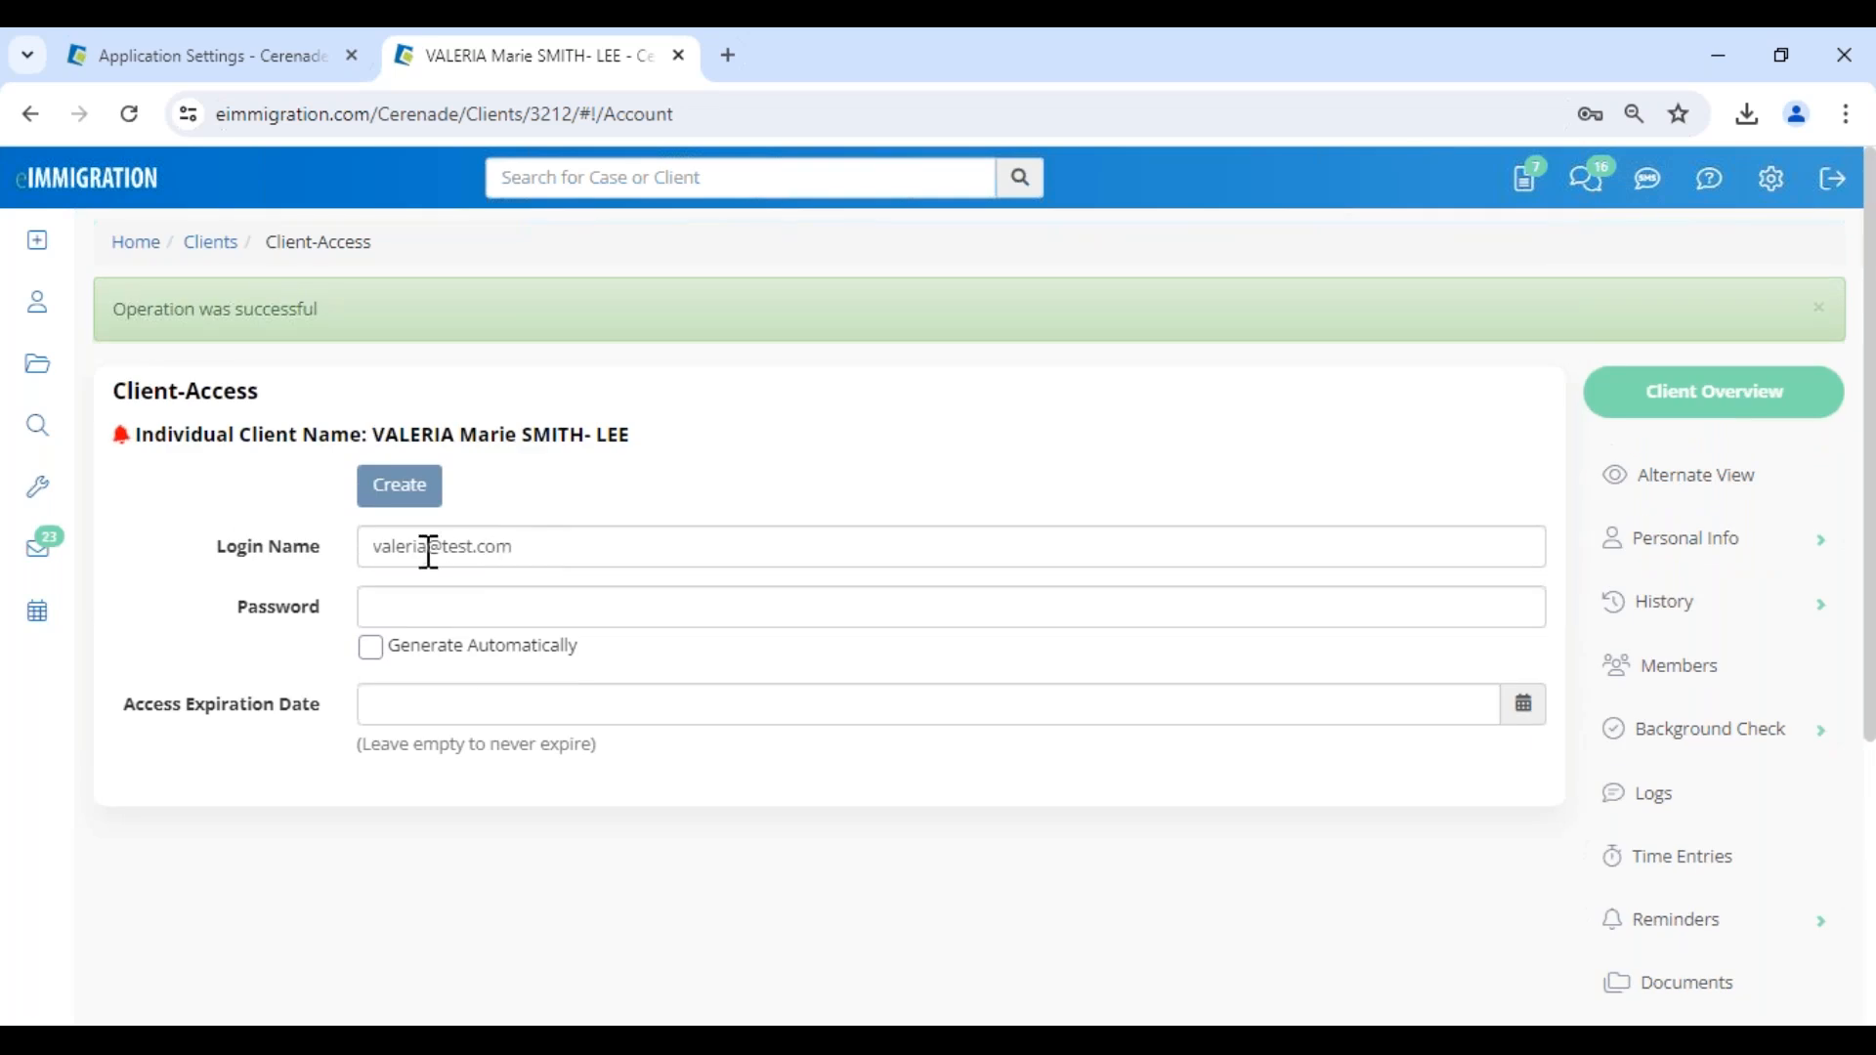
# - Replace the suggested e-mail login name with the first four letters of the client's first name
pyautogui.moveTo(205, 540); pyautogui.dragTo(333, 559)
pyautogui.click(451, 554)
pyautogui.click(579, 543)
pyautogui.moveTo(580, 543); pyautogui.dragTo(340, 557)
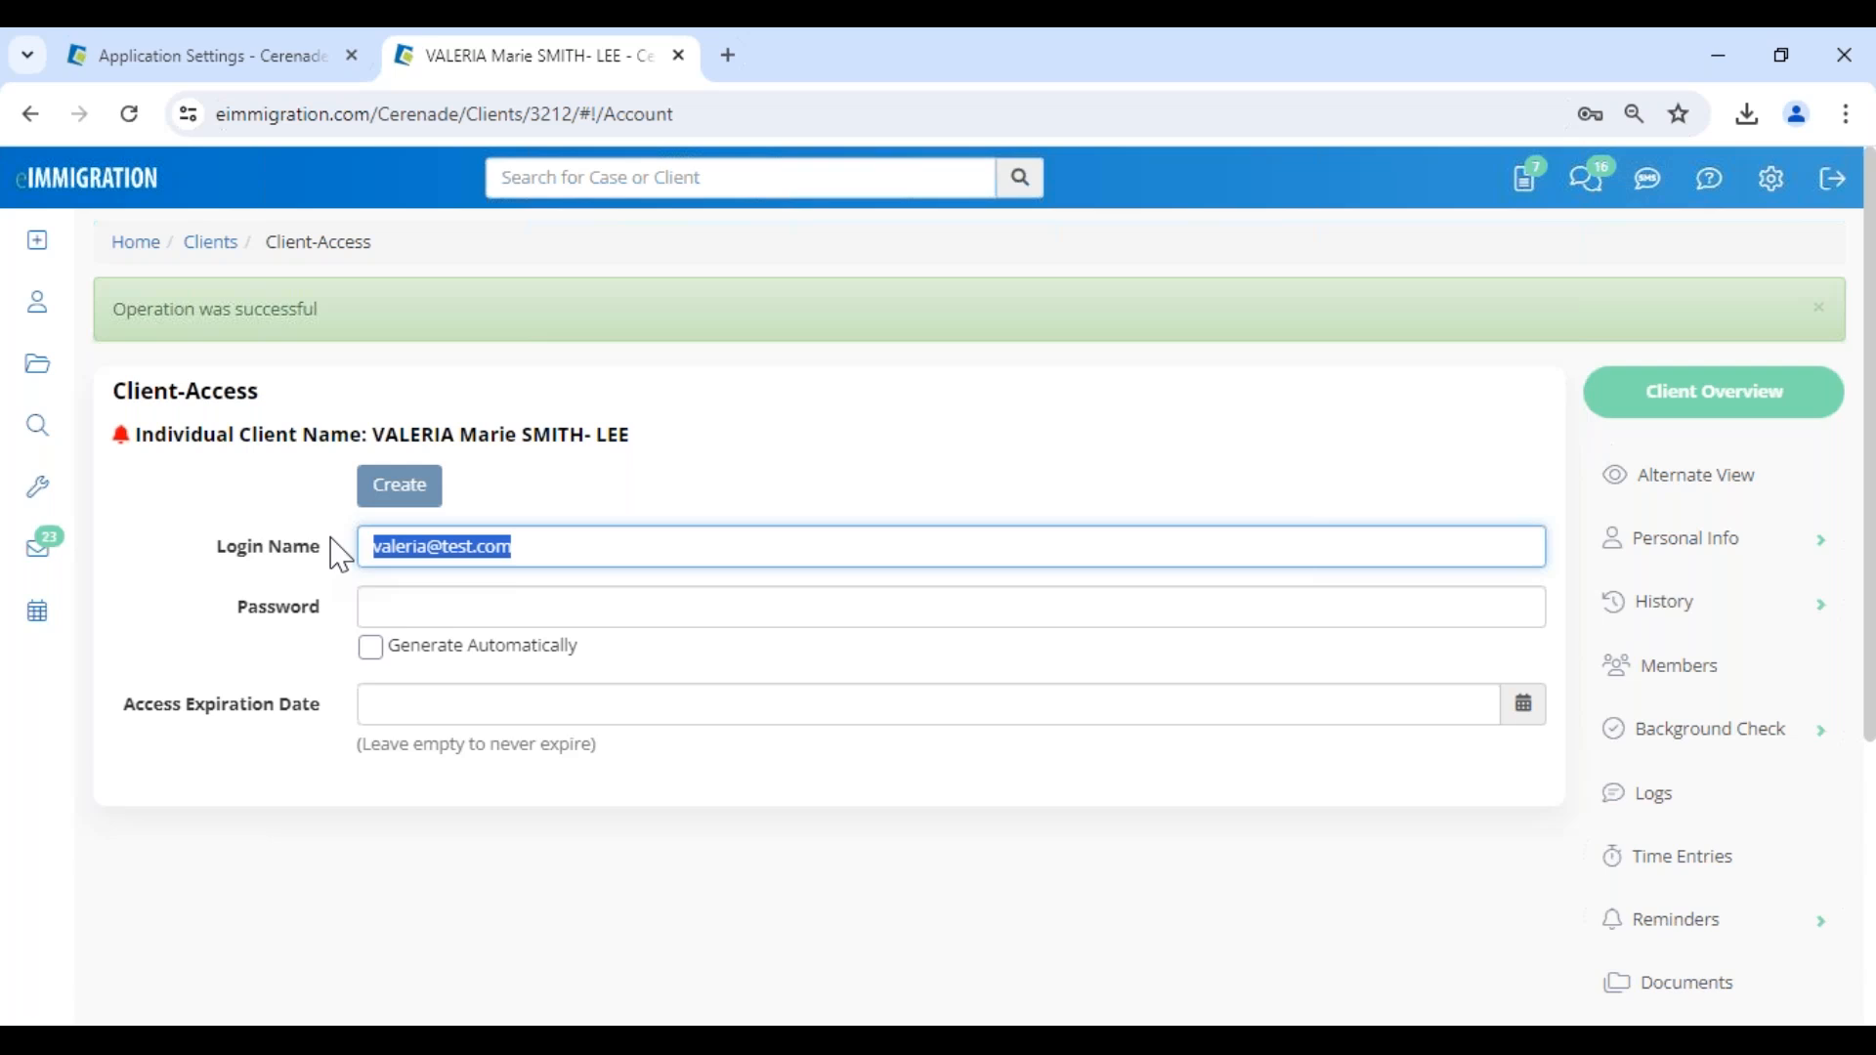
pyautogui.write('vale')
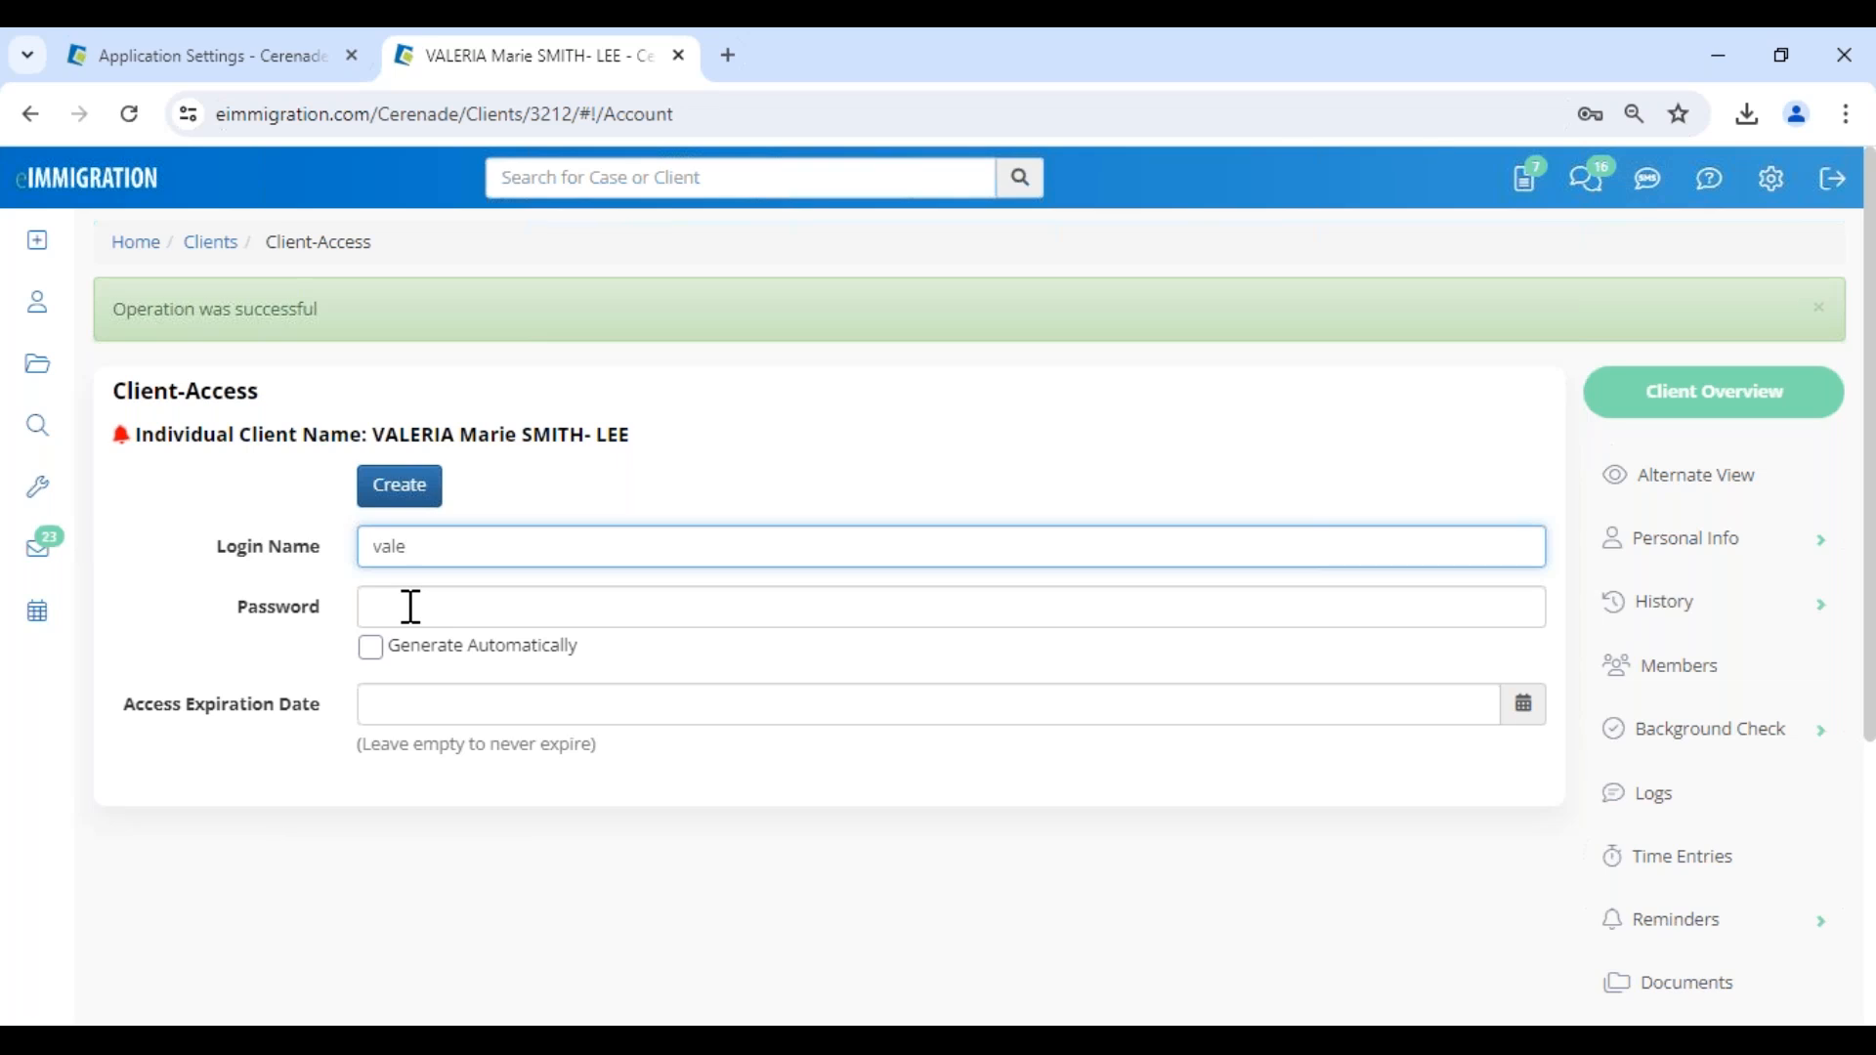
# - Enter the portal account password manually with automatic generation left off, and create the client's login
pyautogui.click(420, 661)
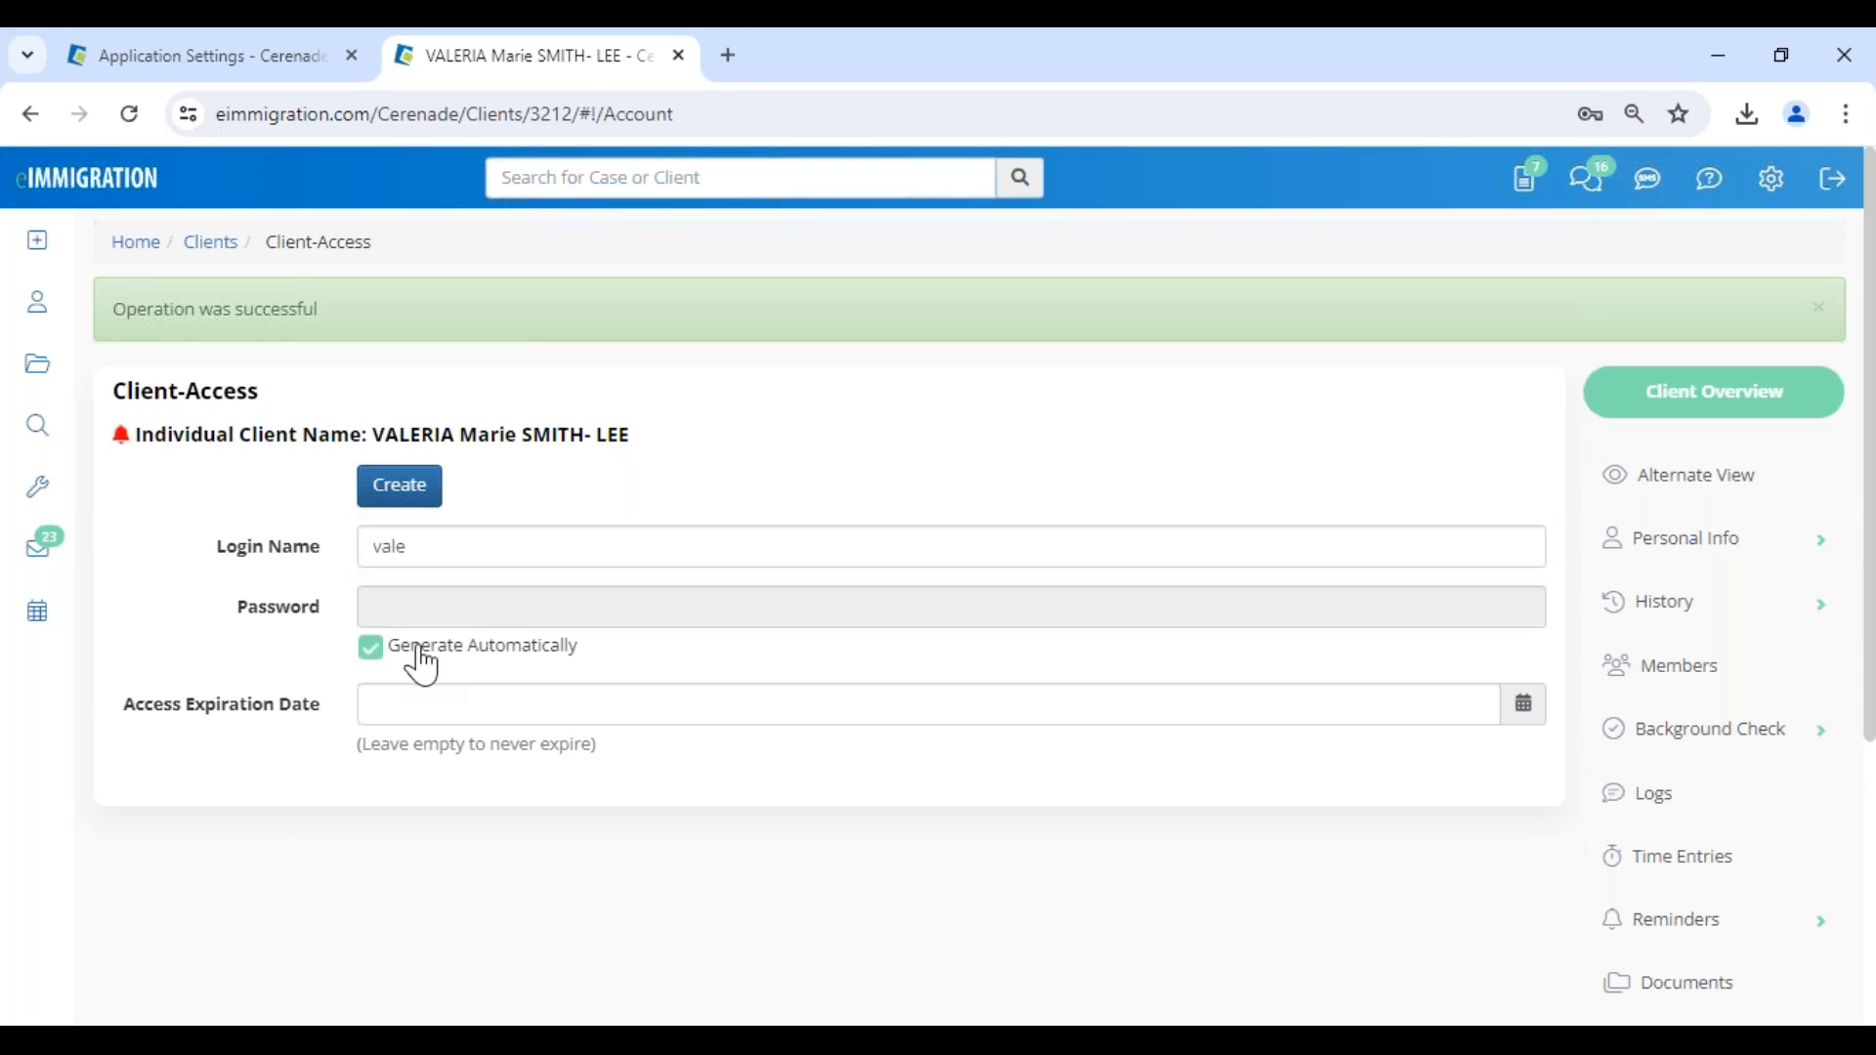
pyautogui.click(422, 660)
pyautogui.click(422, 604)
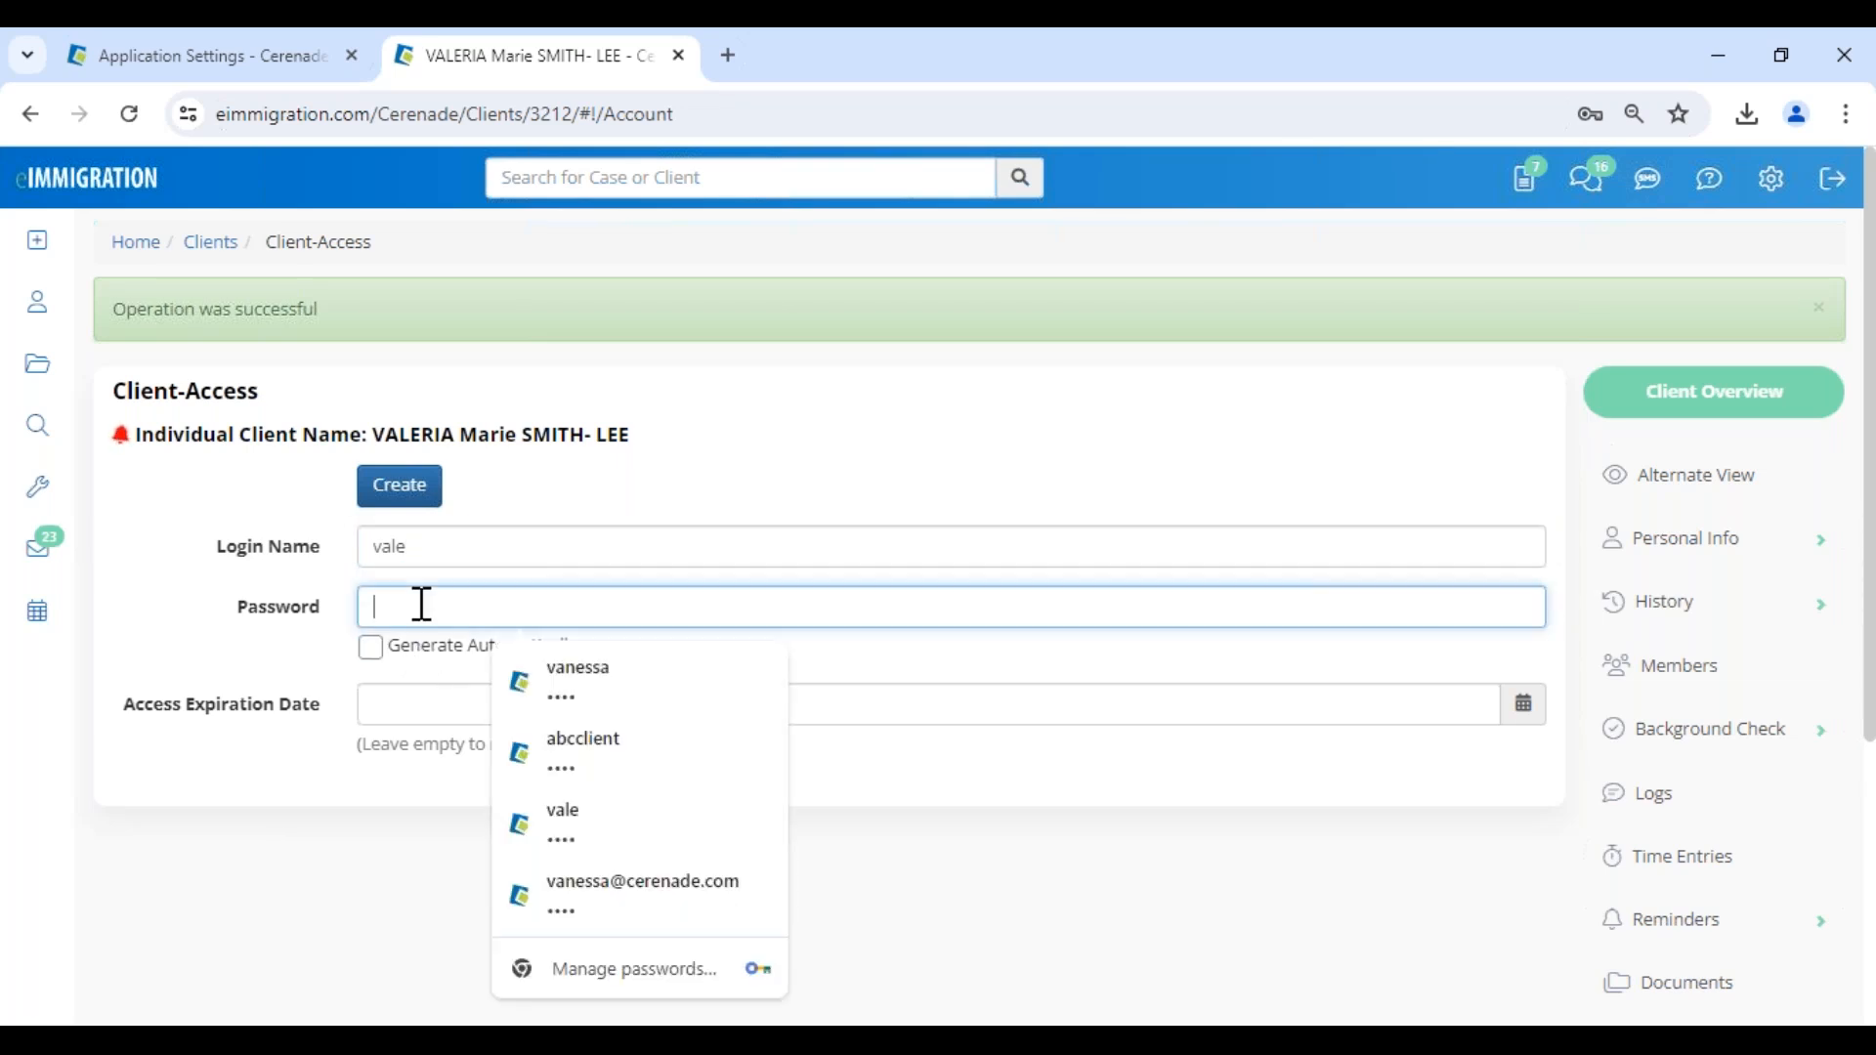
pyautogui.write('••••')
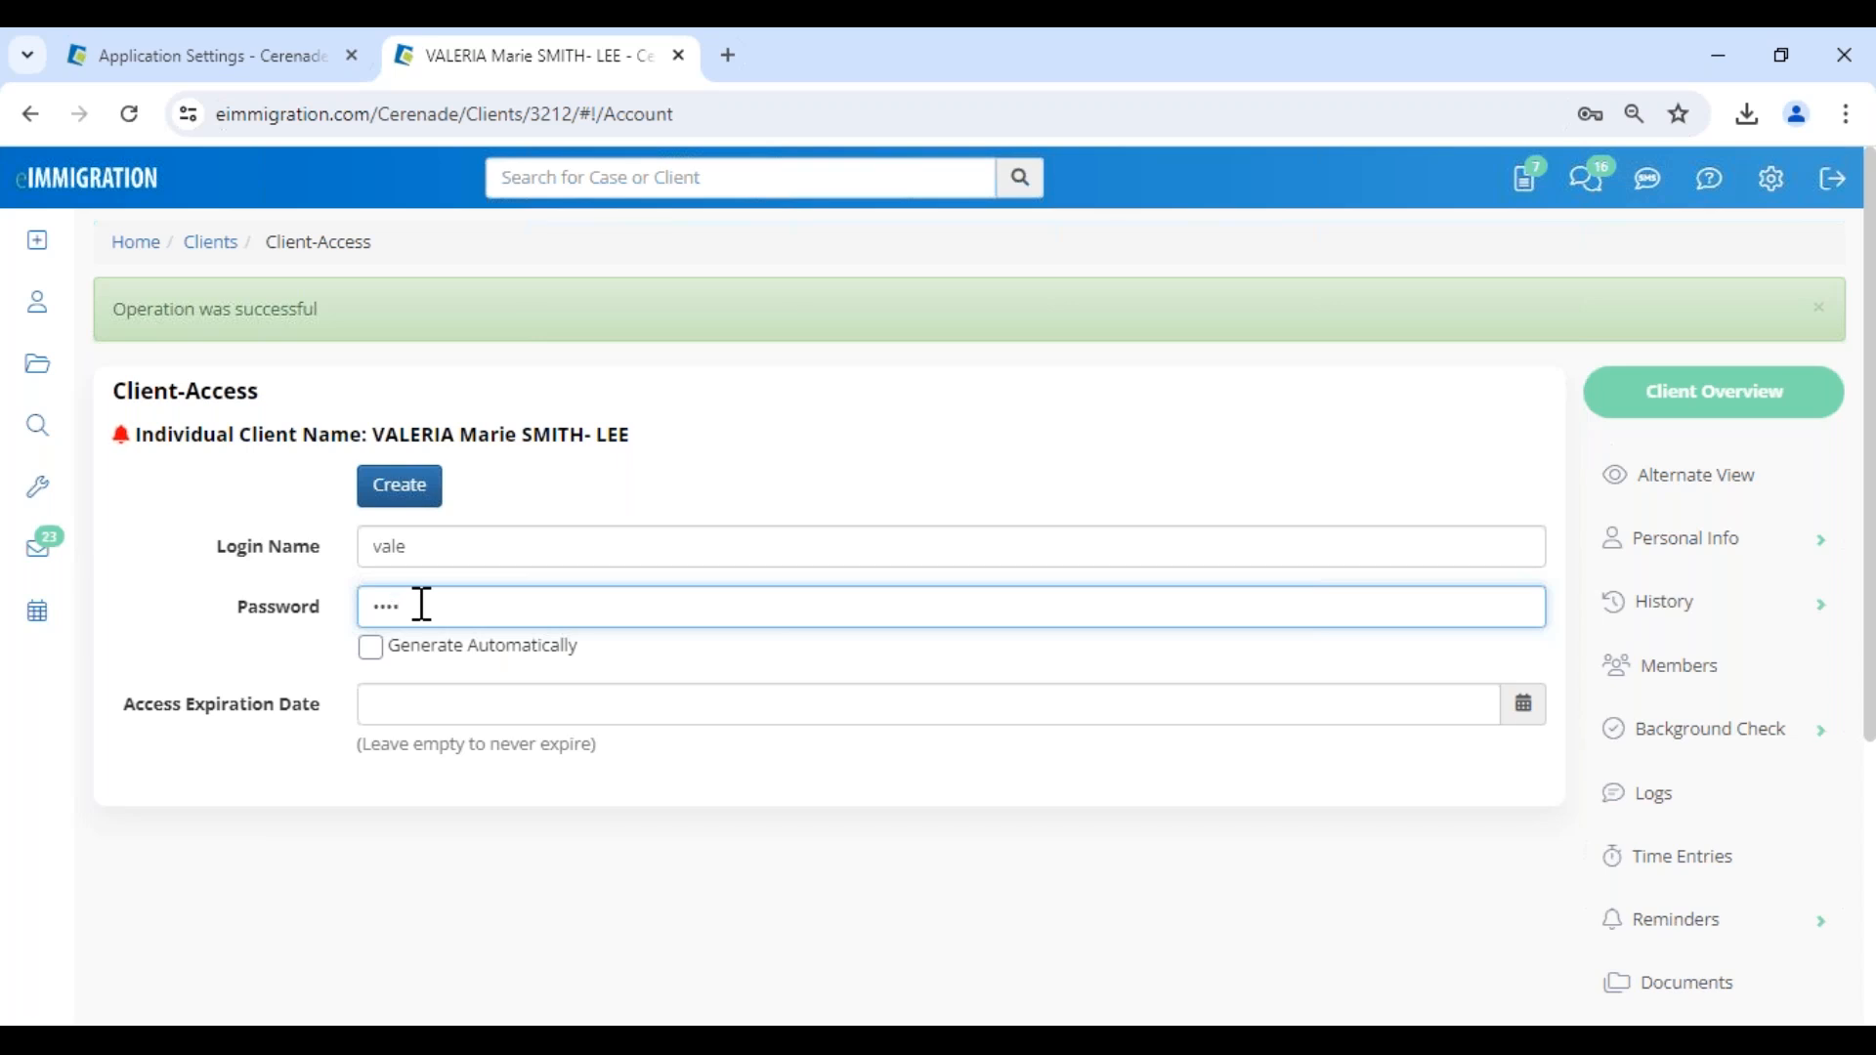
pyautogui.click(396, 481)
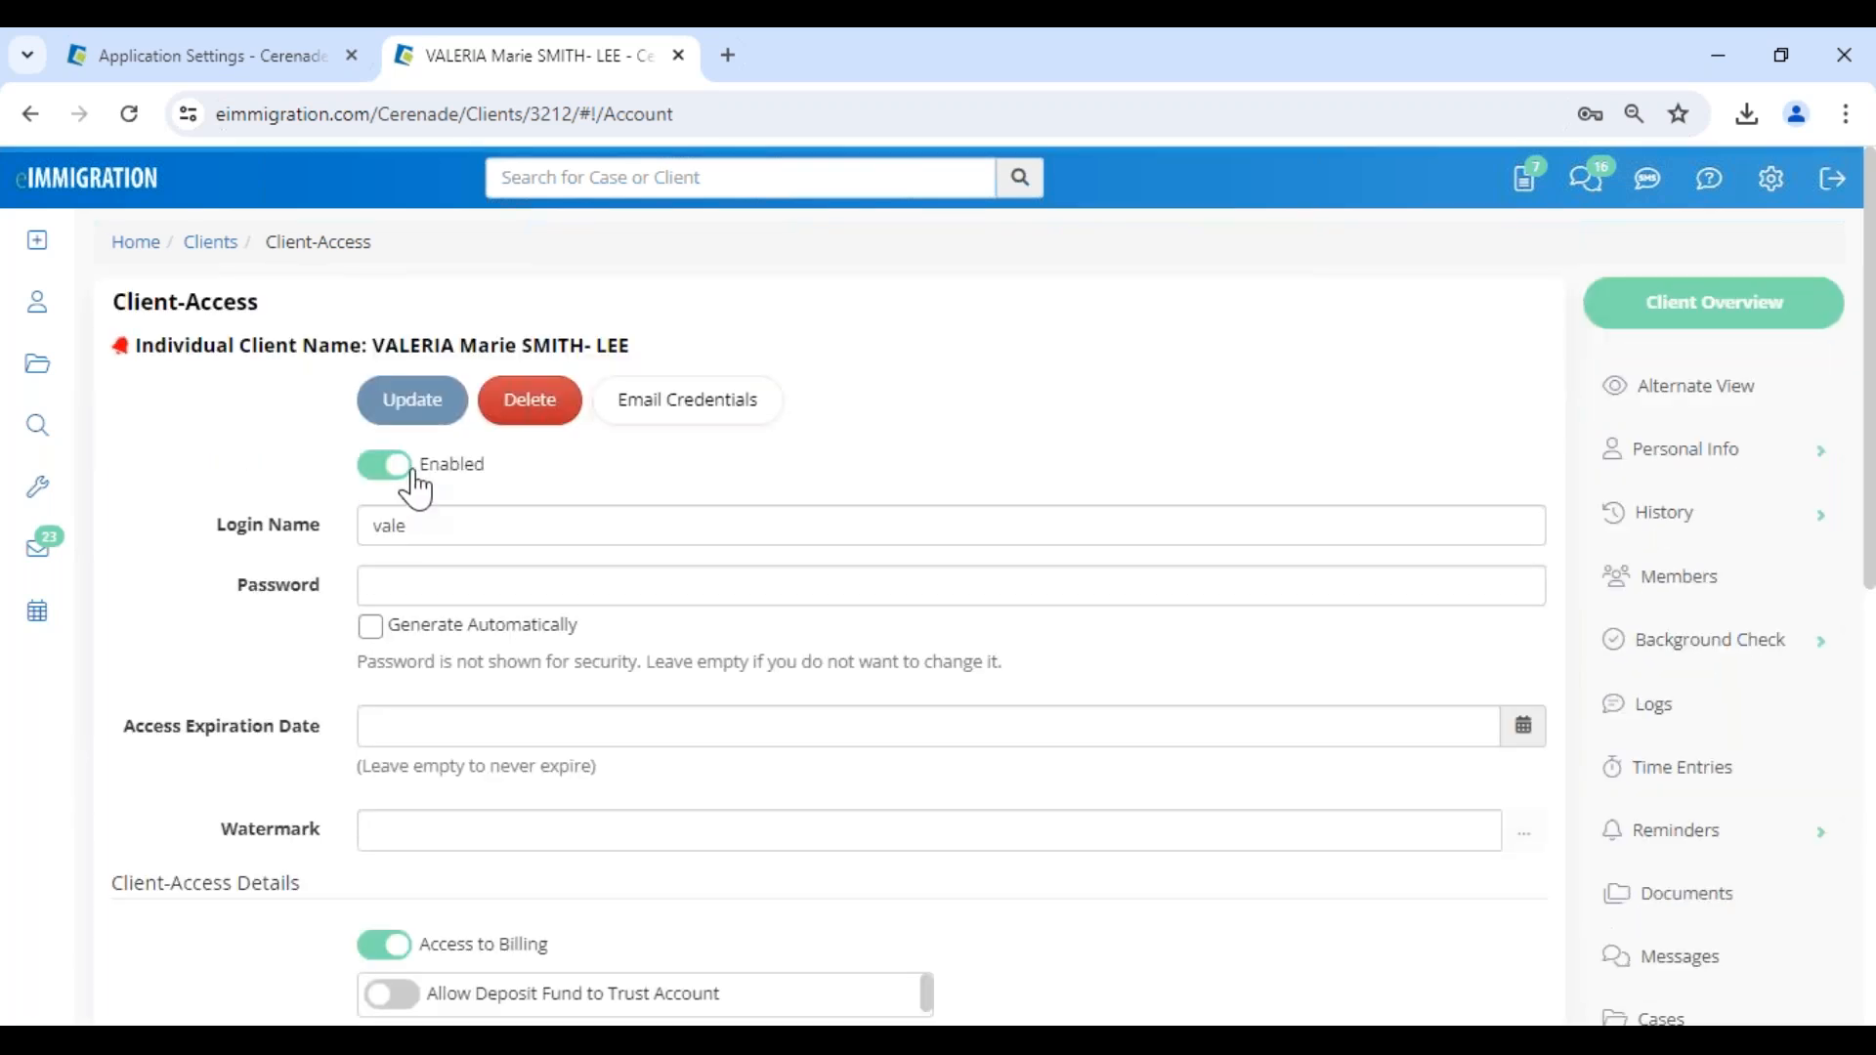
# - Start an email with the client's portal credentials and apply the SPANISH- CREDENCIALES message template
pyautogui.click(734, 420)
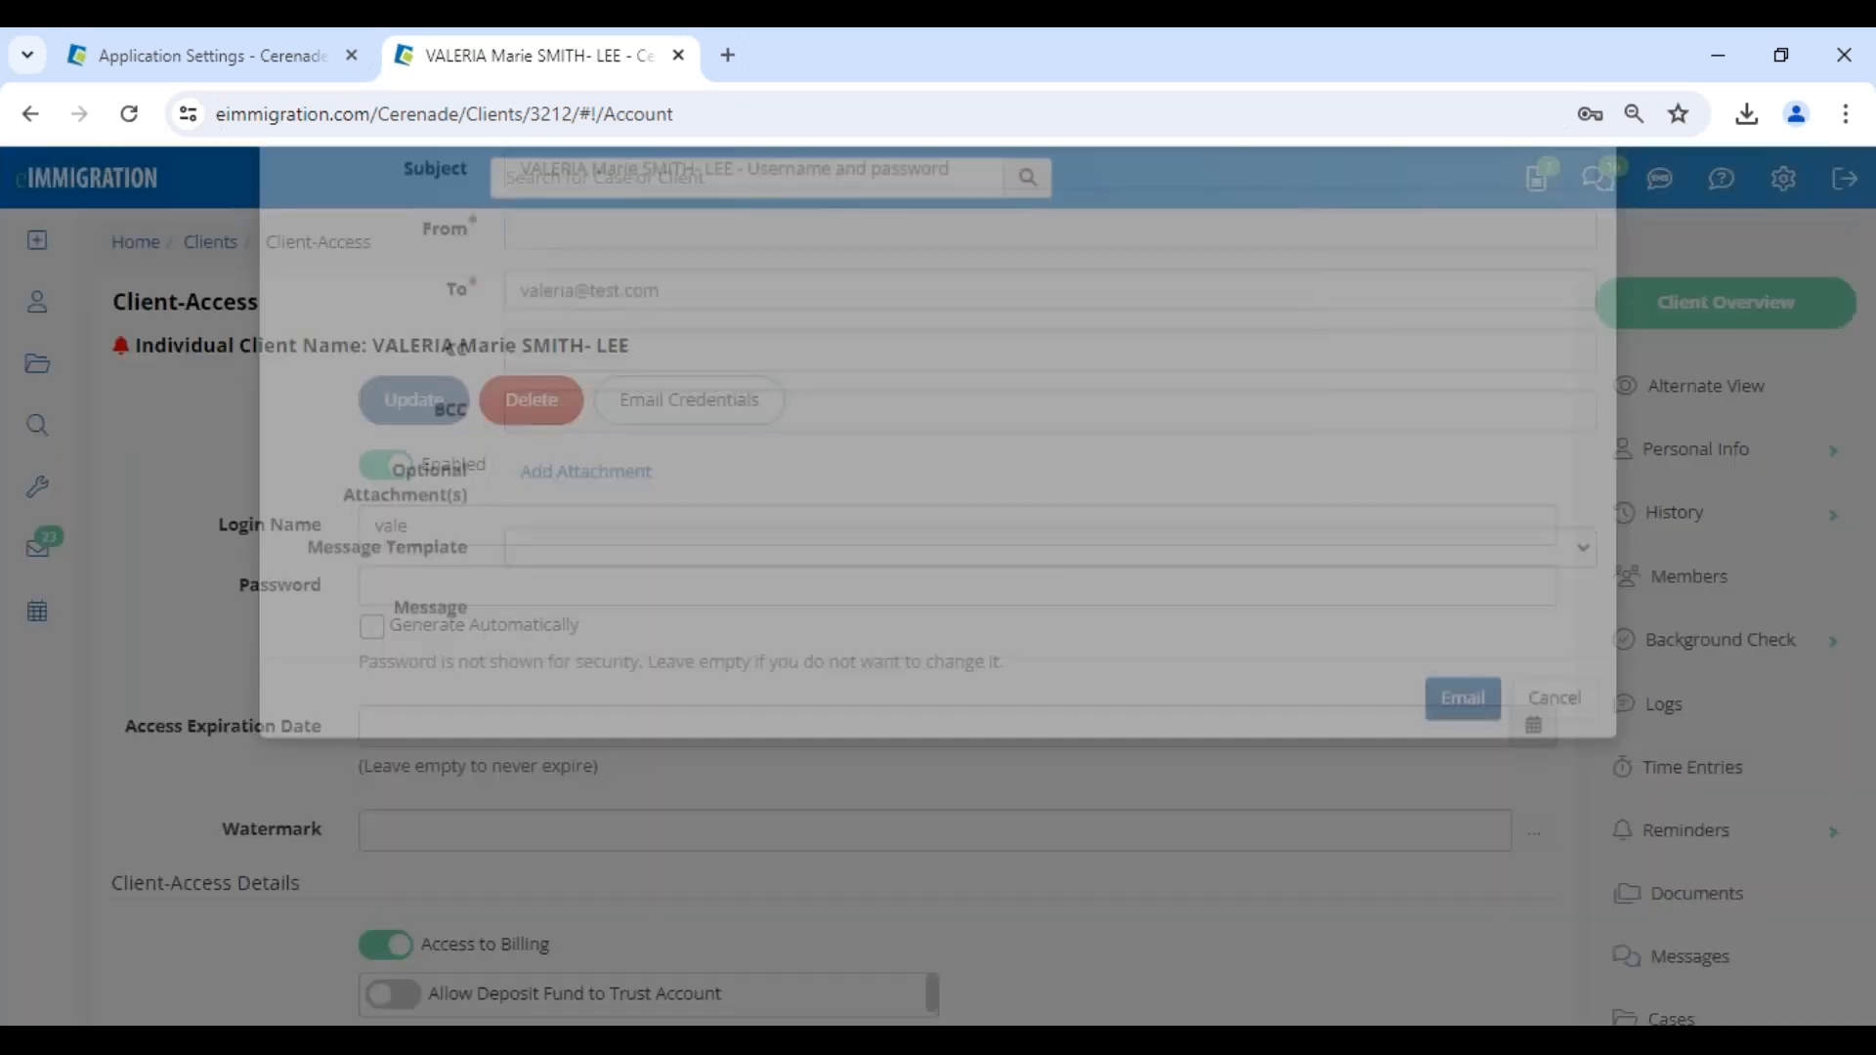
pyautogui.moveTo(971, 293); pyautogui.dragTo(725, 293)
pyautogui.moveTo(293, 683); pyautogui.dragTo(479, 705)
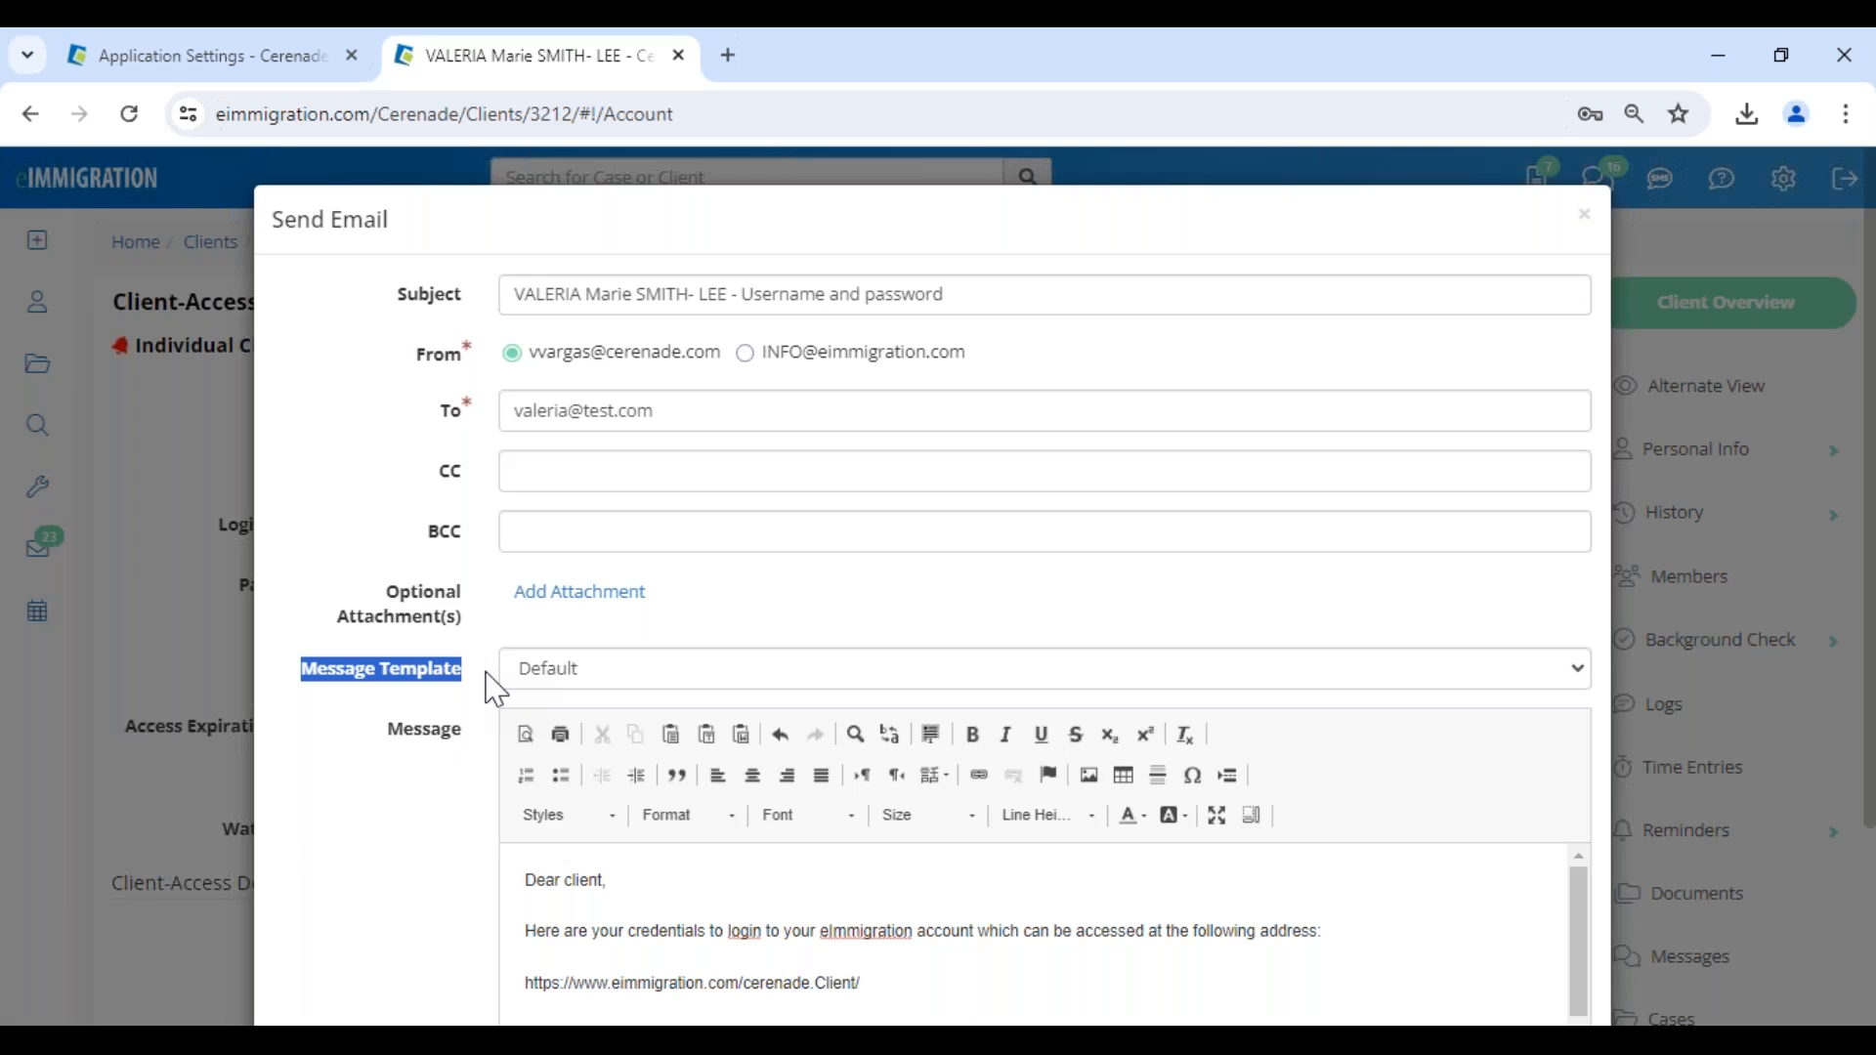
pyautogui.click(487, 689)
pyautogui.moveTo(467, 679); pyautogui.dragTo(302, 684)
pyautogui.click(609, 673)
pyautogui.scroll(-1, 665, 427)
pyautogui.scroll(-15, 664, 427)
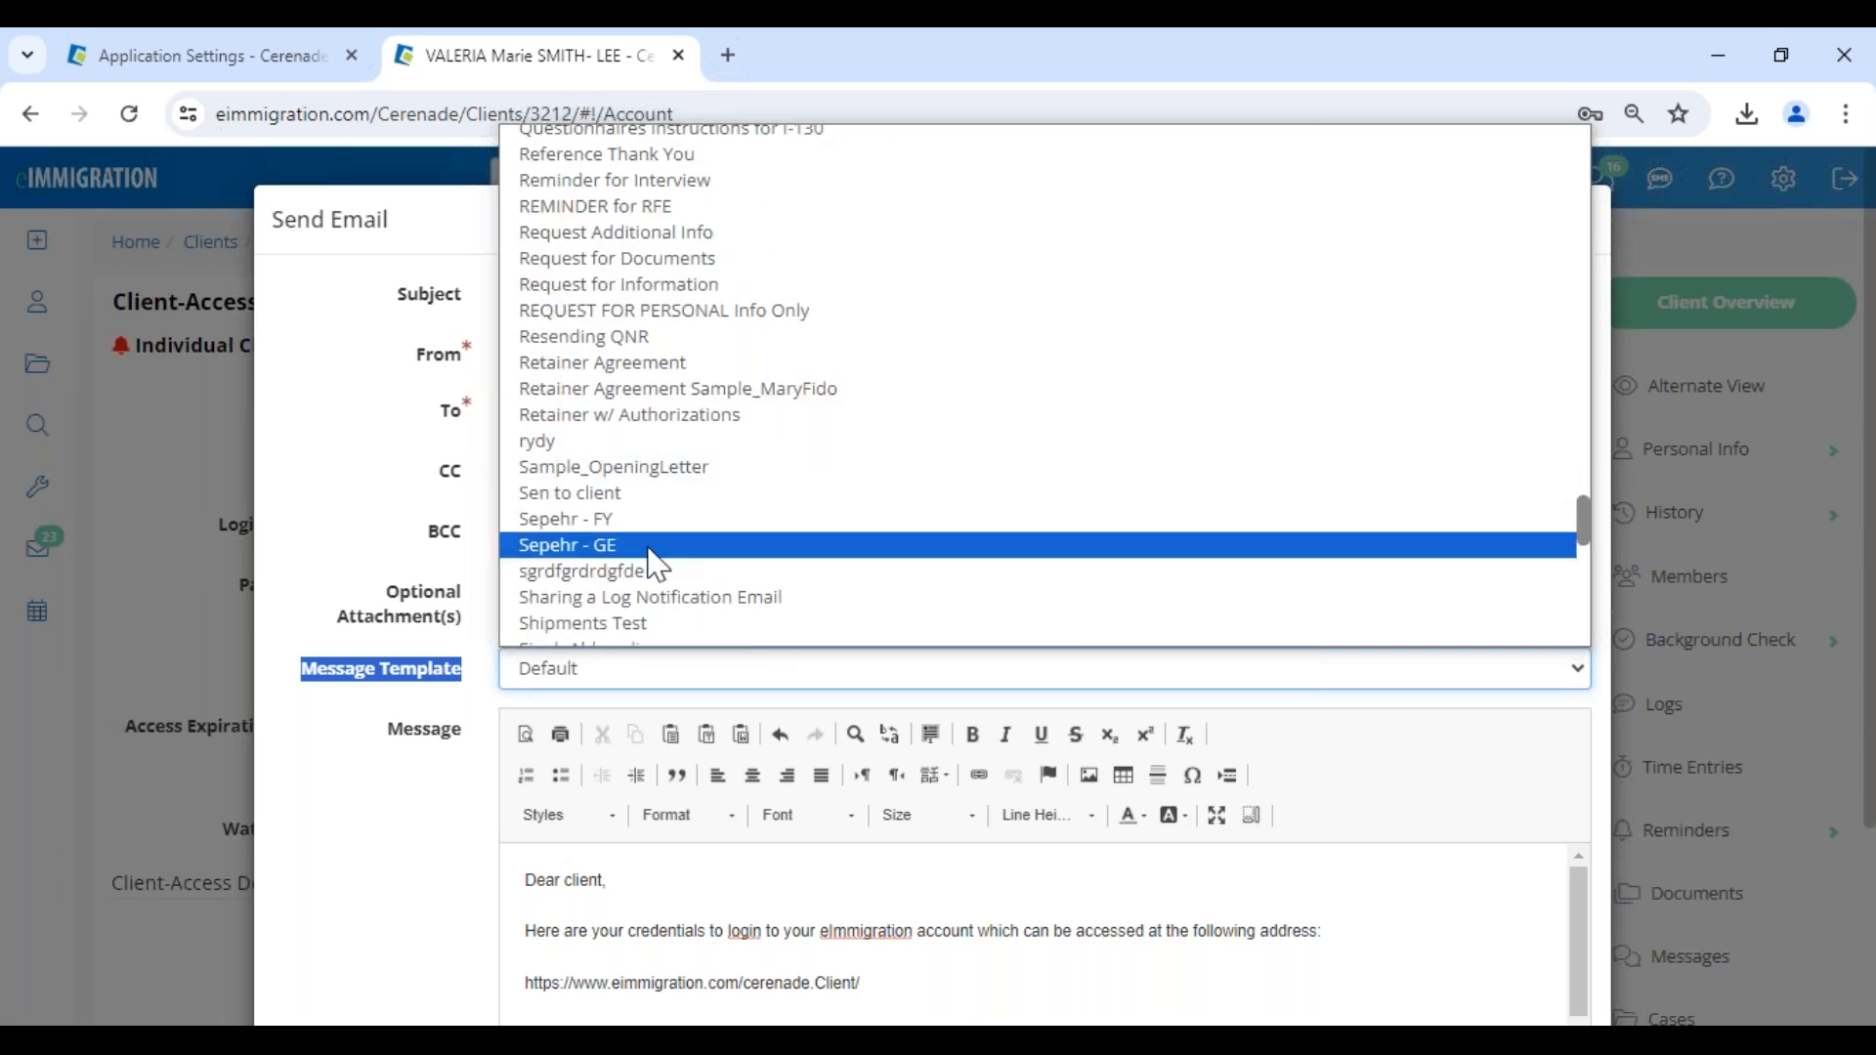
pyautogui.scroll(-3, 648, 552)
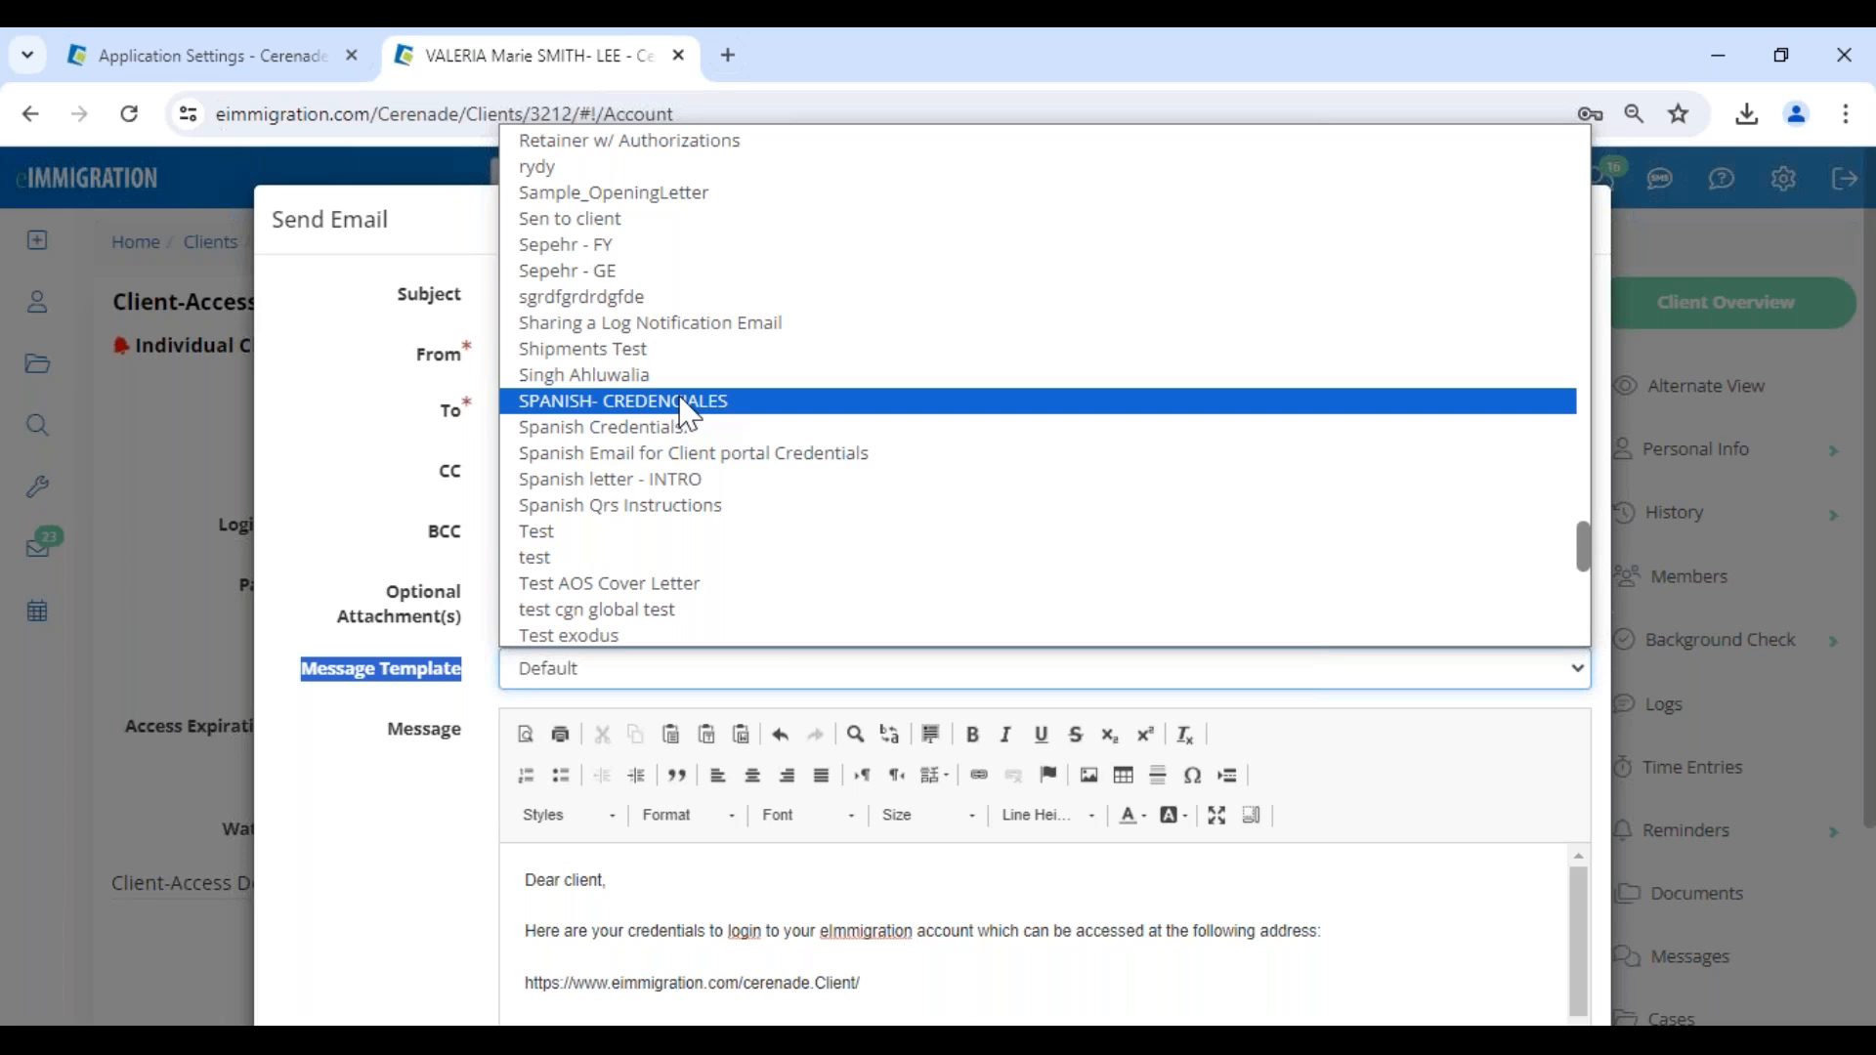
pyautogui.click(690, 402)
# - Read through the Spanish credentials message, checking the greeting, the user name and the password placeholder
pyautogui.scroll(-3, 765, 841)
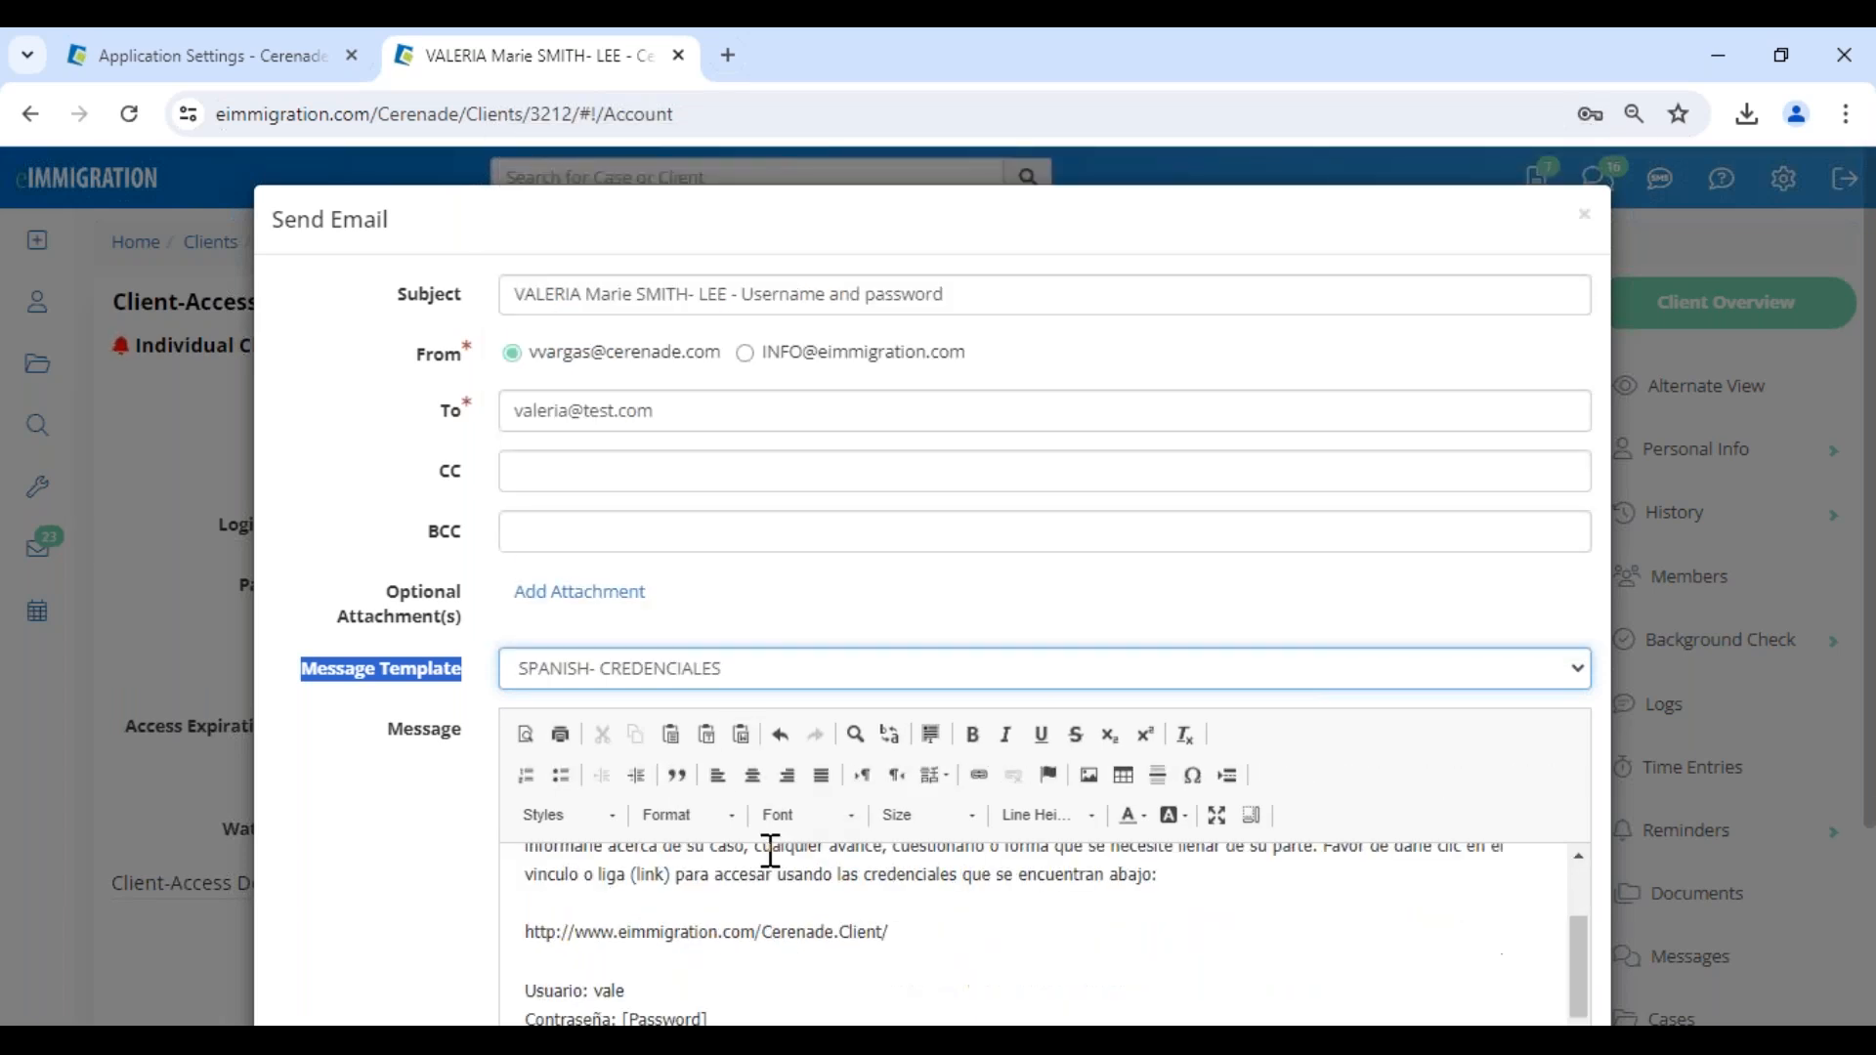
pyautogui.scroll(5, 740, 905)
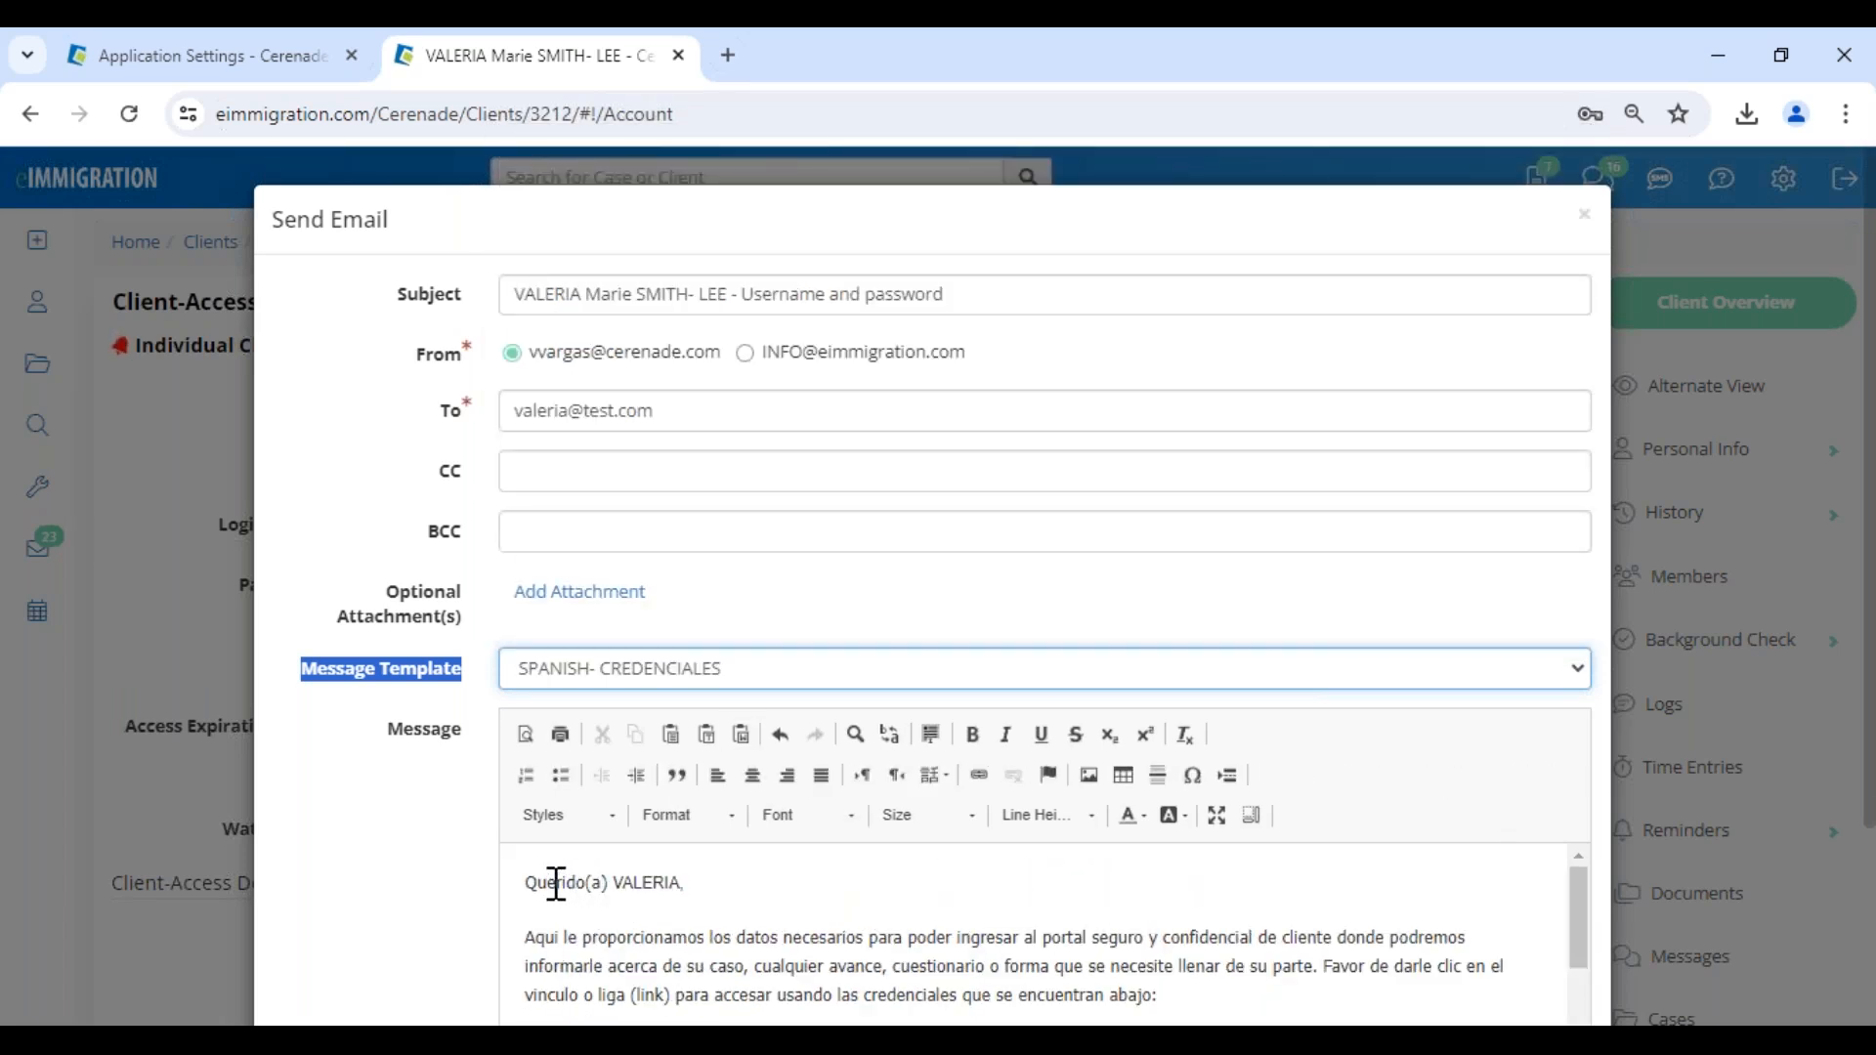
pyautogui.moveTo(552, 884); pyautogui.dragTo(698, 884)
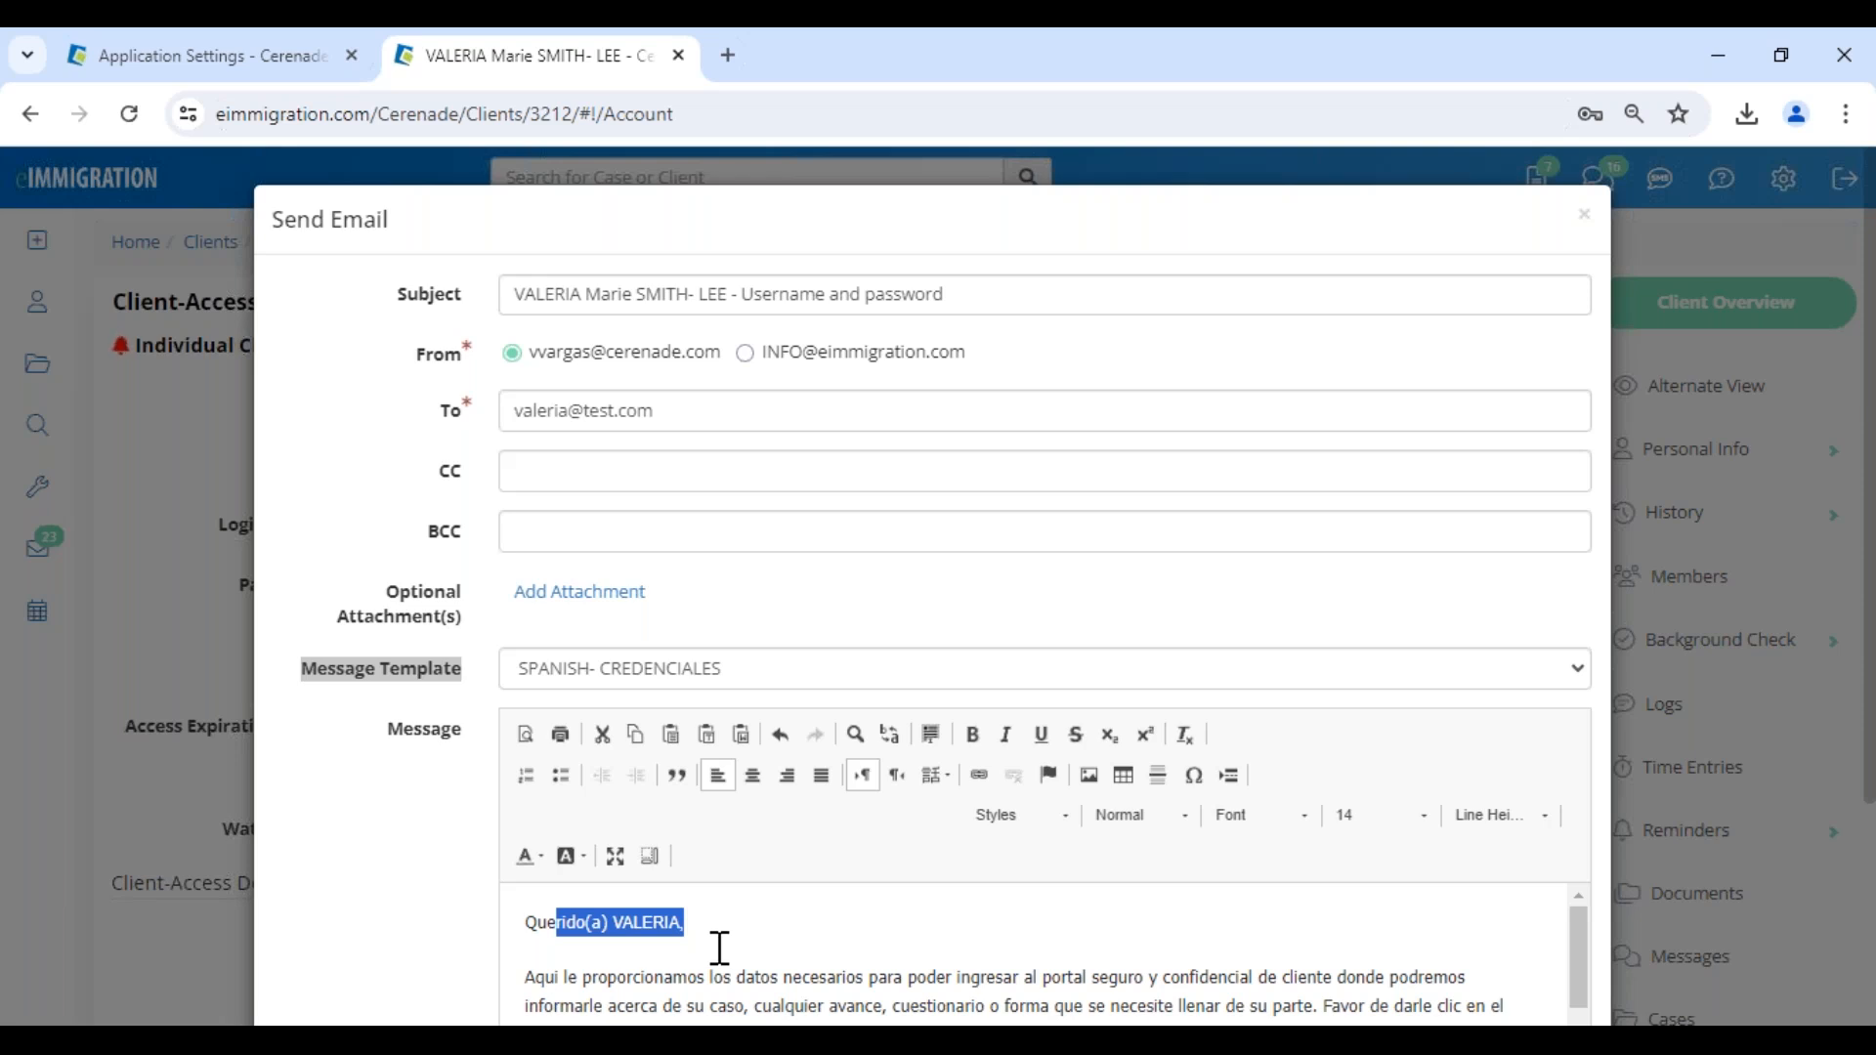
pyautogui.scroll(-3, 719, 948)
pyautogui.scroll(-2, 720, 948)
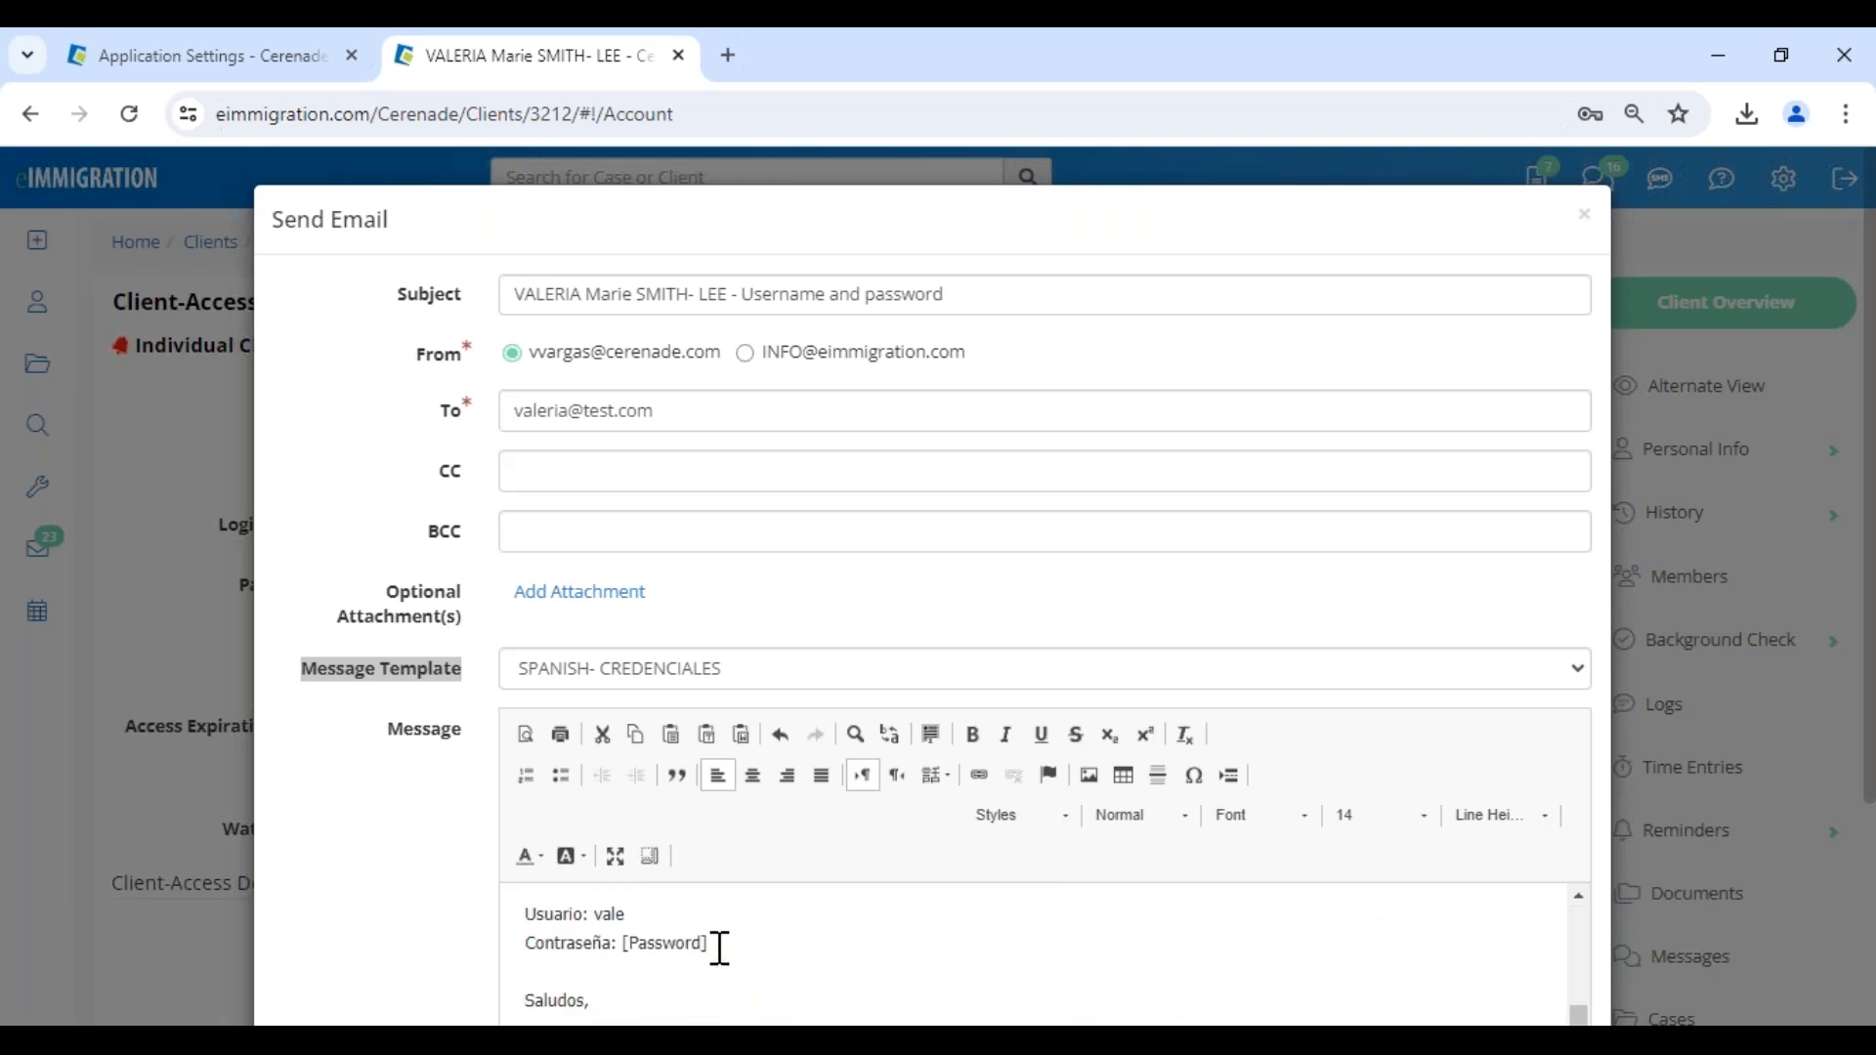
pyautogui.moveTo(736, 946); pyautogui.dragTo(625, 947)
pyautogui.click(756, 944)
# - Send the Spanish credentials email to the client
pyautogui.moveTo(299, 217); pyautogui.dragTo(424, 219)
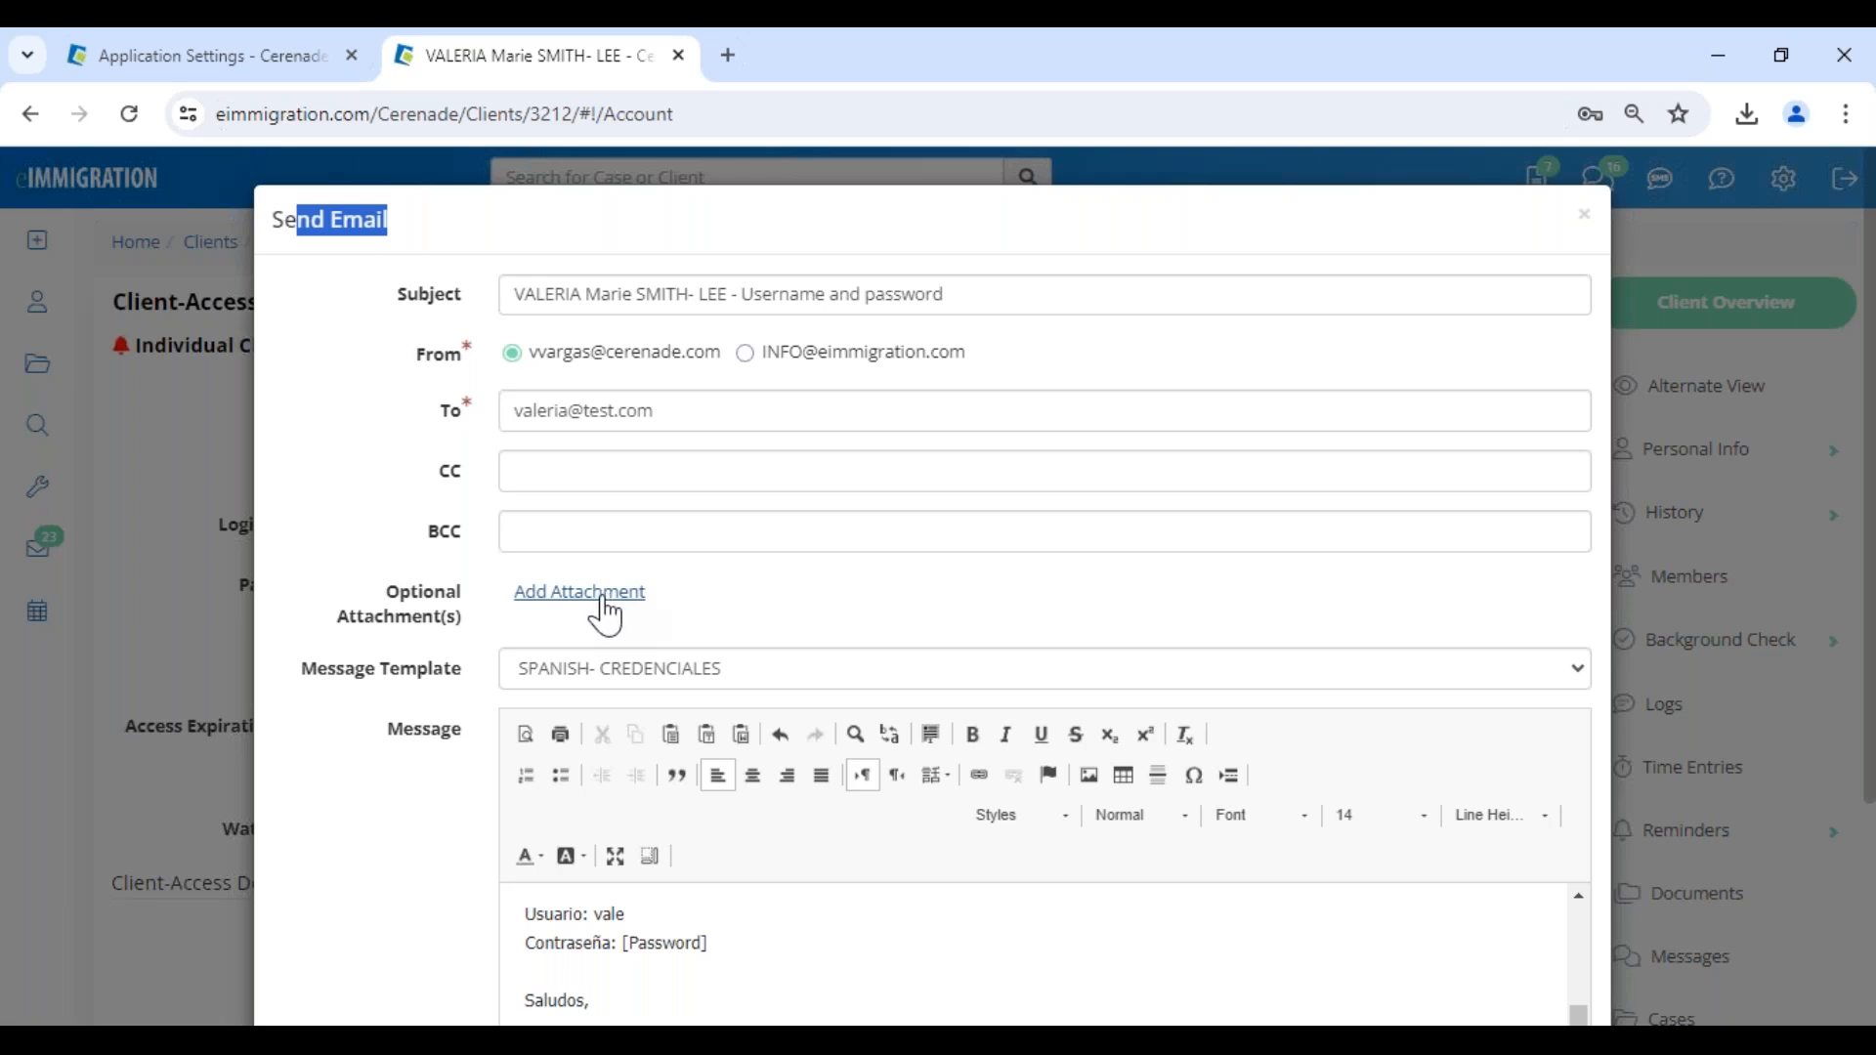
pyautogui.scroll(-3, 606, 616)
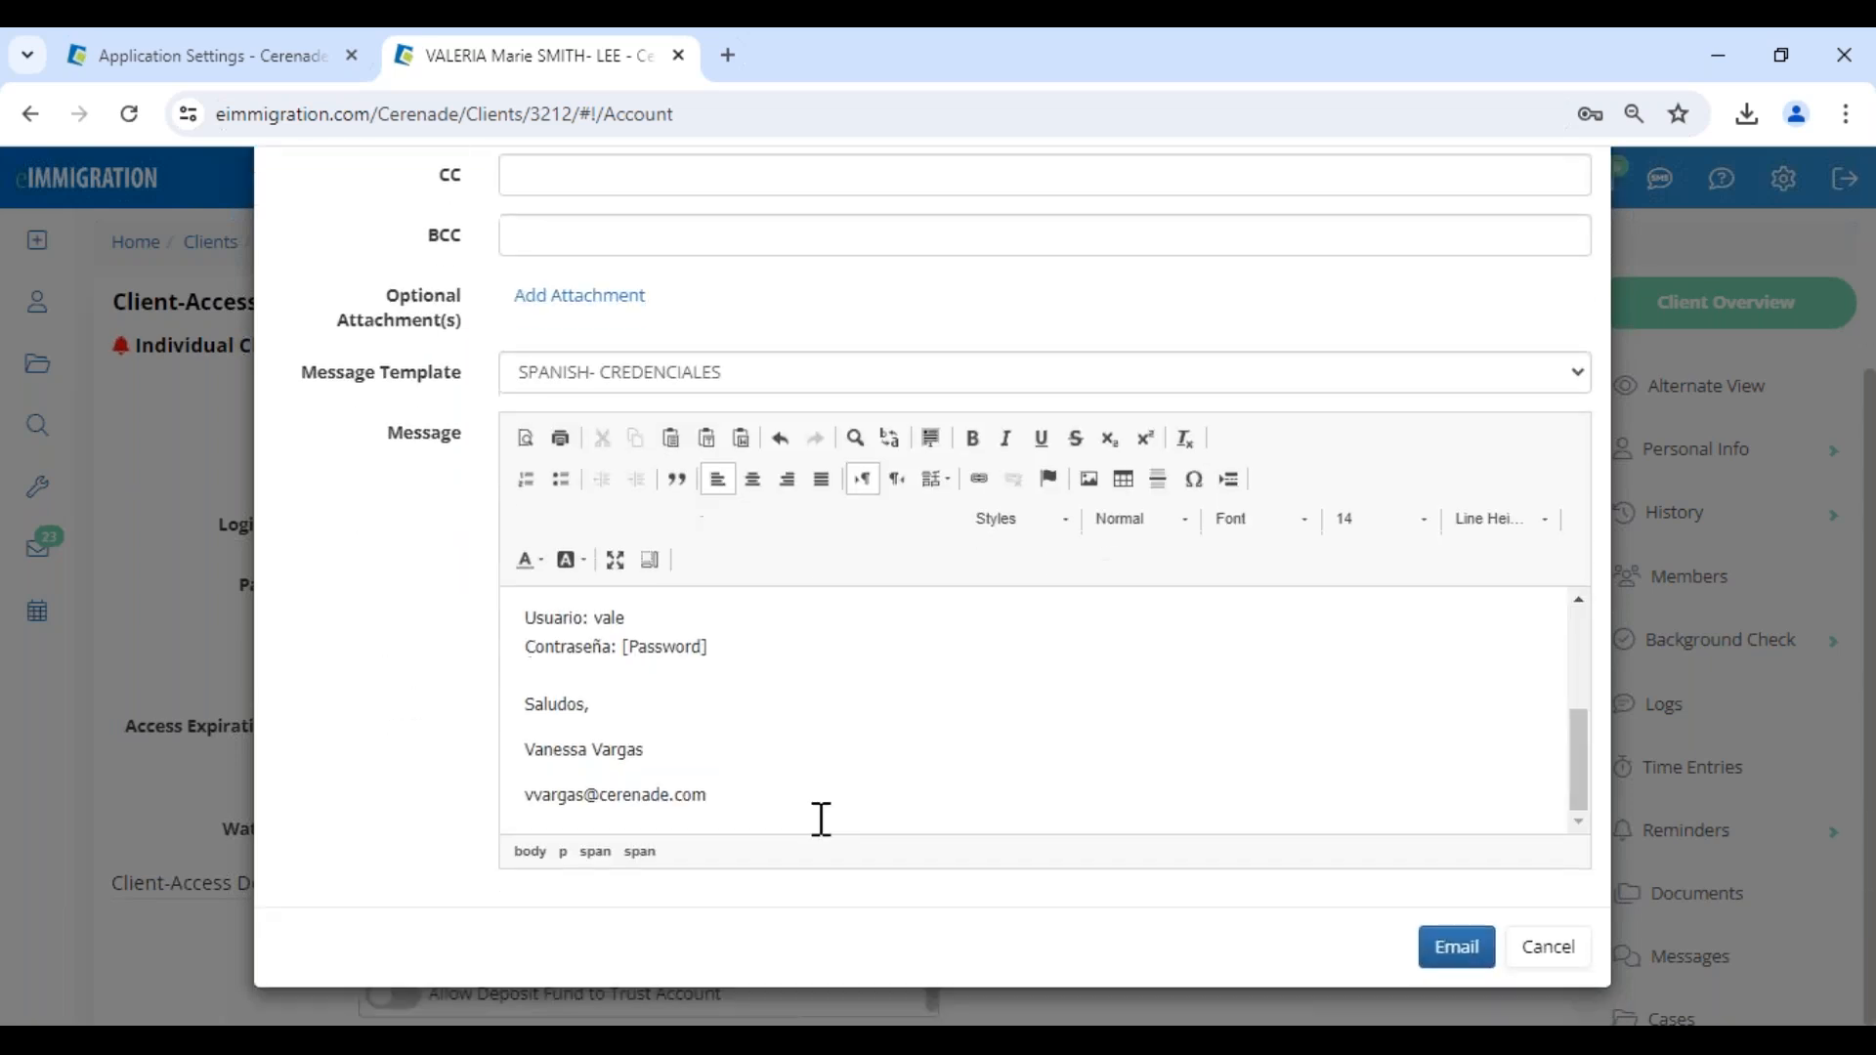
pyautogui.click(1455, 947)
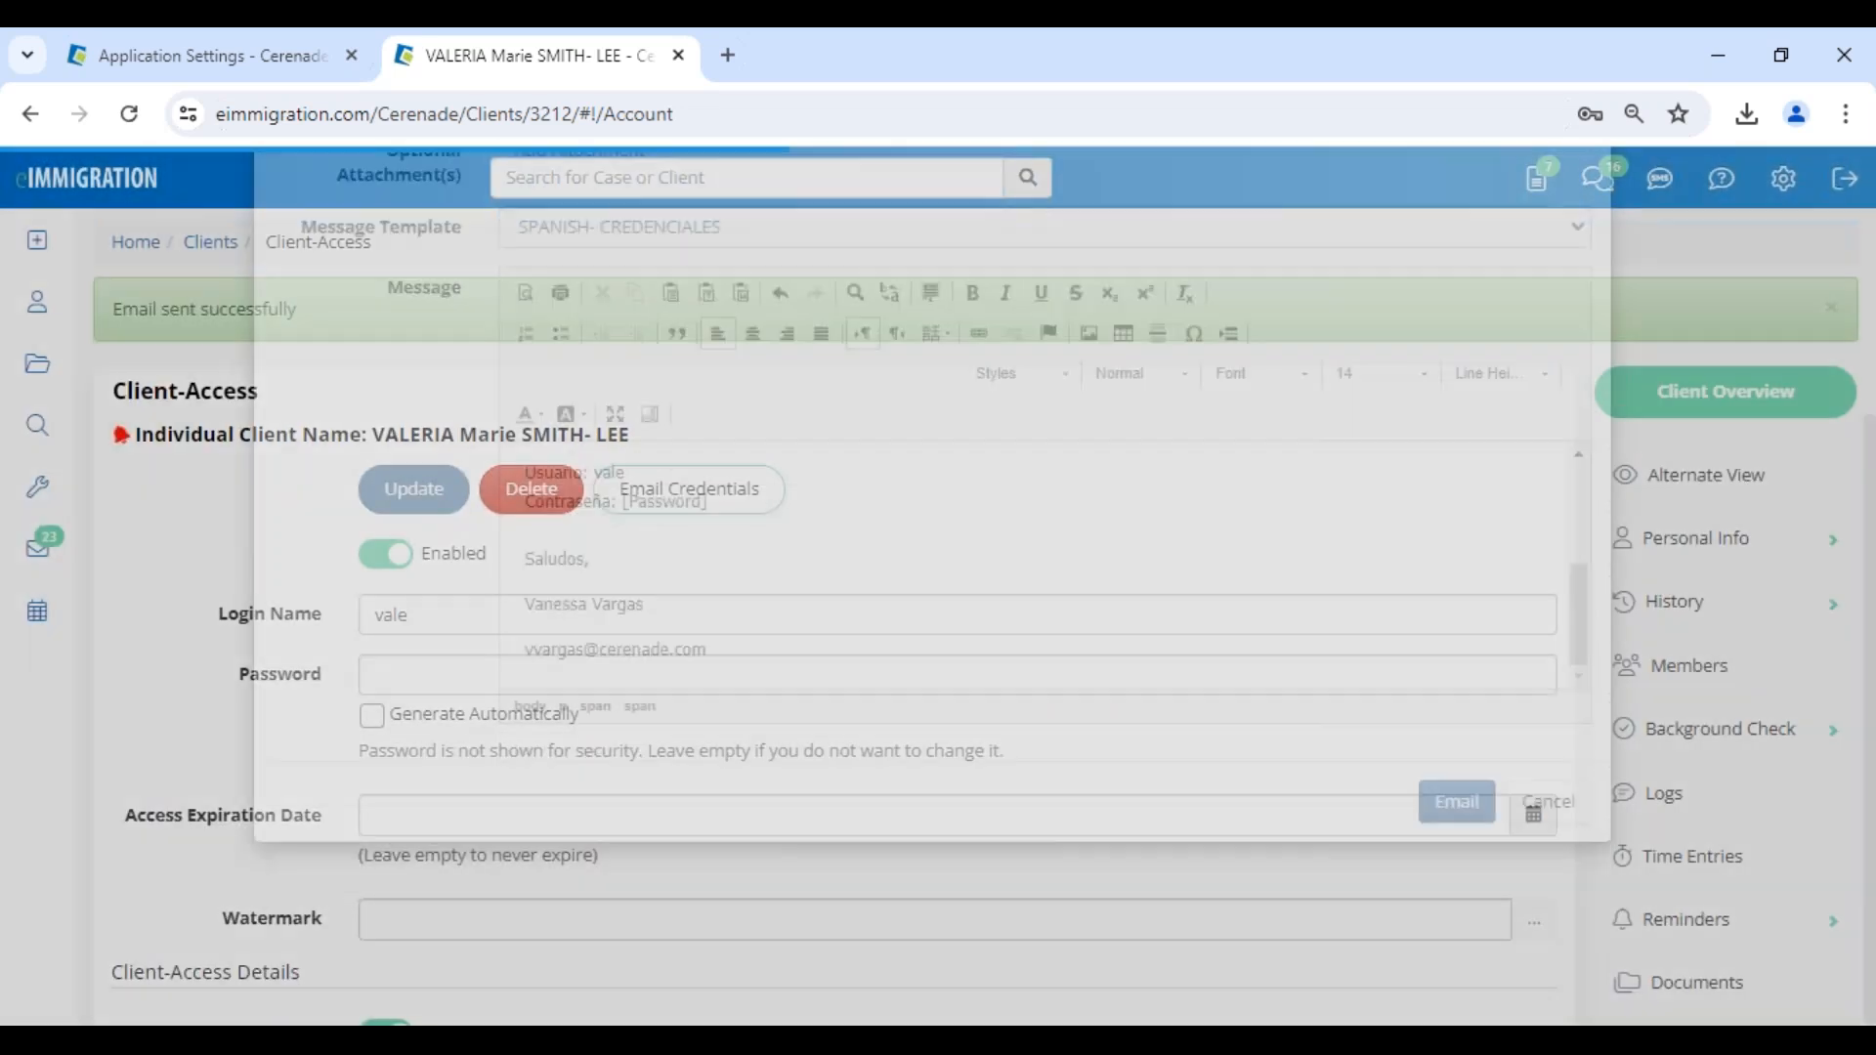
# - Turn off the client's Access to Billing in the Client-Access Details, update the account and dismiss the browser's password prompts
pyautogui.scroll(-3, 100, 641)
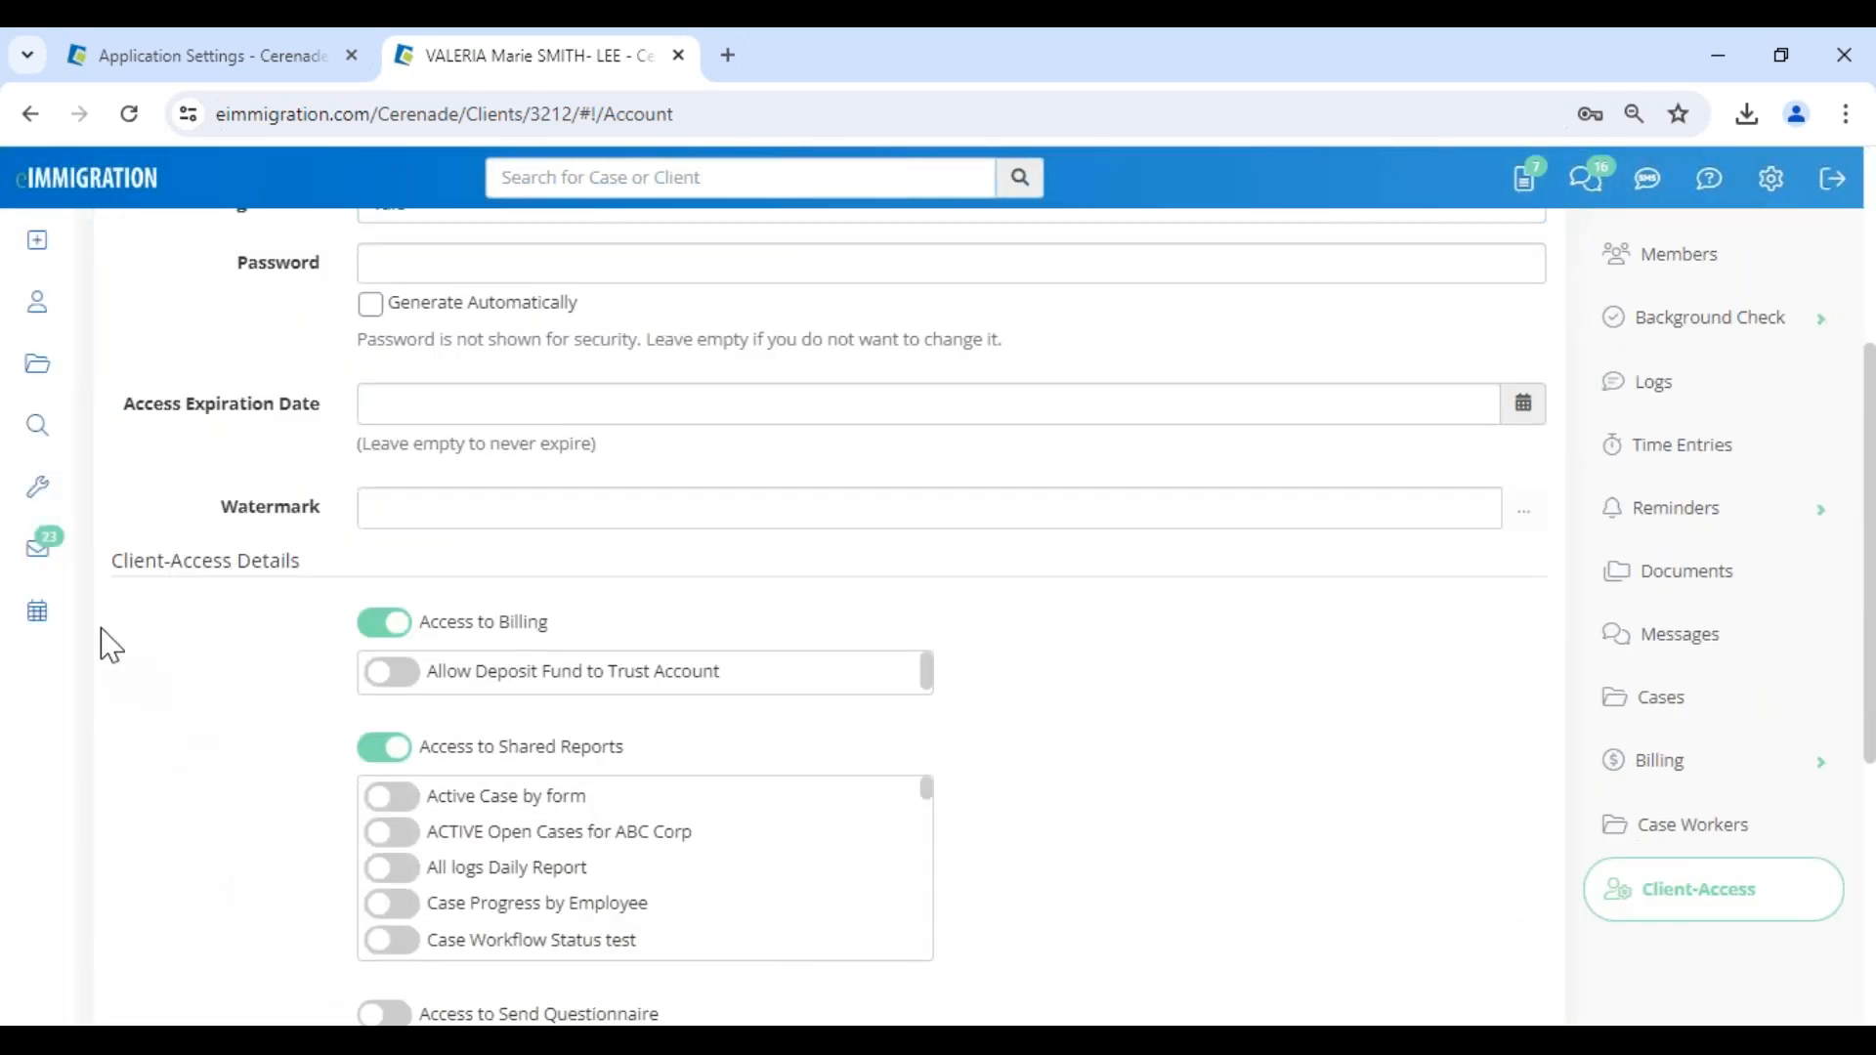
pyautogui.moveTo(104, 572); pyautogui.dragTo(342, 577)
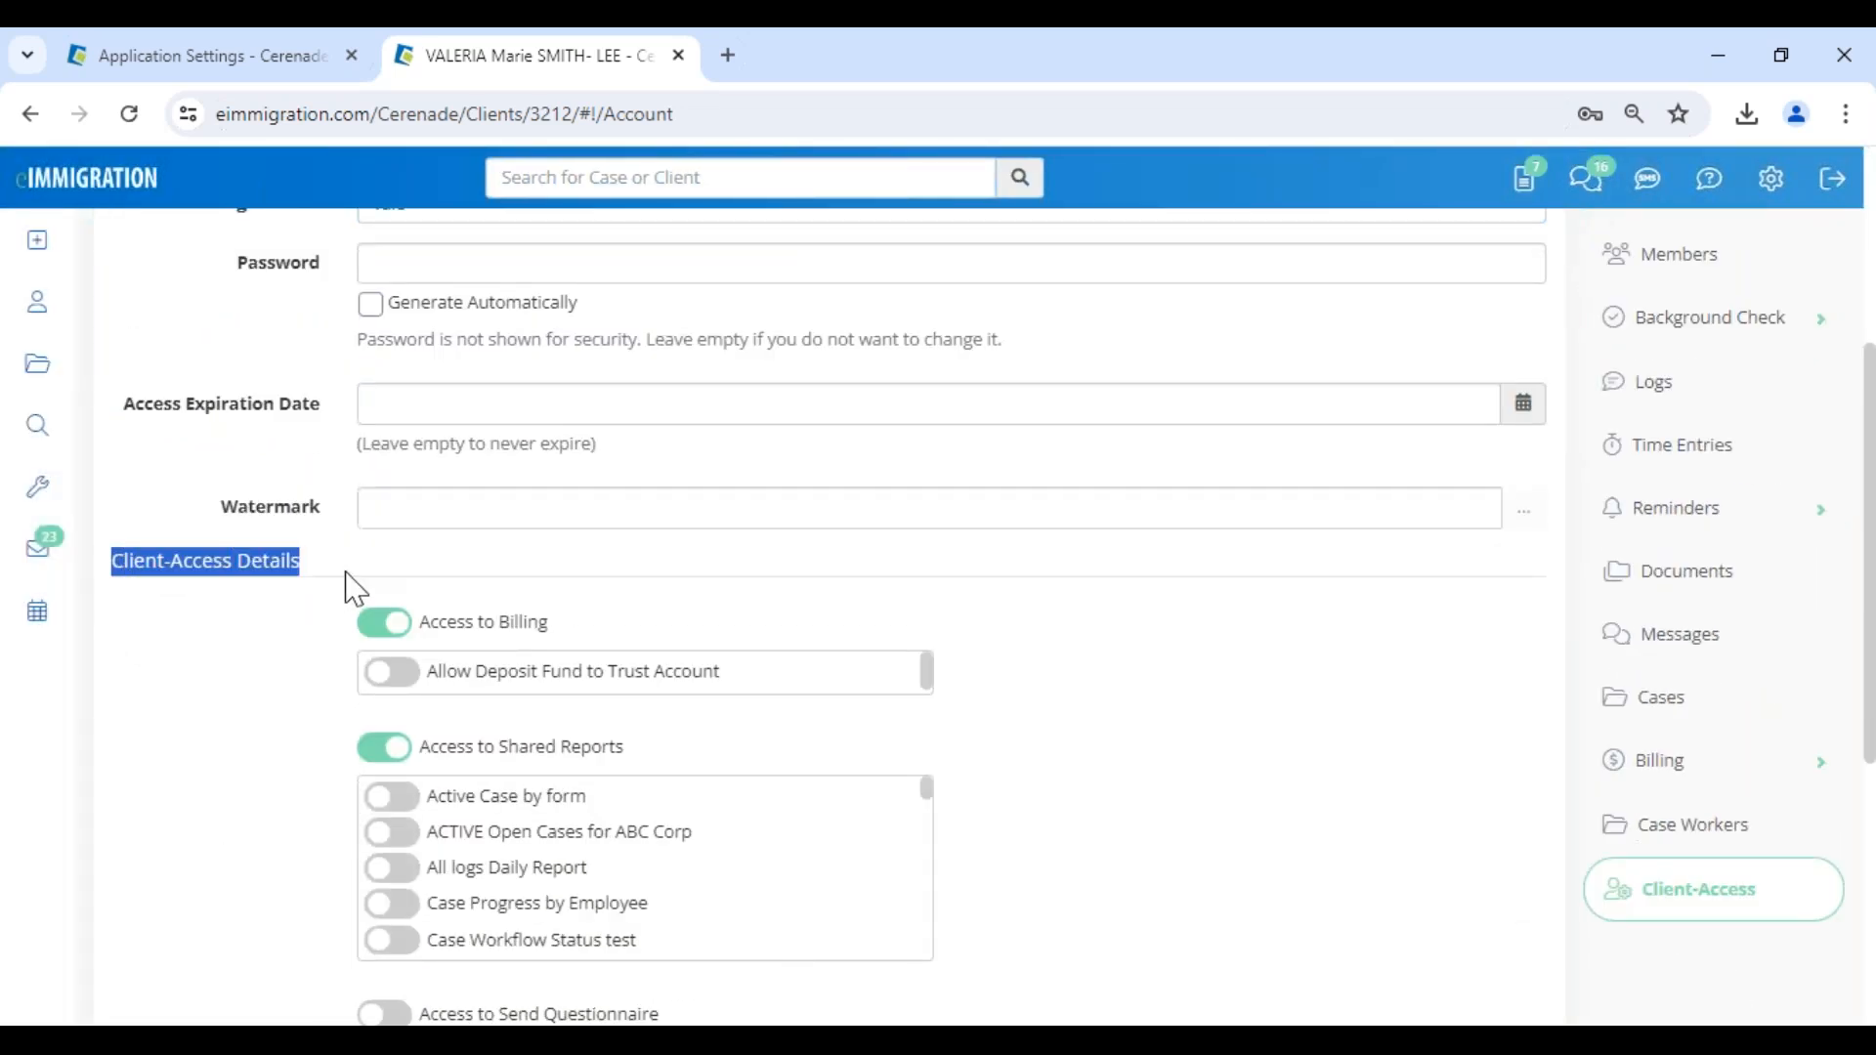
pyautogui.scroll(4, 354, 581)
pyautogui.moveTo(360, 434); pyautogui.dragTo(700, 447)
pyautogui.scroll(-7, 850, 628)
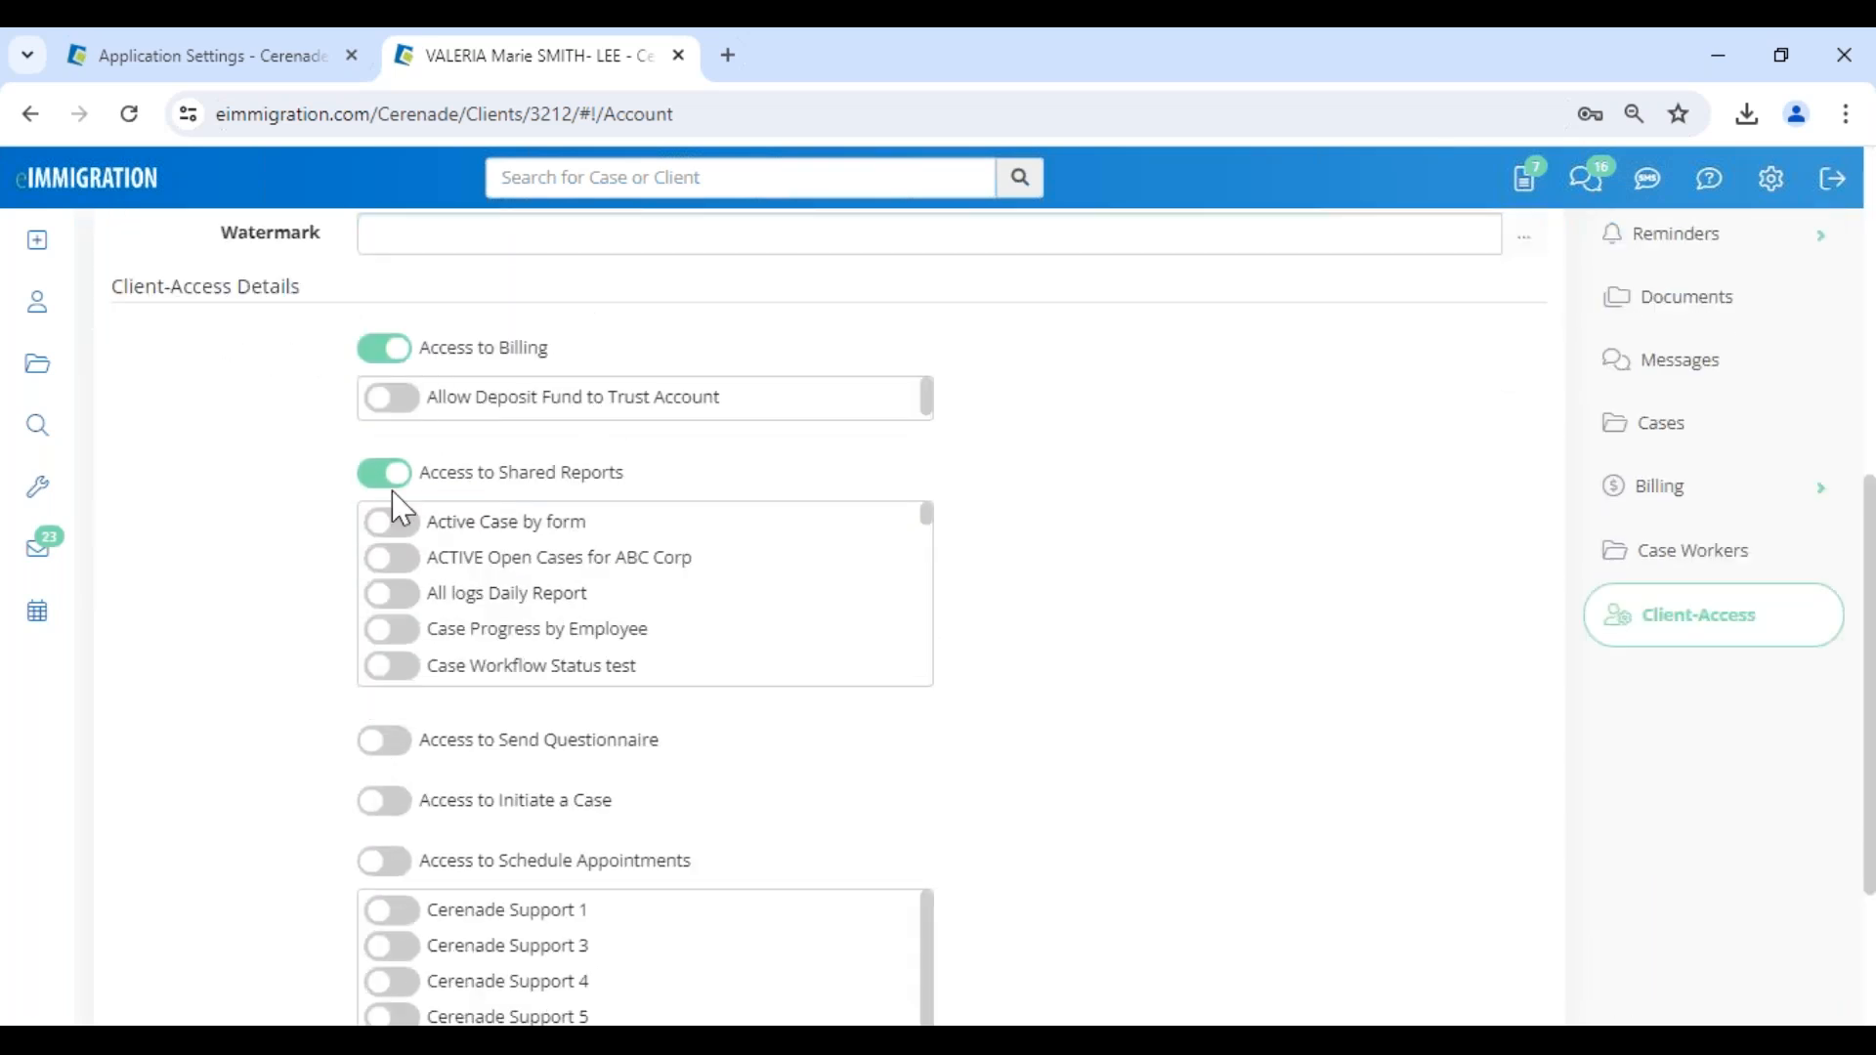
pyautogui.click(382, 349)
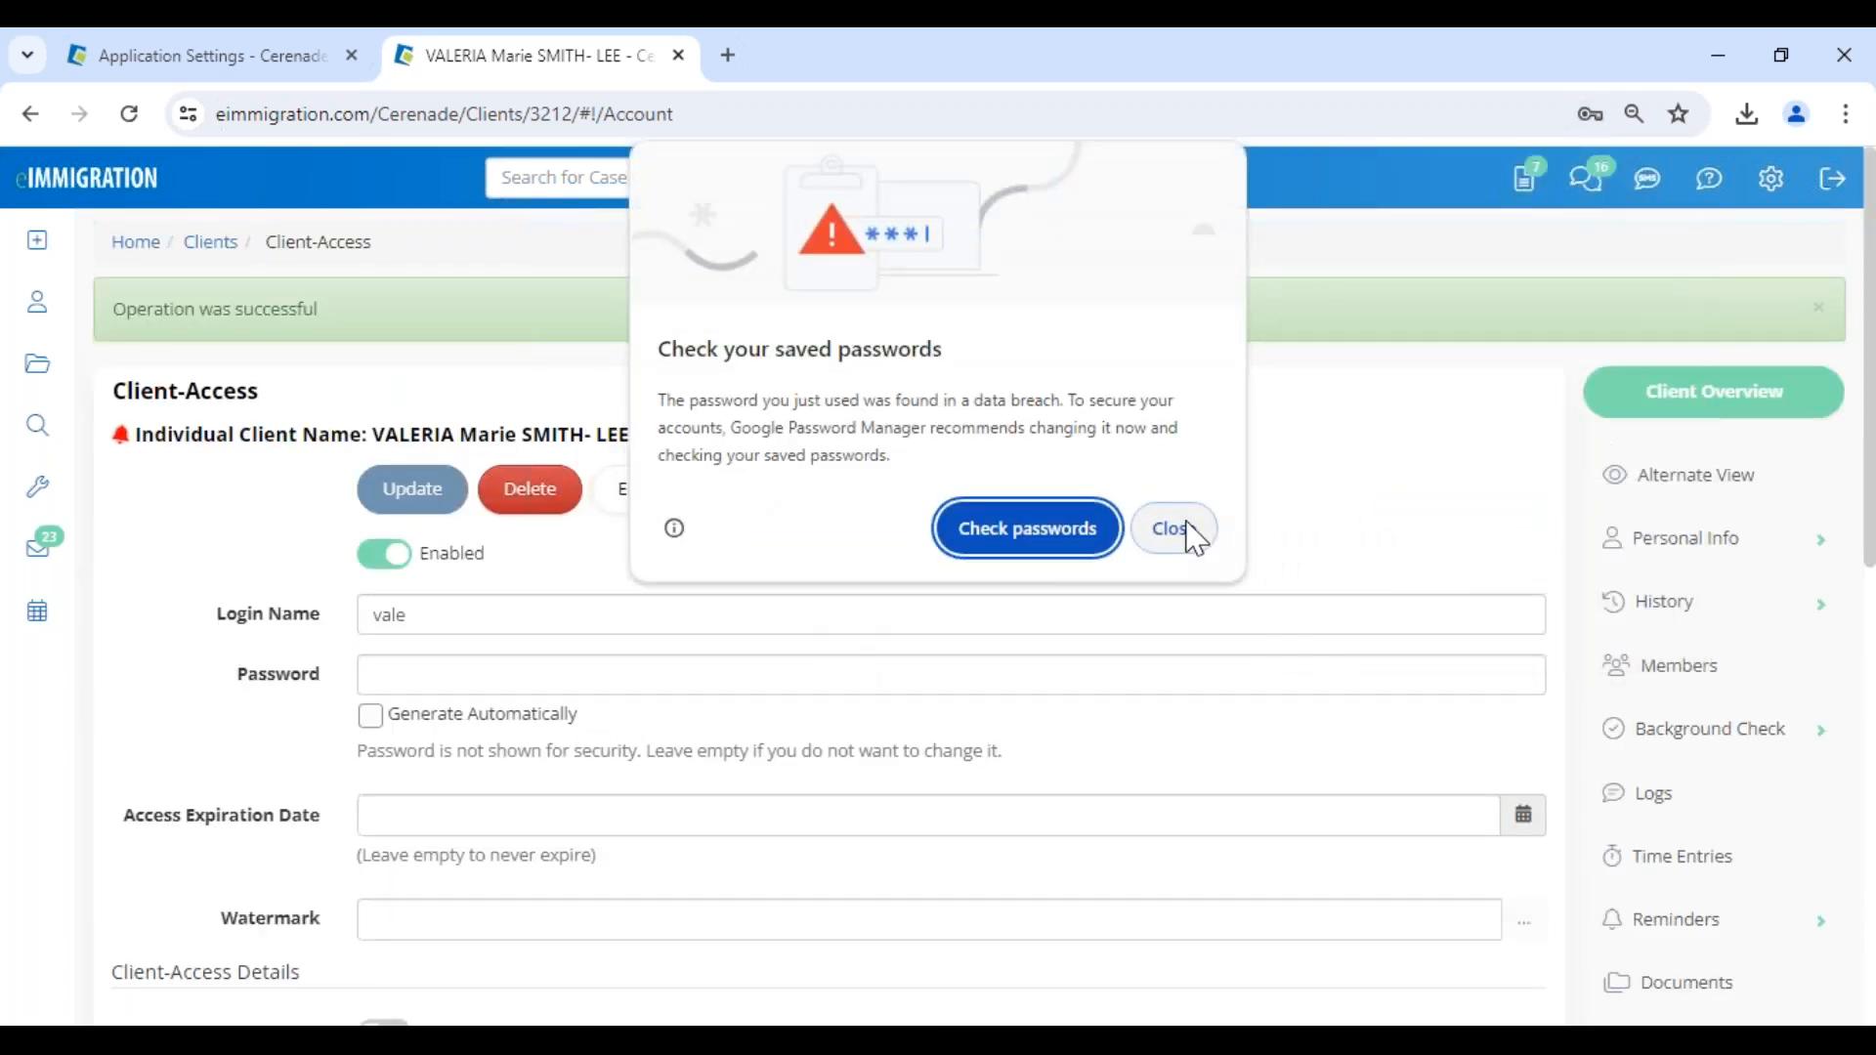
pyautogui.click(1184, 529)
pyautogui.click(1621, 535)
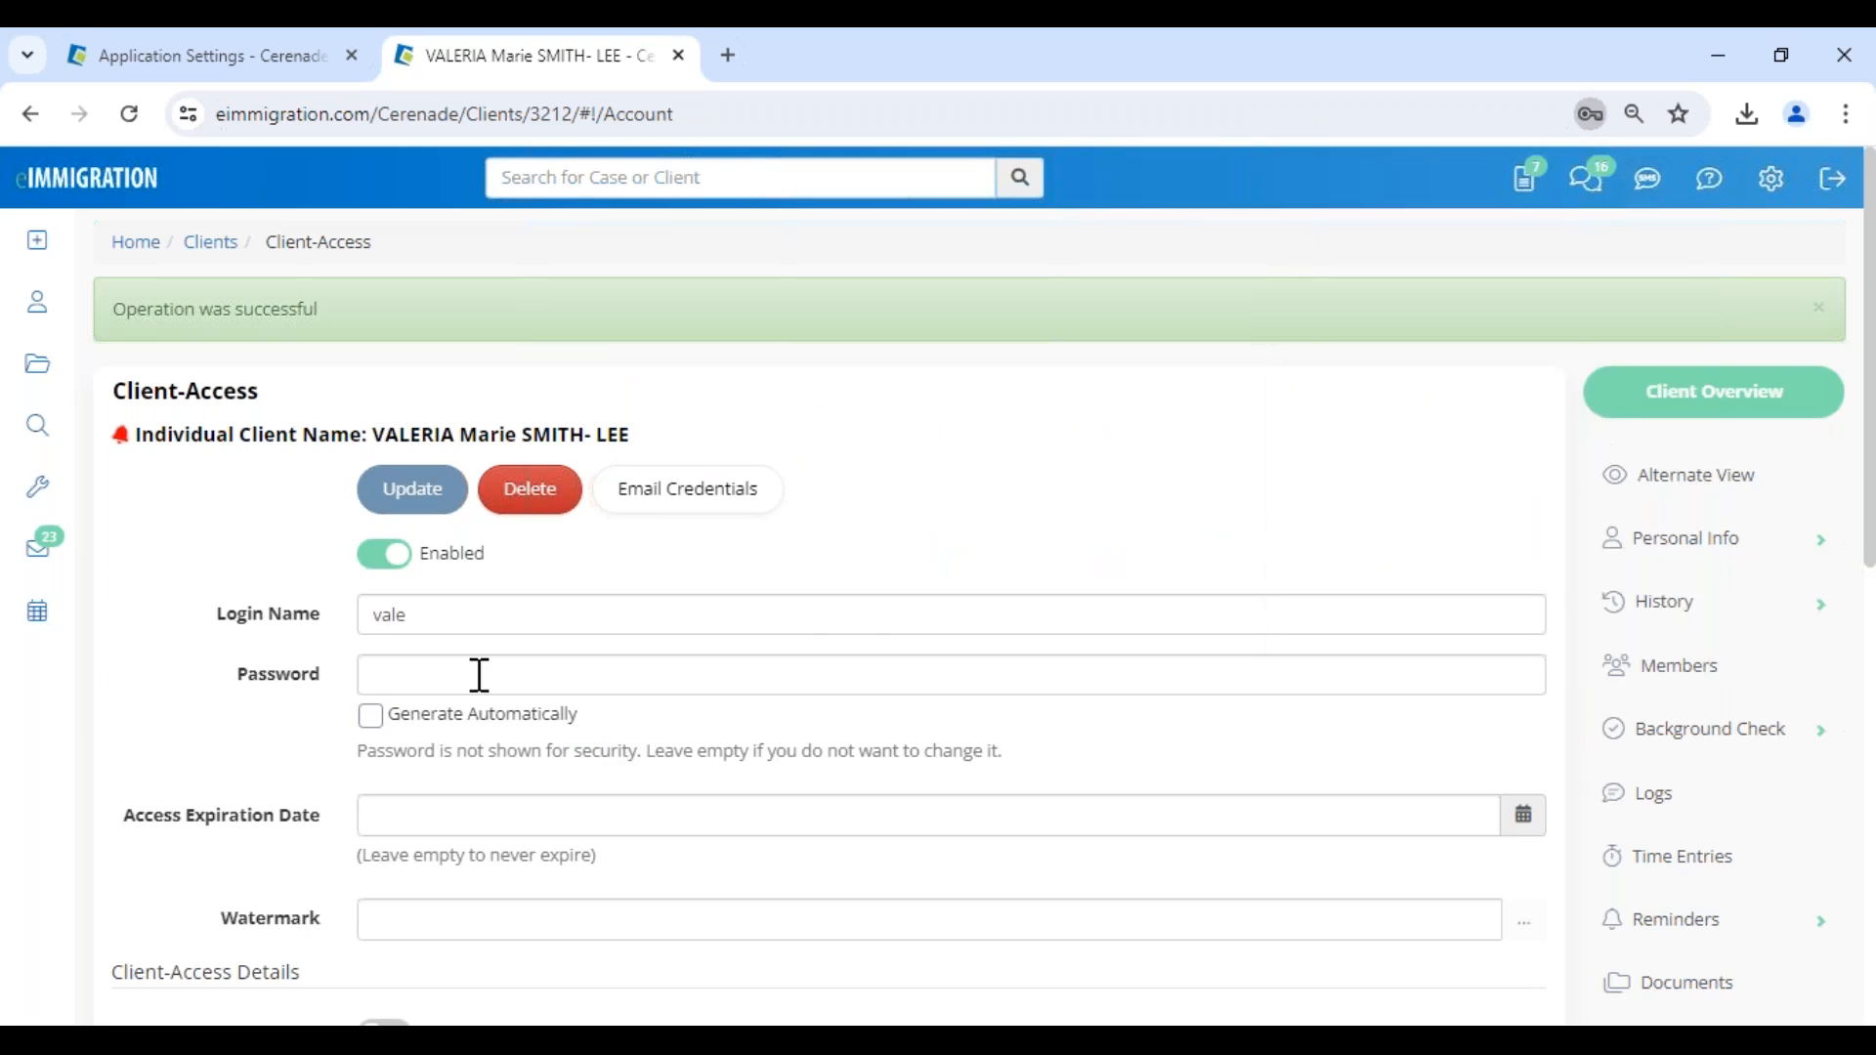
# - Turn on Access to Billing for the client and allow depositing funds to the trust account
pyautogui.scroll(-4, 459, 684)
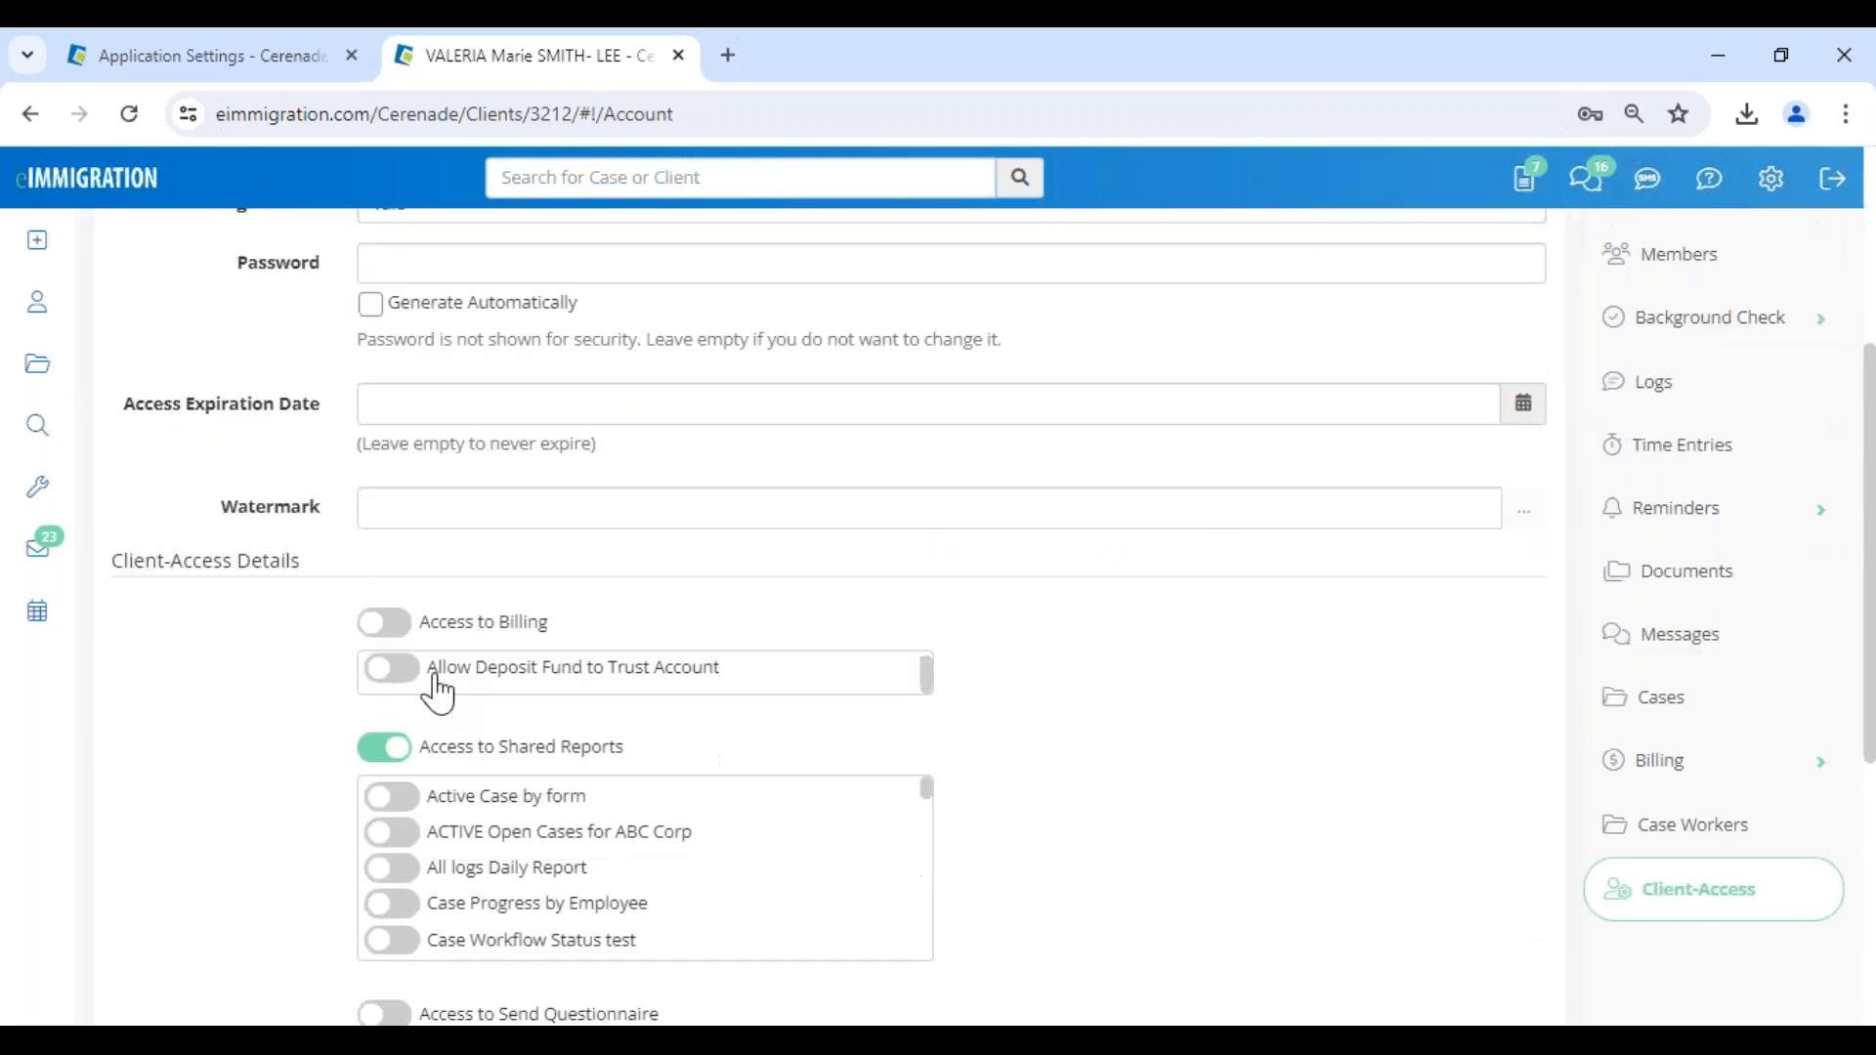
pyautogui.click(384, 625)
pyautogui.scroll(-6, 645, 625)
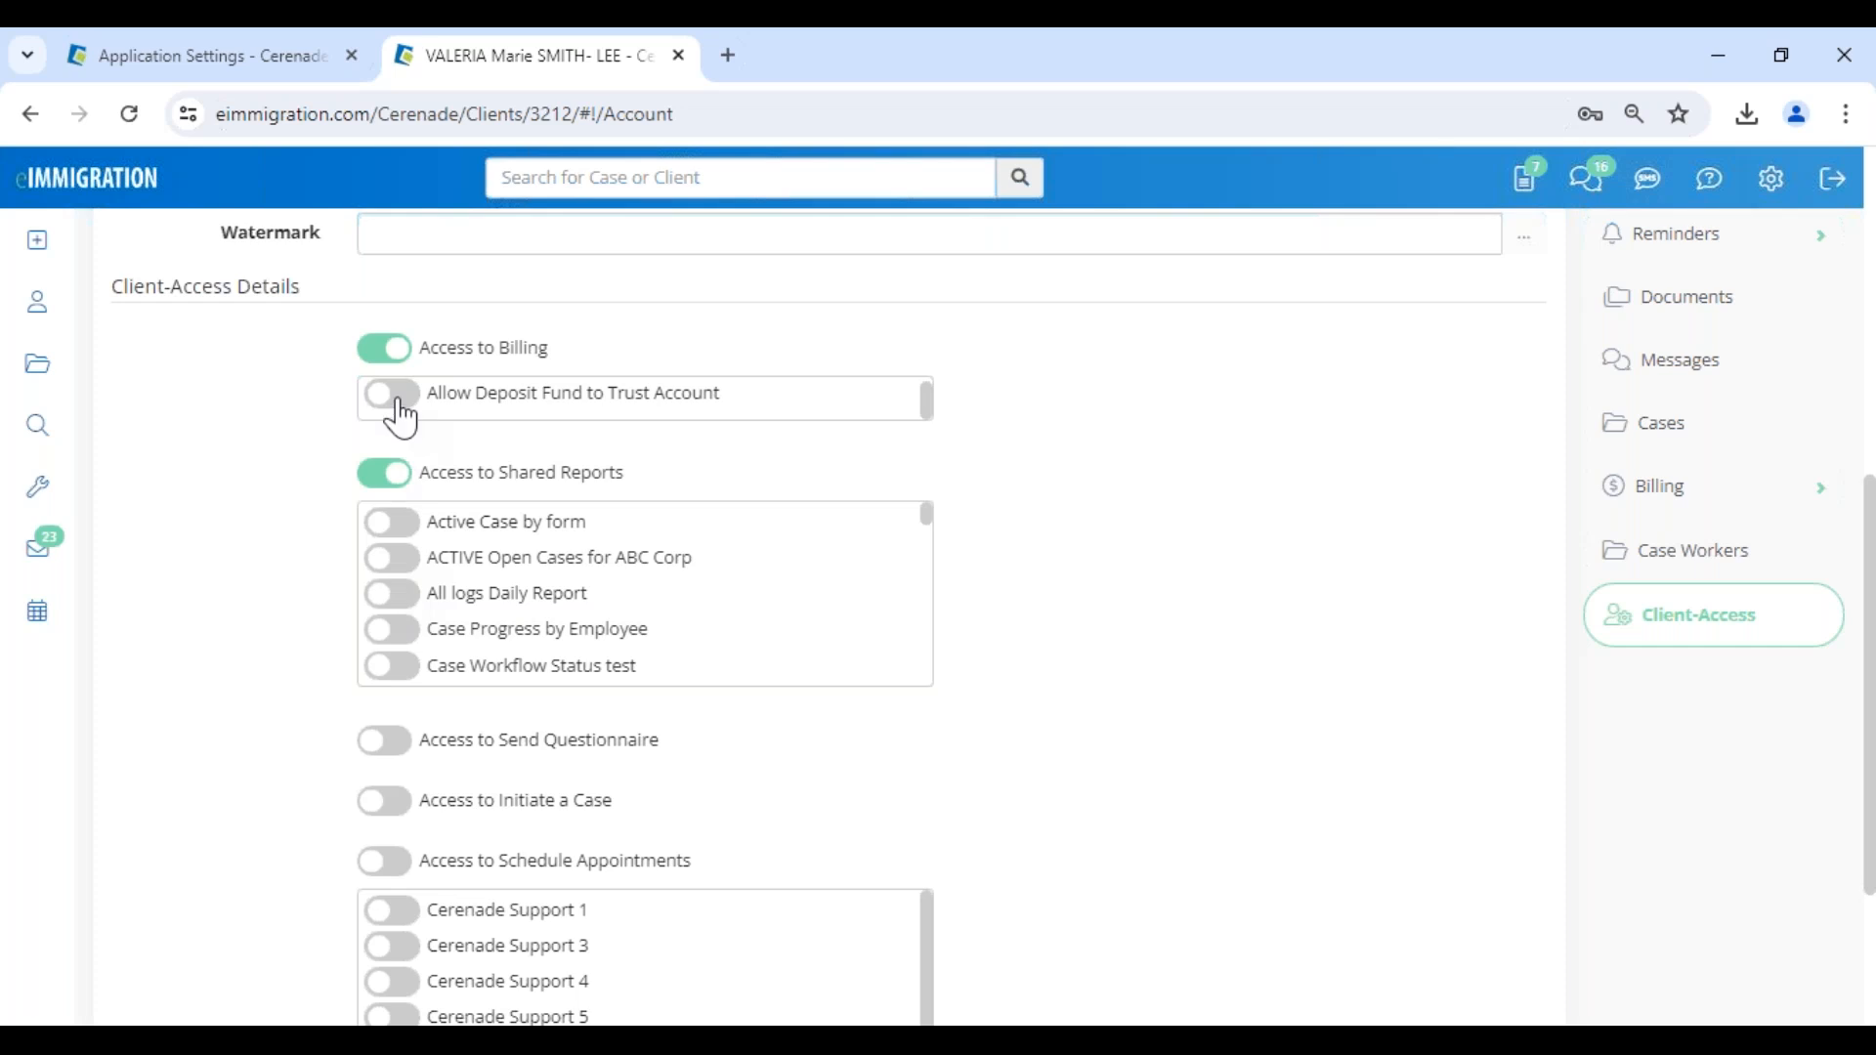
pyautogui.click(396, 401)
# - Examine the permissions for shared reports, initiating a case and scheduling appointments, including the list of shareable reports
pyautogui.scroll(-7, 494, 381)
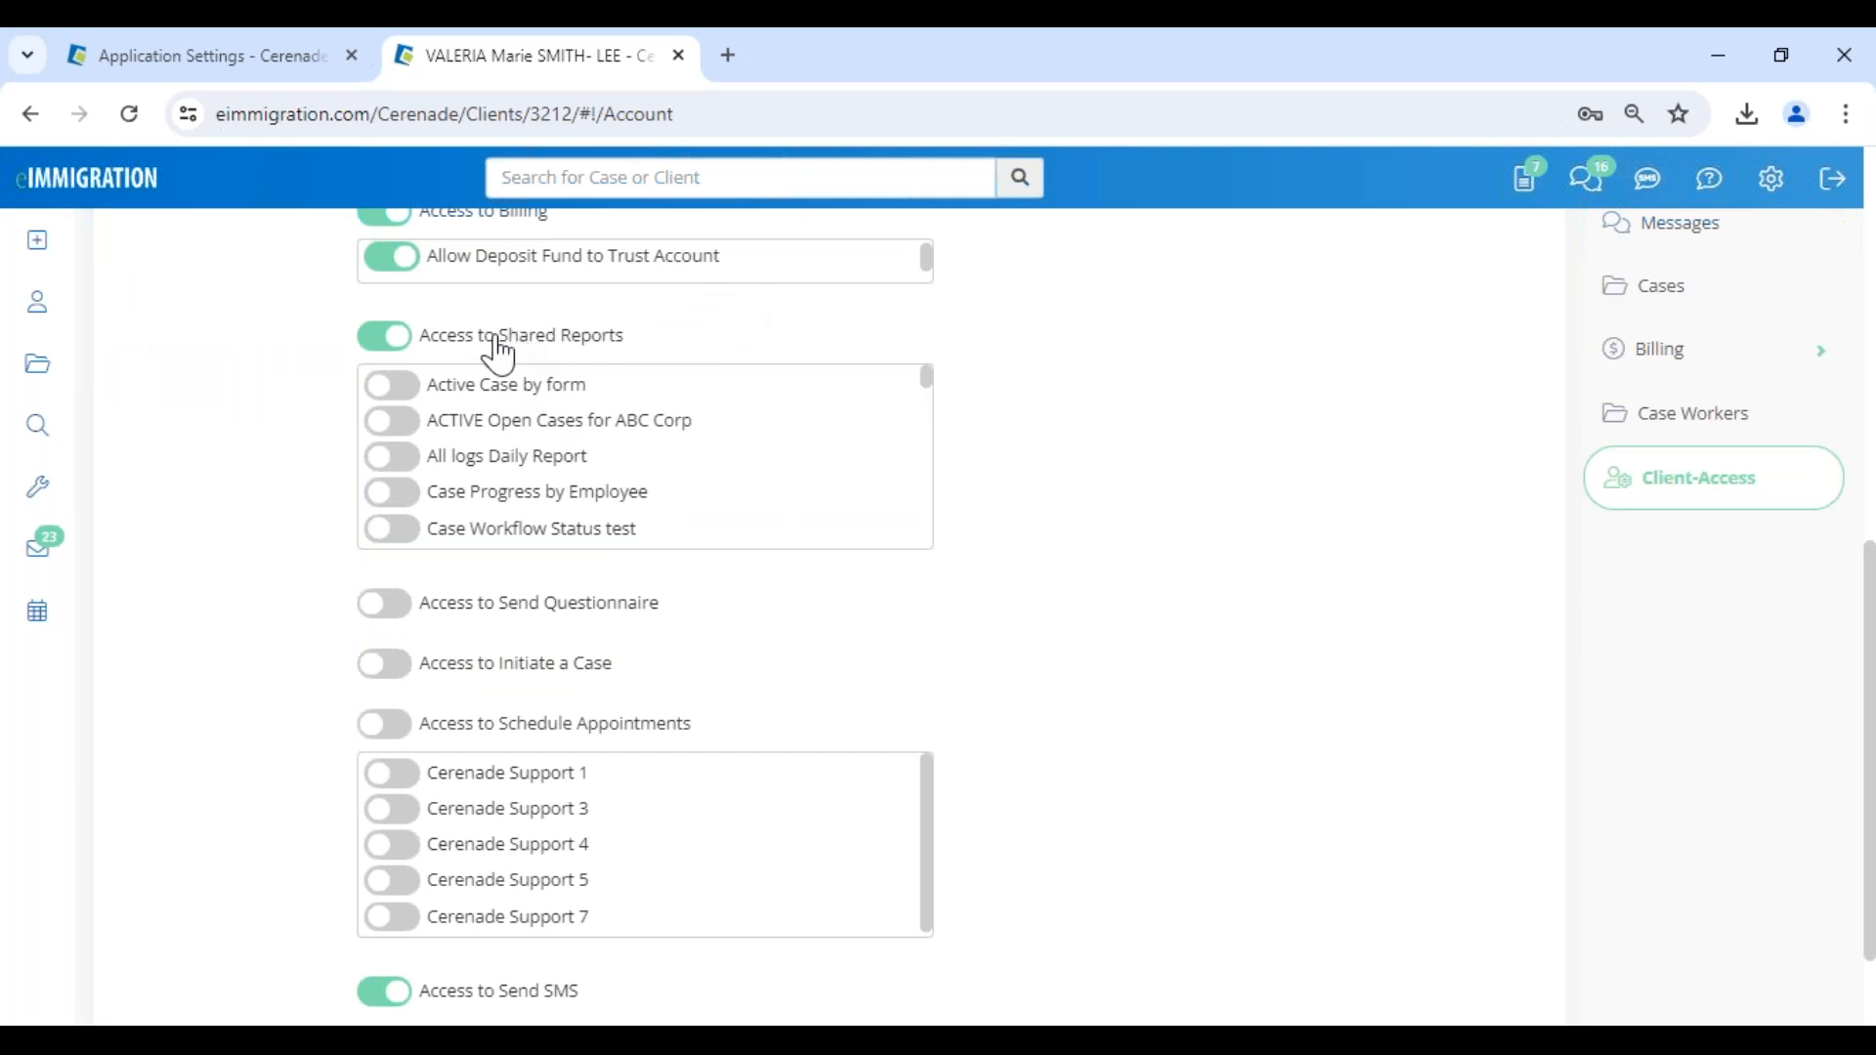
pyautogui.moveTo(497, 338); pyautogui.dragTo(657, 326)
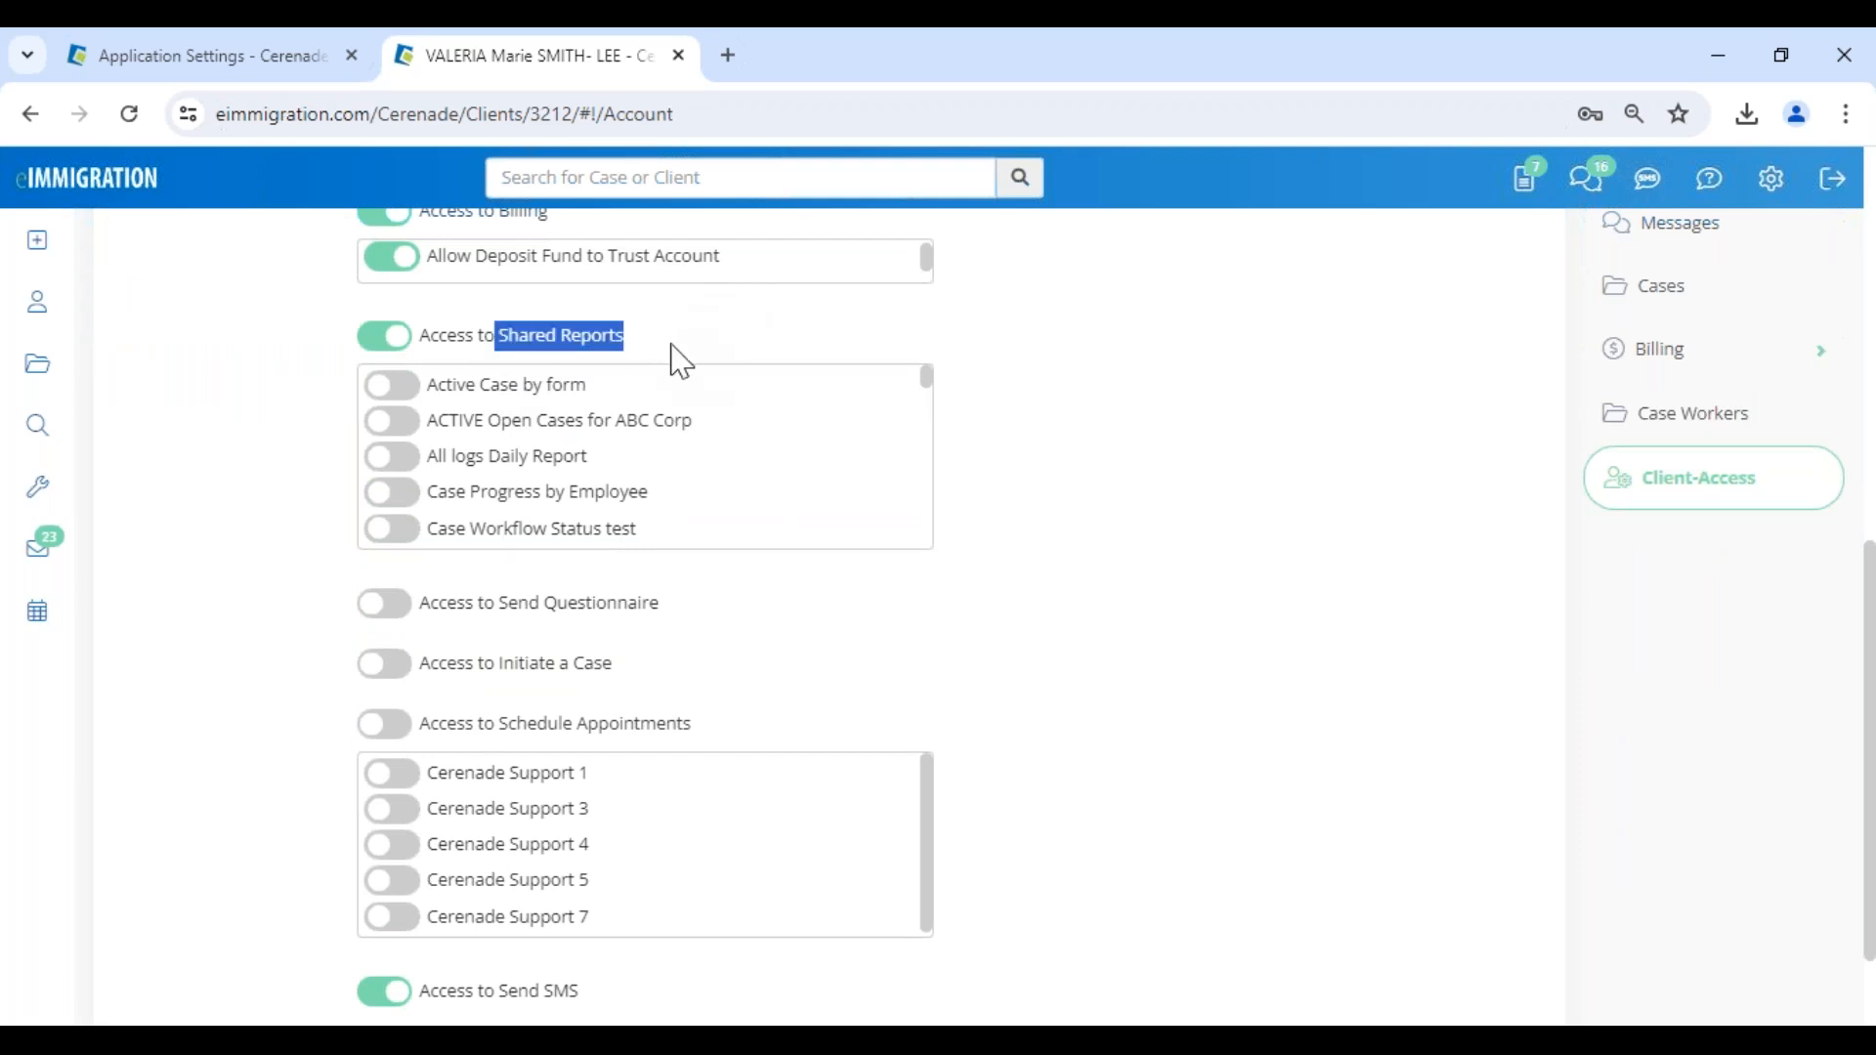
pyautogui.scroll(1, 670, 359)
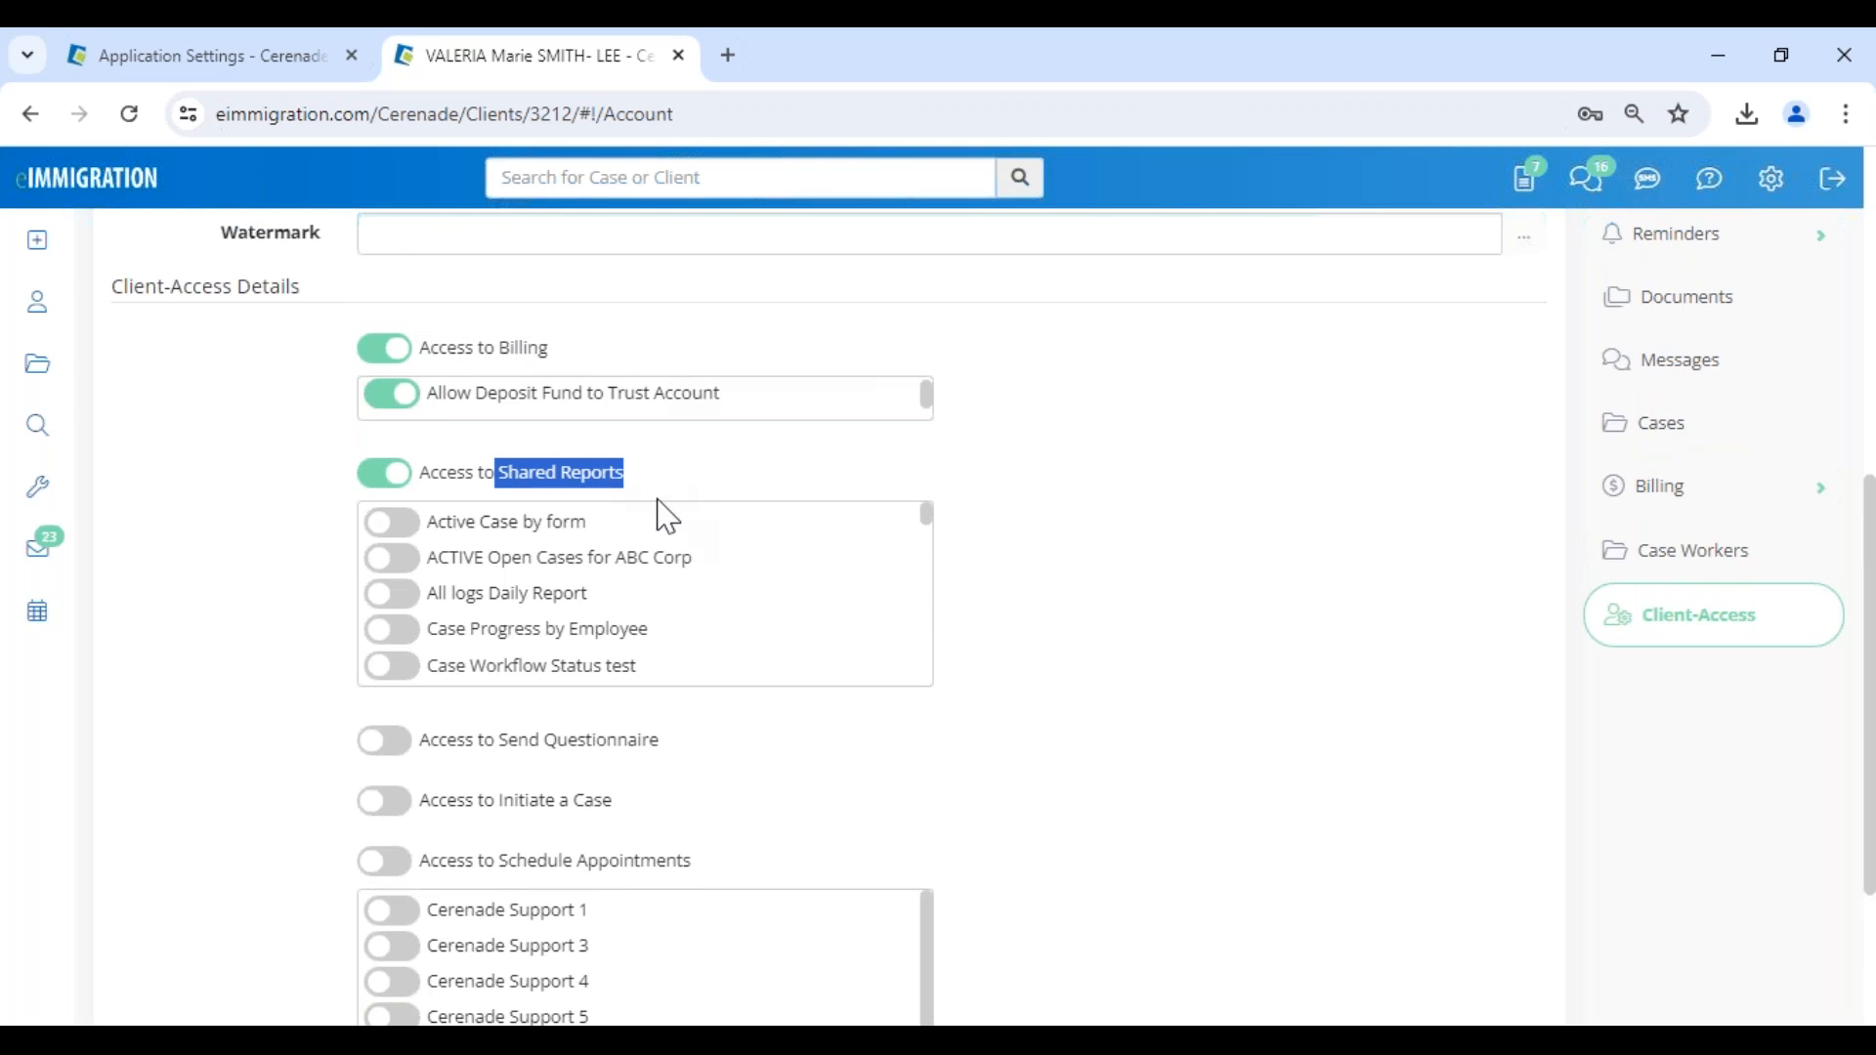
pyautogui.moveTo(498, 800); pyautogui.dragTo(667, 821)
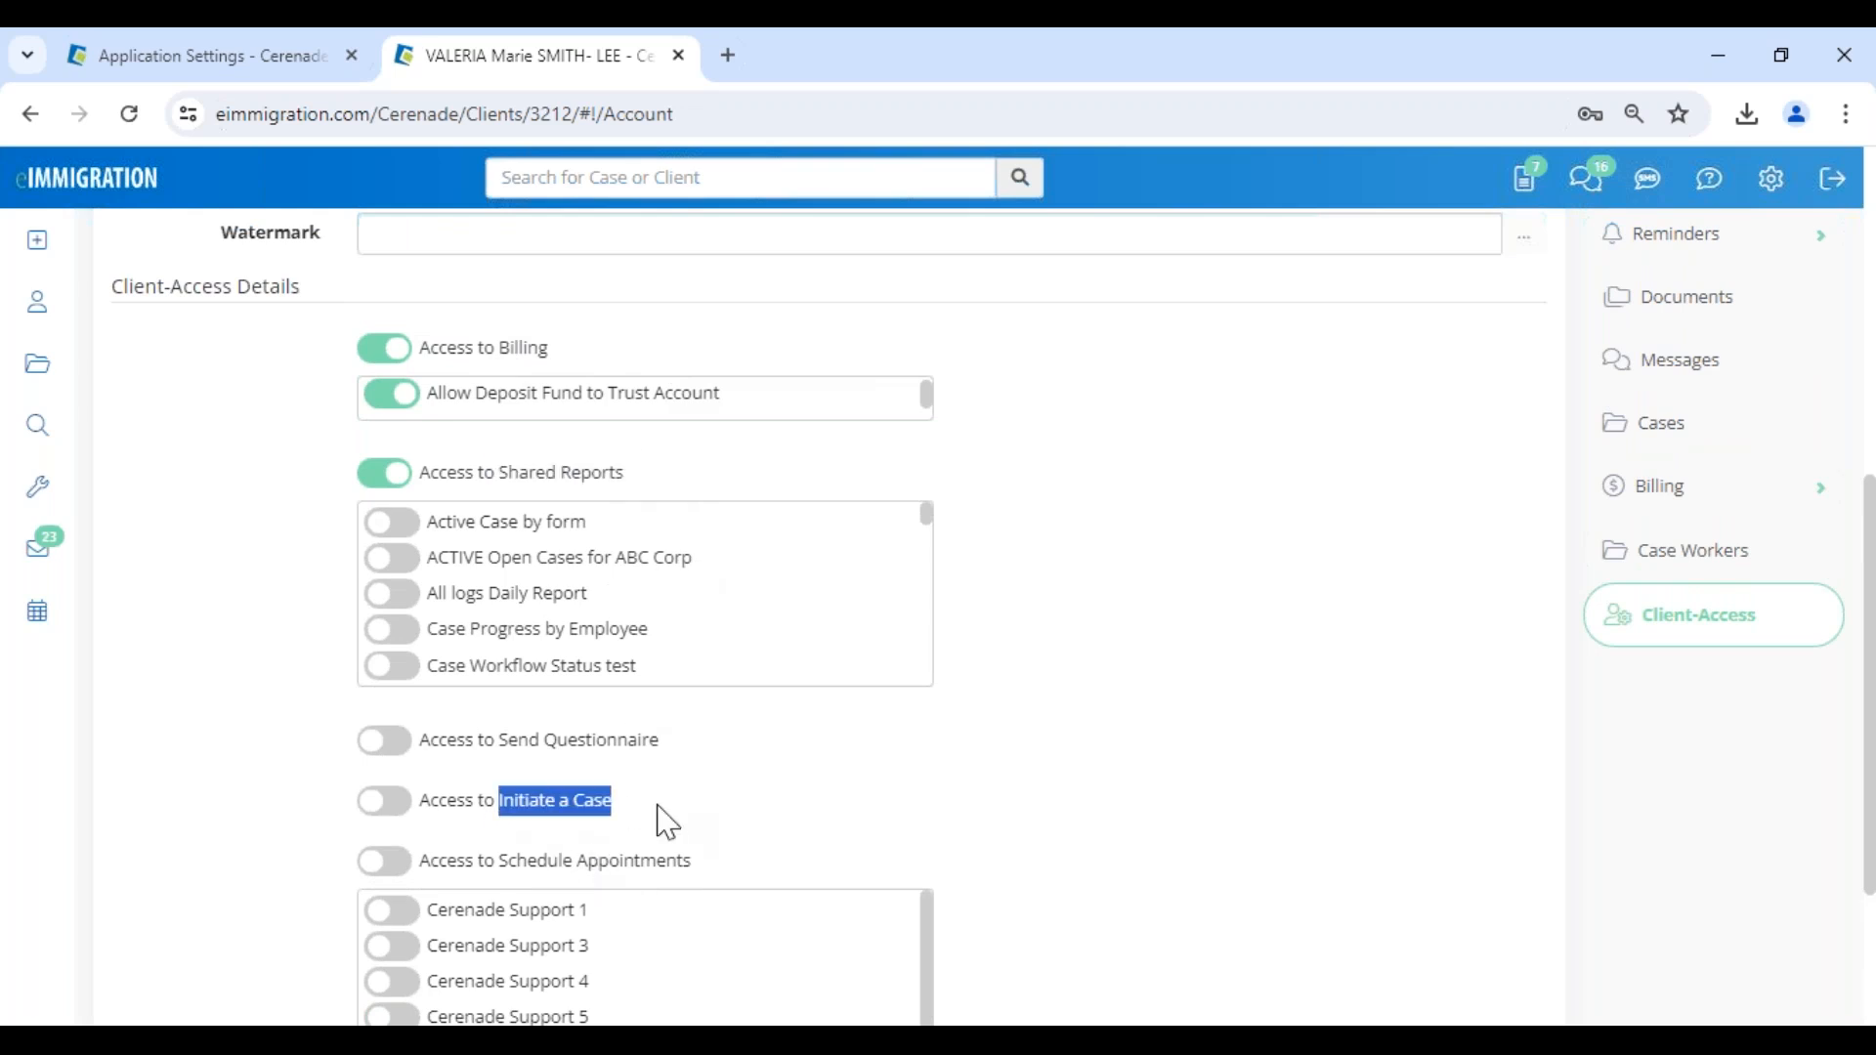
pyautogui.moveTo(494, 862); pyautogui.dragTo(781, 885)
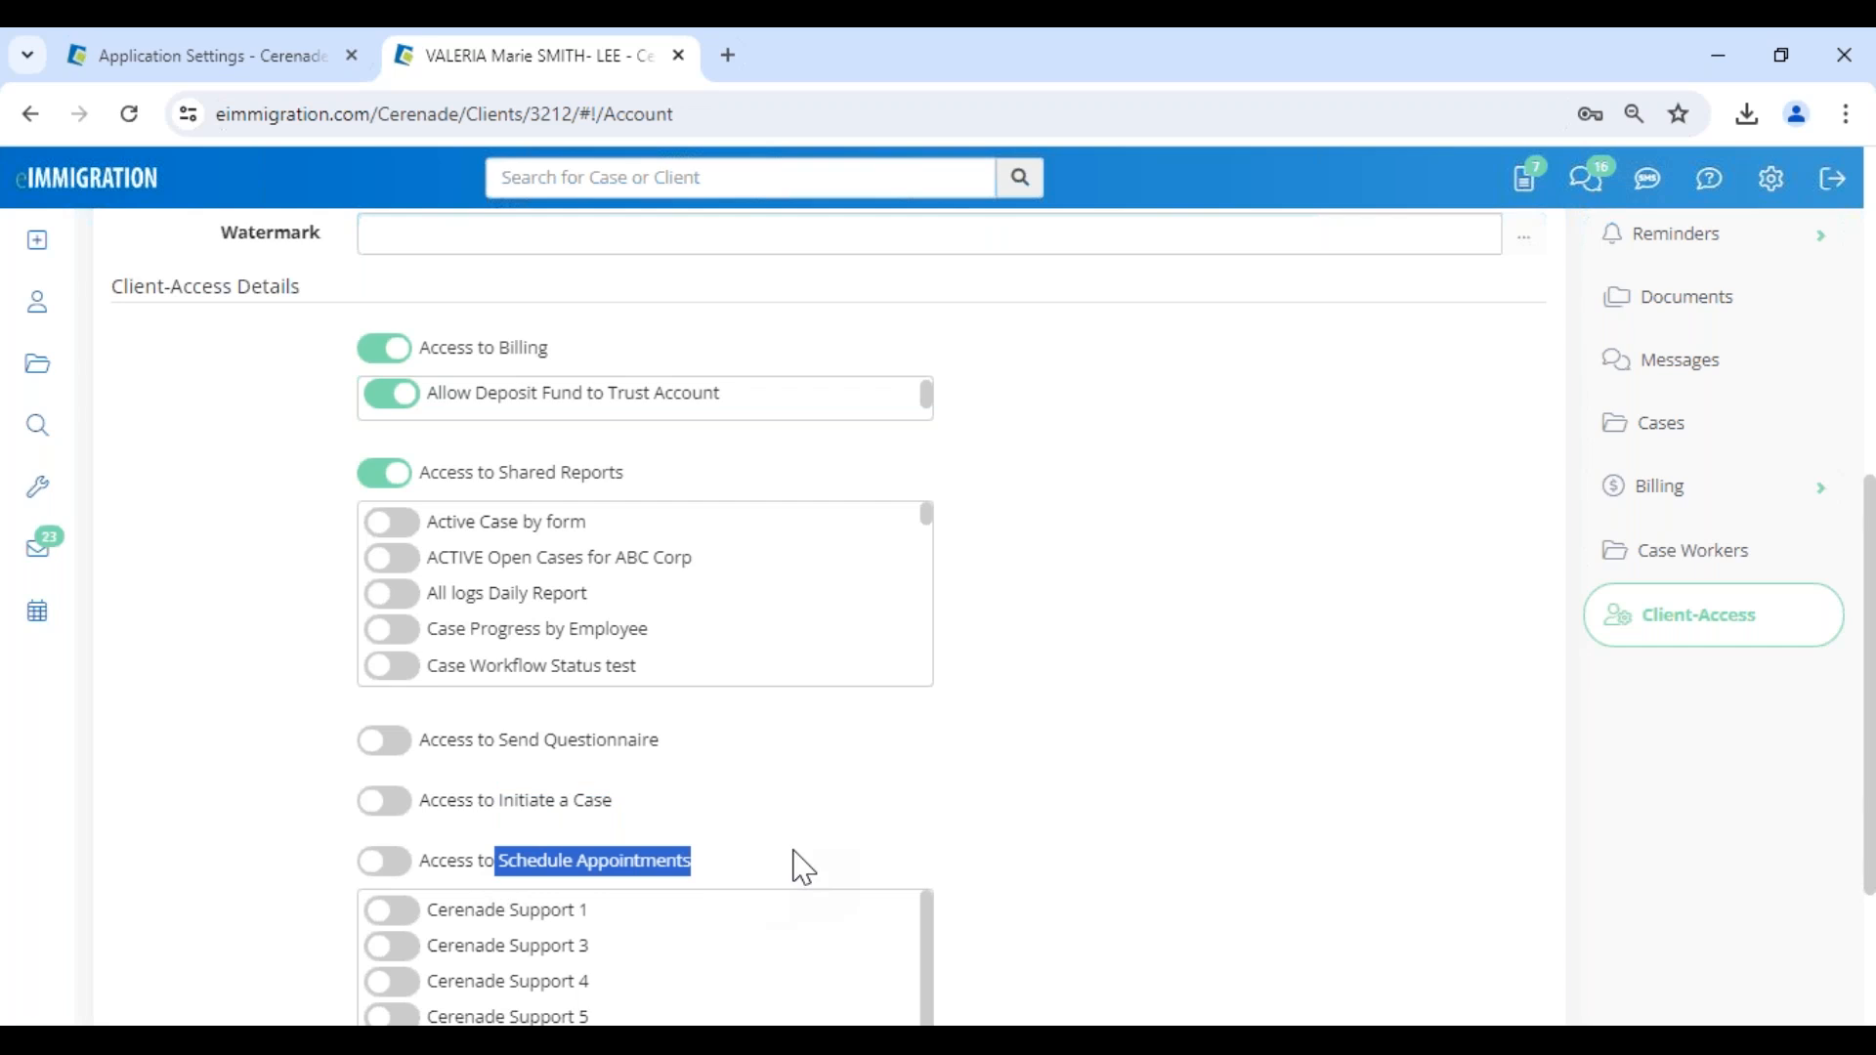
pyautogui.moveTo(498, 473); pyautogui.dragTo(704, 503)
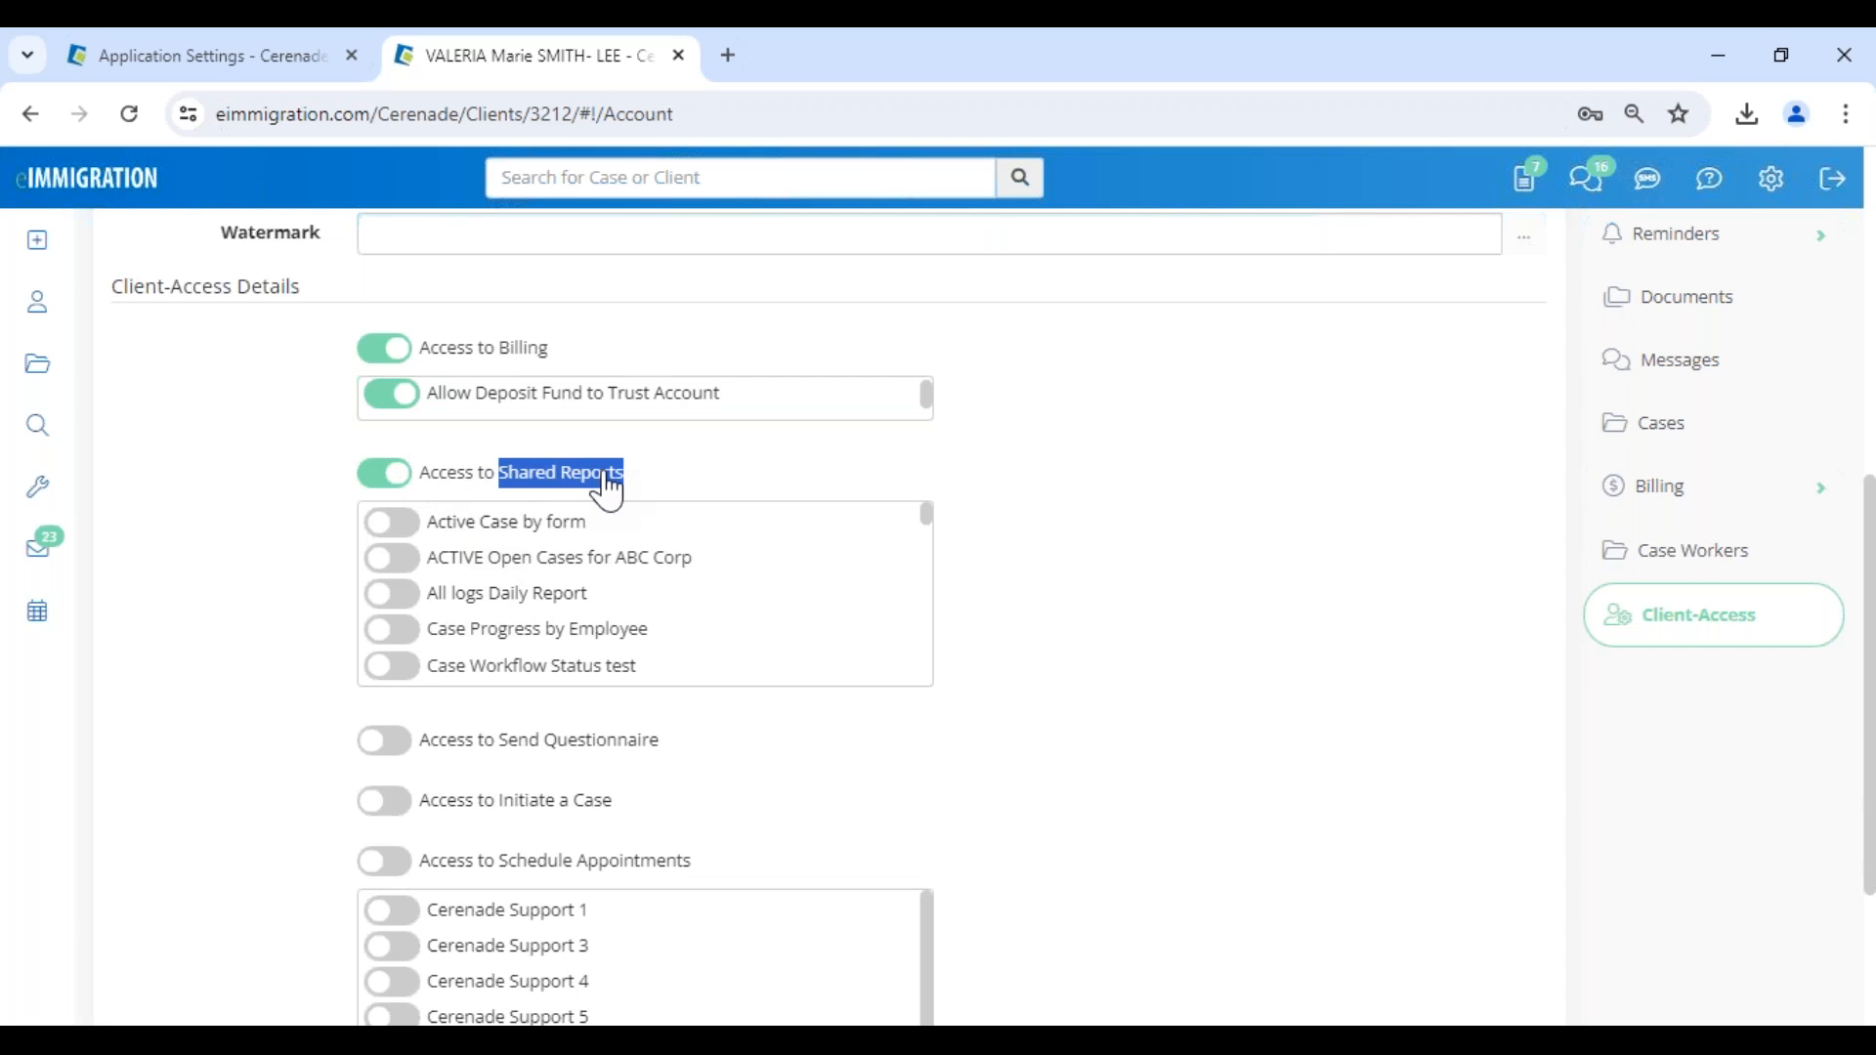
pyautogui.scroll(-3, 586, 552)
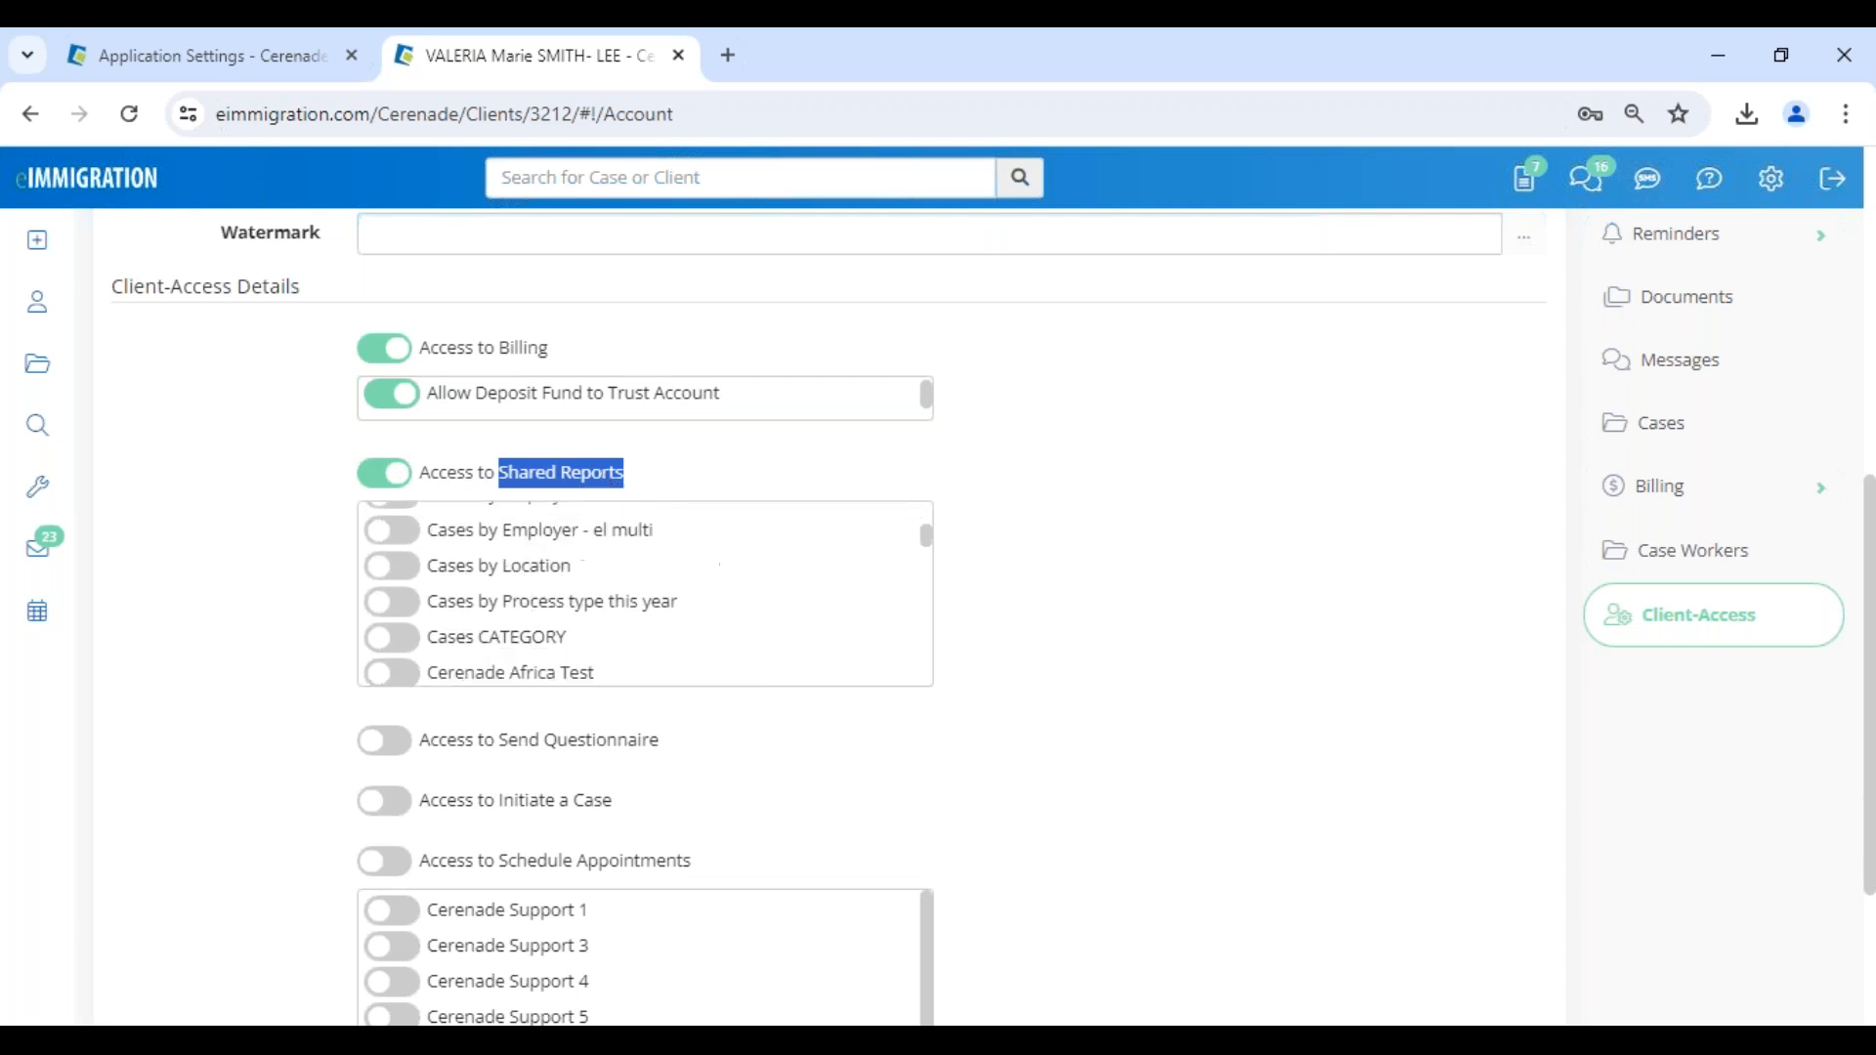
# - Share the Passport Expiration (6 MONTHS OUT) report with the client under Access to Shared Reports
pyautogui.scroll(5, 564, 324)
pyautogui.click(410, 290)
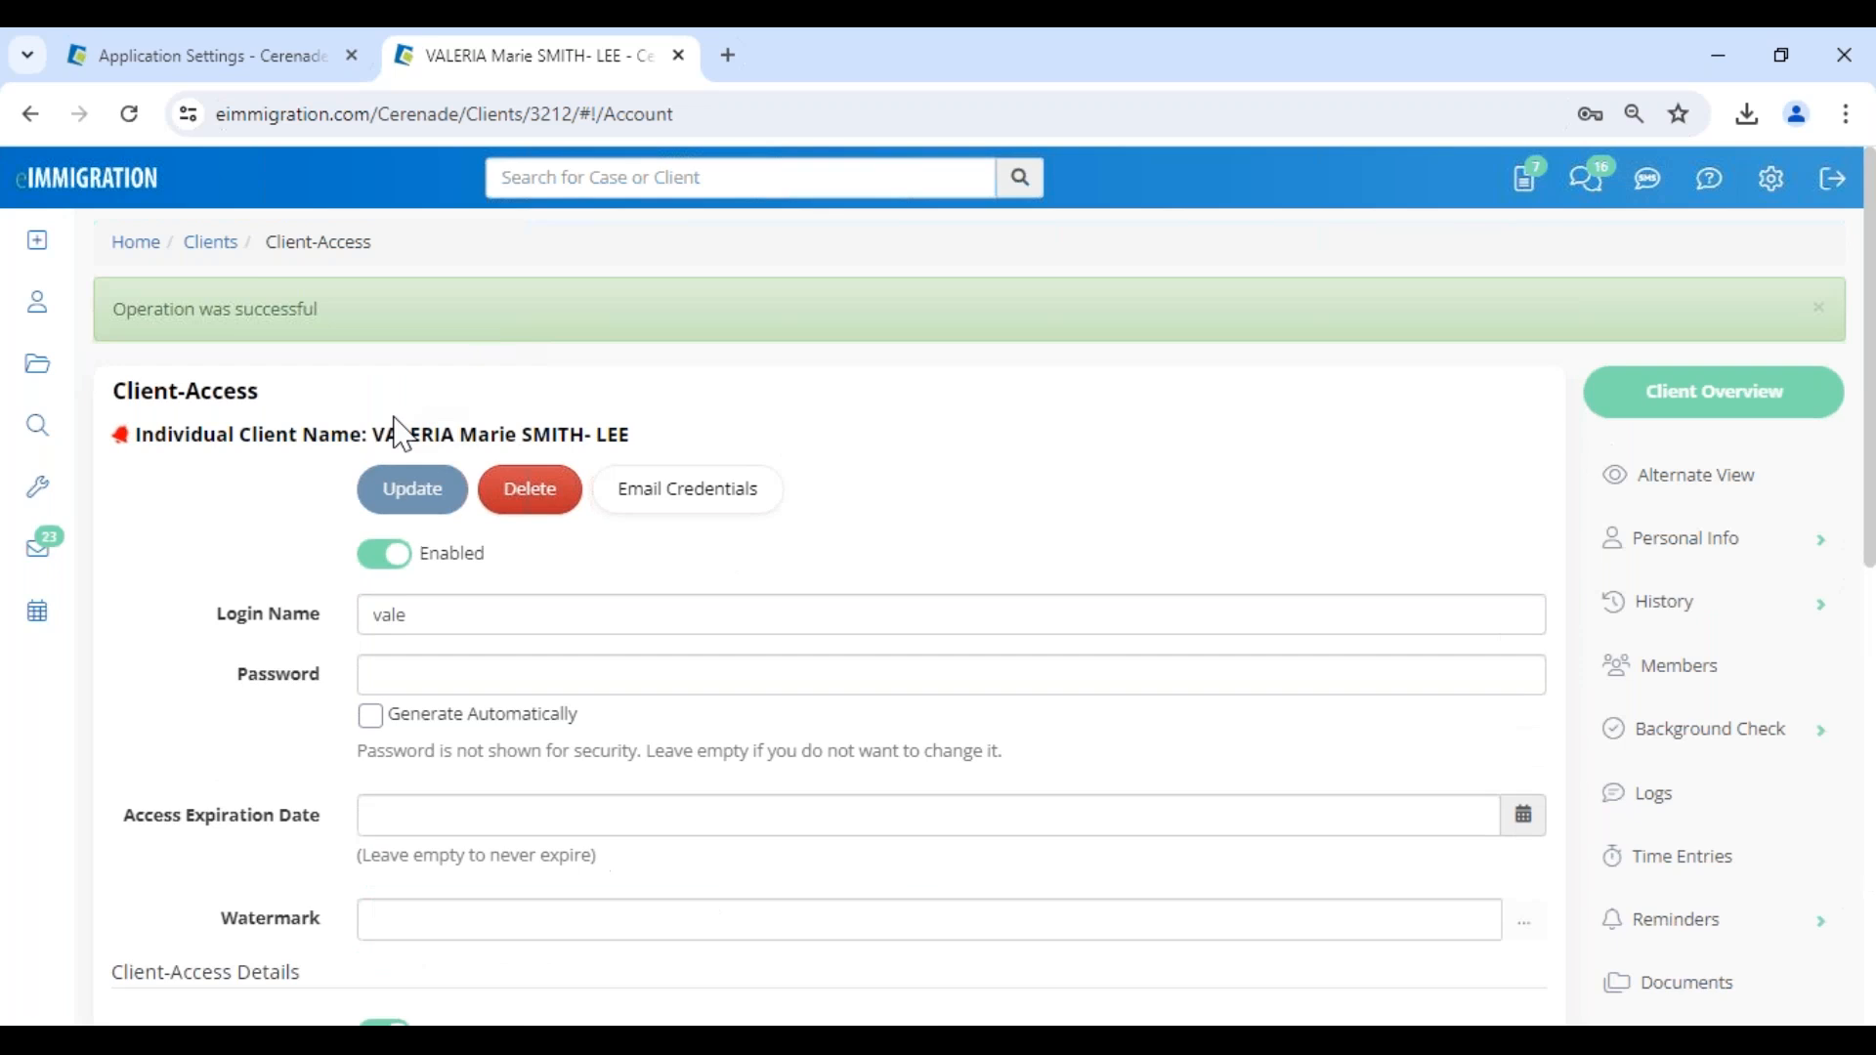
pyautogui.moveTo(362, 436); pyautogui.dragTo(713, 447)
pyautogui.scroll(-8, 664, 508)
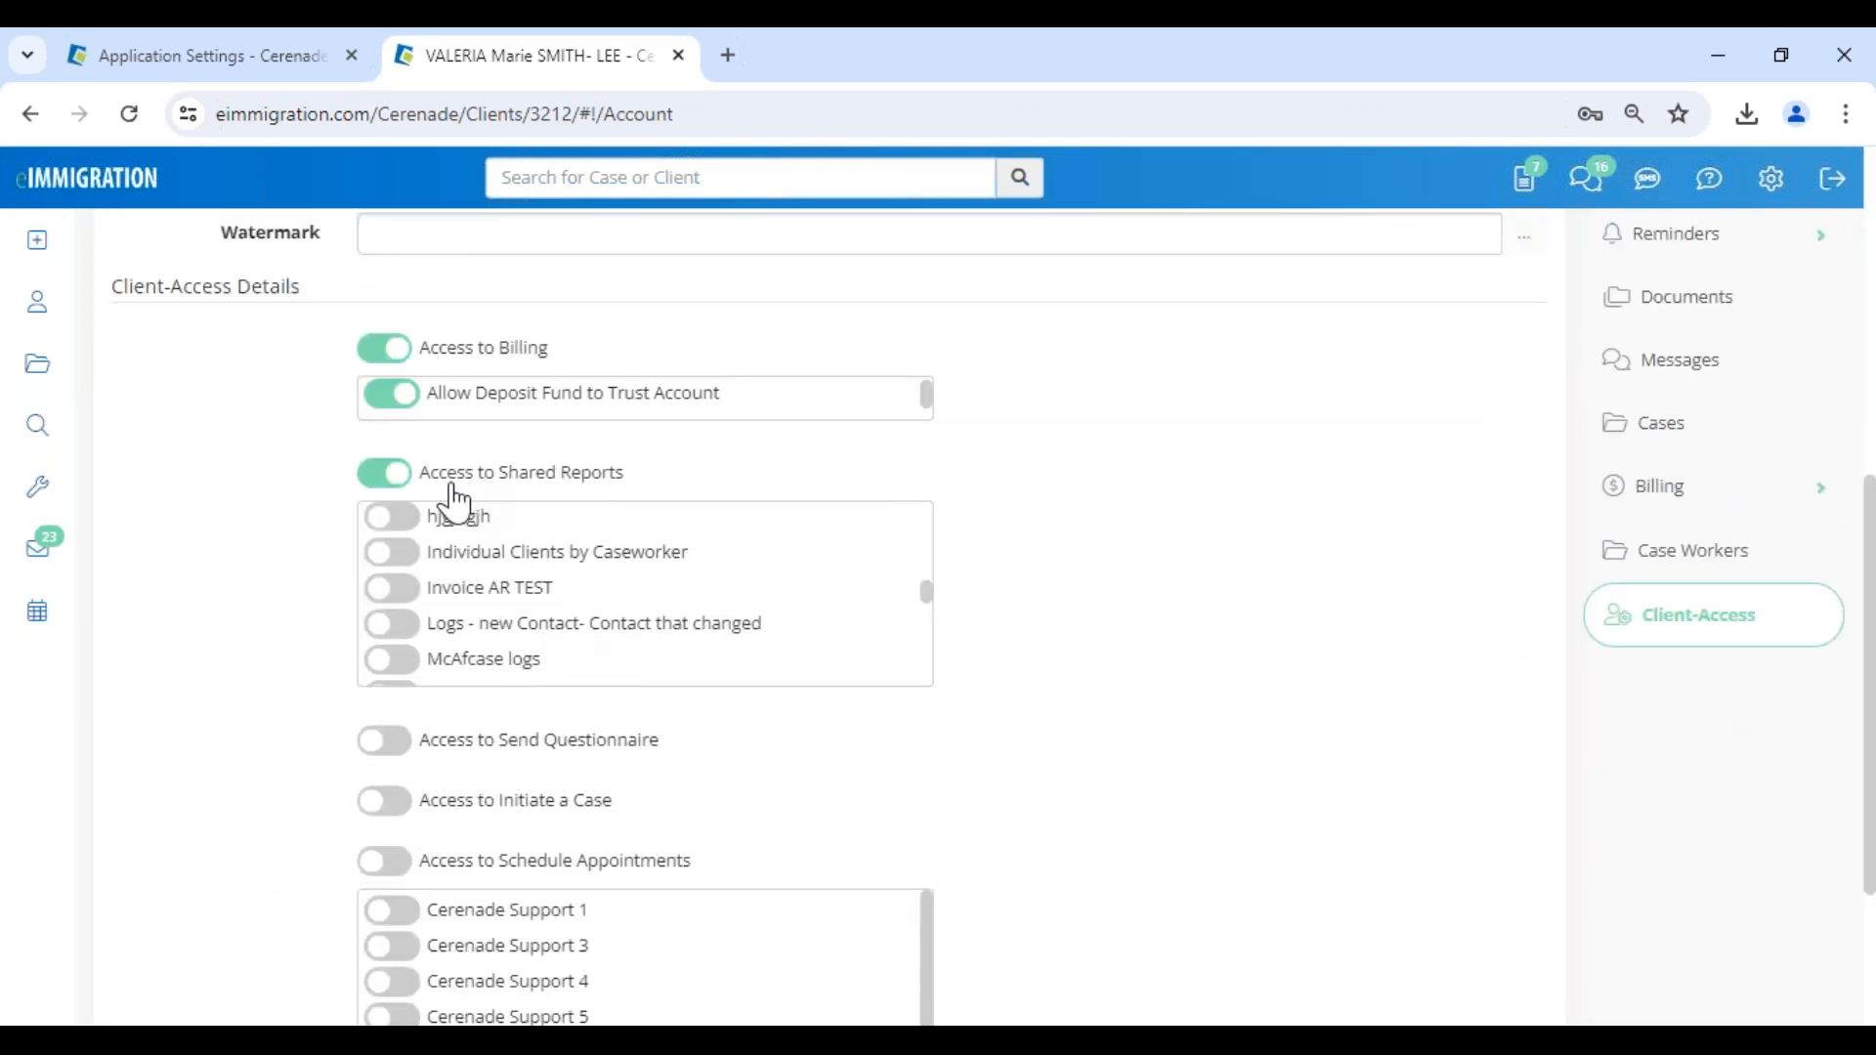
pyautogui.scroll(-4, 544, 617)
pyautogui.scroll(-3, 645, 594)
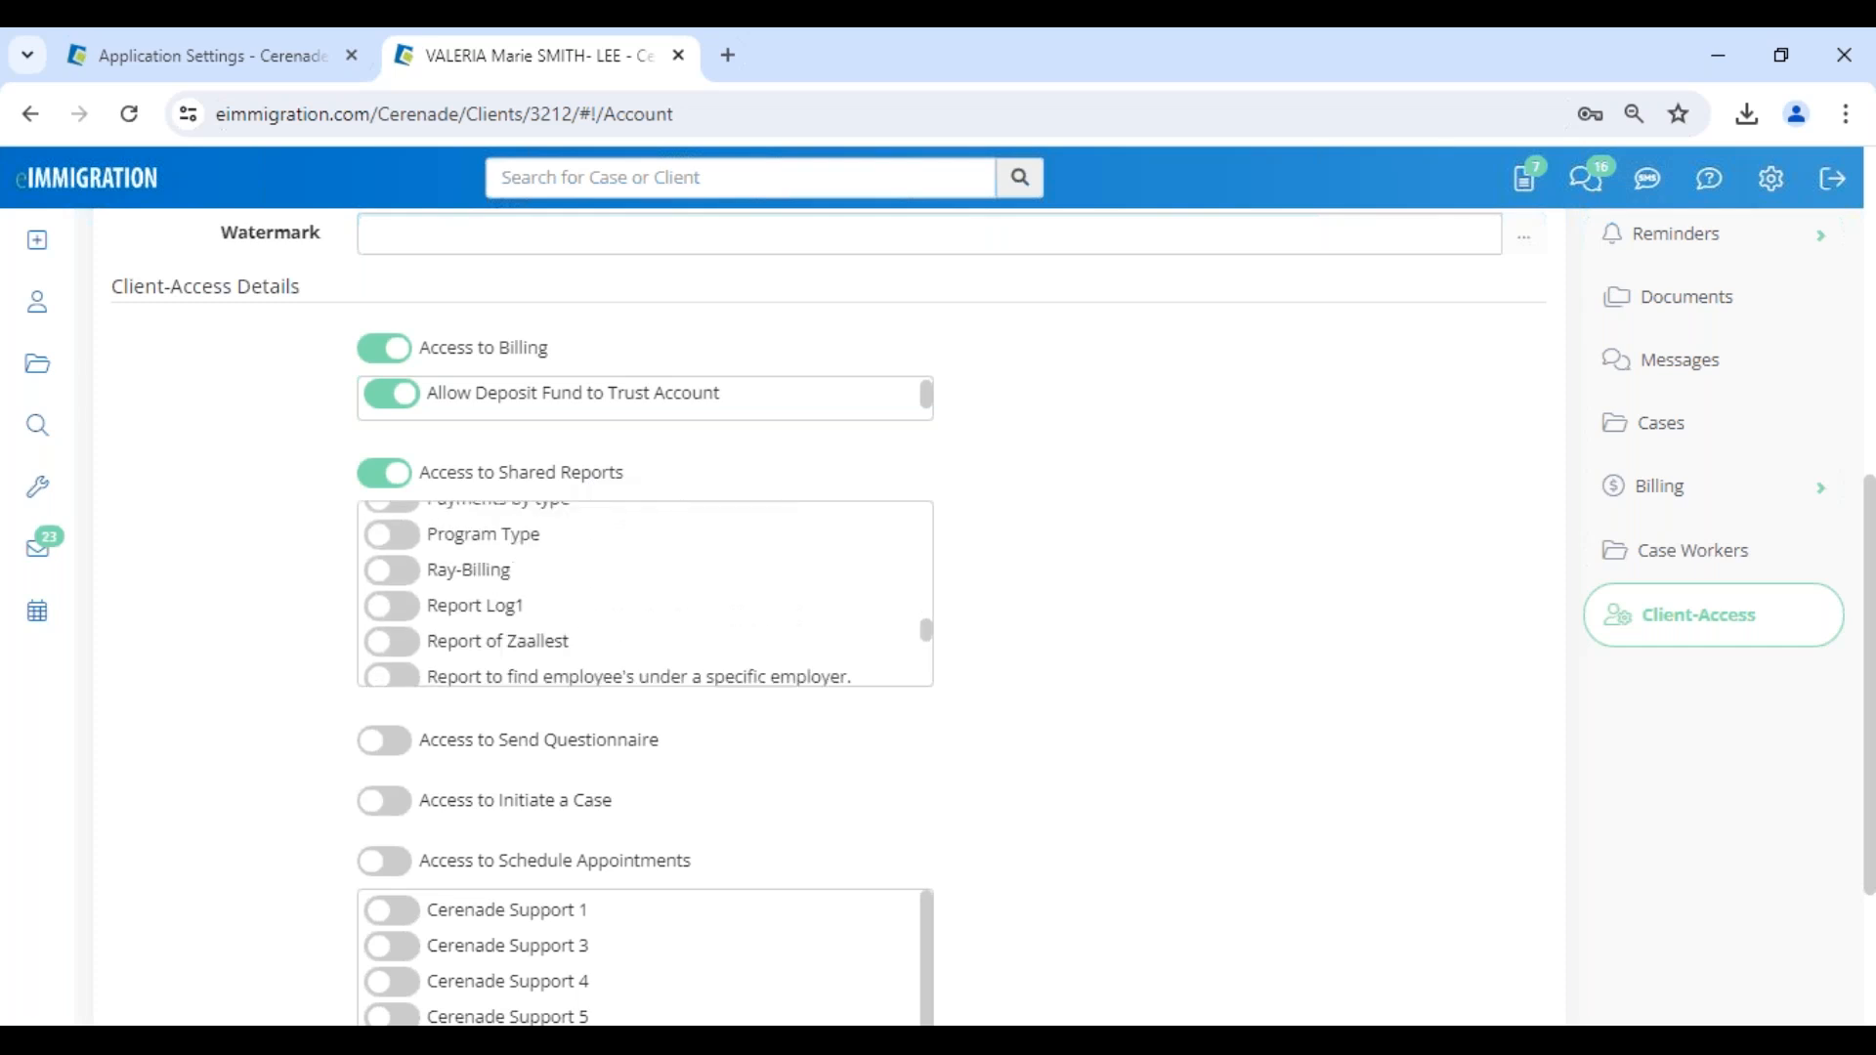
pyautogui.scroll(-5, 540, 622)
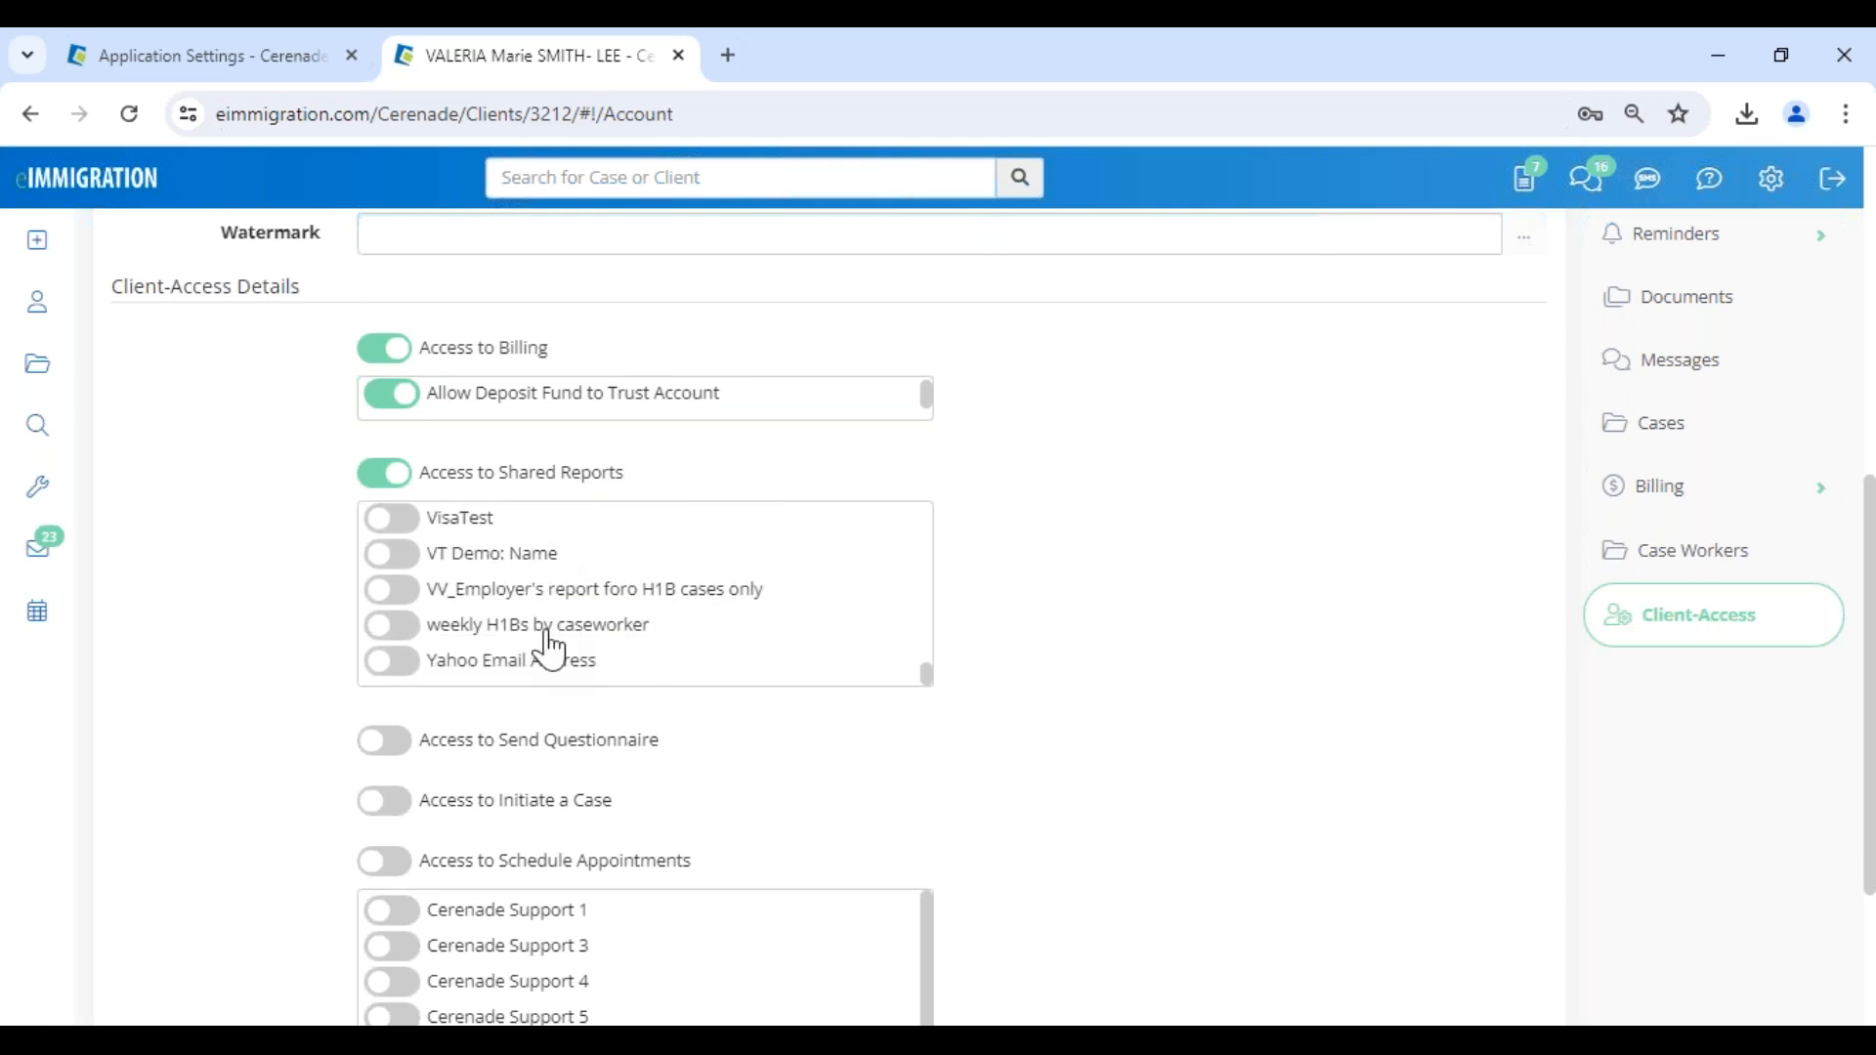
pyautogui.scroll(3, 591, 656)
pyautogui.scroll(3, 594, 657)
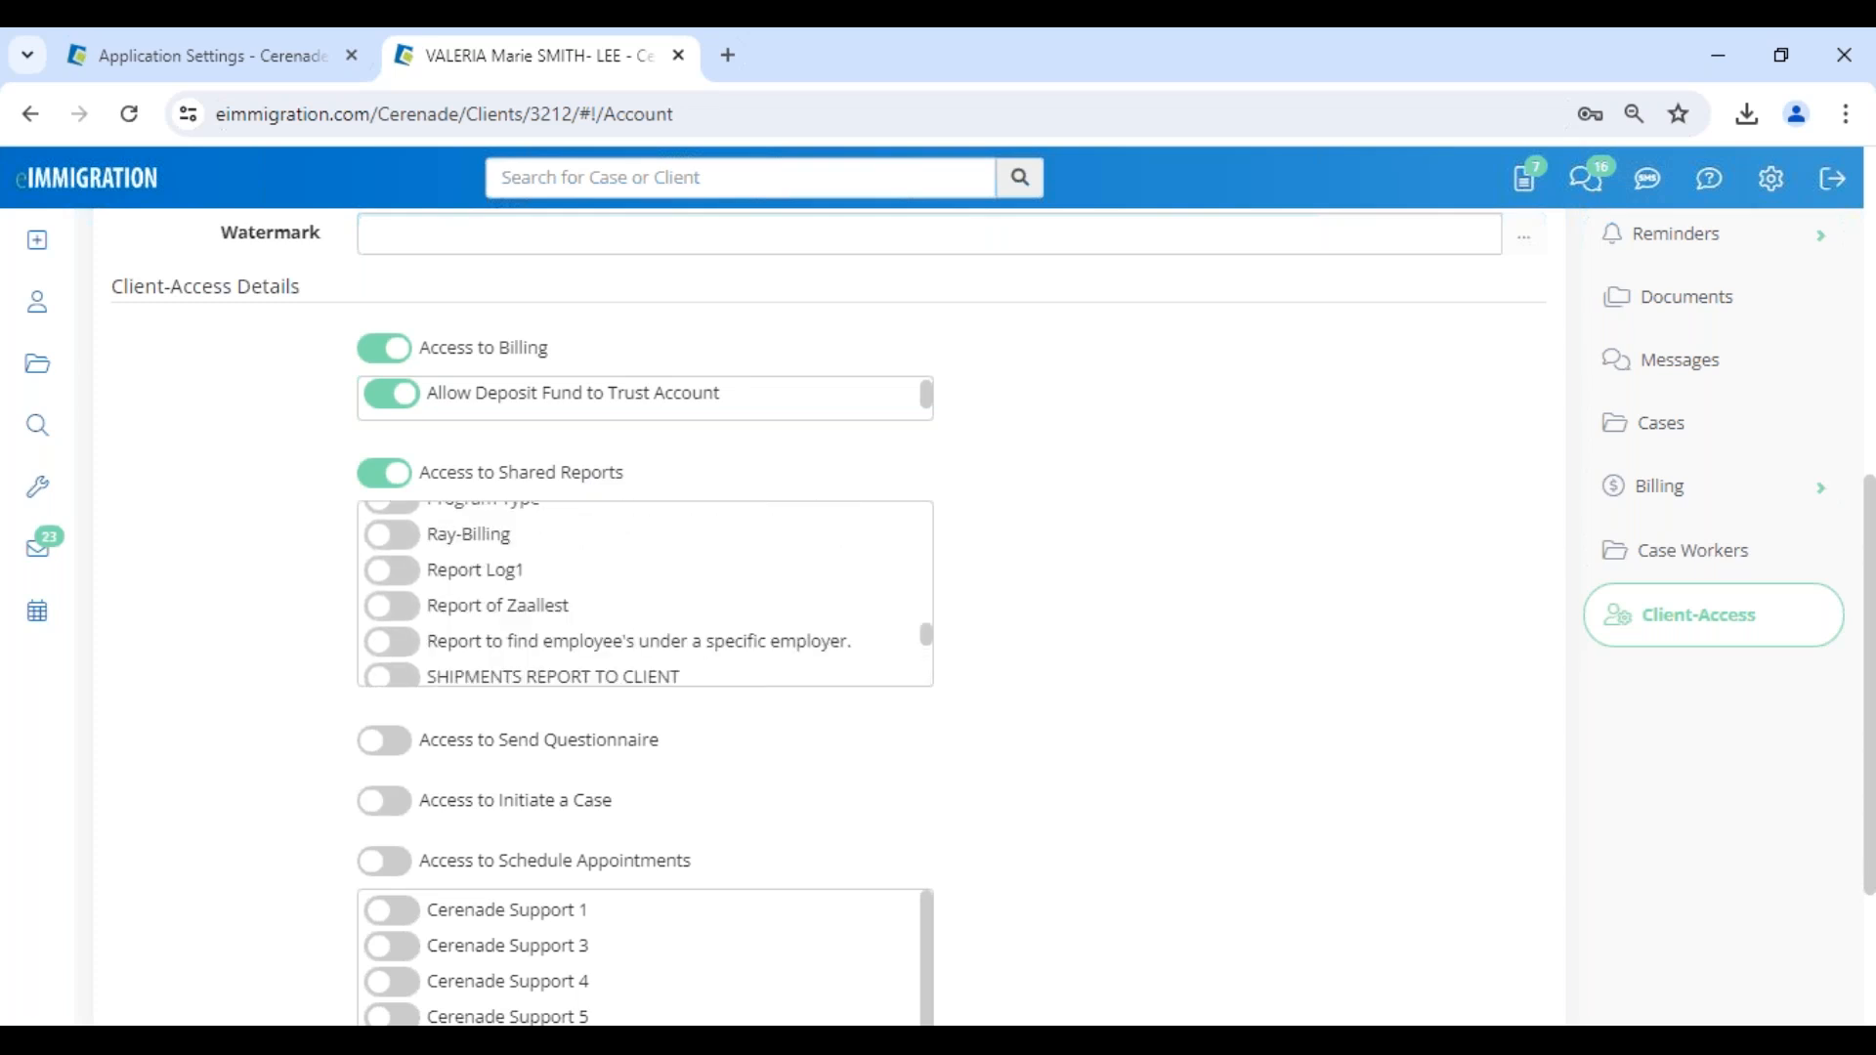
pyautogui.click(399, 529)
pyautogui.scroll(-5, 589, 667)
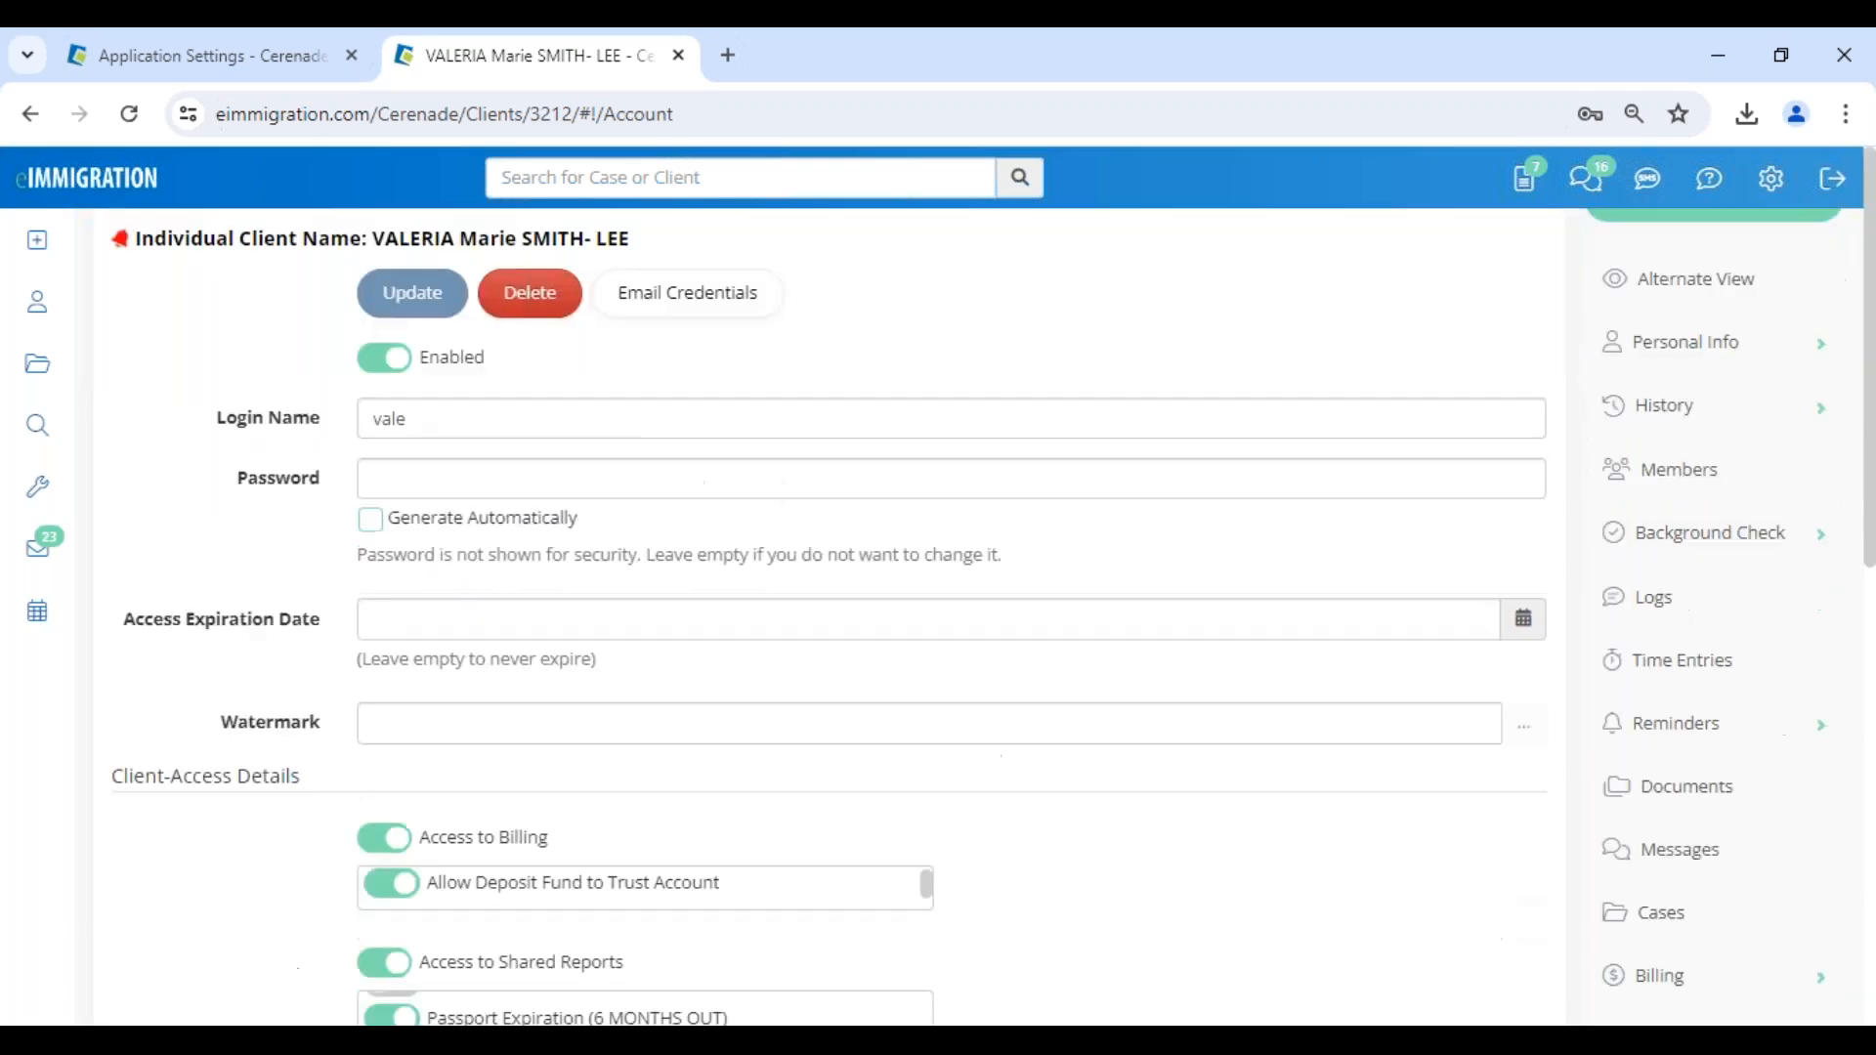
# - Examine the list of shared reports that can be made available to the client in the Client-Access Details
pyautogui.scroll(3, 535, 775)
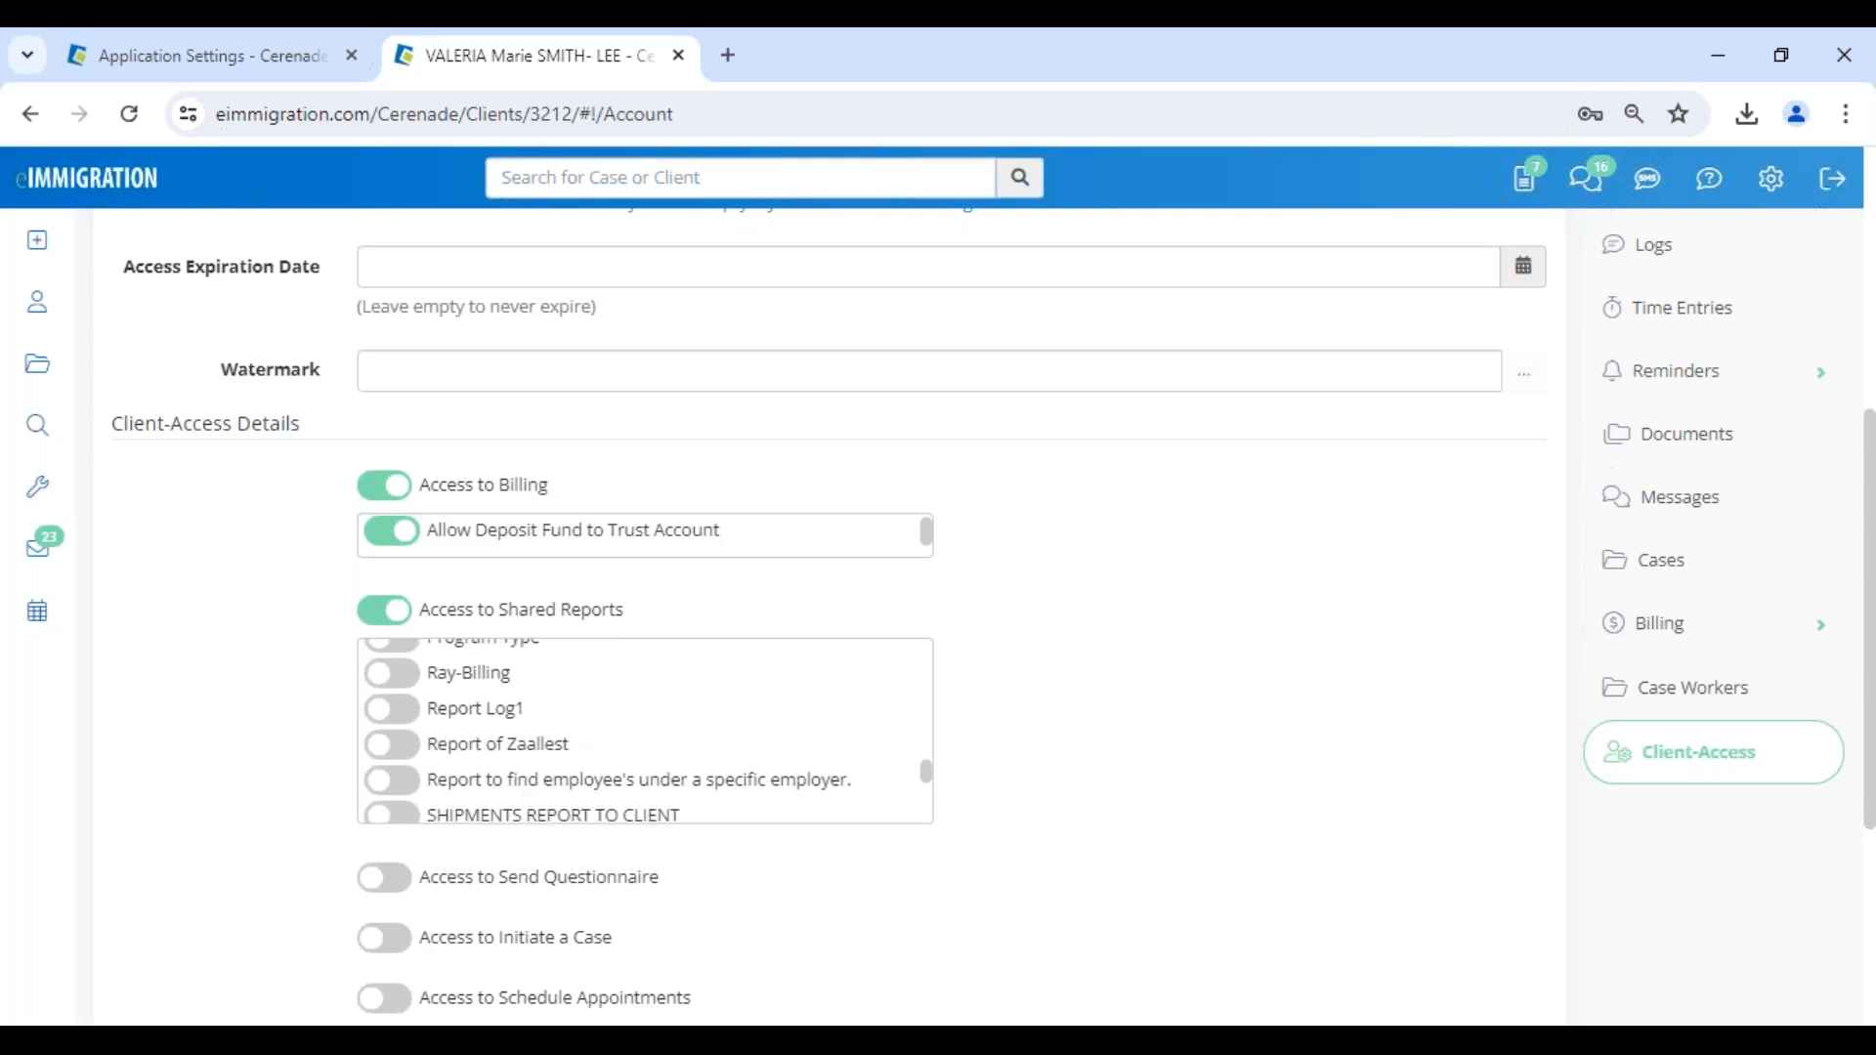
pyautogui.scroll(4, 535, 774)
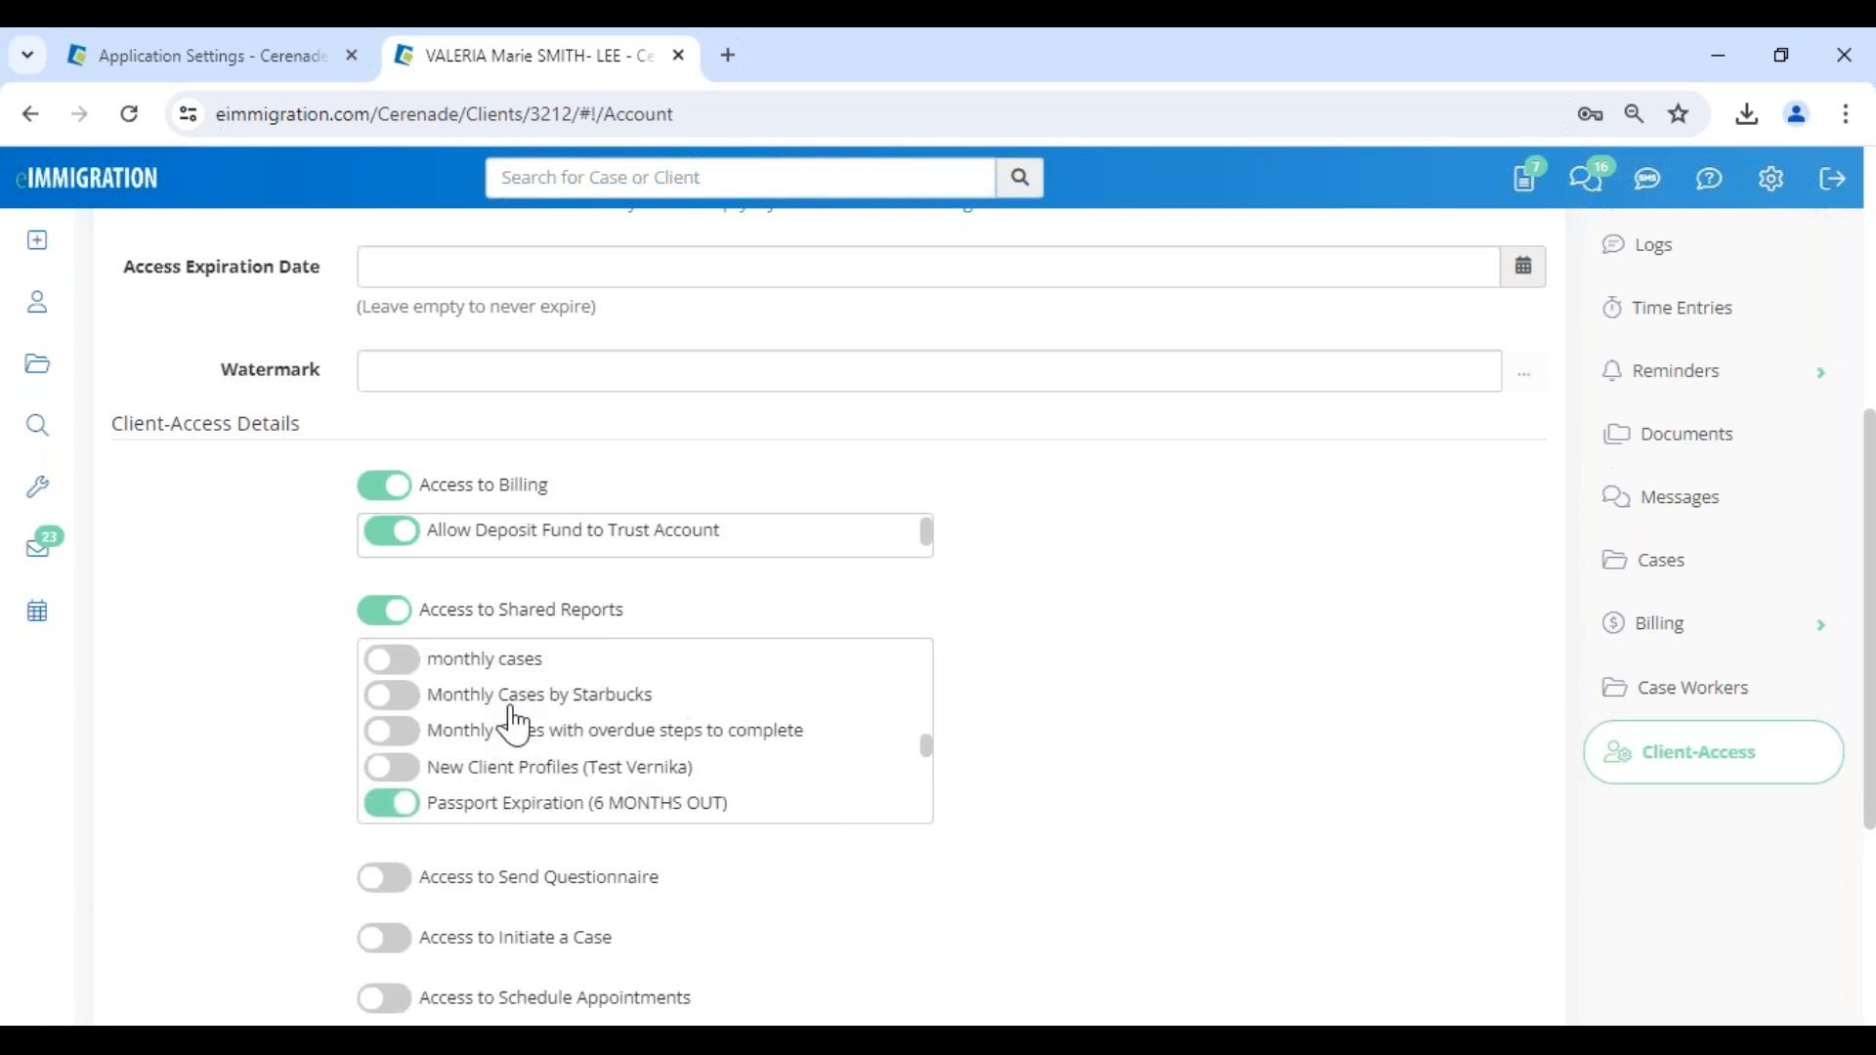
pyautogui.scroll(2, 502, 685)
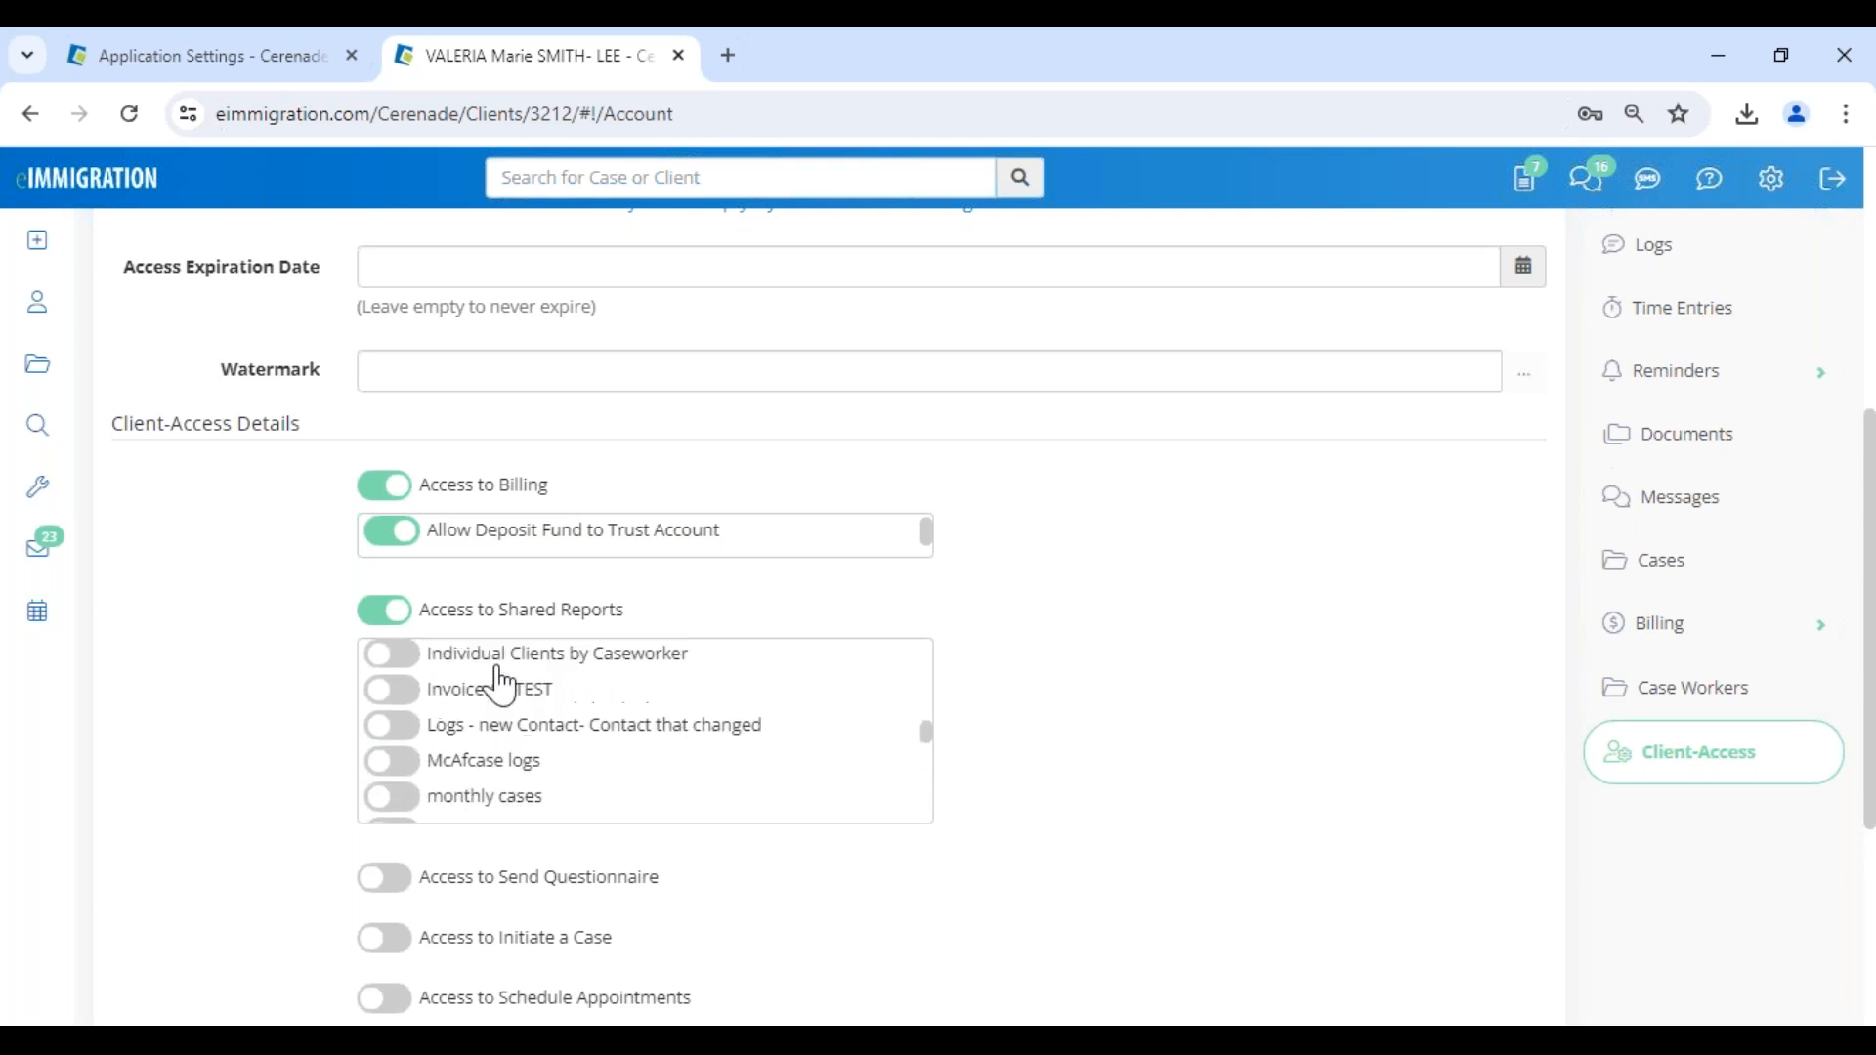
pyautogui.scroll(2, 493, 698)
pyautogui.scroll(2, 486, 716)
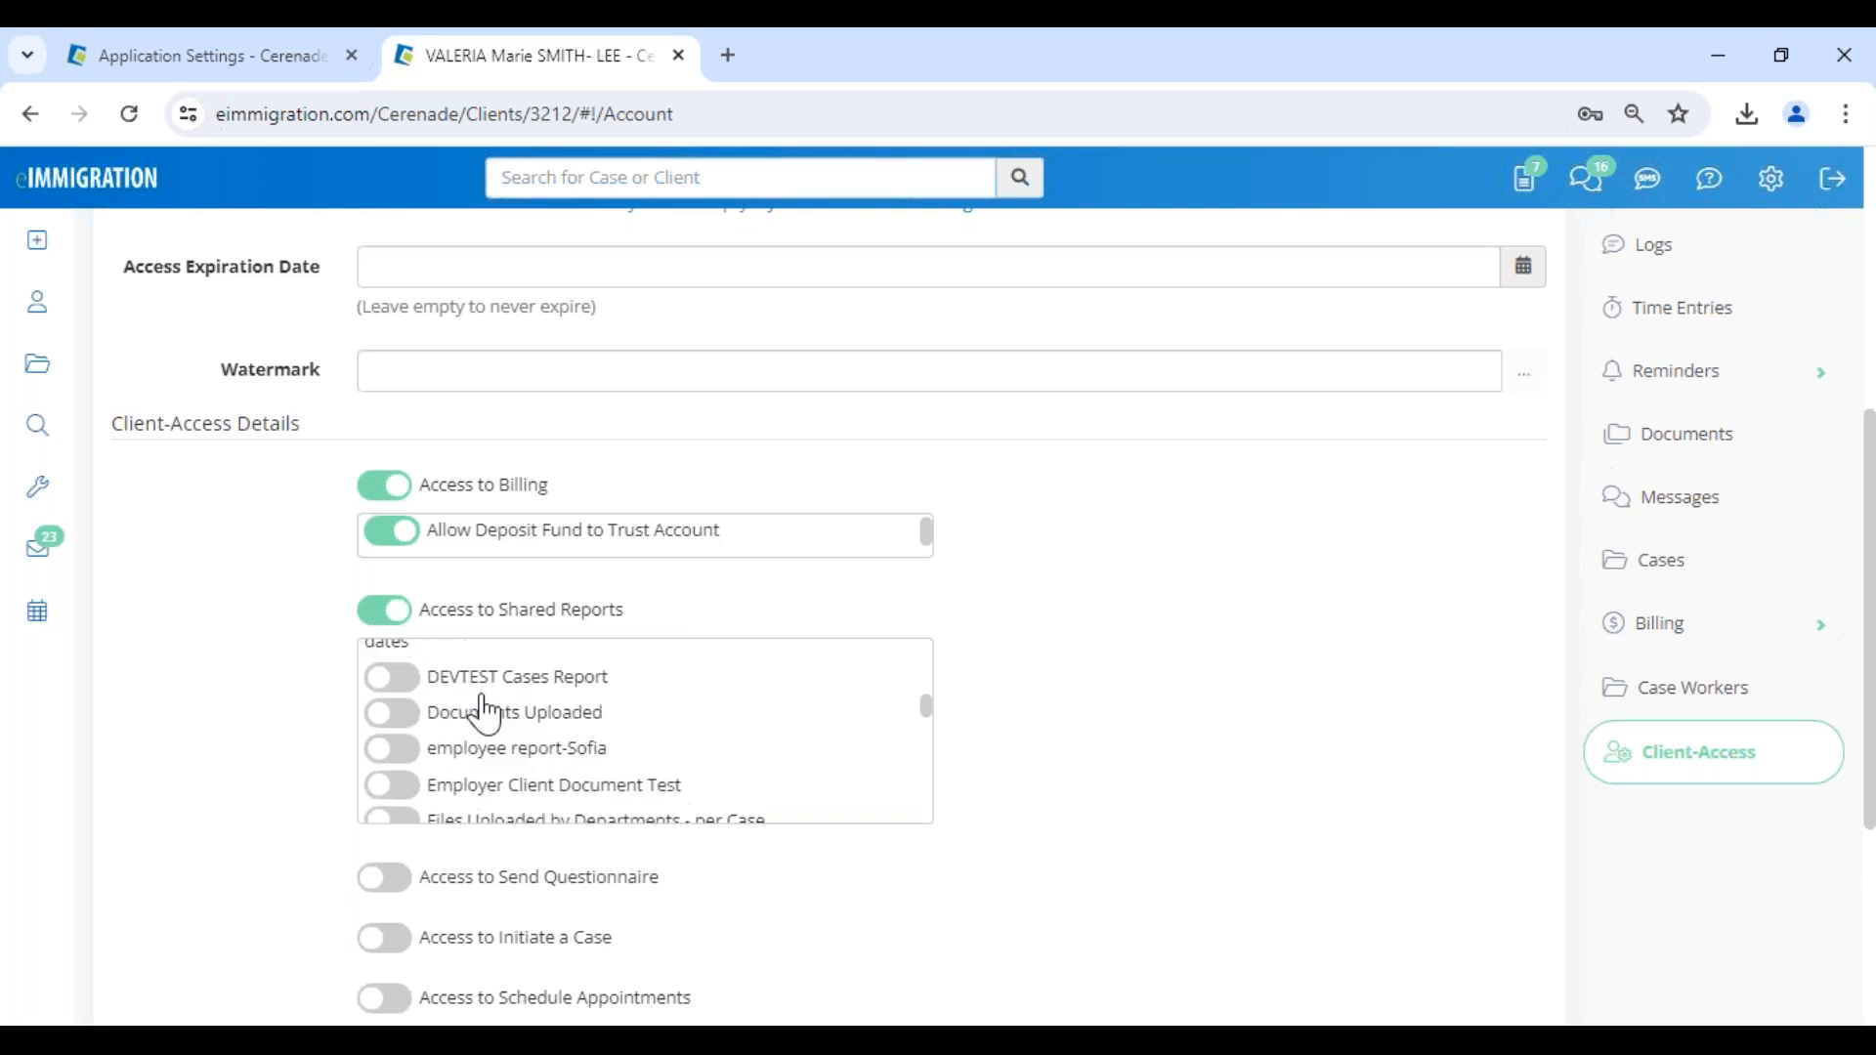
pyautogui.click(494, 717)
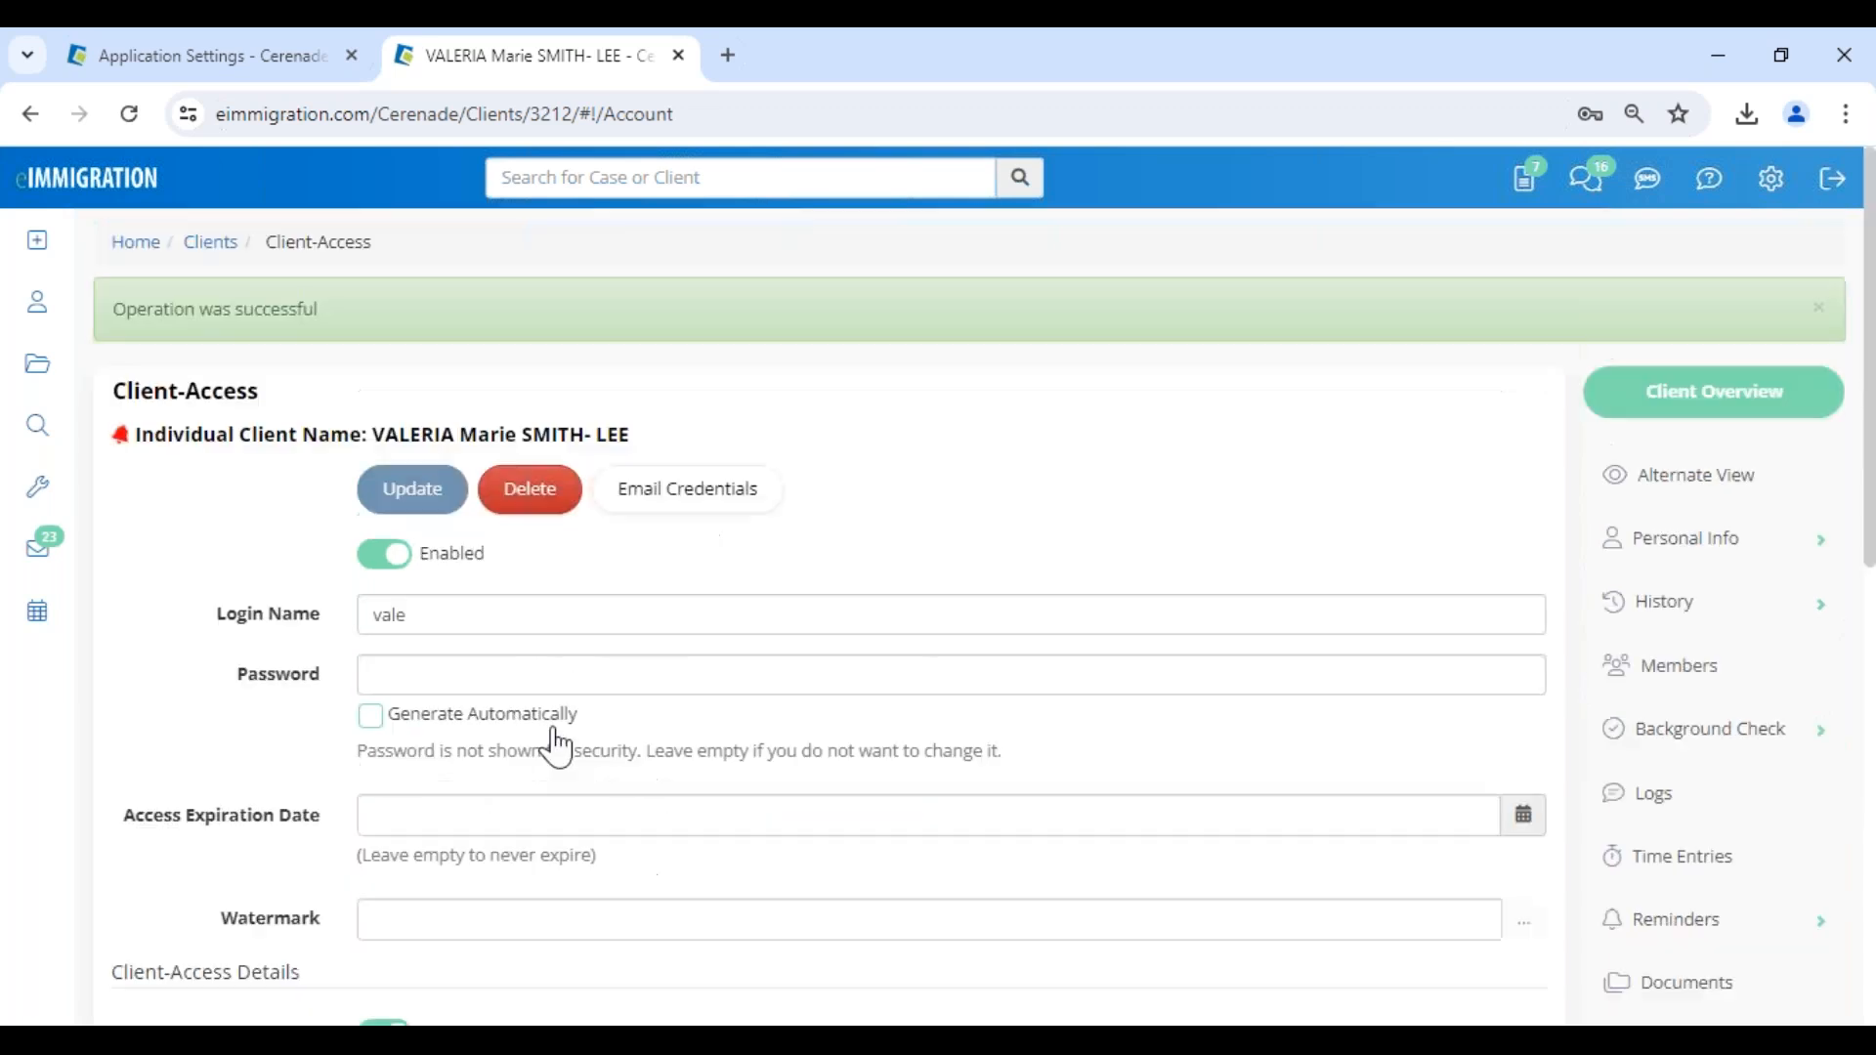
pyautogui.scroll(-8, 575, 752)
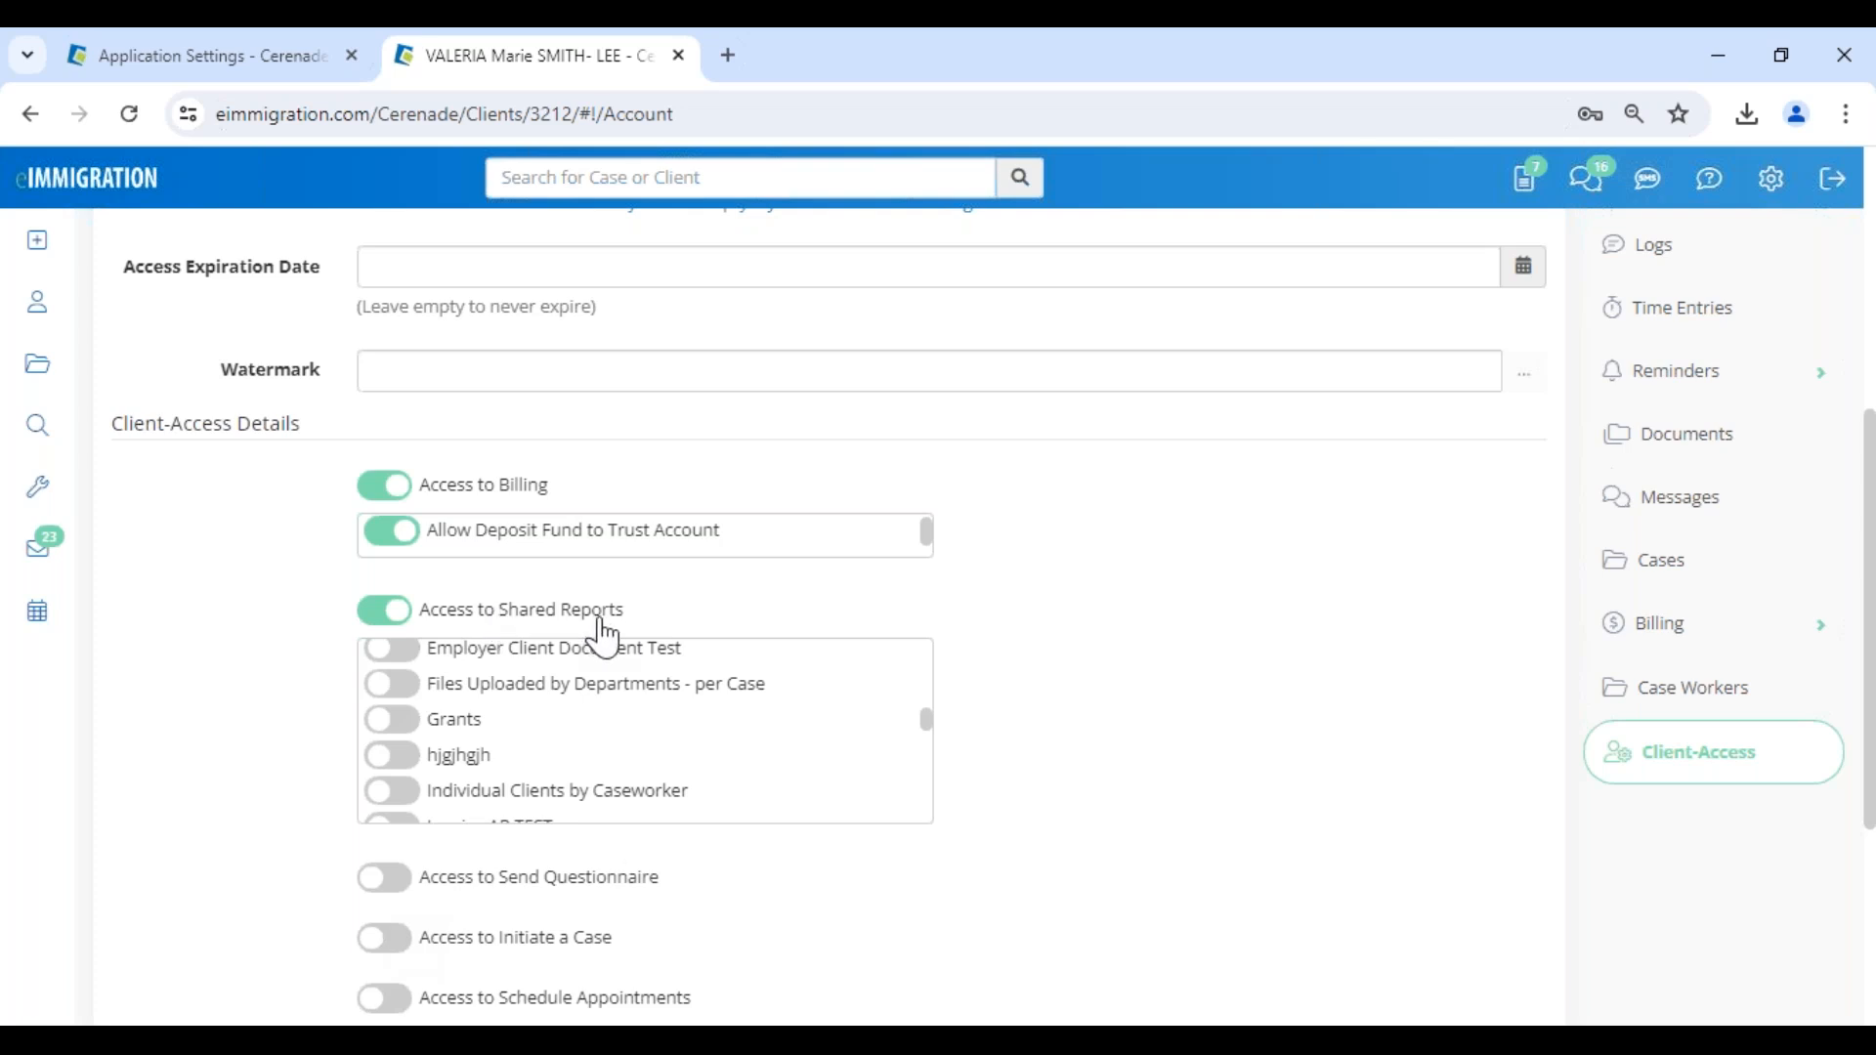
pyautogui.scroll(-8, 509, 771)
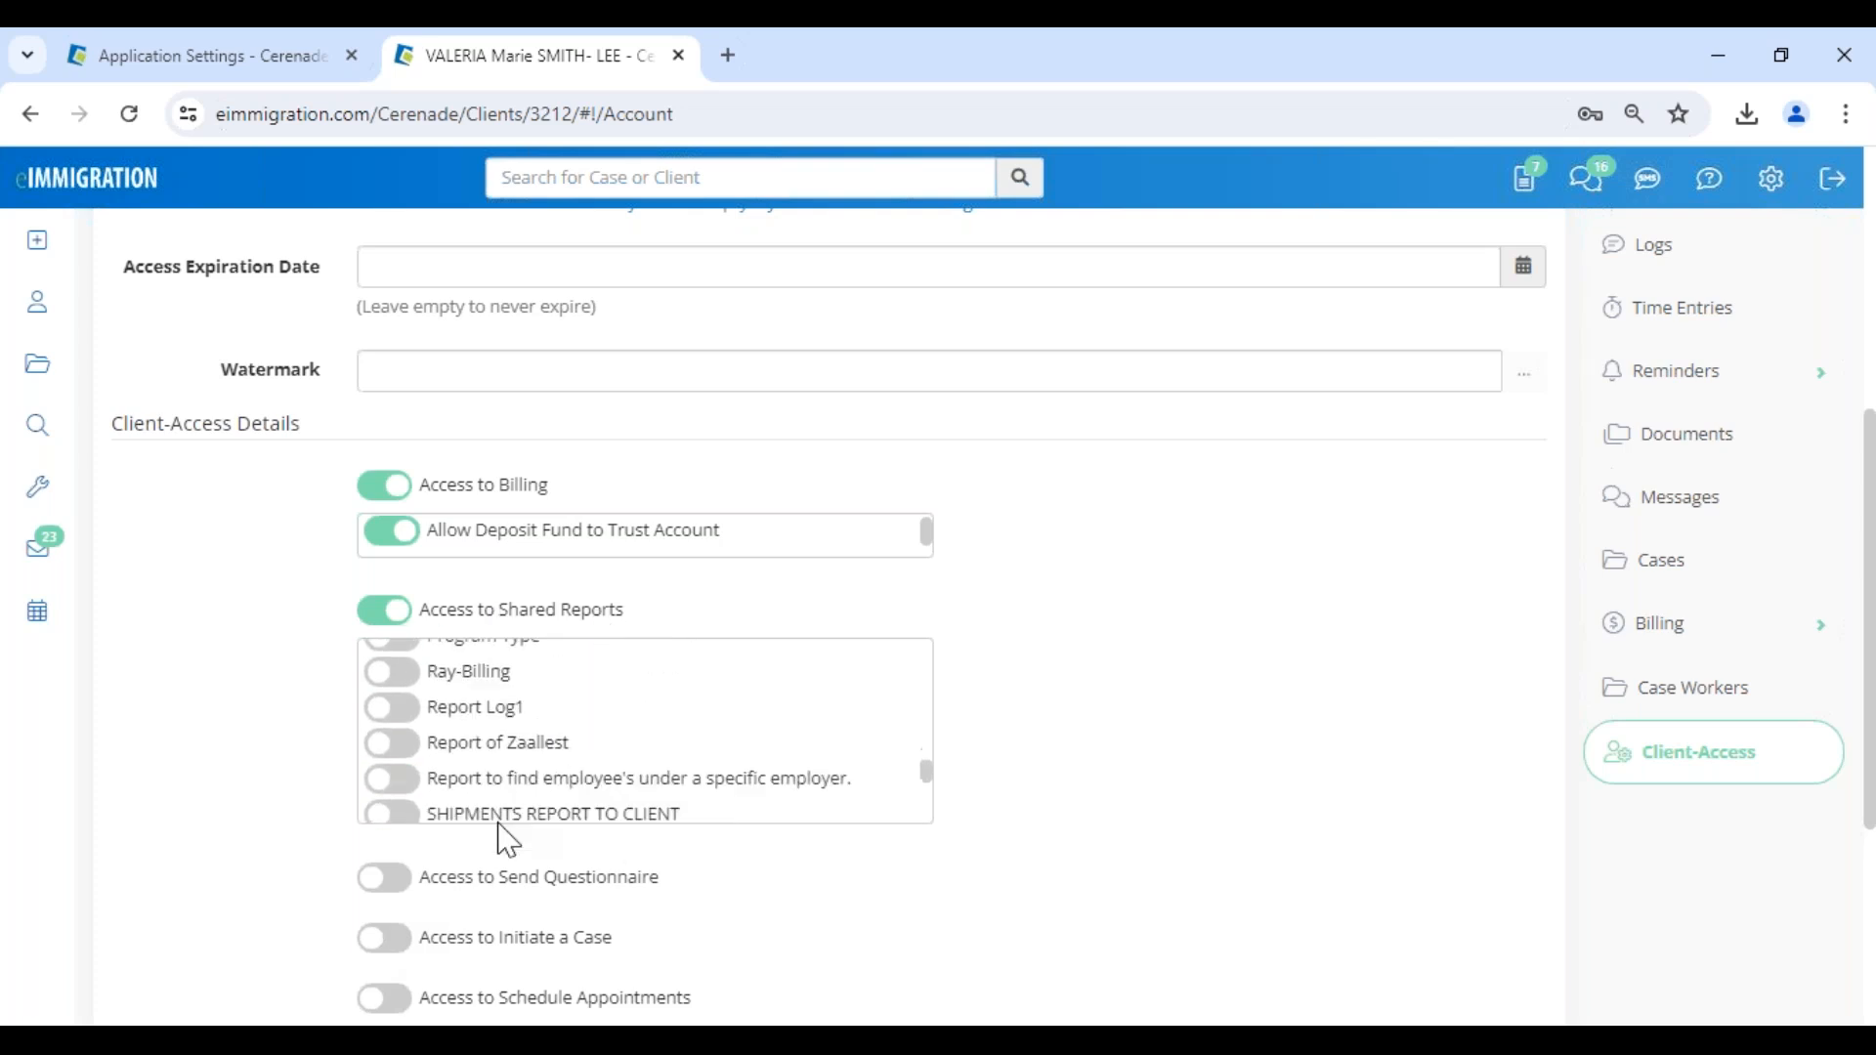
# - Turn on the client's access to send questionnaires, initiate a case and schedule appointments
pyautogui.scroll(-4, 436, 892)
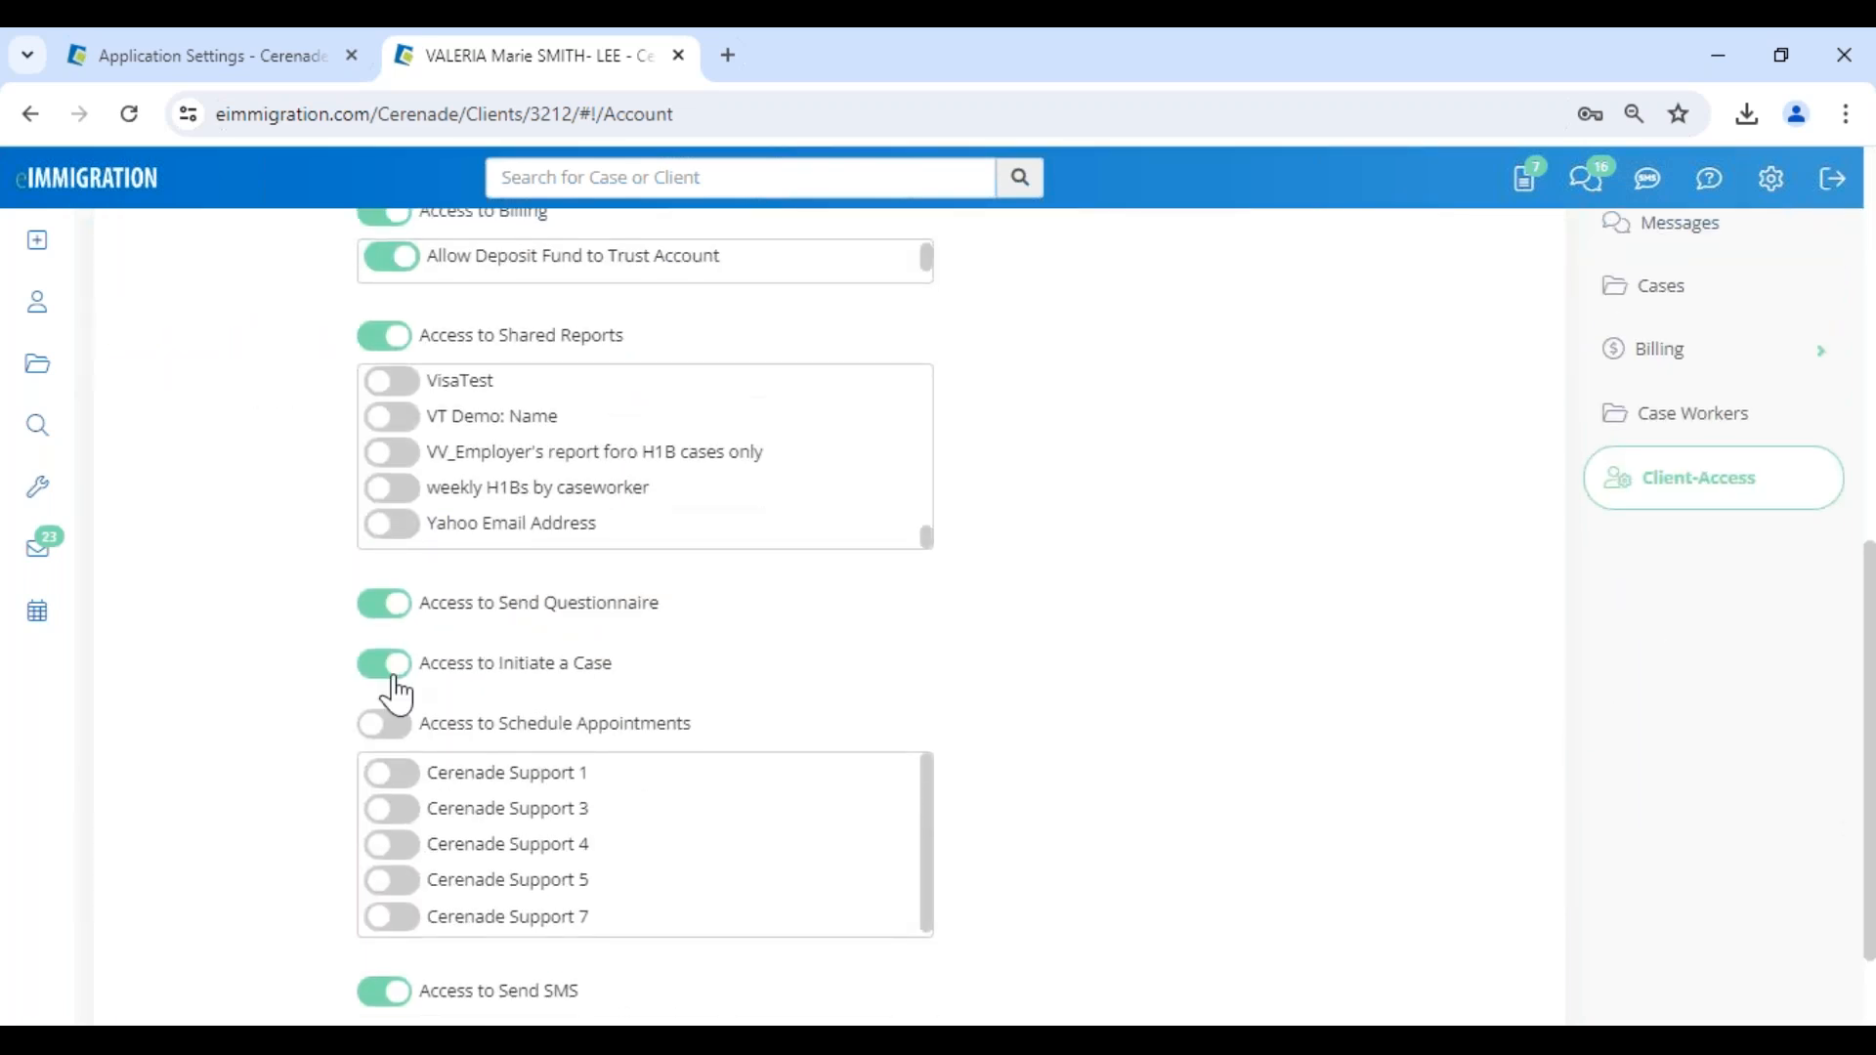
pyautogui.click(392, 724)
pyautogui.scroll(-2, 400, 728)
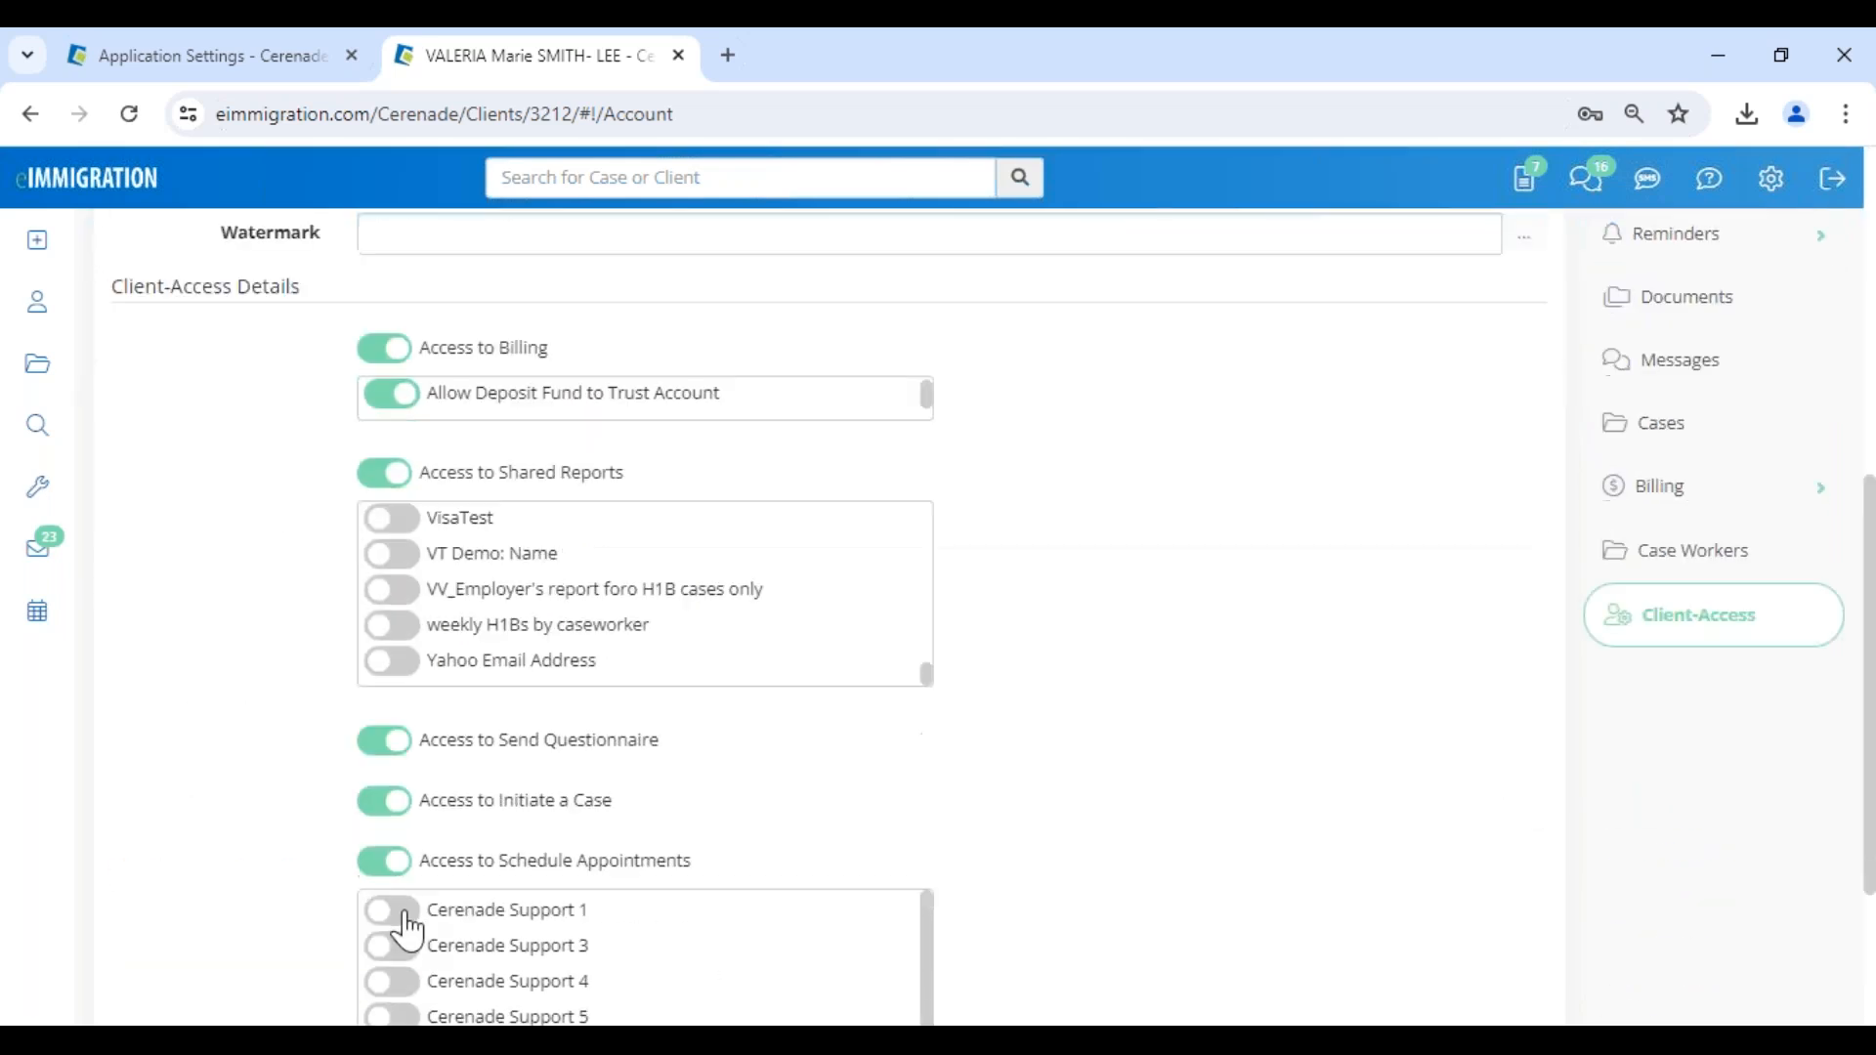
# - Allow the client to schedule appointments with Cerenade Support 1, Cerenade Support 4 and Cerenade Support 7
pyautogui.click(392, 910)
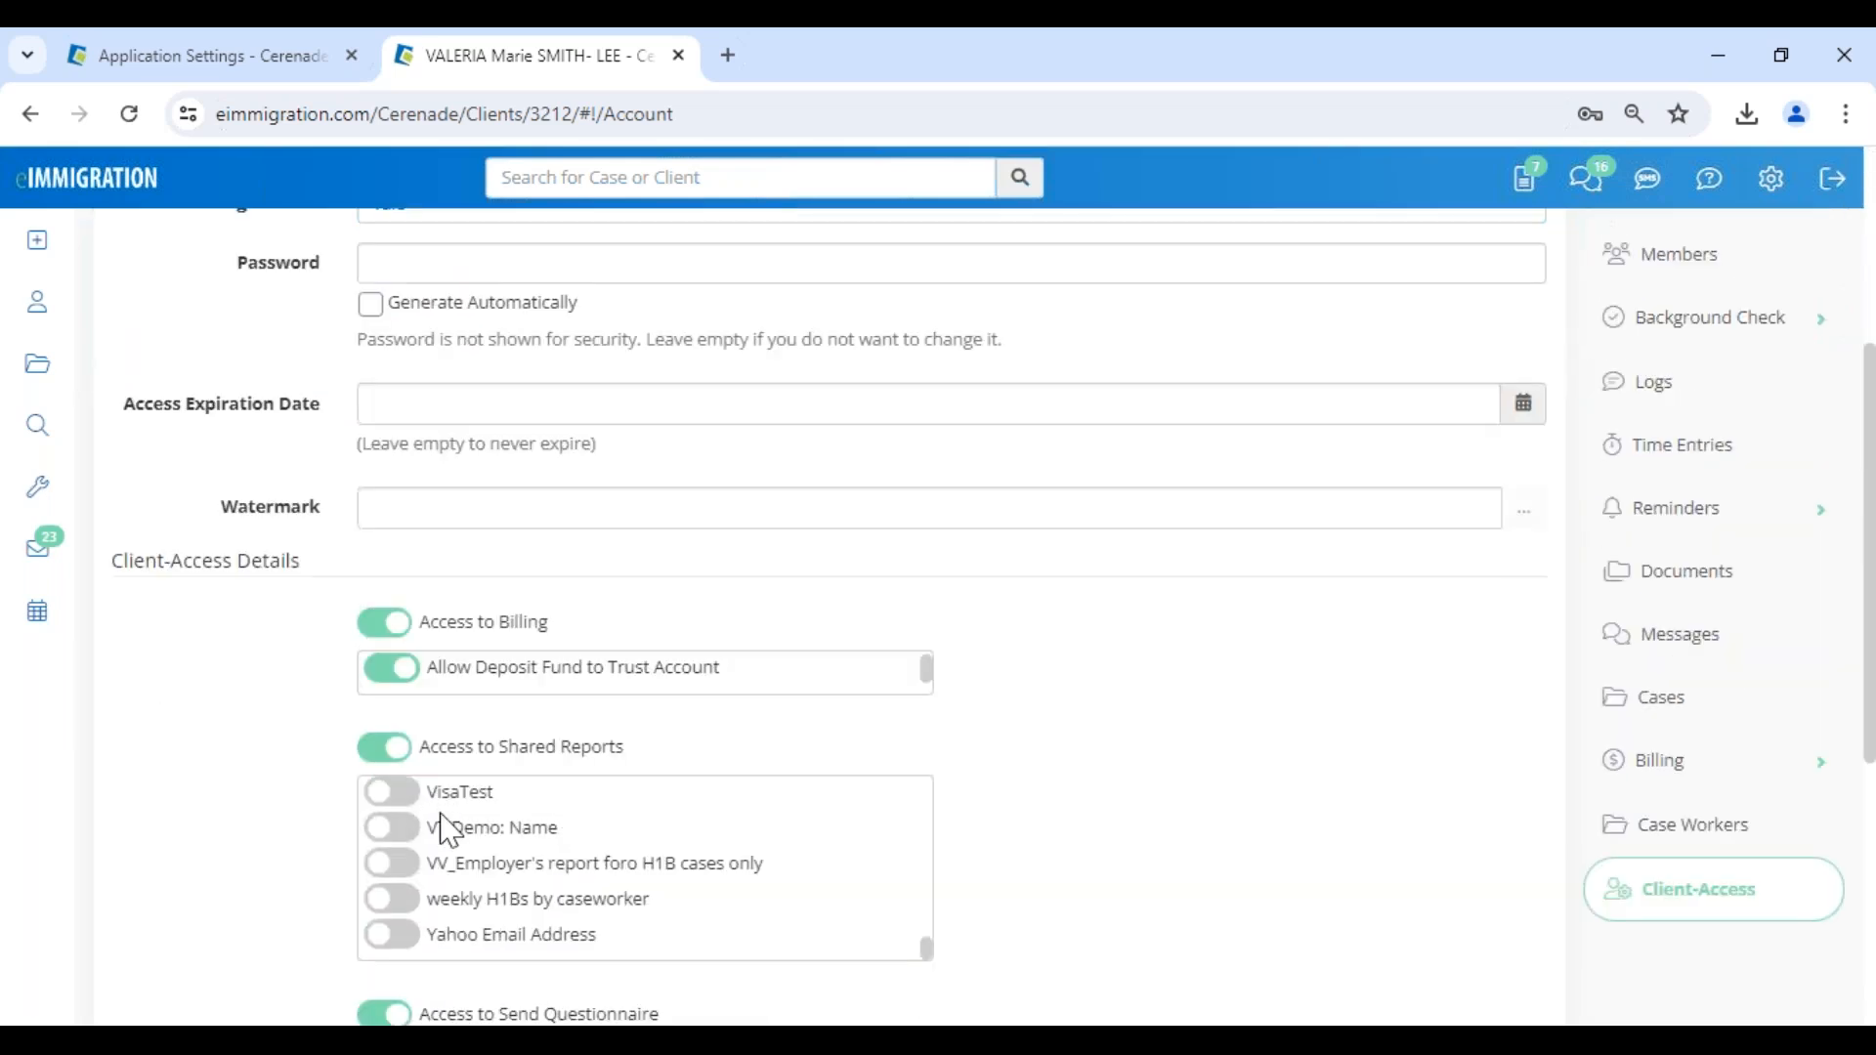
pyautogui.scroll(-5, 879, 879)
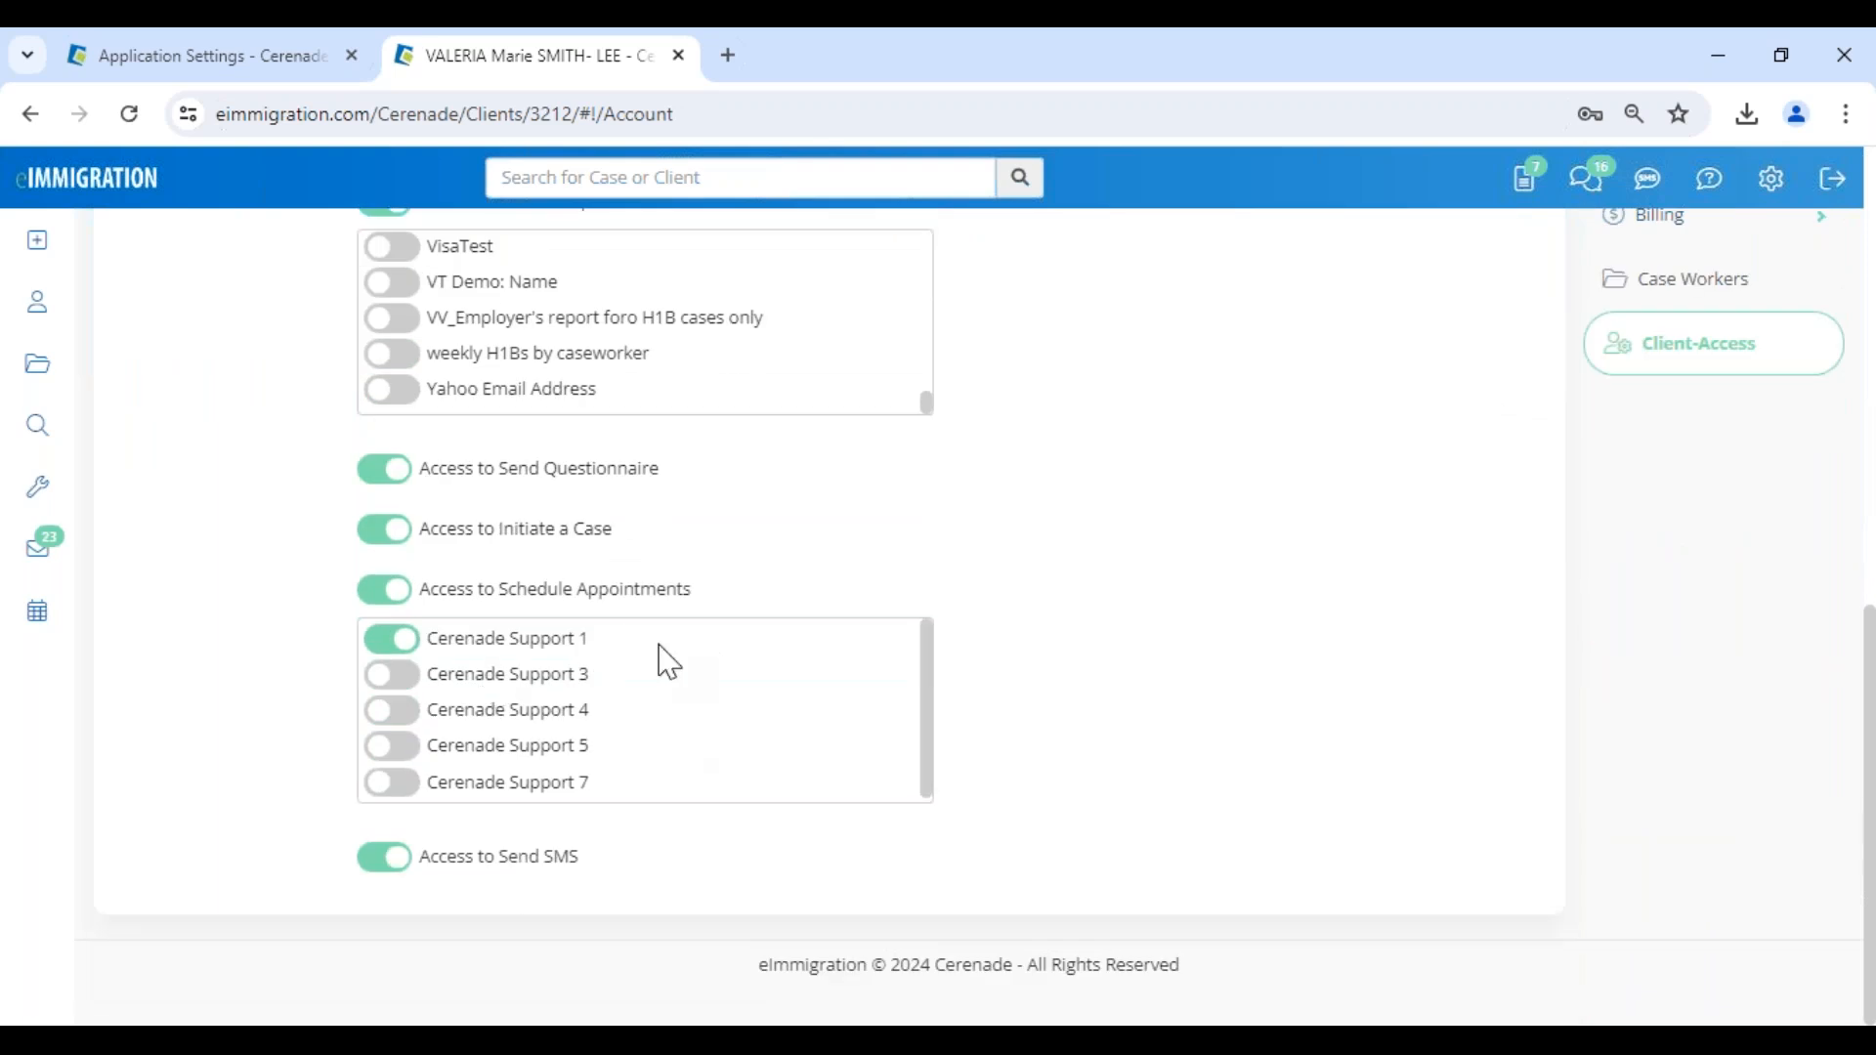
pyautogui.click(399, 716)
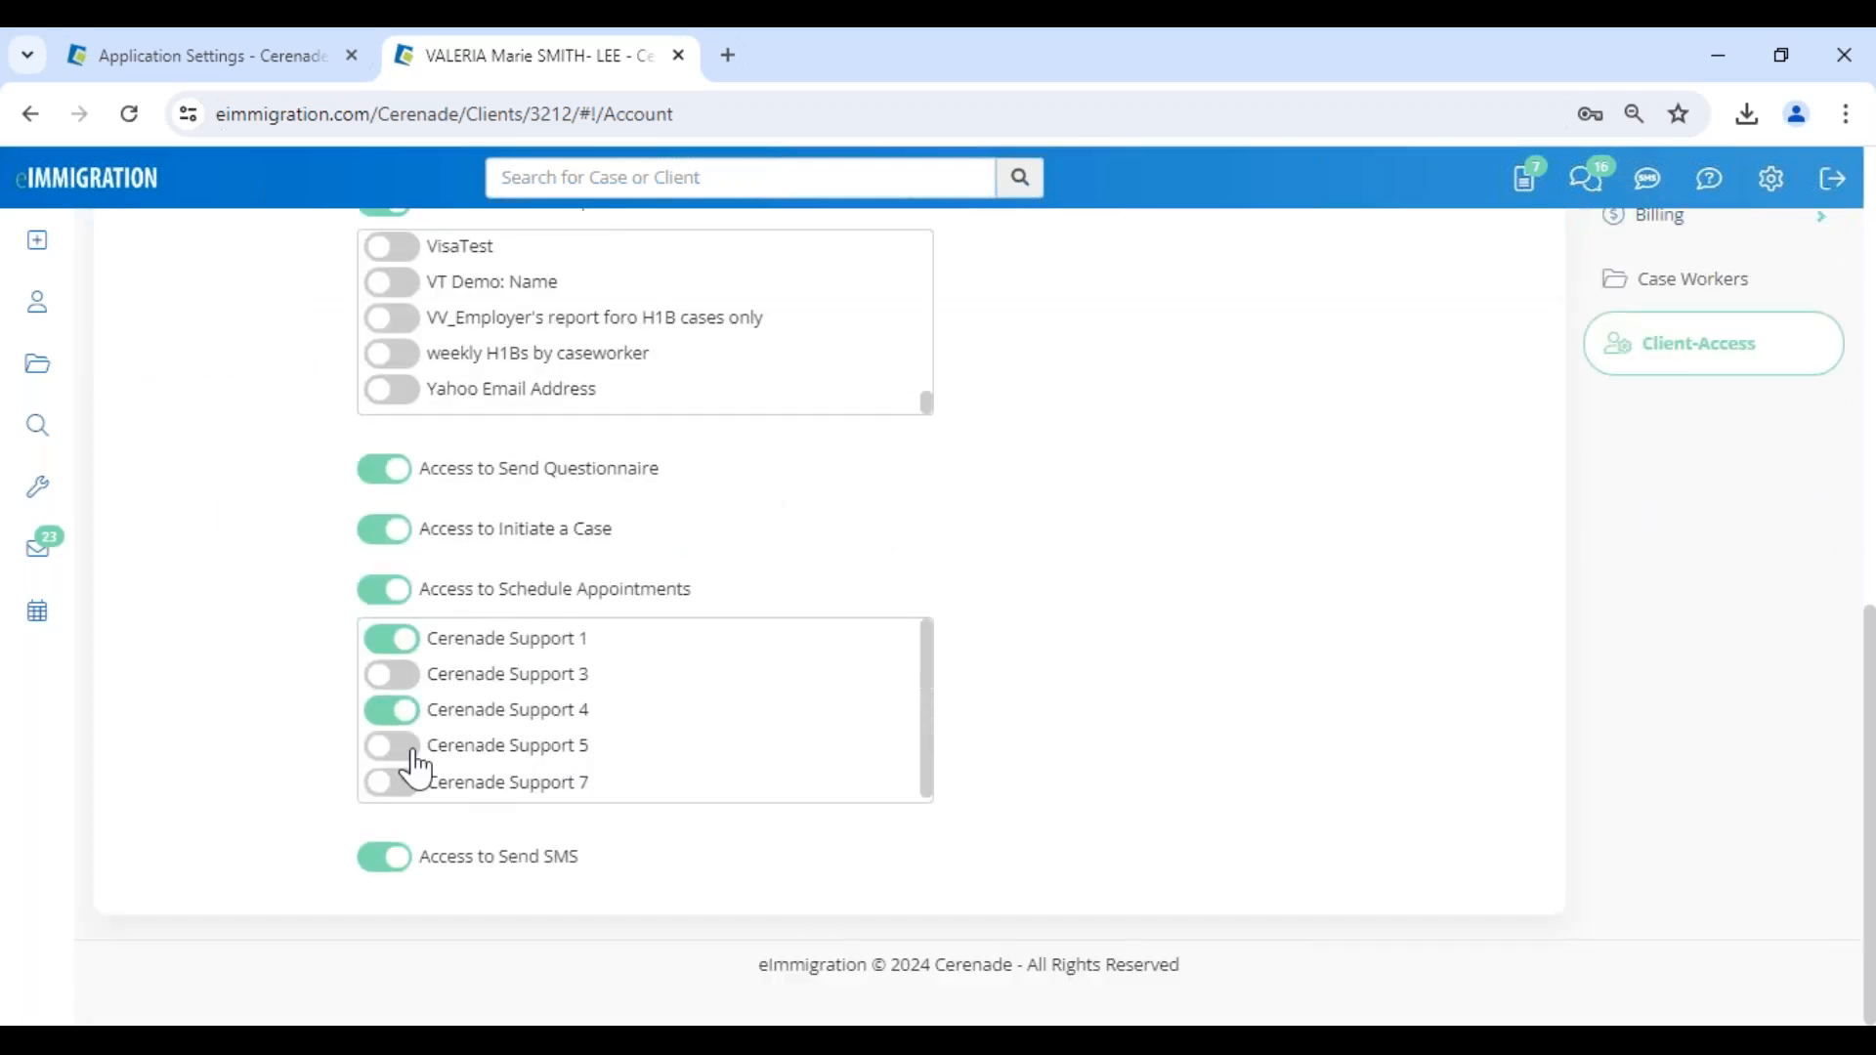
pyautogui.click(399, 787)
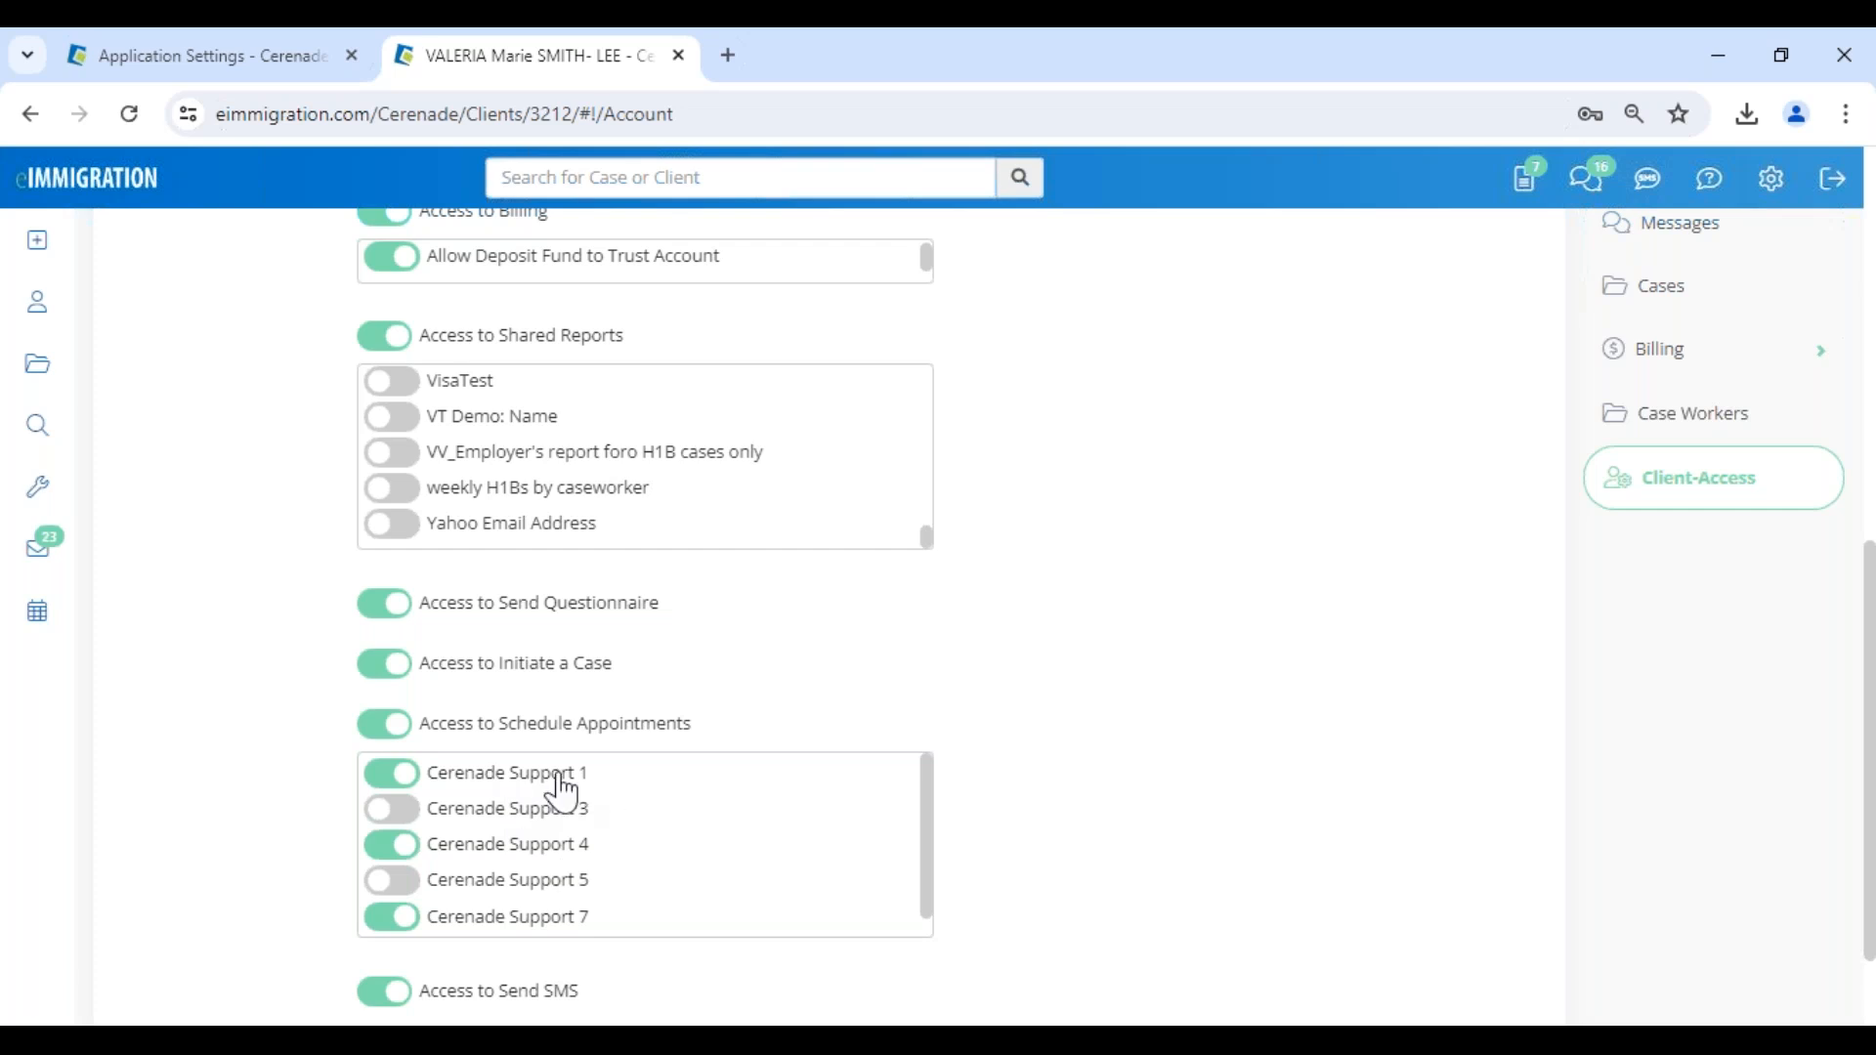
# - Open the client's logs and examine the entry recording the emailed client-access information, including its date, message and login details
pyautogui.scroll(6, 1080, 870)
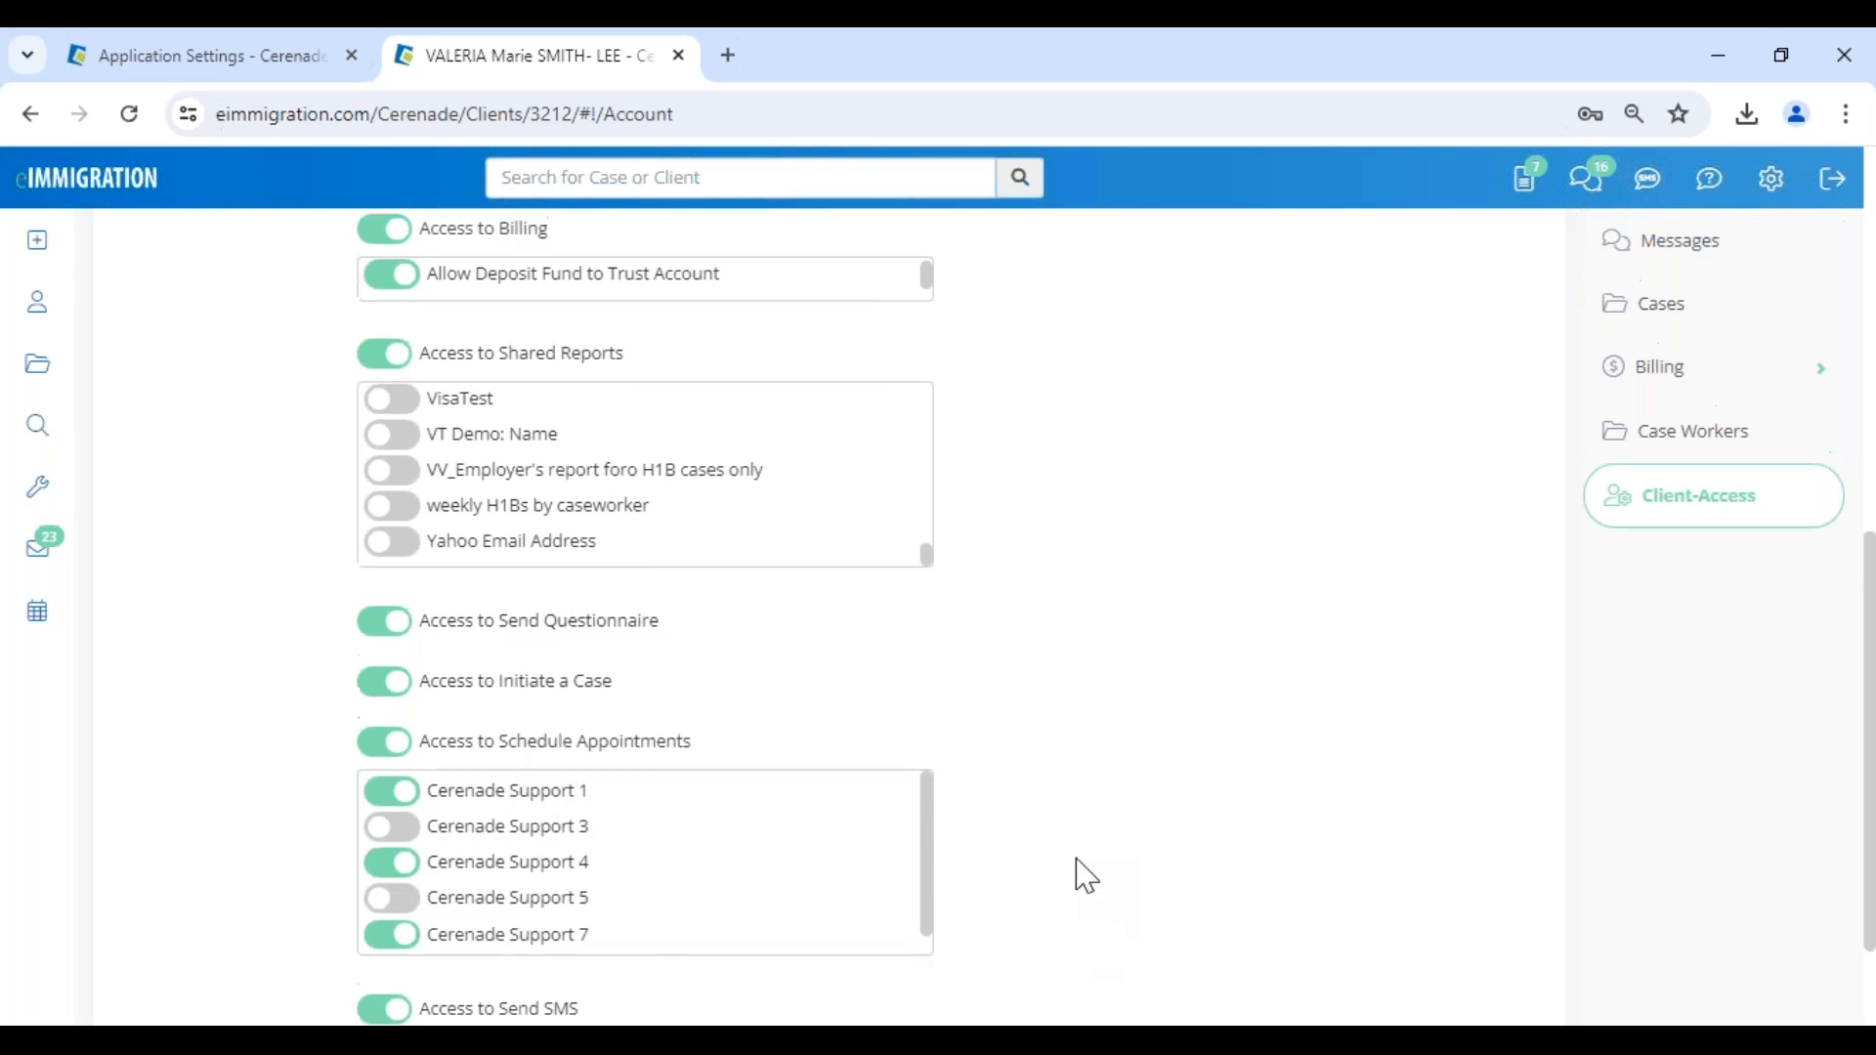
pyautogui.scroll(3, 1007, 809)
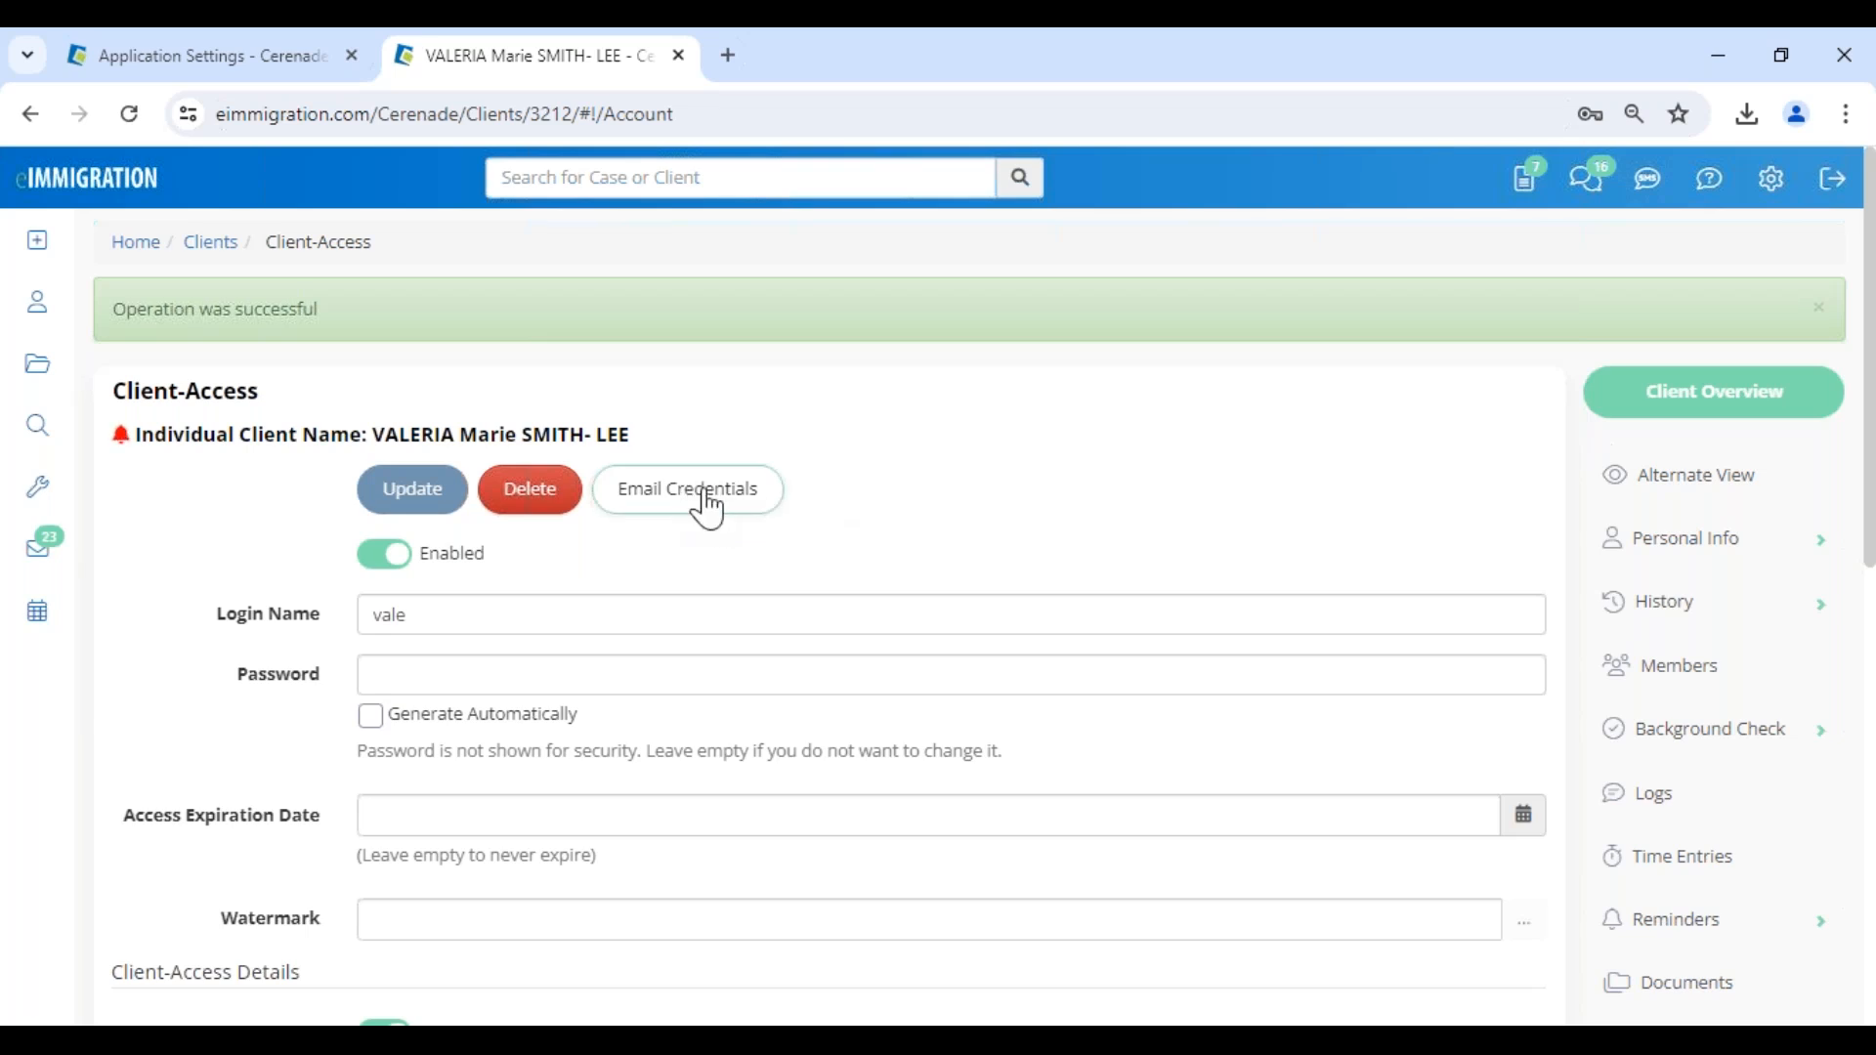
pyautogui.click(1671, 824)
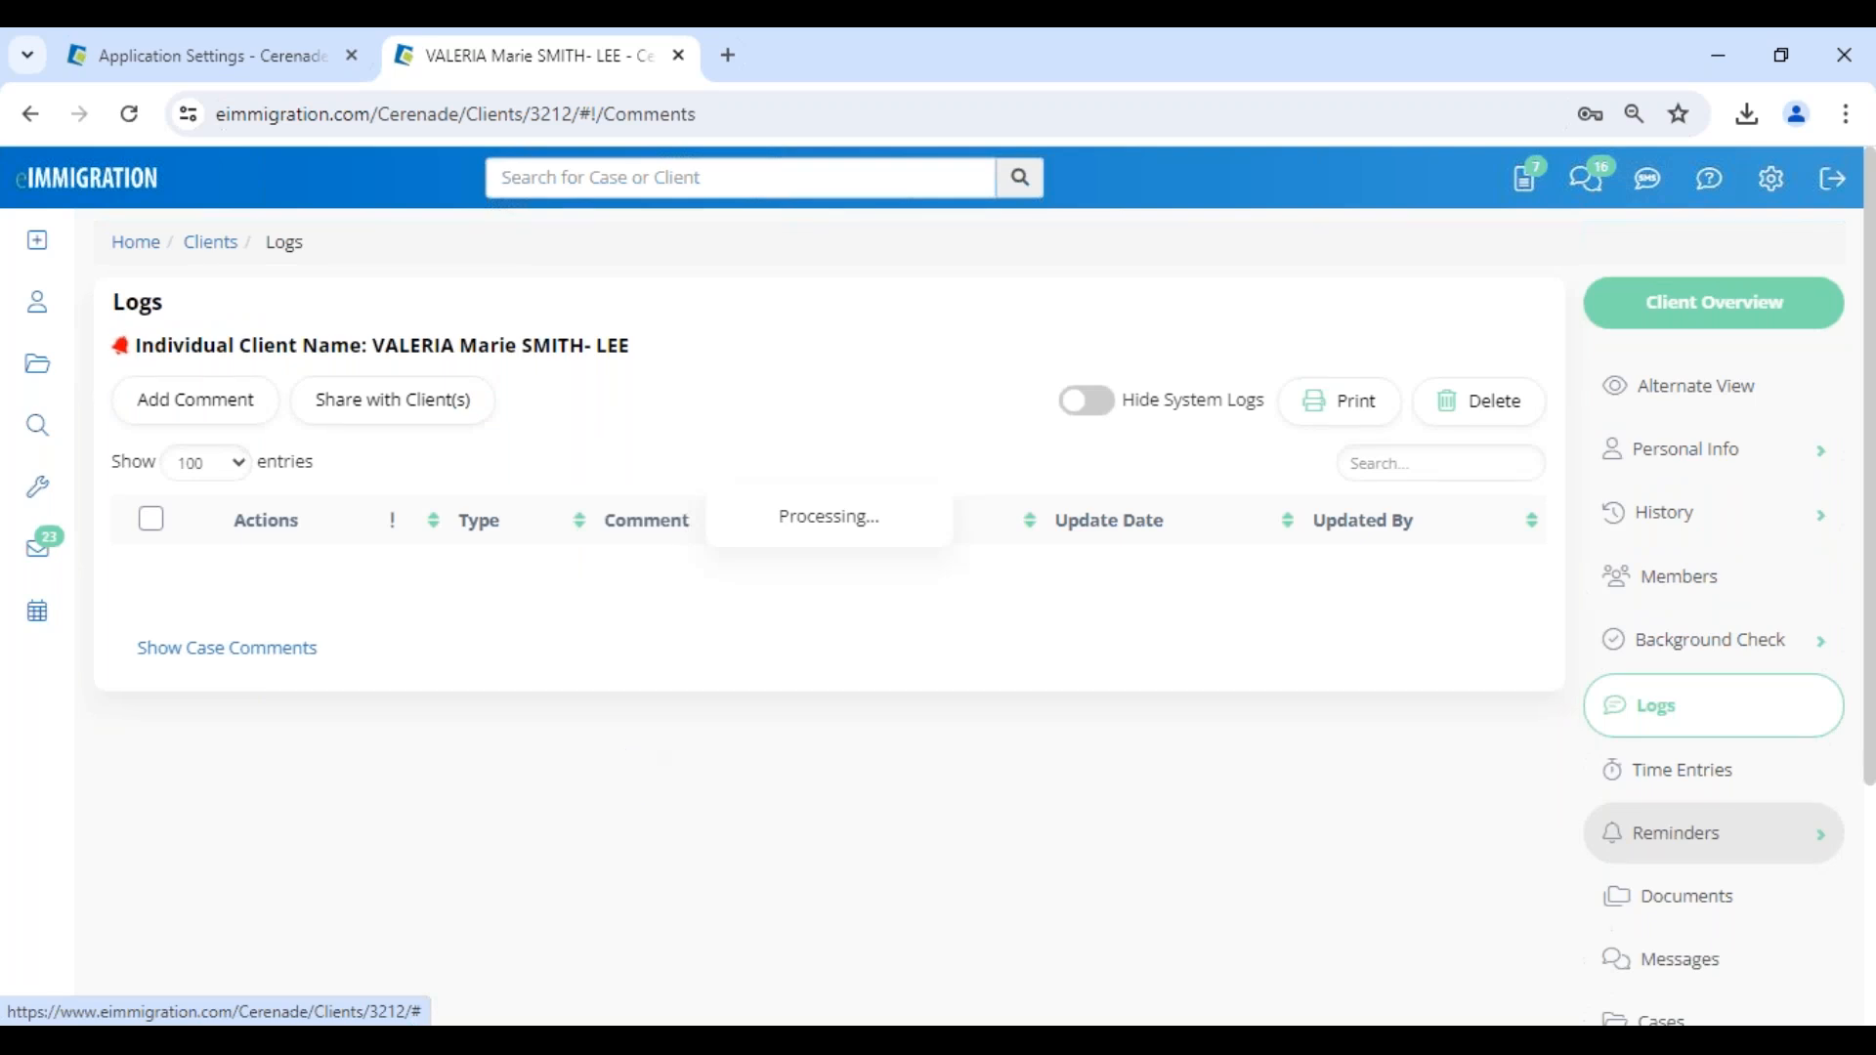
pyautogui.scroll(-3, 830, 615)
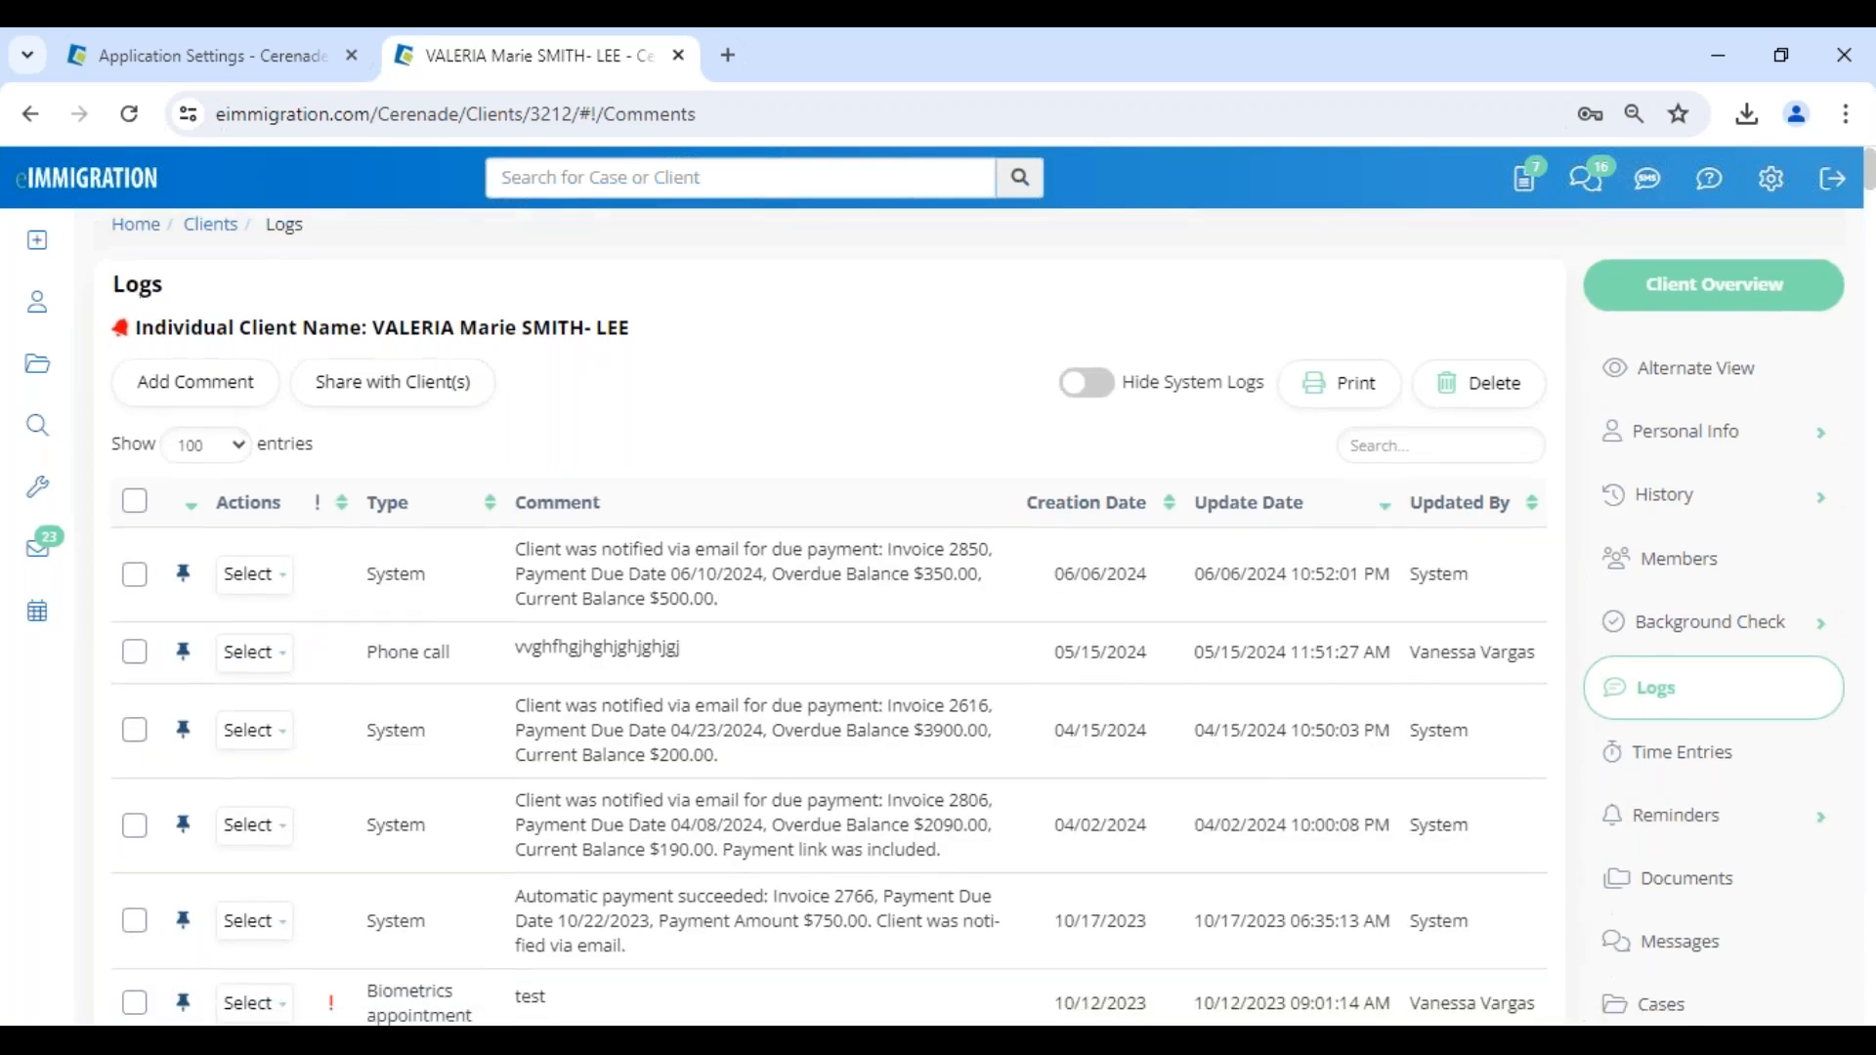
pyautogui.scroll(-8, 831, 615)
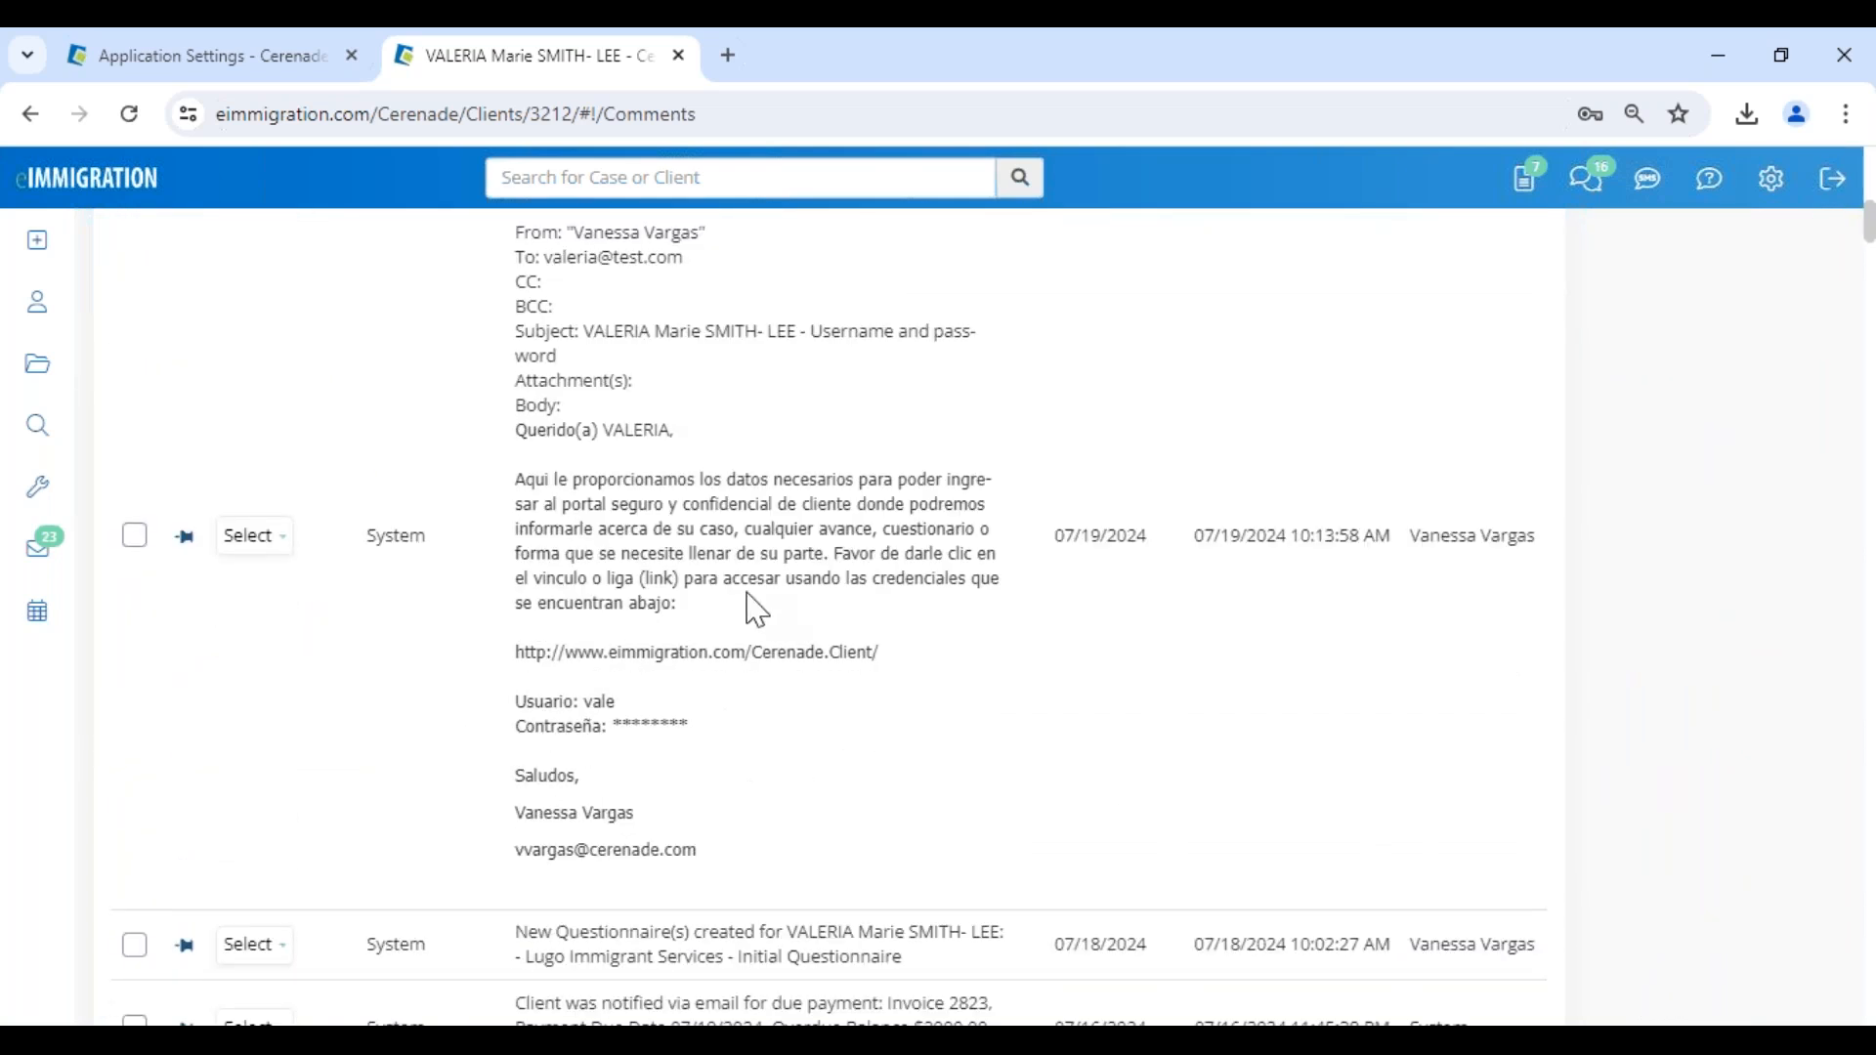
pyautogui.moveTo(1190, 536); pyautogui.dragTo(1537, 543)
pyautogui.moveTo(542, 468); pyautogui.dragTo(879, 616)
pyautogui.moveTo(528, 702); pyautogui.dragTo(679, 729)
pyautogui.click(718, 799)
# - View the edit and email actions available for the logged credentials email
pyautogui.scroll(3, 669, 601)
pyautogui.click(256, 810)
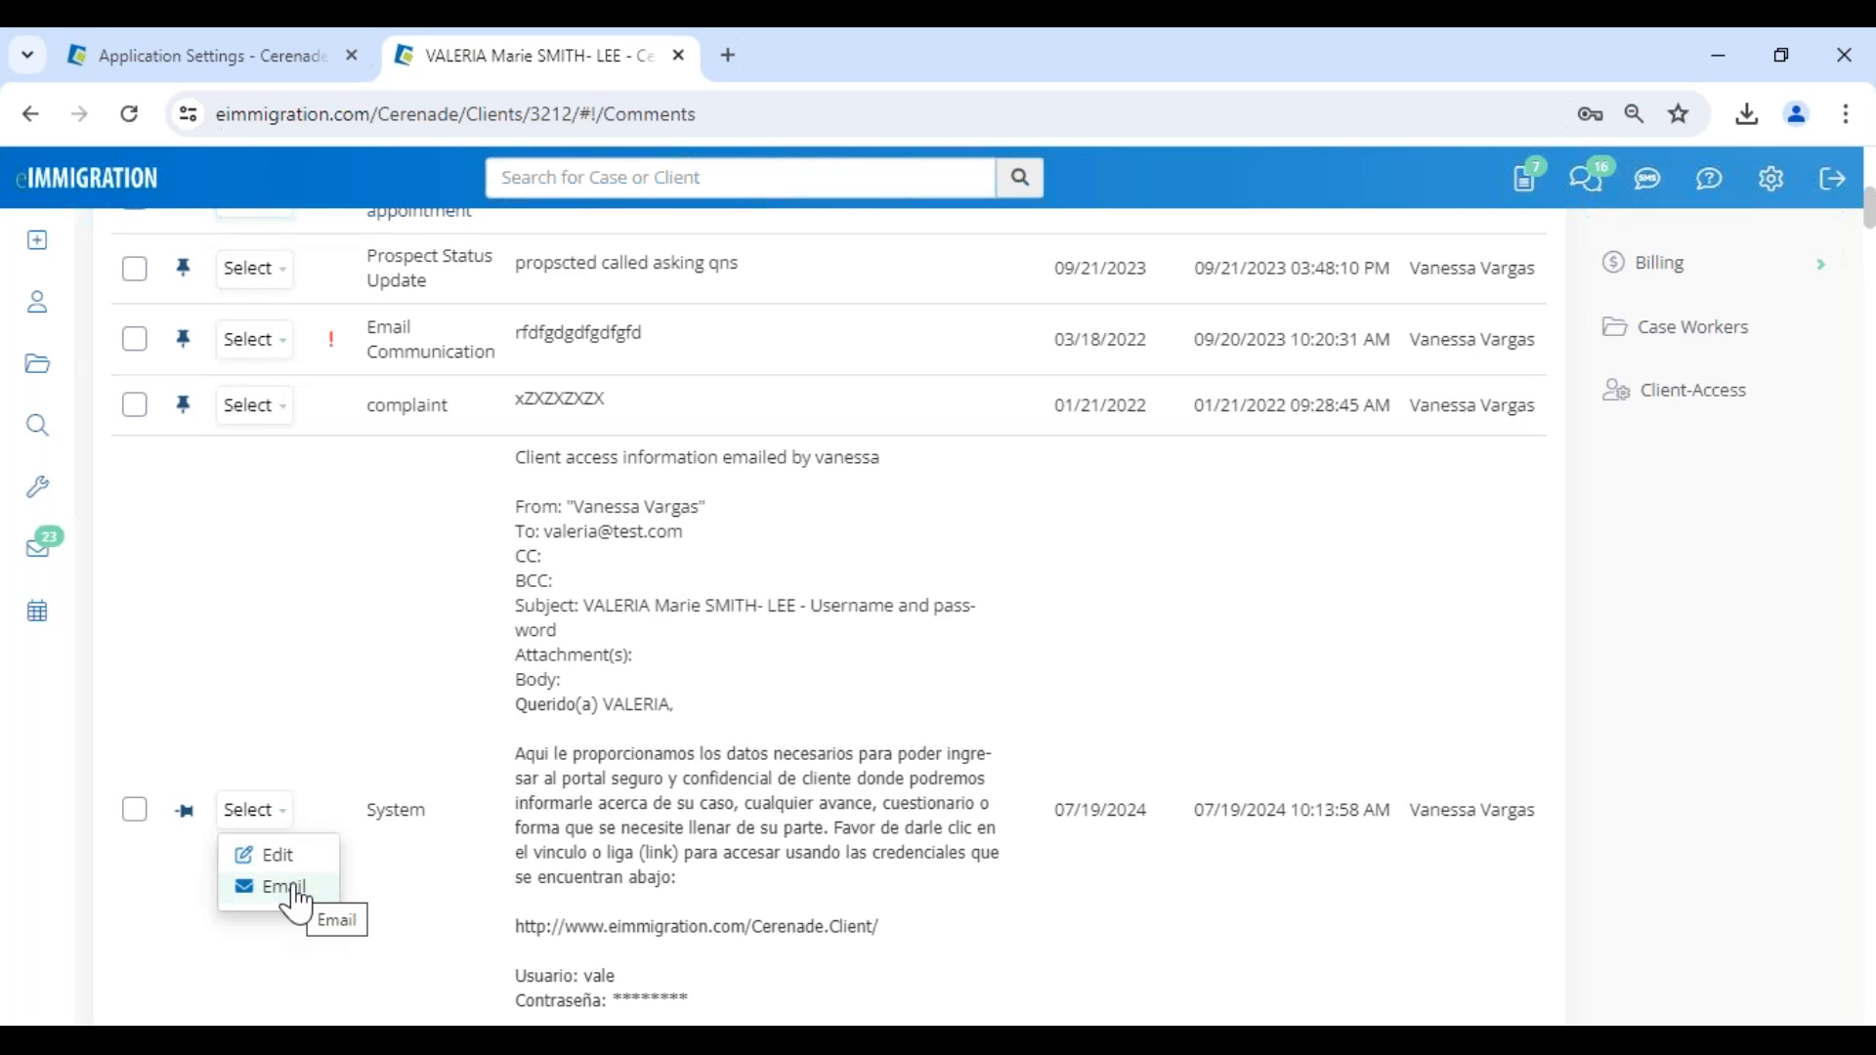
pyautogui.click(273, 888)
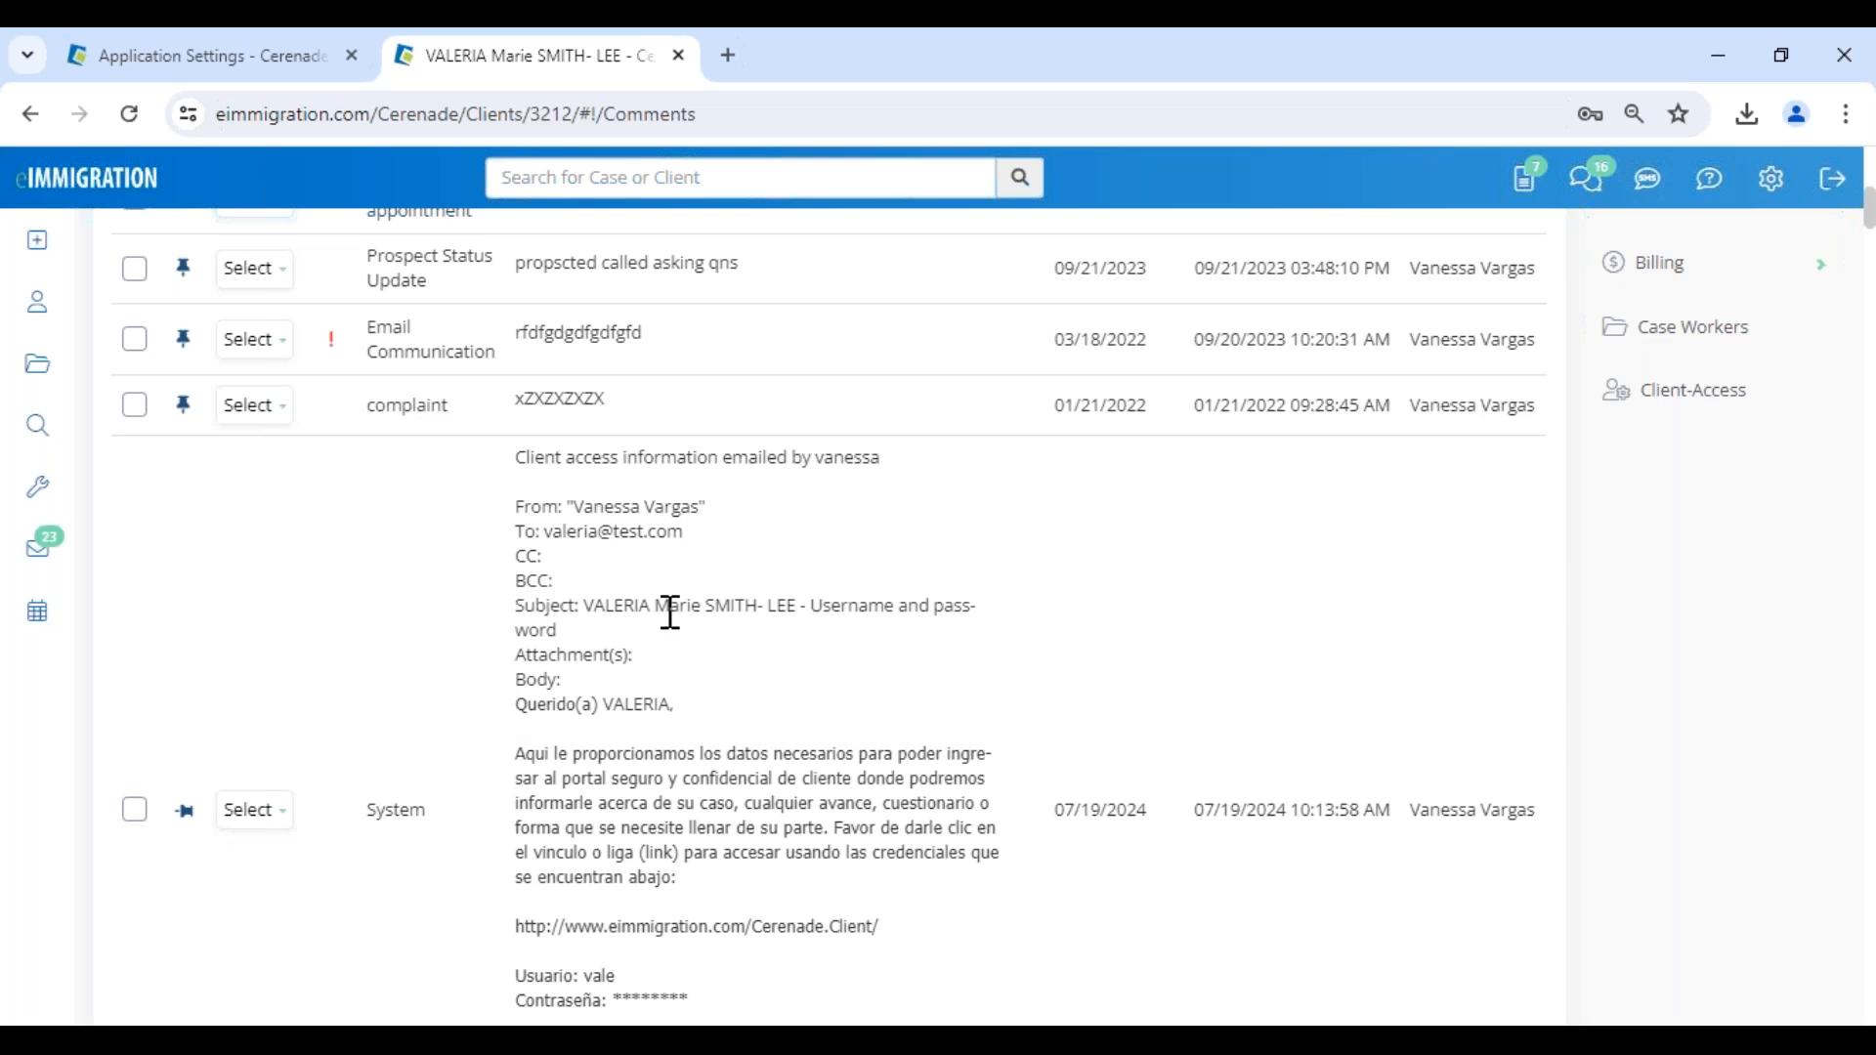
pyautogui.scroll(10, 670, 613)
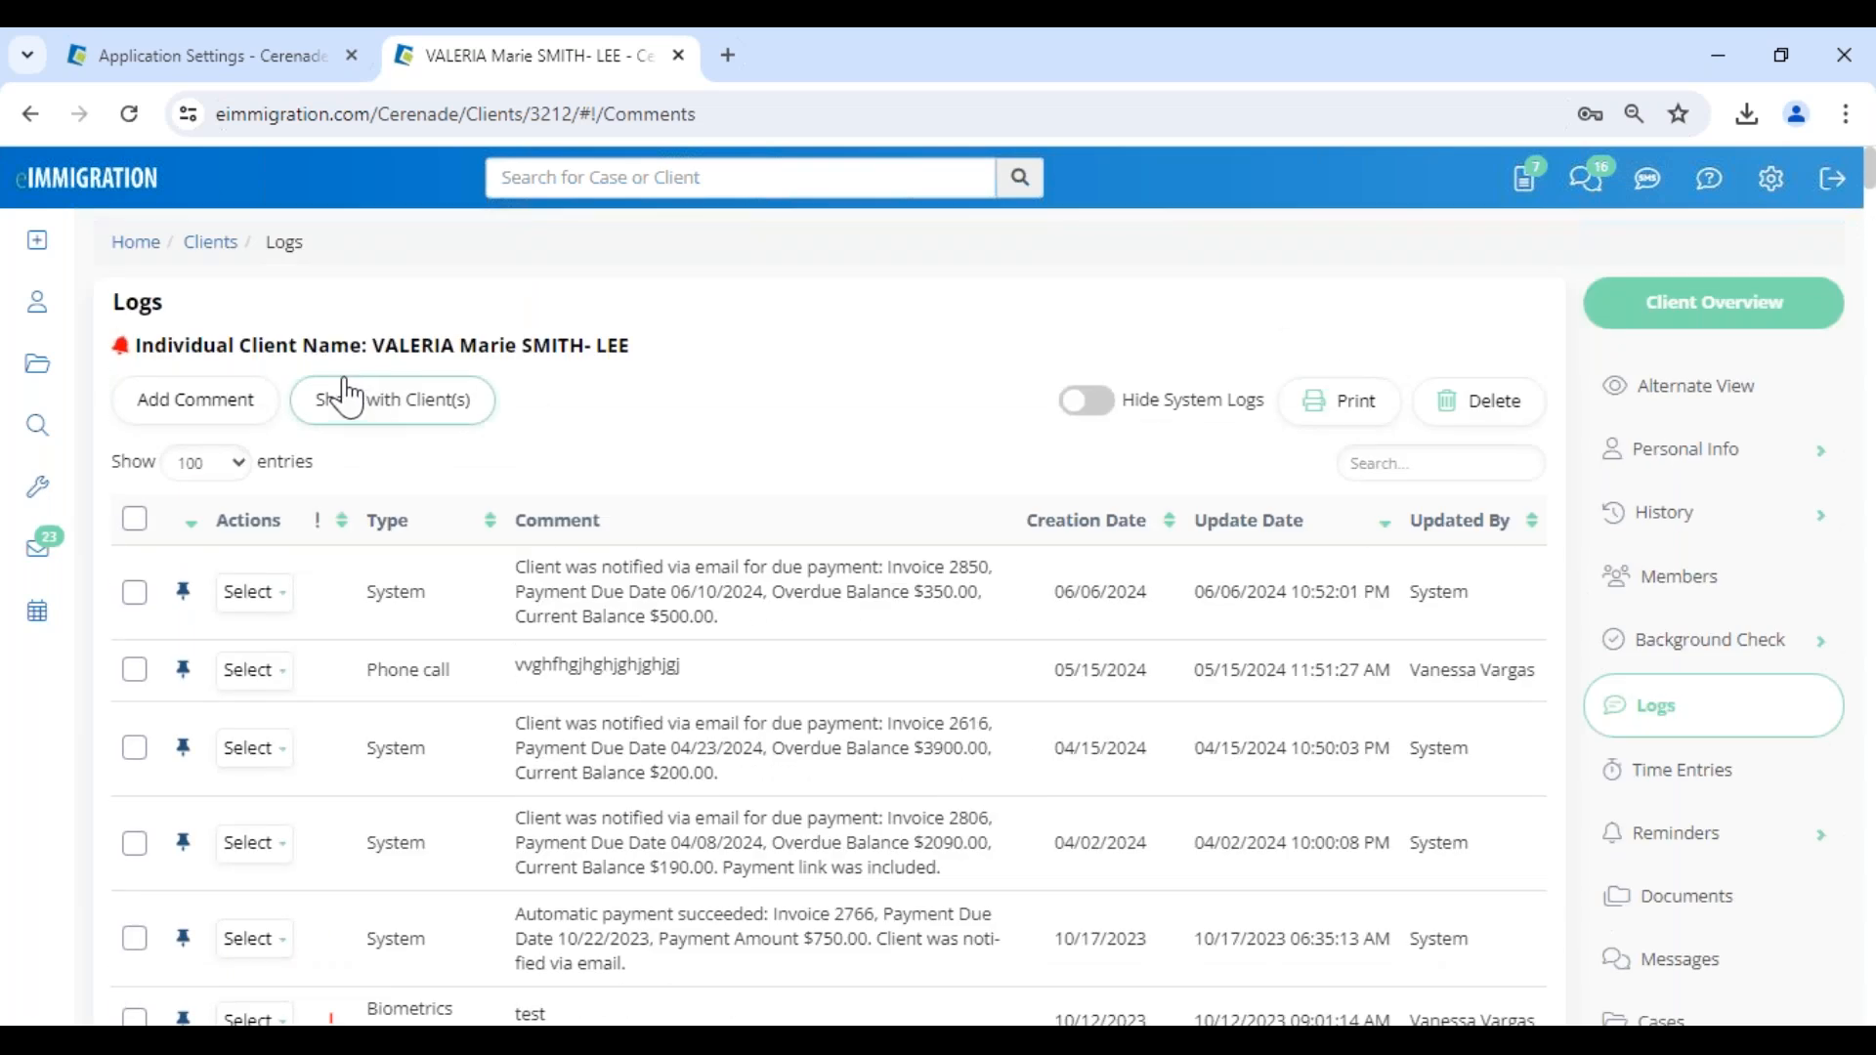
# - Start a new questionnaire for the current client and choose to send it via the client portal
pyautogui.moveTo(46, 259)
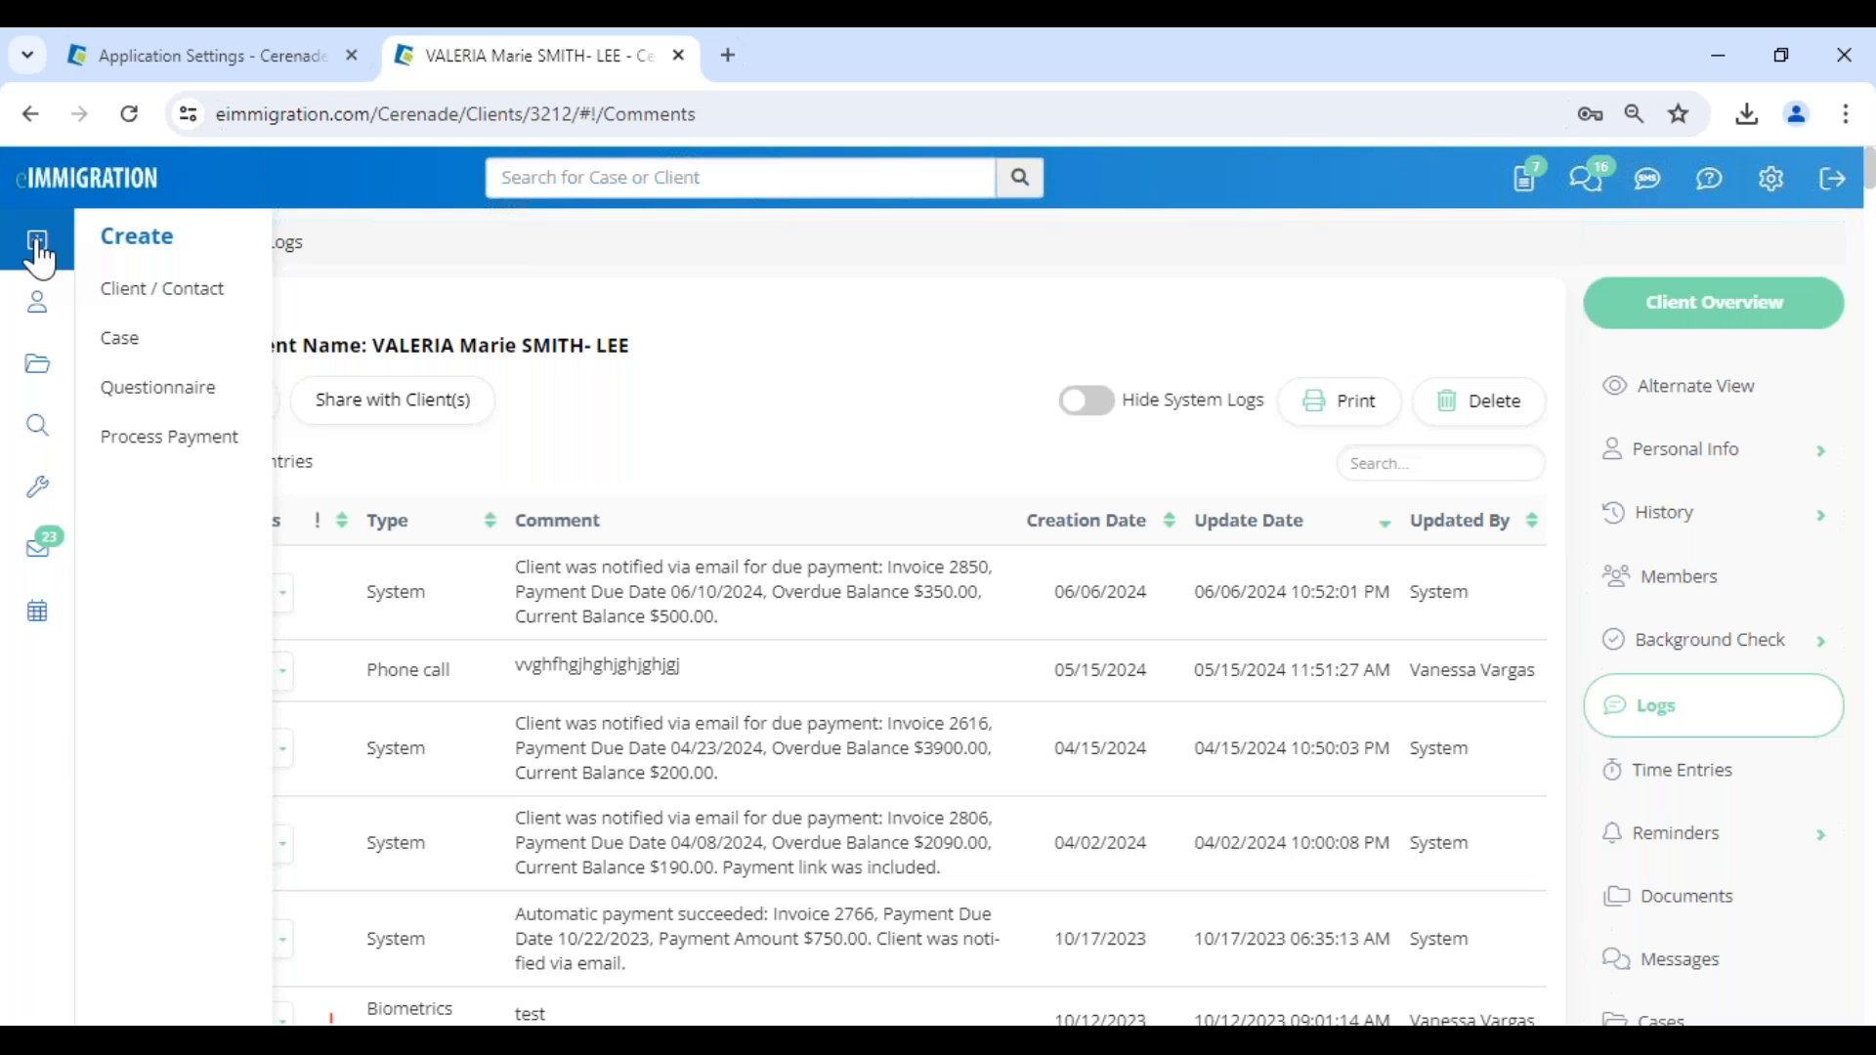
pyautogui.click(144, 413)
pyautogui.click(439, 350)
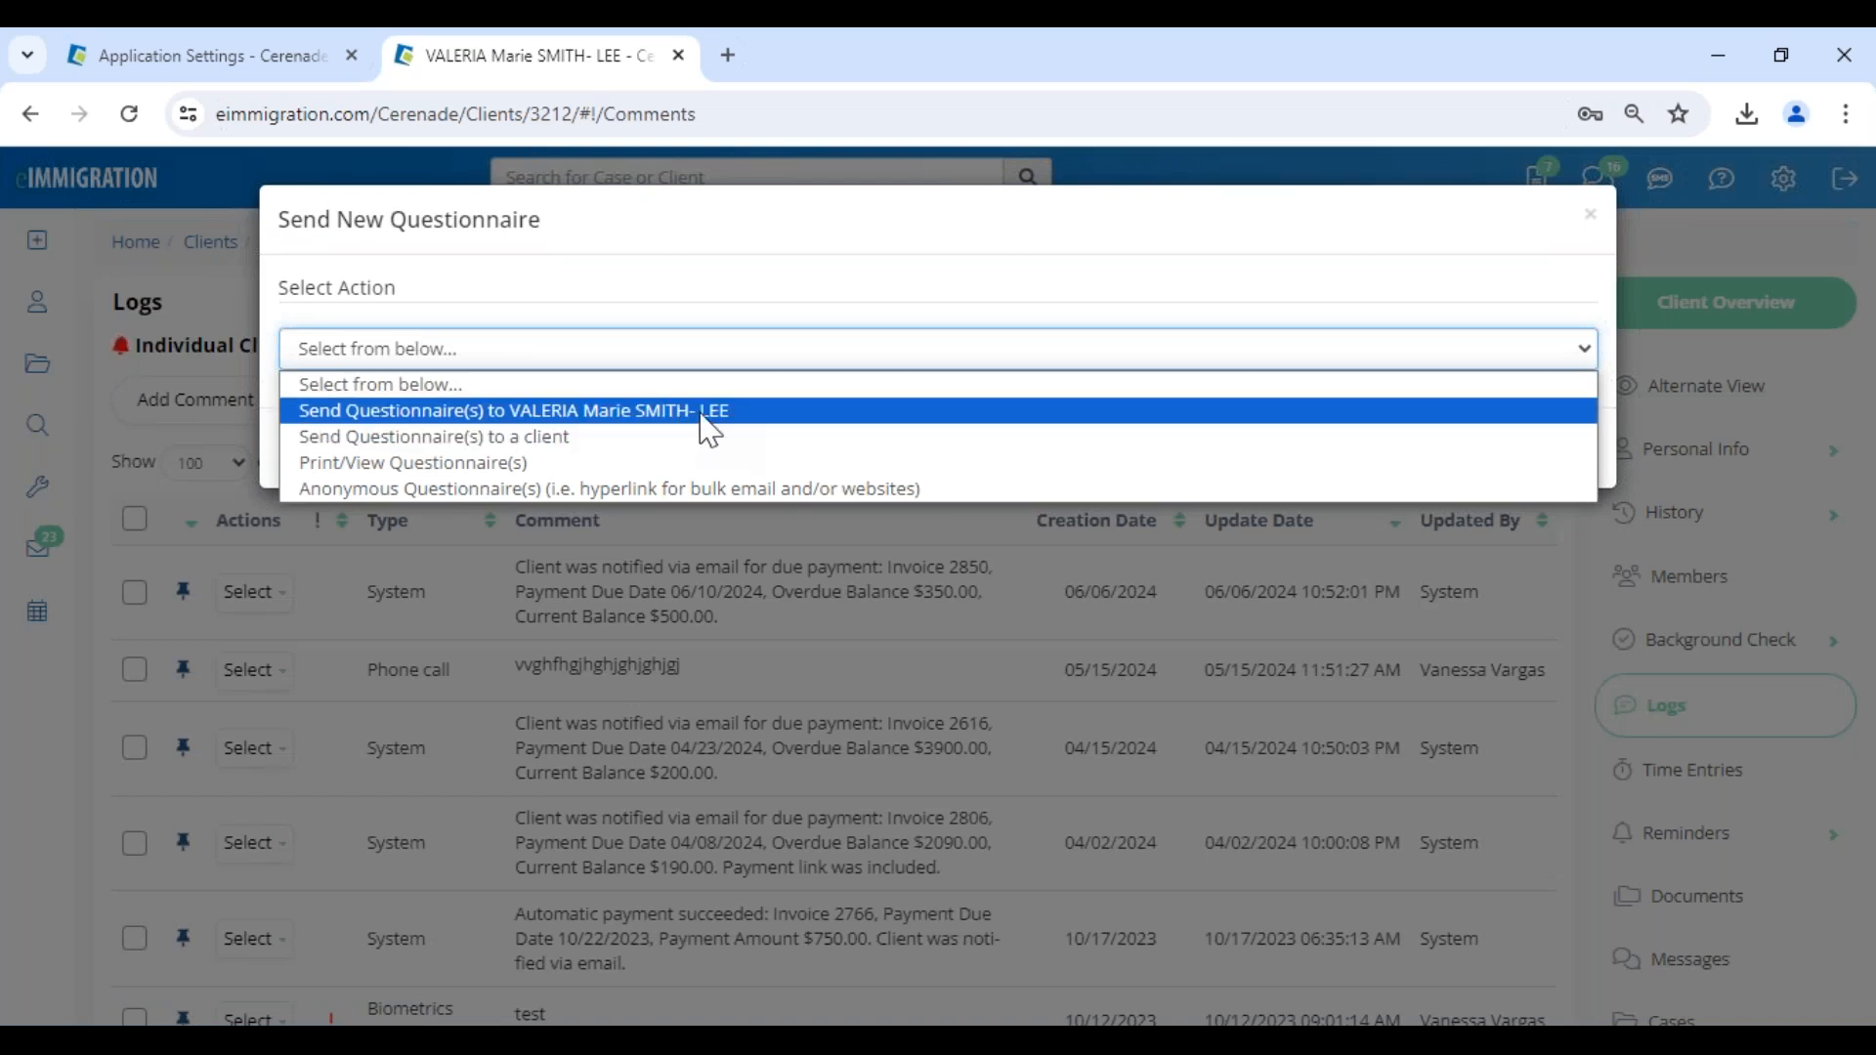
pyautogui.click(605, 411)
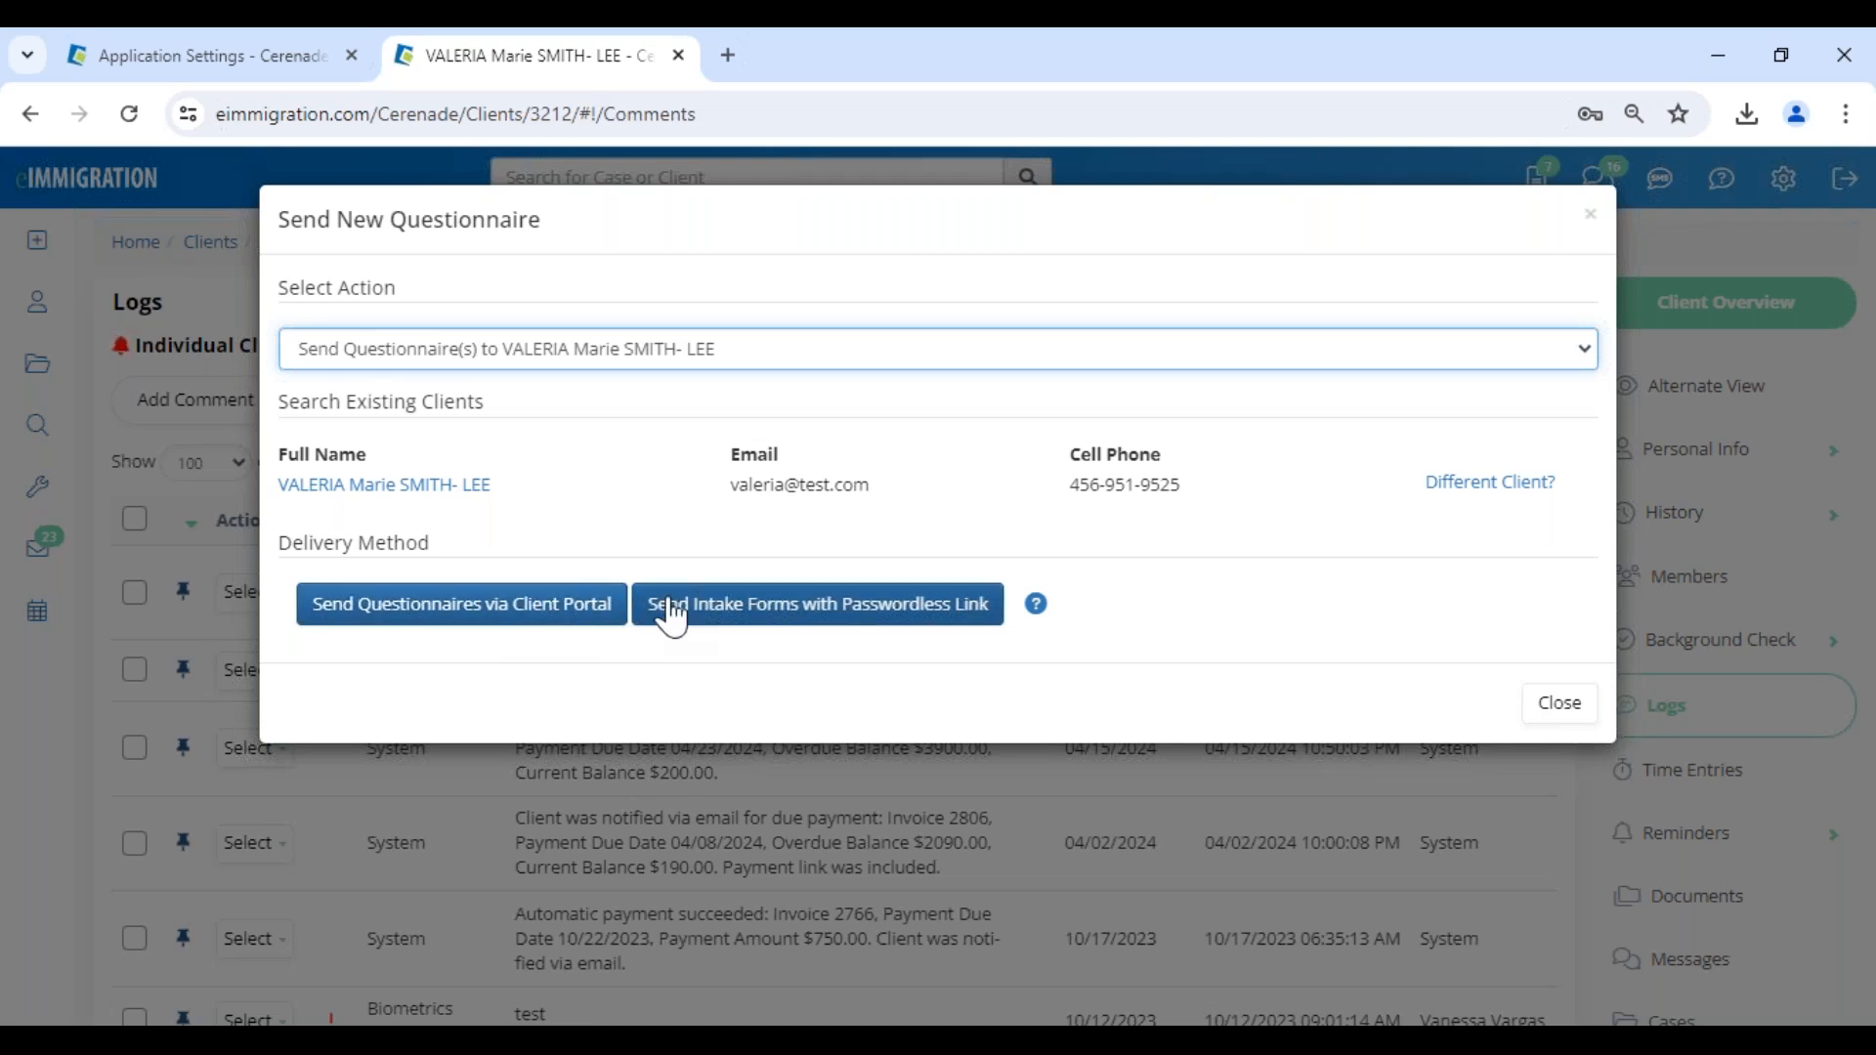
pyautogui.click(525, 617)
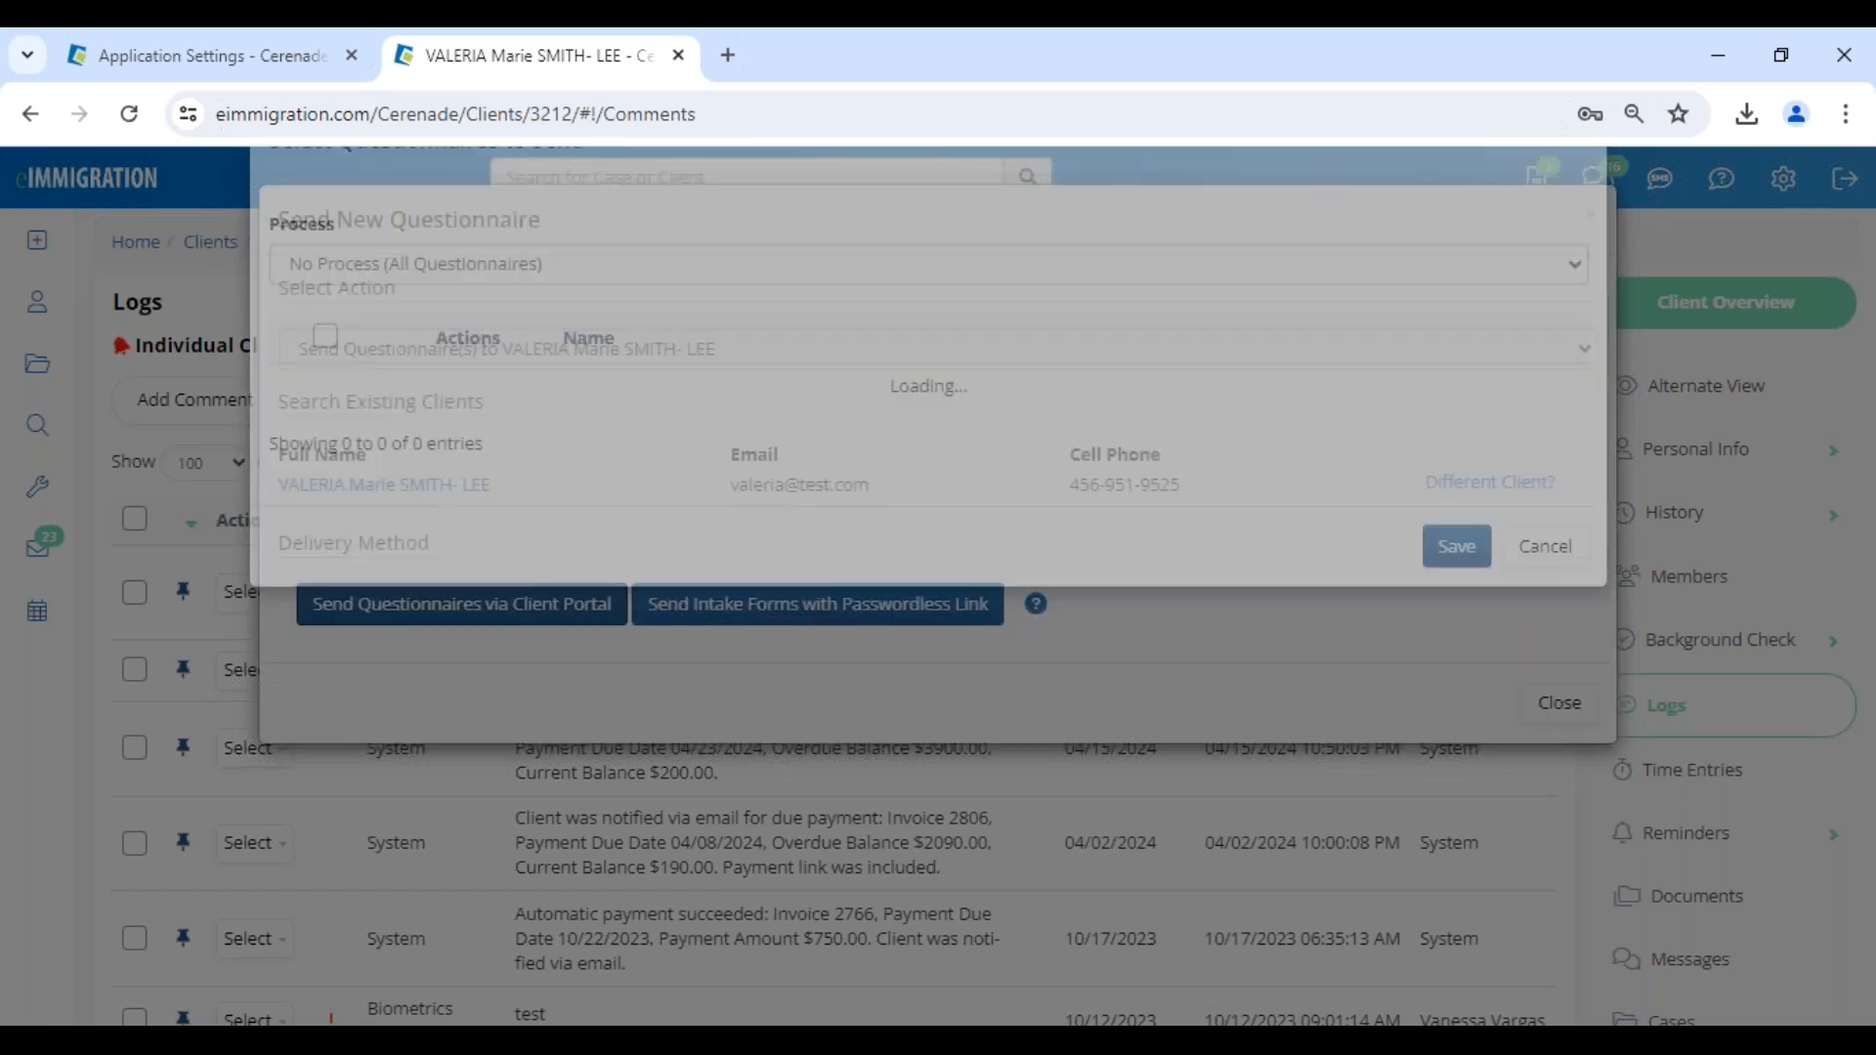
# - Dismiss the browser's password prompts and filter the questionnaires to send by the IV & AOS (1-Step) Family-Based process
pyautogui.click(1198, 532)
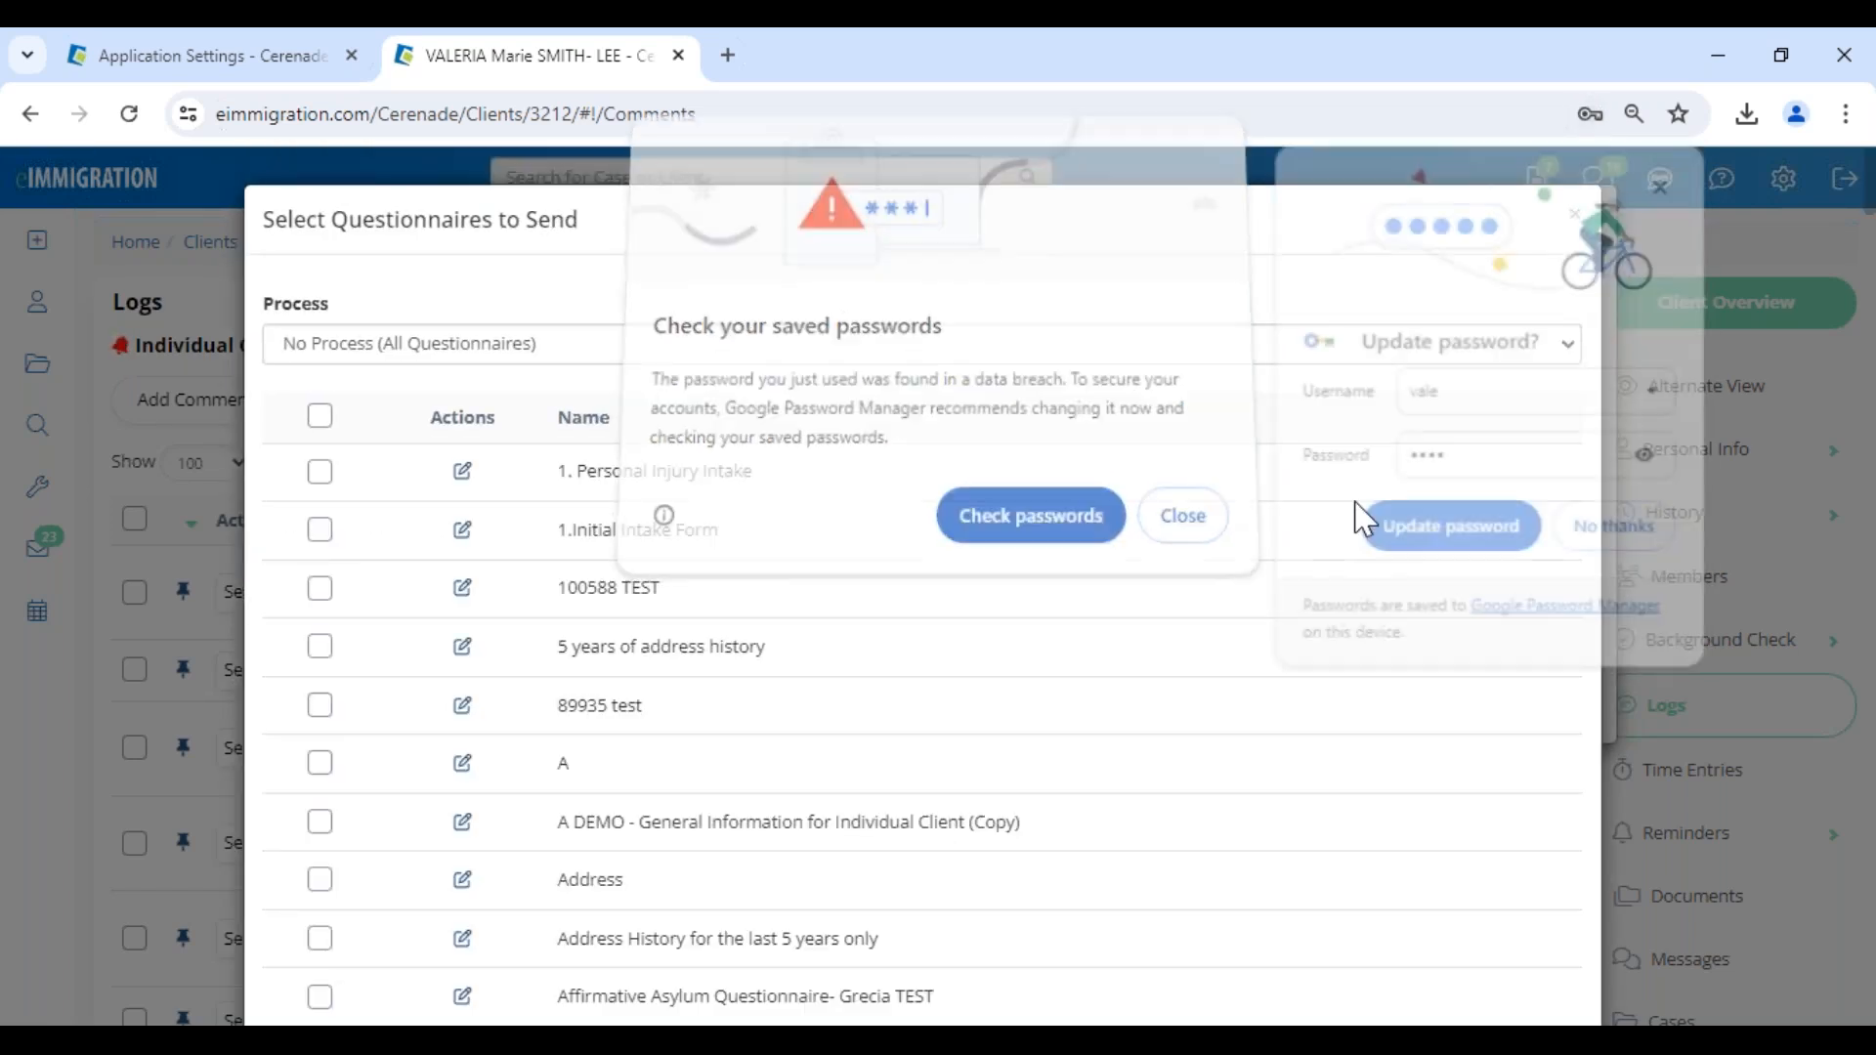
pyautogui.click(1626, 533)
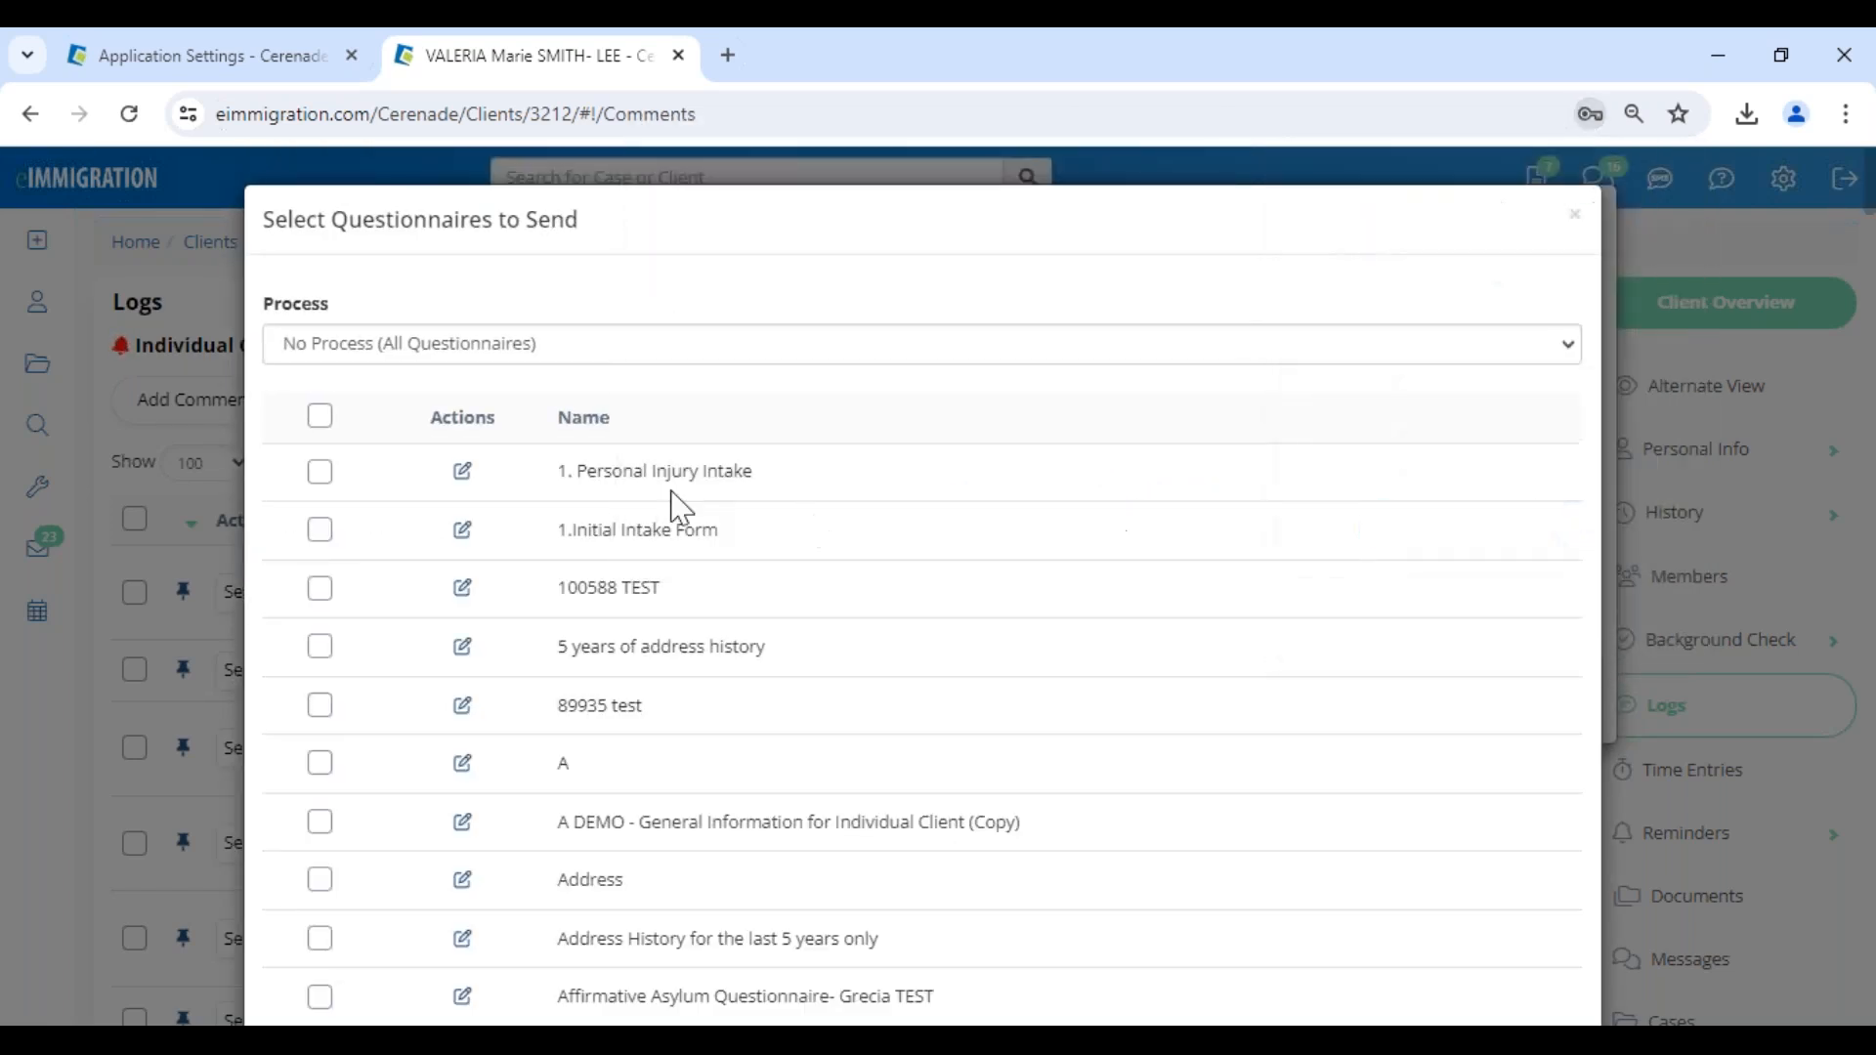
pyautogui.click(379, 354)
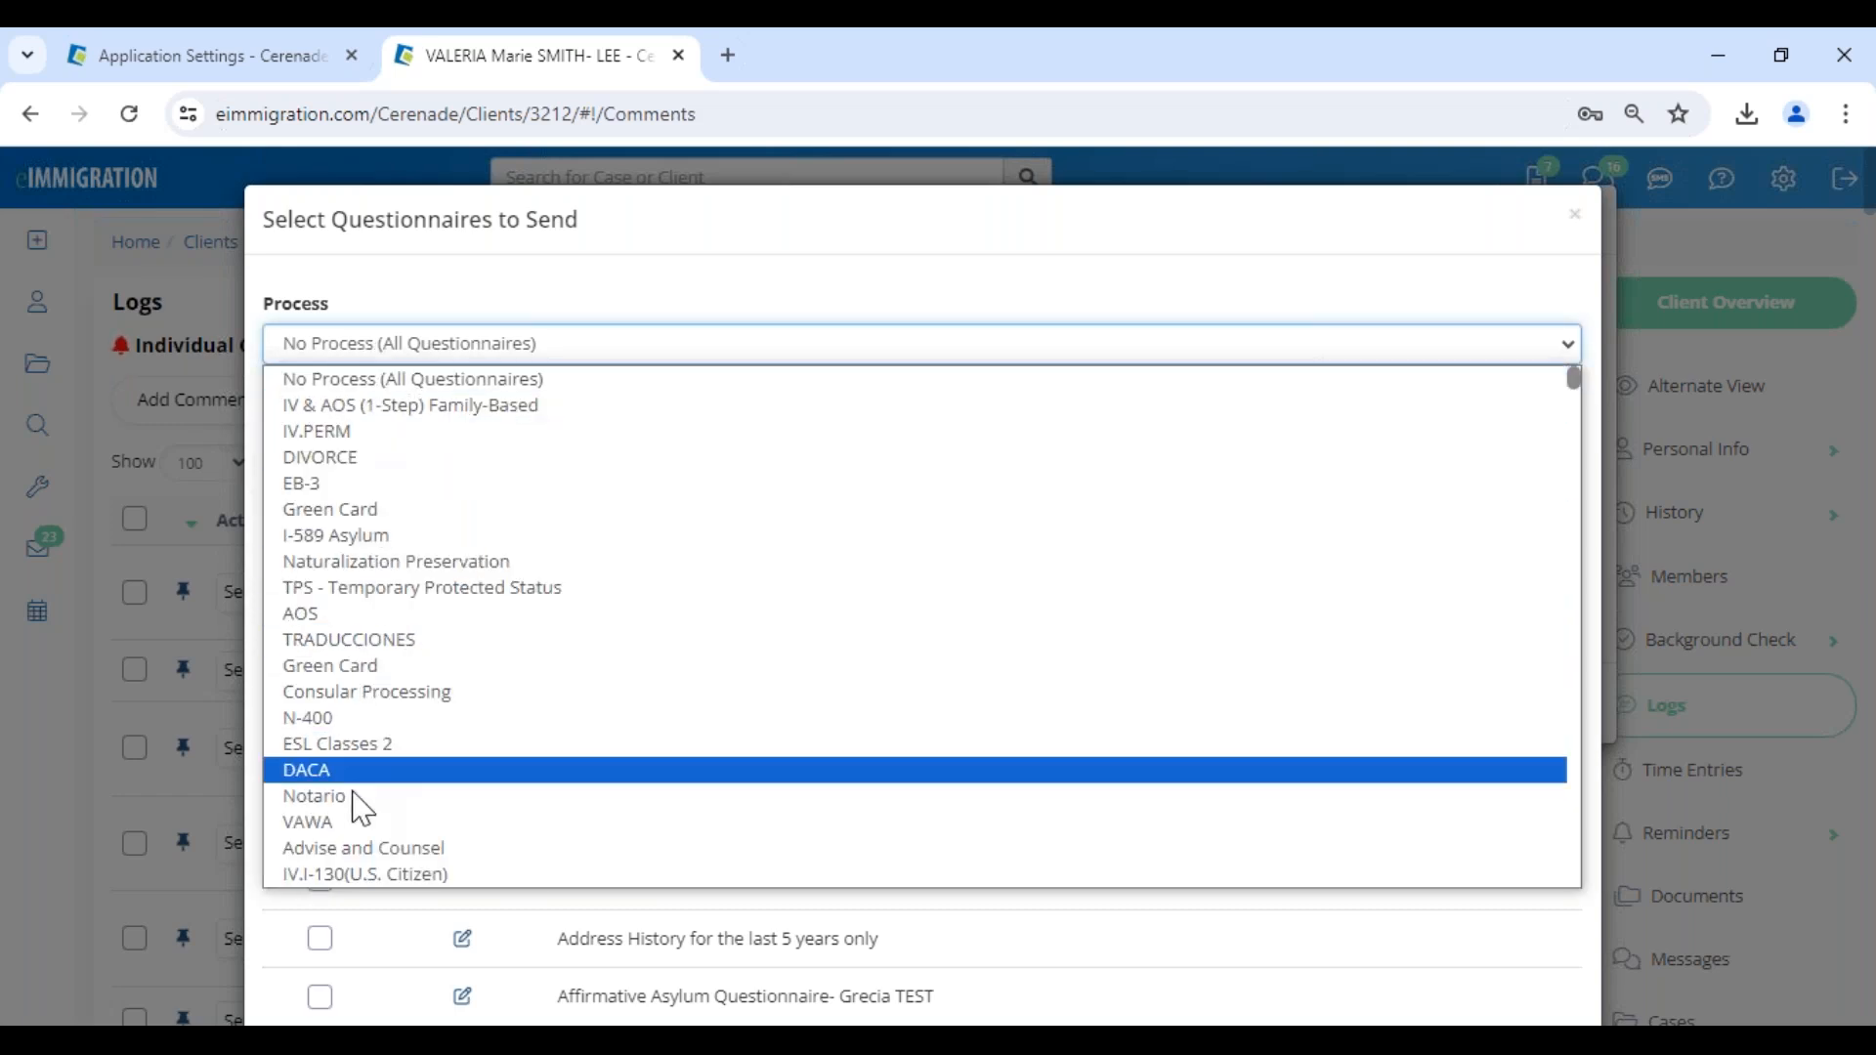
pyautogui.click(424, 408)
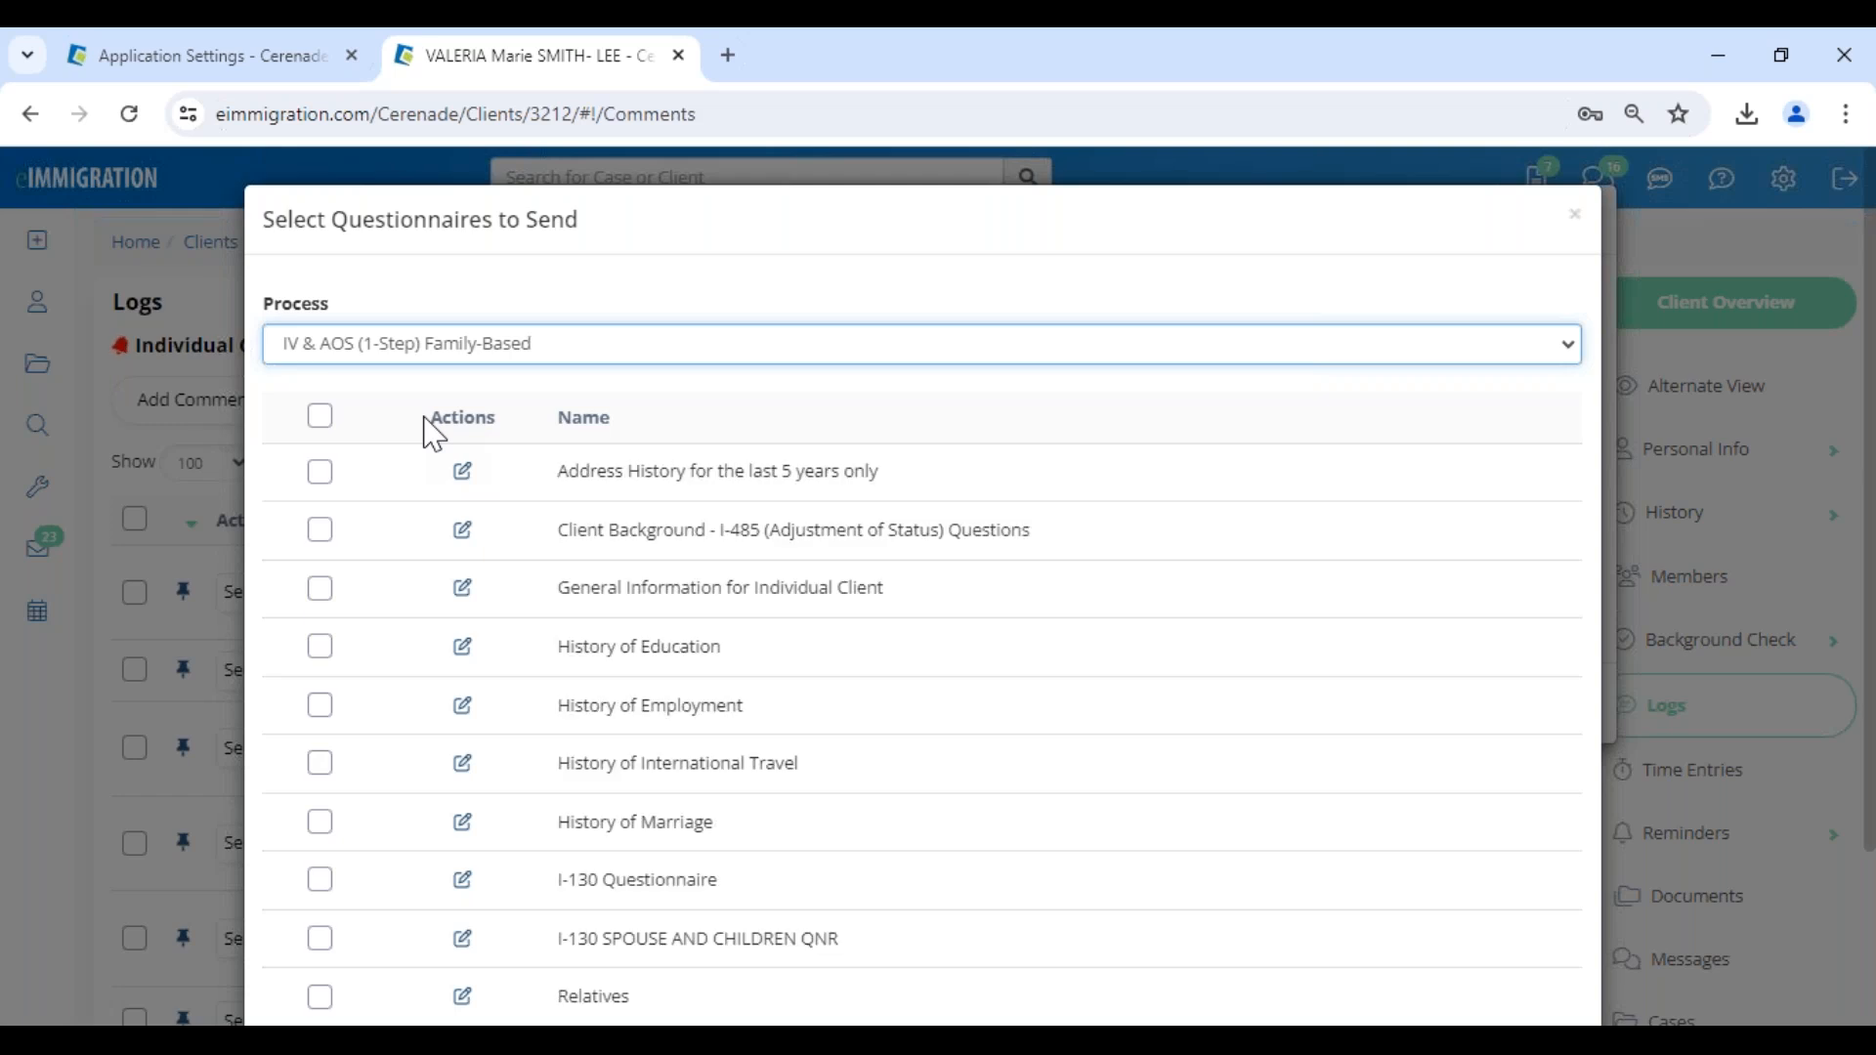
# - Try to send the client the Relatives questionnaire through the client portal
pyautogui.moveTo(574, 530); pyautogui.dragTo(1048, 562)
pyautogui.click(649, 606)
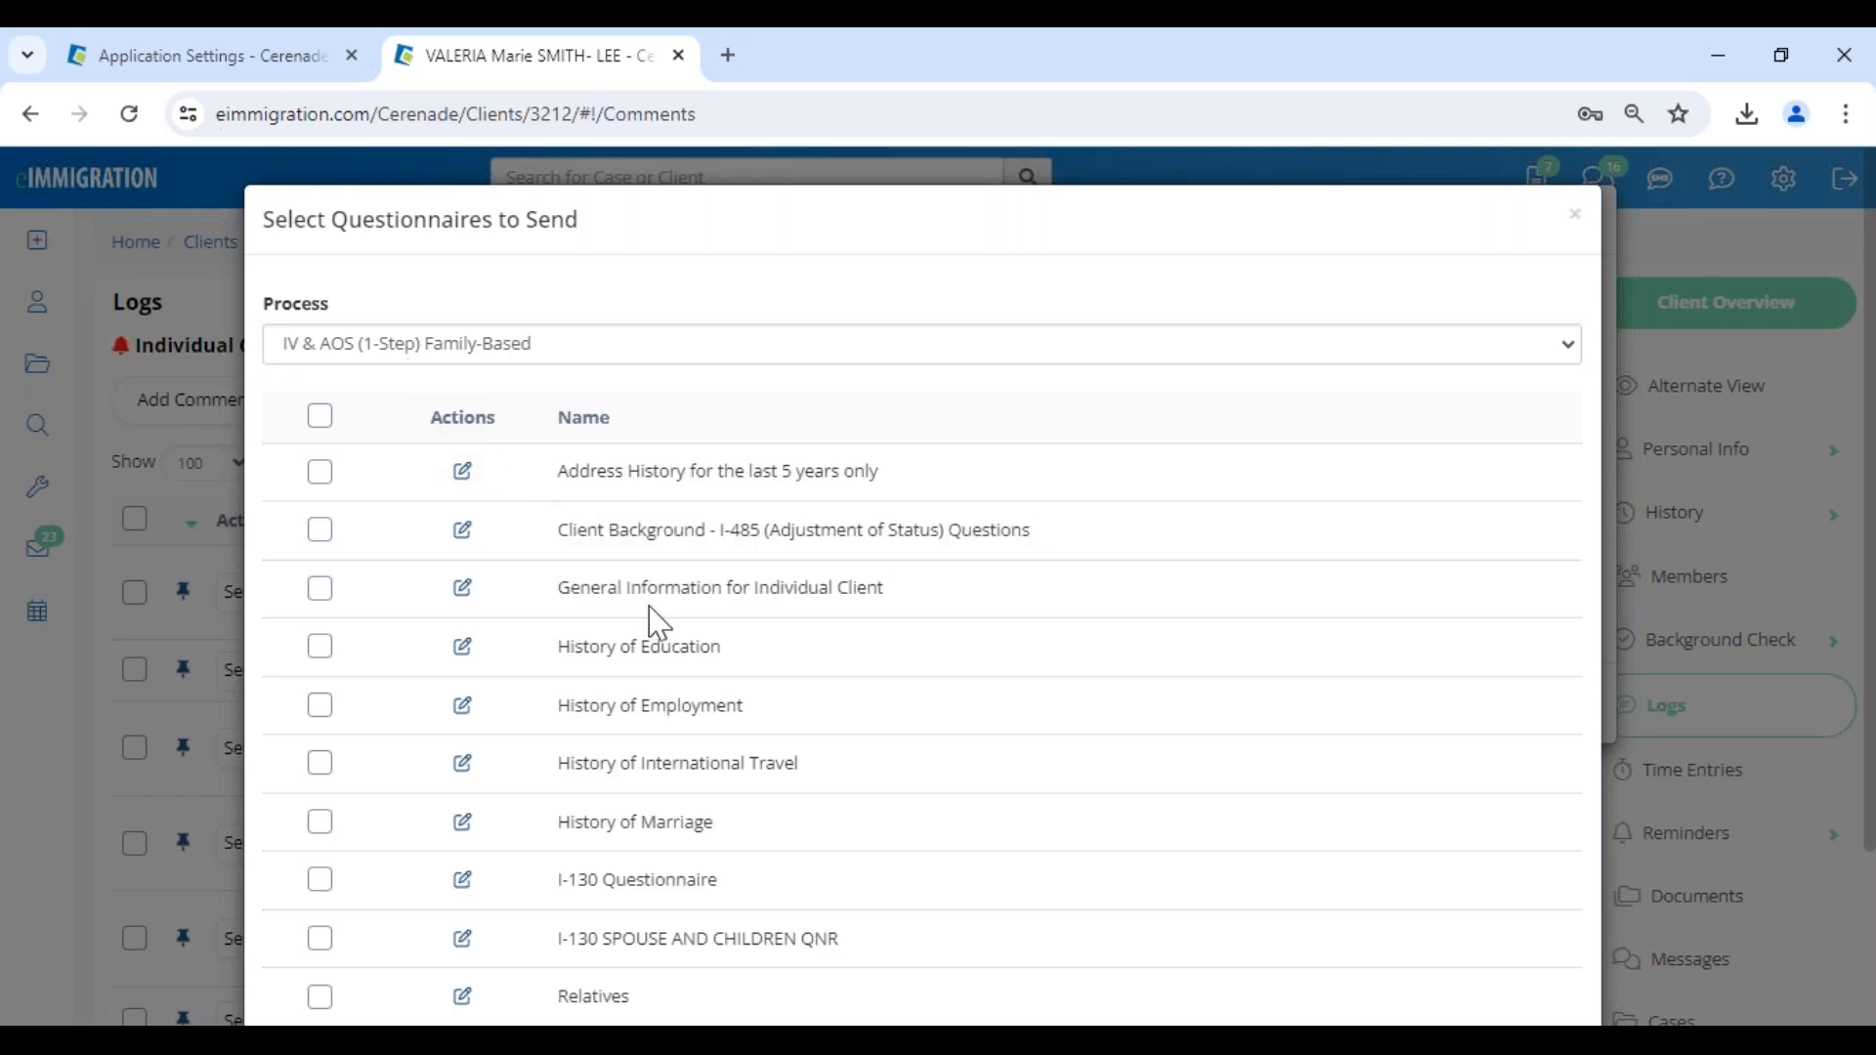
pyautogui.scroll(-1, 611, 739)
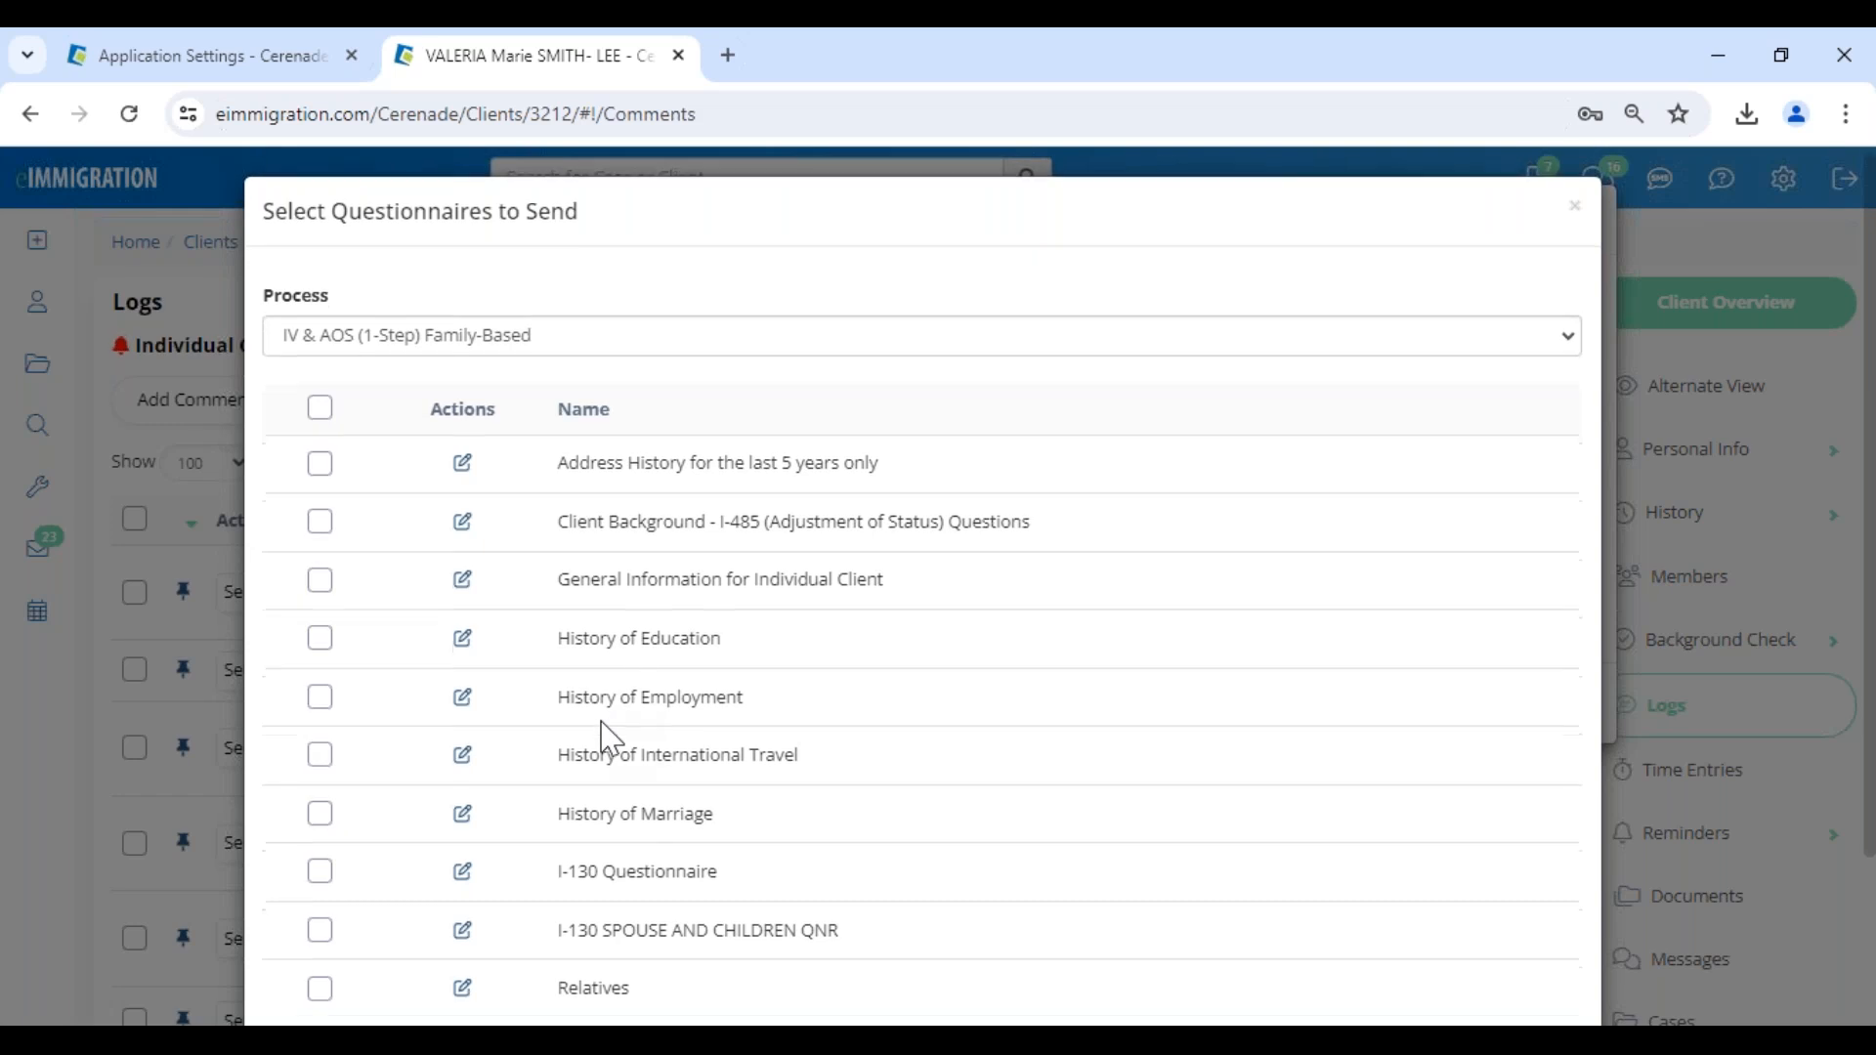
pyautogui.scroll(-3, 610, 739)
pyautogui.click(320, 779)
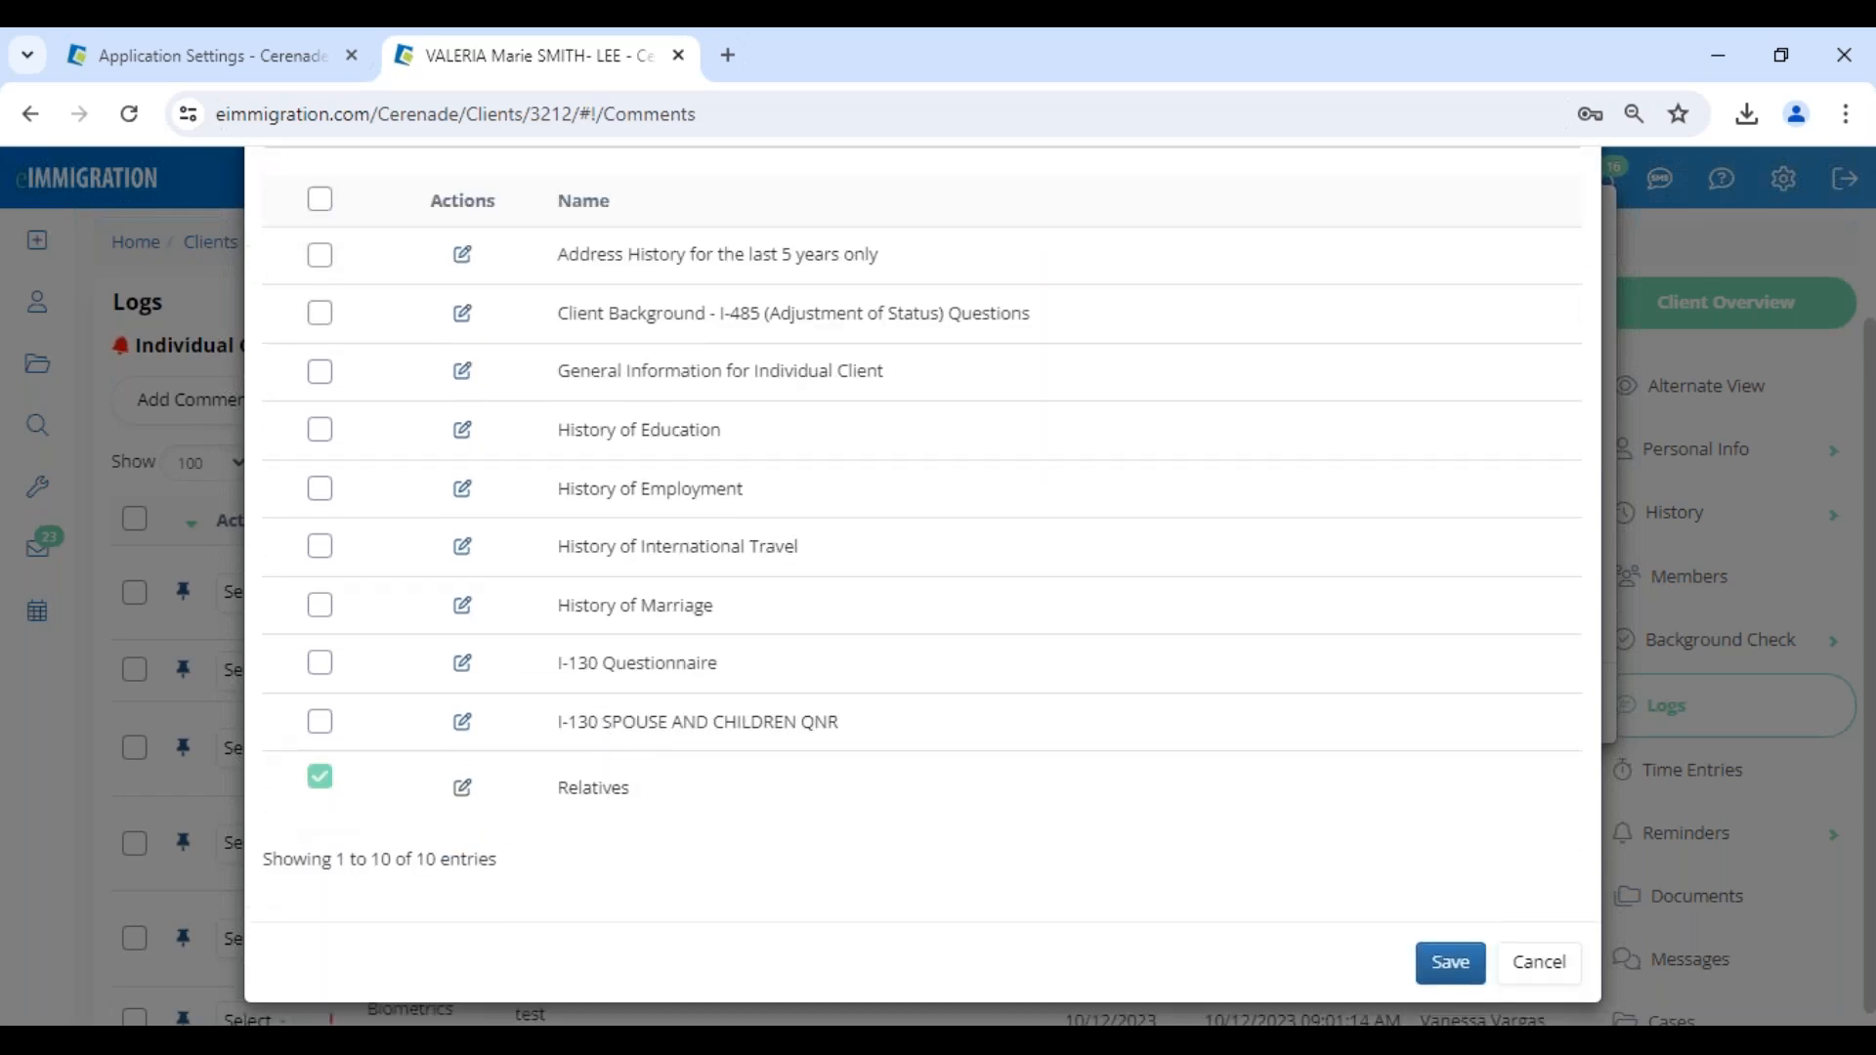
pyautogui.click(1442, 980)
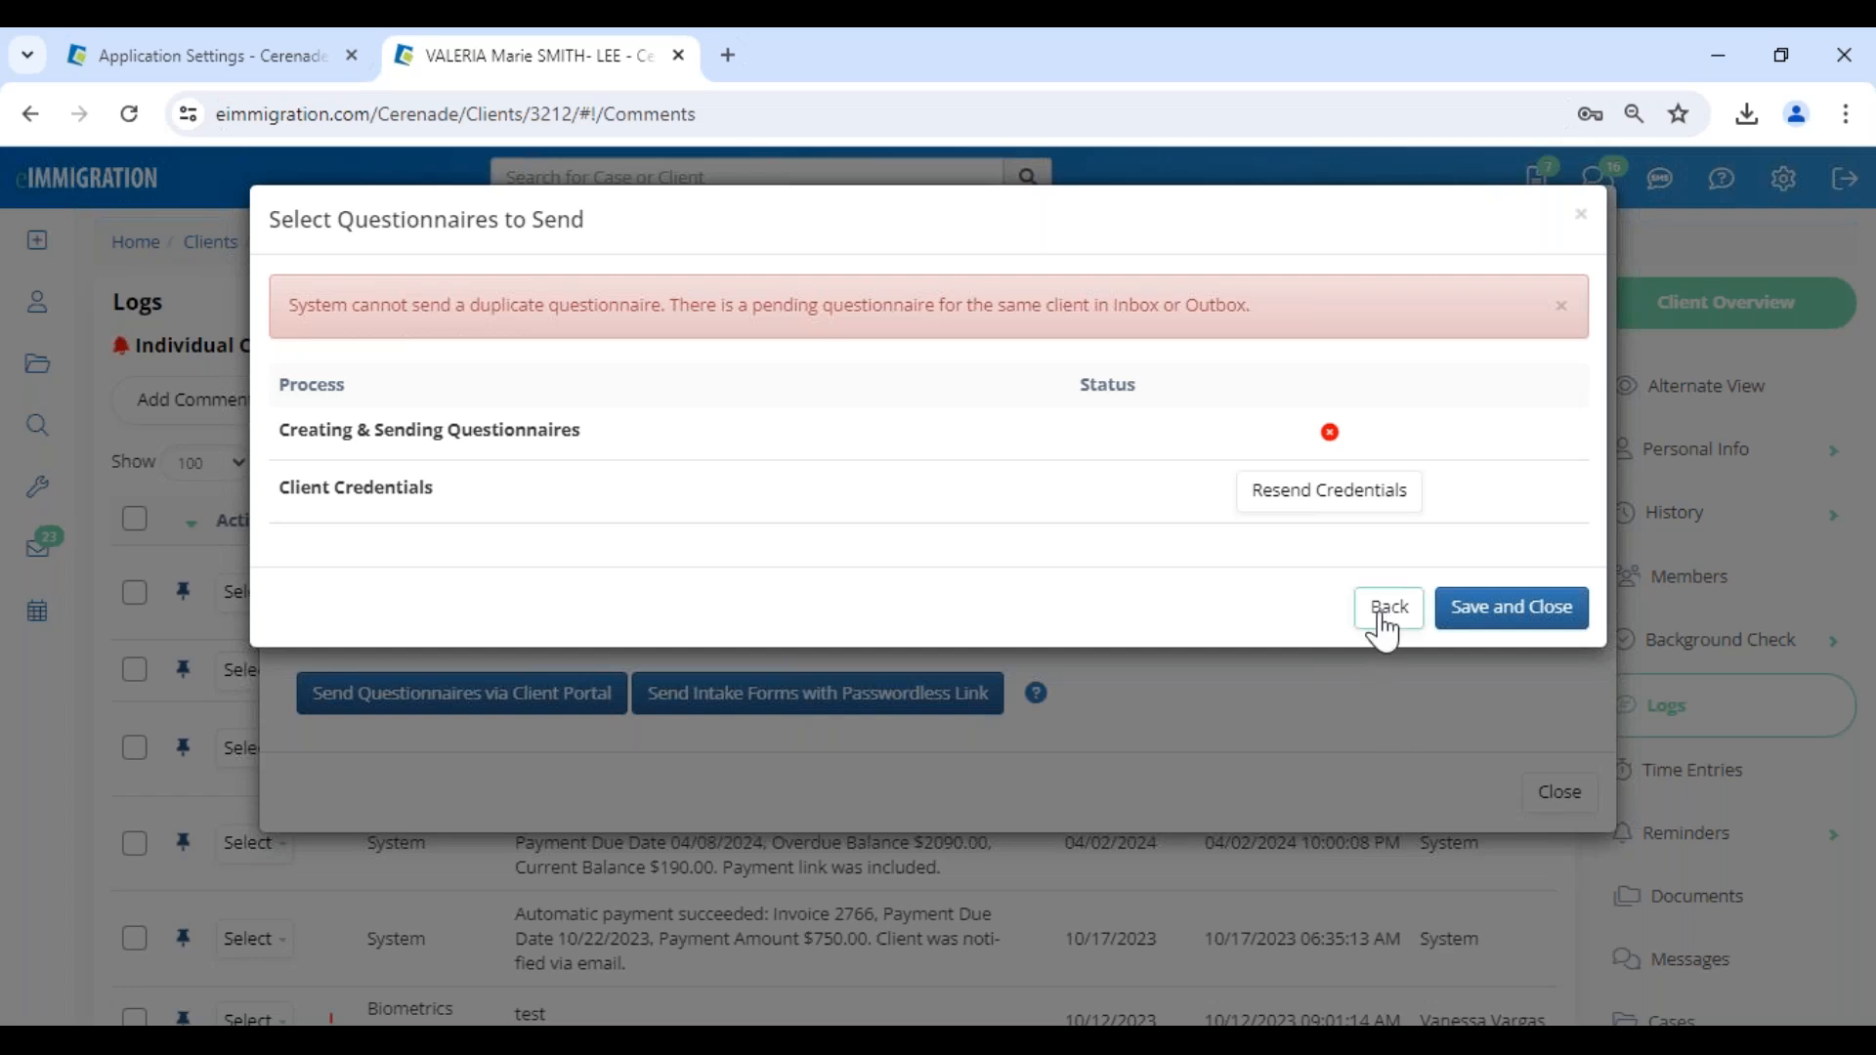
# - Return to the questionnaire selection and try to send the I-130 Questionnaire instead of Relatives
pyautogui.click(1385, 616)
pyautogui.scroll(-3, 728, 794)
pyautogui.click(316, 766)
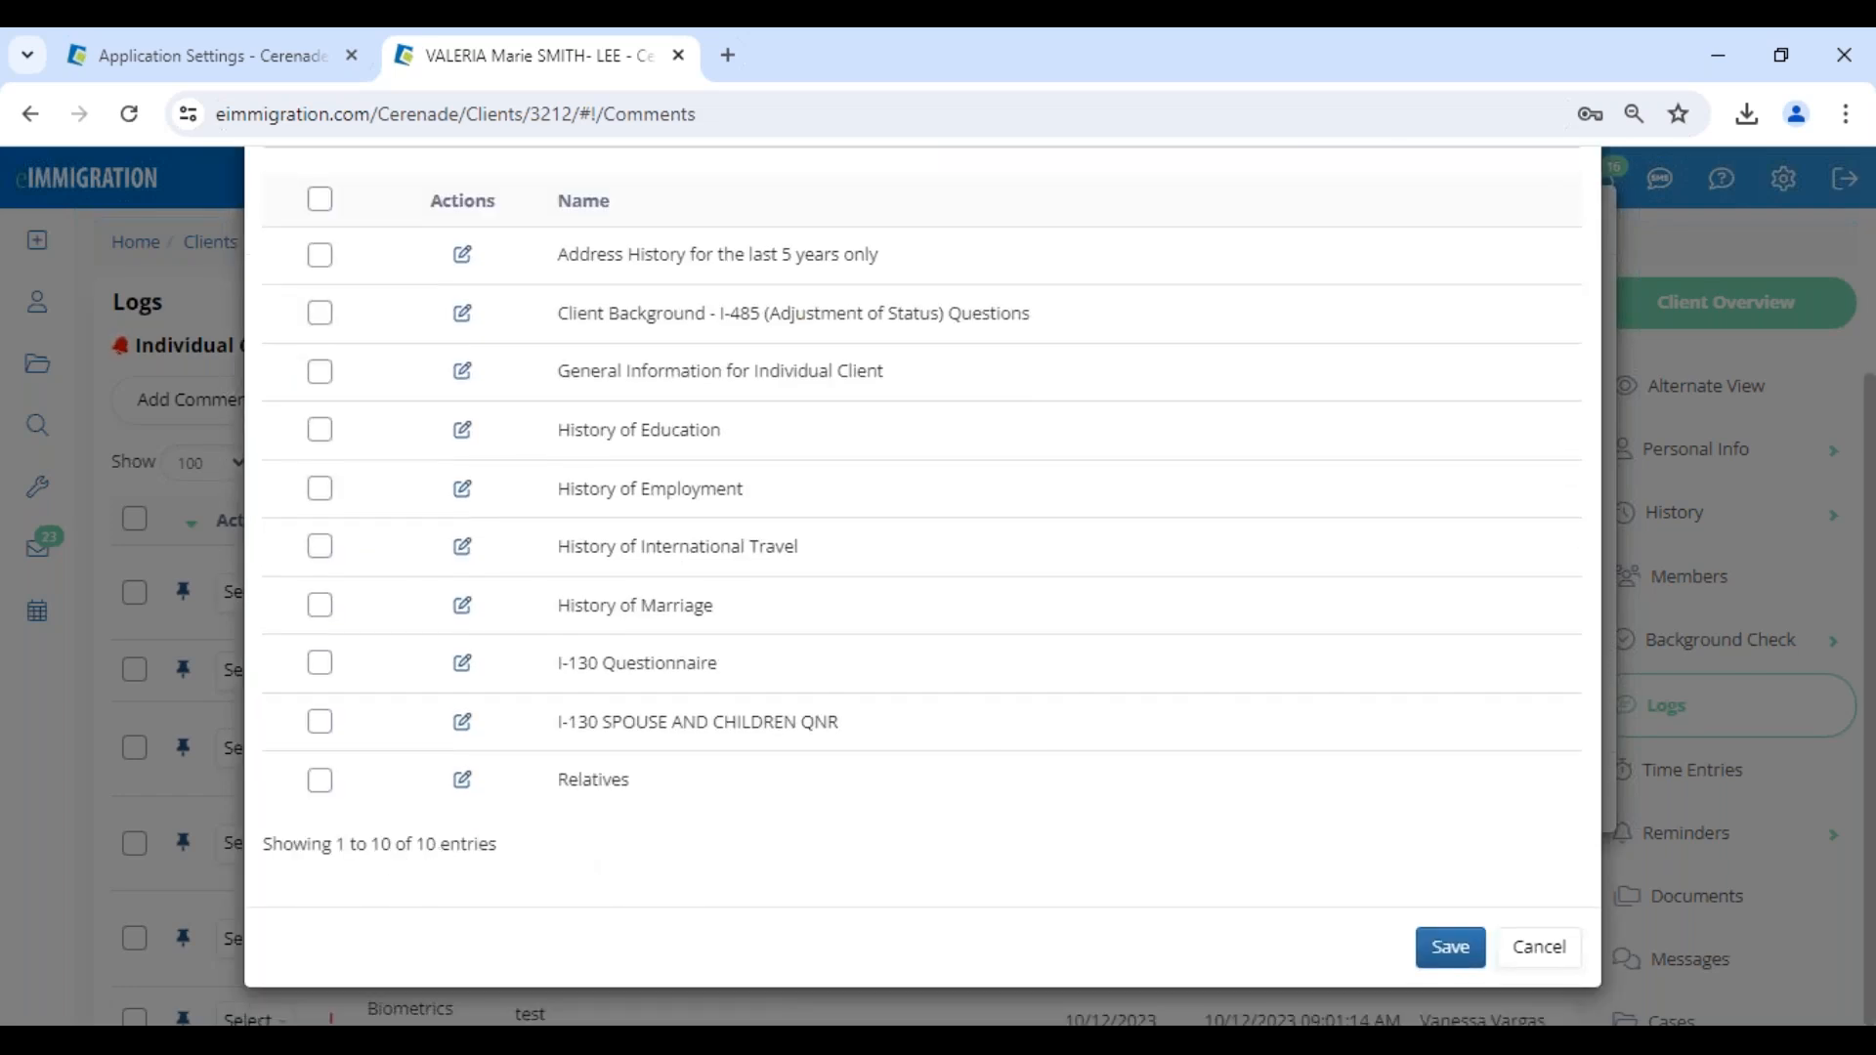
pyautogui.click(321, 665)
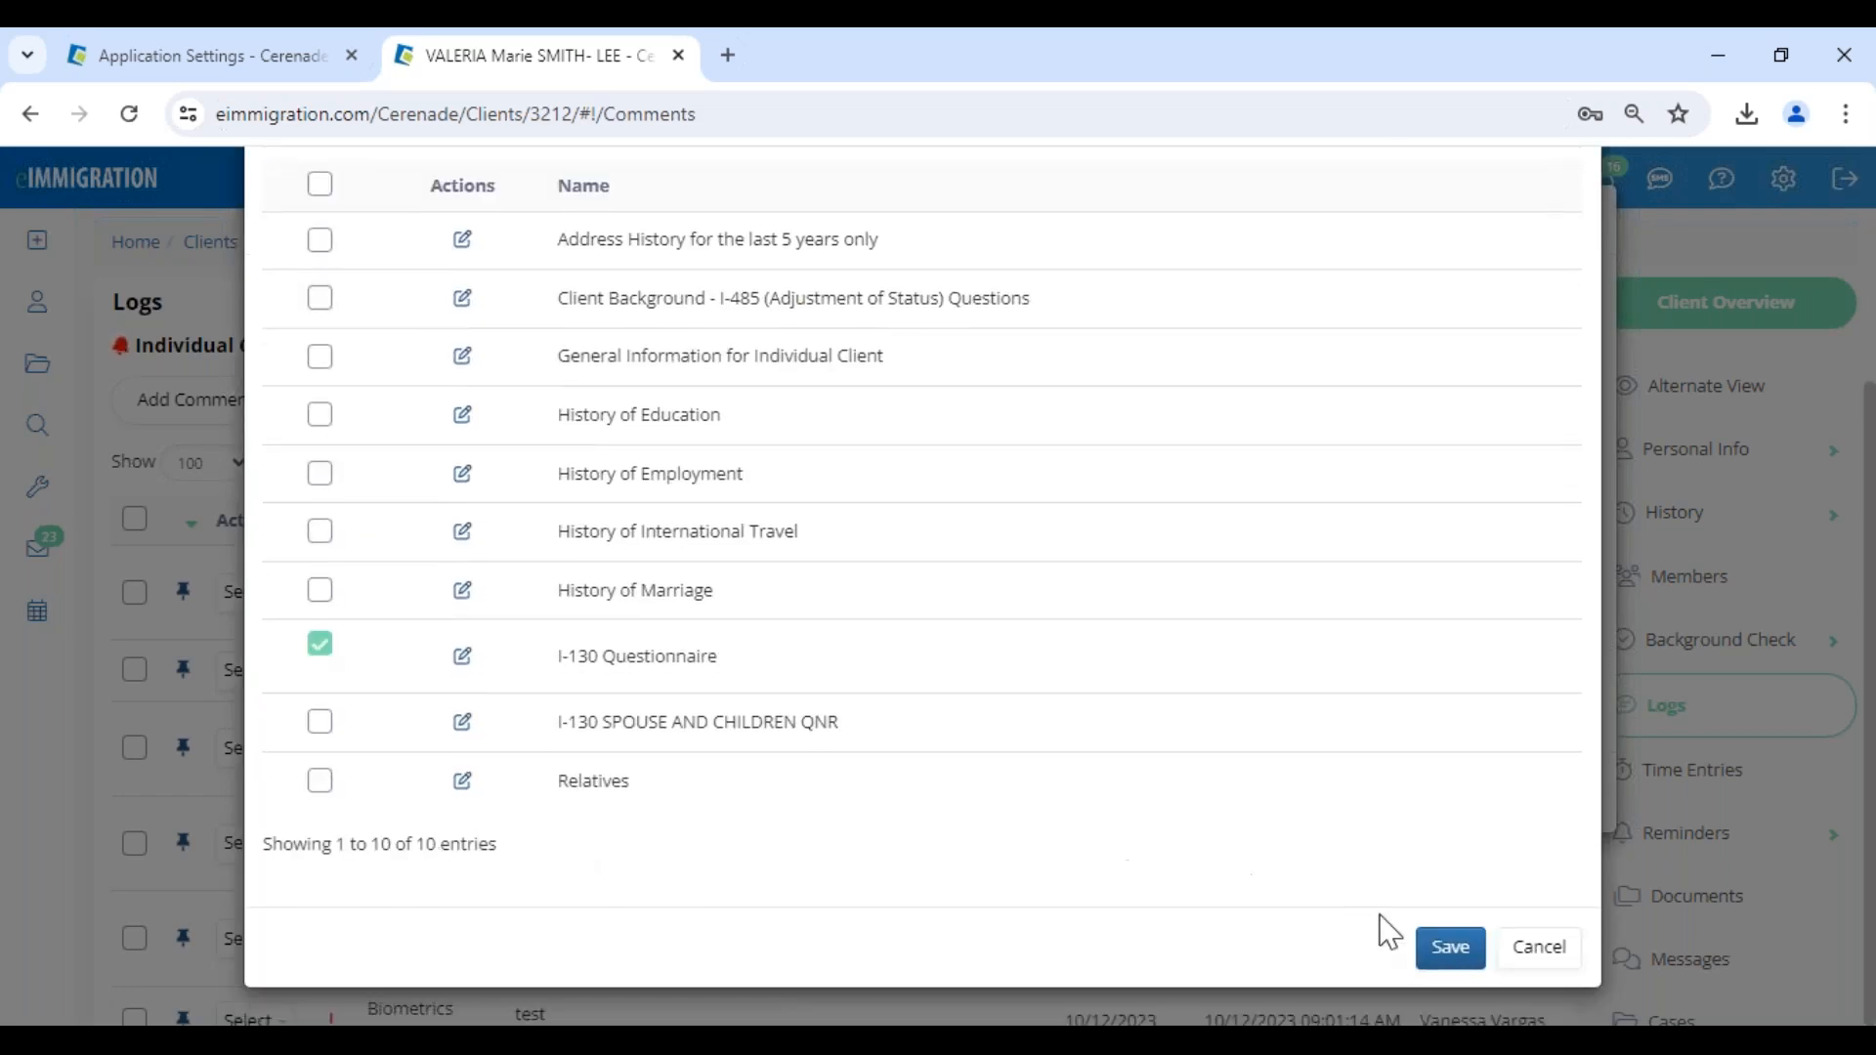
pyautogui.click(1447, 947)
# - Replace the I-130 Questionnaire with History of Marriage in the selection and try to send it
pyautogui.click(1387, 610)
pyautogui.scroll(-3, 452, 870)
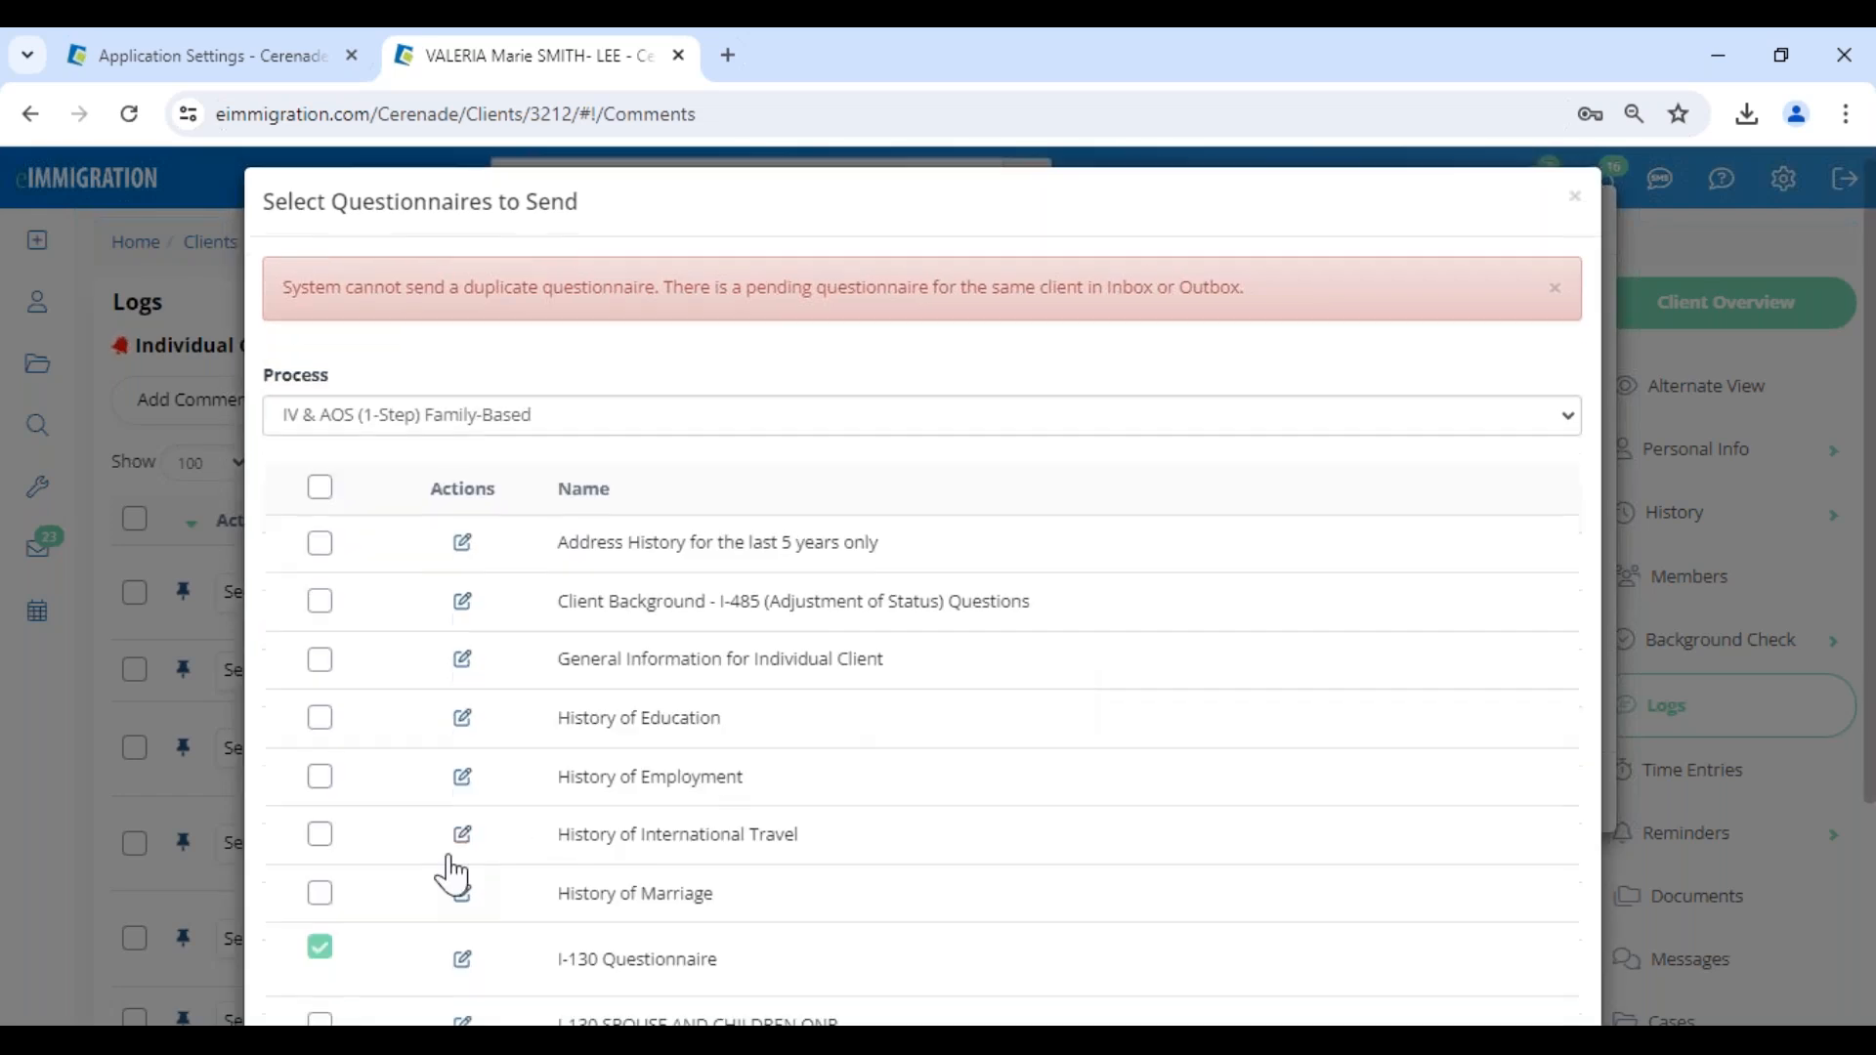
pyautogui.click(321, 696)
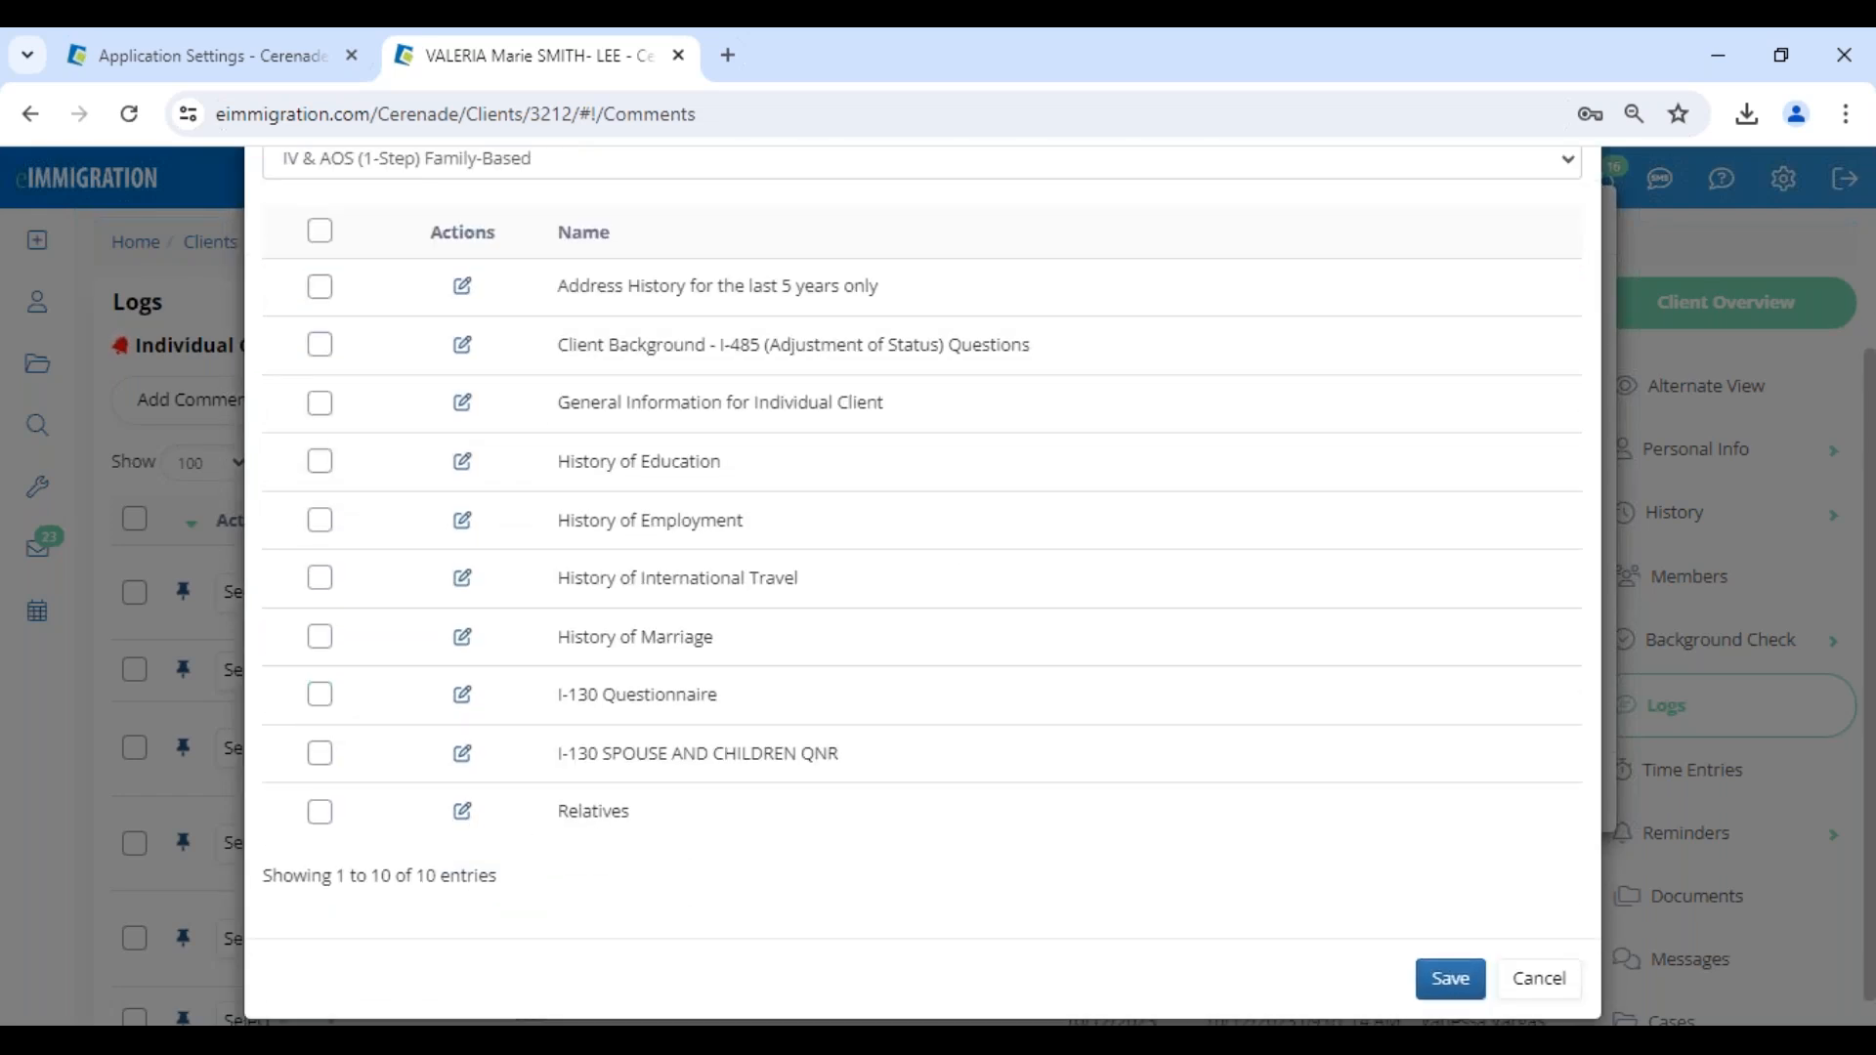
pyautogui.click(320, 635)
pyautogui.click(1449, 994)
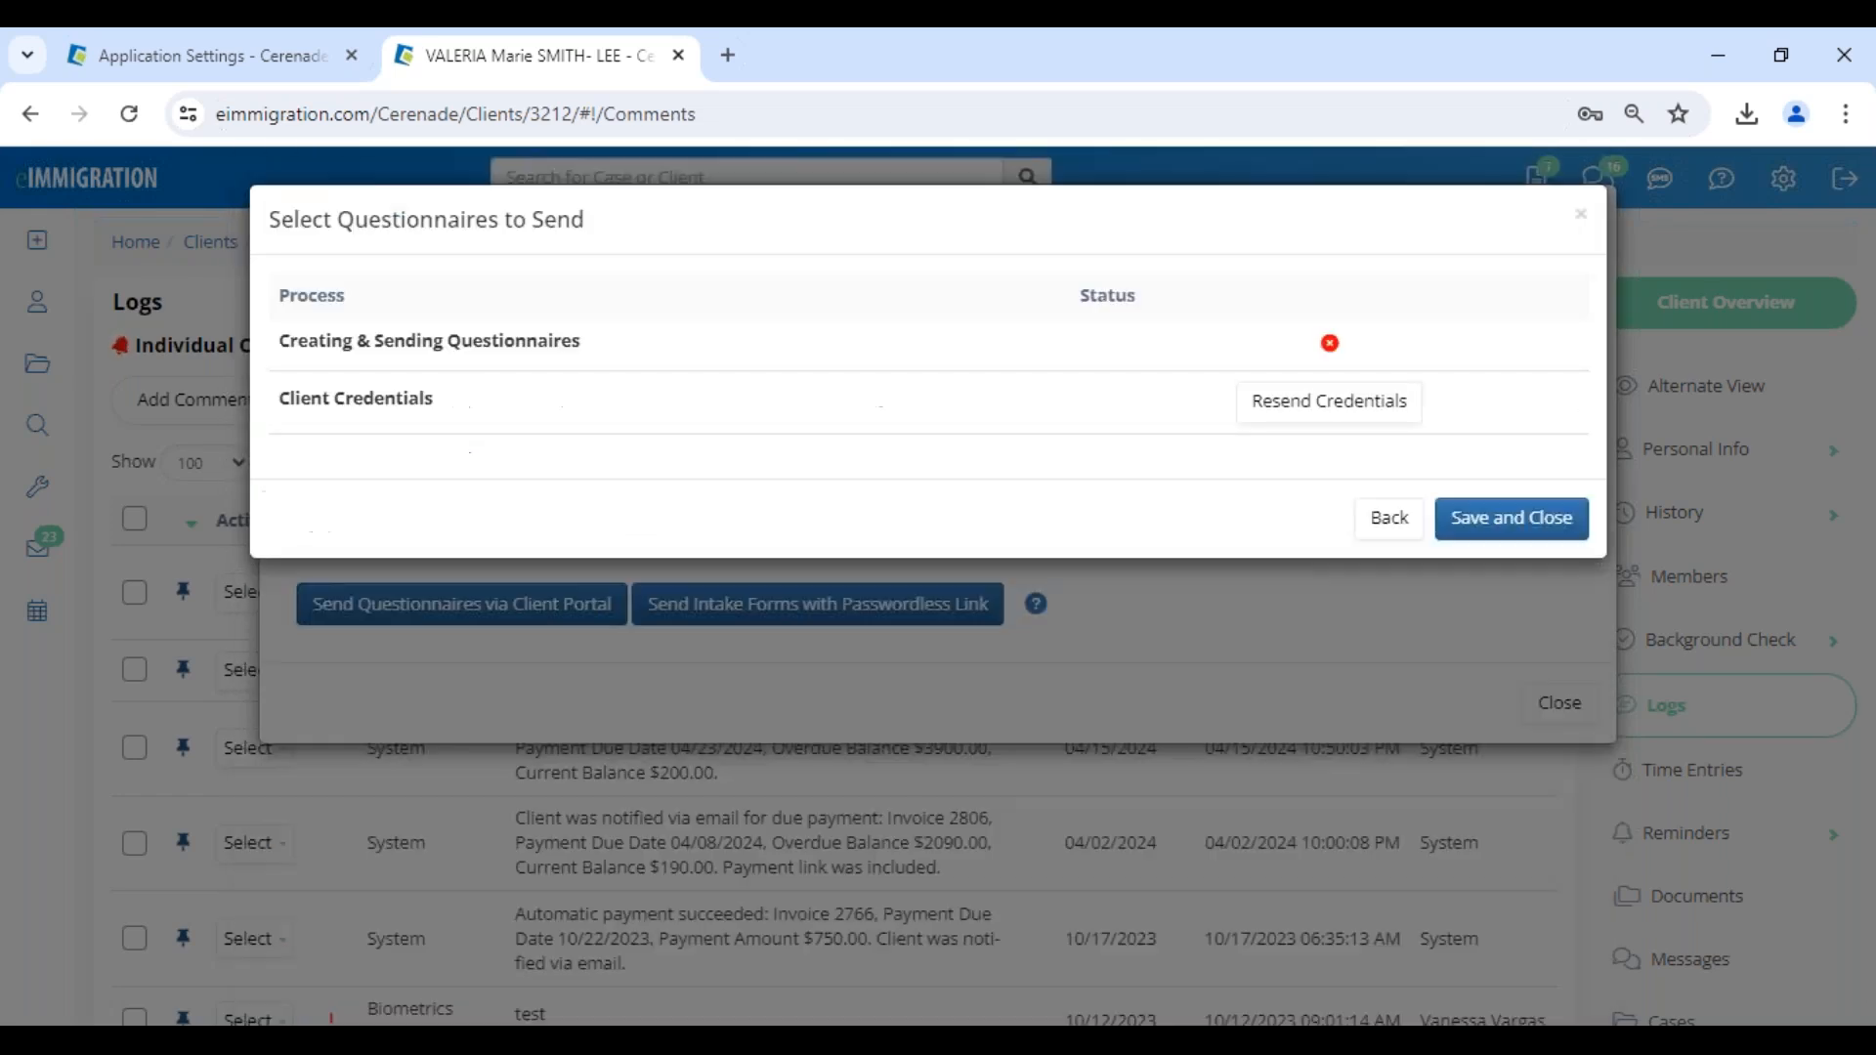
# - Try to send History of Education in place of History of Marriage, and close the questionnaire dialogs
pyautogui.click(1389, 608)
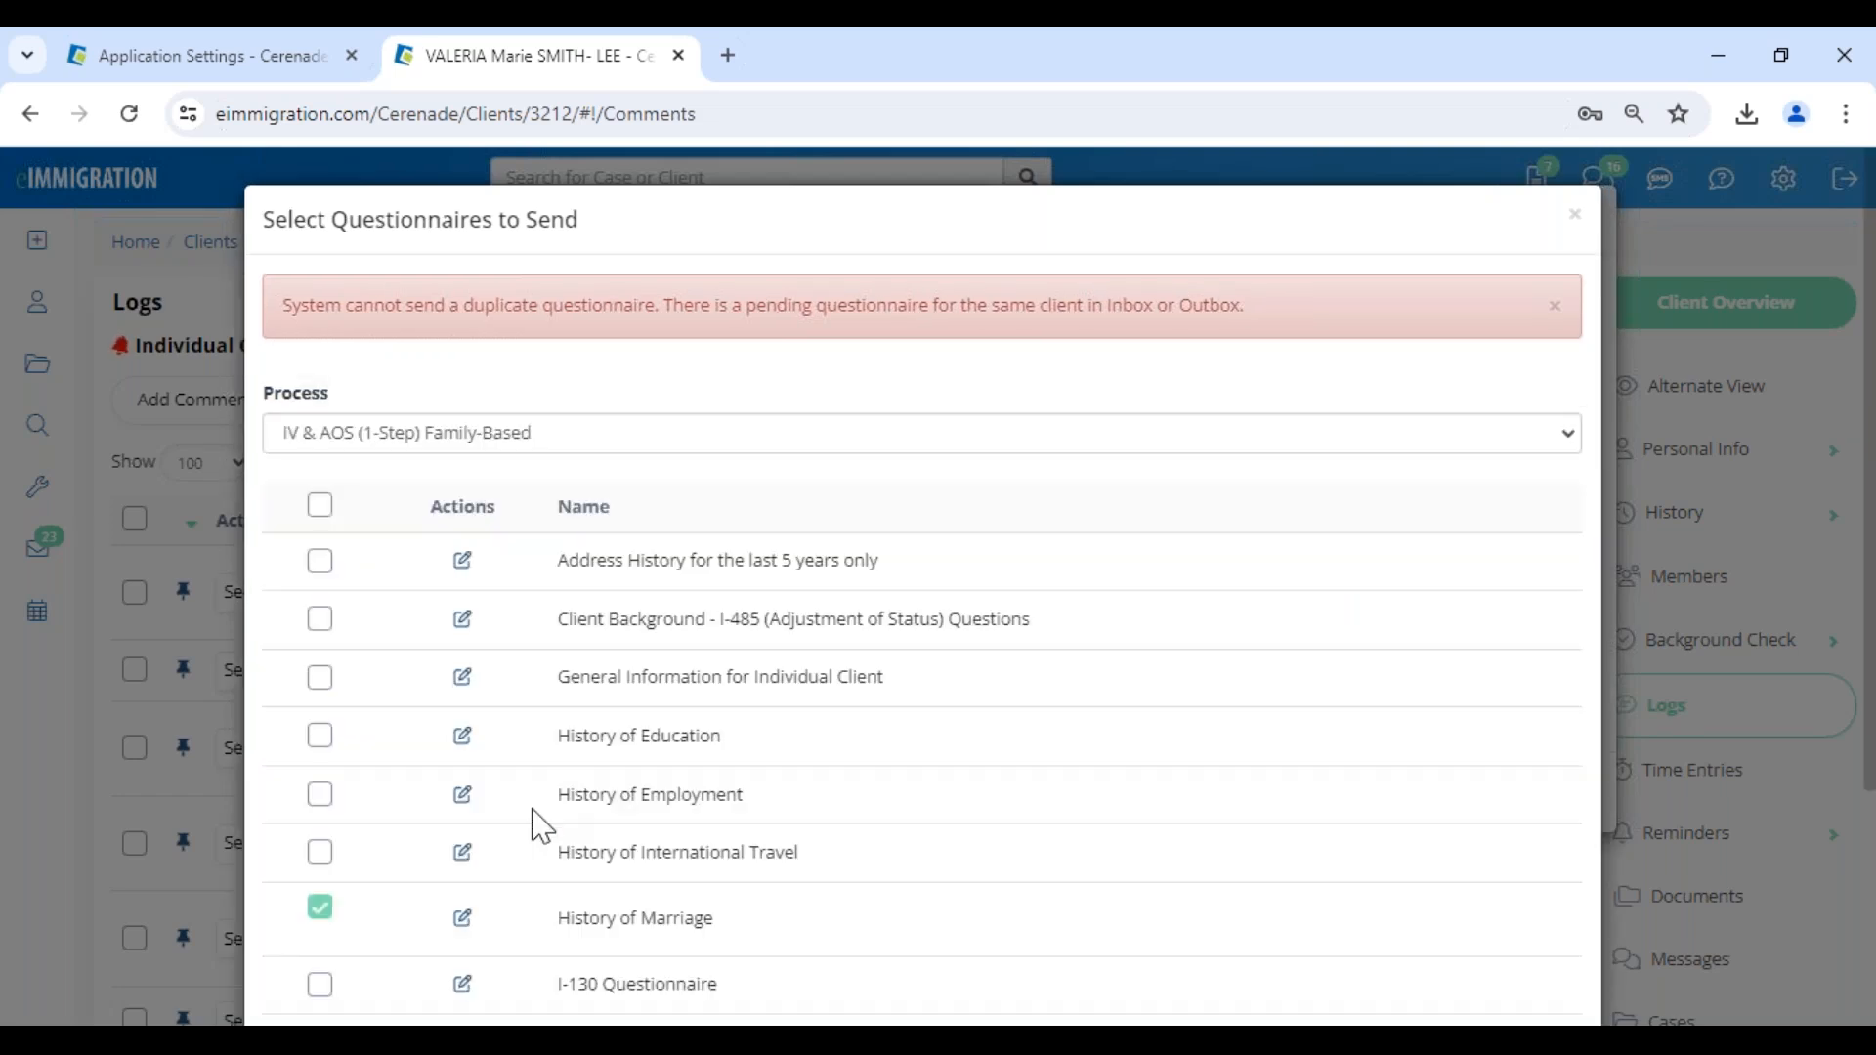
pyautogui.scroll(-1, 540, 825)
pyautogui.click(321, 773)
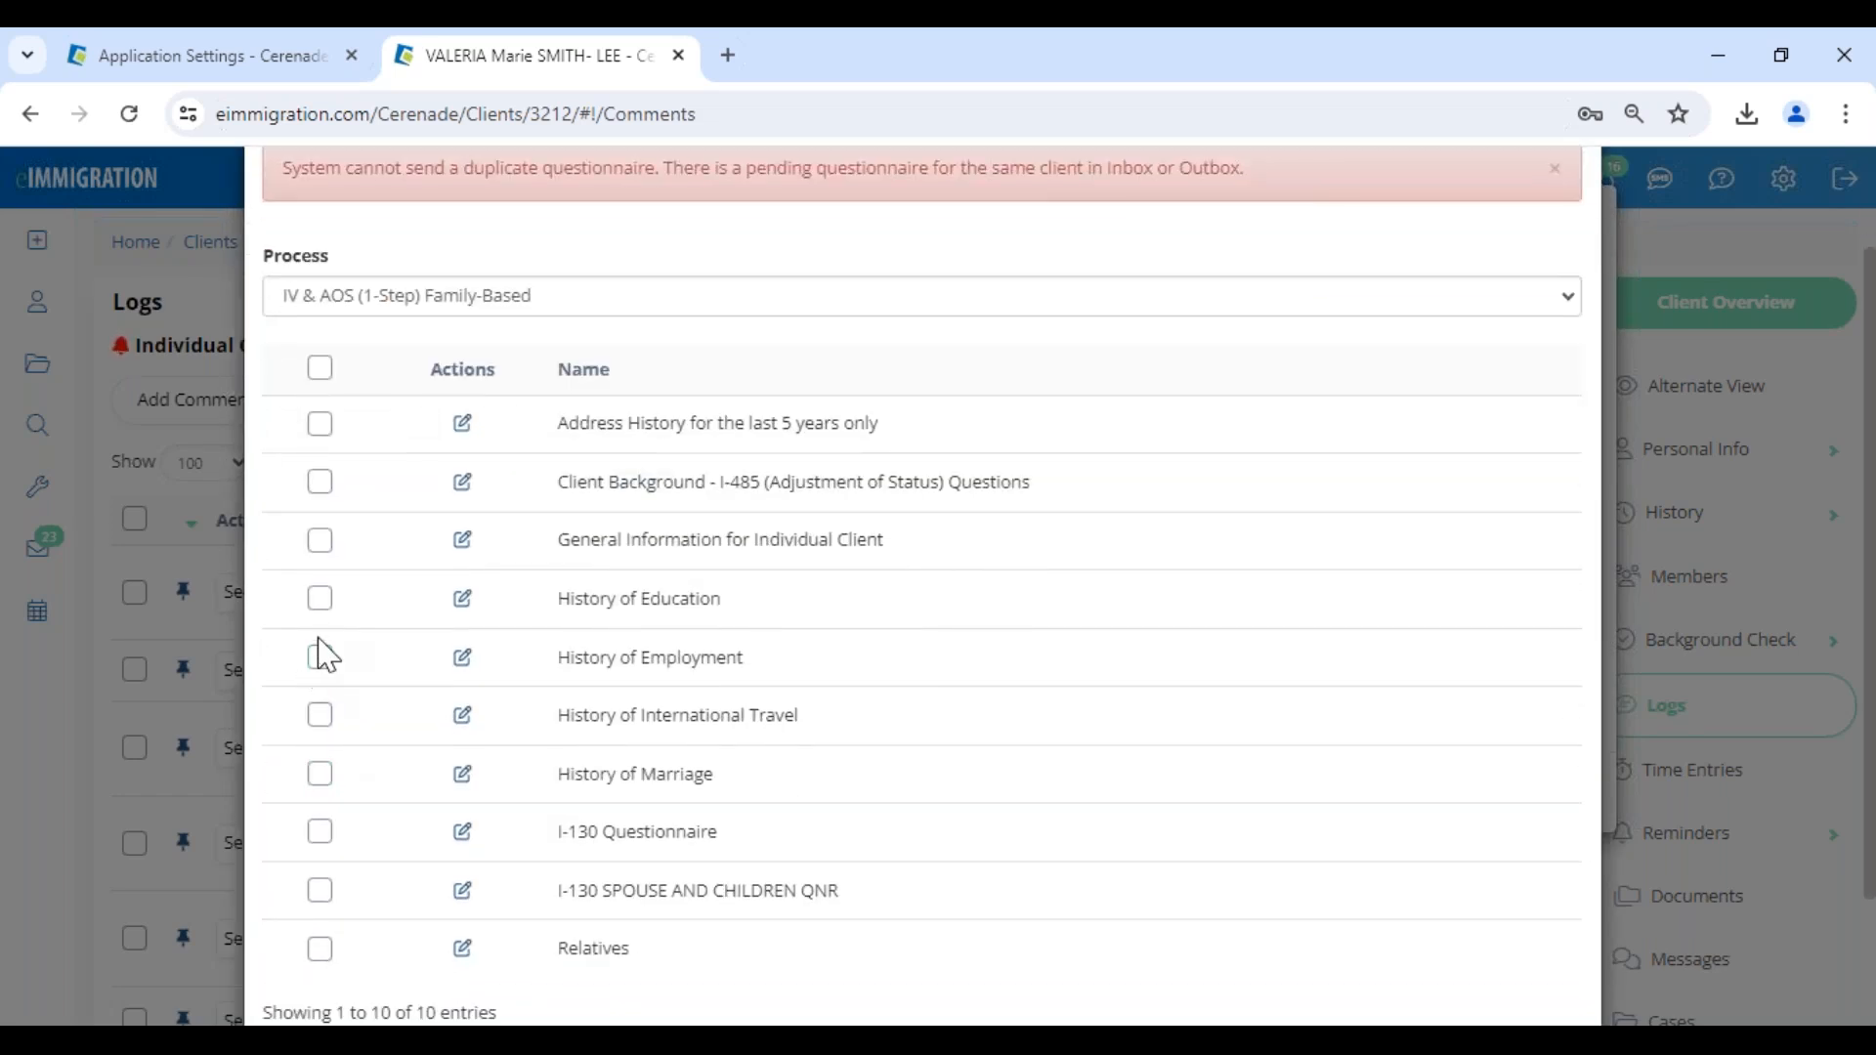
pyautogui.click(320, 598)
pyautogui.scroll(-2, 1545, 922)
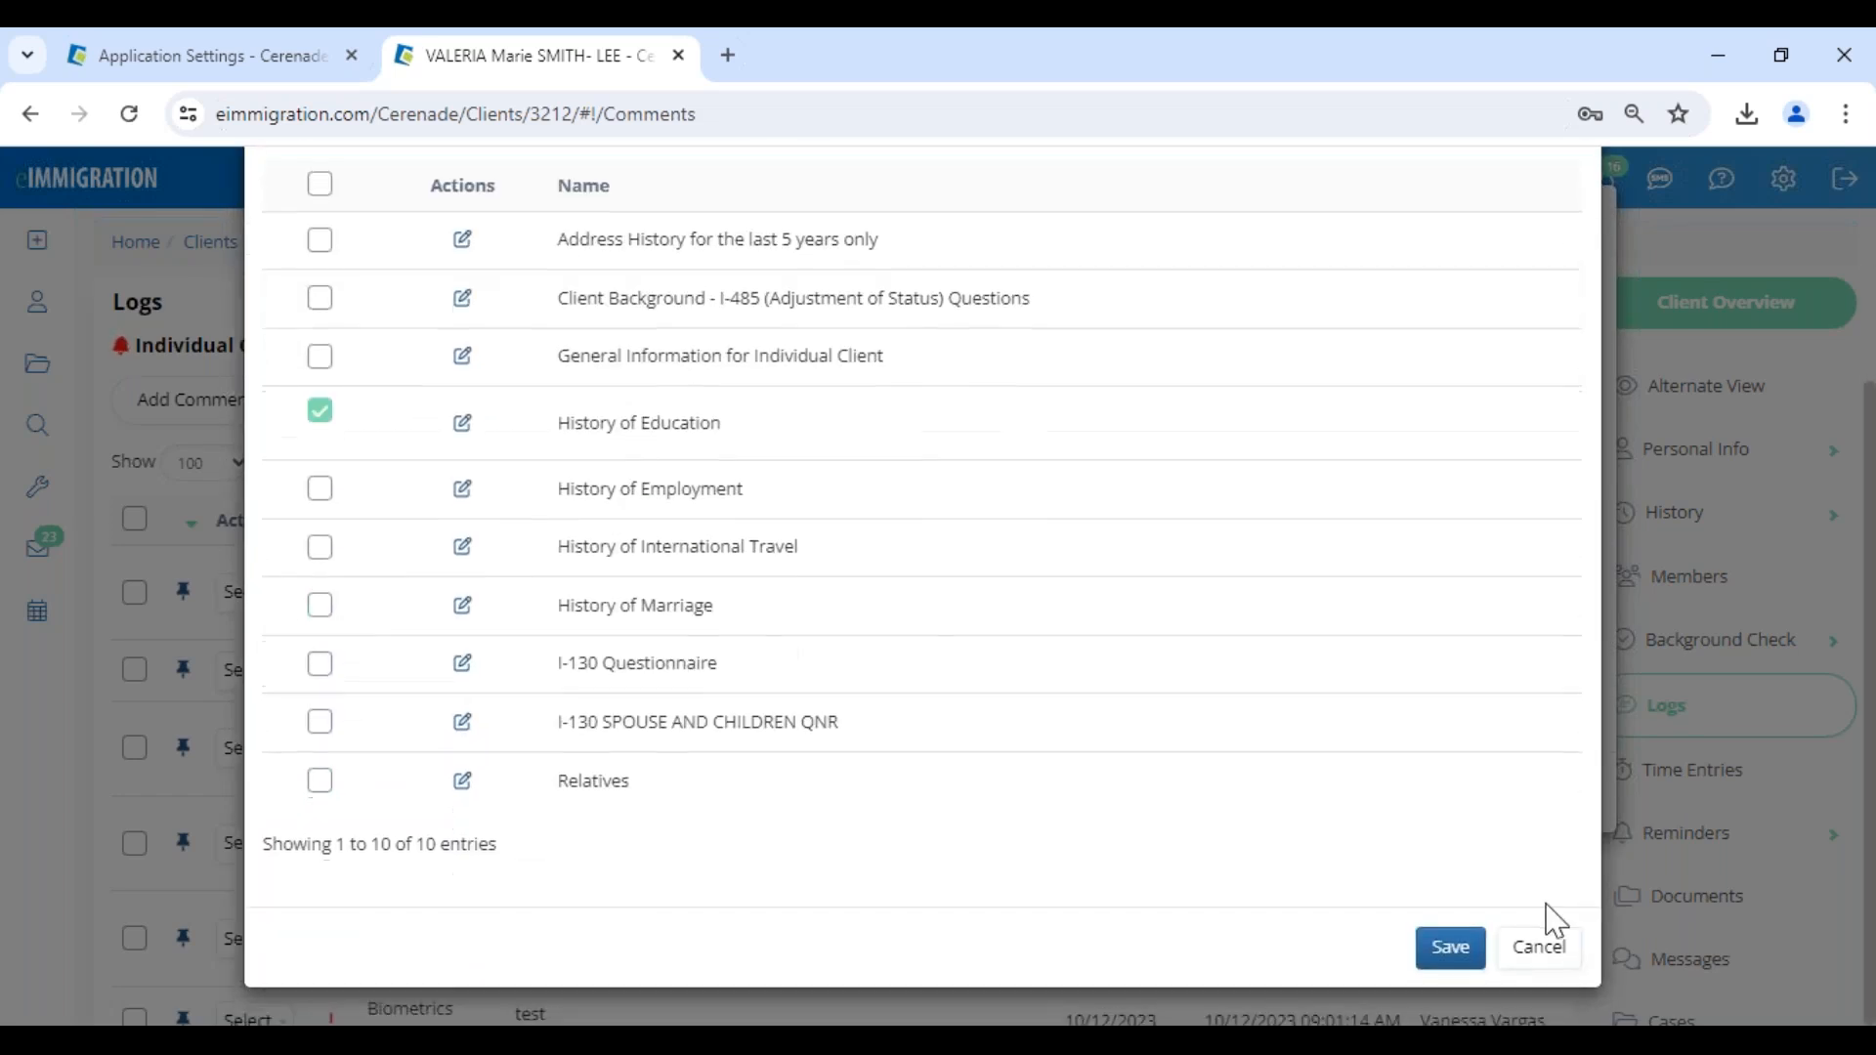
pyautogui.click(1428, 952)
pyautogui.click(1391, 607)
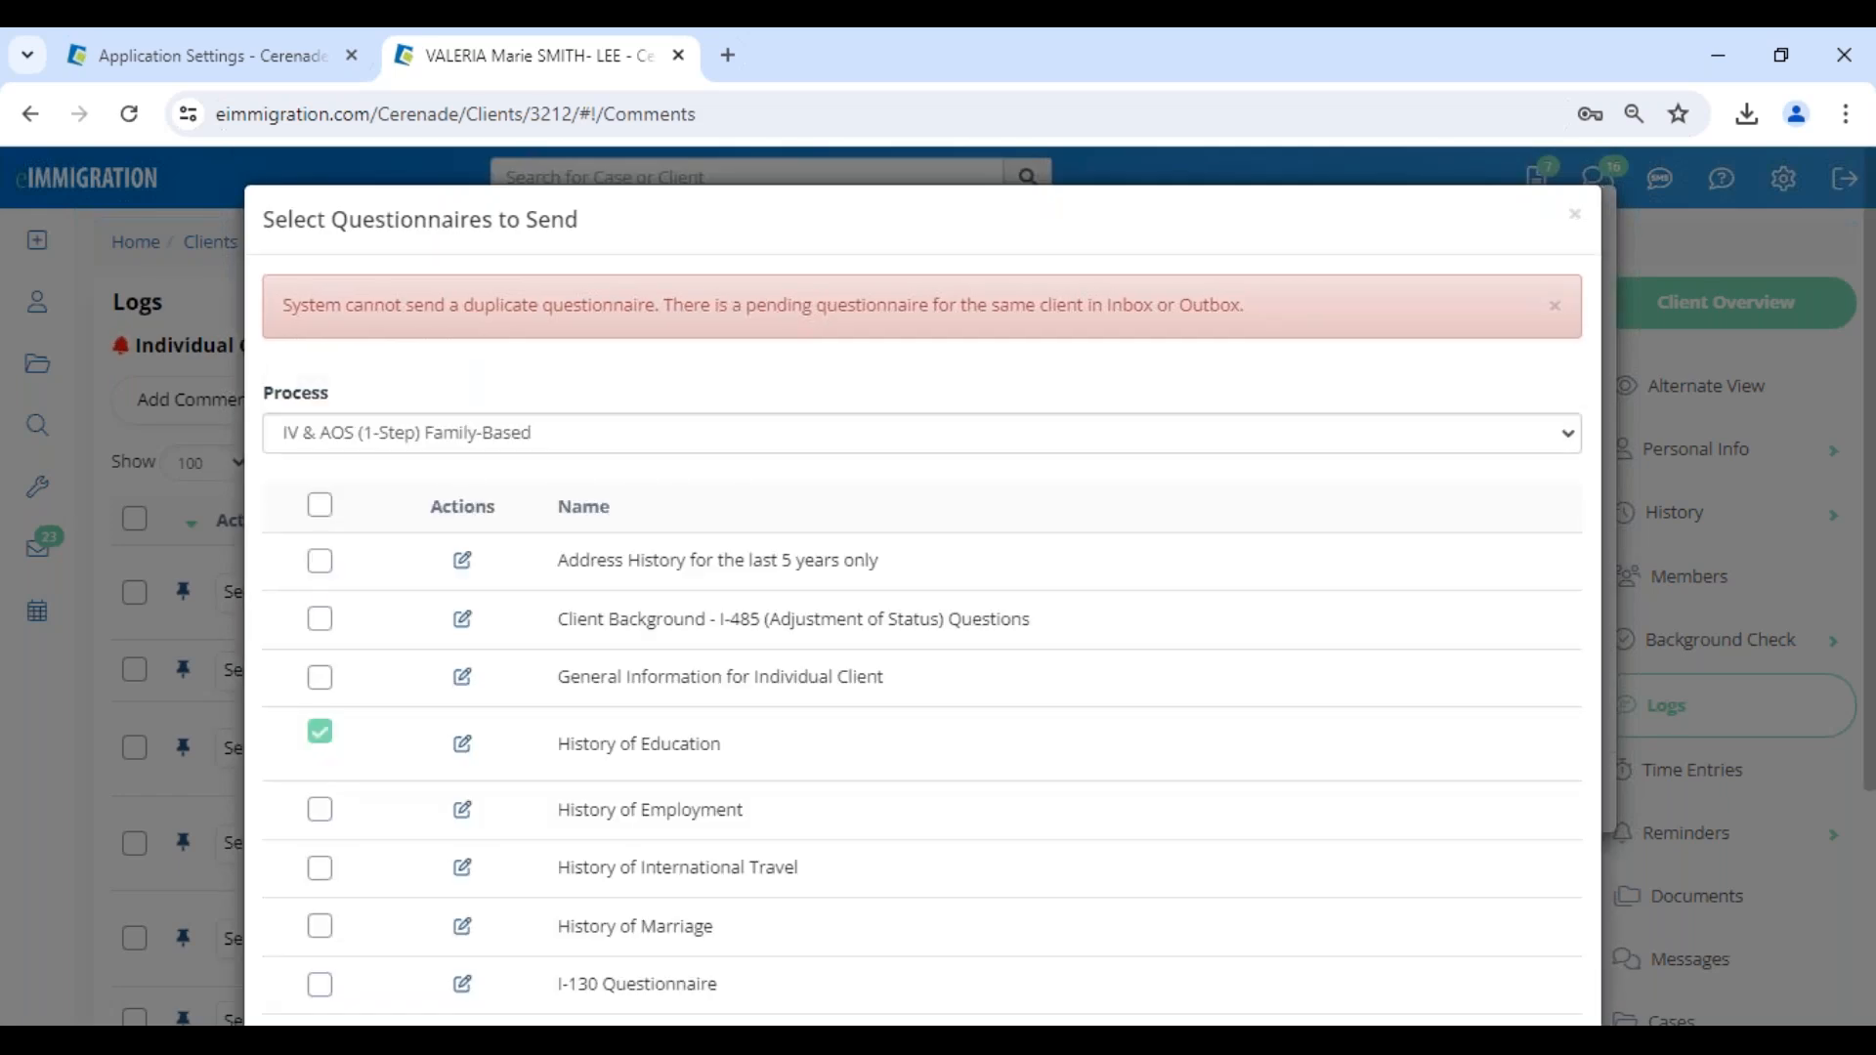
pyautogui.click(1574, 215)
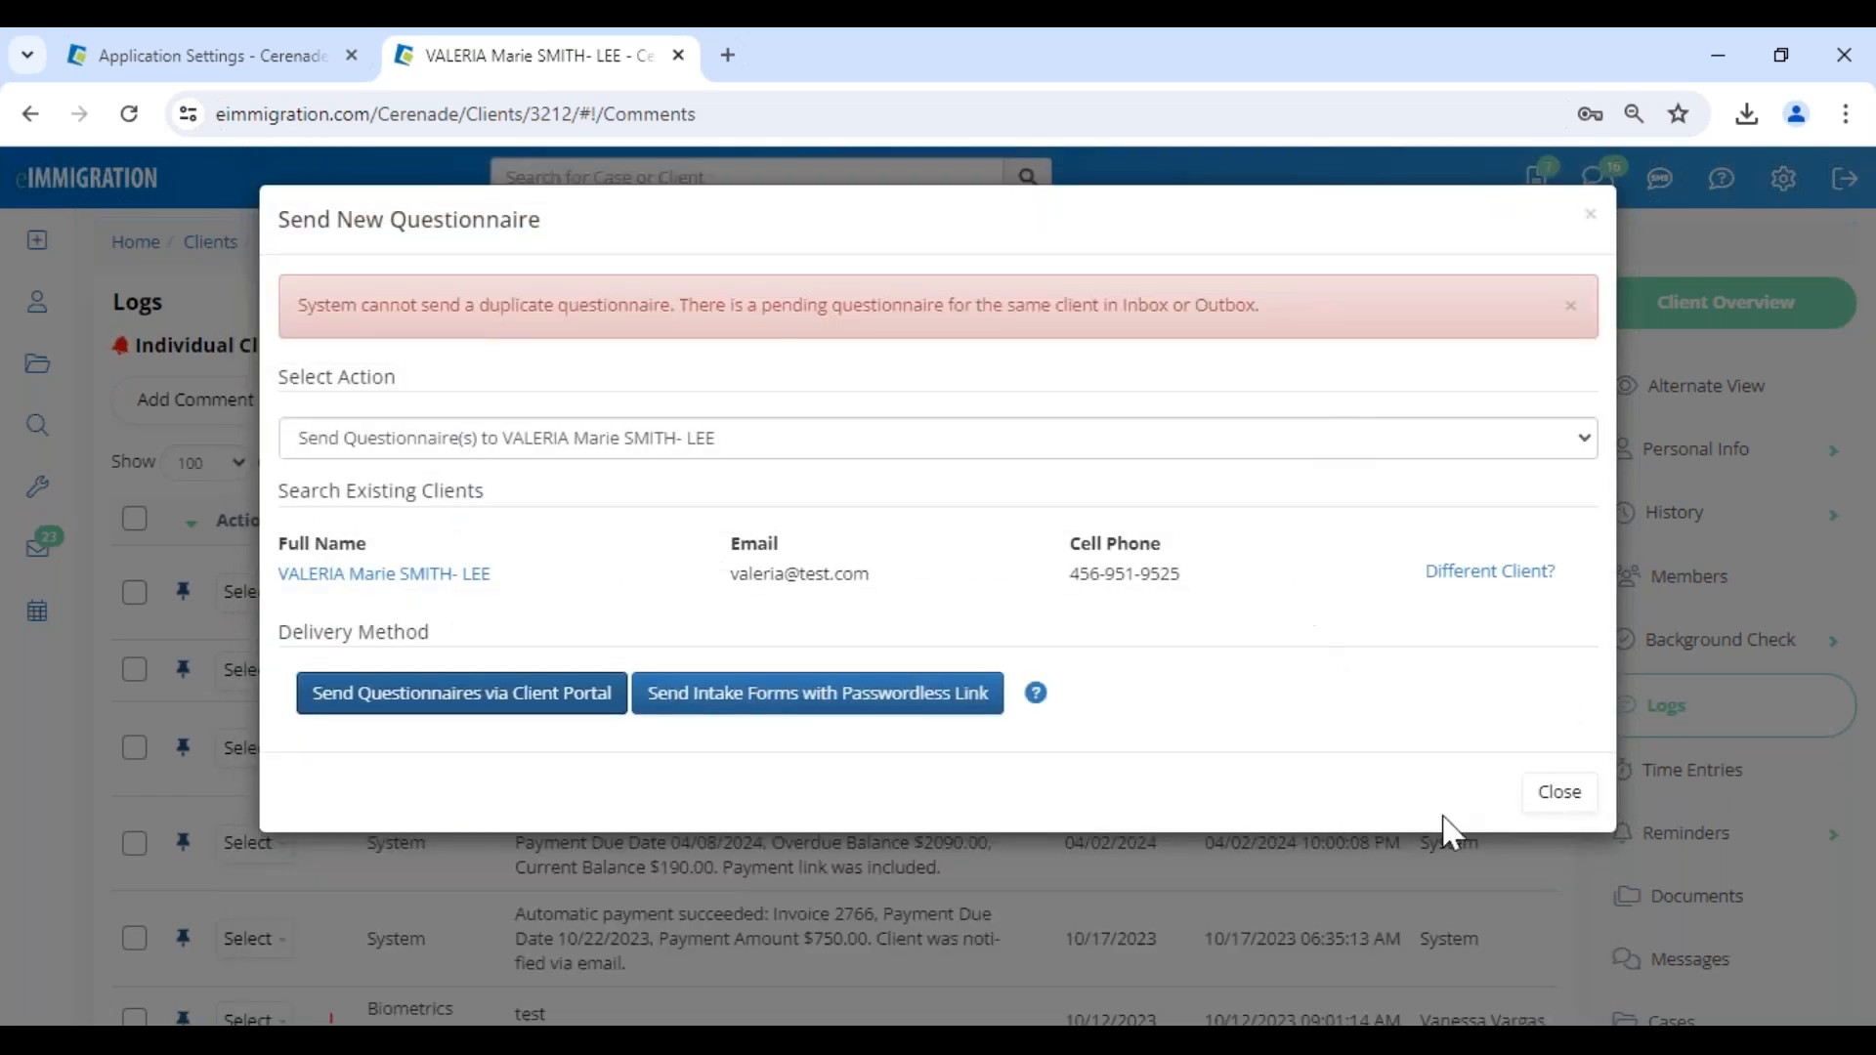
pyautogui.click(1559, 793)
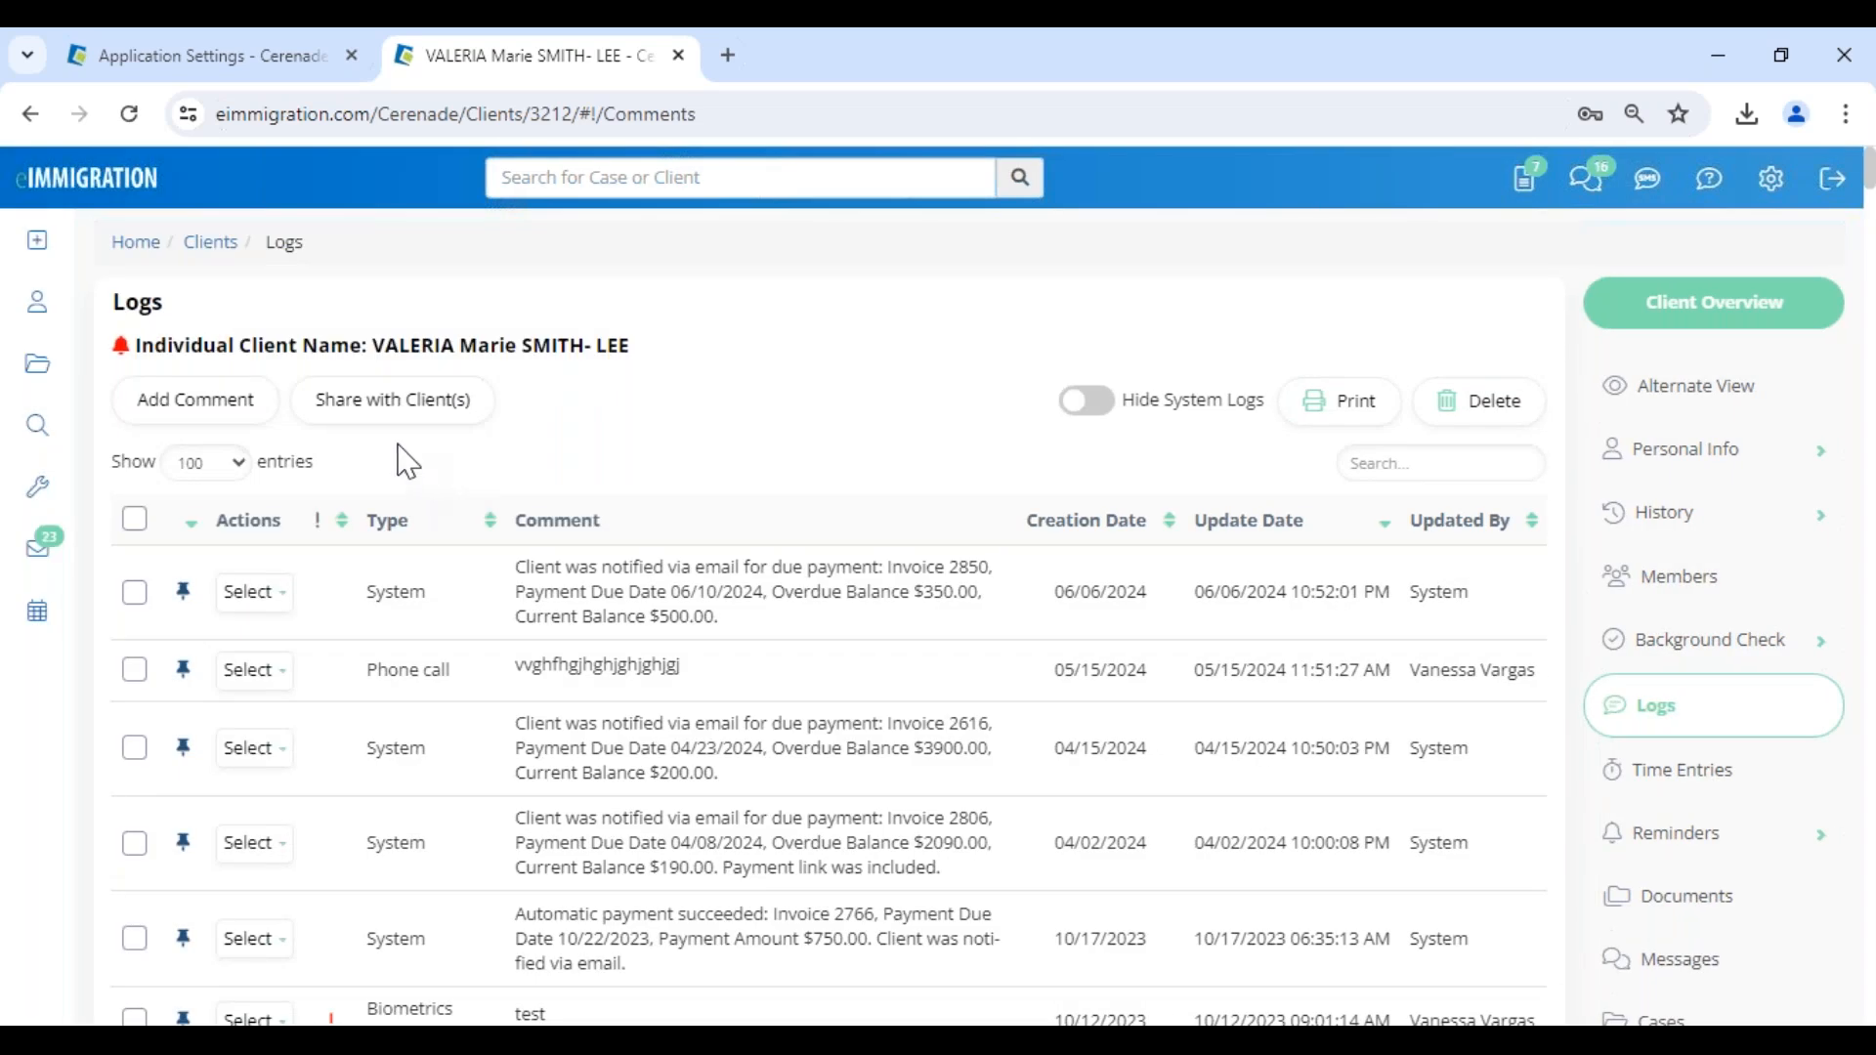
# - Open the spouse's client record from the current client's members and go to its Client-Access settings
pyautogui.click(1661, 577)
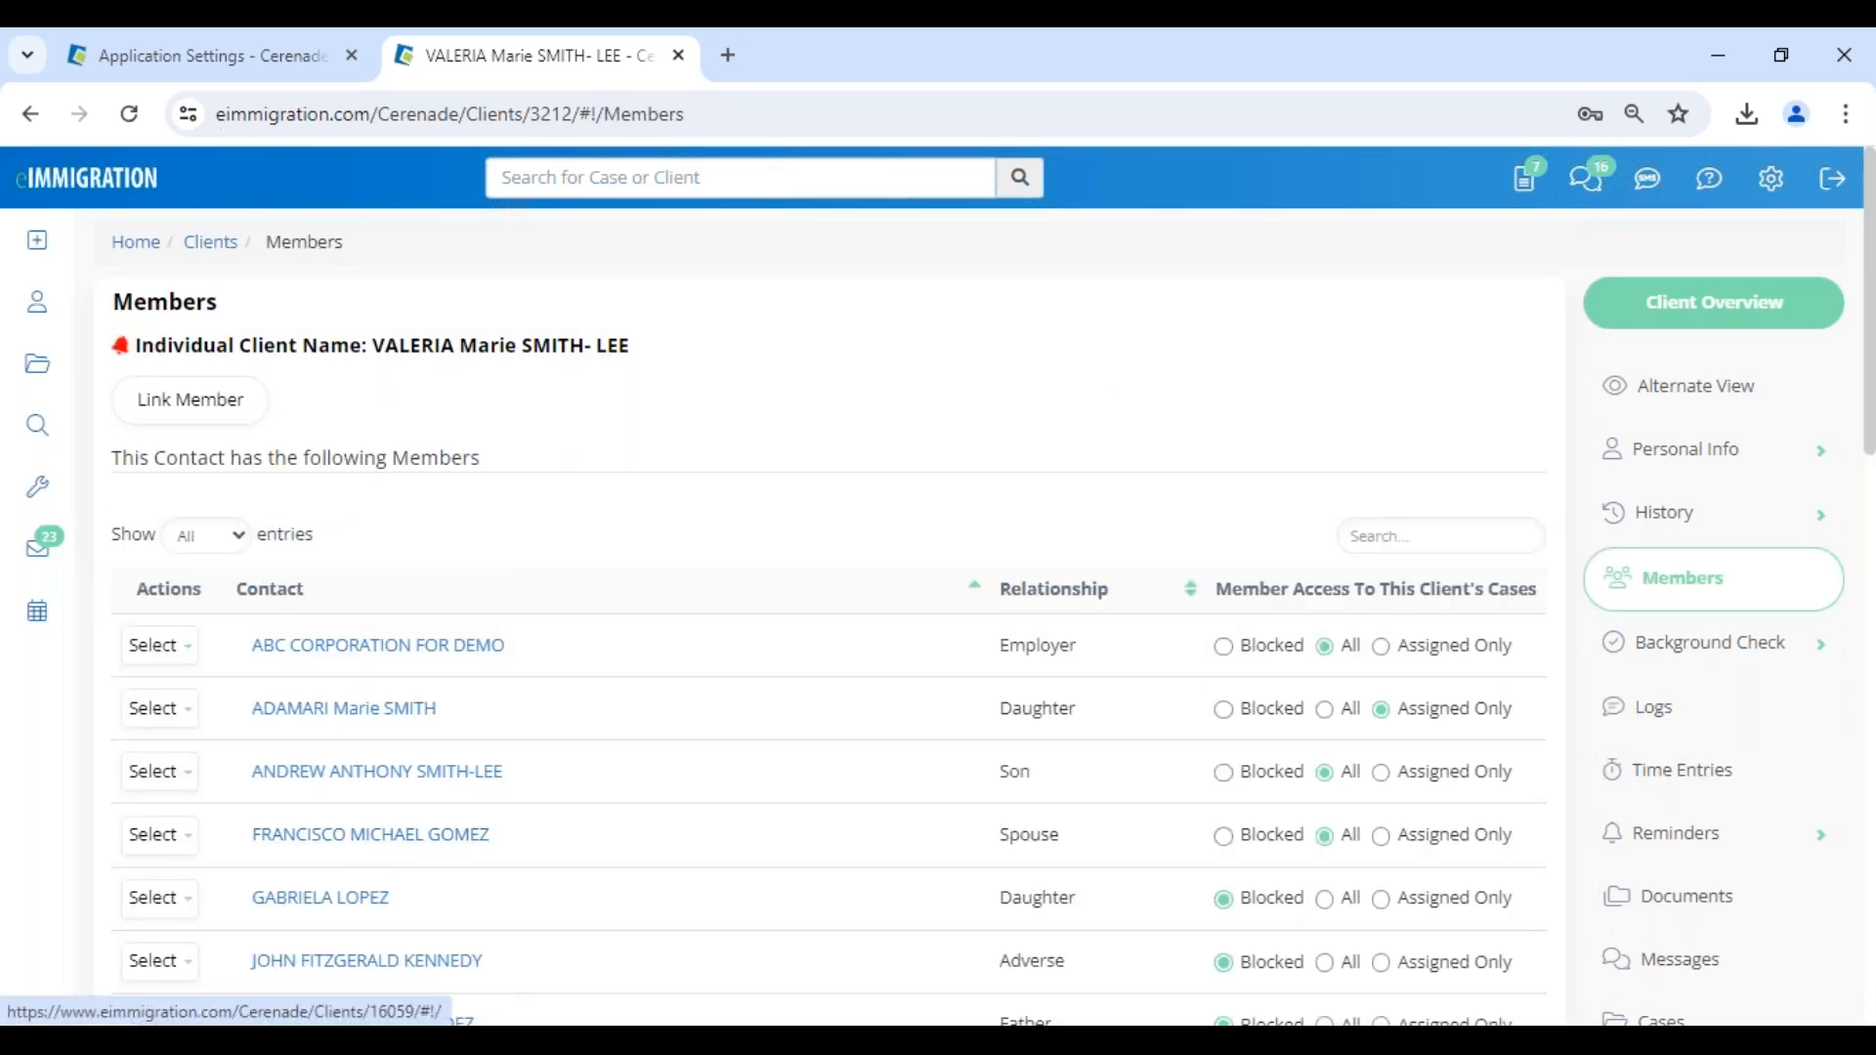
pyautogui.click(364, 856)
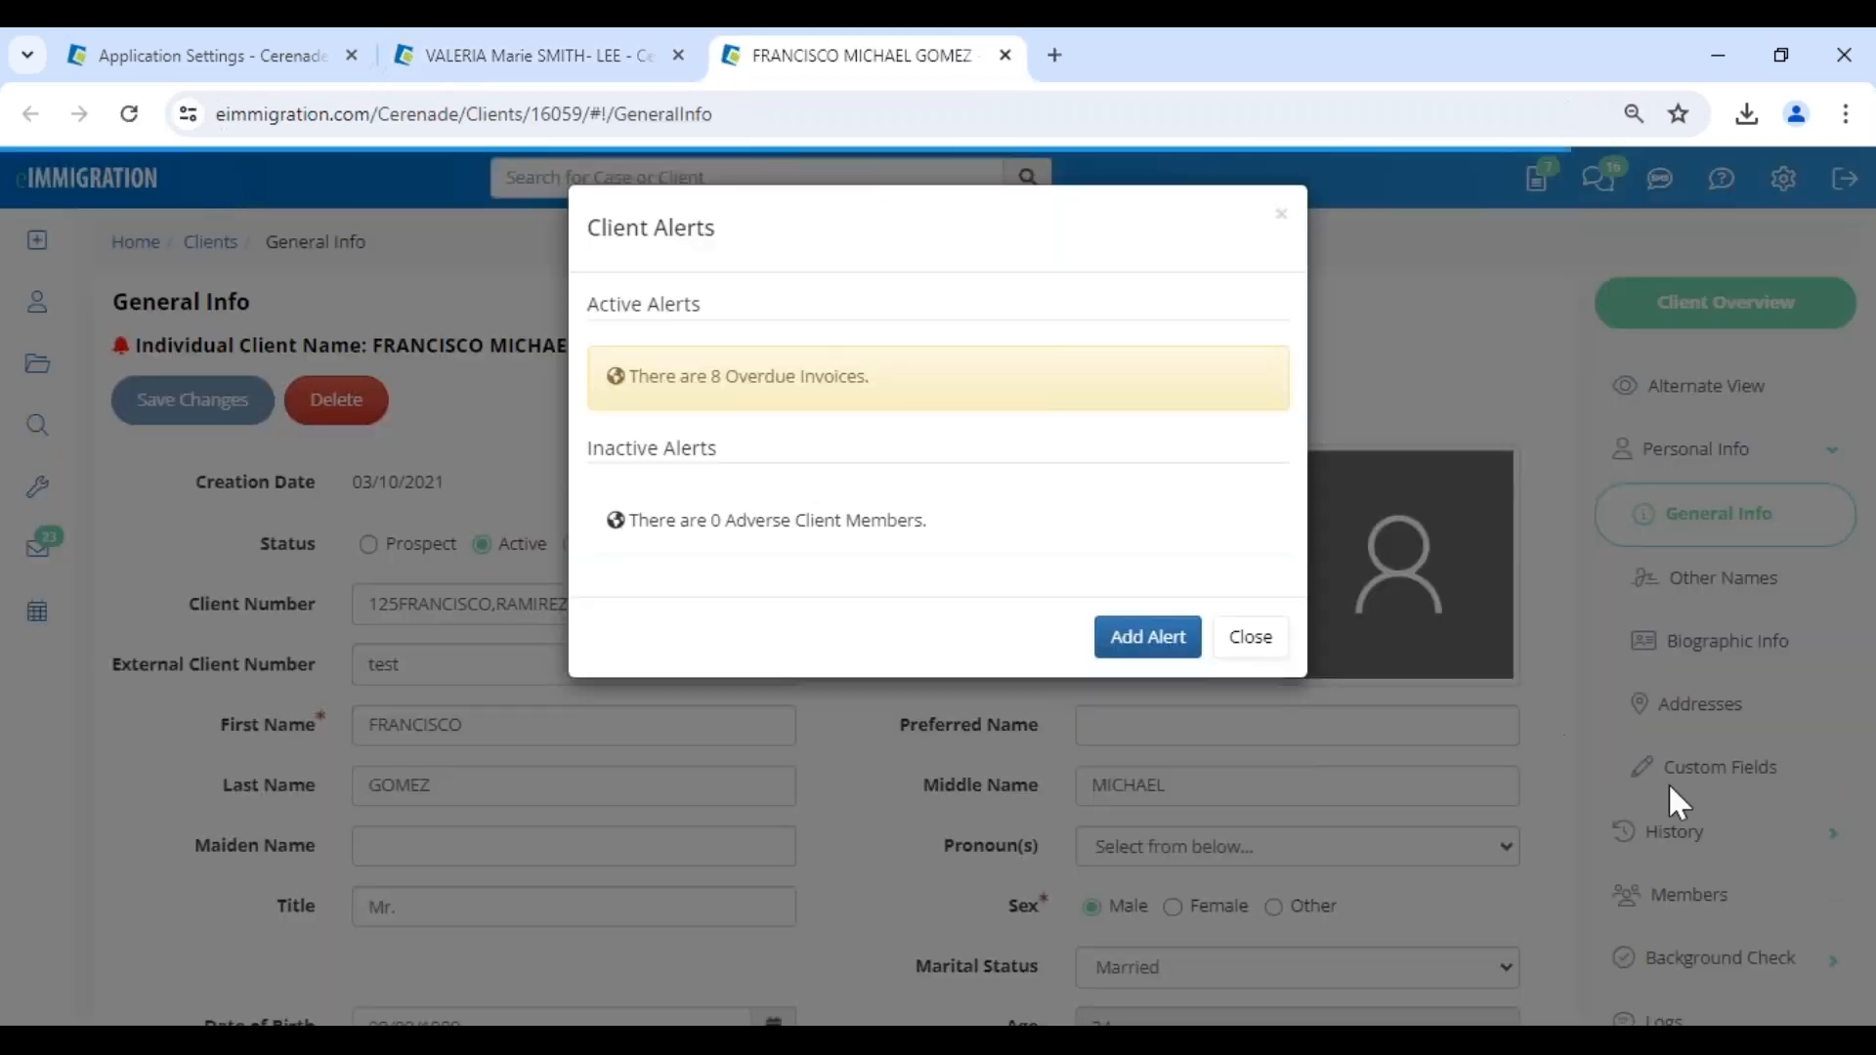
pyautogui.click(1264, 641)
pyautogui.scroll(-10, 1735, 820)
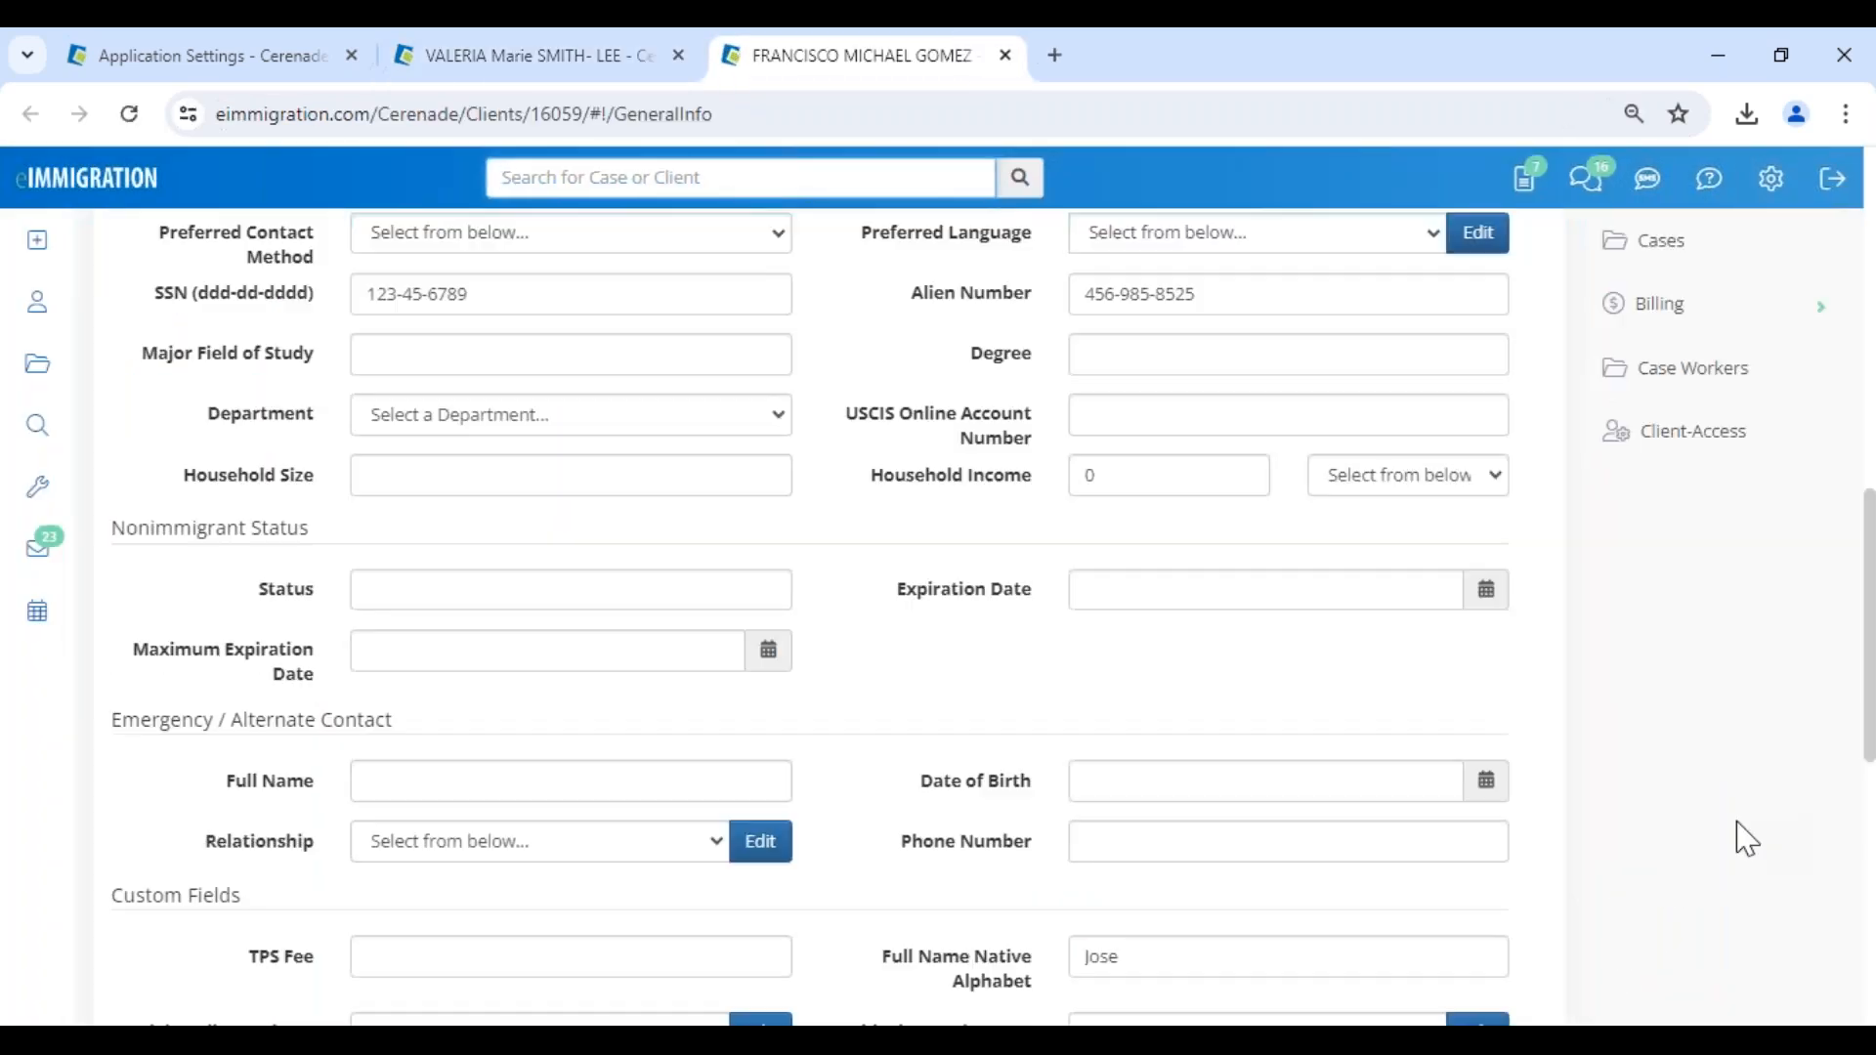
pyautogui.click(1711, 439)
# - Enter a new account password for the spouse's portal login and update the access record
pyautogui.click(450, 584)
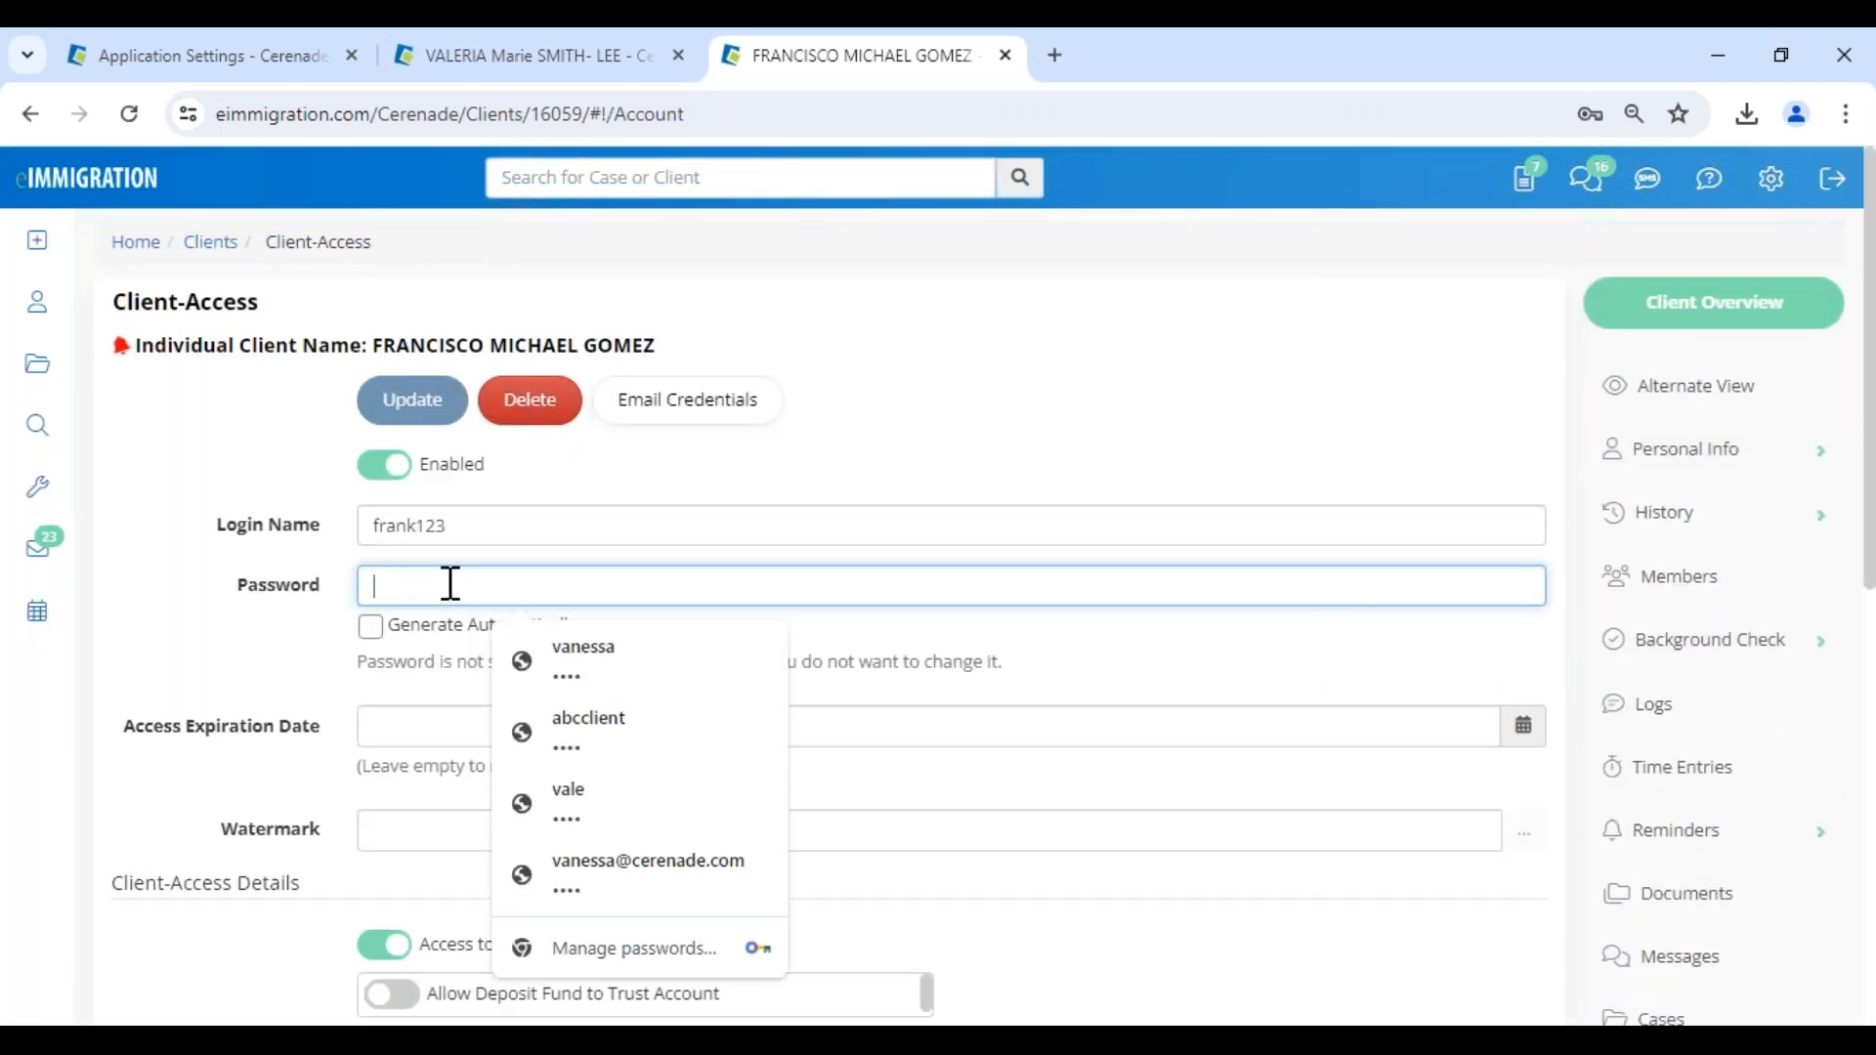
pyautogui.write('123')
pyautogui.click(415, 401)
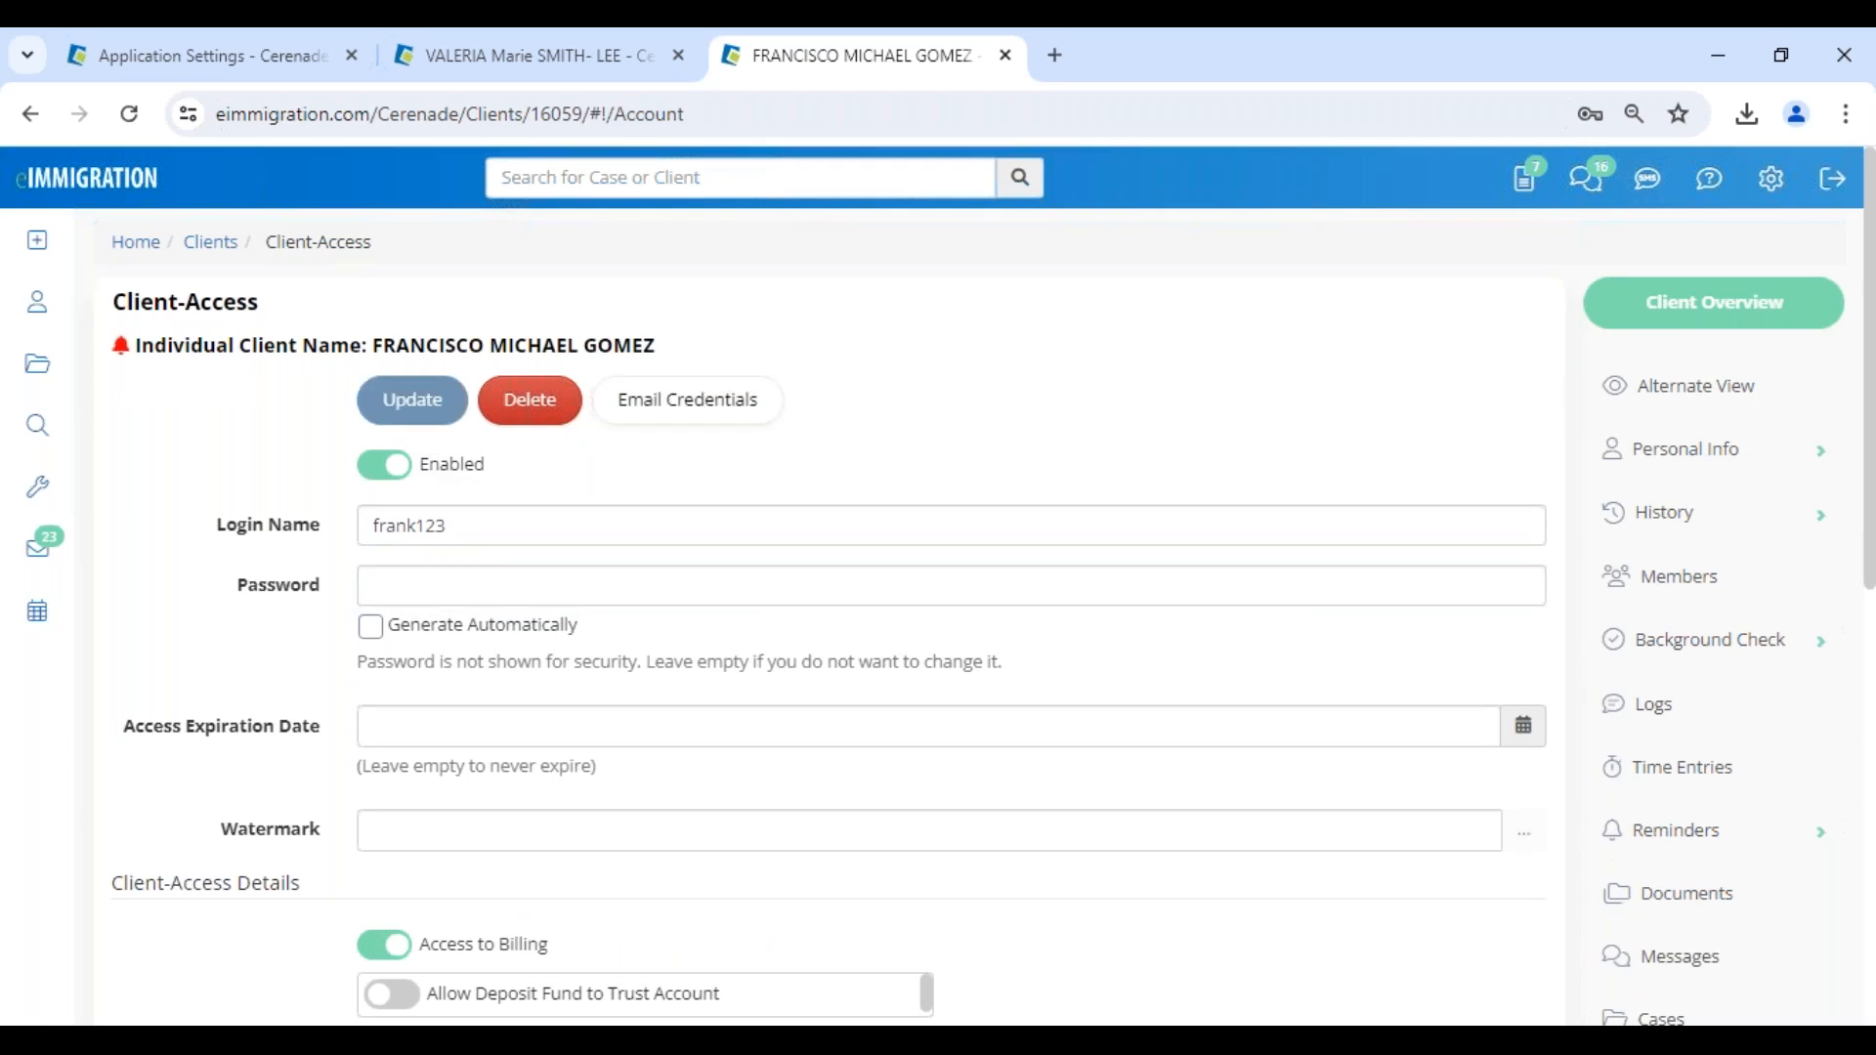
# - Enable the spouse's access to send questionnaires, initiate a case, schedule appointments with Cerenade Support 1 and 5, and send SMS
pyautogui.moveTo(41, 259)
pyautogui.scroll(-4, 574, 723)
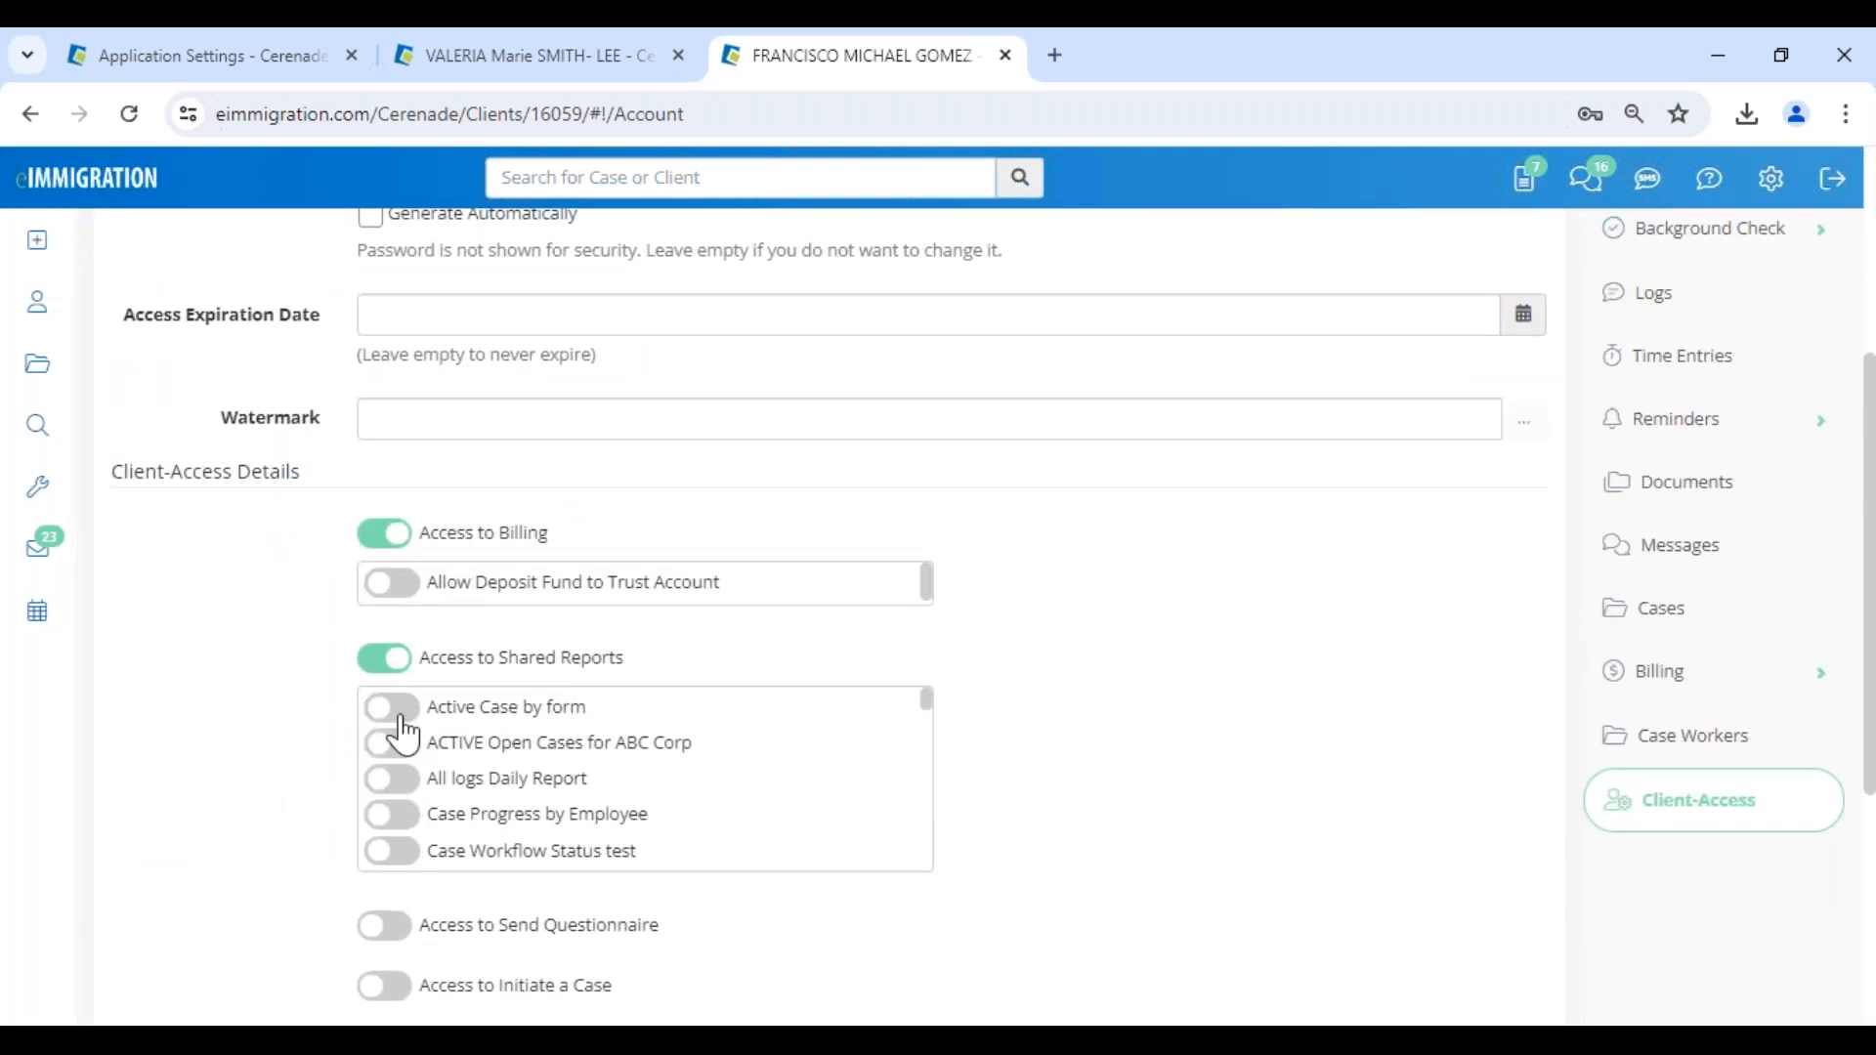
pyautogui.scroll(-5, 410, 747)
pyautogui.click(391, 925)
pyautogui.scroll(-1, 400, 928)
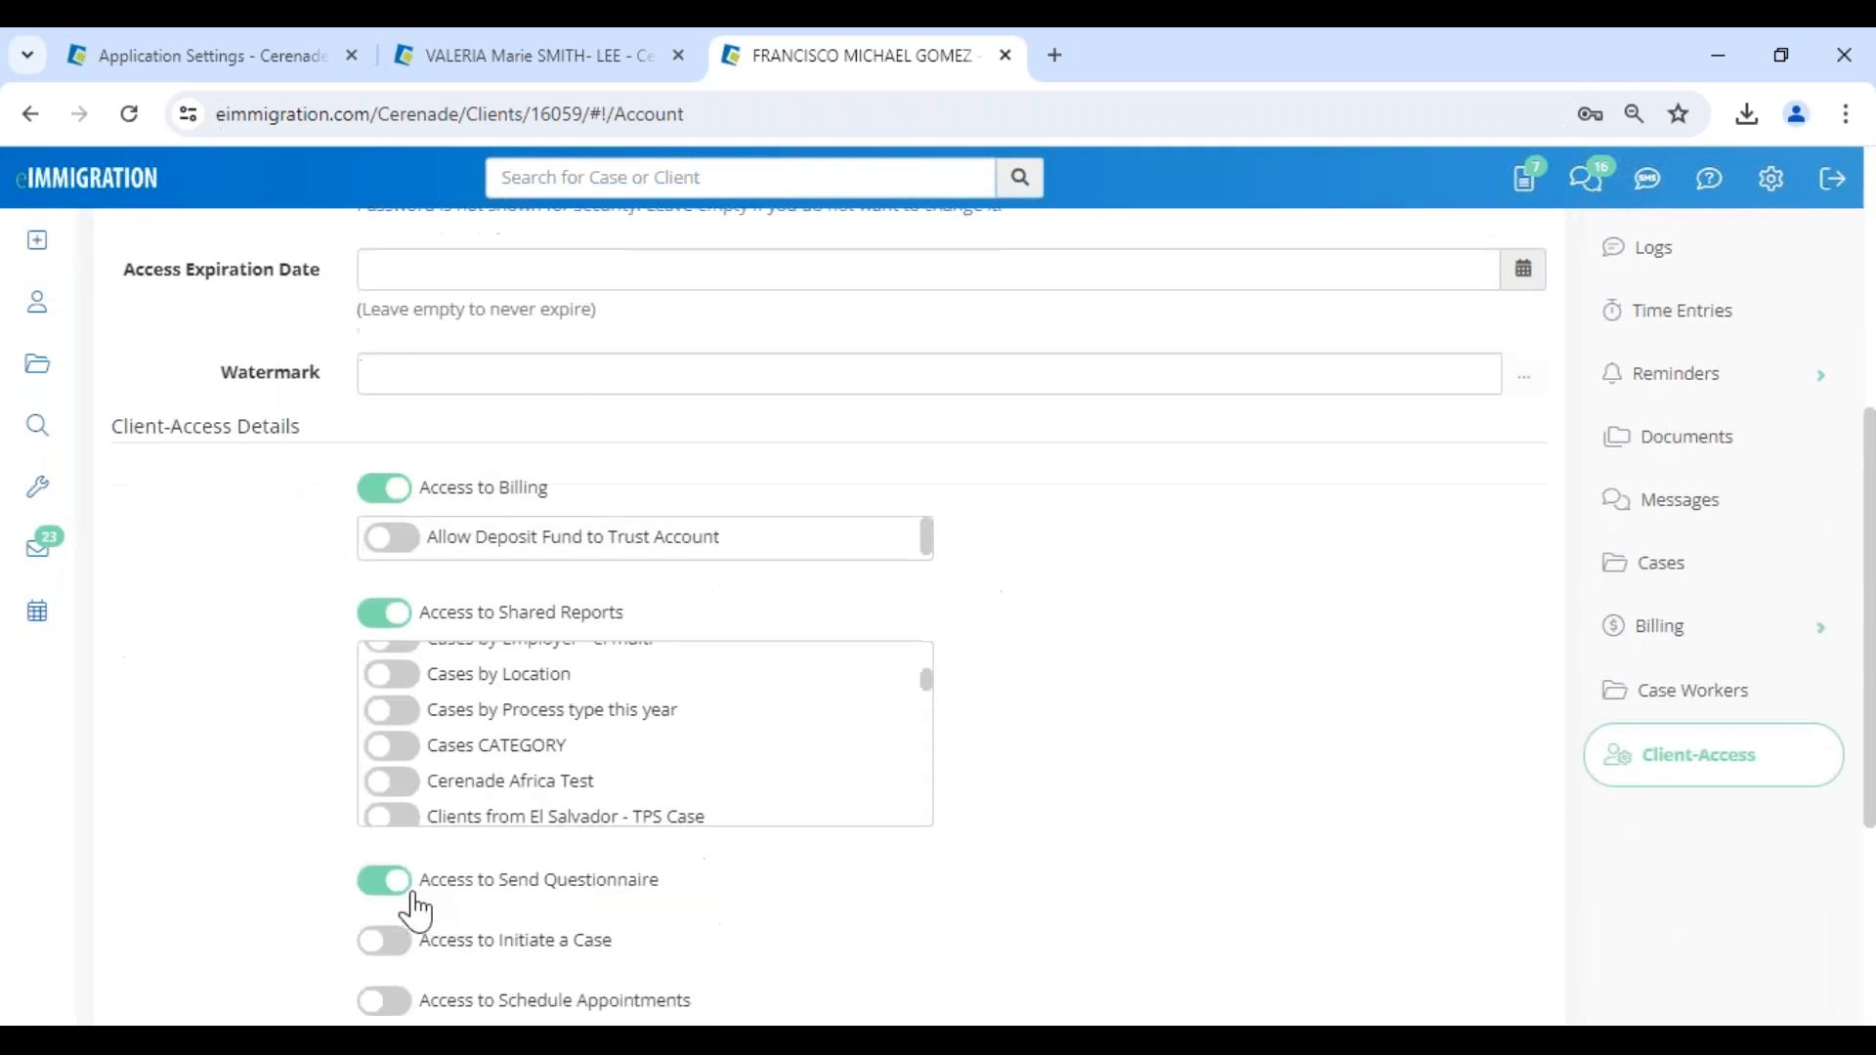
pyautogui.scroll(-4, 419, 914)
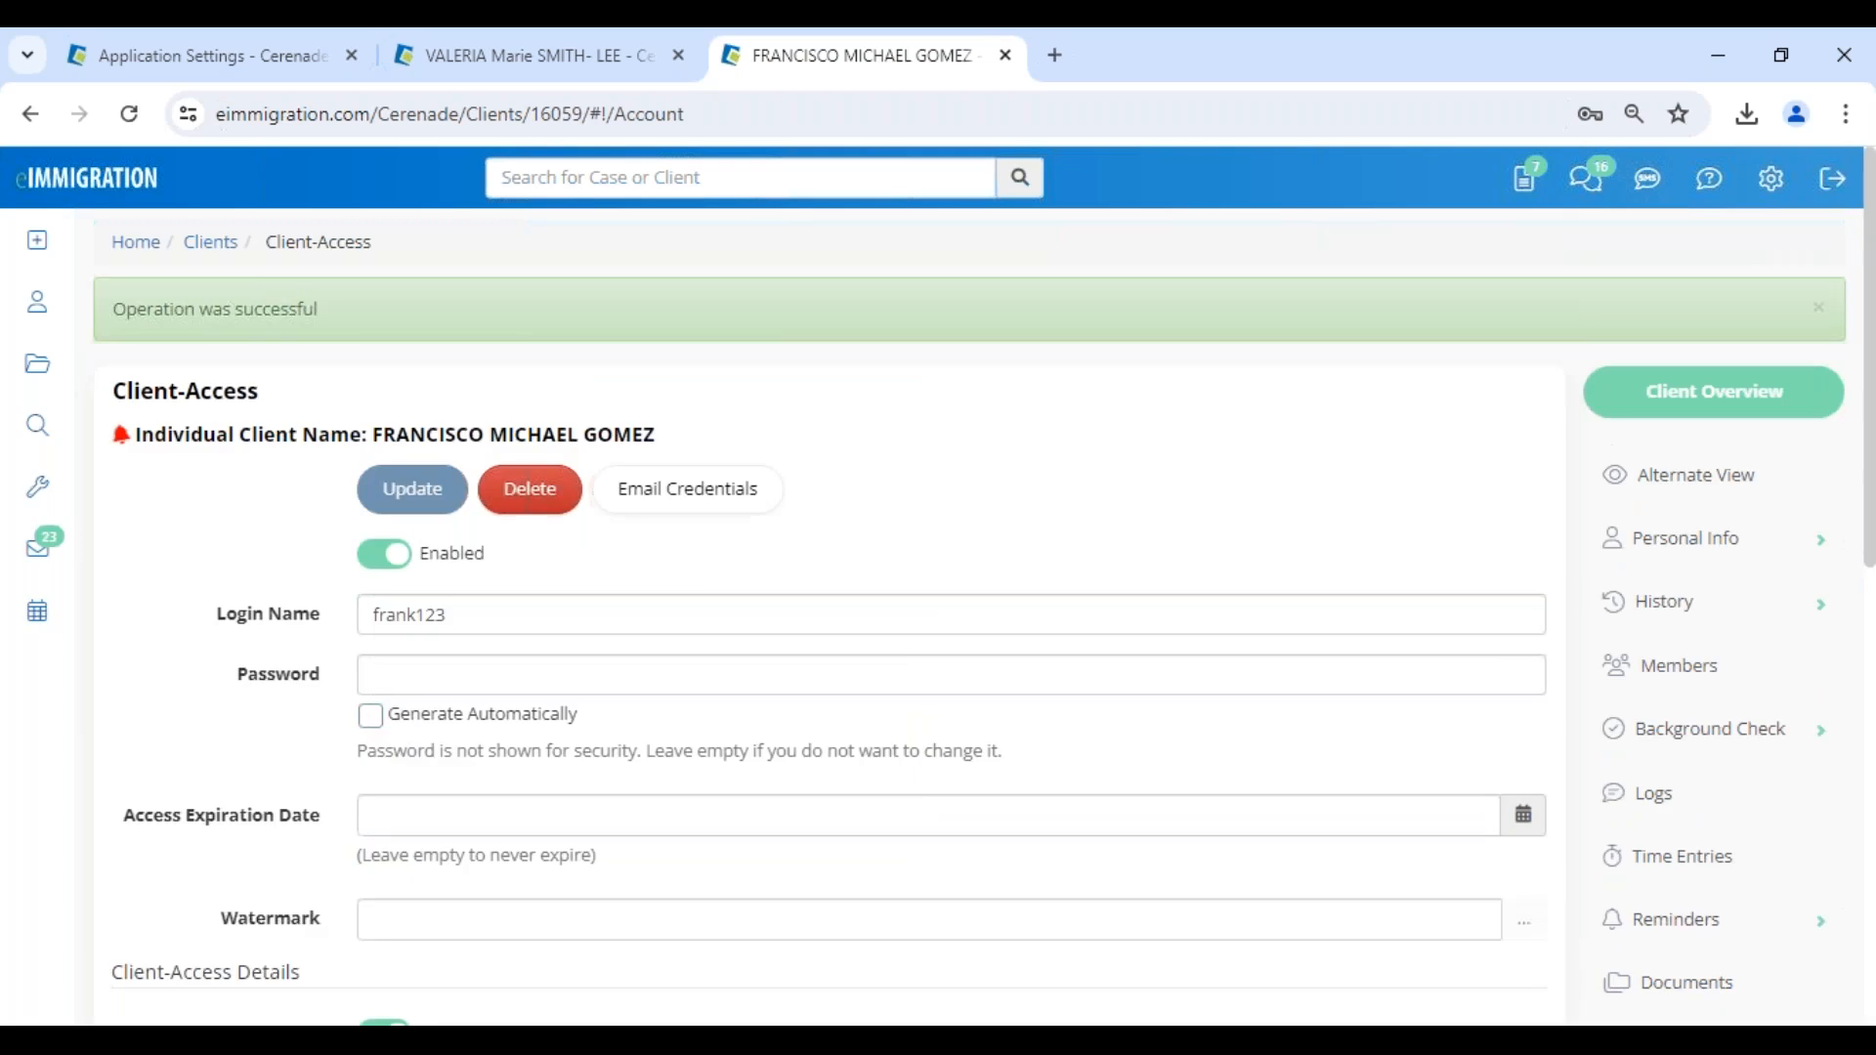
pyautogui.scroll(-1, 404, 752)
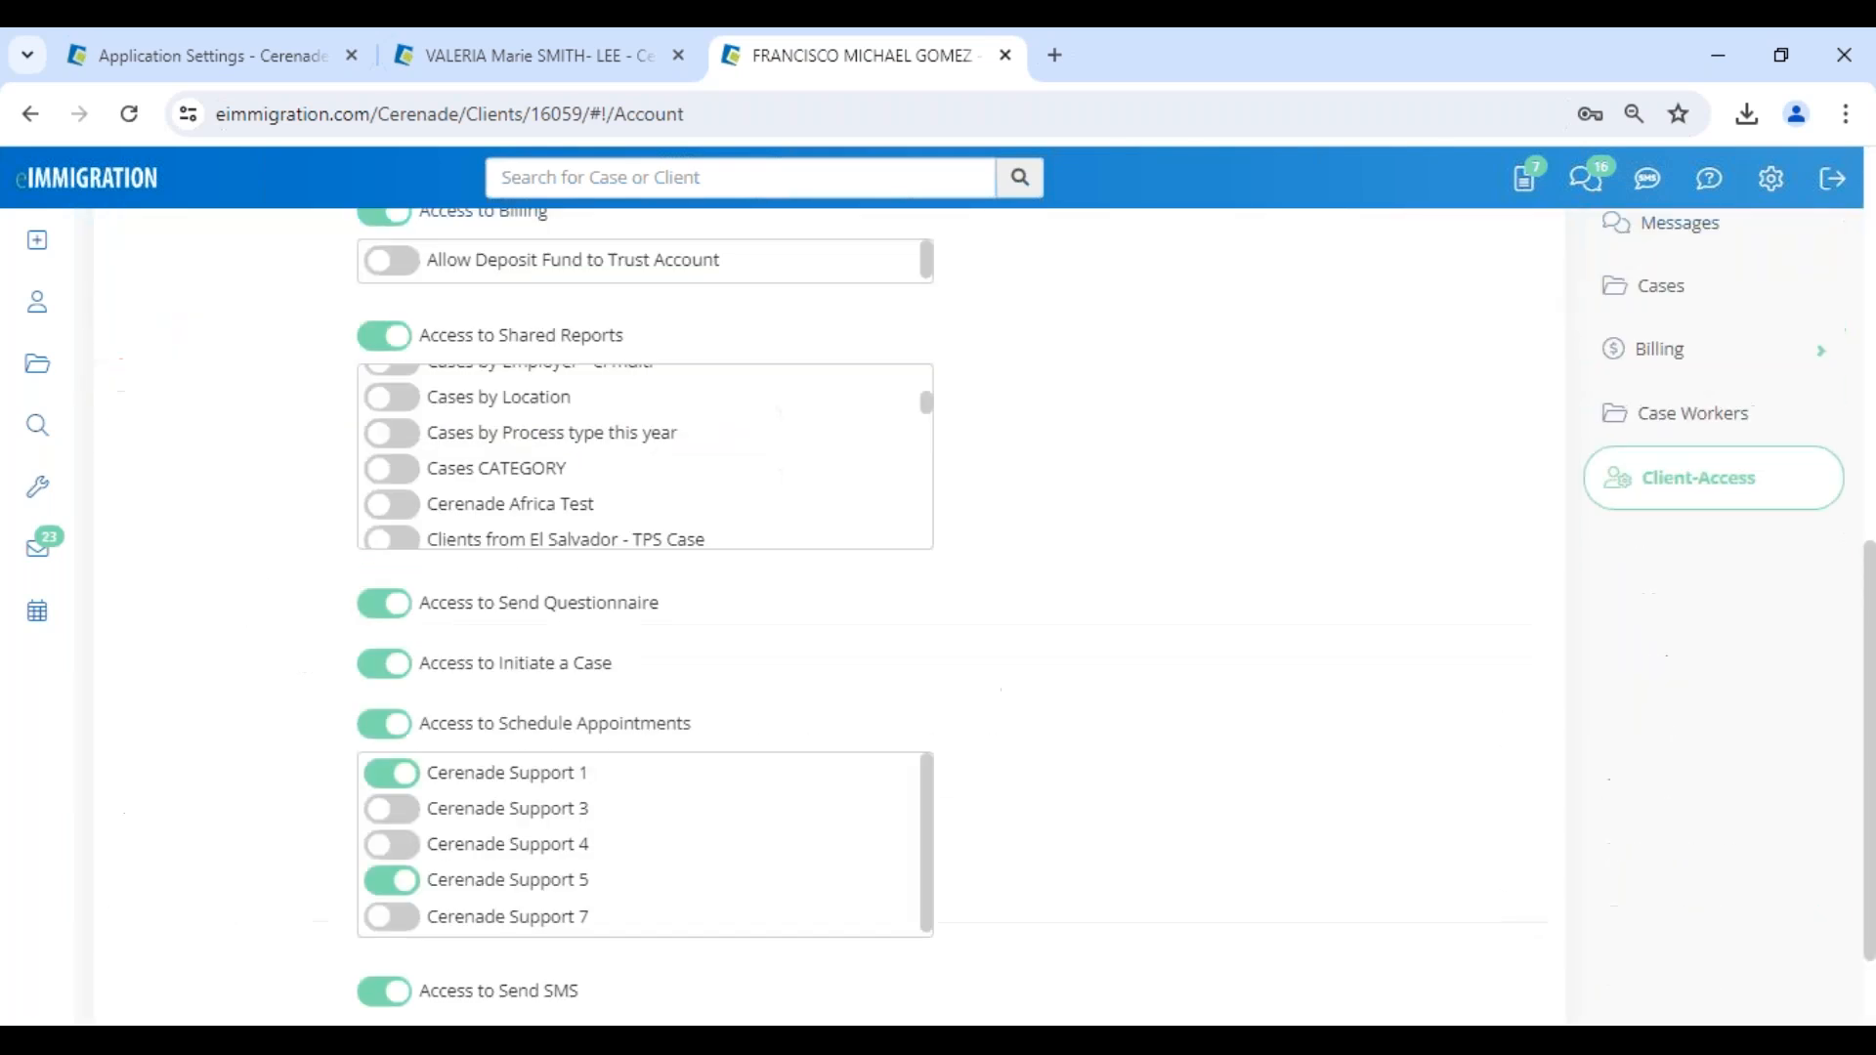
# - Enable the Documents Uploaded and Passport Expiration (6 MONTHS OUT) shared reports for the spouse and update the access settings
pyautogui.scroll(2, 410, 420)
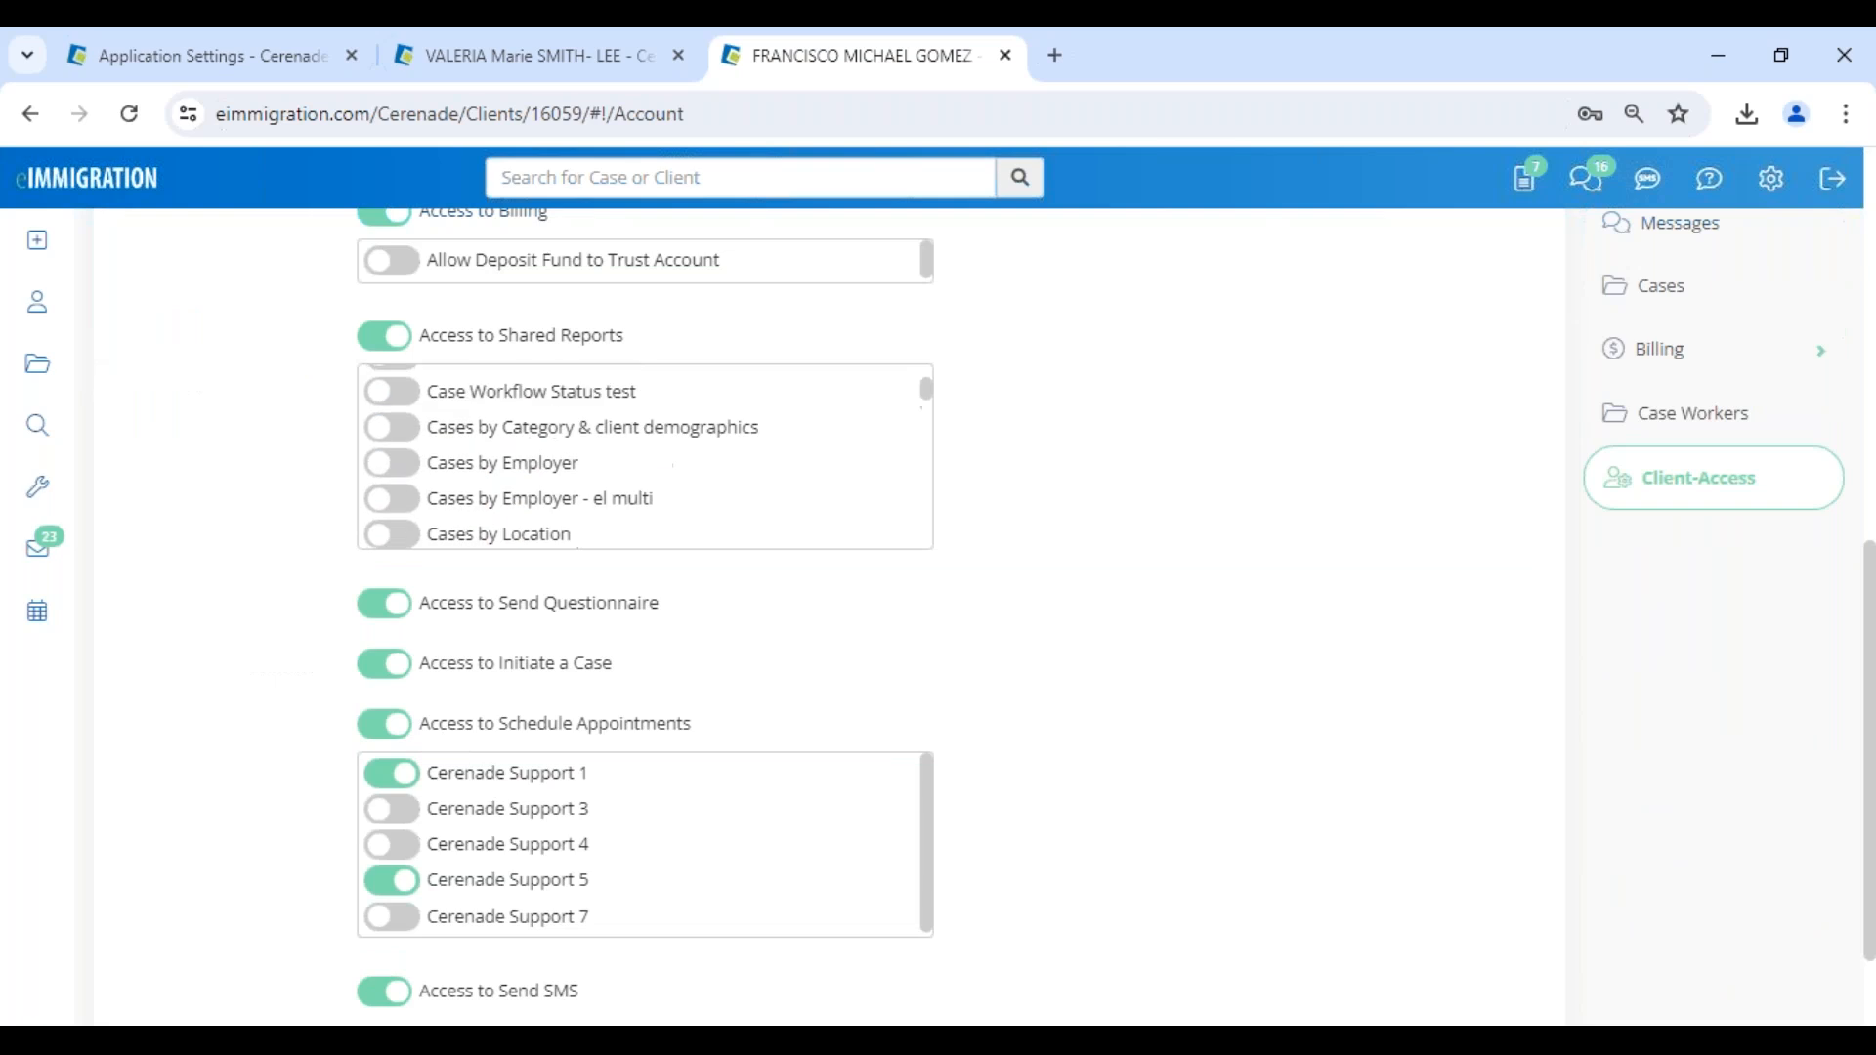
pyautogui.scroll(2, 426, 503)
pyautogui.scroll(-4, 405, 483)
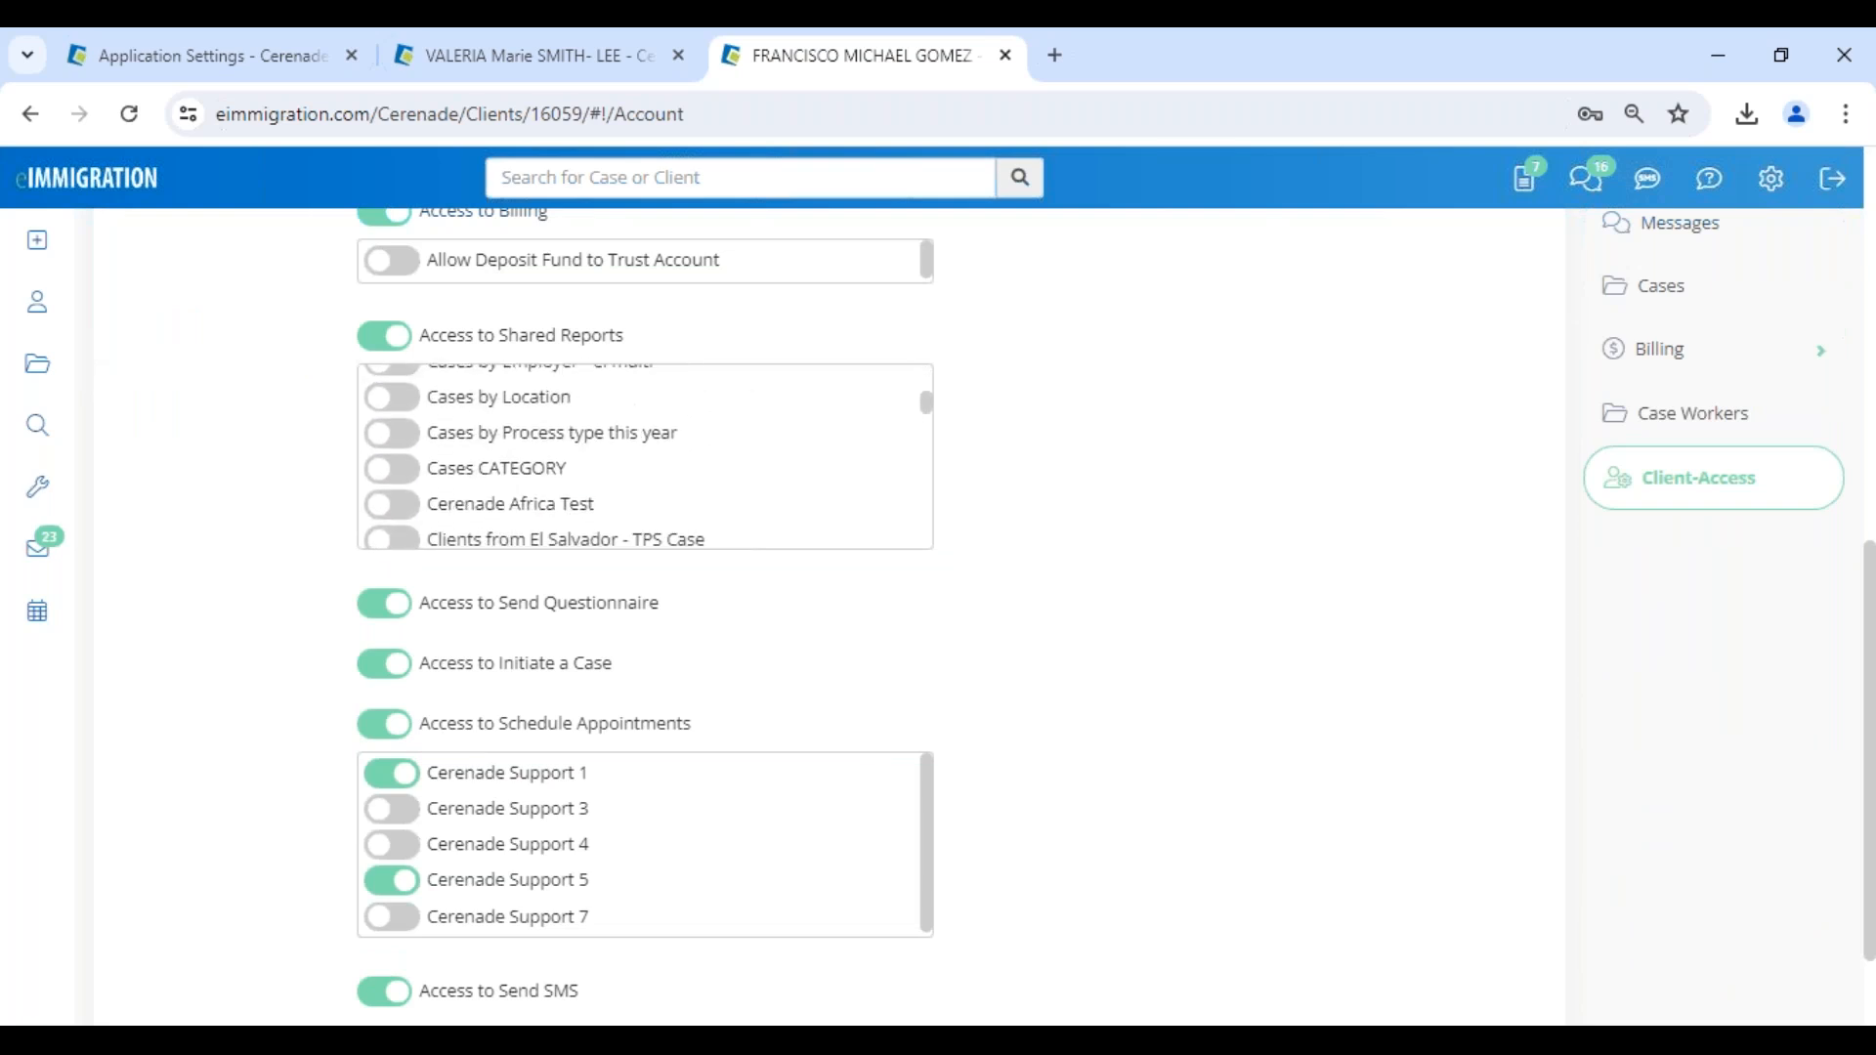
pyautogui.scroll(-3, 644, 456)
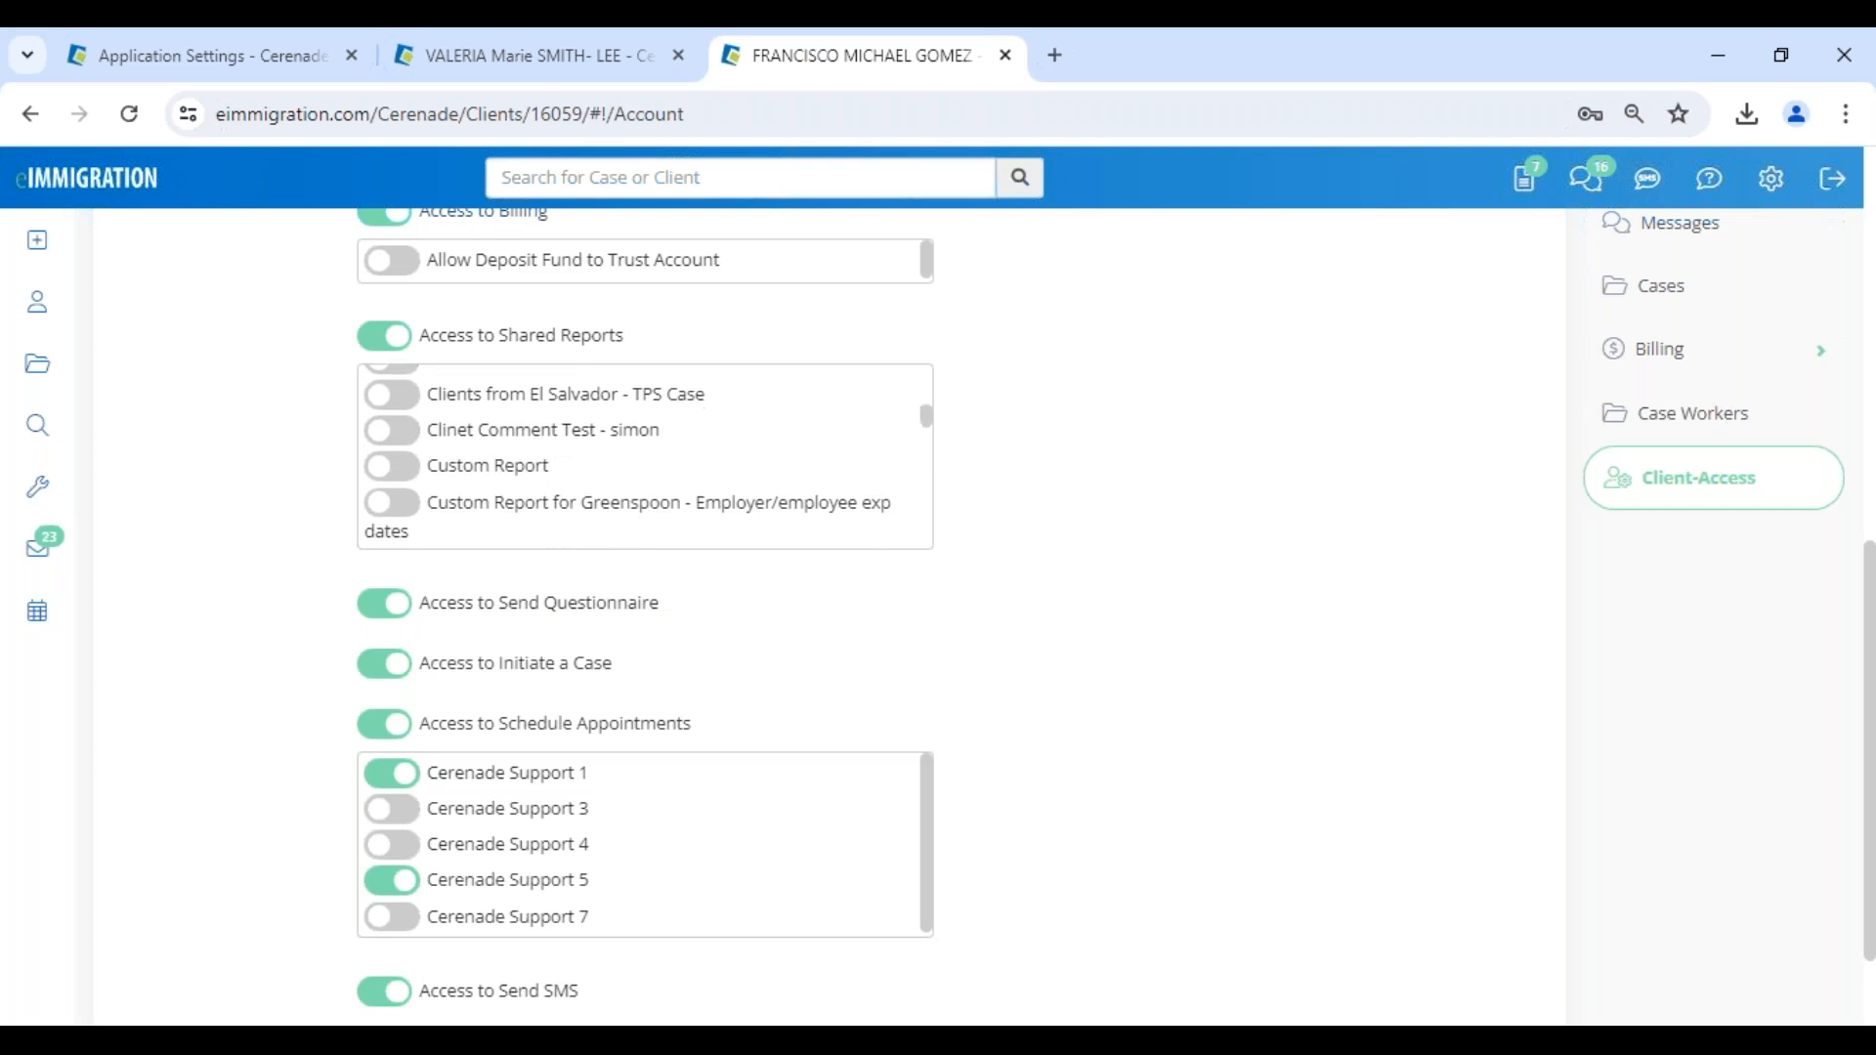
pyautogui.scroll(-2, 645, 456)
pyautogui.click(391, 474)
pyautogui.scroll(-1, 410, 657)
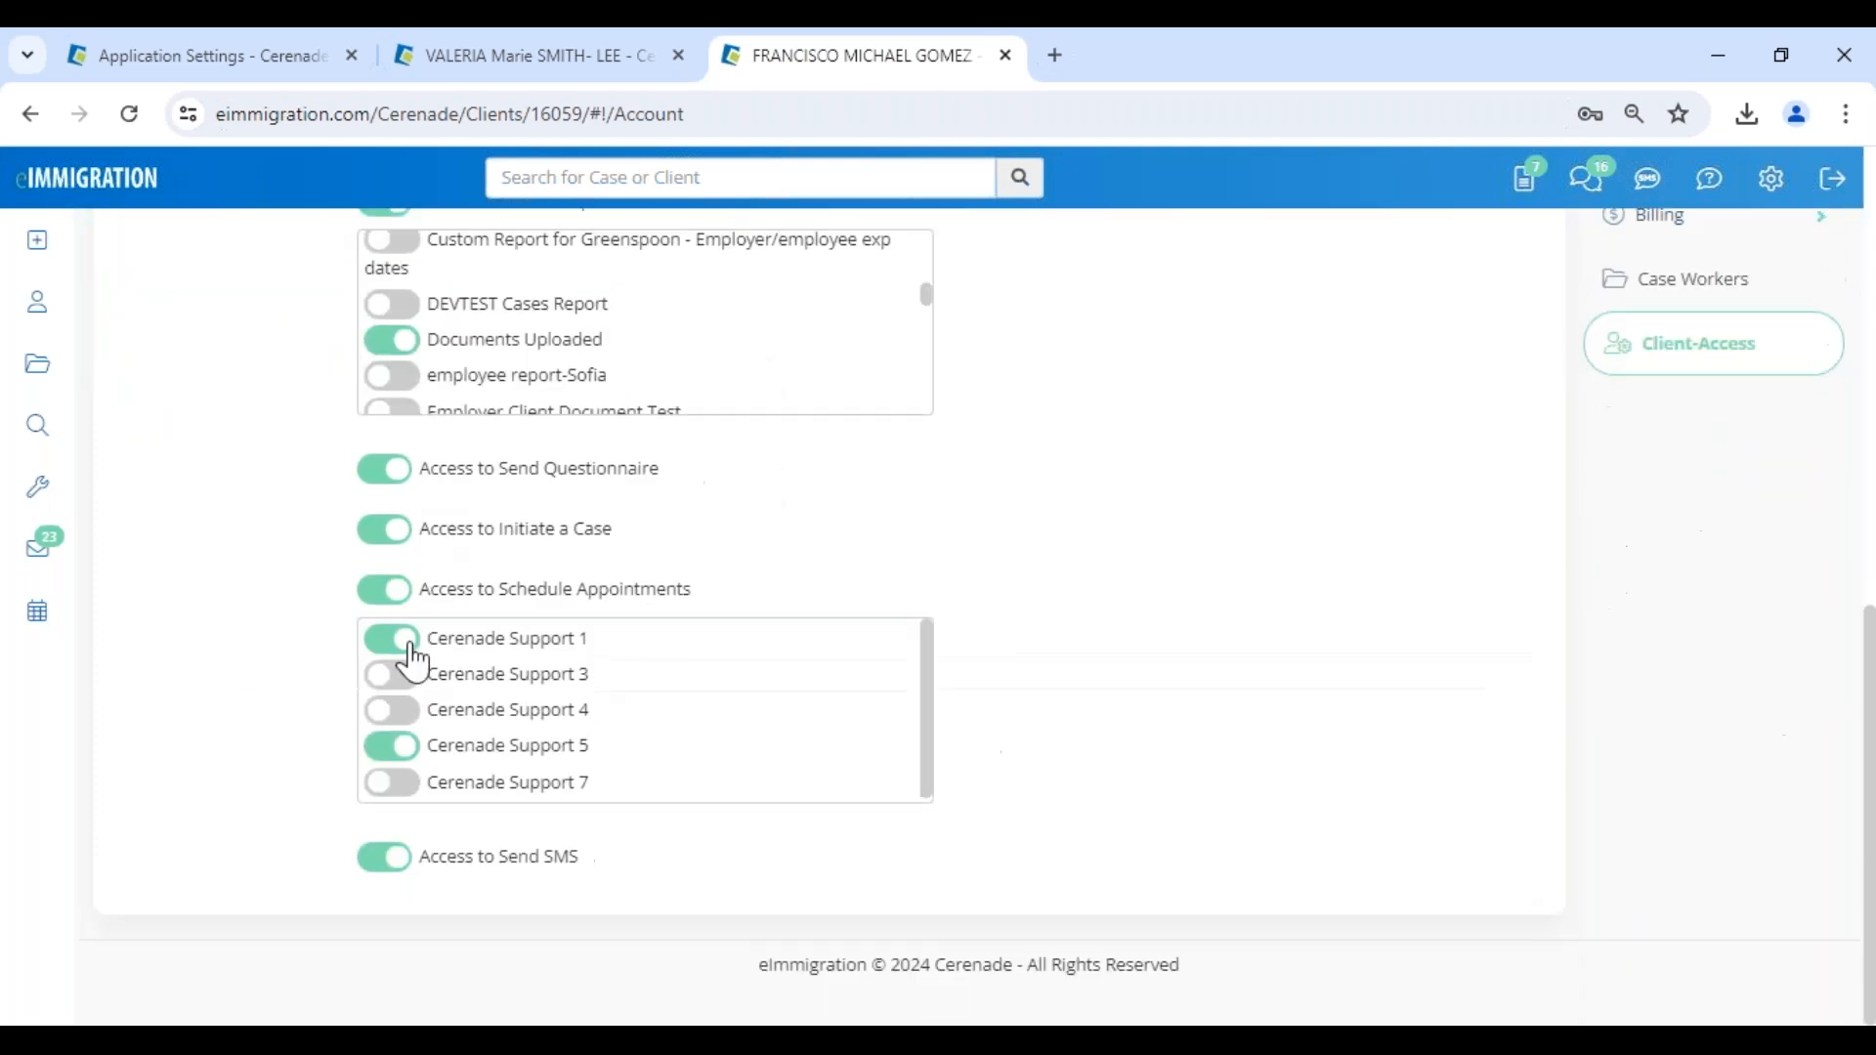
pyautogui.scroll(3, 435, 586)
pyautogui.scroll(-5, 431, 657)
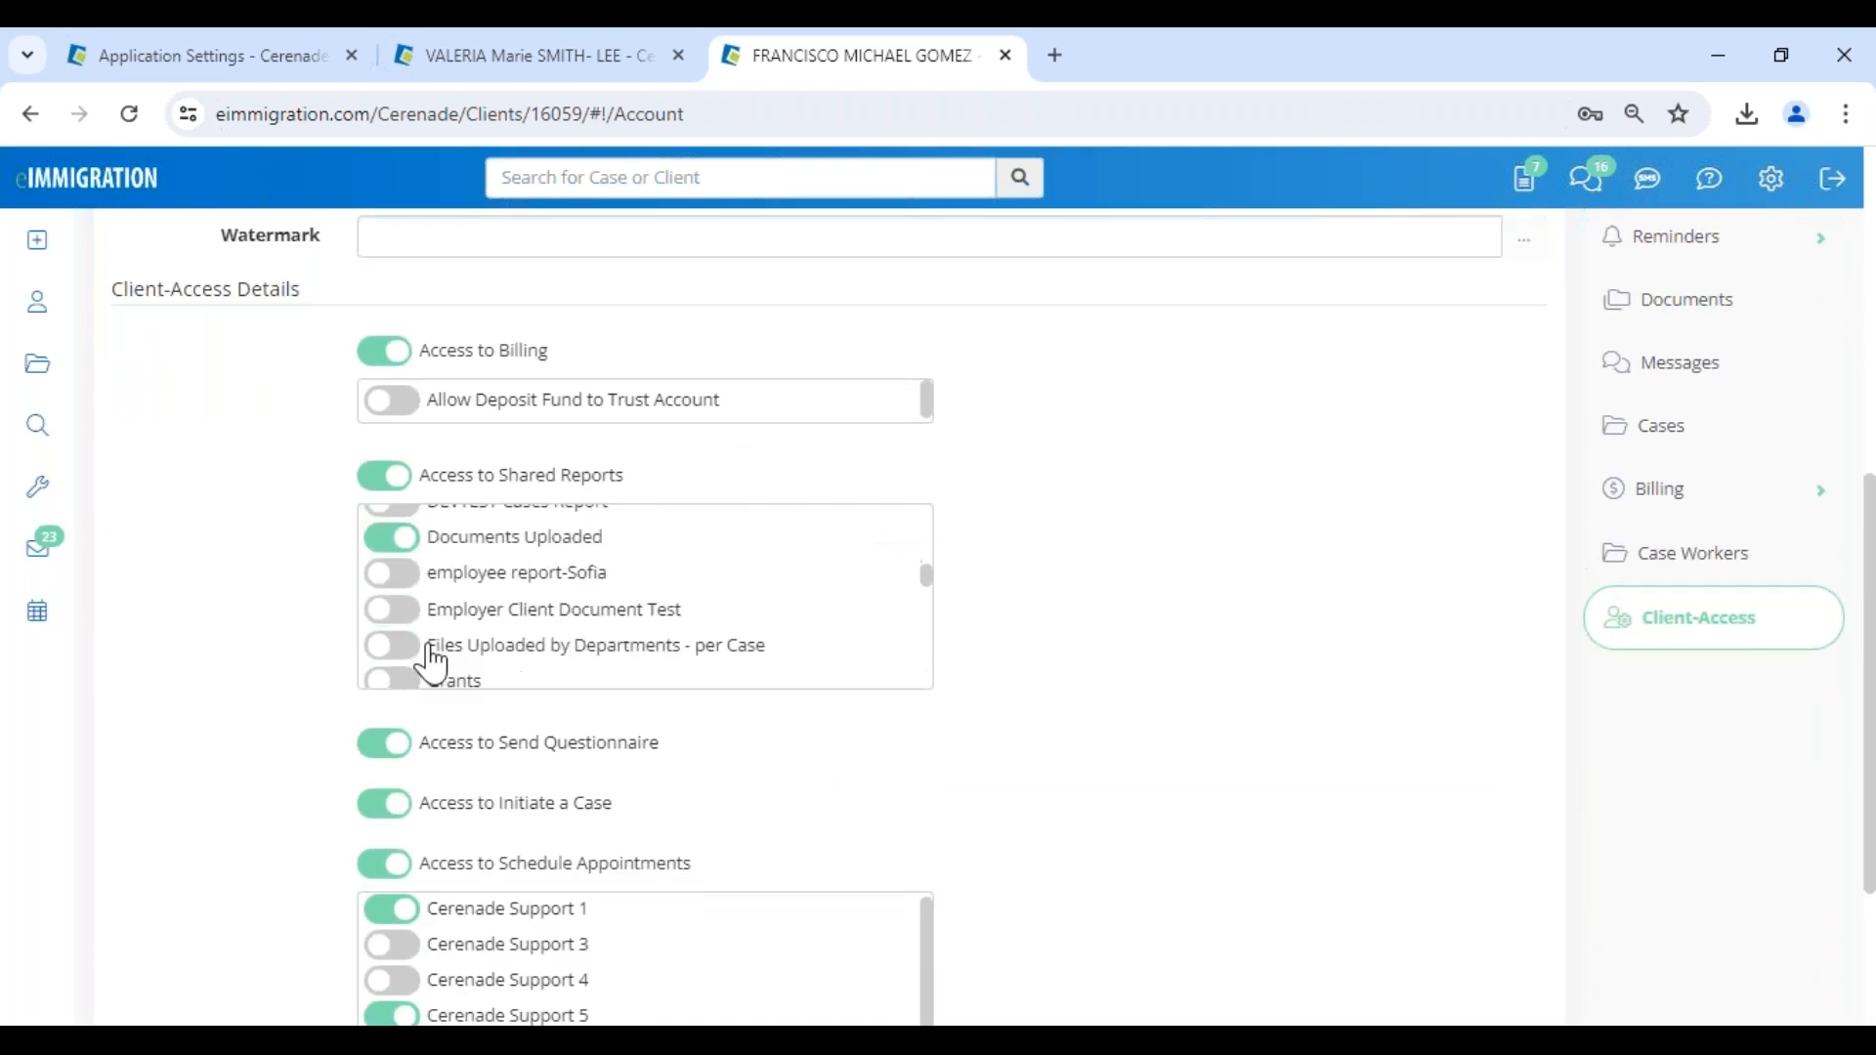
pyautogui.scroll(7, 407, 571)
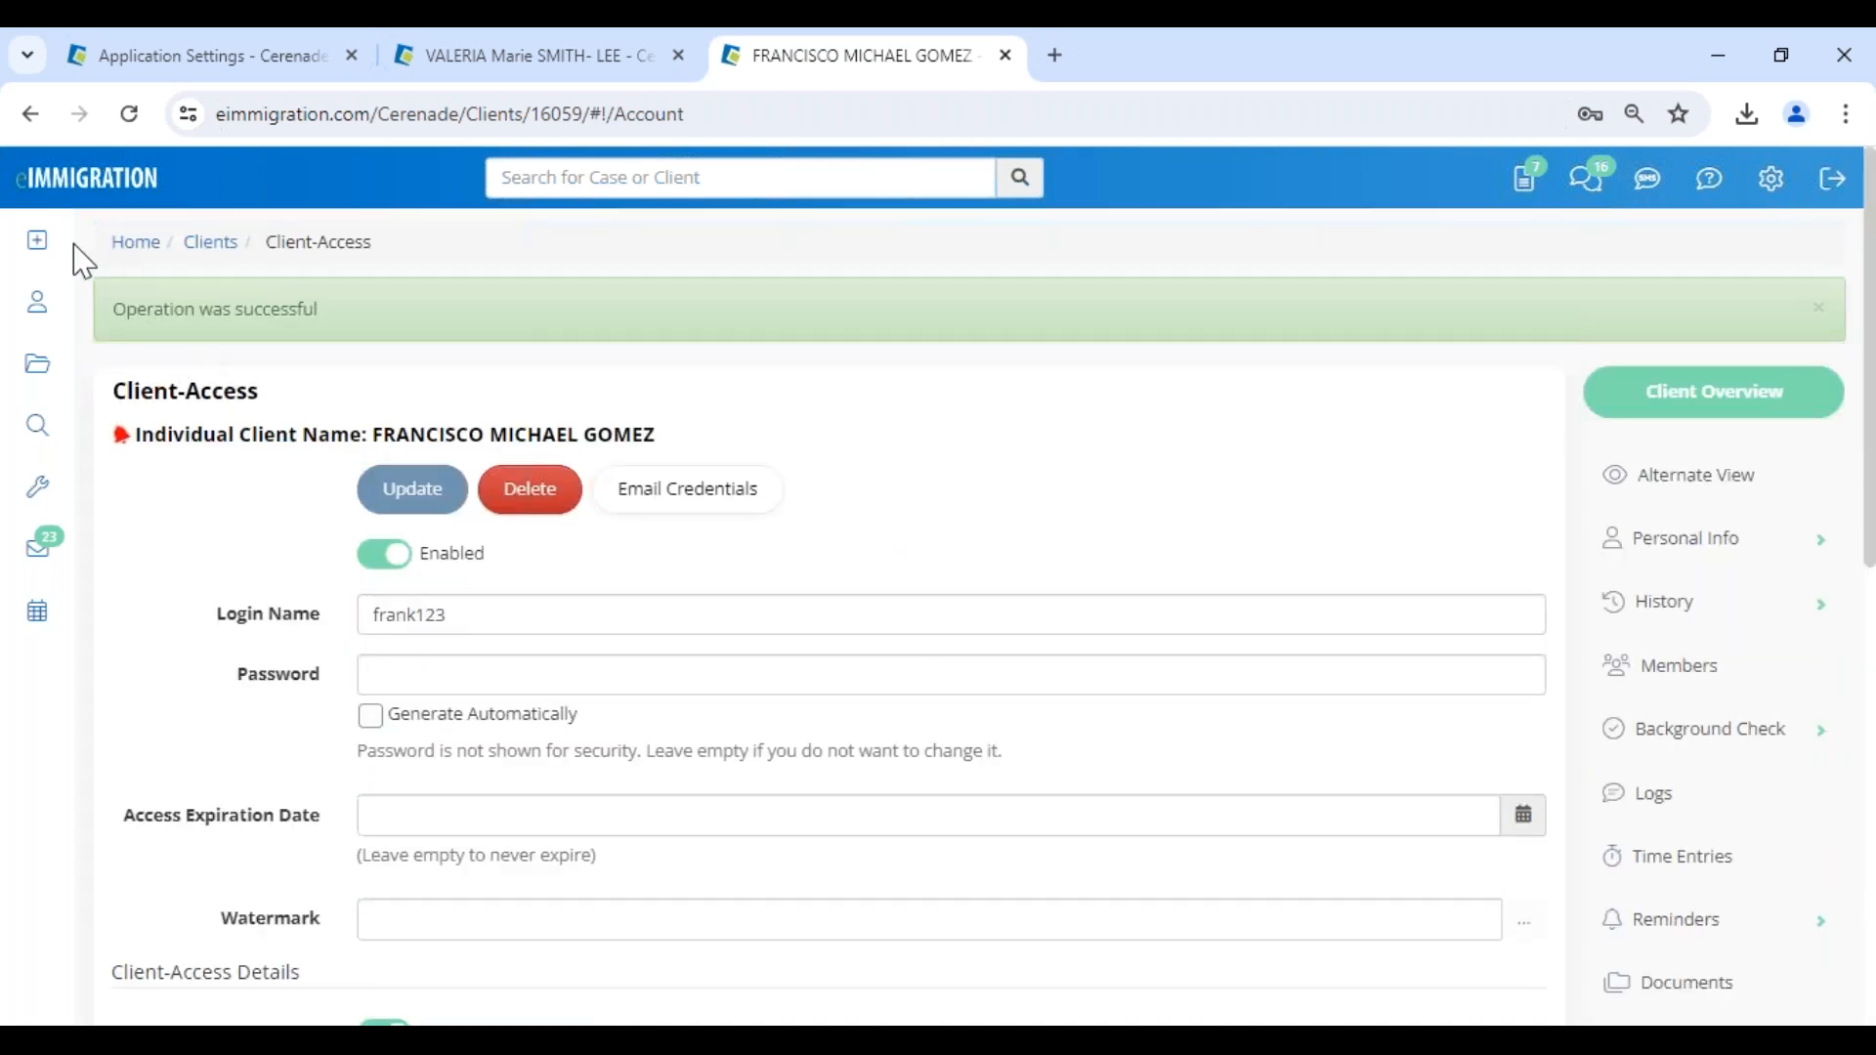
# - Open the spouse's documents, decline saving the password in the browser, and view the Questionnaires/Forms folder
pyautogui.moveTo(34, 254)
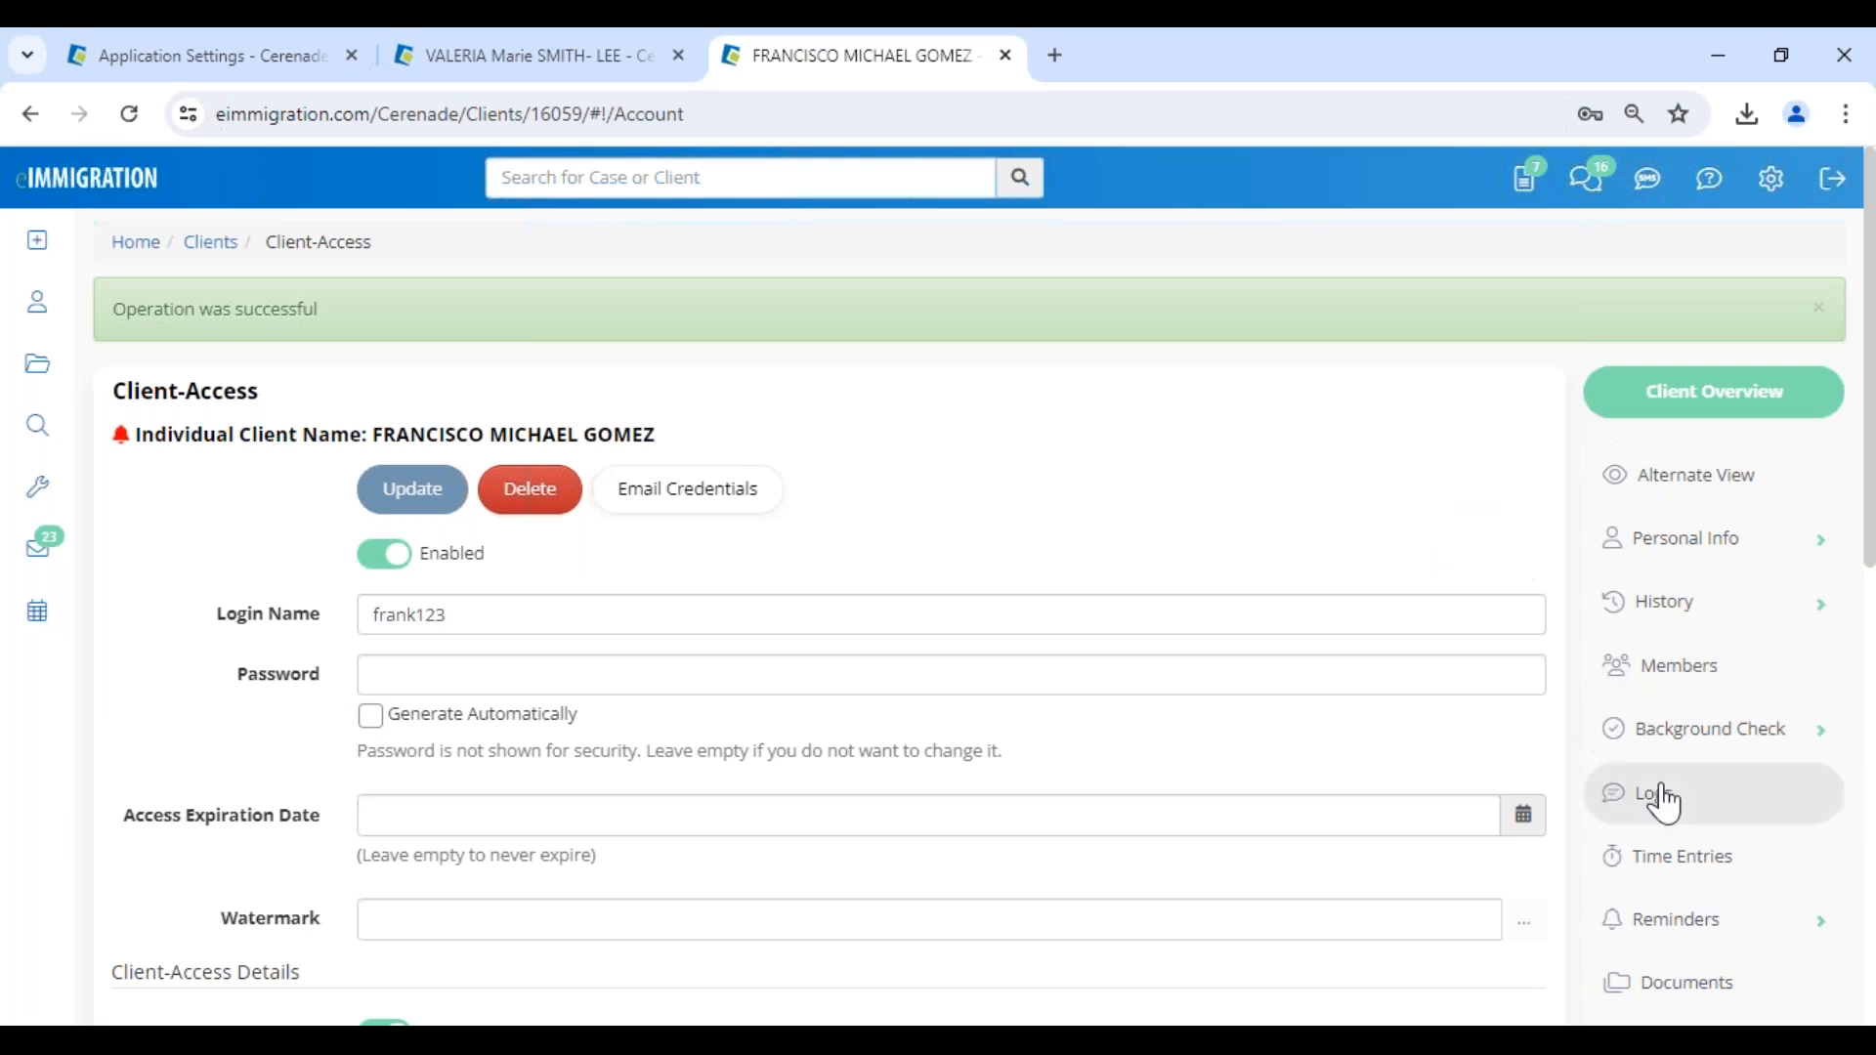
pyautogui.scroll(-5, 1654, 796)
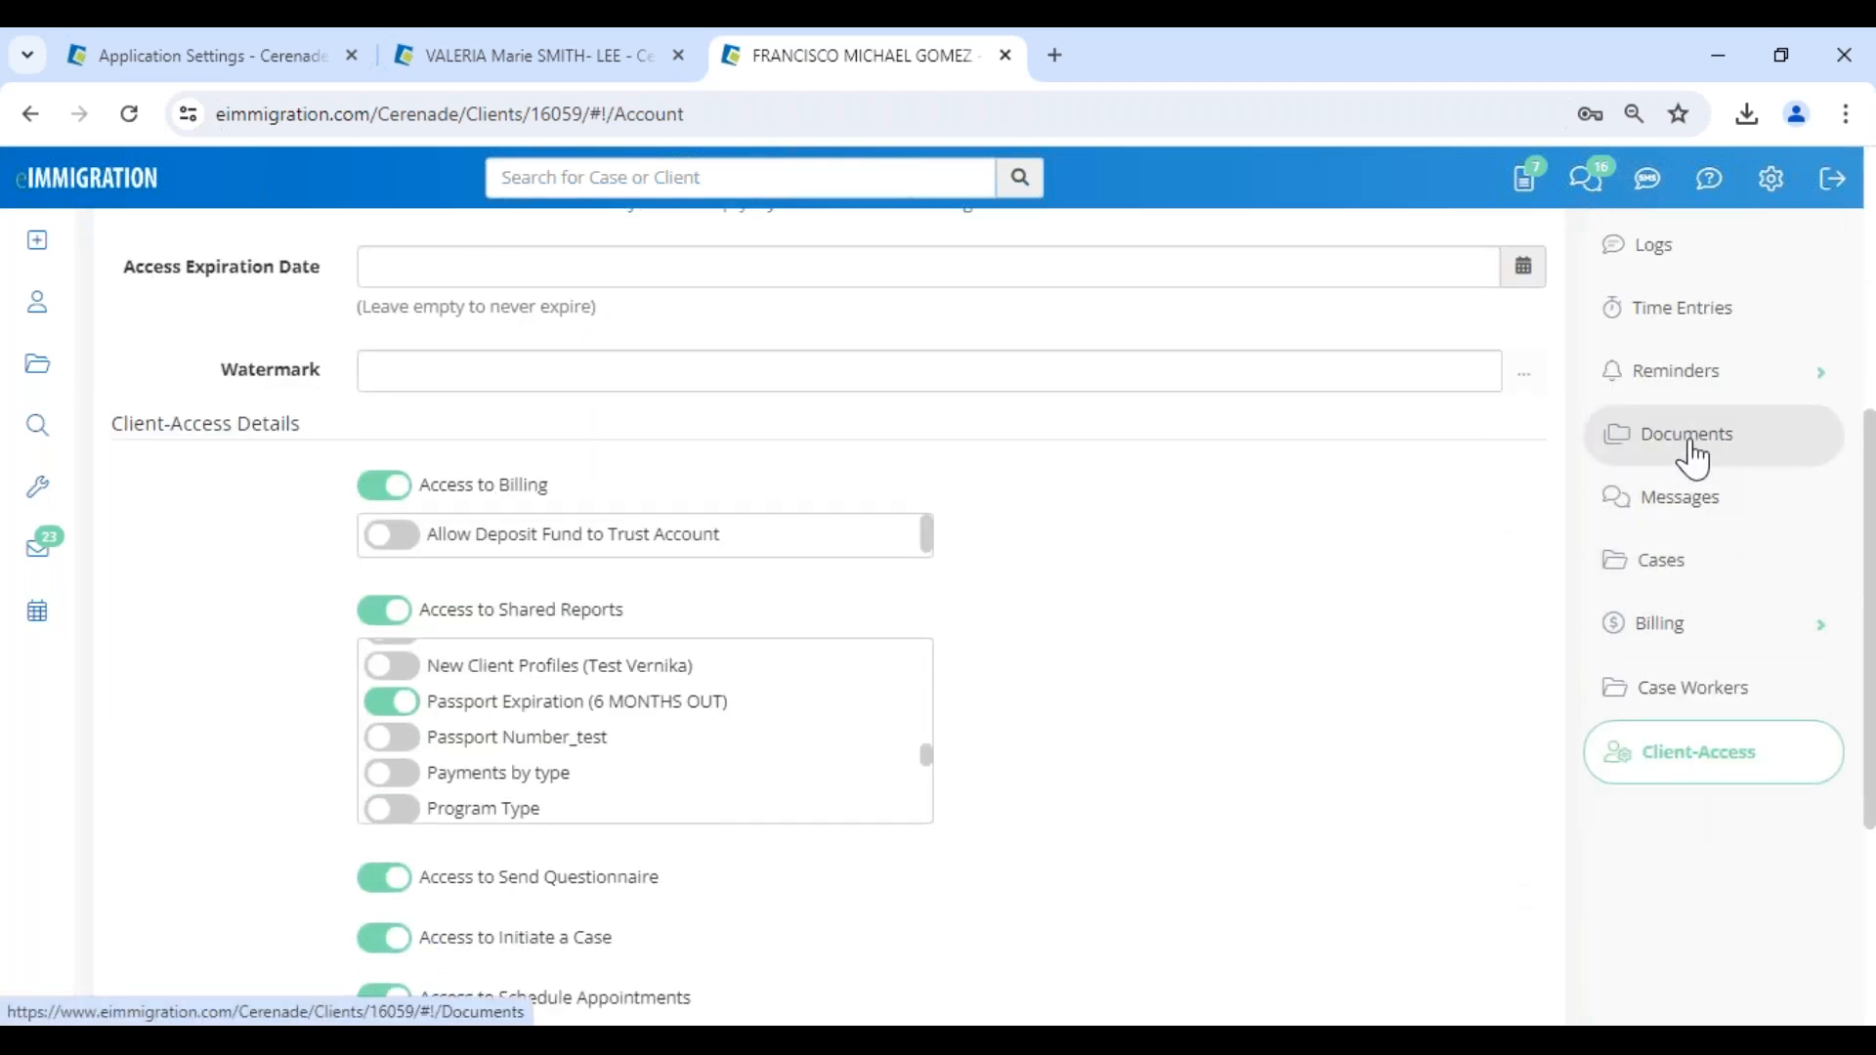
pyautogui.click(1693, 456)
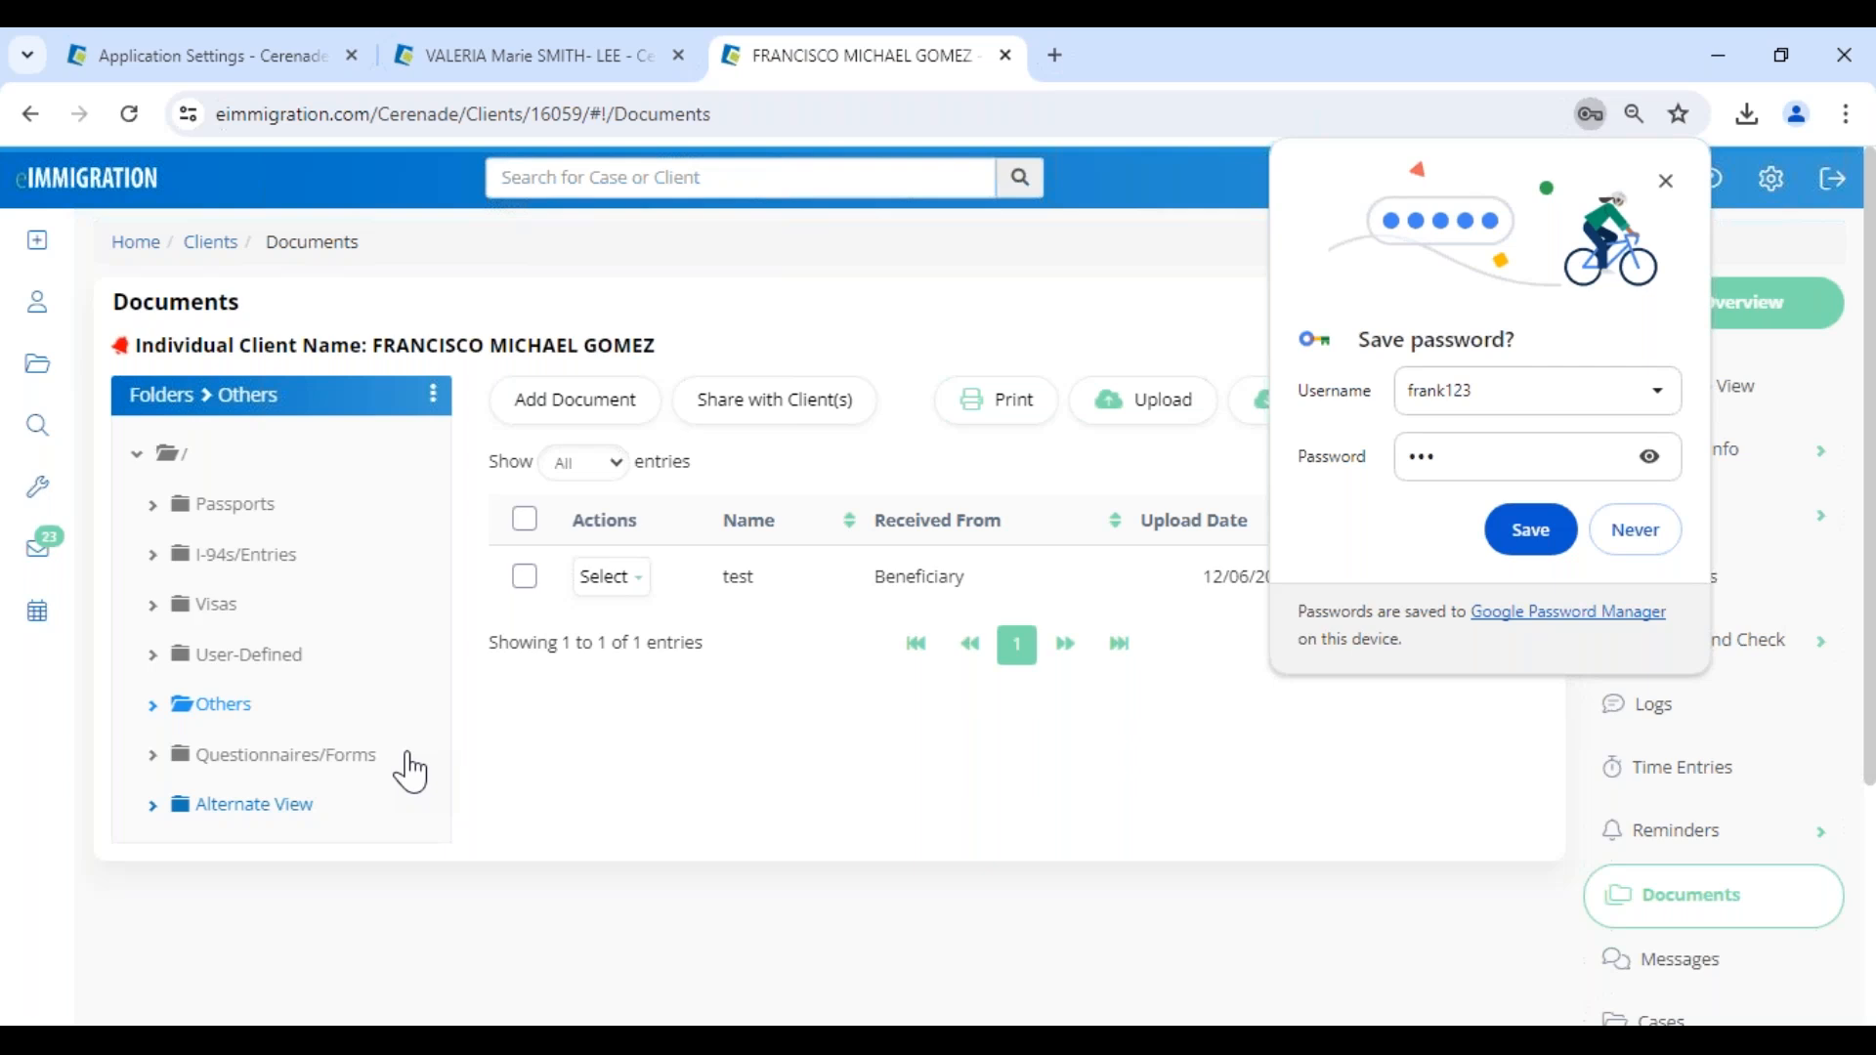
pyautogui.click(1672, 527)
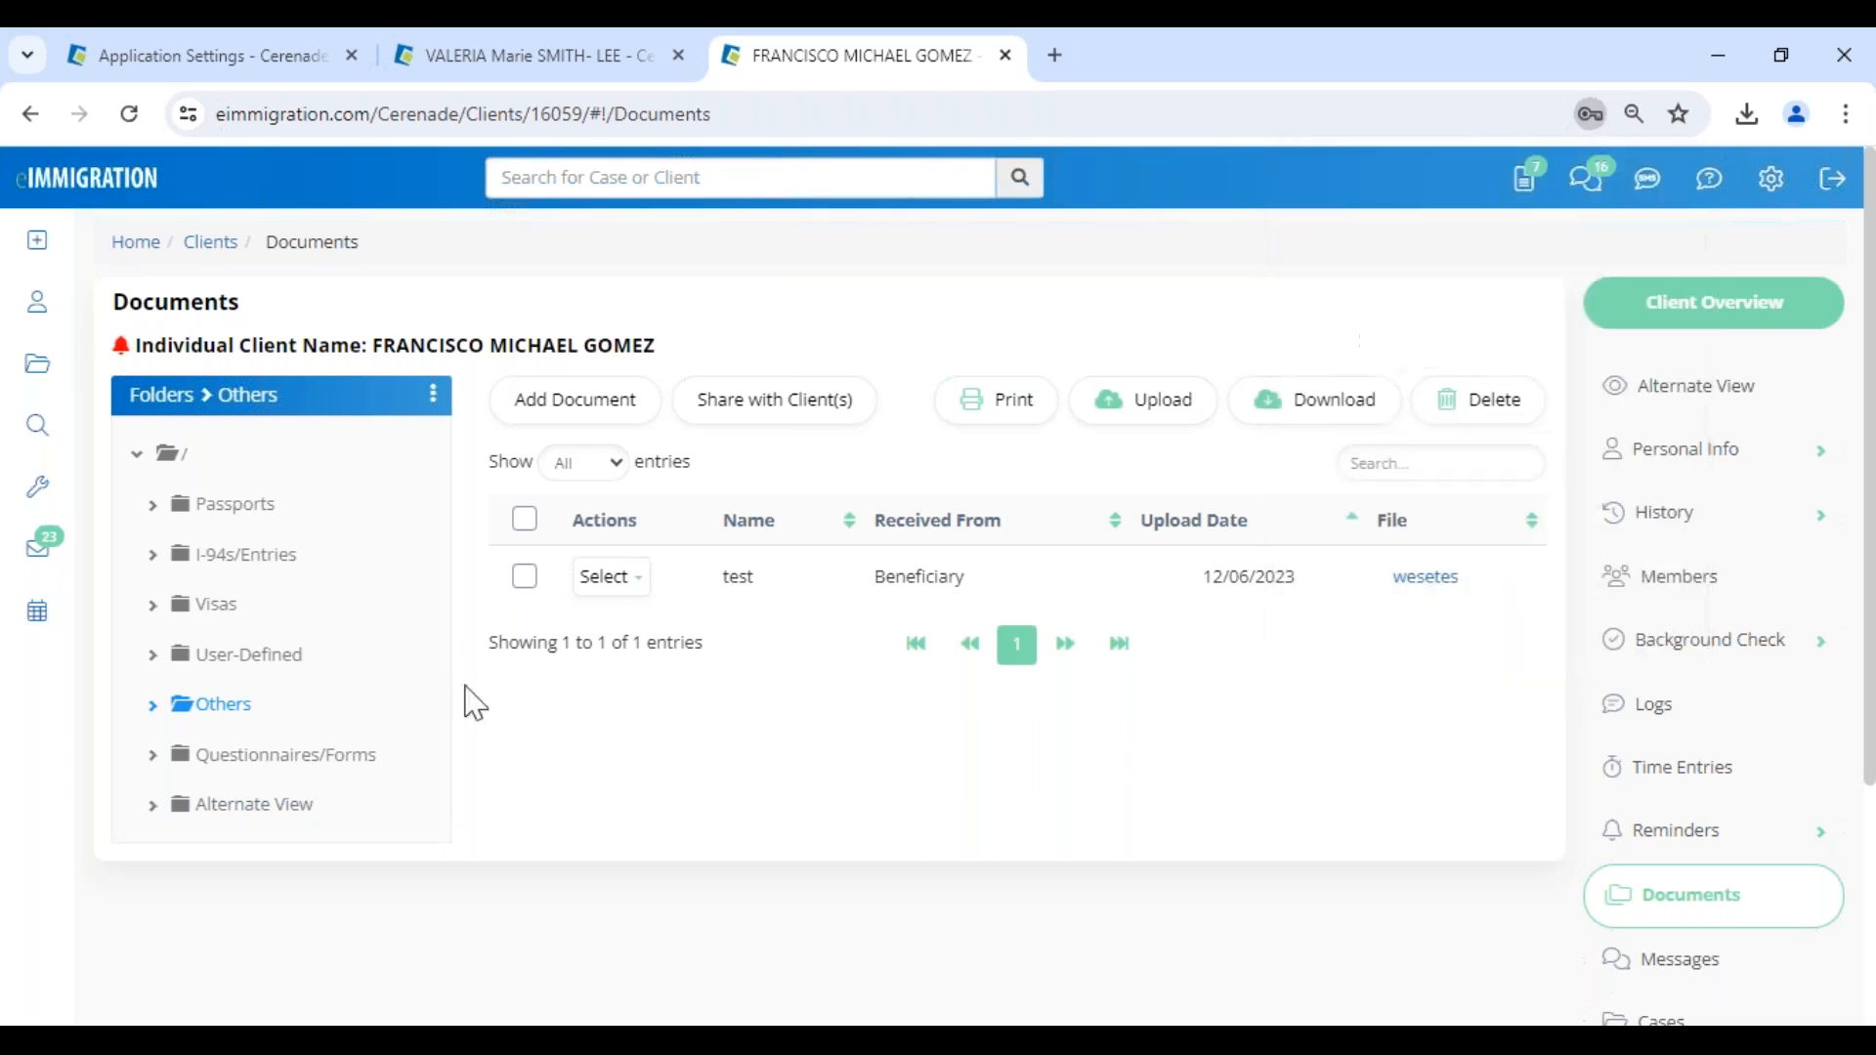
pyautogui.click(337, 758)
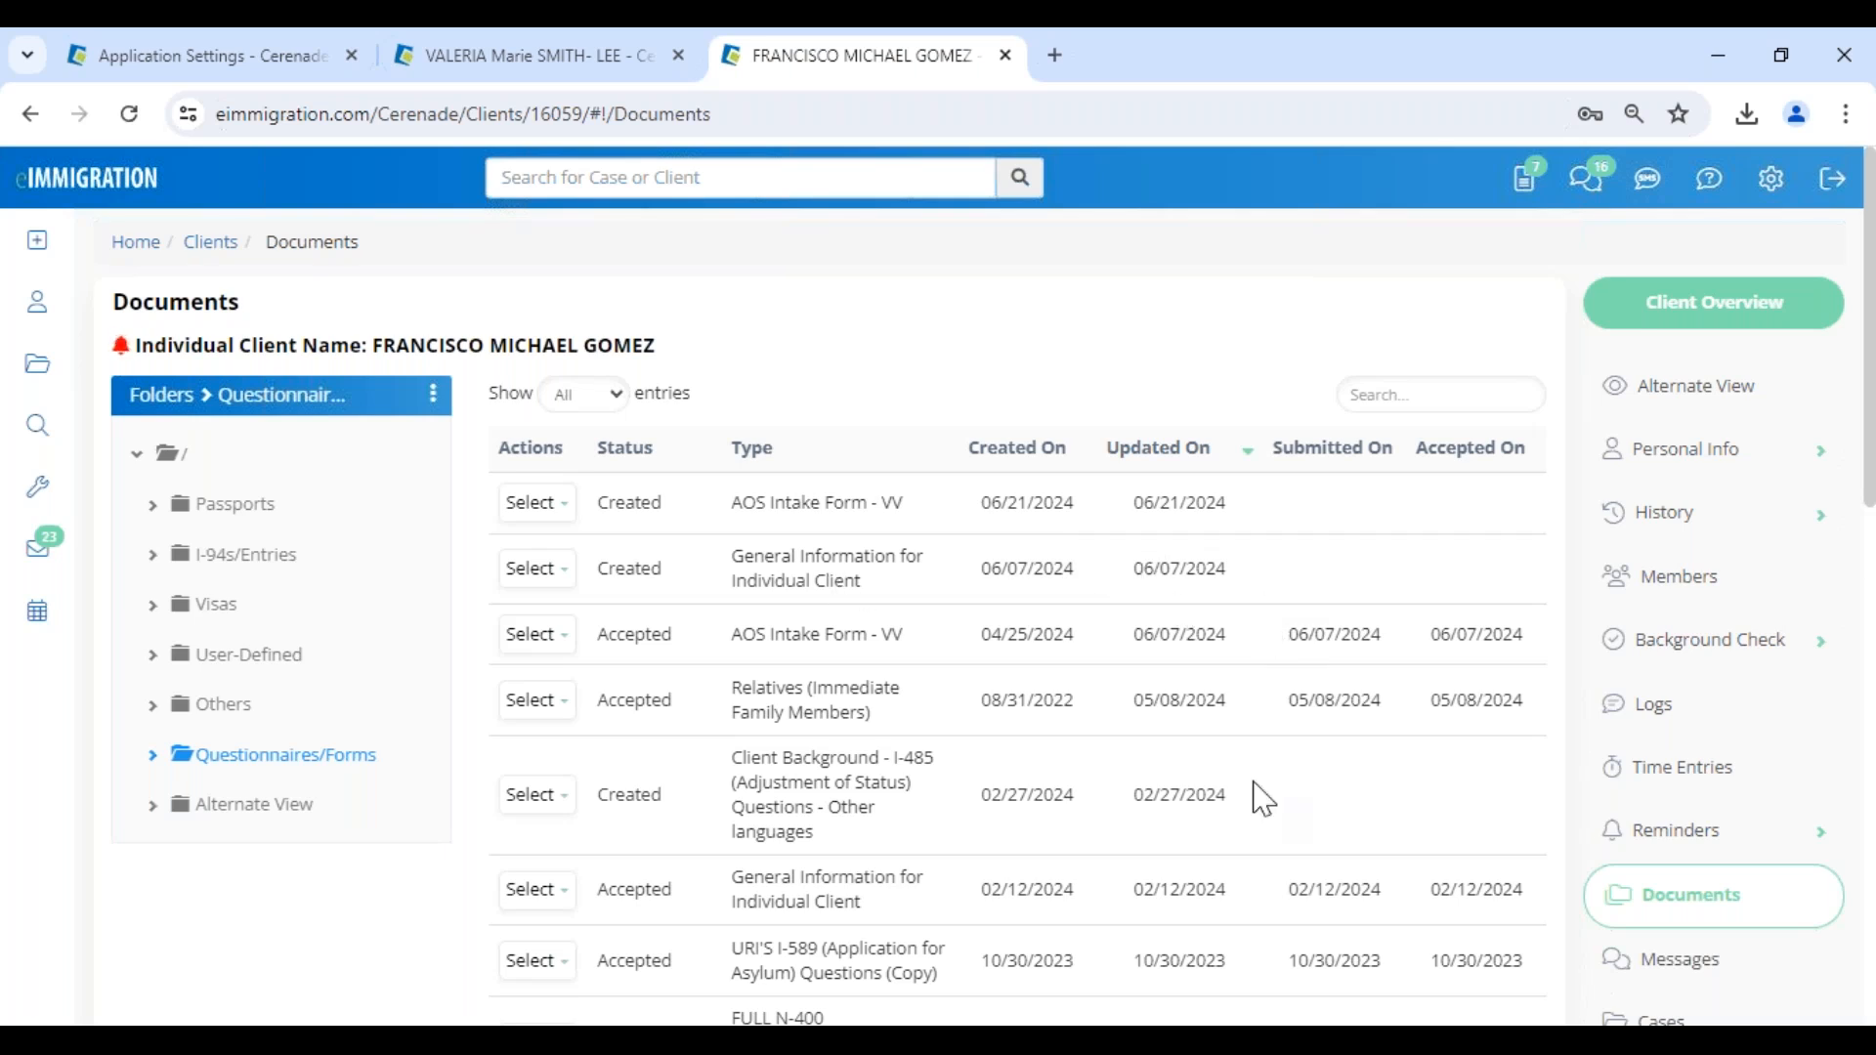
# - Delete the General Information for Individual Client questionnaire created on 06/07/2024 from the client's documents and confirm the deletion
pyautogui.scroll(-4, 1260, 814)
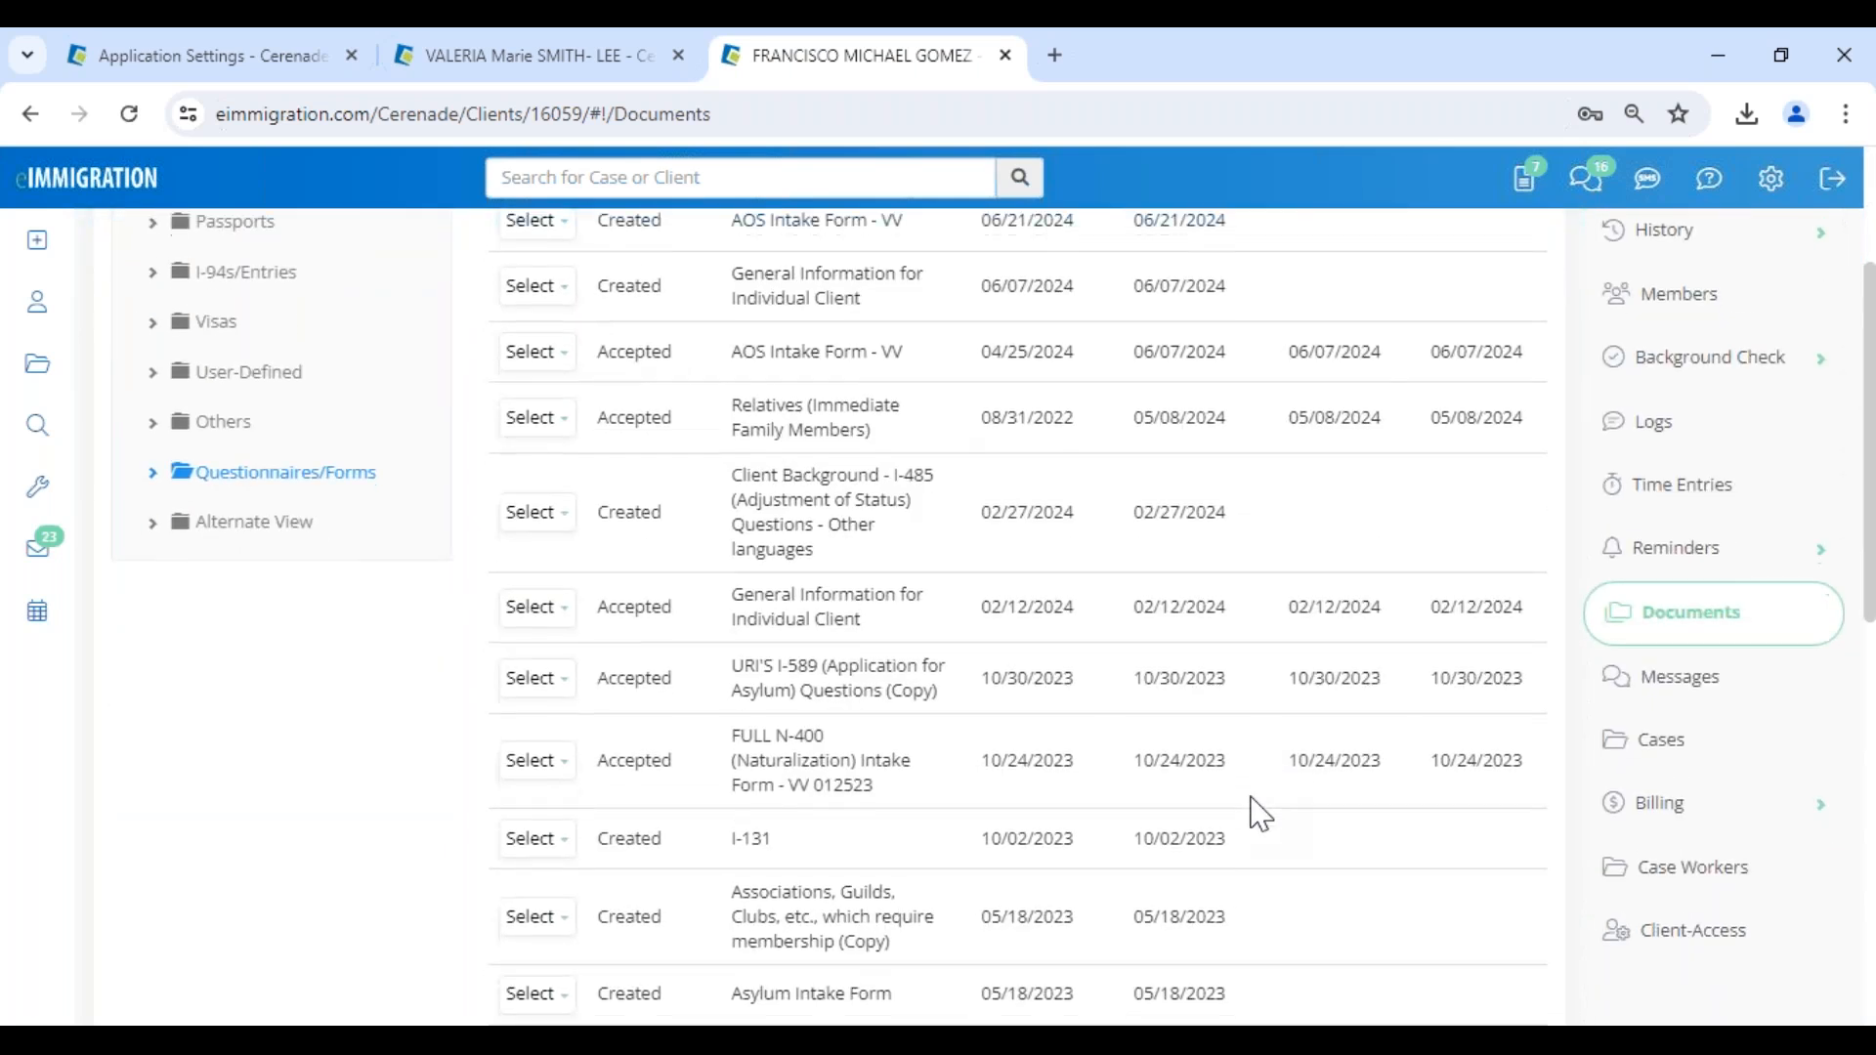
pyautogui.scroll(4, 1260, 813)
pyautogui.click(537, 569)
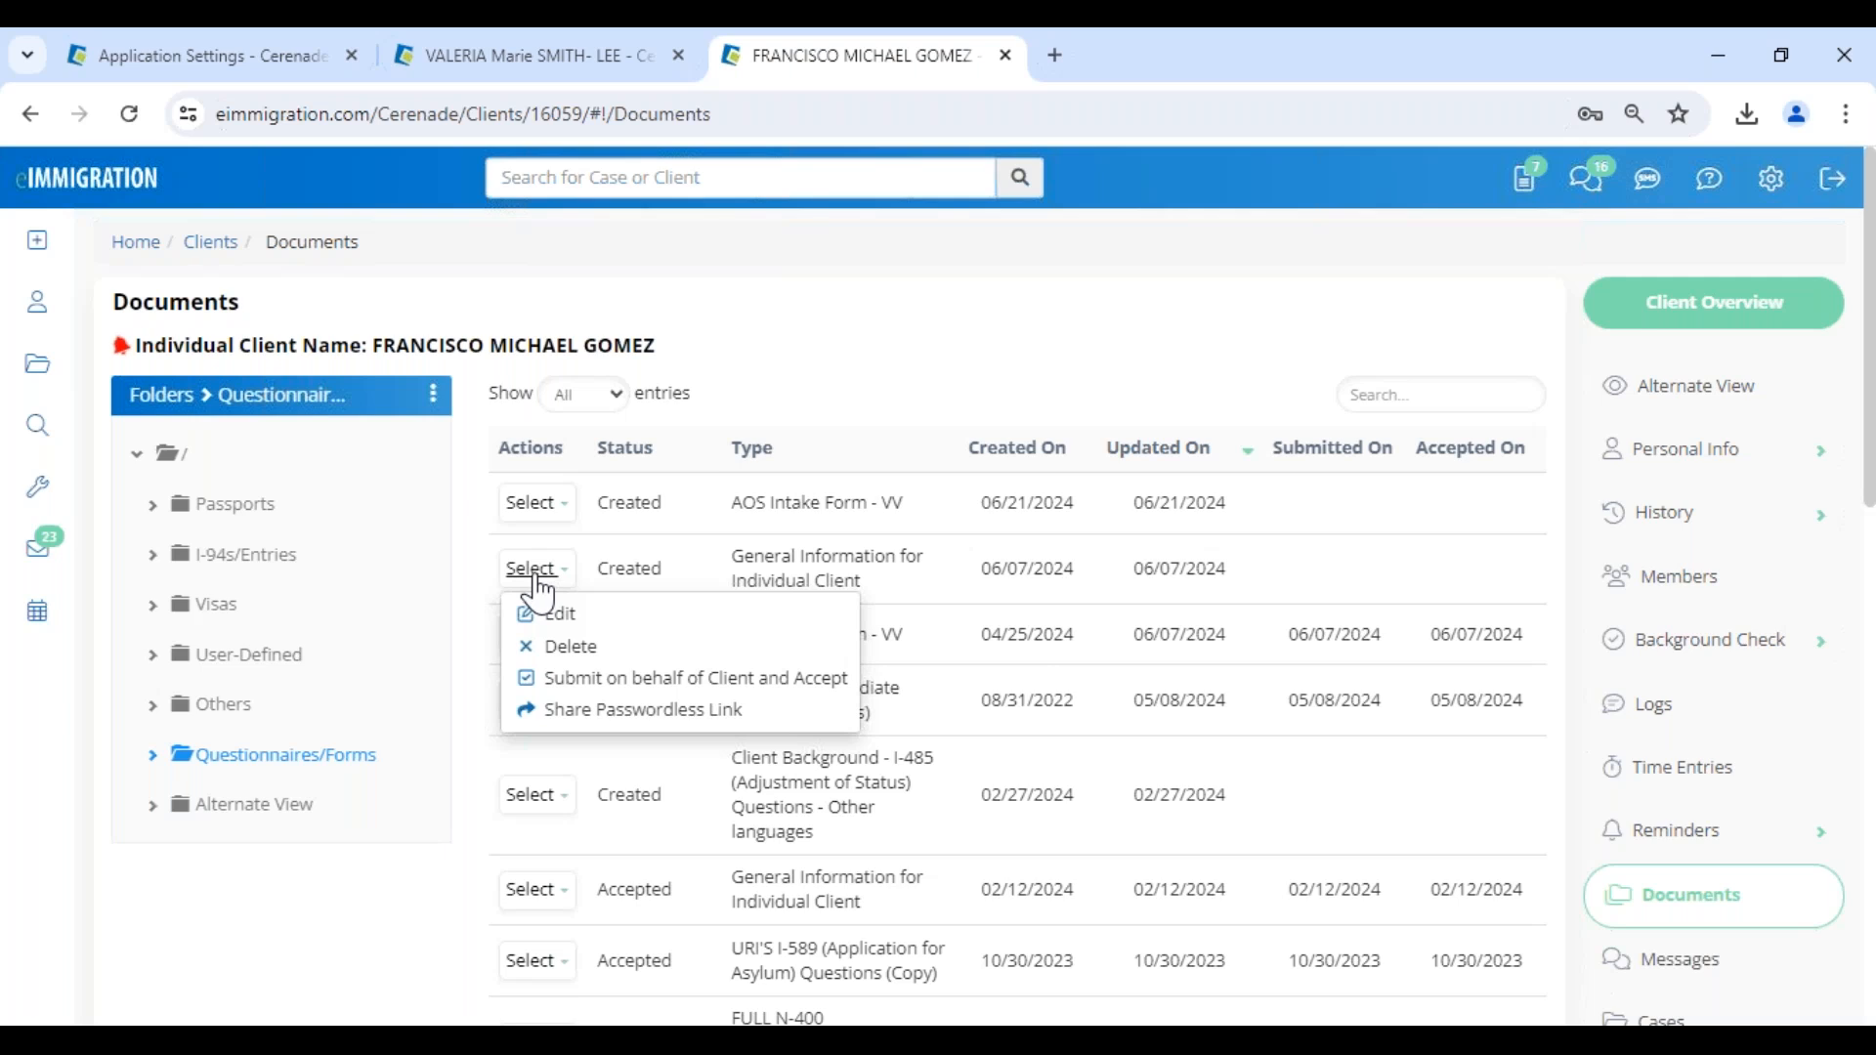
pyautogui.click(571, 647)
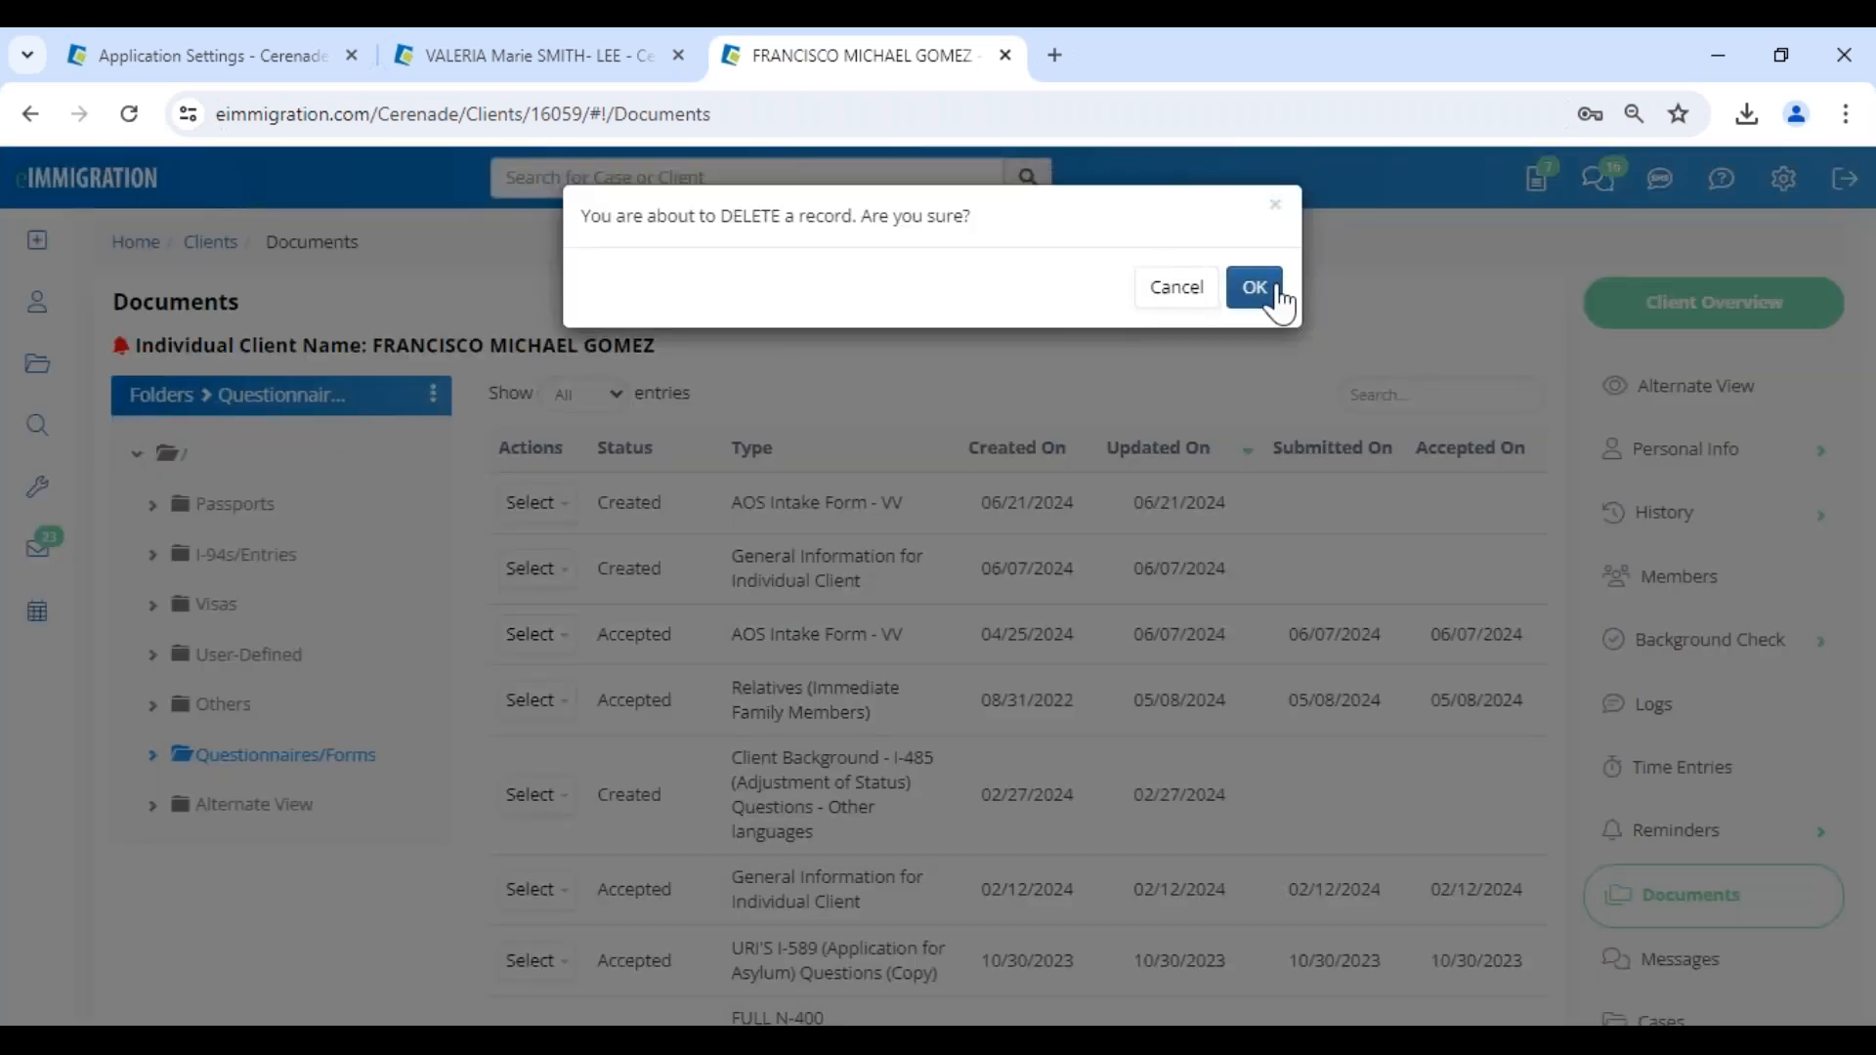
pyautogui.click(1254, 287)
# - Start a new questionnaire for the current client with delivery via the client portal, and dismiss the browser's saved-password warning
pyautogui.click(44, 235)
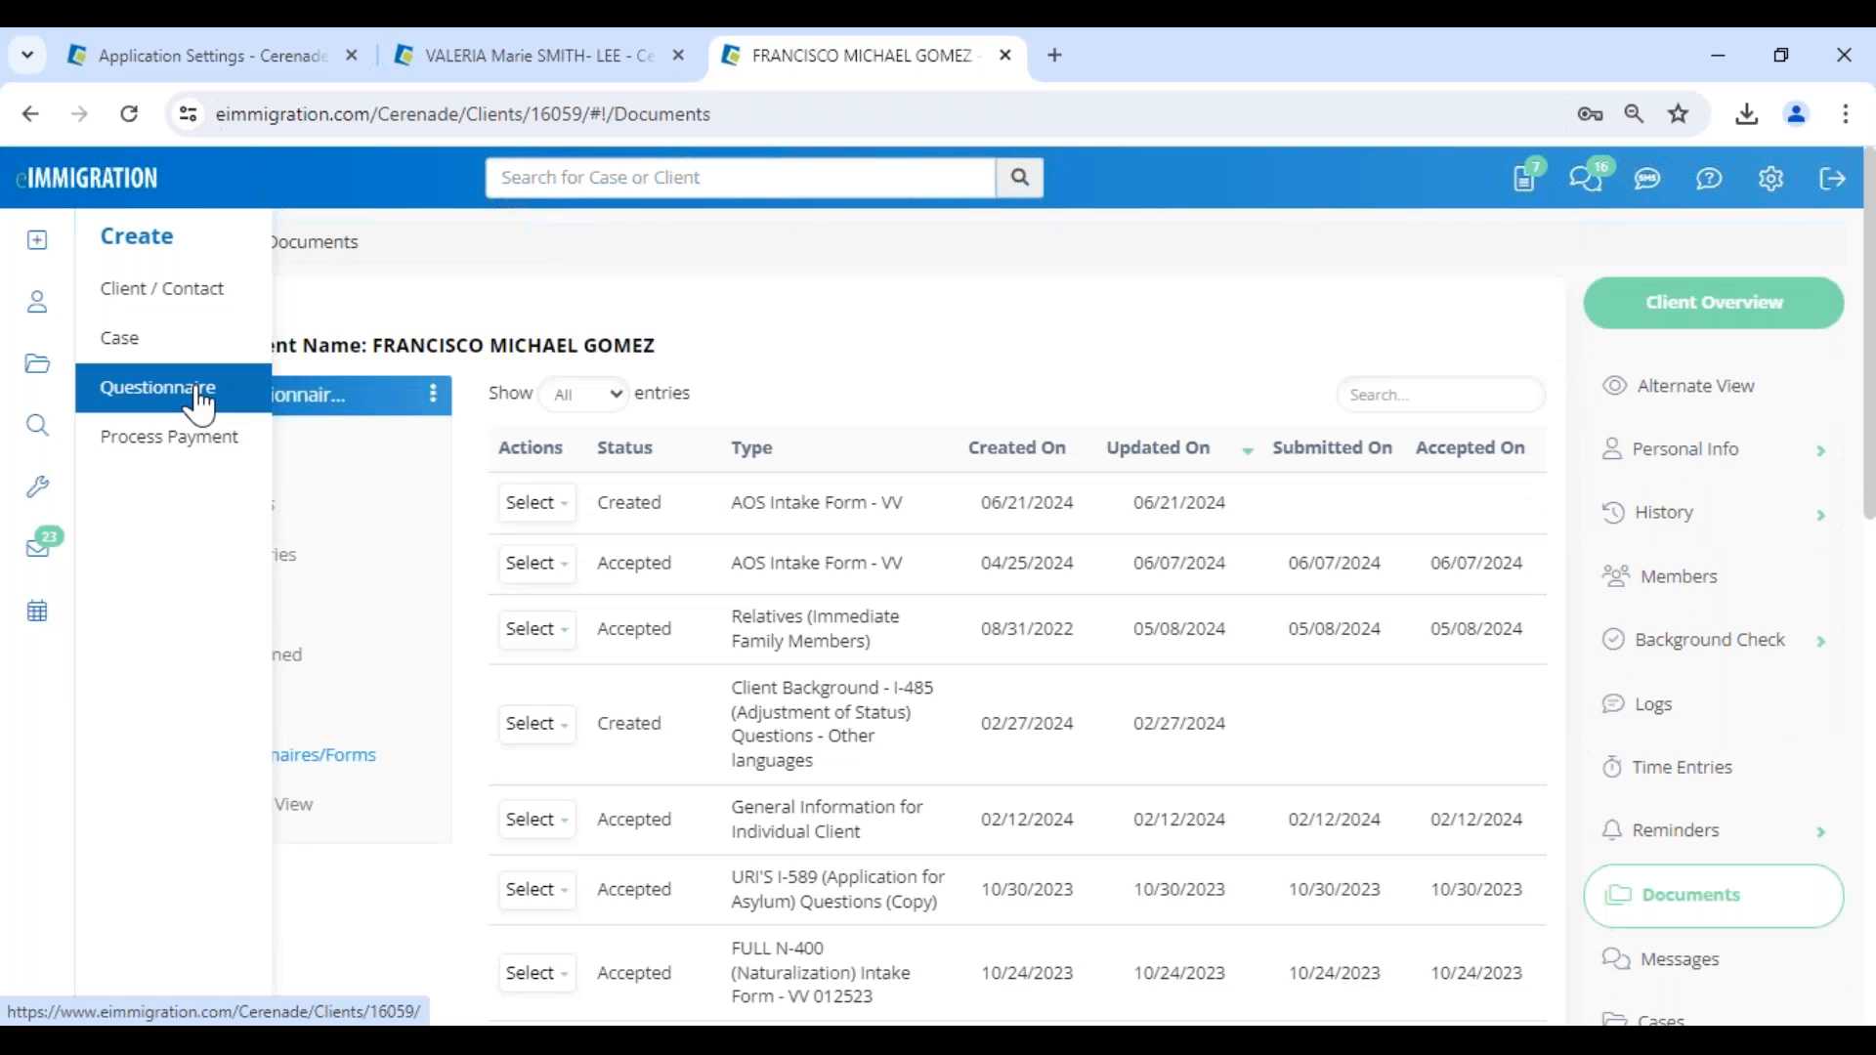
pyautogui.click(200, 403)
pyautogui.click(514, 361)
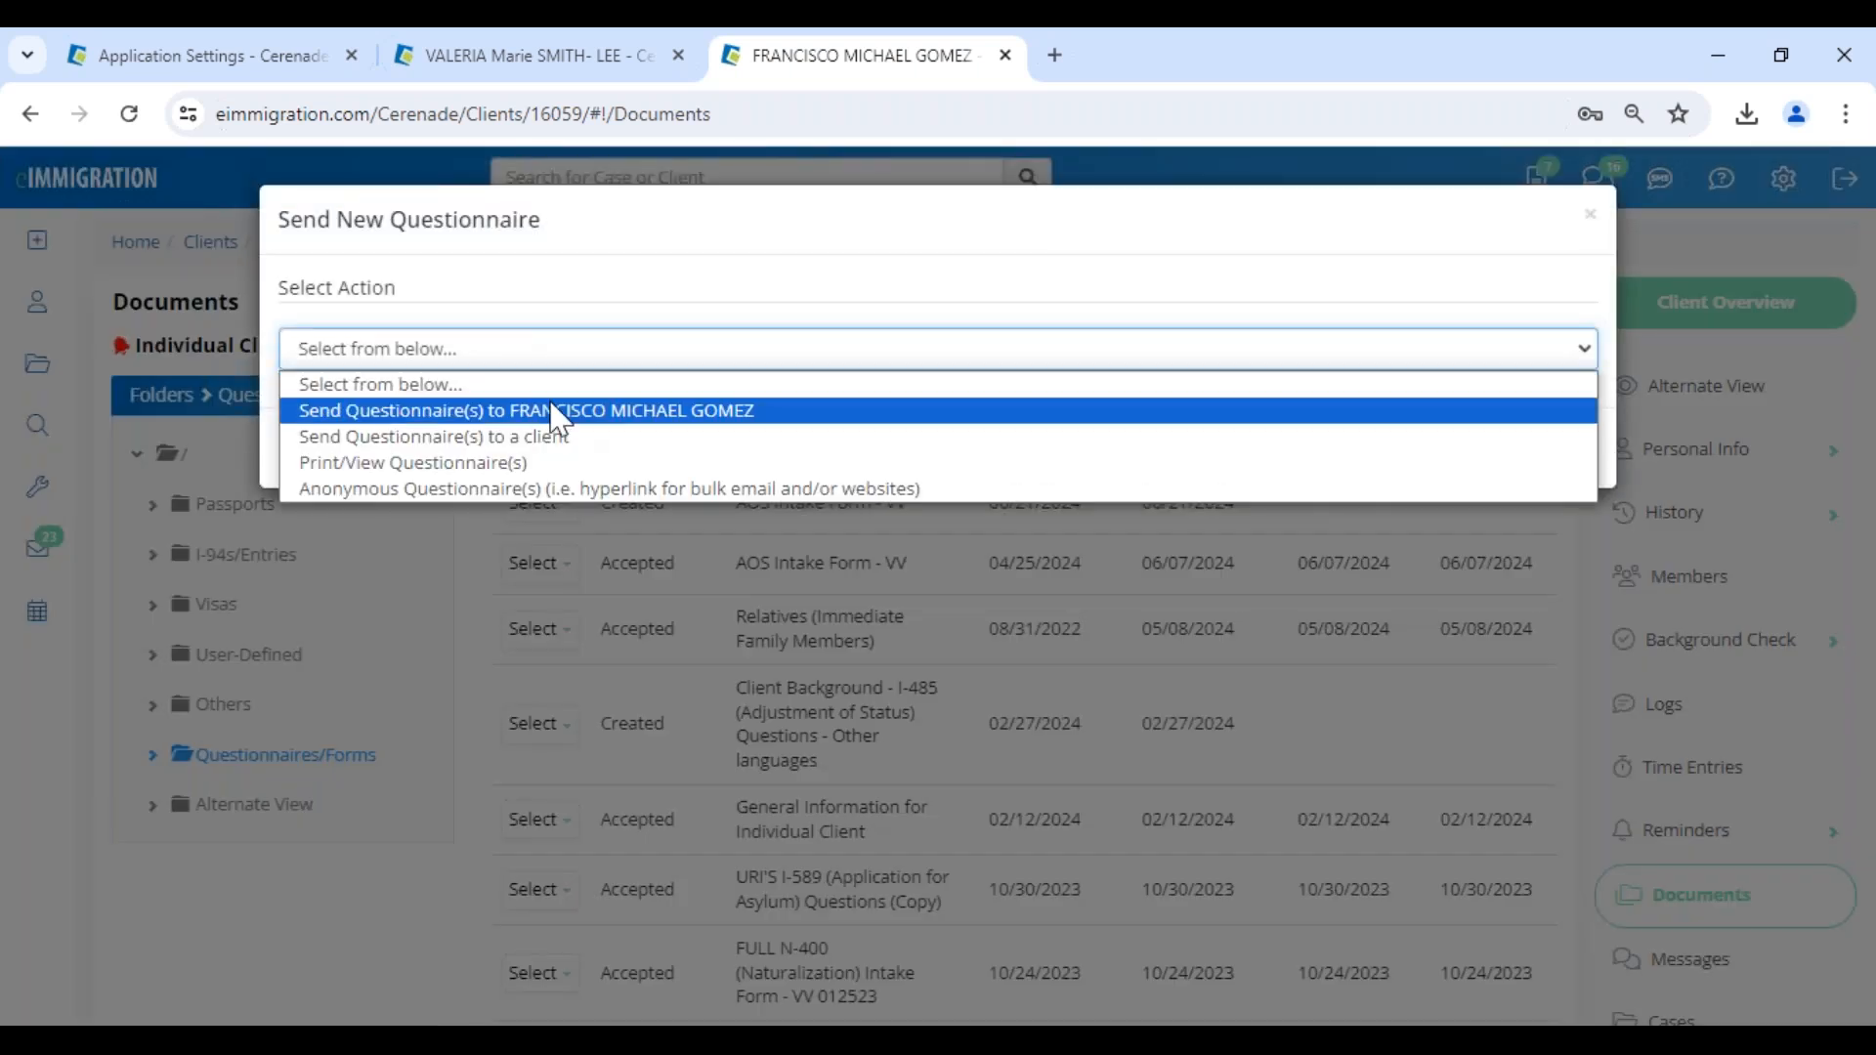
pyautogui.click(662, 412)
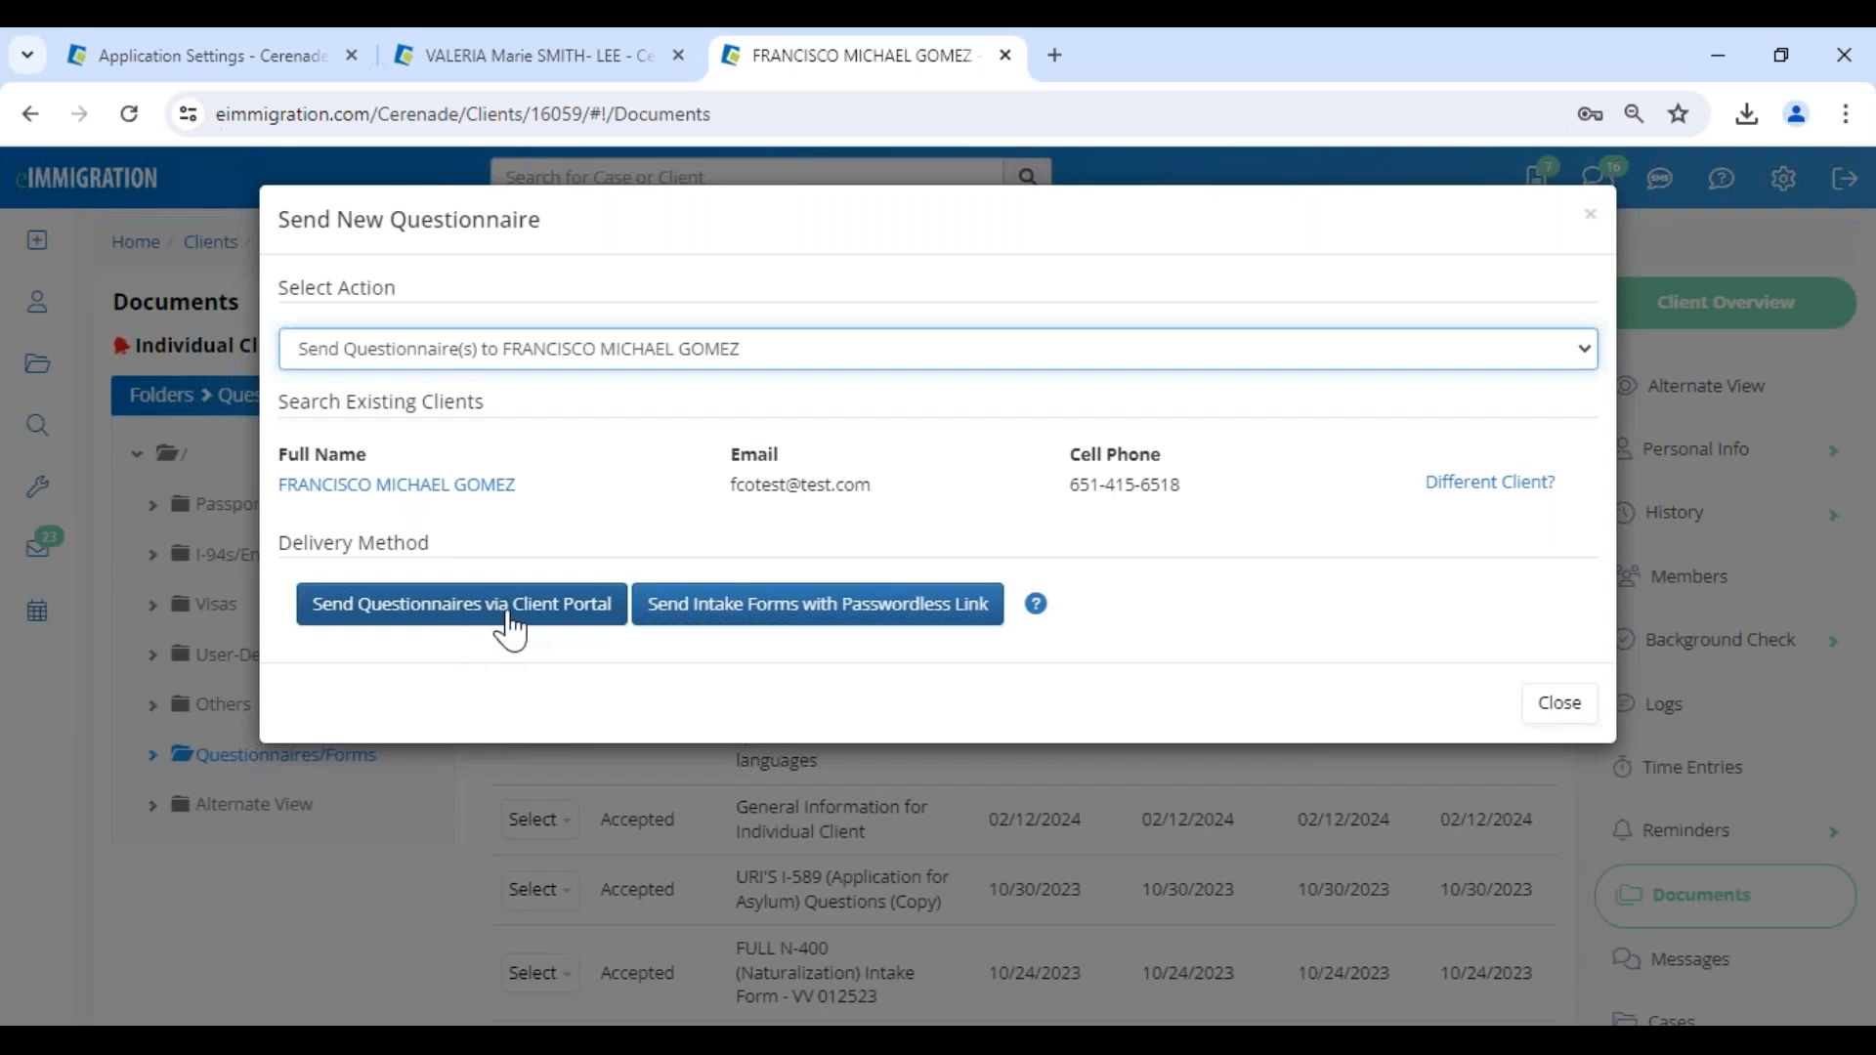
pyautogui.click(509, 626)
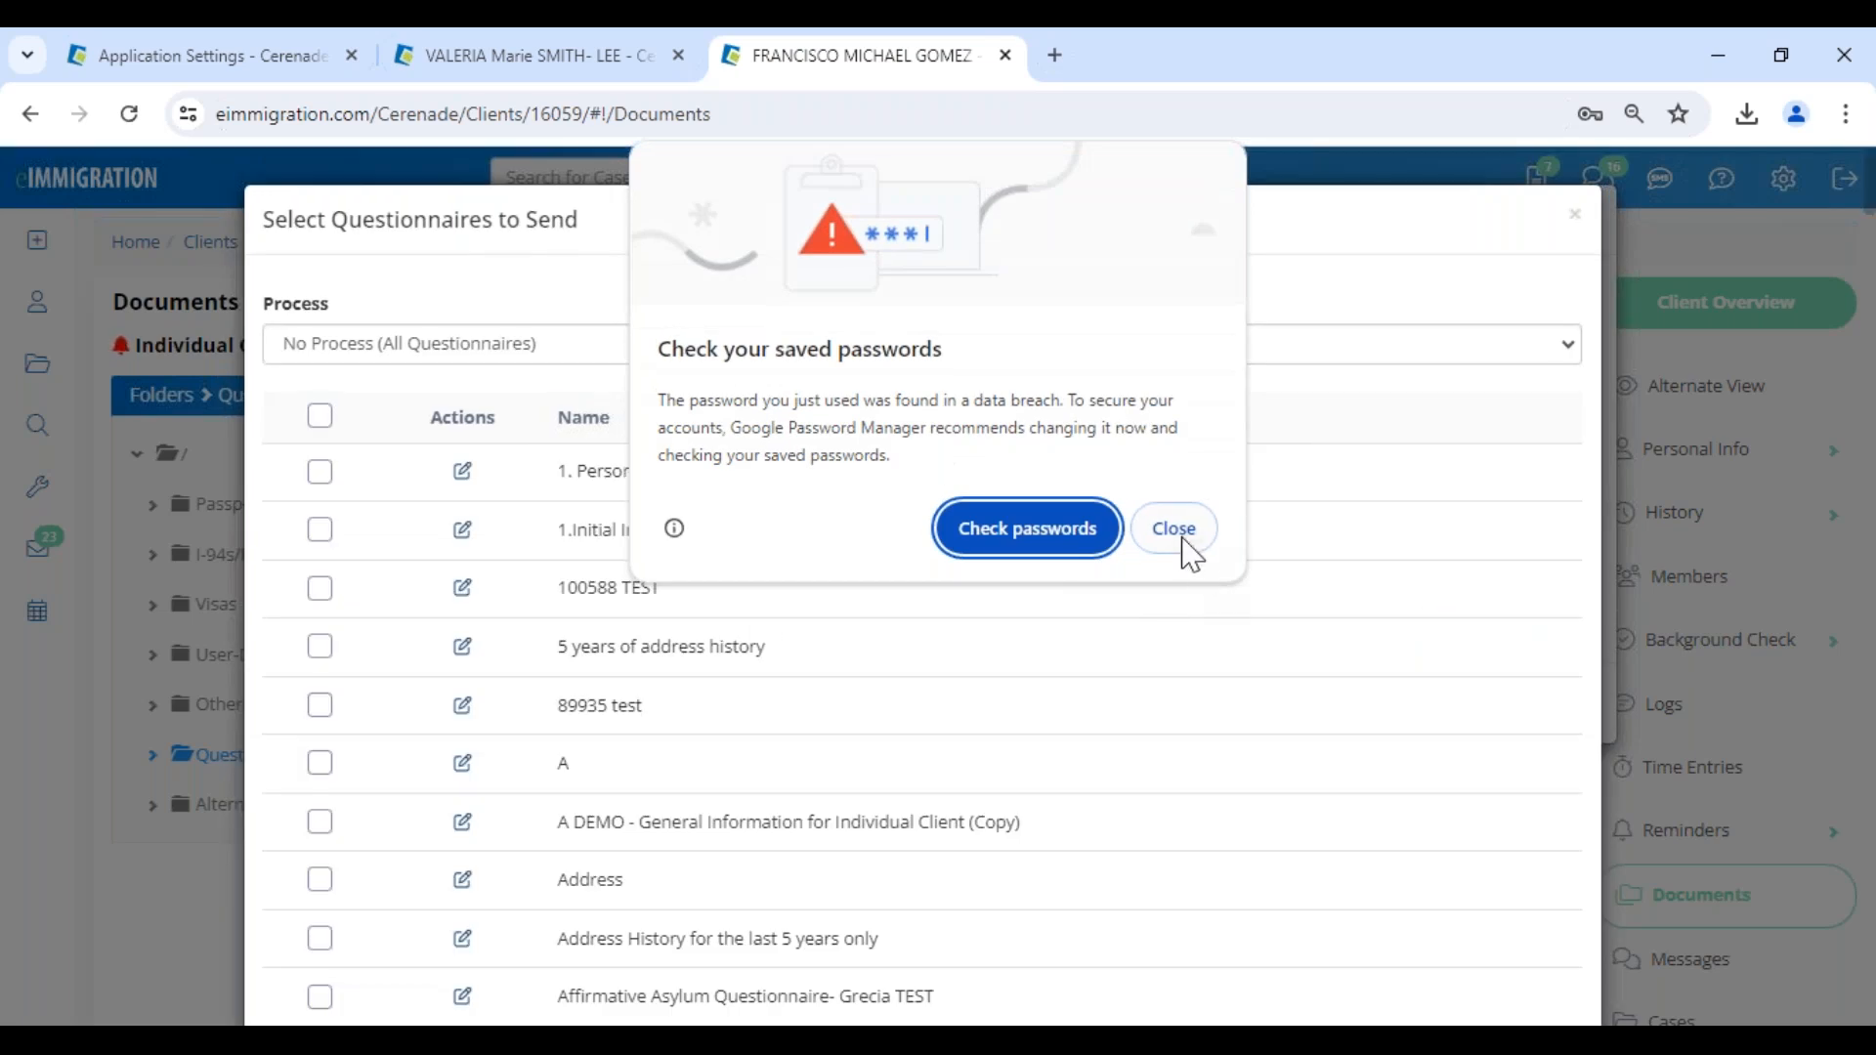
pyautogui.click(1177, 532)
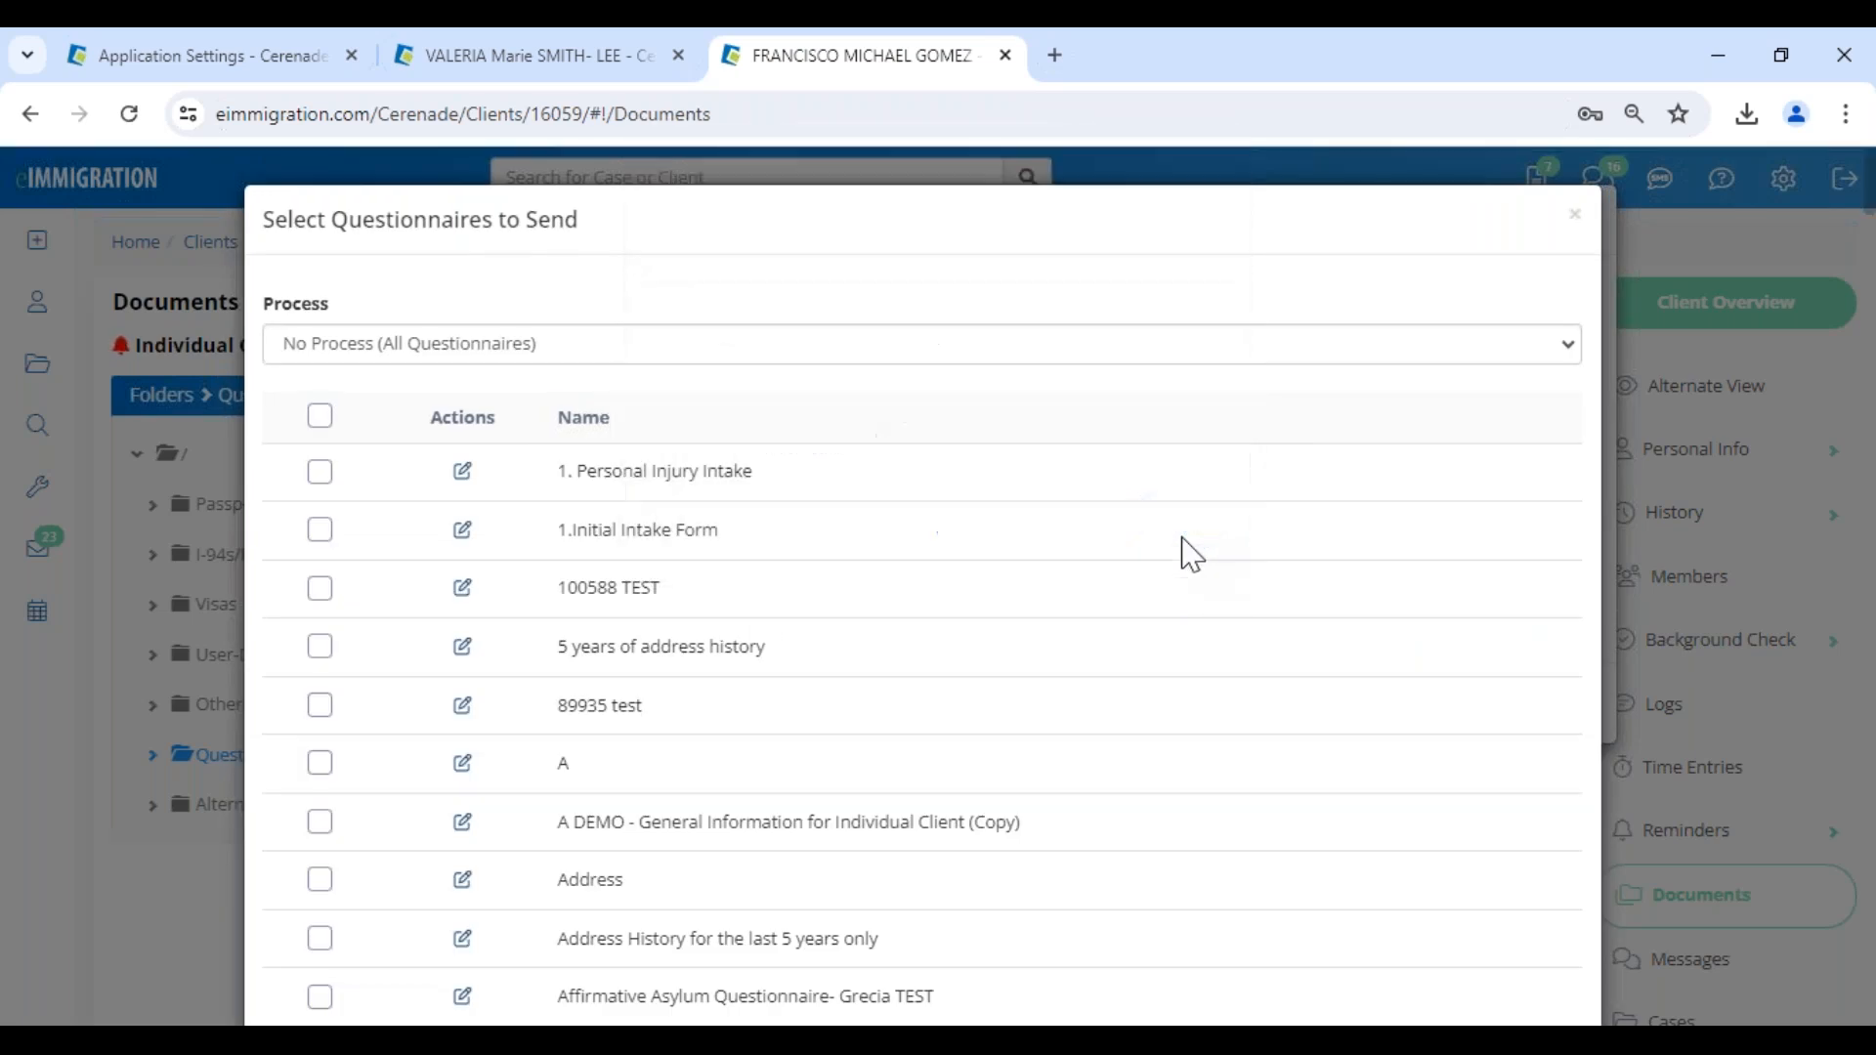
# - Filter the questionnaires by the IV & AOS (1-Step) Family-Based process, select General Information for Individual Client and save the selection
pyautogui.click(407, 352)
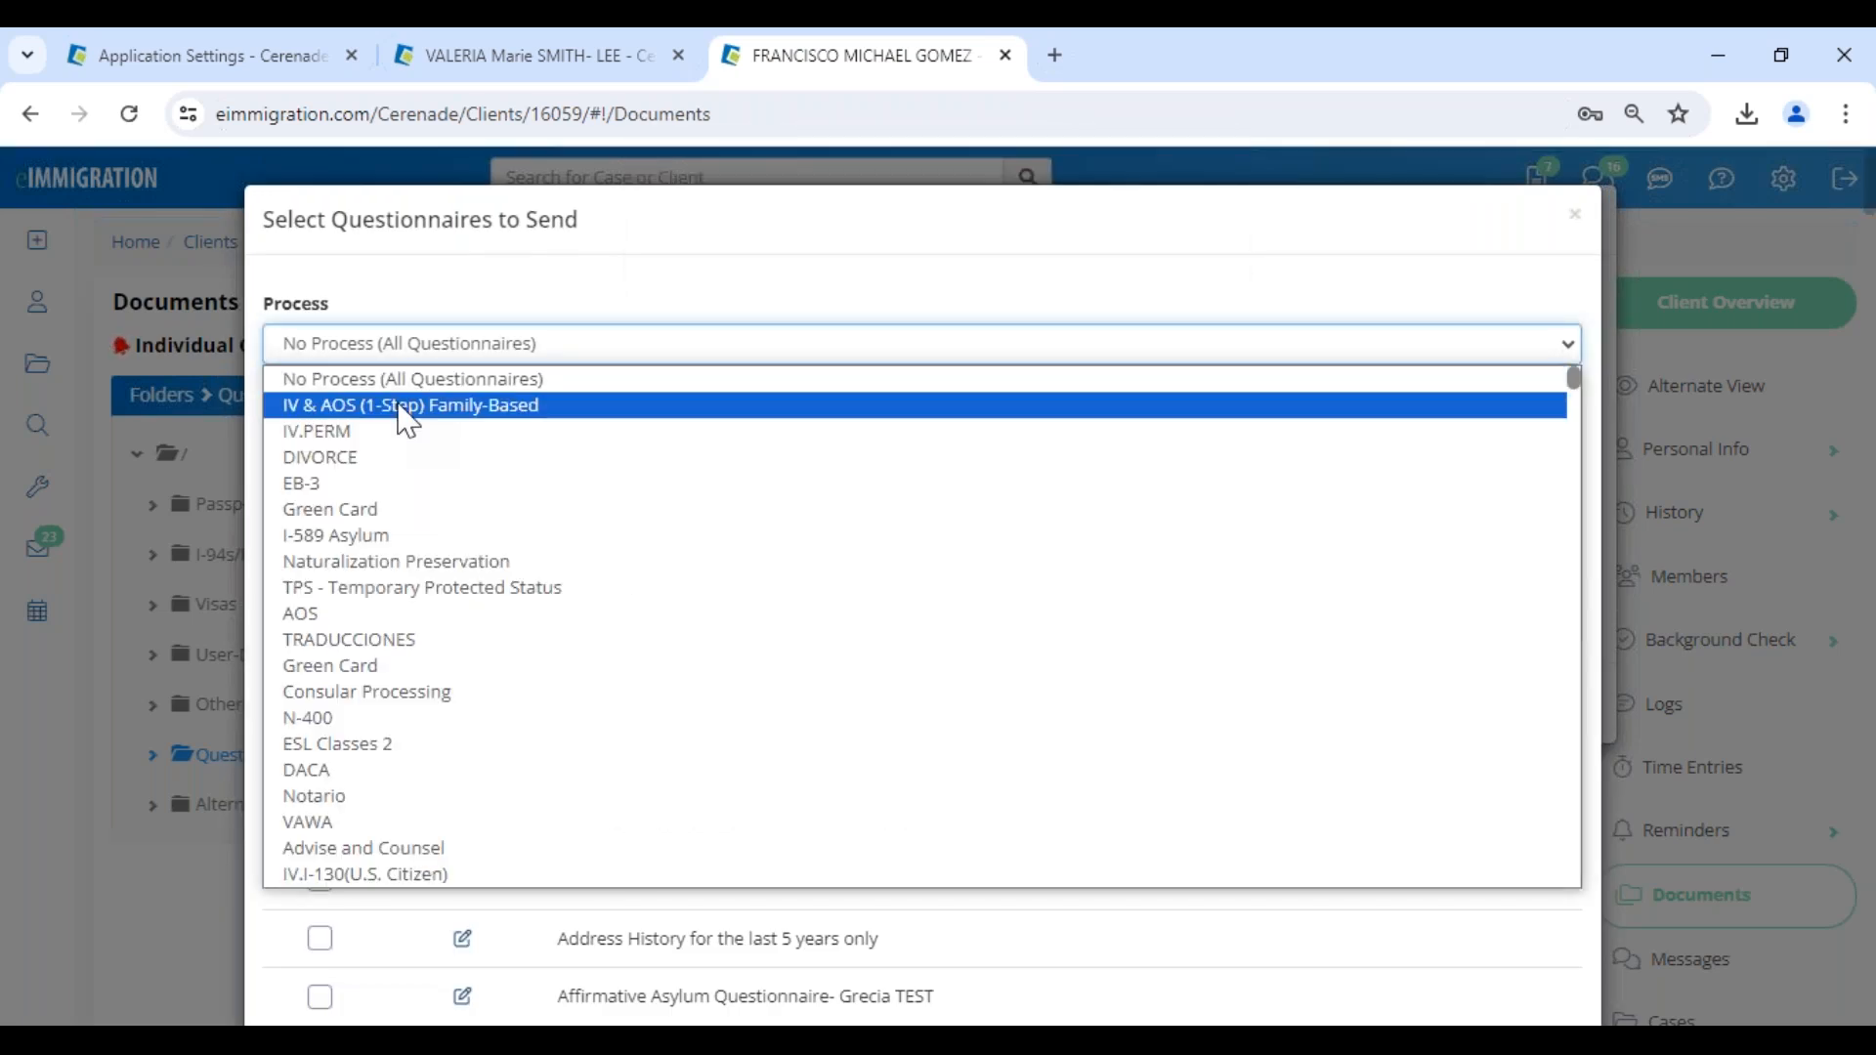
pyautogui.click(406, 405)
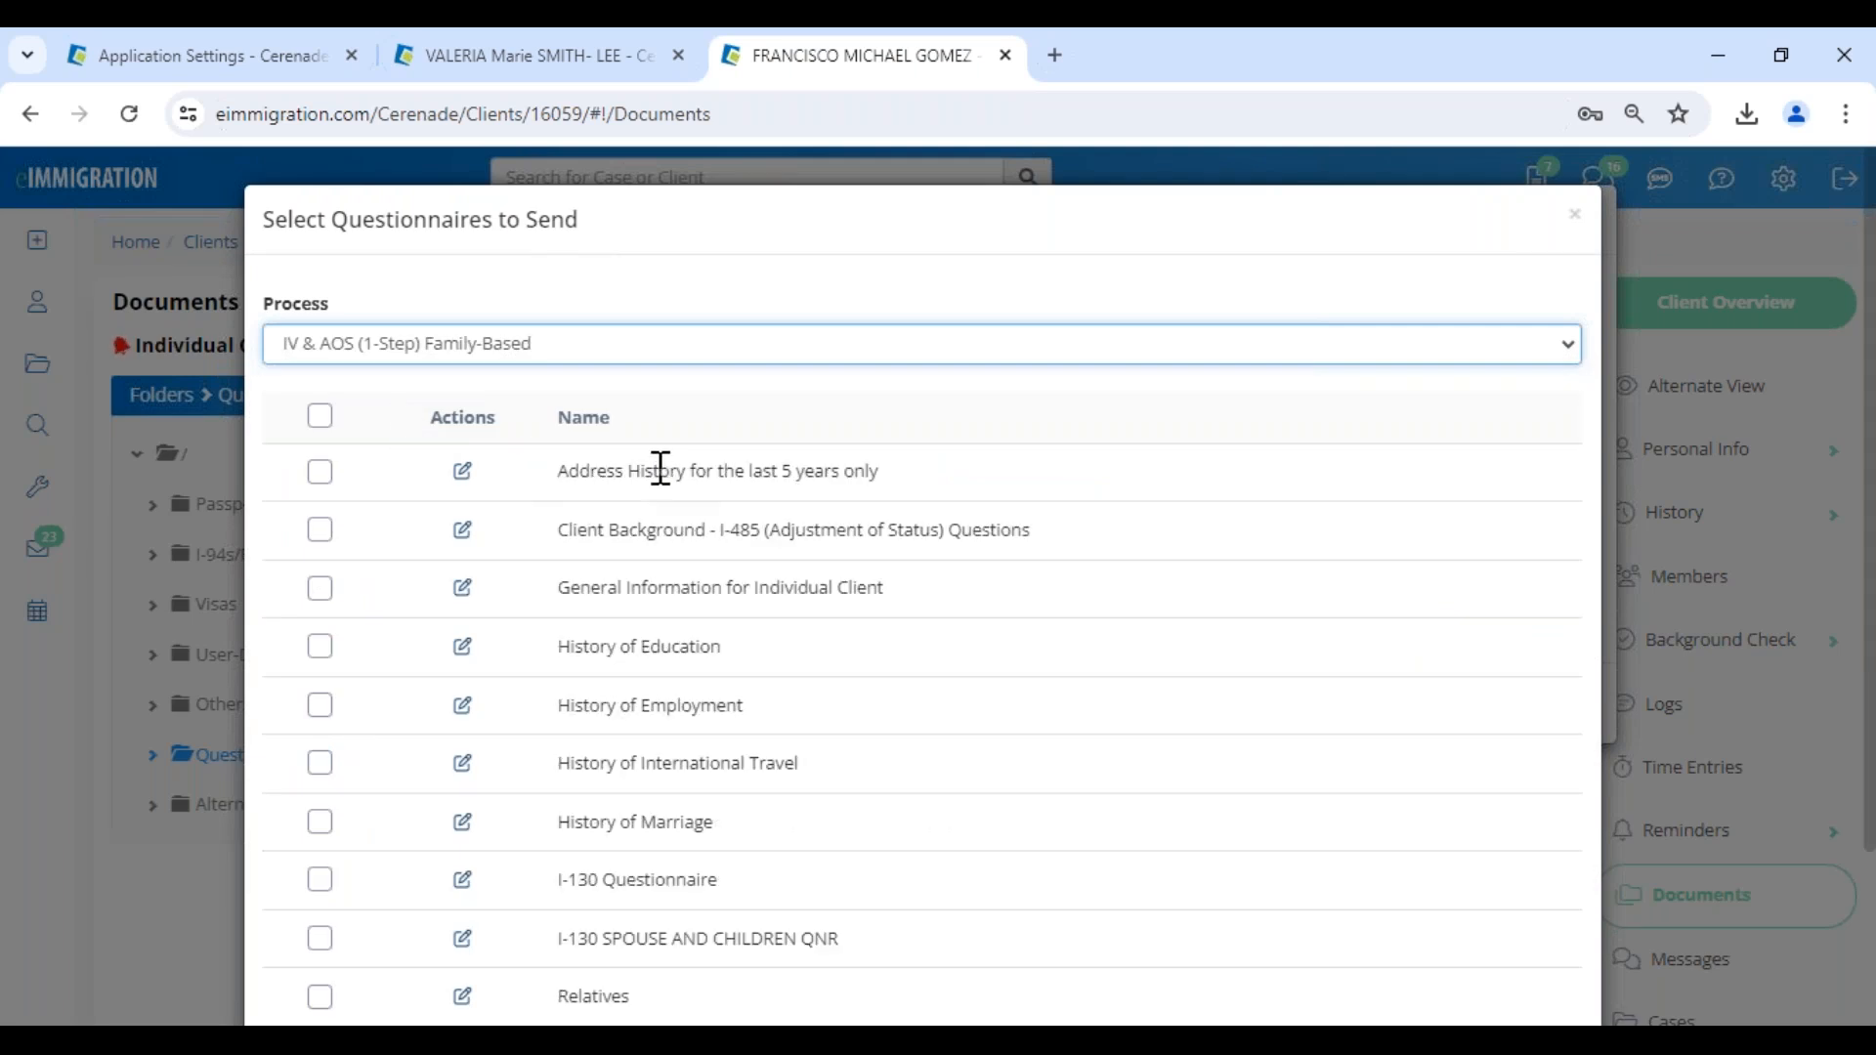
pyautogui.scroll(-3, 657, 471)
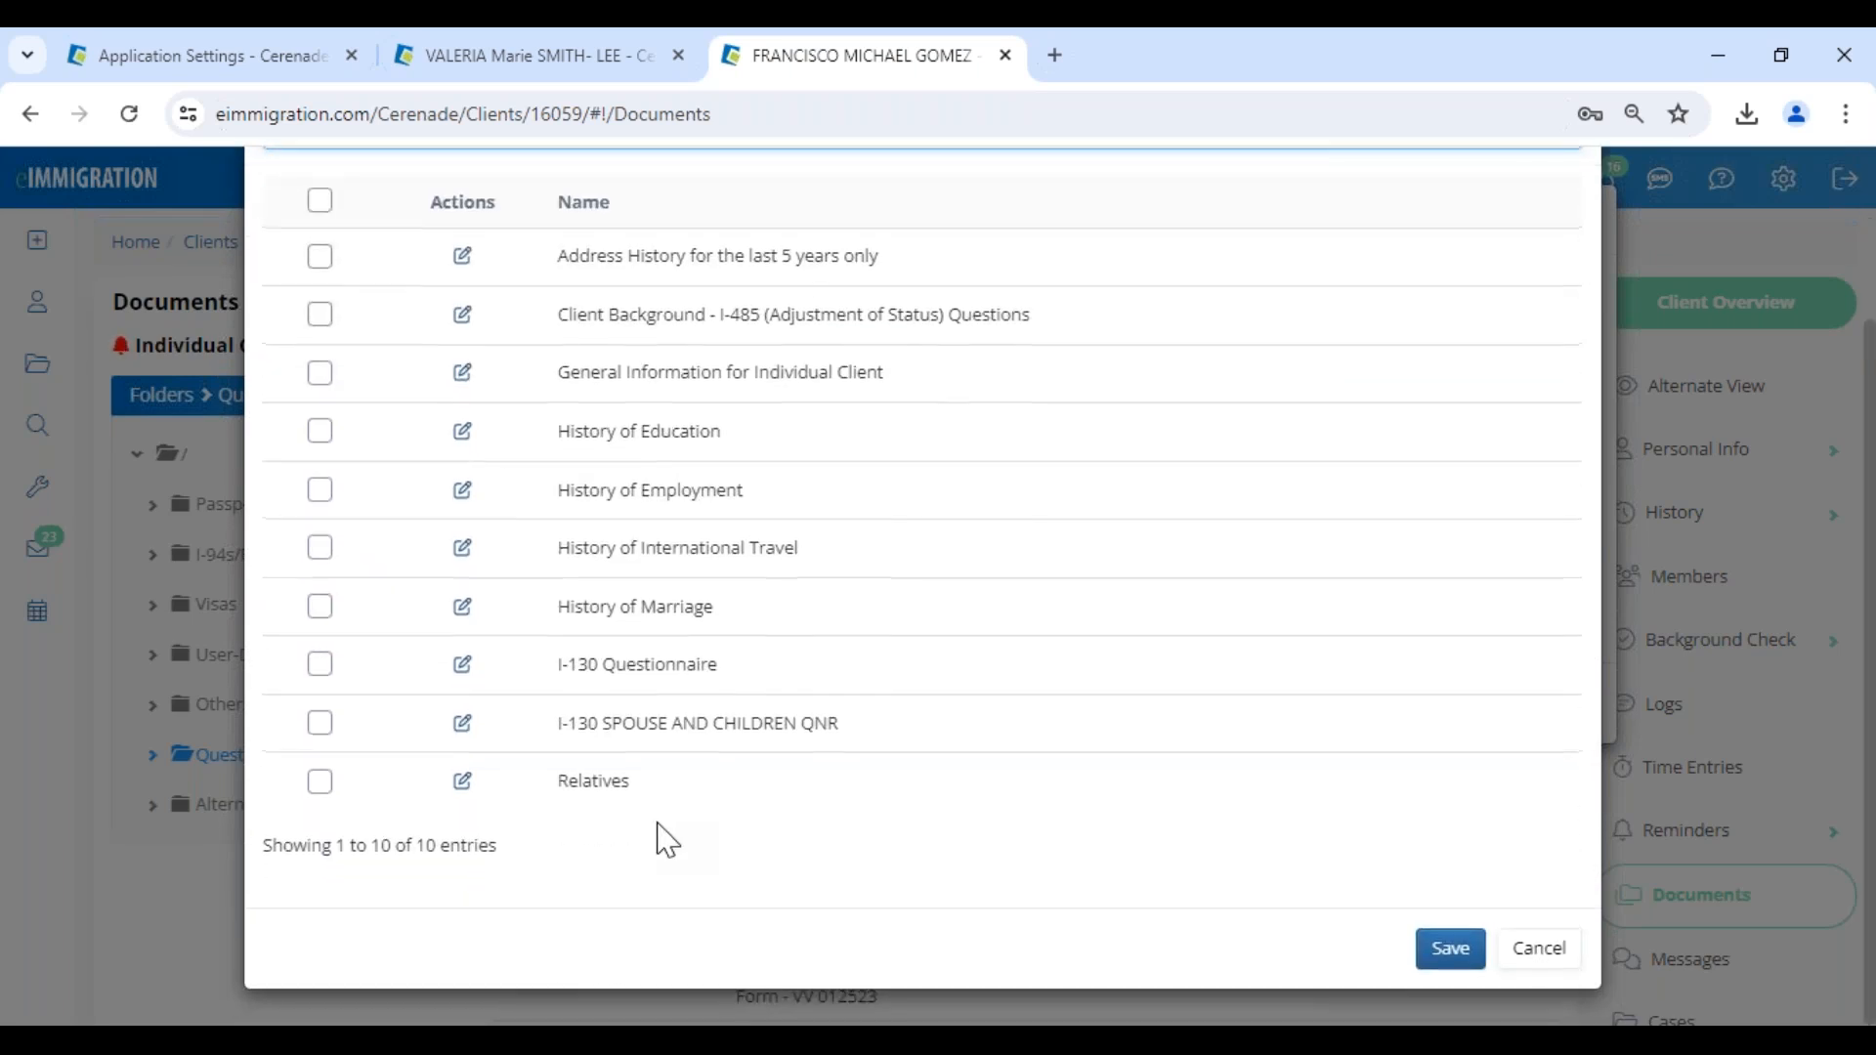
pyautogui.scroll(3, 658, 838)
pyautogui.click(319, 506)
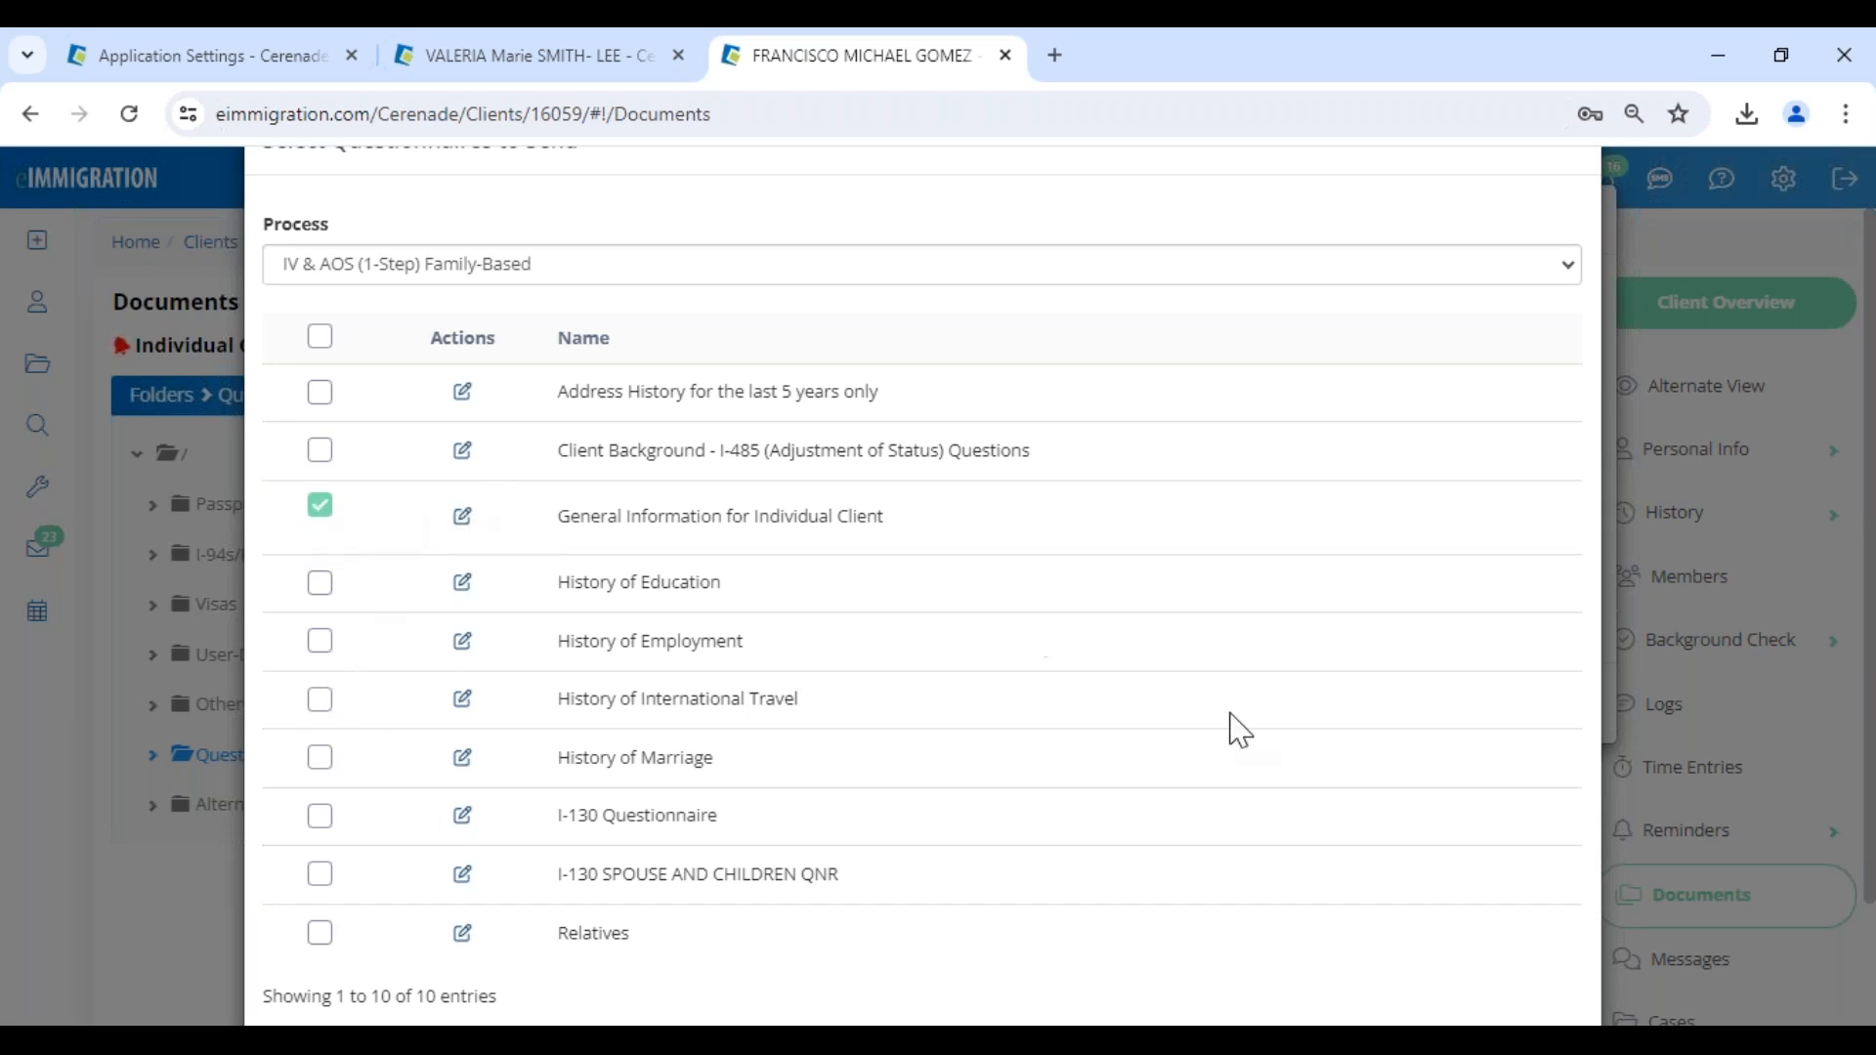
pyautogui.scroll(-3, 1348, 810)
pyautogui.click(1466, 953)
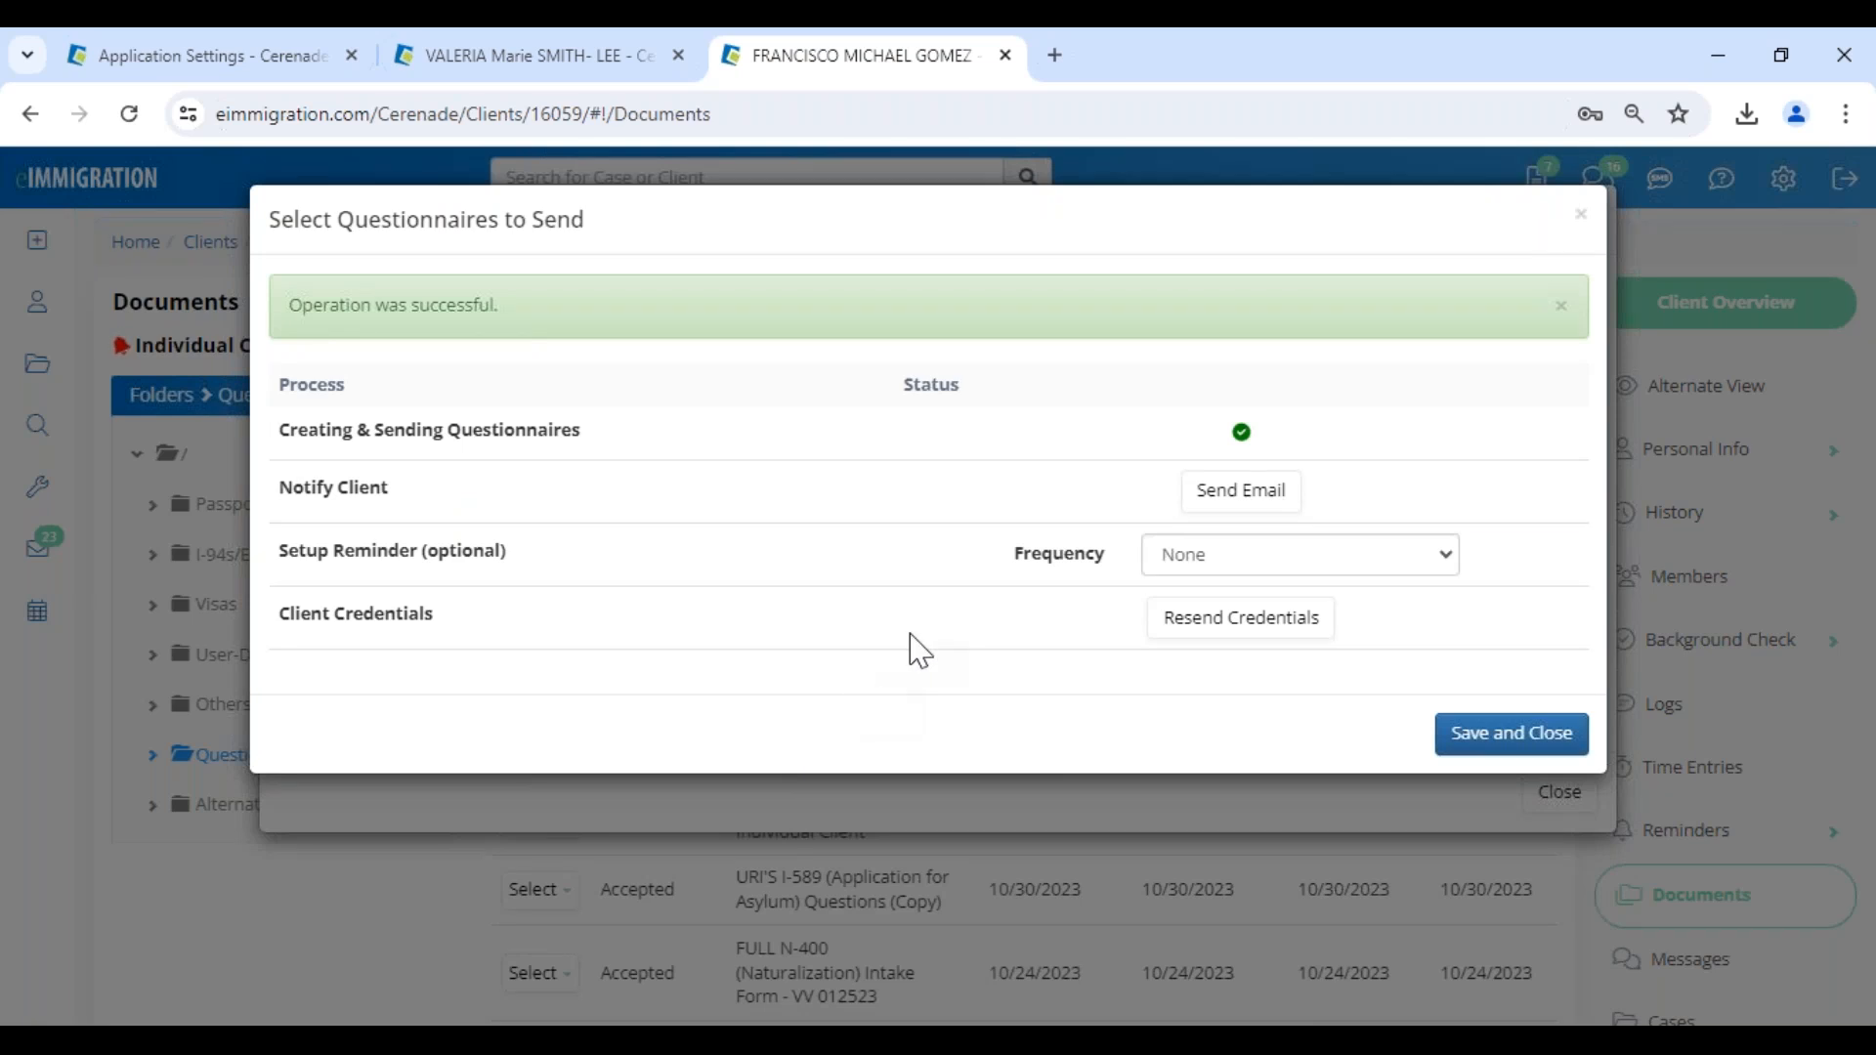
# - Notify the client by email about the new questionnaire, using the "! - Nuevo Cuestionario/Forma" message template
pyautogui.click(1241, 492)
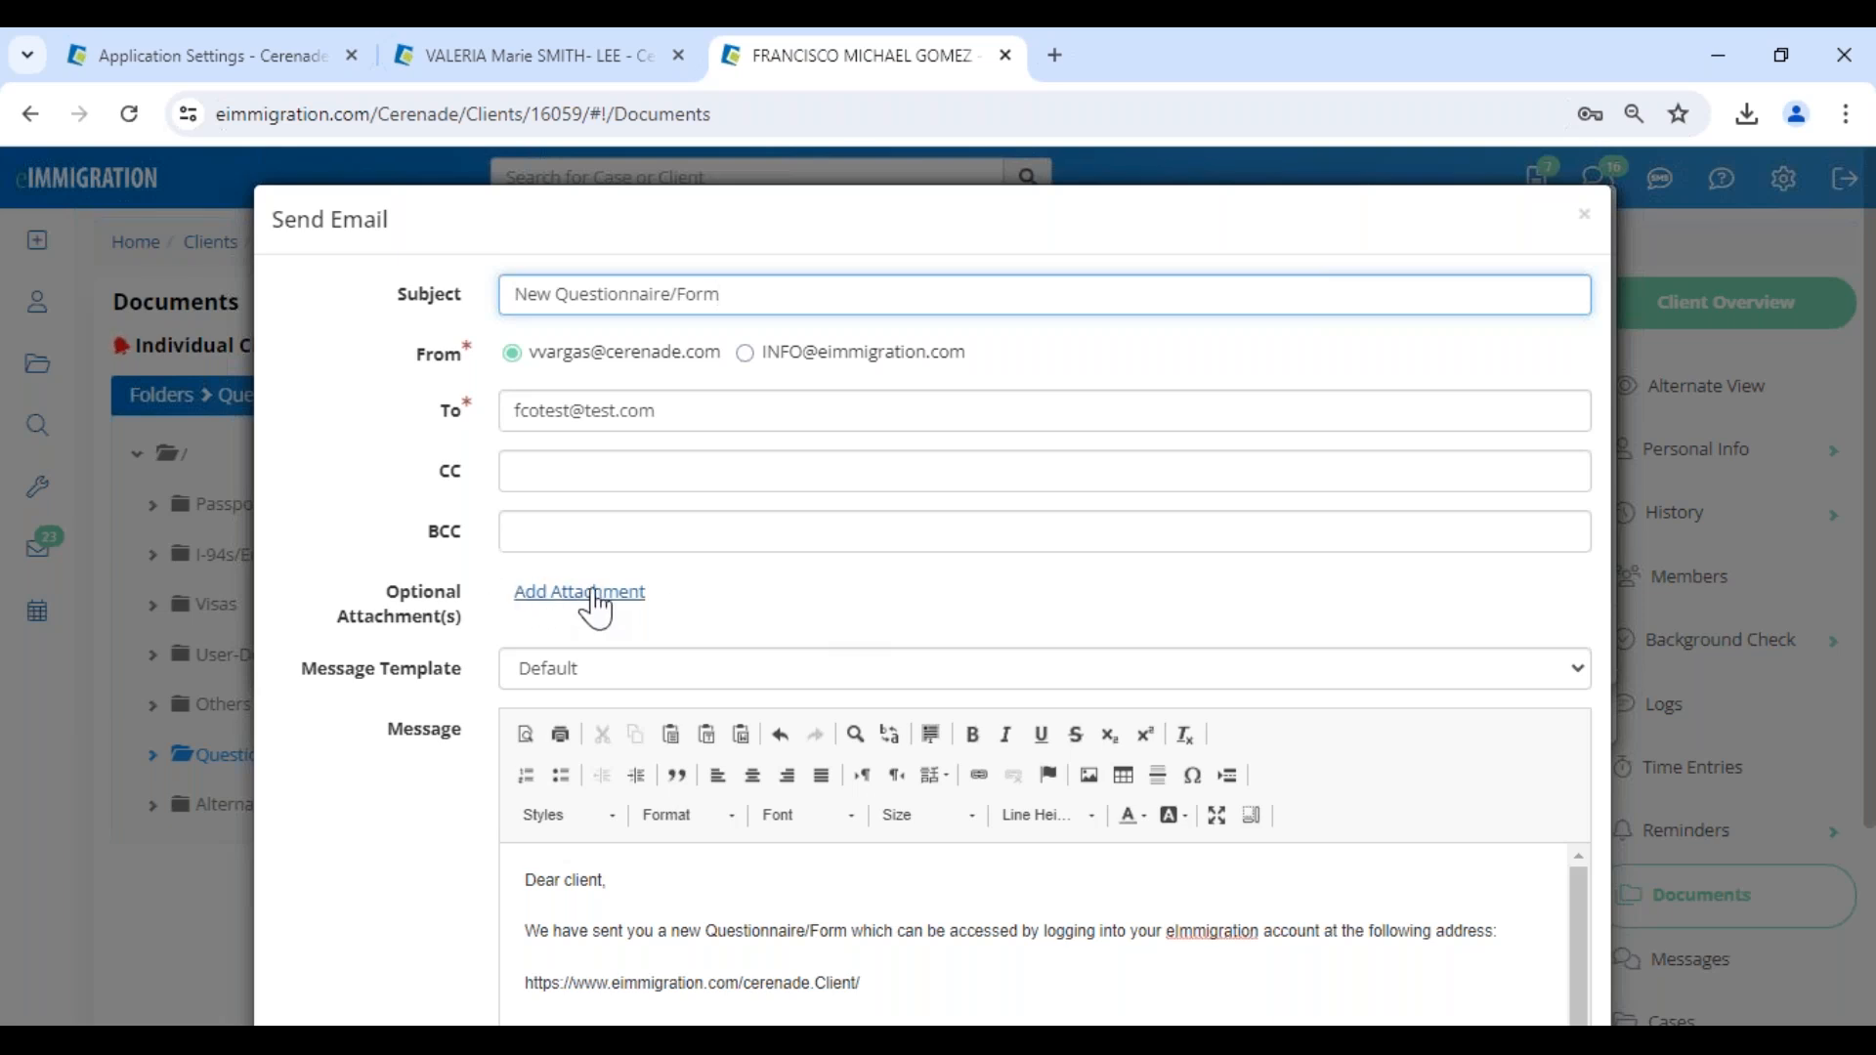
pyautogui.scroll(-1, 599, 635)
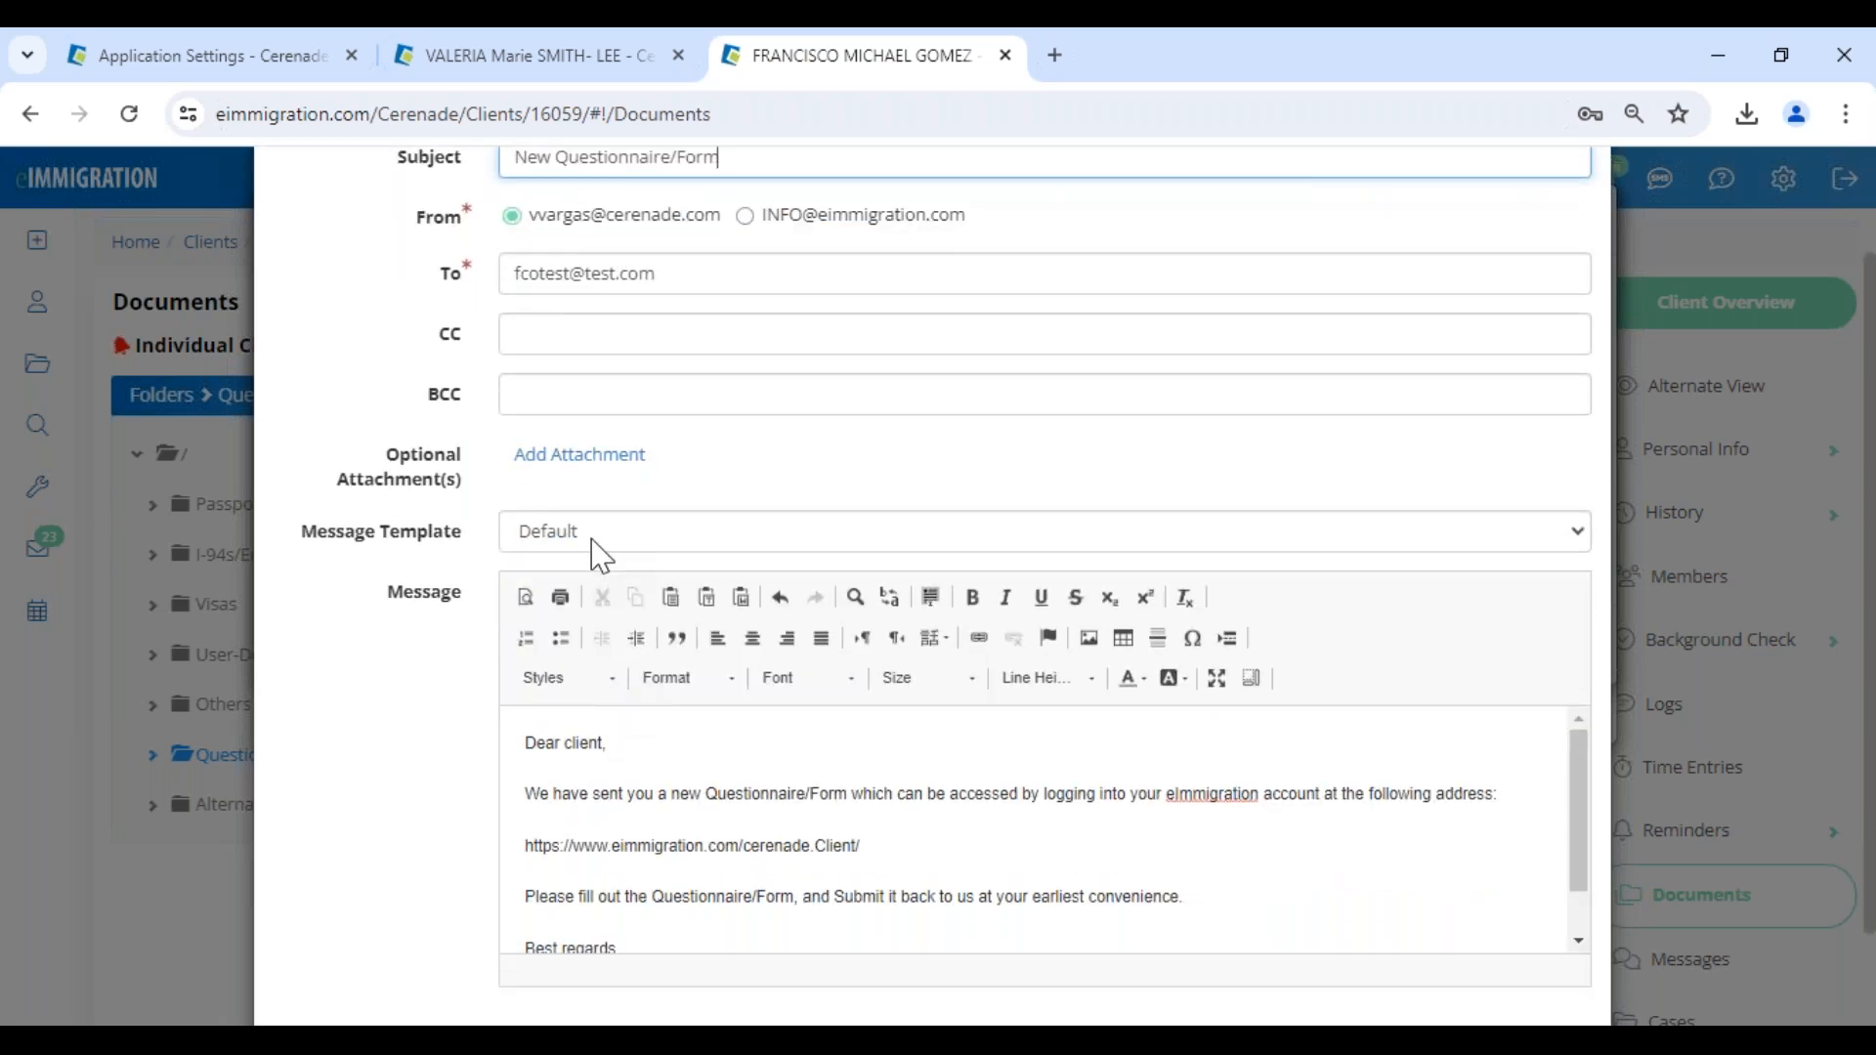
pyautogui.click(599, 537)
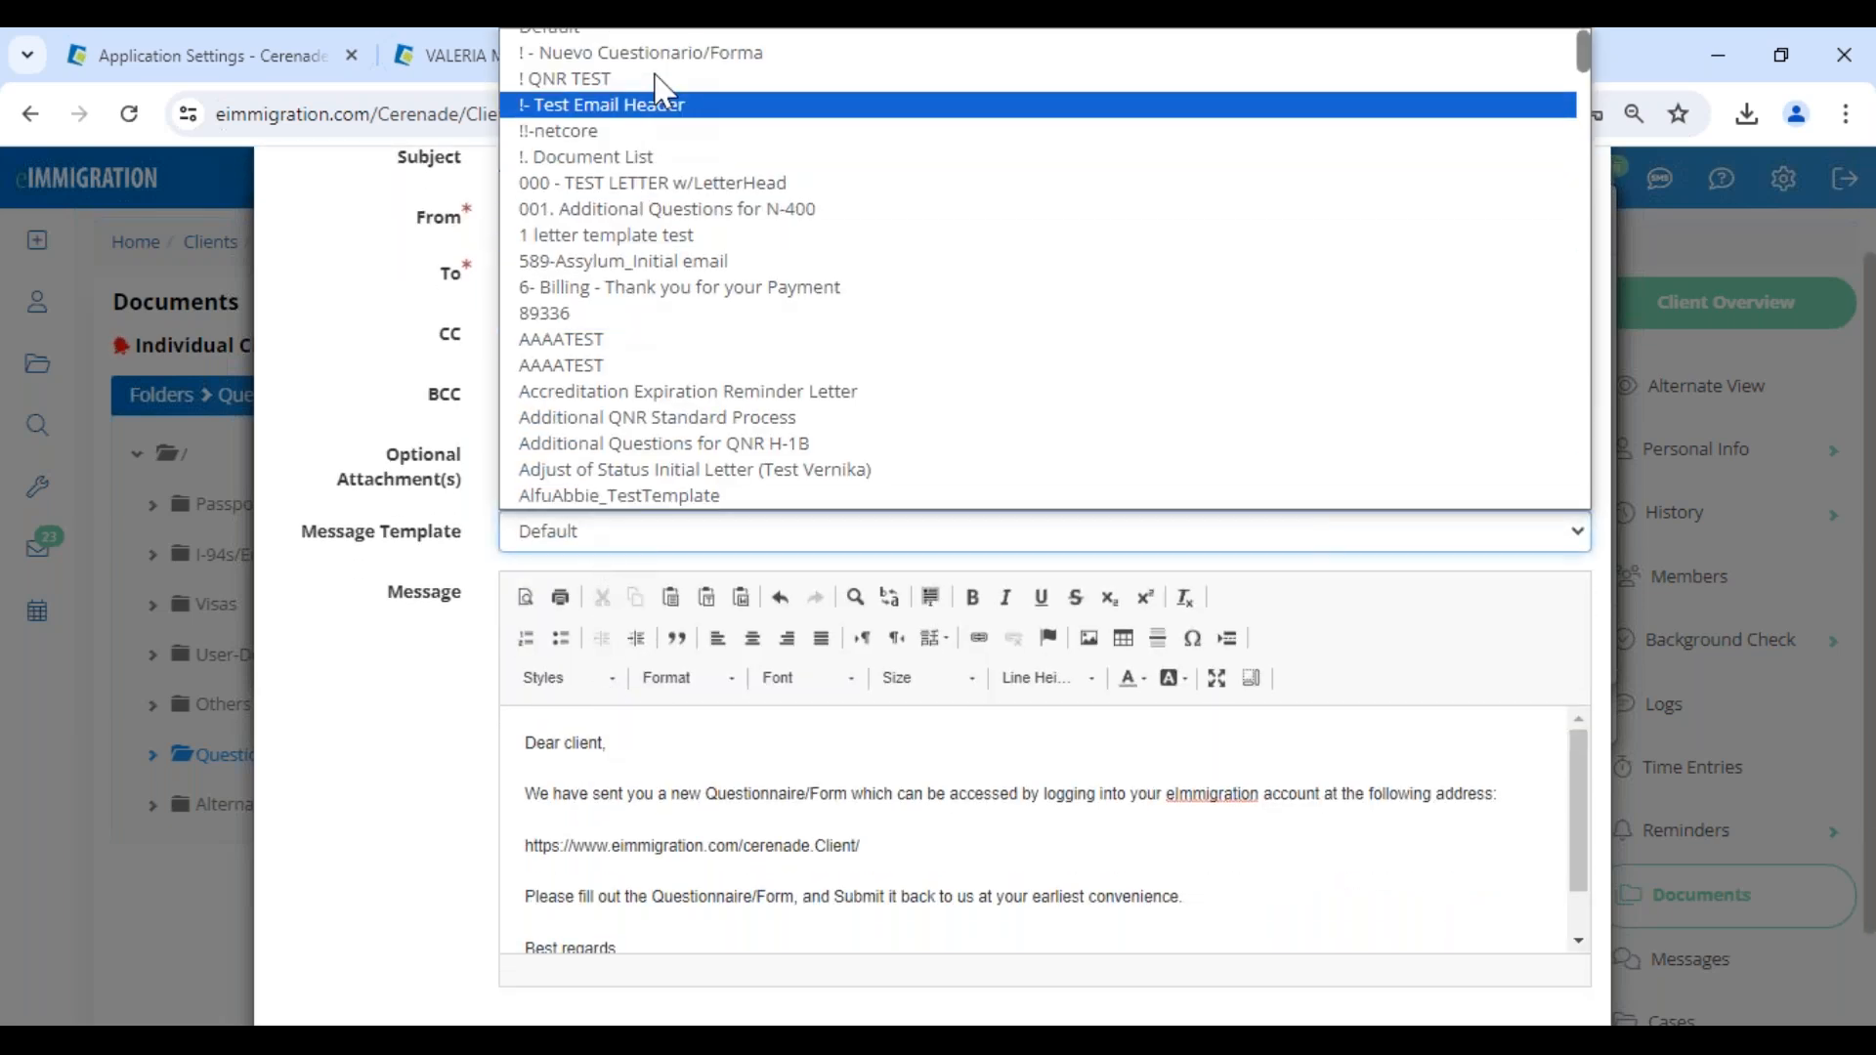
pyautogui.click(668, 53)
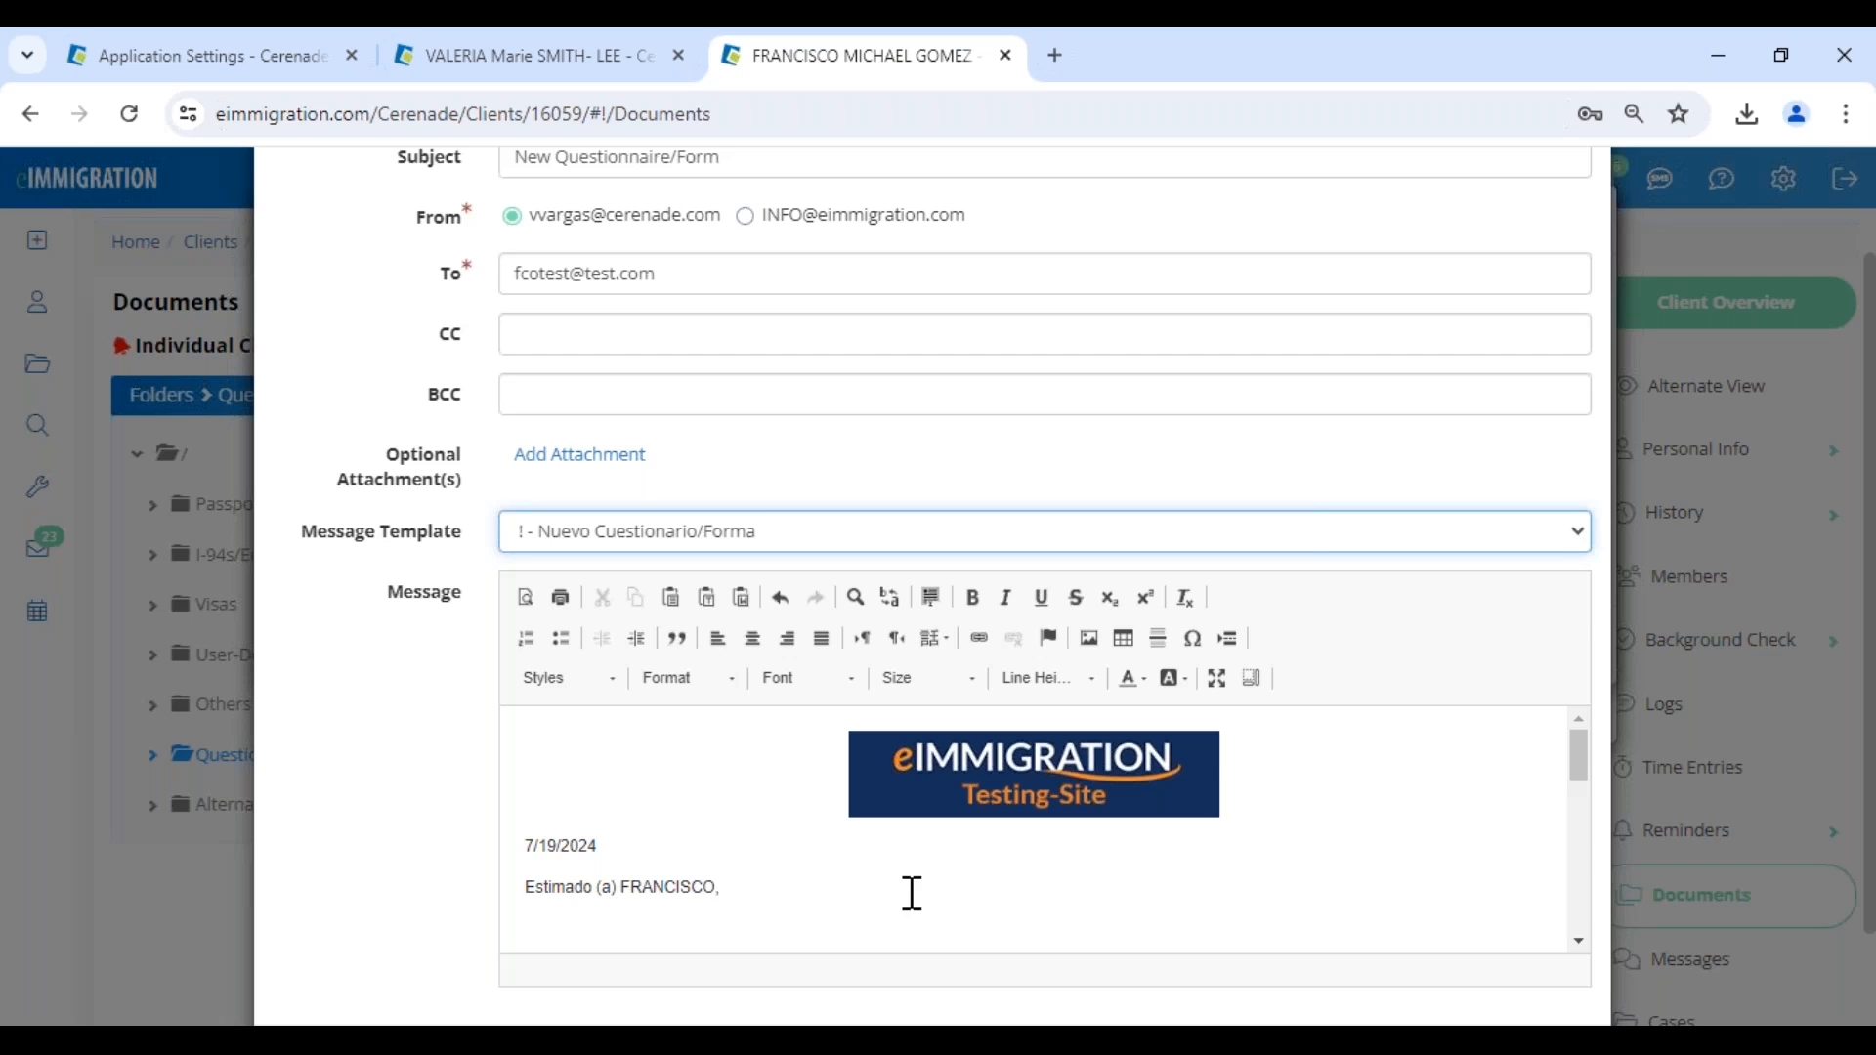
pyautogui.scroll(-8, 911, 893)
pyautogui.scroll(-1, 1554, 893)
pyautogui.scroll(-5, 1560, 893)
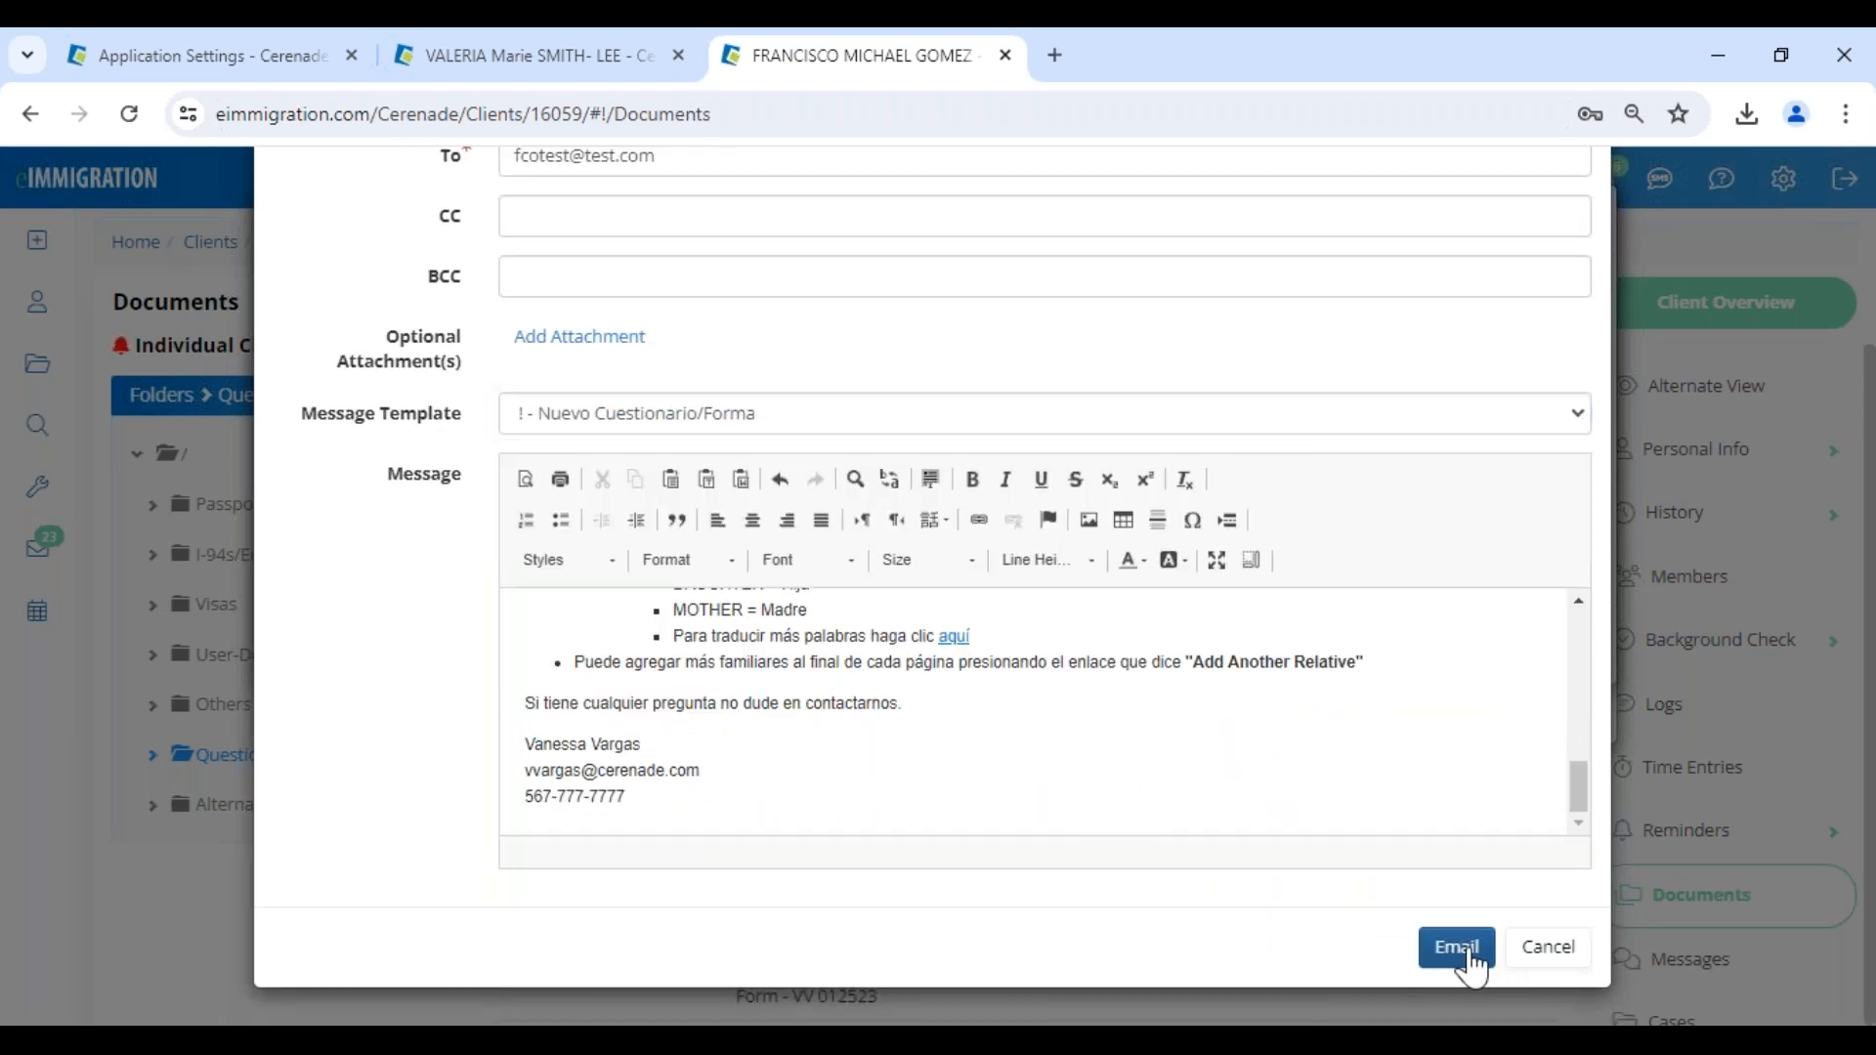
pyautogui.click(1462, 947)
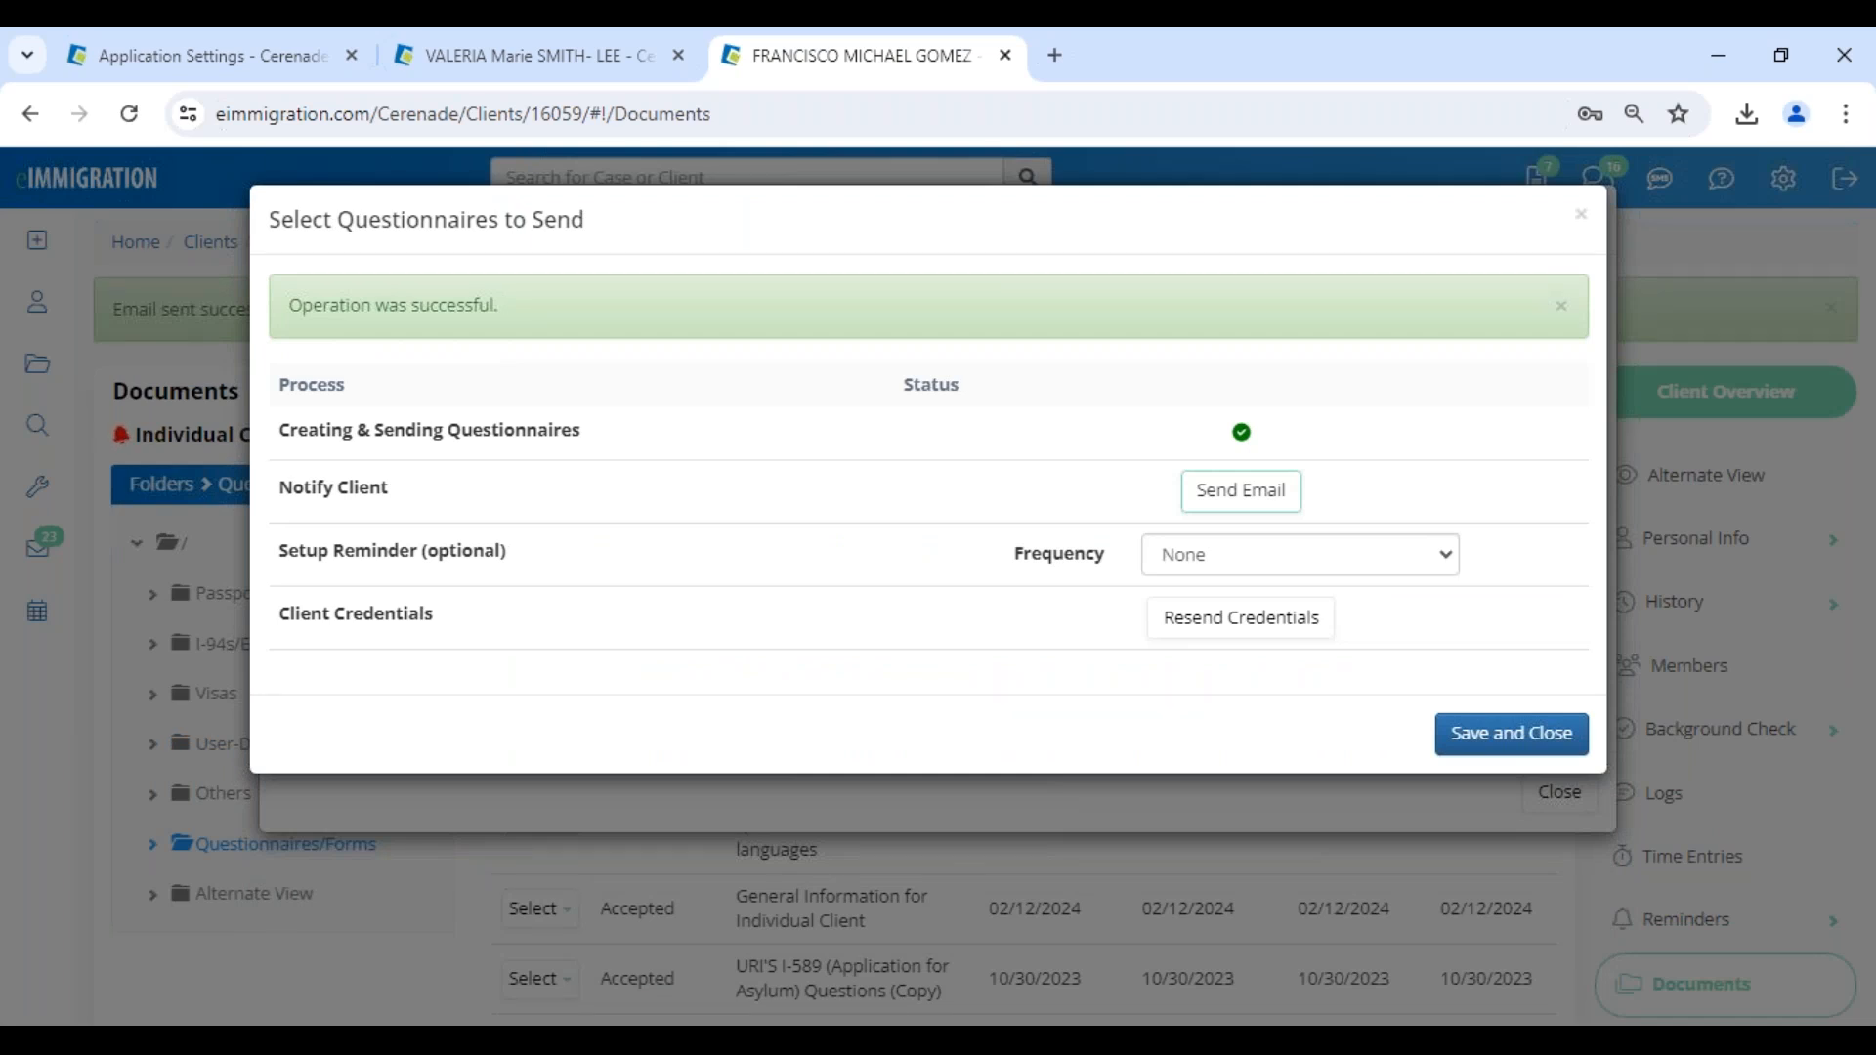
# - Set up a once-a-week questionnaire reminder with expiration date 08/09/2024, then save and close the sending dialogs
pyautogui.doubleClick(293, 559)
pyautogui.moveTo(395, 583); pyautogui.dragTo(971, 577)
pyautogui.click(1230, 567)
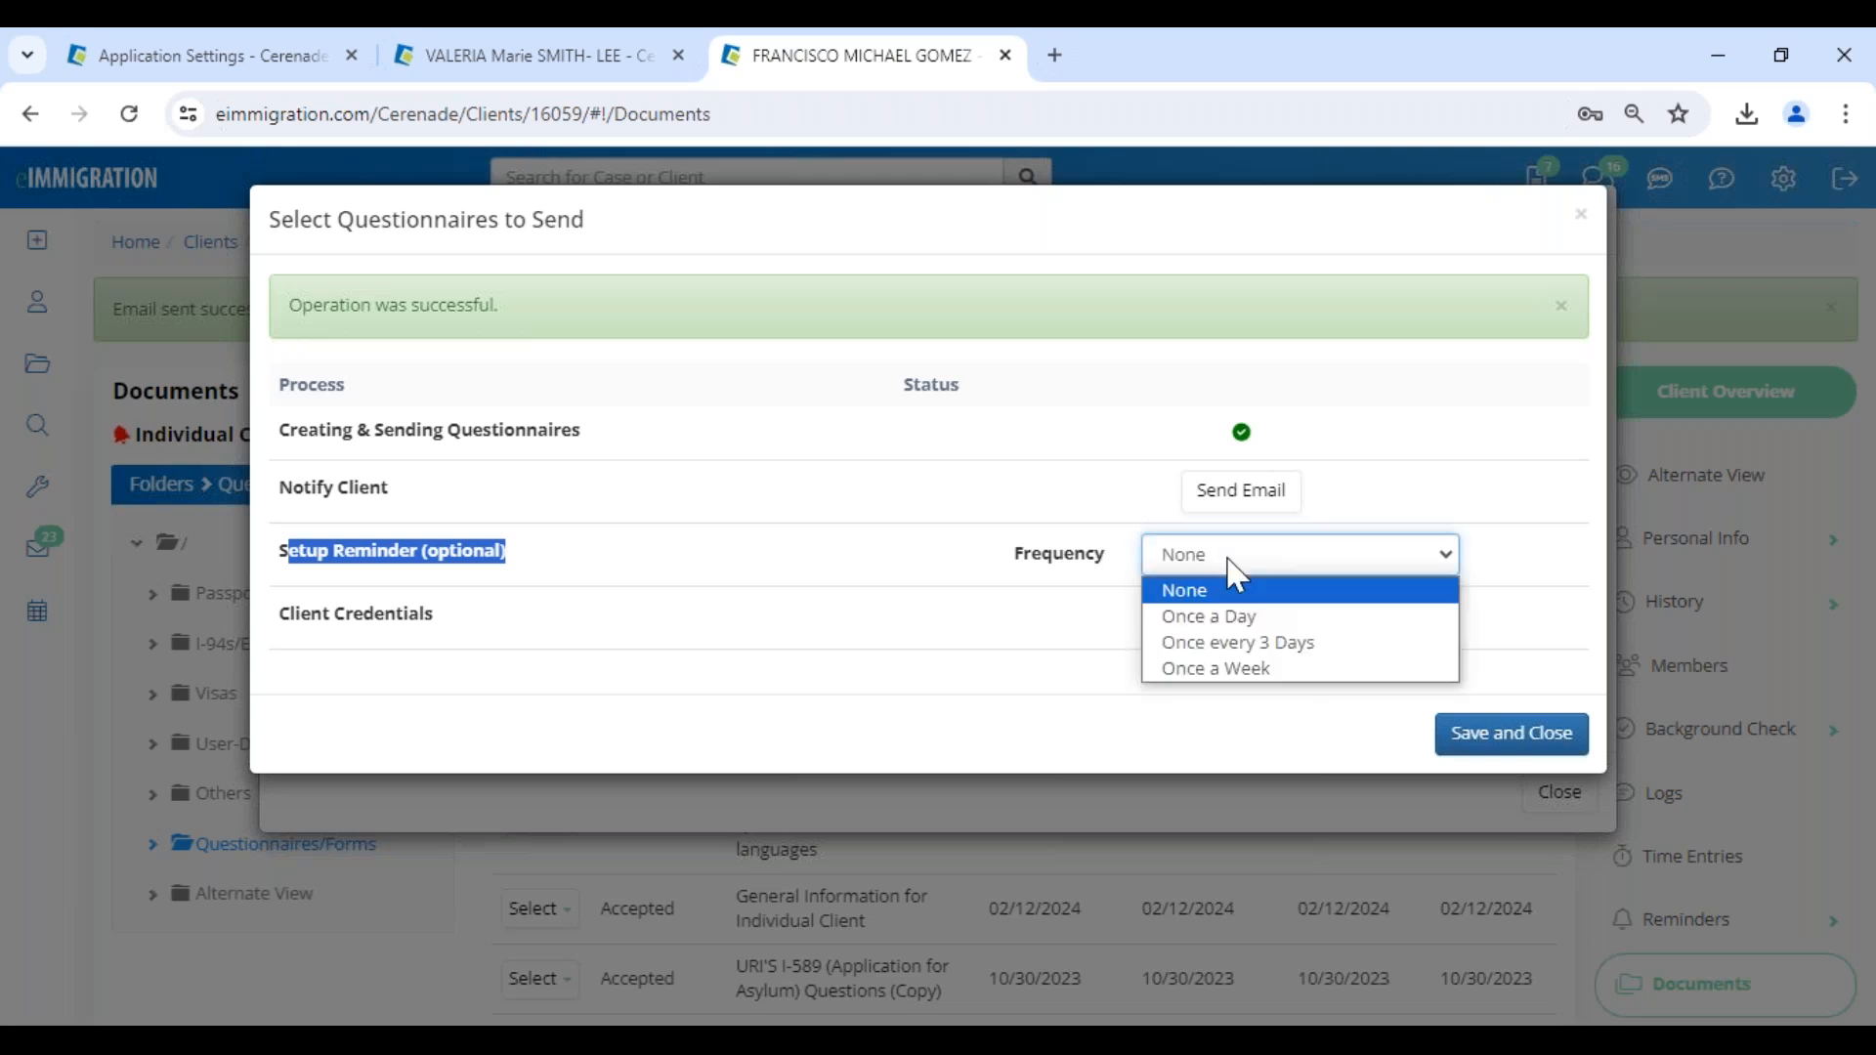
pyautogui.click(1281, 668)
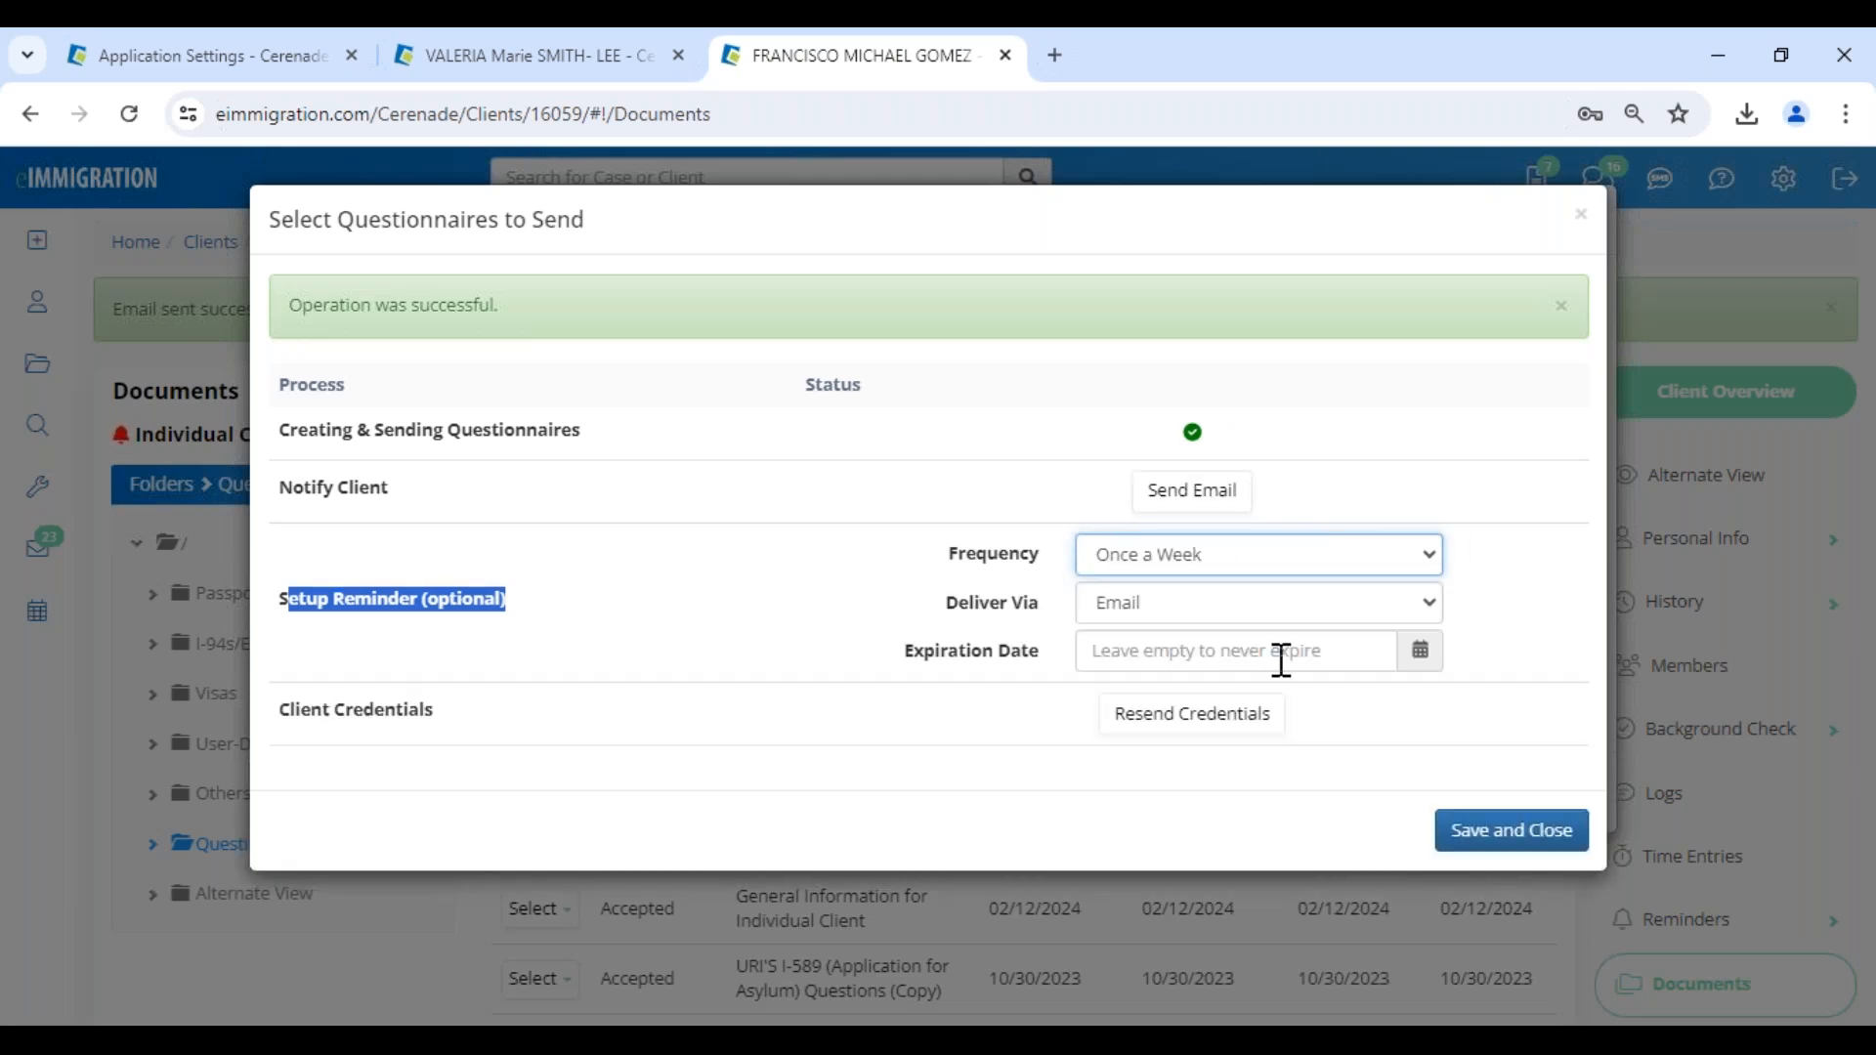
pyautogui.click(1192, 651)
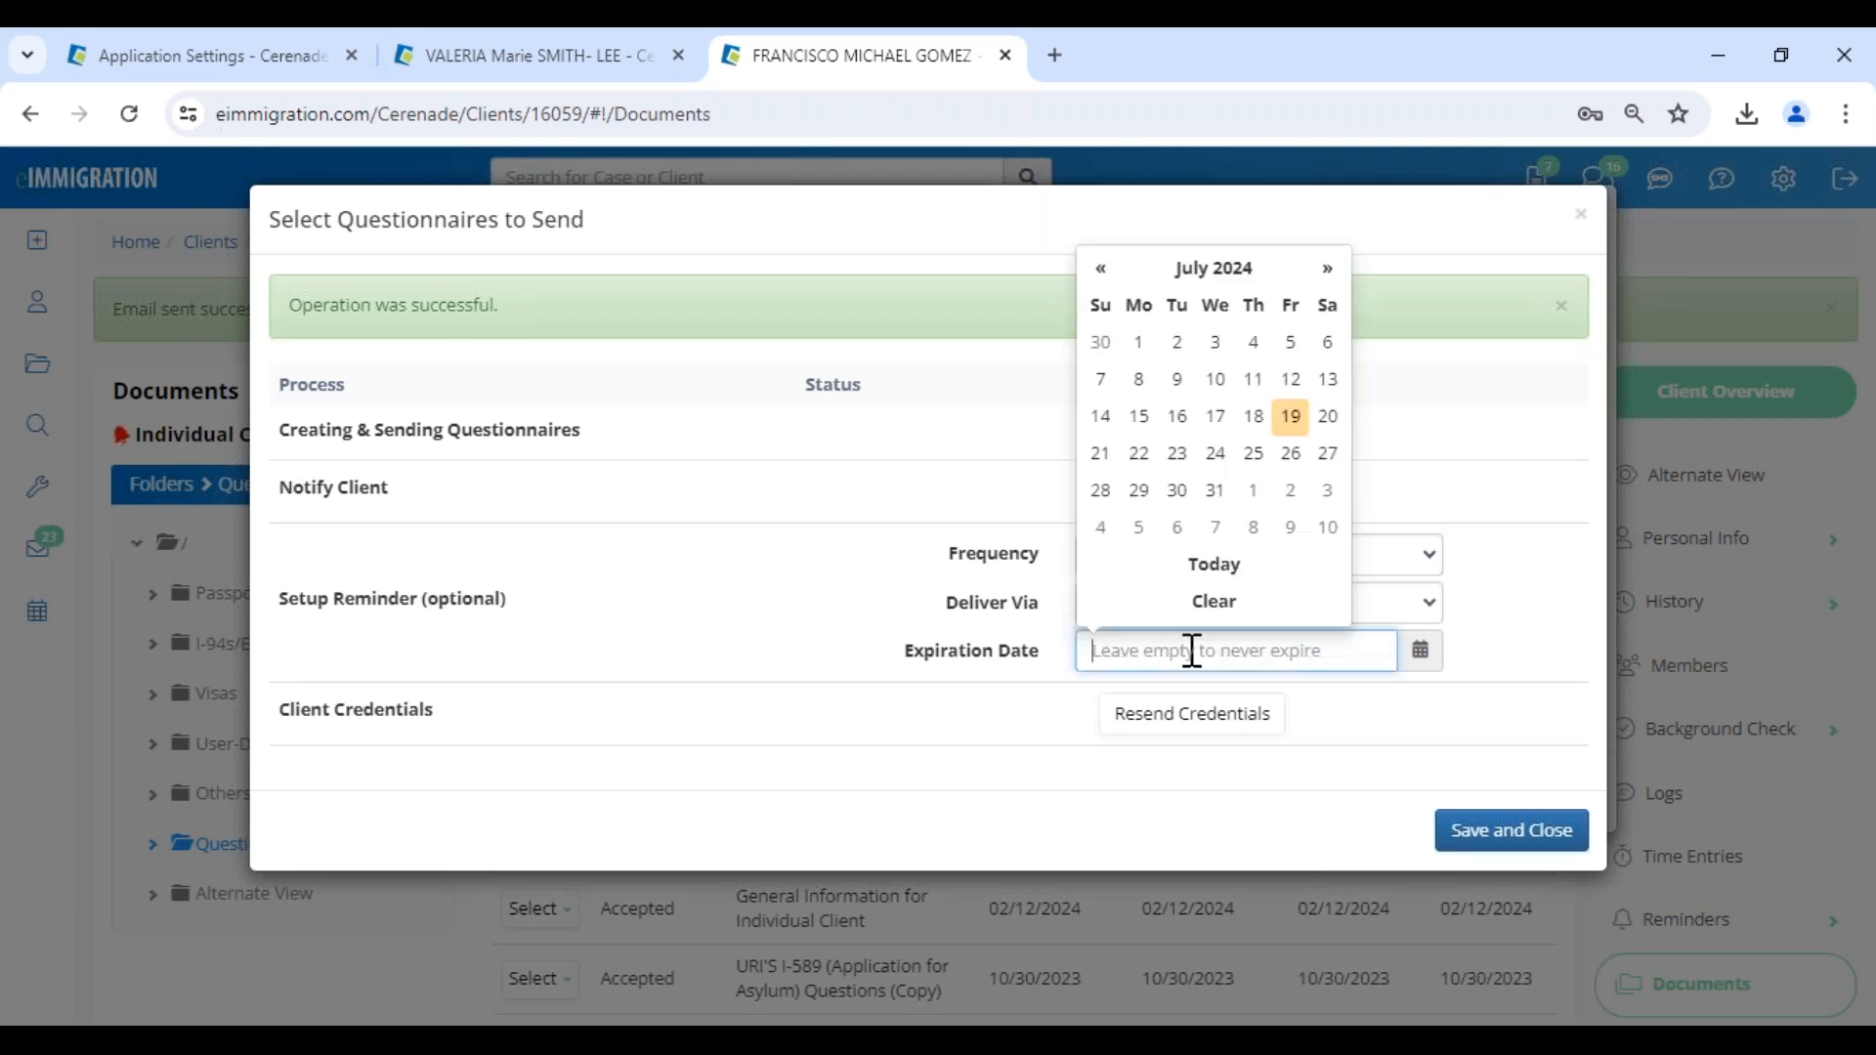
pyautogui.click(1289, 527)
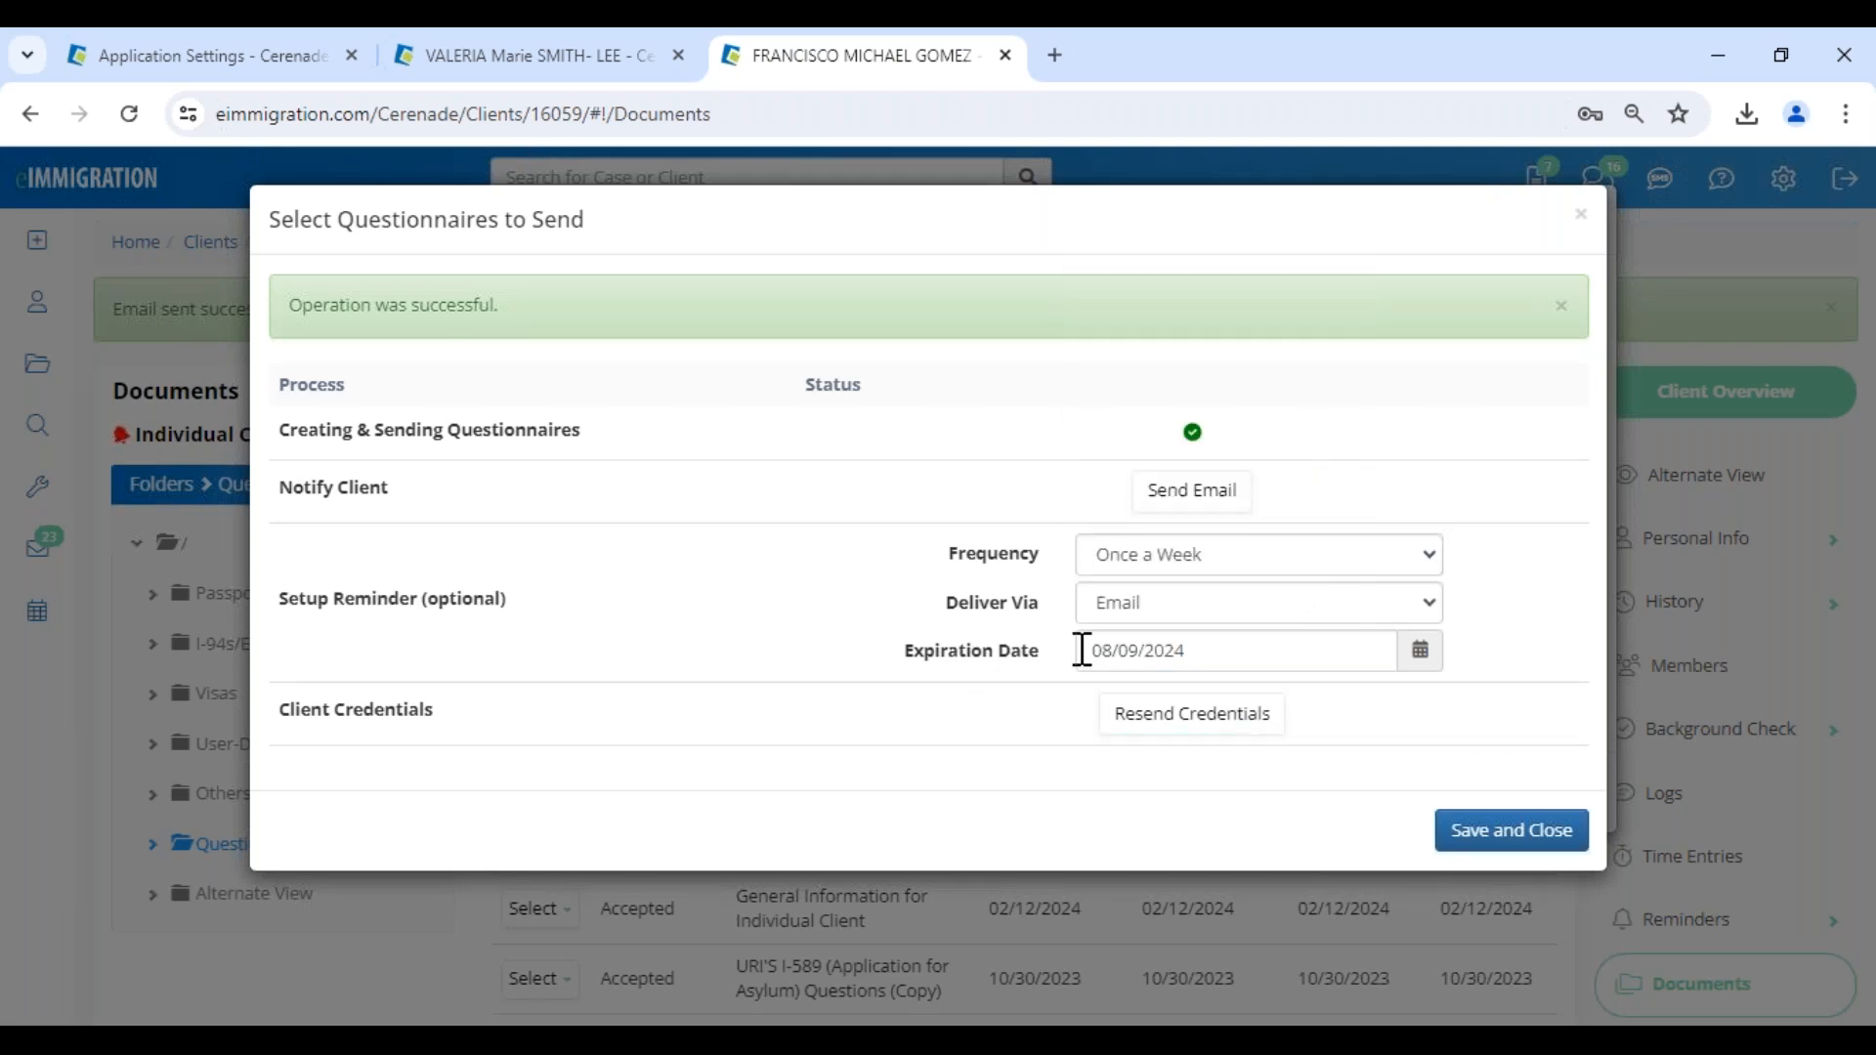
pyautogui.click(1510, 830)
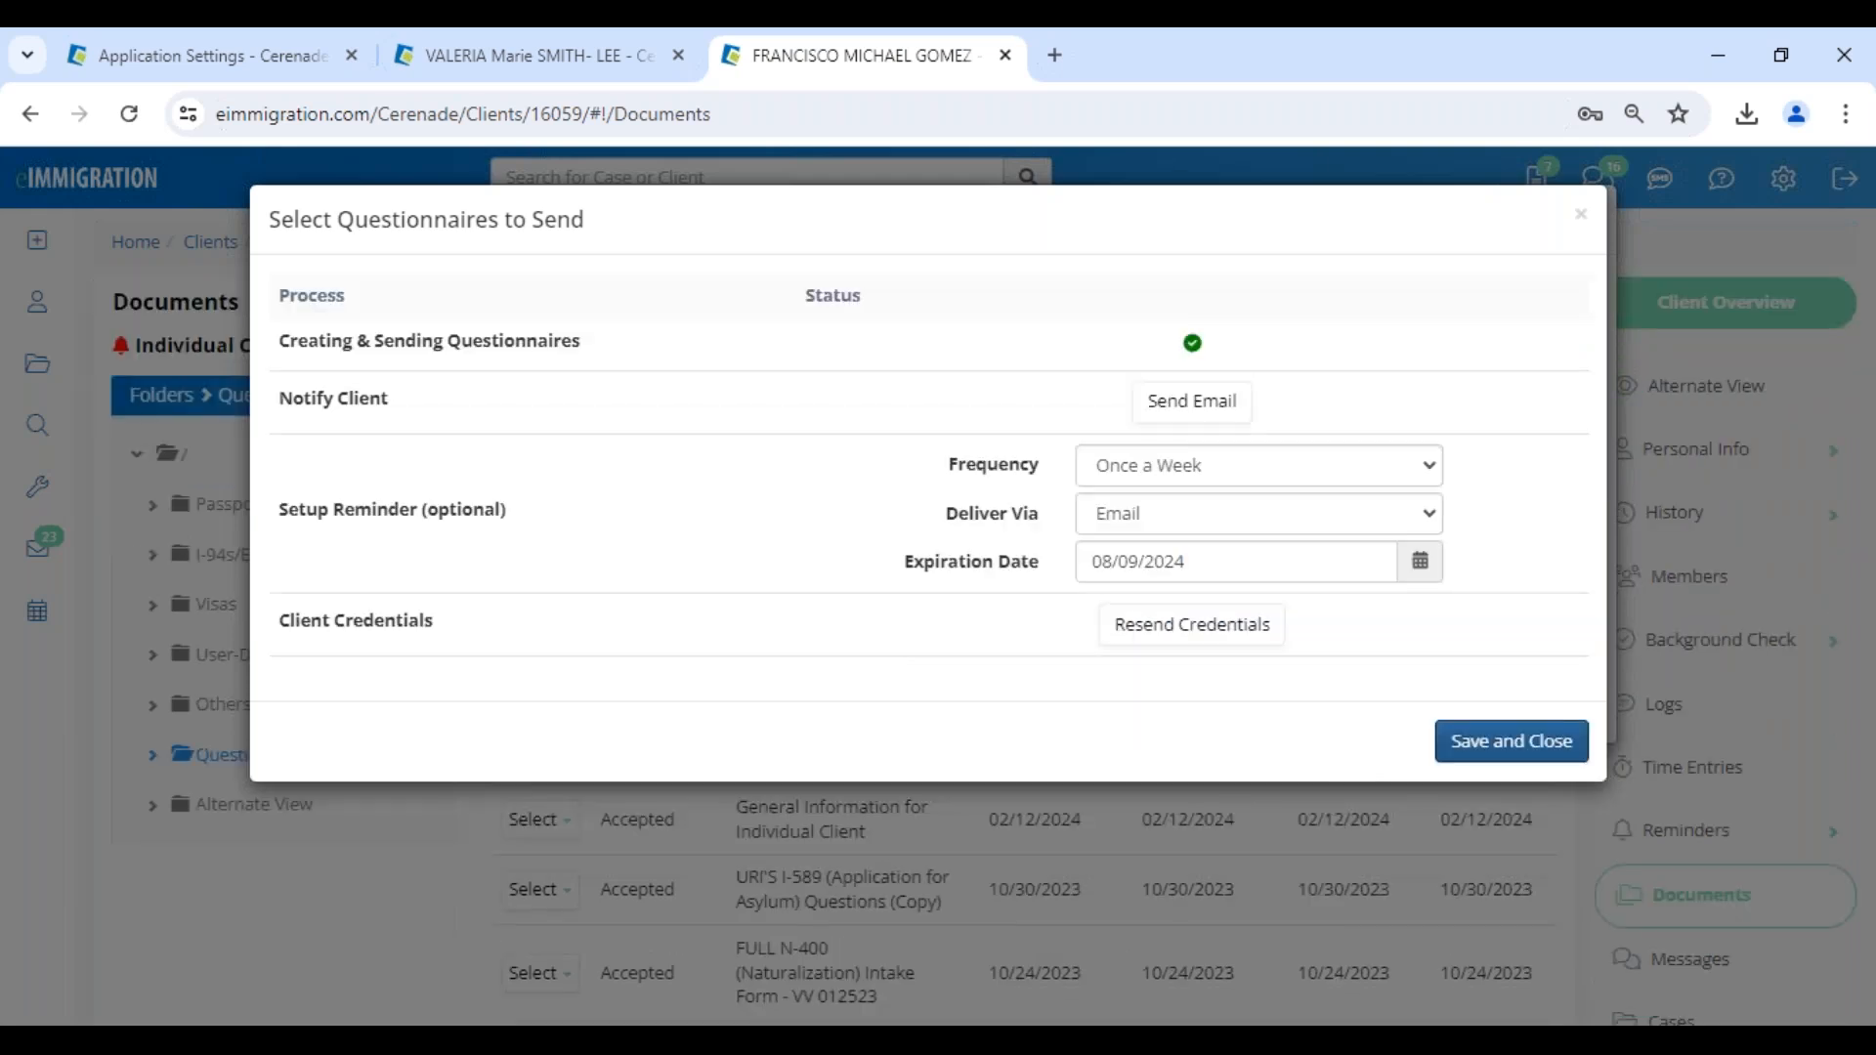
pyautogui.click(1543, 803)
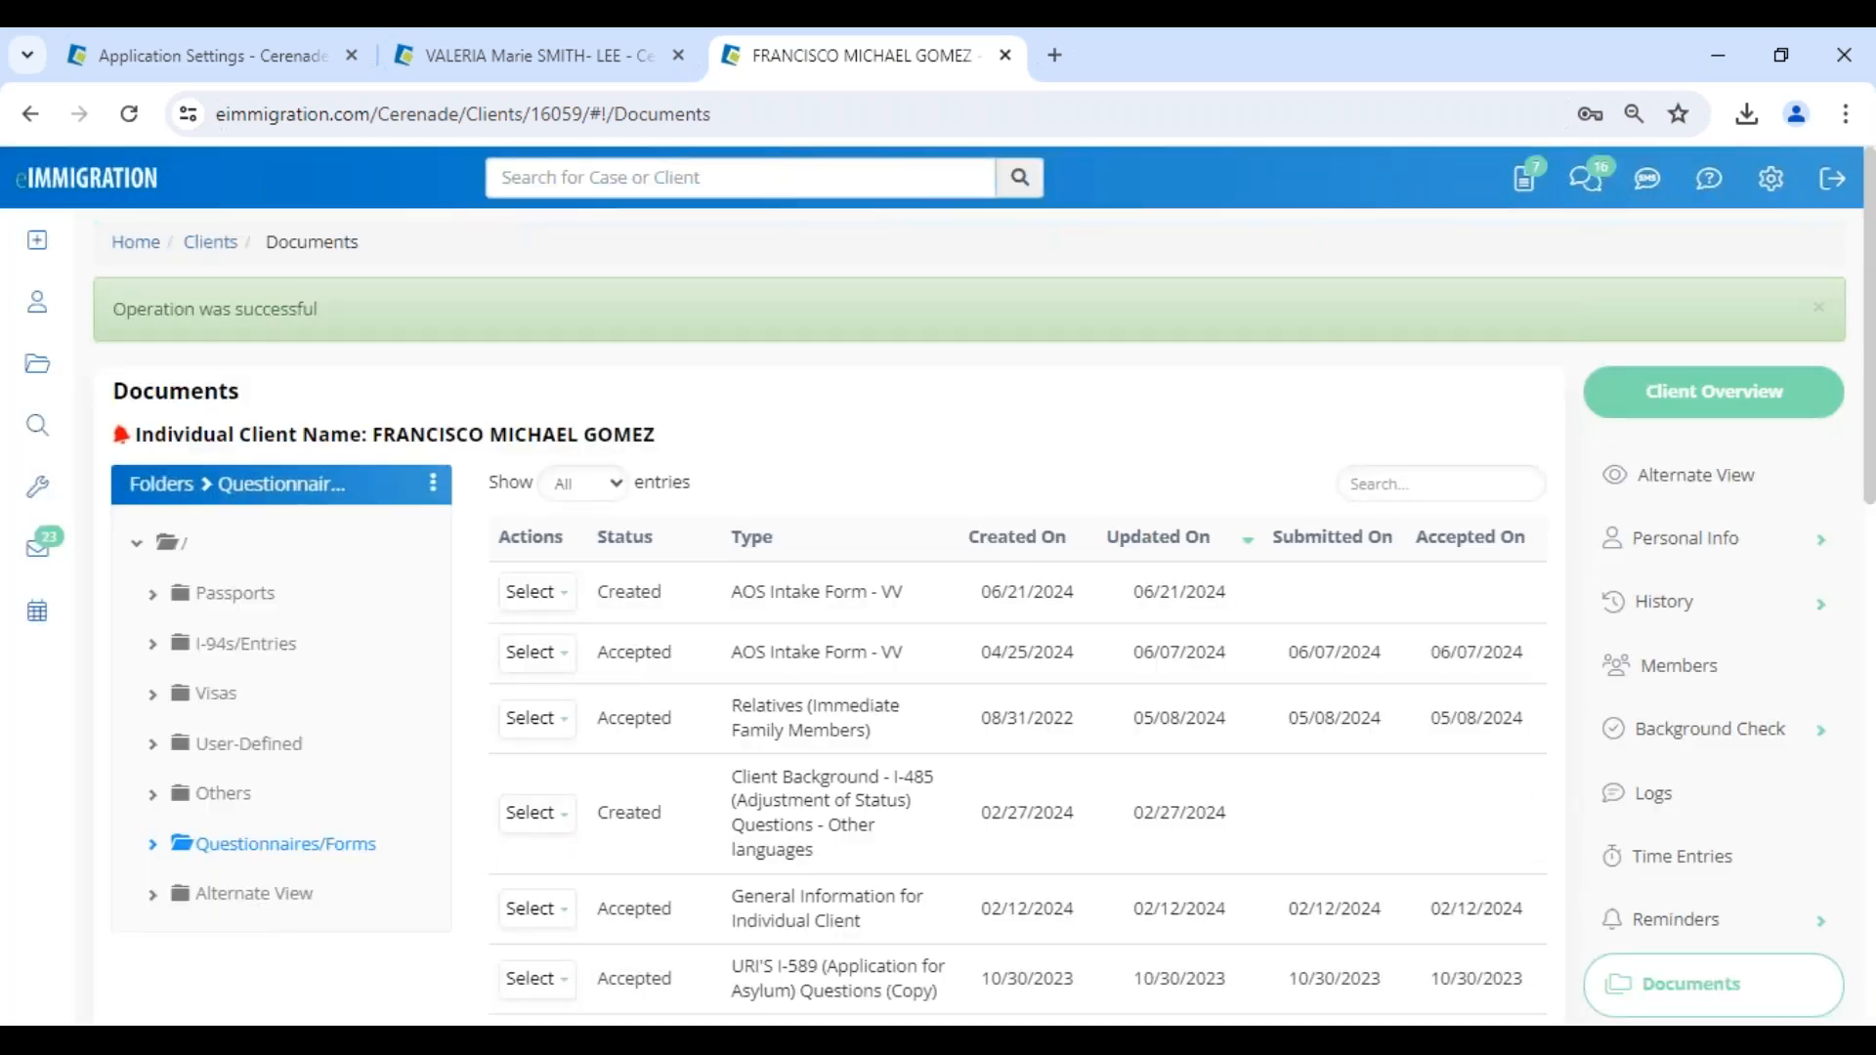
# - Switch to the client portal in Microsoft Edge, log in with the client's username and account password, and accept the save-password notice
pyautogui.click(303, 1042)
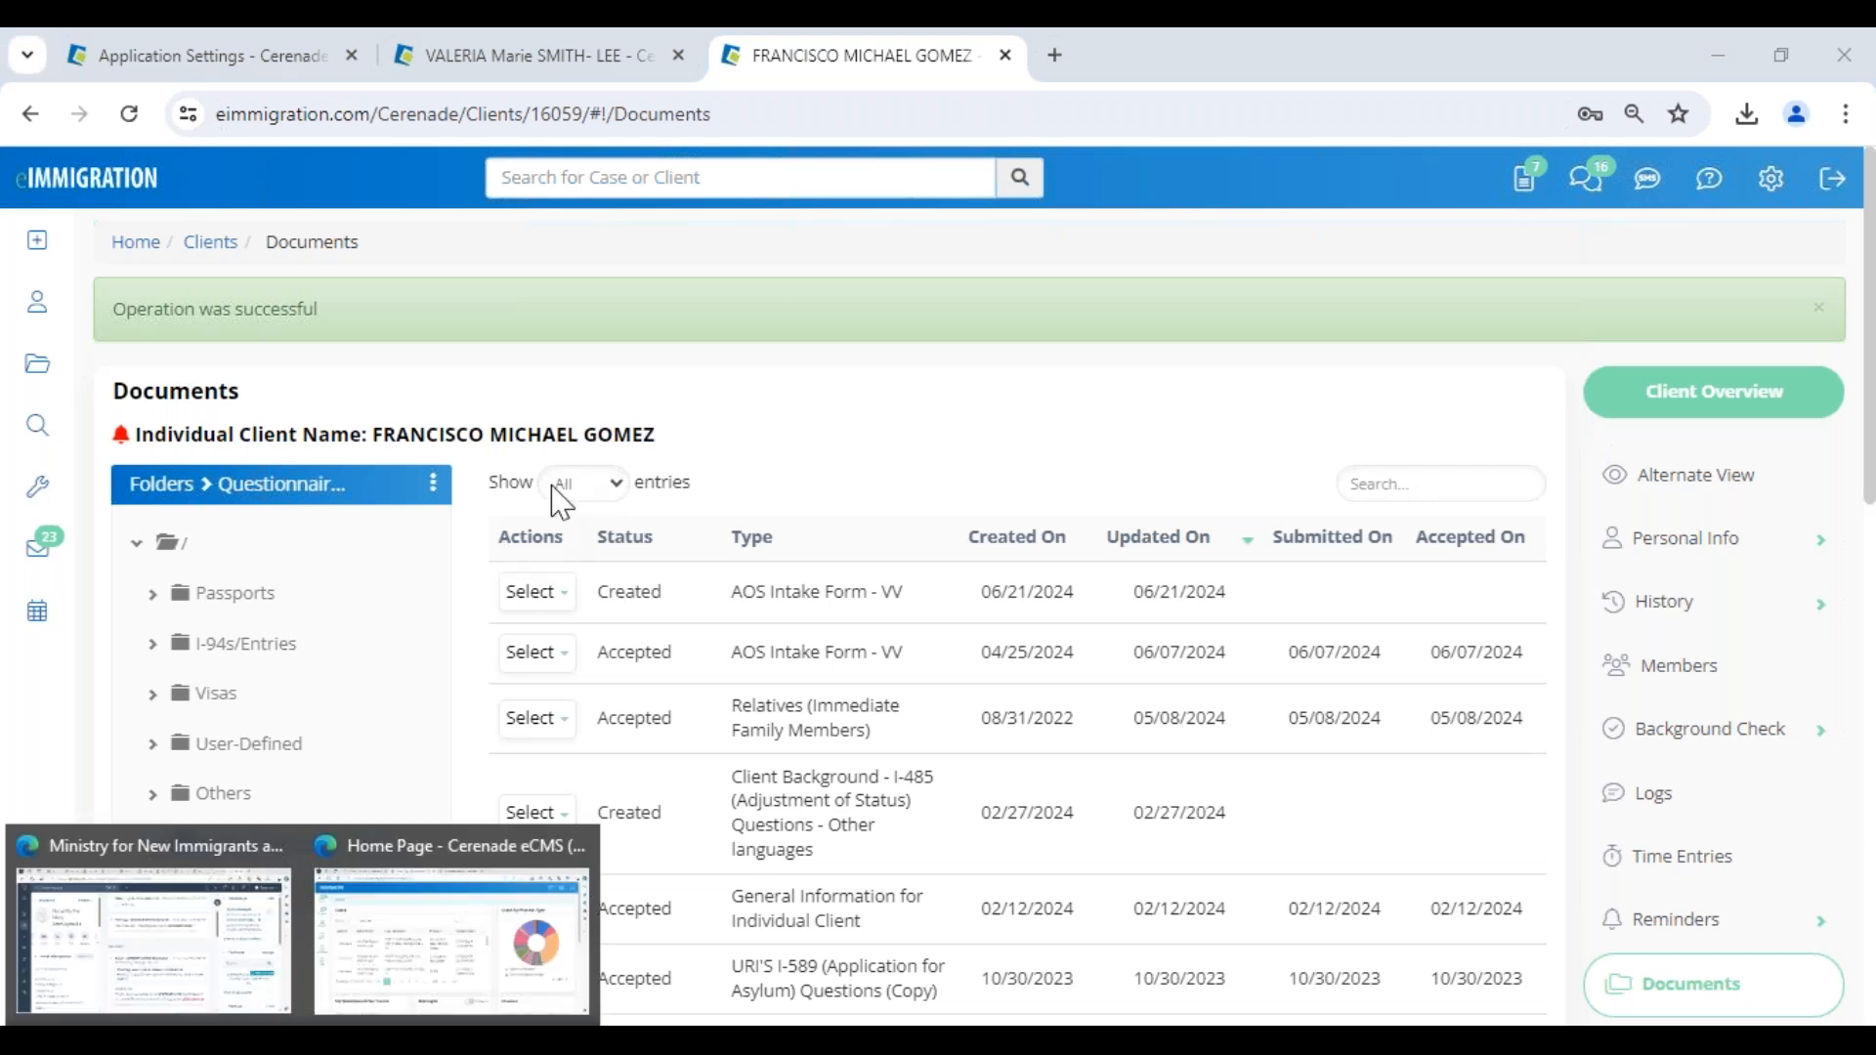
pyautogui.click(381, 960)
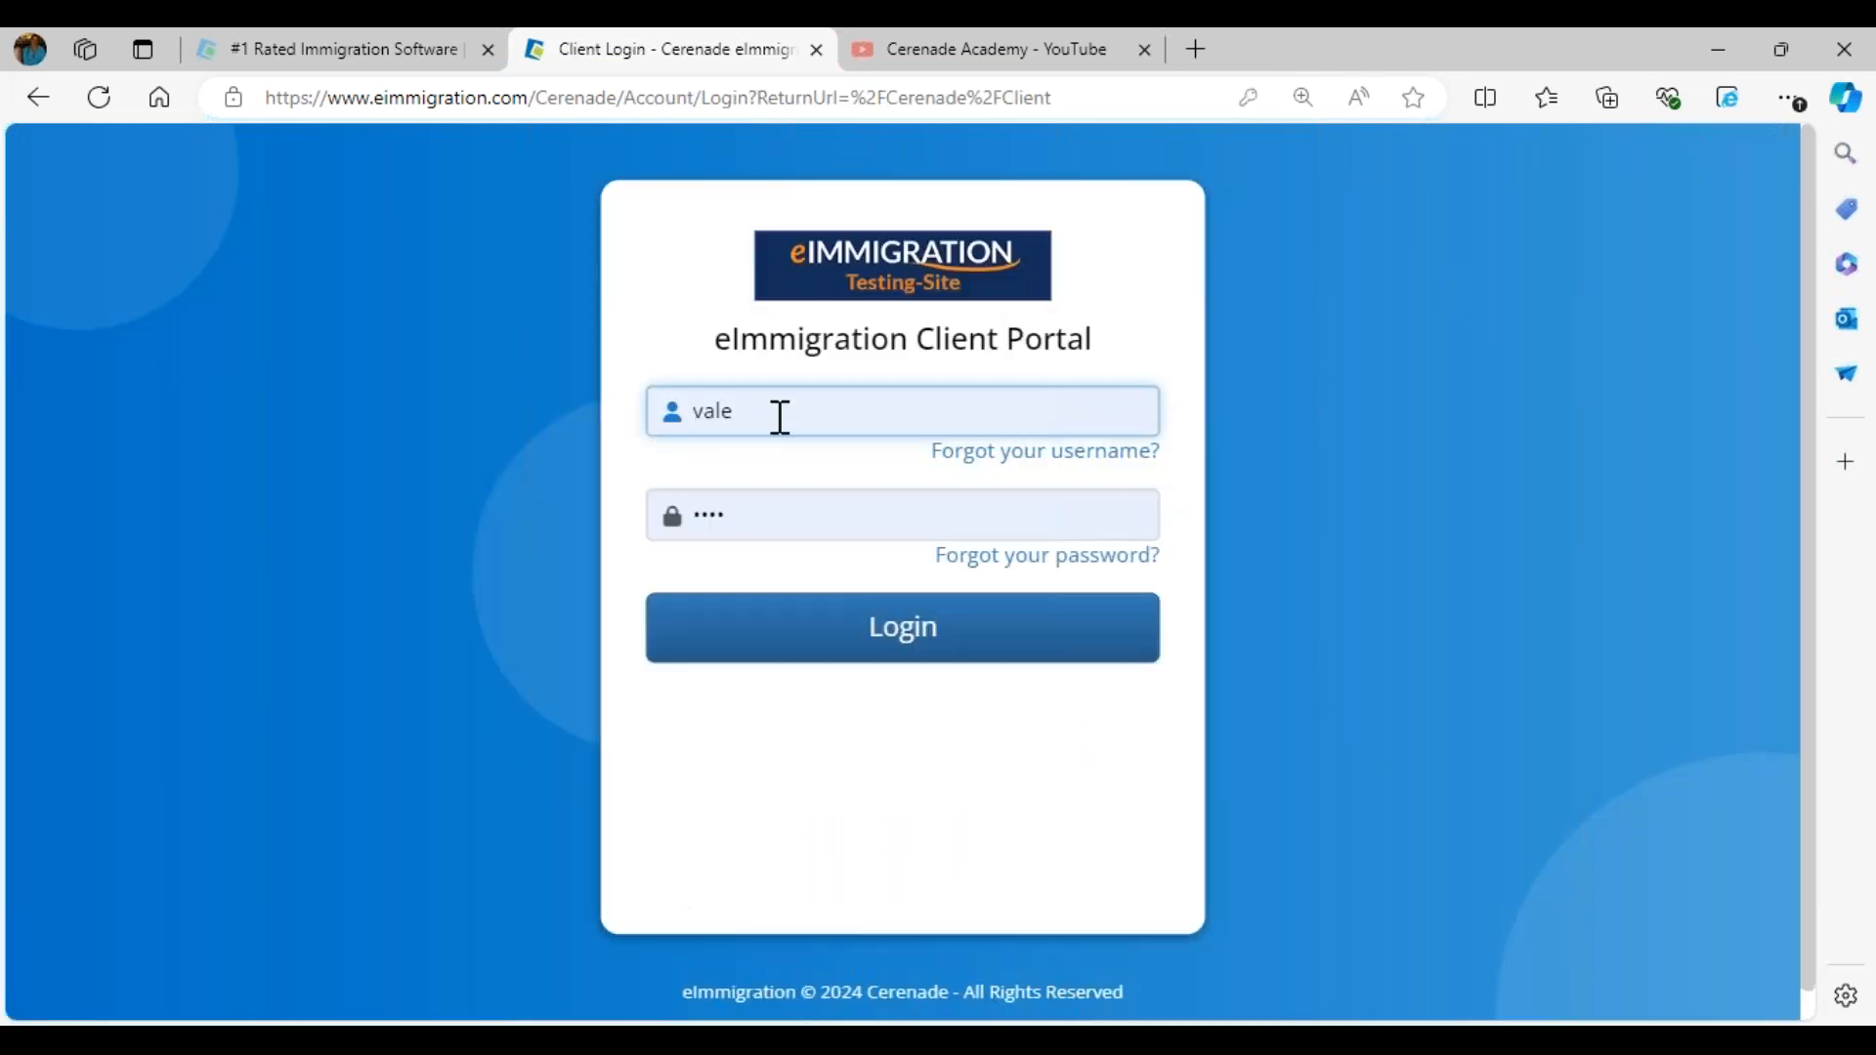
pyautogui.doubleClick(774, 414)
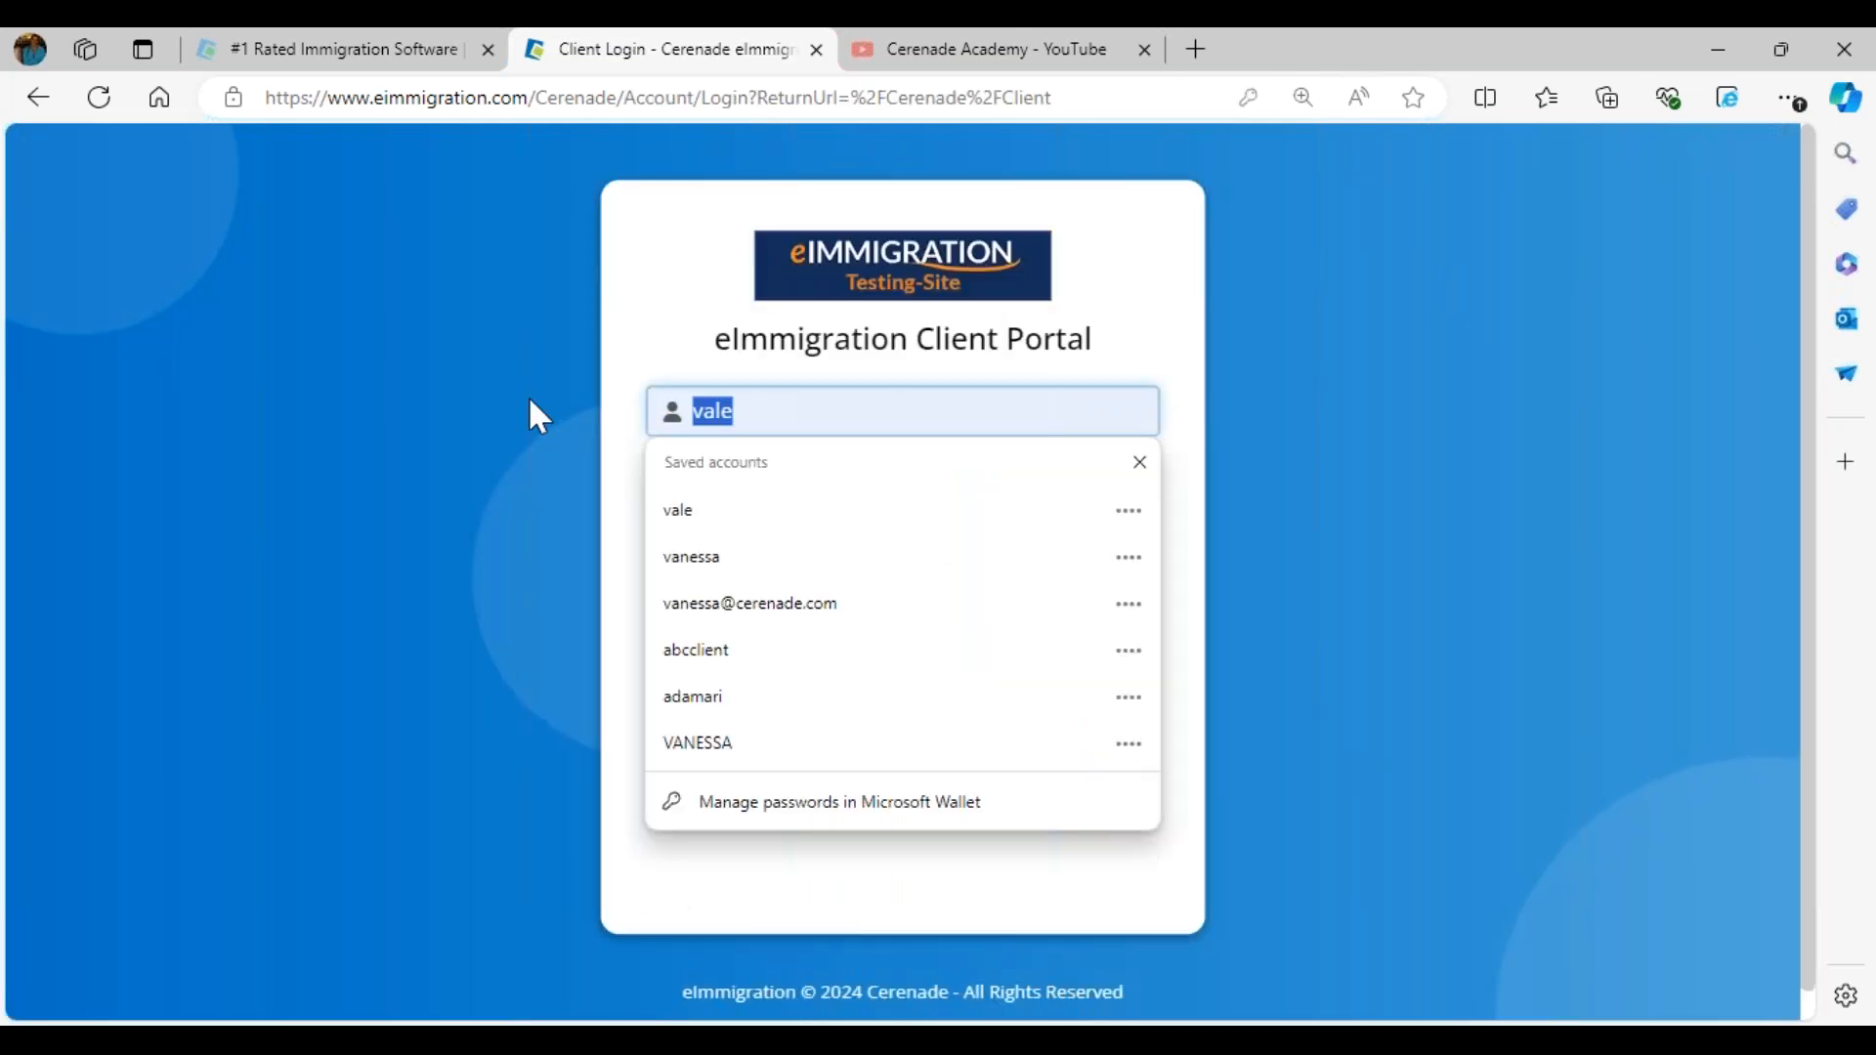
pyautogui.write('frank123')
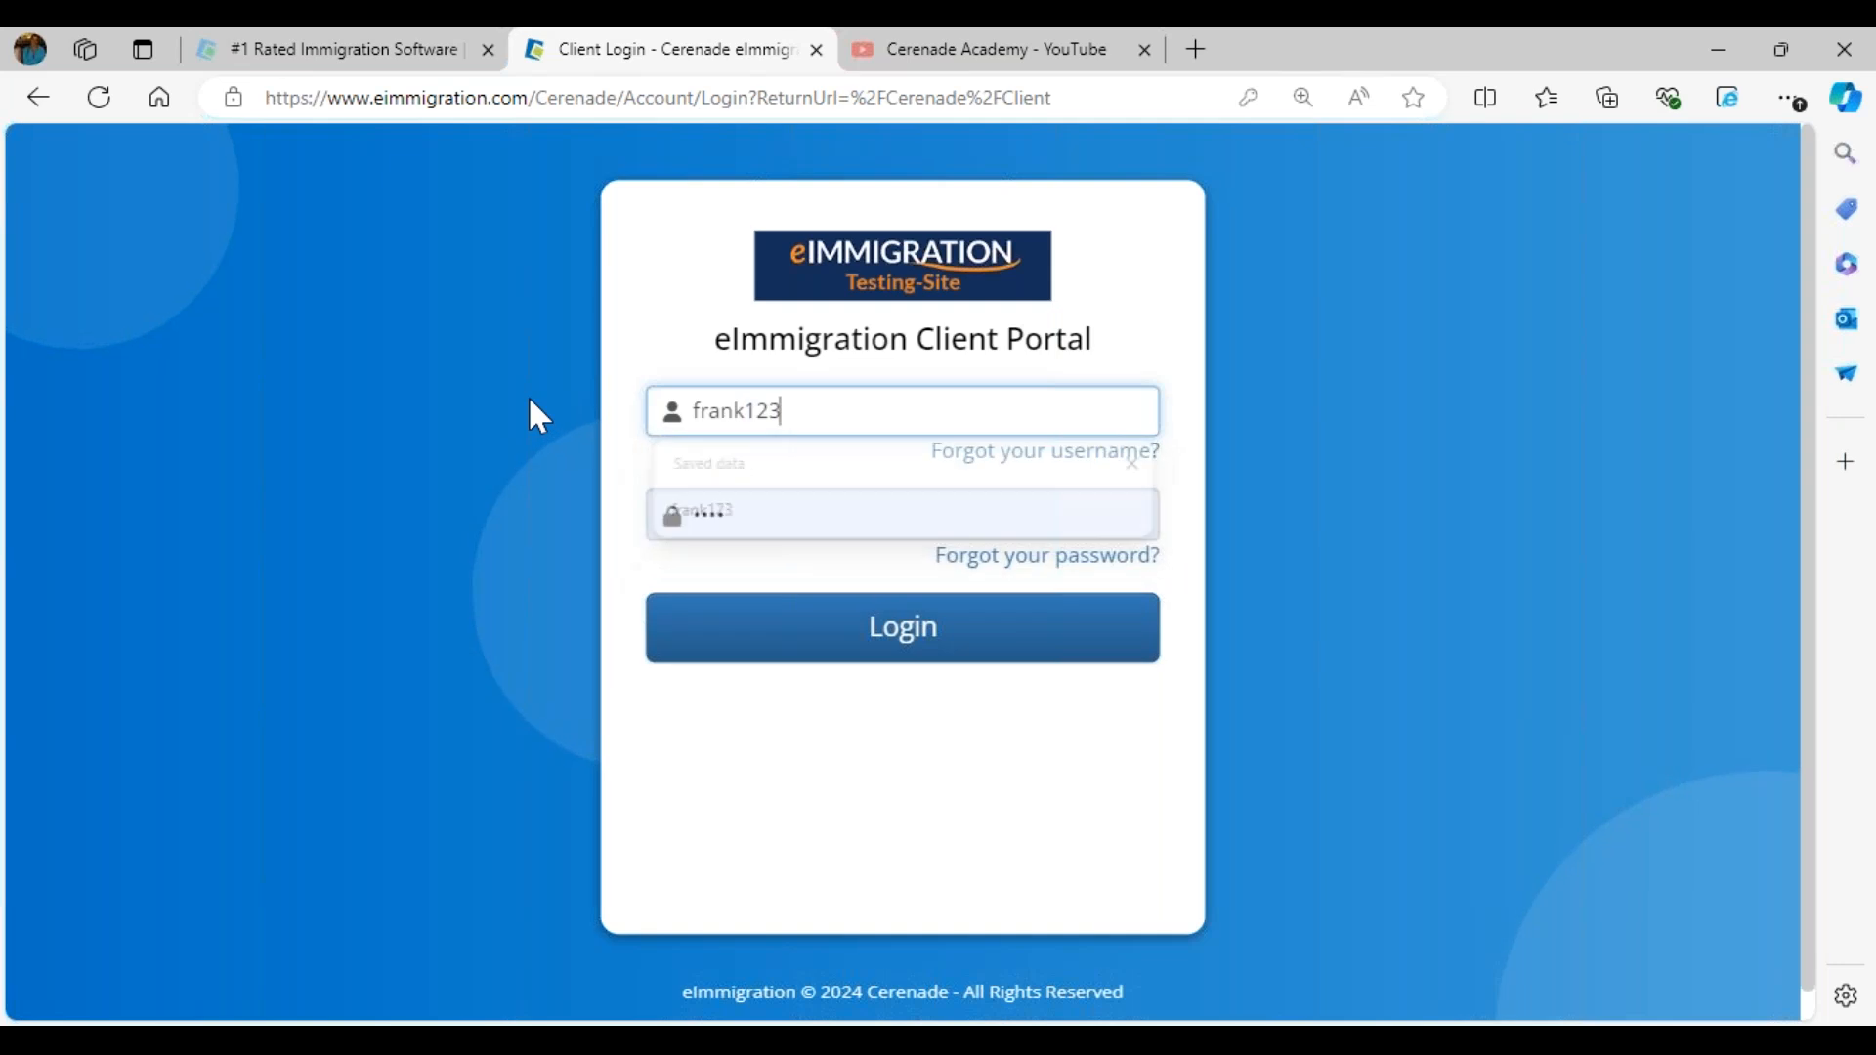
pyautogui.moveTo(841, 508); pyautogui.dragTo(565, 465)
pyautogui.write('•••')
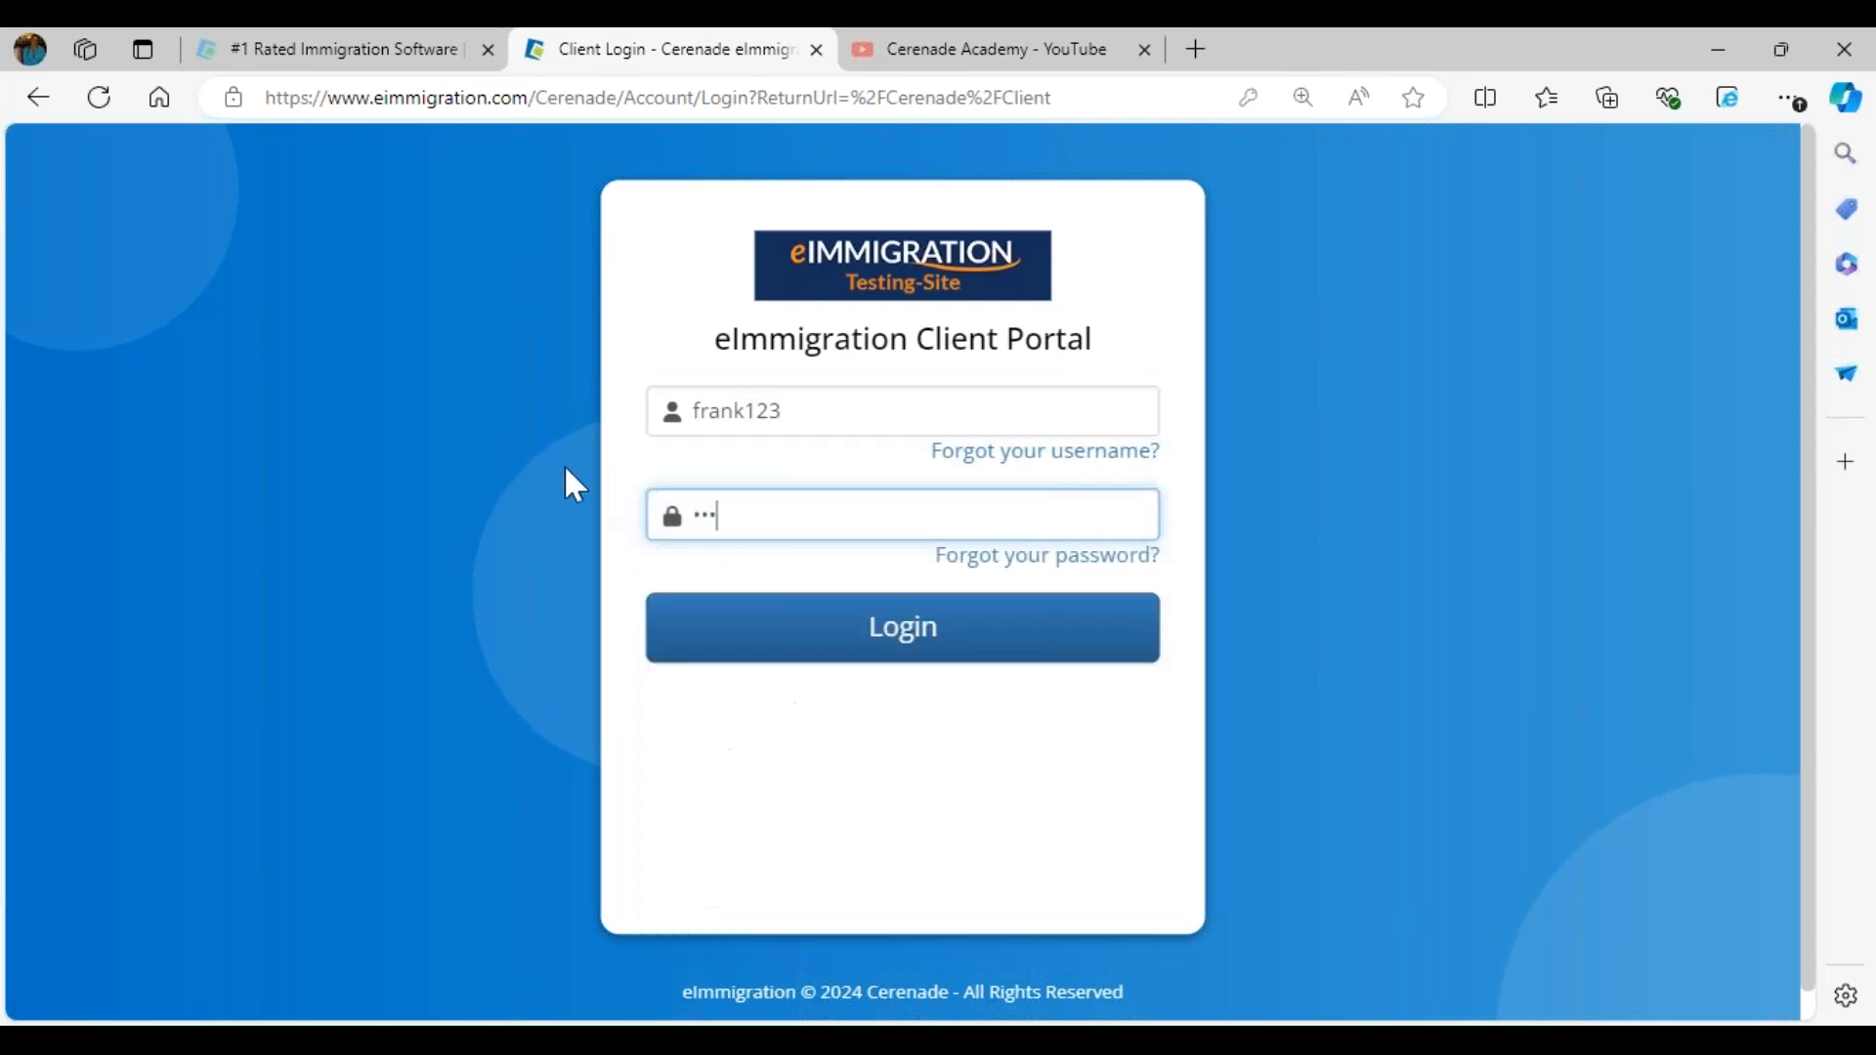
pyautogui.click(935, 650)
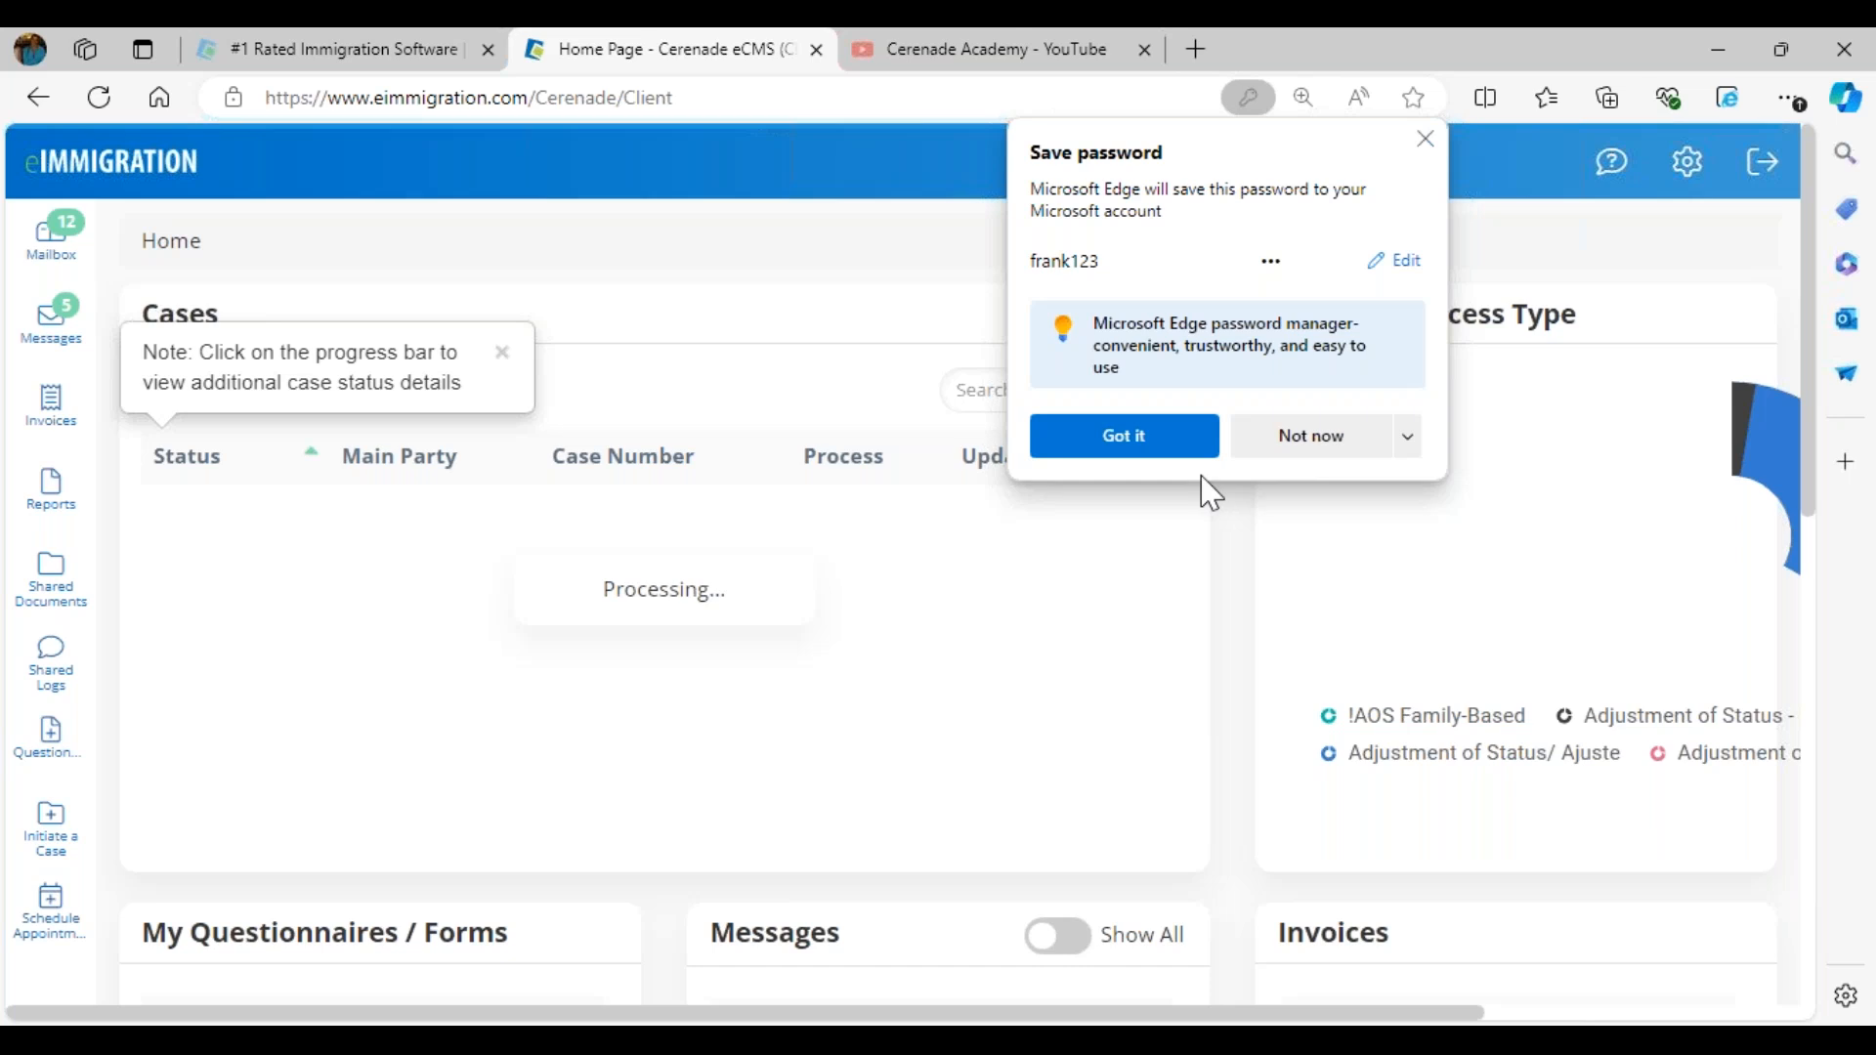
pyautogui.click(1164, 443)
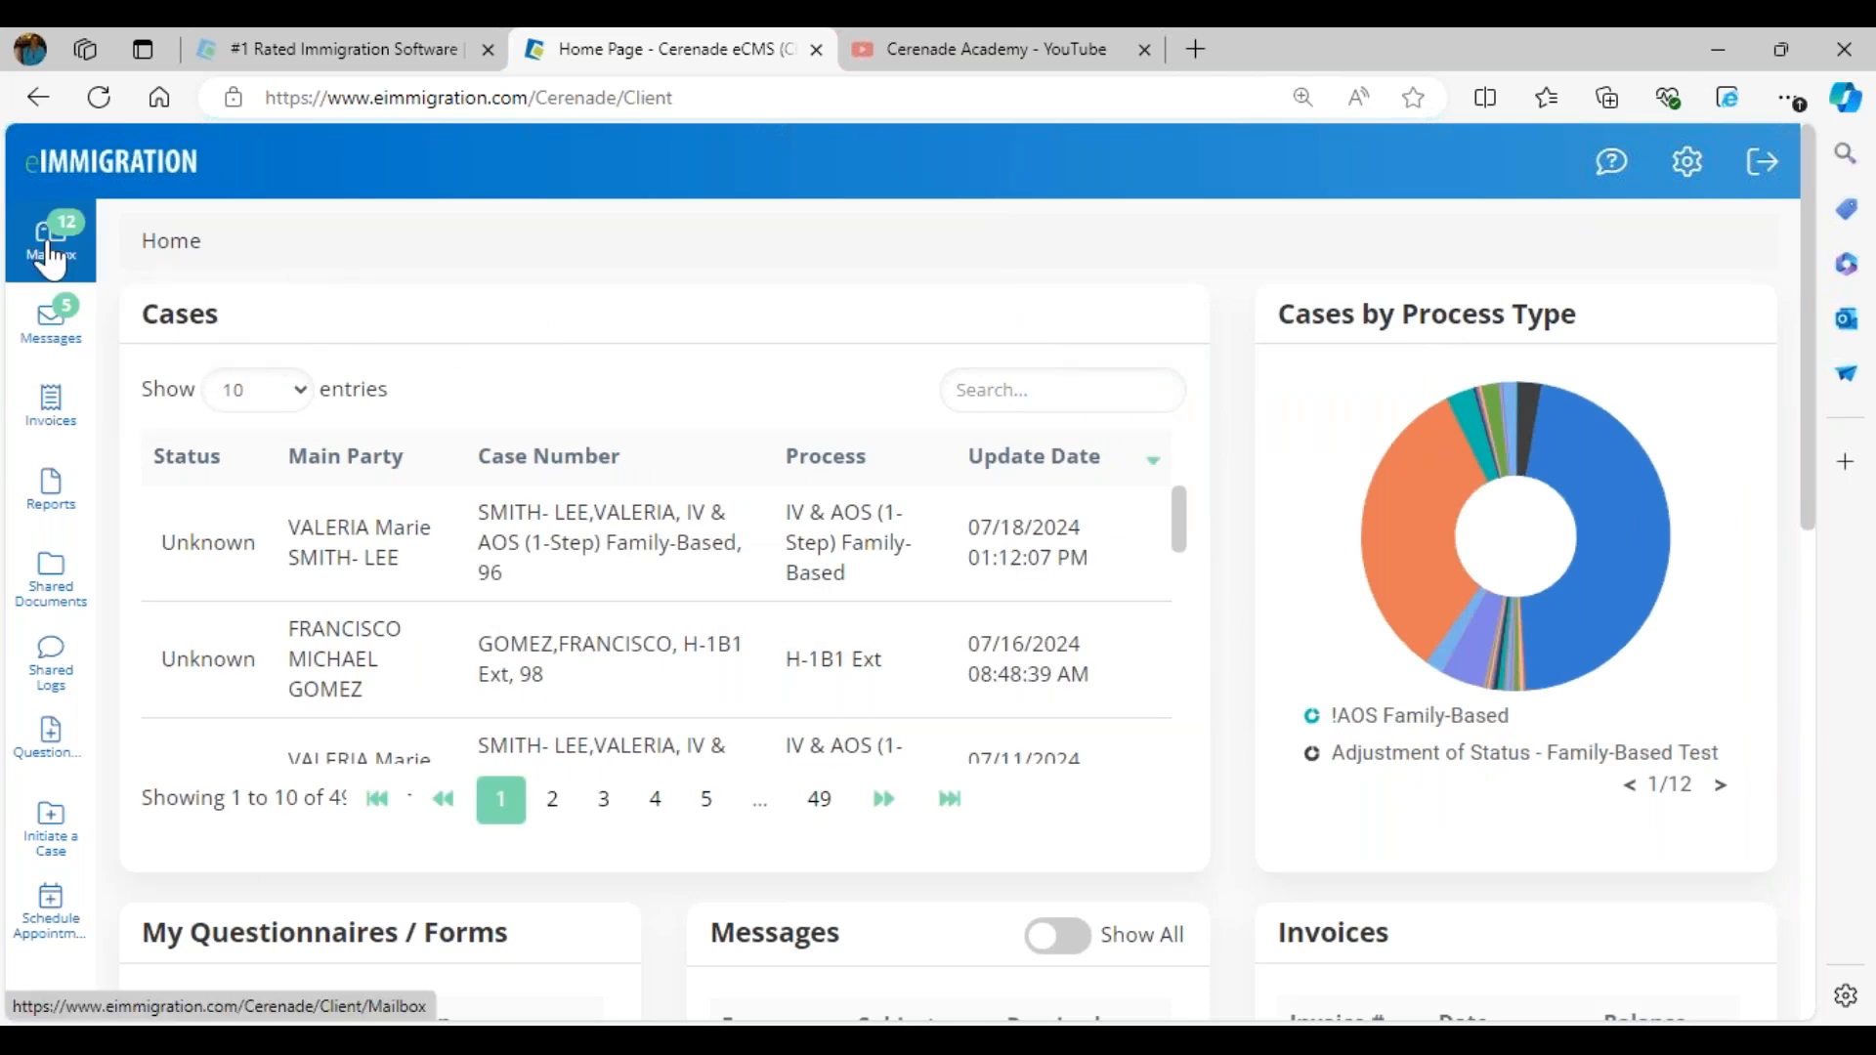
# - Open the General Information for Individual Client questionnaire received on 07/19/2024 from the client's mailbox
pyautogui.click(42, 262)
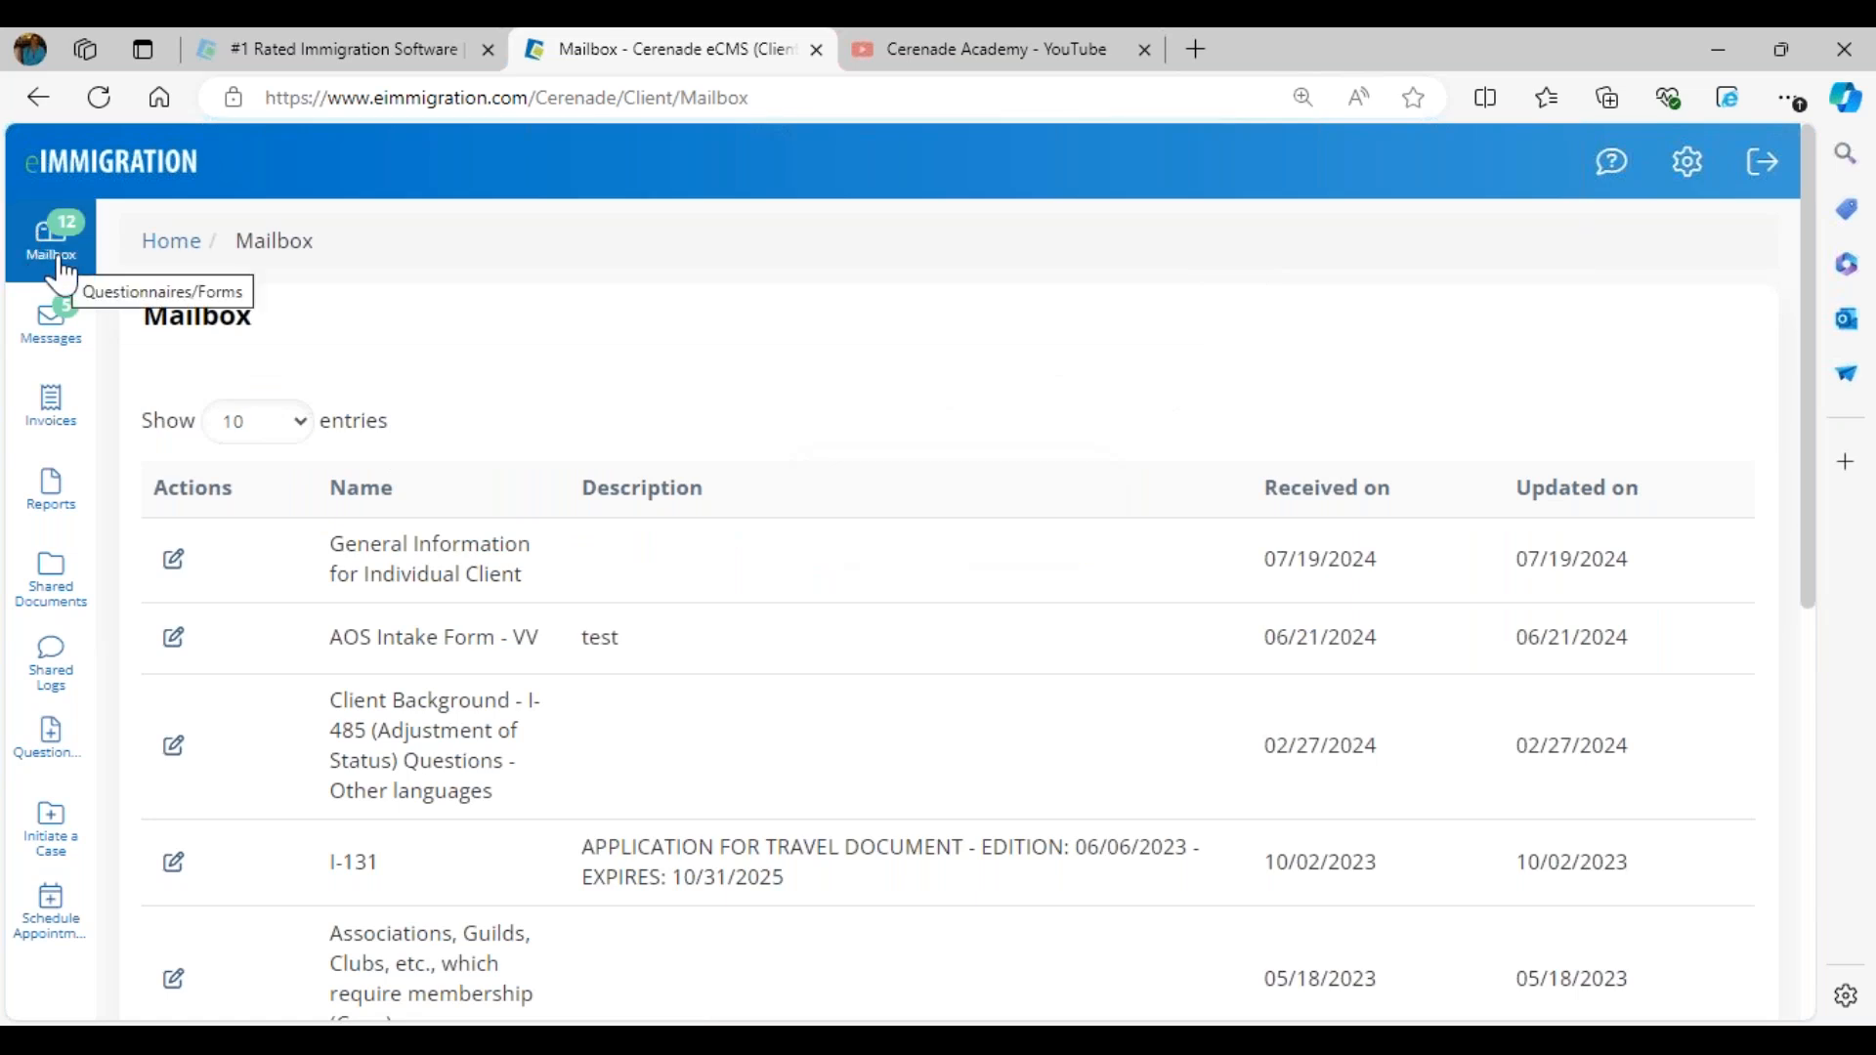
pyautogui.moveTo(315, 561); pyautogui.dragTo(562, 596)
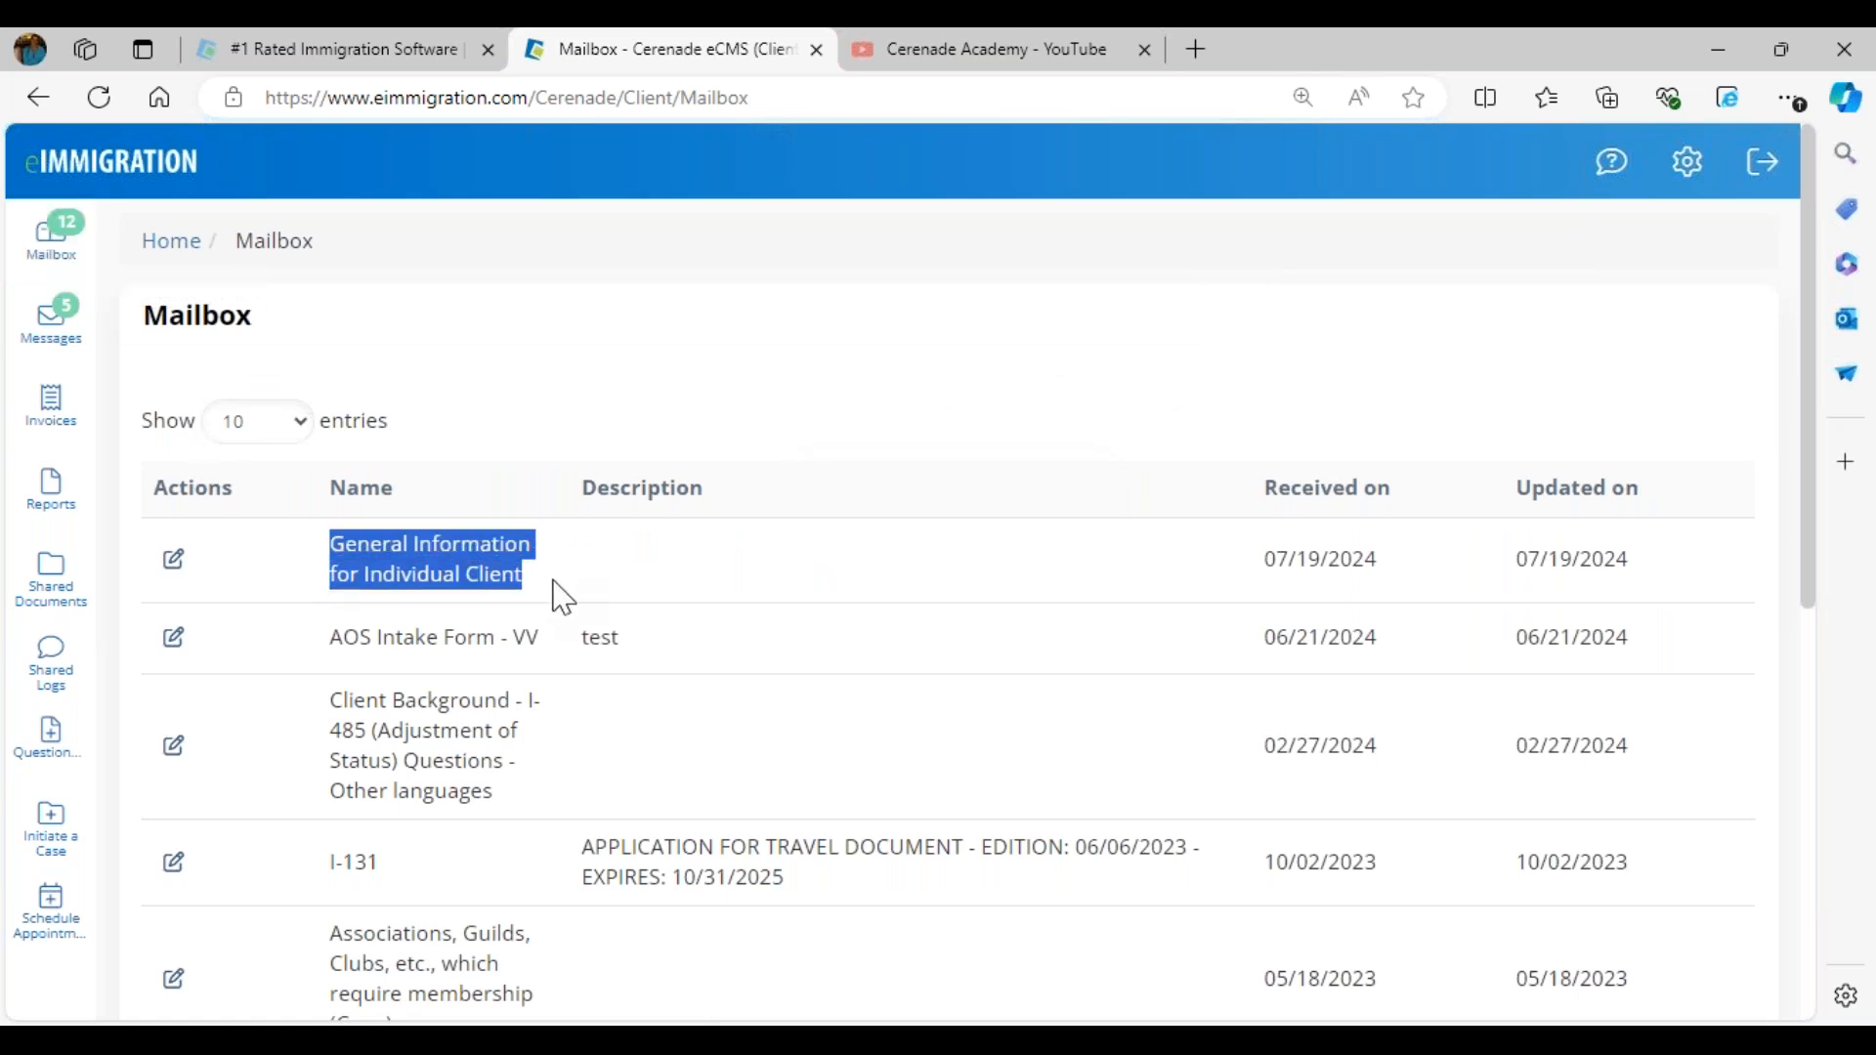
pyautogui.click(173, 561)
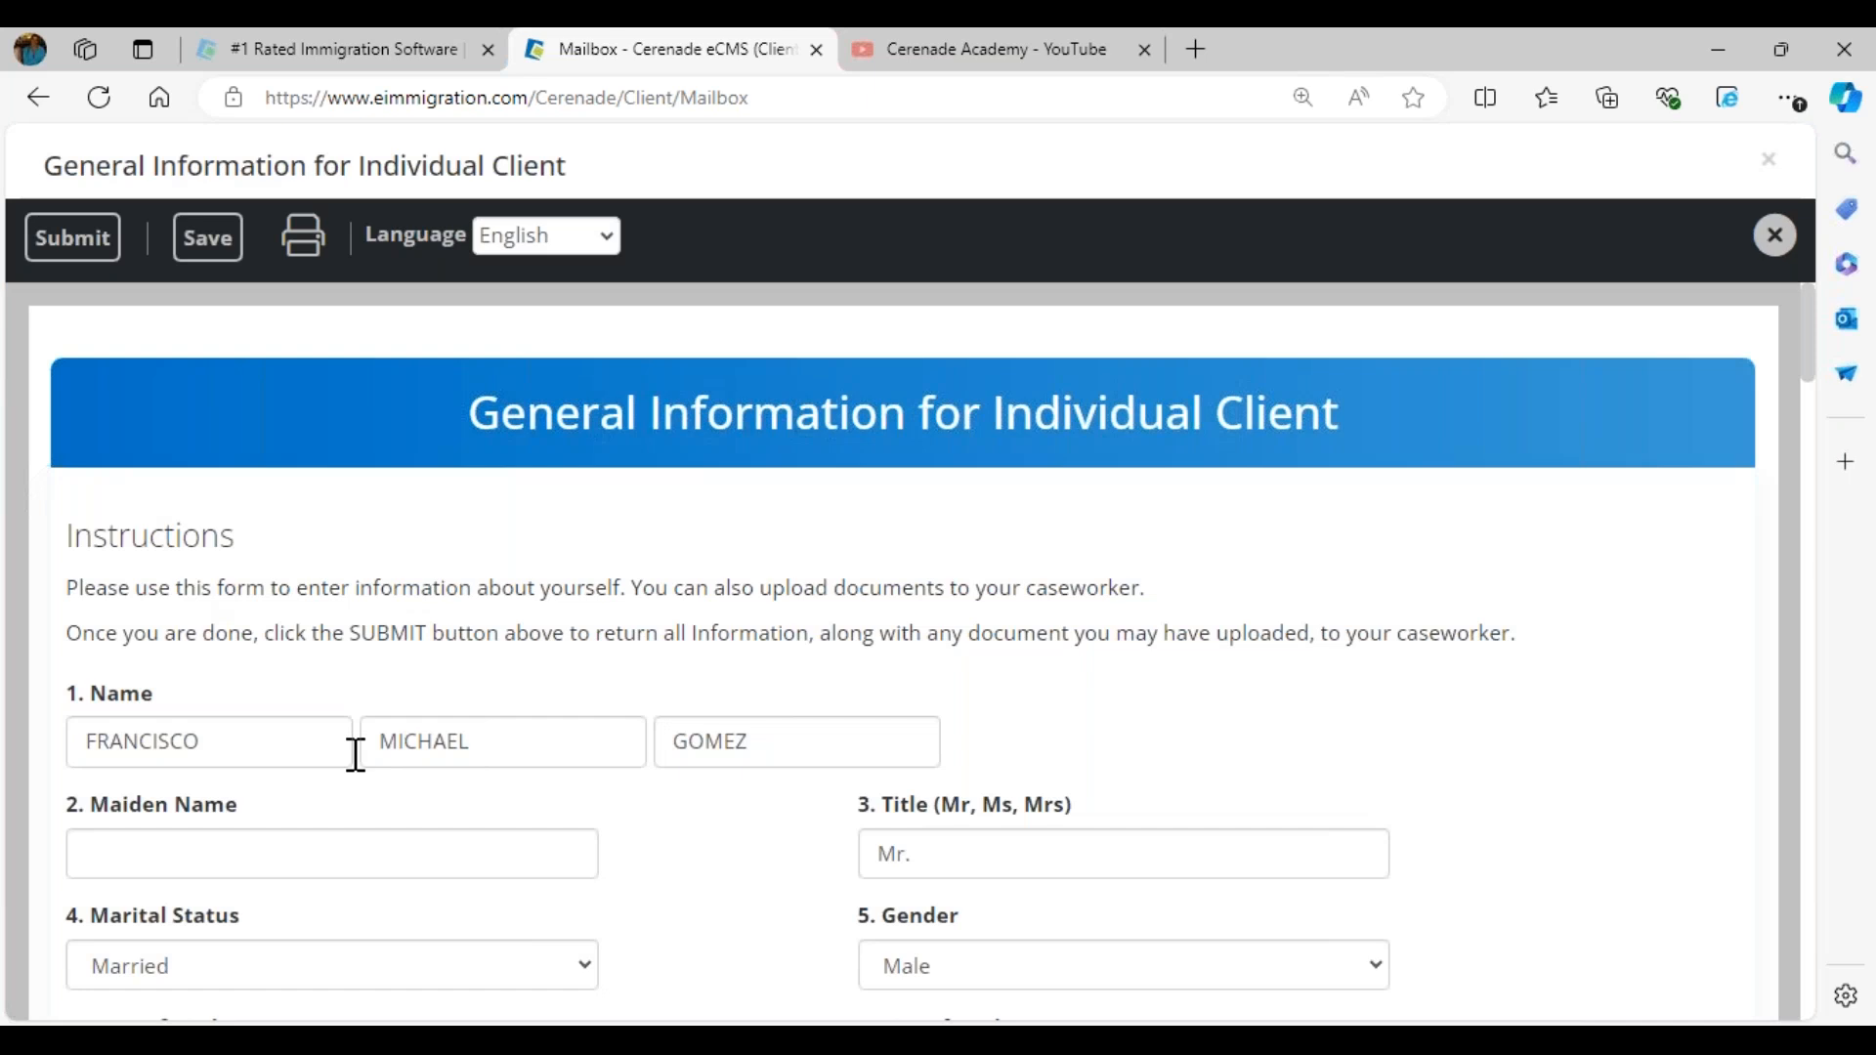
# - Change the client's date of birth in the questionnaire and set the city of birth to Los Angeles
pyautogui.scroll(-1, 356, 754)
pyautogui.scroll(-2, 355, 754)
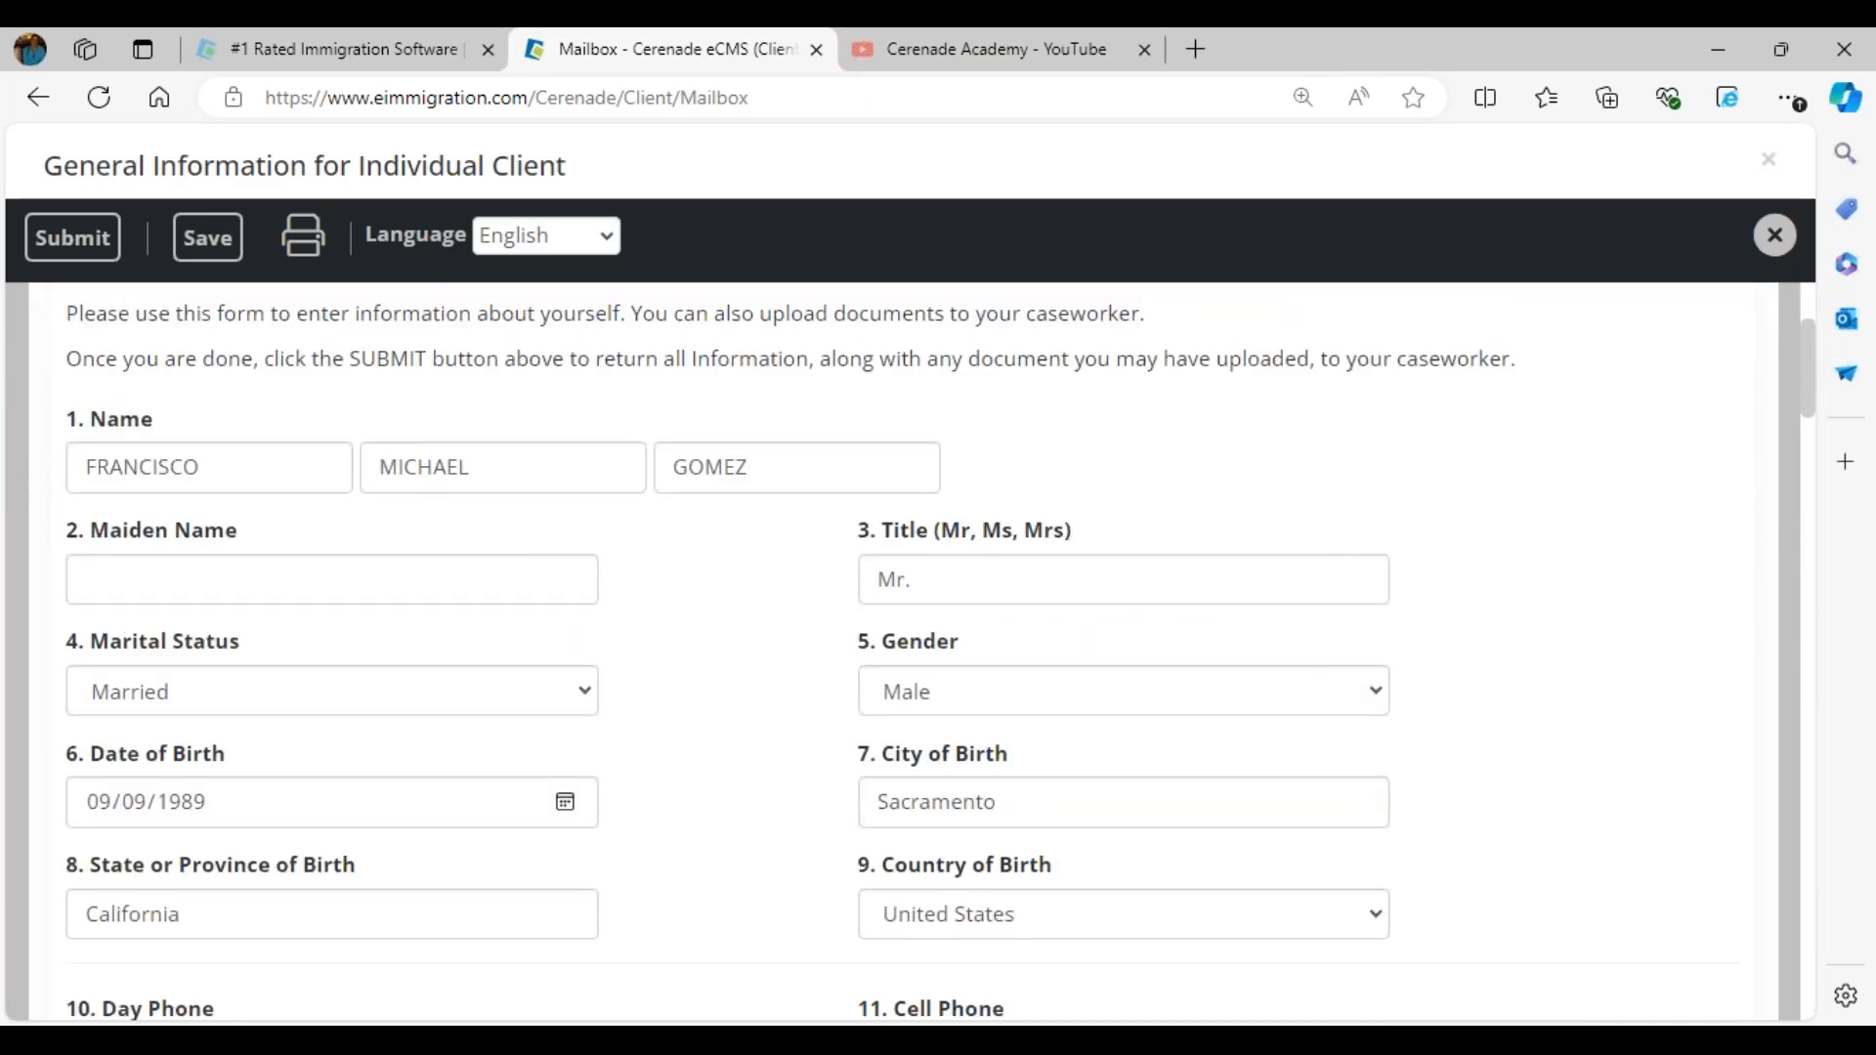
pyautogui.click(98, 804)
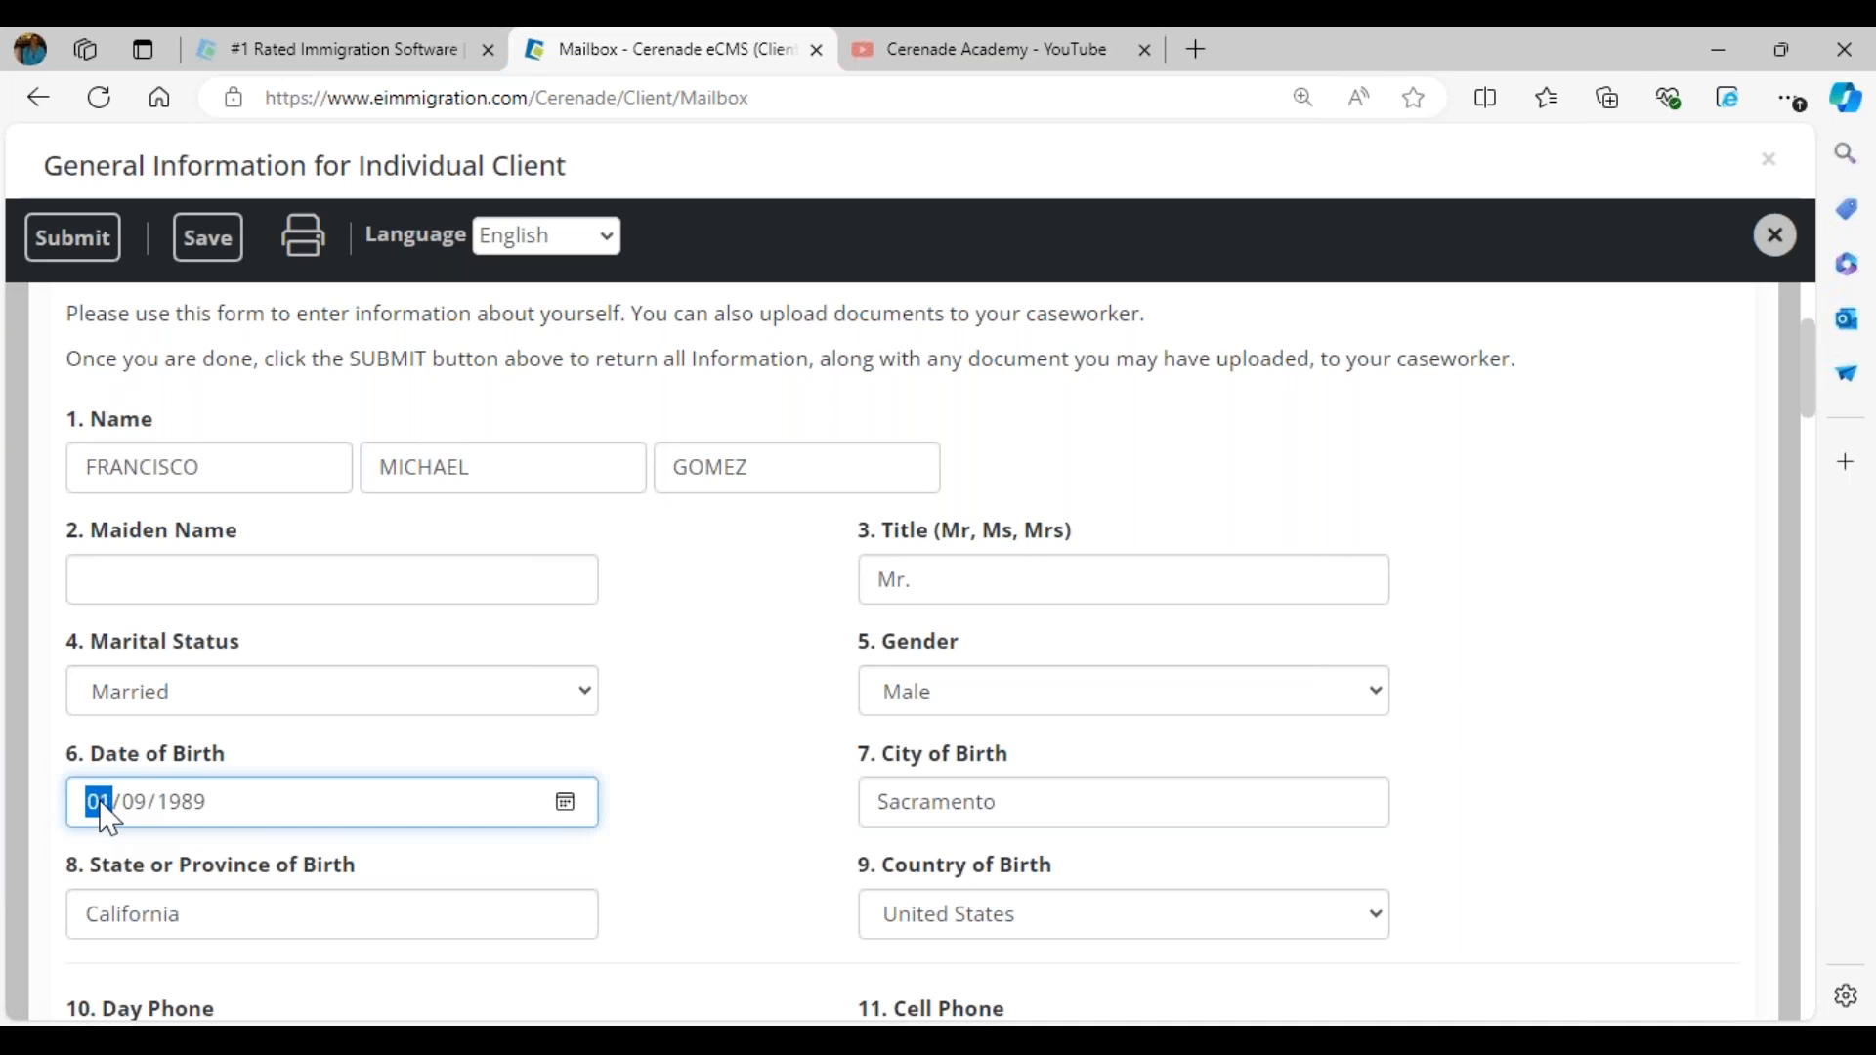
pyautogui.write('11/17/1984')
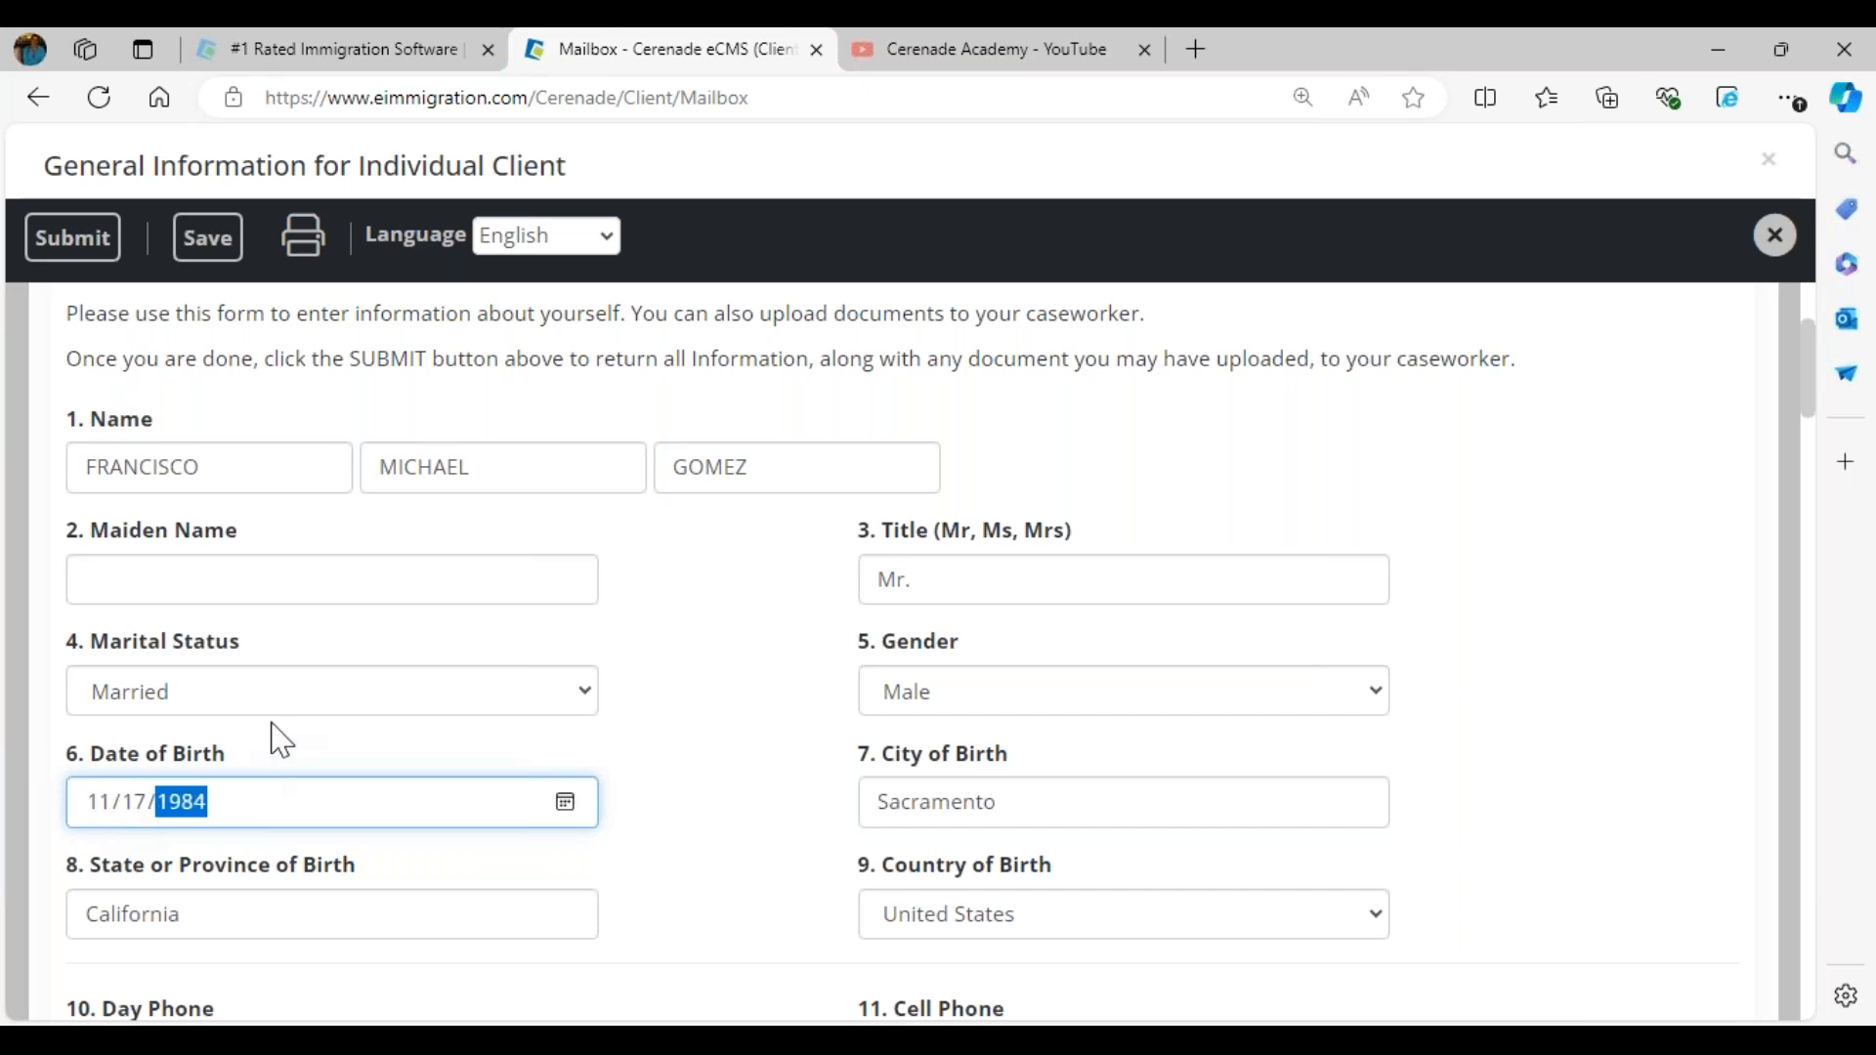
pyautogui.click(720, 769)
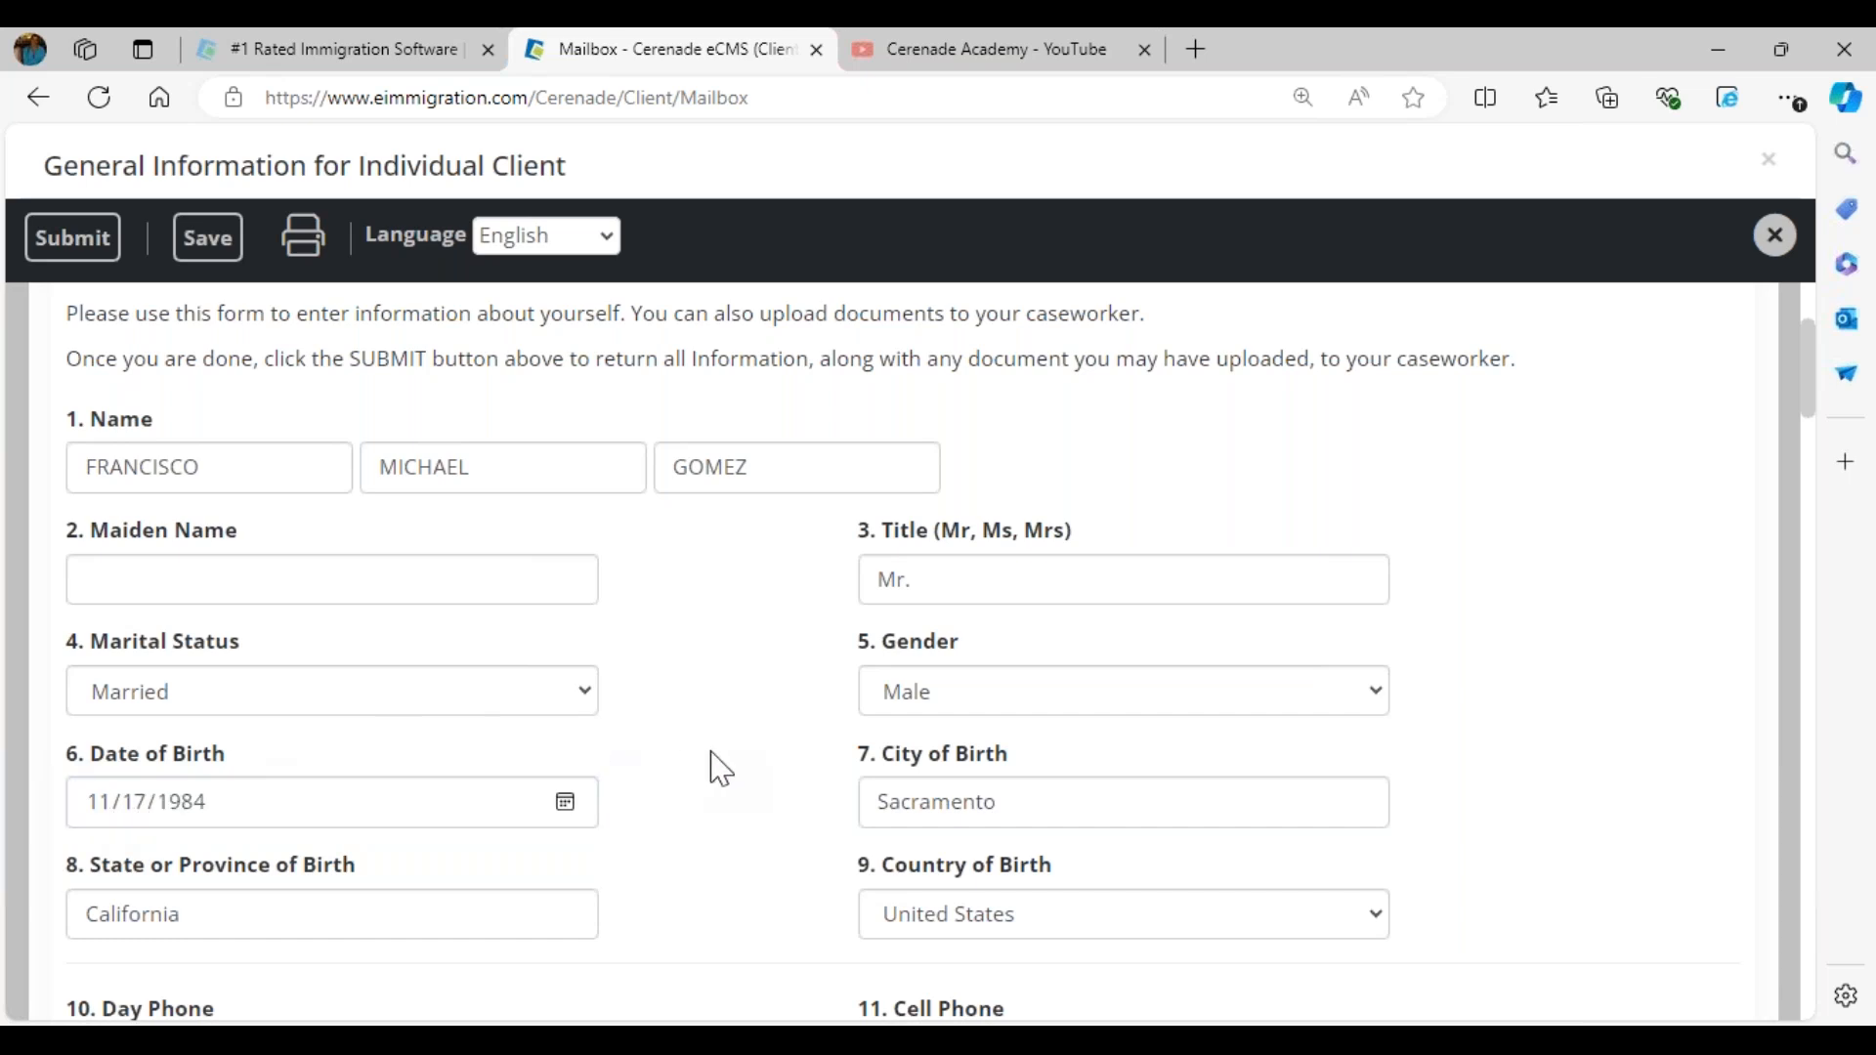
pyautogui.moveTo(1048, 809); pyautogui.dragTo(652, 811)
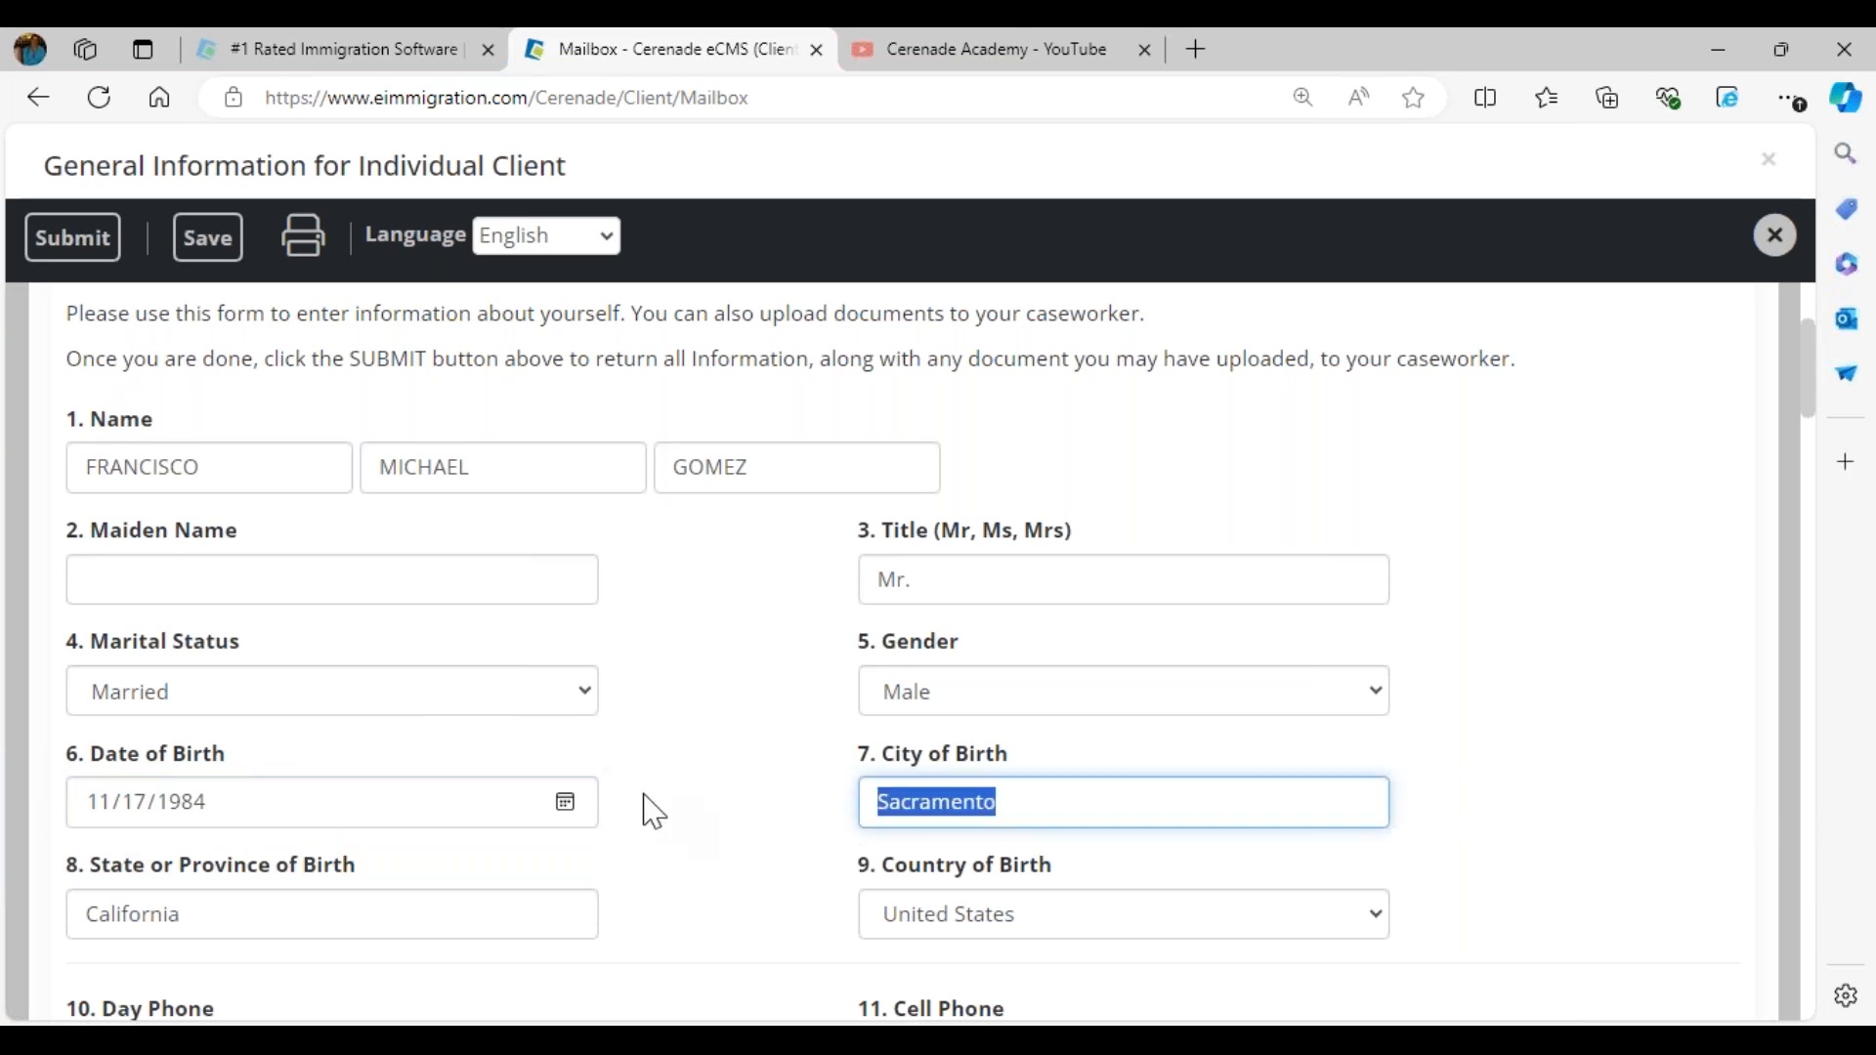
pyautogui.write('Los Angeles')
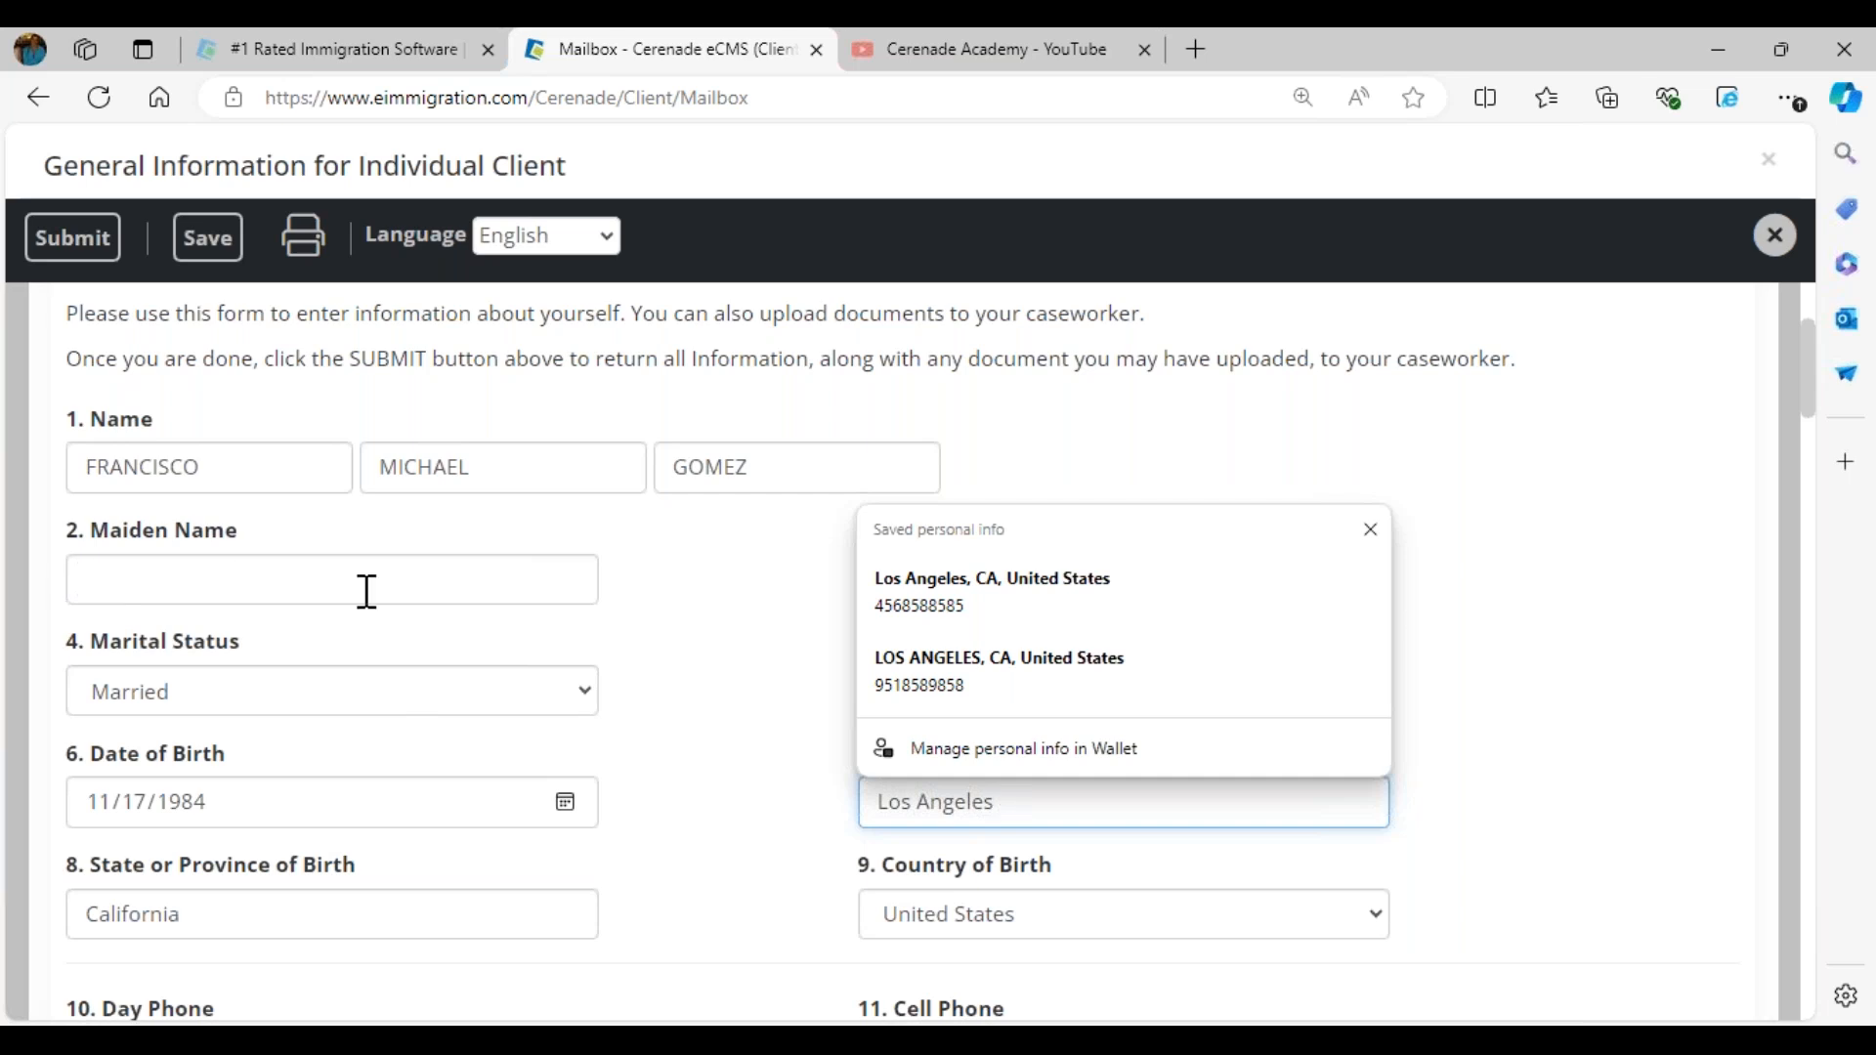
# - Change the client's alien number in question 17 of the questionnaire
pyautogui.scroll(-3, 683, 704)
pyautogui.scroll(-3, 683, 703)
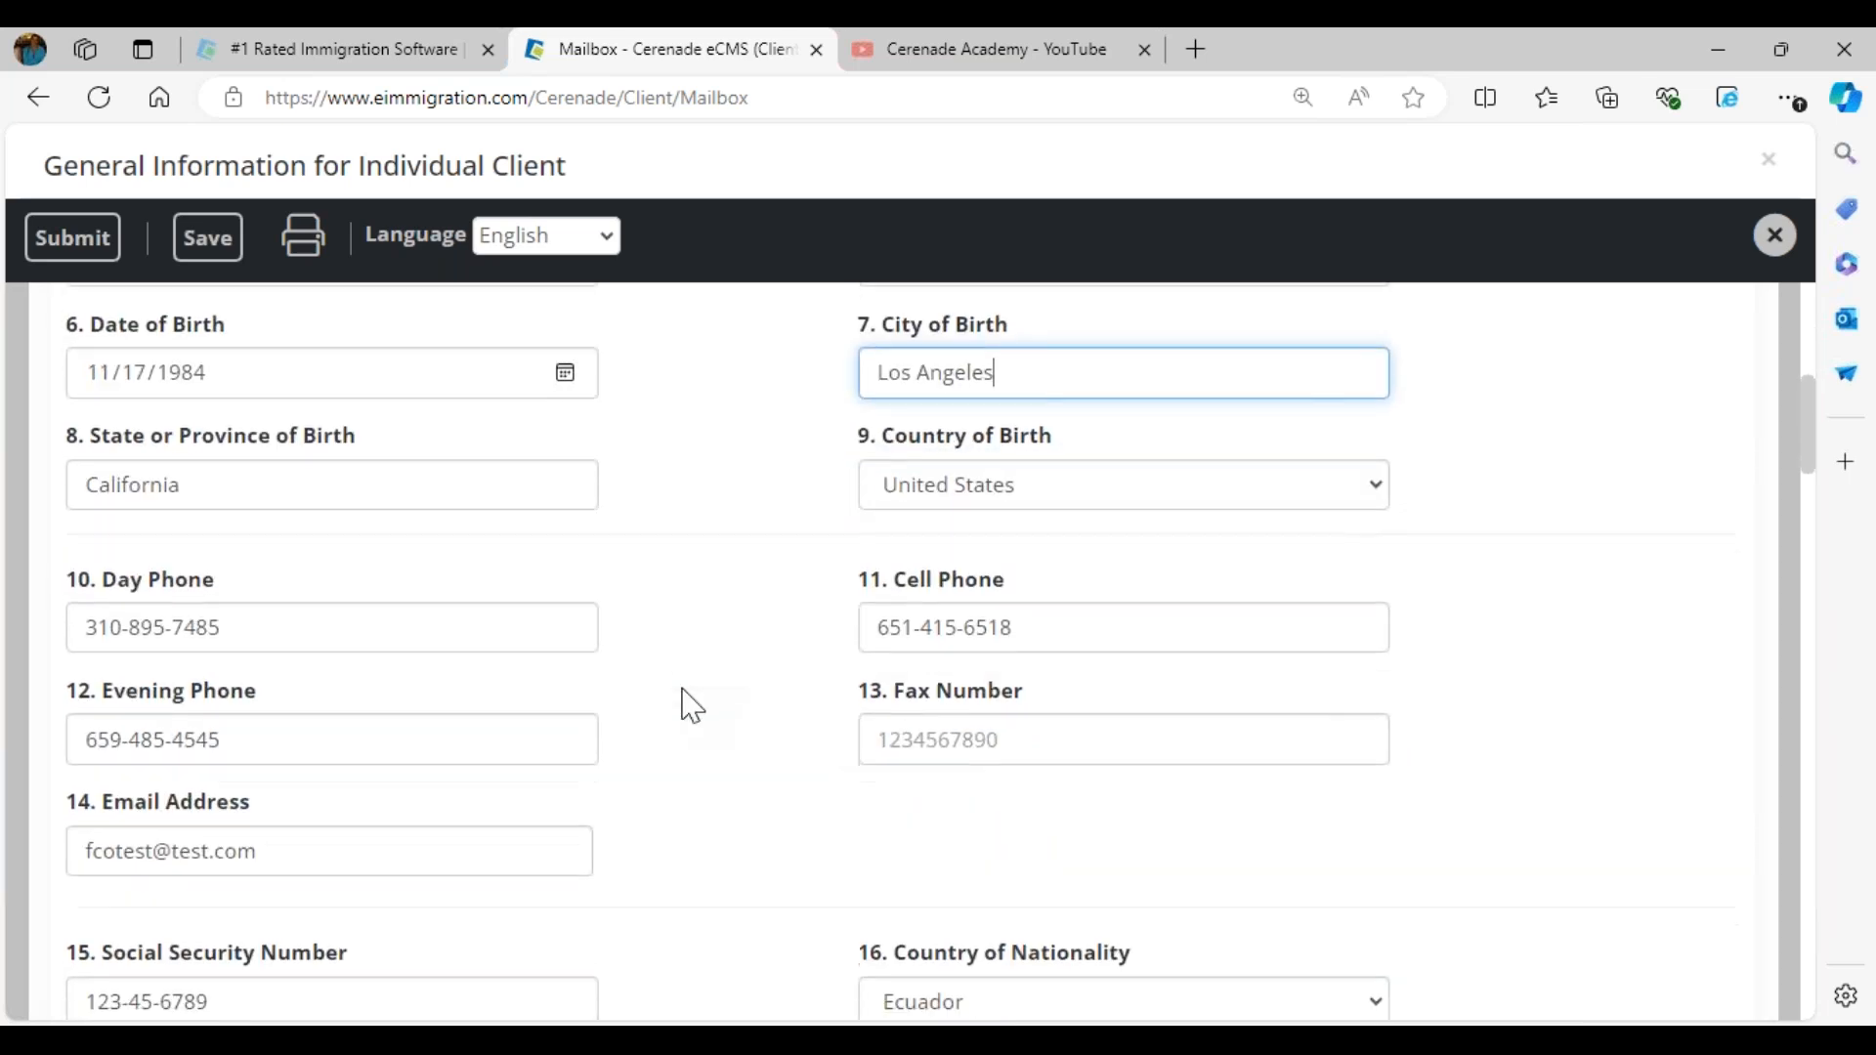
pyautogui.scroll(-3, 840, 678)
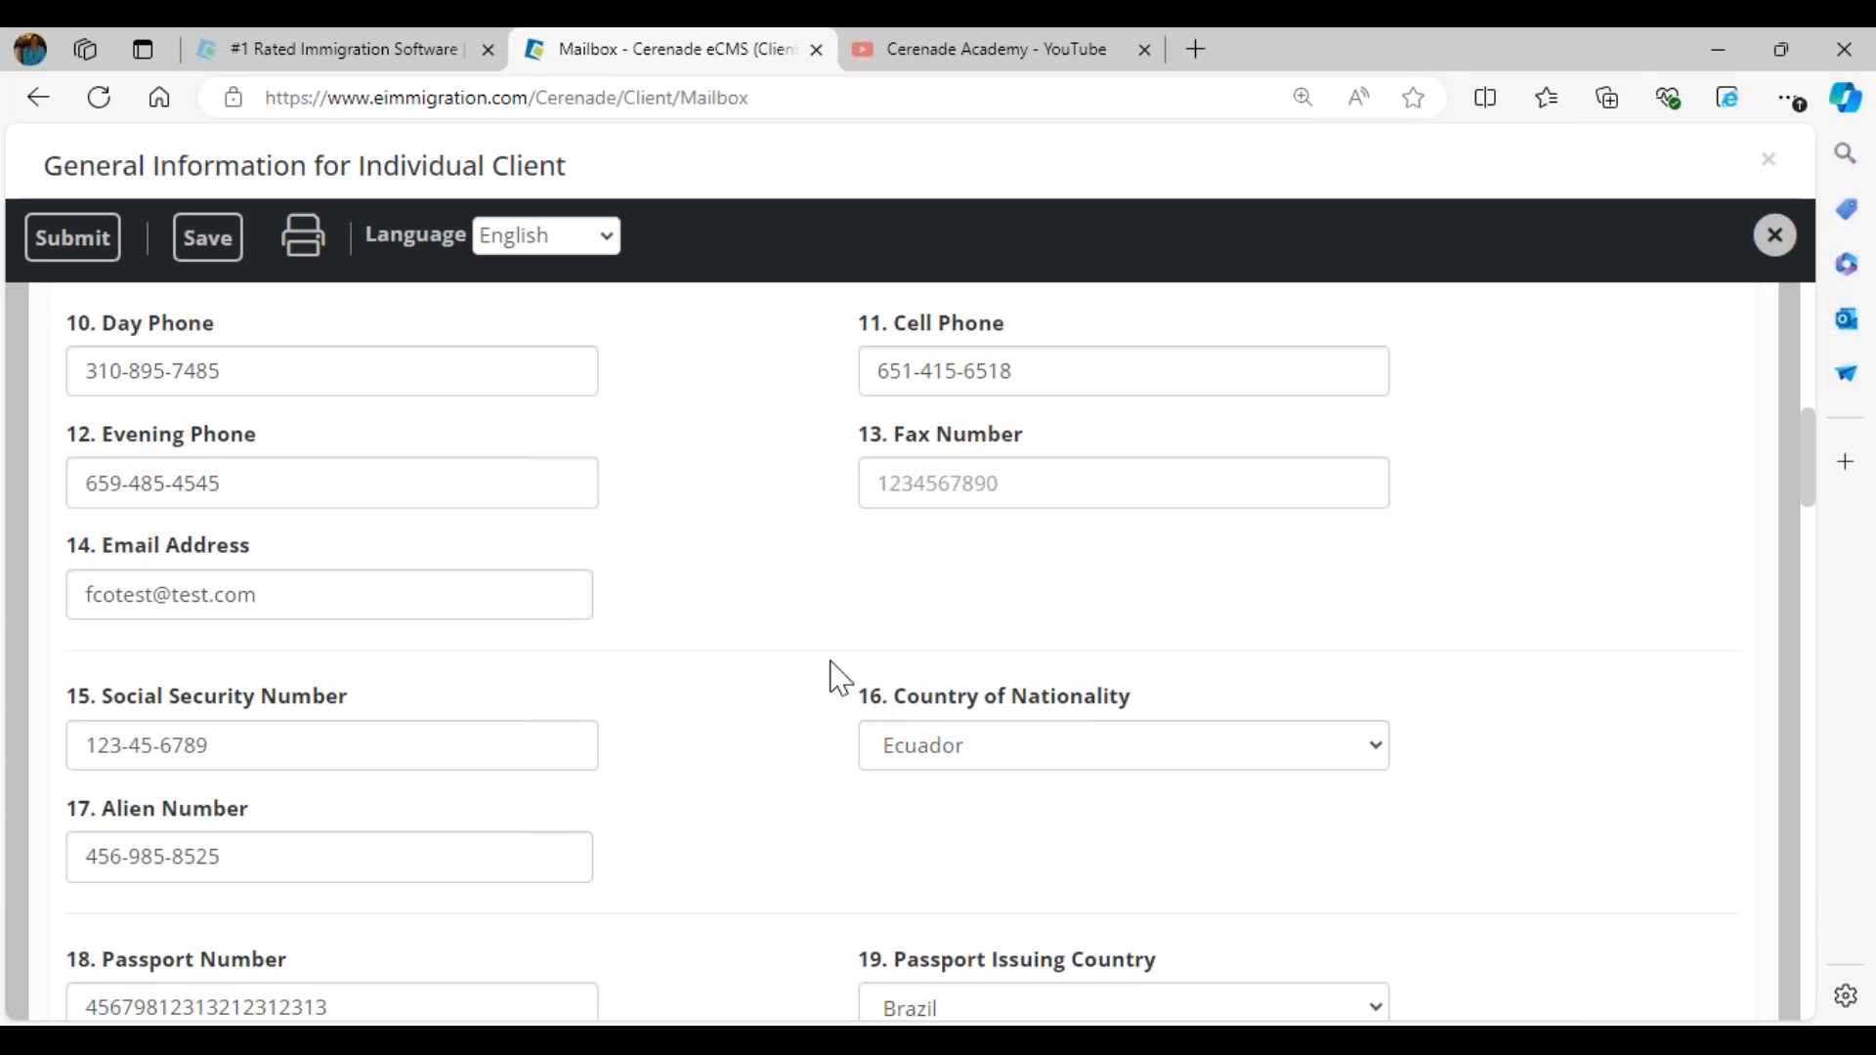
pyautogui.click(325, 712)
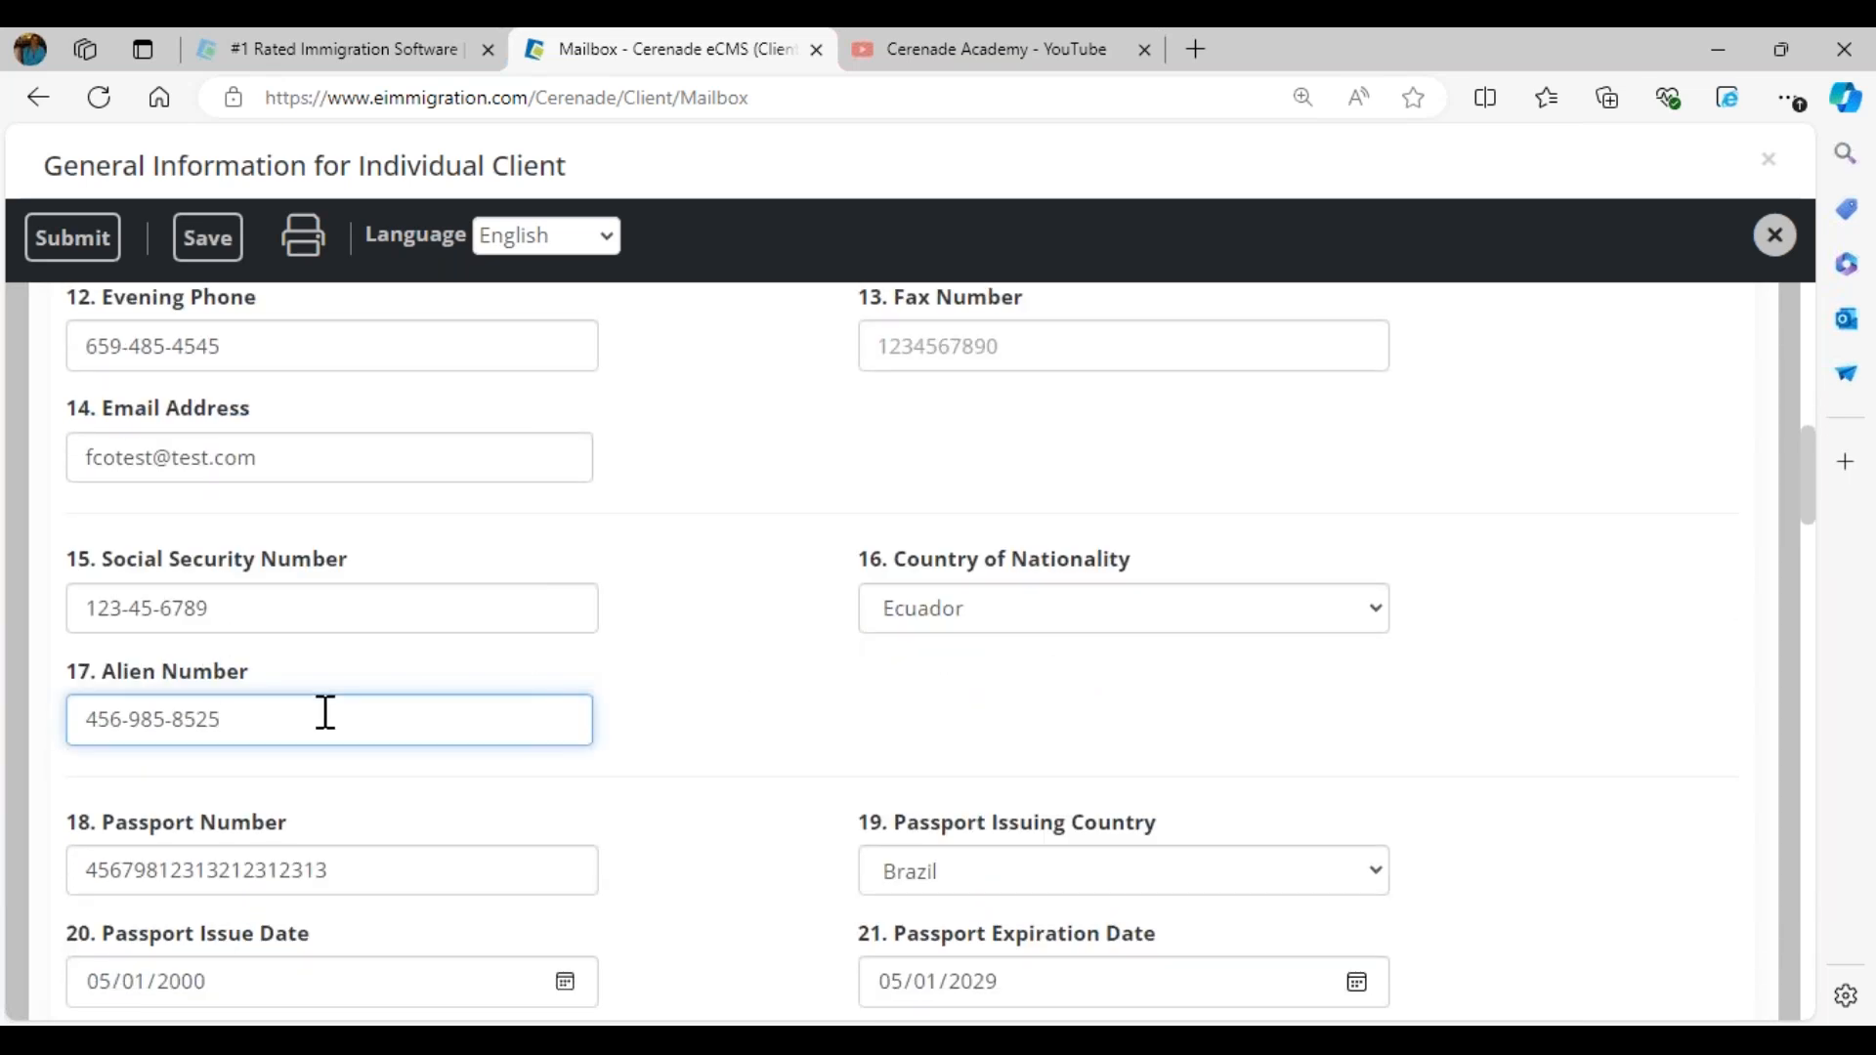
pyautogui.click(742, 749)
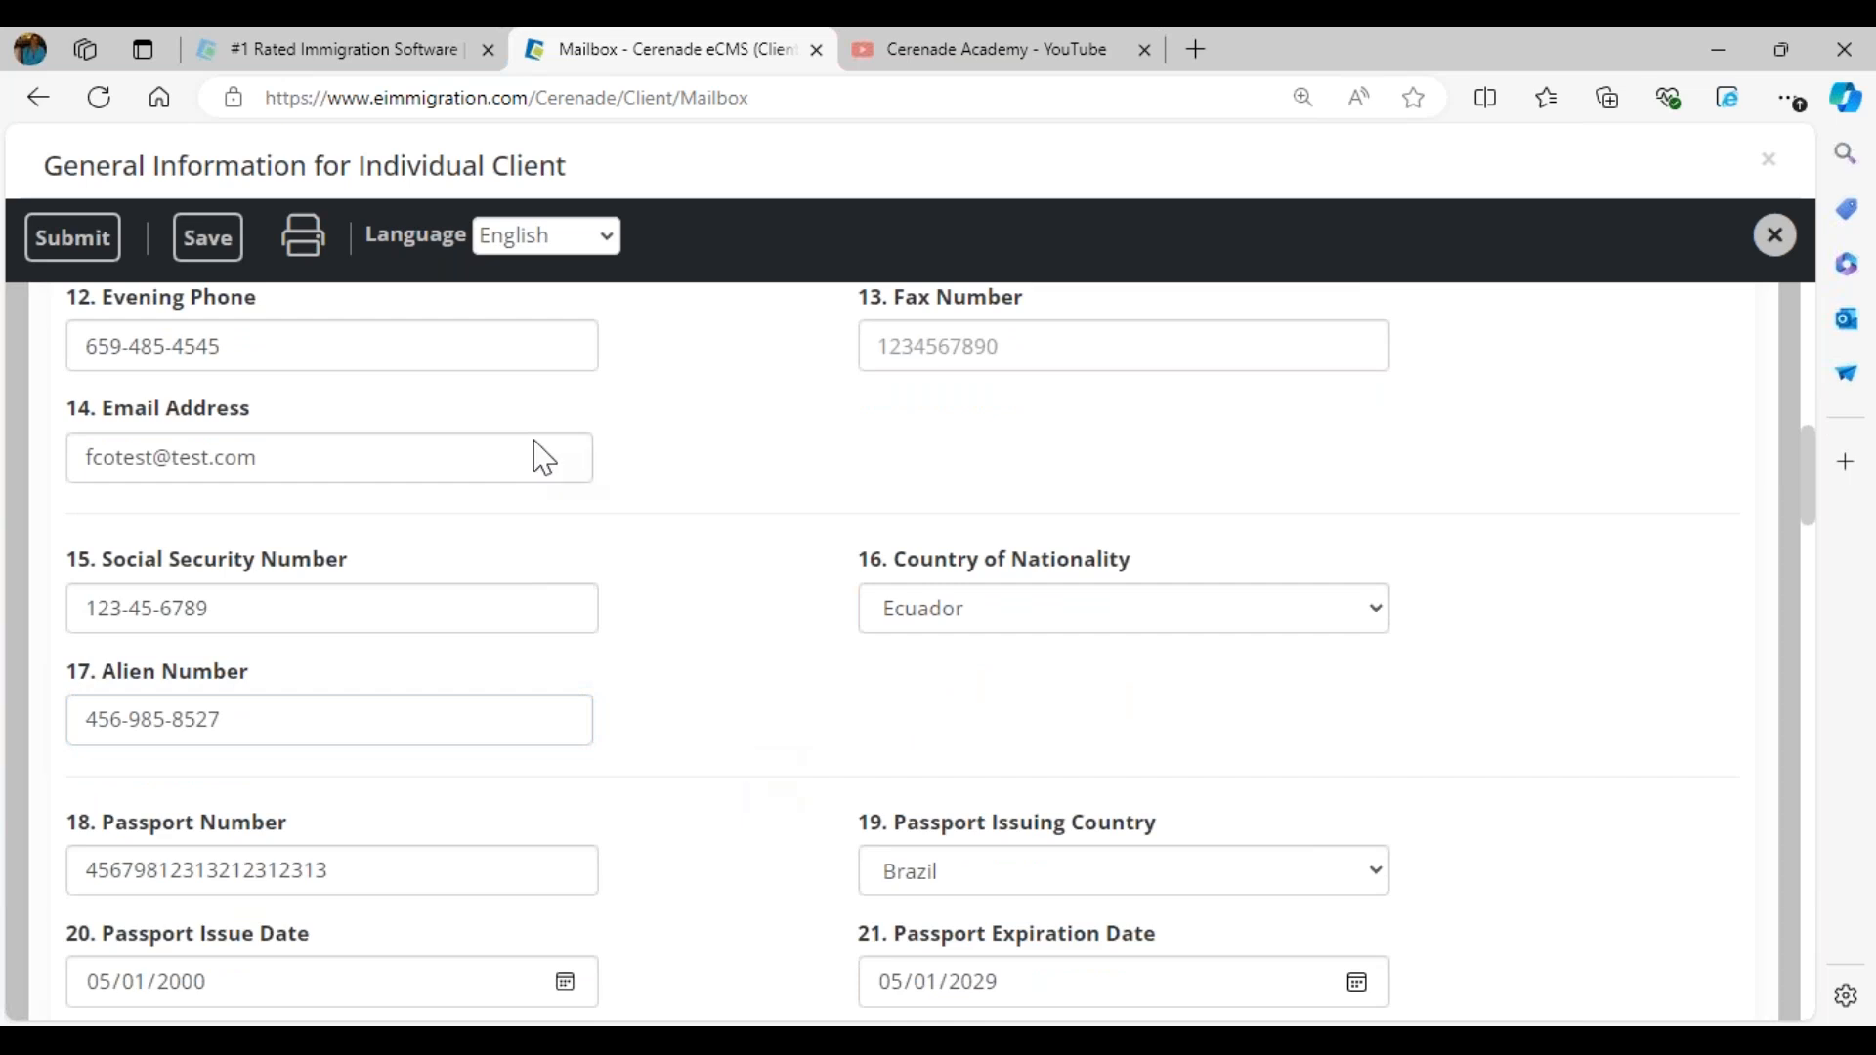
# - Switch the questionnaire's language to Spanish and look through the translated questions
pyautogui.scroll(10, 533, 441)
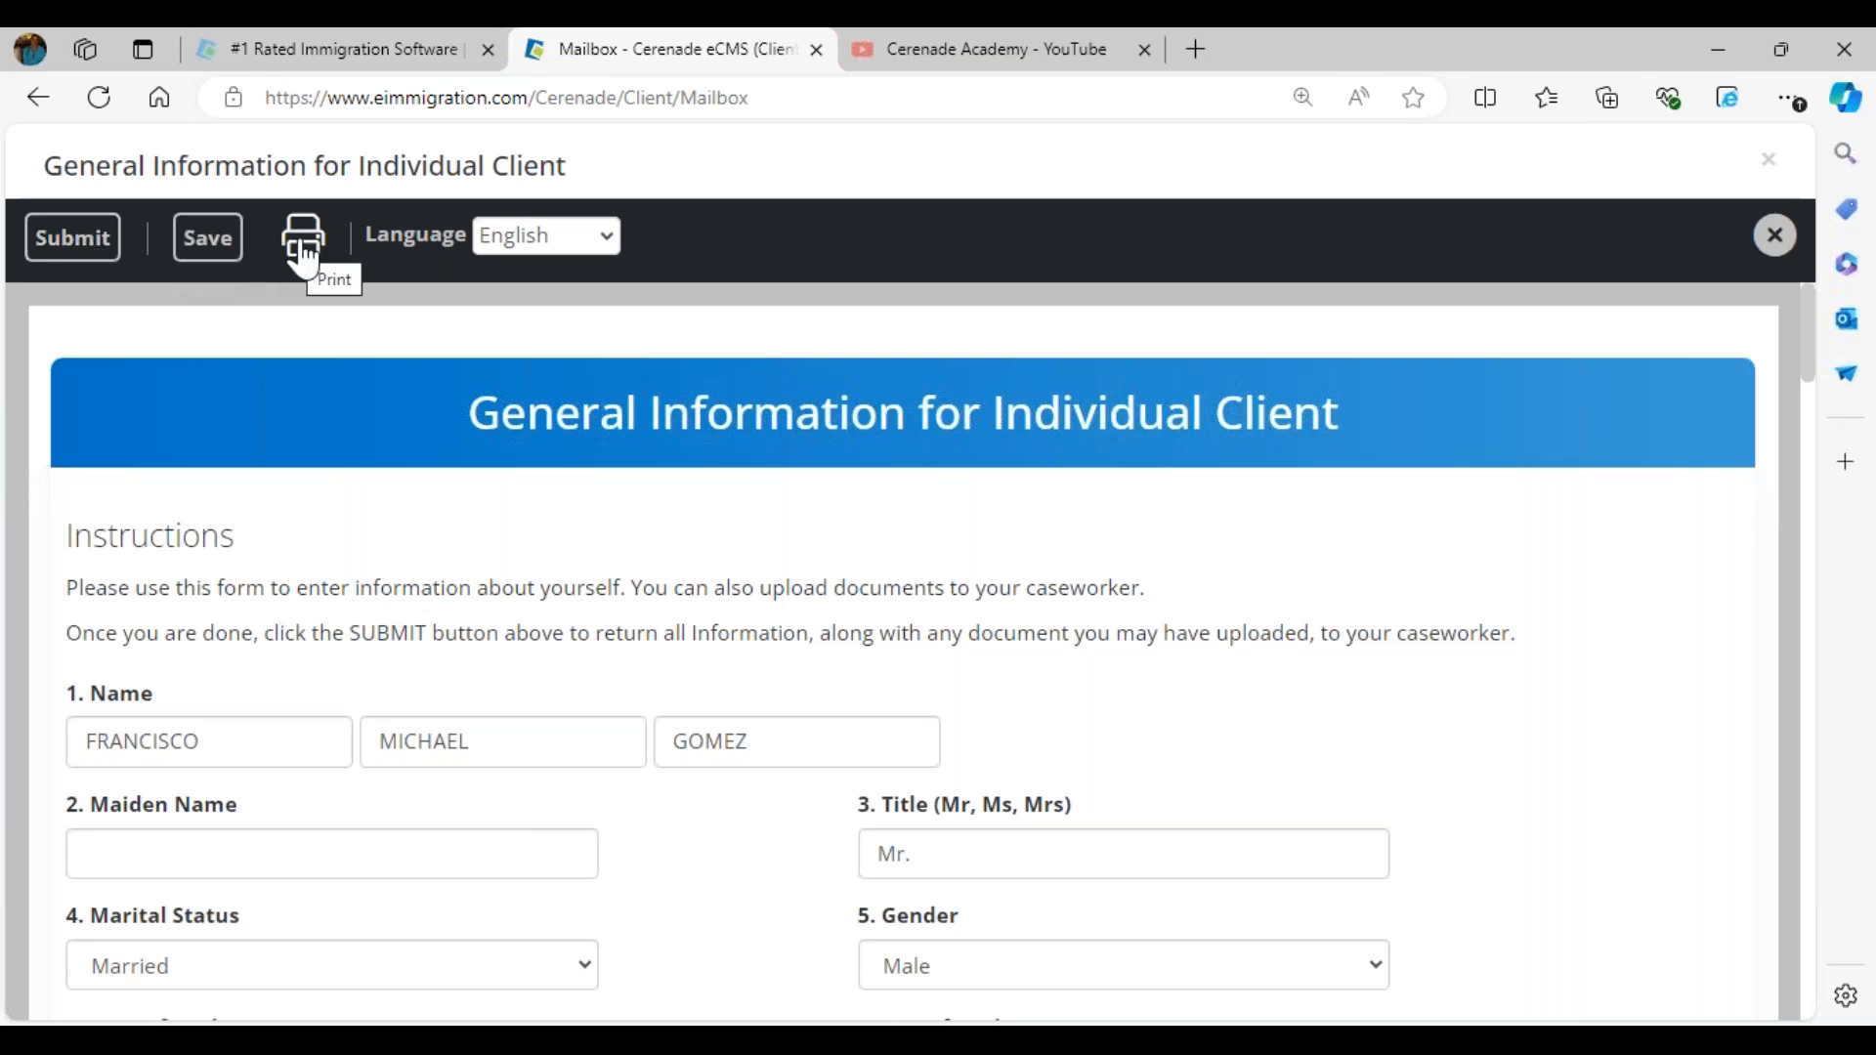
pyautogui.click(568, 245)
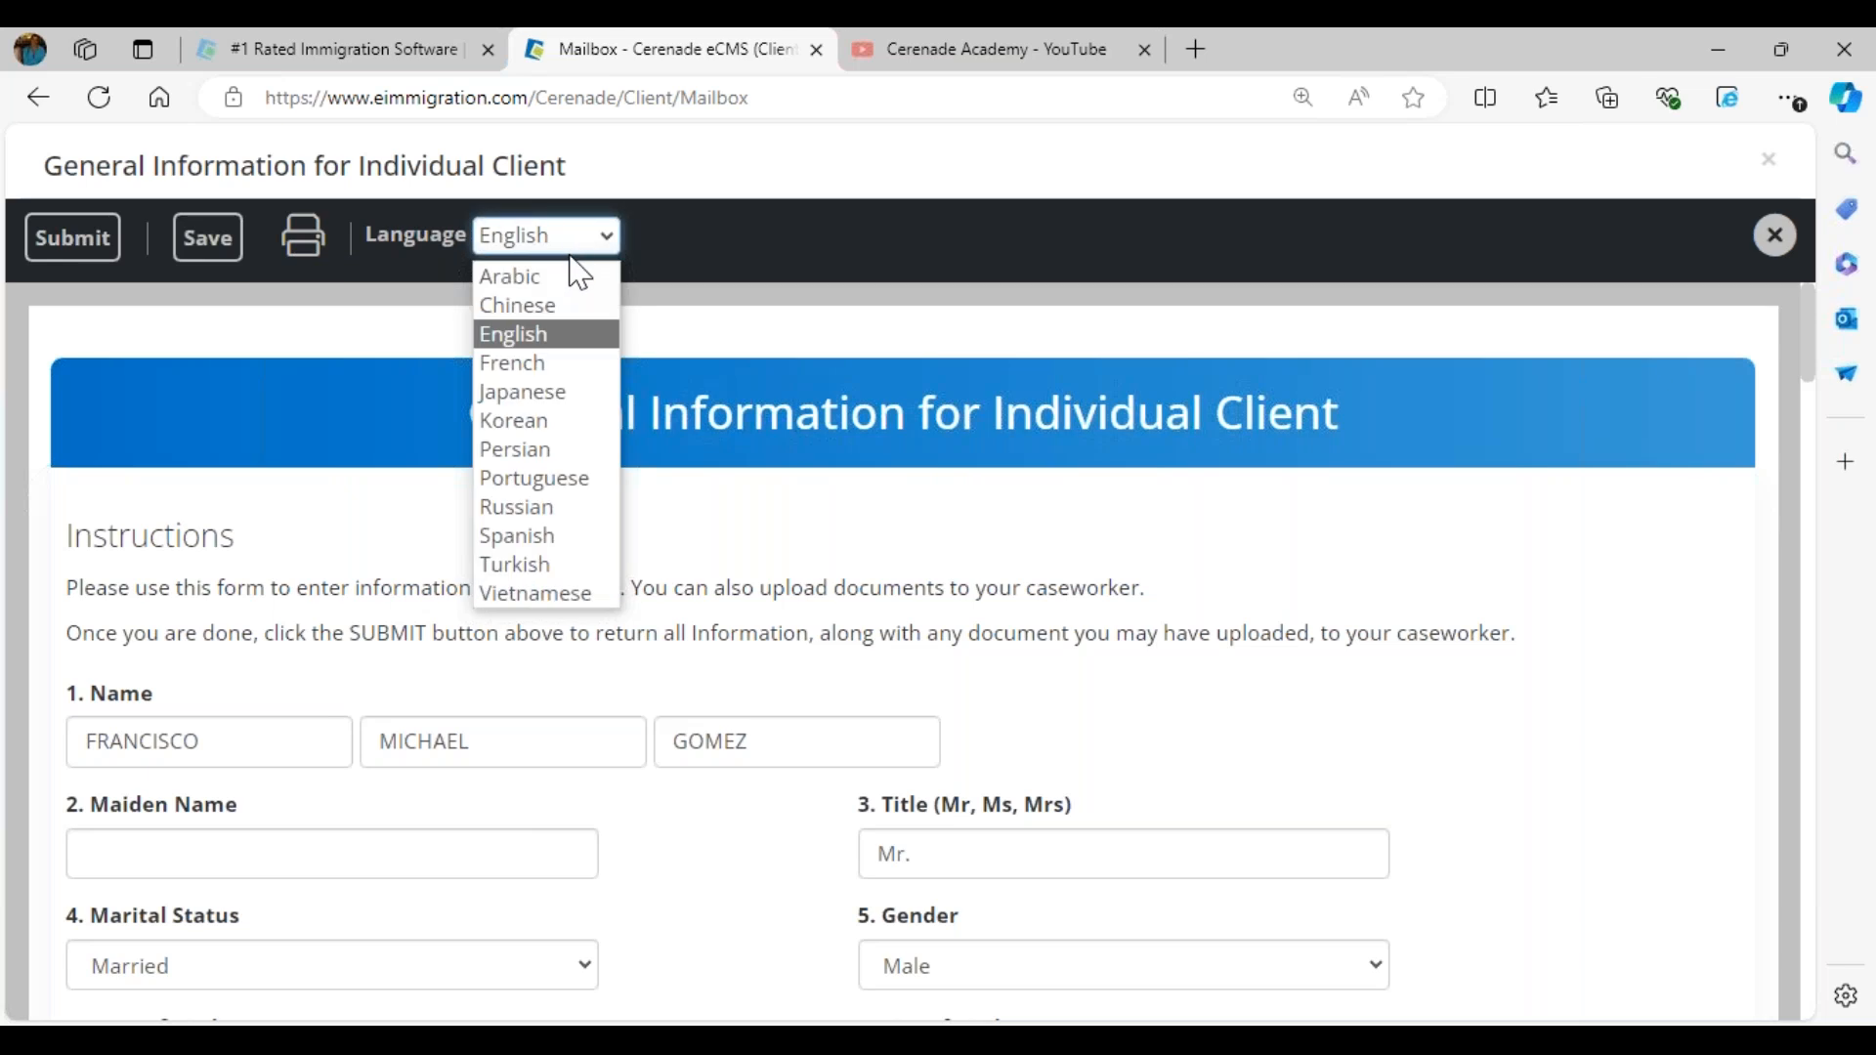
pyautogui.click(554, 536)
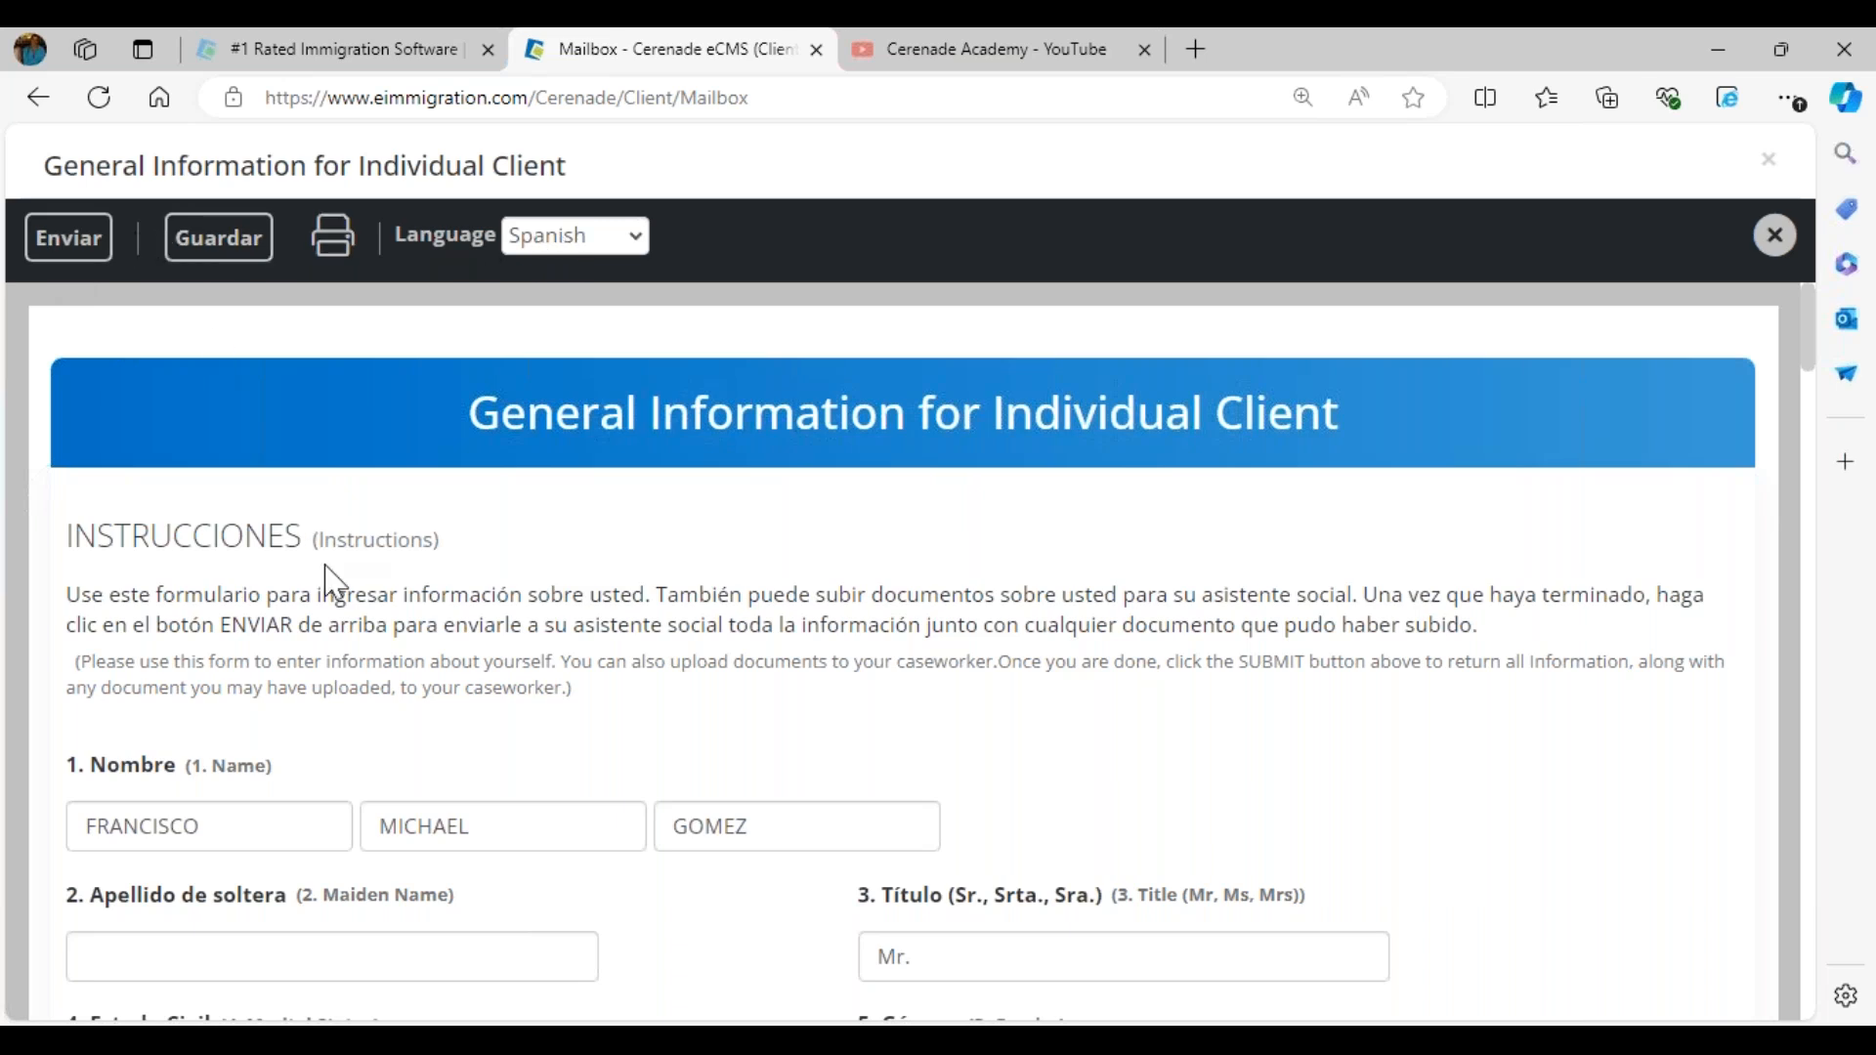
pyautogui.scroll(-10, 324, 583)
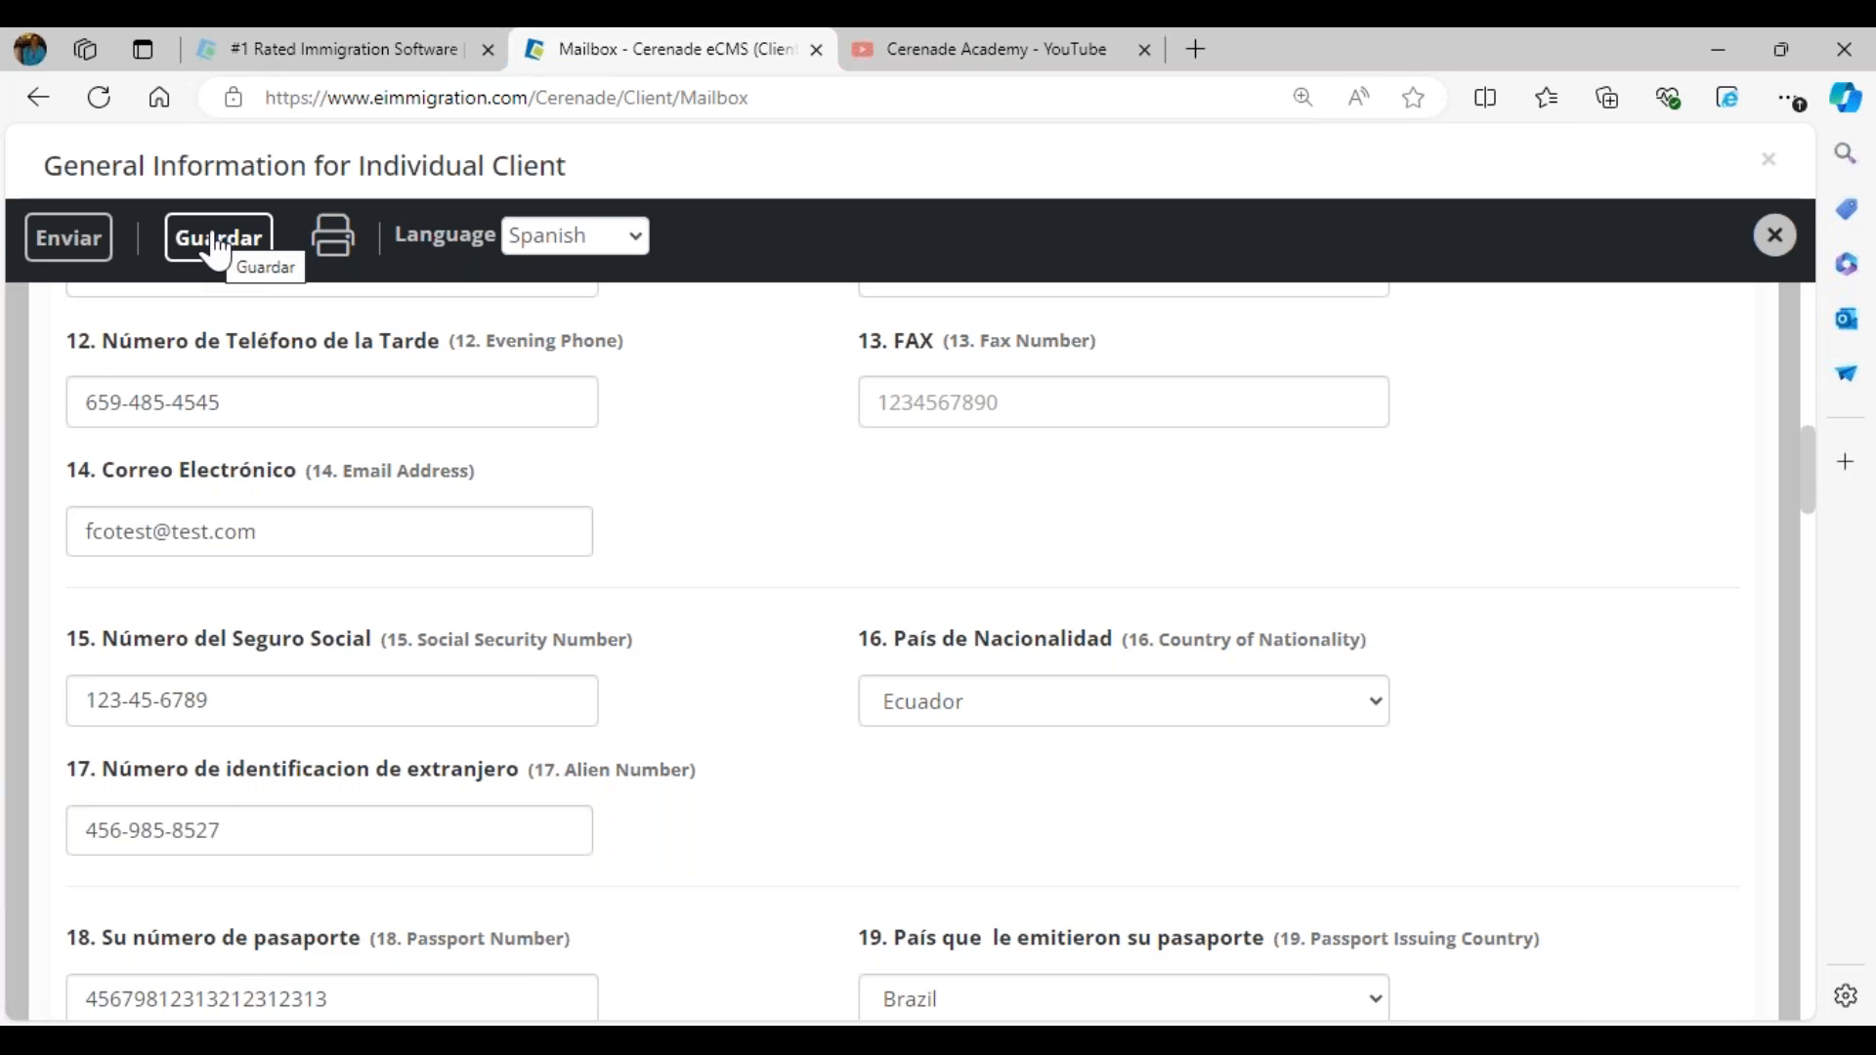
# - Submit the completed questionnaire to the caseworker and acknowledge the confirmation
pyautogui.click(60, 241)
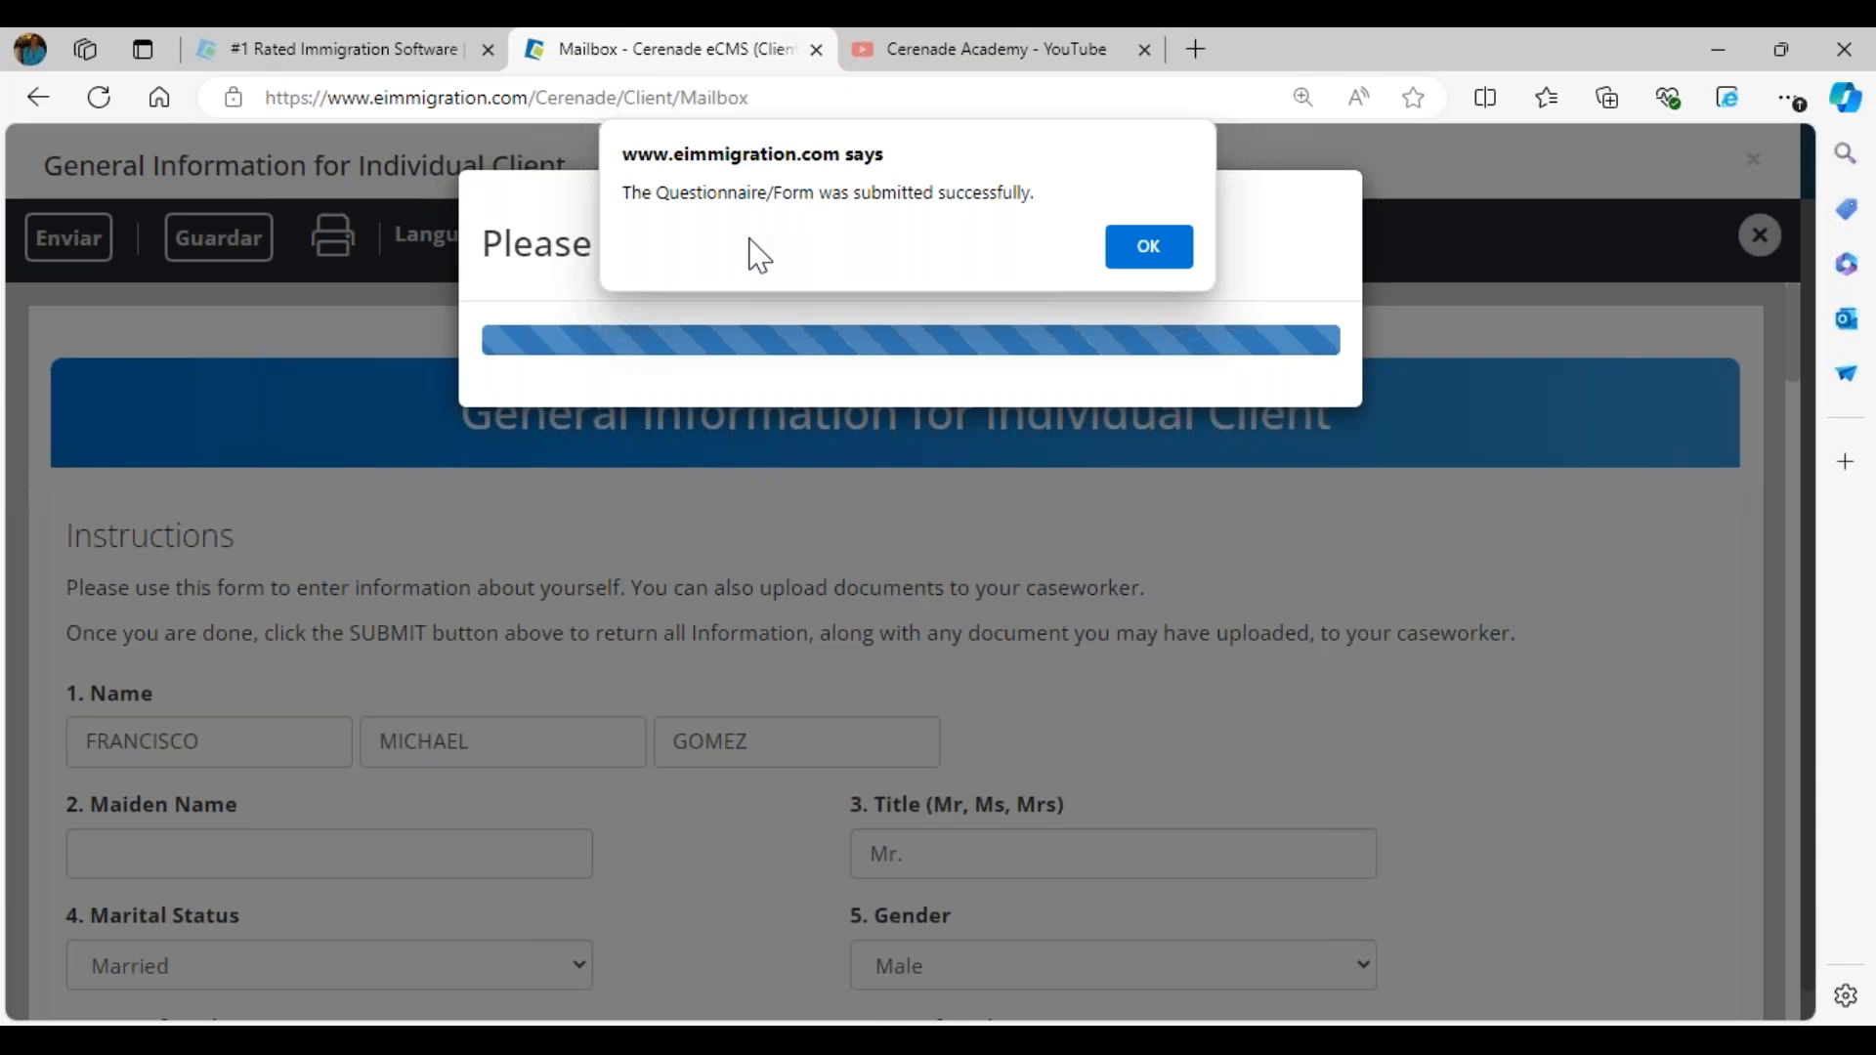
pyautogui.click(1178, 248)
pyautogui.click(982, 415)
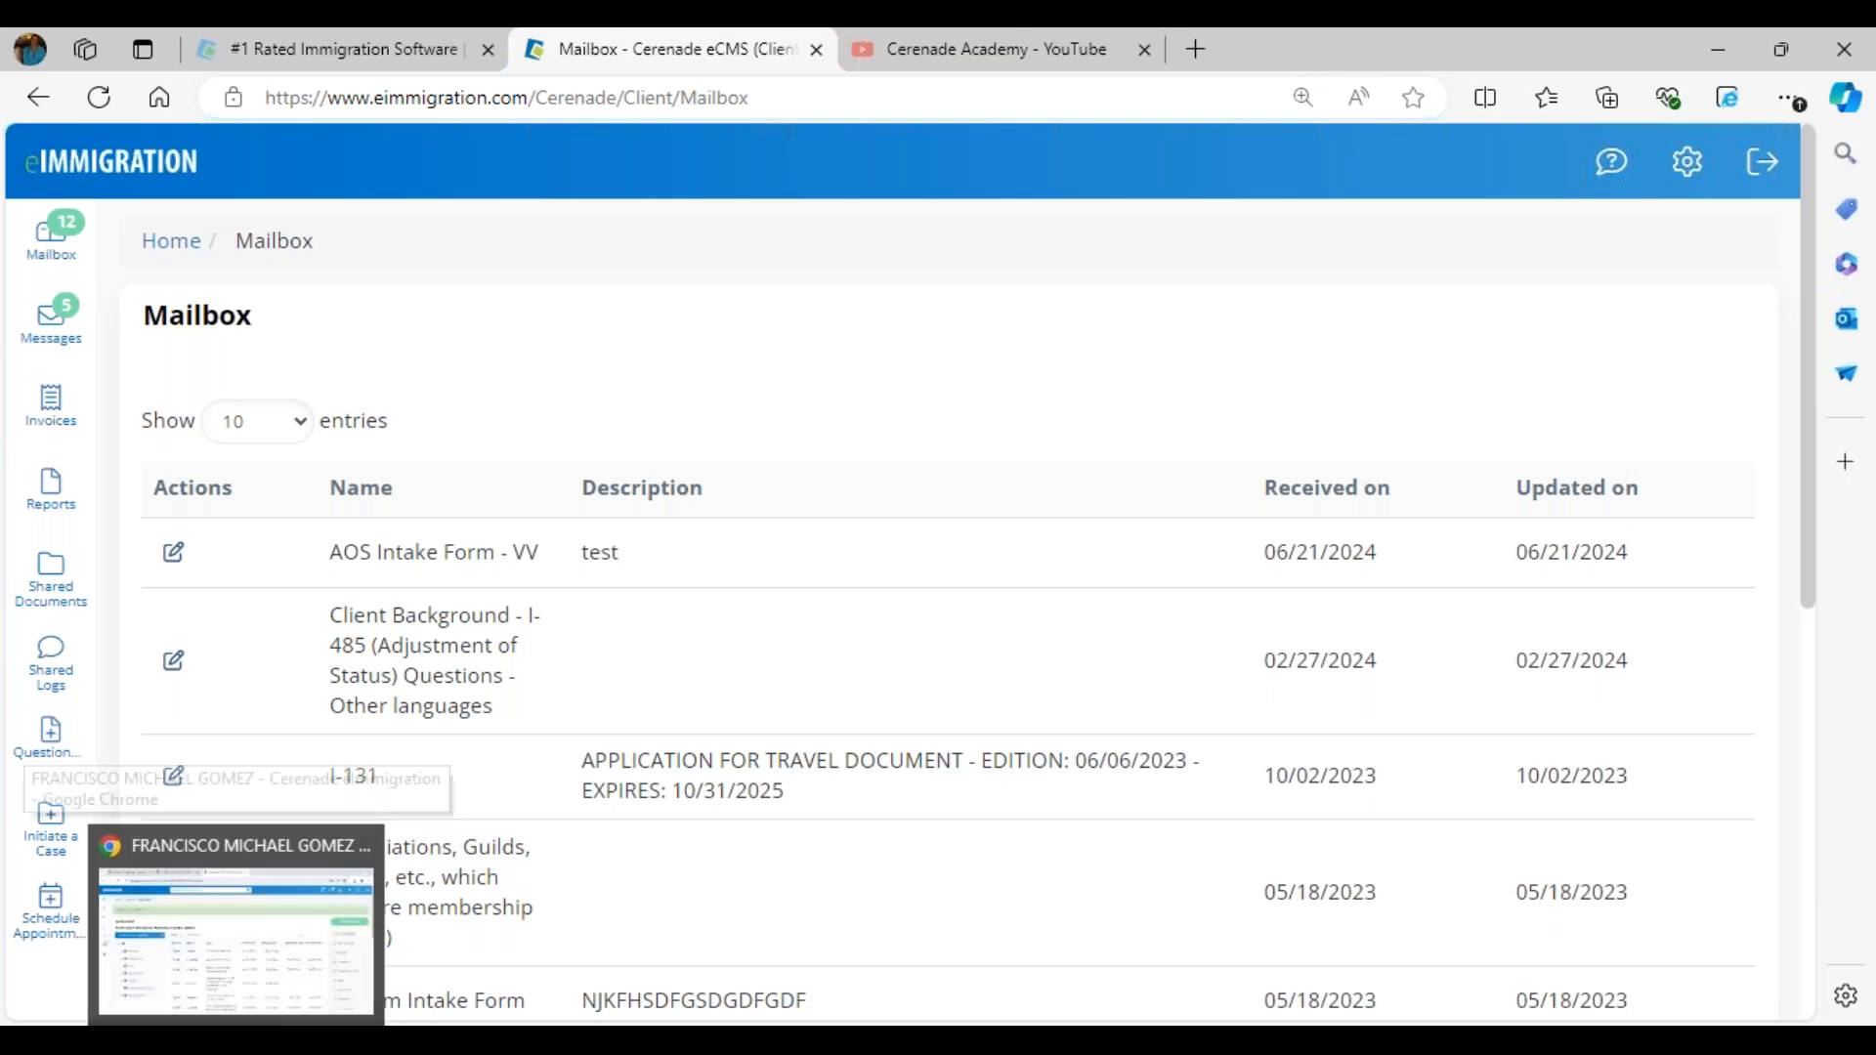
# - Switch to the caseworker's session in Google Chrome and open the Questionnaires/Forms inbox from the home page
pyautogui.click(195, 938)
pyautogui.click(119, 207)
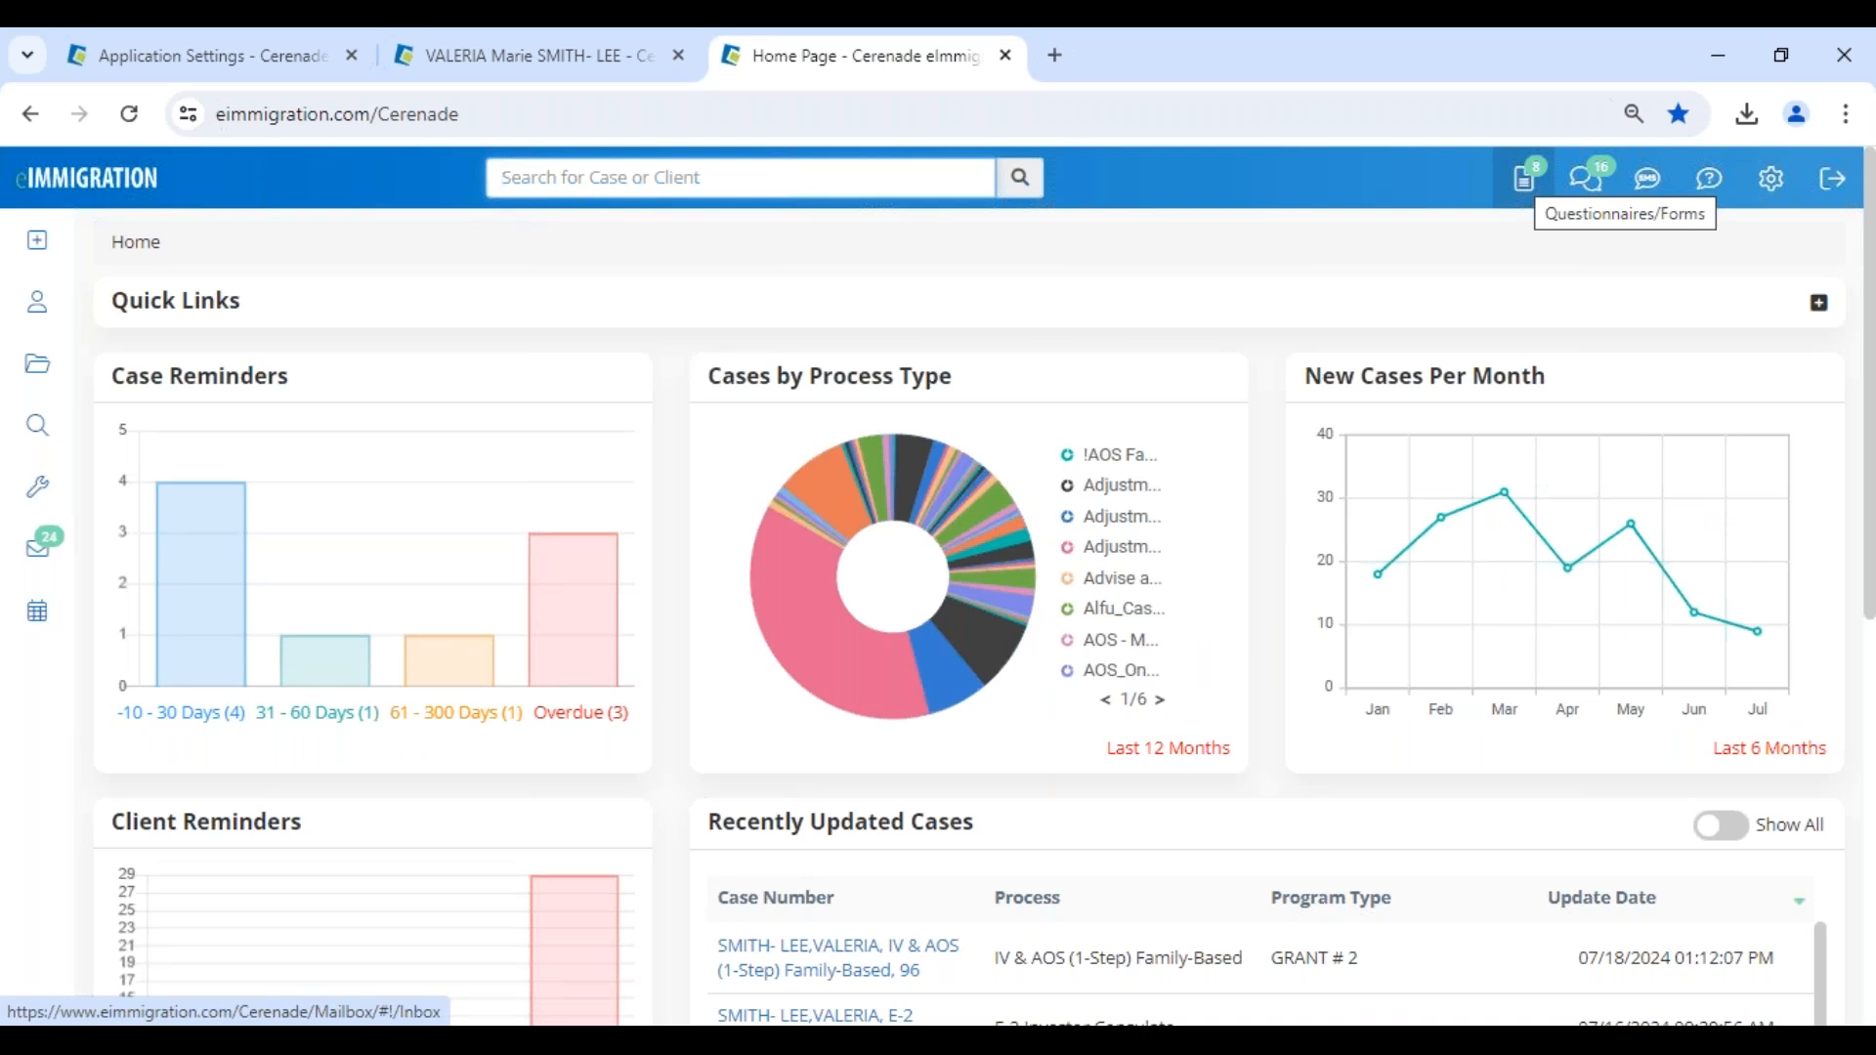
pyautogui.click(1525, 184)
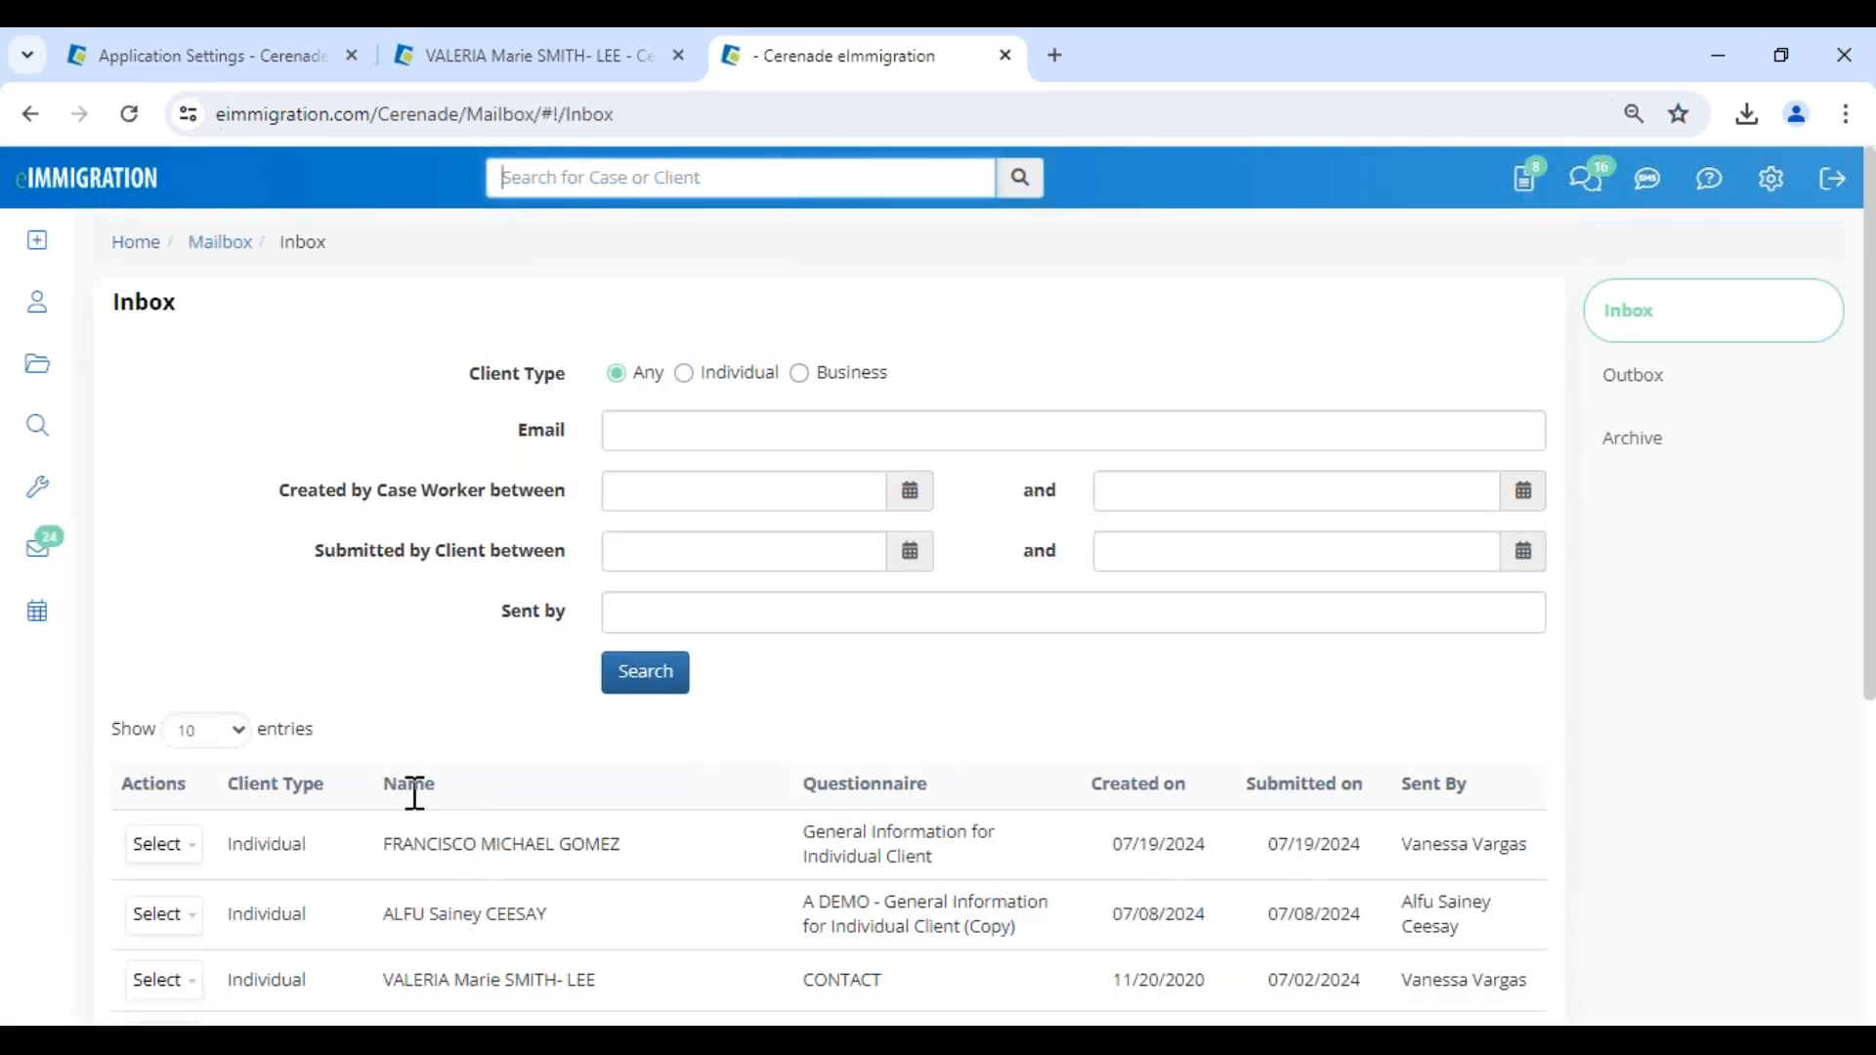
# - Open the client's General Information for Individual Client questionnaire submitted on 07/19/2024 from the inbox
pyautogui.scroll(-4, 414, 793)
pyautogui.moveTo(387, 434); pyautogui.dragTo(621, 436)
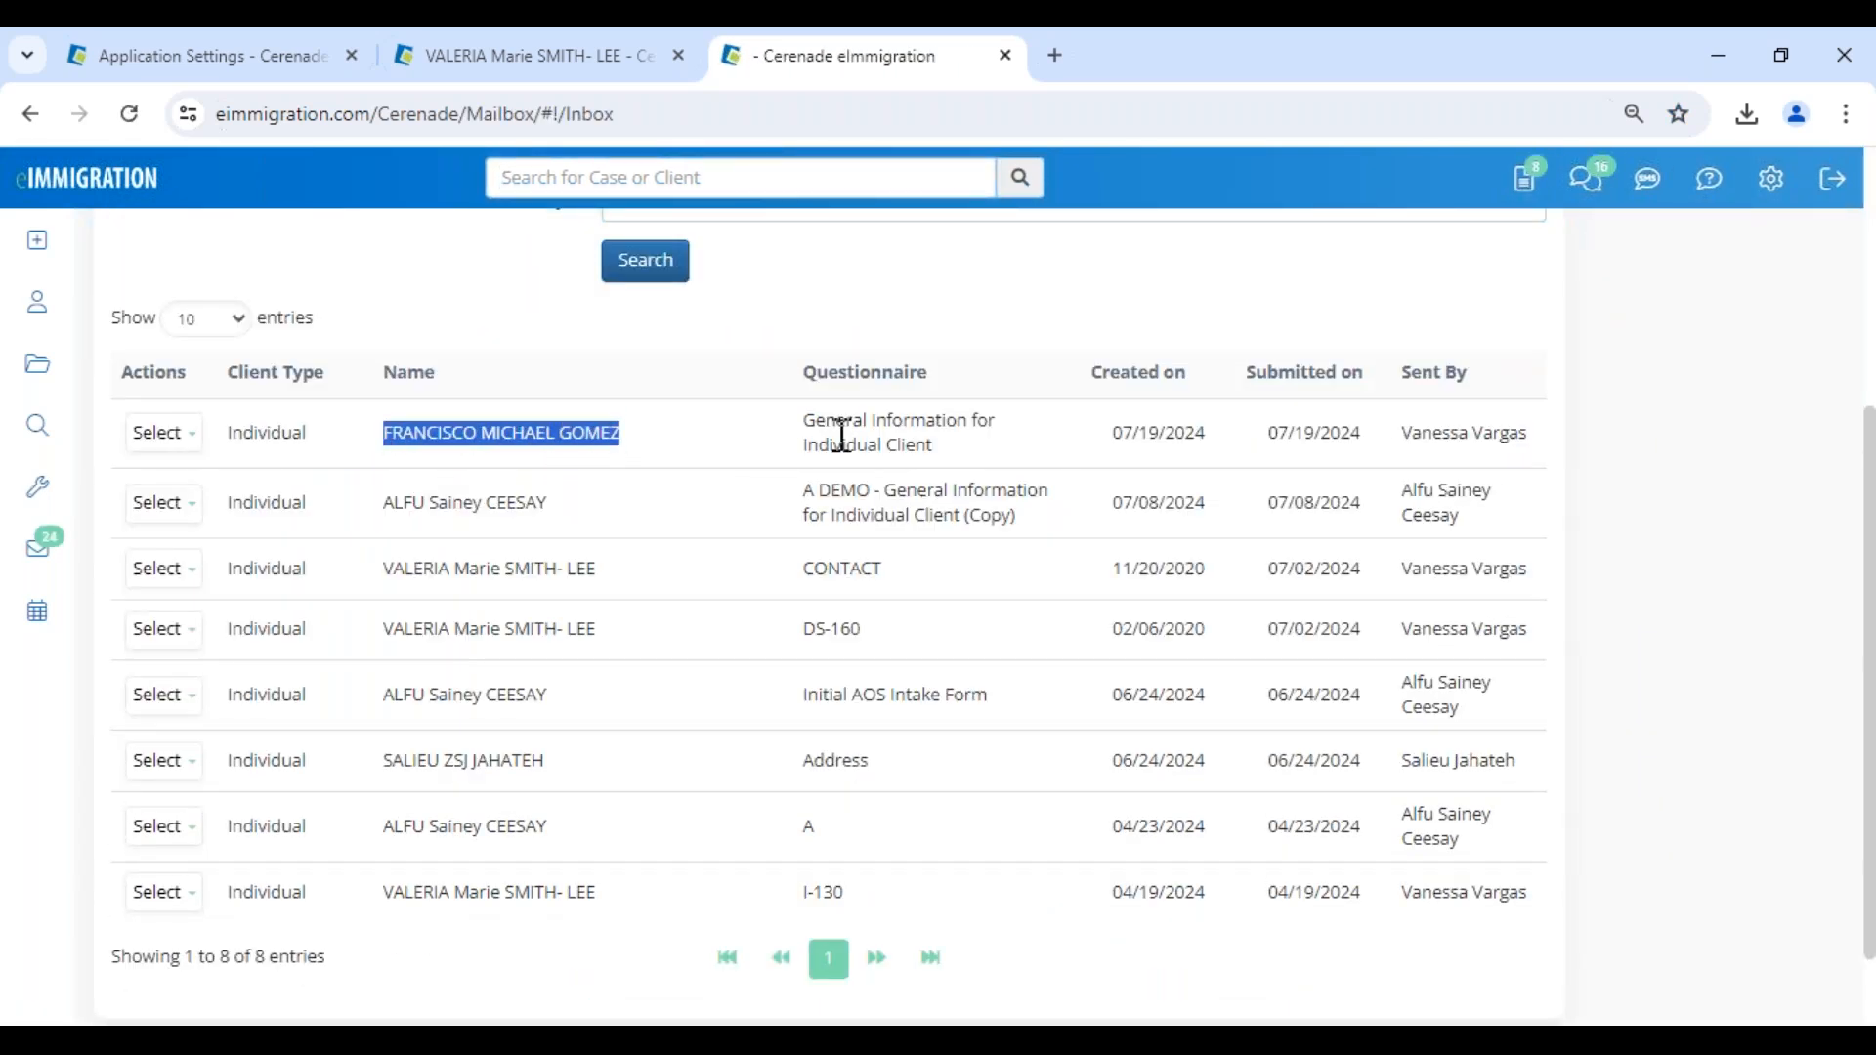
pyautogui.moveTo(803, 420); pyautogui.dragTo(986, 466)
pyautogui.moveTo(1115, 432); pyautogui.dragTo(1366, 428)
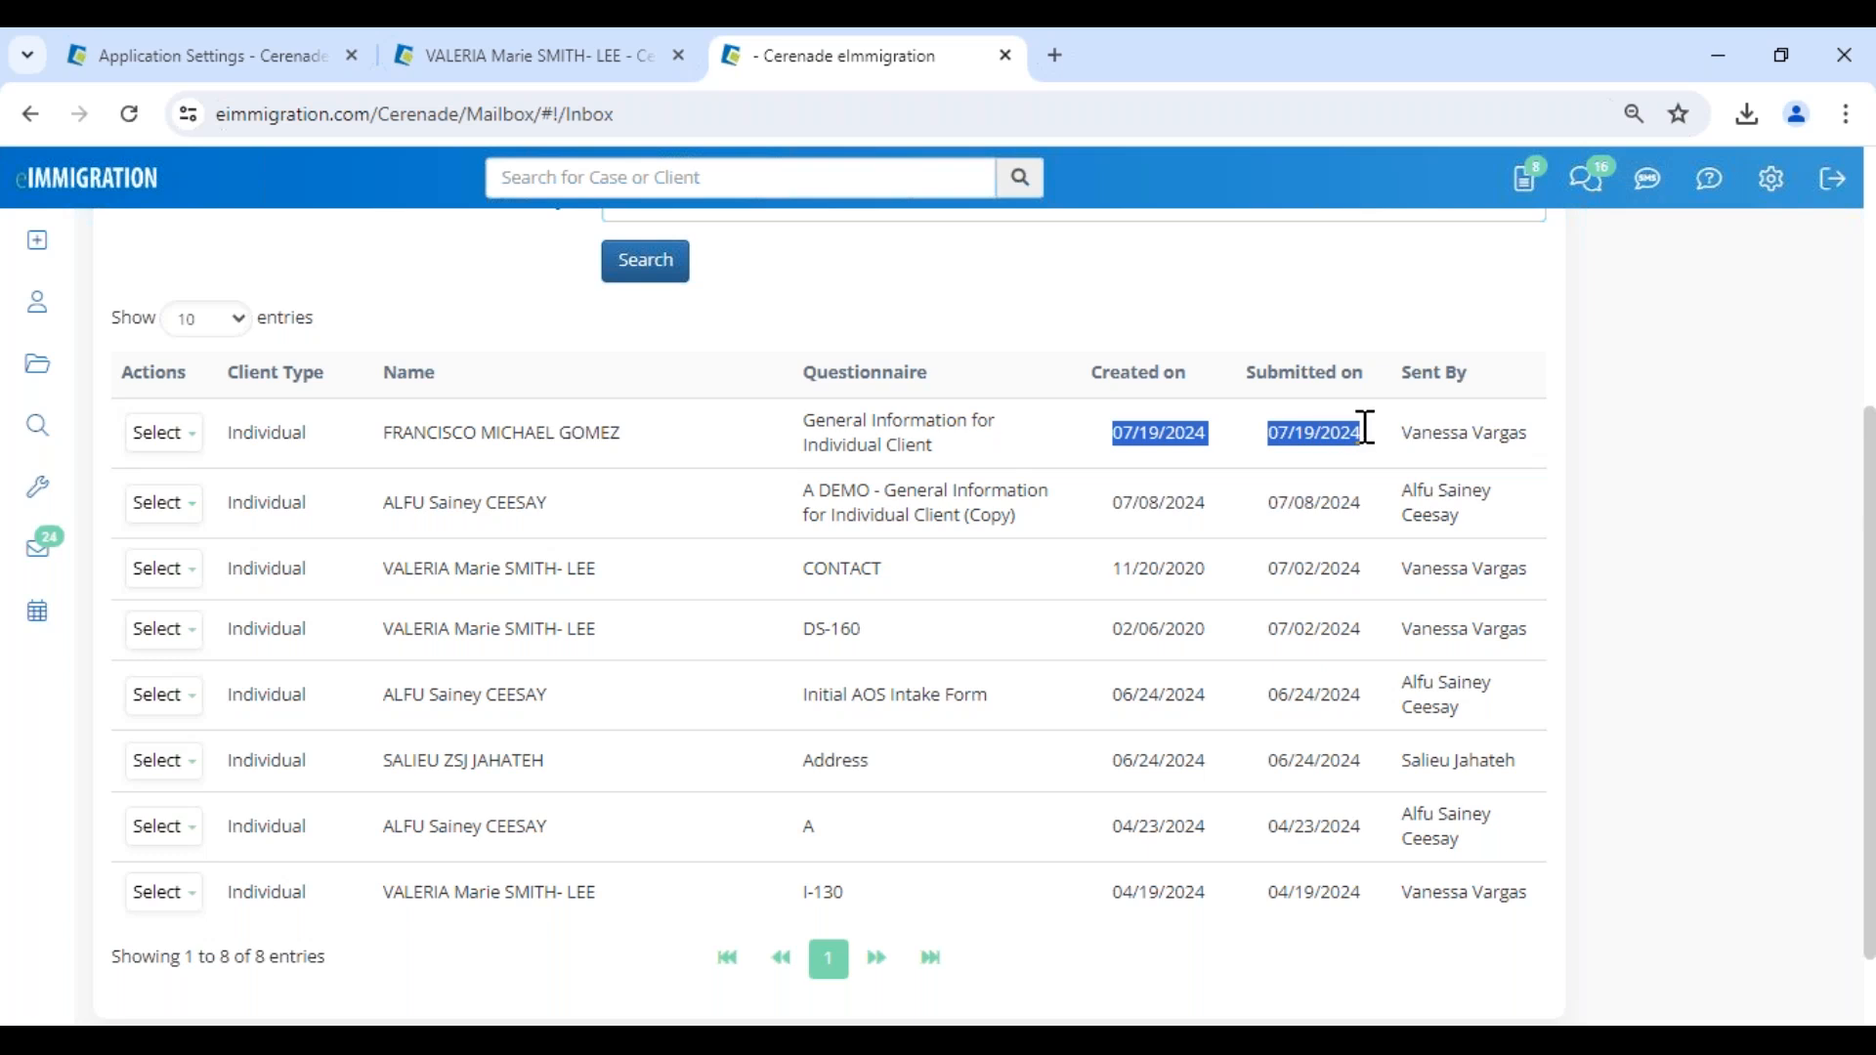
pyautogui.click(168, 435)
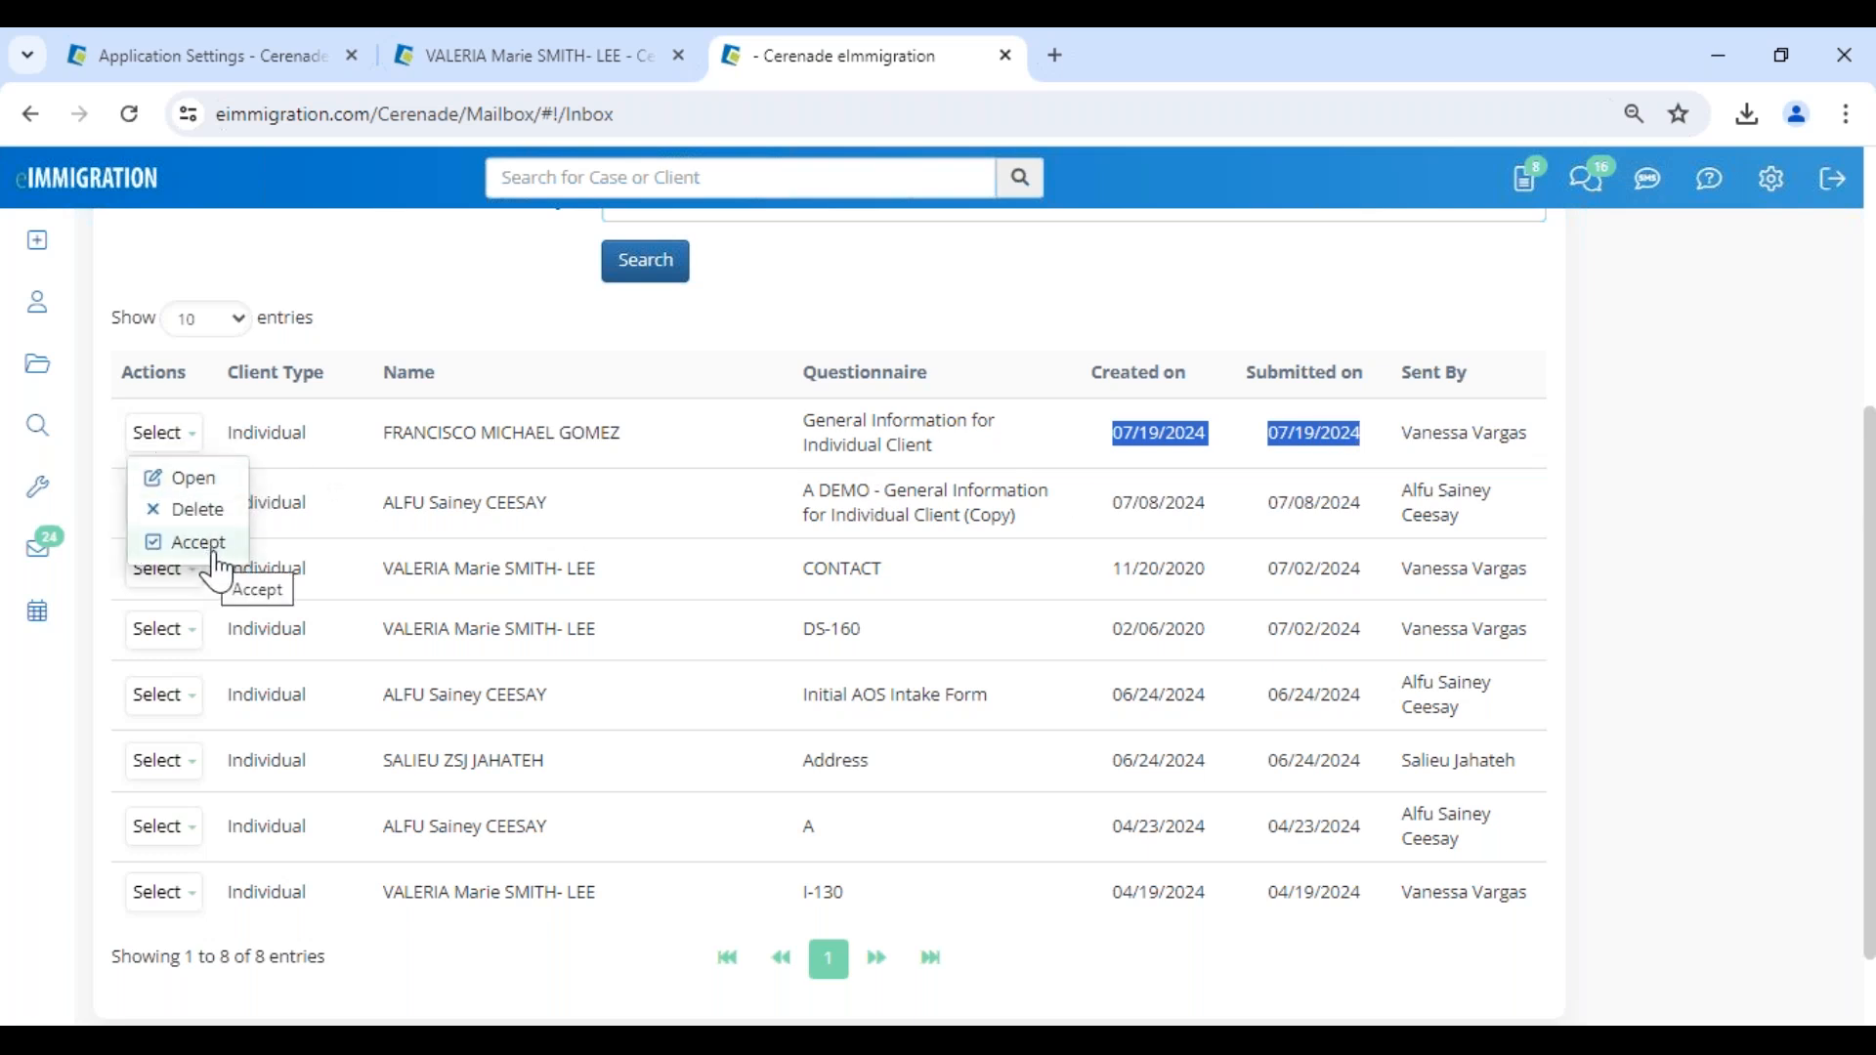
pyautogui.click(201, 480)
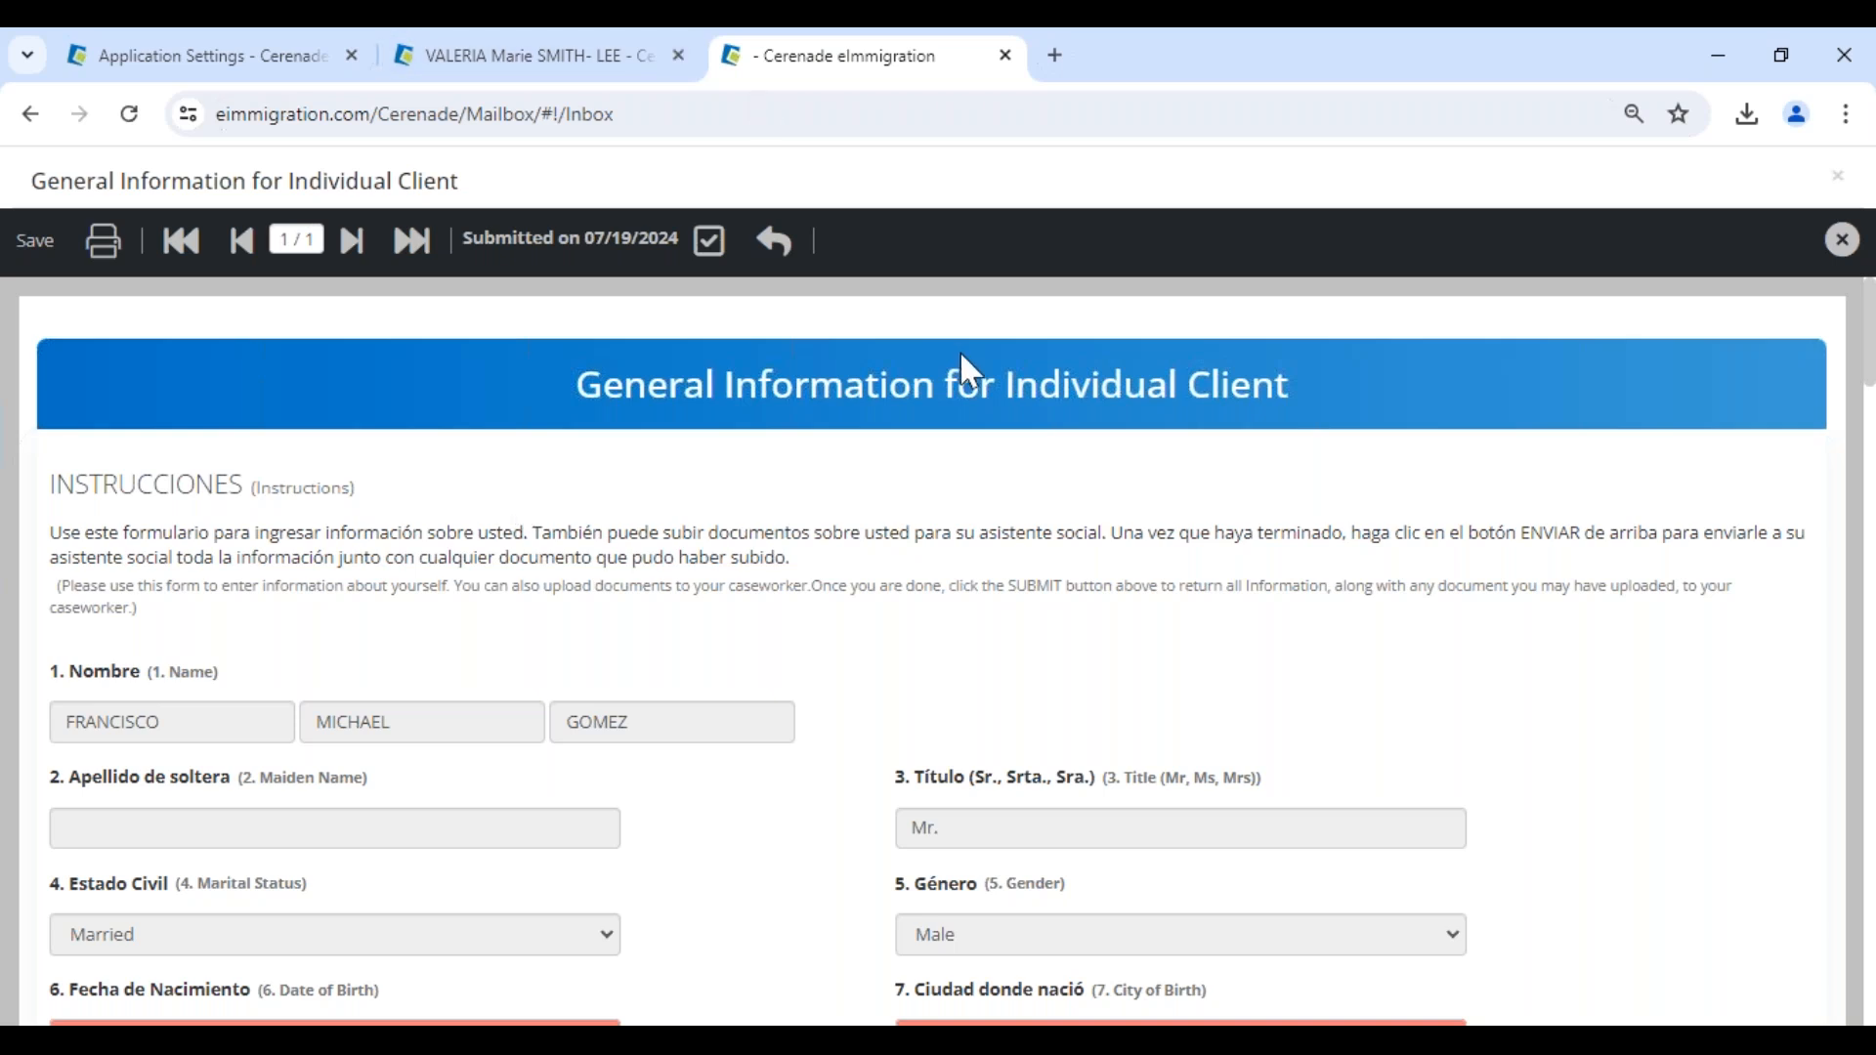
# - Review the highlighted changes in the submitted questionnaire and show the original value of the date of birth
pyautogui.scroll(-1, 776, 677)
pyautogui.scroll(-4, 778, 677)
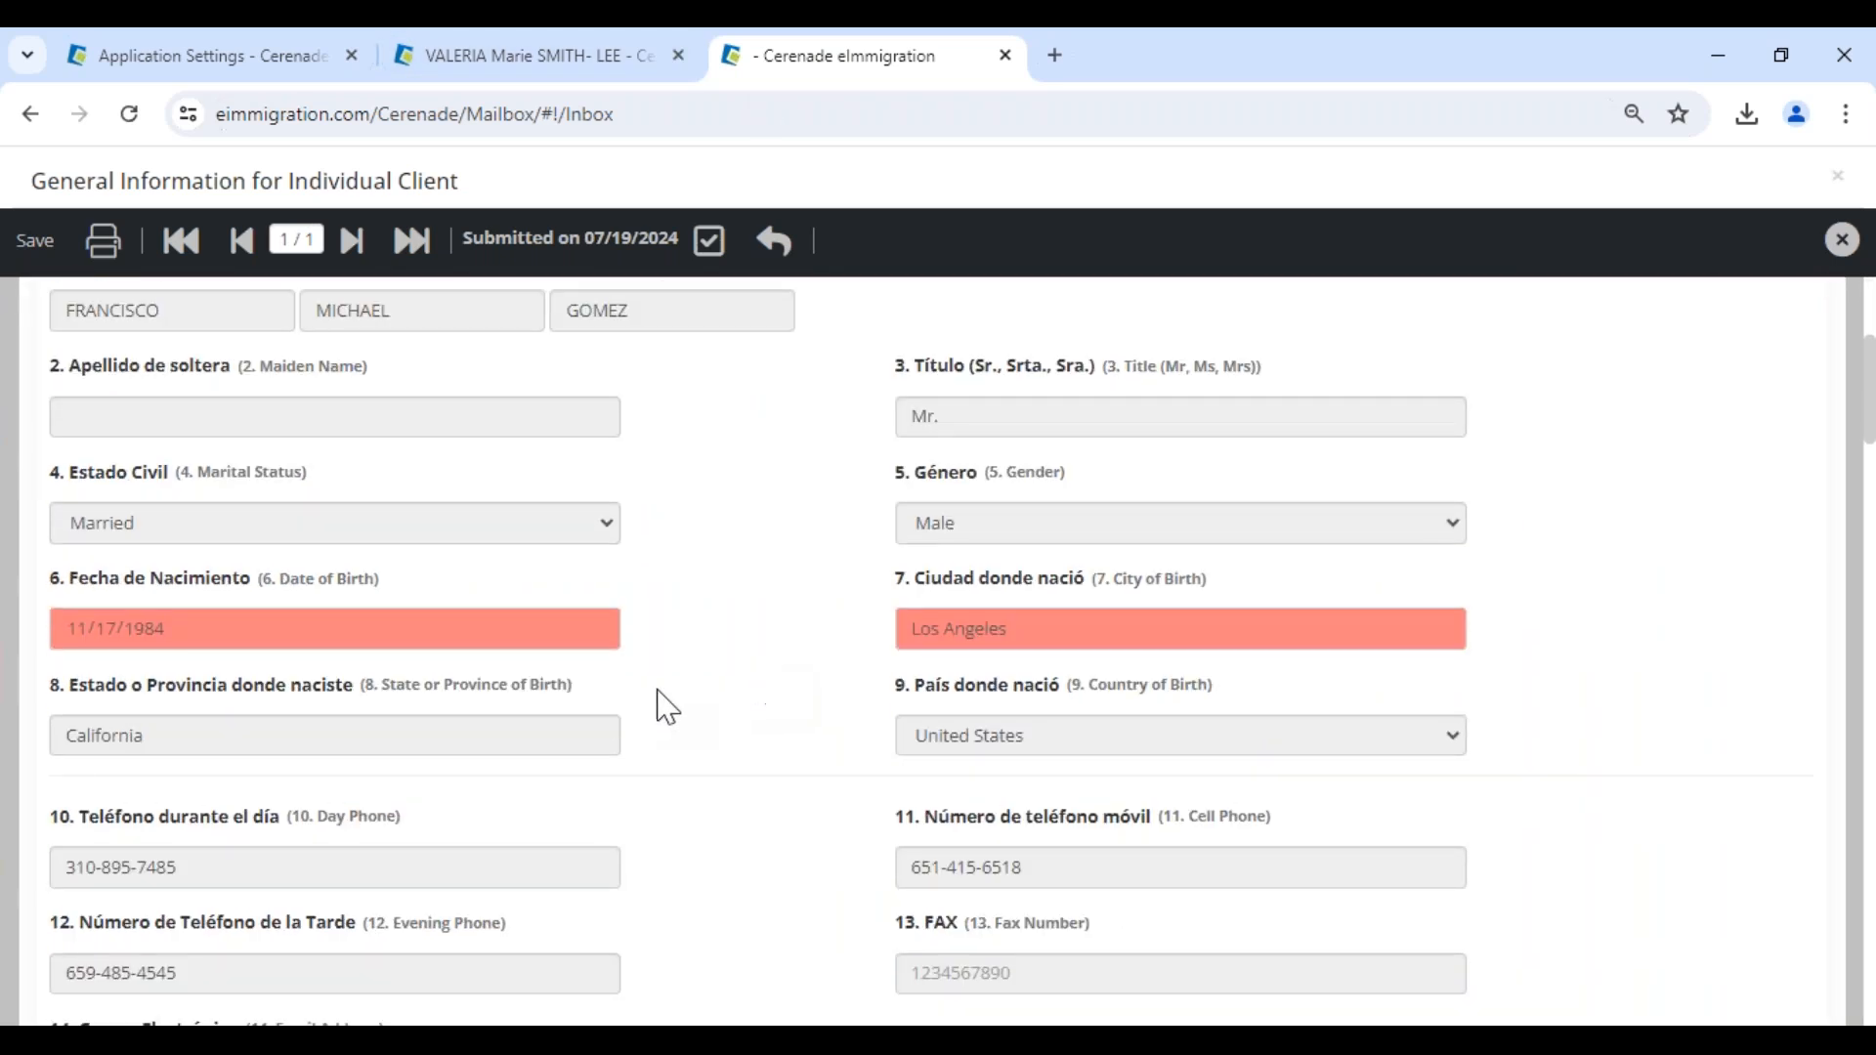
pyautogui.scroll(-8, 667, 705)
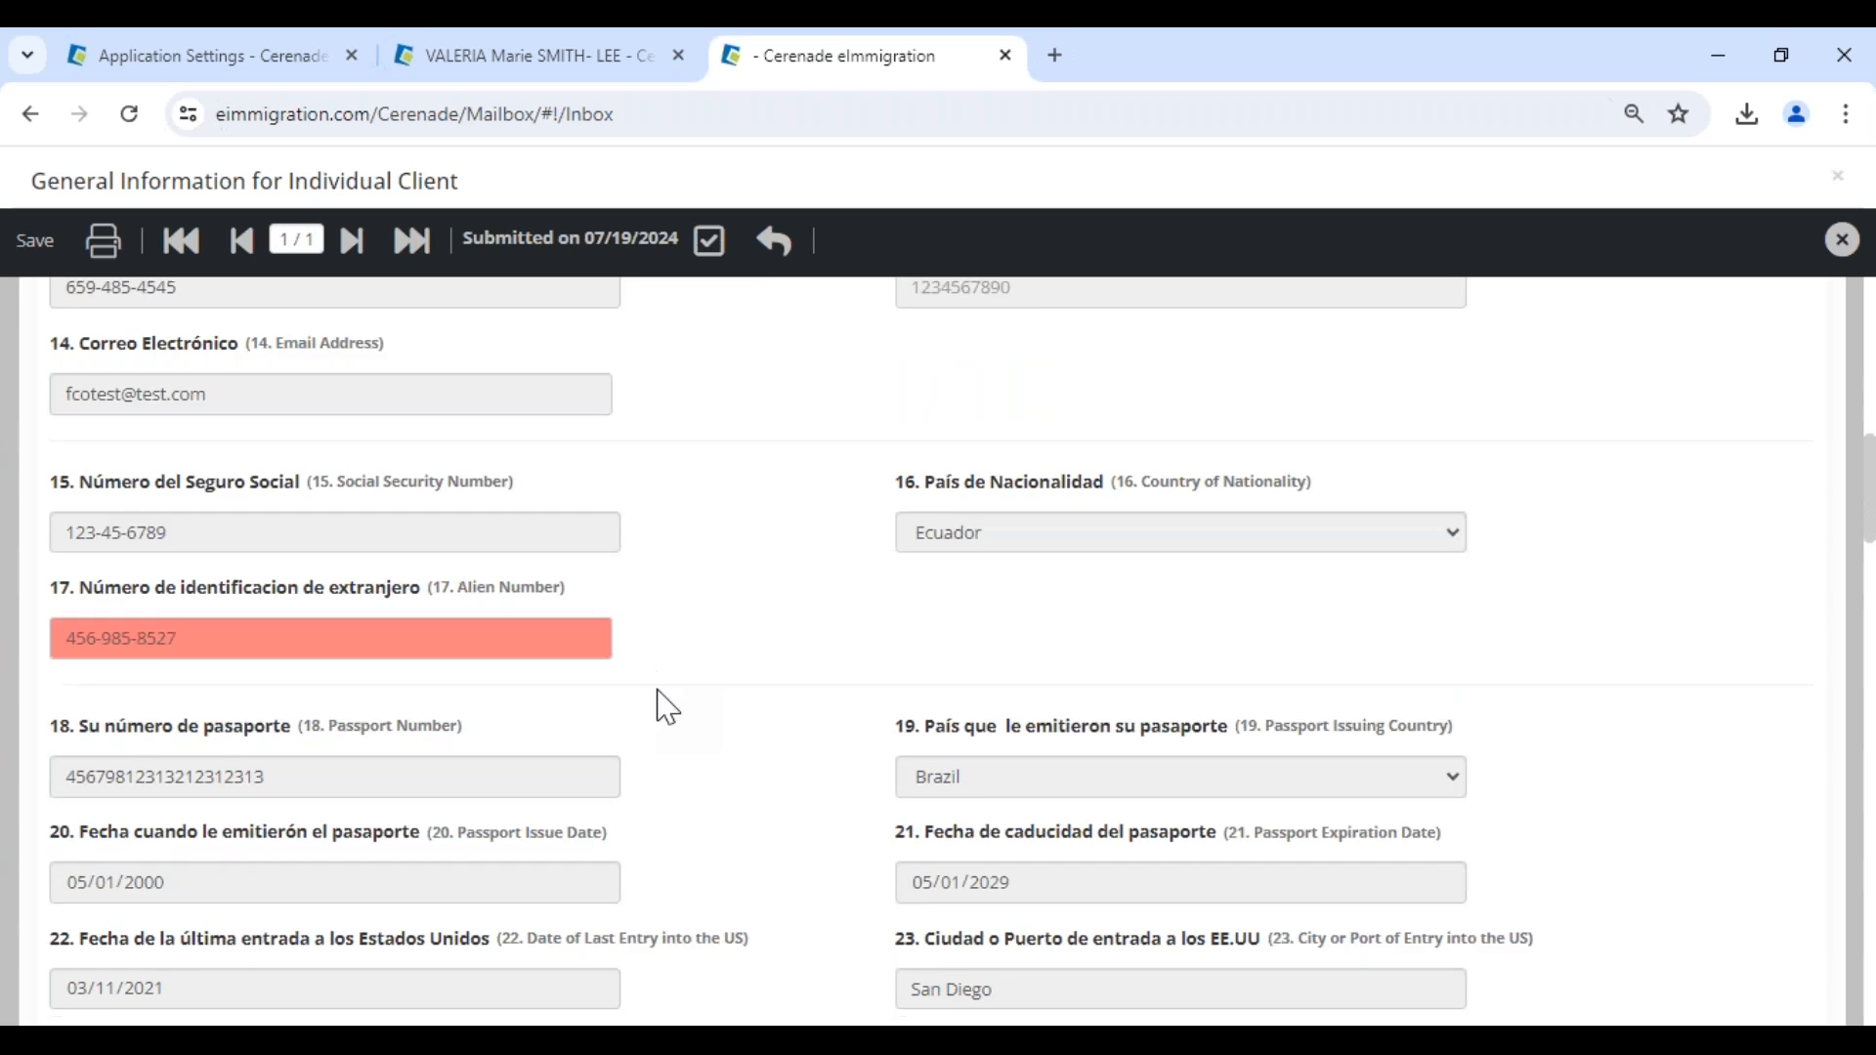
pyautogui.scroll(5, 667, 706)
pyautogui.scroll(1, 668, 706)
pyautogui.click(223, 516)
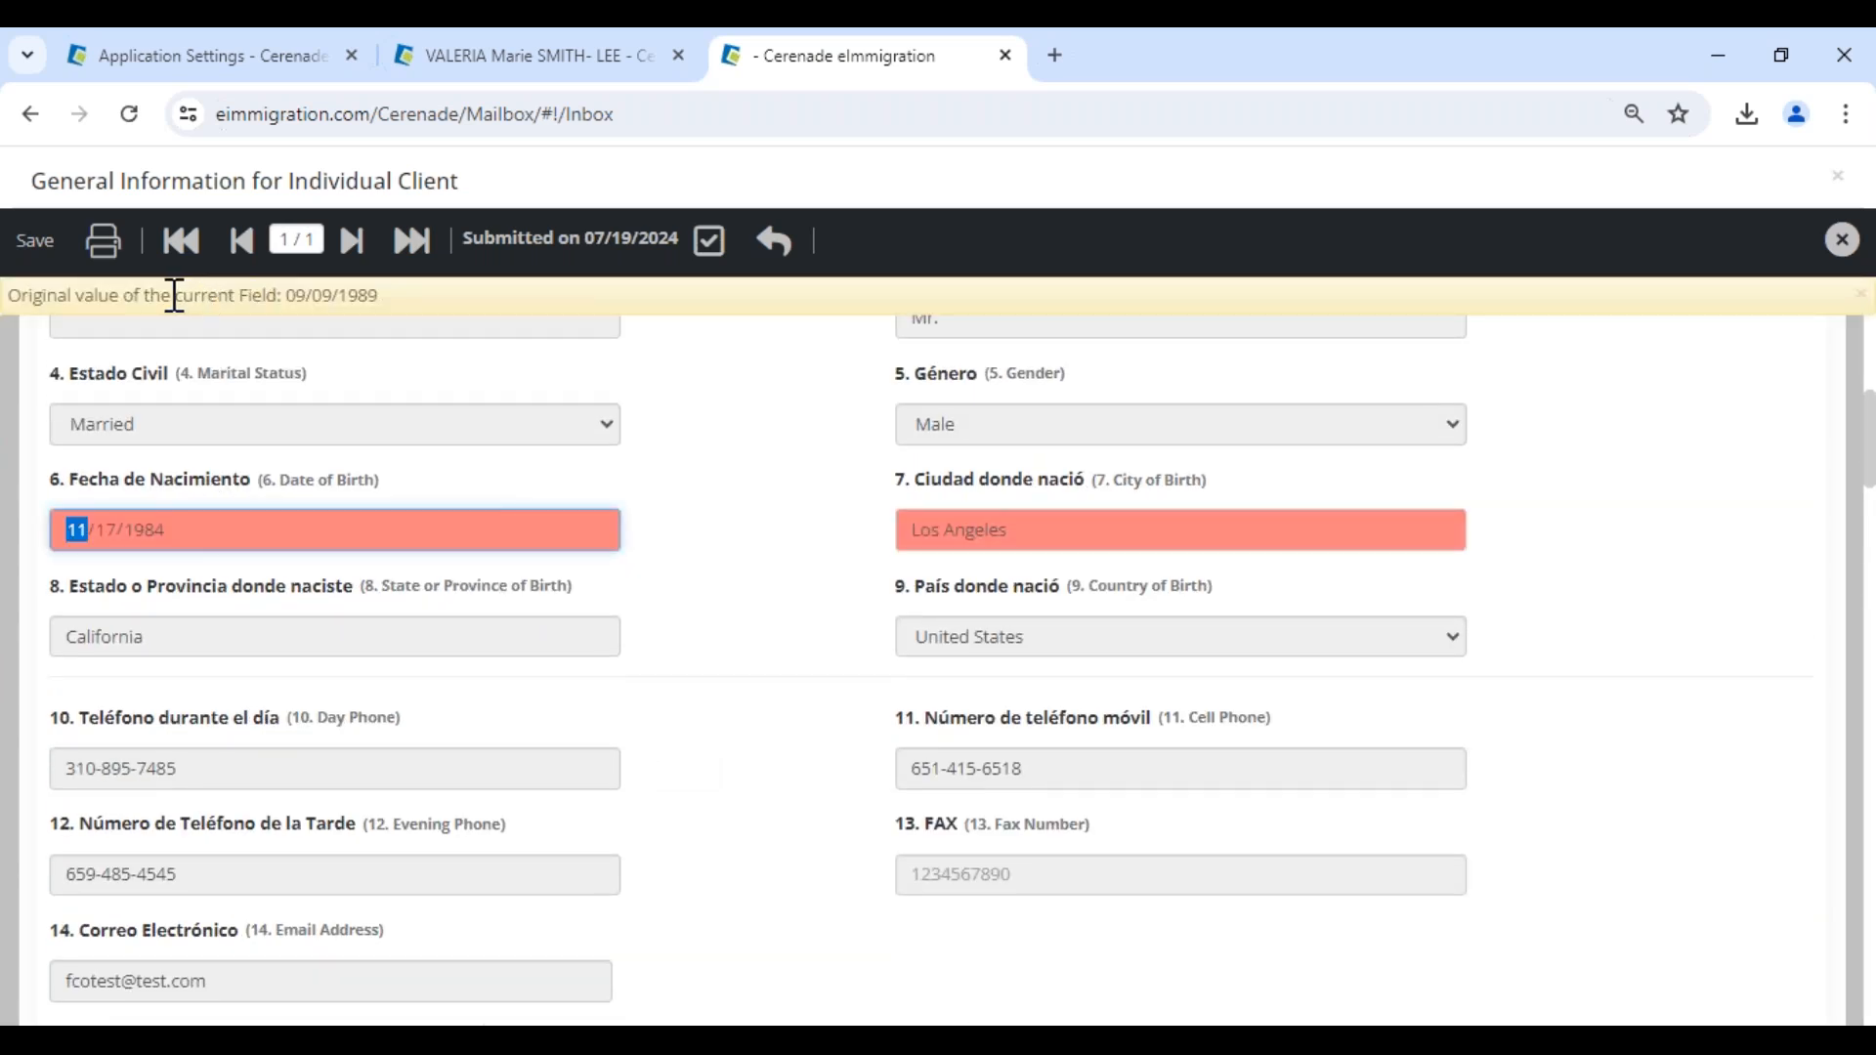
pyautogui.moveTo(197, 295); pyautogui.dragTo(526, 296)
pyautogui.click(527, 296)
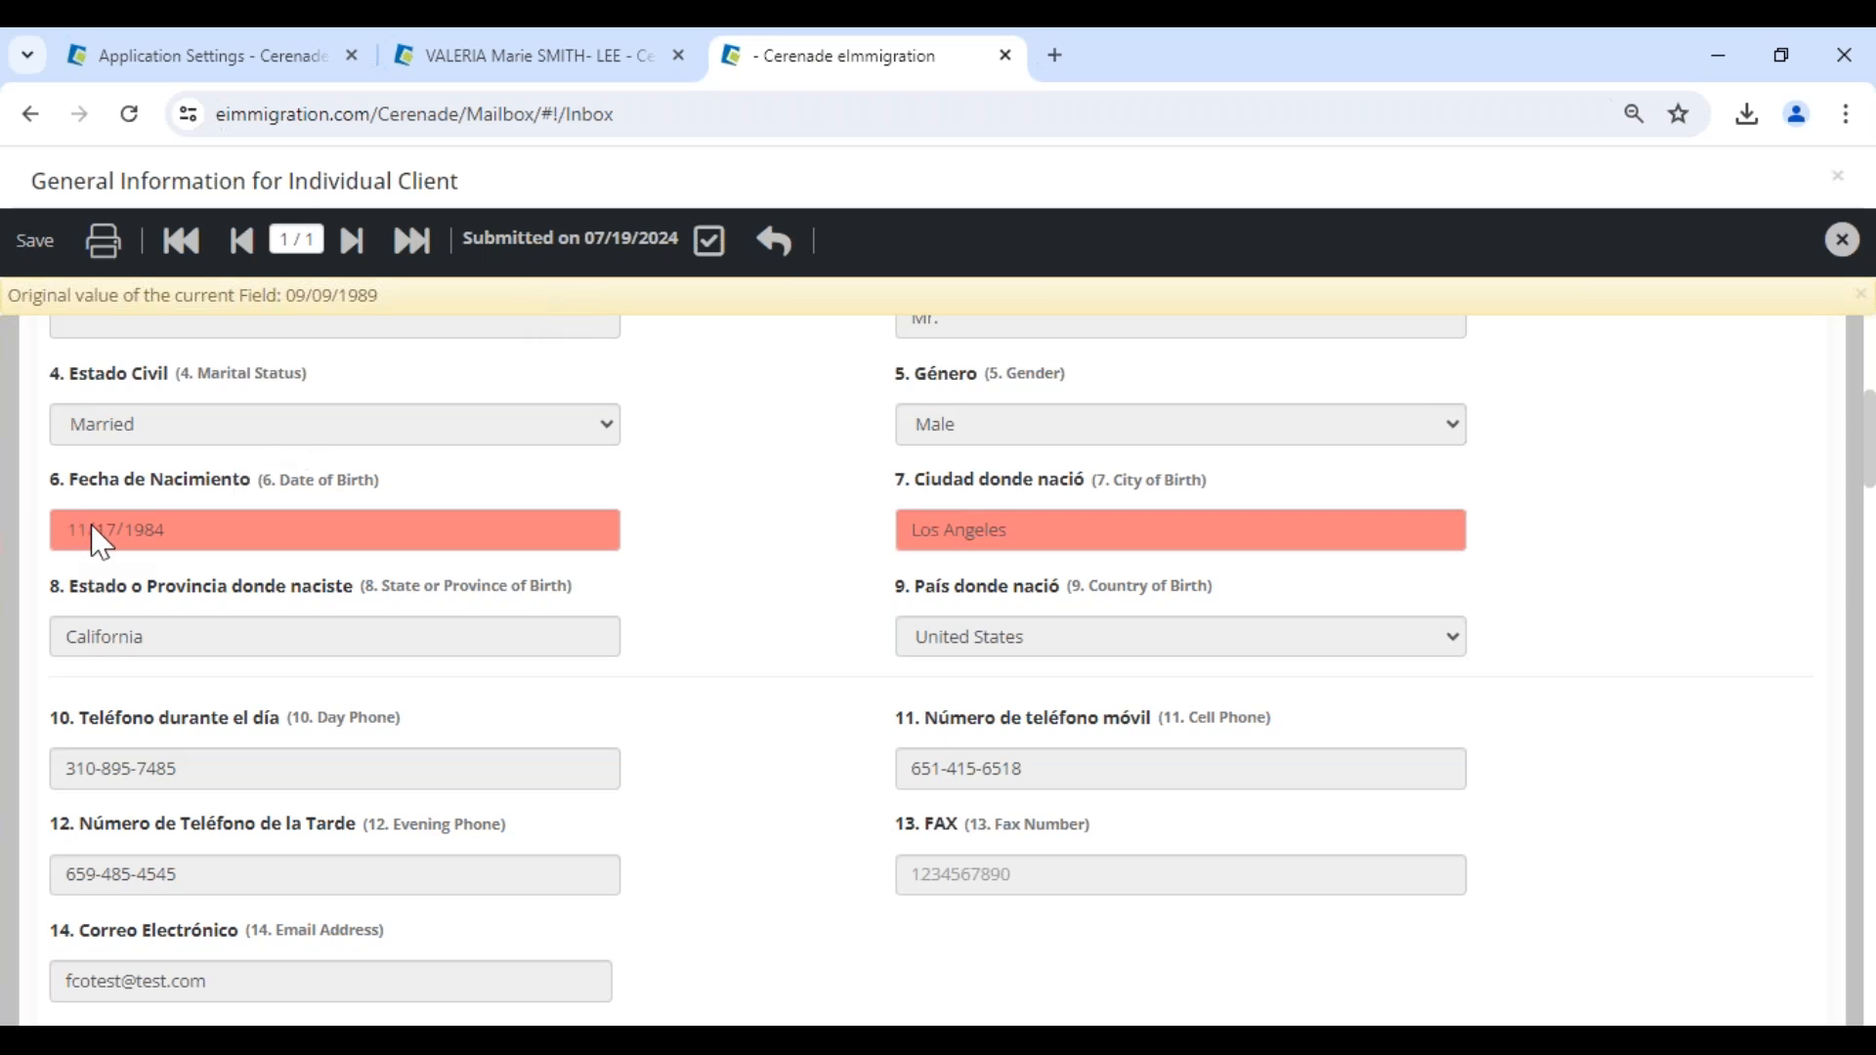
# - Show the original values of the changed city of birth and alien number
pyautogui.click(1022, 523)
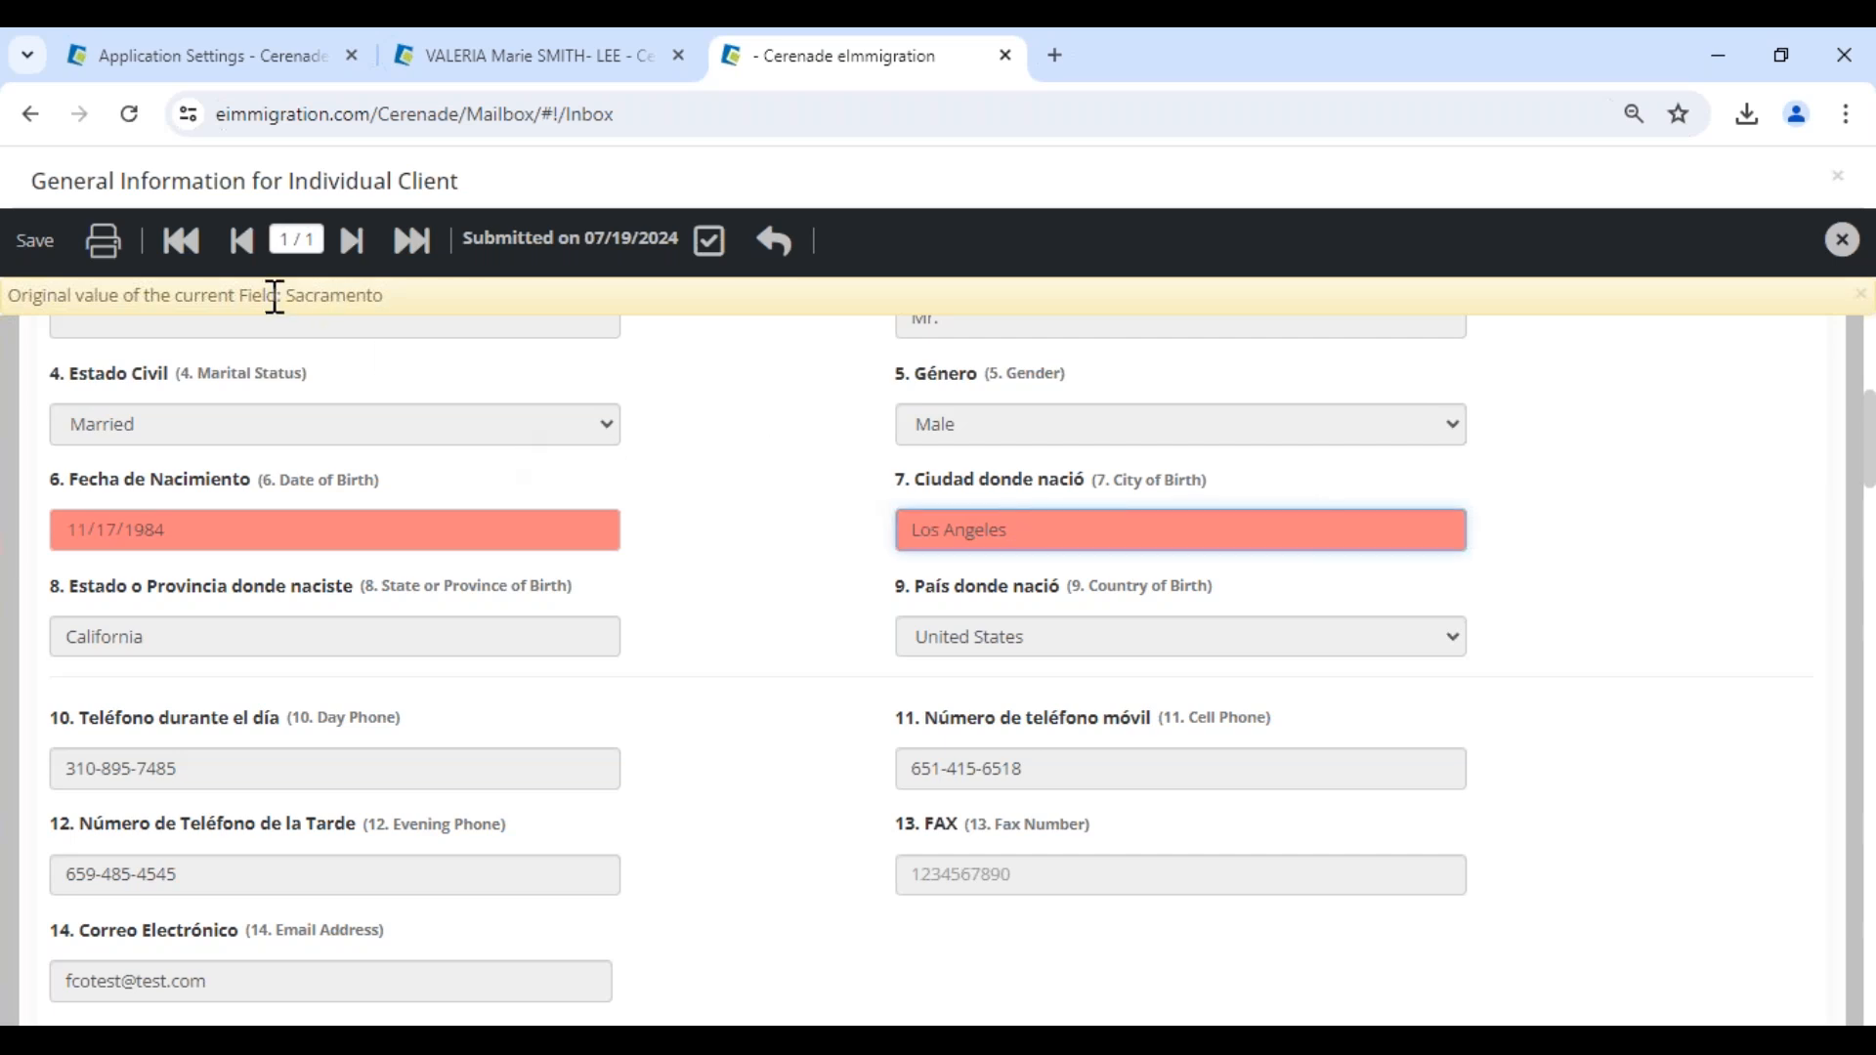
pyautogui.moveTo(266, 295); pyautogui.dragTo(488, 322)
pyautogui.click(997, 531)
pyautogui.scroll(-4, 435, 736)
pyautogui.click(199, 811)
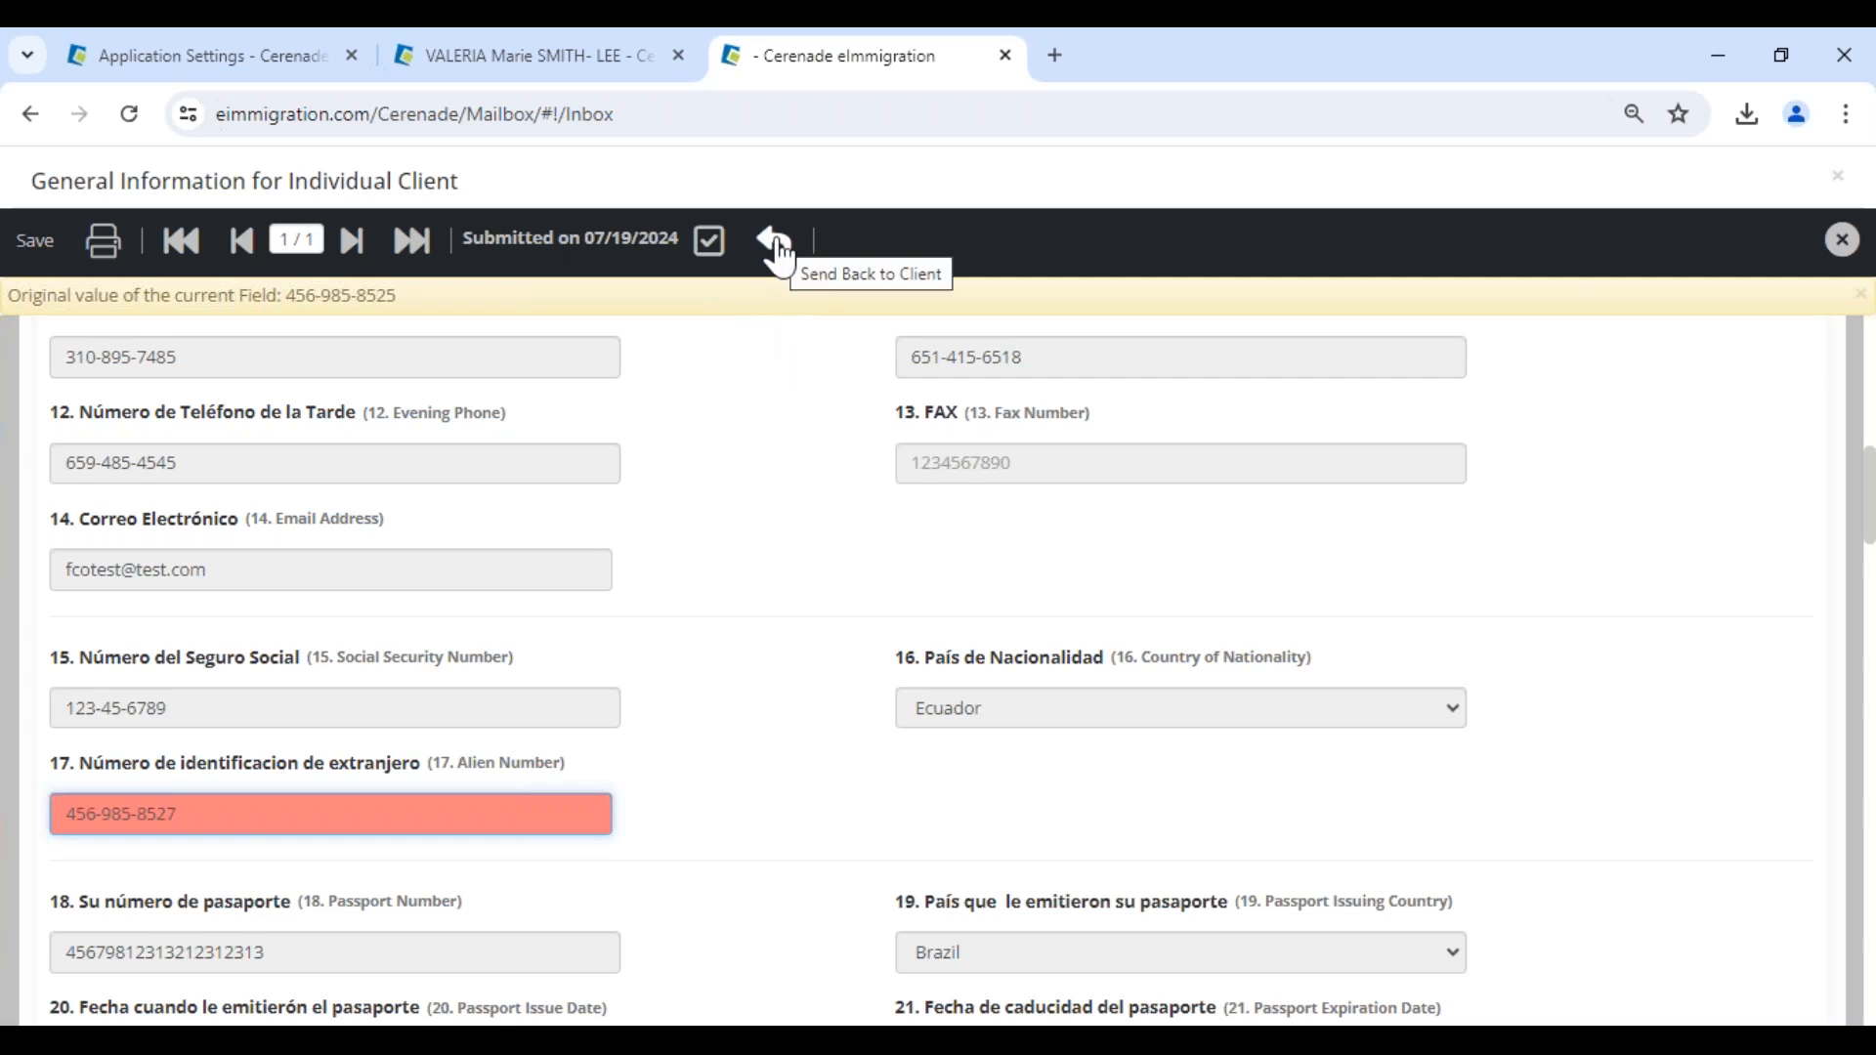
# - Accept the client's submitted questionnaire and acknowledge the confirmation
pyautogui.click(709, 240)
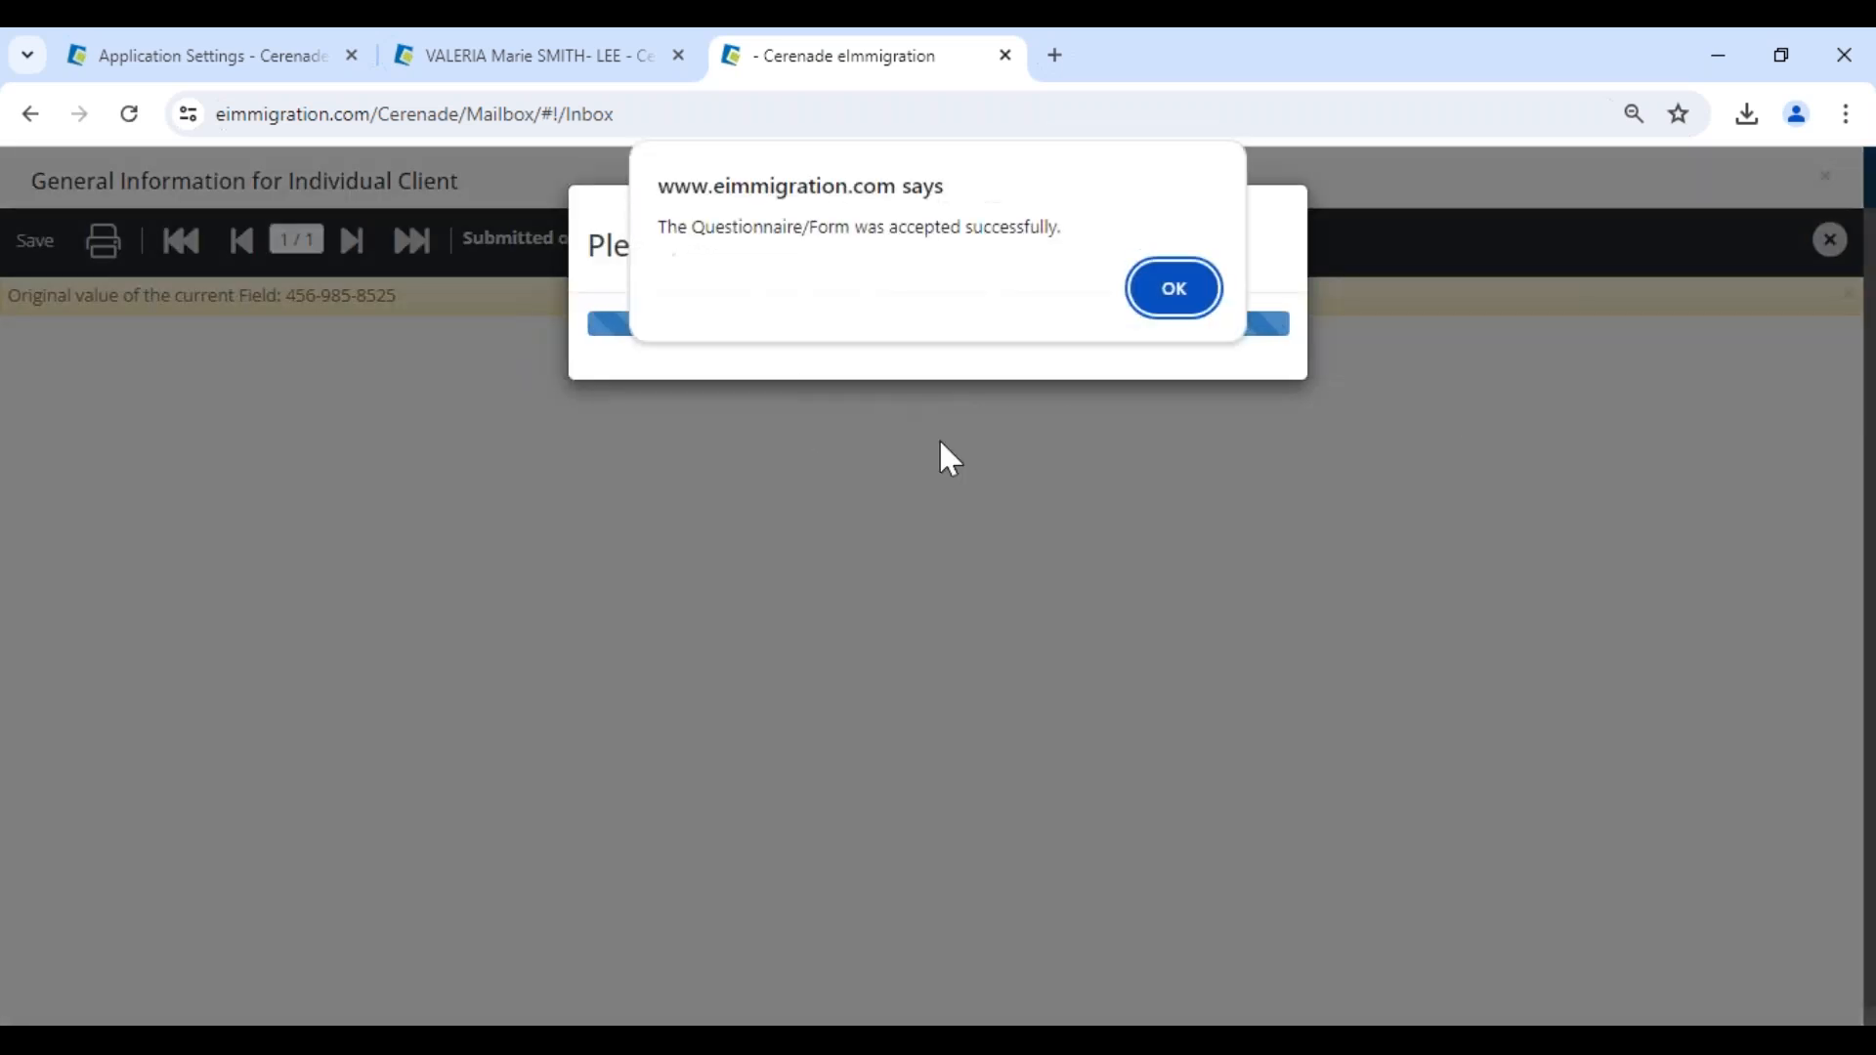
pyautogui.click(1173, 292)
# - Open the client's General Info record from the Clients list and close the client alerts
pyautogui.click(37, 302)
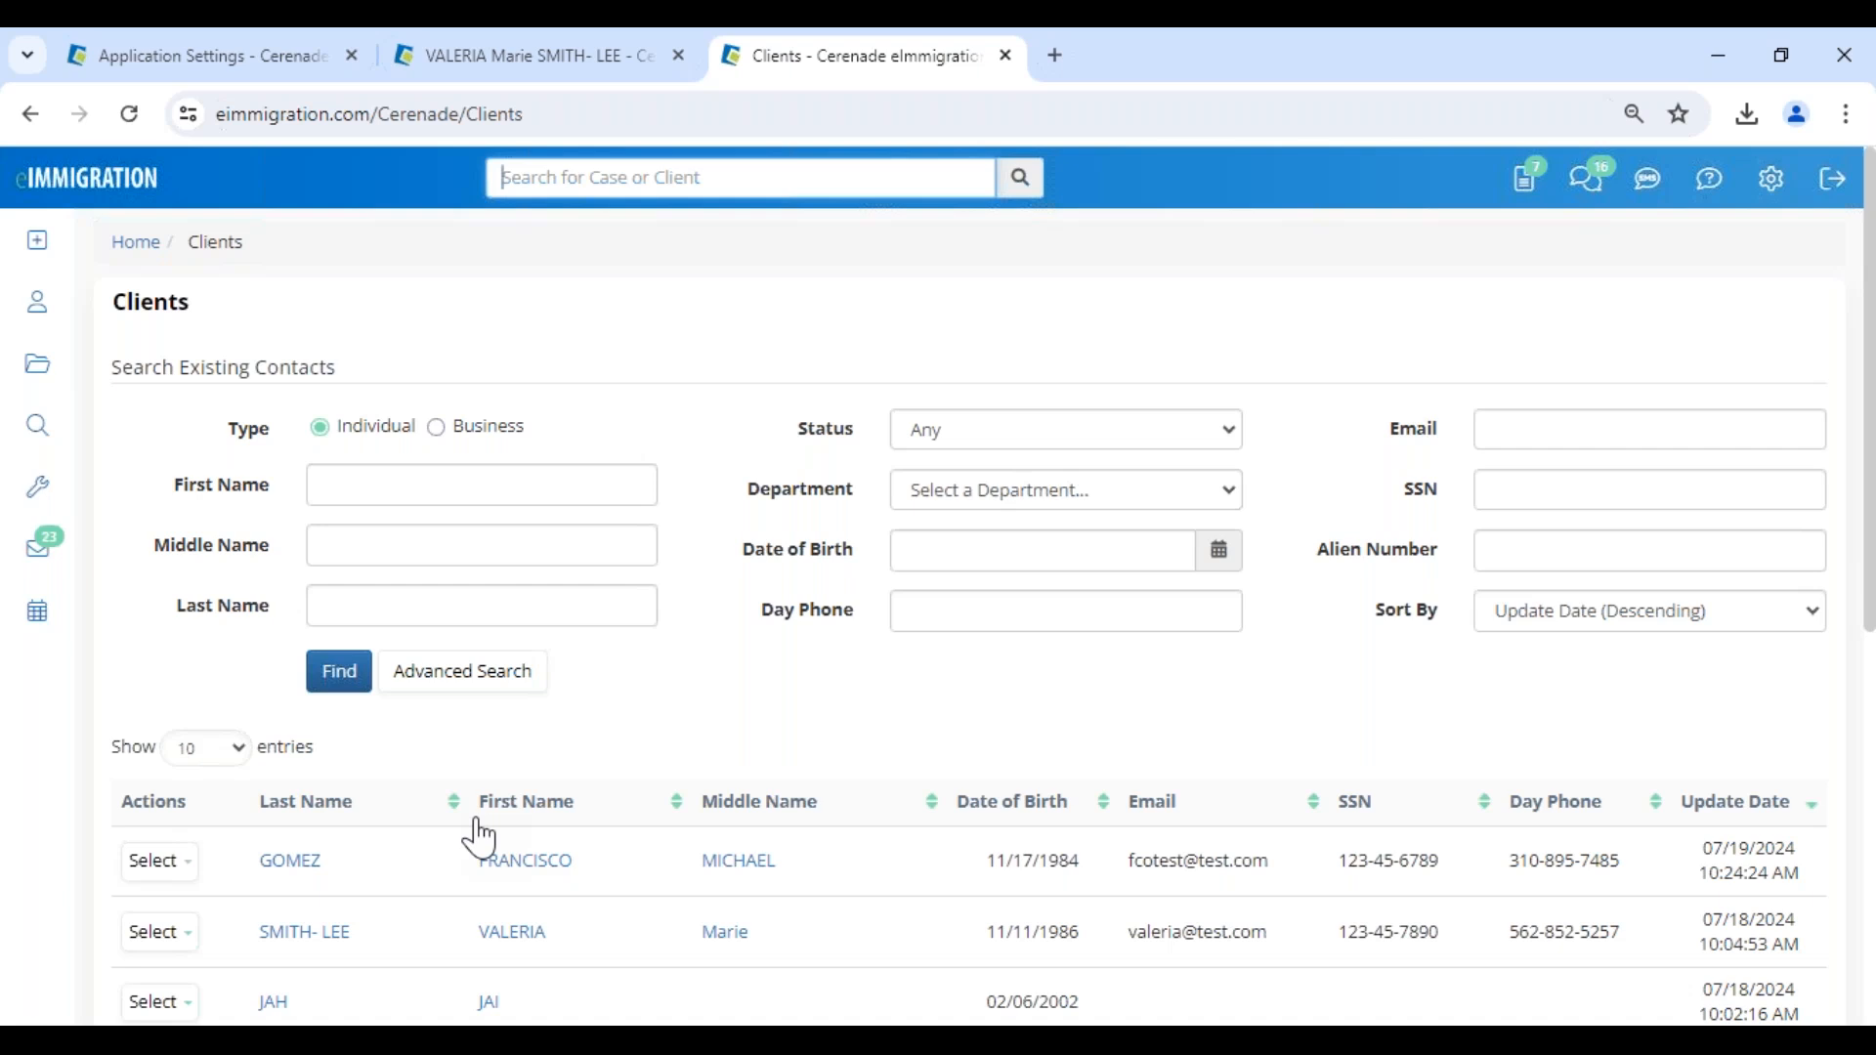
pyautogui.click(532, 862)
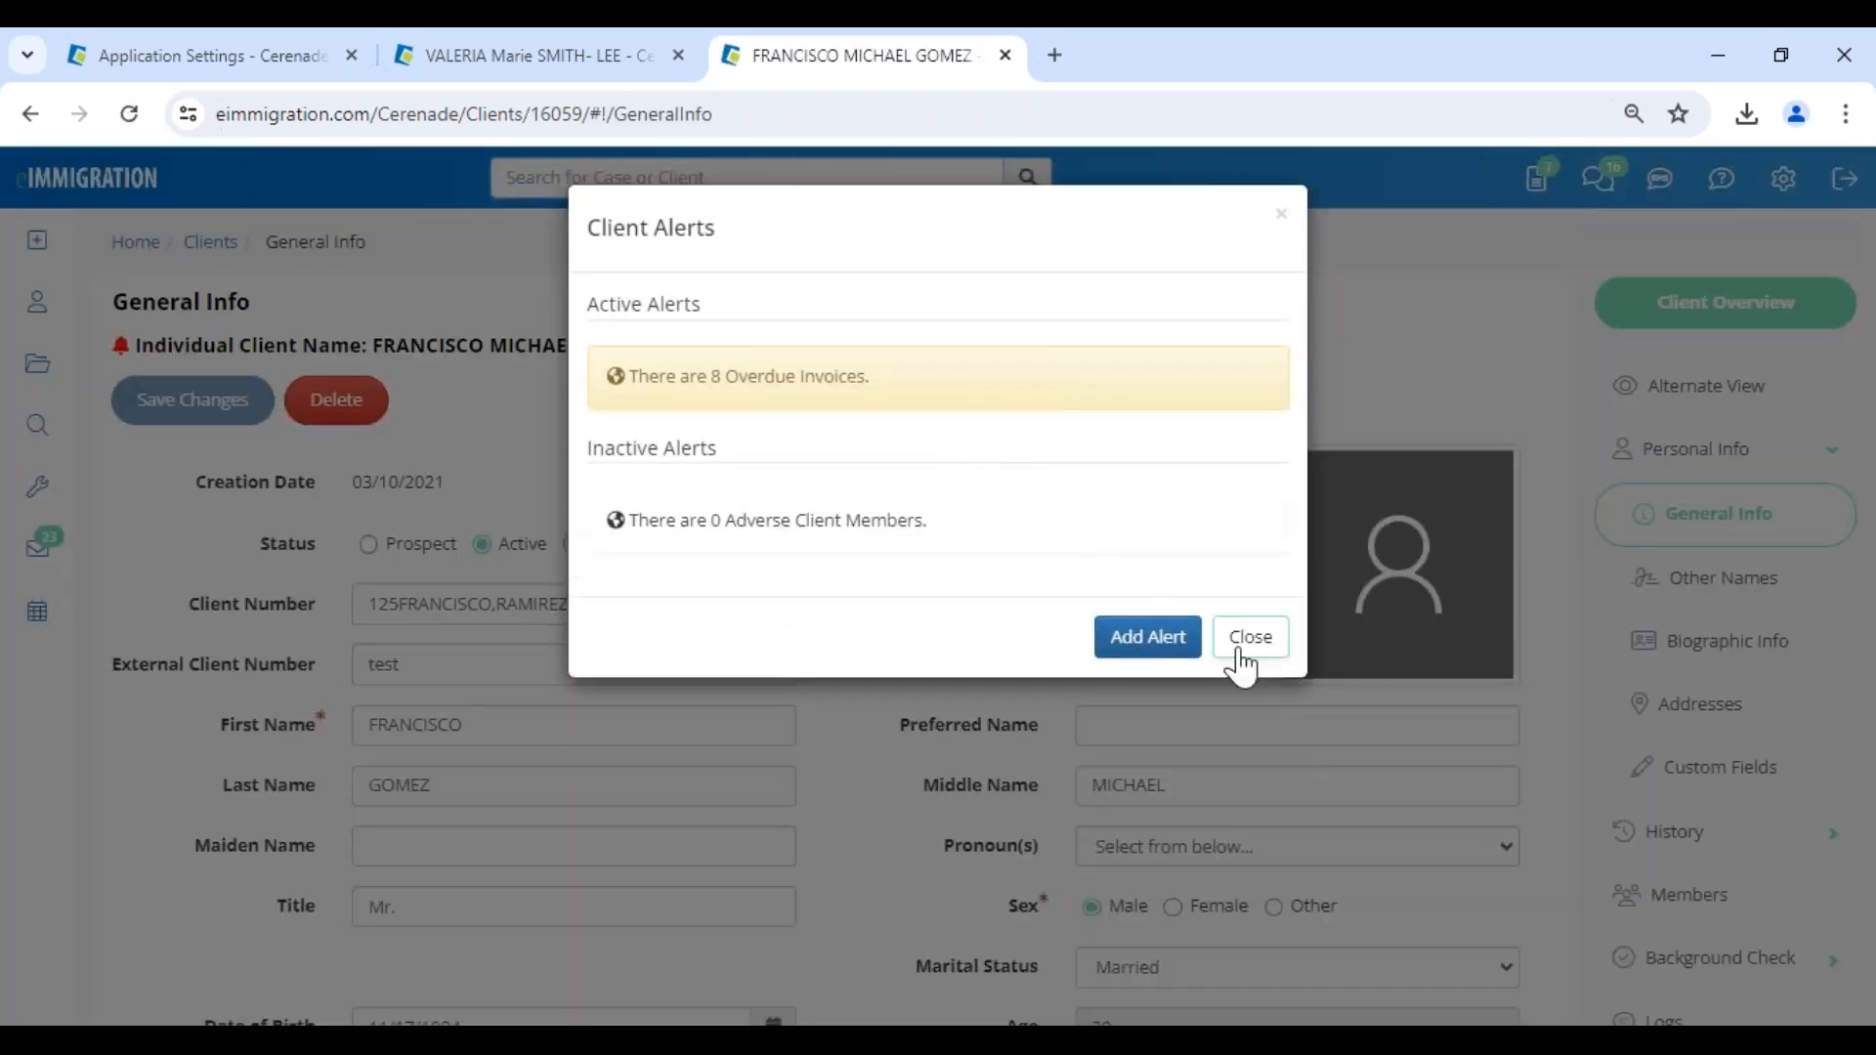
pyautogui.click(1239, 650)
# - Check the date of birth and city of birth in the client's General Info against the accepted answers
pyautogui.scroll(-6, 900, 577)
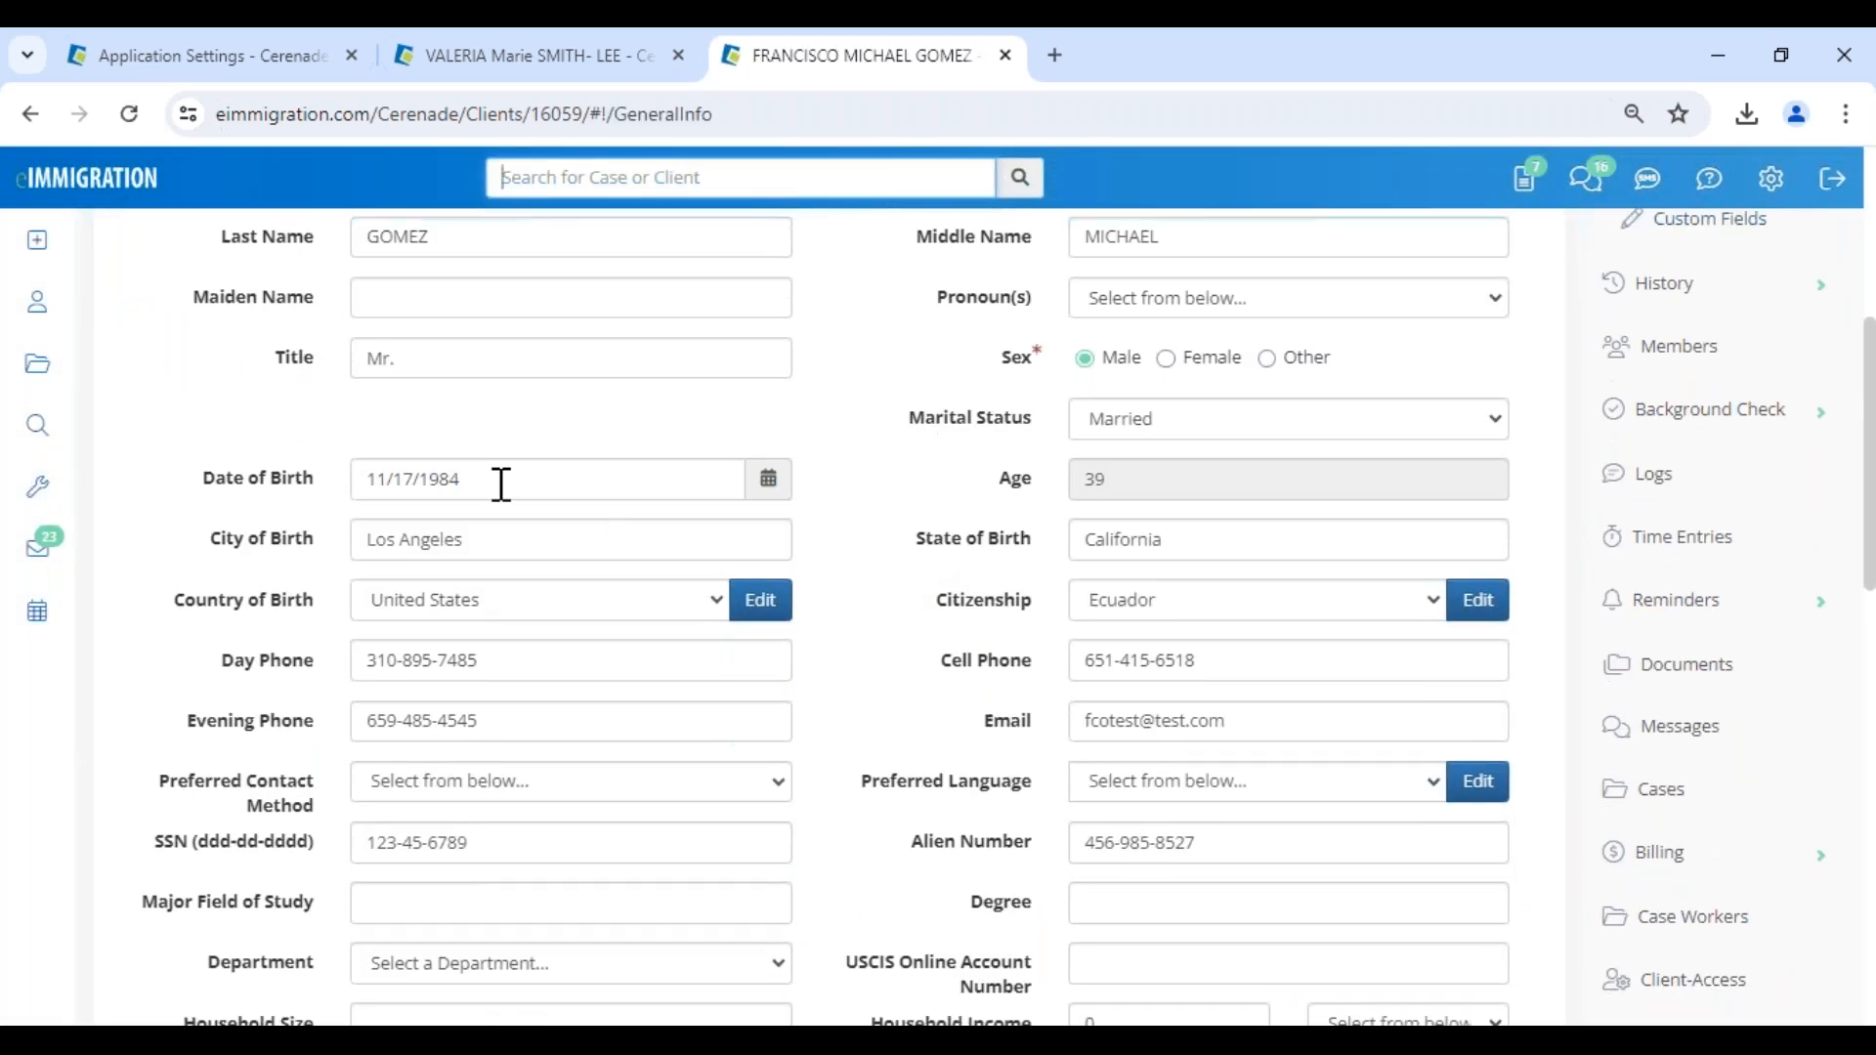
pyautogui.click(501, 484)
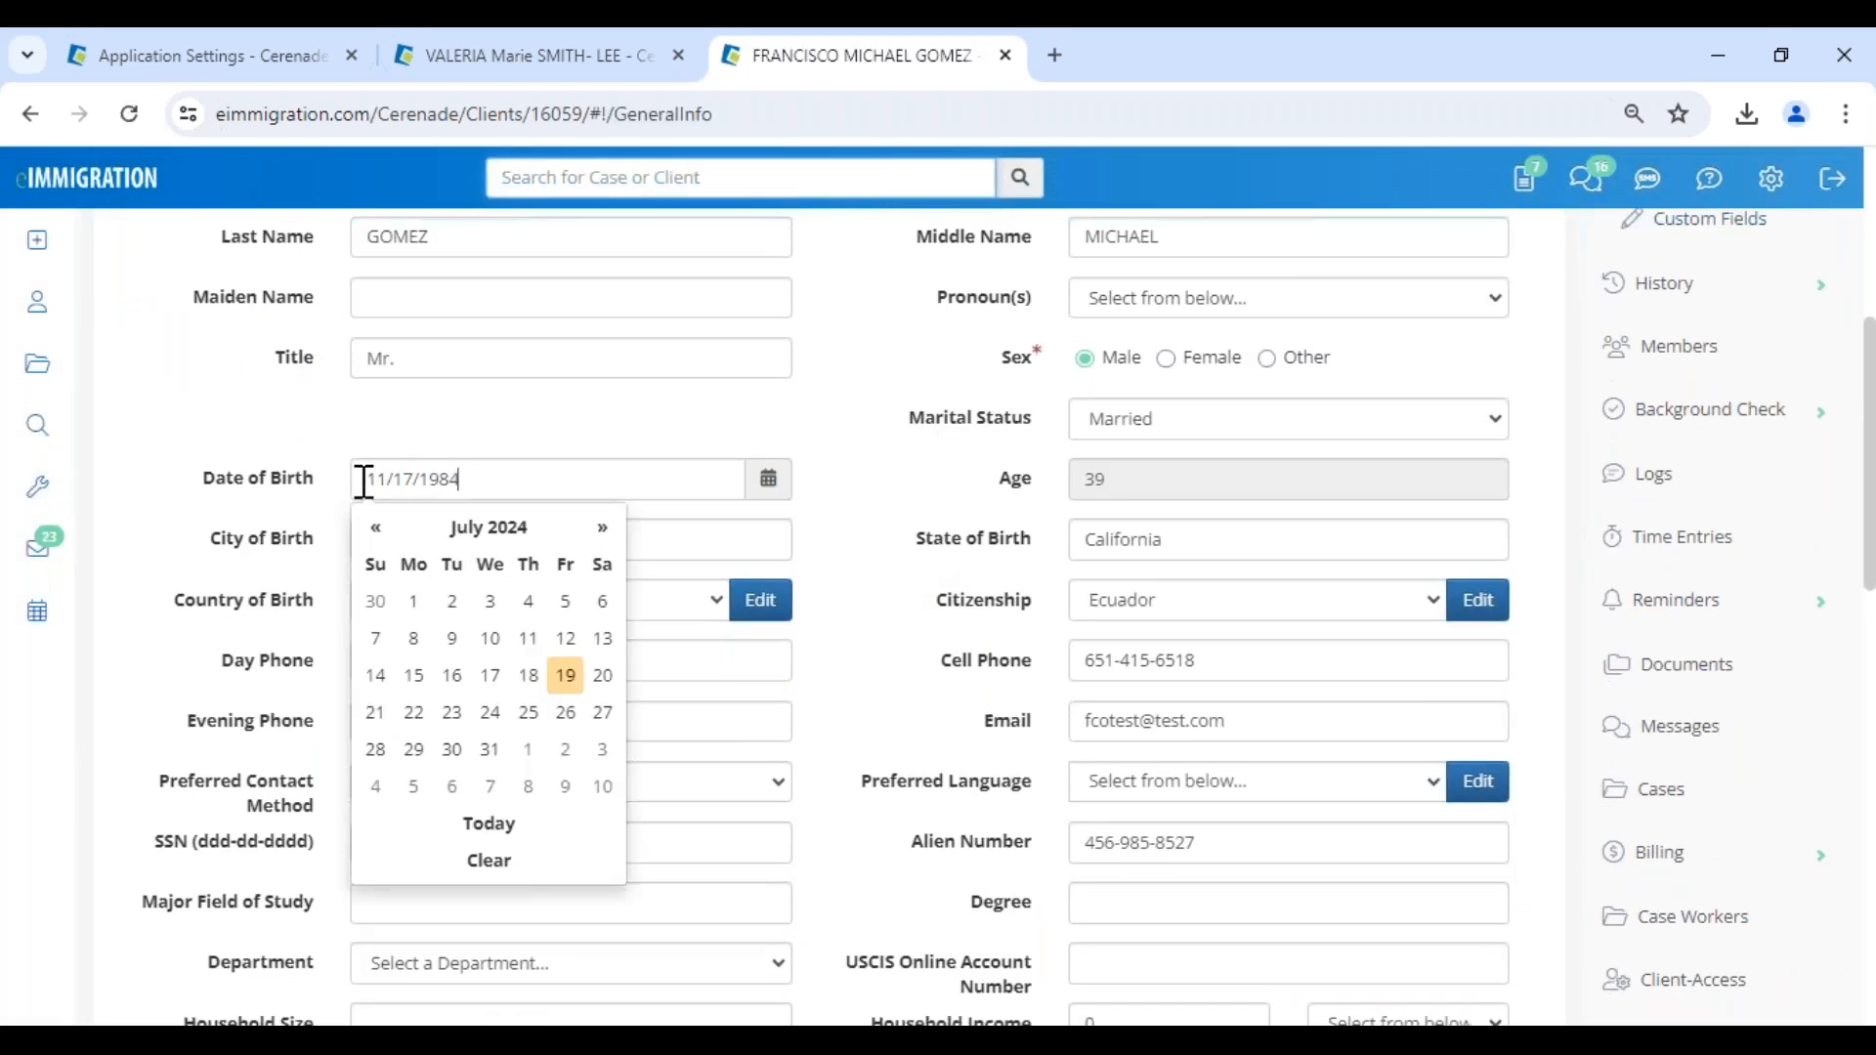
pyautogui.click(860, 572)
pyautogui.click(528, 540)
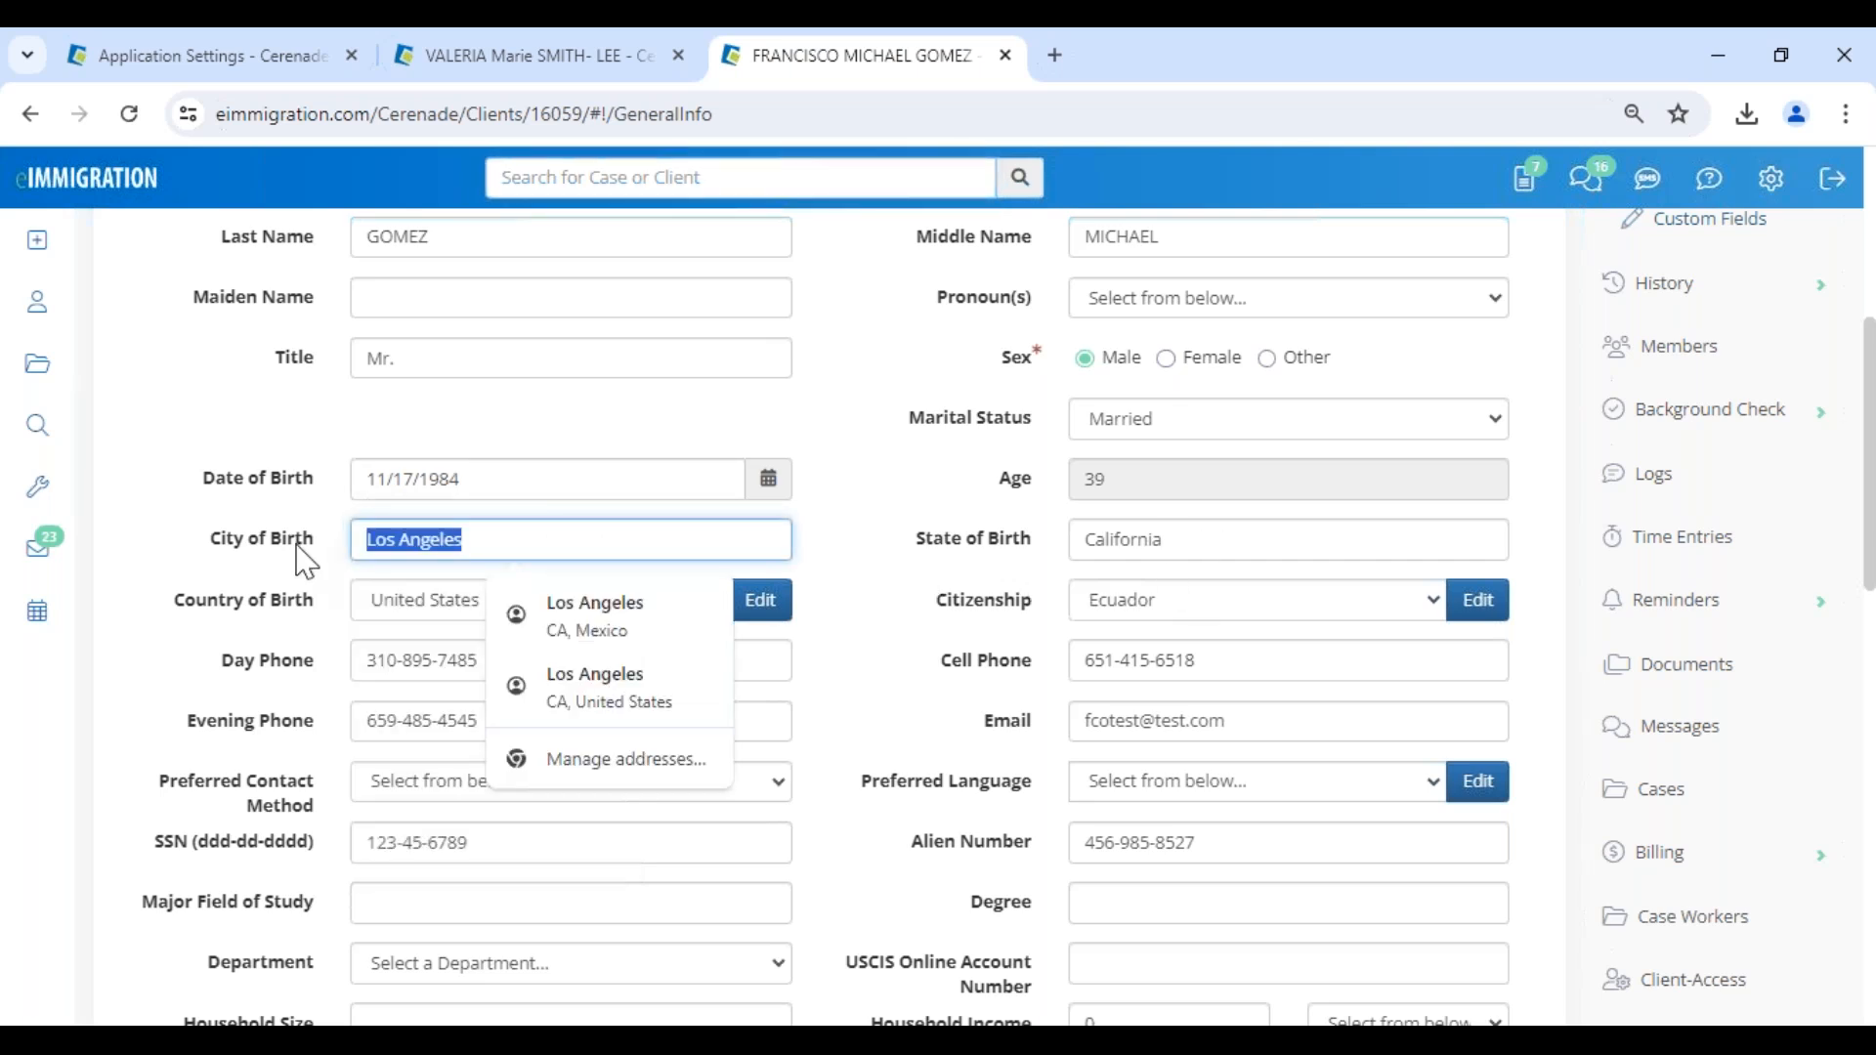
pyautogui.click(923, 799)
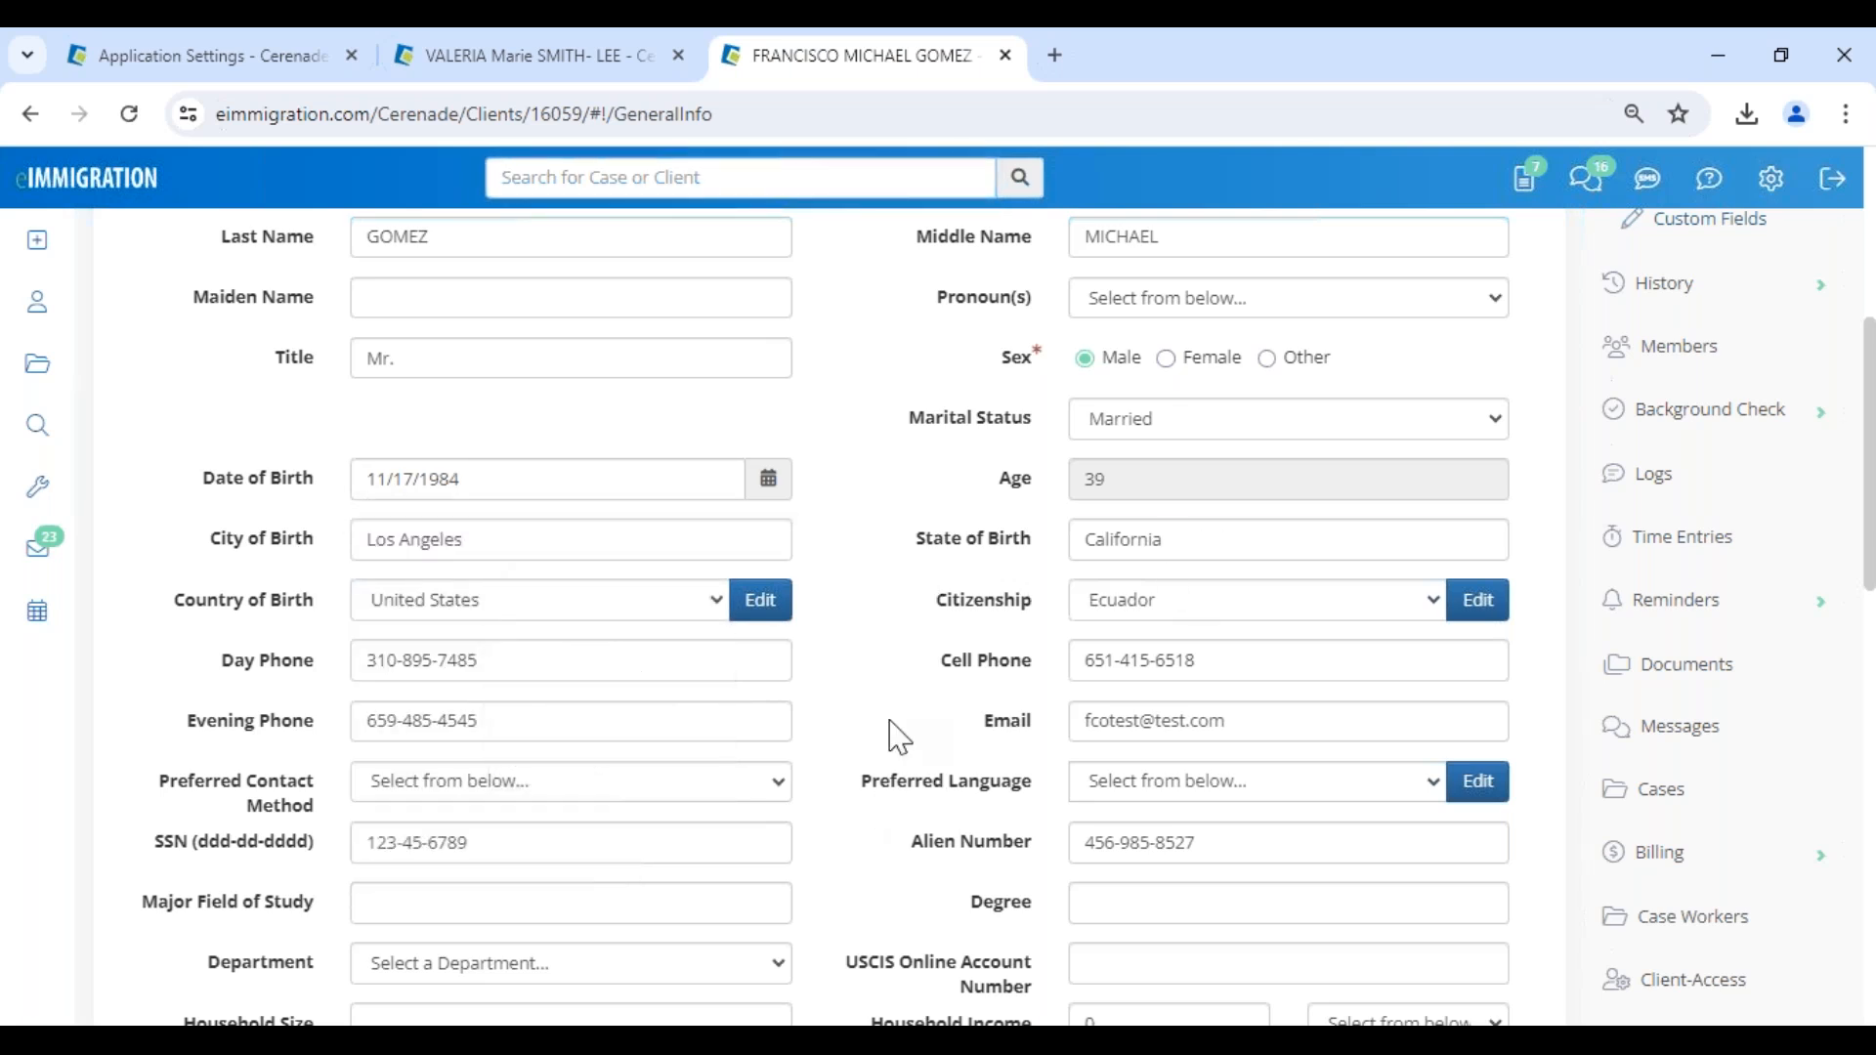
# - Check the alien number in the client's General Info against the accepted questionnaire answer
pyautogui.moveTo(1233, 846); pyautogui.dragTo(1165, 846)
pyautogui.click(834, 715)
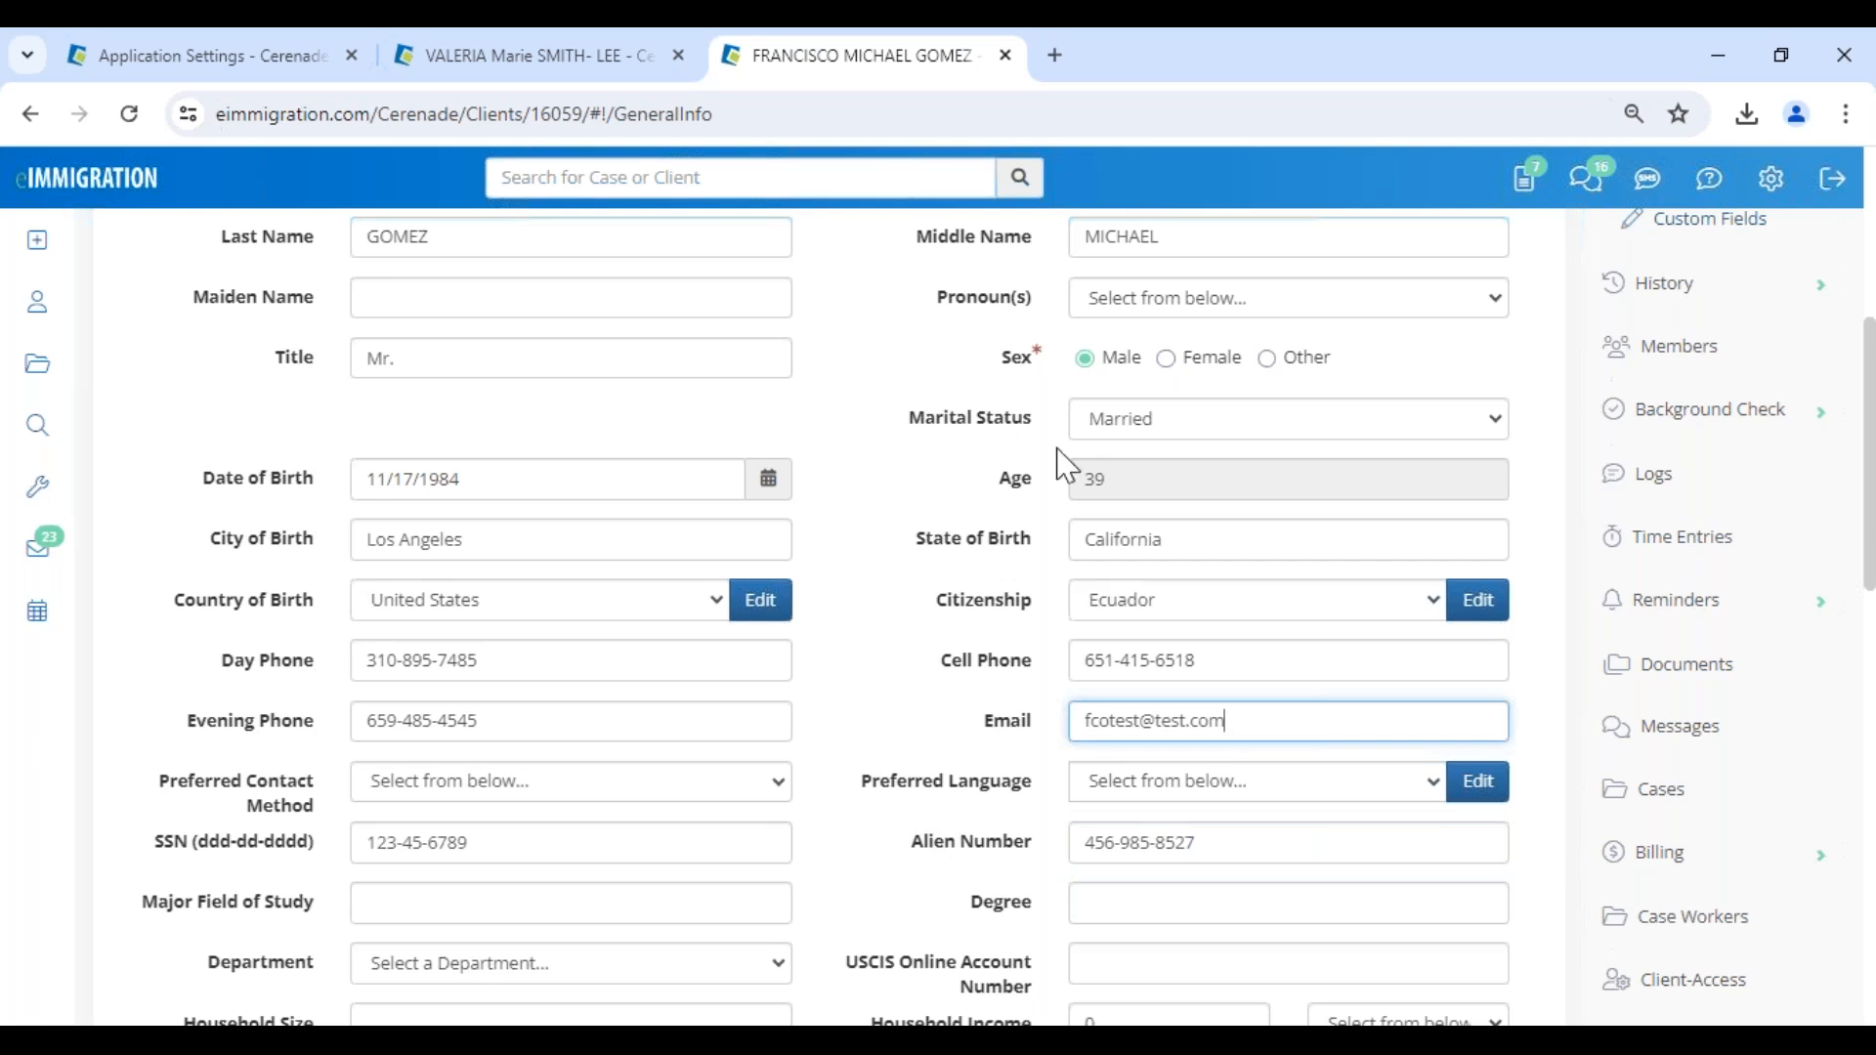
# - Open the client's most recently updated IV & AOS (1-Step) Family-Based case and highlight its process name
pyautogui.click(1690, 803)
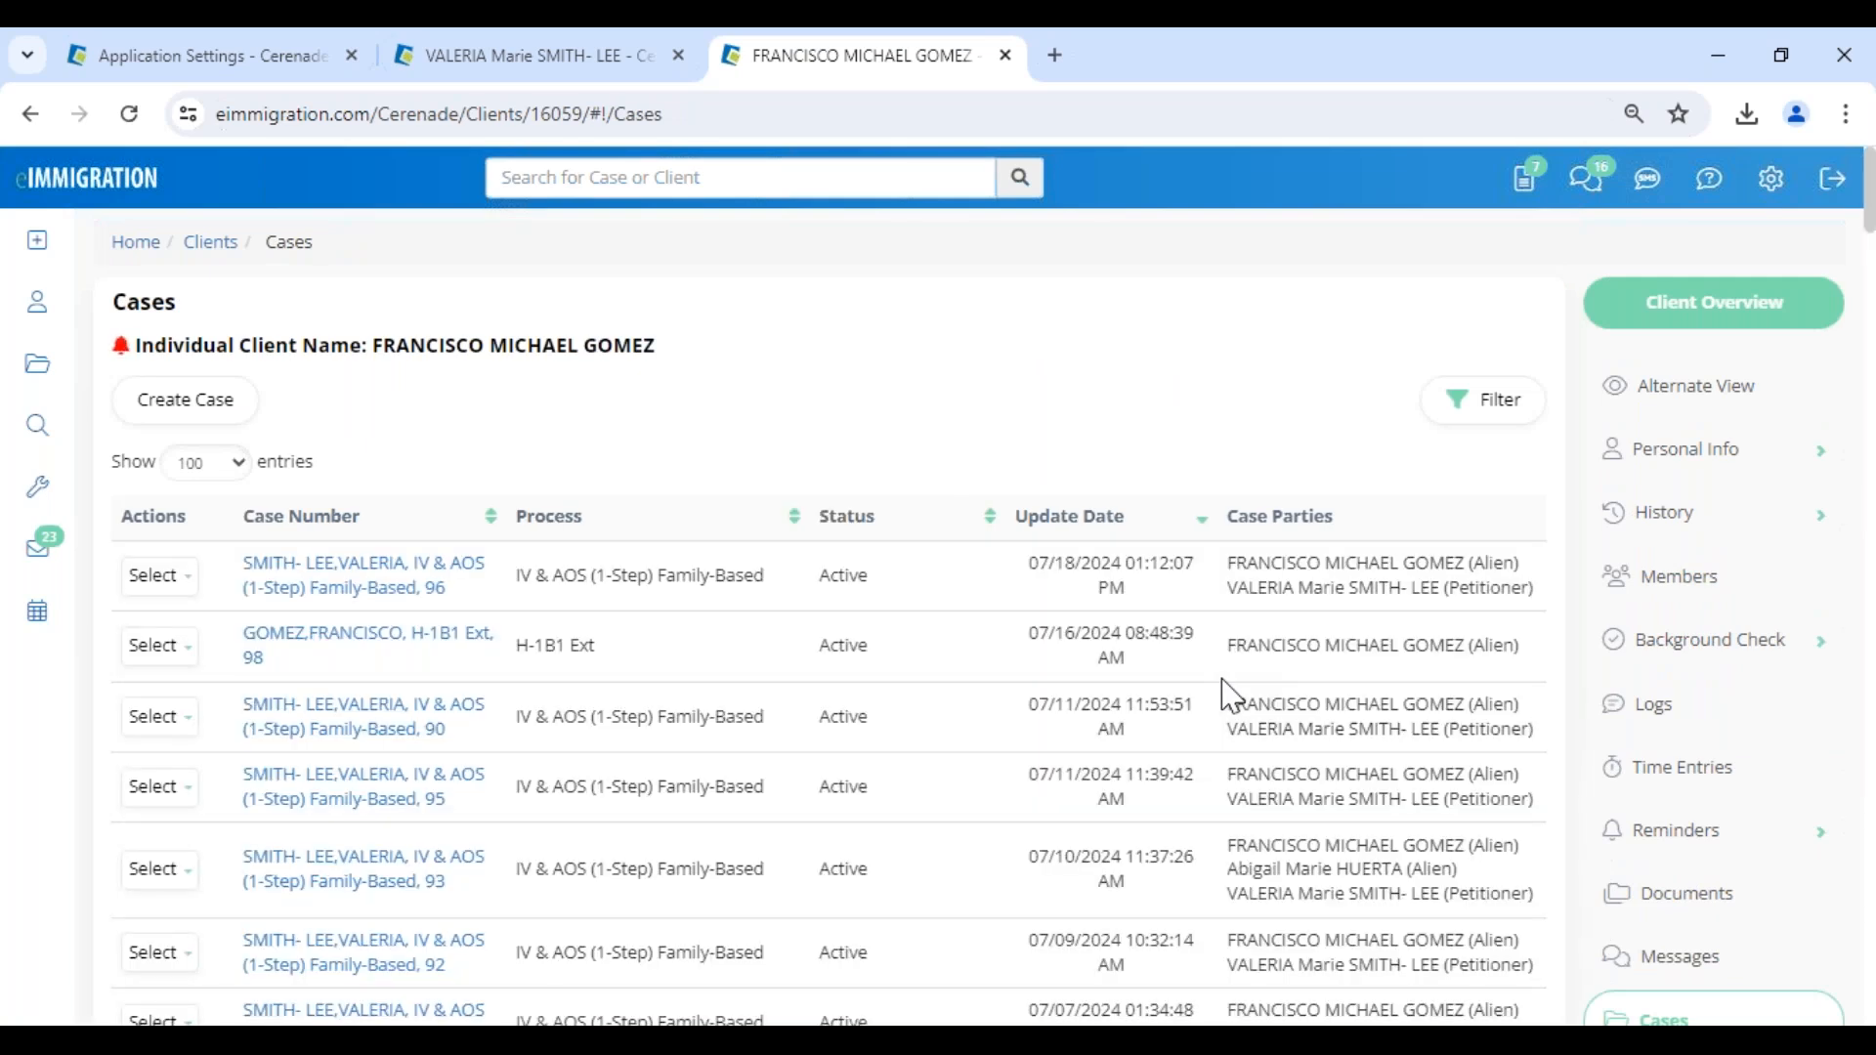
pyautogui.click(381, 598)
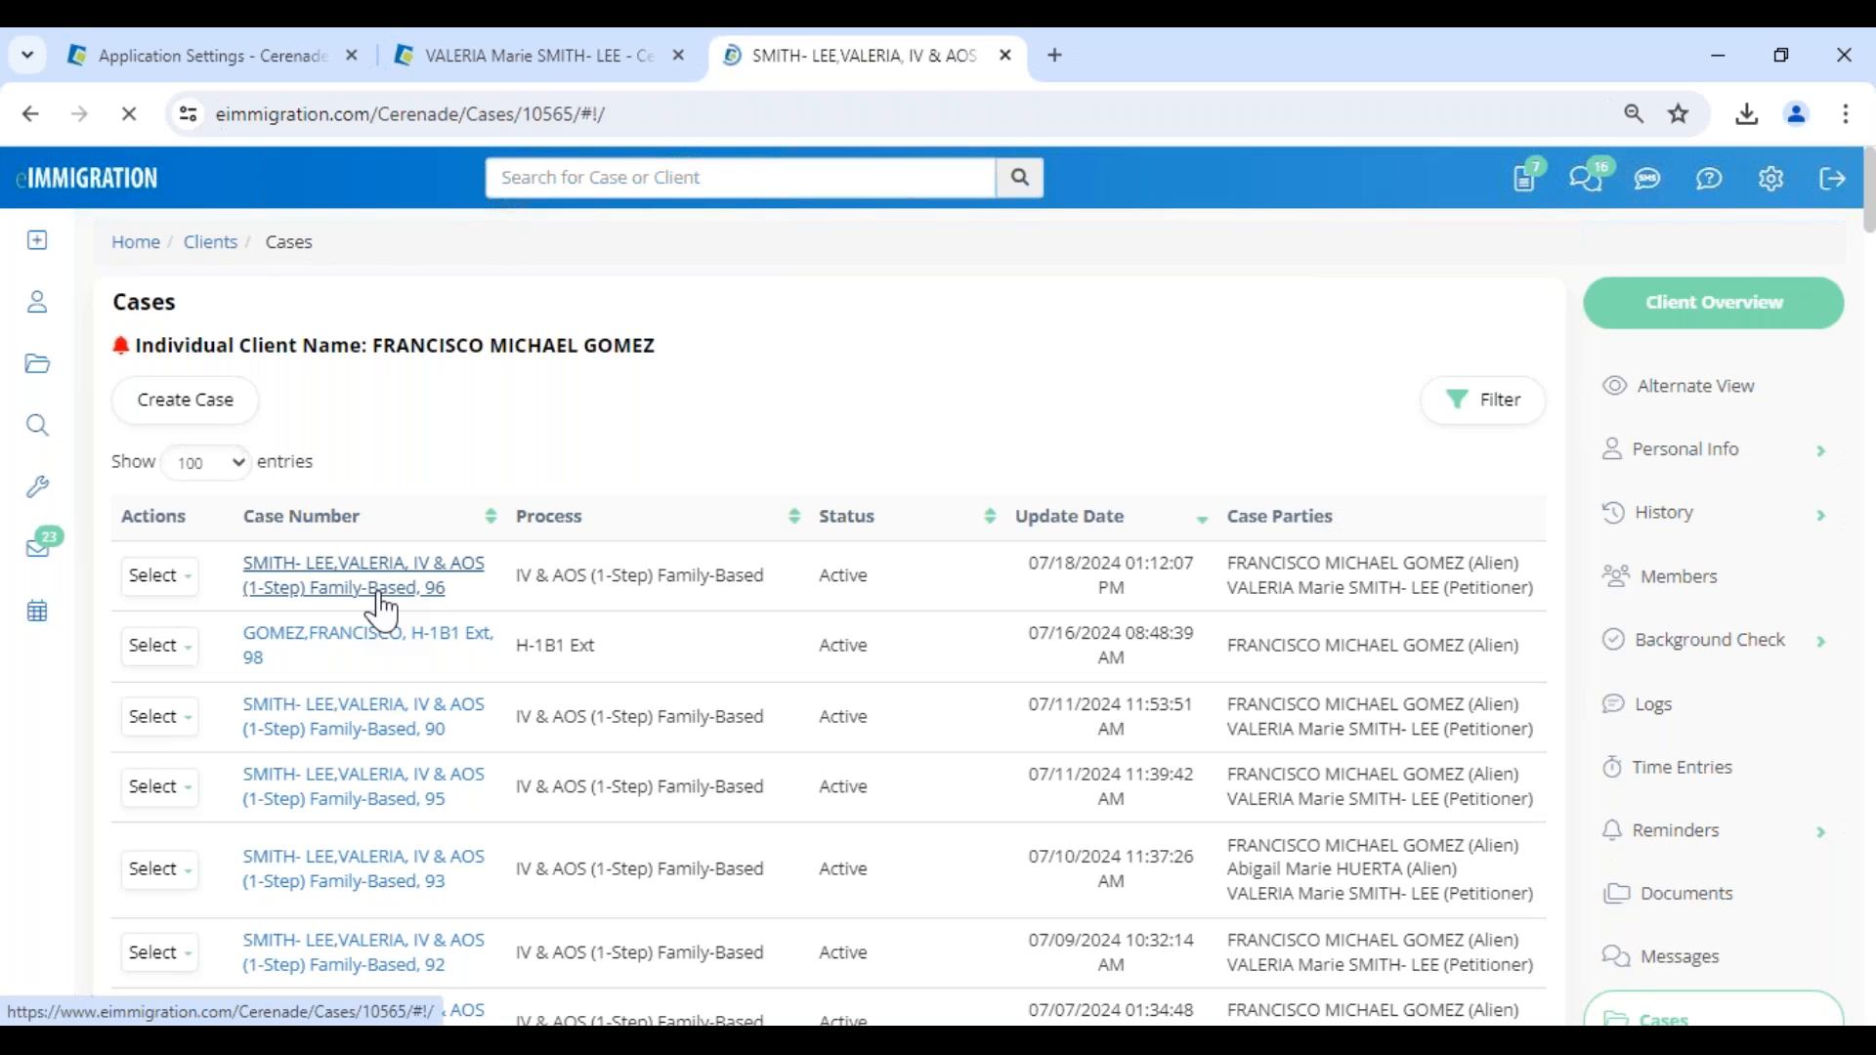
pyautogui.moveTo(654, 380); pyautogui.dragTo(879, 380)
# - Open the I-130 form from the case's forms list
pyautogui.click(1622, 846)
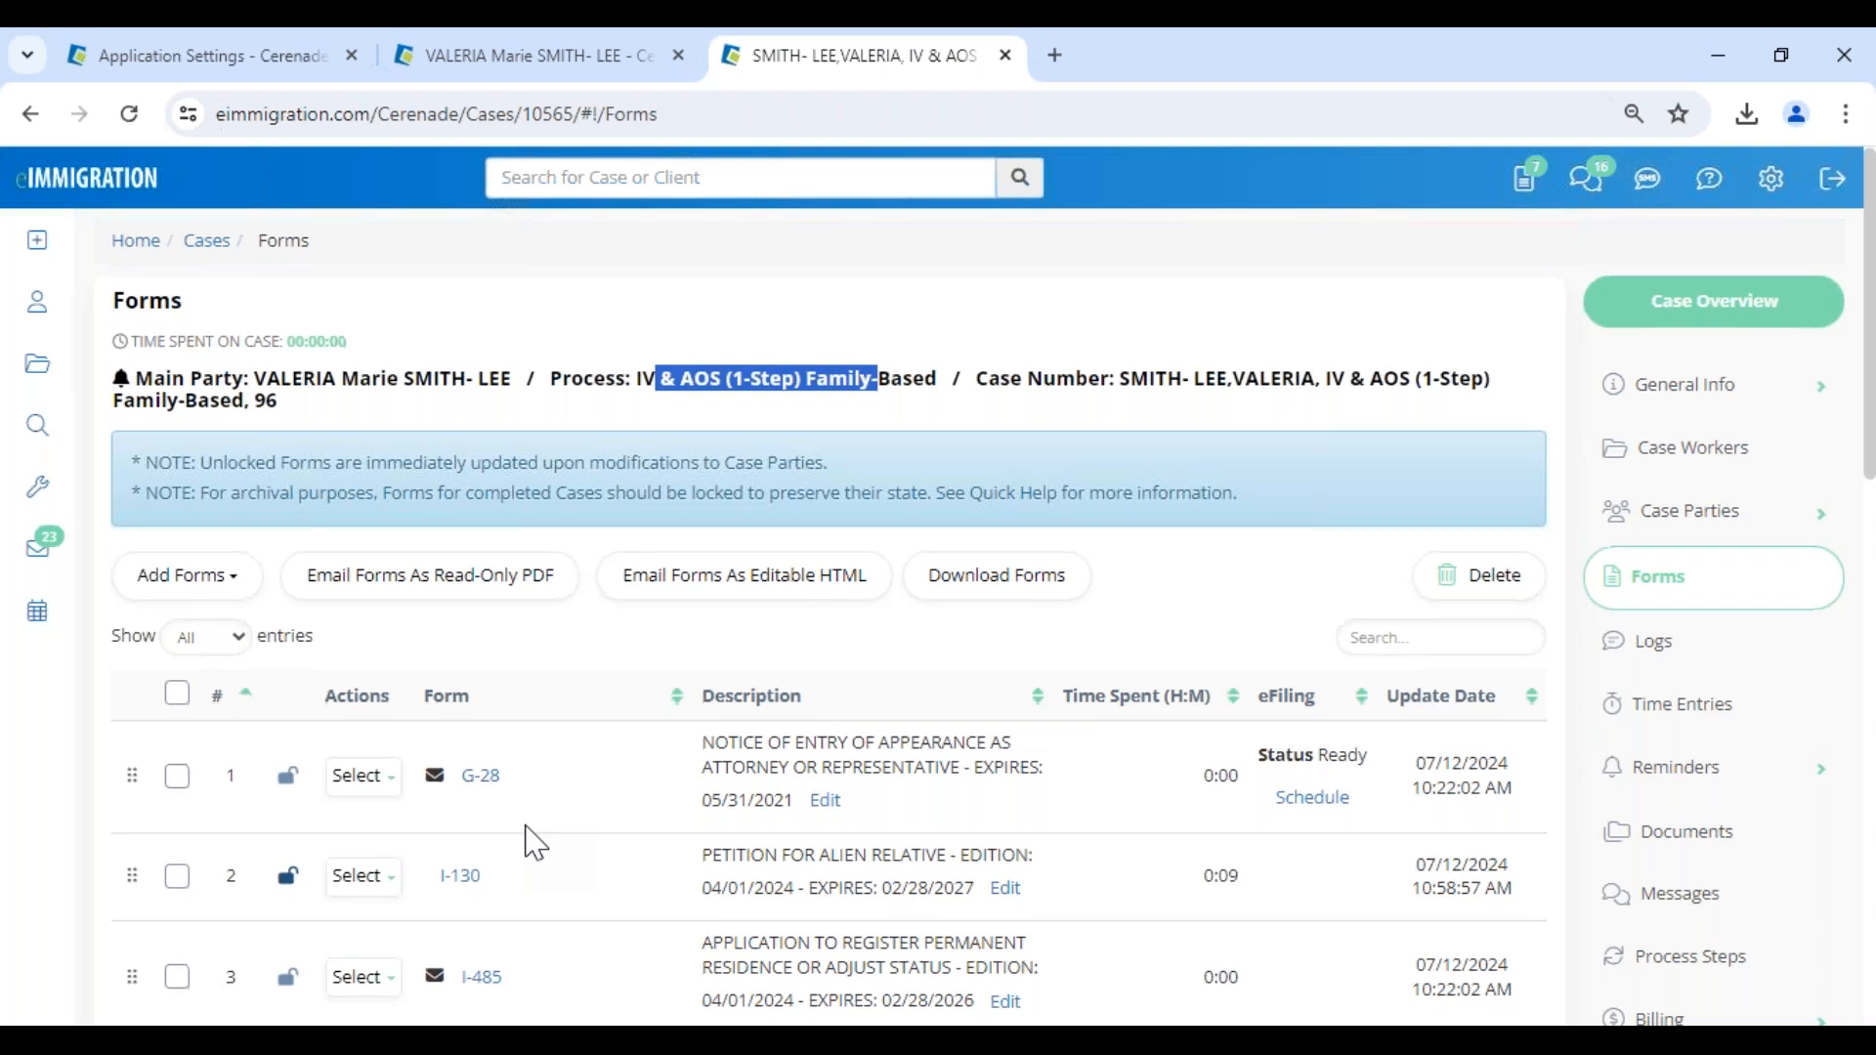
pyautogui.scroll(-3, 536, 842)
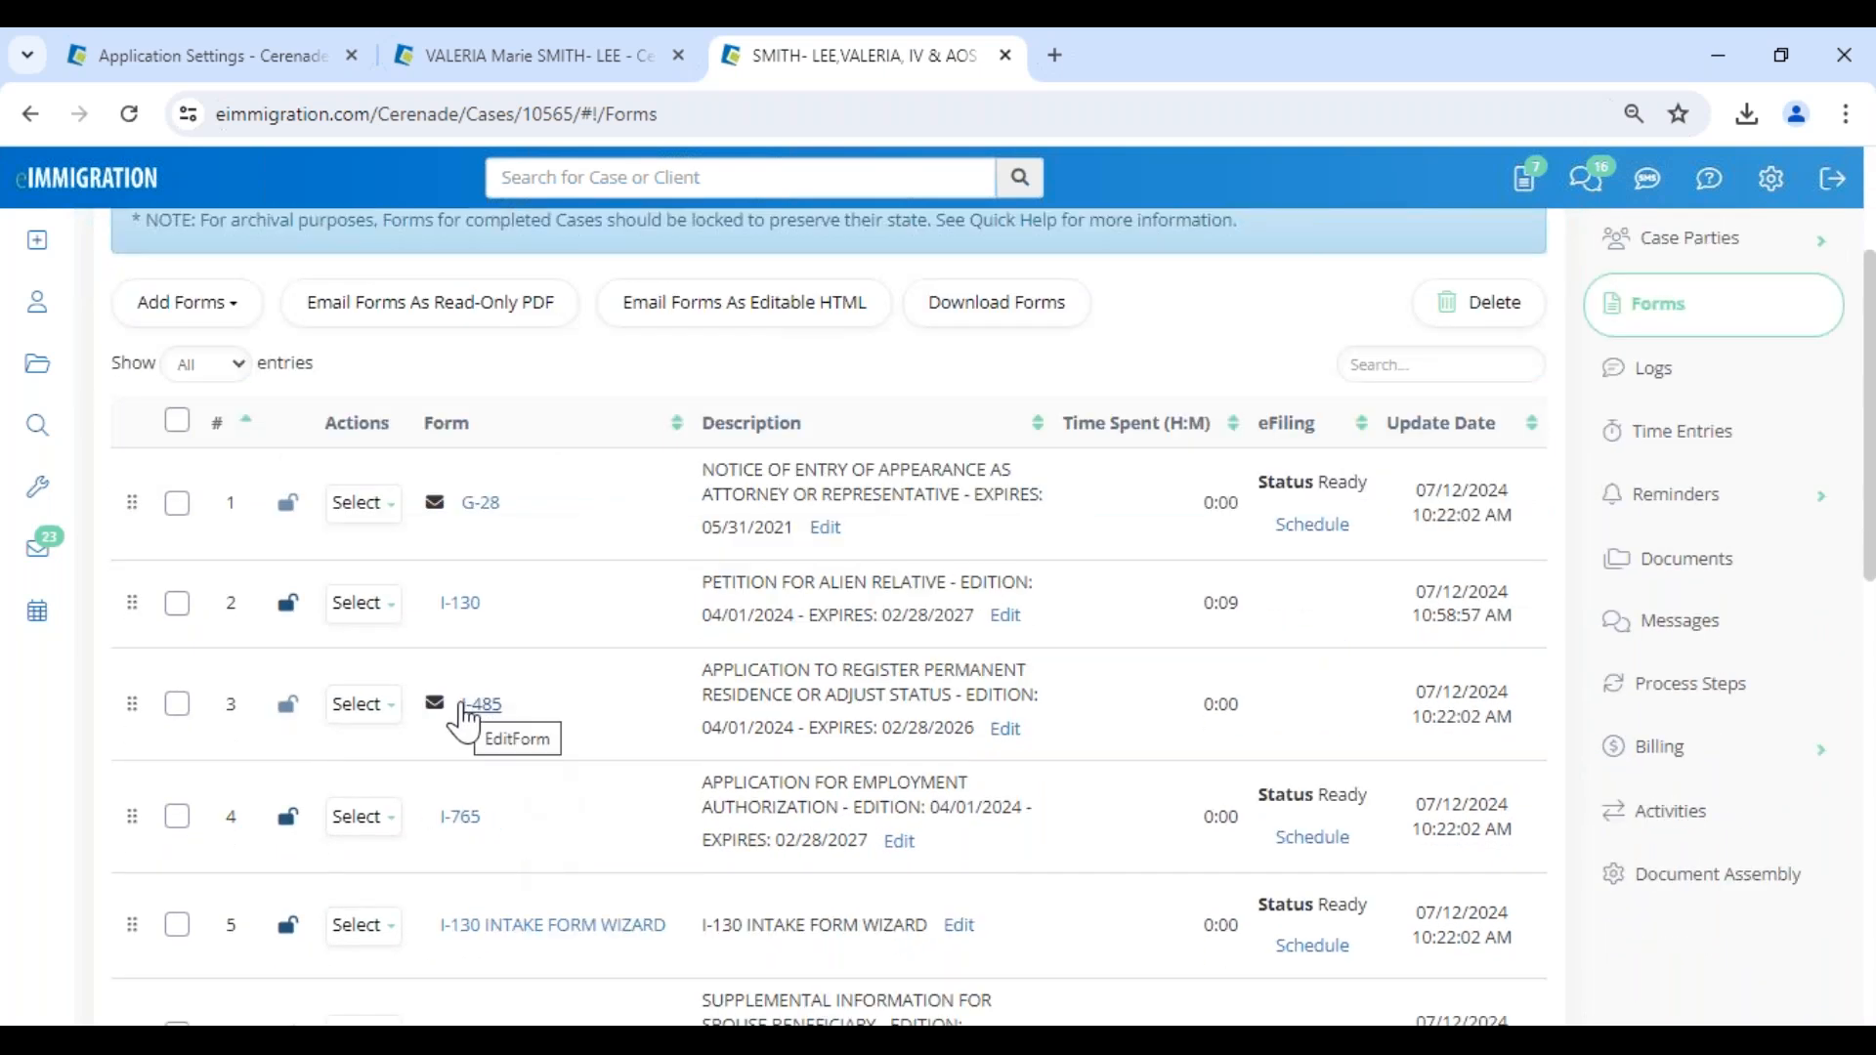
pyautogui.moveTo(434, 700)
pyautogui.click(452, 610)
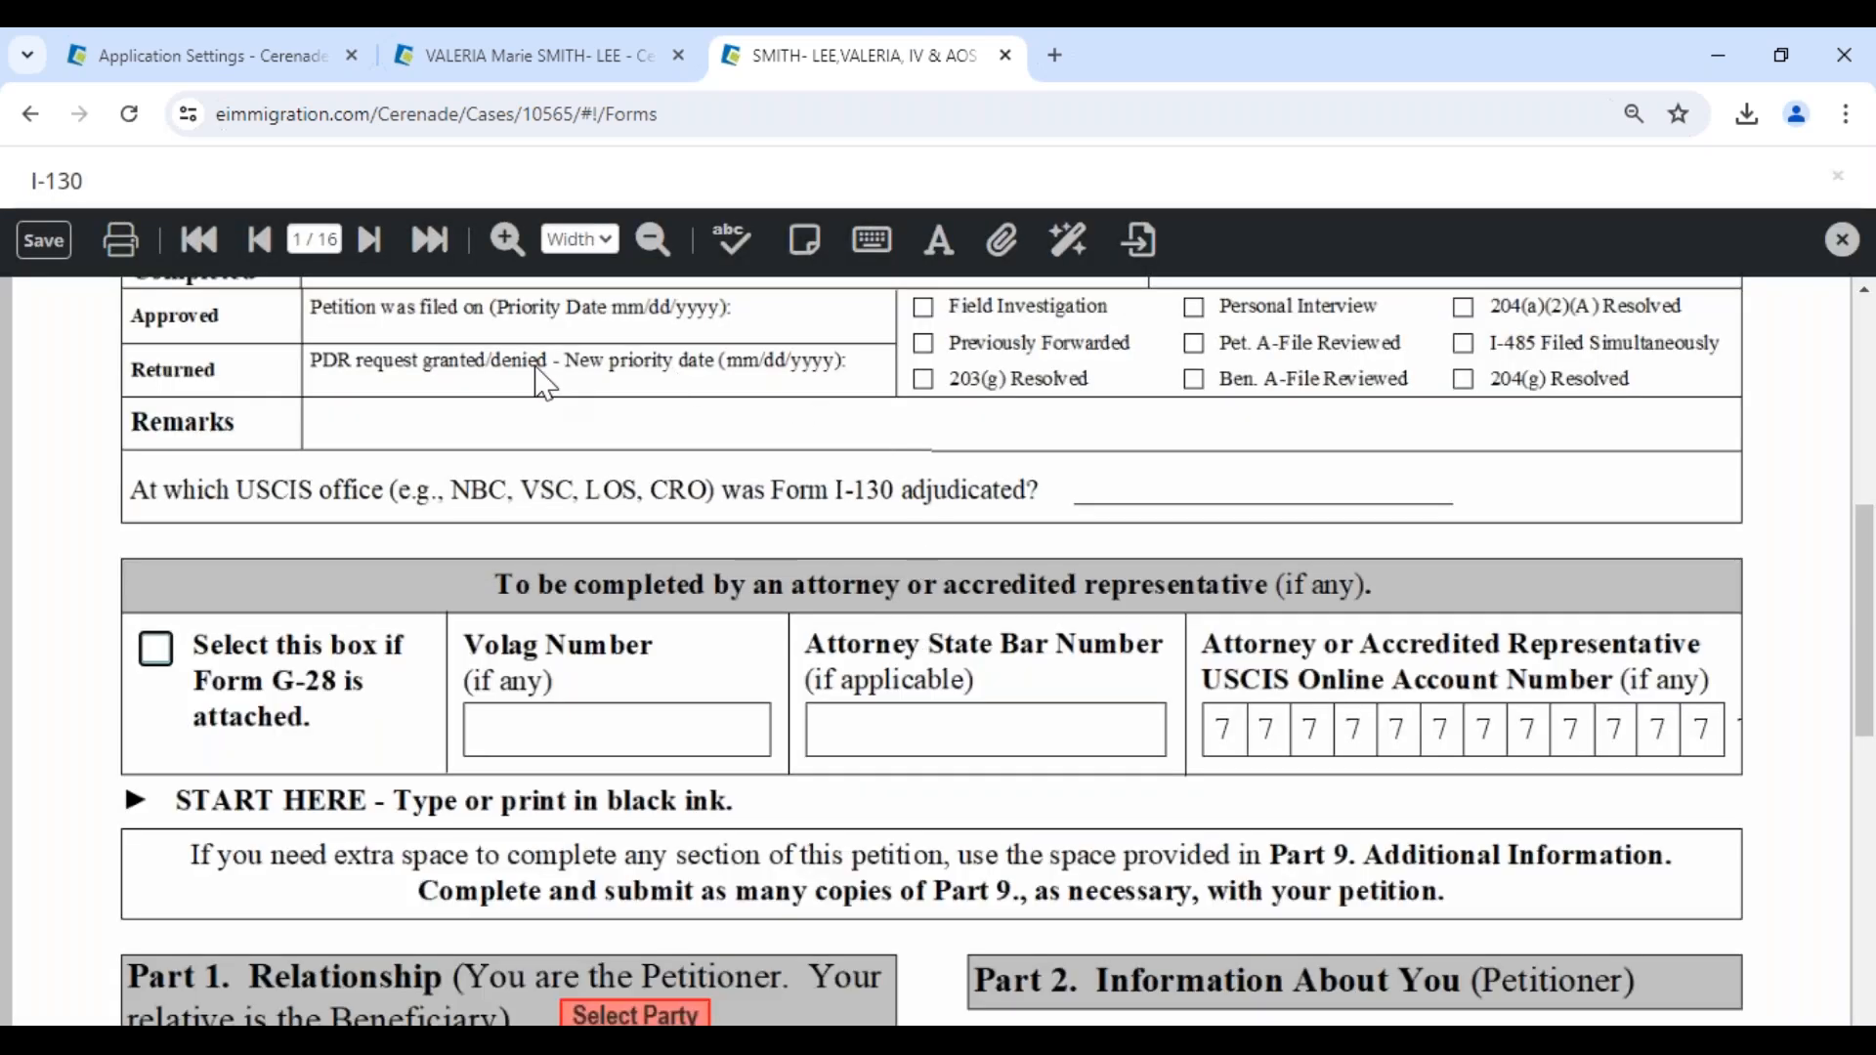
# - Add a sticky note in Part 1 of the I-130, enlarge it across both columns and move it slightly up
pyautogui.click(803, 250)
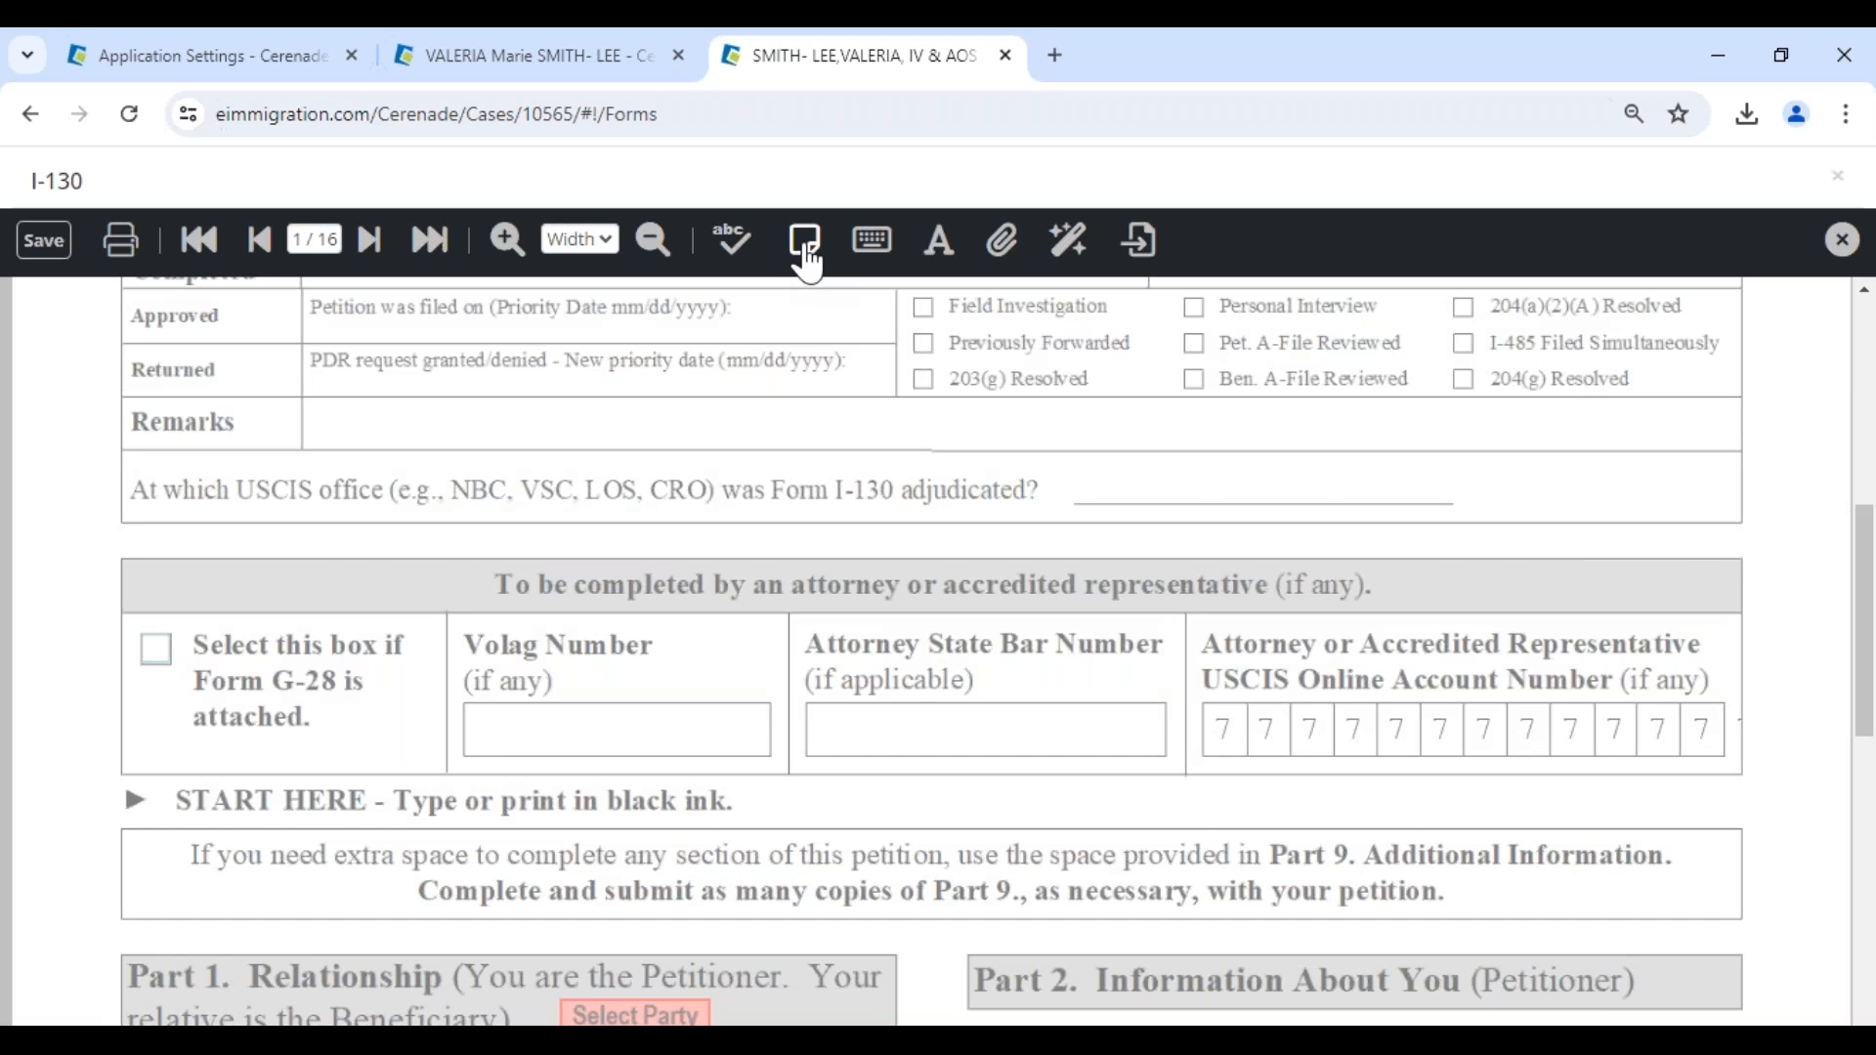
pyautogui.scroll(-7, 461, 586)
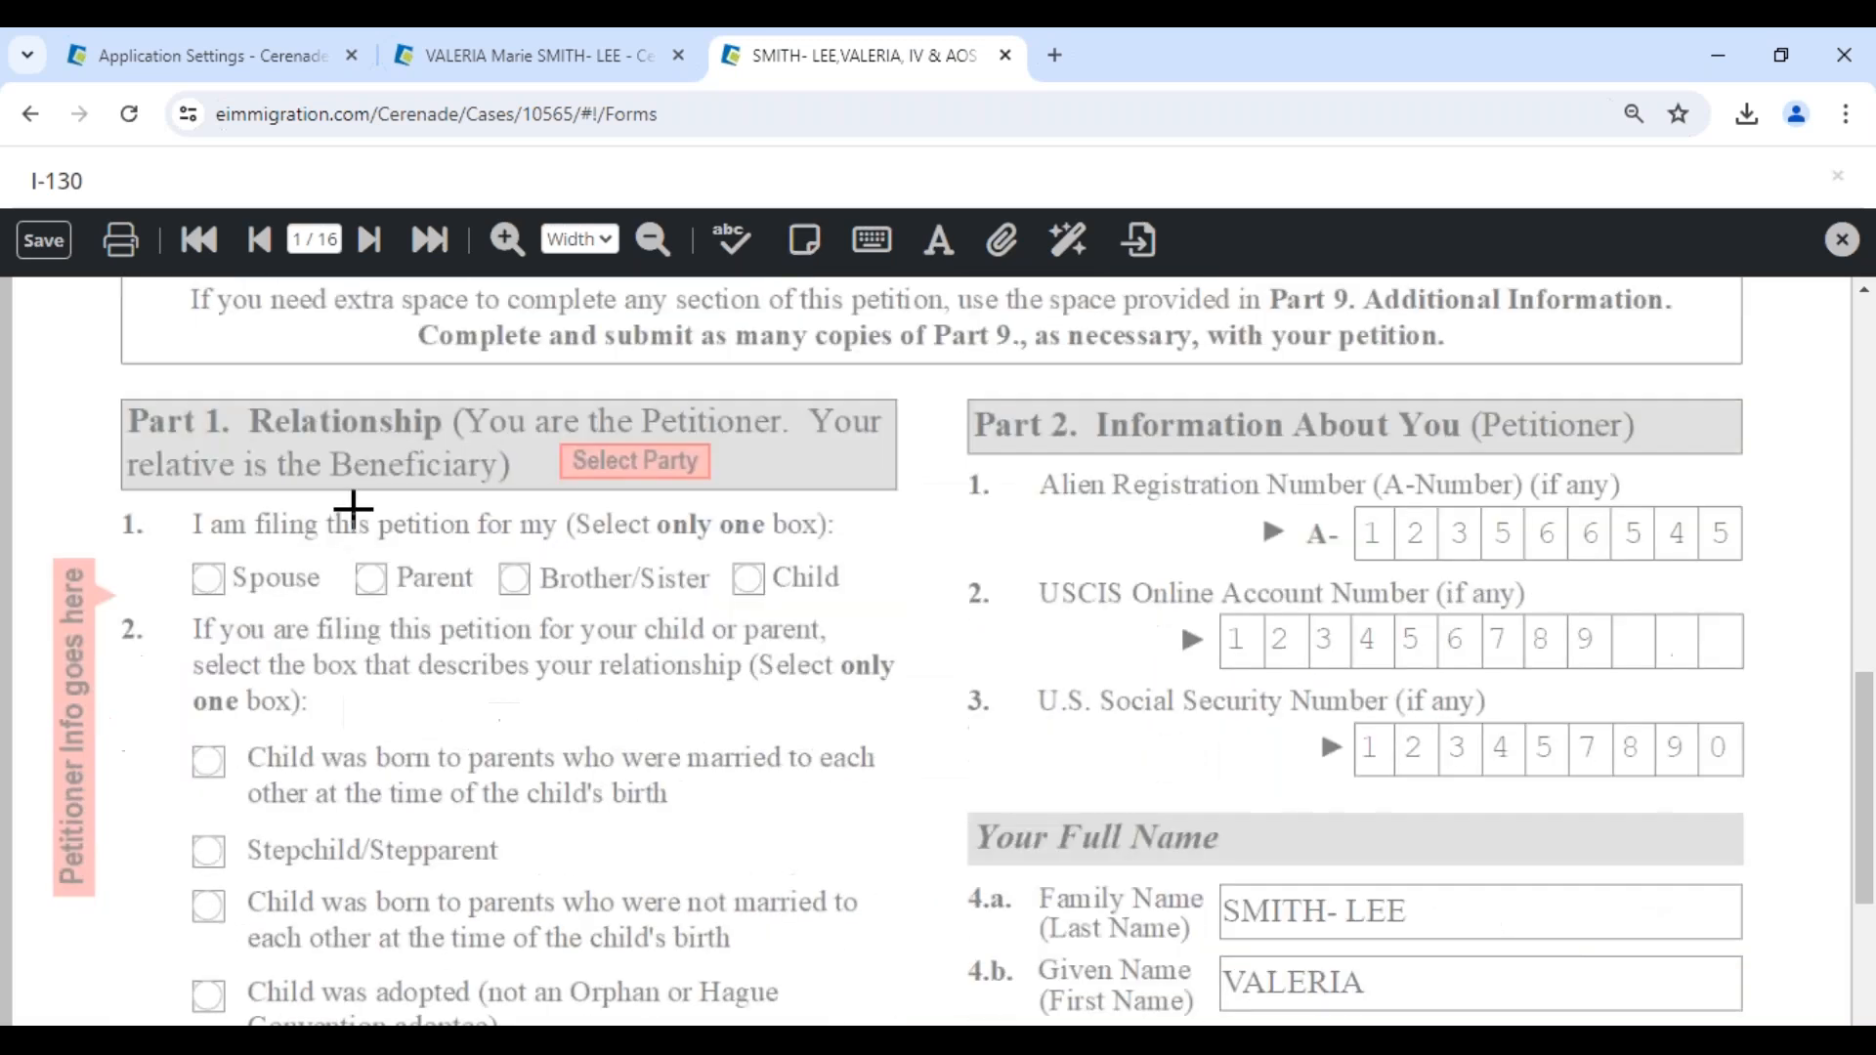
pyautogui.click(349, 505)
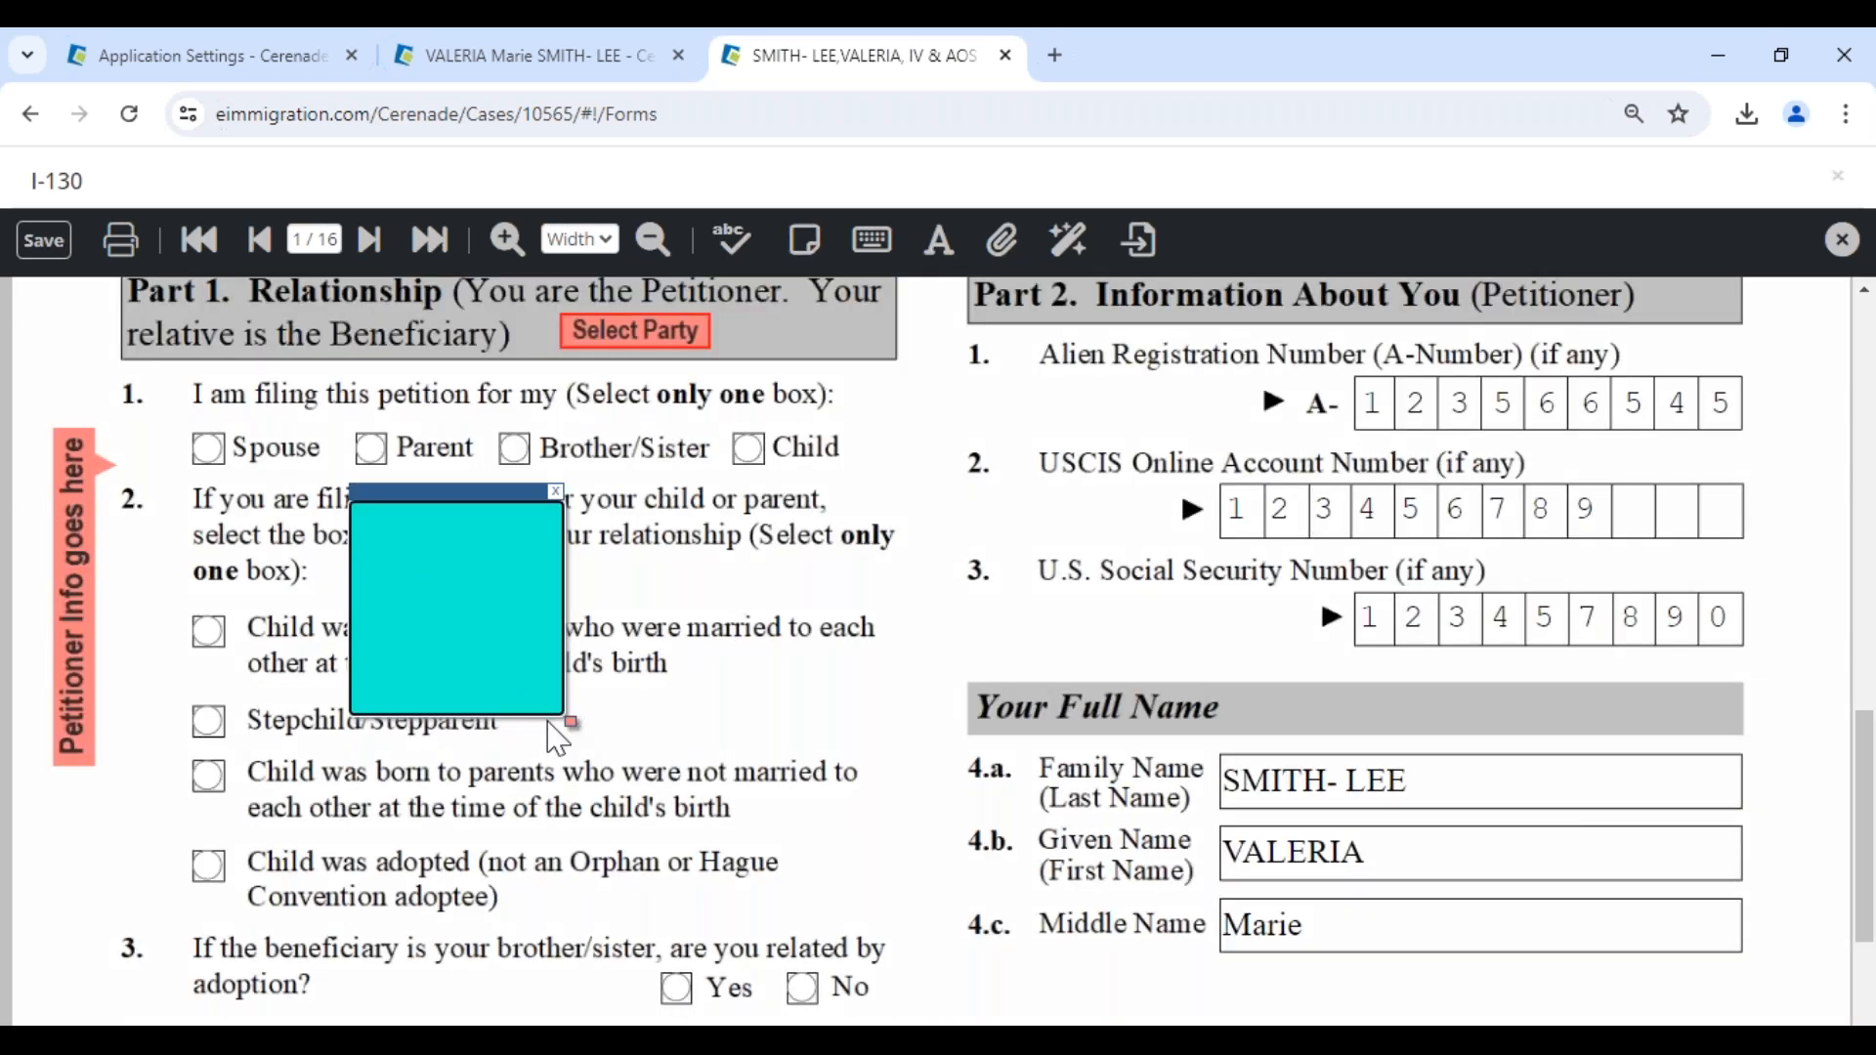
pyautogui.moveTo(570, 716); pyautogui.dragTo(1573, 1008)
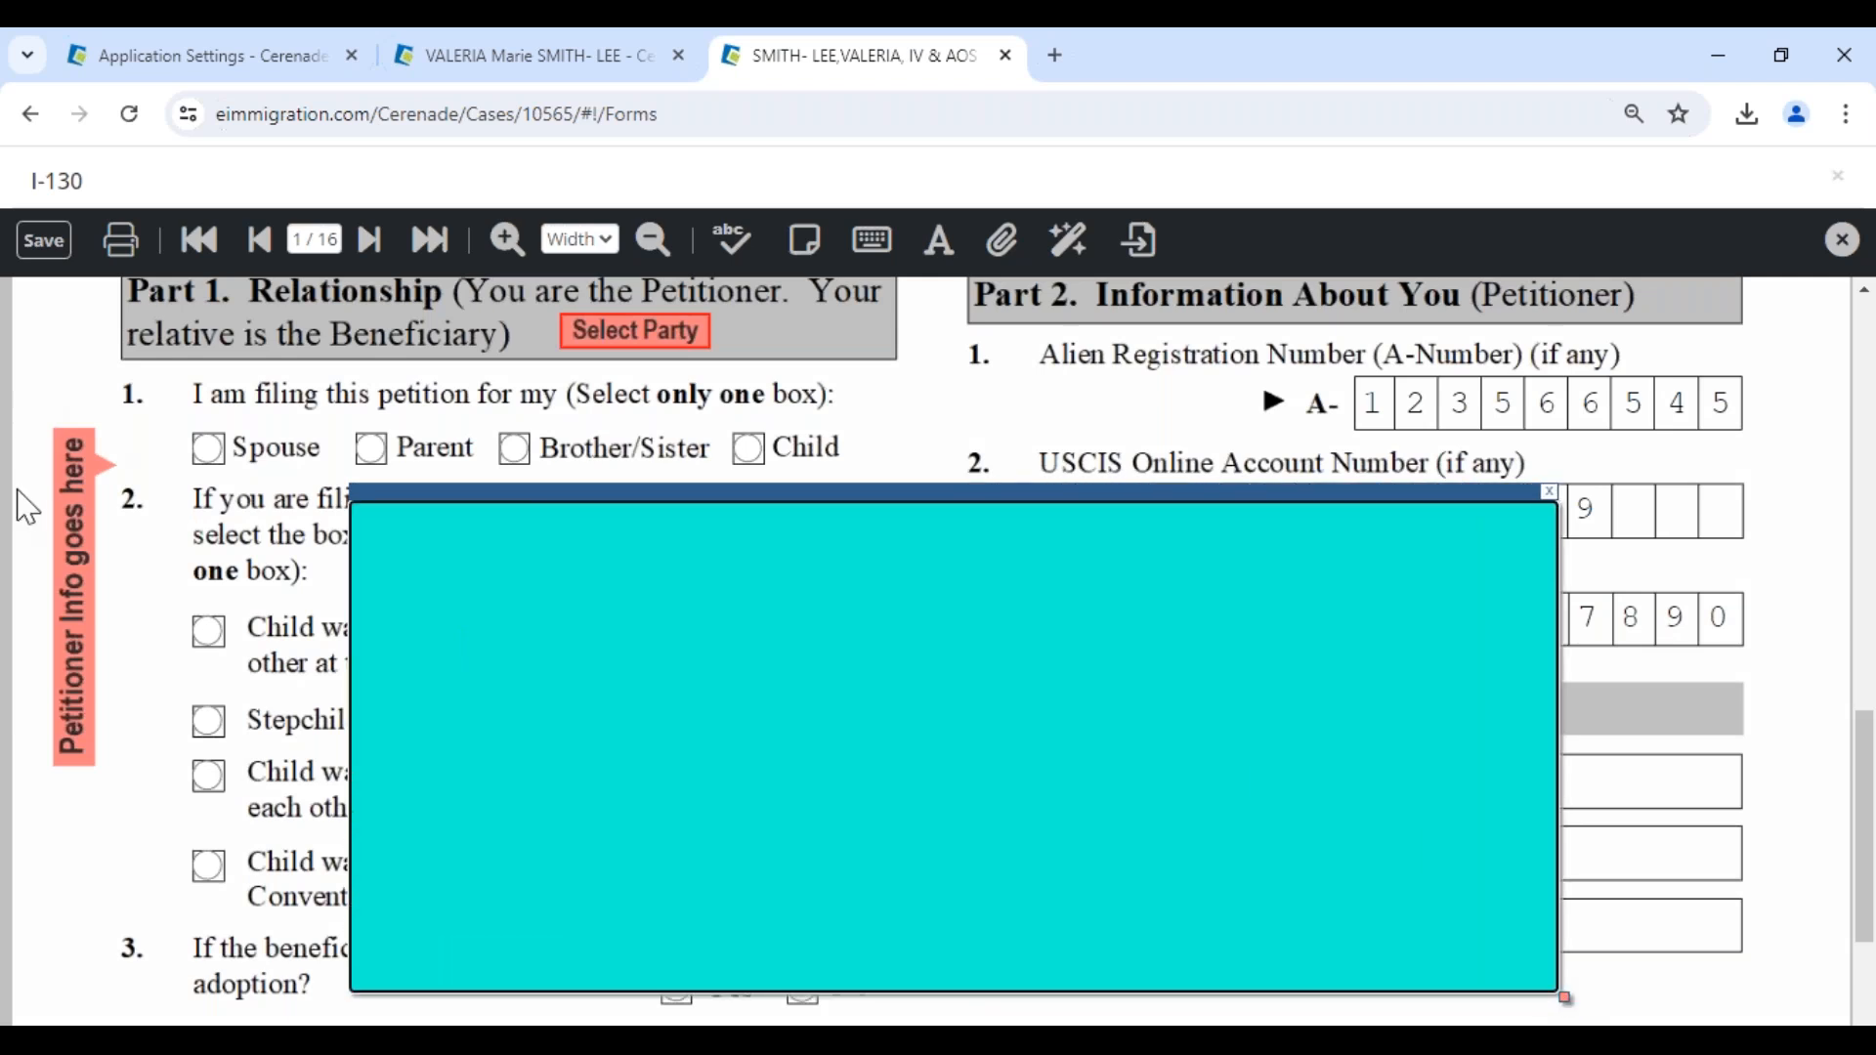
pyautogui.hotkey('alt', 'Tab')
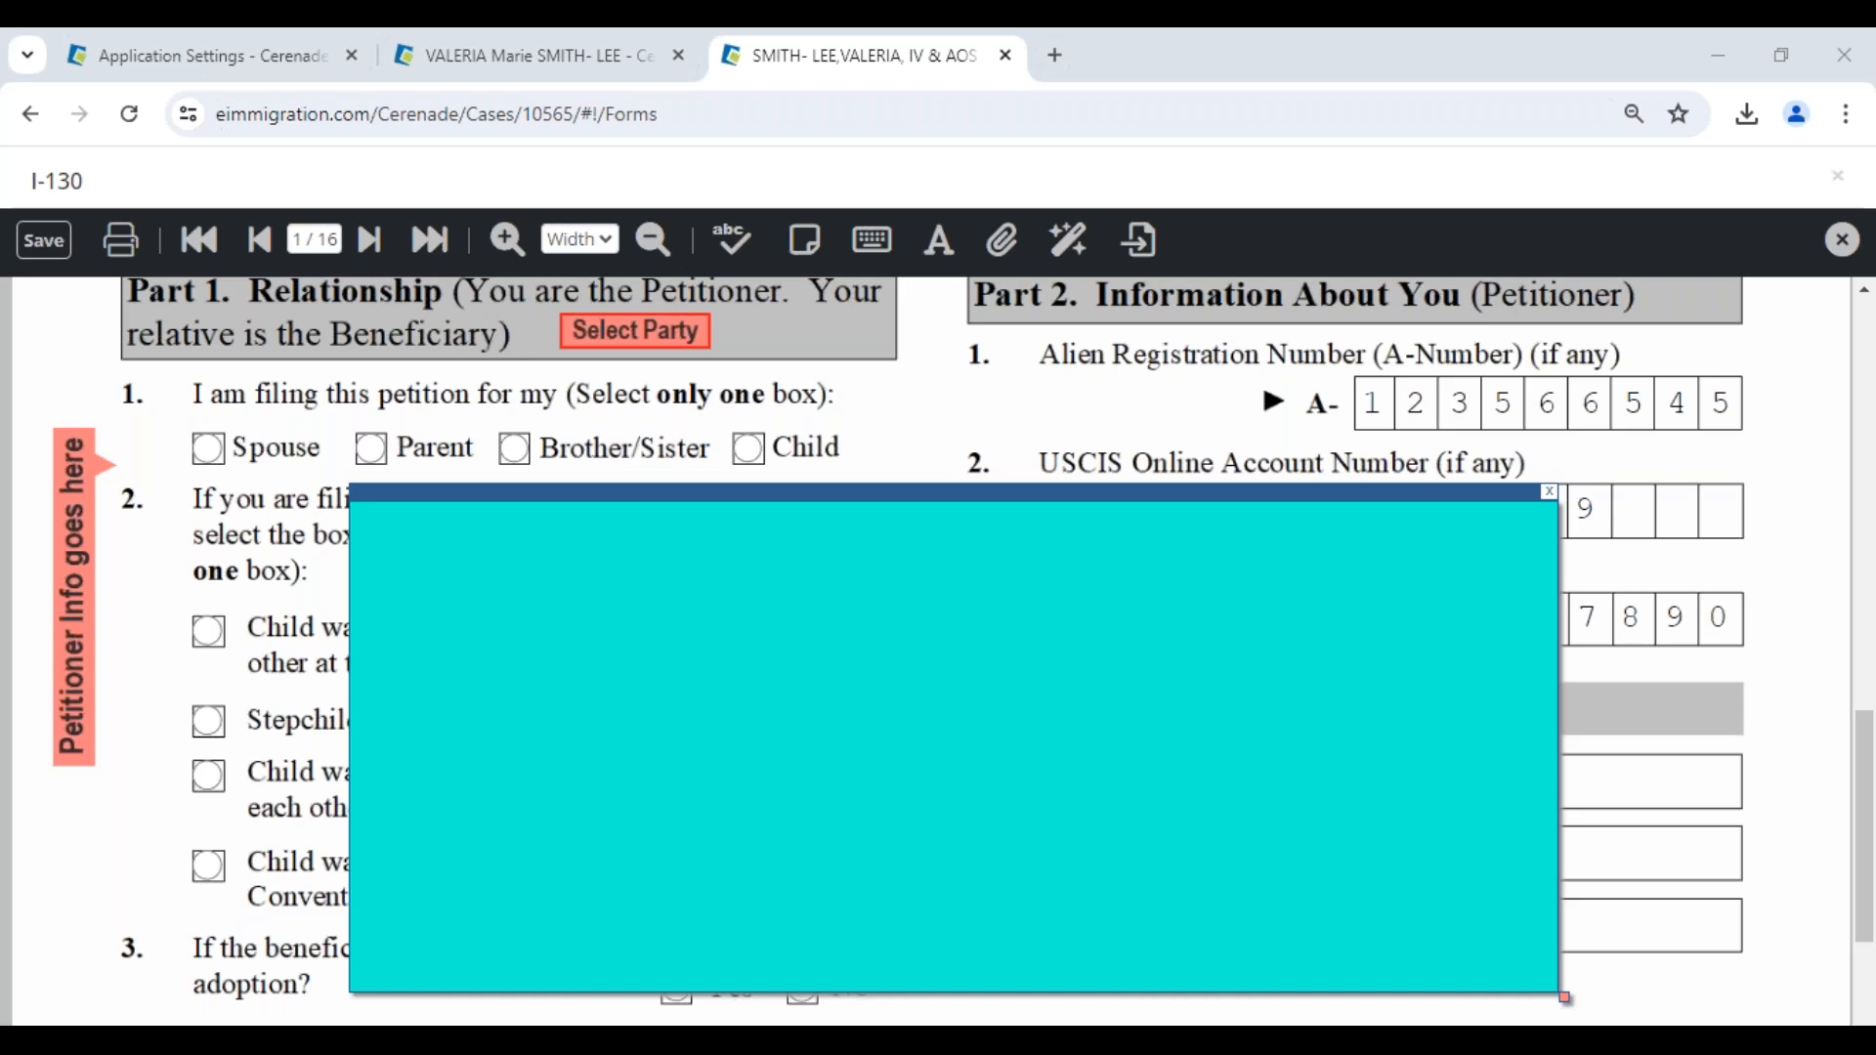
pyautogui.moveTo(1005, 493); pyautogui.dragTo(1046, 348)
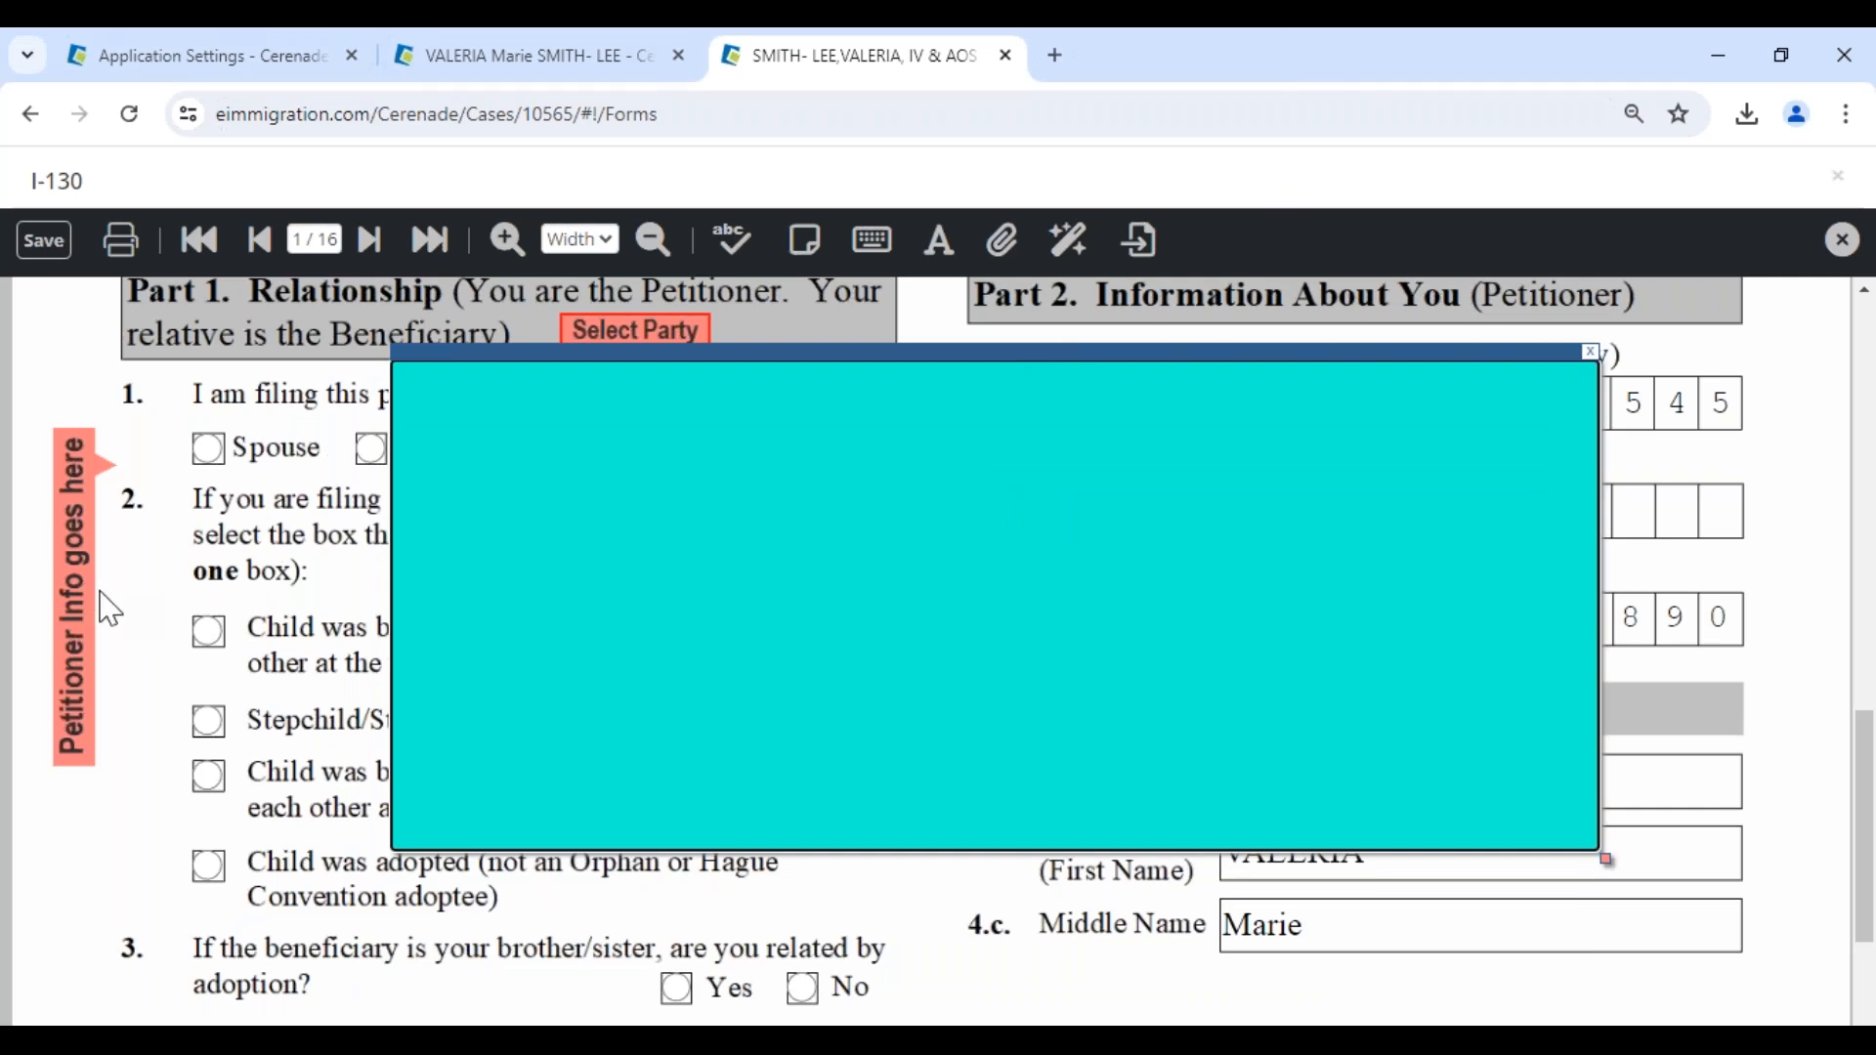
pyautogui.hotkey('alt', 'Tab')
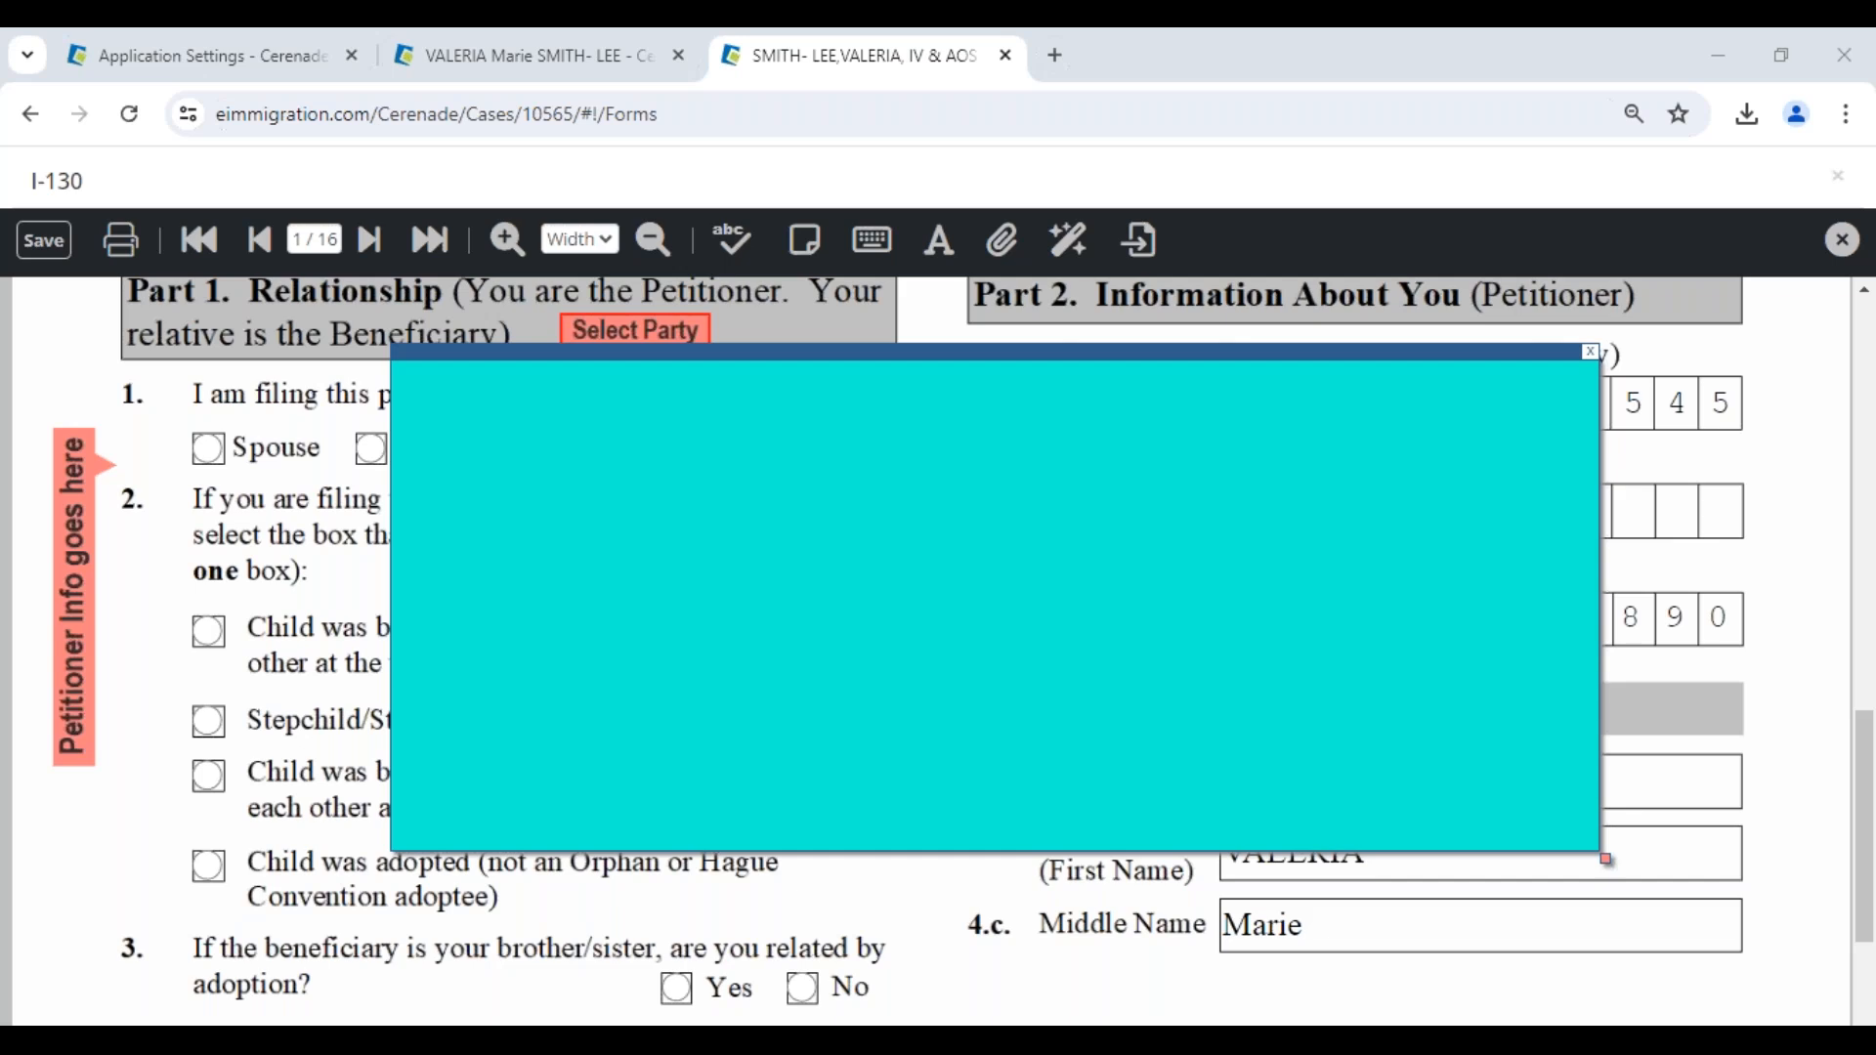
# - Move the sticky note lower and write "Dear Client - We need you to please review this Form and sign electronically", ending with the sender's initials
pyautogui.moveTo(841, 354); pyautogui.dragTo(780, 601)
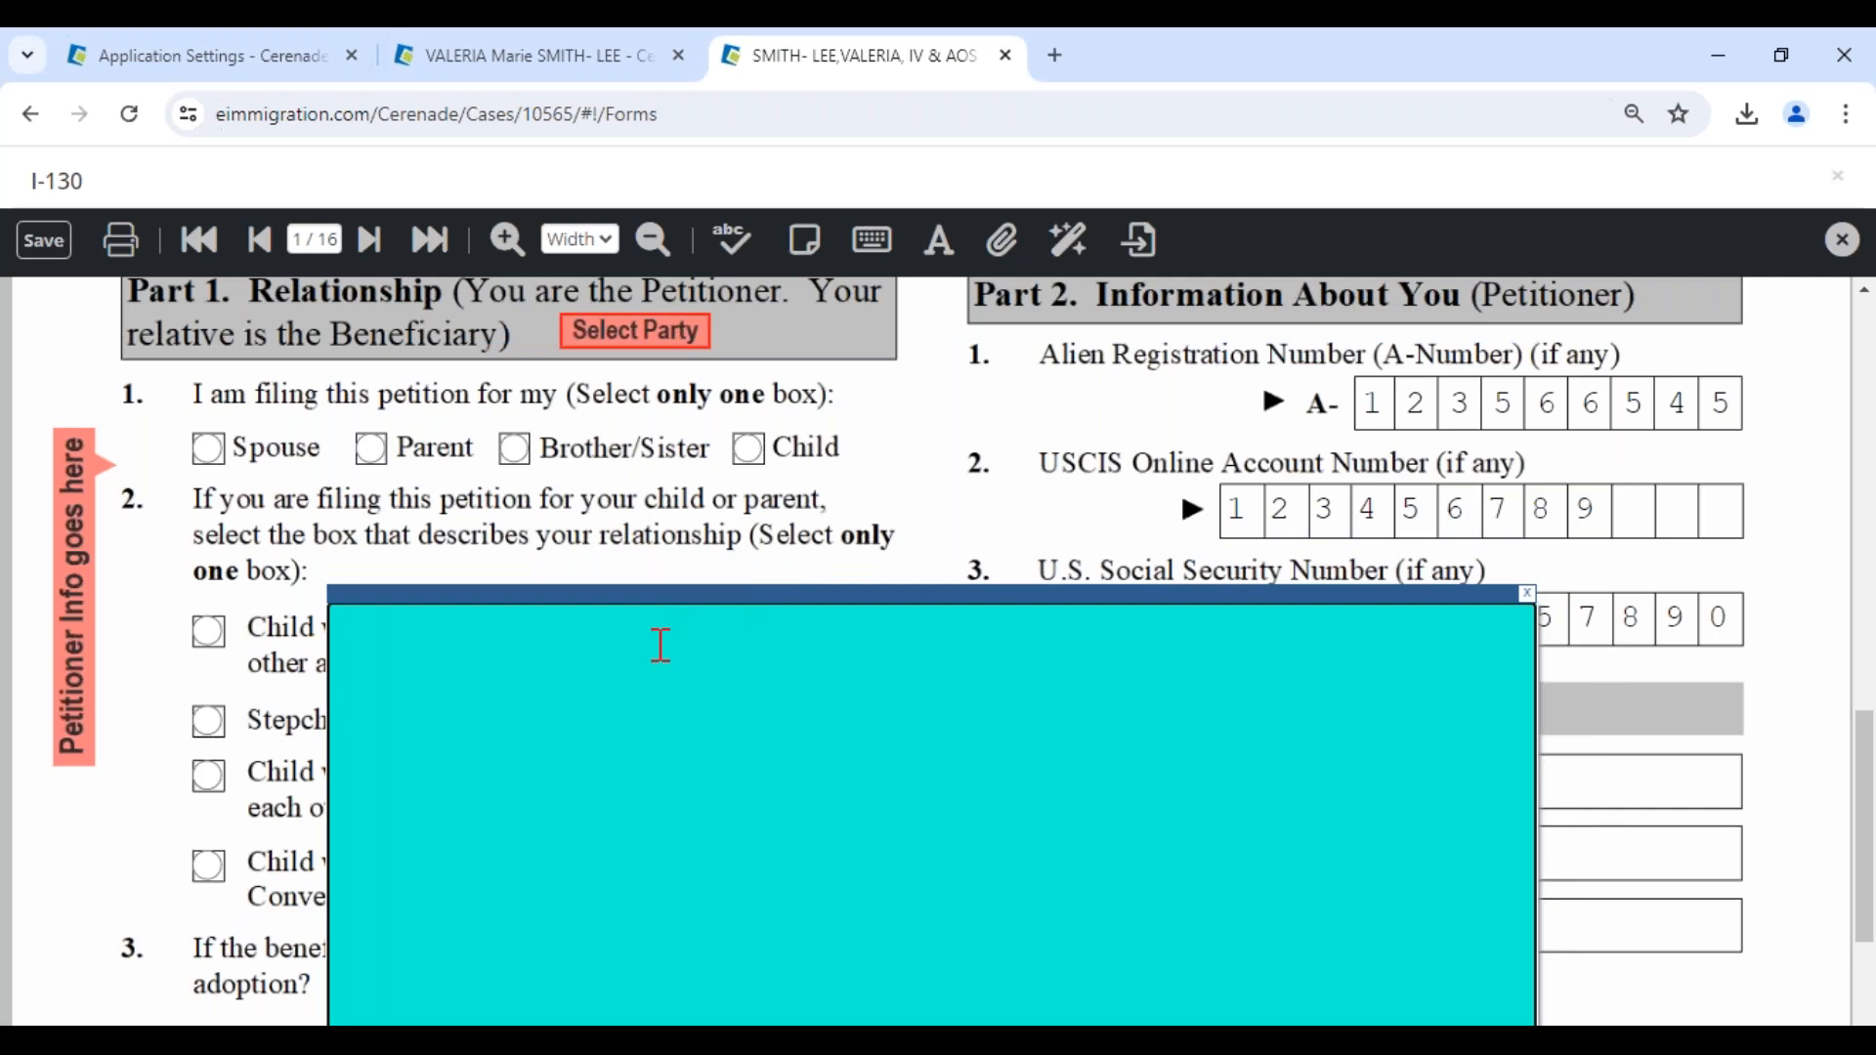
pyautogui.write('Dear Client - ')
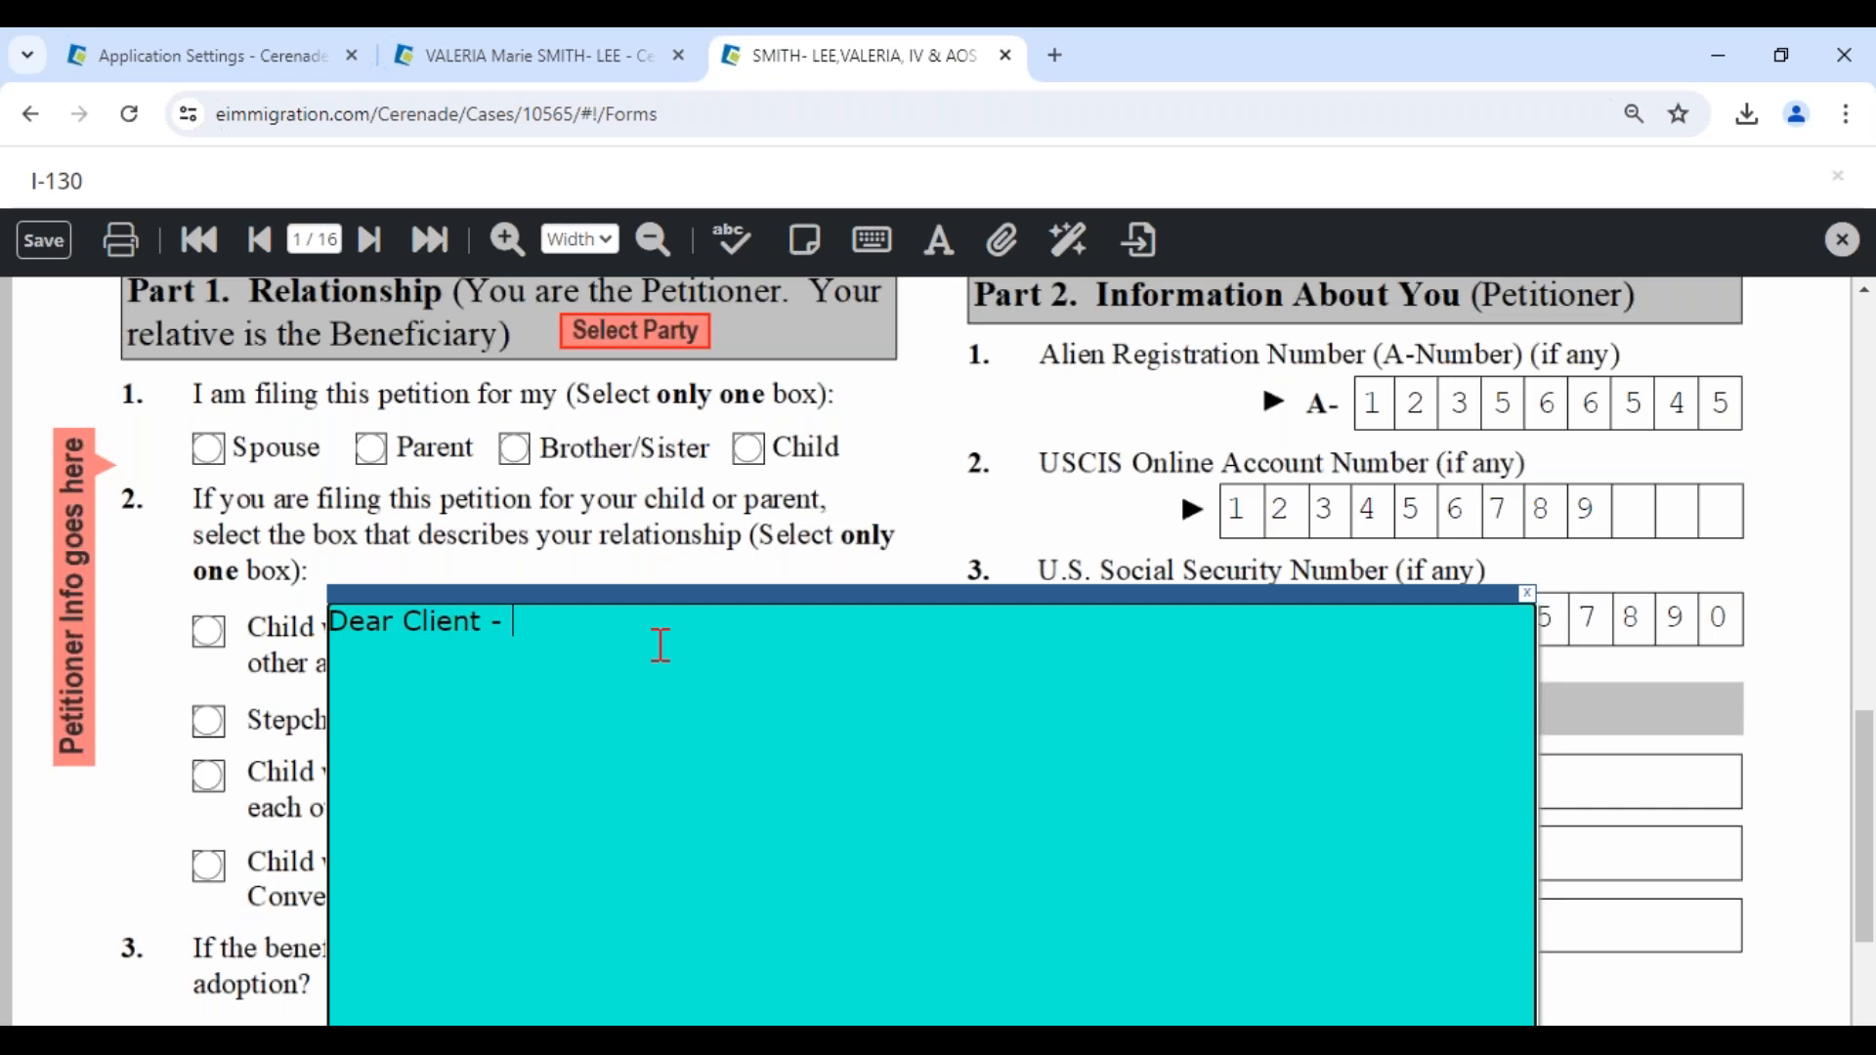
pyautogui.write('We need you to p')
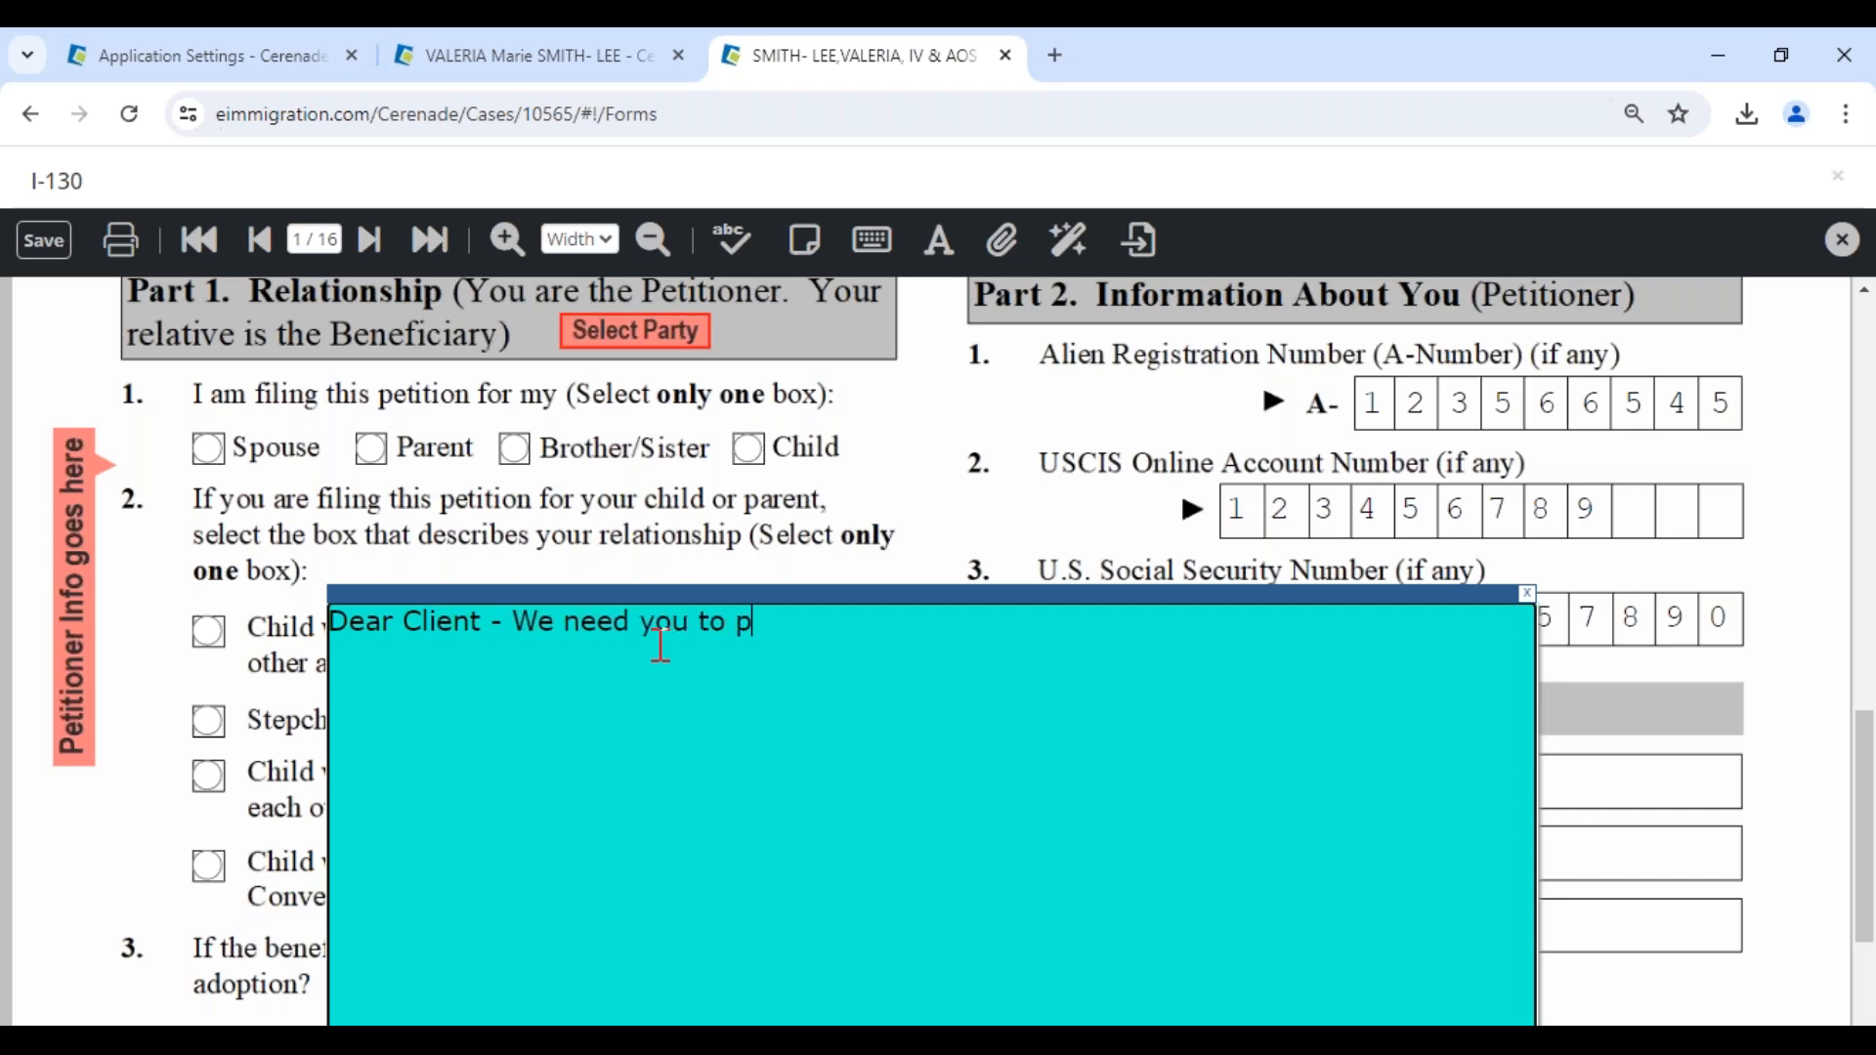
pyautogui.write('lease review this Form an')
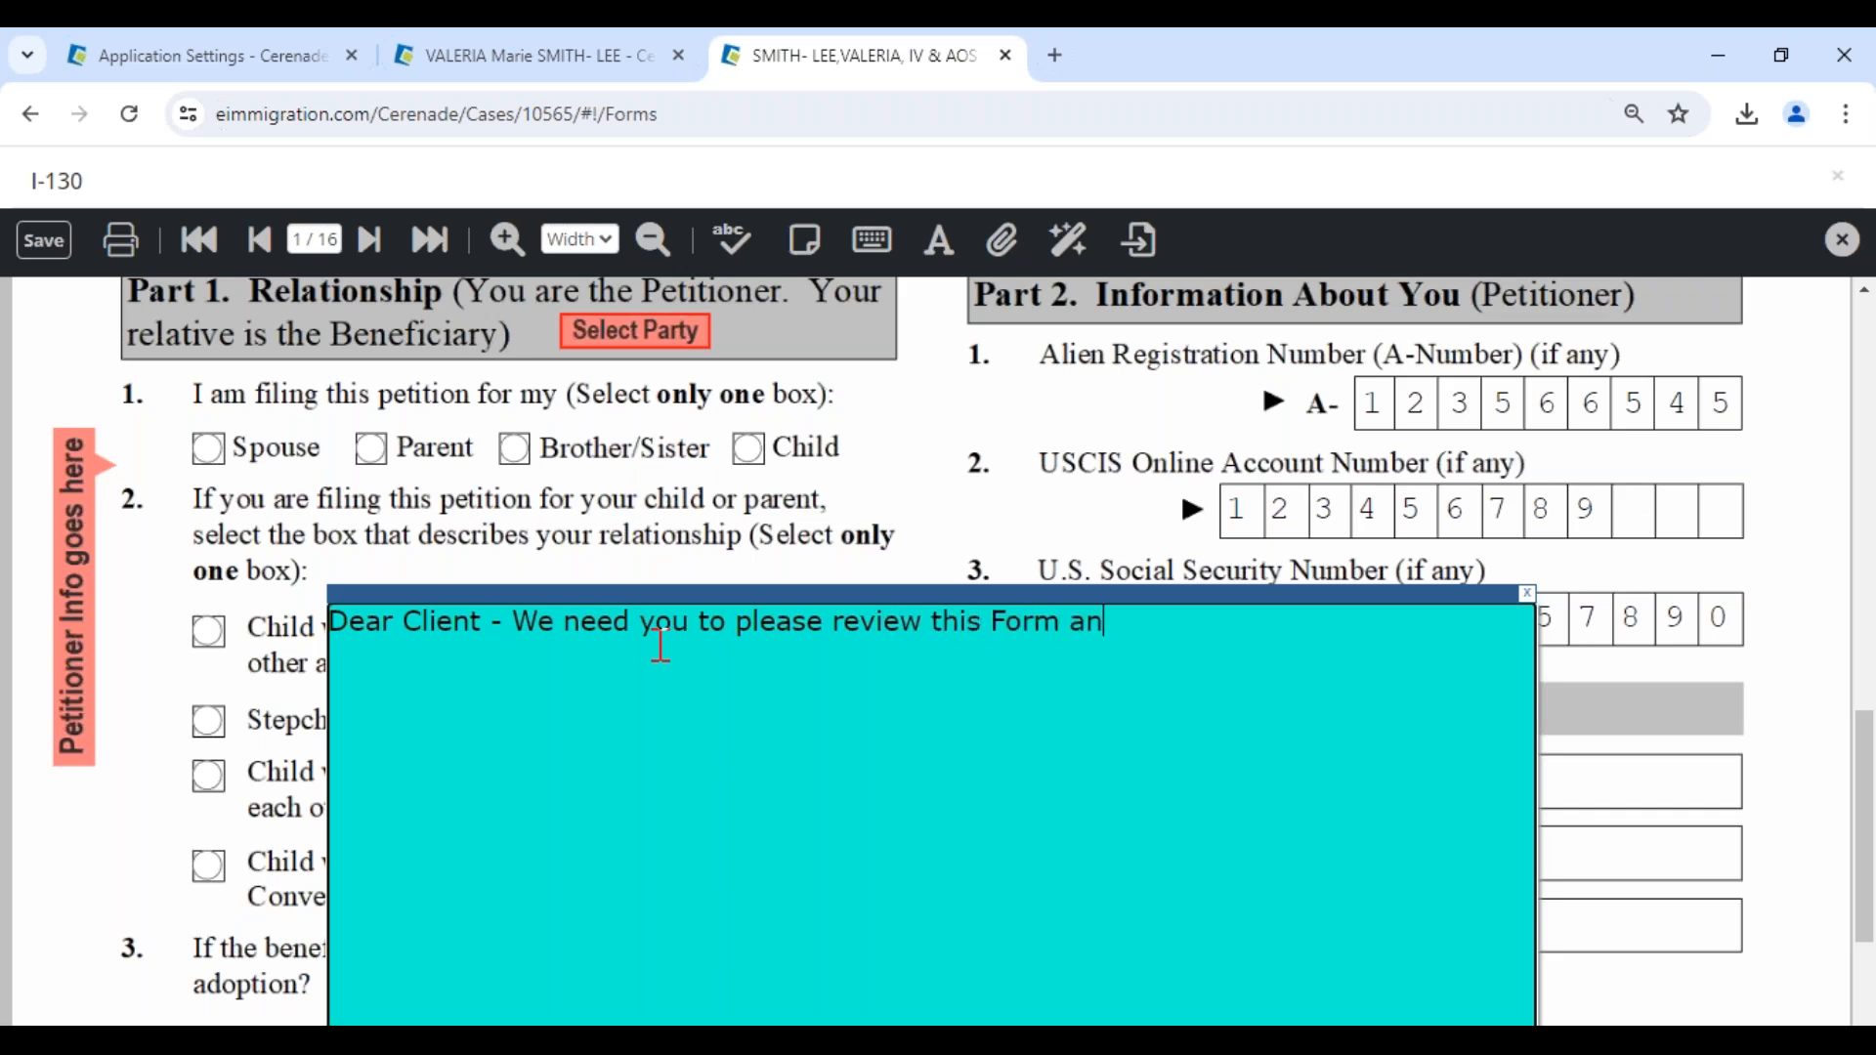
pyautogui.write('d sign electronically')
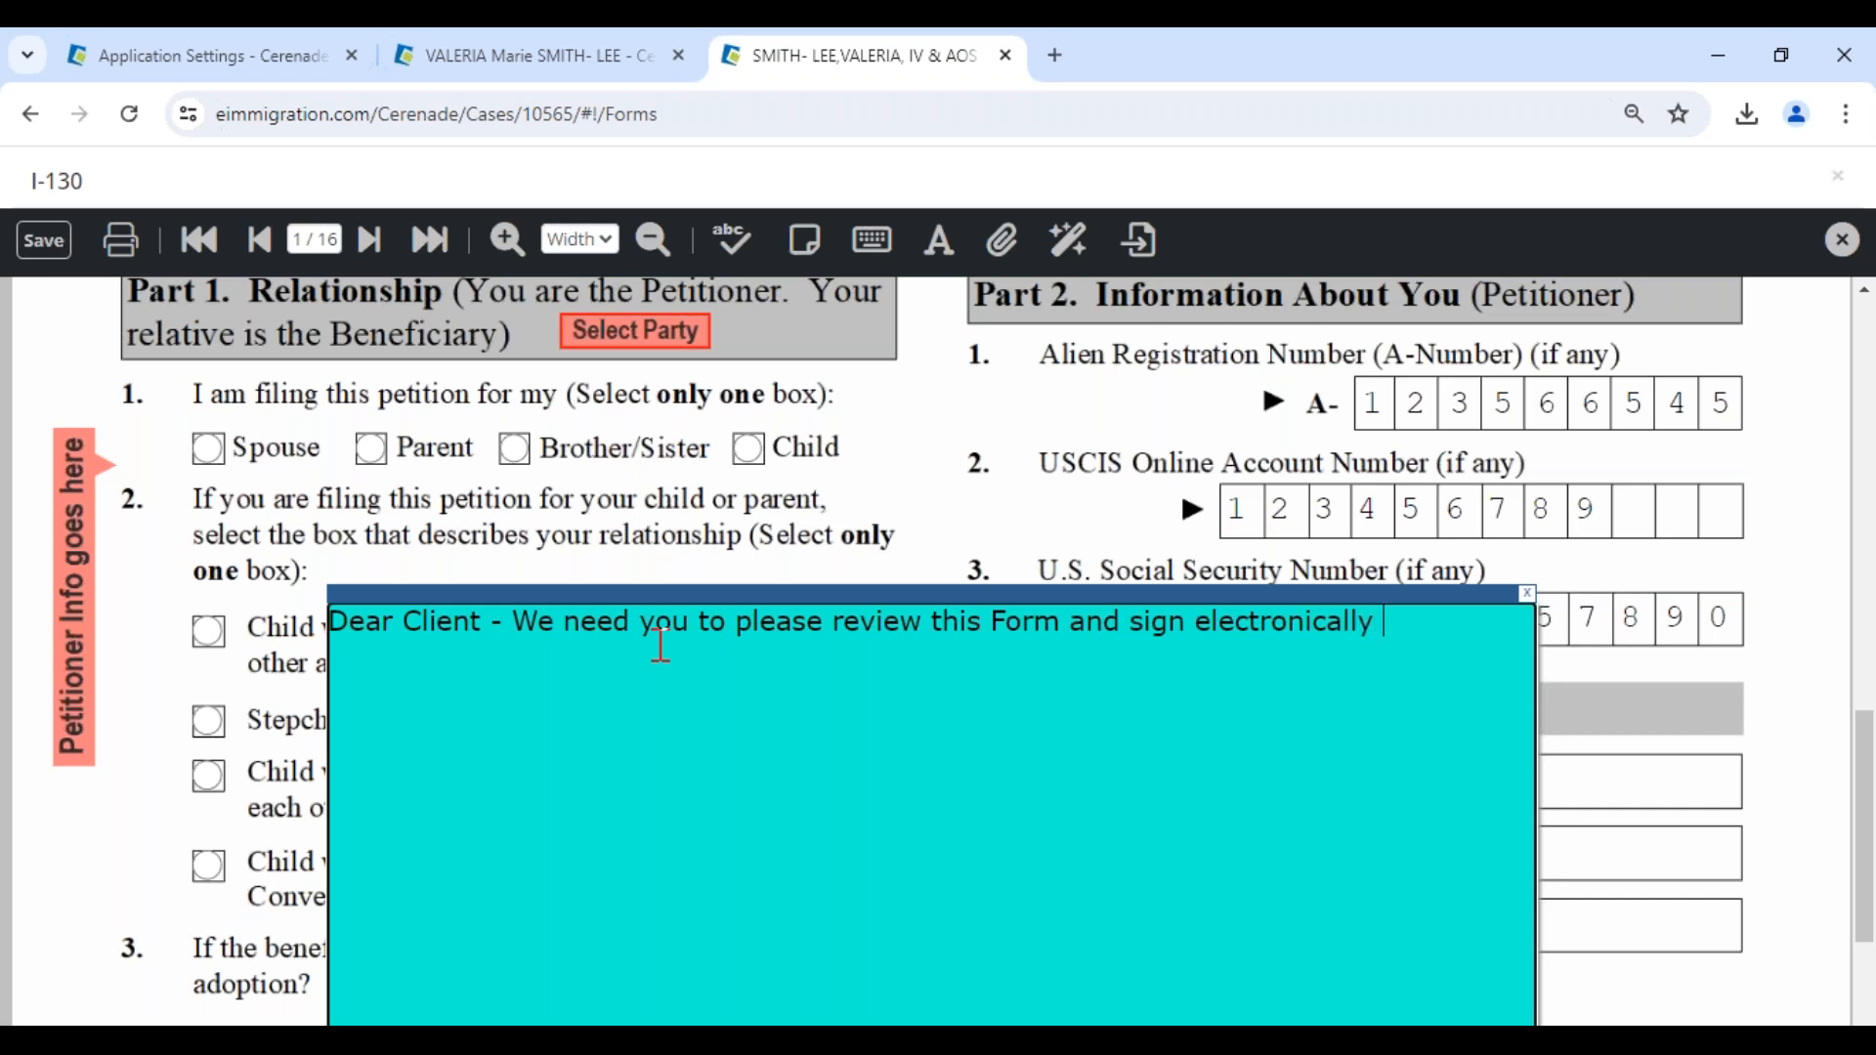
pyautogui.write(' - VV')
pyautogui.moveTo(900, 593); pyautogui.dragTo(912, 665)
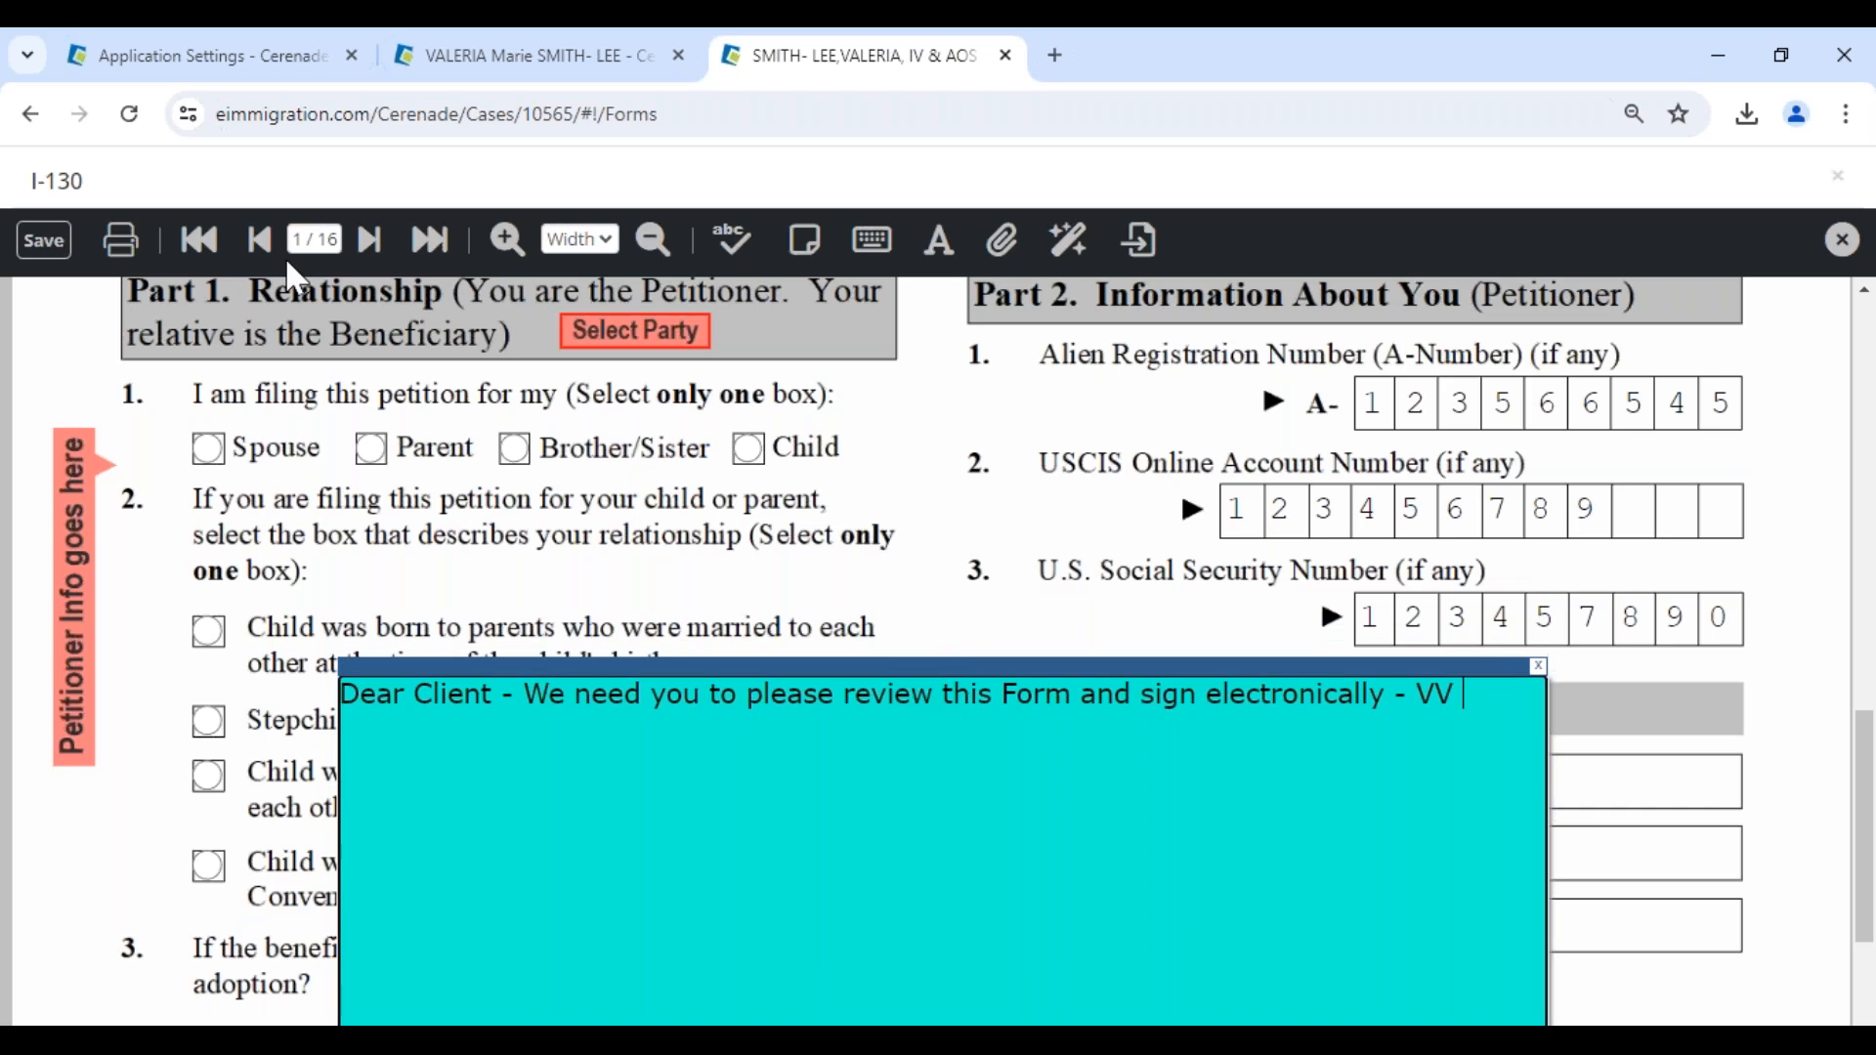
# - Save the I-130 with its sticky note and close the form
pyautogui.click(49, 241)
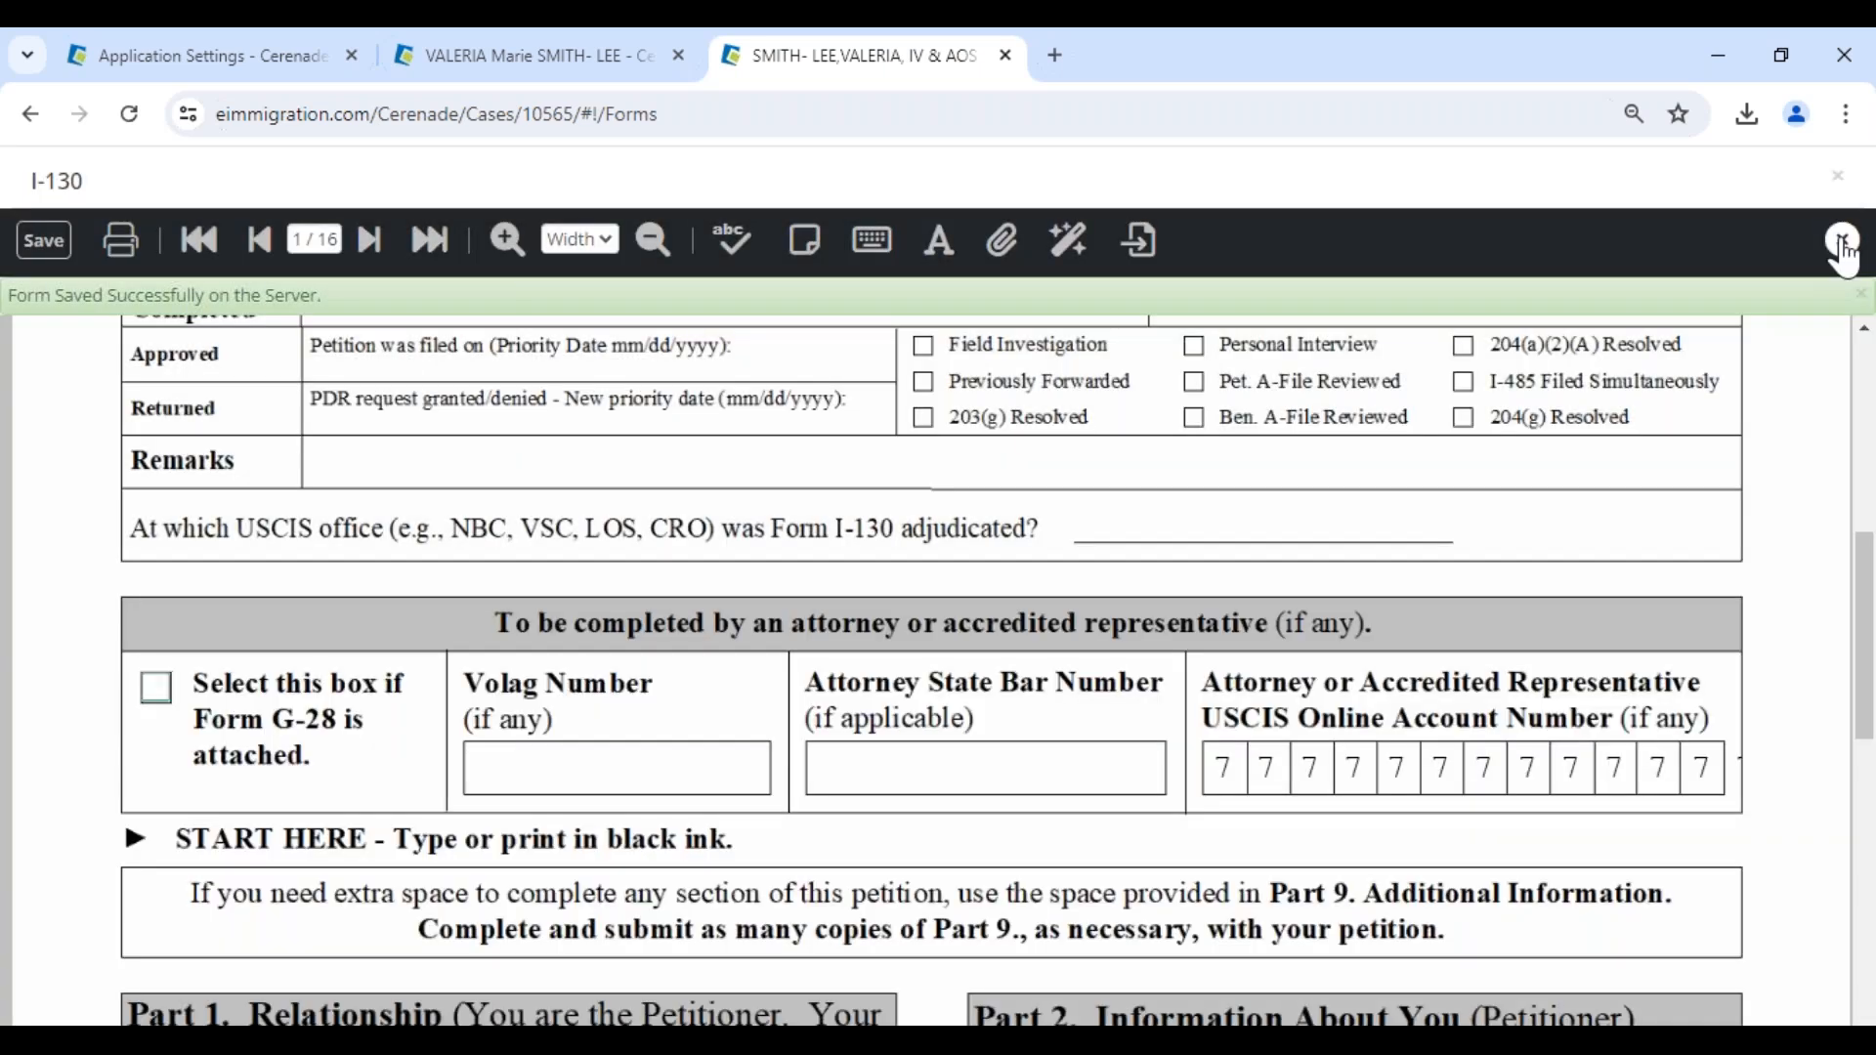
pyautogui.click(1831, 241)
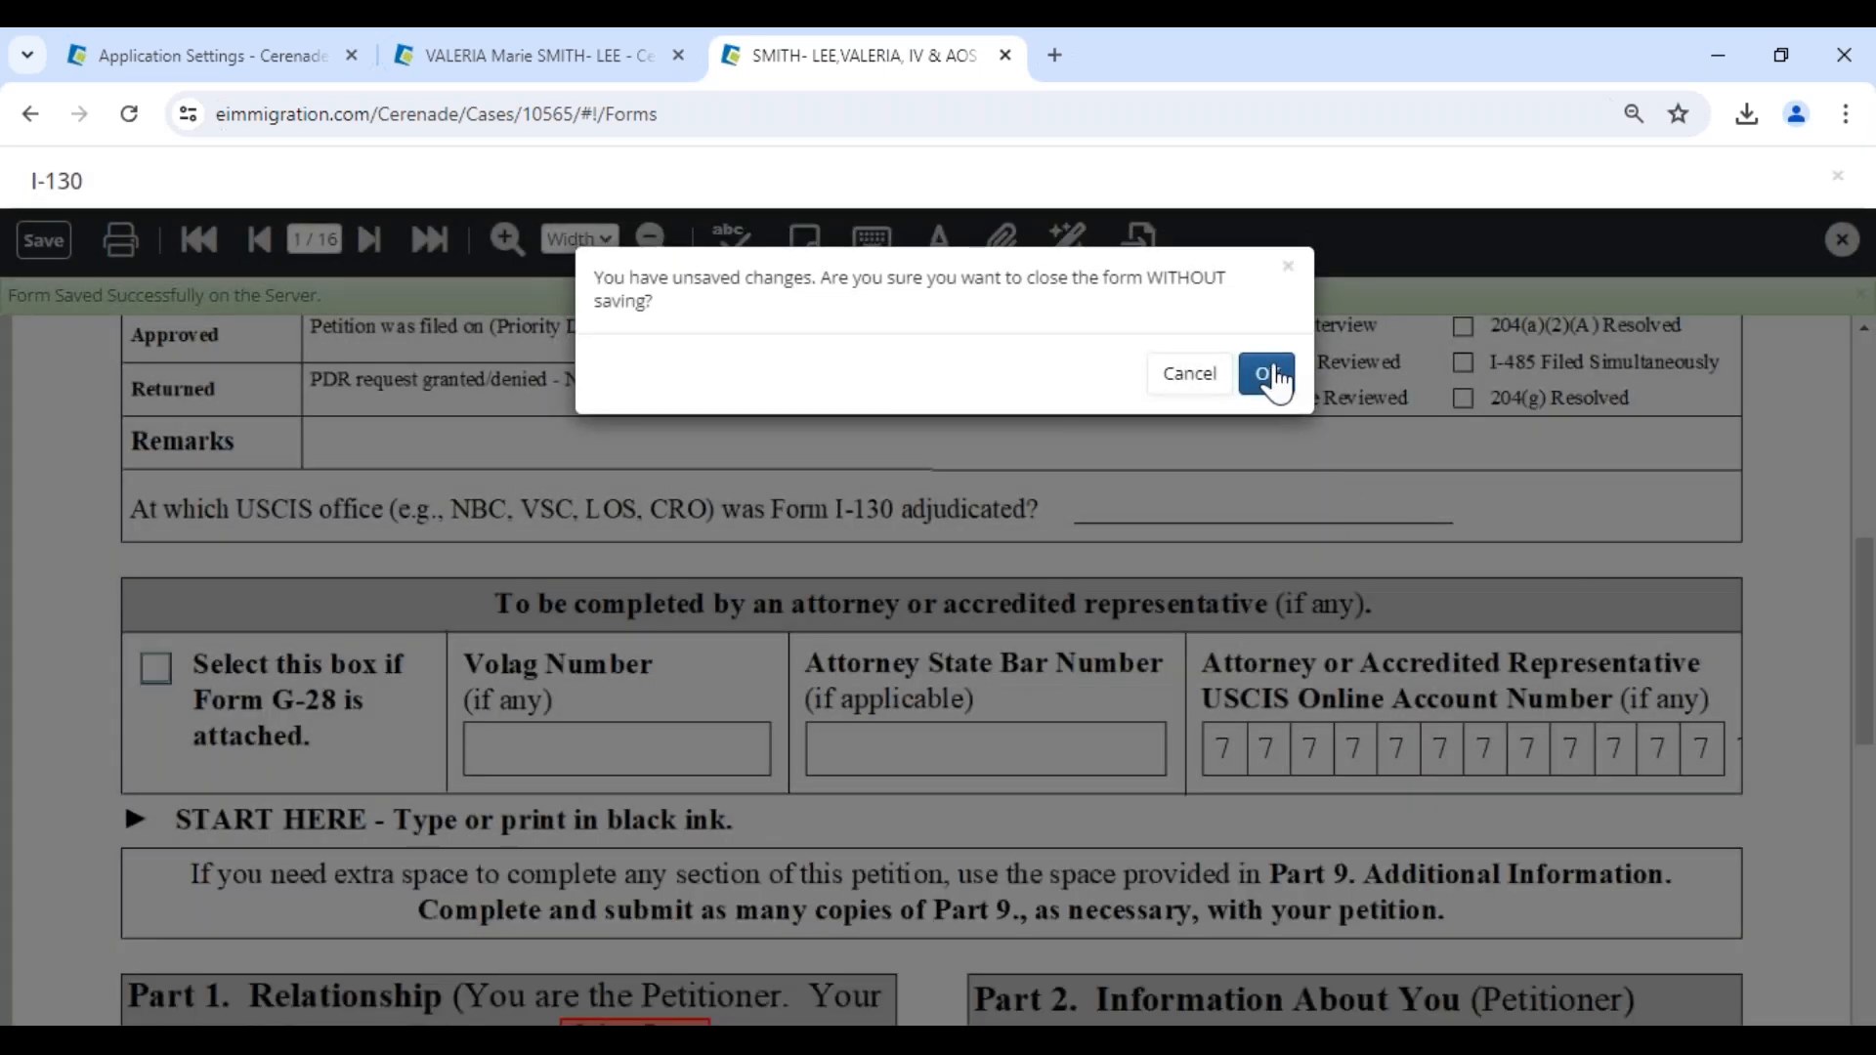
pyautogui.click(1260, 349)
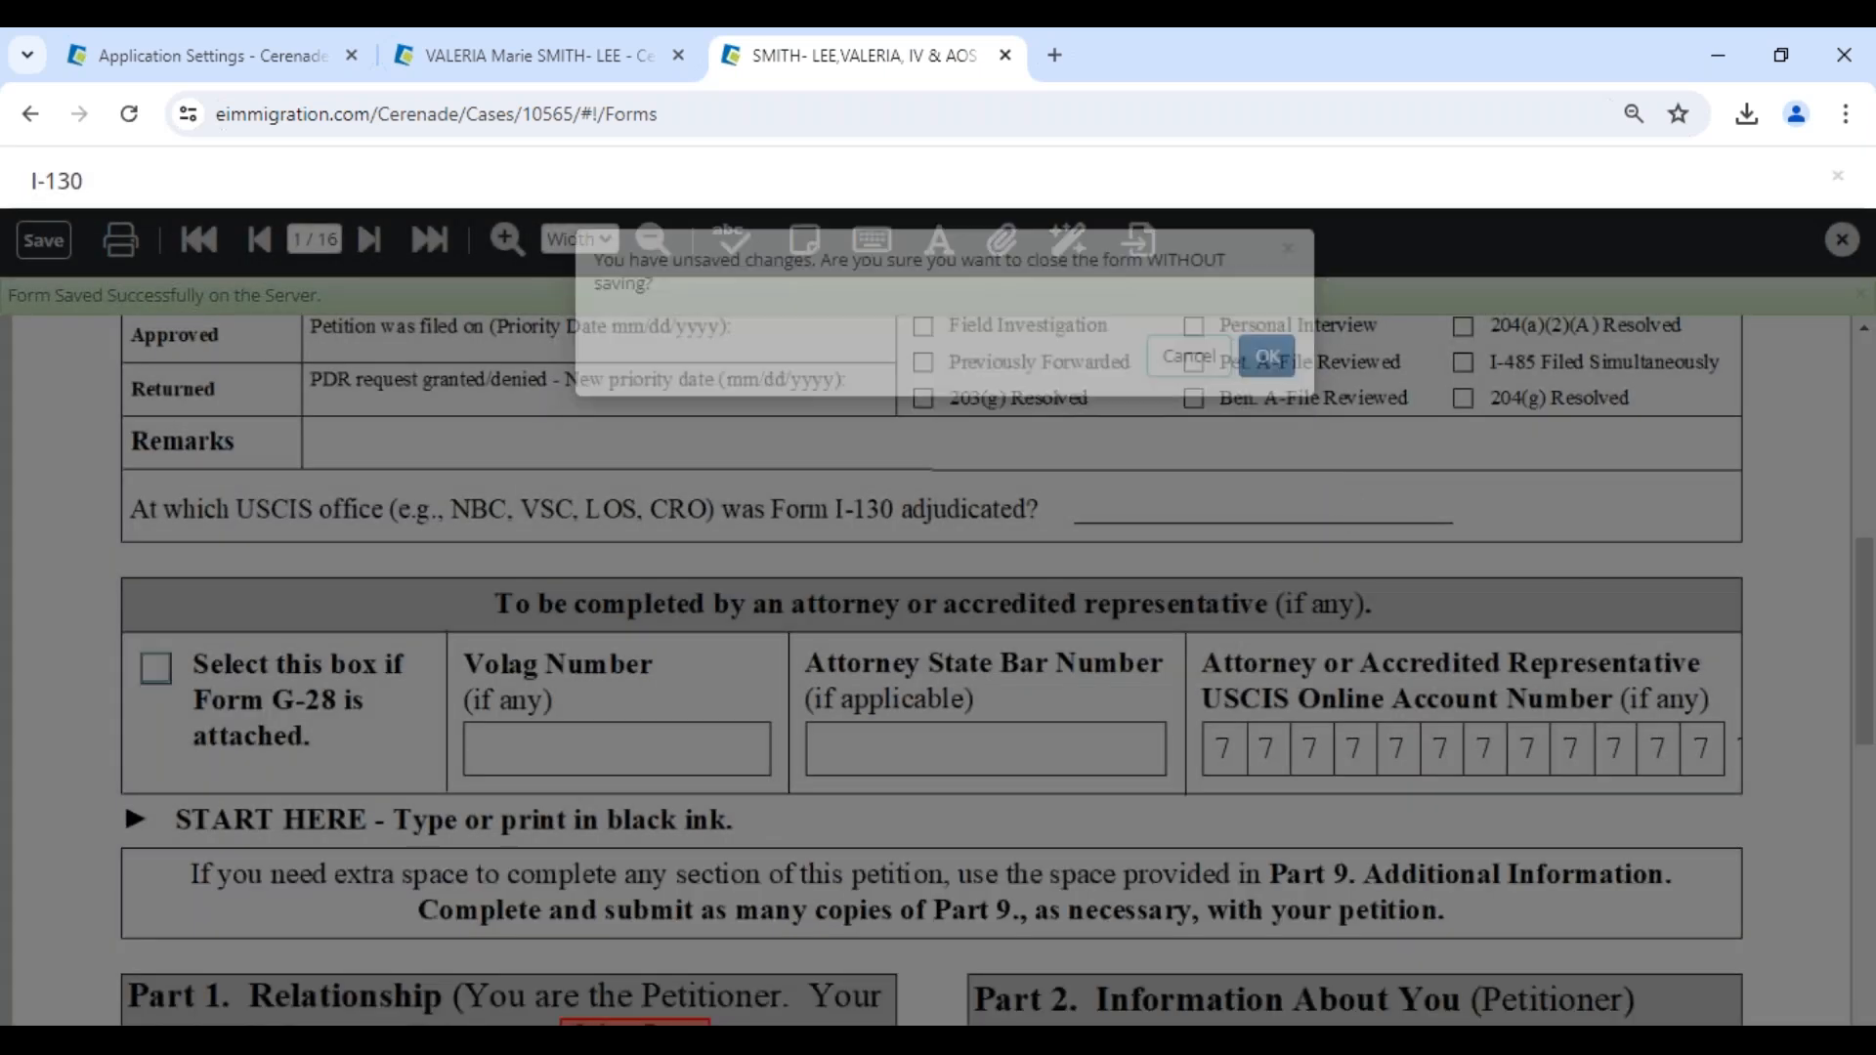
pyautogui.click(43, 241)
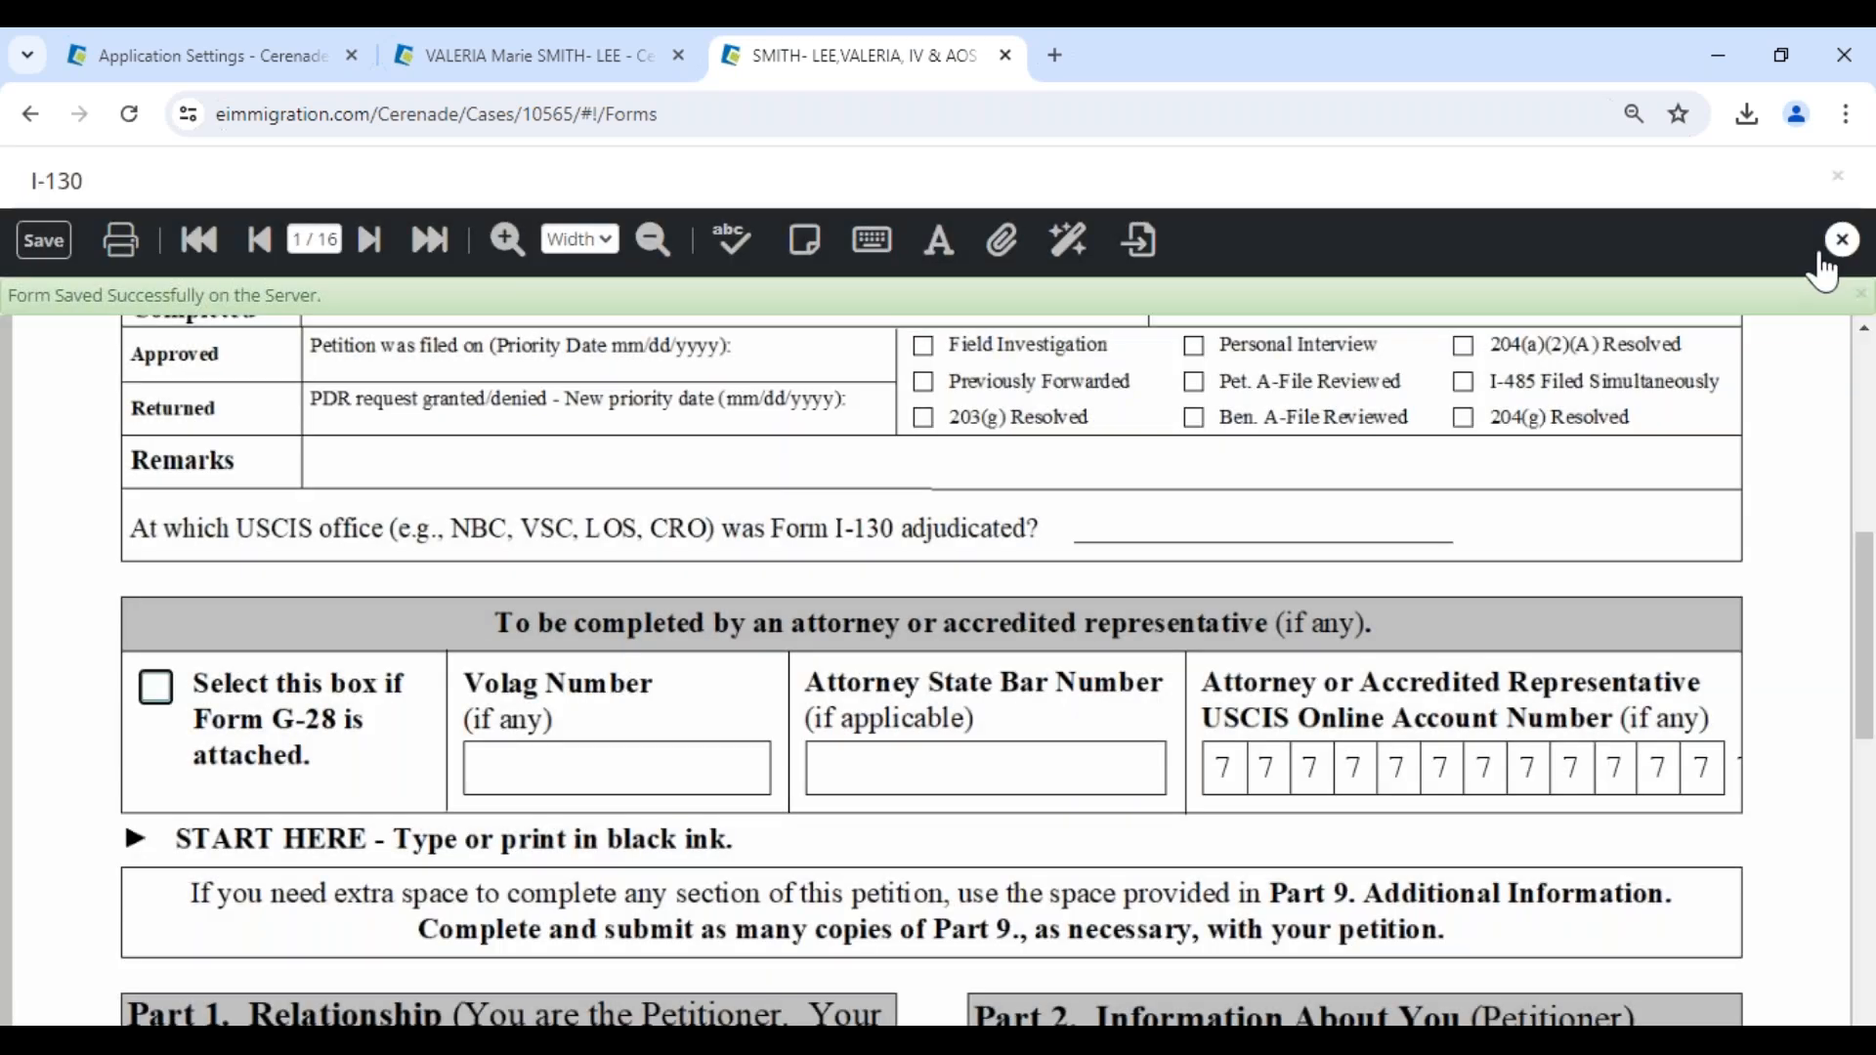
pyautogui.click(1831, 250)
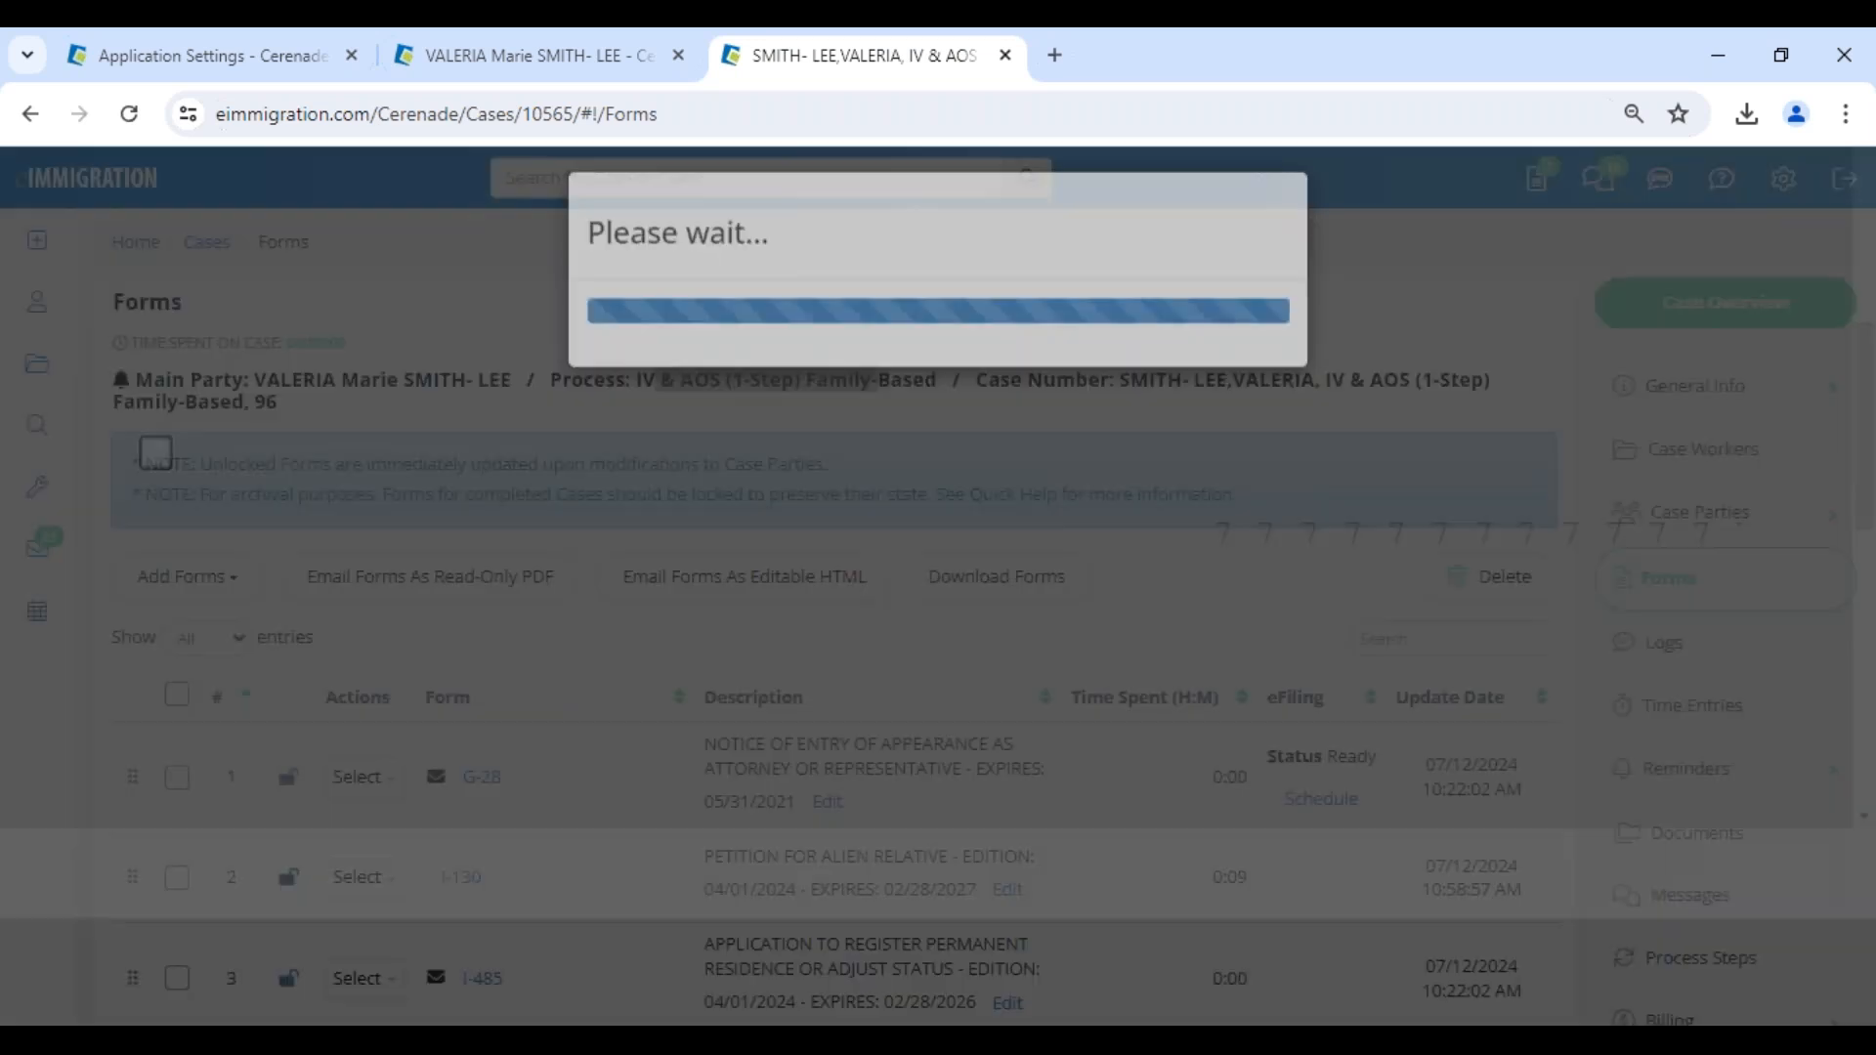
# - Select the I-130 in the case's forms list and begin an email that sends it as editable HTML
pyautogui.scroll(-4, 619, 720)
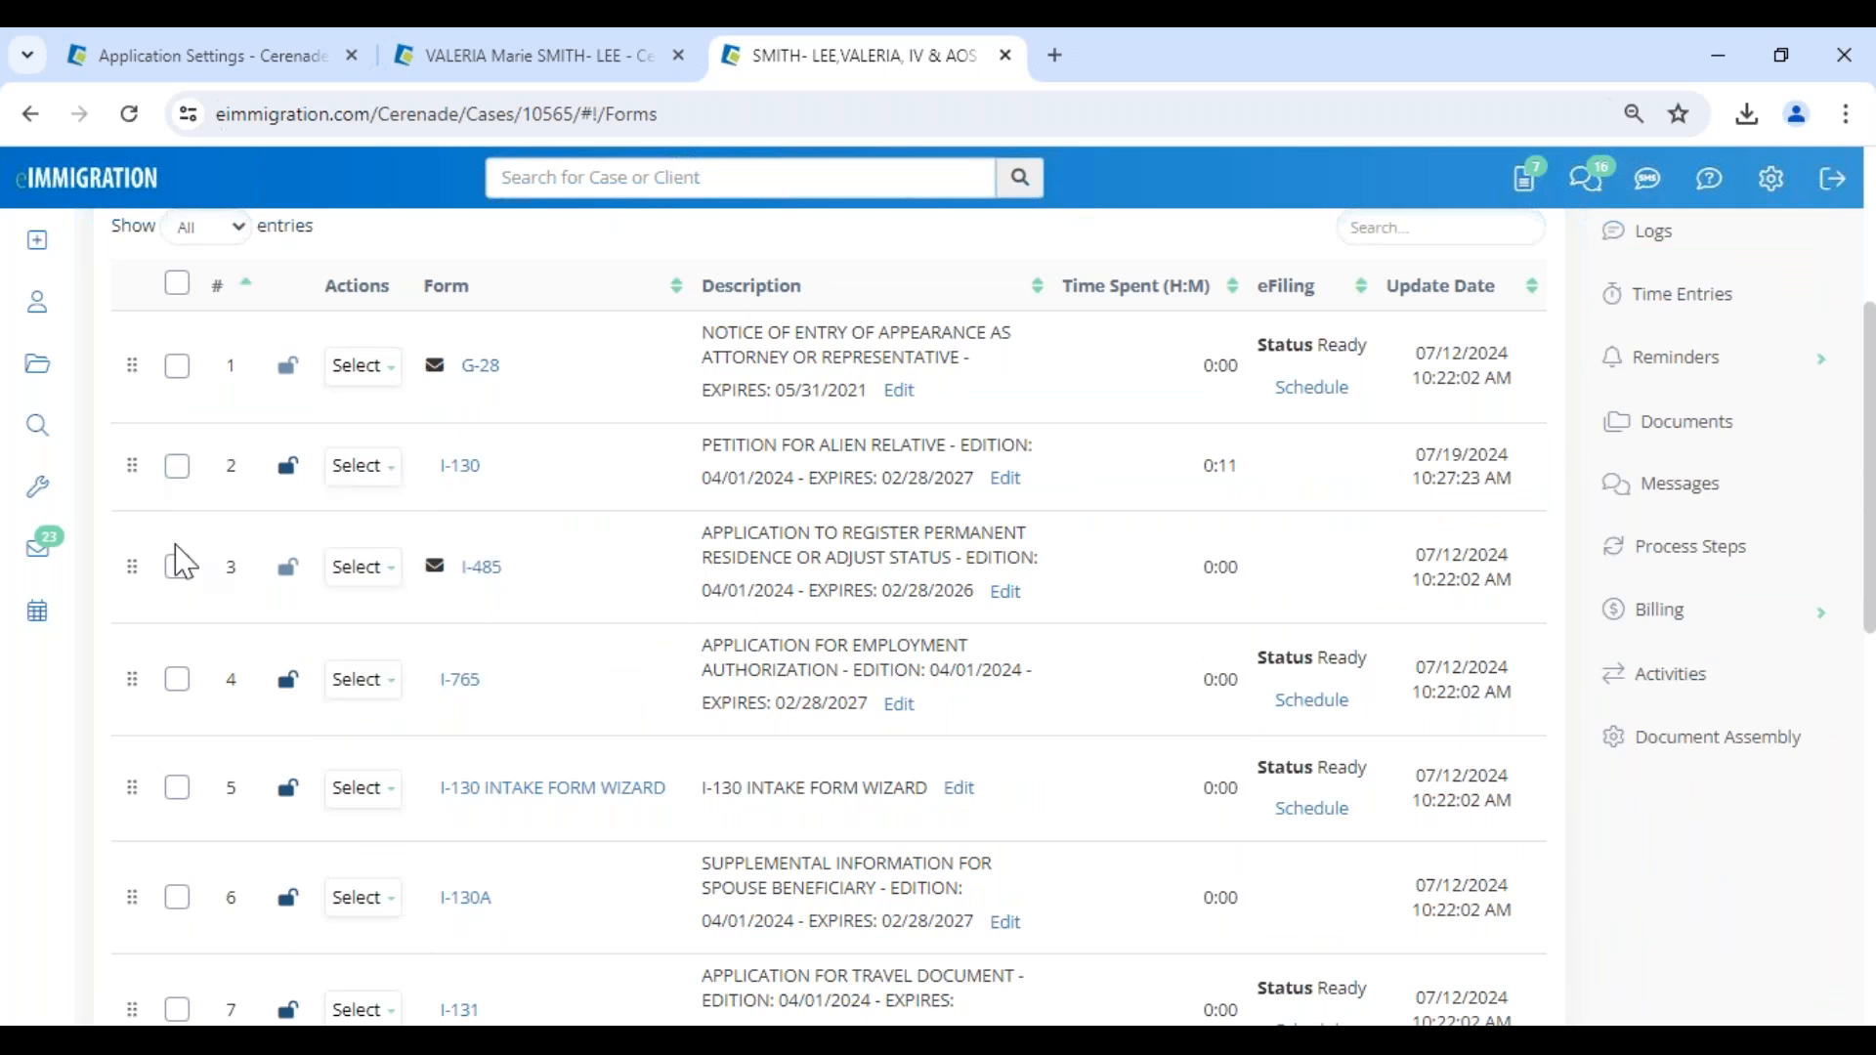
pyautogui.click(178, 467)
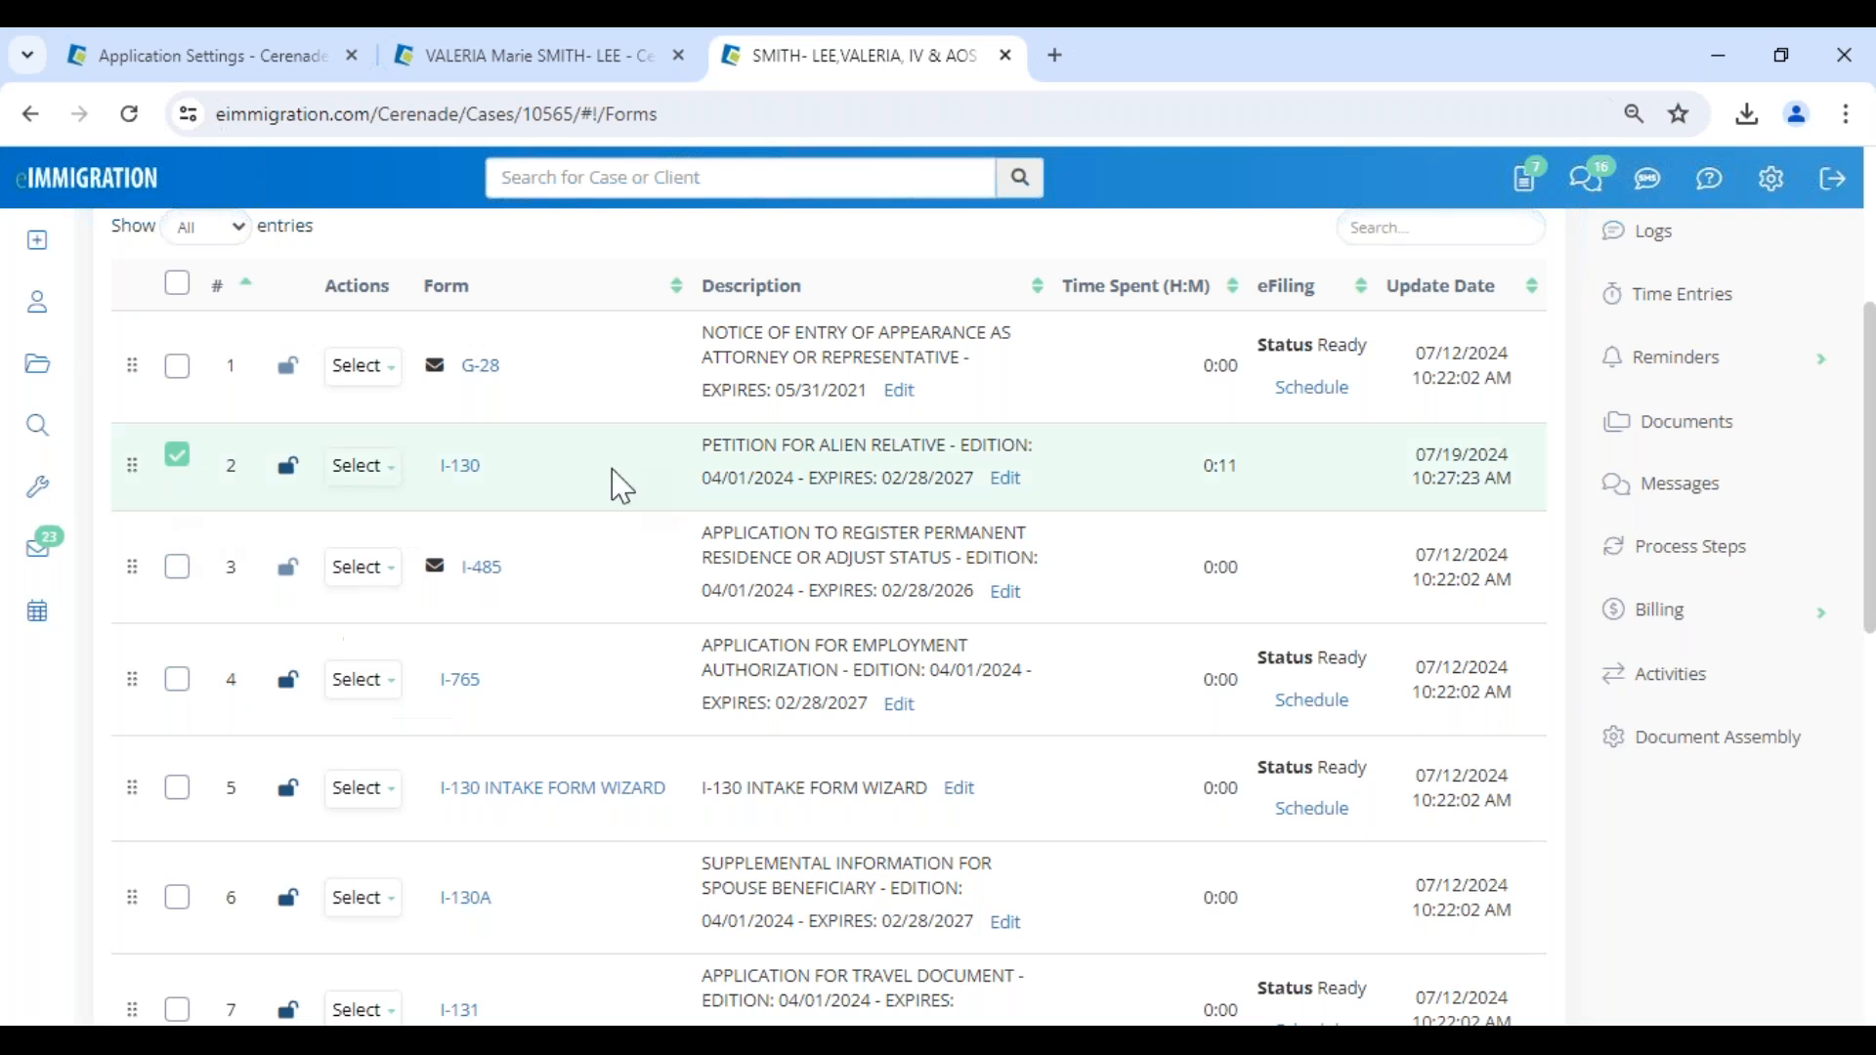
pyautogui.scroll(4, 678, 485)
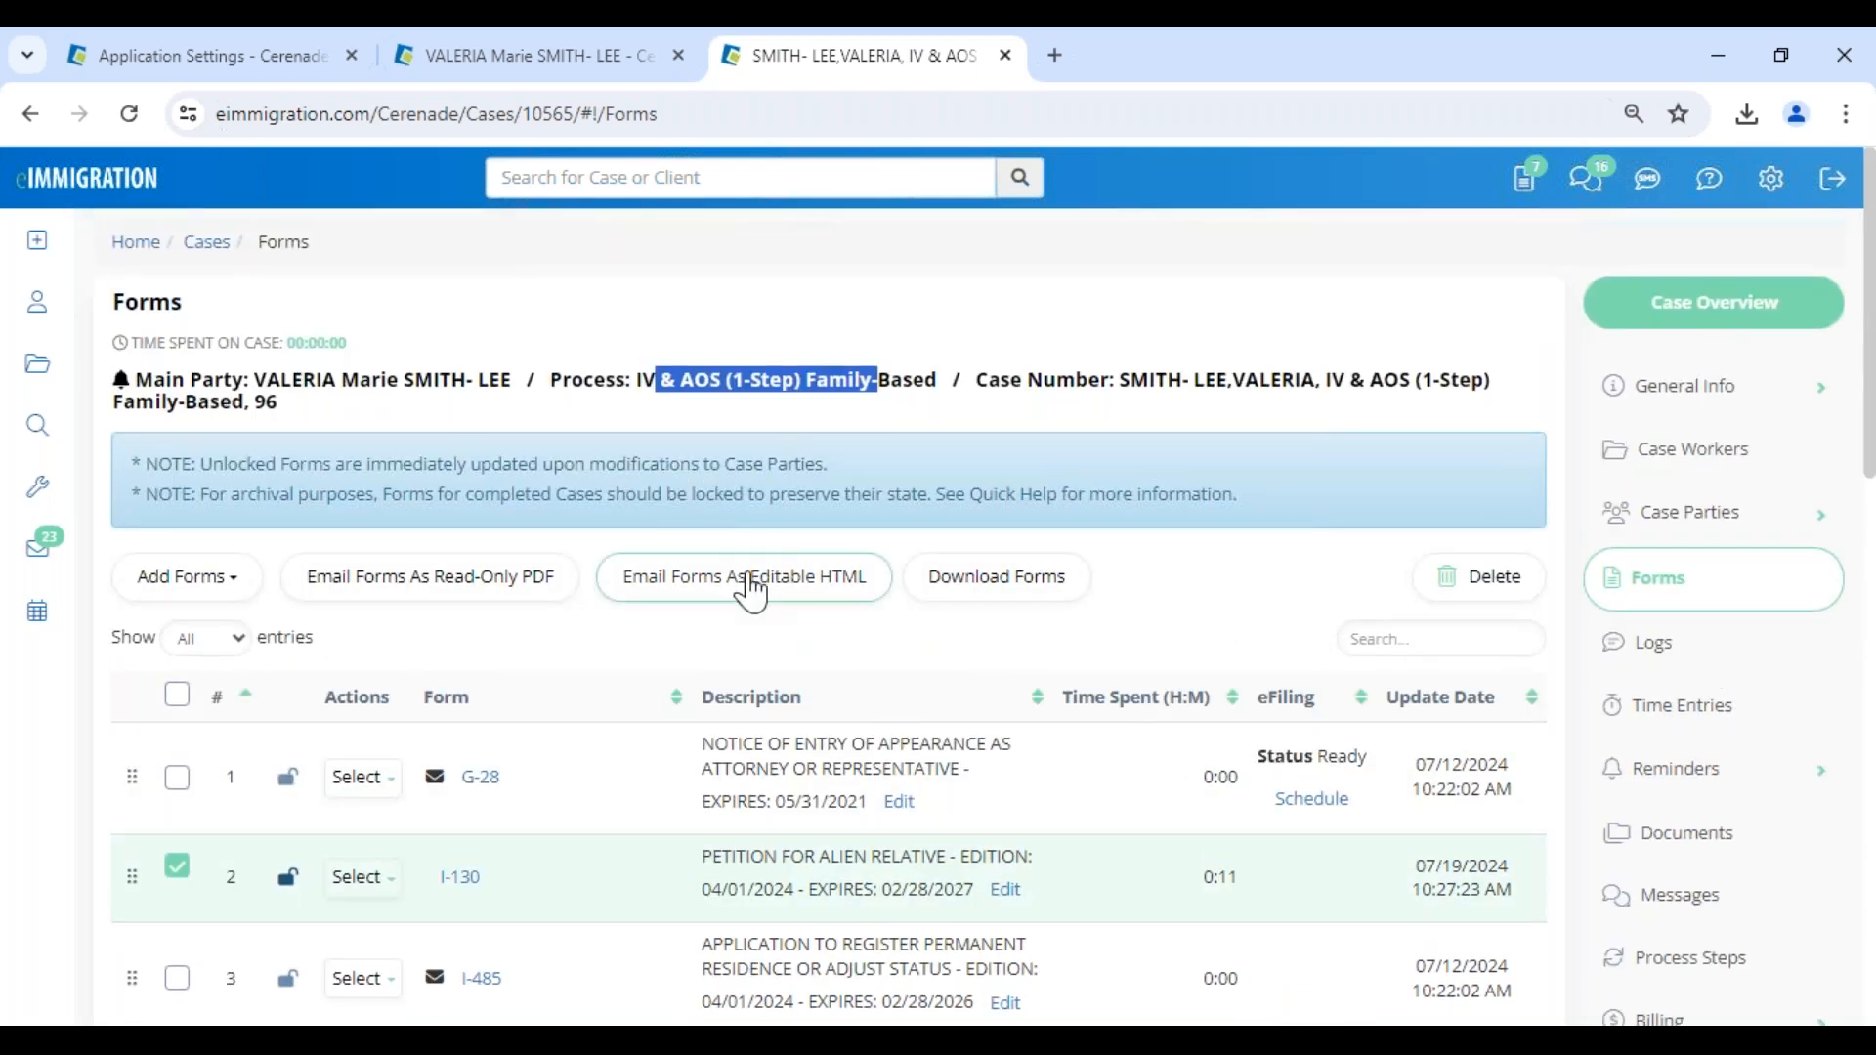
pyautogui.click(838, 606)
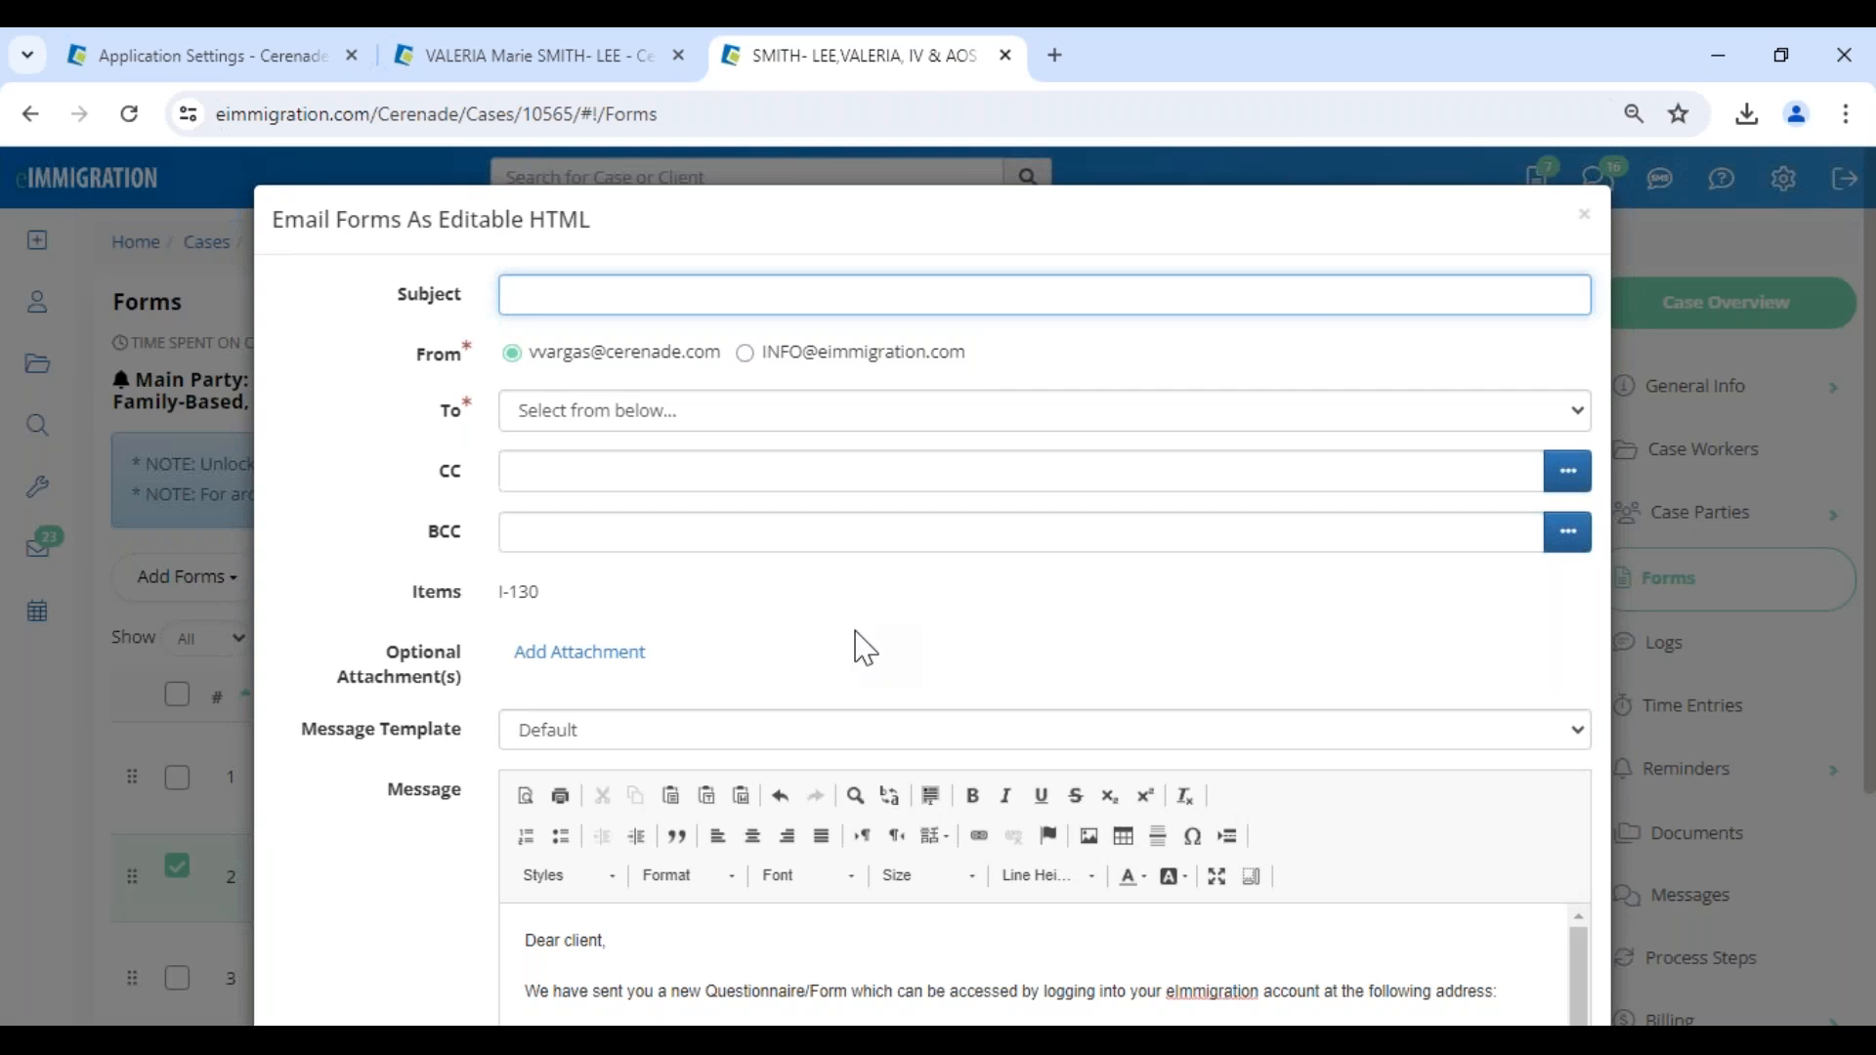
pyautogui.click(1585, 217)
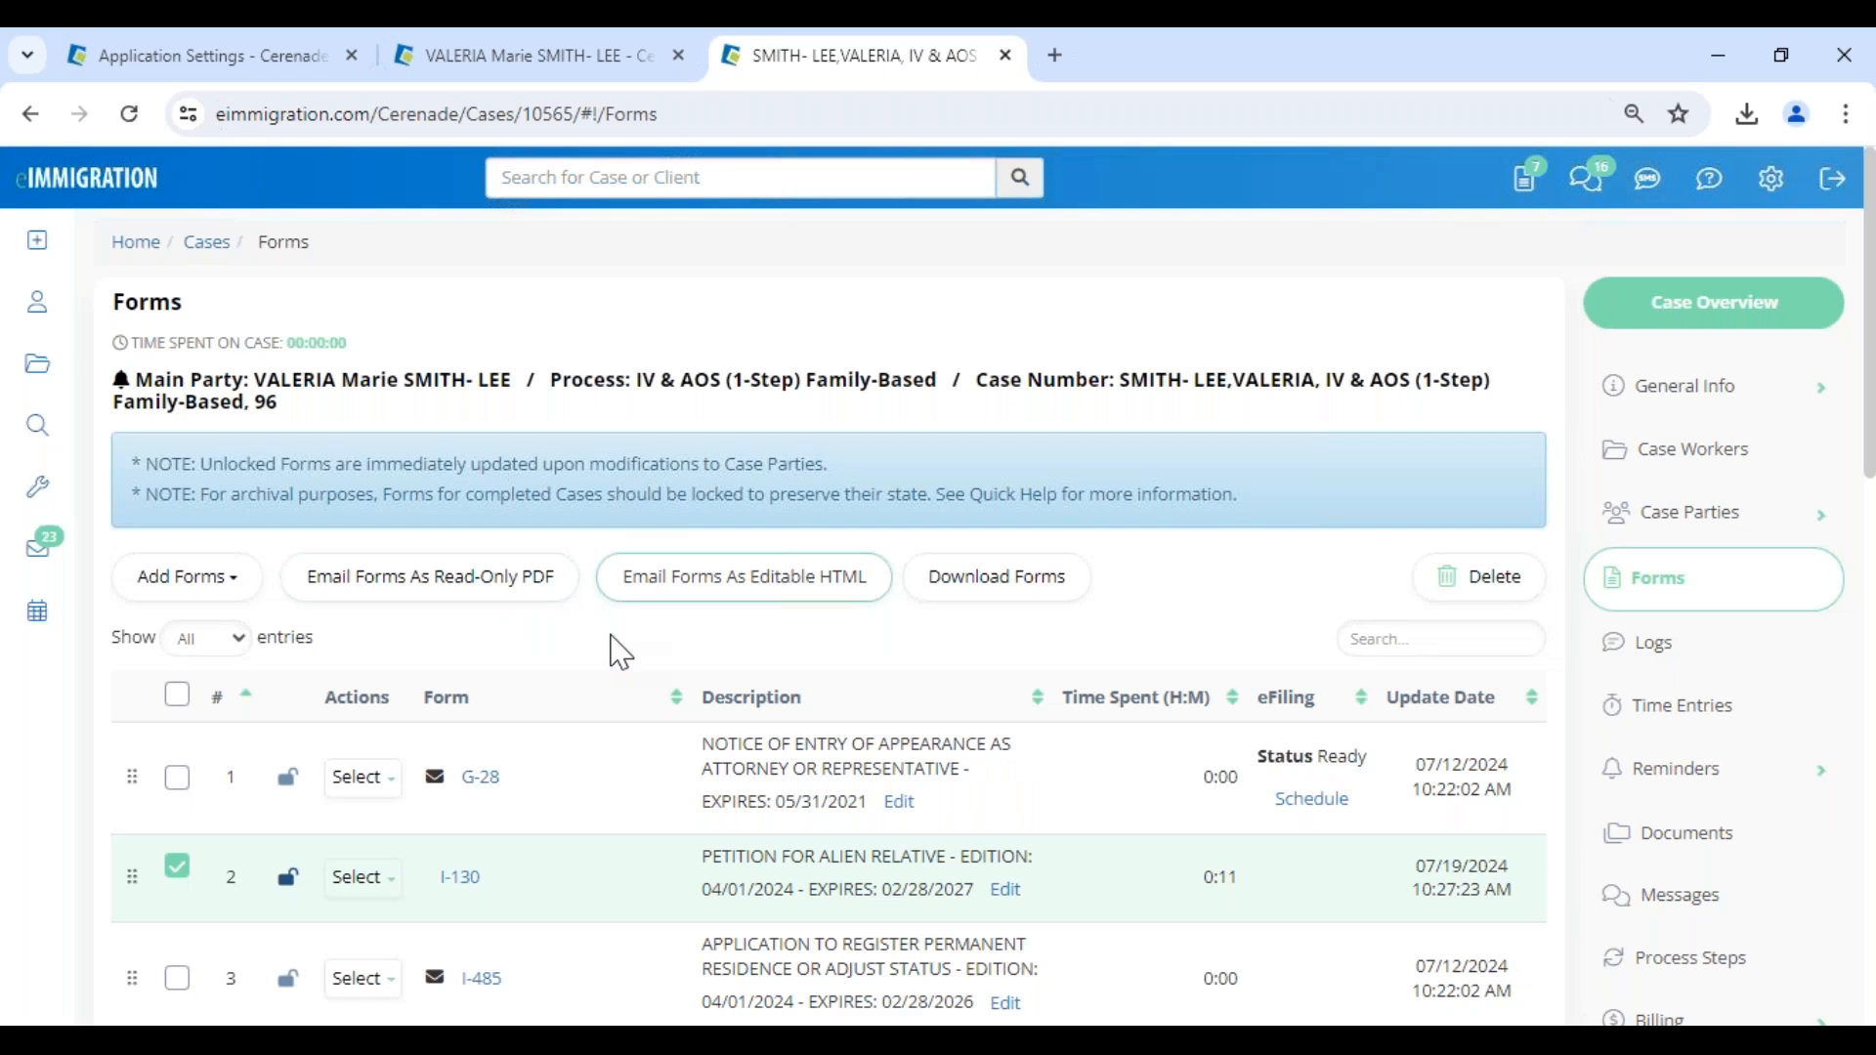
pyautogui.click(829, 607)
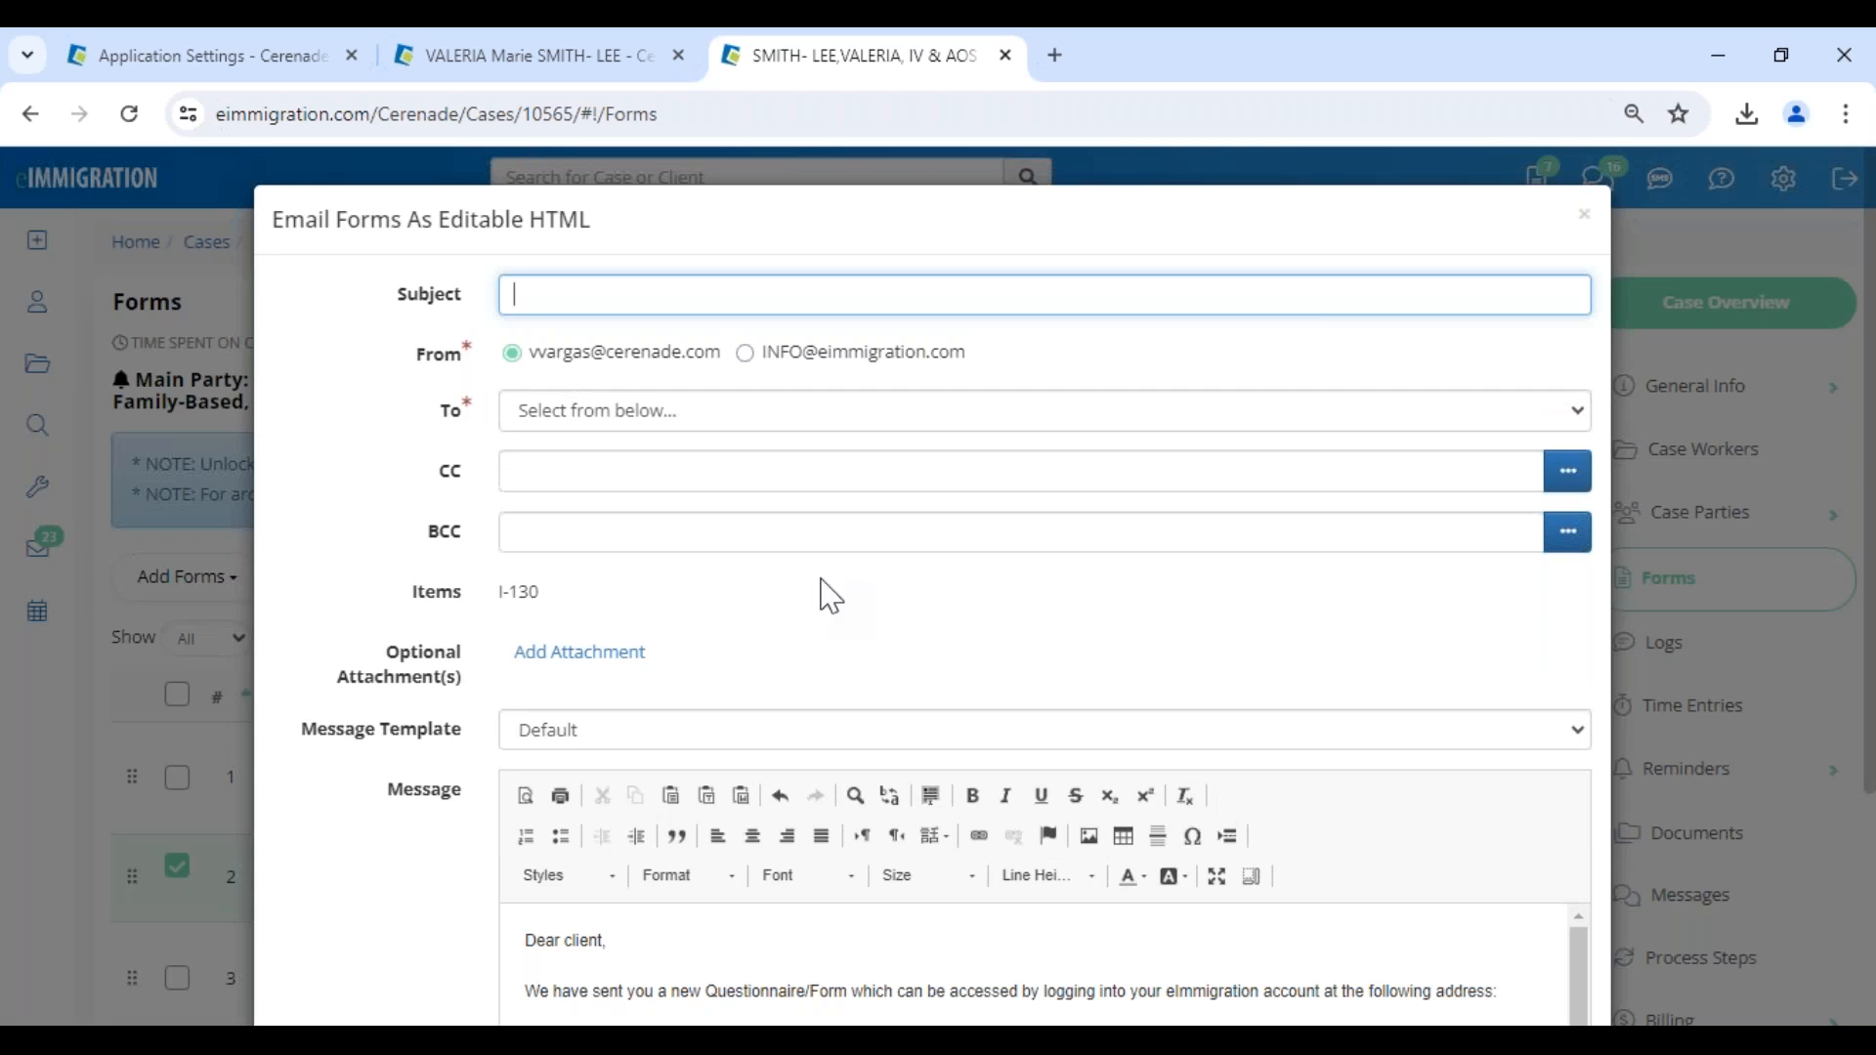
# - Set the email's subject to "PLEASE LOG INTO CLIENT PORTAL" and choose the case's alien party as recipient
pyautogui.click(625, 293)
pyautogui.click(733, 371)
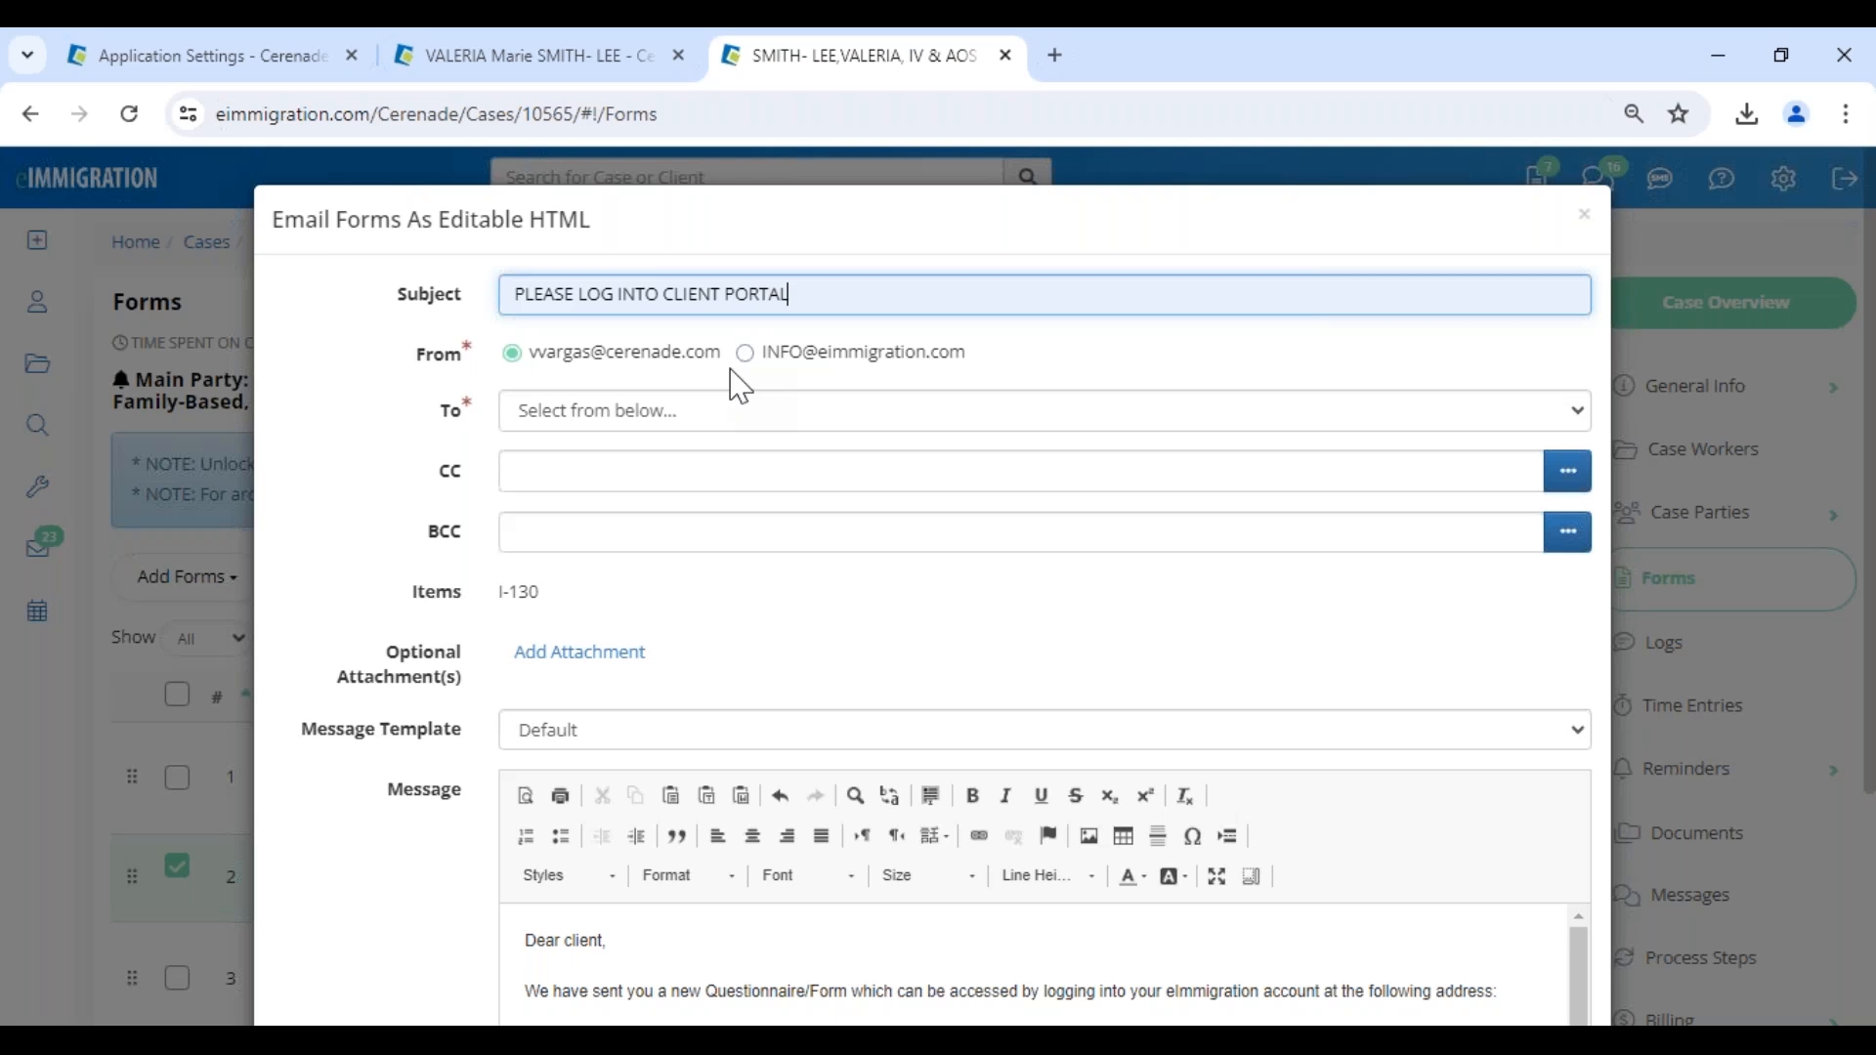
pyautogui.click(712, 418)
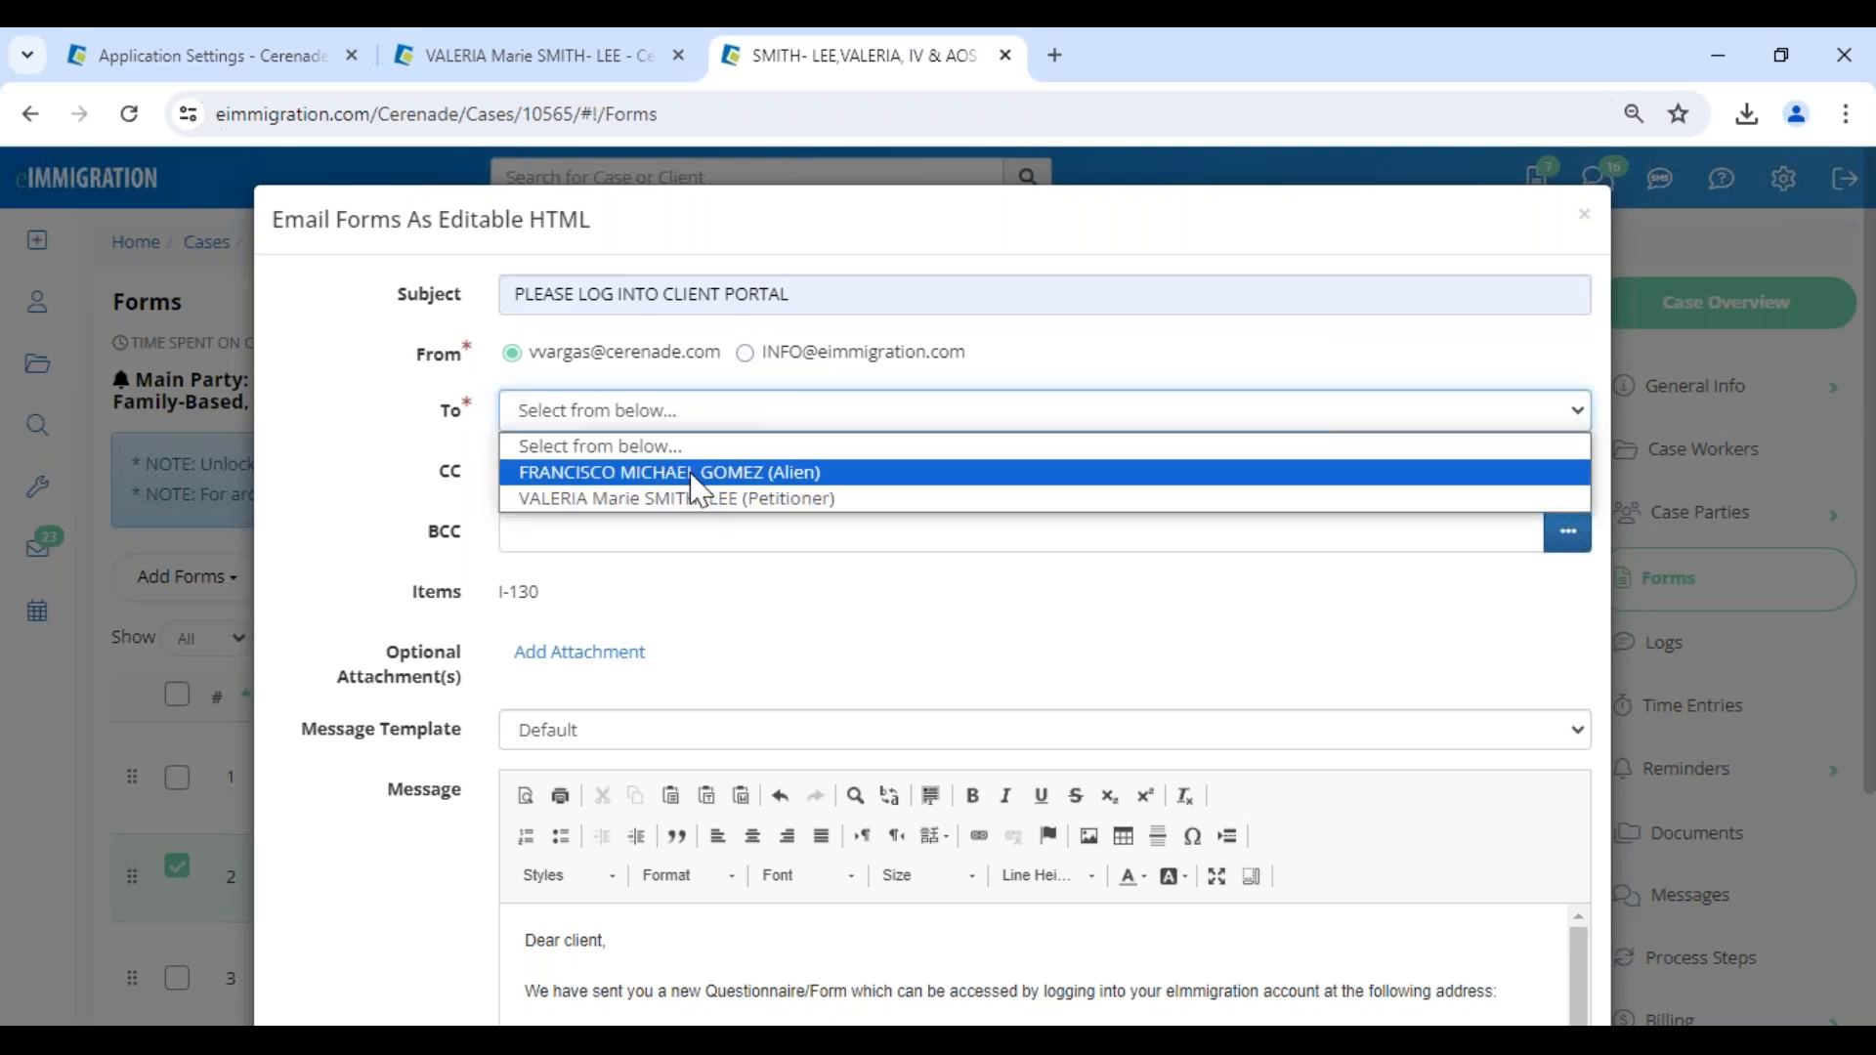
pyautogui.click(700, 473)
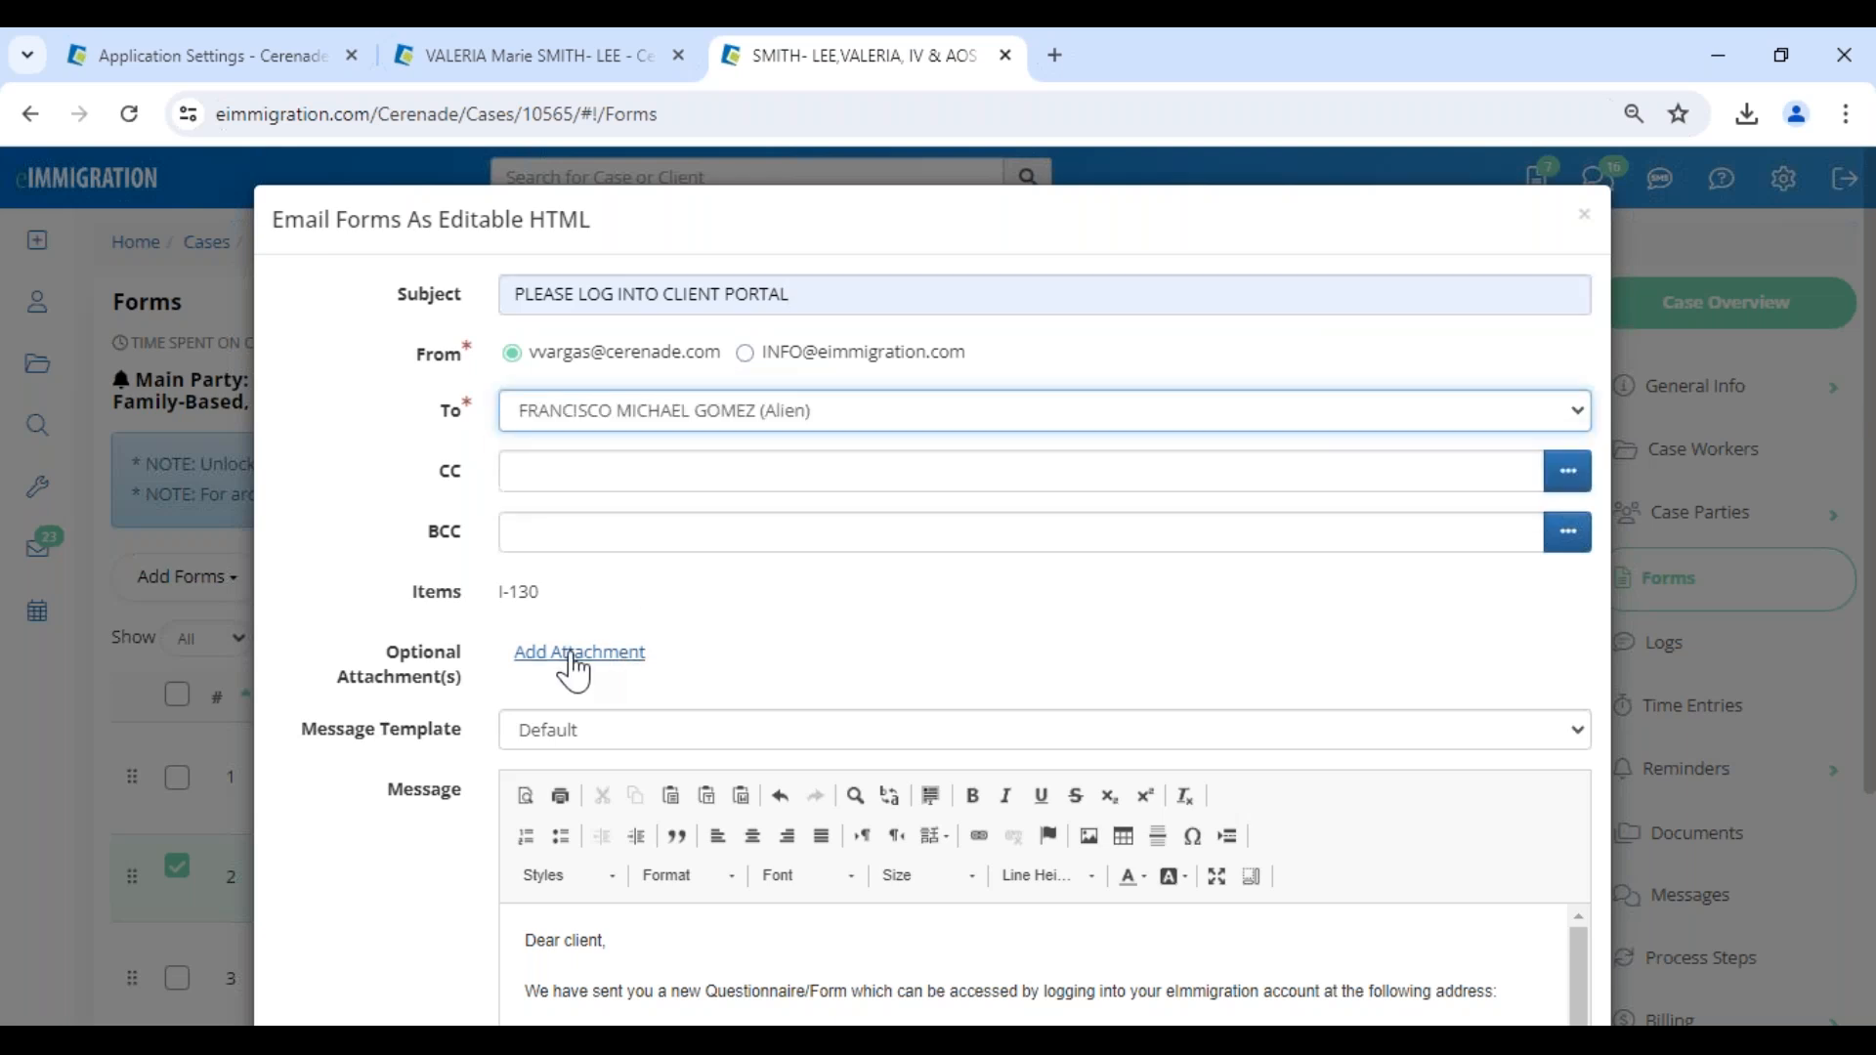
# - Apply the "! - Nuevo Cuestionario/Forma" message template, check the message through to its signature and send the email
pyautogui.click(587, 729)
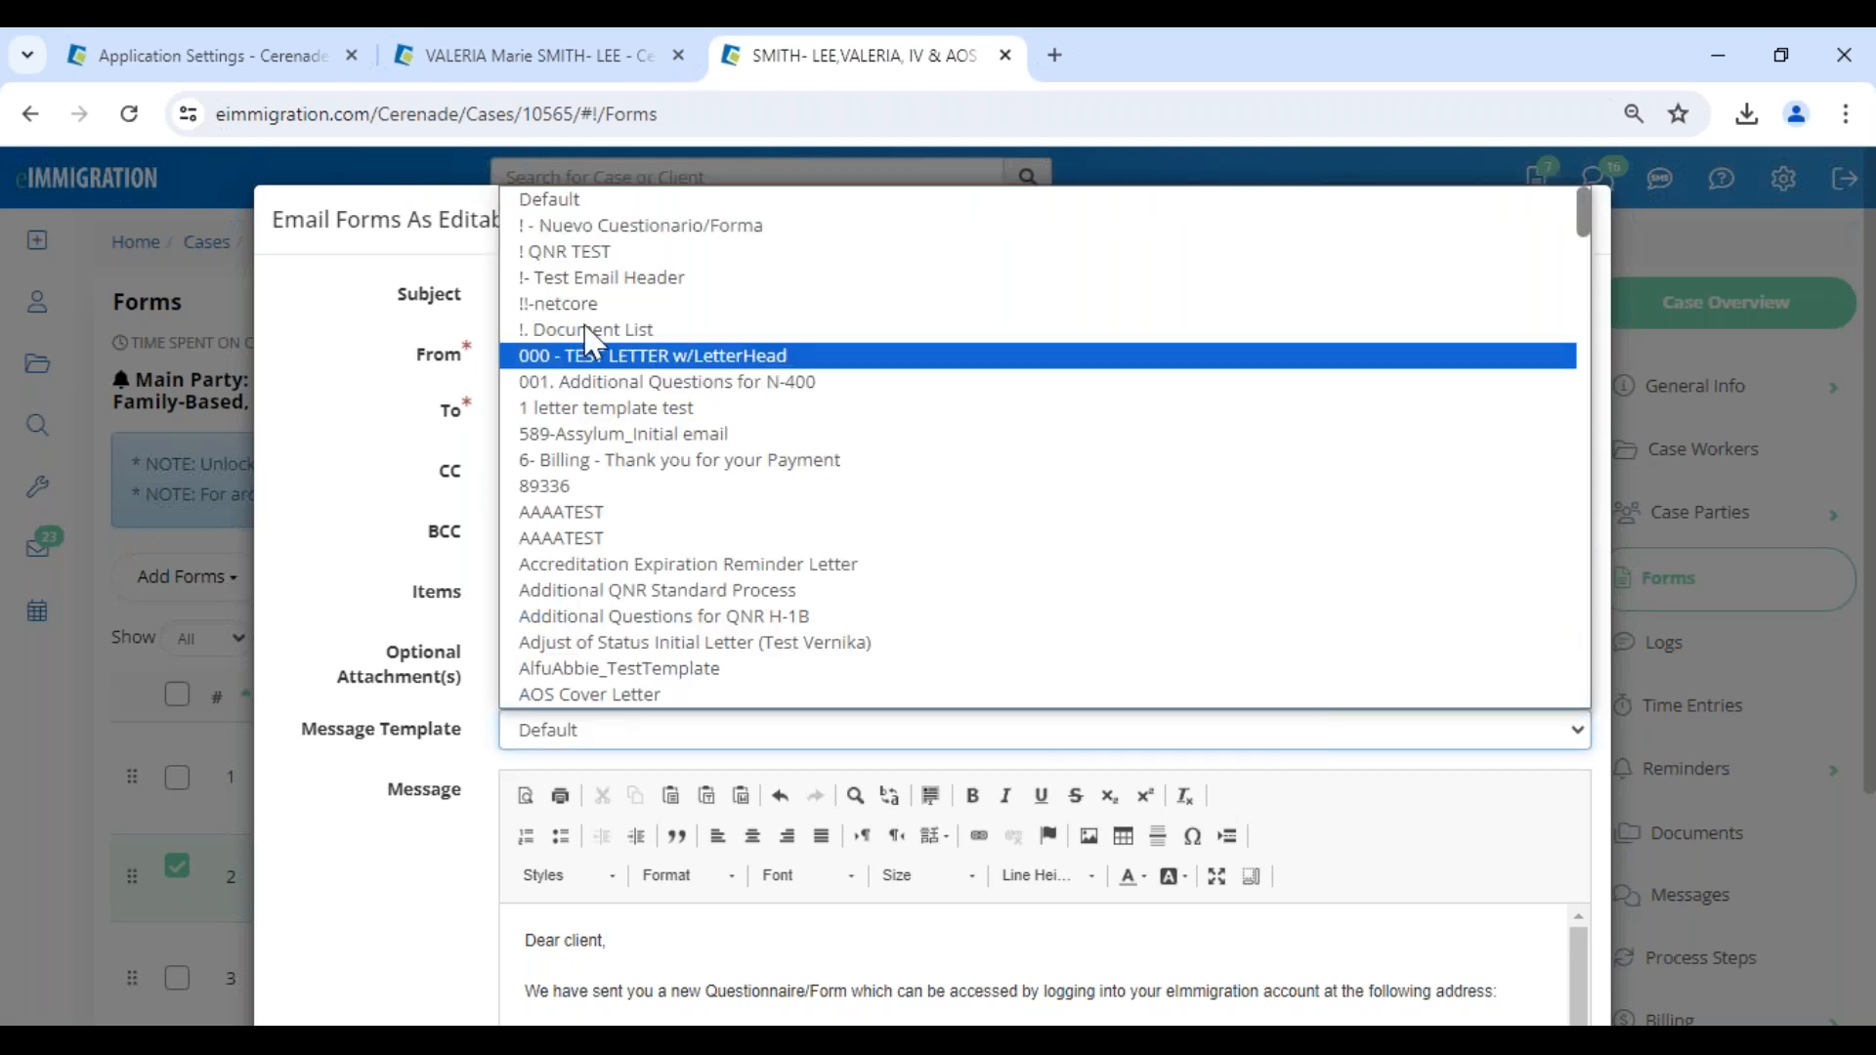
pyautogui.click(594, 225)
pyautogui.scroll(-8, 977, 899)
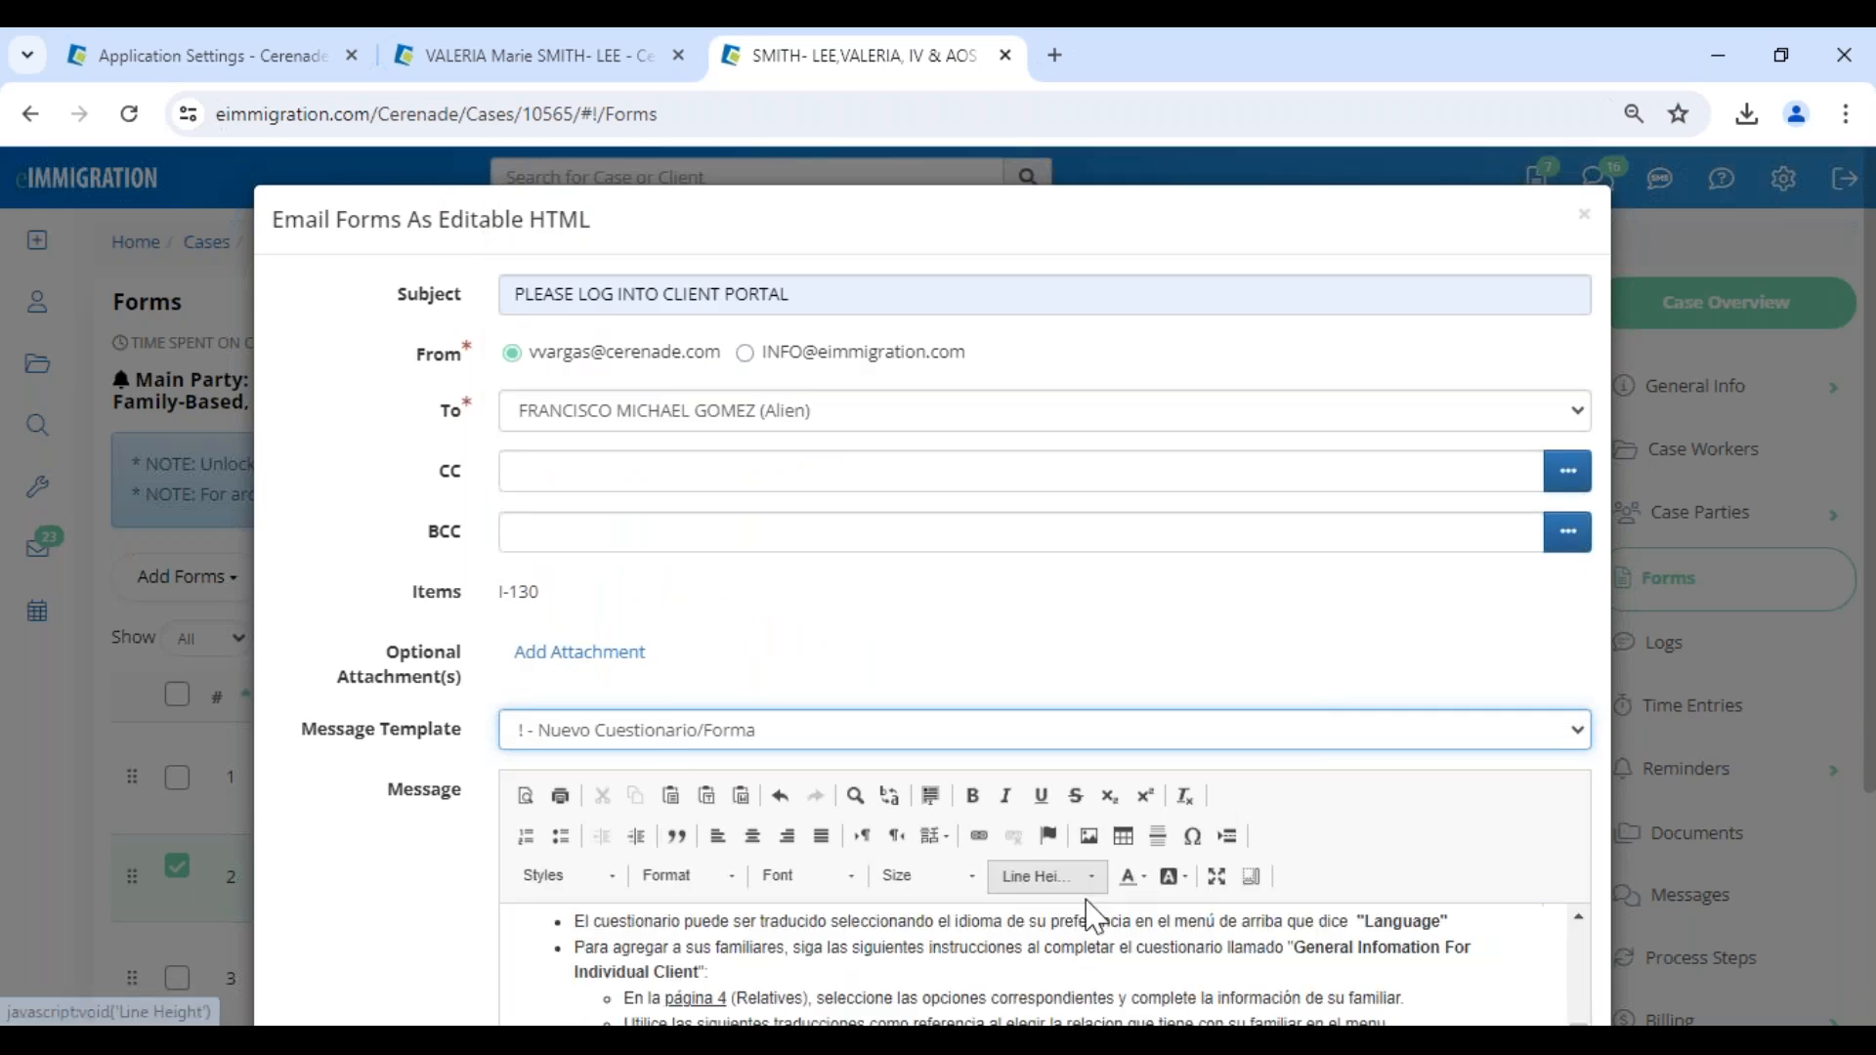
pyautogui.scroll(-3, 1558, 913)
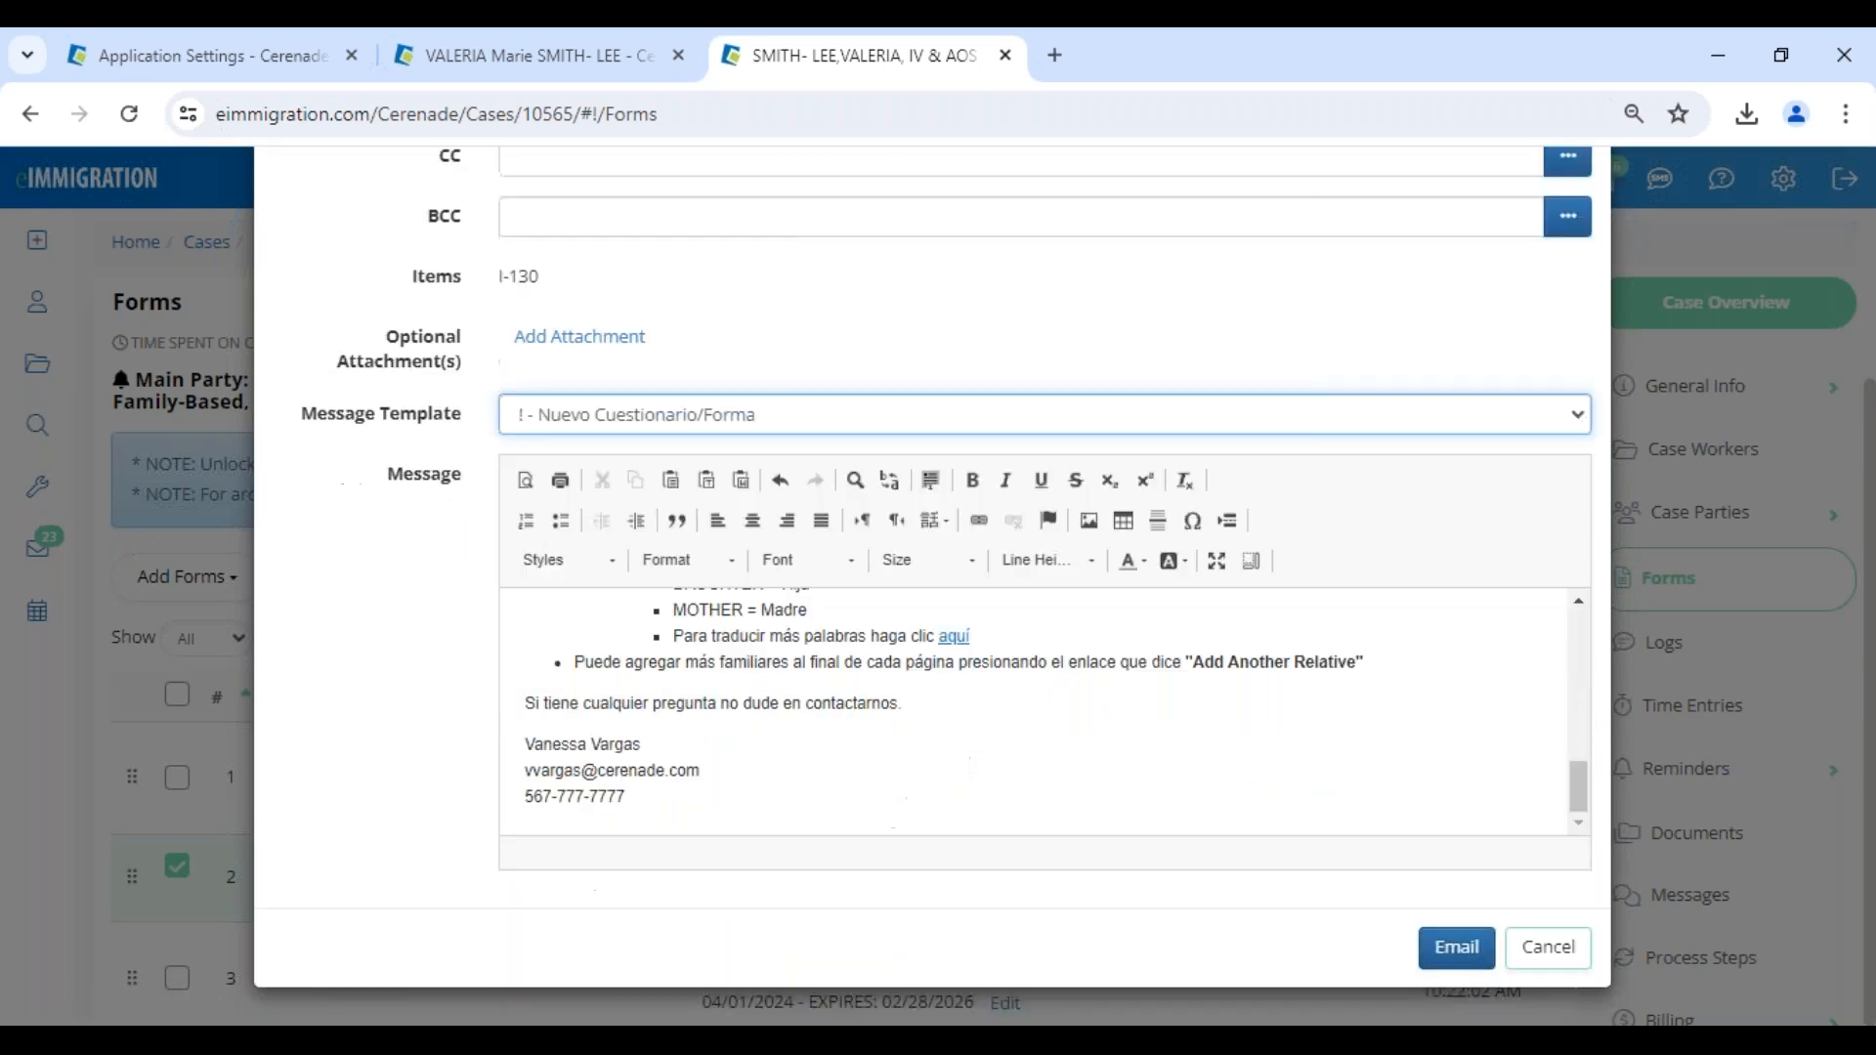
pyautogui.click(1465, 963)
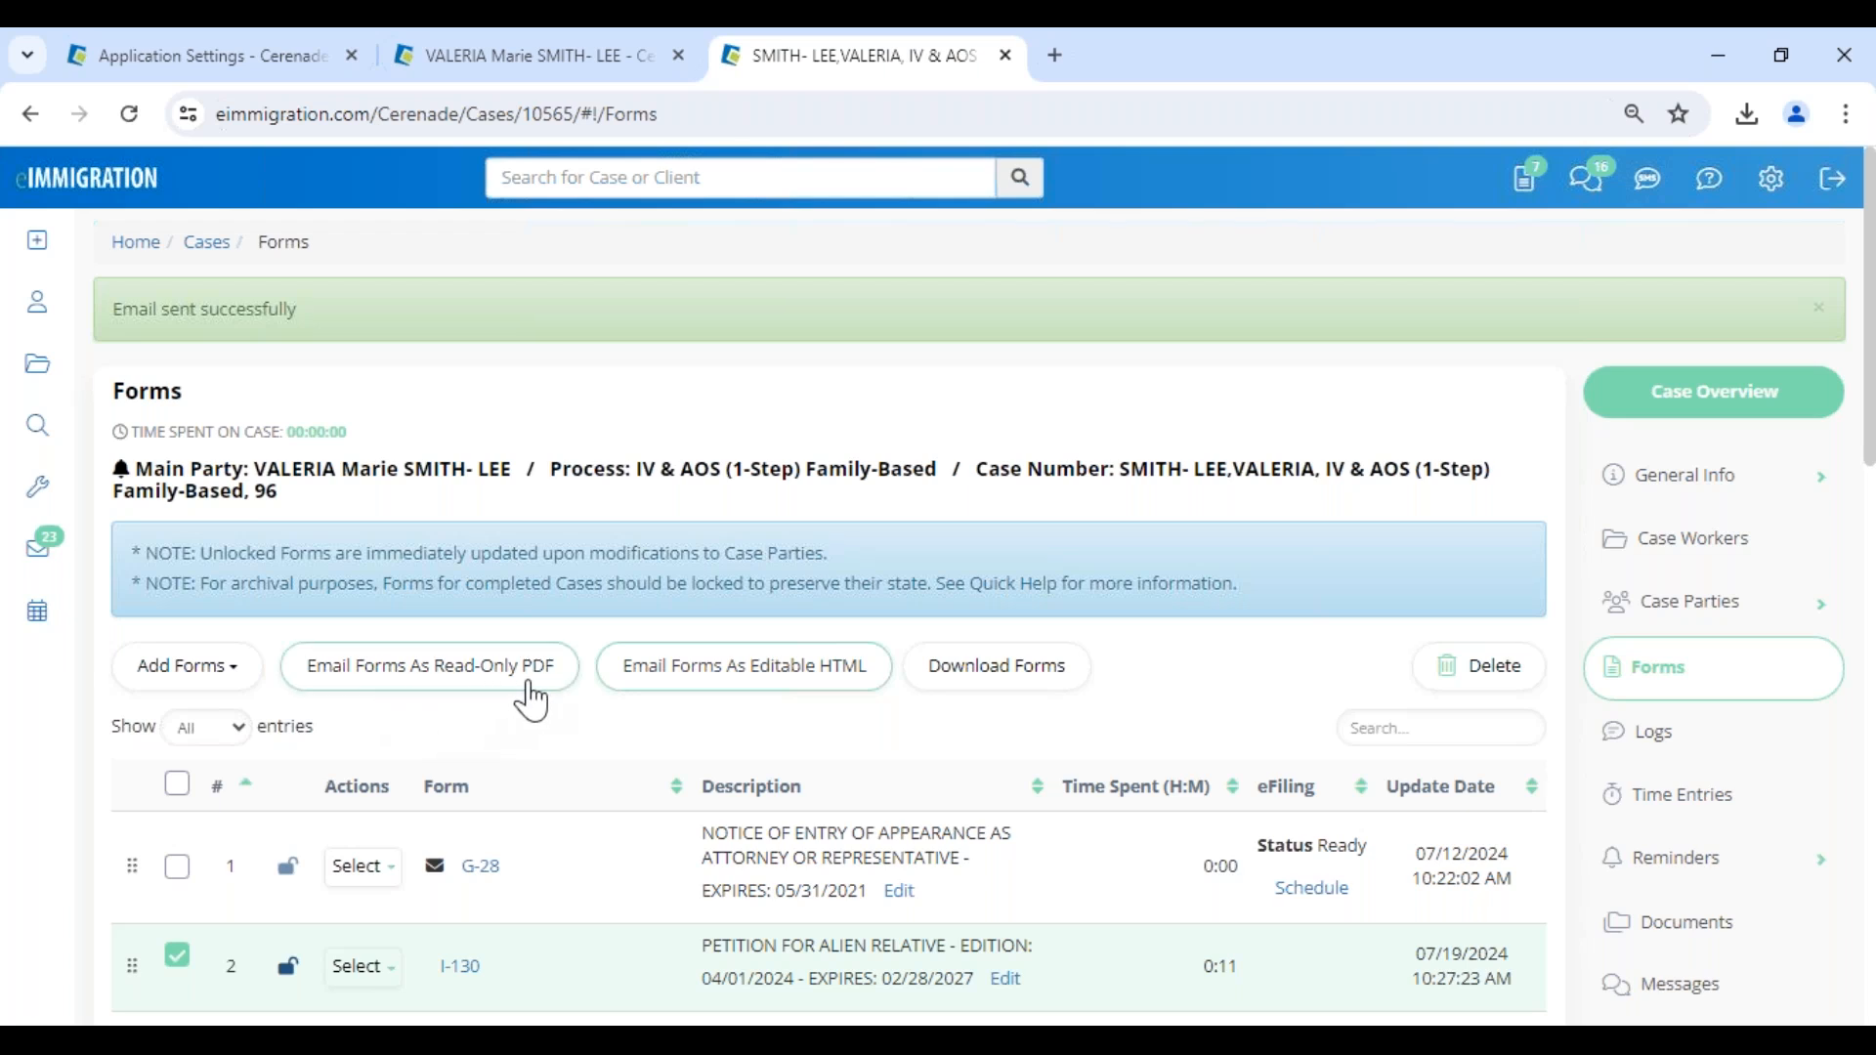
# - Switch to the client portal in the Edge window, refresh the client's mailbox and open the newly received I-130
pyautogui.moveTo(469, 1021)
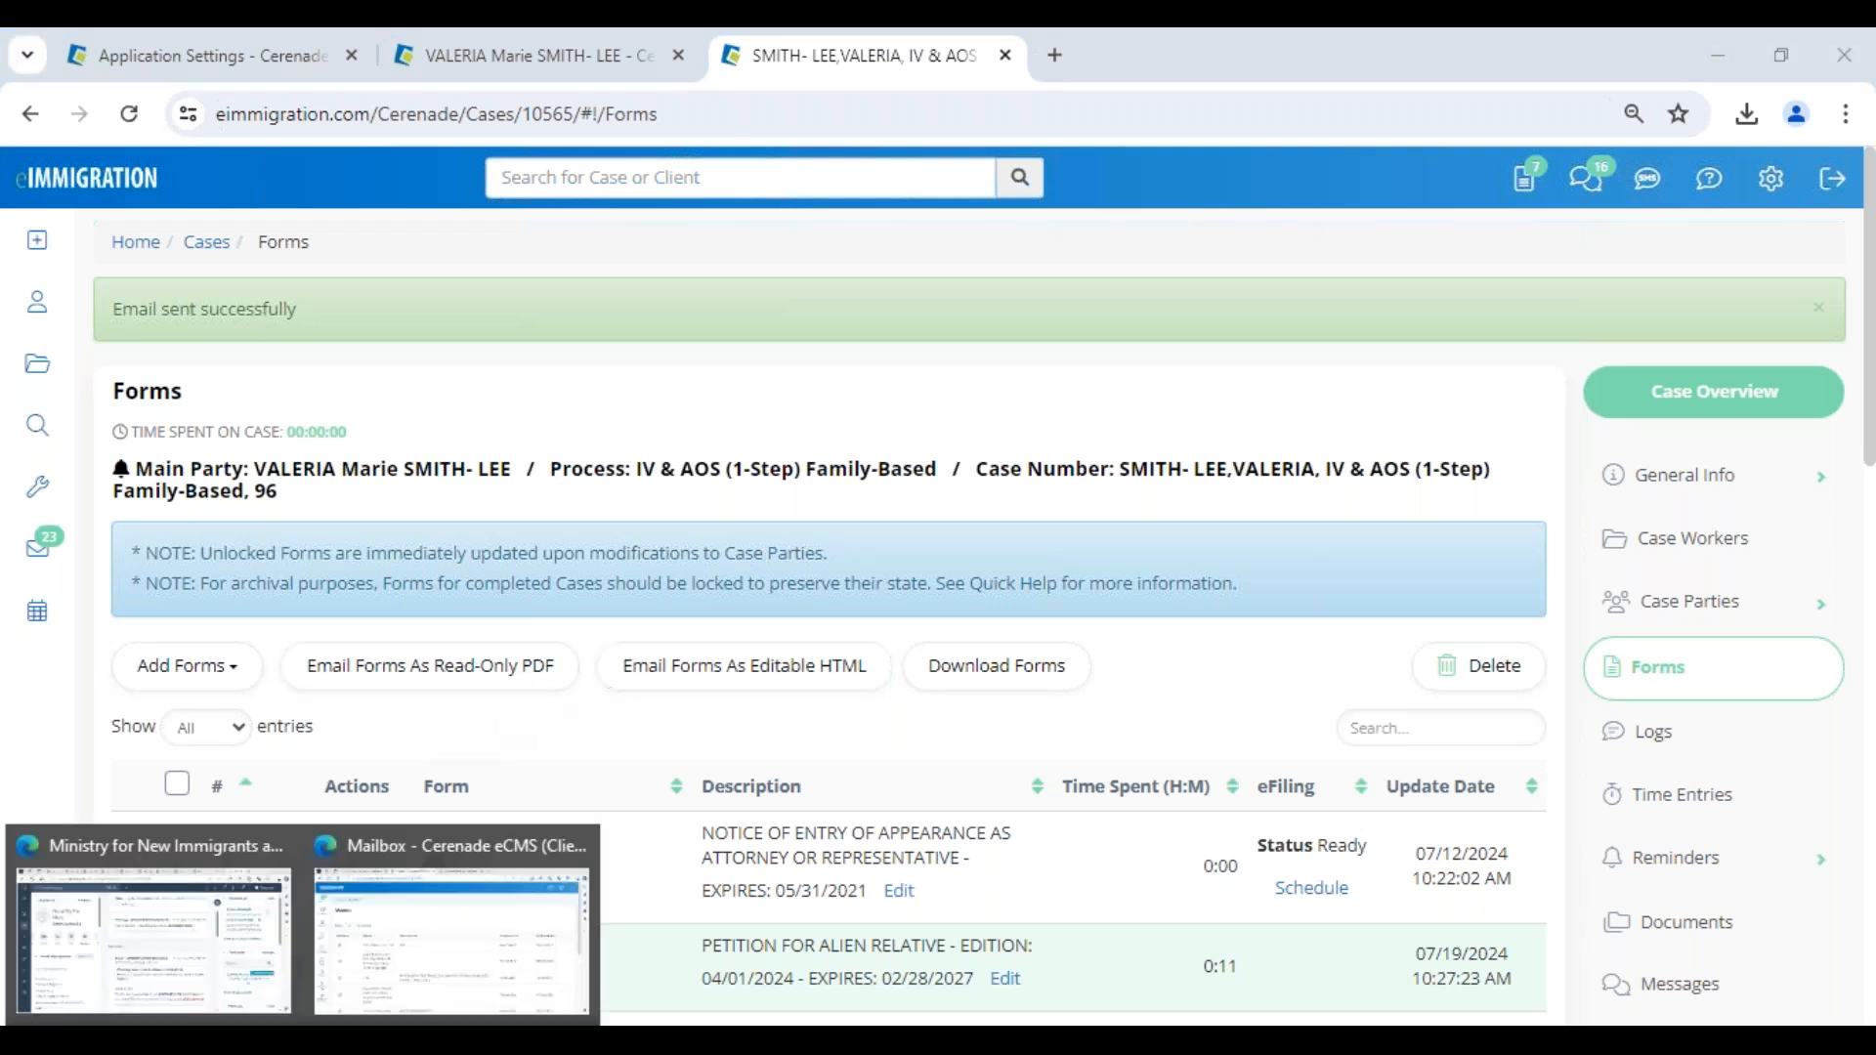
pyautogui.click(360, 957)
pyautogui.click(101, 100)
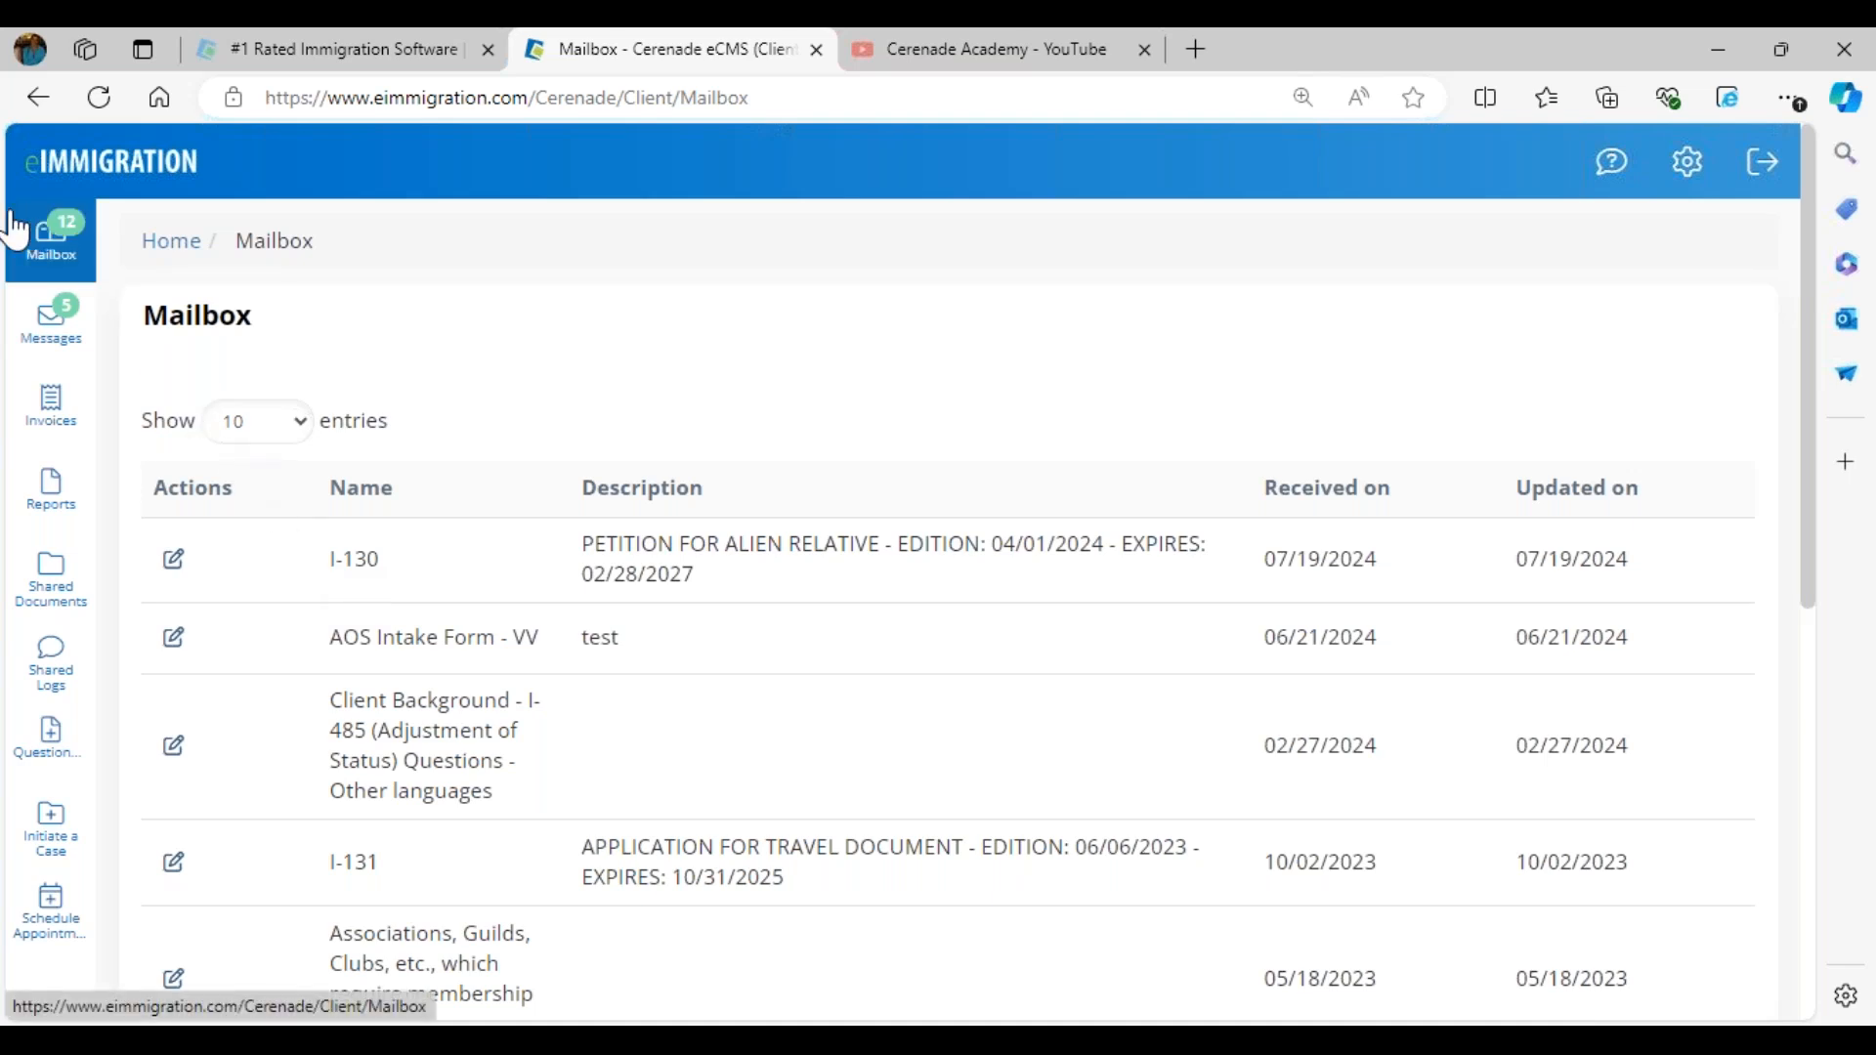
pyautogui.click(174, 561)
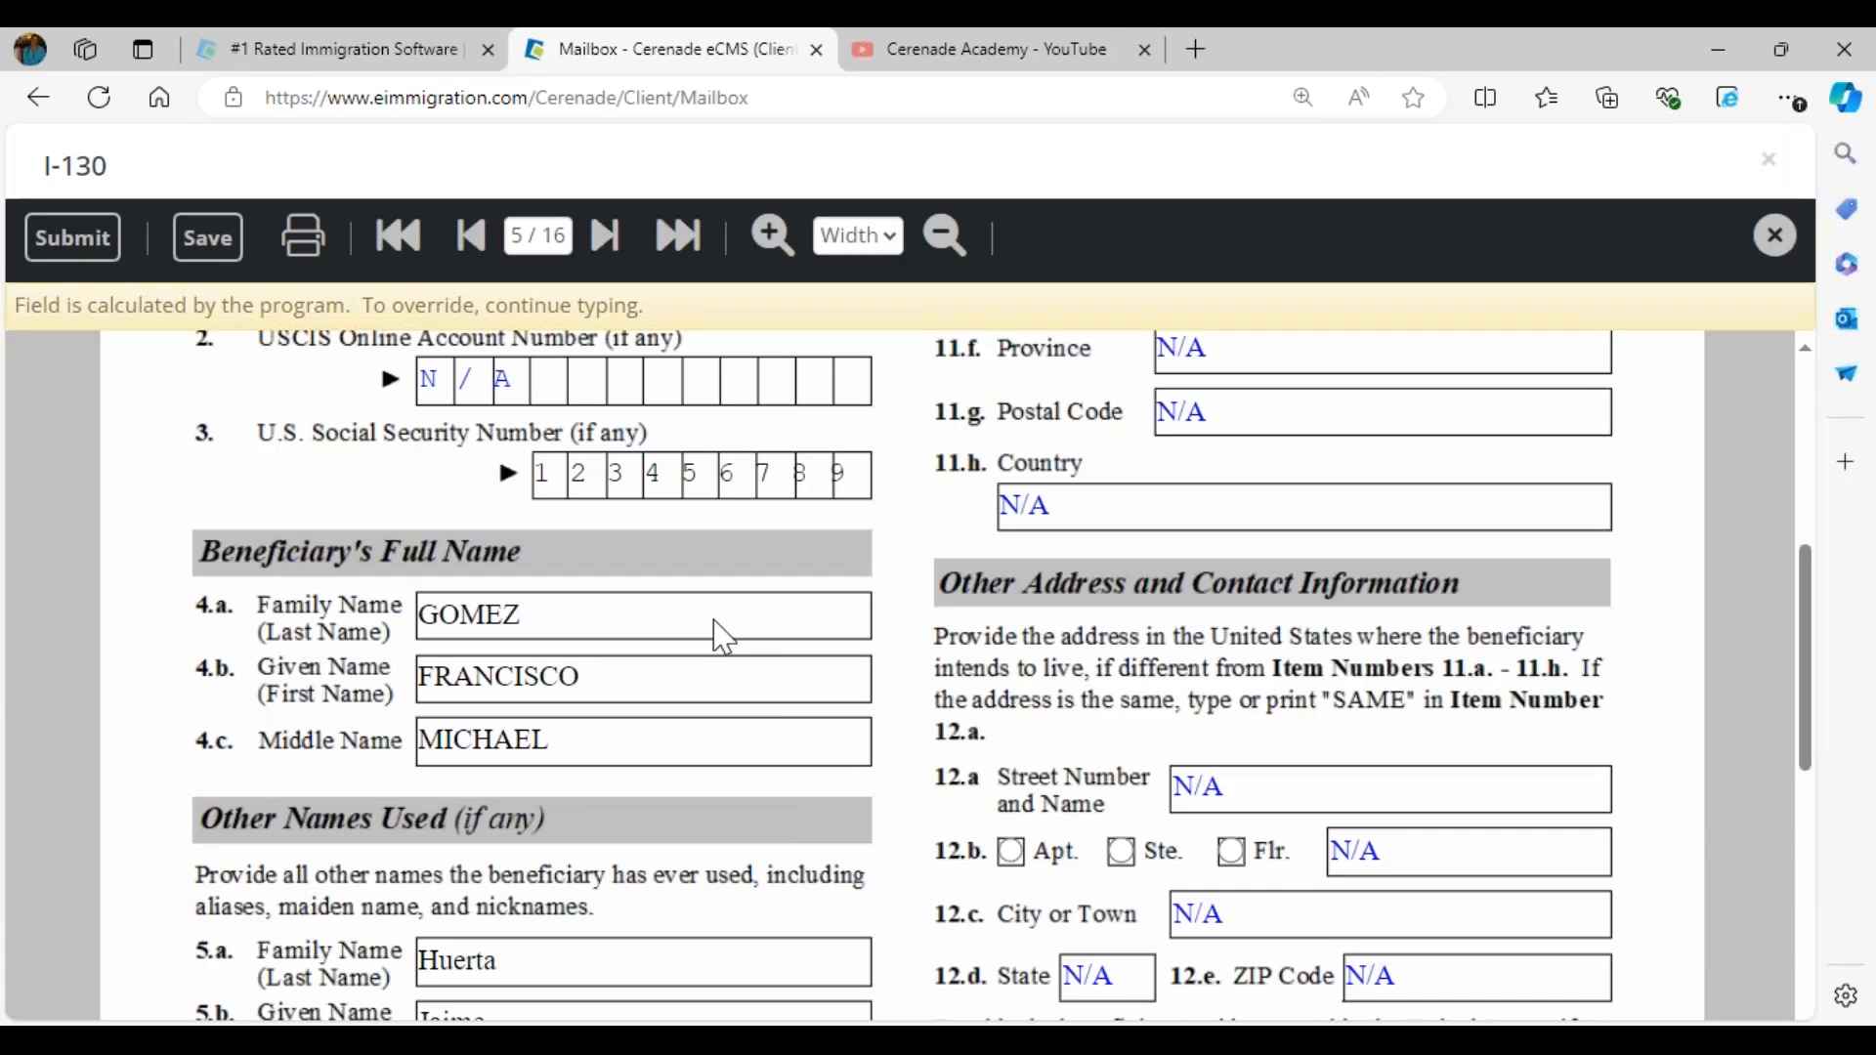
# - Review the beneficiary information on page 5 of the I-130 and highlight the date of birth field
pyautogui.scroll(-6, 714, 622)
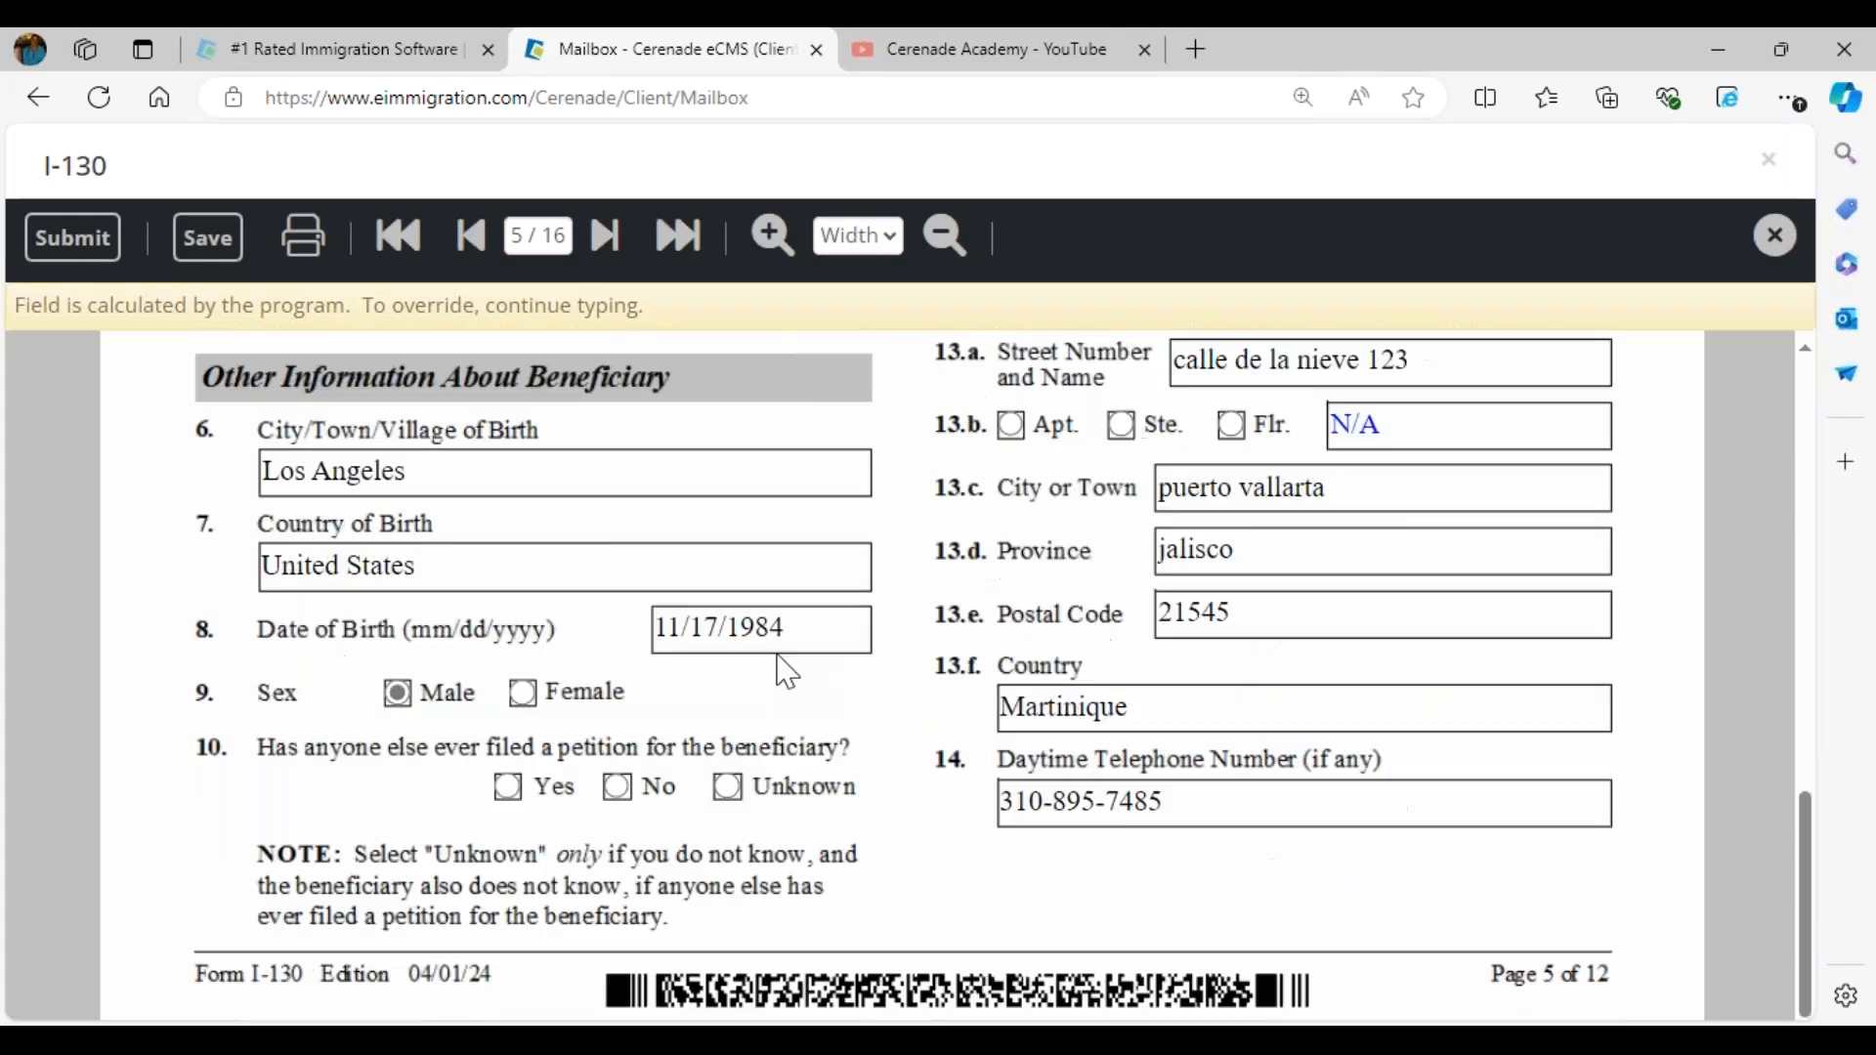
pyautogui.moveTo(785, 627); pyautogui.dragTo(543, 612)
pyautogui.click(720, 691)
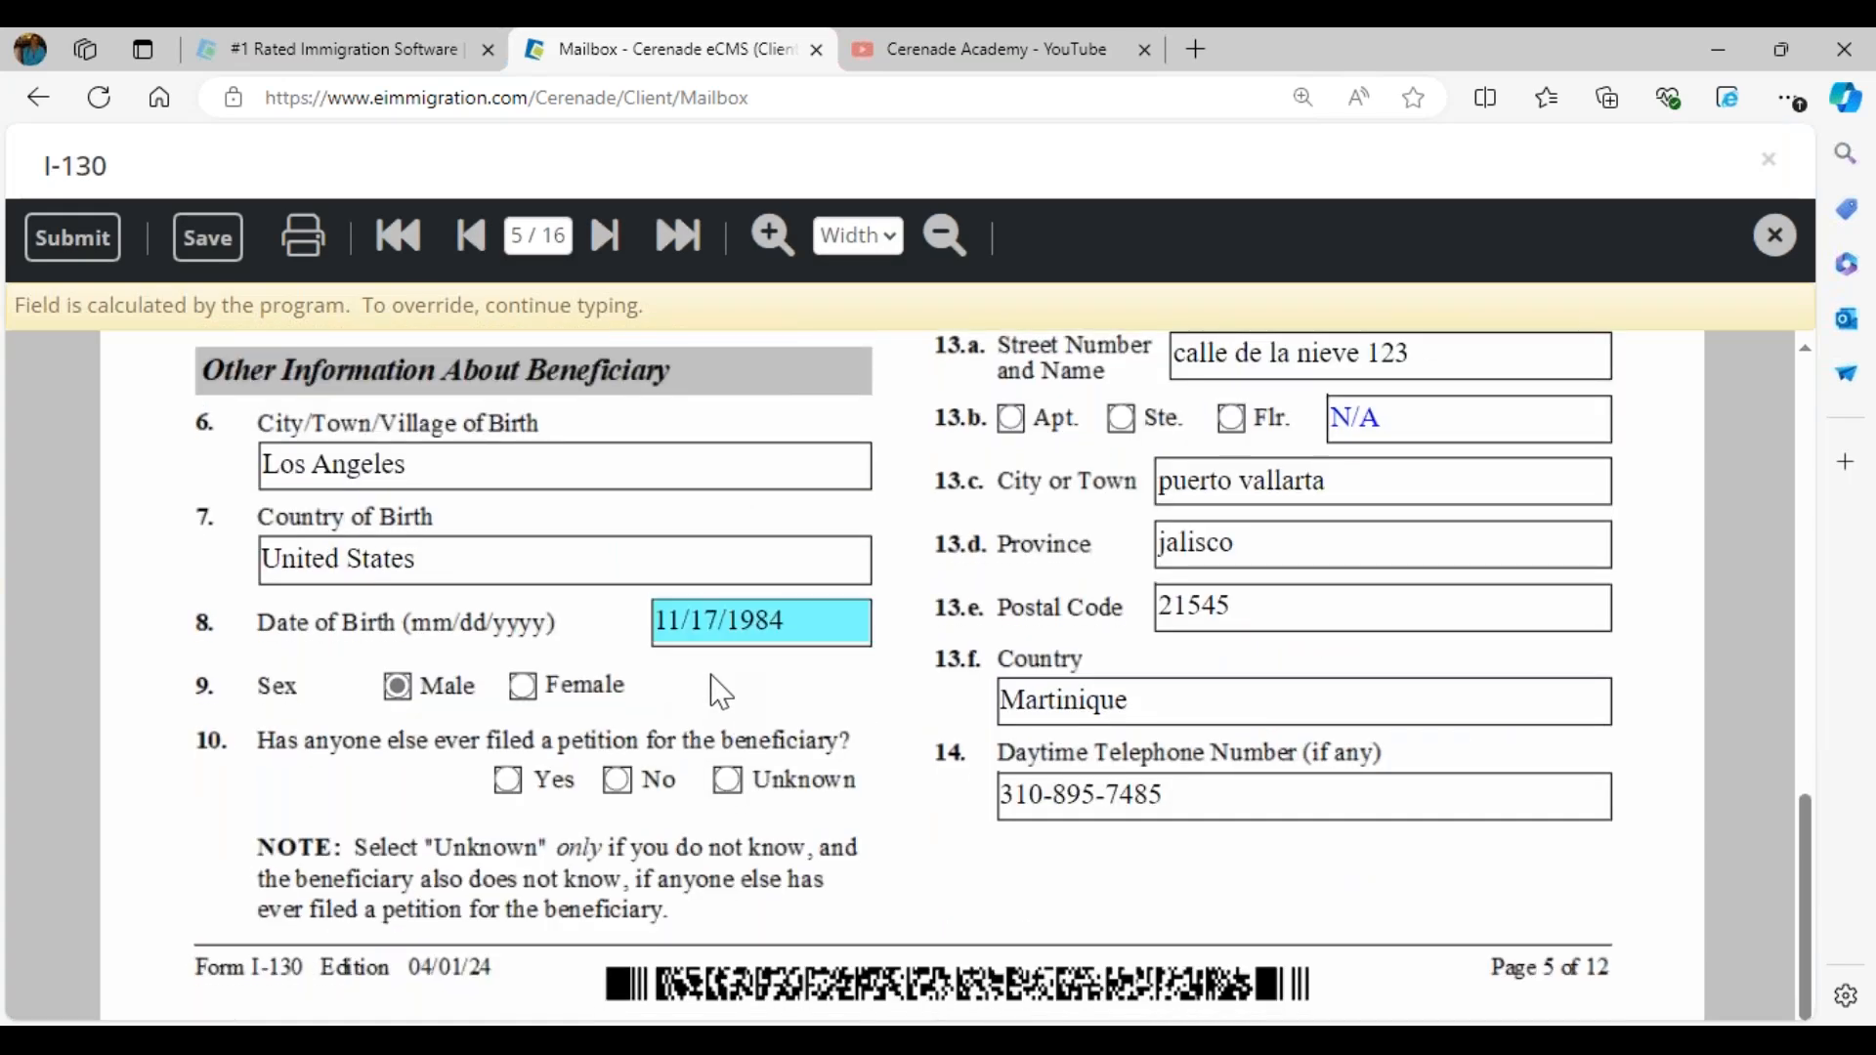
# - Jump to page 13 of the I-130 and look back page by page for the Petitioner's Signature section on page 9
pyautogui.click(562, 239)
pyautogui.write('12')
pyautogui.write('3')
pyautogui.press('Return')
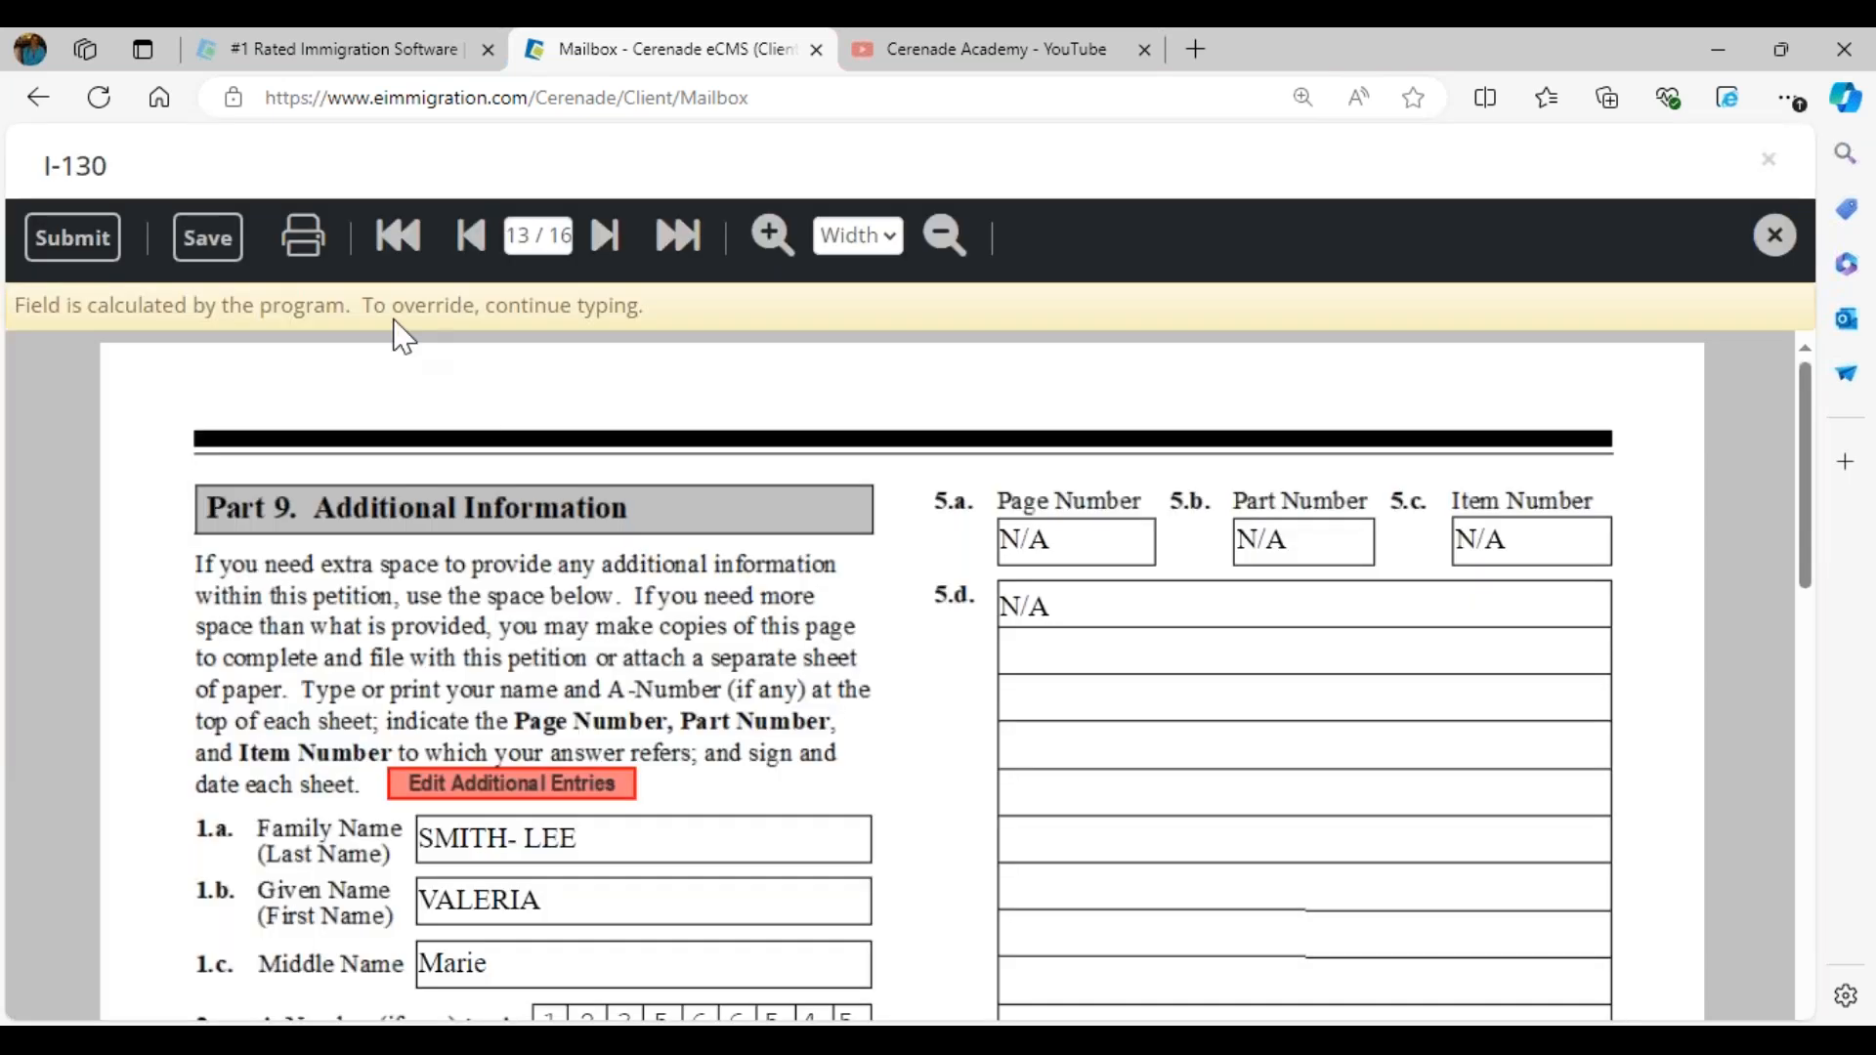
pyautogui.click(461, 244)
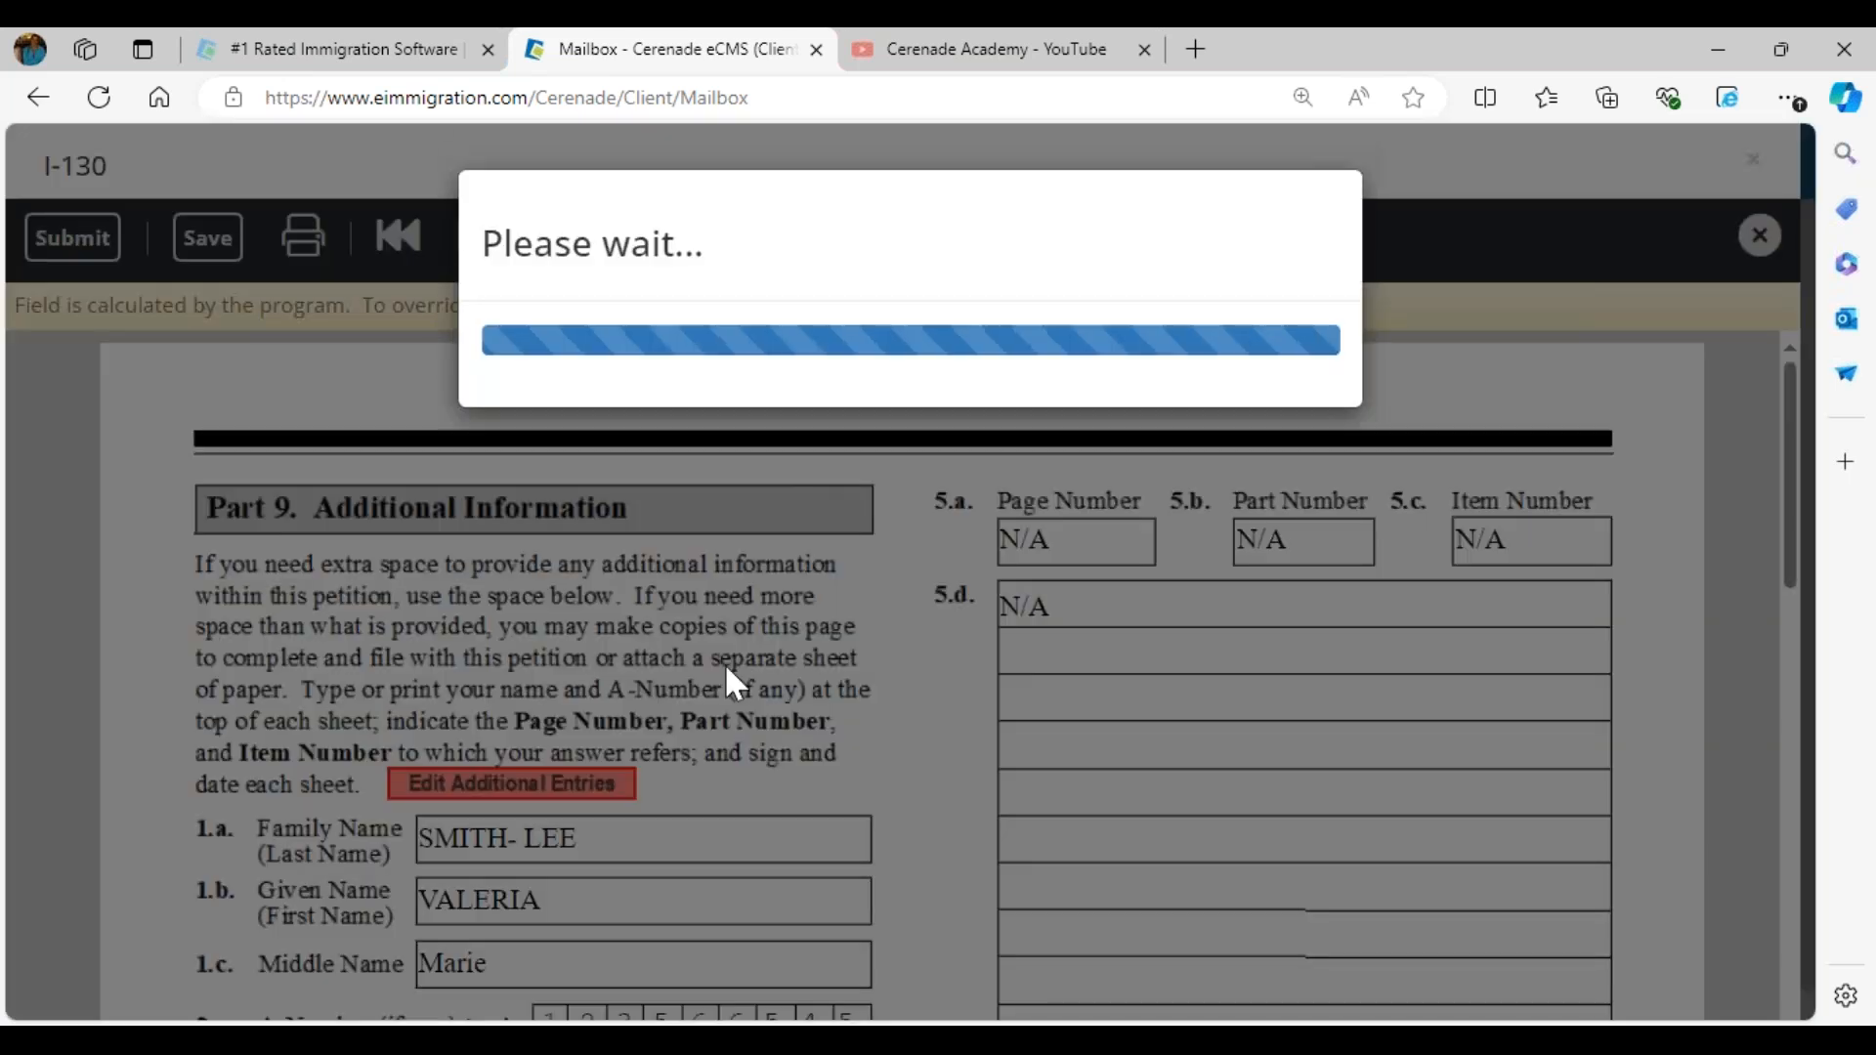
pyautogui.click(461, 244)
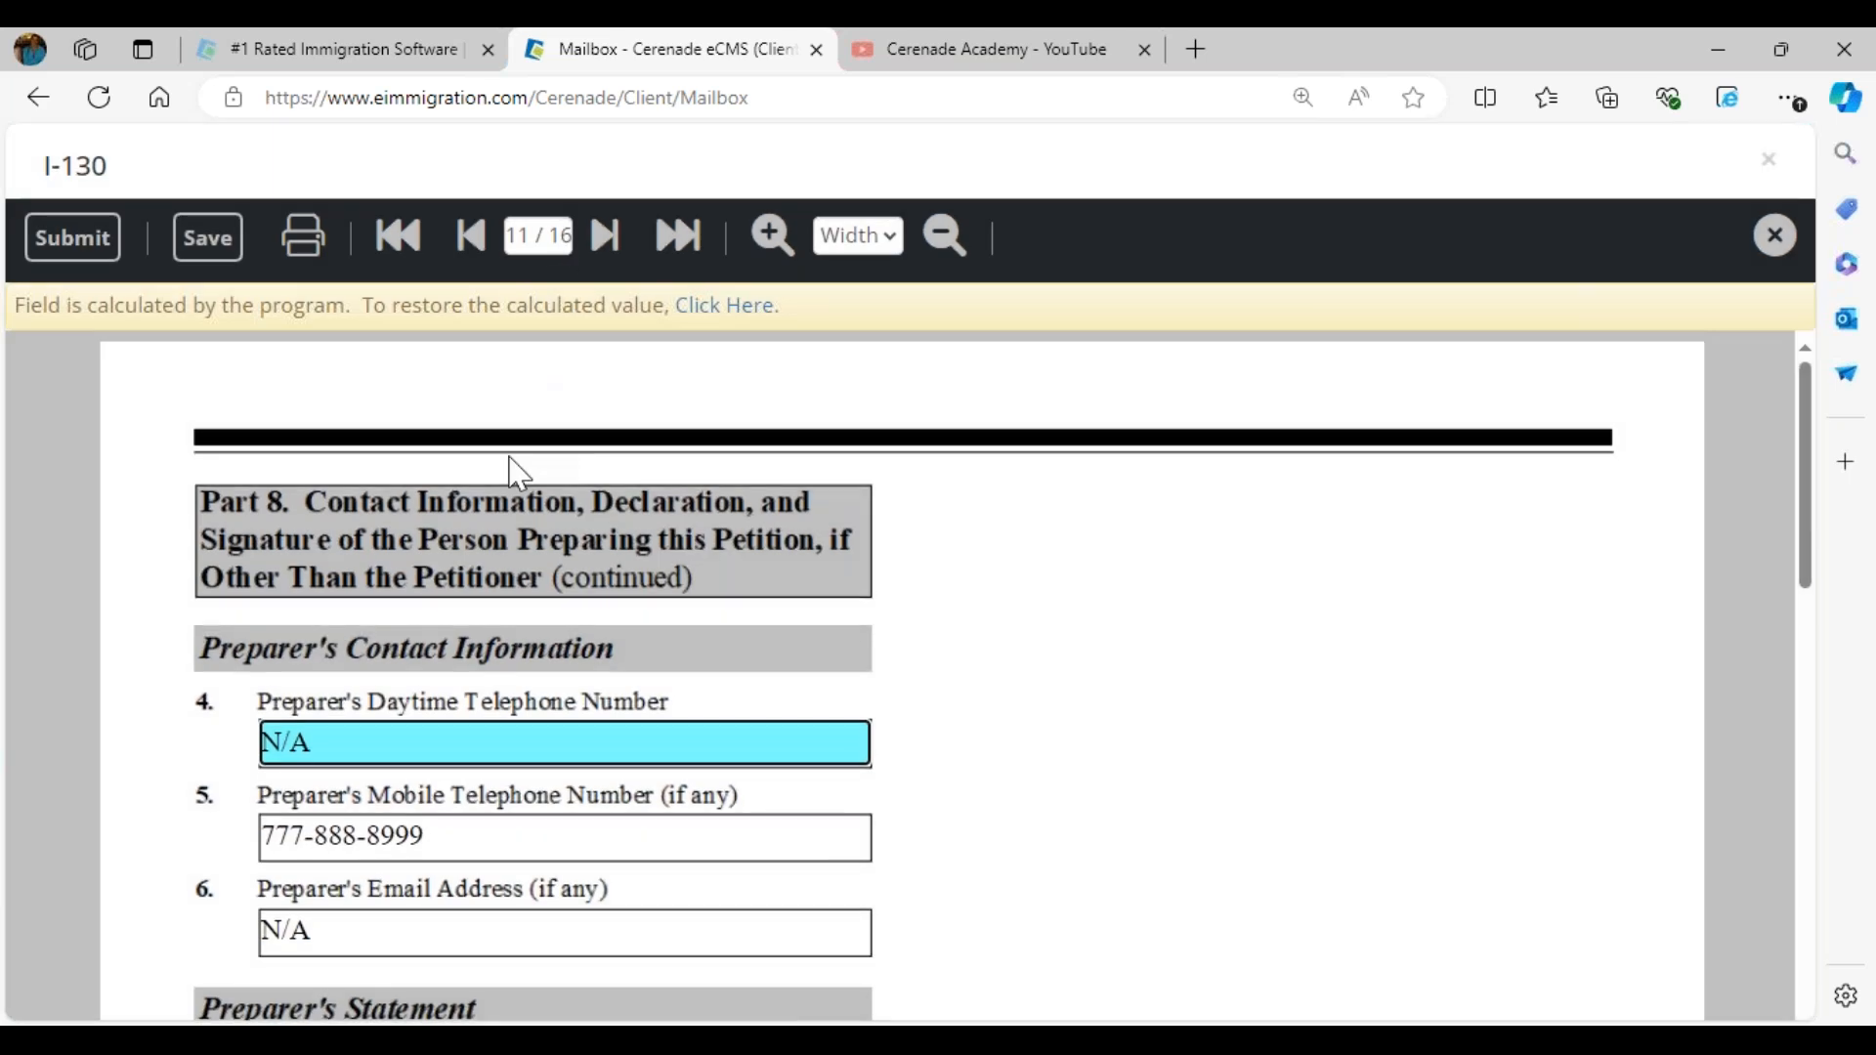
pyautogui.scroll(-7, 511, 468)
pyautogui.click(479, 249)
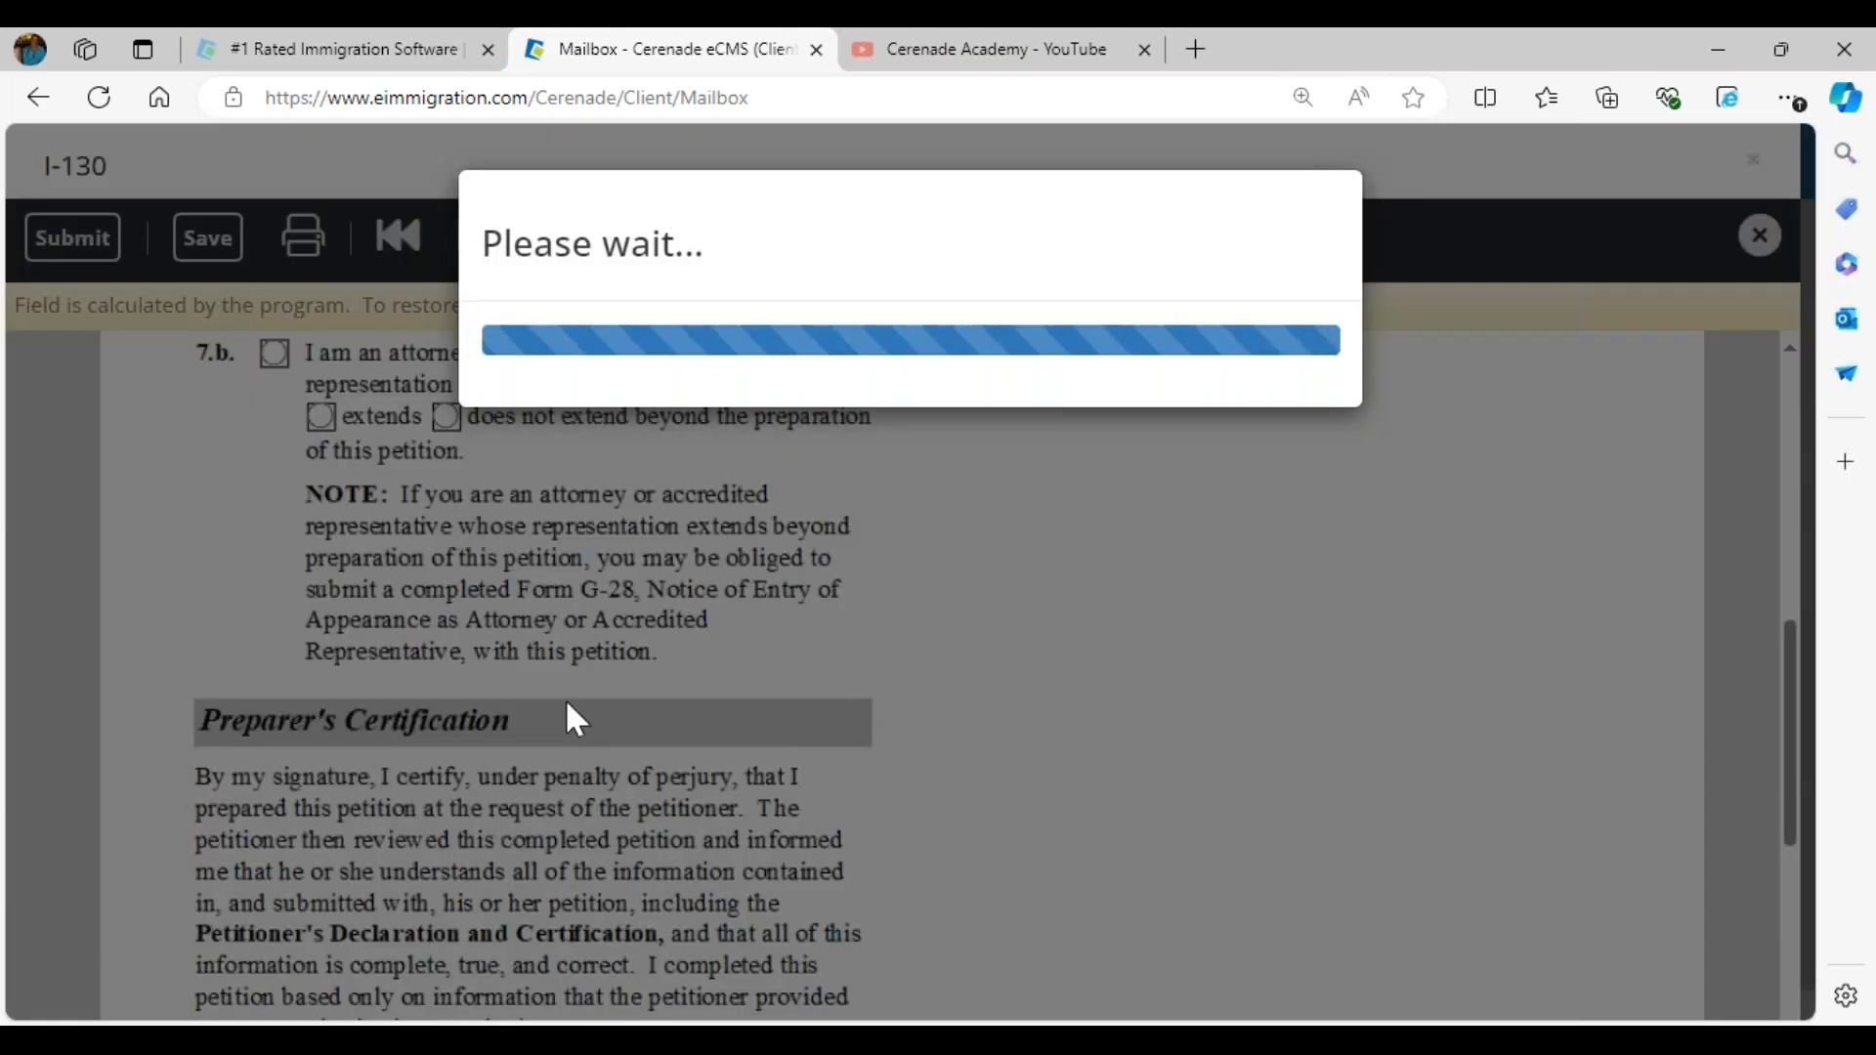
pyautogui.scroll(-10, 1036, 728)
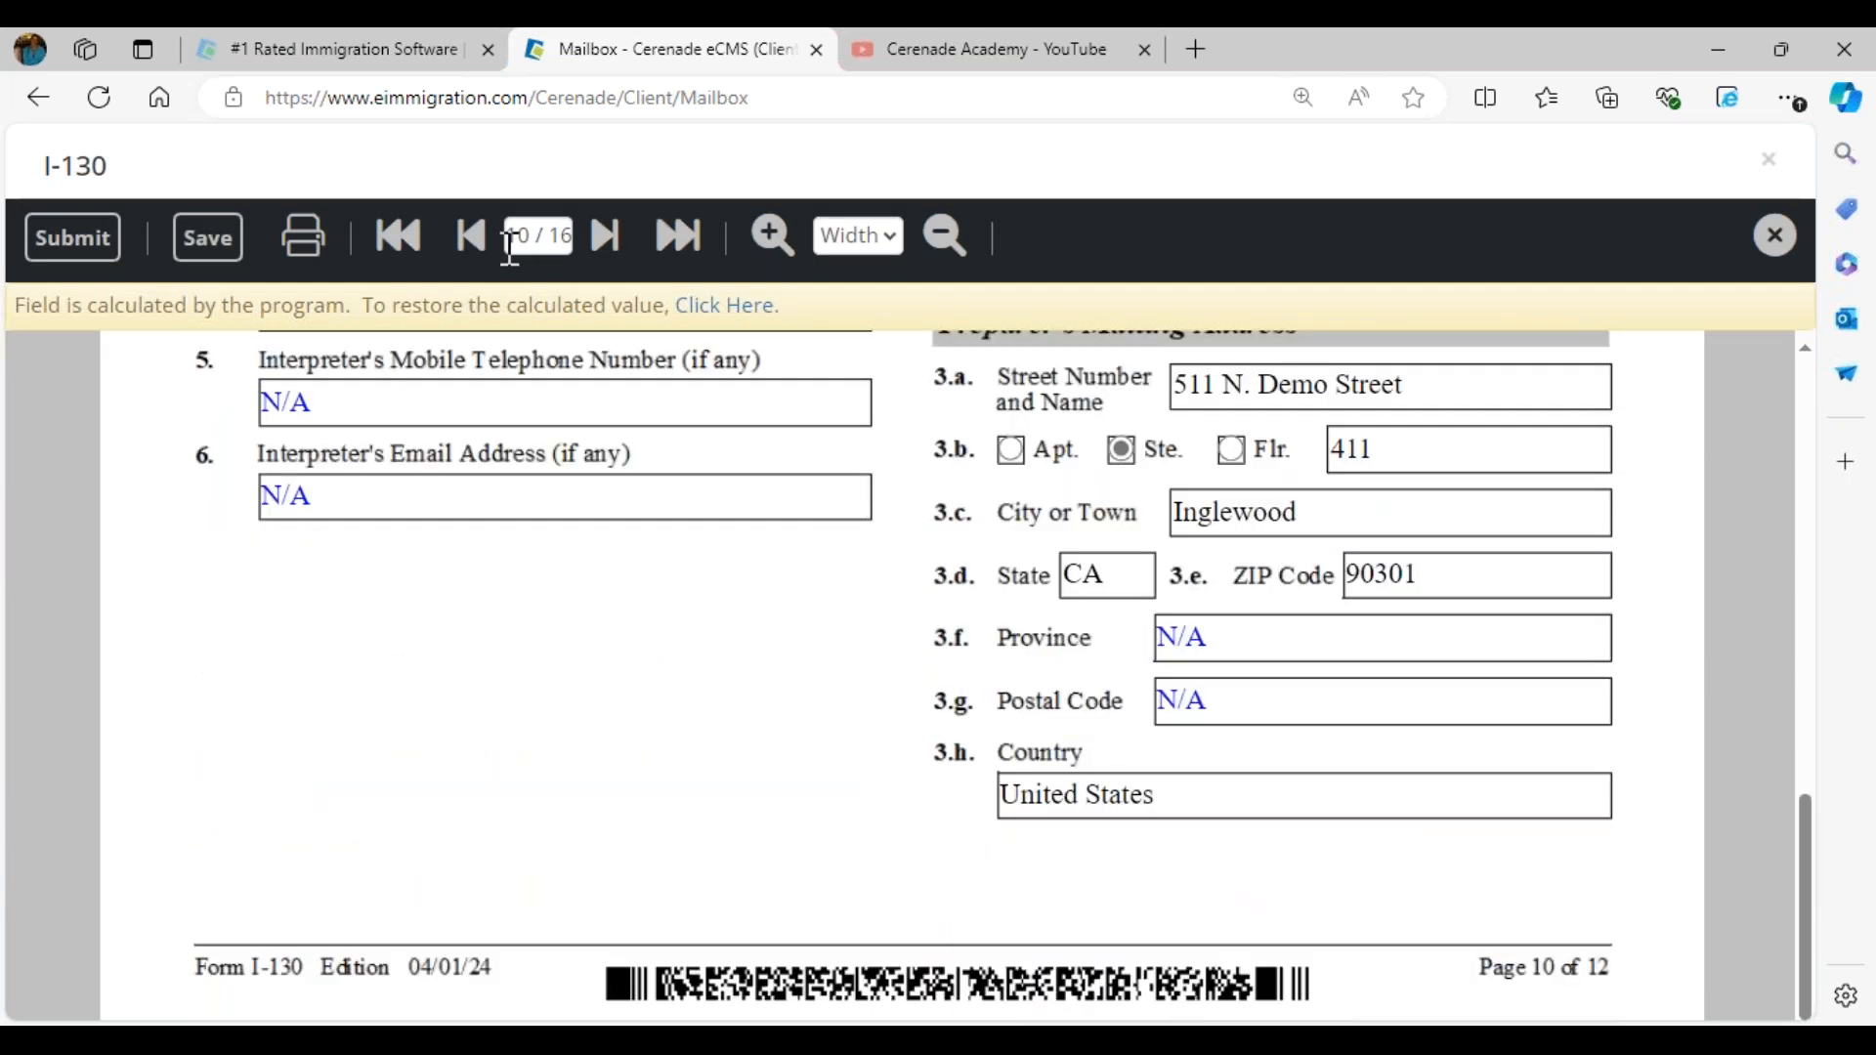
pyautogui.click(473, 244)
pyautogui.scroll(-6, 834, 807)
pyautogui.scroll(-6, 846, 824)
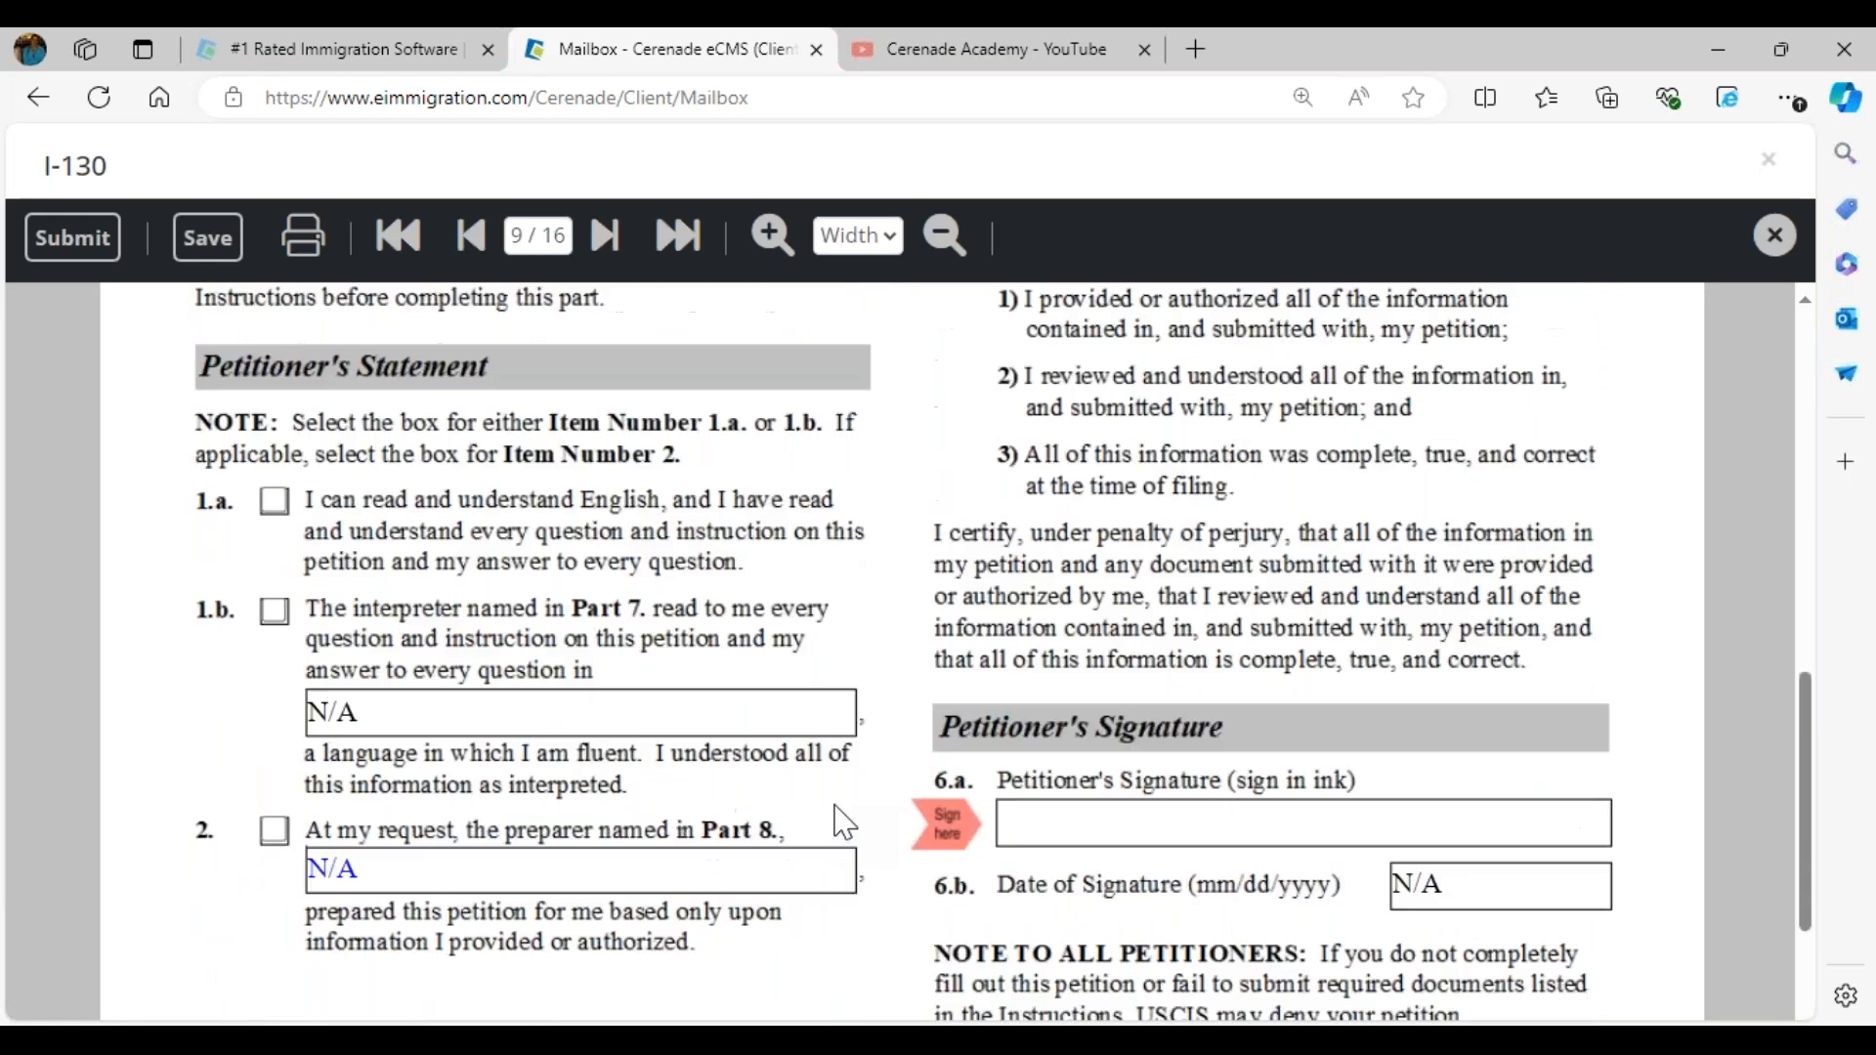
# - Sign the Petitioner's Signature field, item 6.a on page 9 of the I-130, with a hand-drawn signature and apply it
pyautogui.click(948, 581)
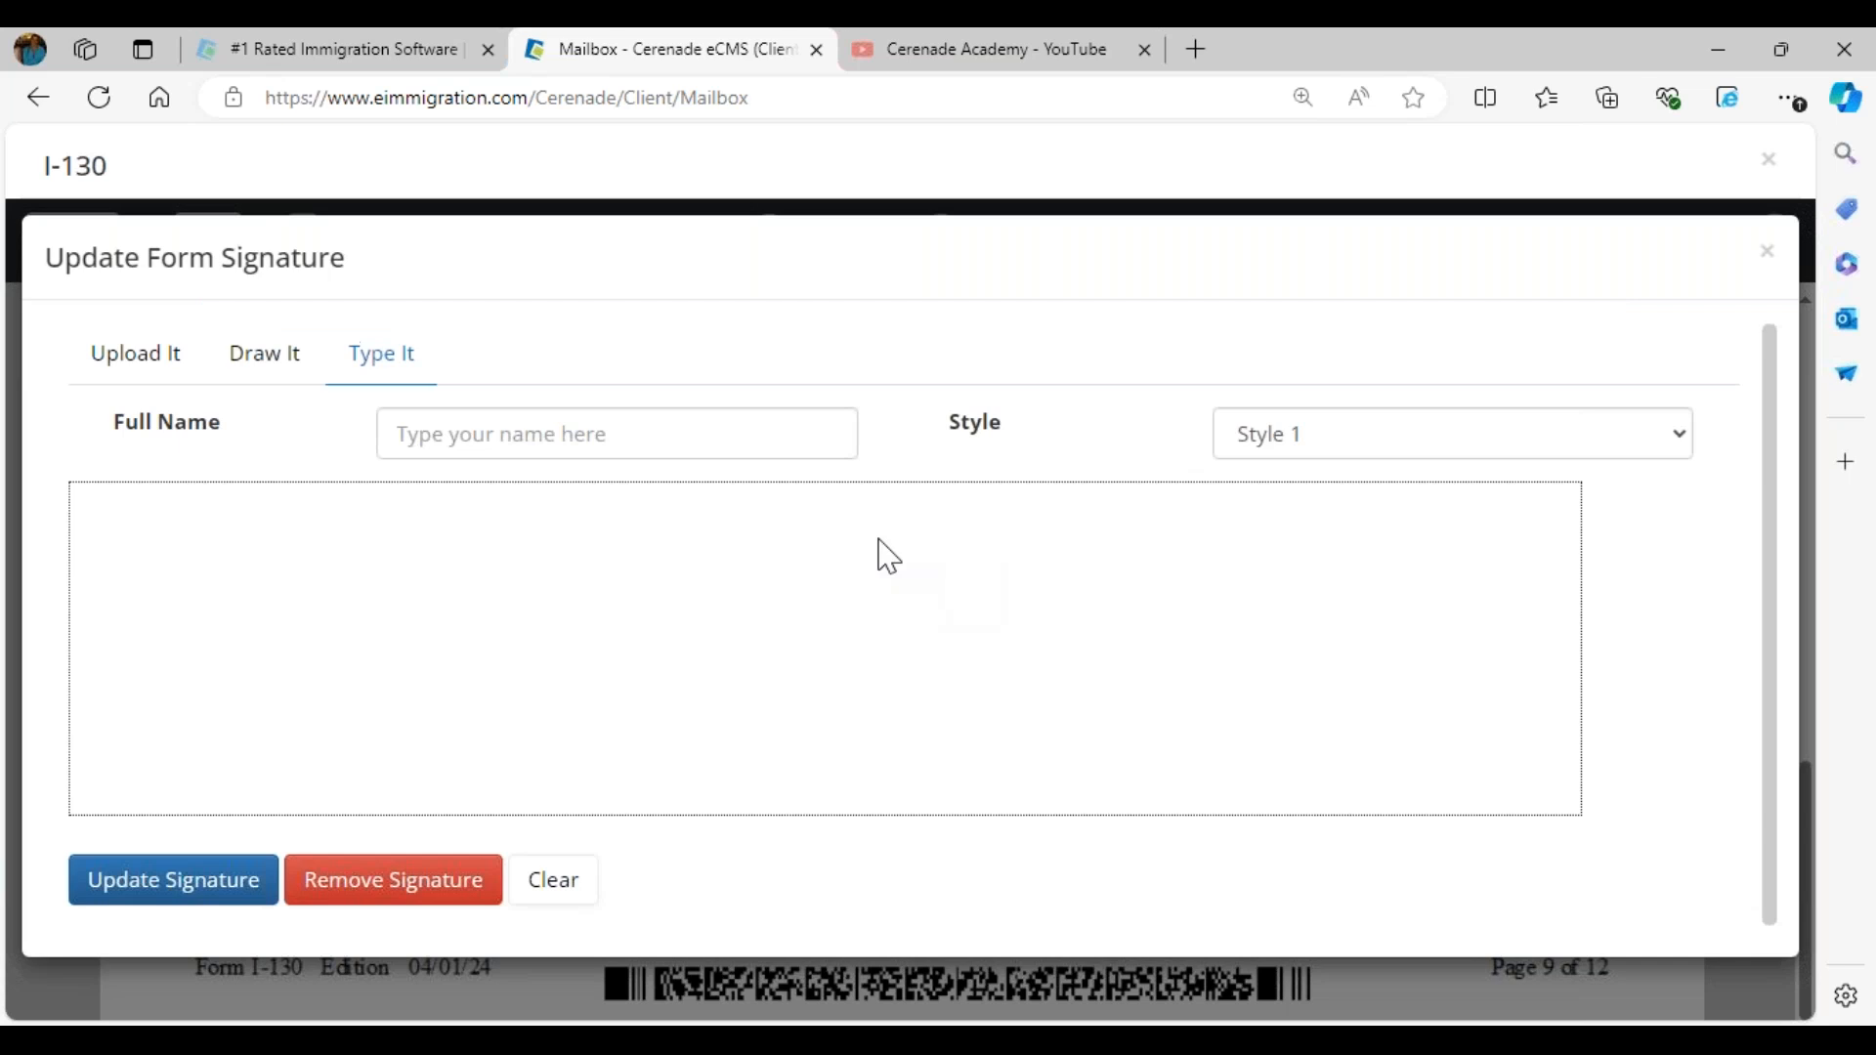
pyautogui.click(172, 368)
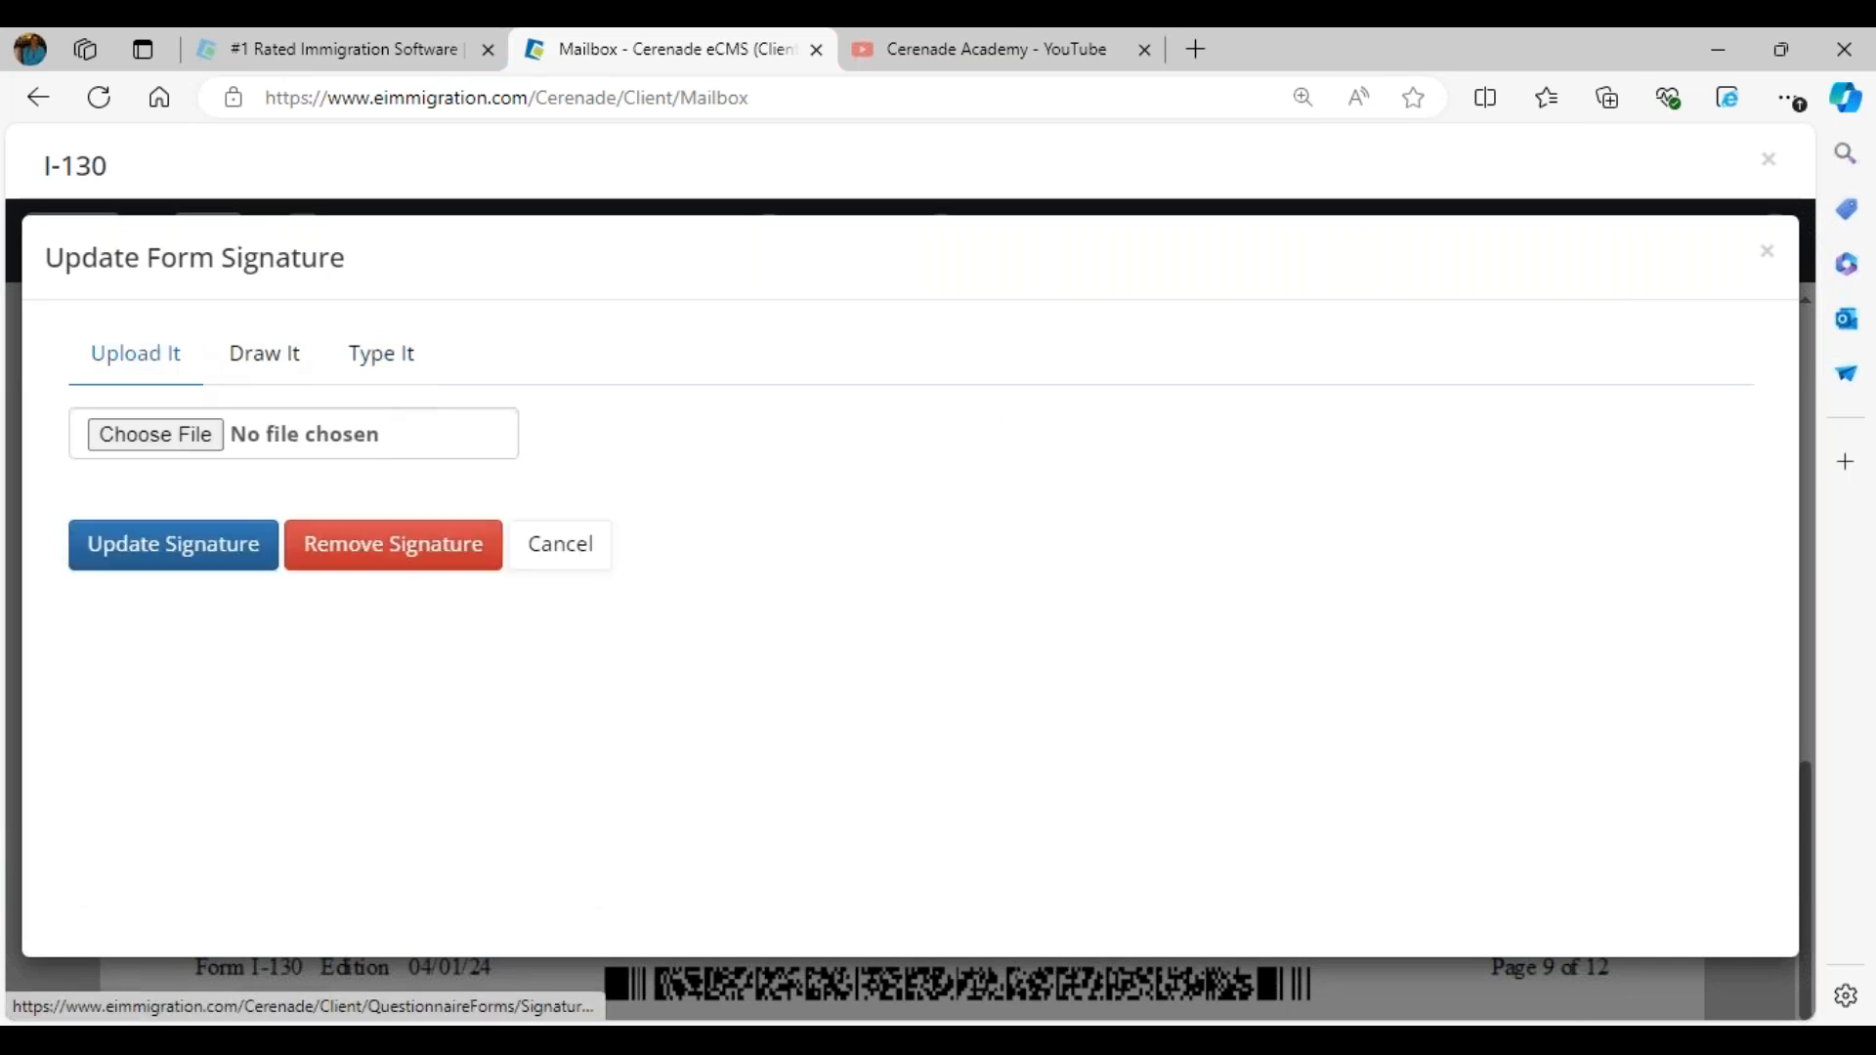
pyautogui.click(256, 356)
pyautogui.moveTo(239, 434)
pyautogui.mouseDown()
pyautogui.moveTo(285, 553)
pyautogui.moveTo(146, 699)
pyautogui.moveTo(746, 607)
pyautogui.moveTo(797, 718)
pyautogui.mouseUp()
pyautogui.moveTo(994, 723); pyautogui.dragTo(1500, 728)
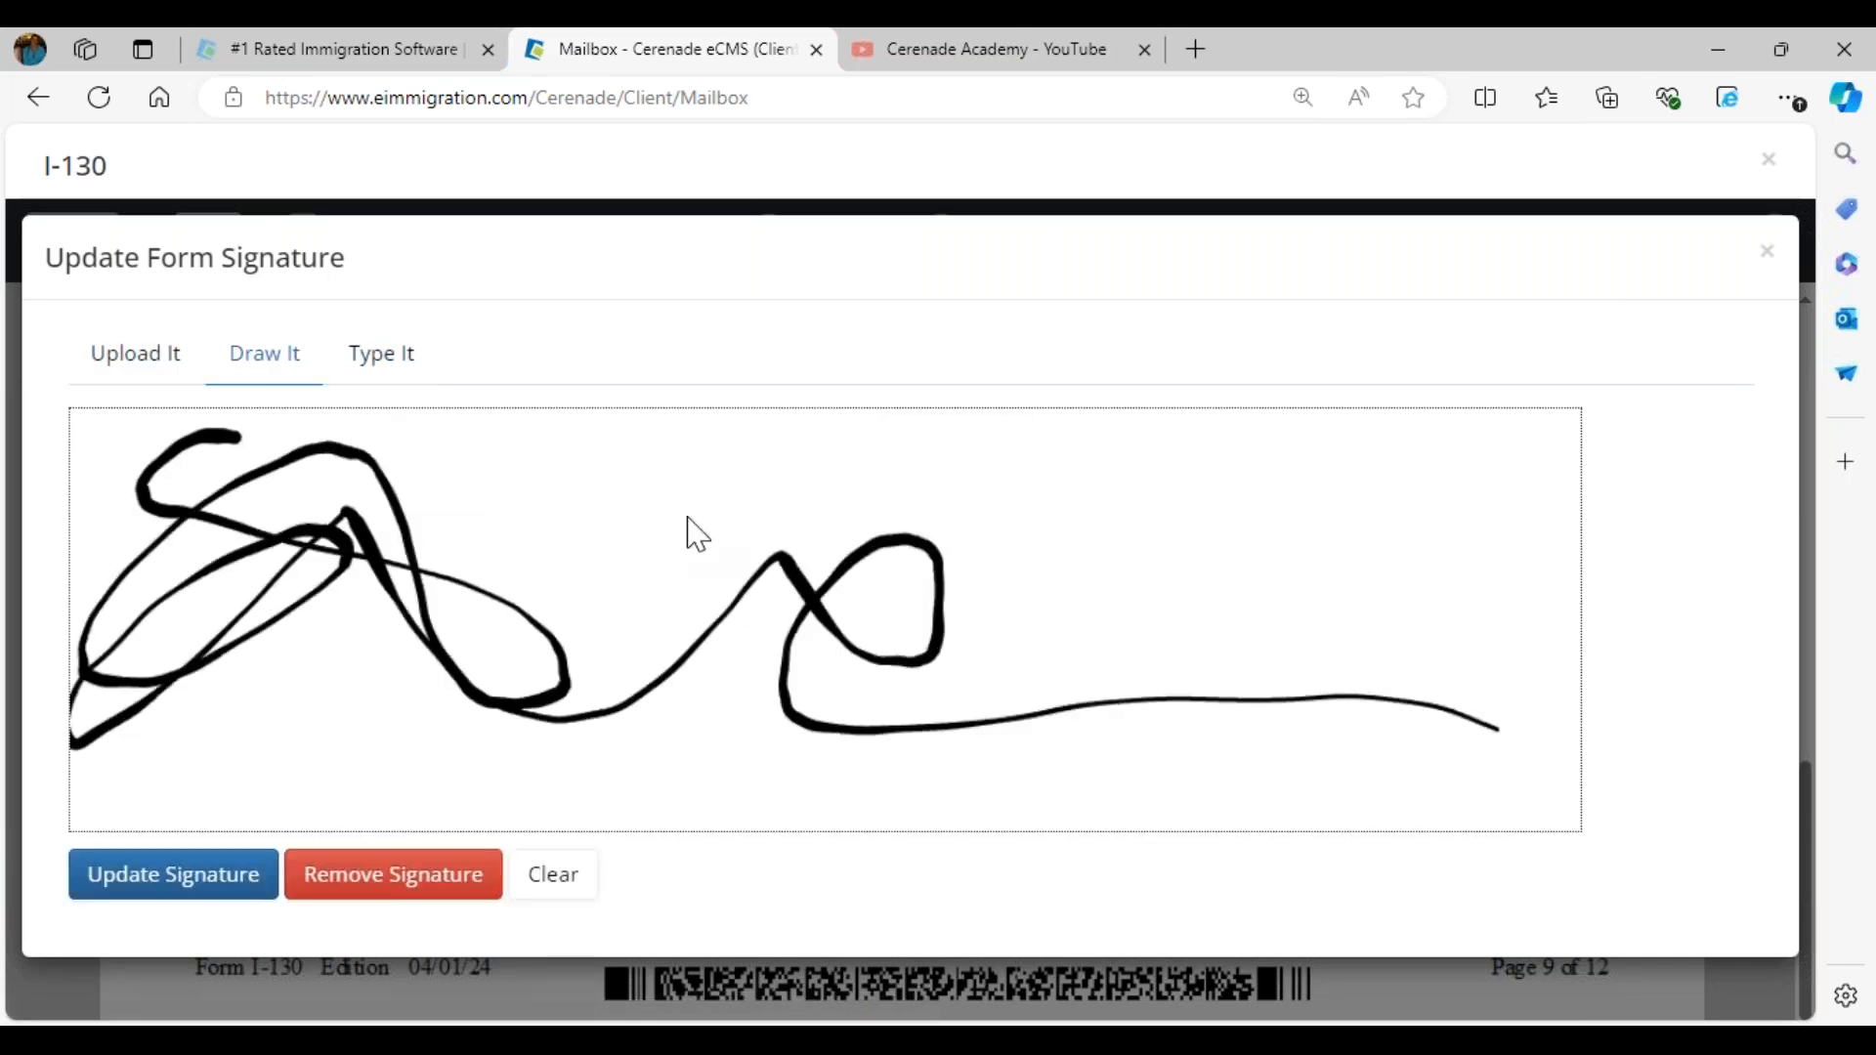
pyautogui.click(182, 879)
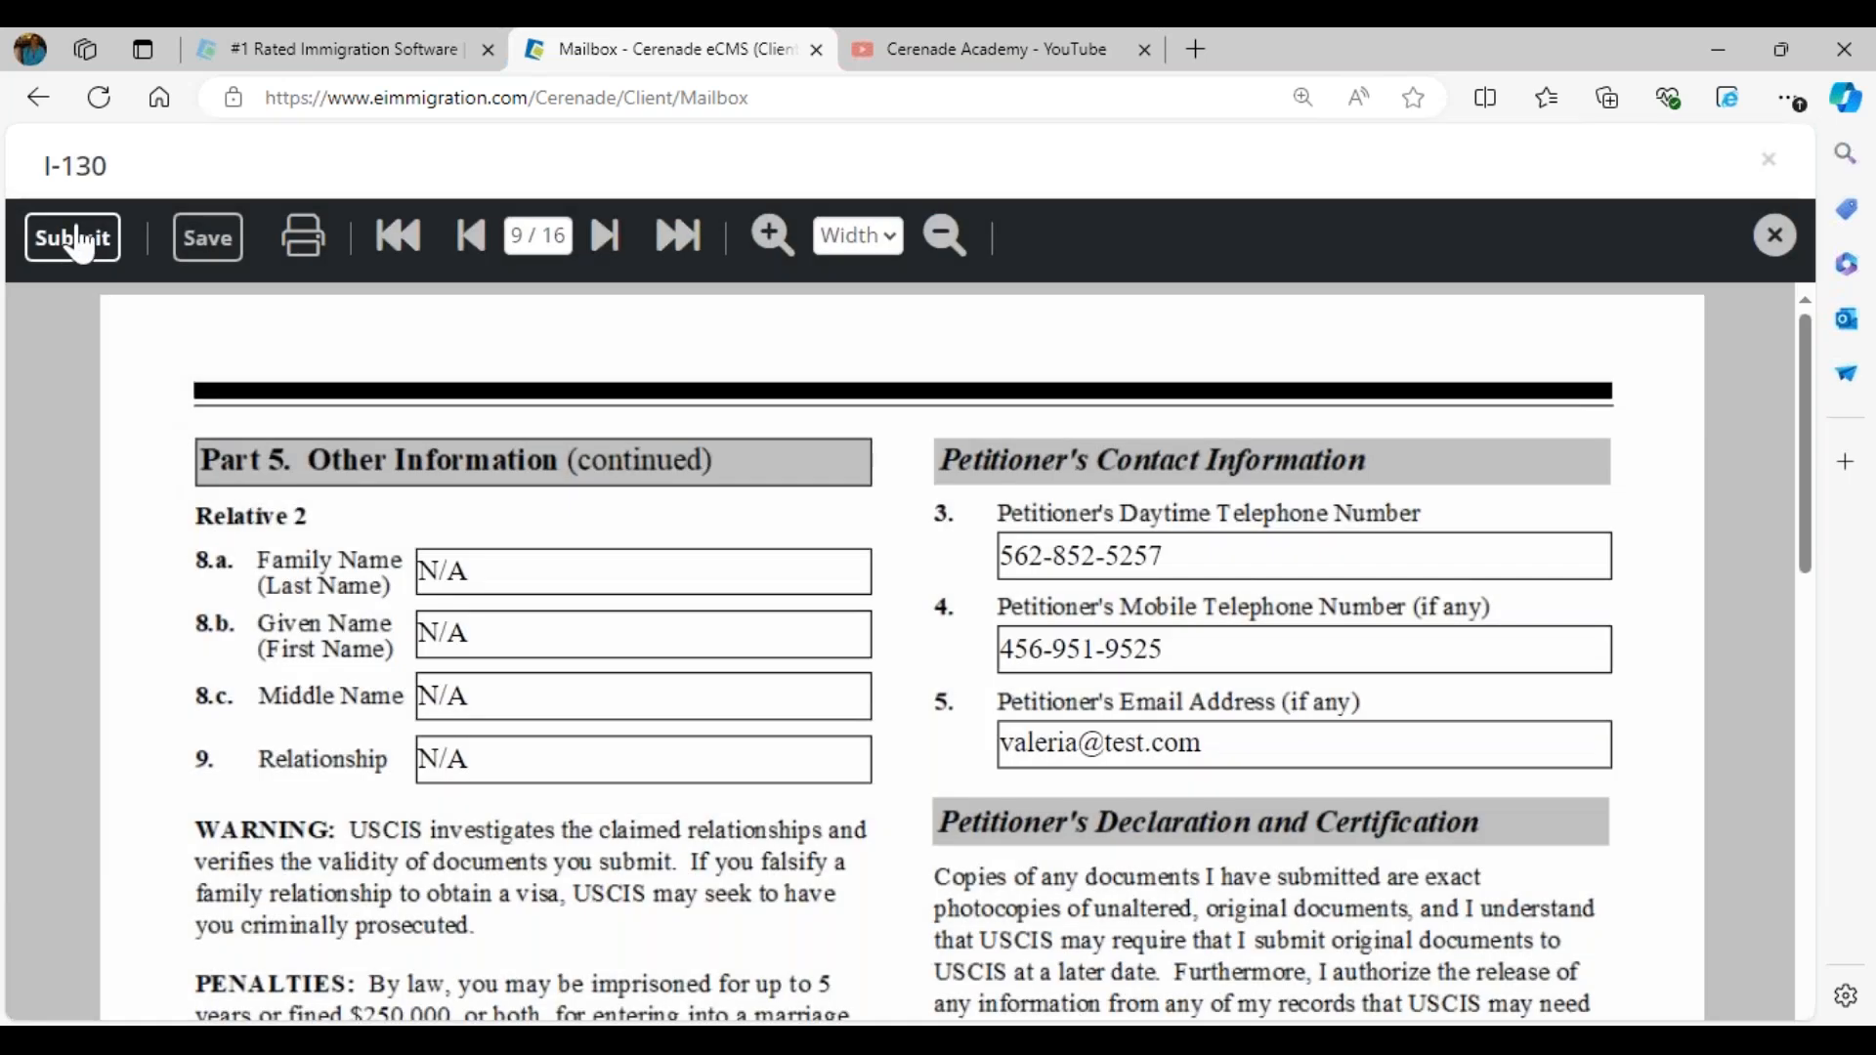
# - Submit the signed I-130 from the client portal and return to the client's mailbox
pyautogui.click(78, 239)
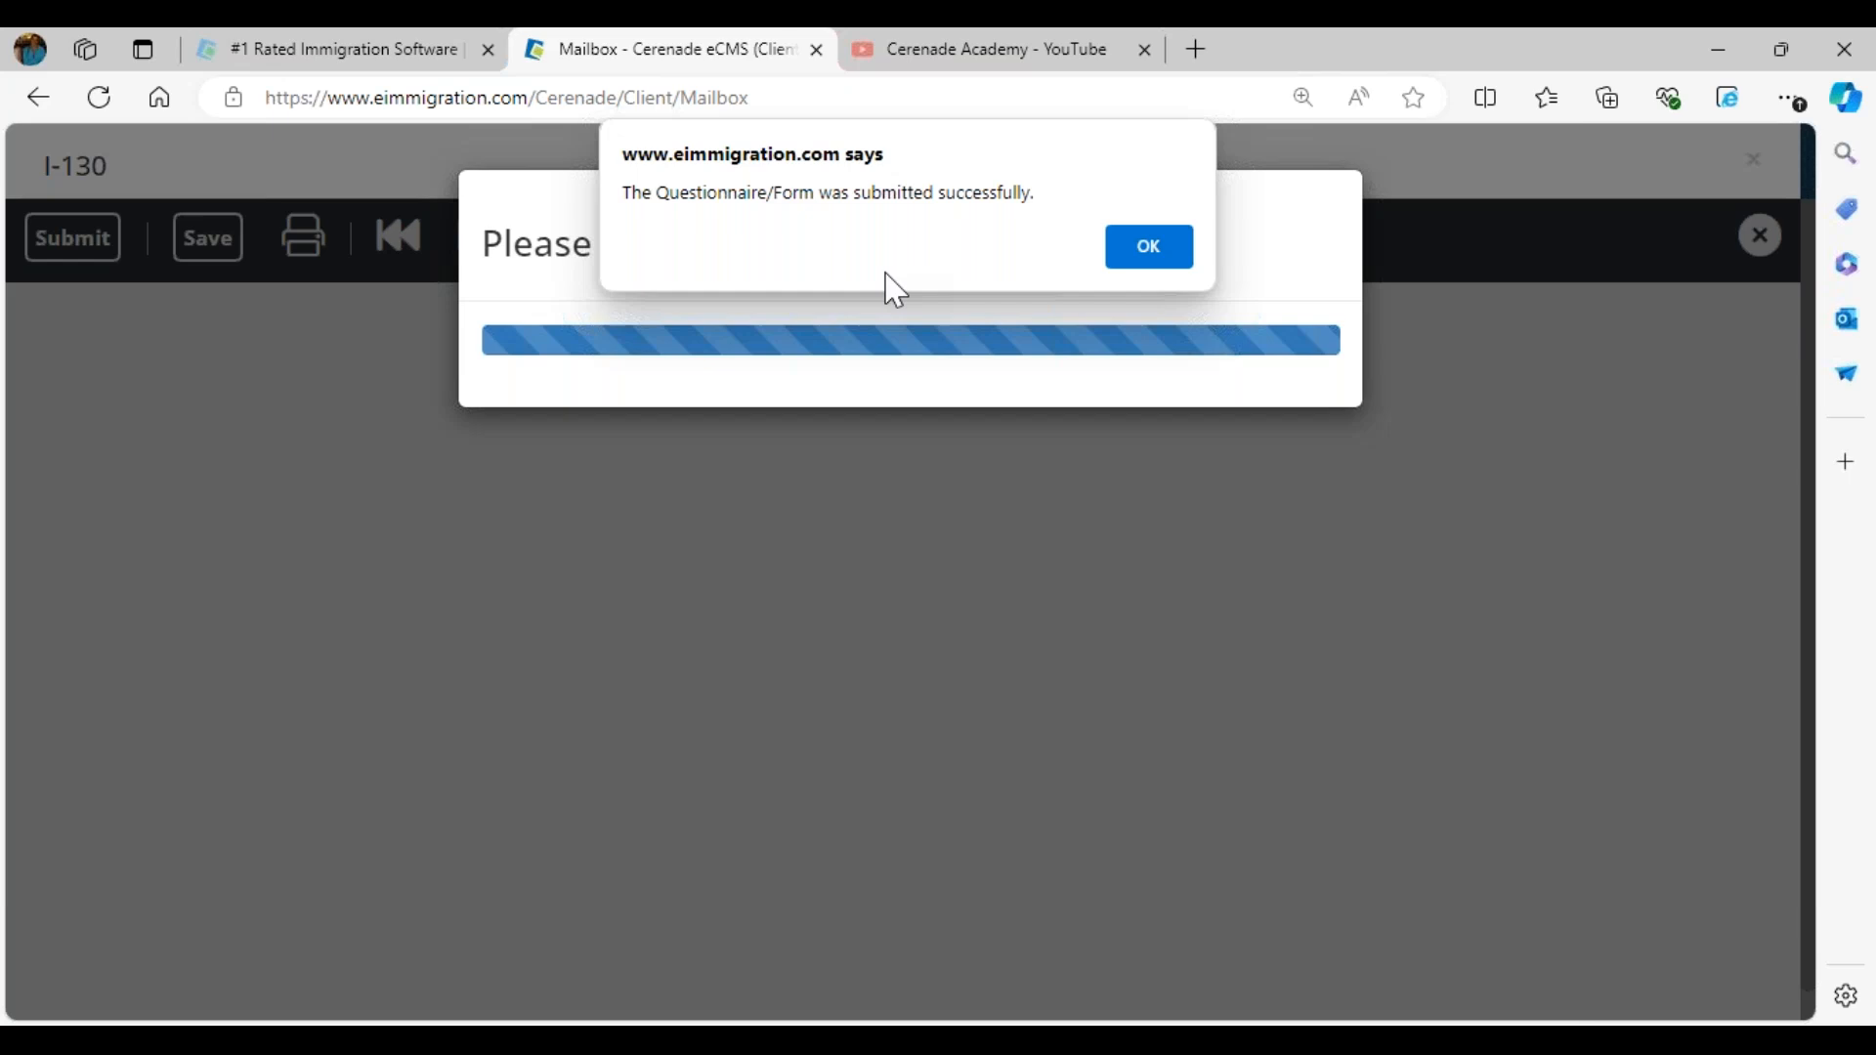
pyautogui.click(1159, 256)
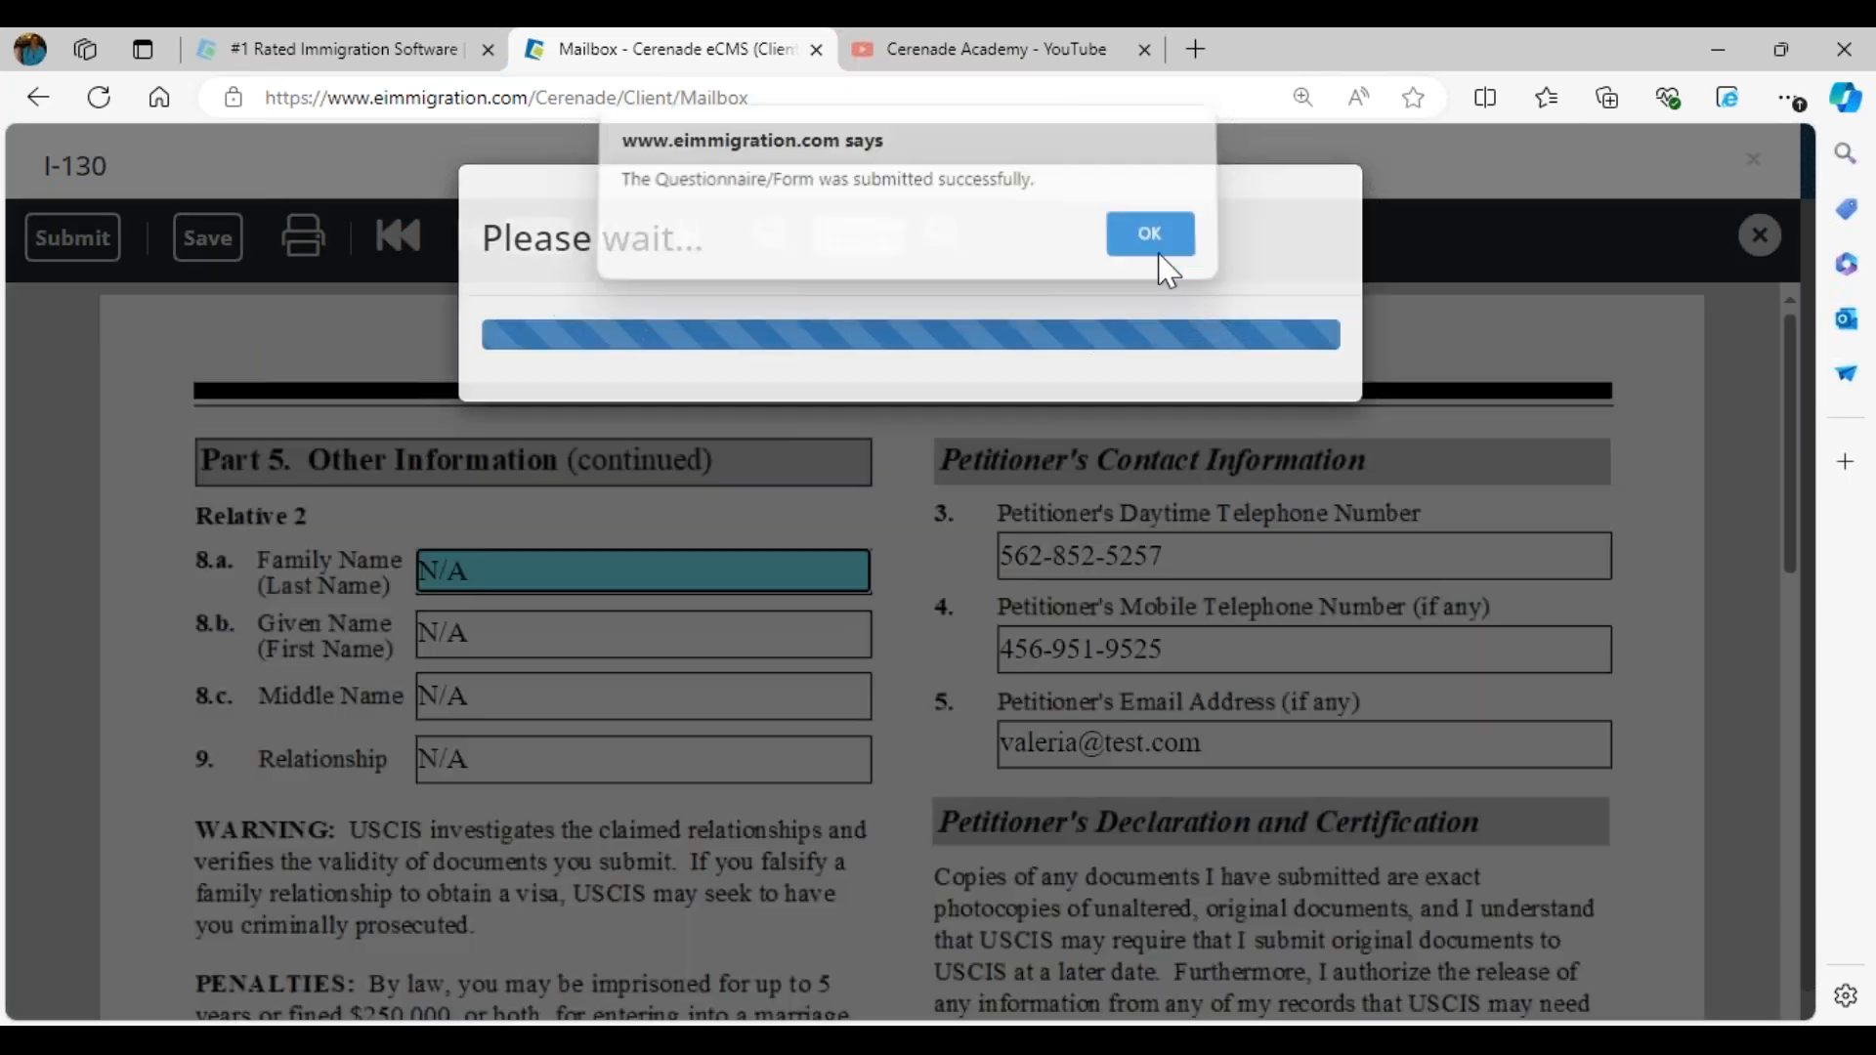
pyautogui.click(1009, 408)
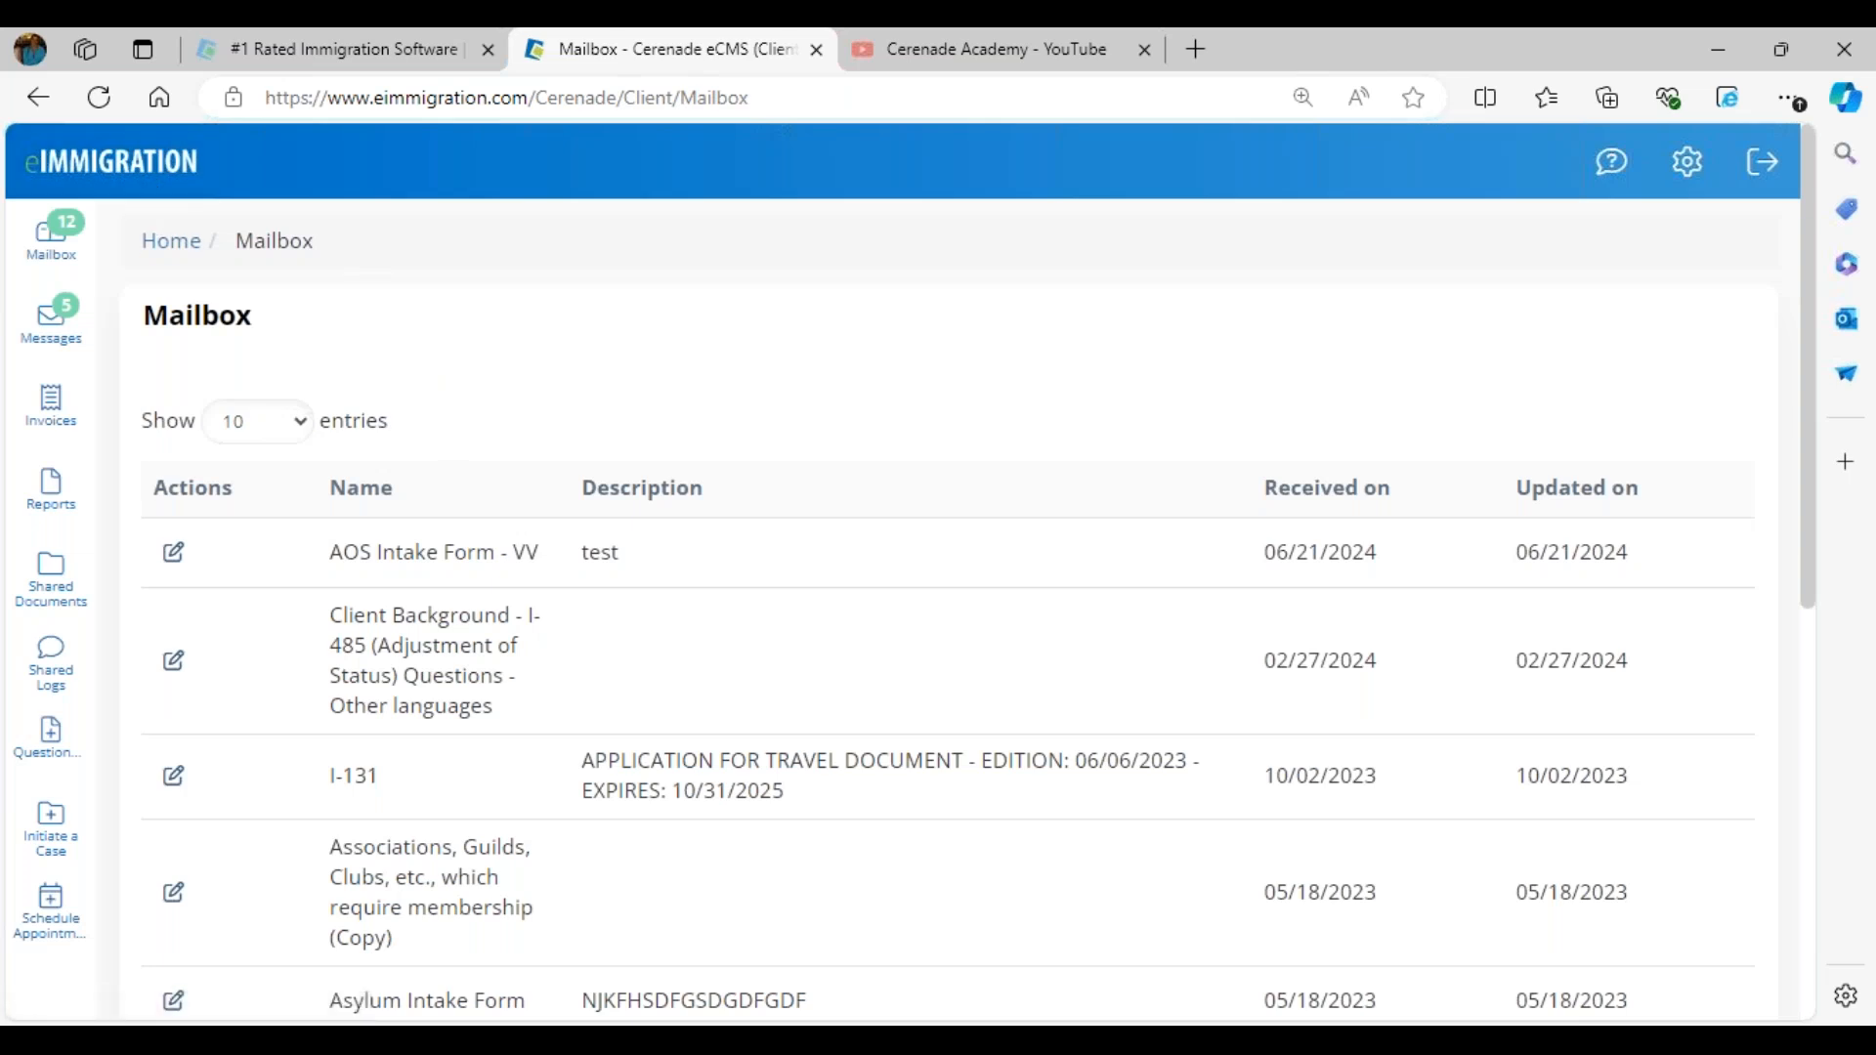
# - Switch to the presentation and look back through its Client Portal Related Features slides
pyautogui.click(1042, 1002)
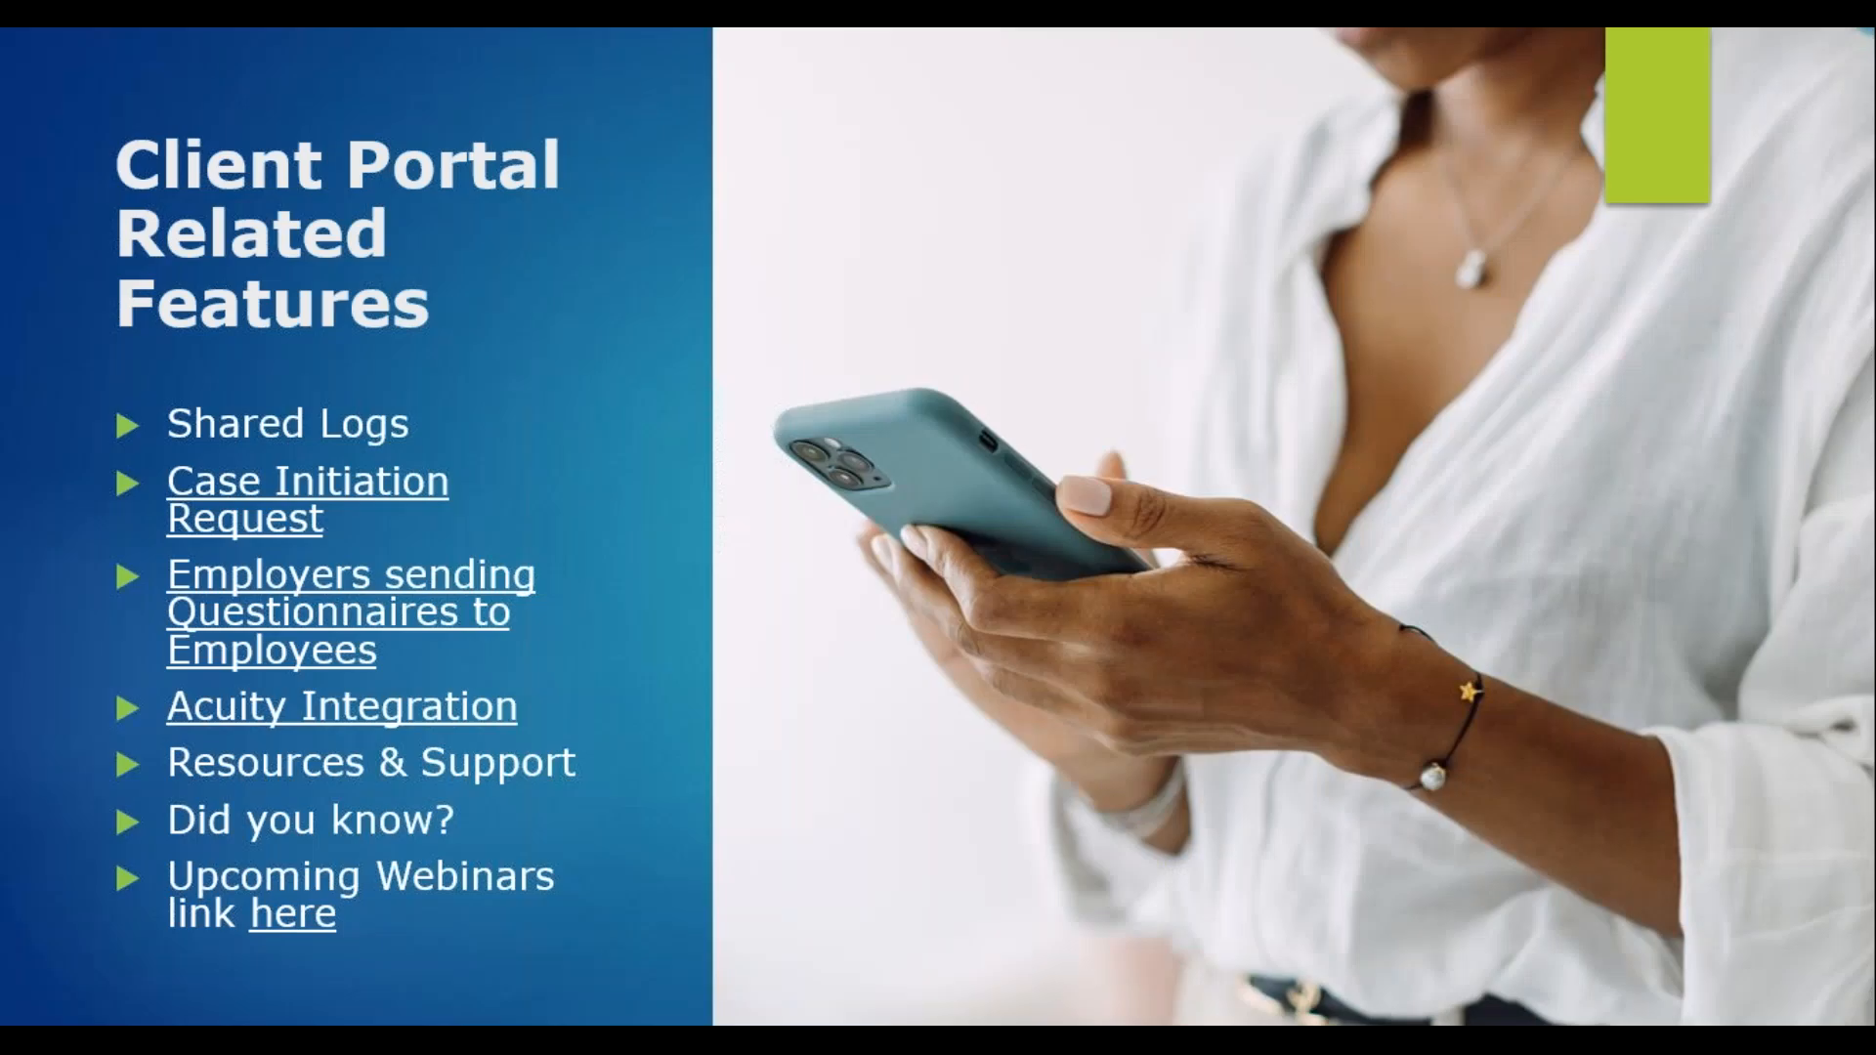
pyautogui.press('Left')
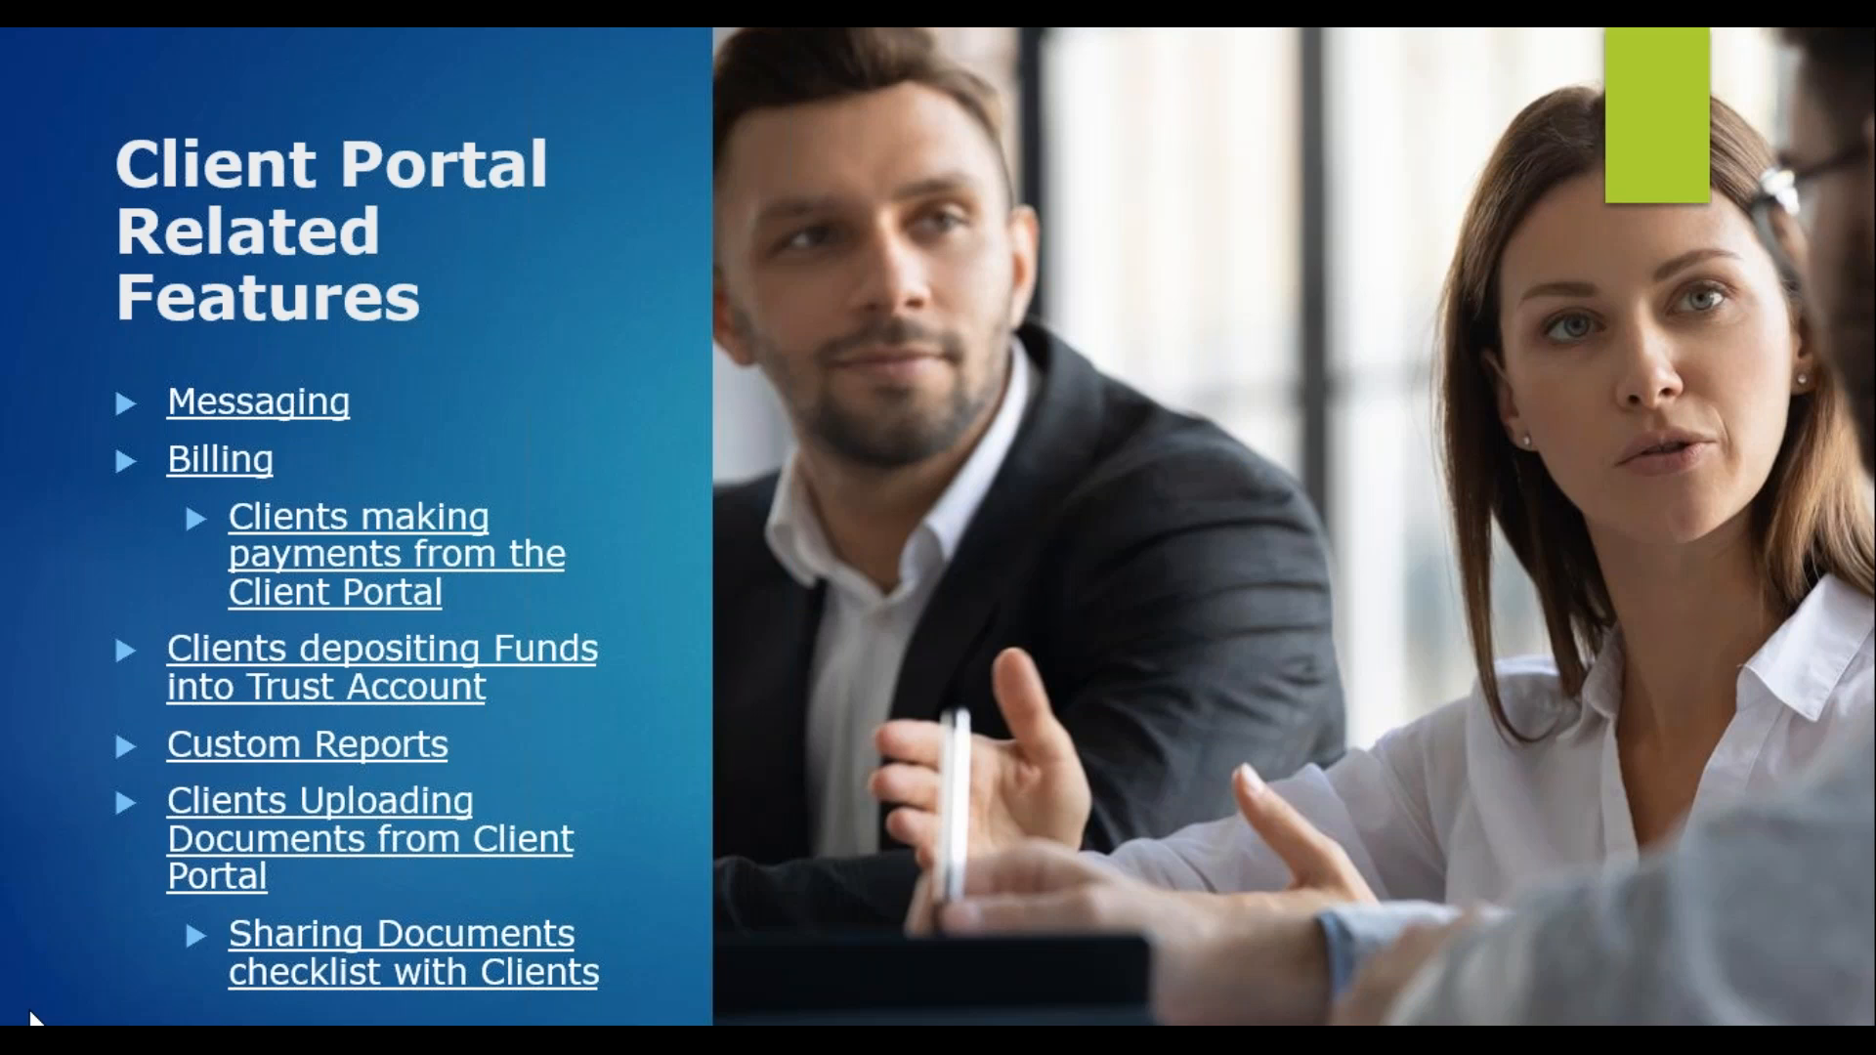
pyautogui.press('Left')
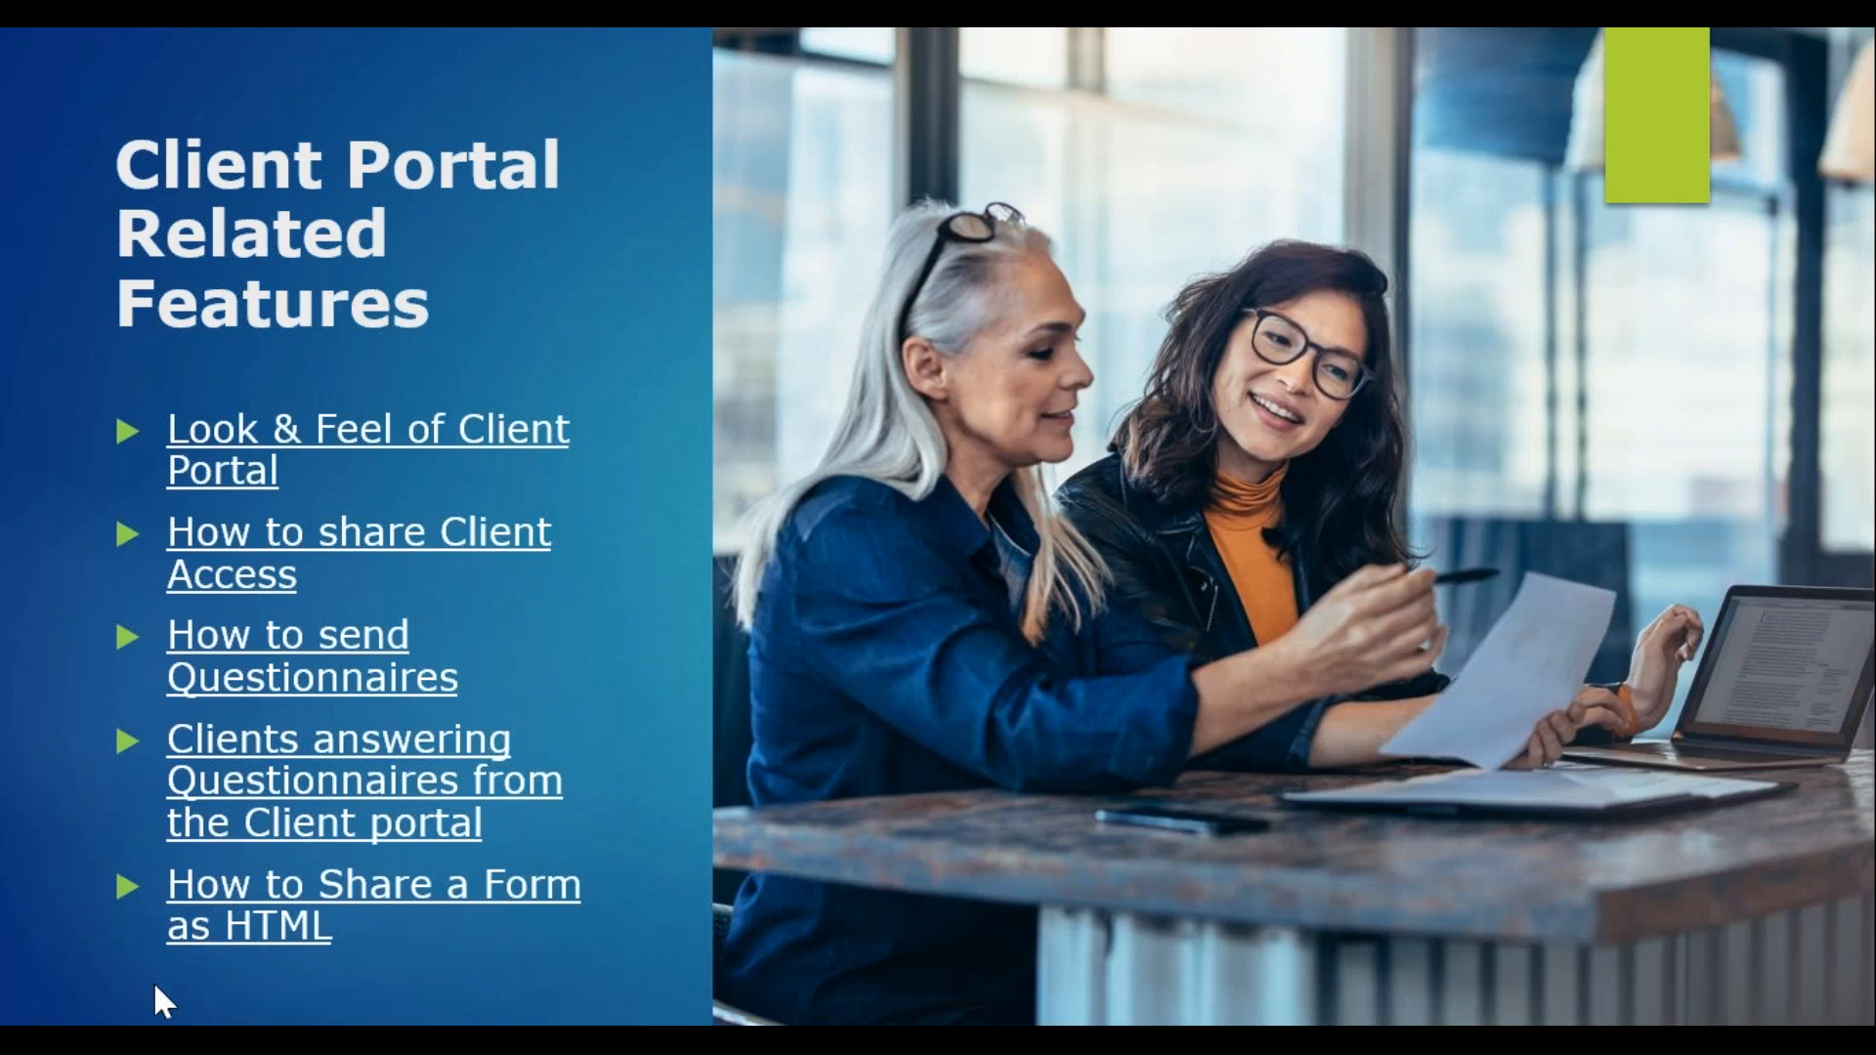
pyautogui.press('Right')
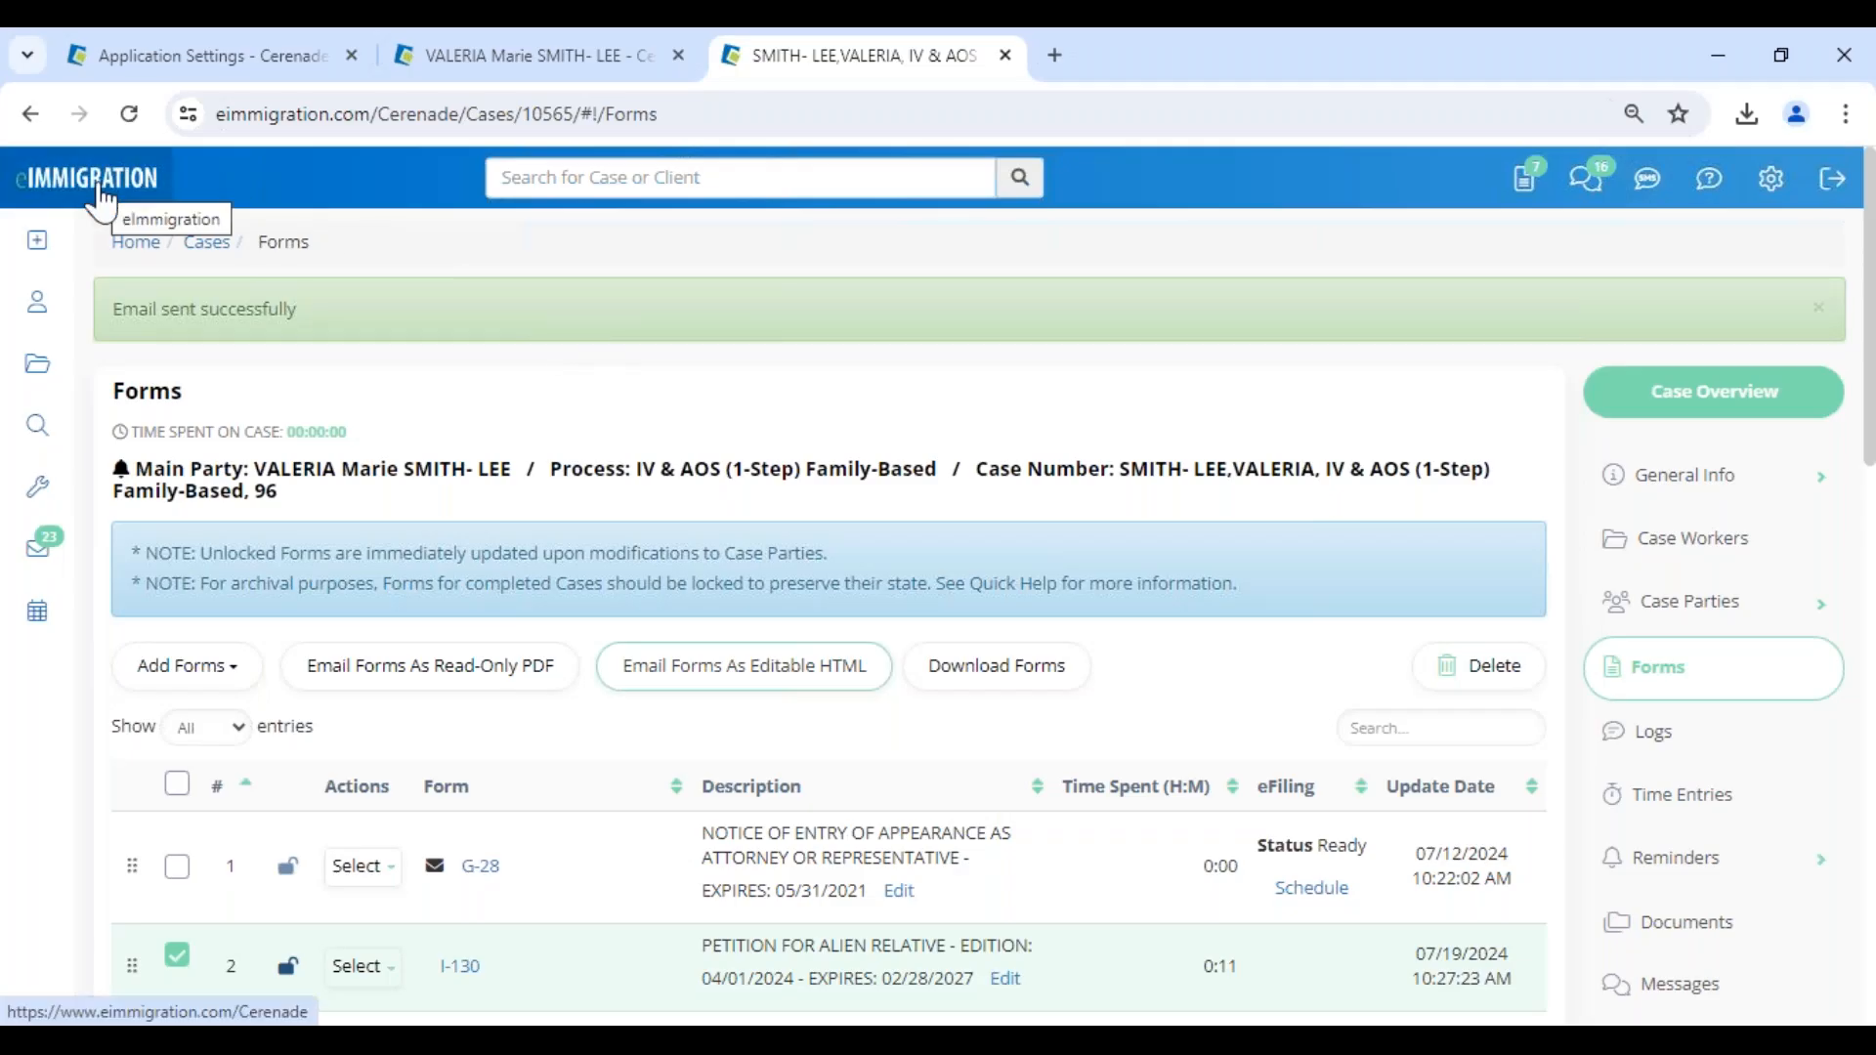
# - Open the other party's client record from the case parties, close the earlier client and case pages, and dismiss the client alerts
pyautogui.scroll(-8, 1548, 784)
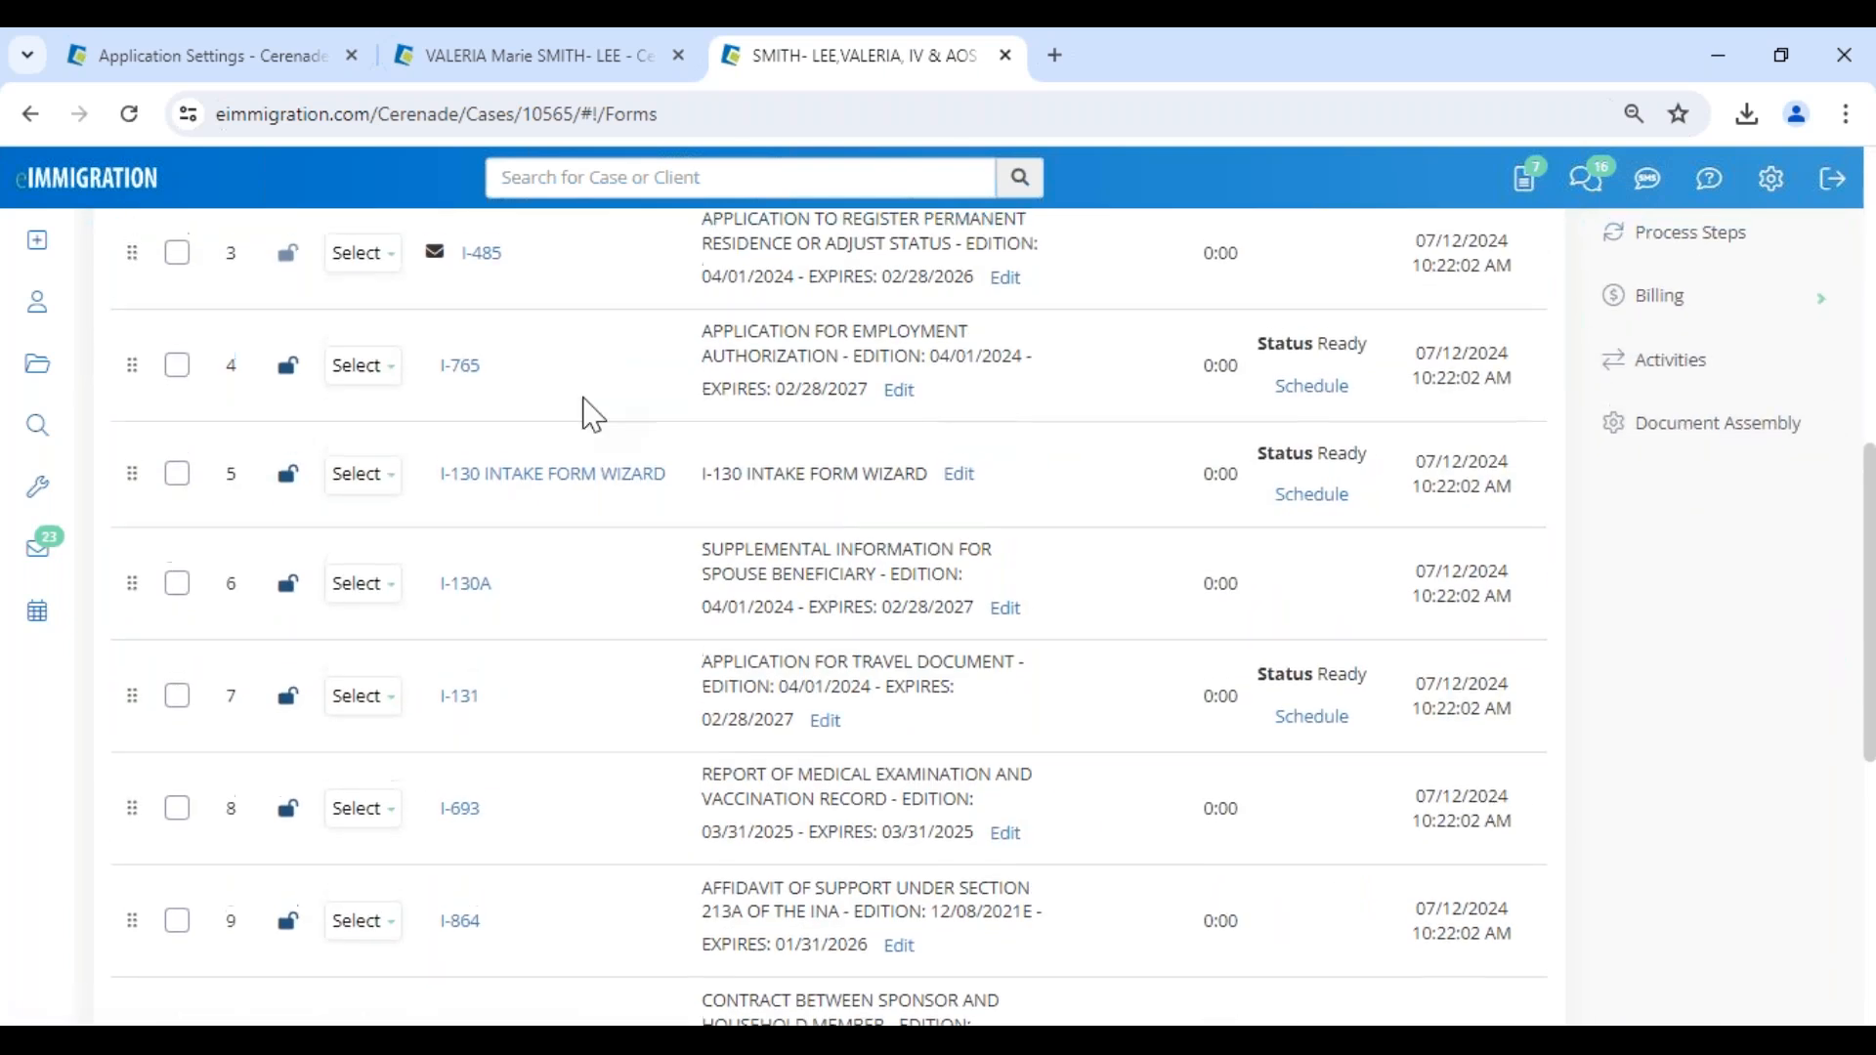
pyautogui.scroll(10, 586, 411)
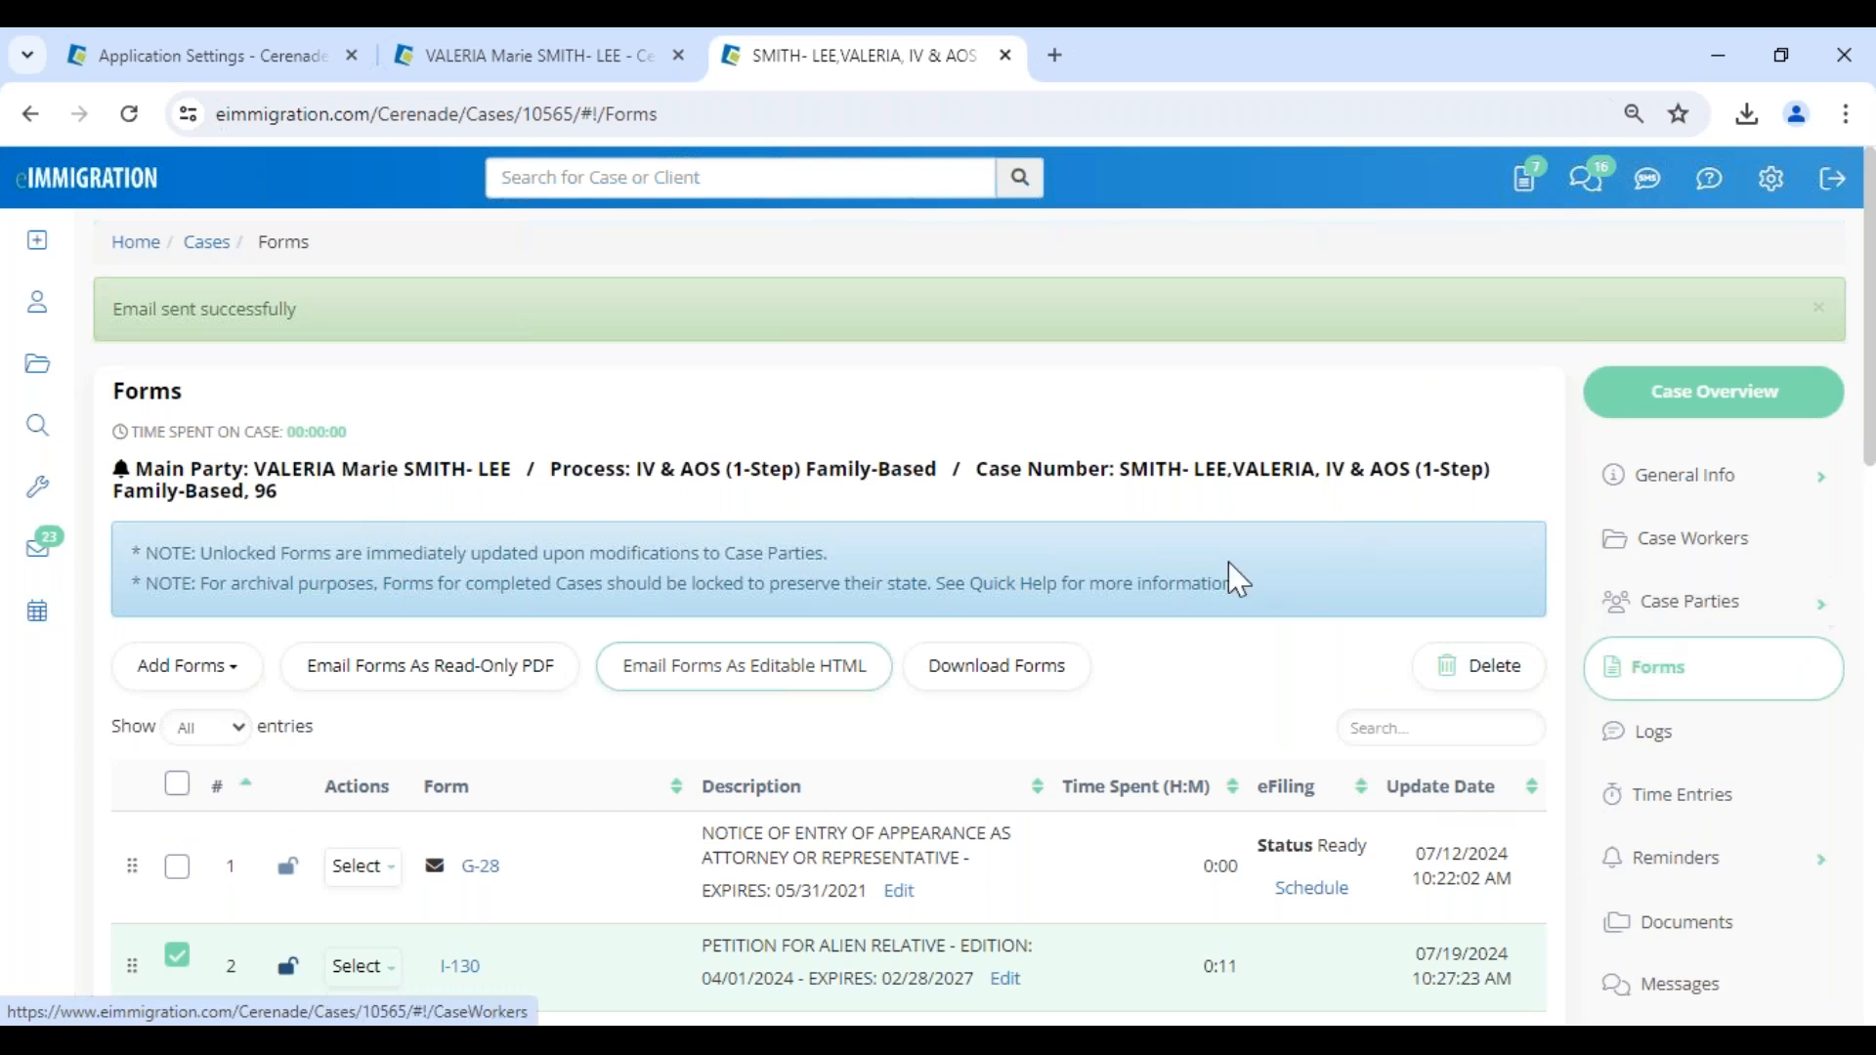
pyautogui.click(1768, 613)
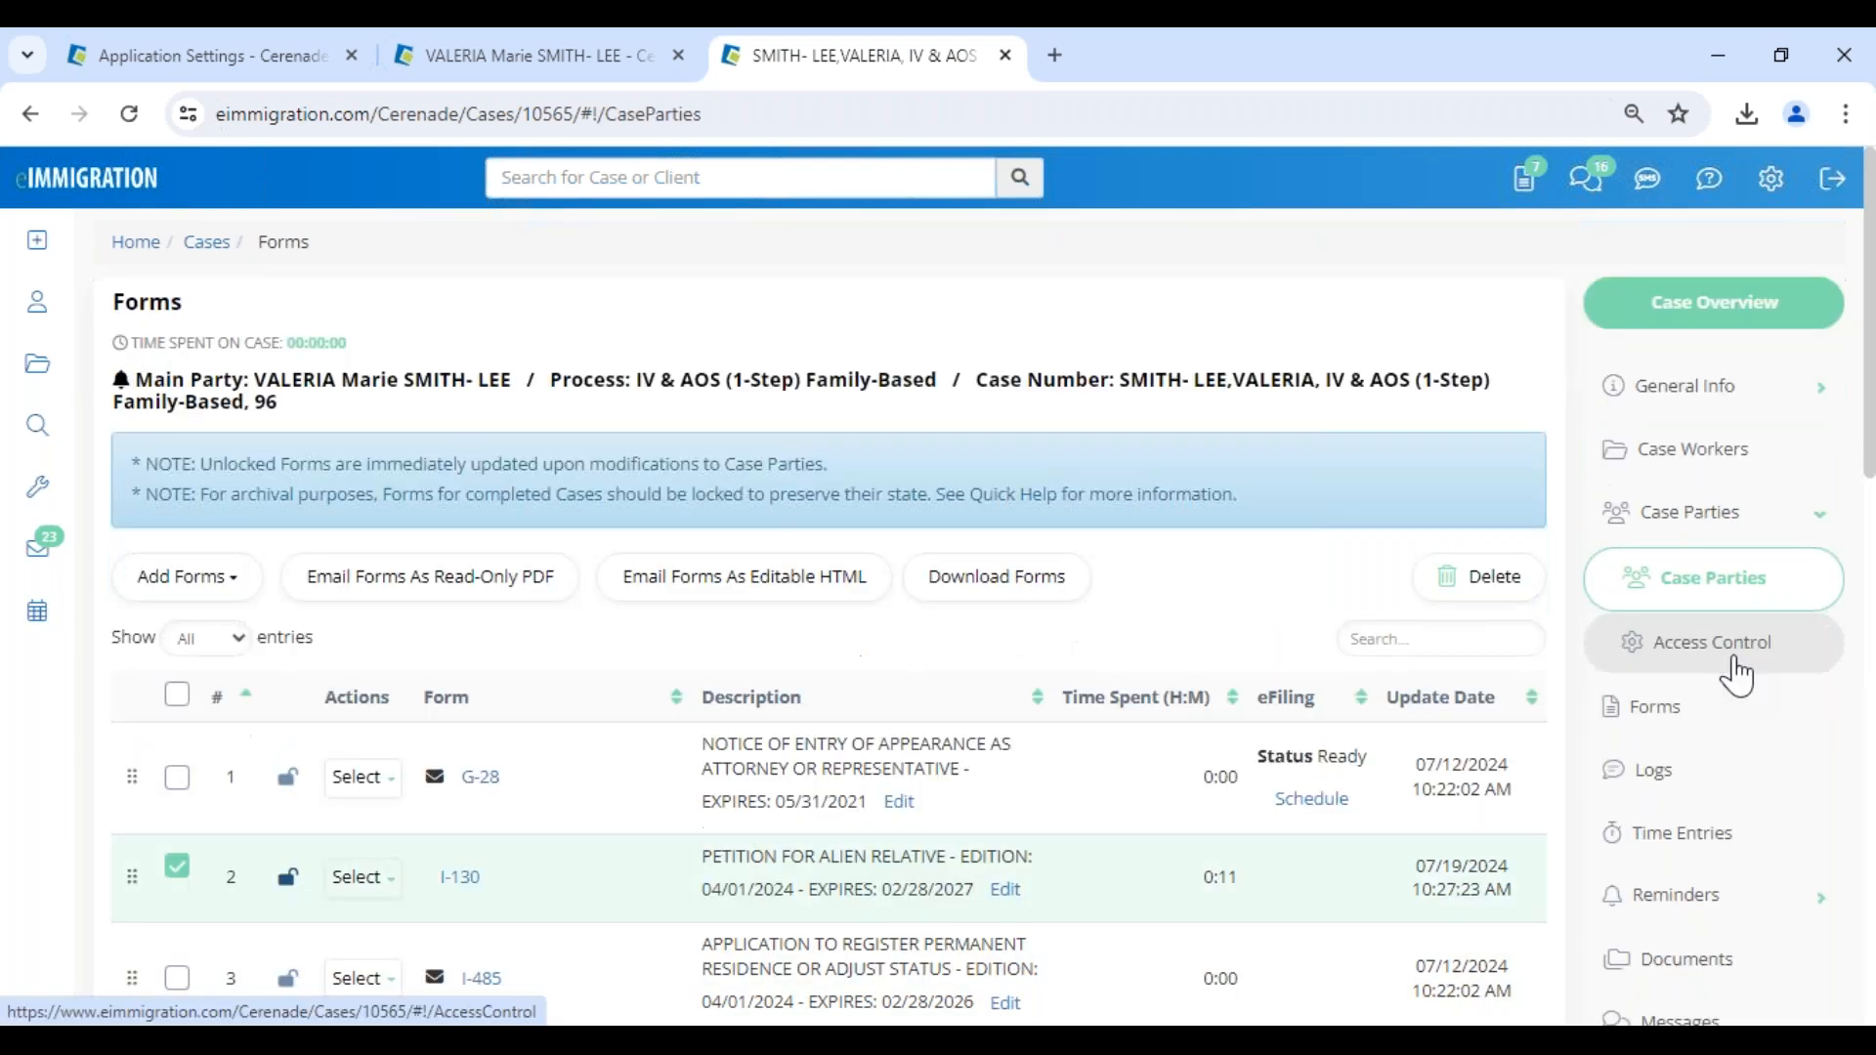
pyautogui.click(366, 741)
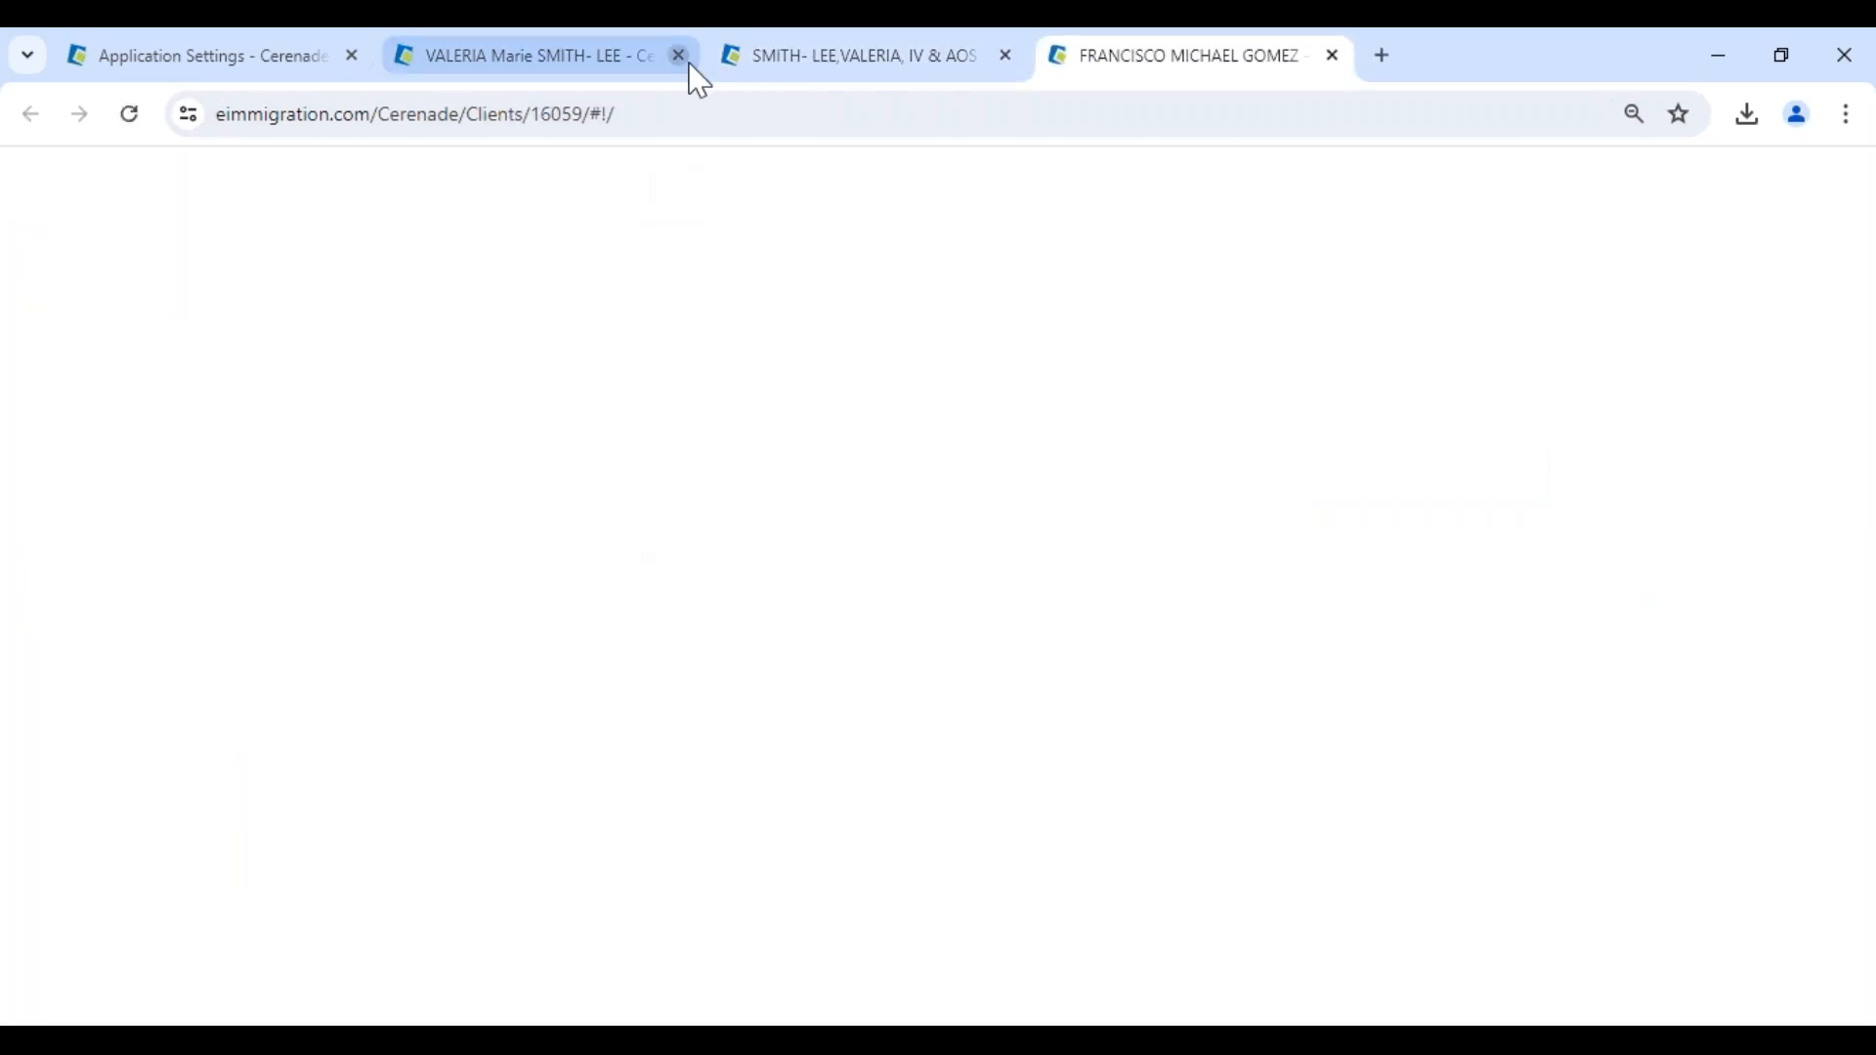
pyautogui.click(681, 56)
pyautogui.click(681, 55)
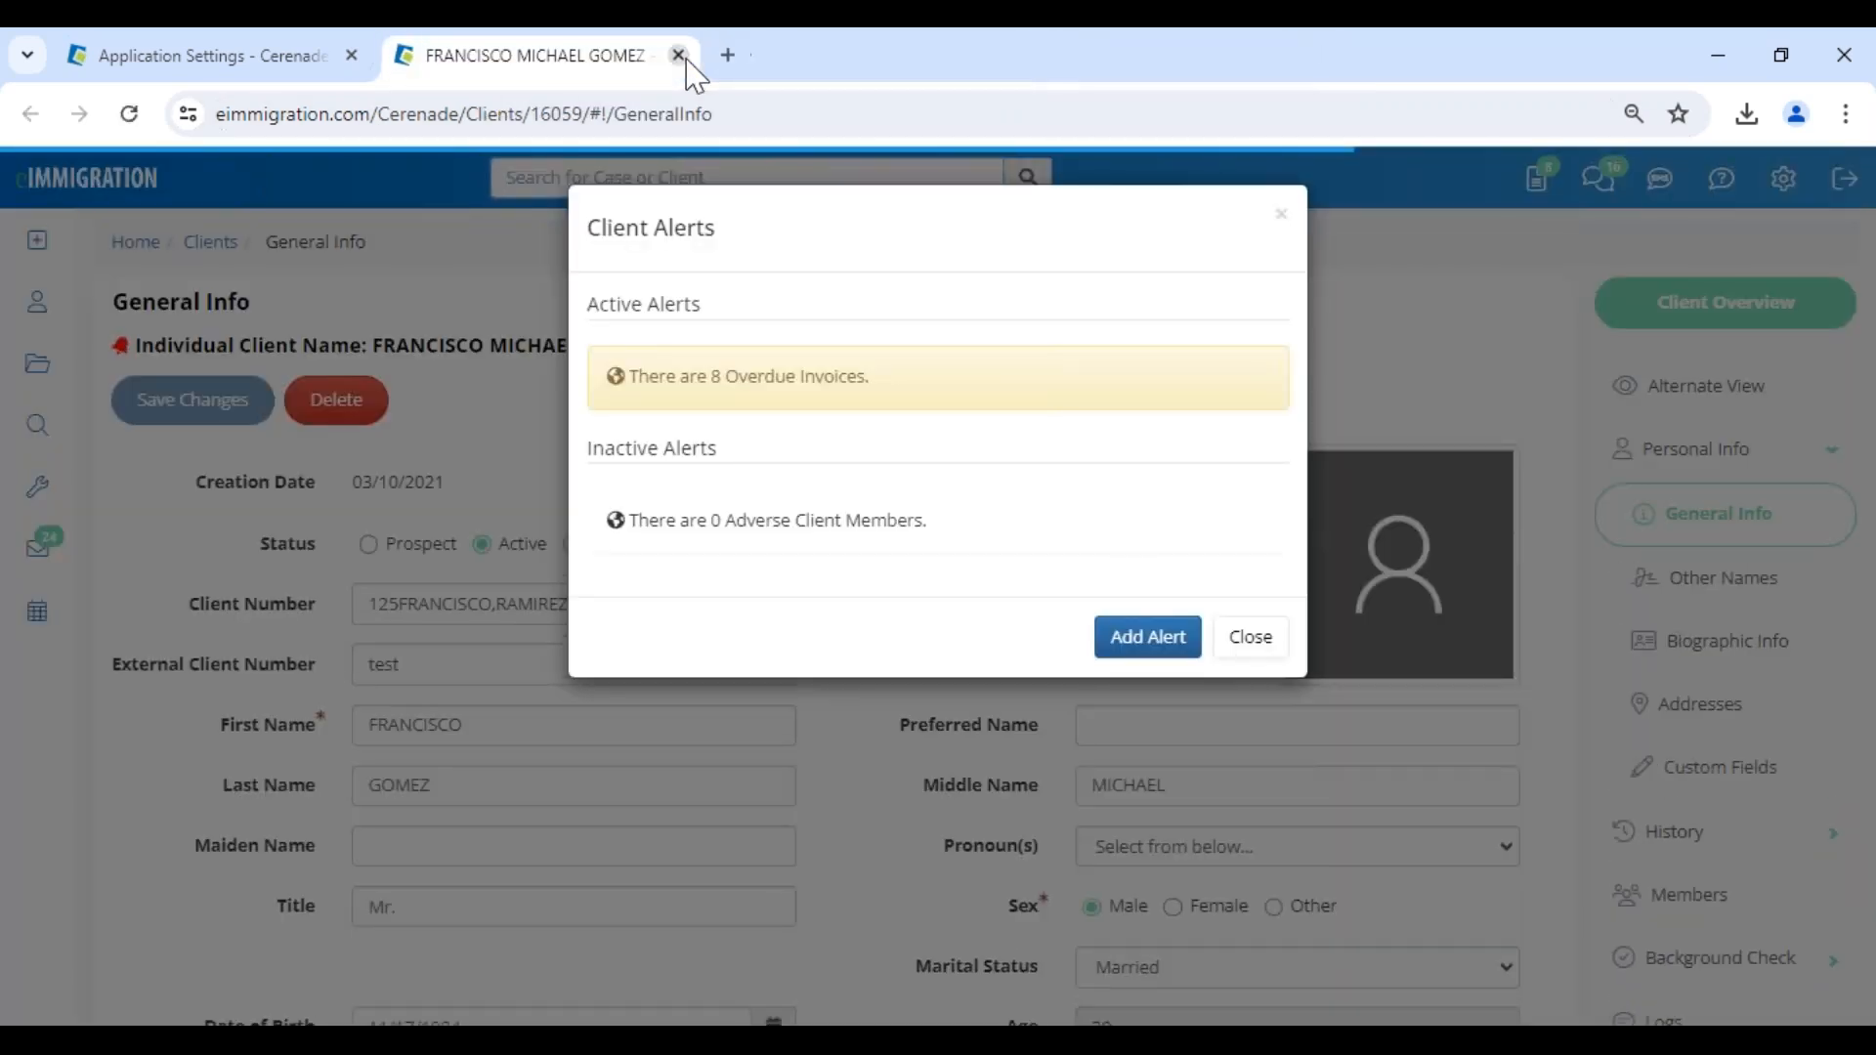
pyautogui.click(1251, 637)
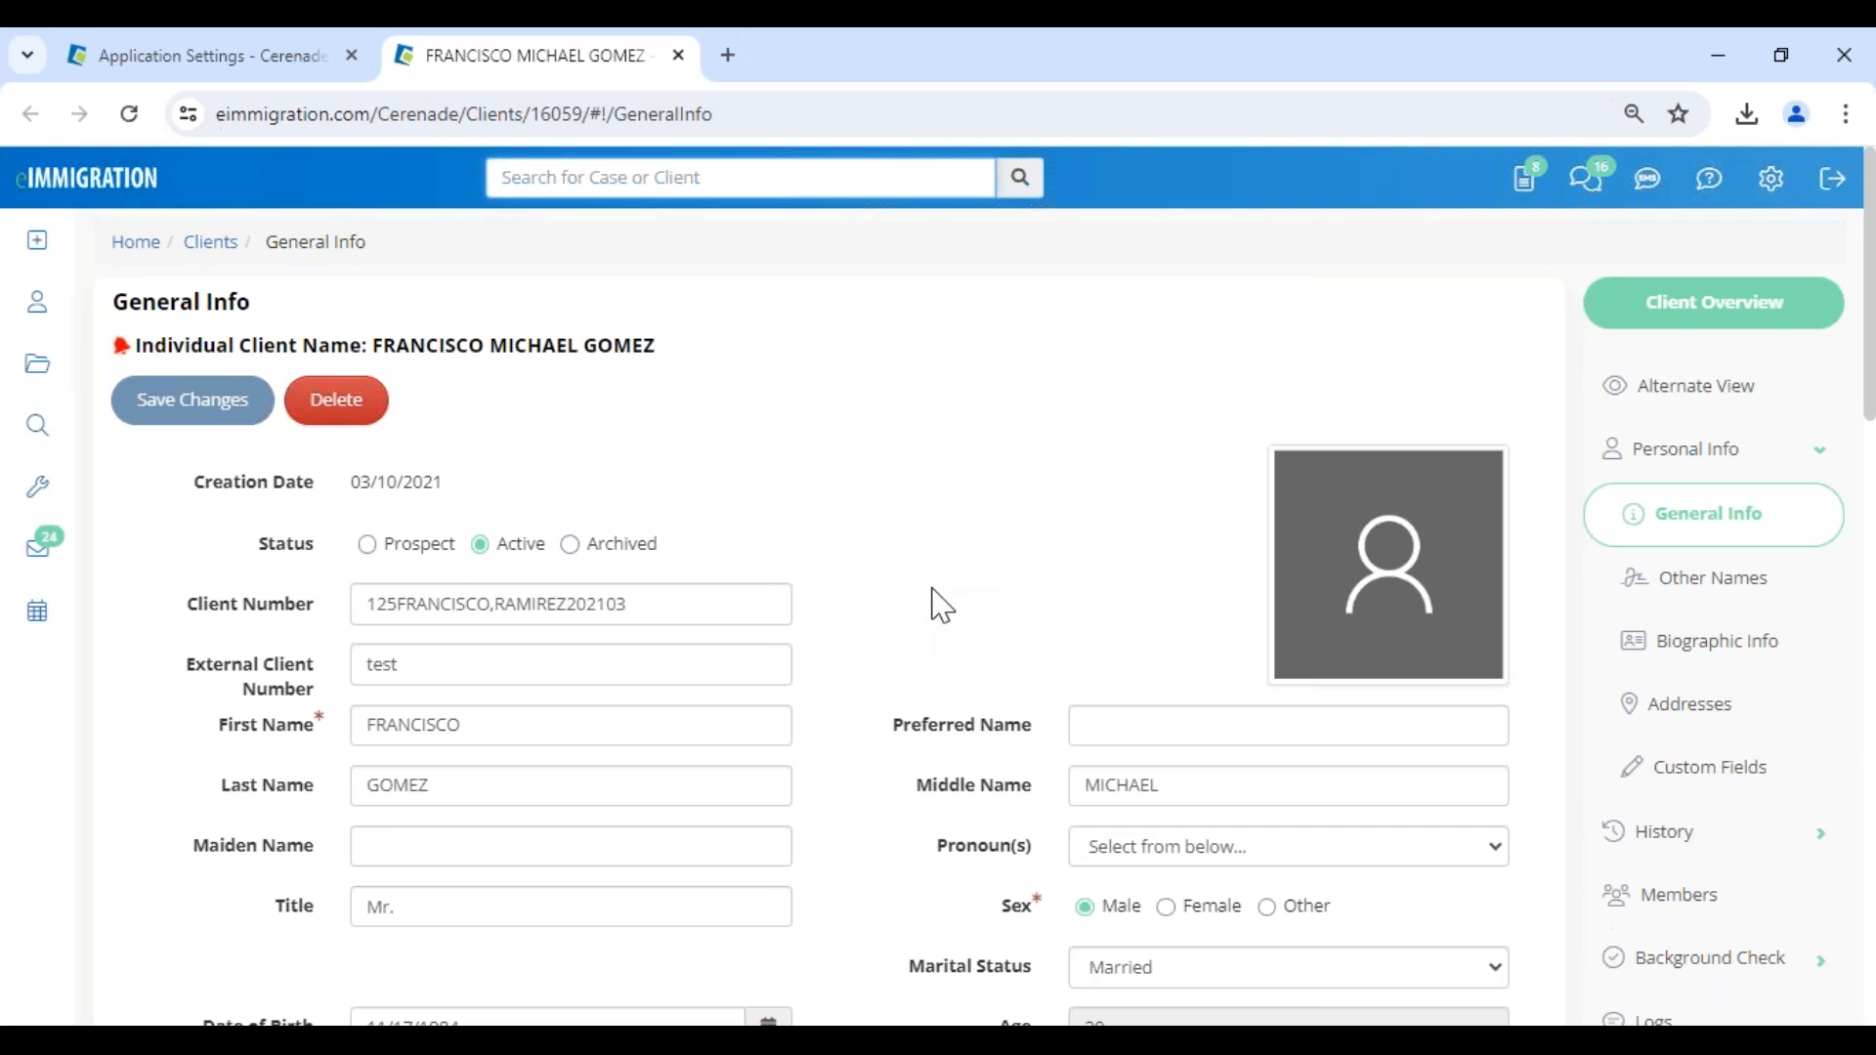
# - In the client's Case Workers list, enable Client Can Send Message for the interpreter
pyautogui.scroll(-5, 1661, 743)
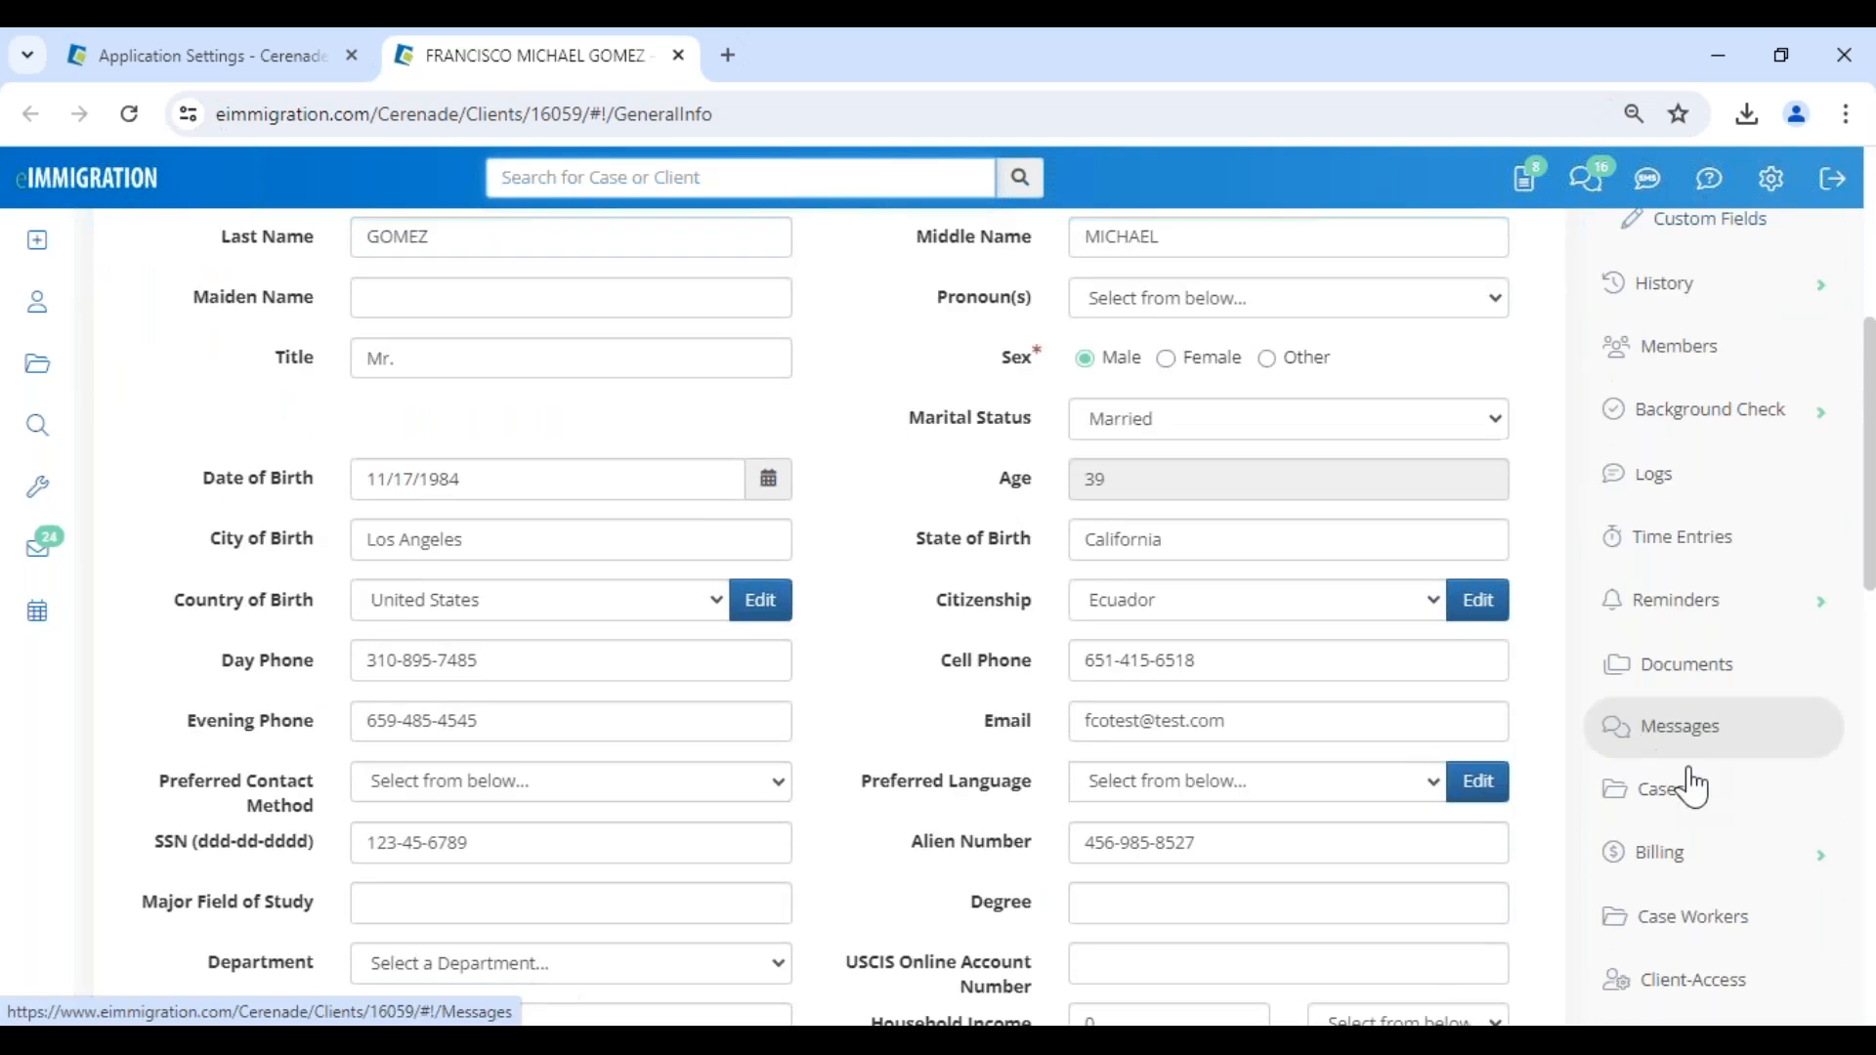
pyautogui.scroll(-2, 1729, 840)
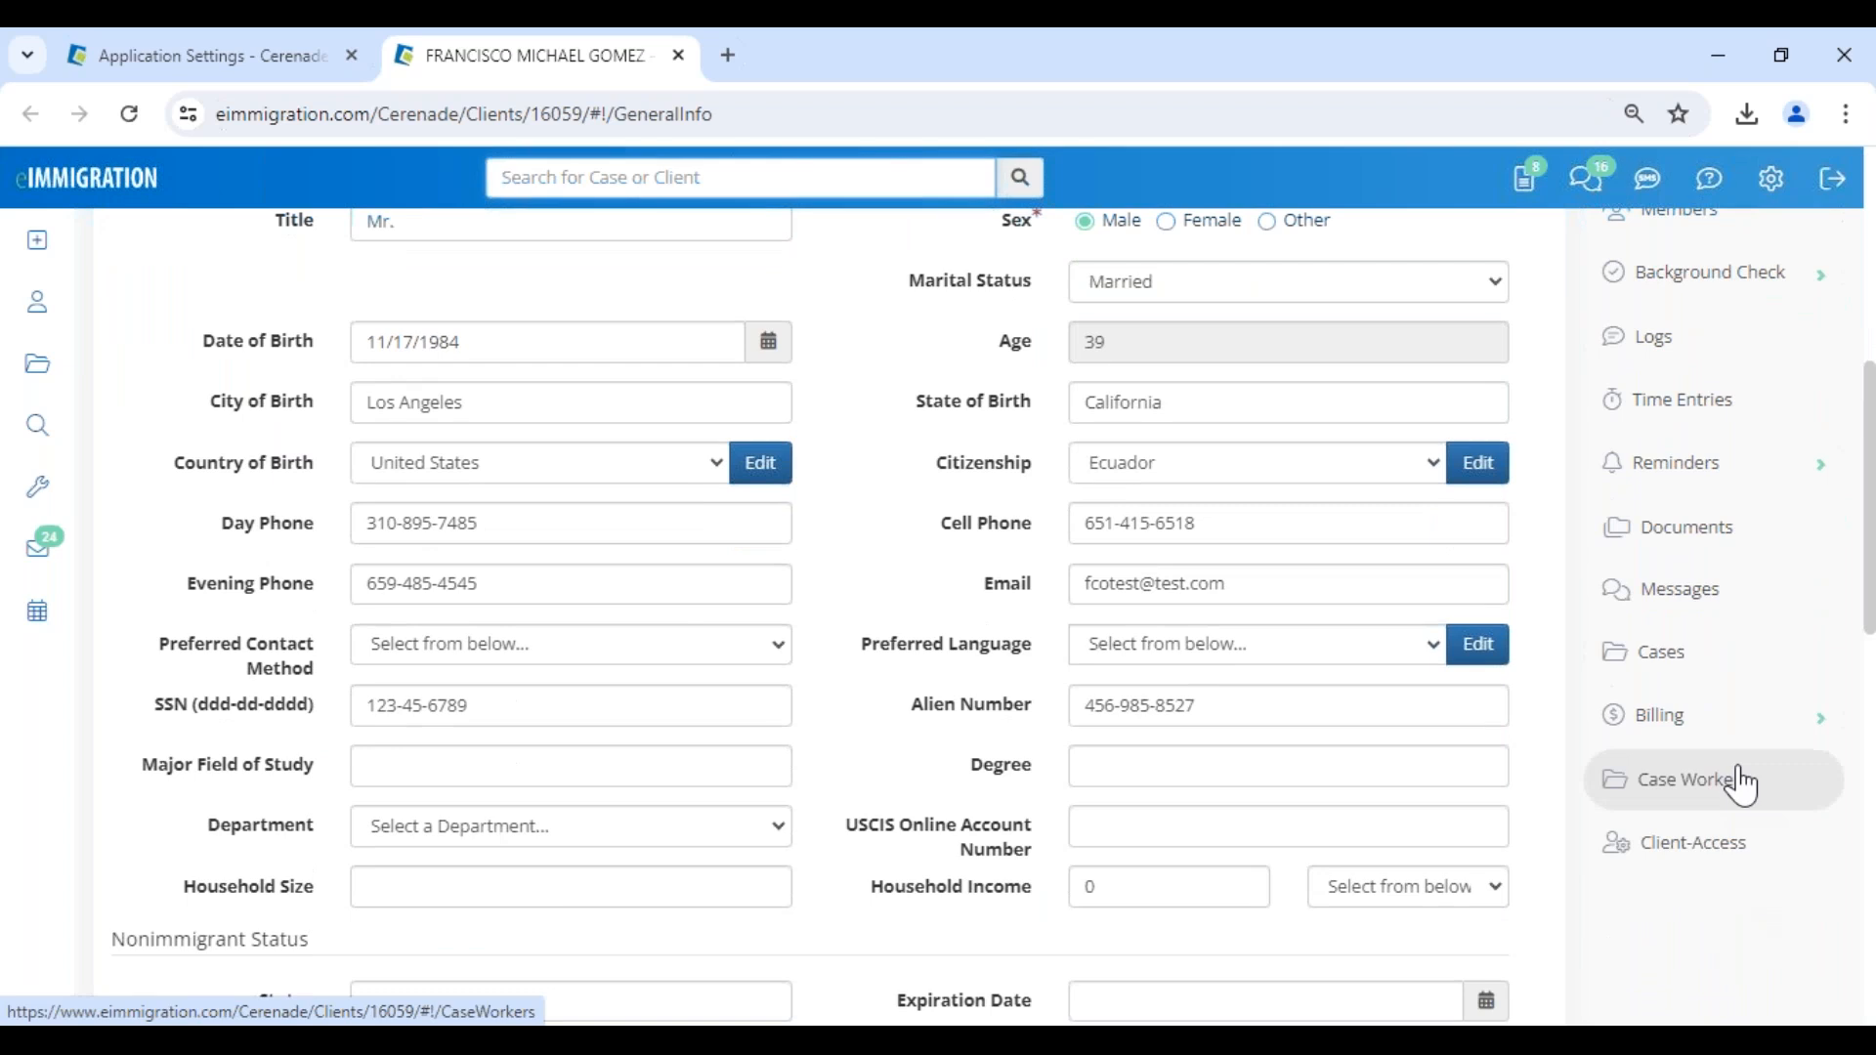
pyautogui.click(1739, 780)
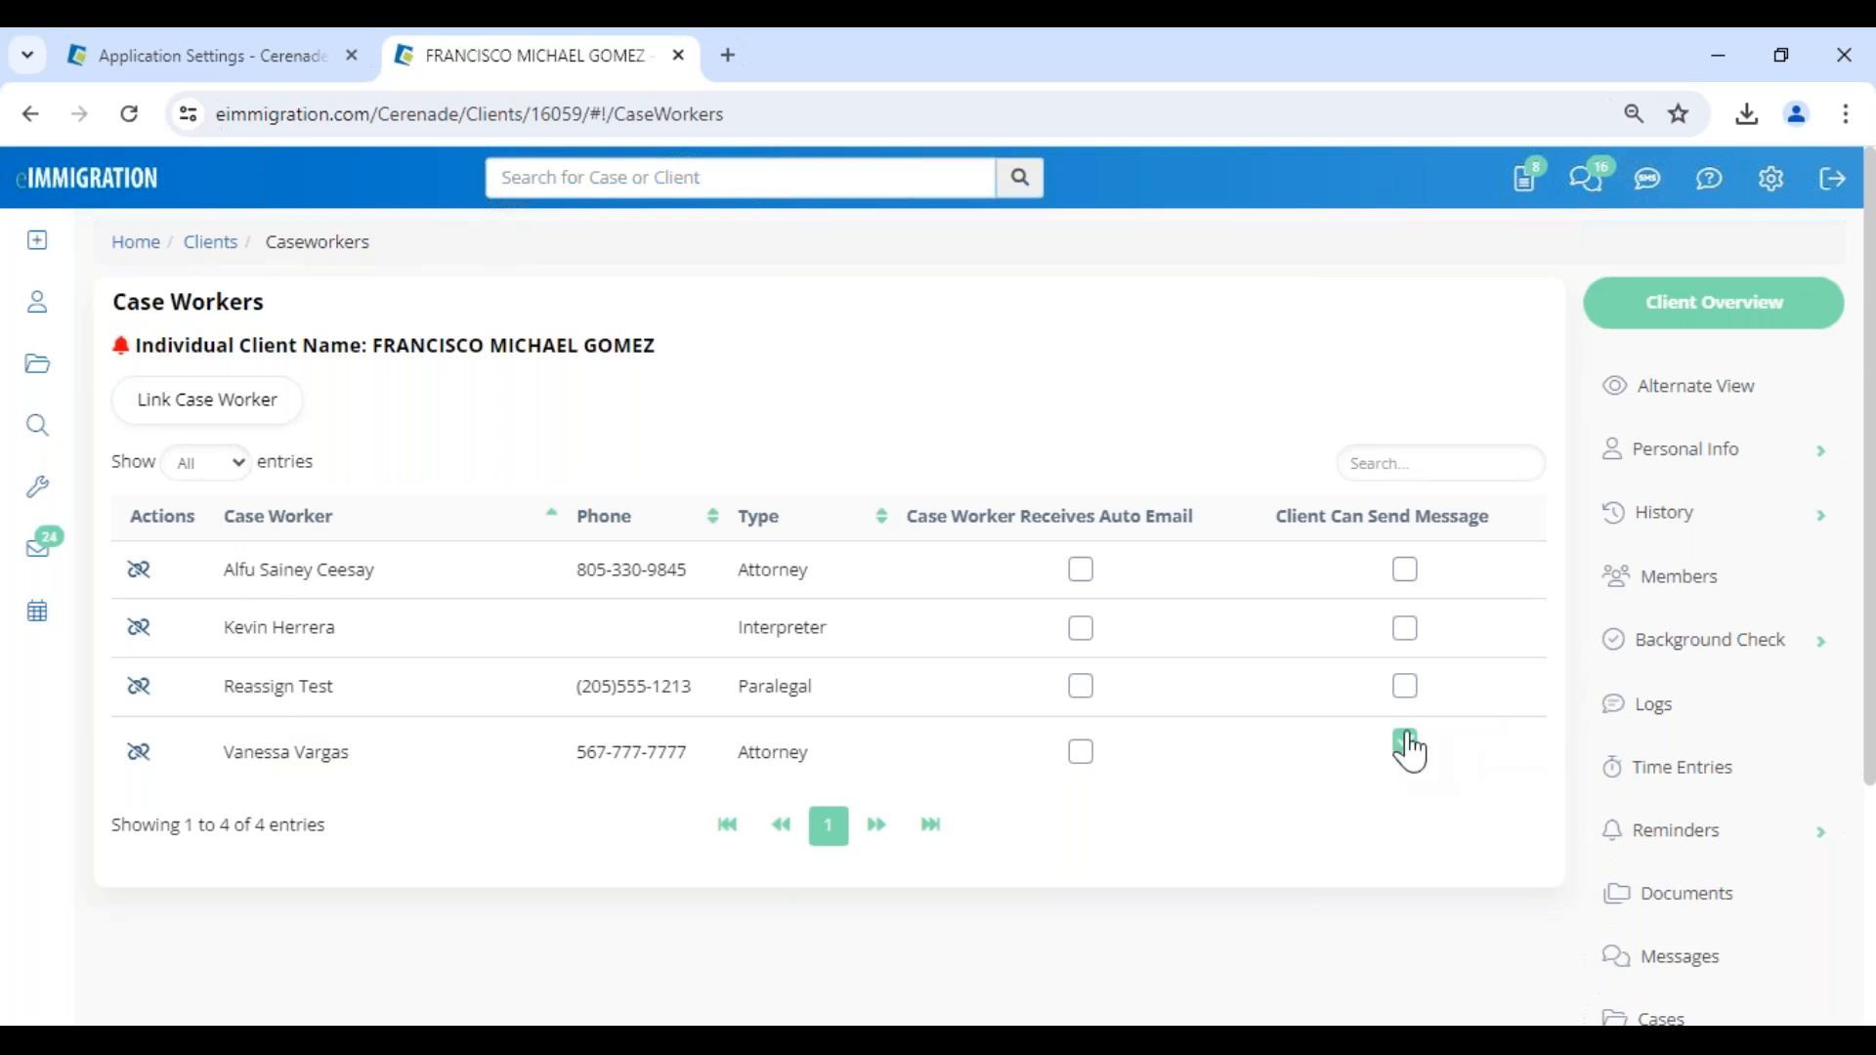
pyautogui.click(1404, 630)
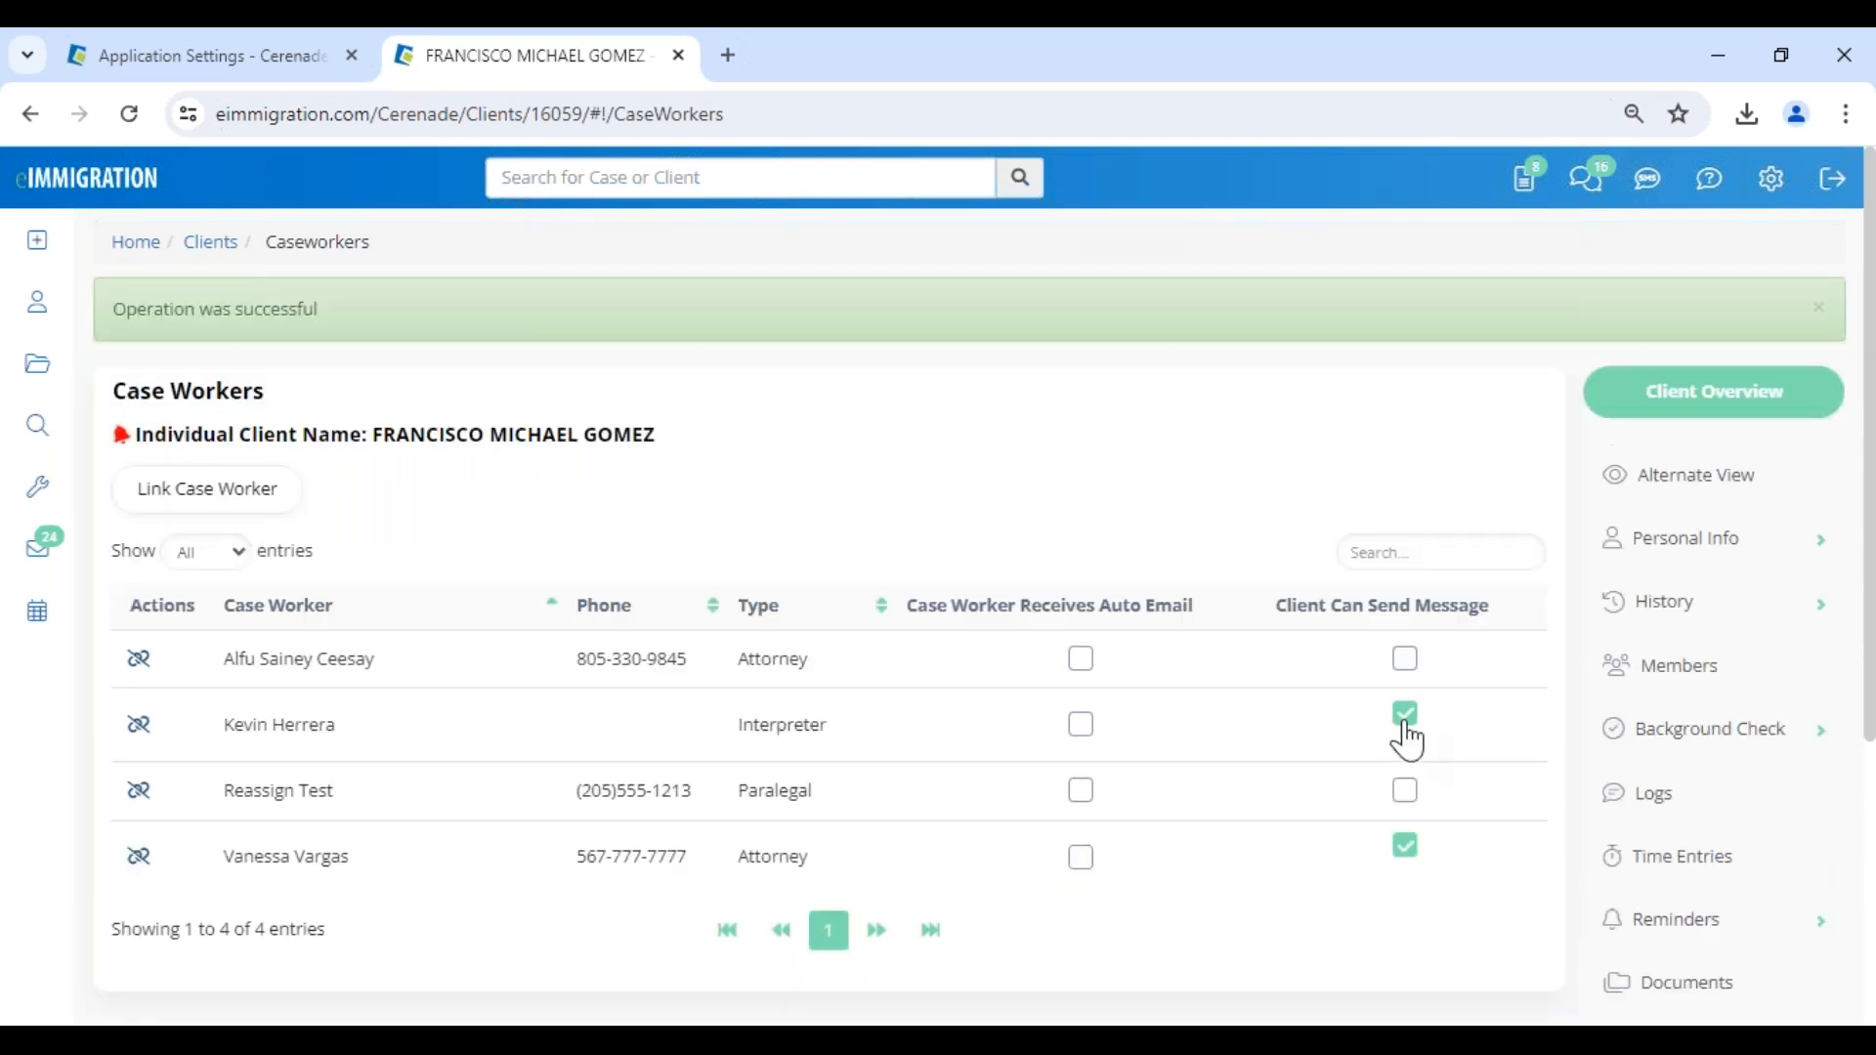
# - Open the client's Client-Access settings and check the Enabled status of the portal account
pyautogui.scroll(-5, 1634, 879)
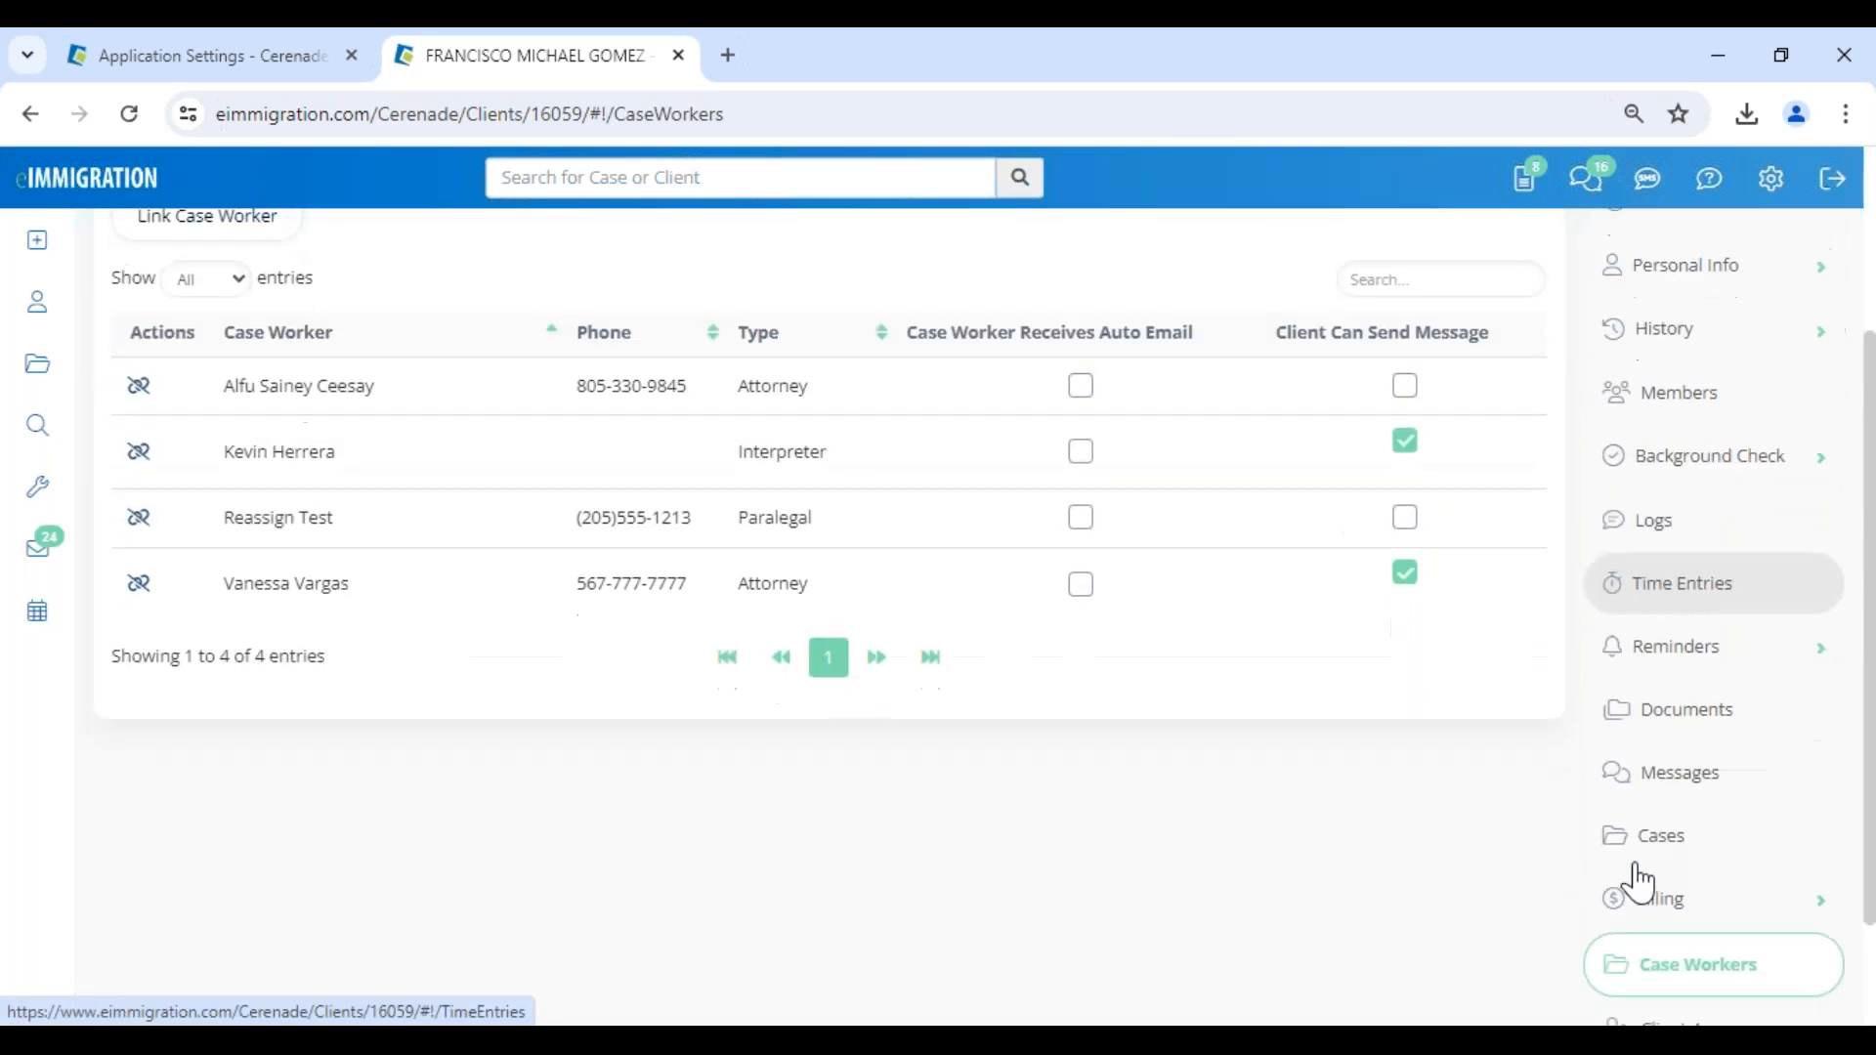
pyautogui.click(1659, 893)
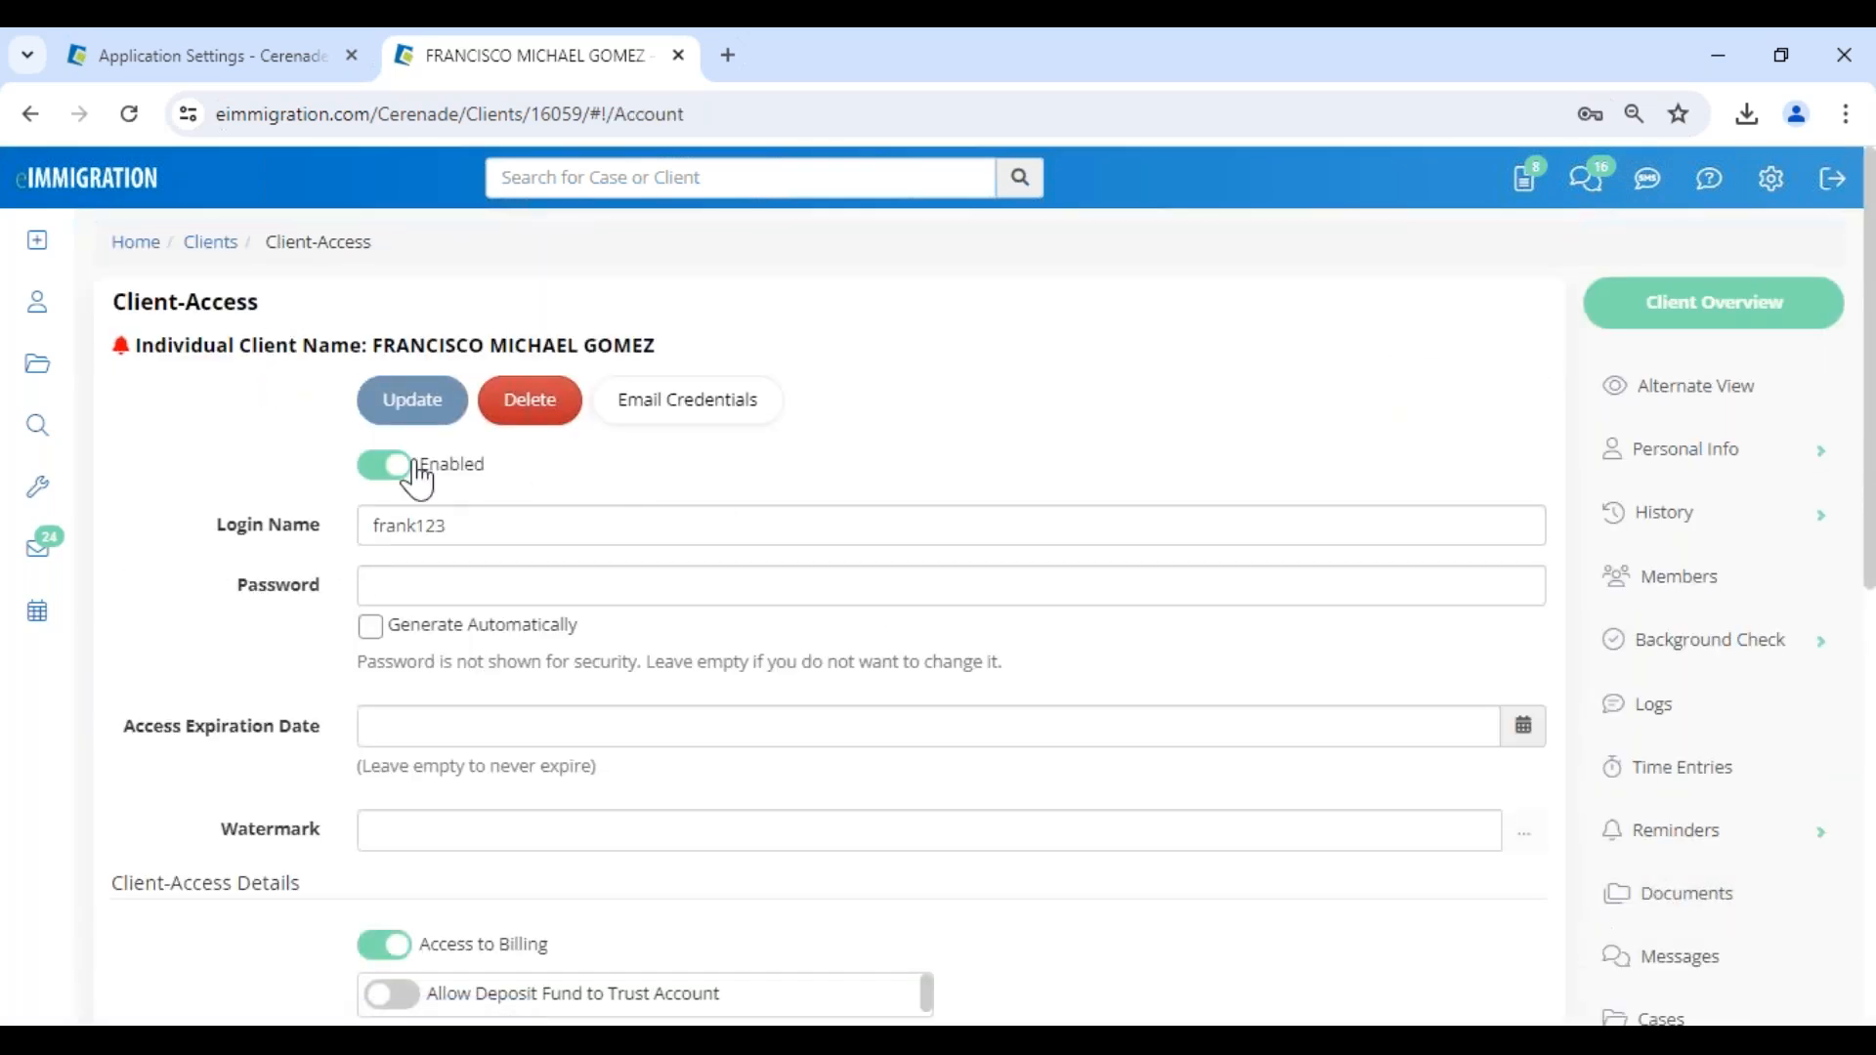
pyautogui.moveTo(410, 465); pyautogui.dragTo(510, 480)
pyautogui.click(1068, 485)
# - Switch to the client portal in the Edge window and start a new message from the client's message inbox
pyautogui.click(368, 969)
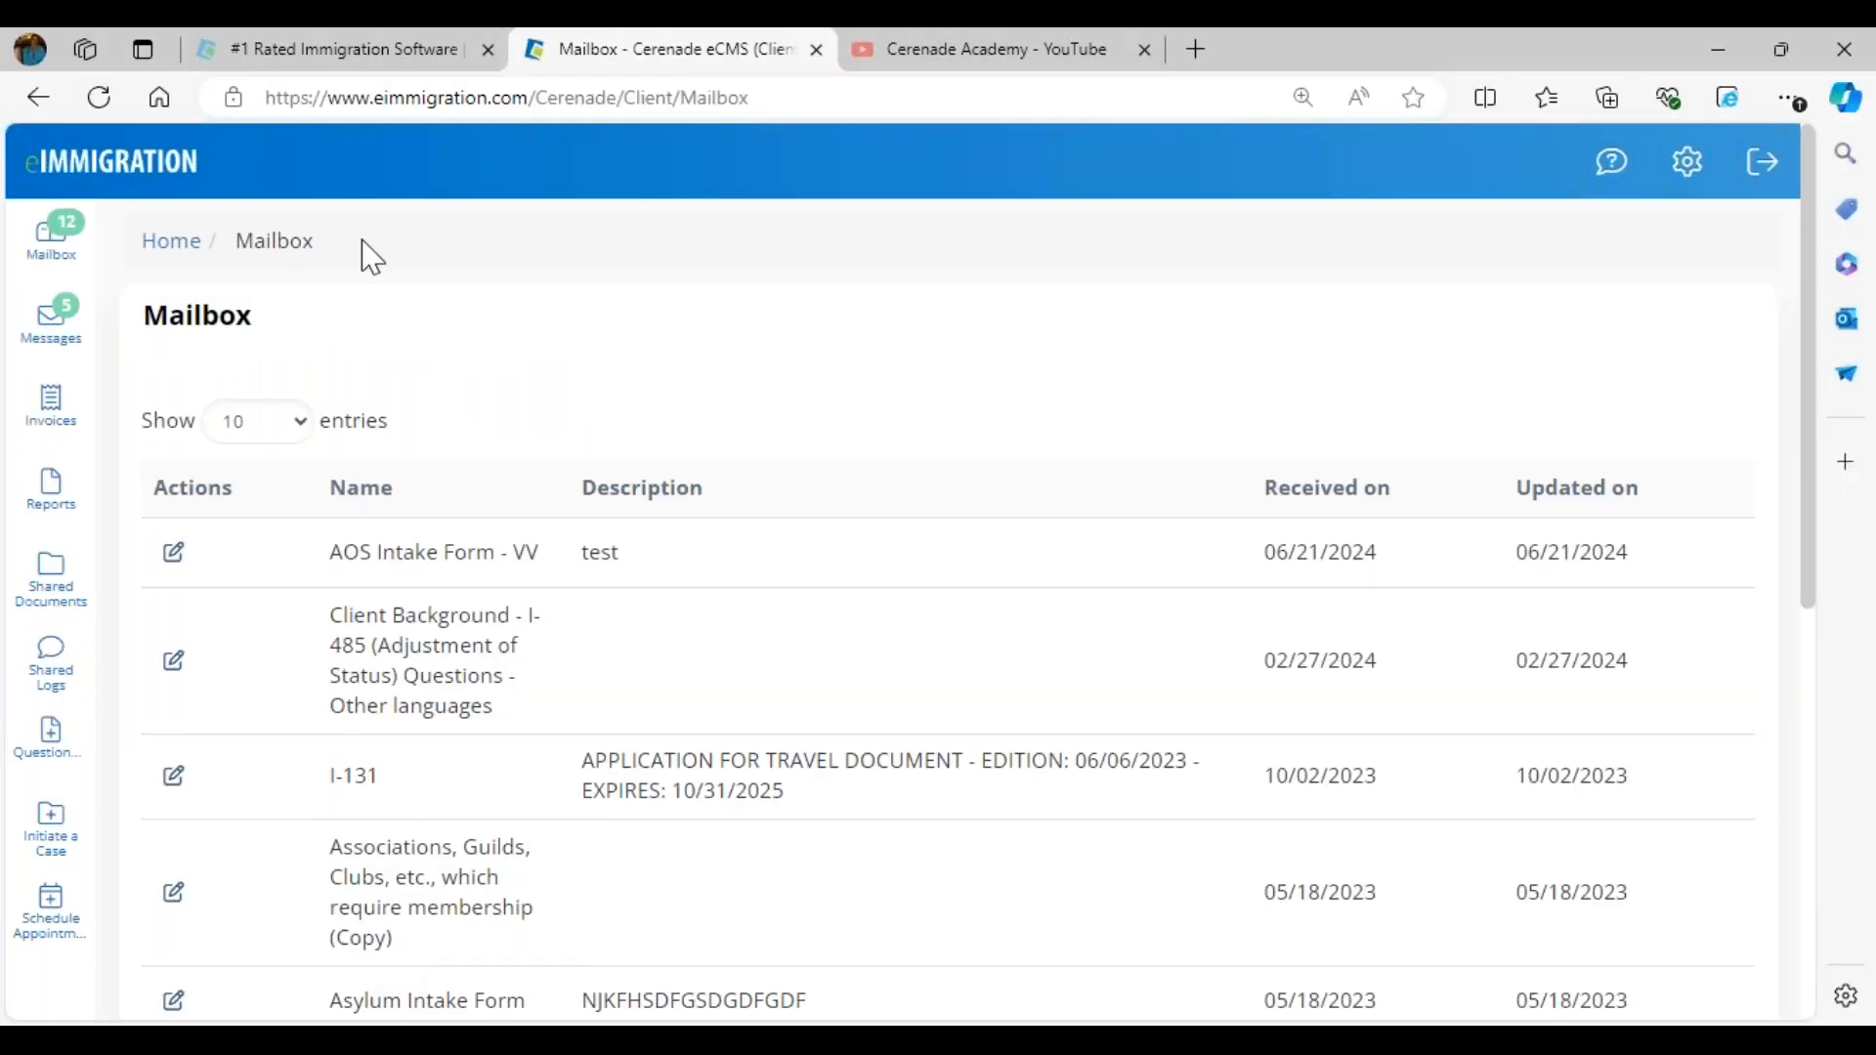
pyautogui.click(154, 159)
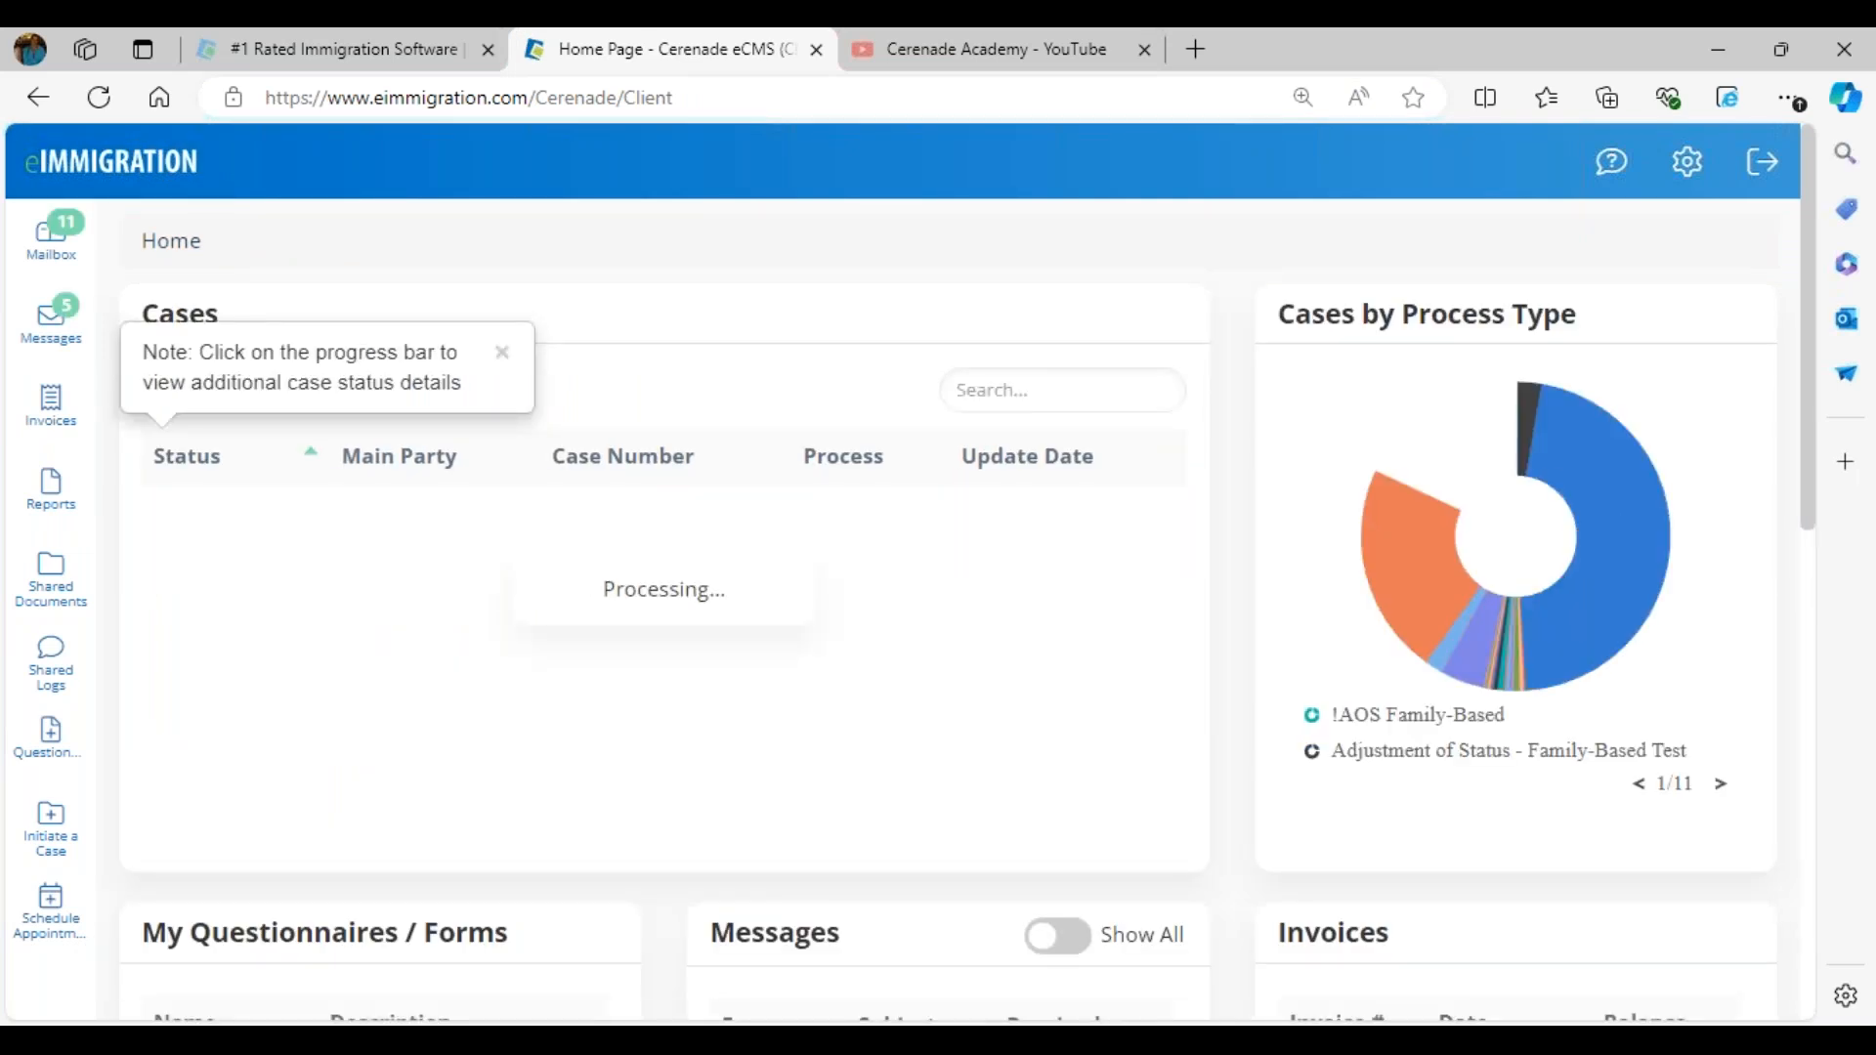
pyautogui.click(57, 334)
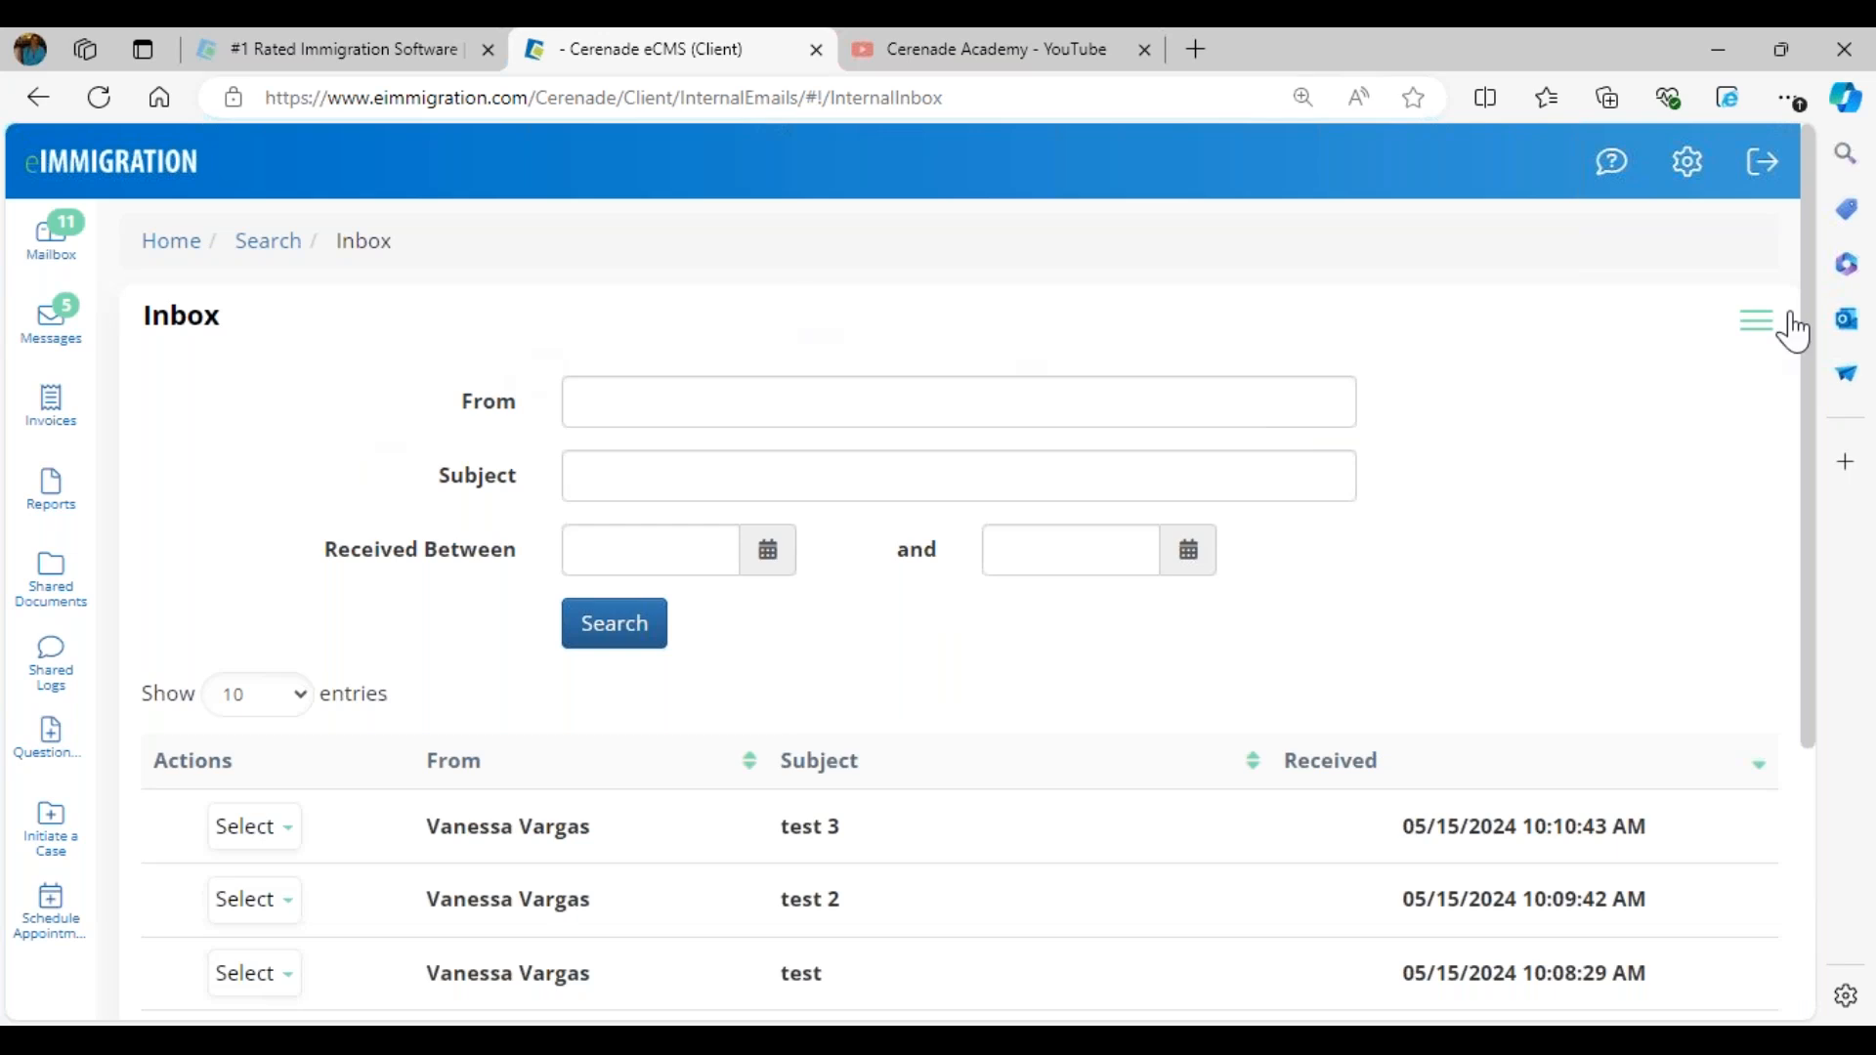
pyautogui.click(1755, 322)
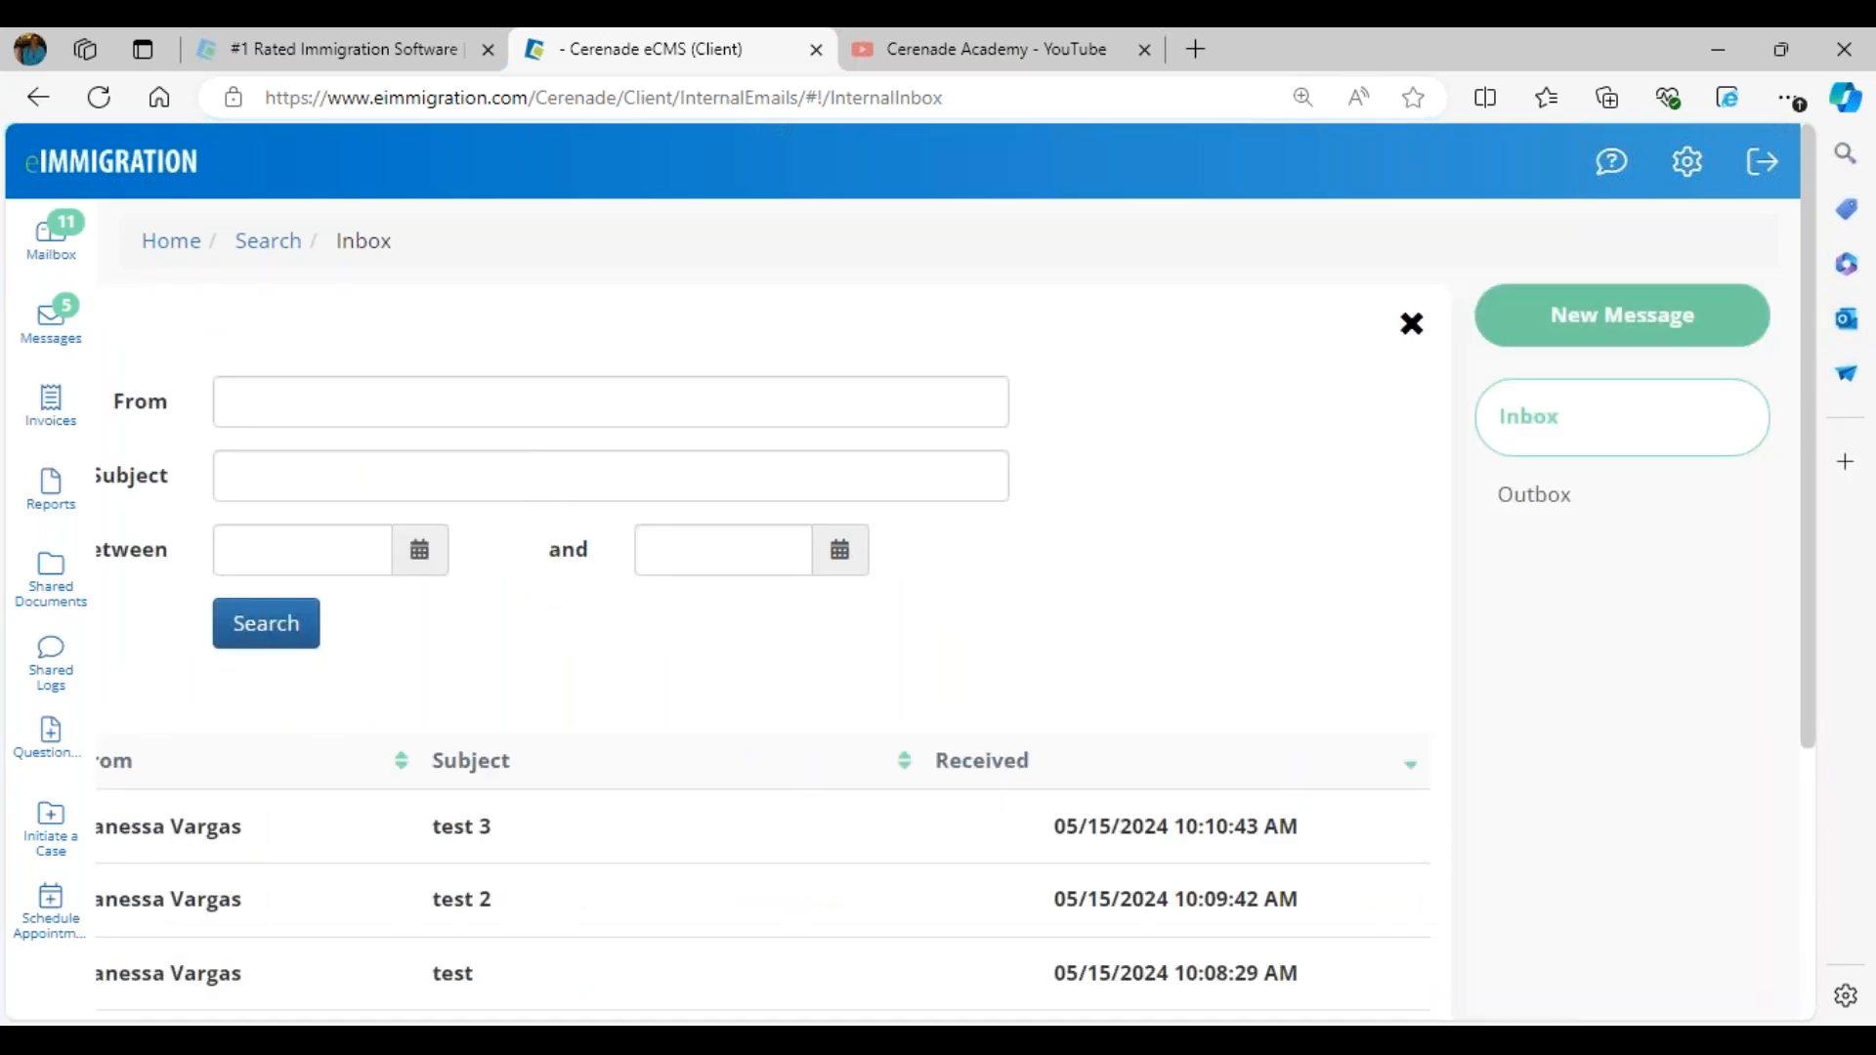
pyautogui.click(1619, 315)
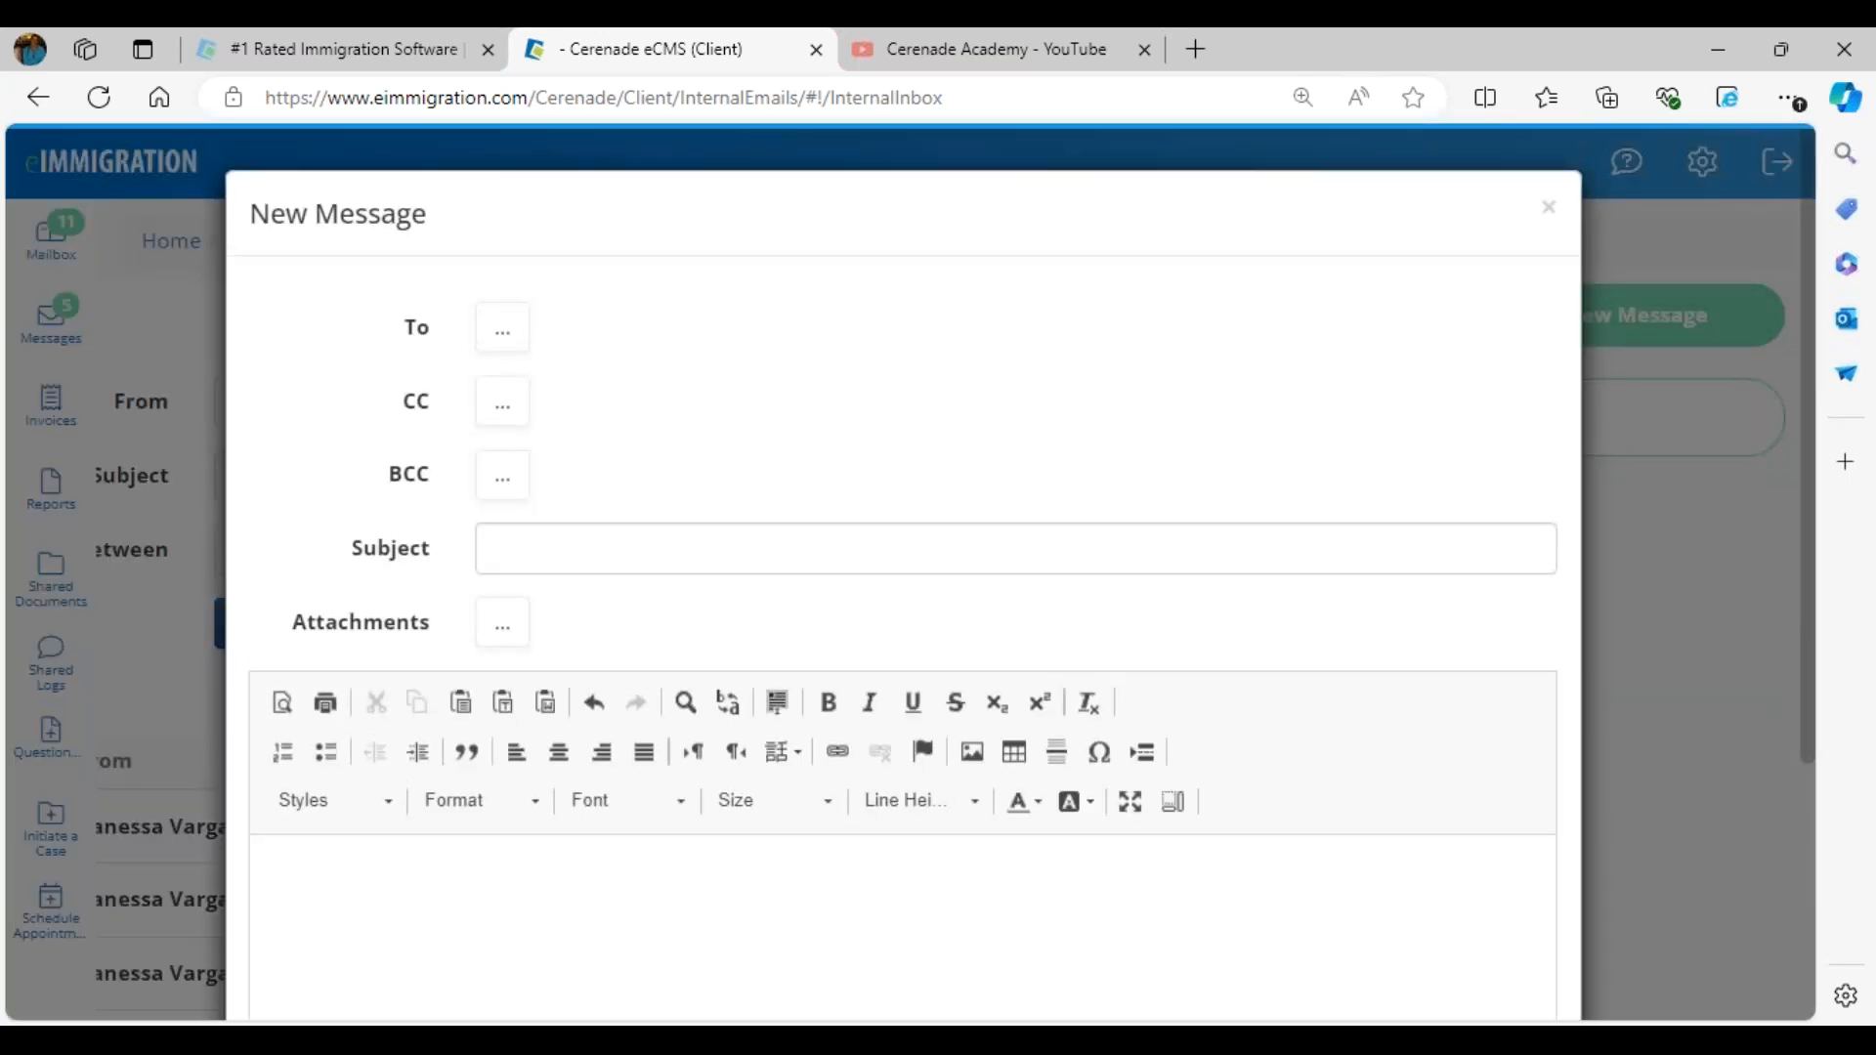
# - Add both available case workers, the interpreter and the attorney, as To recipients of the new message
pyautogui.click(498, 332)
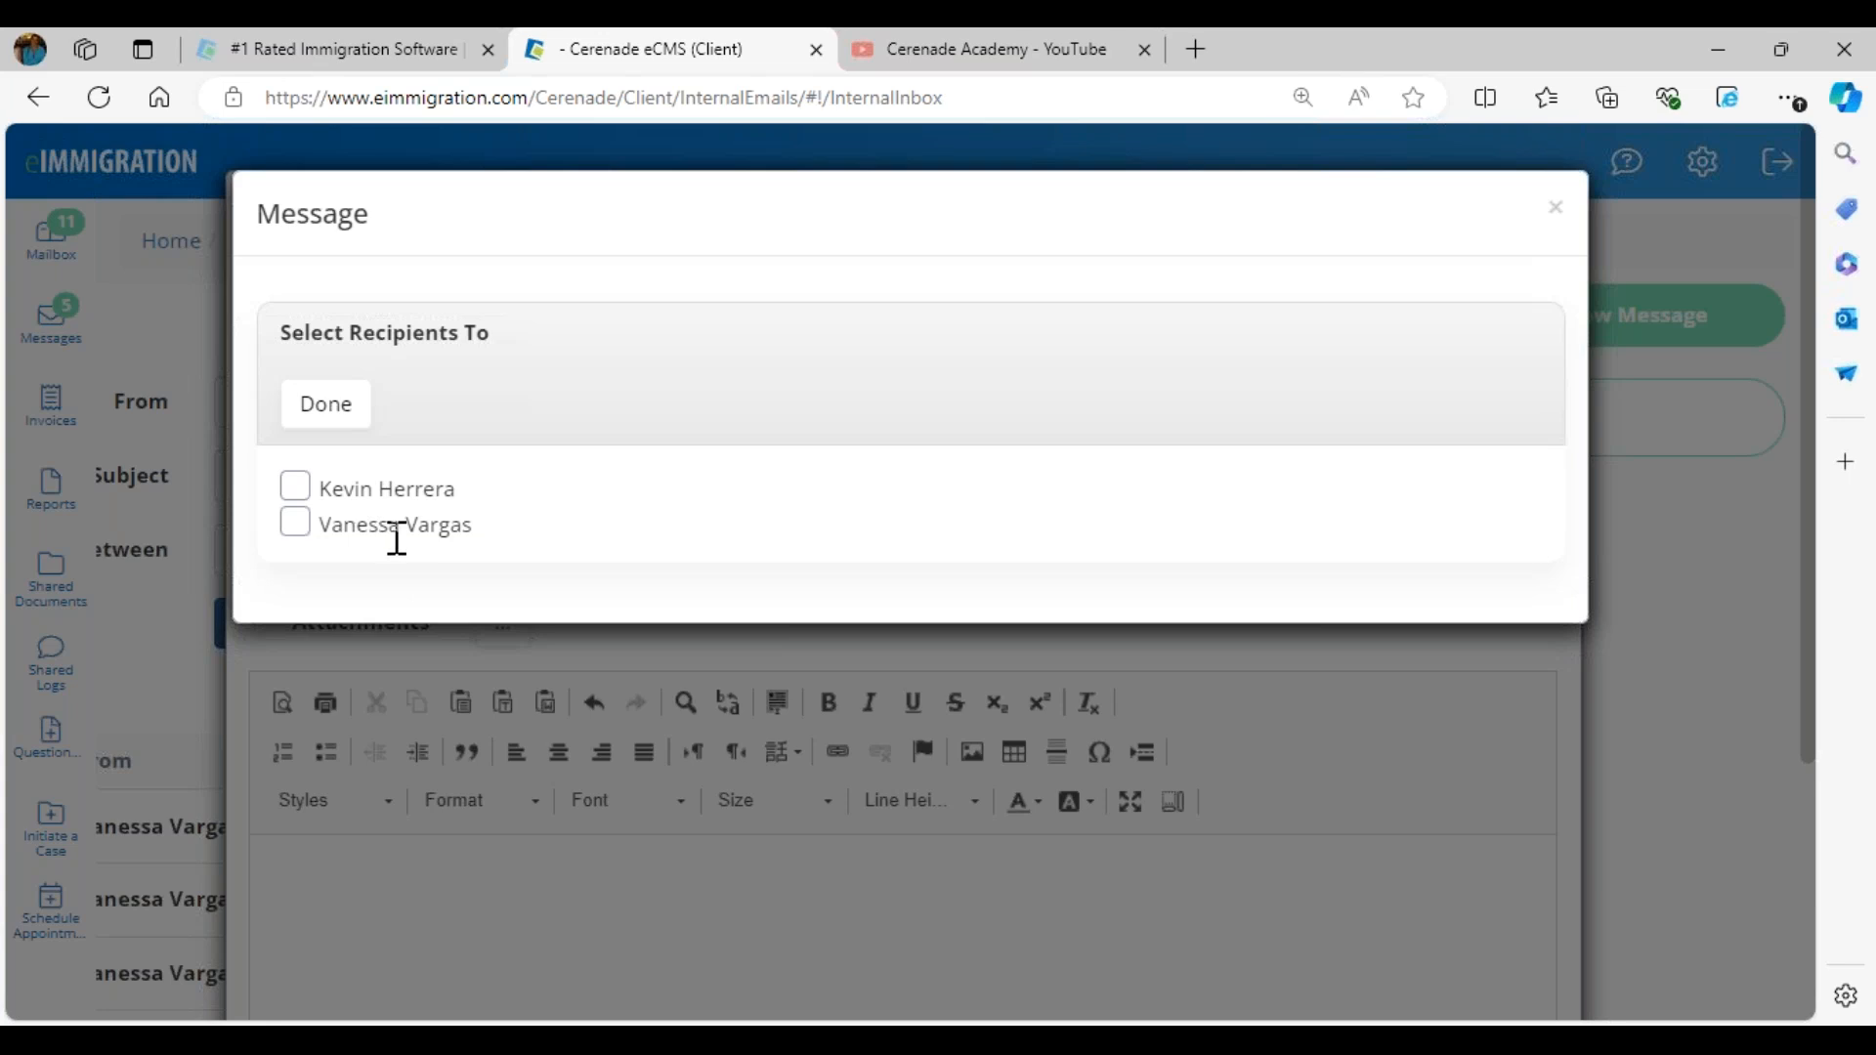
pyautogui.moveTo(469, 527); pyautogui.dragTo(305, 544)
pyautogui.click(576, 554)
pyautogui.click(294, 487)
pyautogui.click(295, 596)
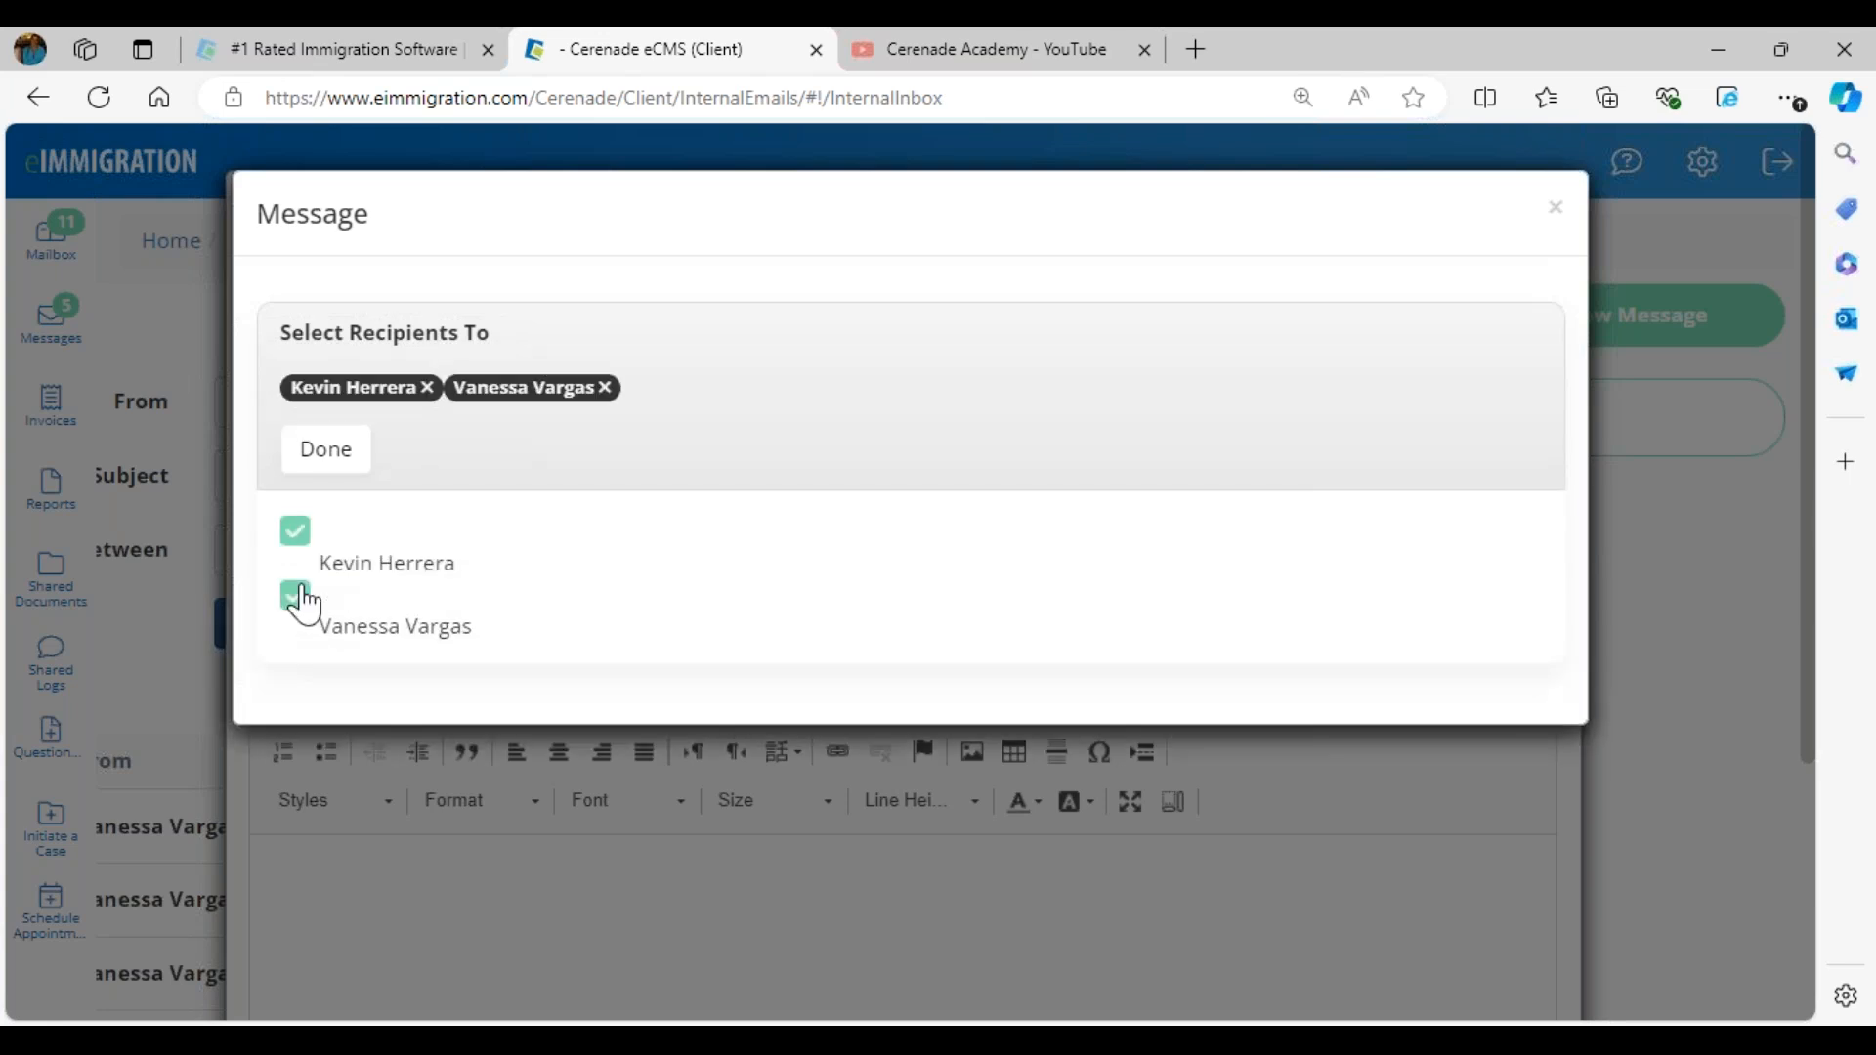
pyautogui.click(309, 458)
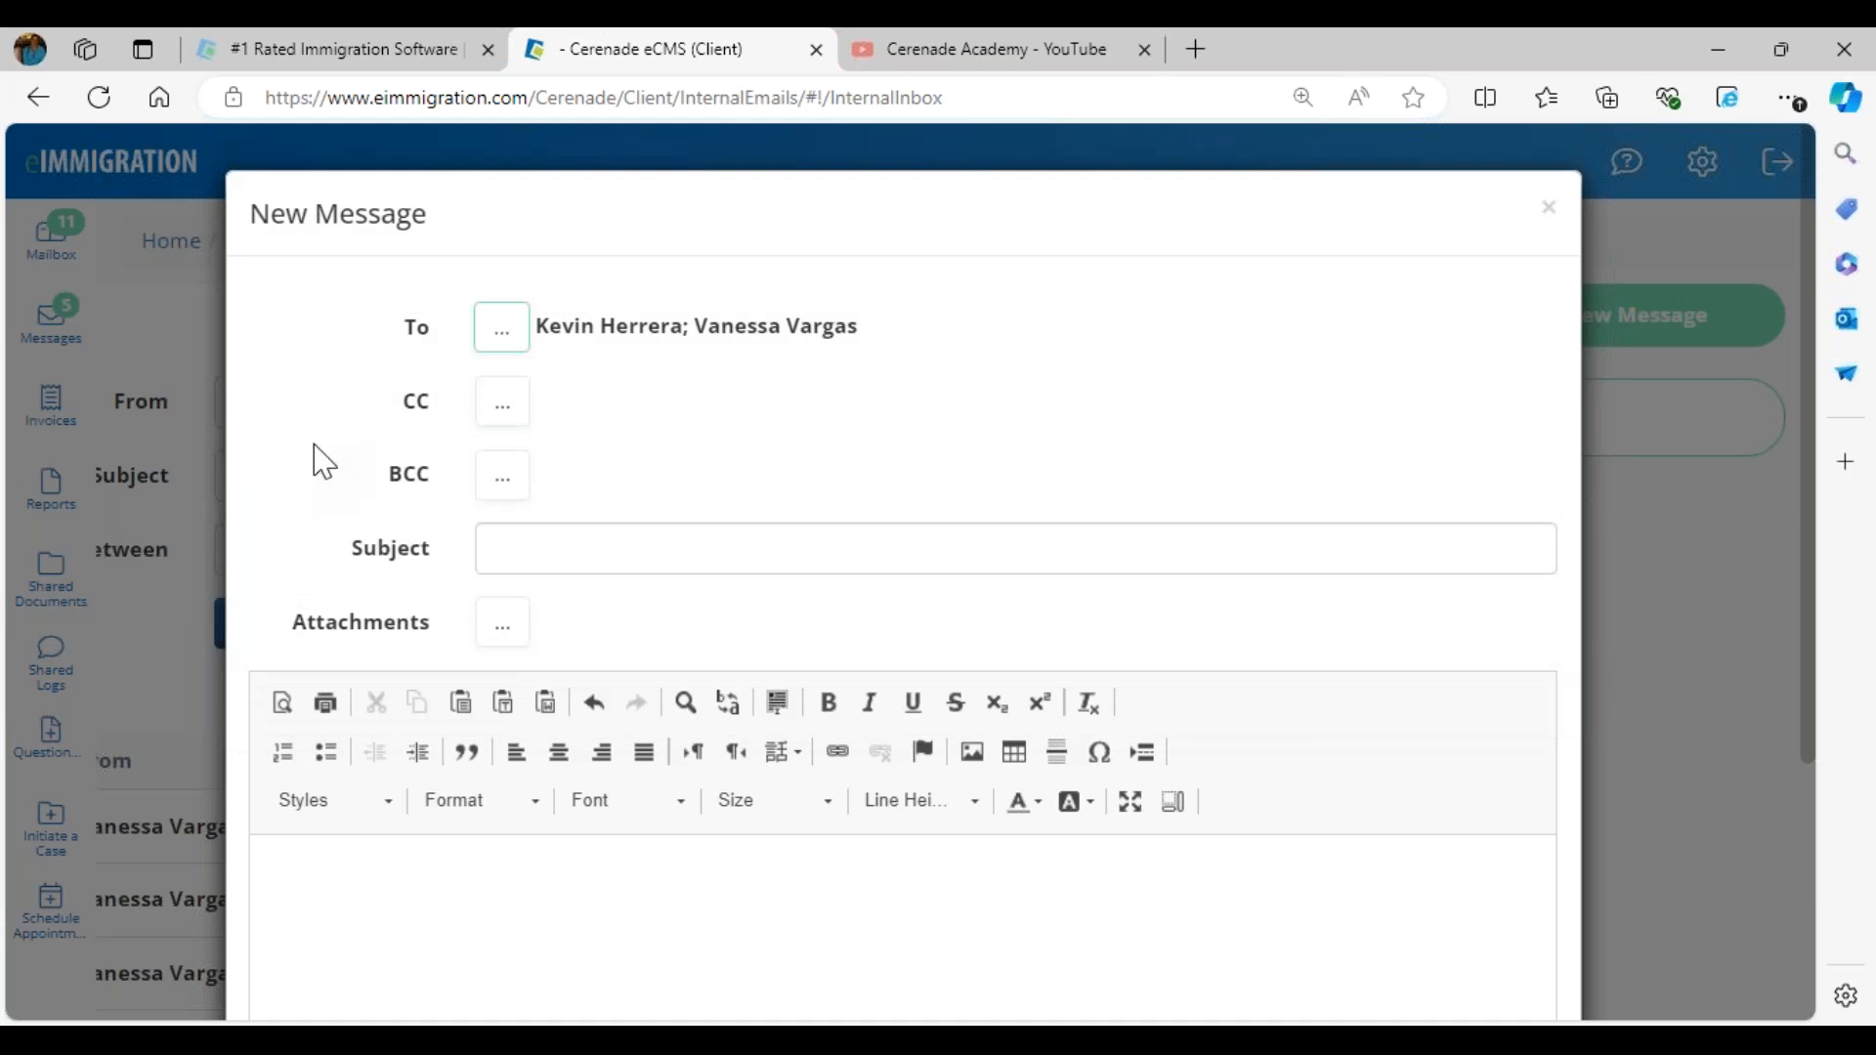
# - Give the message the subject "I have questions about my court hearing" and the body text "This is a test"
pyautogui.click(517, 538)
pyautogui.write('I have quest')
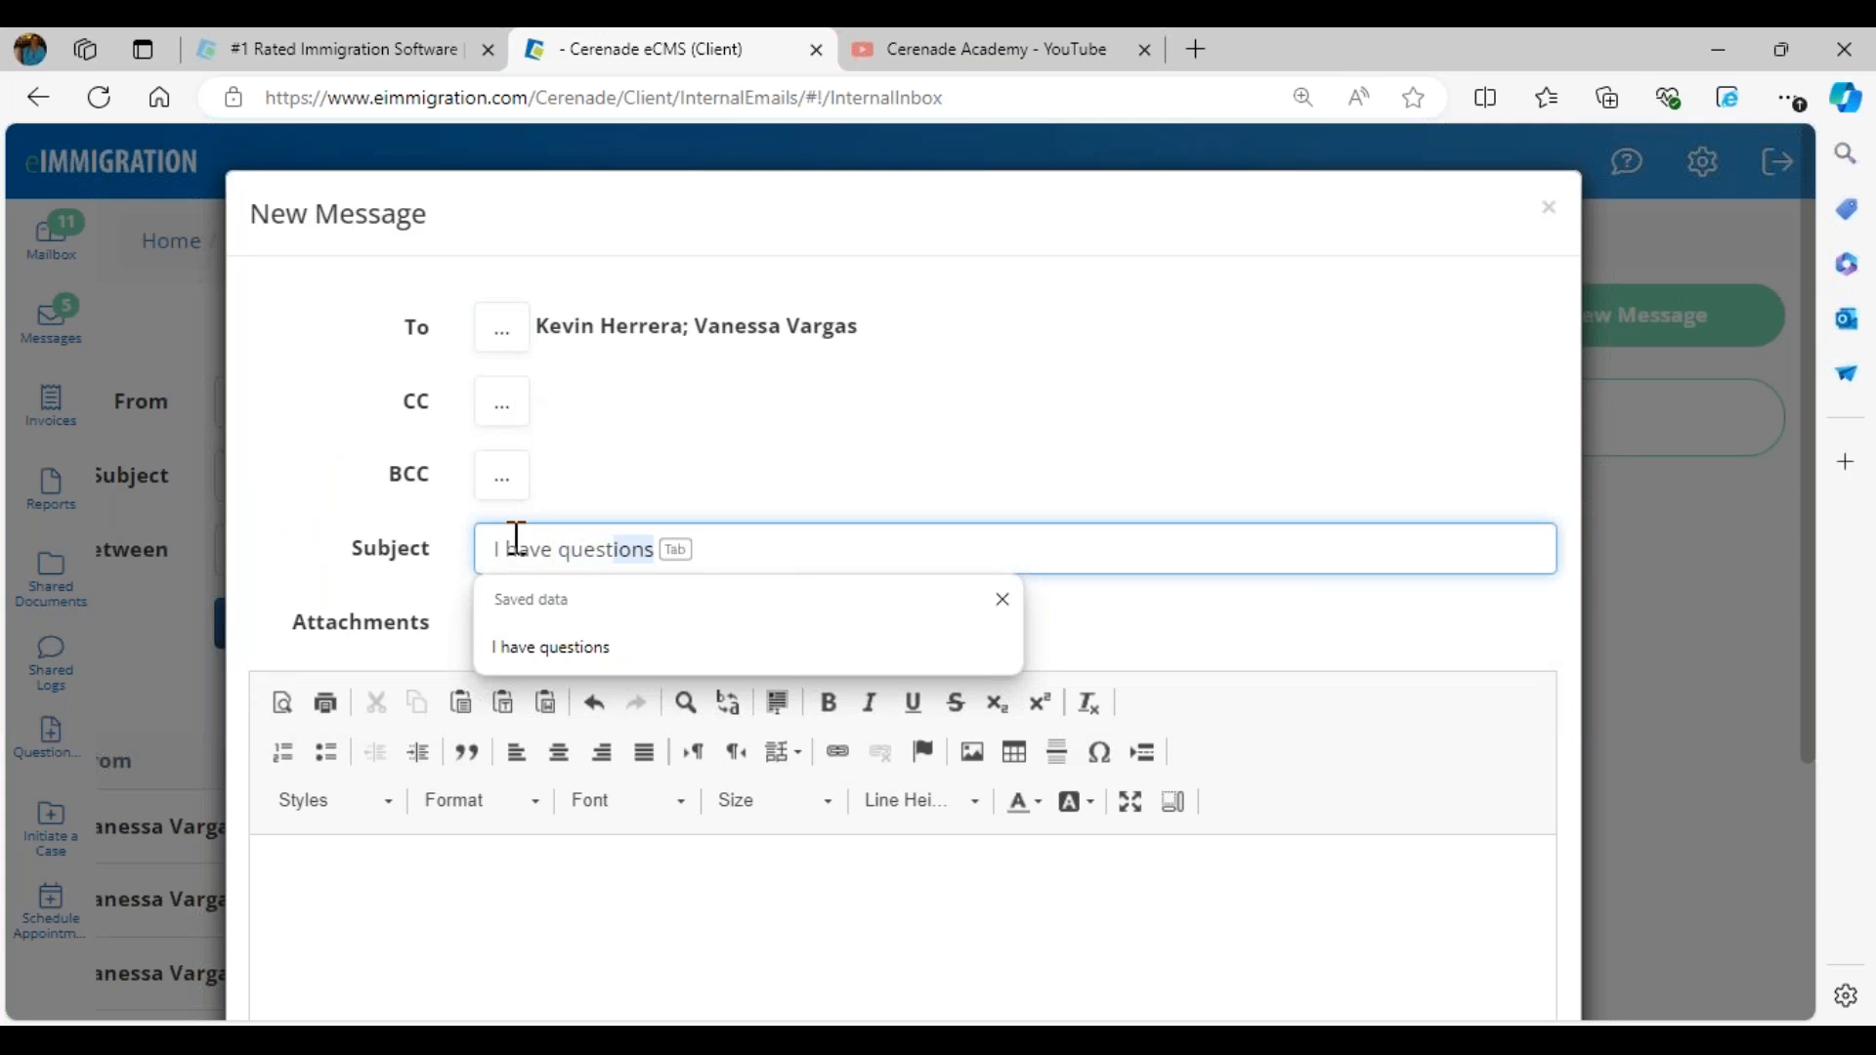
pyautogui.press('Tab')
pyautogui.write('about my c')
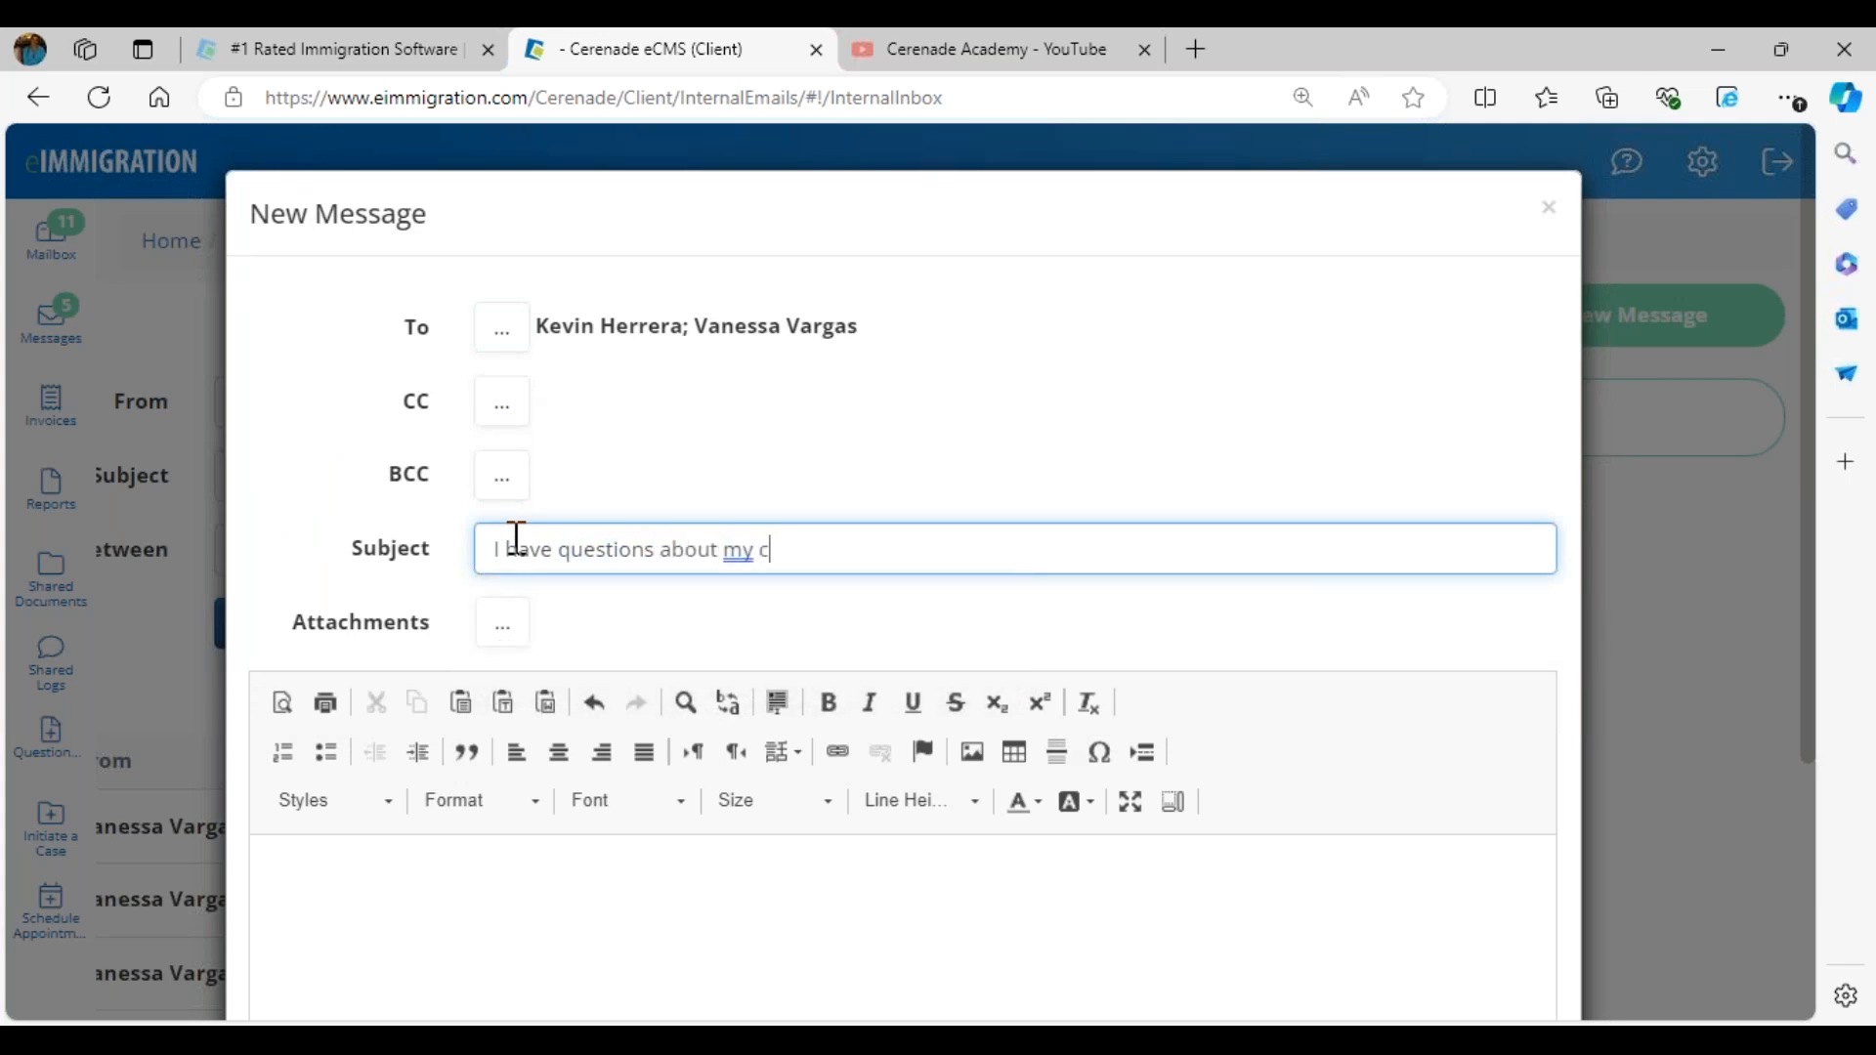
pyautogui.write('ourt hearing')
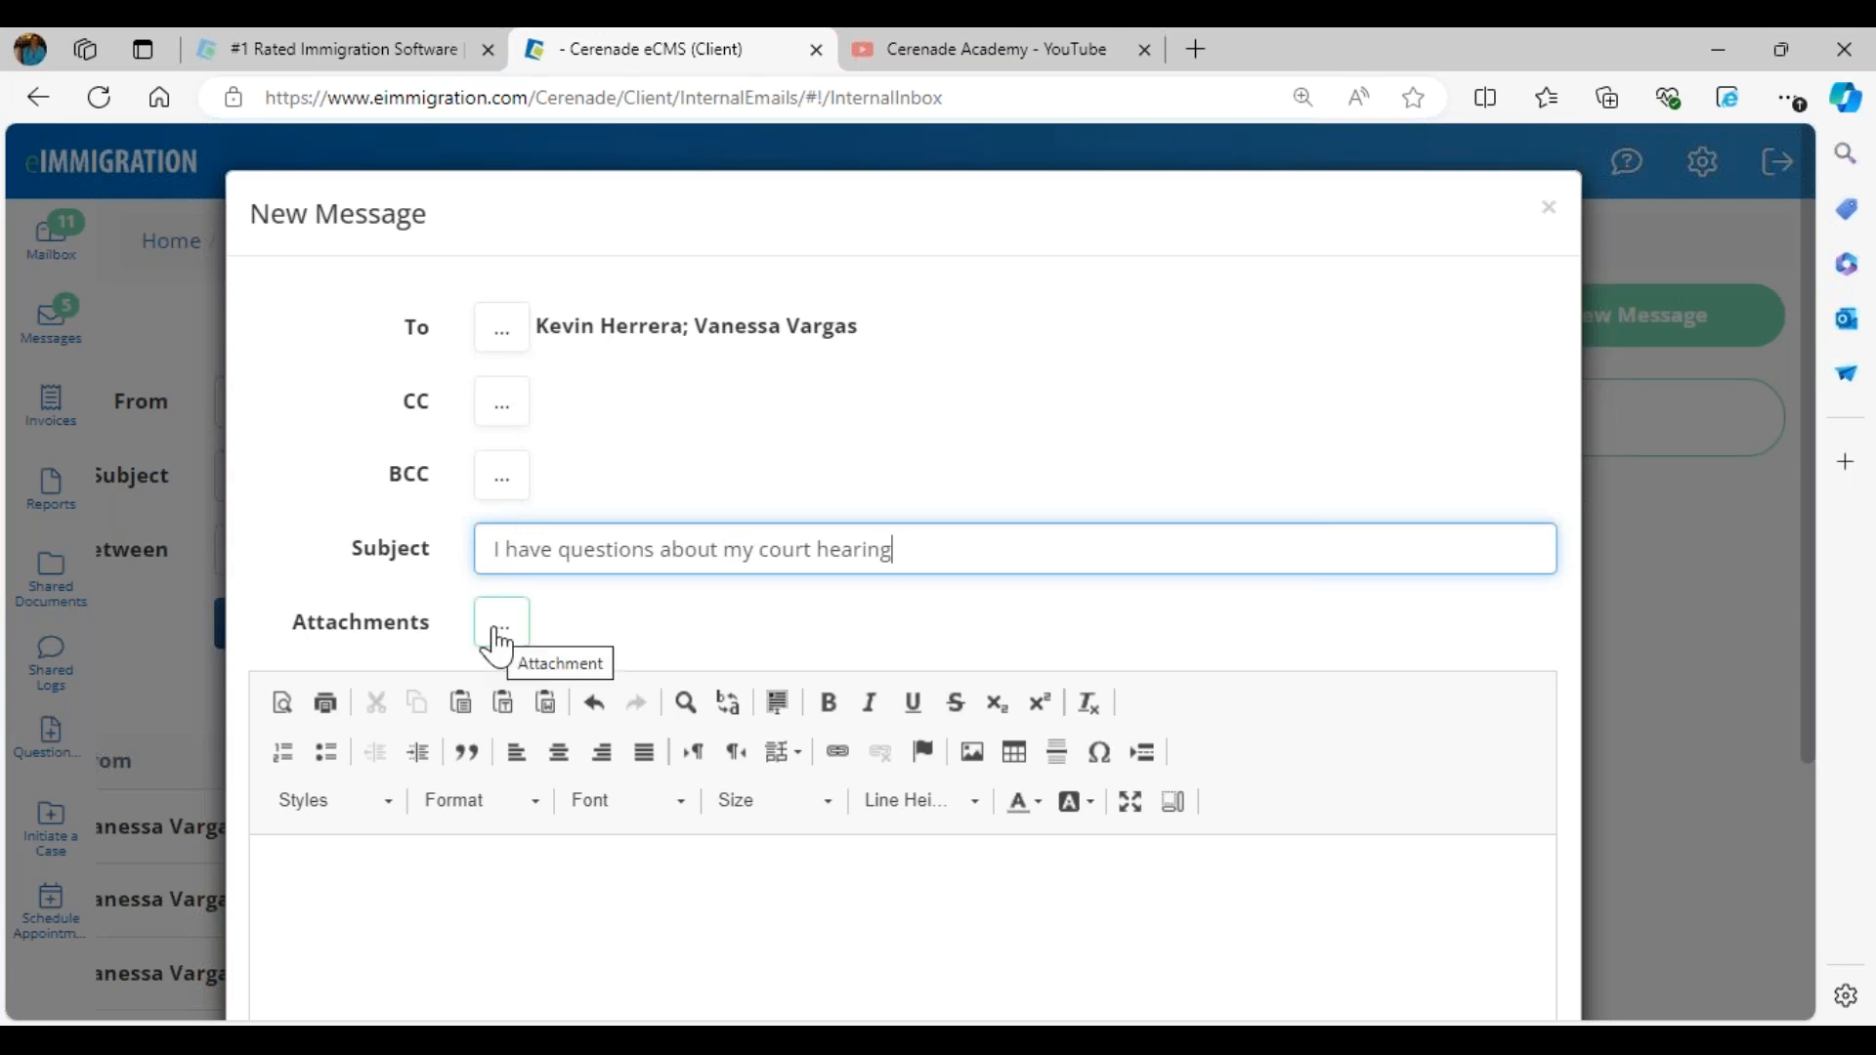
pyautogui.scroll(-3, 459, 723)
pyautogui.click(470, 691)
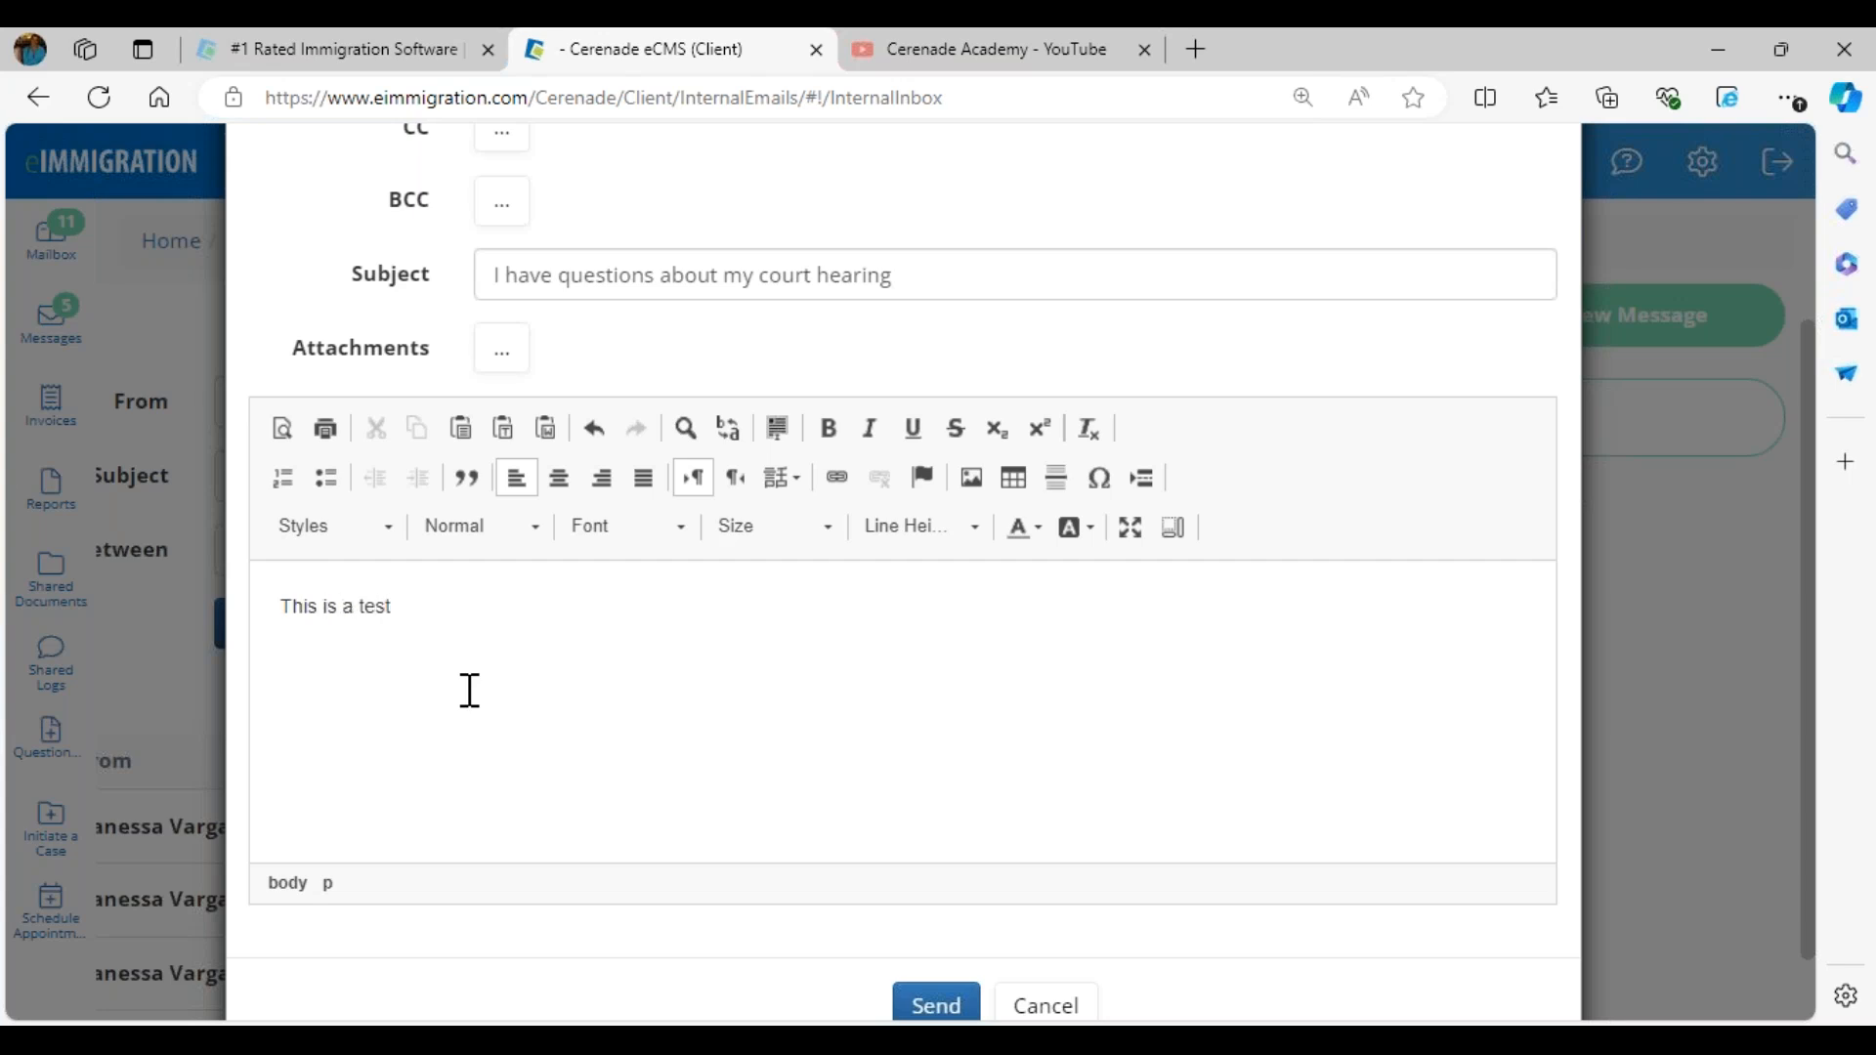
# - Send the client's court hearing message, switch to the firm's Chrome window and open its internal message inbox
pyautogui.scroll(-1, 782, 830)
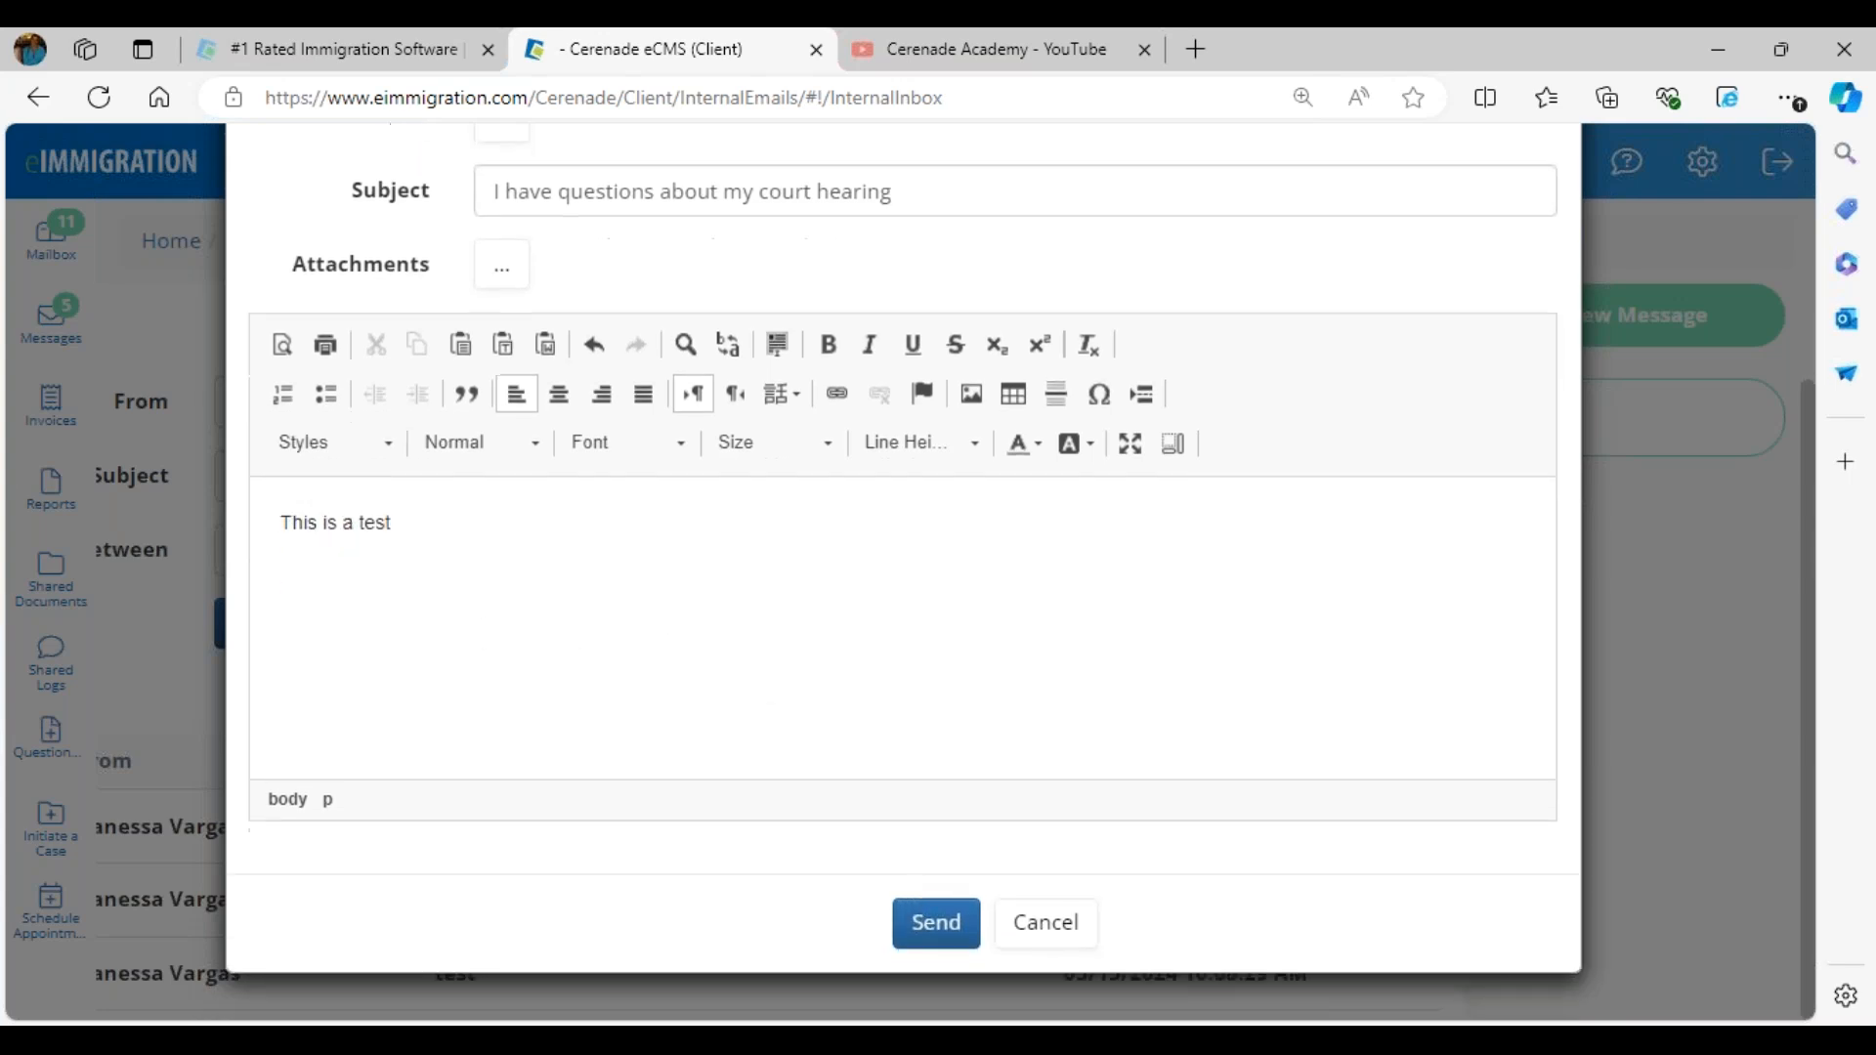
pyautogui.click(928, 933)
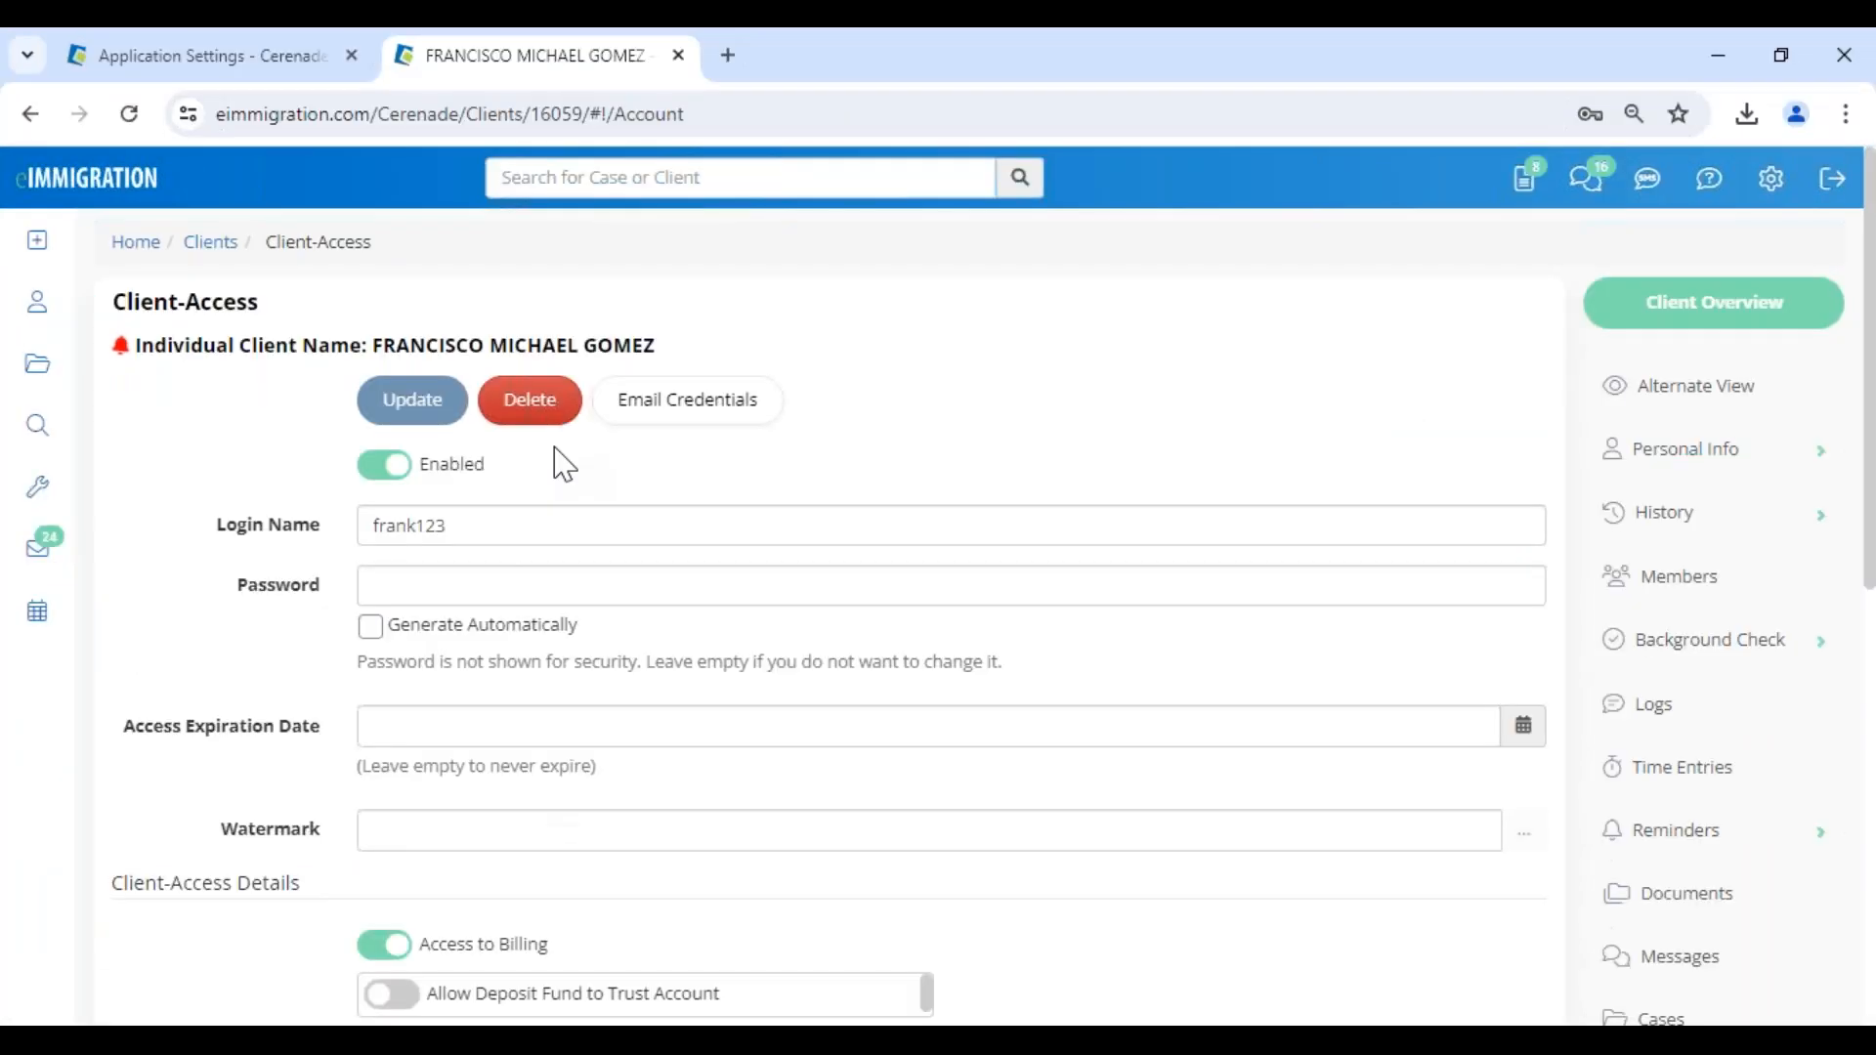
pyautogui.click(129, 186)
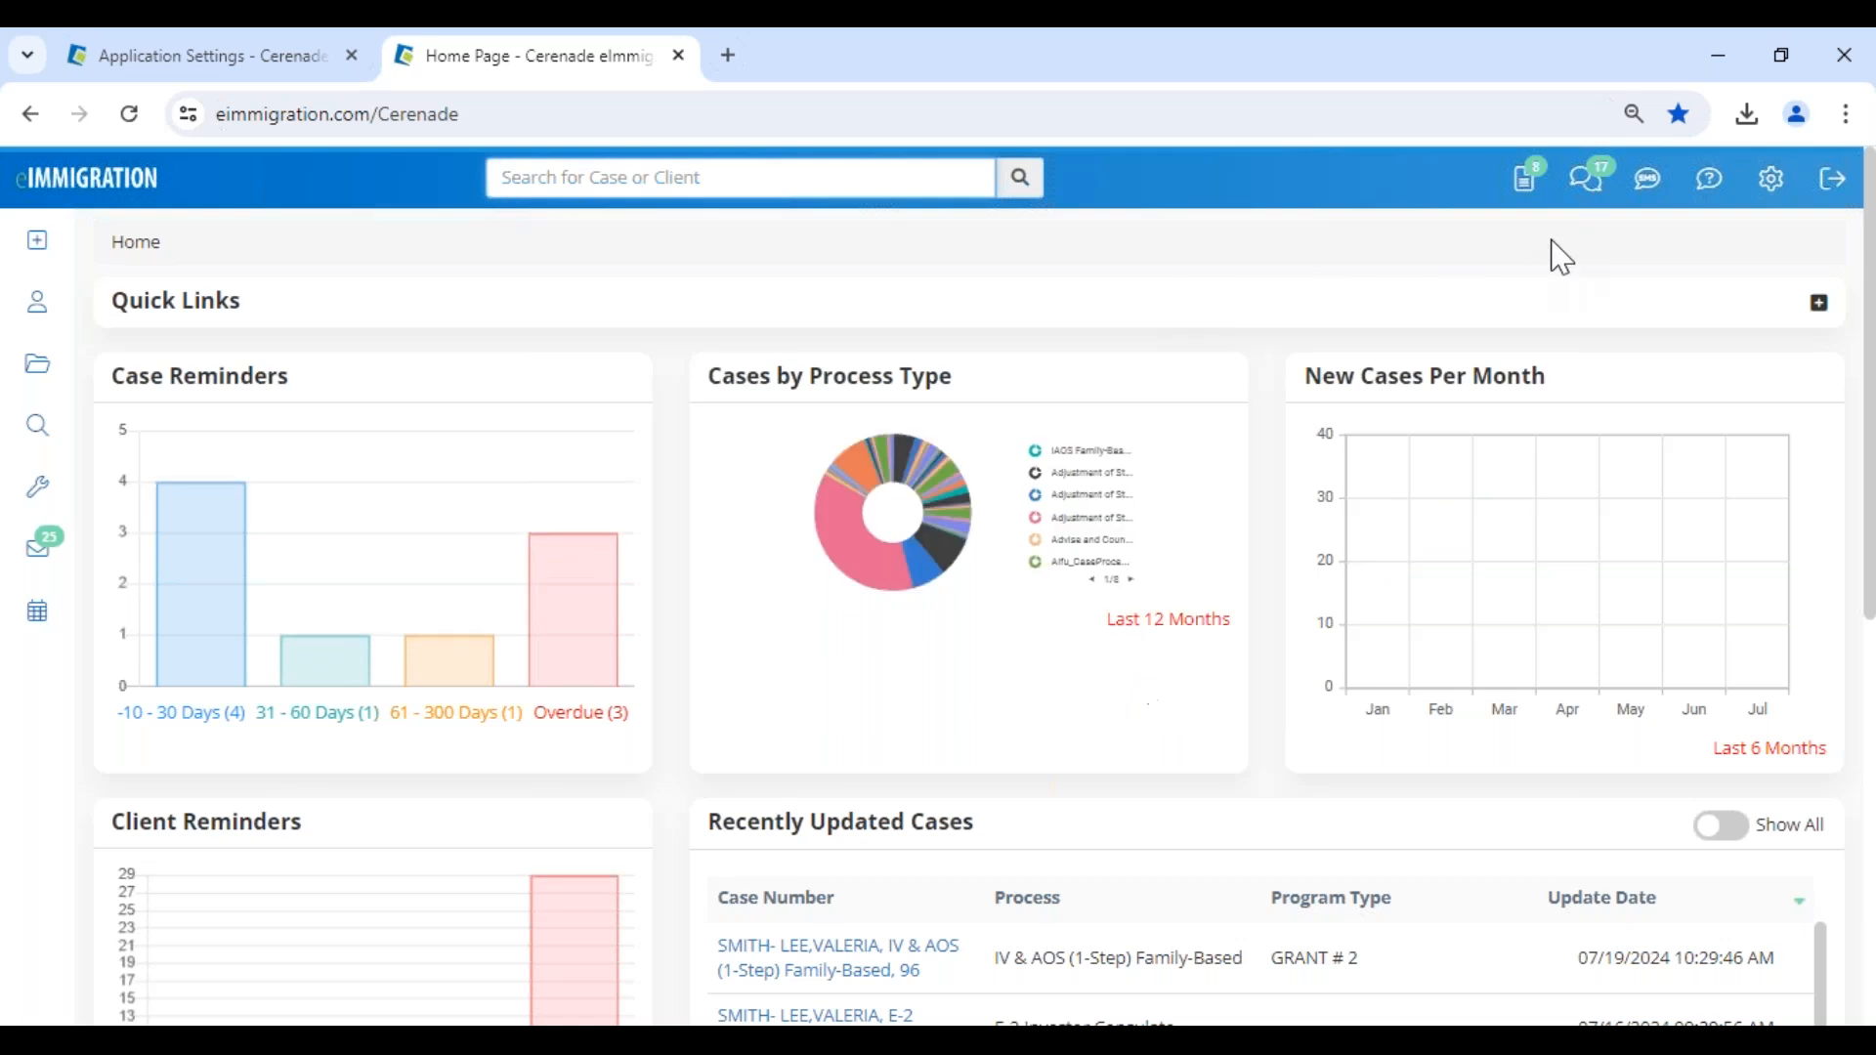
pyautogui.click(1591, 193)
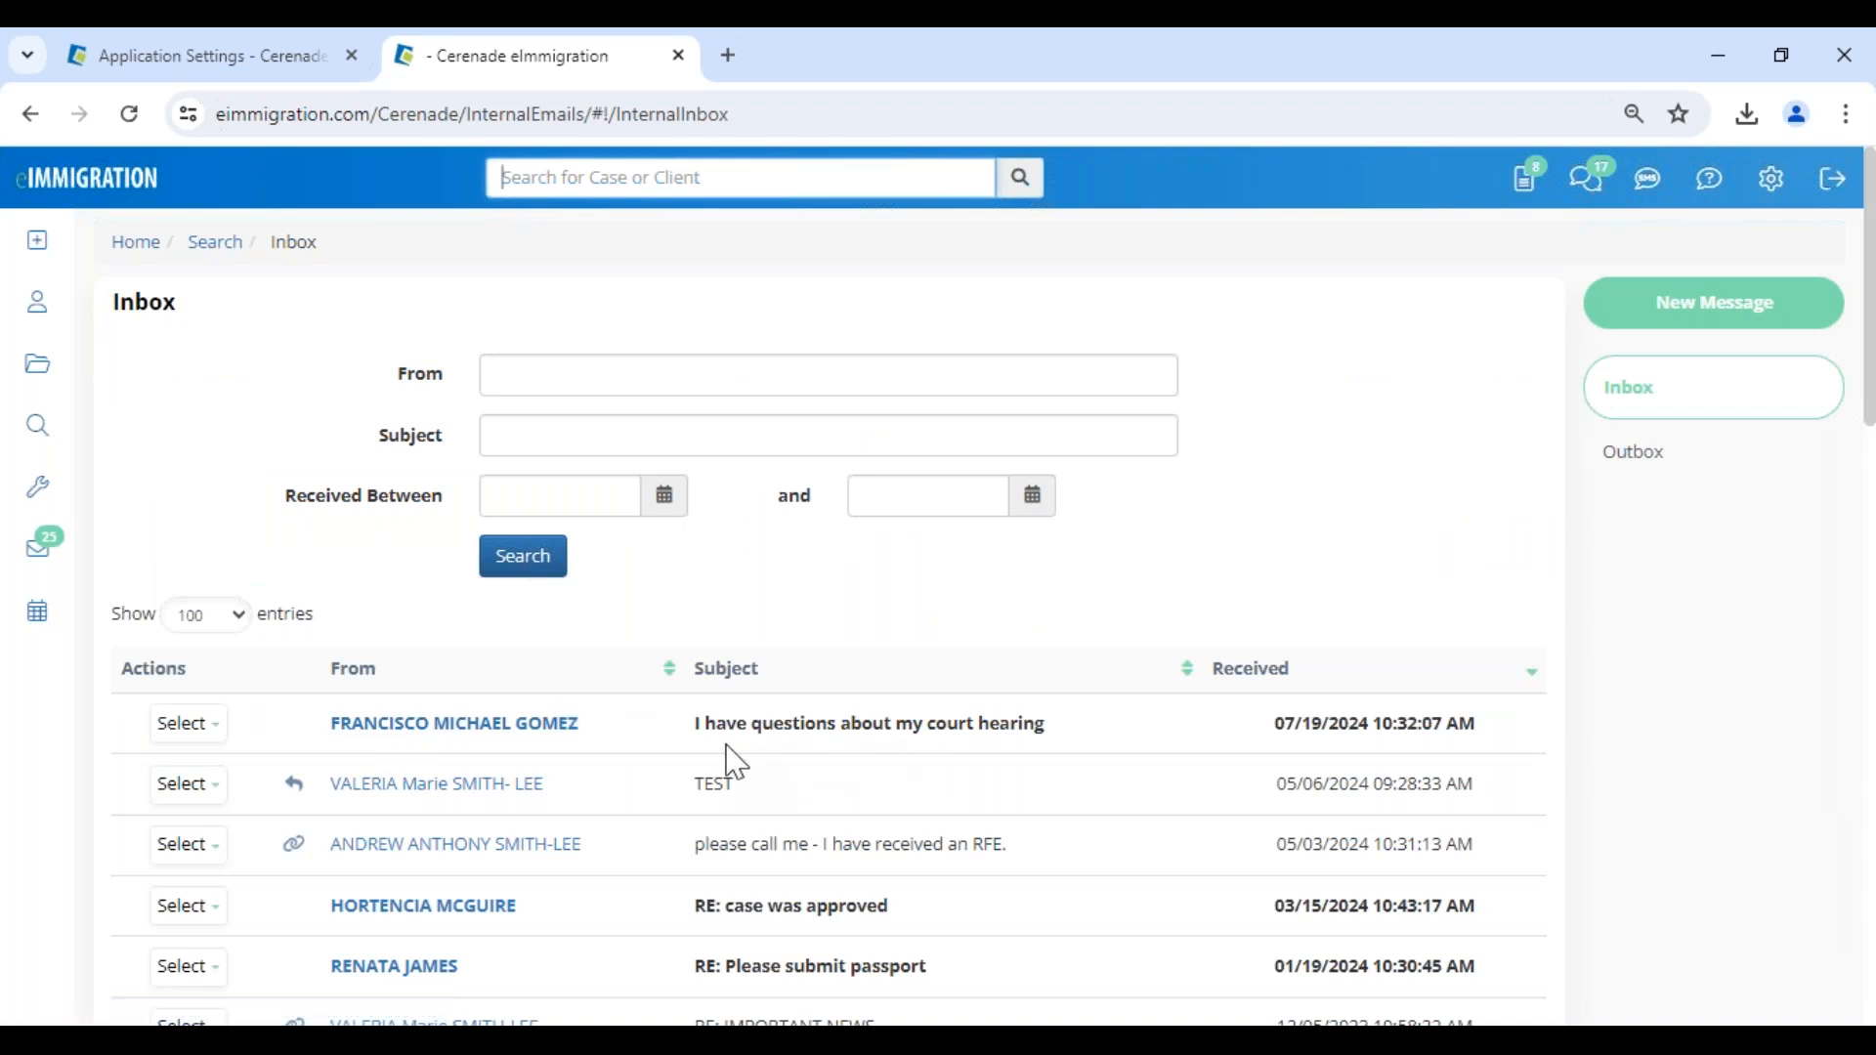
# - Open the message "I have questions about my court hearing" and start a reply to all with the text "test"
pyautogui.click(179, 723)
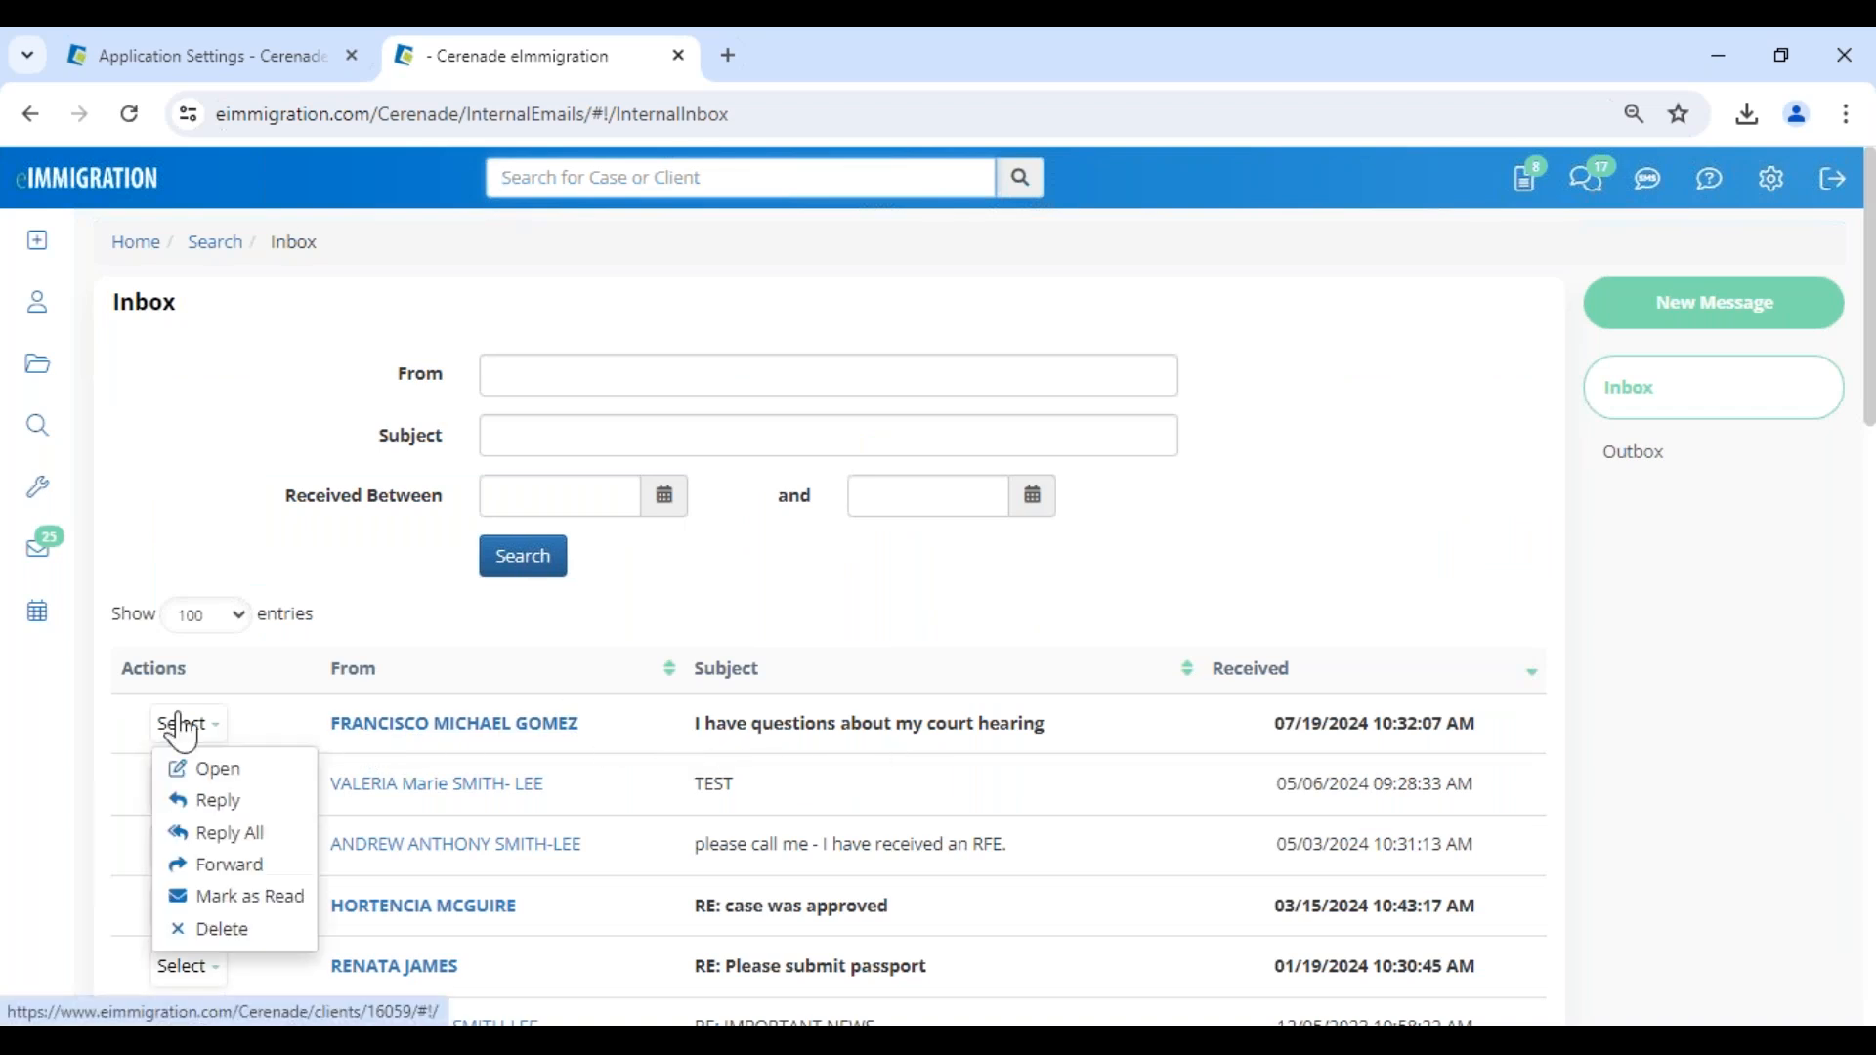
pyautogui.click(223, 787)
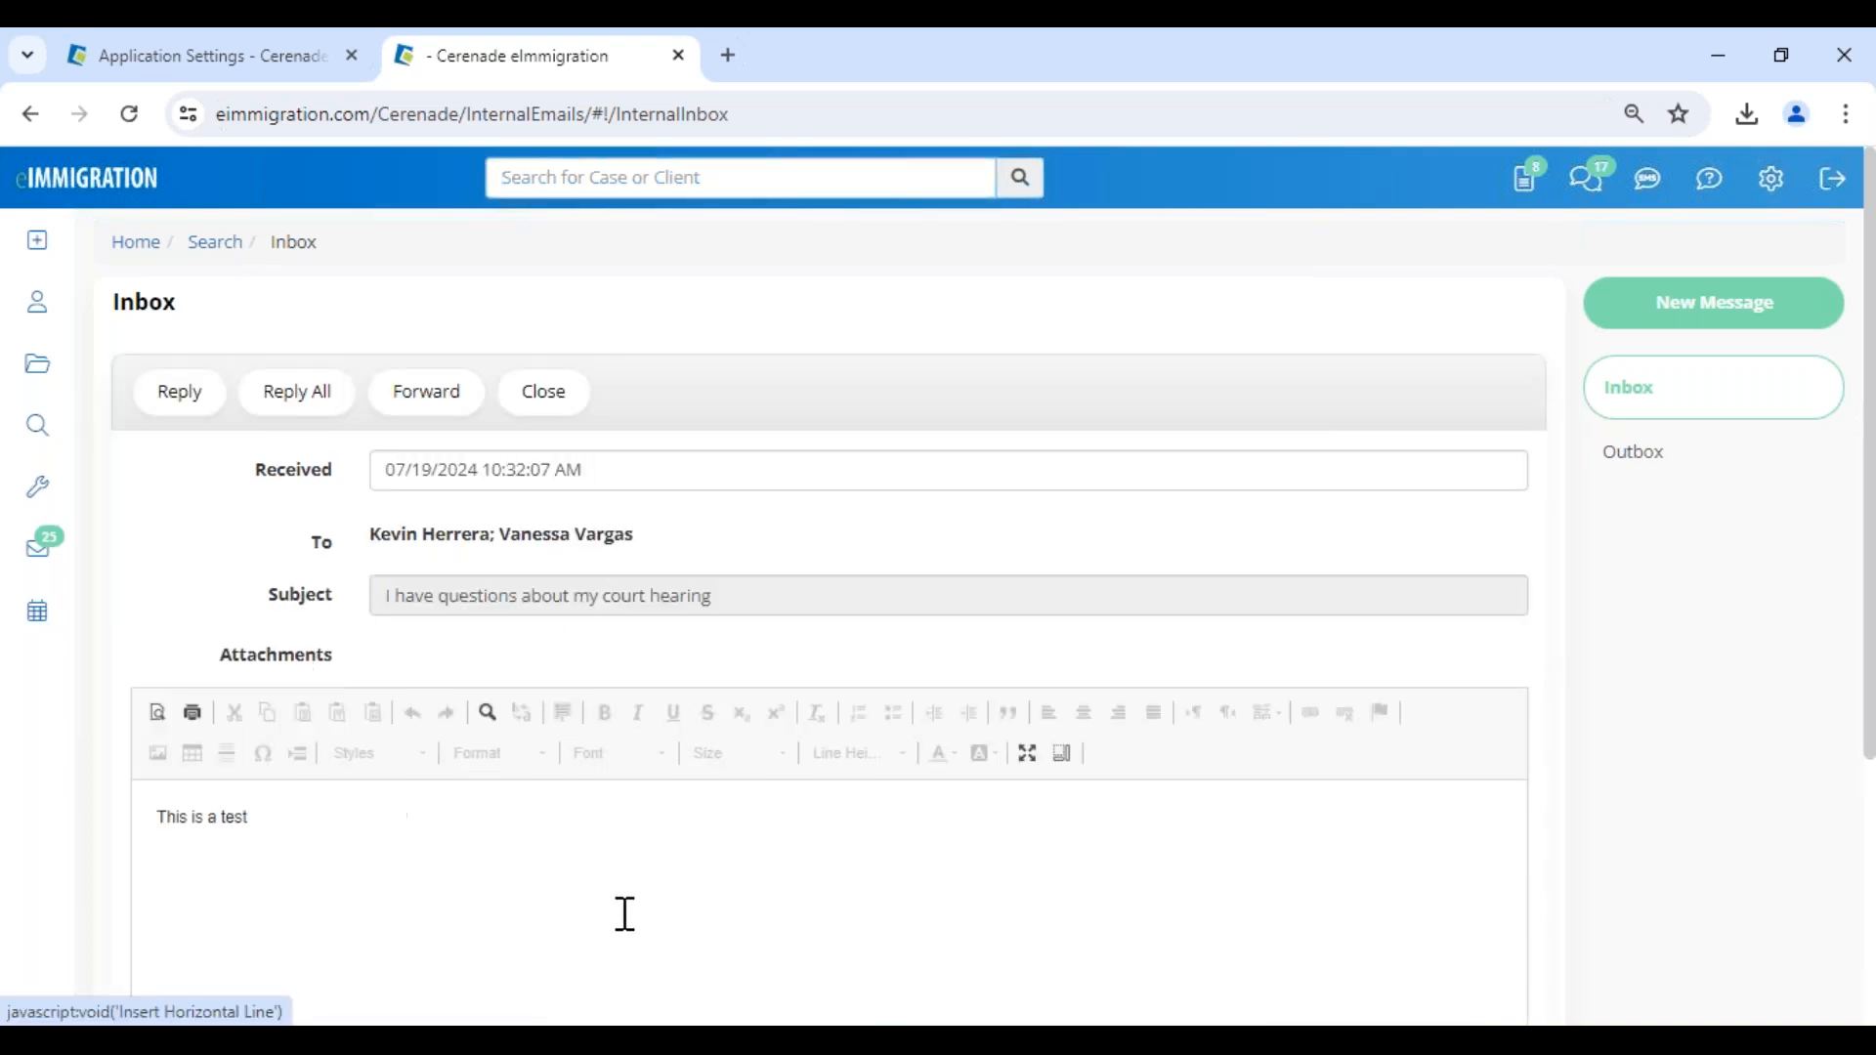
pyautogui.click(297, 395)
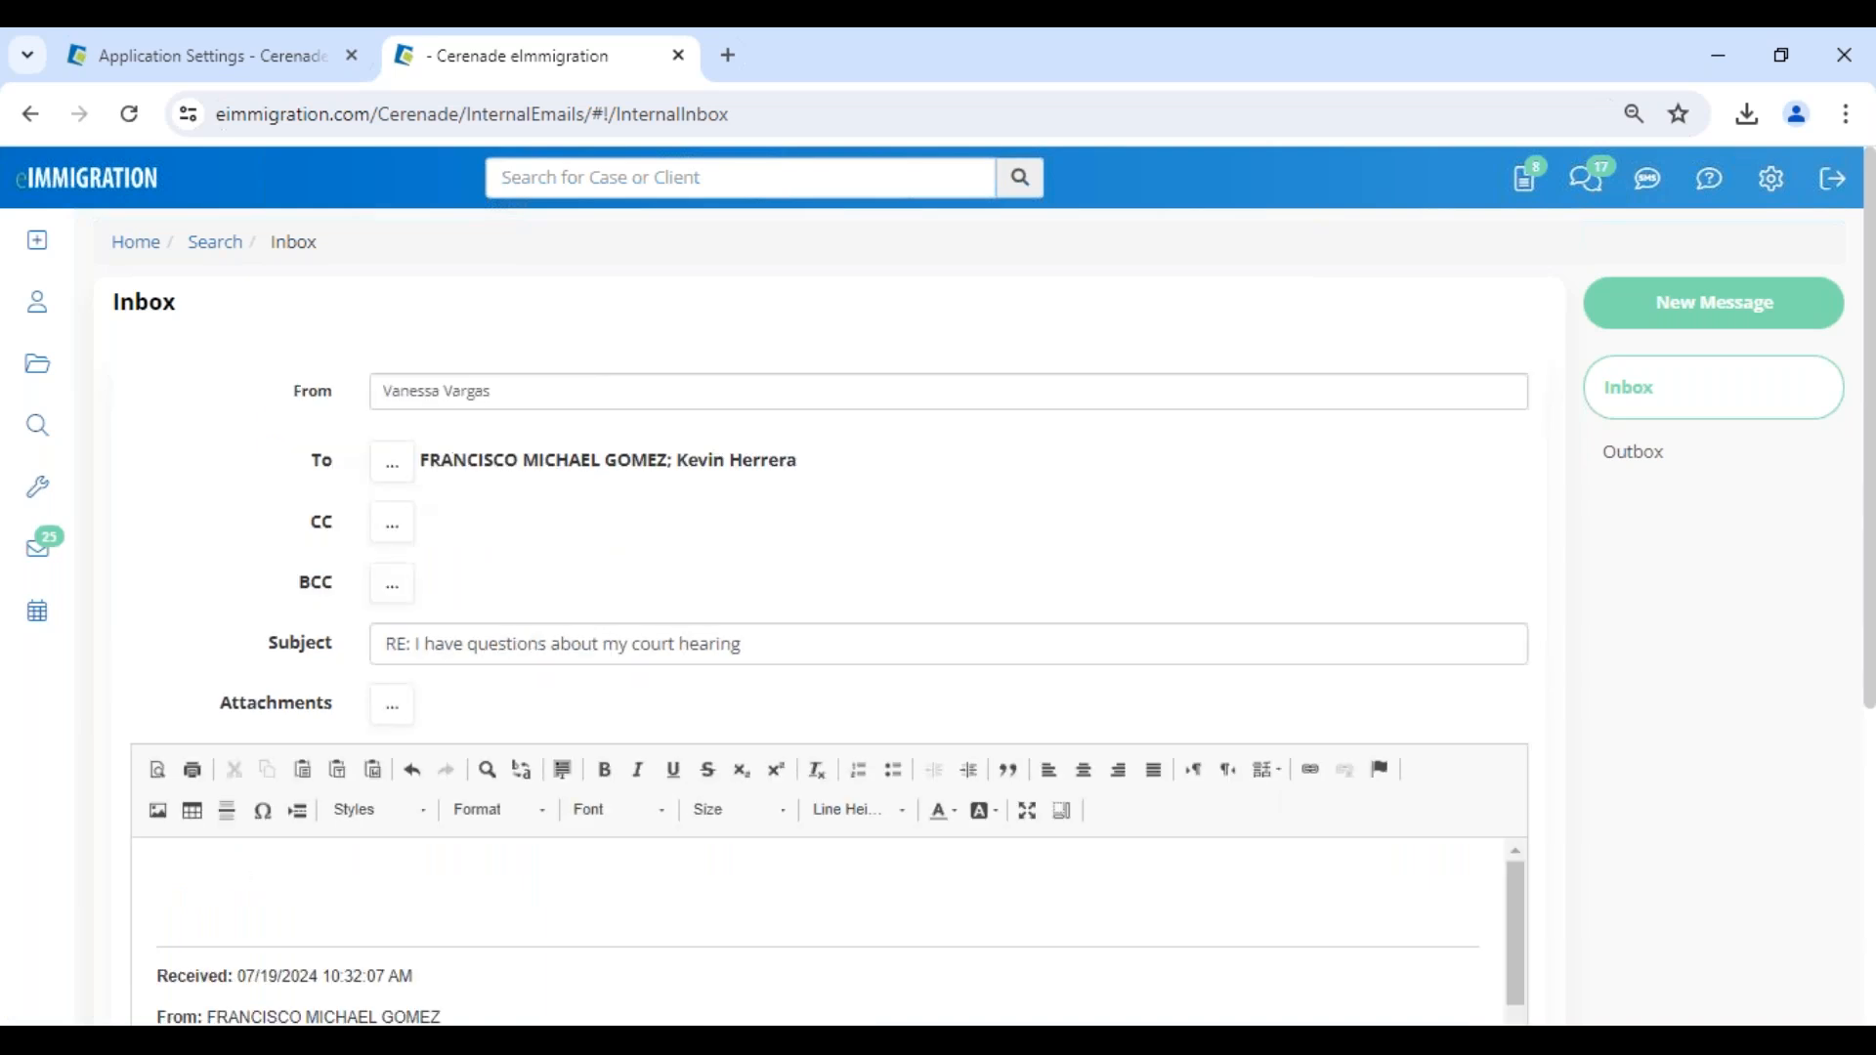
pyautogui.click(358, 901)
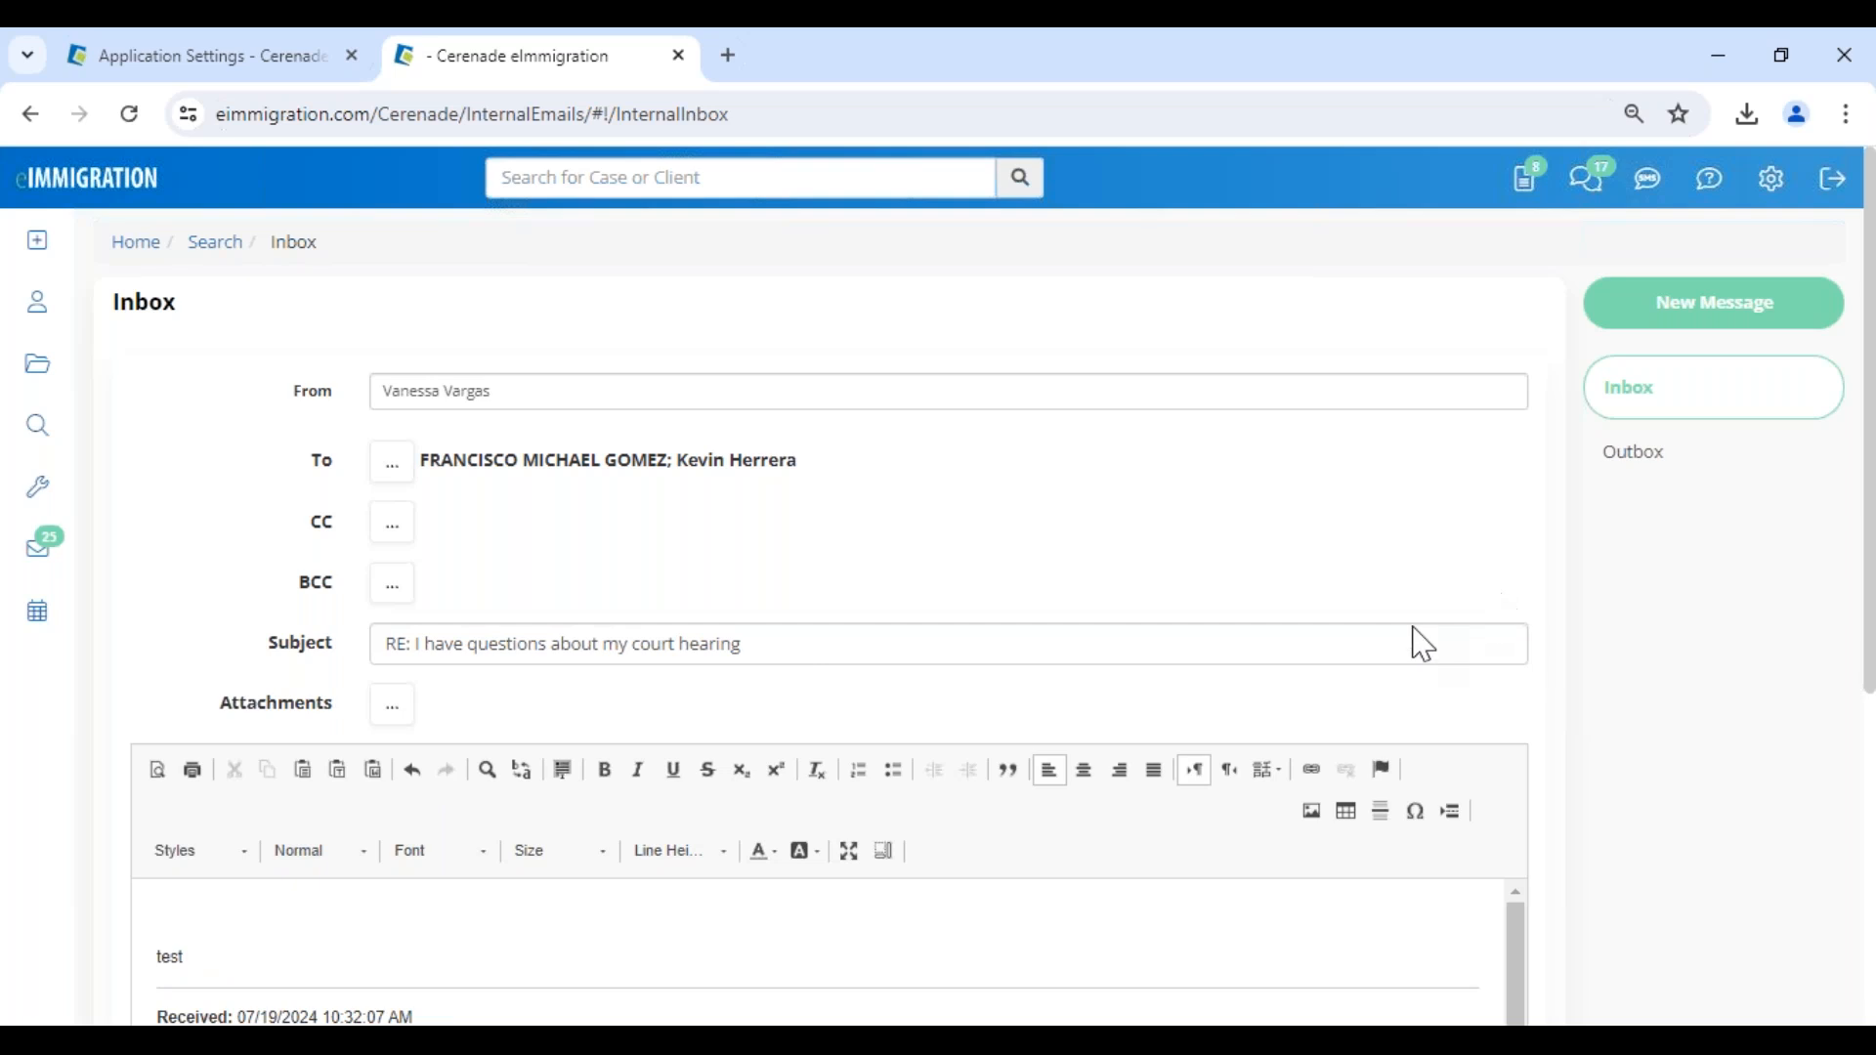
# - Link the client who sent the message as a related client of the reply
pyautogui.scroll(-5, 1416, 645)
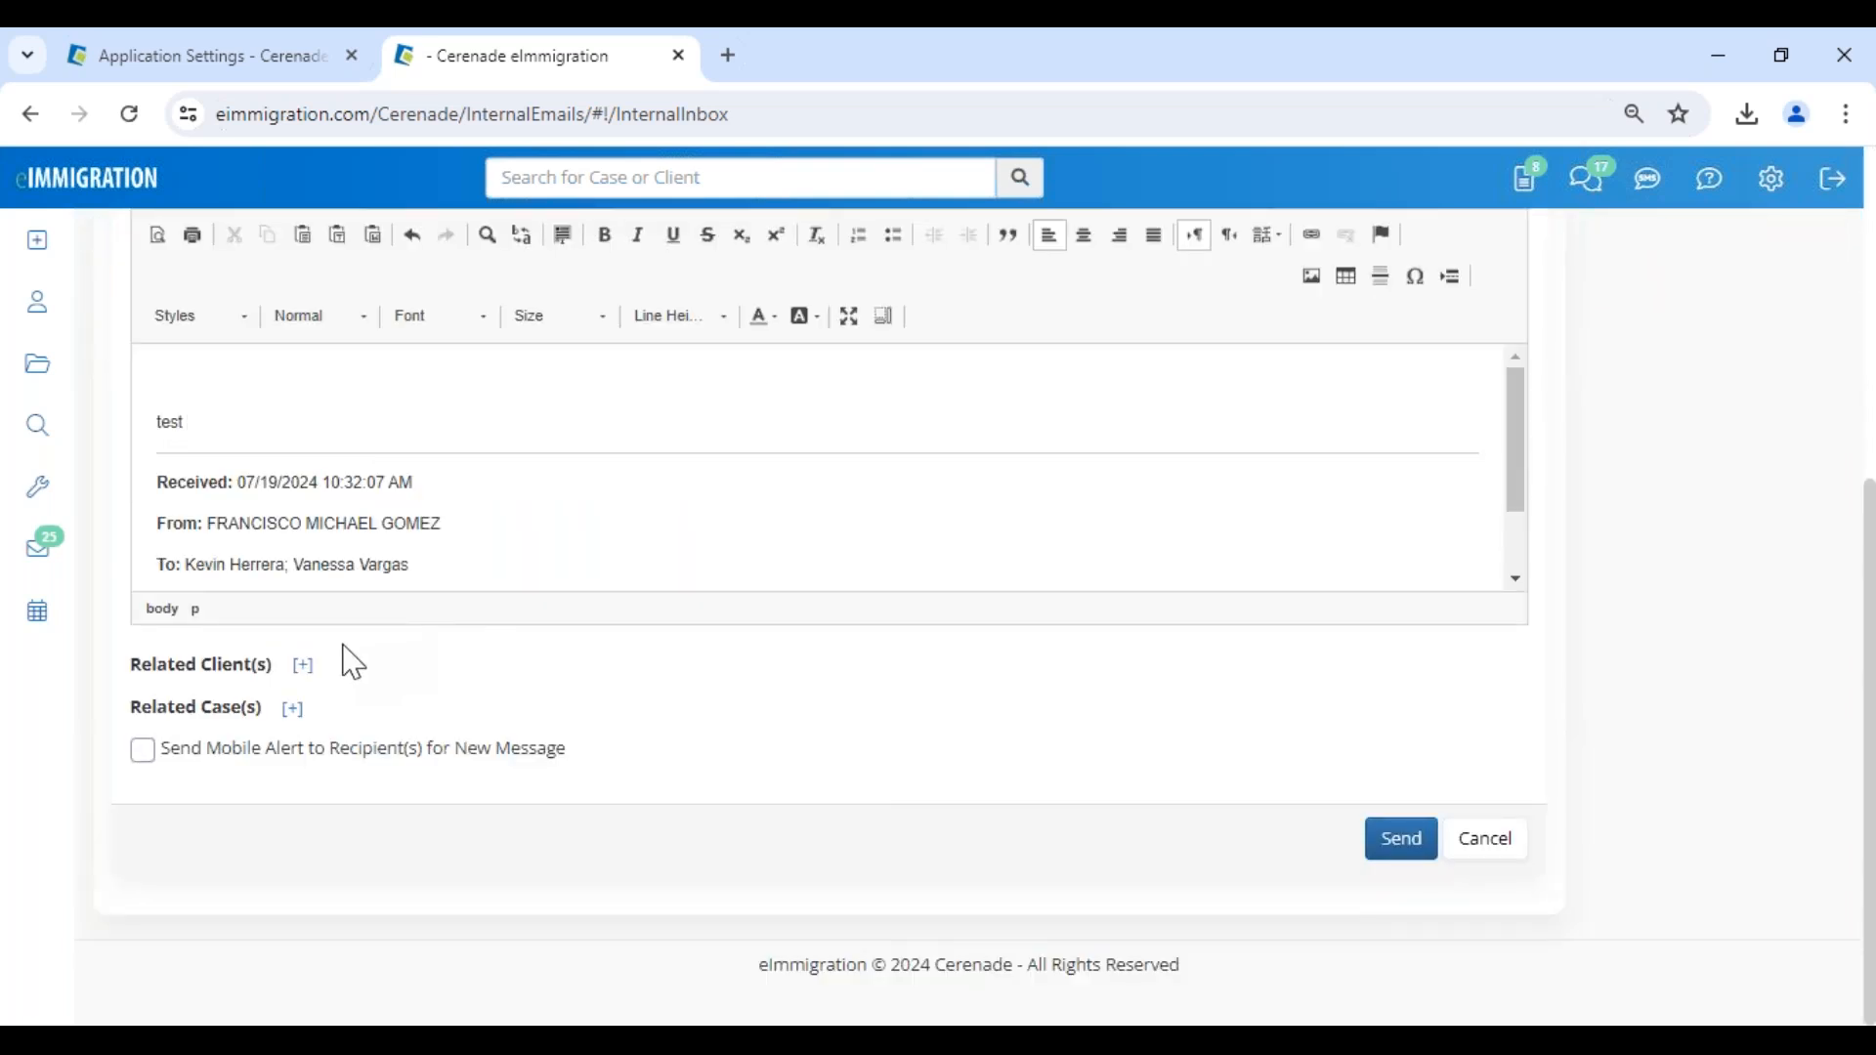
pyautogui.click(304, 668)
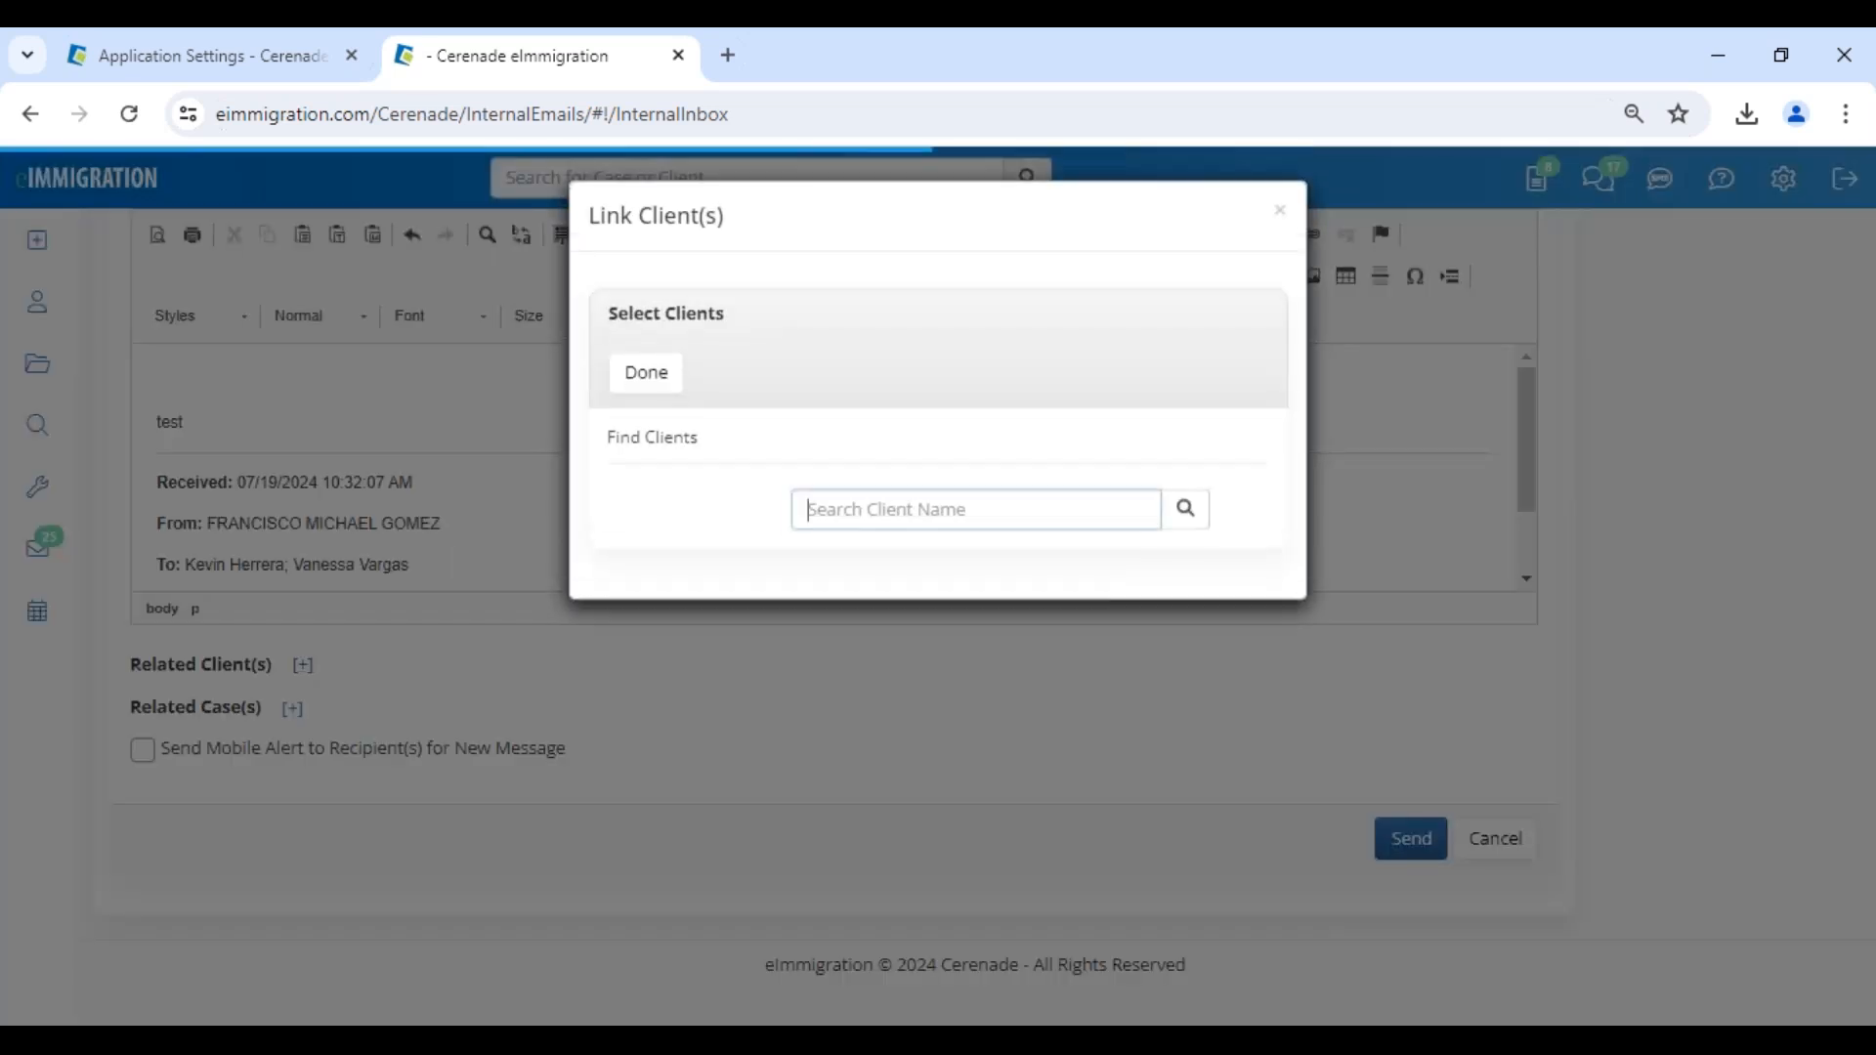
pyautogui.write('francisco')
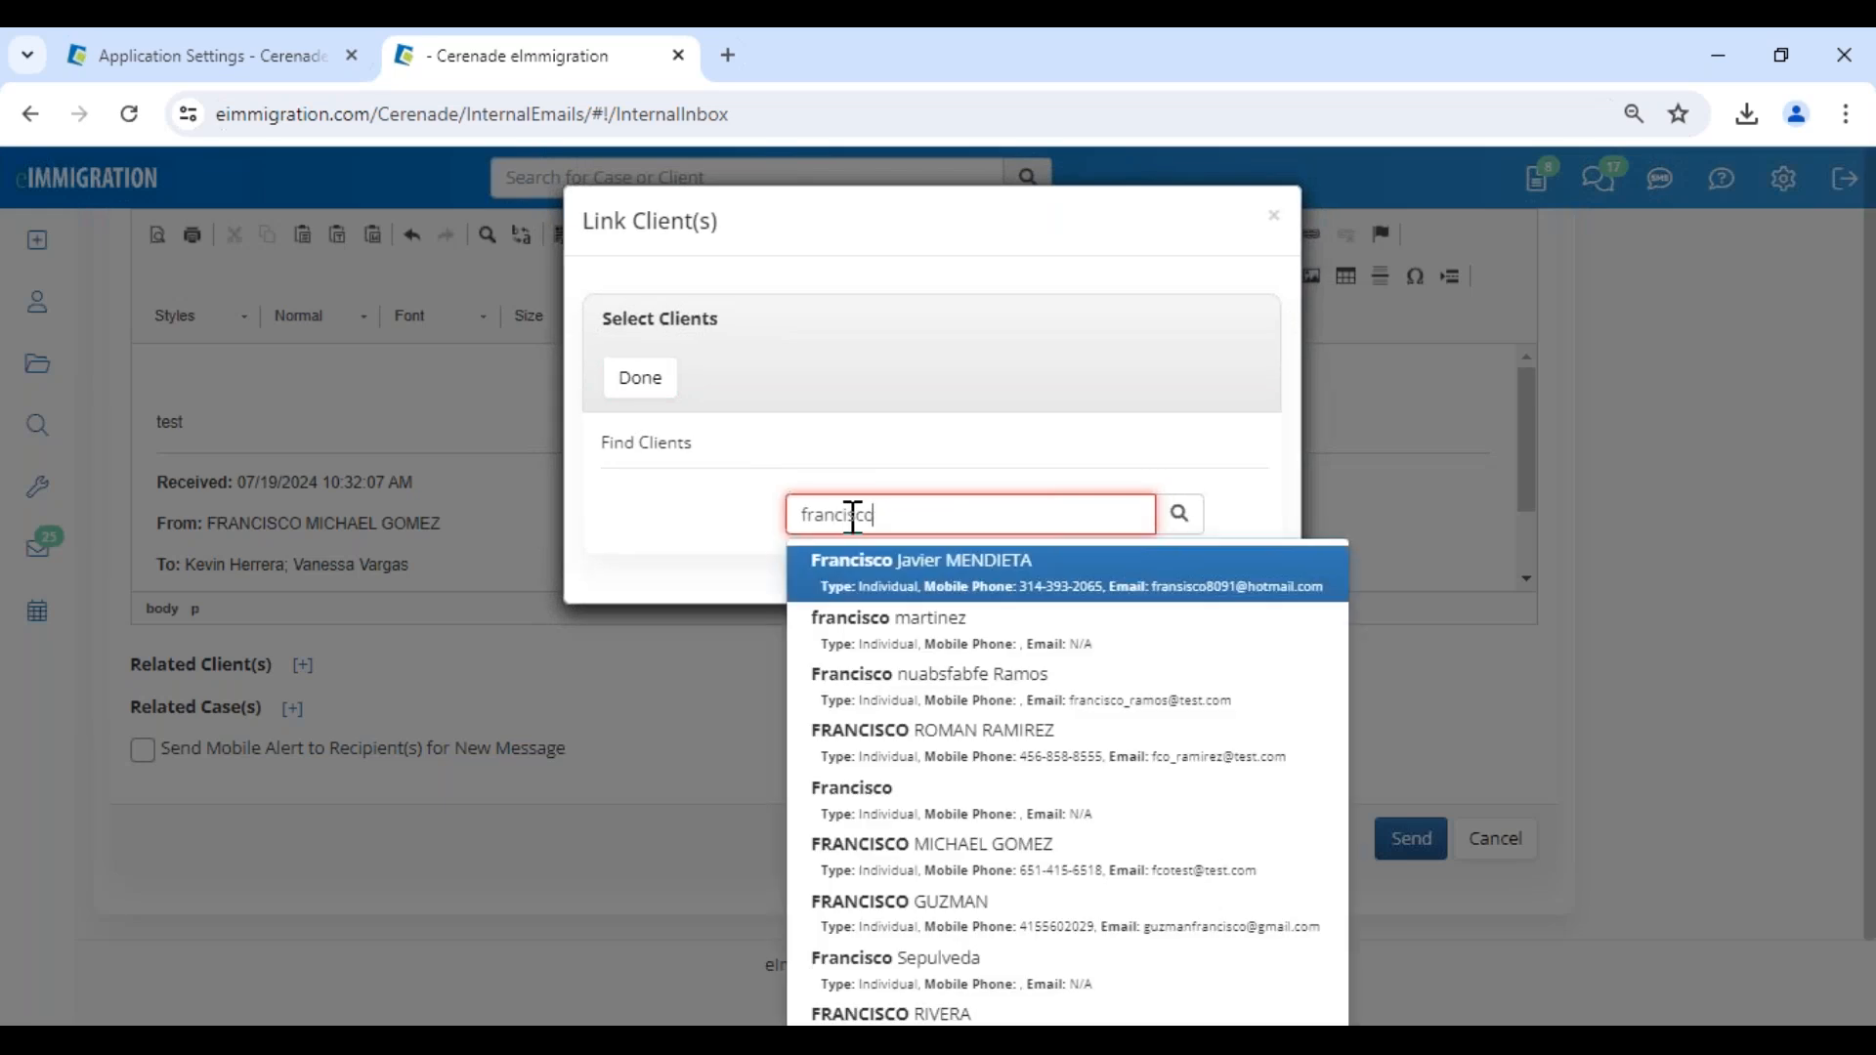
pyautogui.click(949, 869)
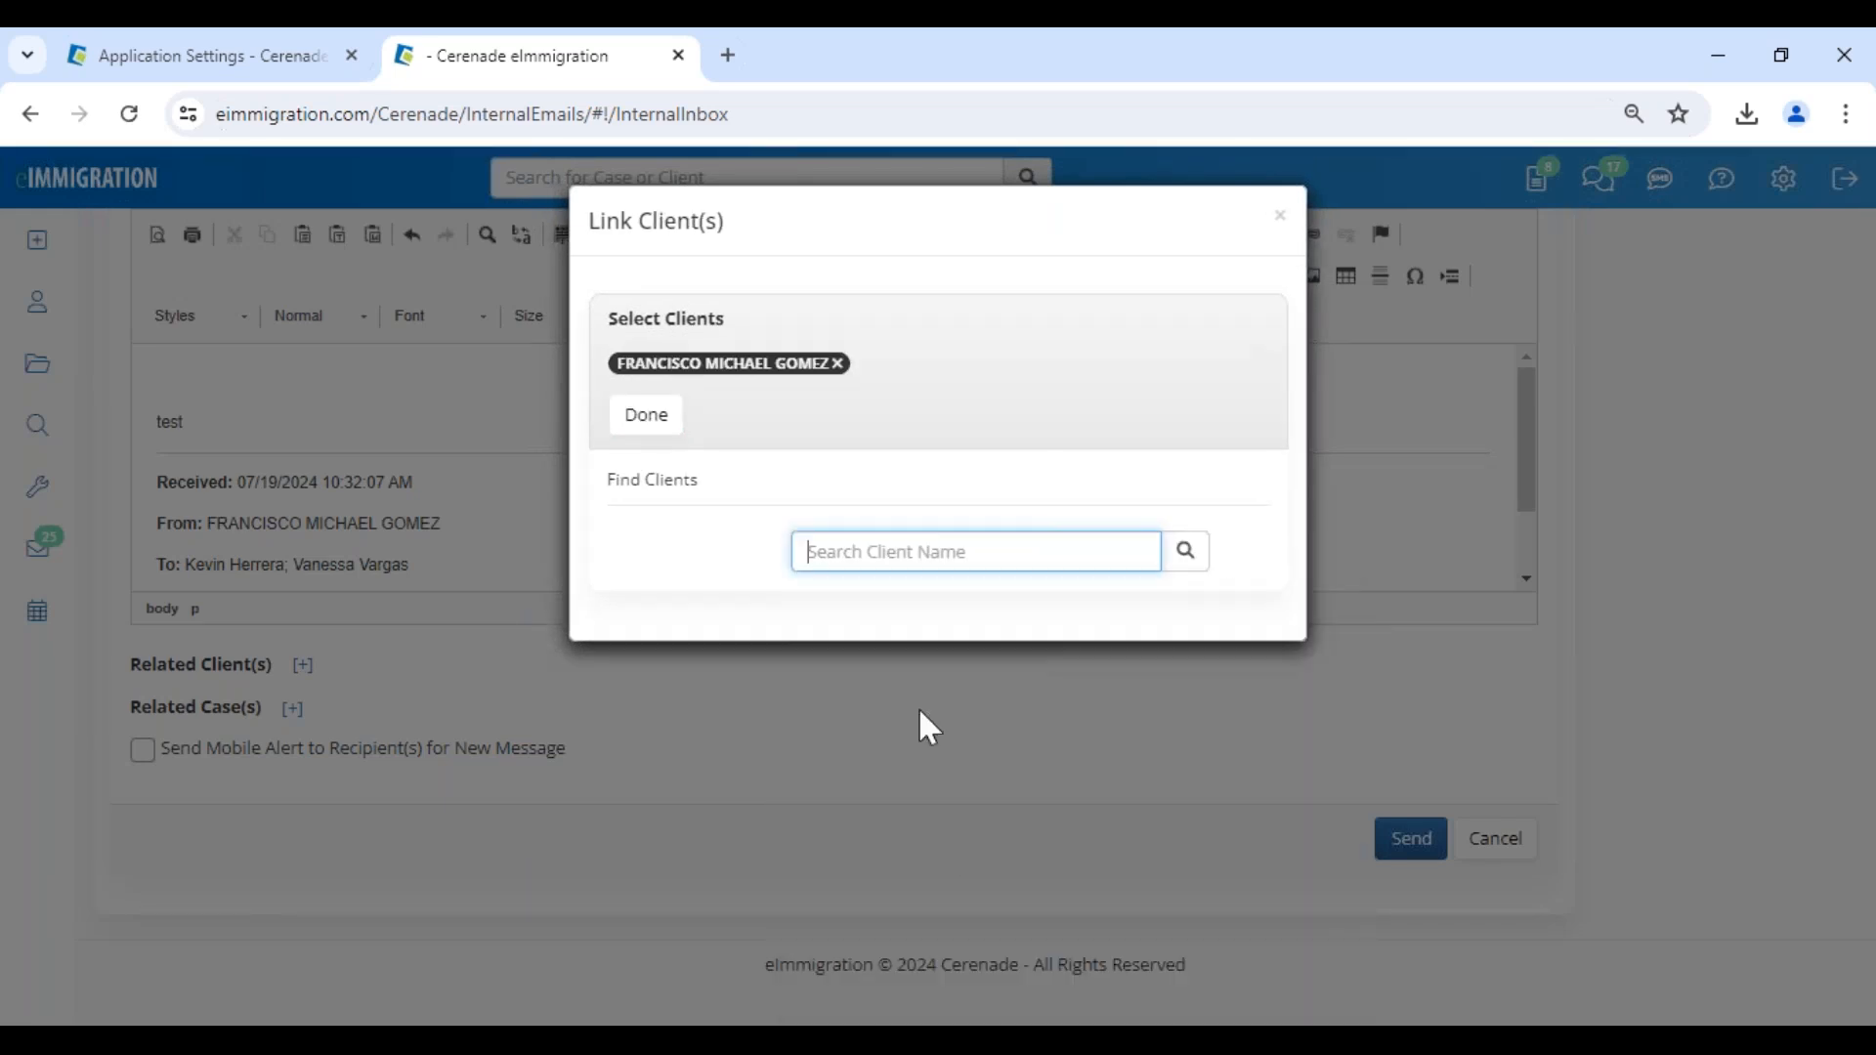
pyautogui.click(635, 420)
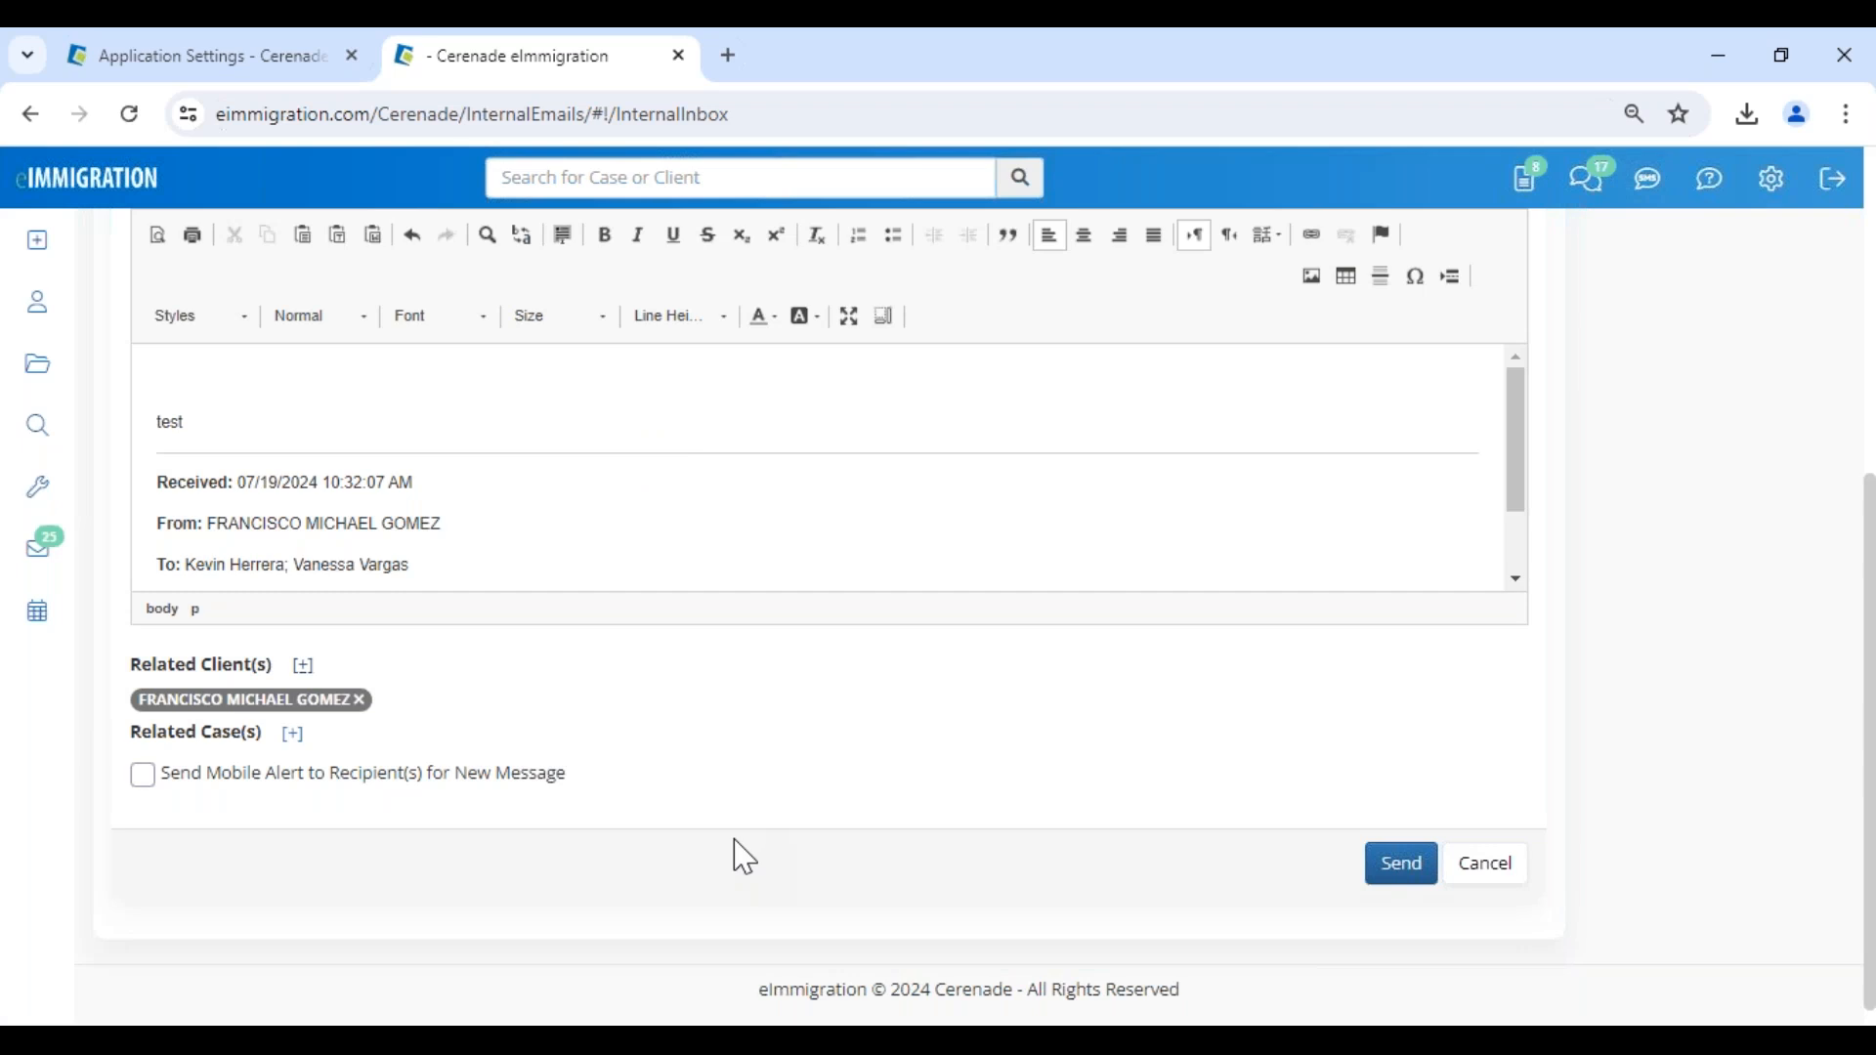
# - Enable the mobile alert to recipients for the new message and send the reply
pyautogui.click(474, 777)
pyautogui.moveTo(235, 783); pyautogui.dragTo(593, 787)
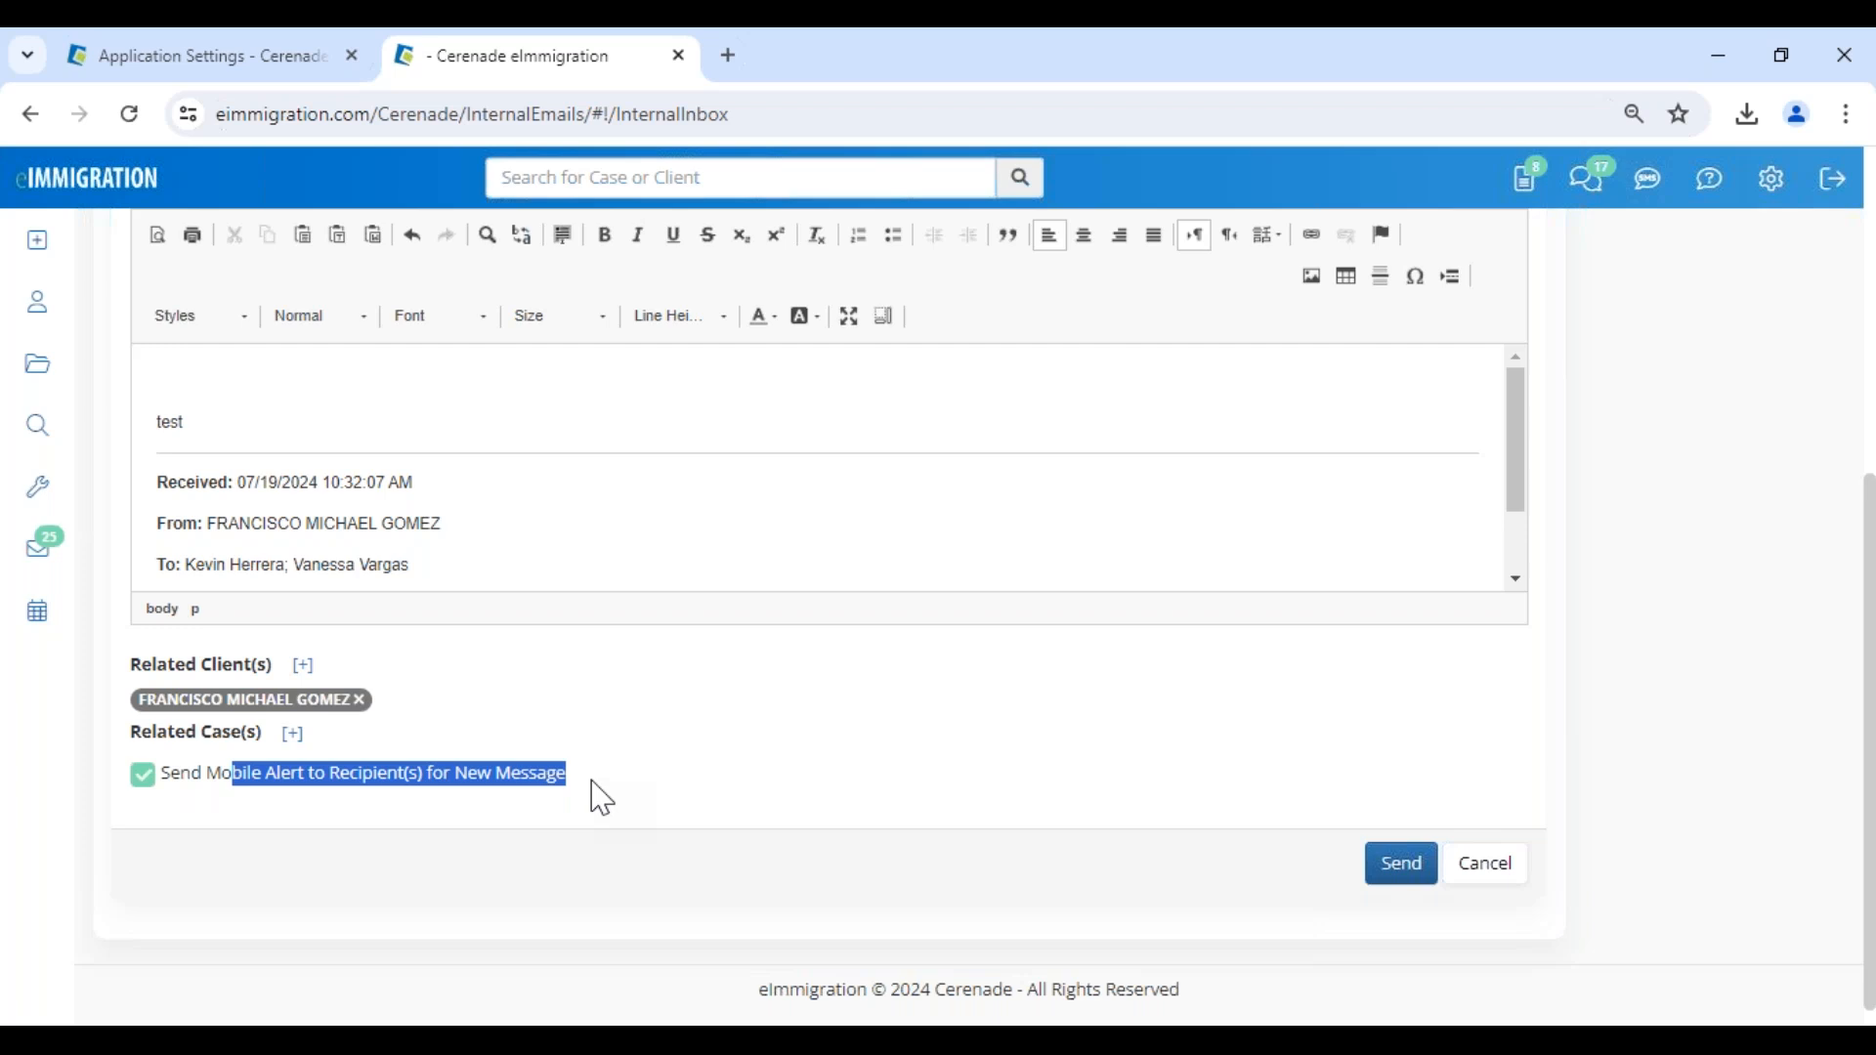
pyautogui.click(1388, 881)
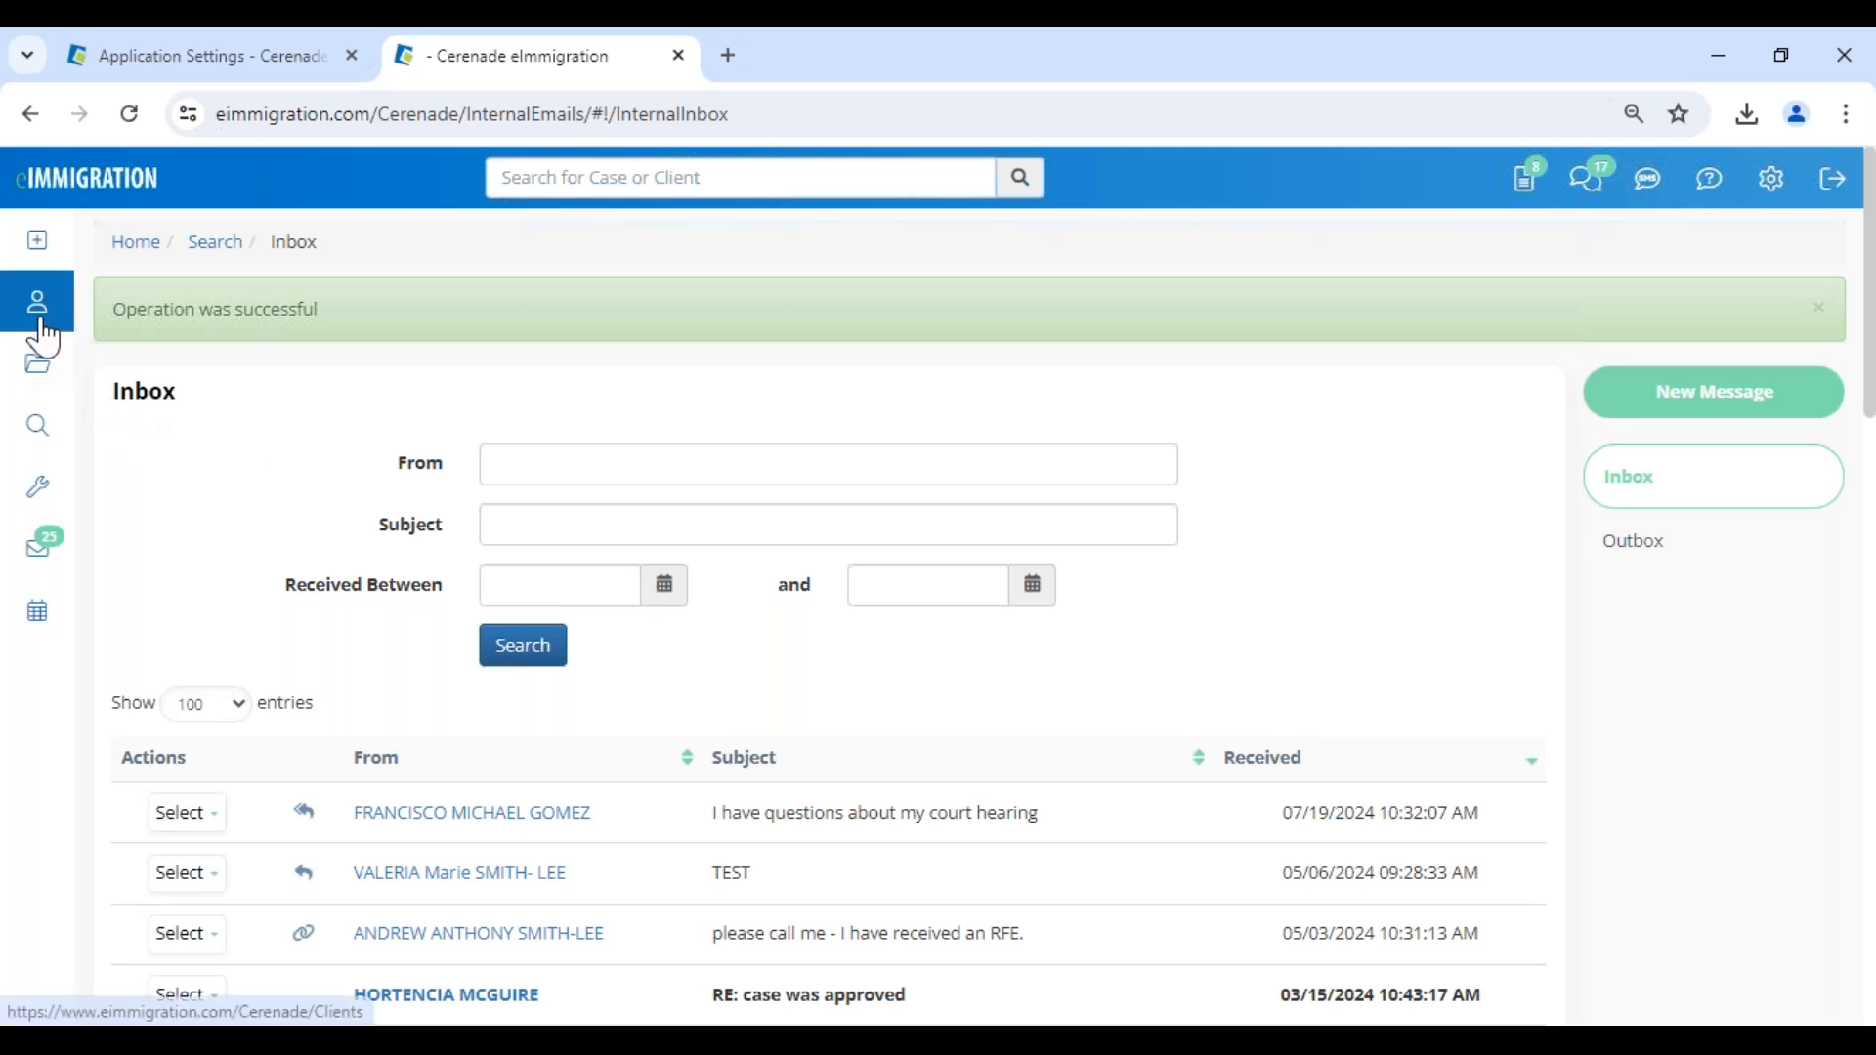
# - Open the IV & AOS (1-Step) Family-Based case under program type GRANT # 2 from the list of cases
pyautogui.click(37, 364)
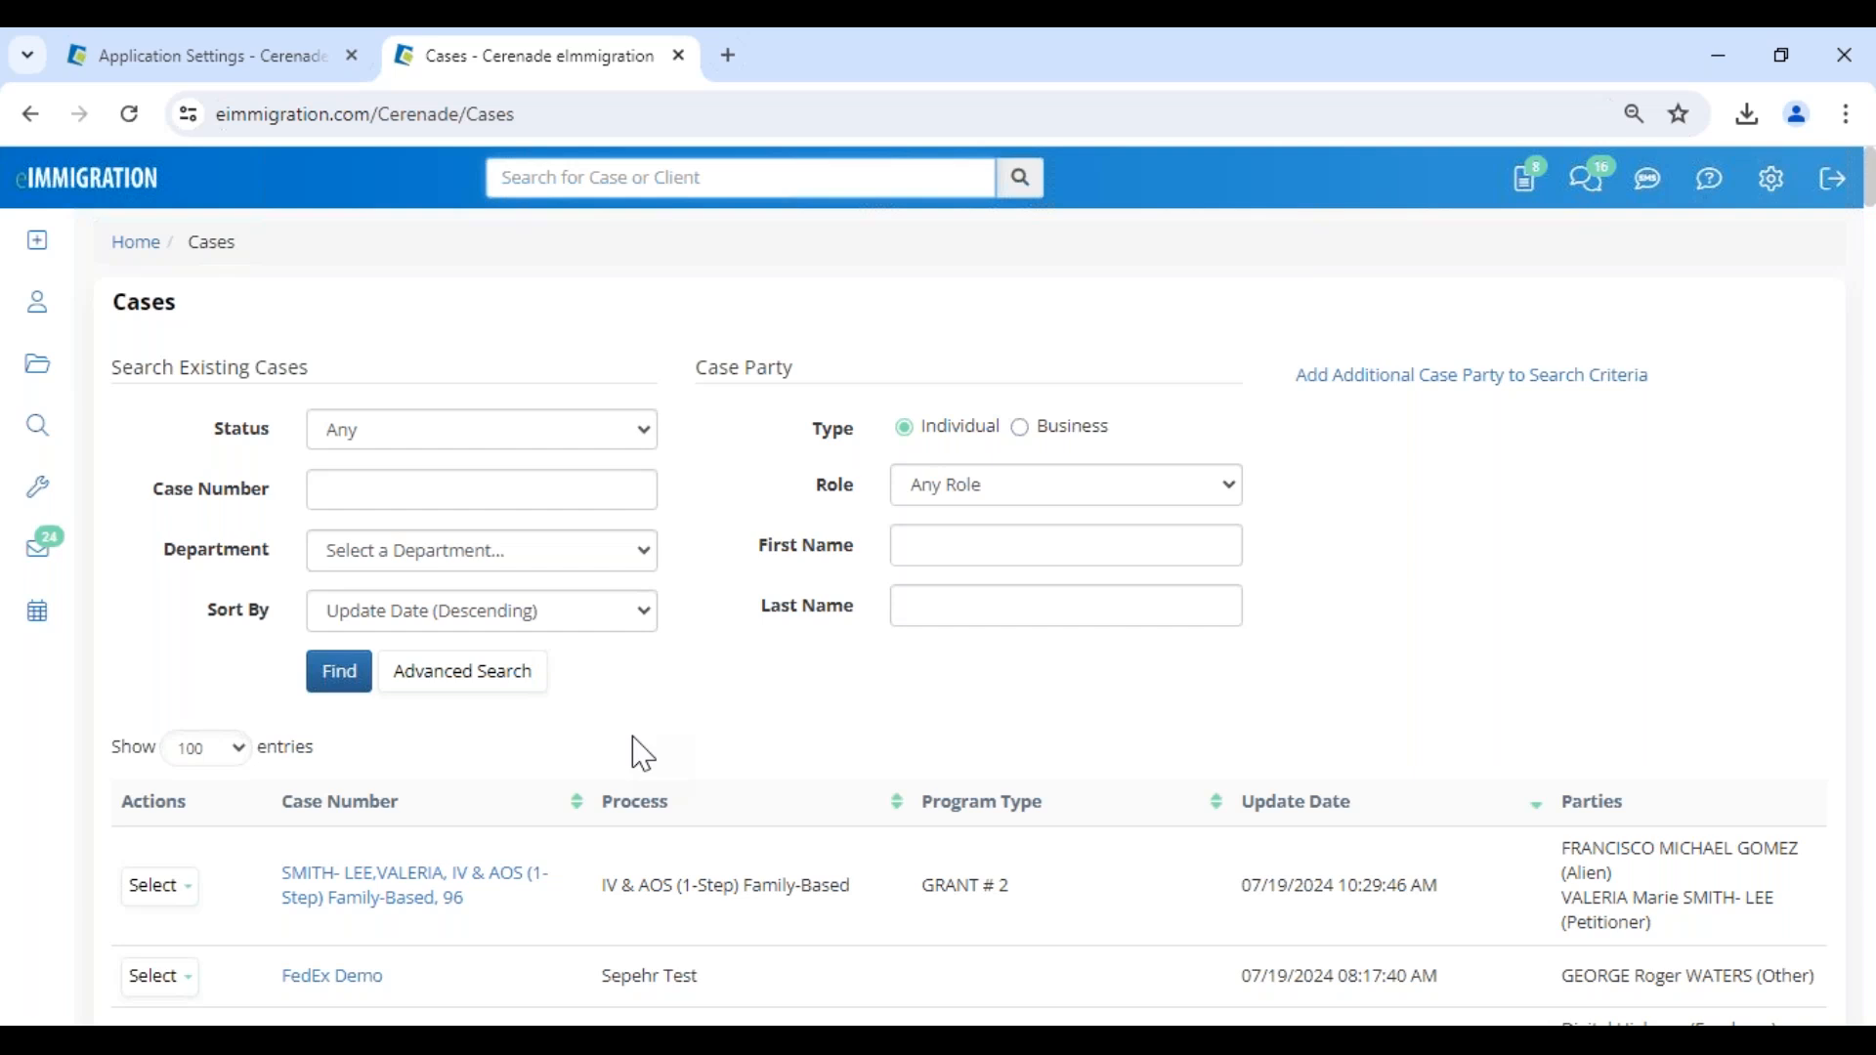
pyautogui.scroll(-1, 641, 753)
pyautogui.moveTo(649, 748); pyautogui.dragTo(744, 749)
pyautogui.click(401, 770)
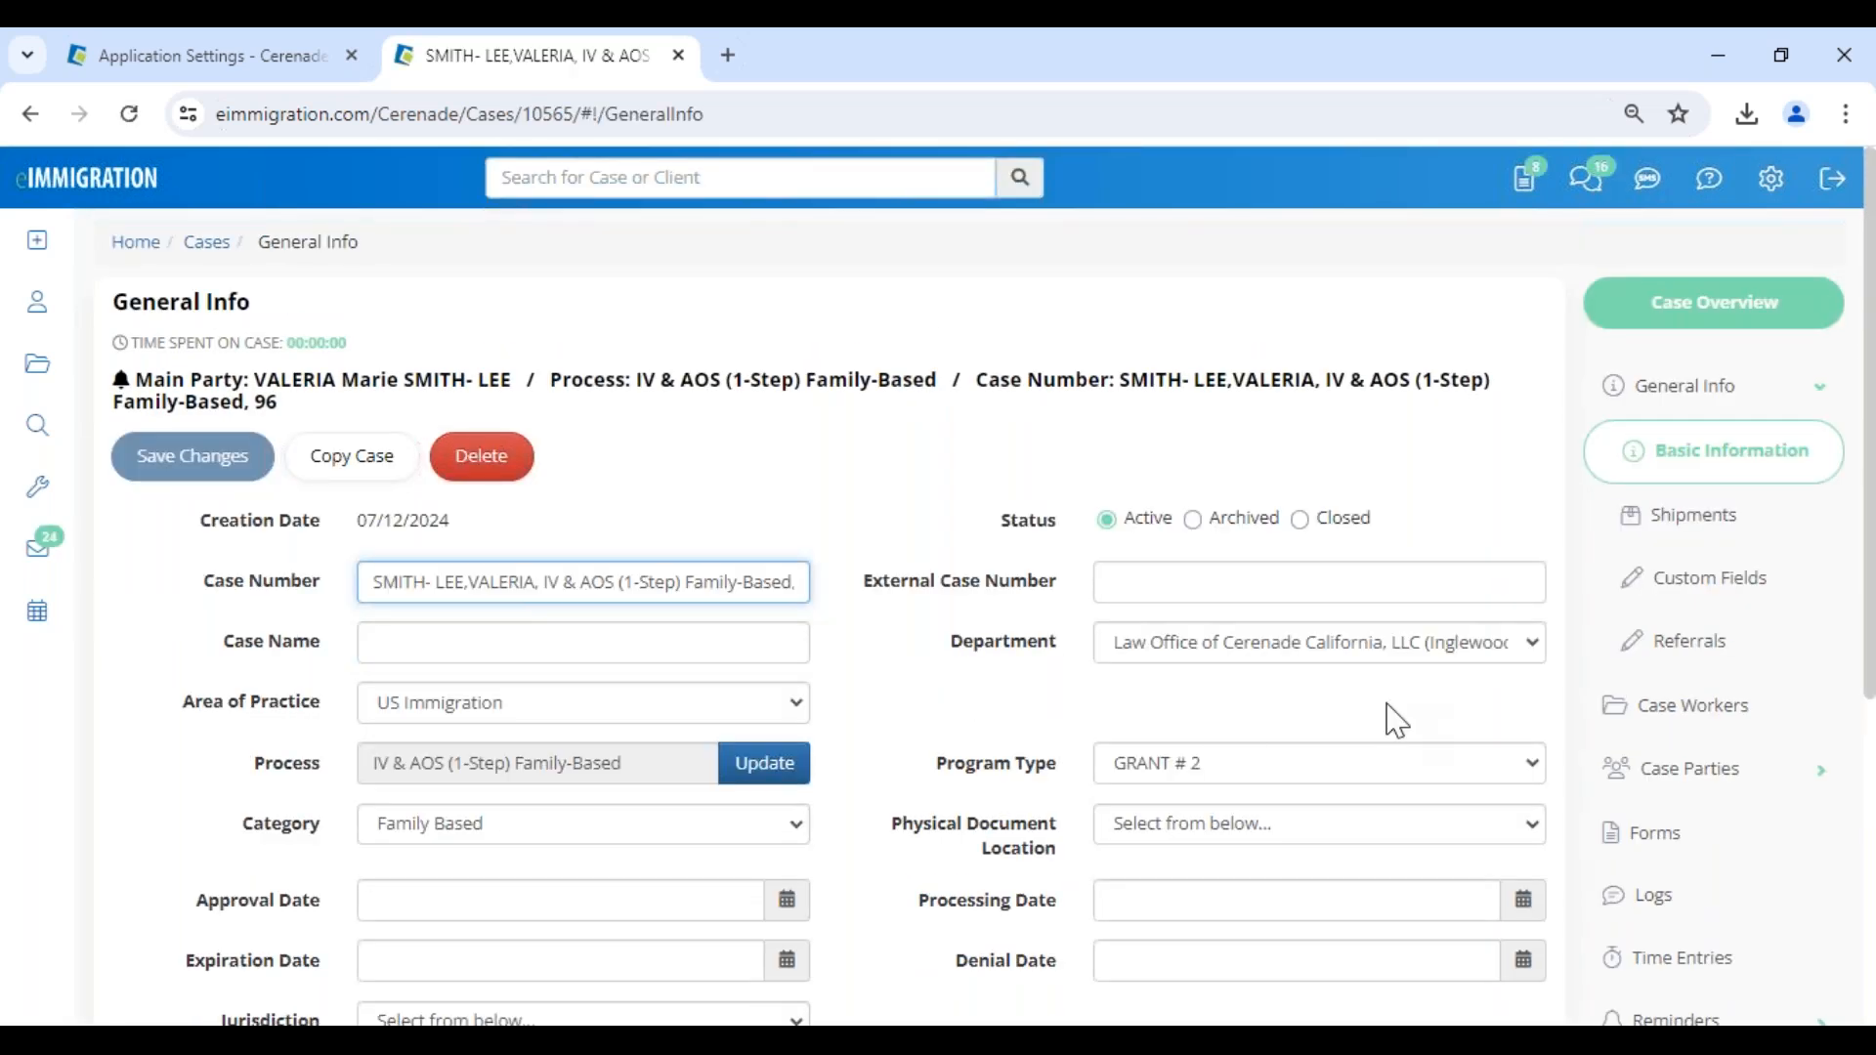
# - Expand the case's billing section and open its Expenses / Charges page
pyautogui.scroll(-5, 1675, 762)
pyautogui.click(1693, 772)
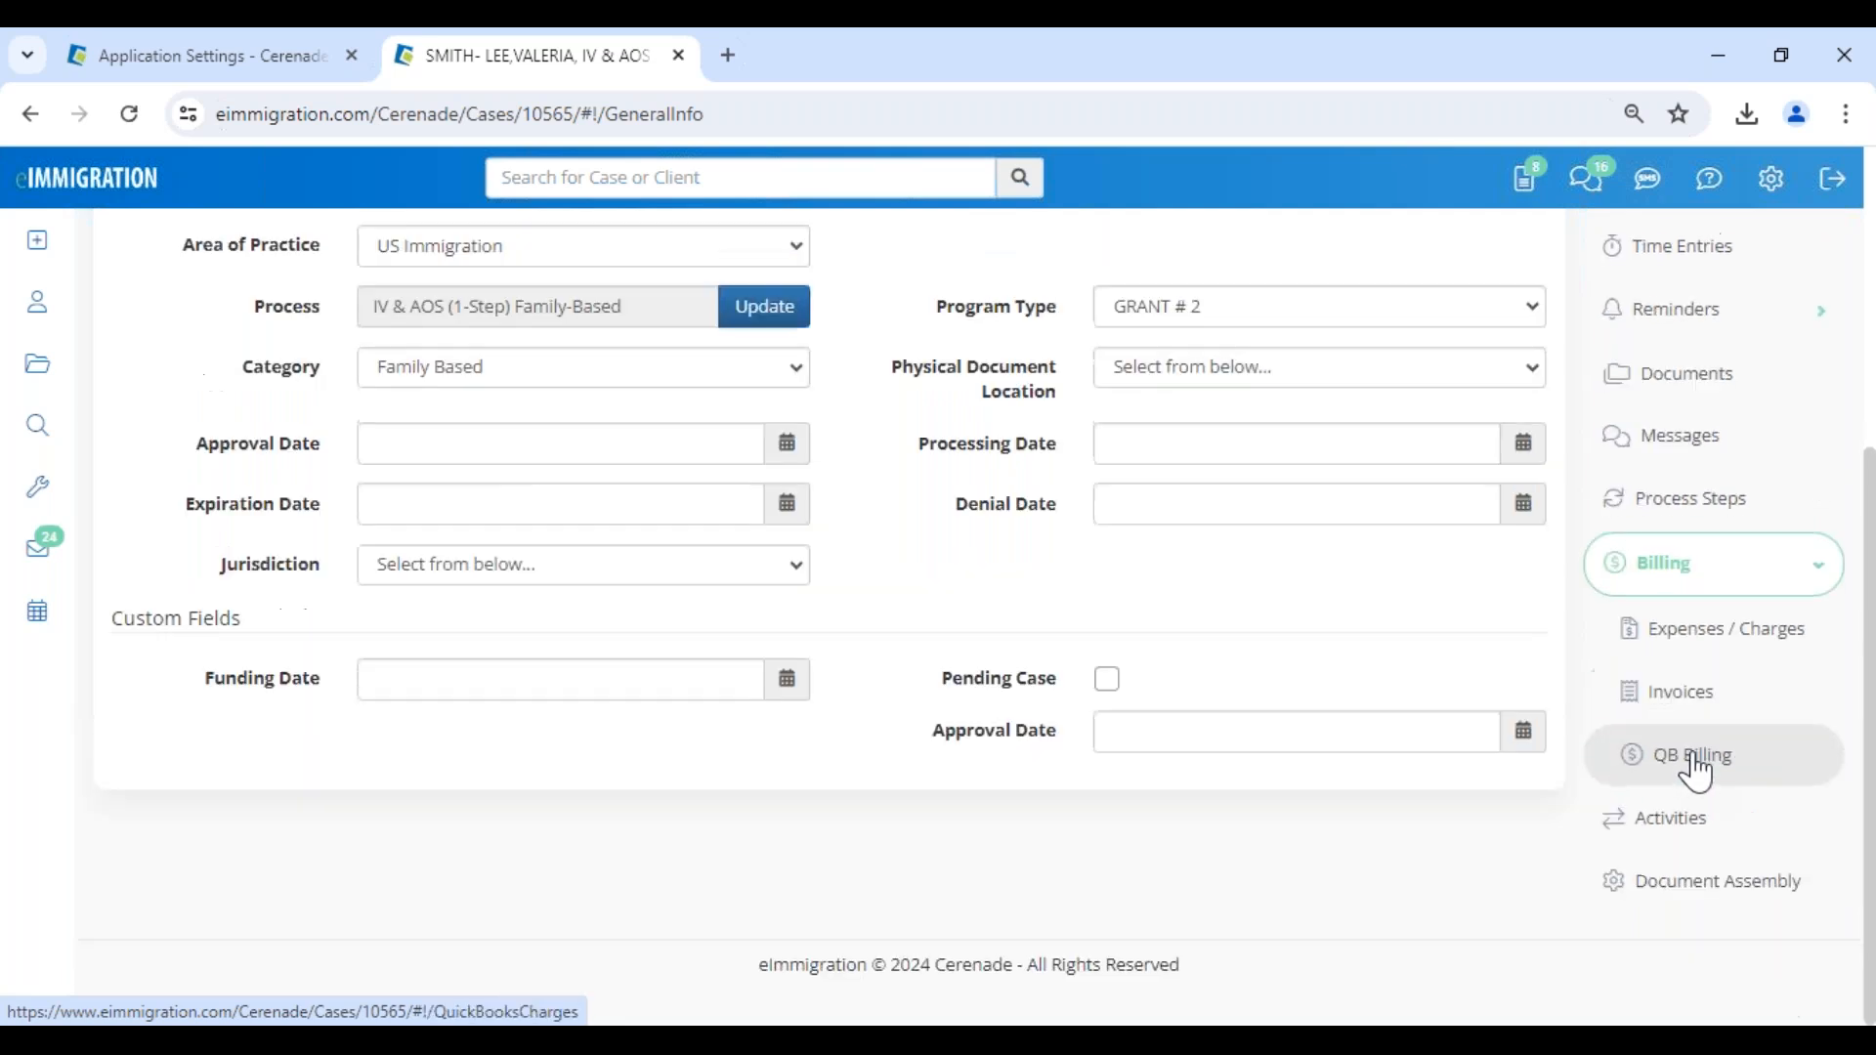
pyautogui.click(1697, 704)
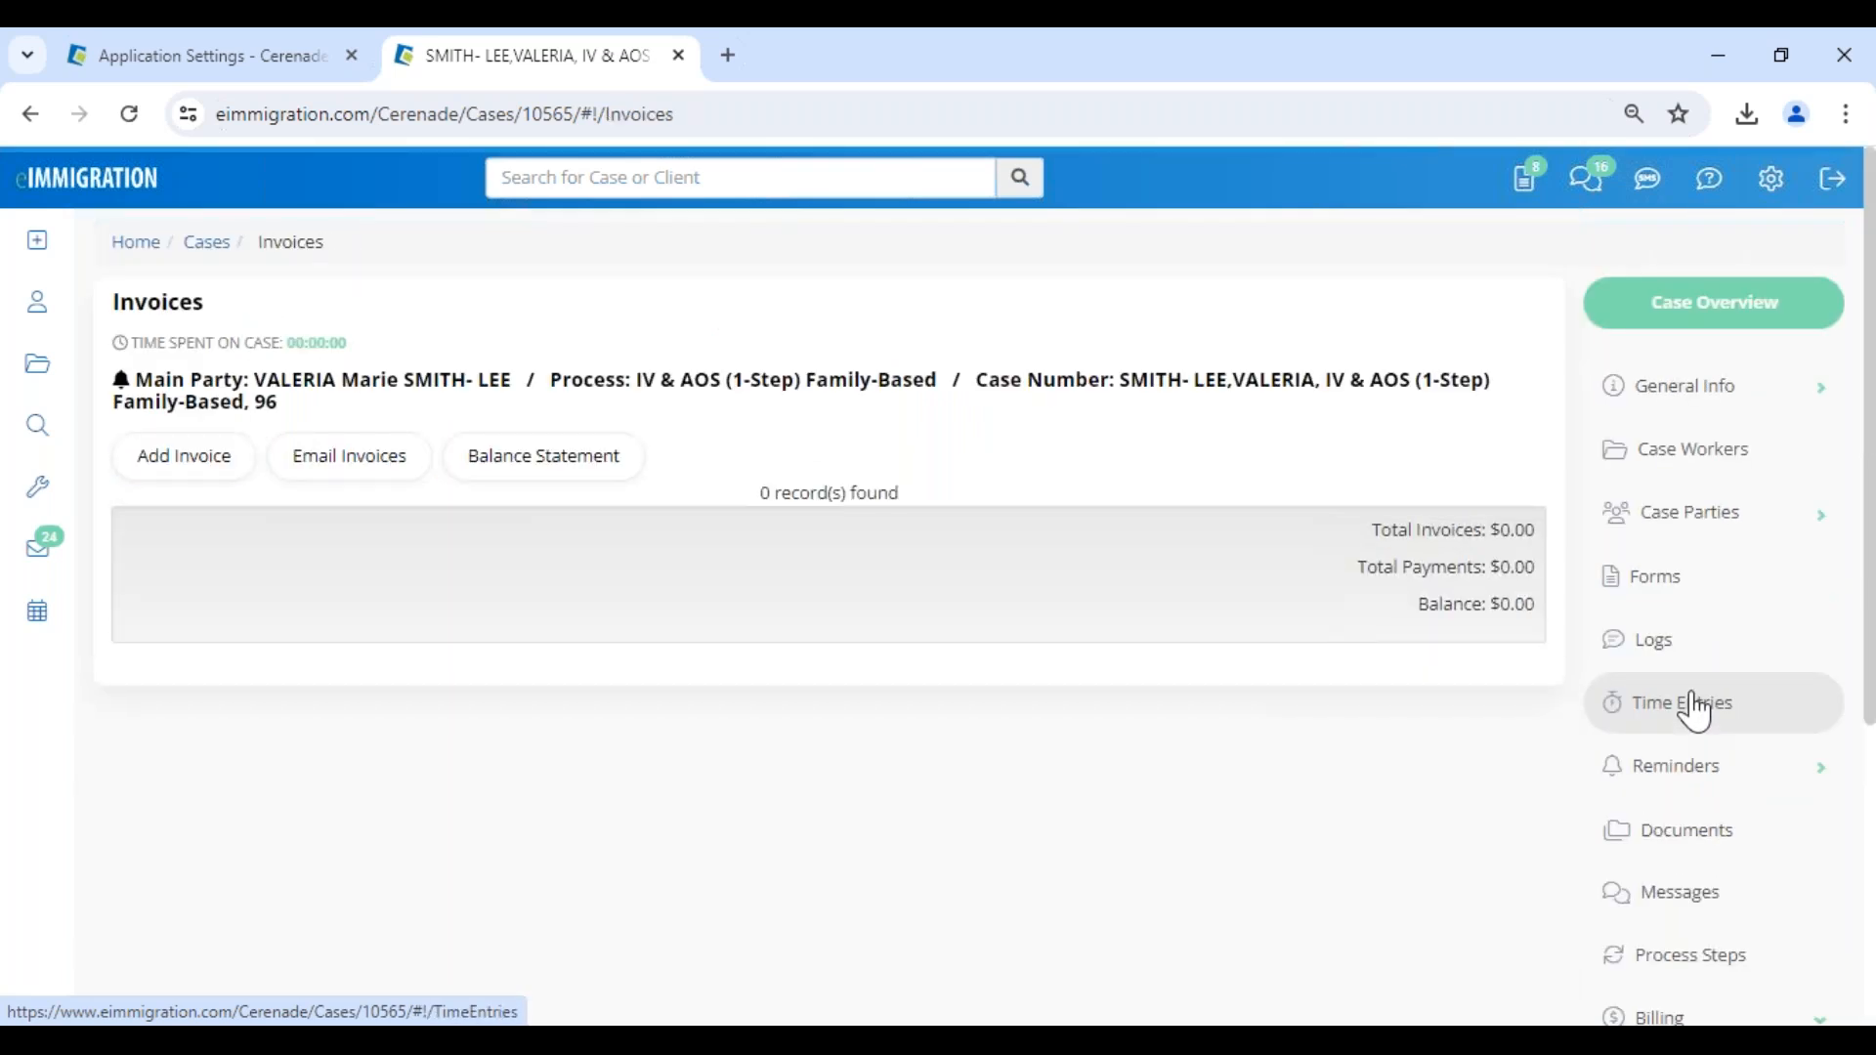
pyautogui.scroll(-4, 1698, 781)
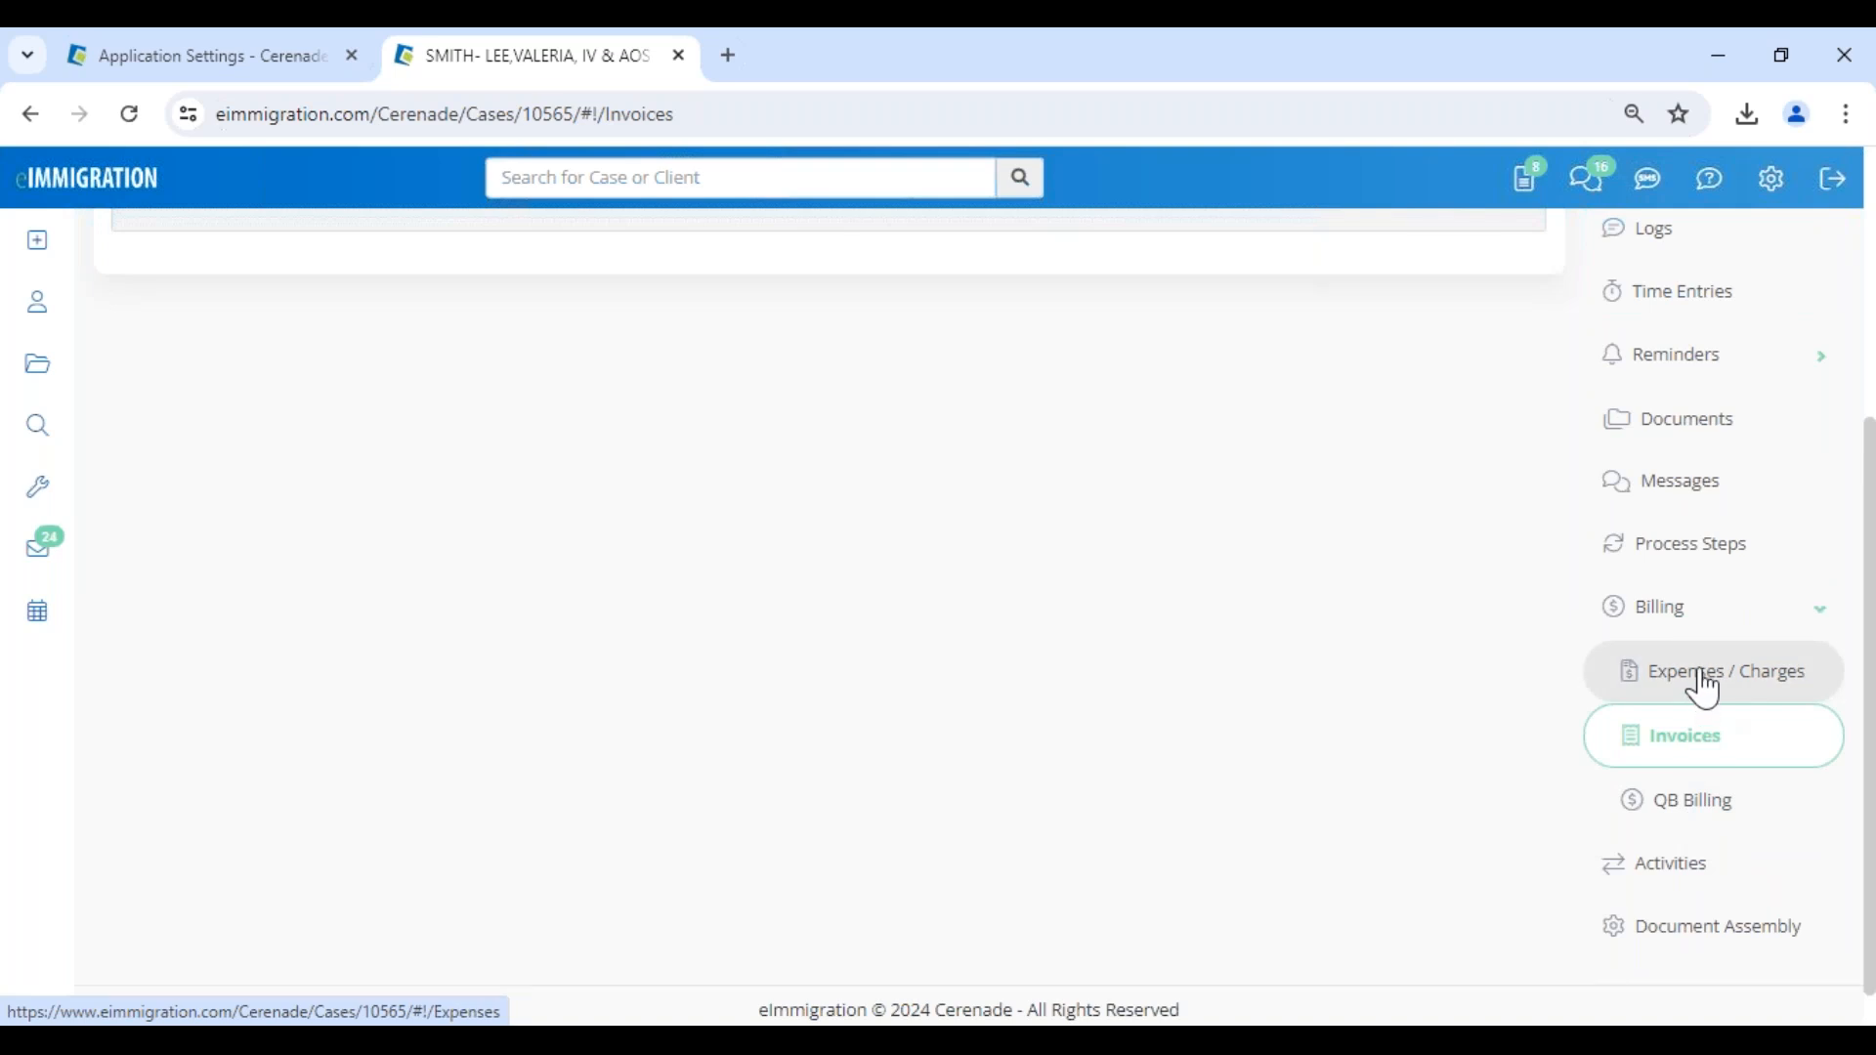
pyautogui.click(1704, 684)
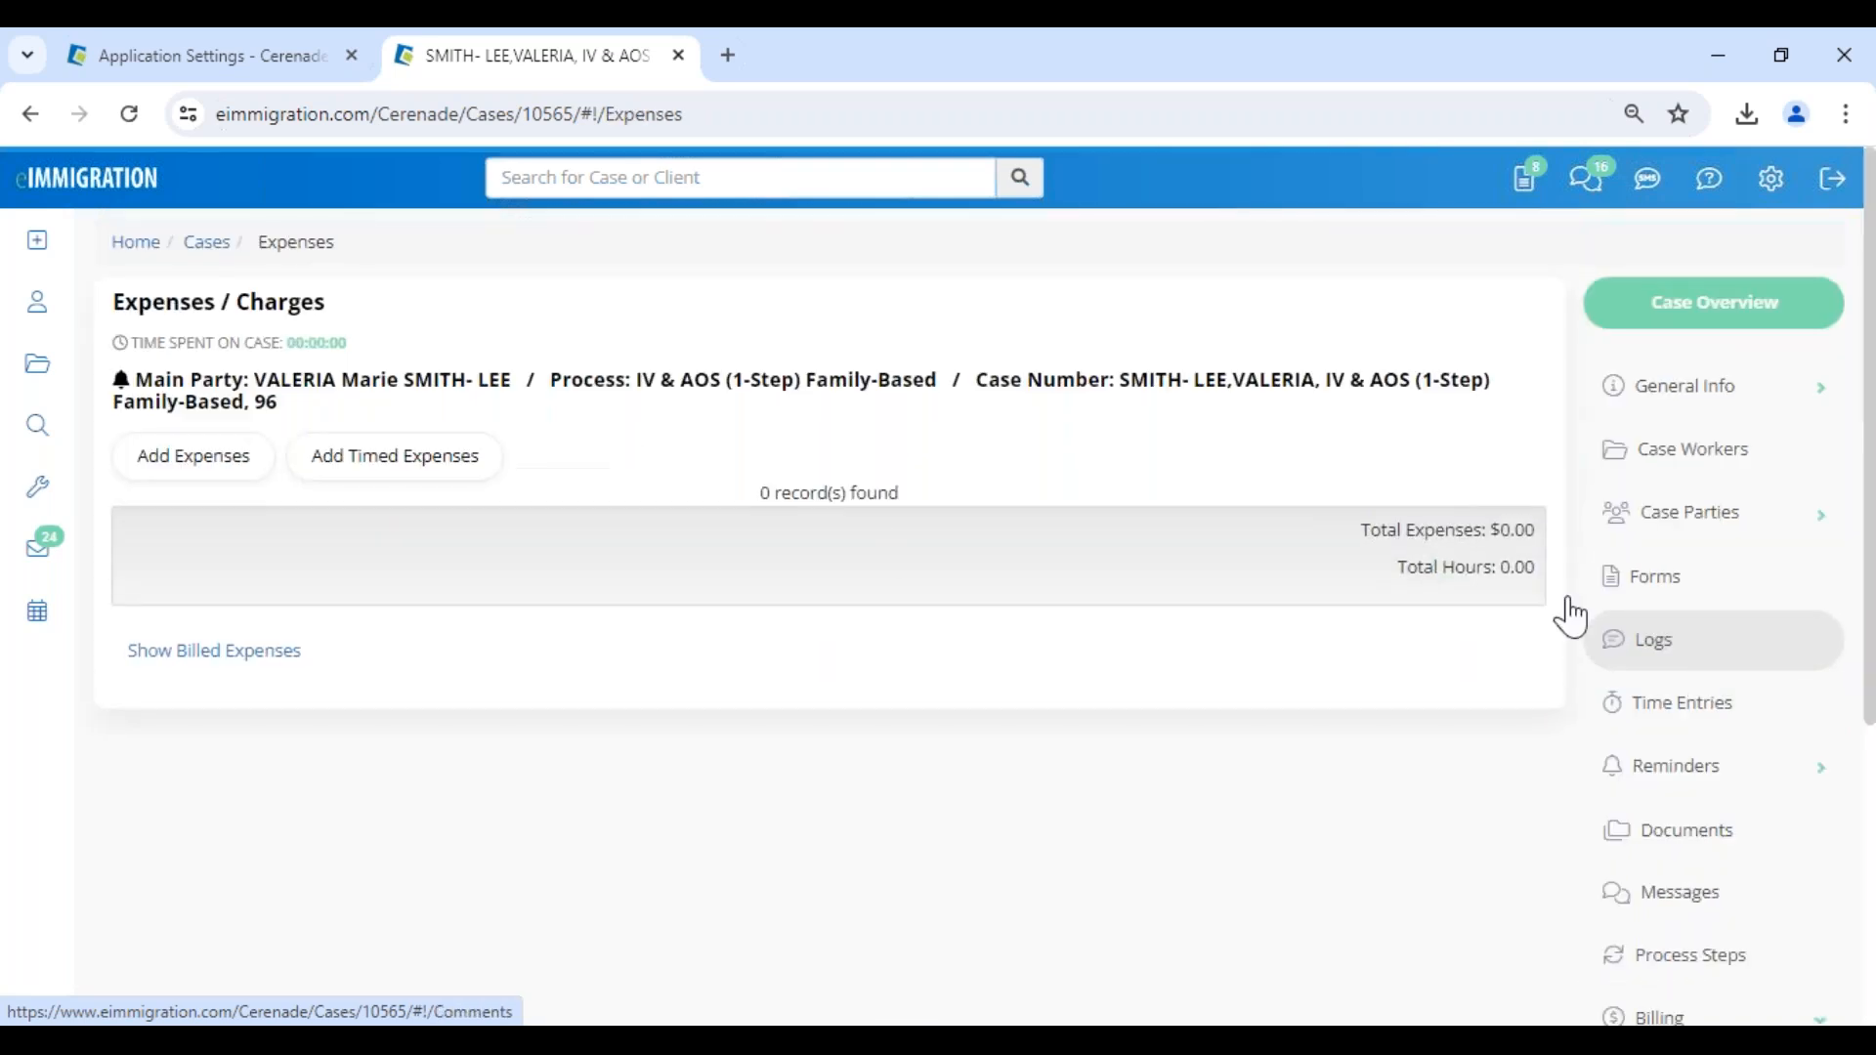
# - Add the predefined AOS professional fees expense to the case
pyautogui.click(215, 463)
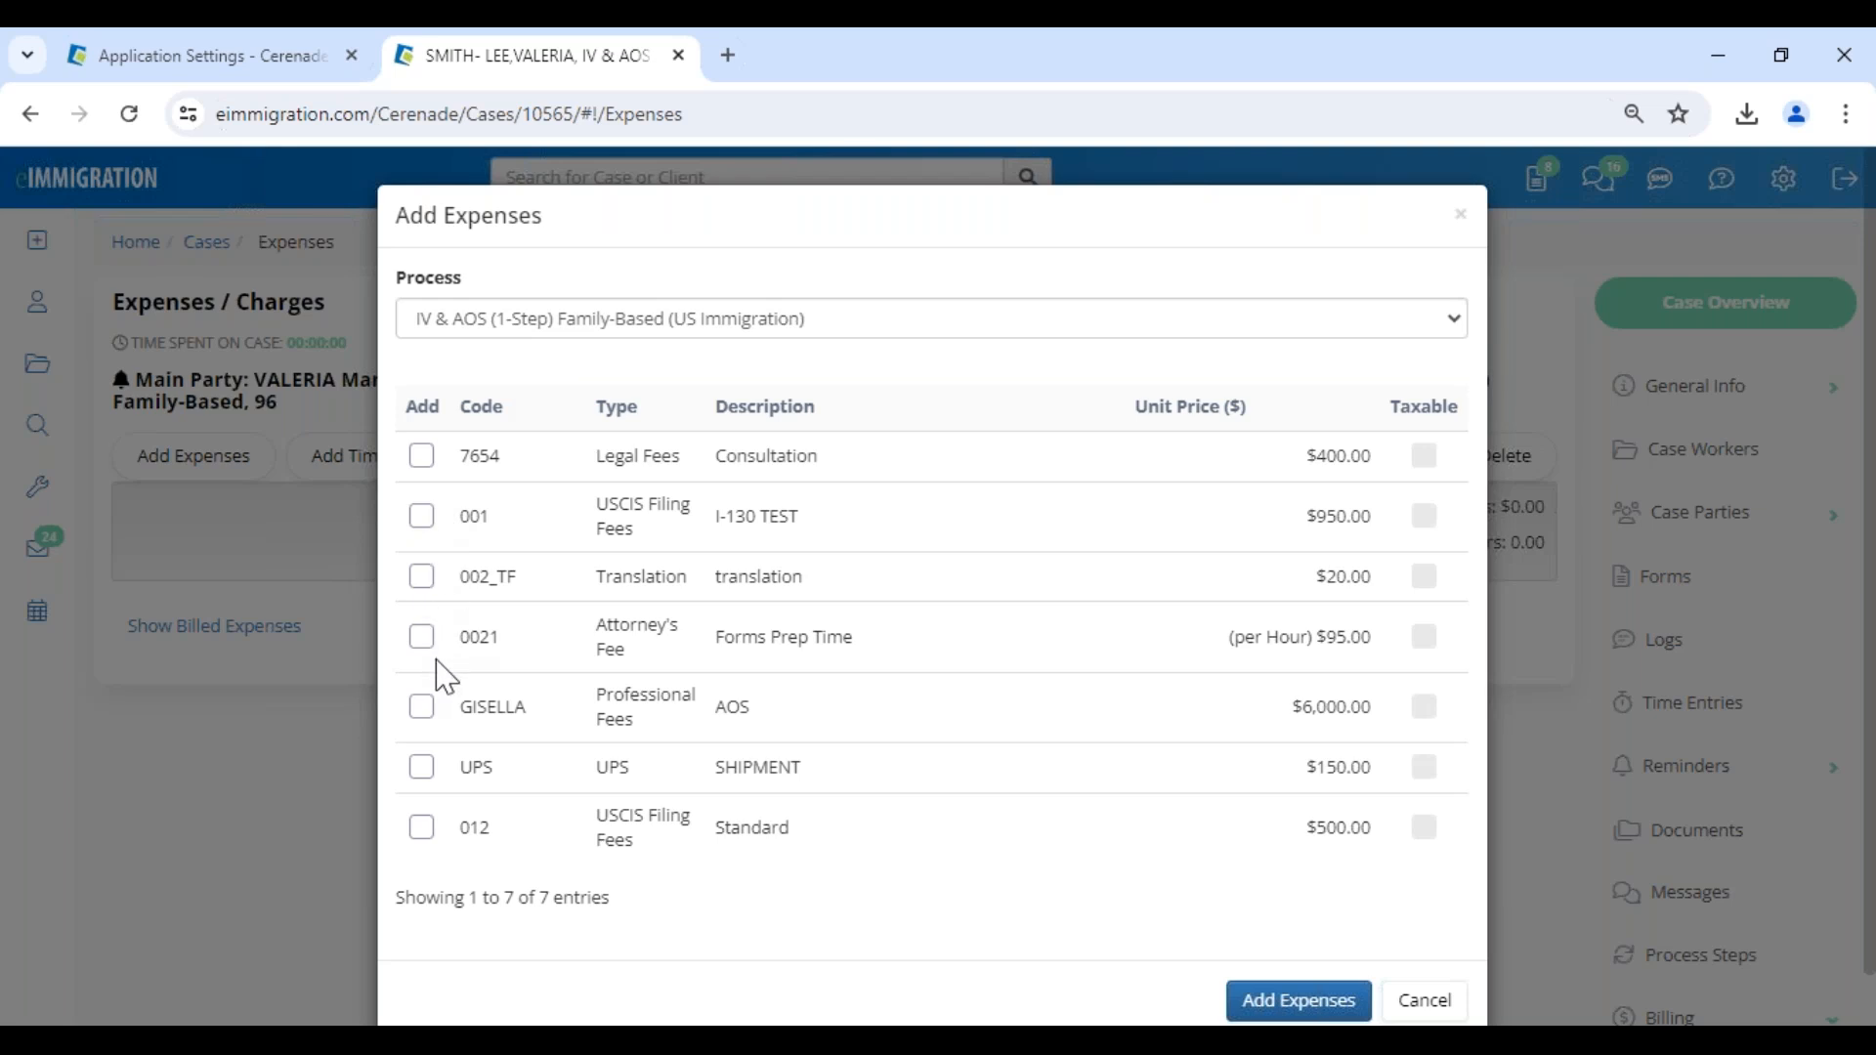
pyautogui.click(421, 706)
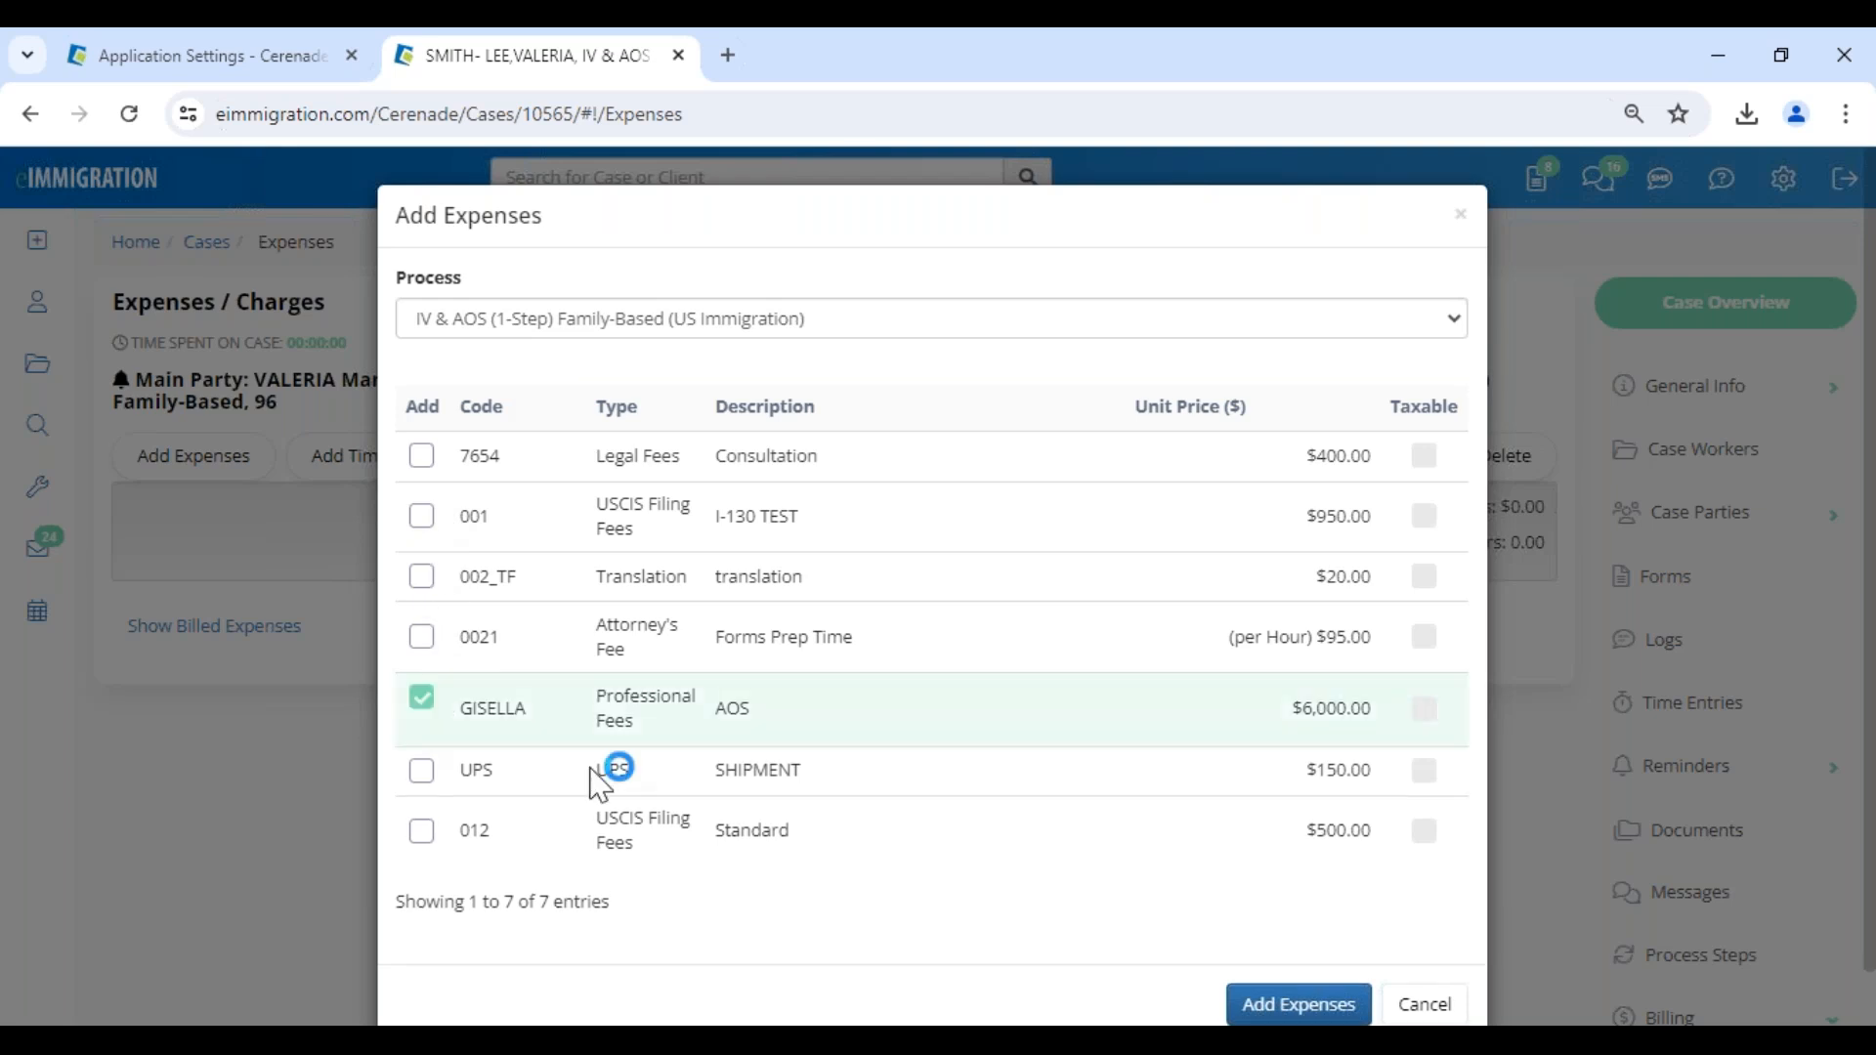
pyautogui.click(1256, 1004)
# - Edit the AOS expense to quantity .80, description "AOS 20 % off" and date 07/02/2024, save it and check its extended price
pyautogui.click(234, 733)
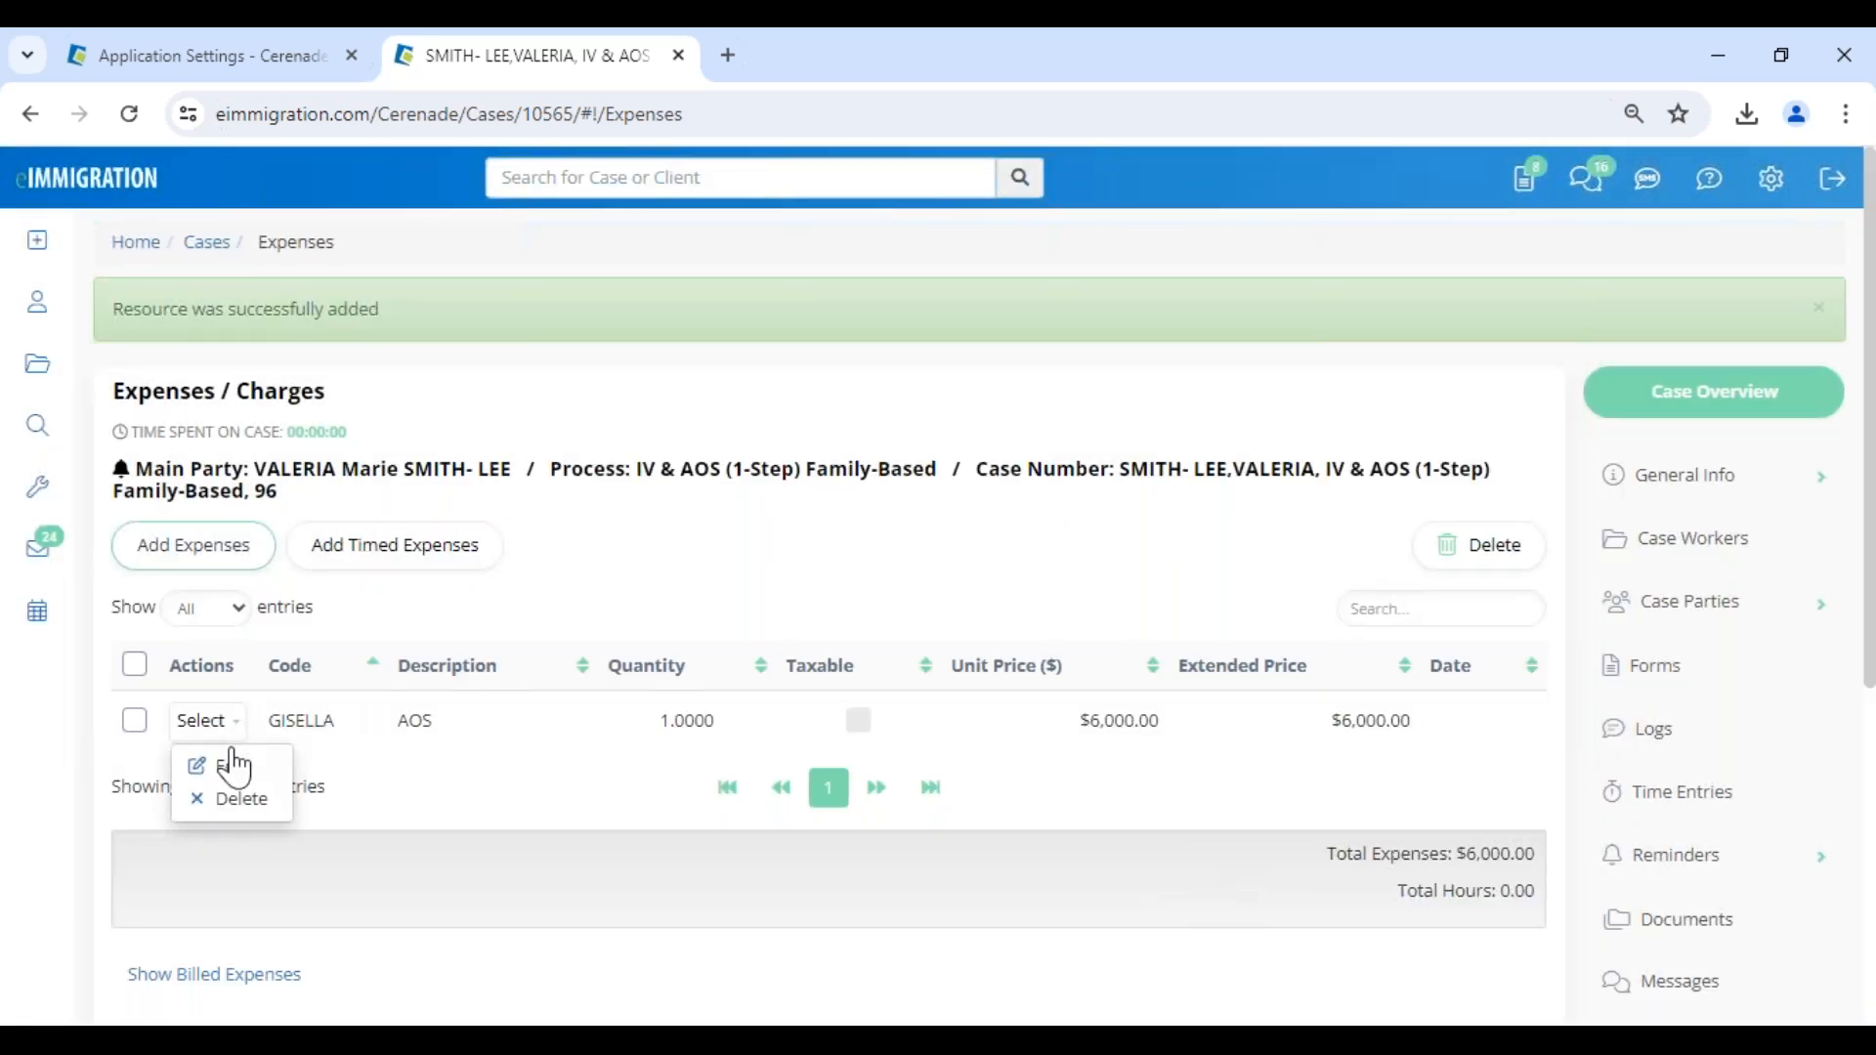
pyautogui.click(226, 766)
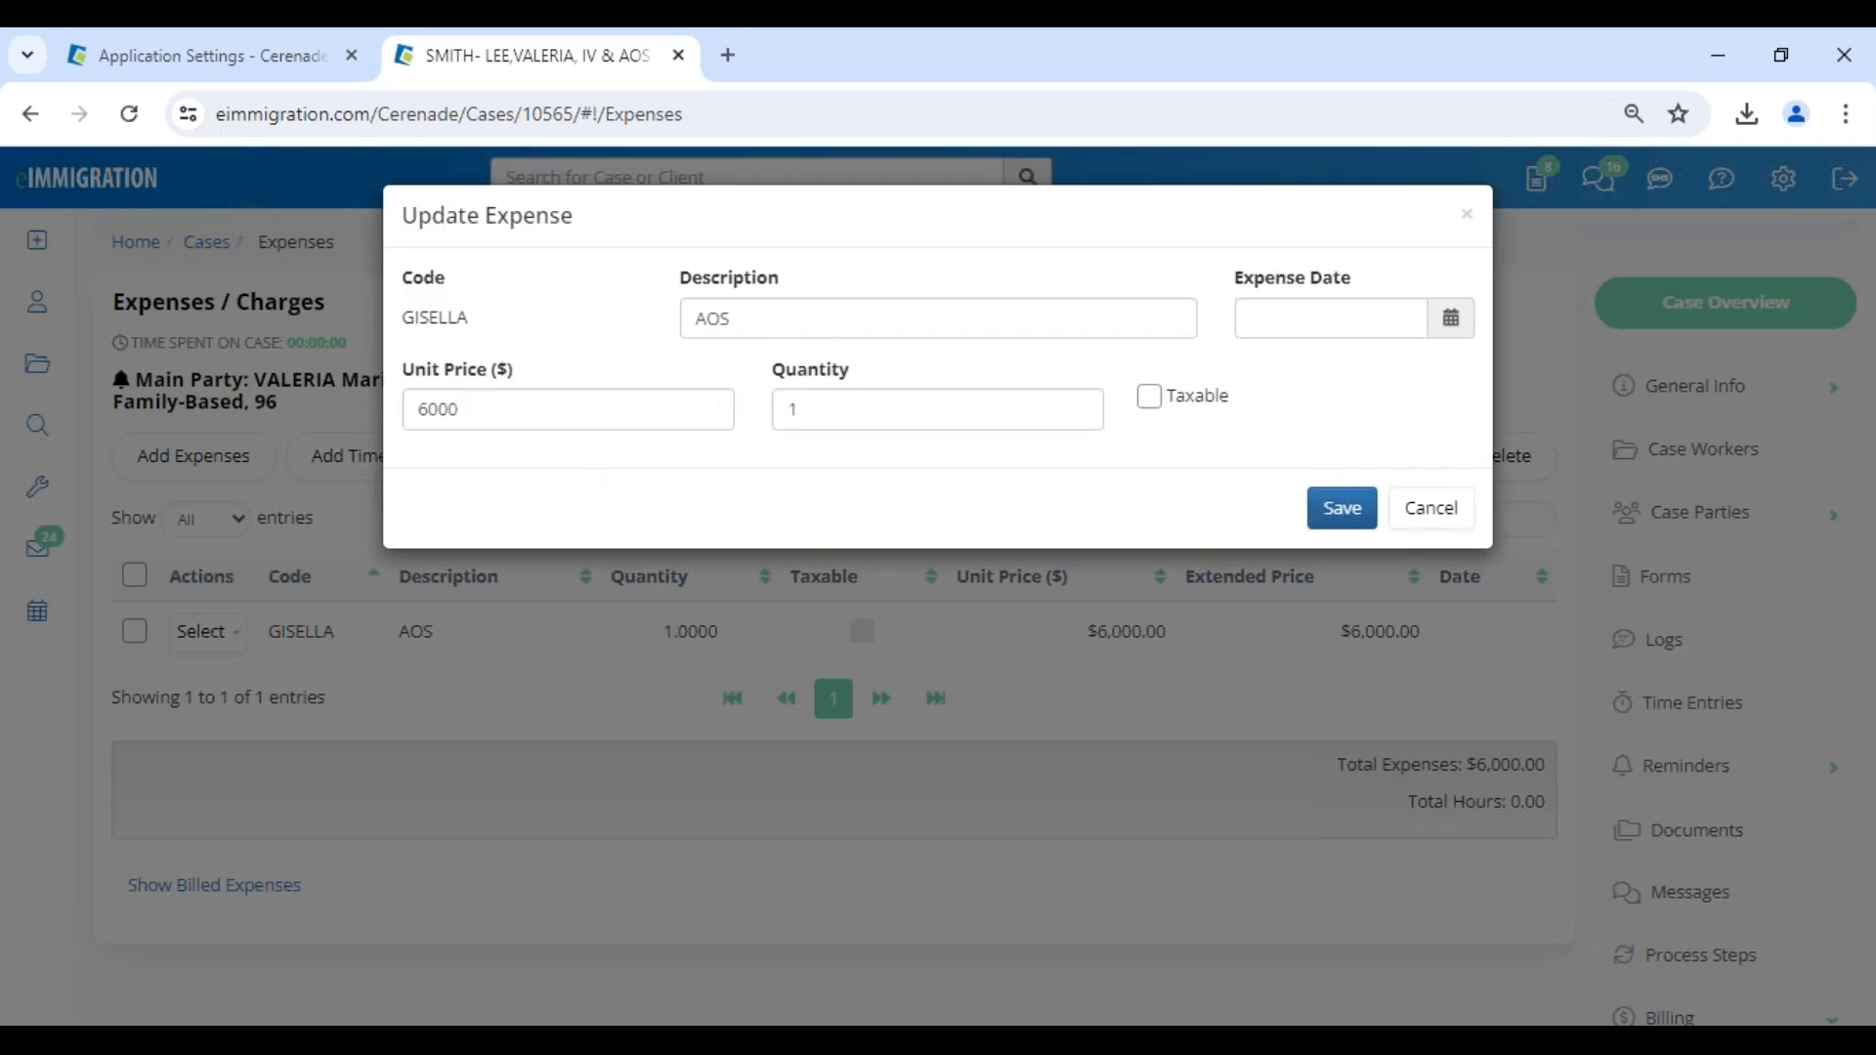
pyautogui.doubleClick(875, 406)
pyautogui.write('.80')
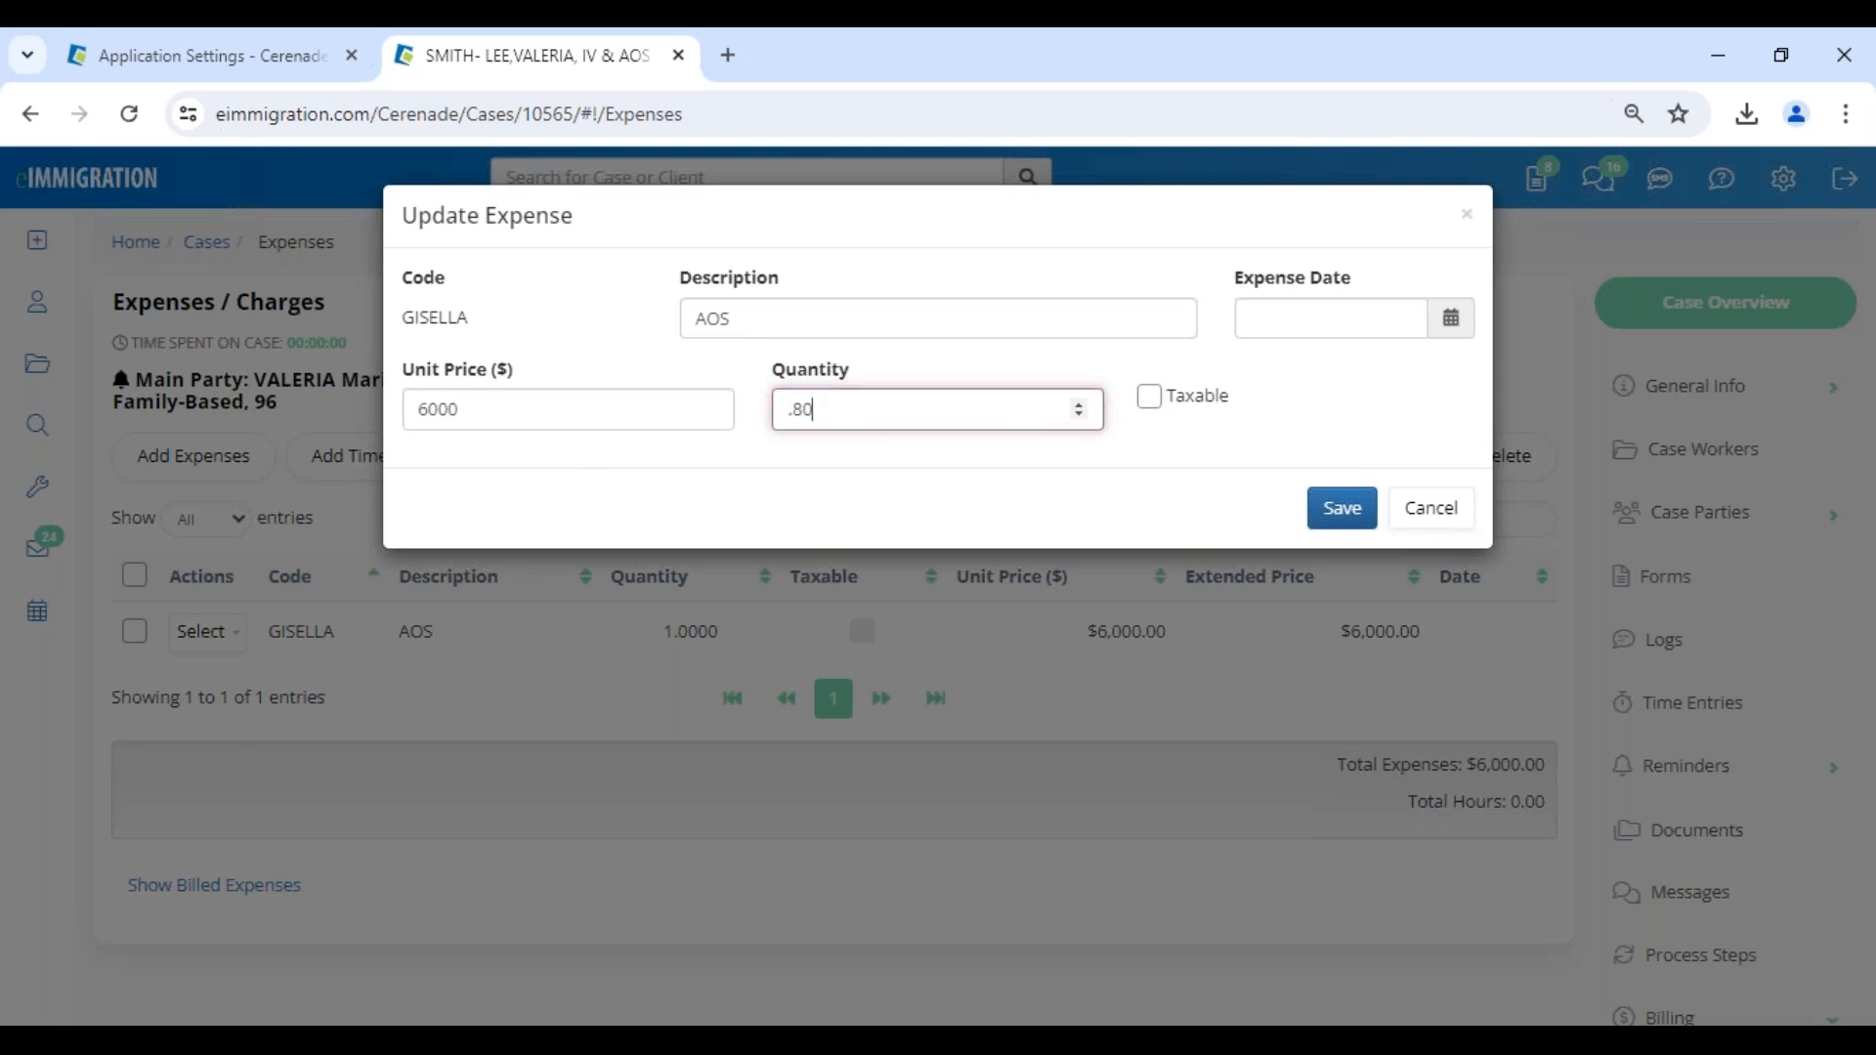
pyautogui.click(1138, 327)
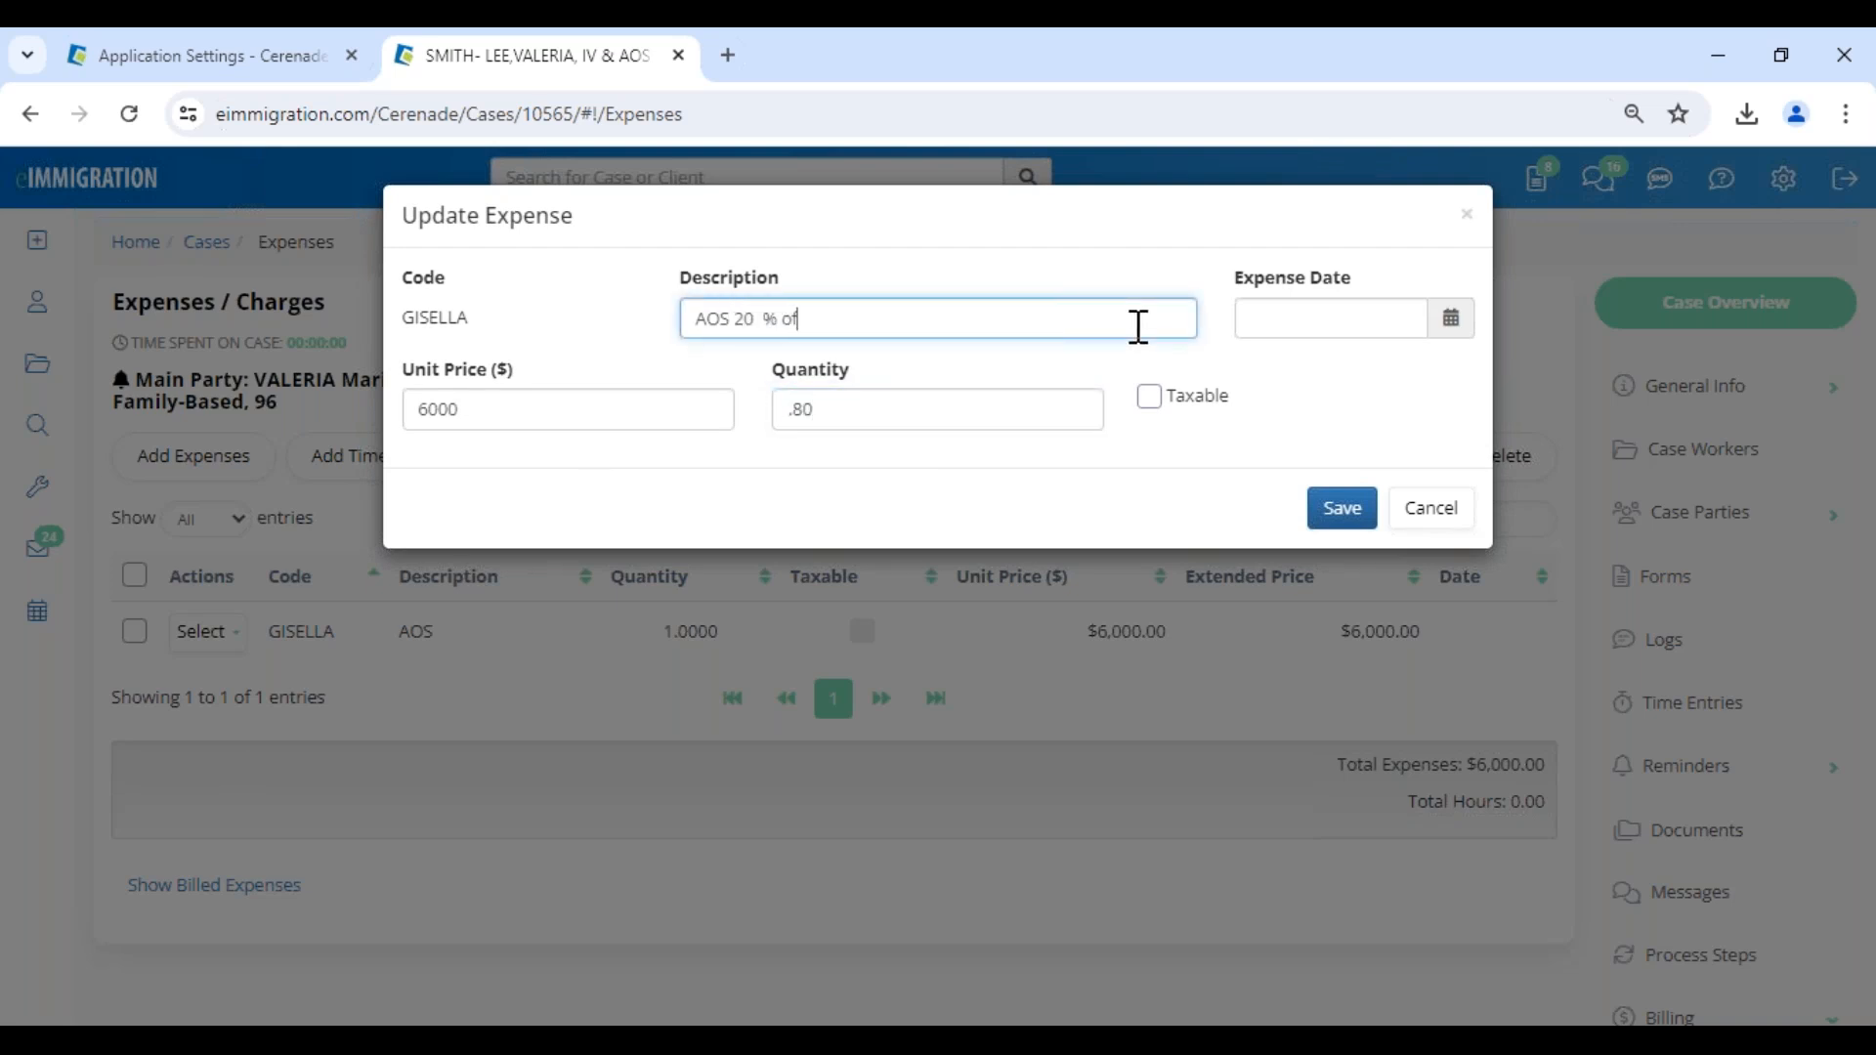
pyautogui.click(1451, 320)
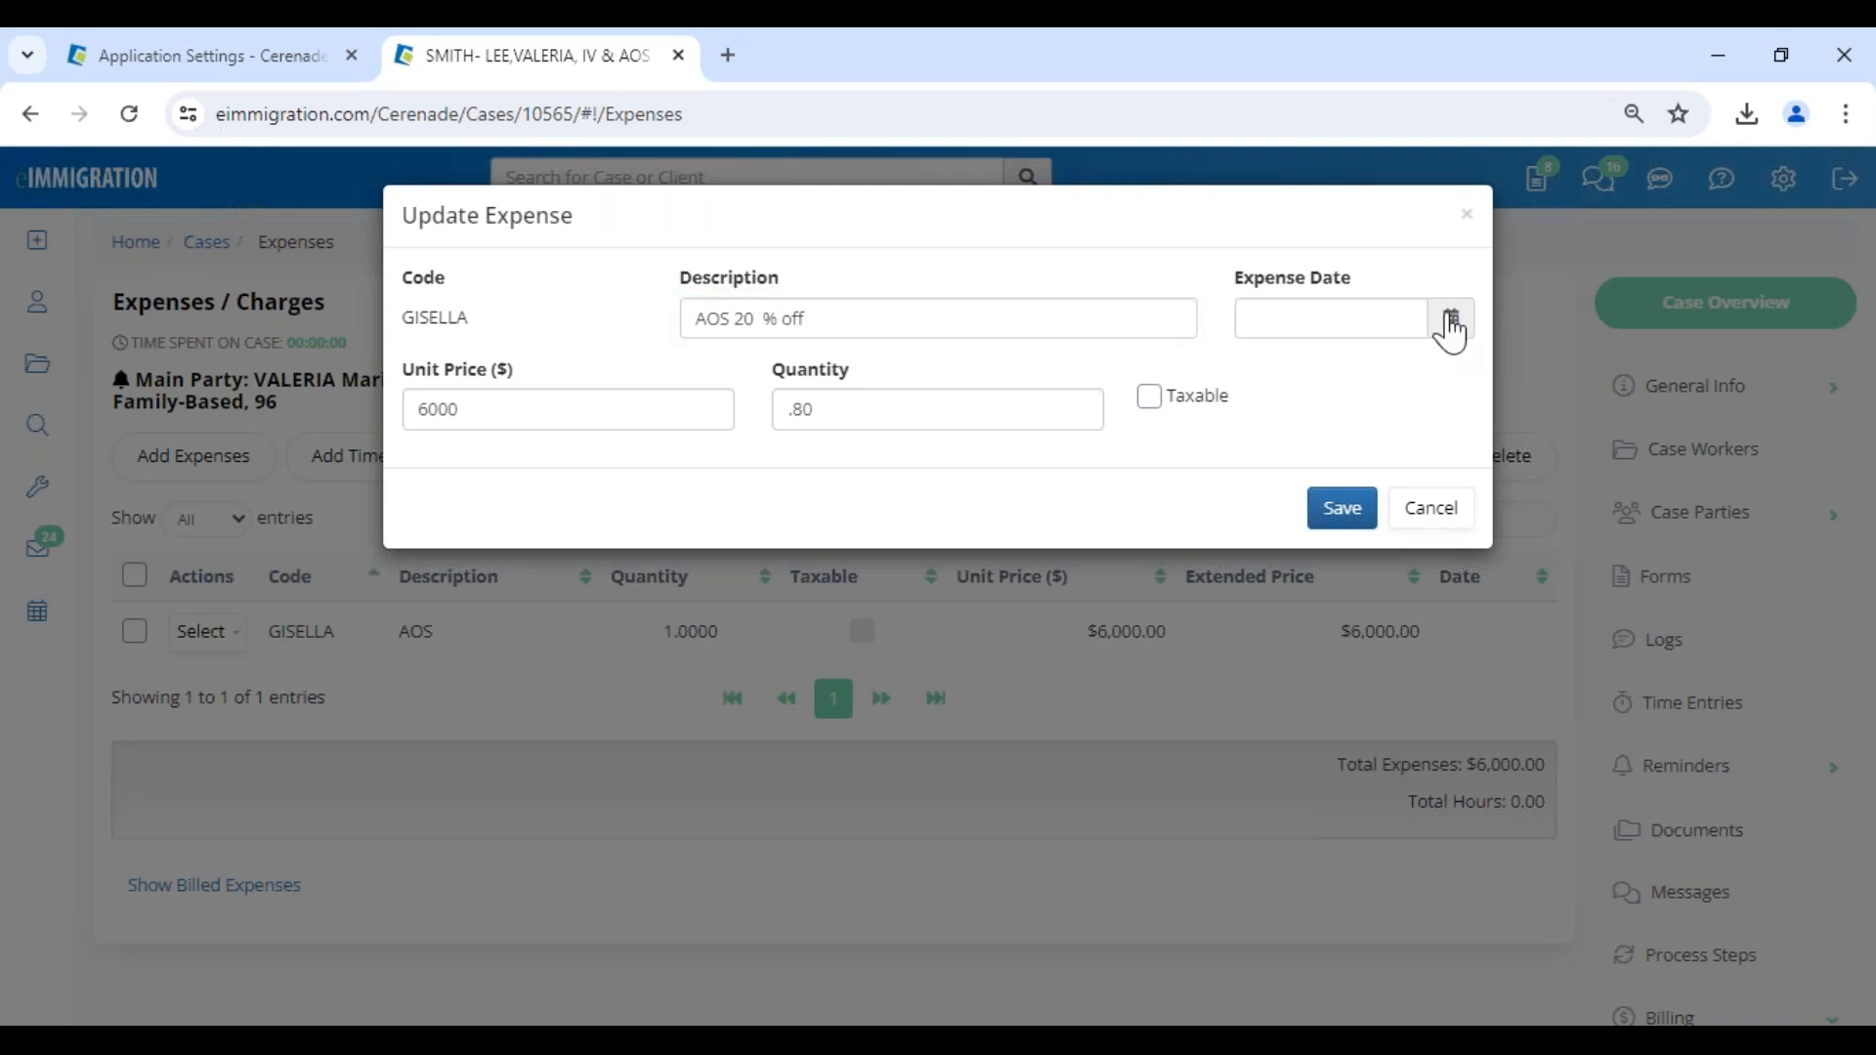
pyautogui.click(1336, 440)
pyautogui.click(1337, 503)
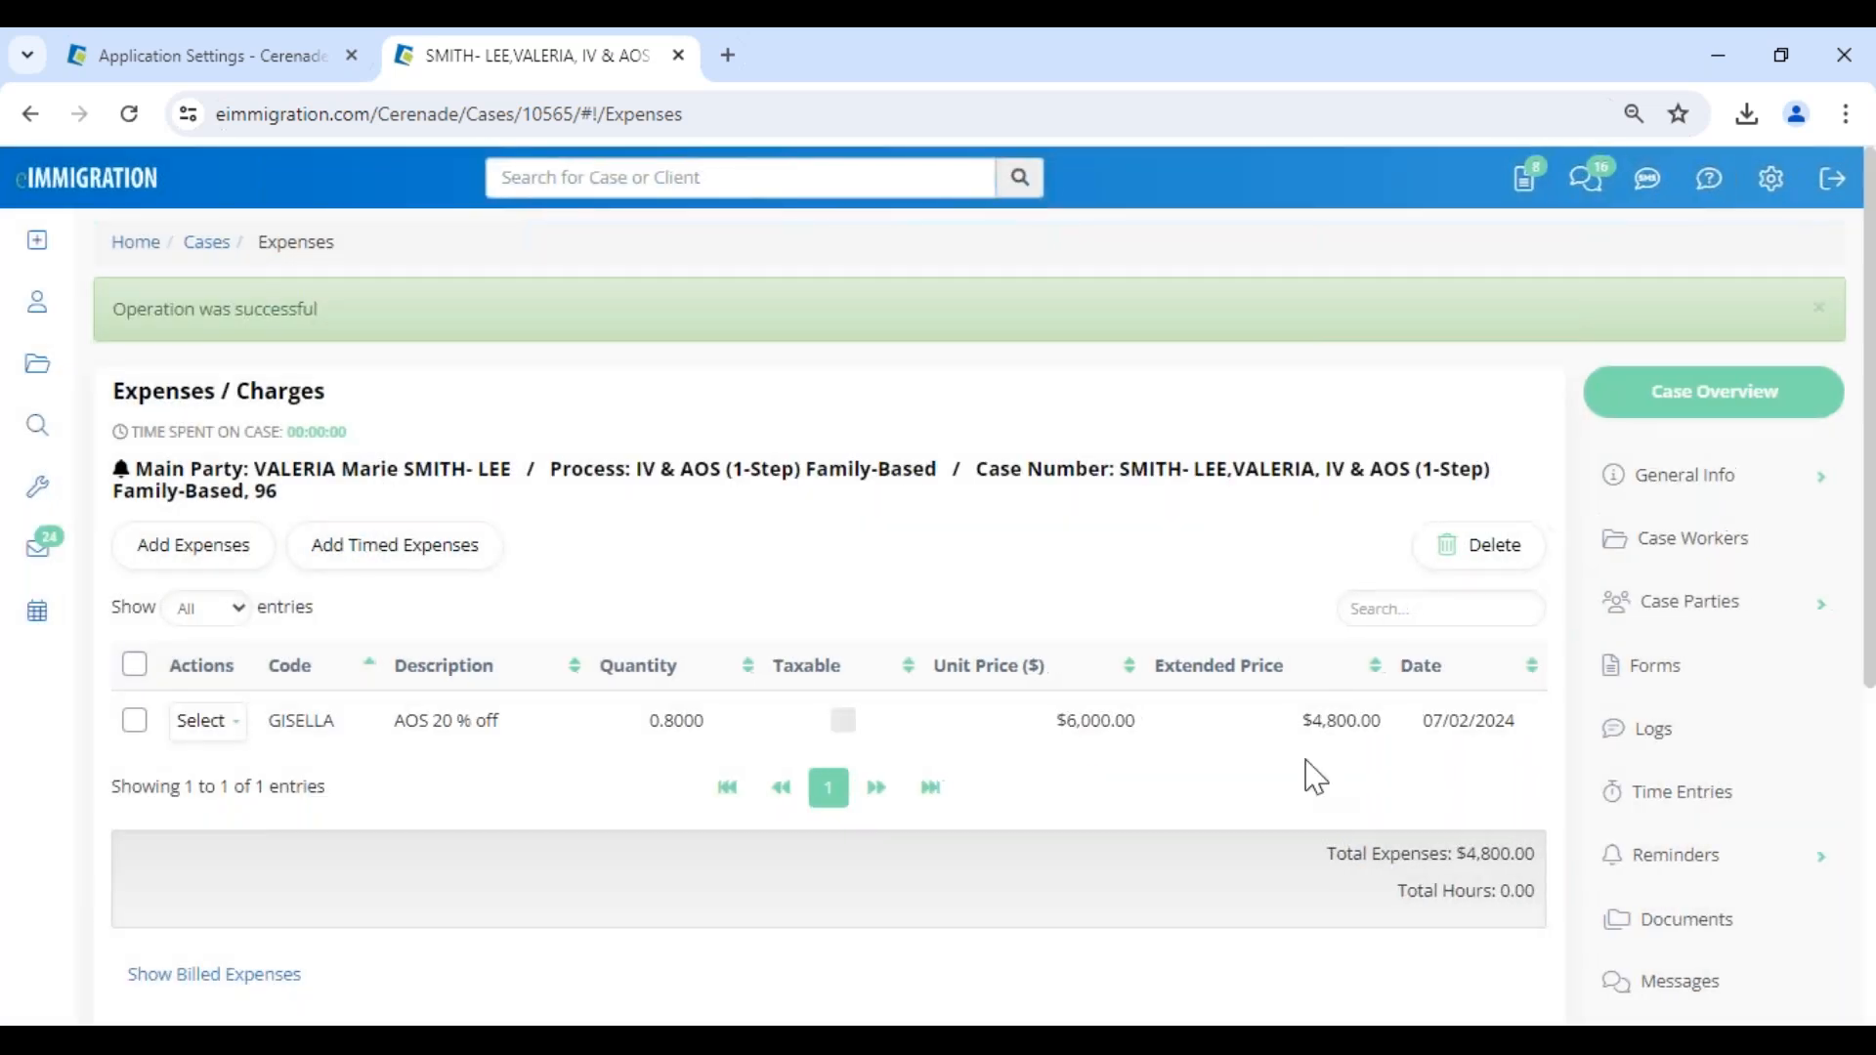
pyautogui.moveTo(1299, 723); pyautogui.dragTo(1381, 725)
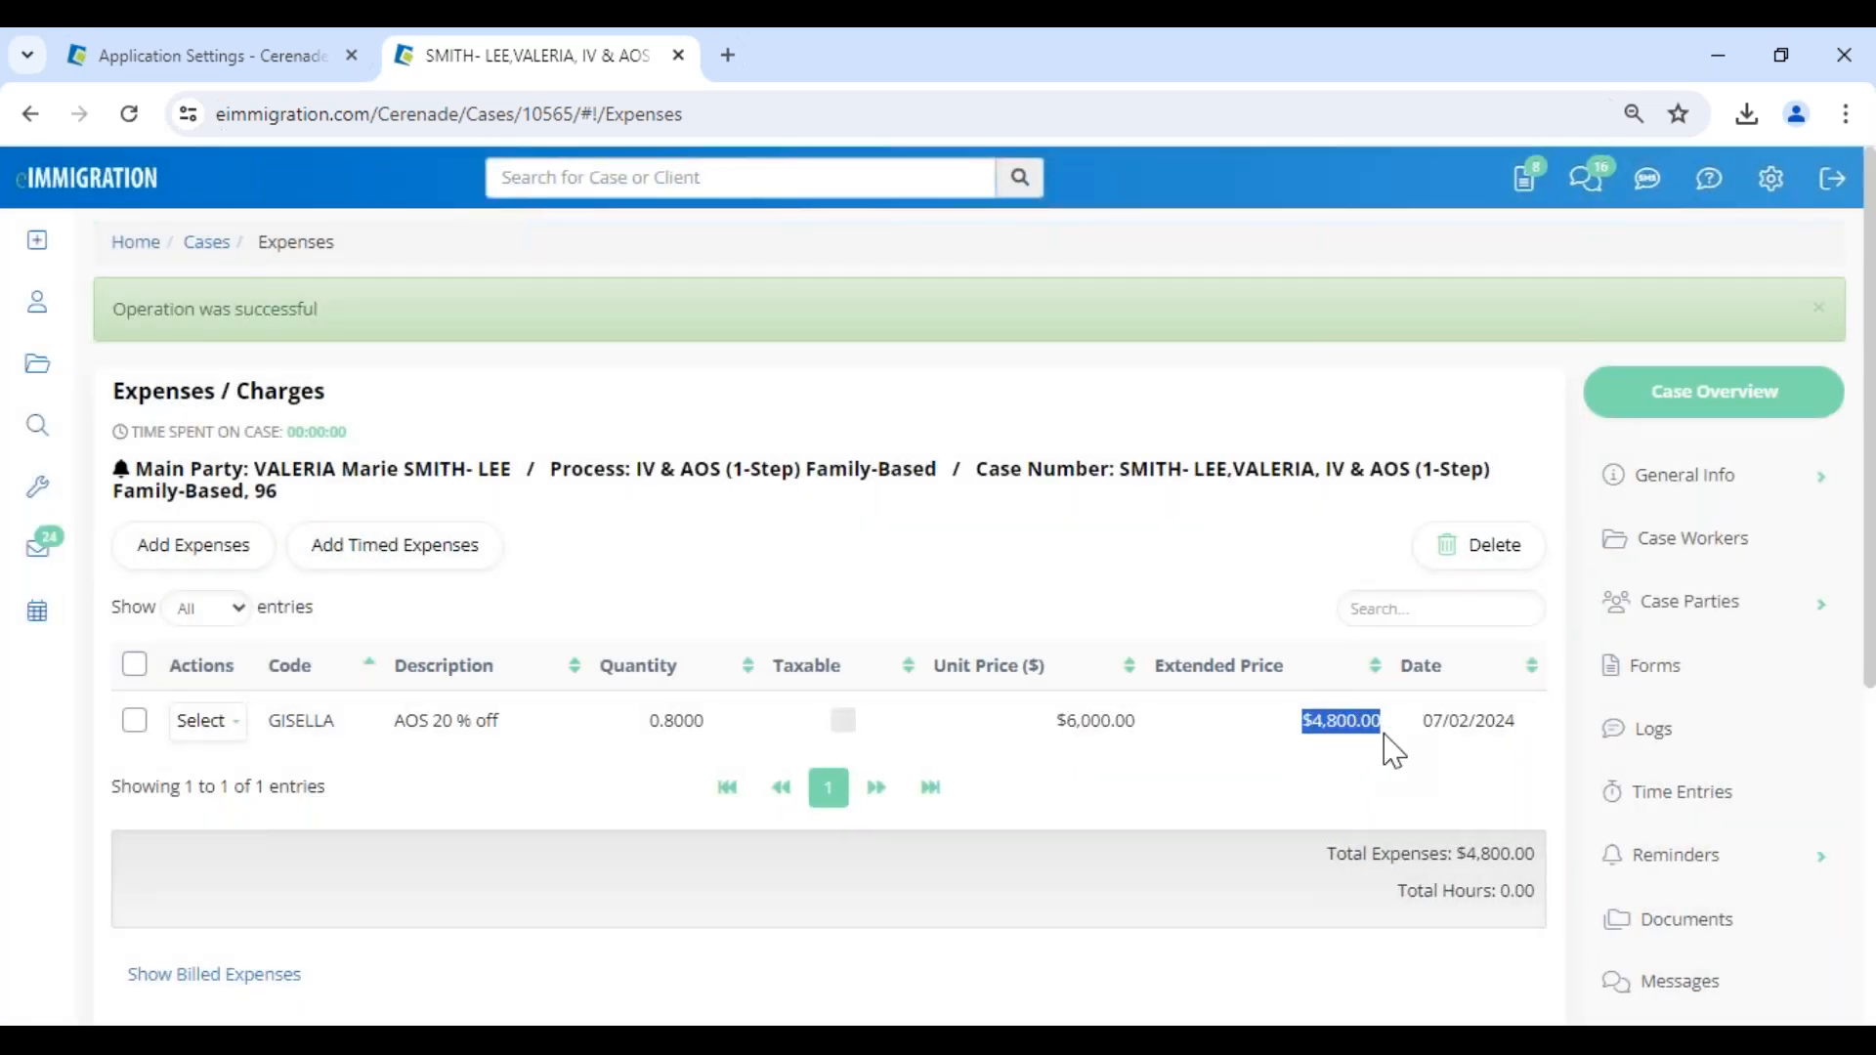
pyautogui.click(1354, 782)
# - Open the case's Invoices page and start a new invoice
pyautogui.scroll(-5, 1582, 796)
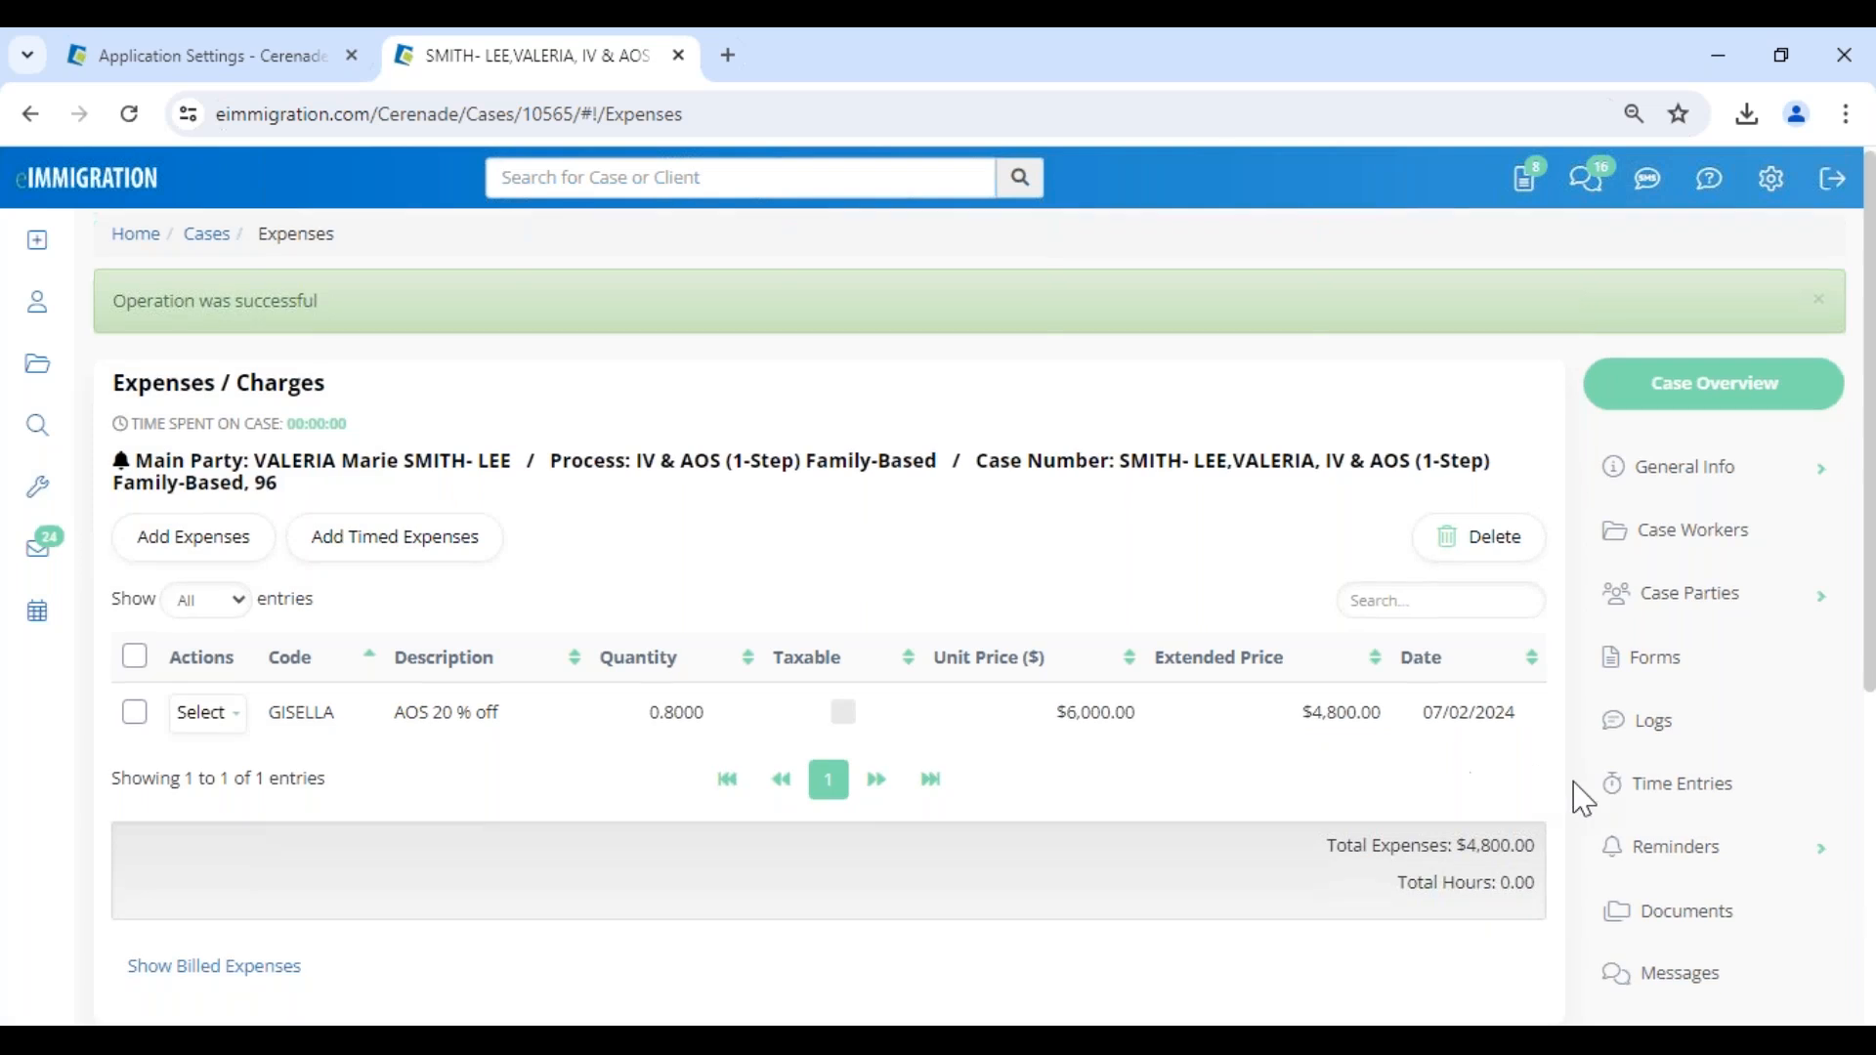
pyautogui.click(1702, 701)
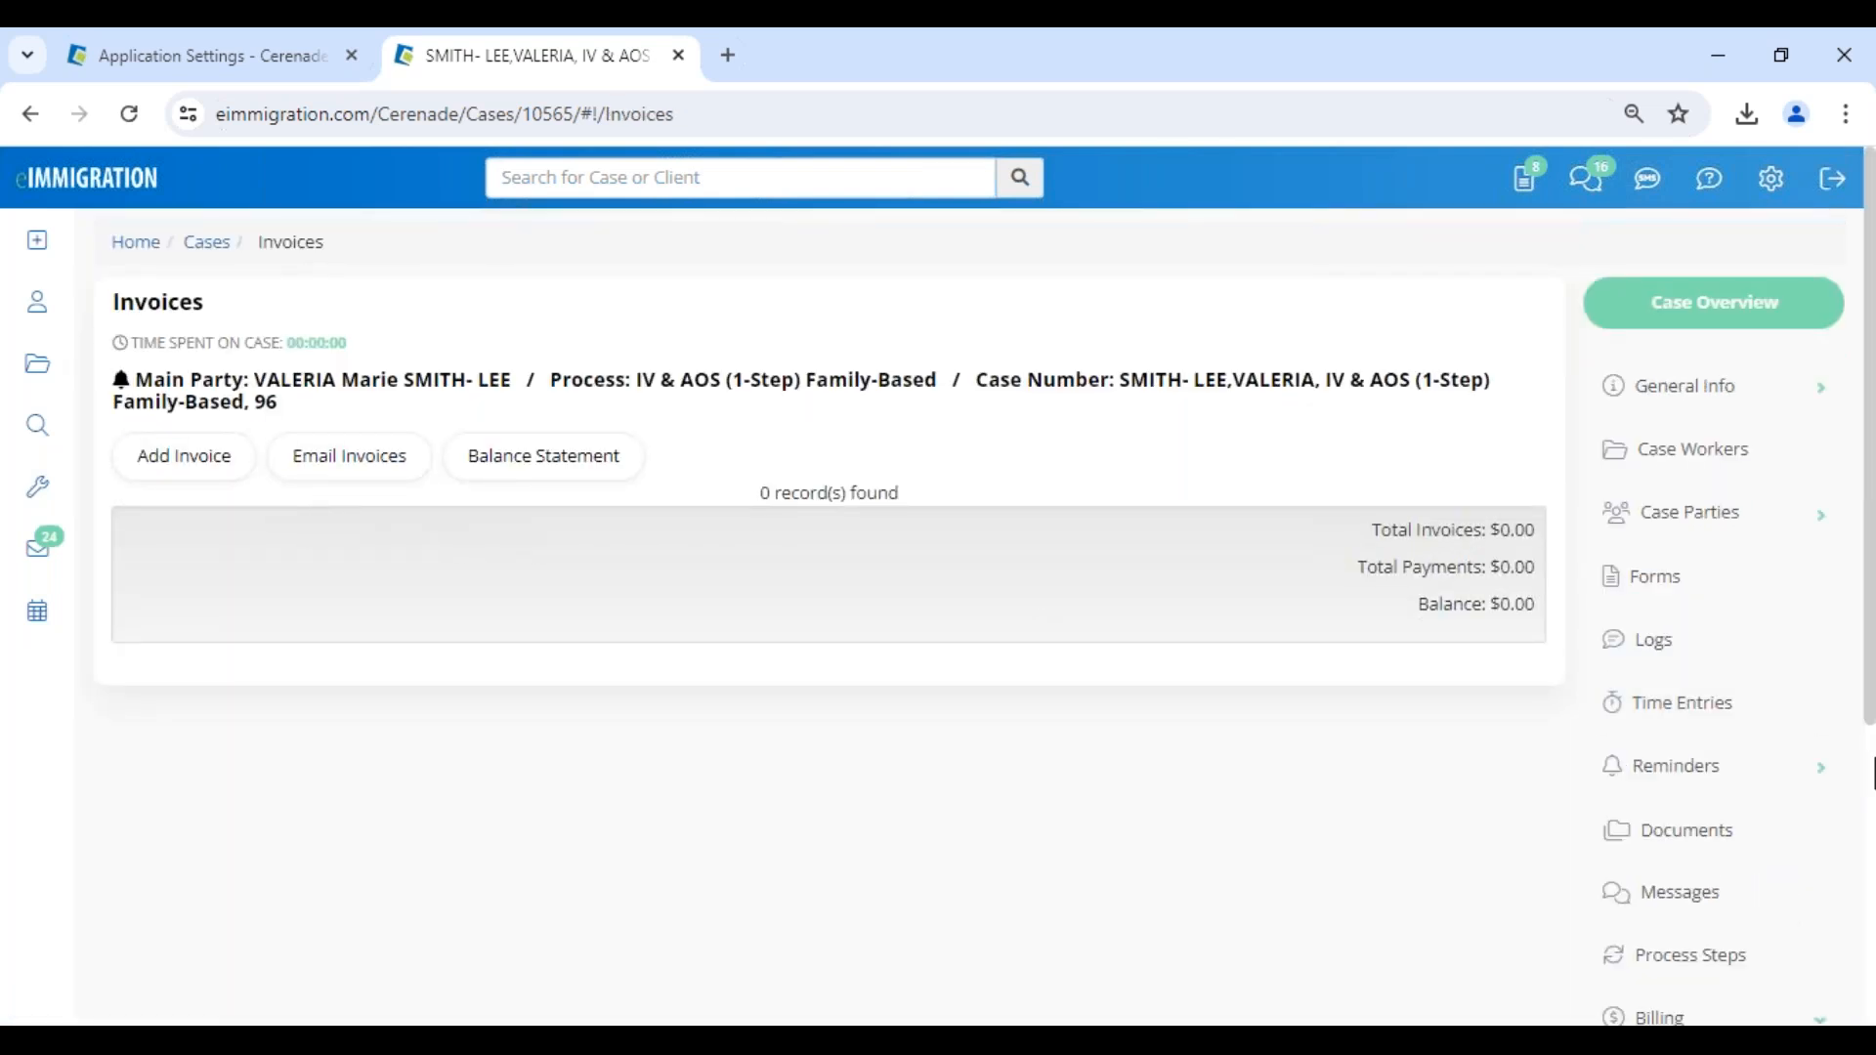
pyautogui.scroll(-4, 1729, 817)
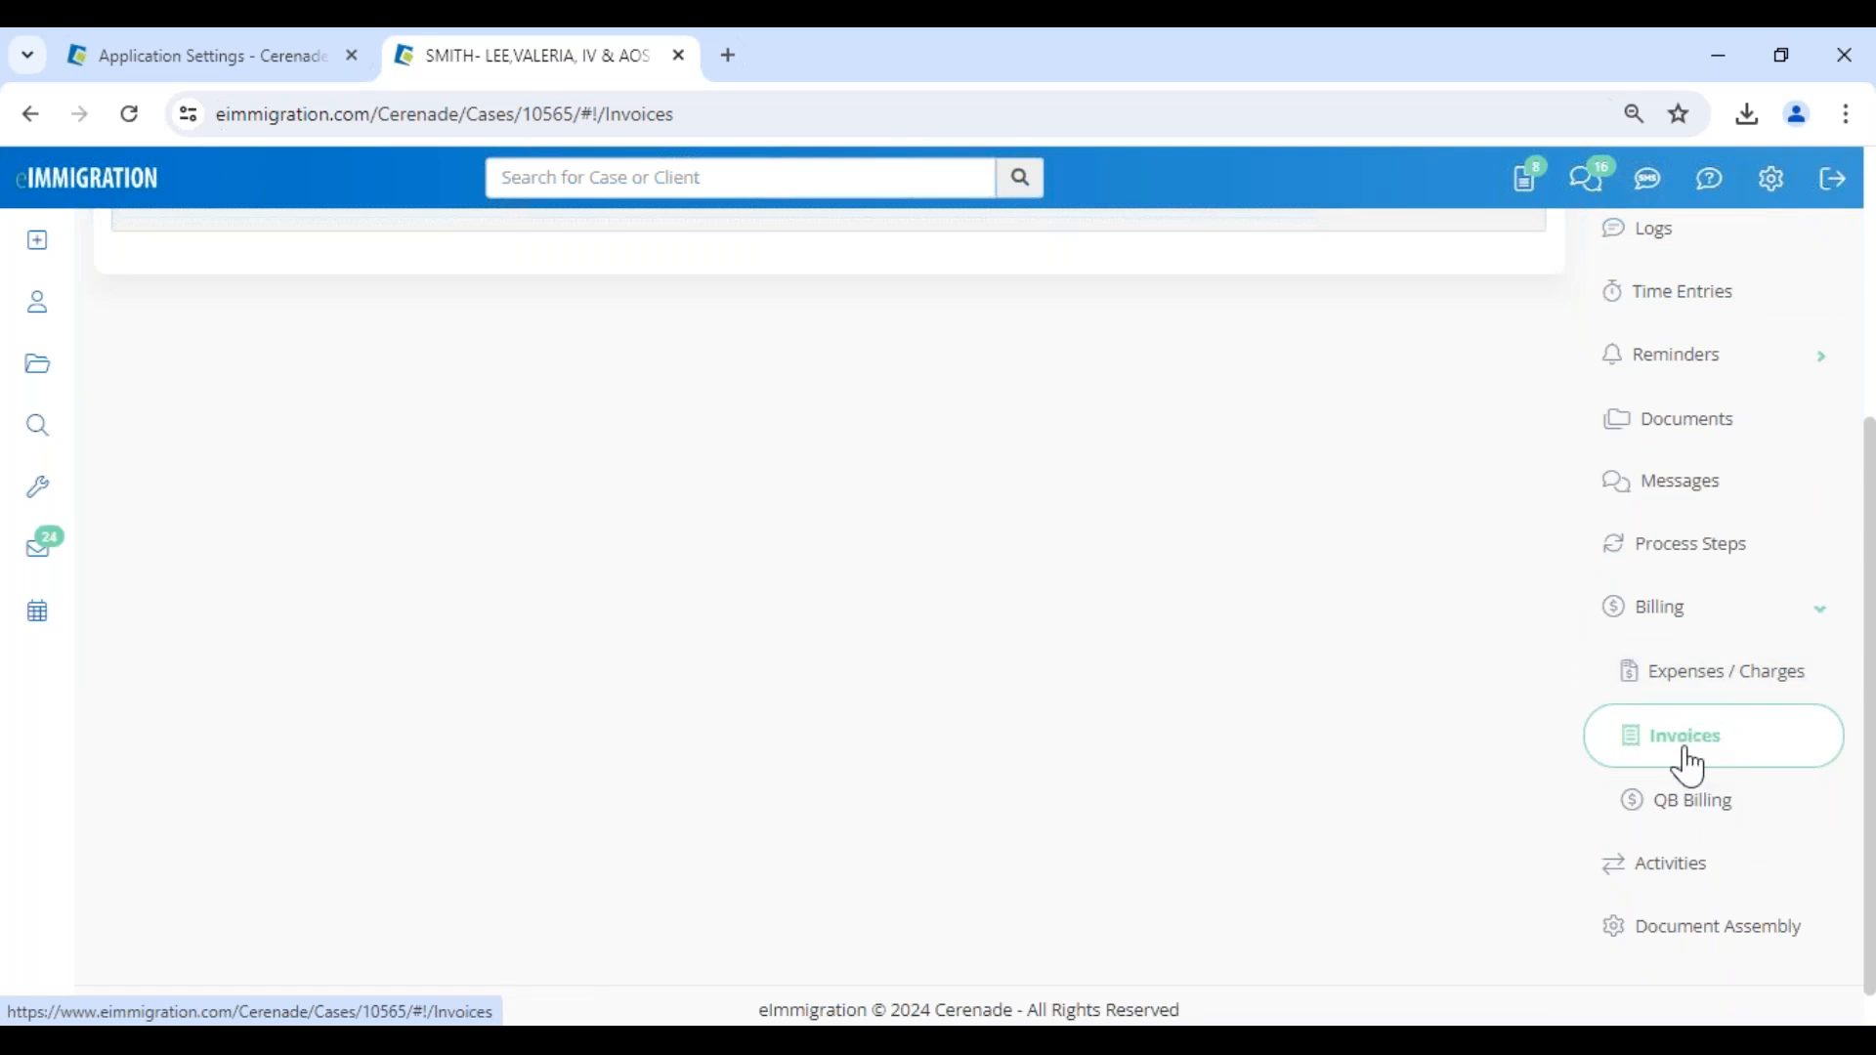
pyautogui.scroll(4, 586, 645)
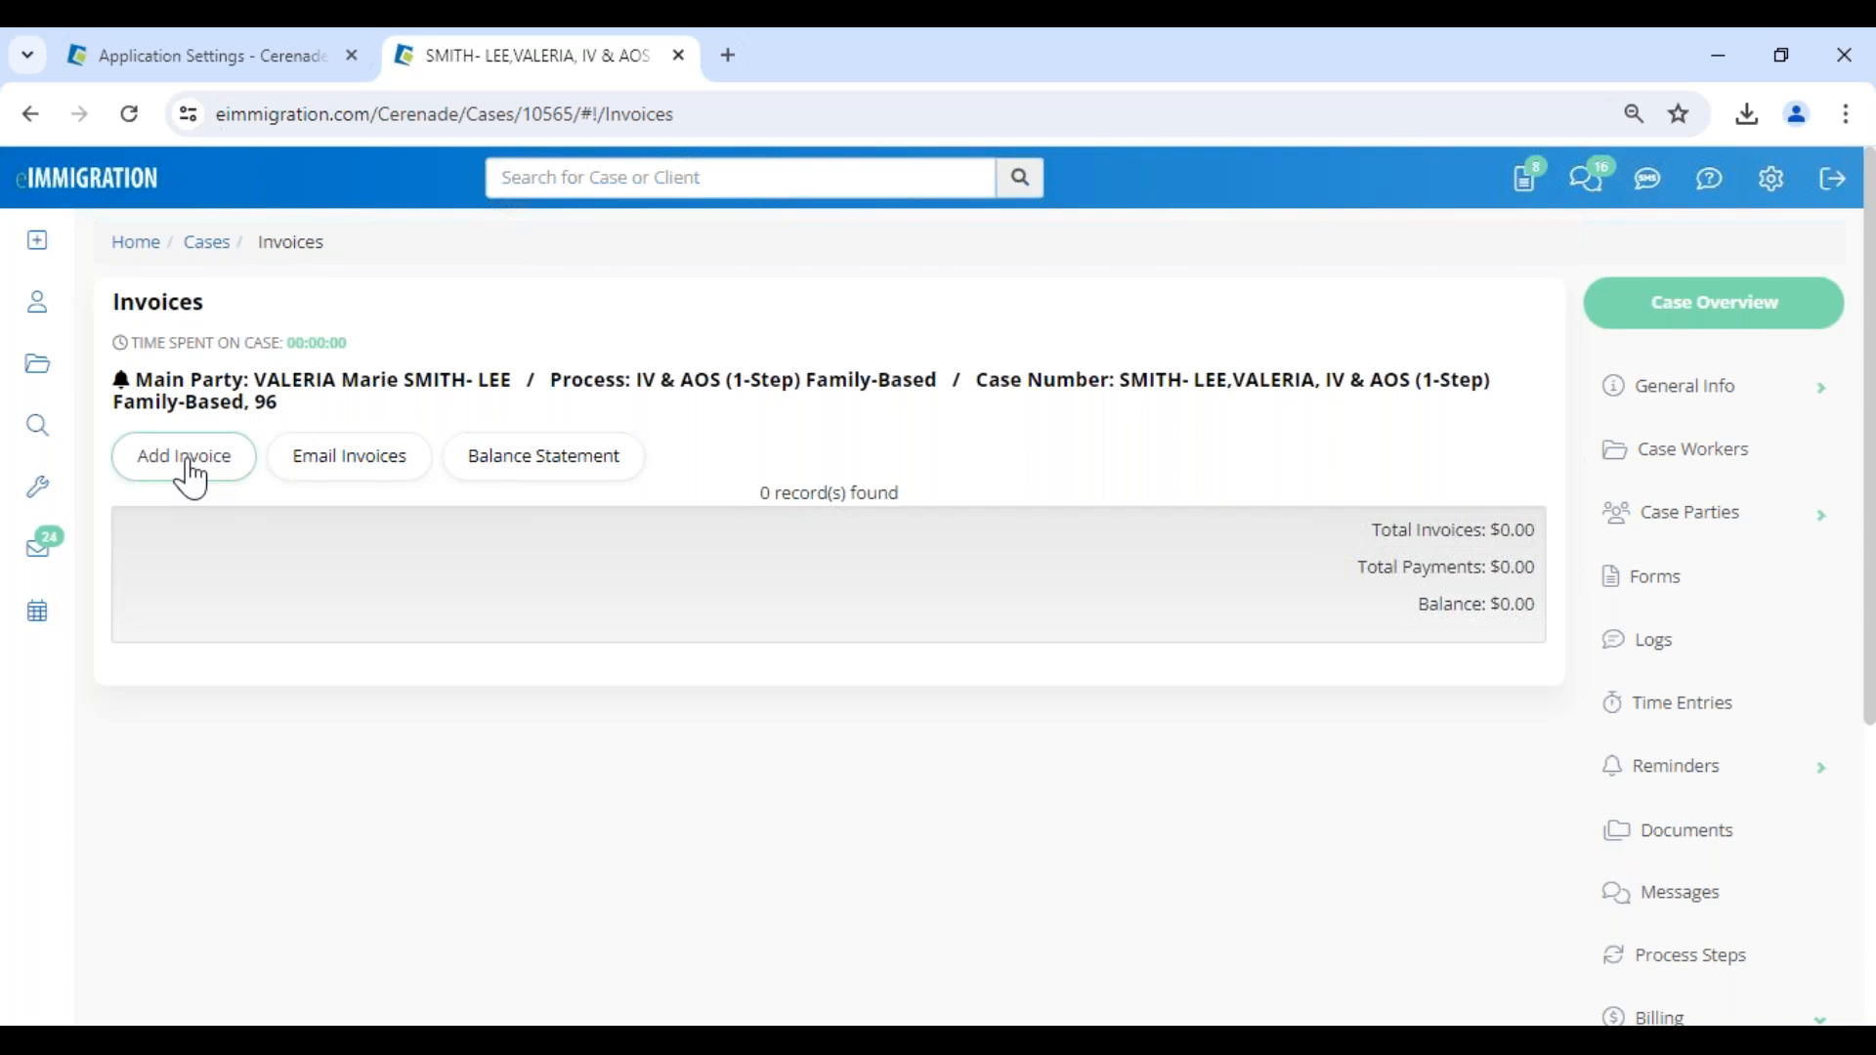
pyautogui.click(193, 472)
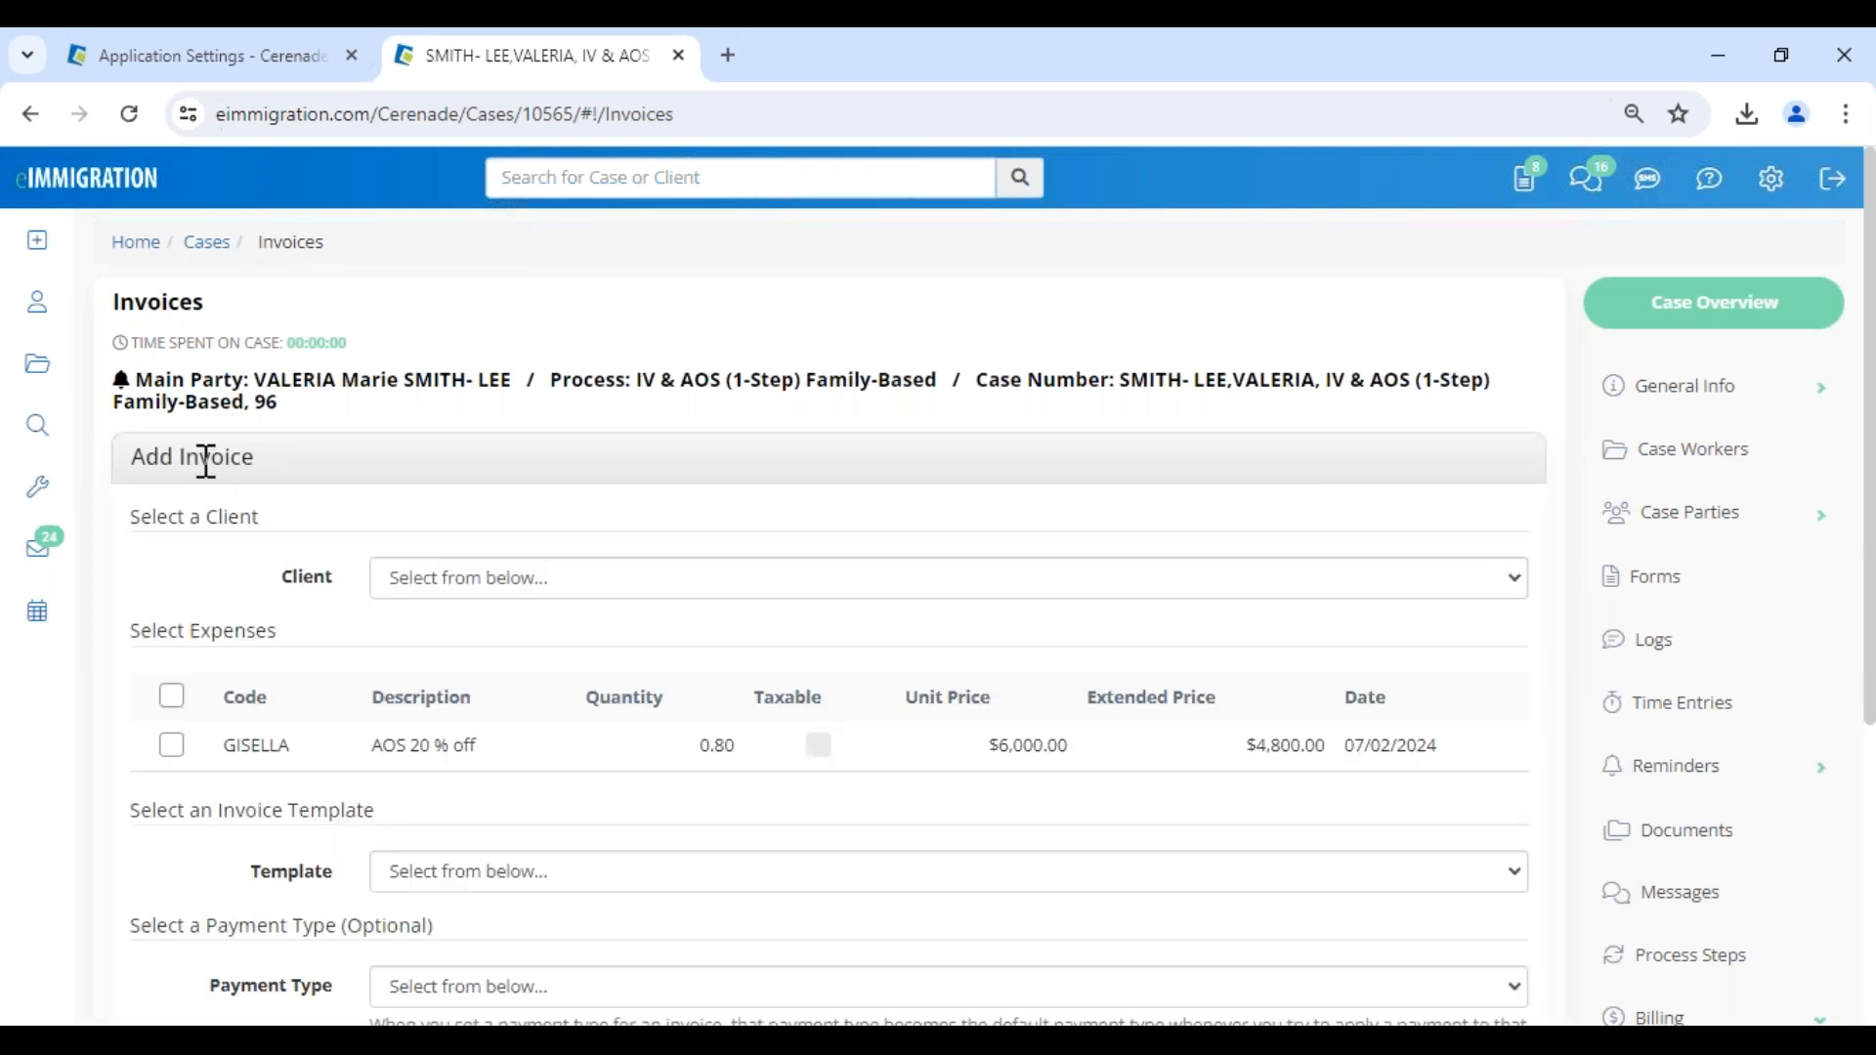
# - Create an invoice for the alien party covering the "AOS 20 % off" expense with the Default Invoice template
pyautogui.click(496, 586)
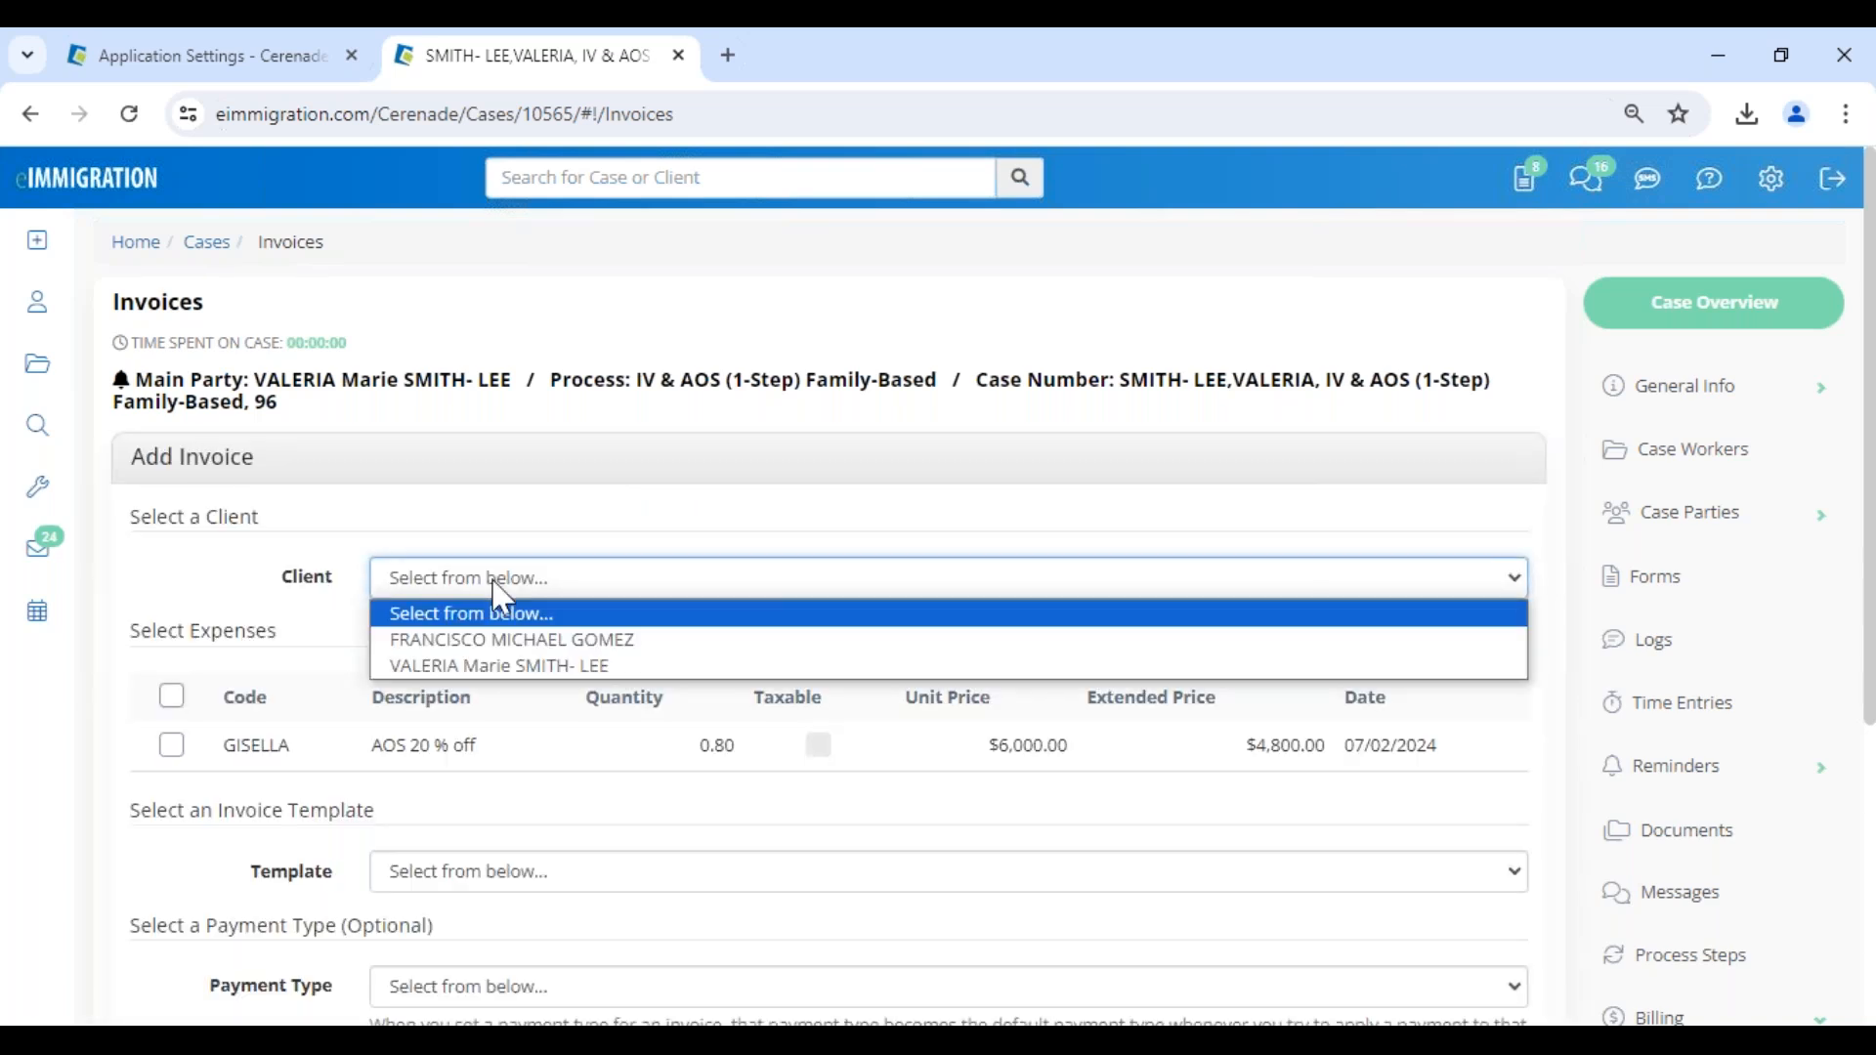
pyautogui.click(507, 642)
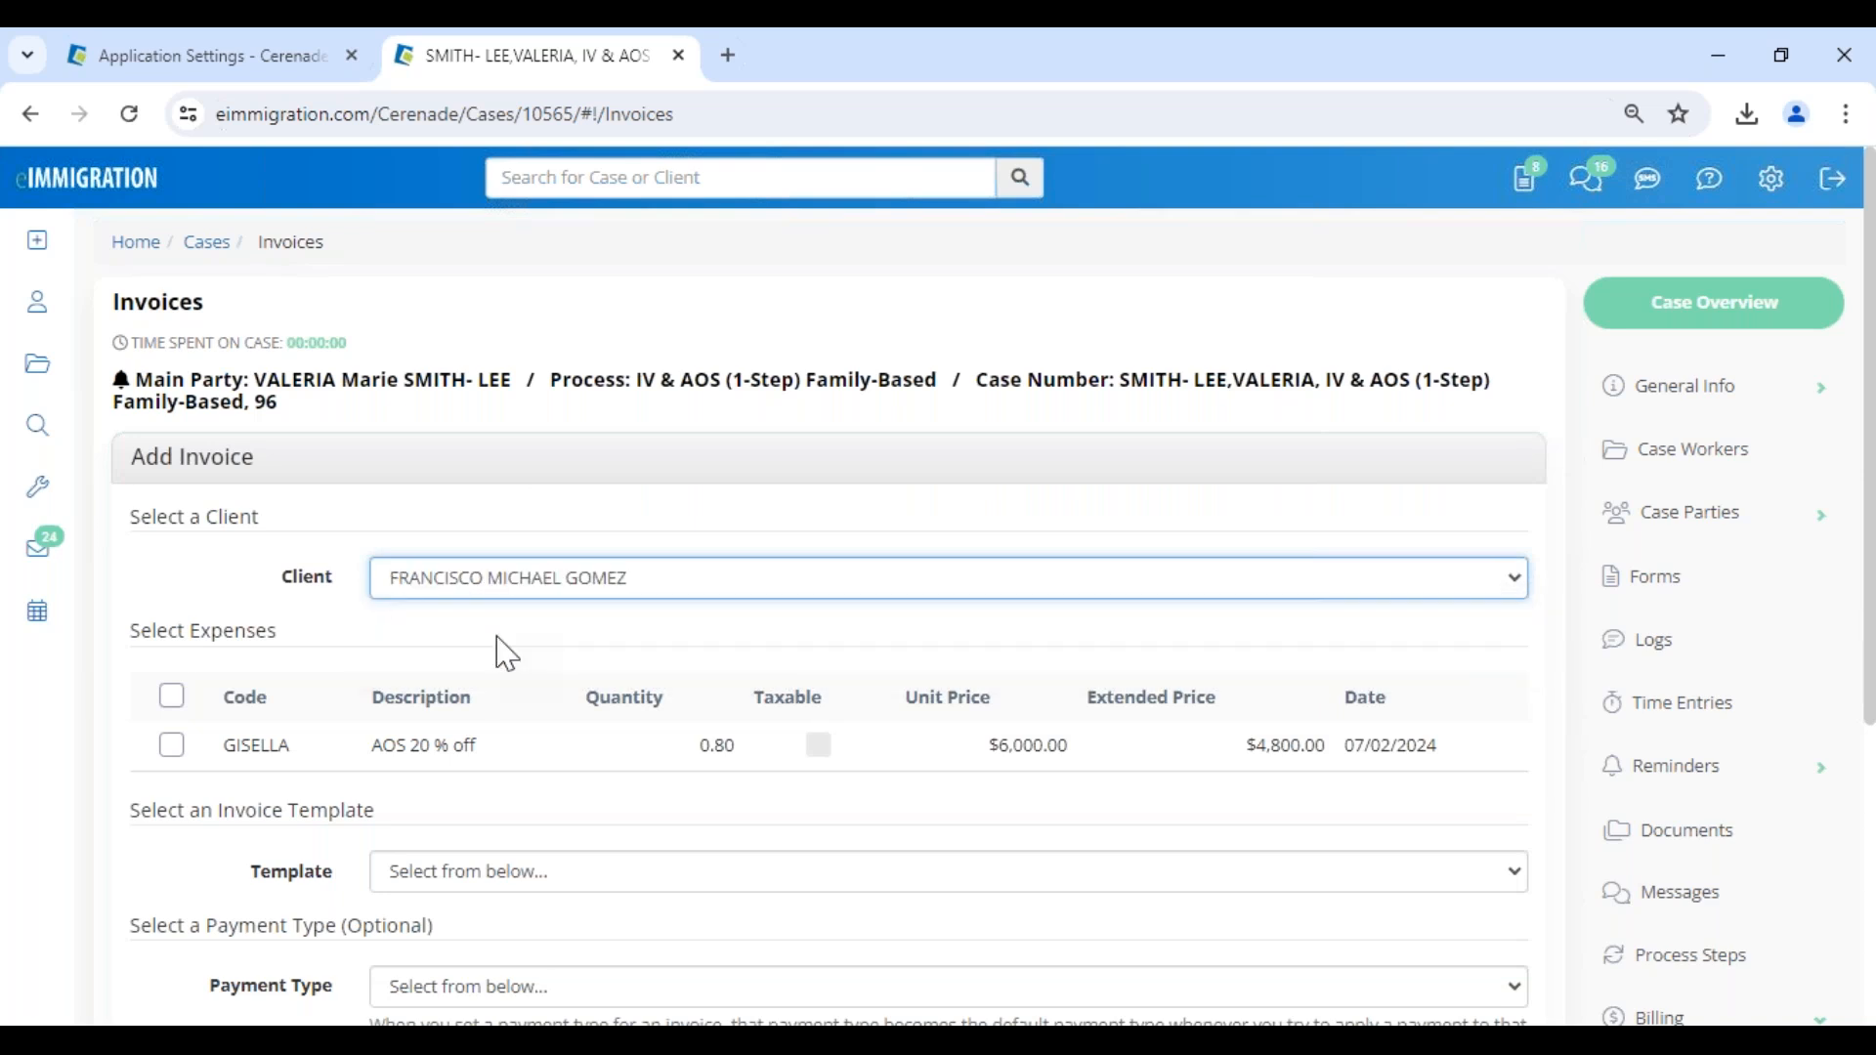
pyautogui.click(172, 746)
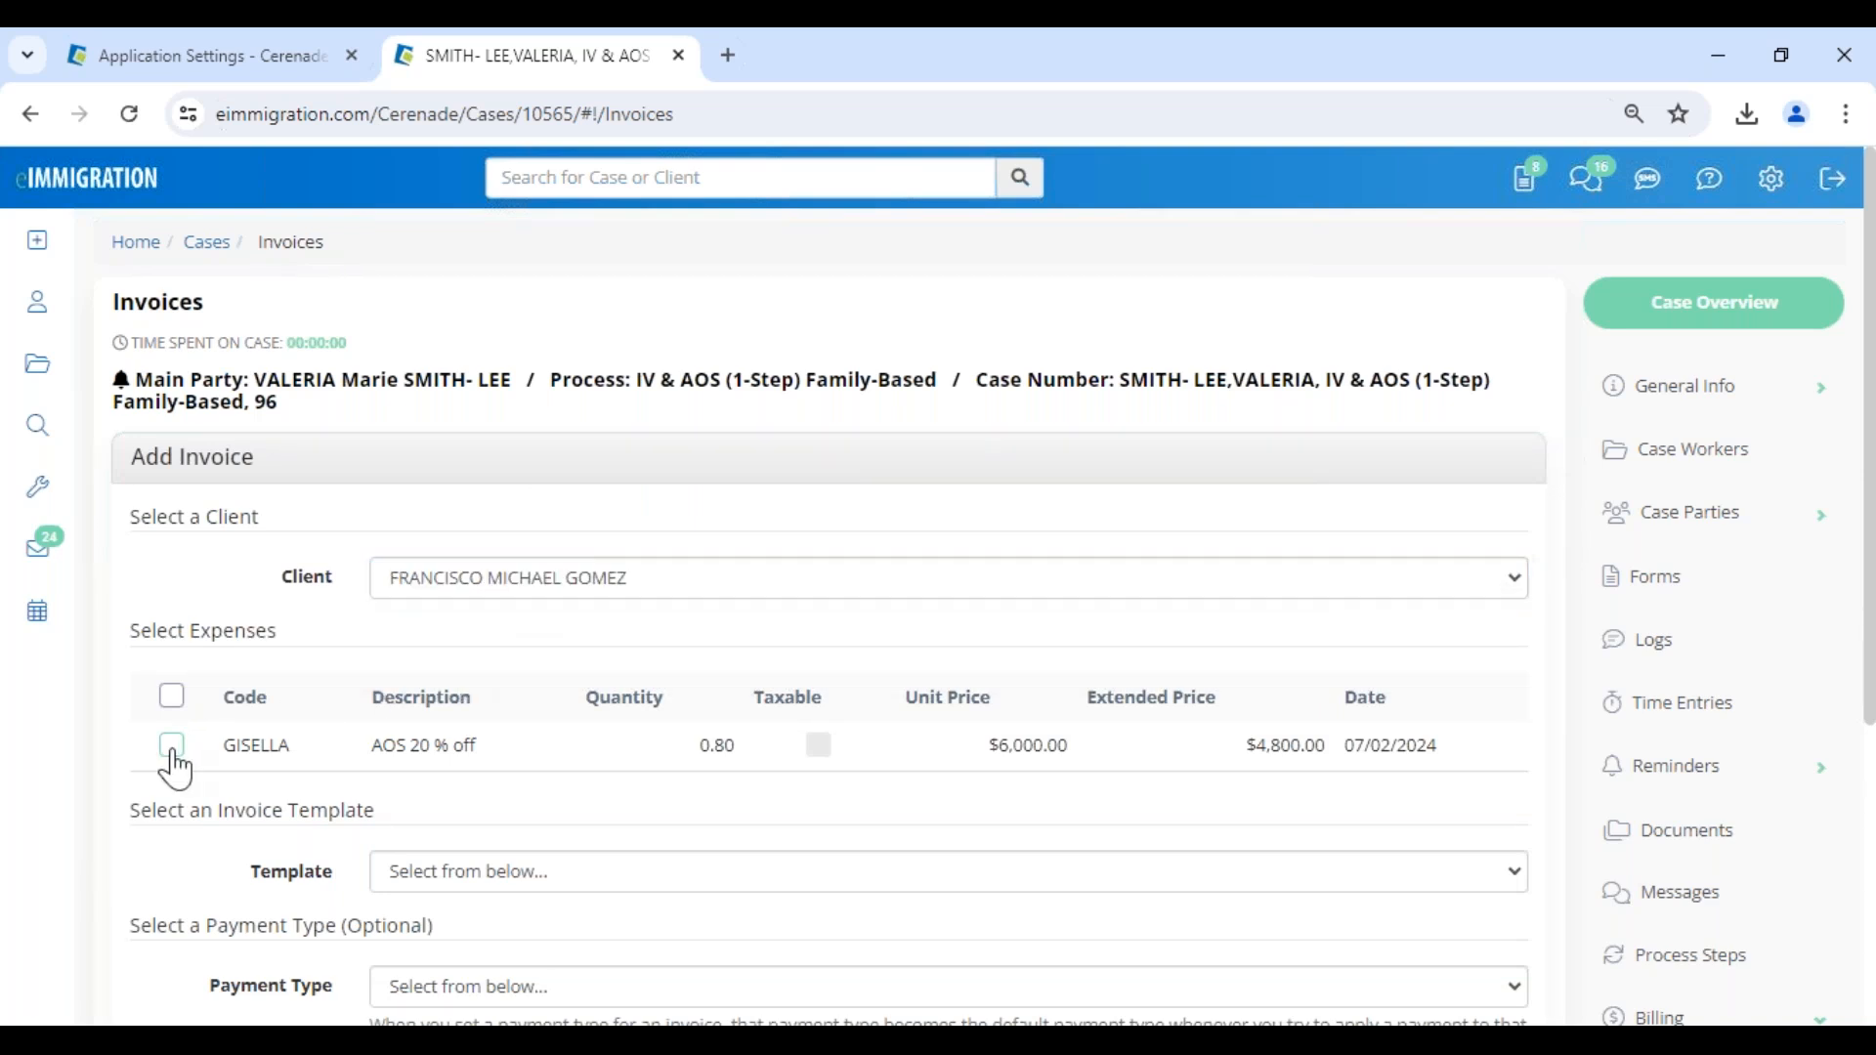
pyautogui.moveTo(191, 630); pyautogui.dragTo(311, 666)
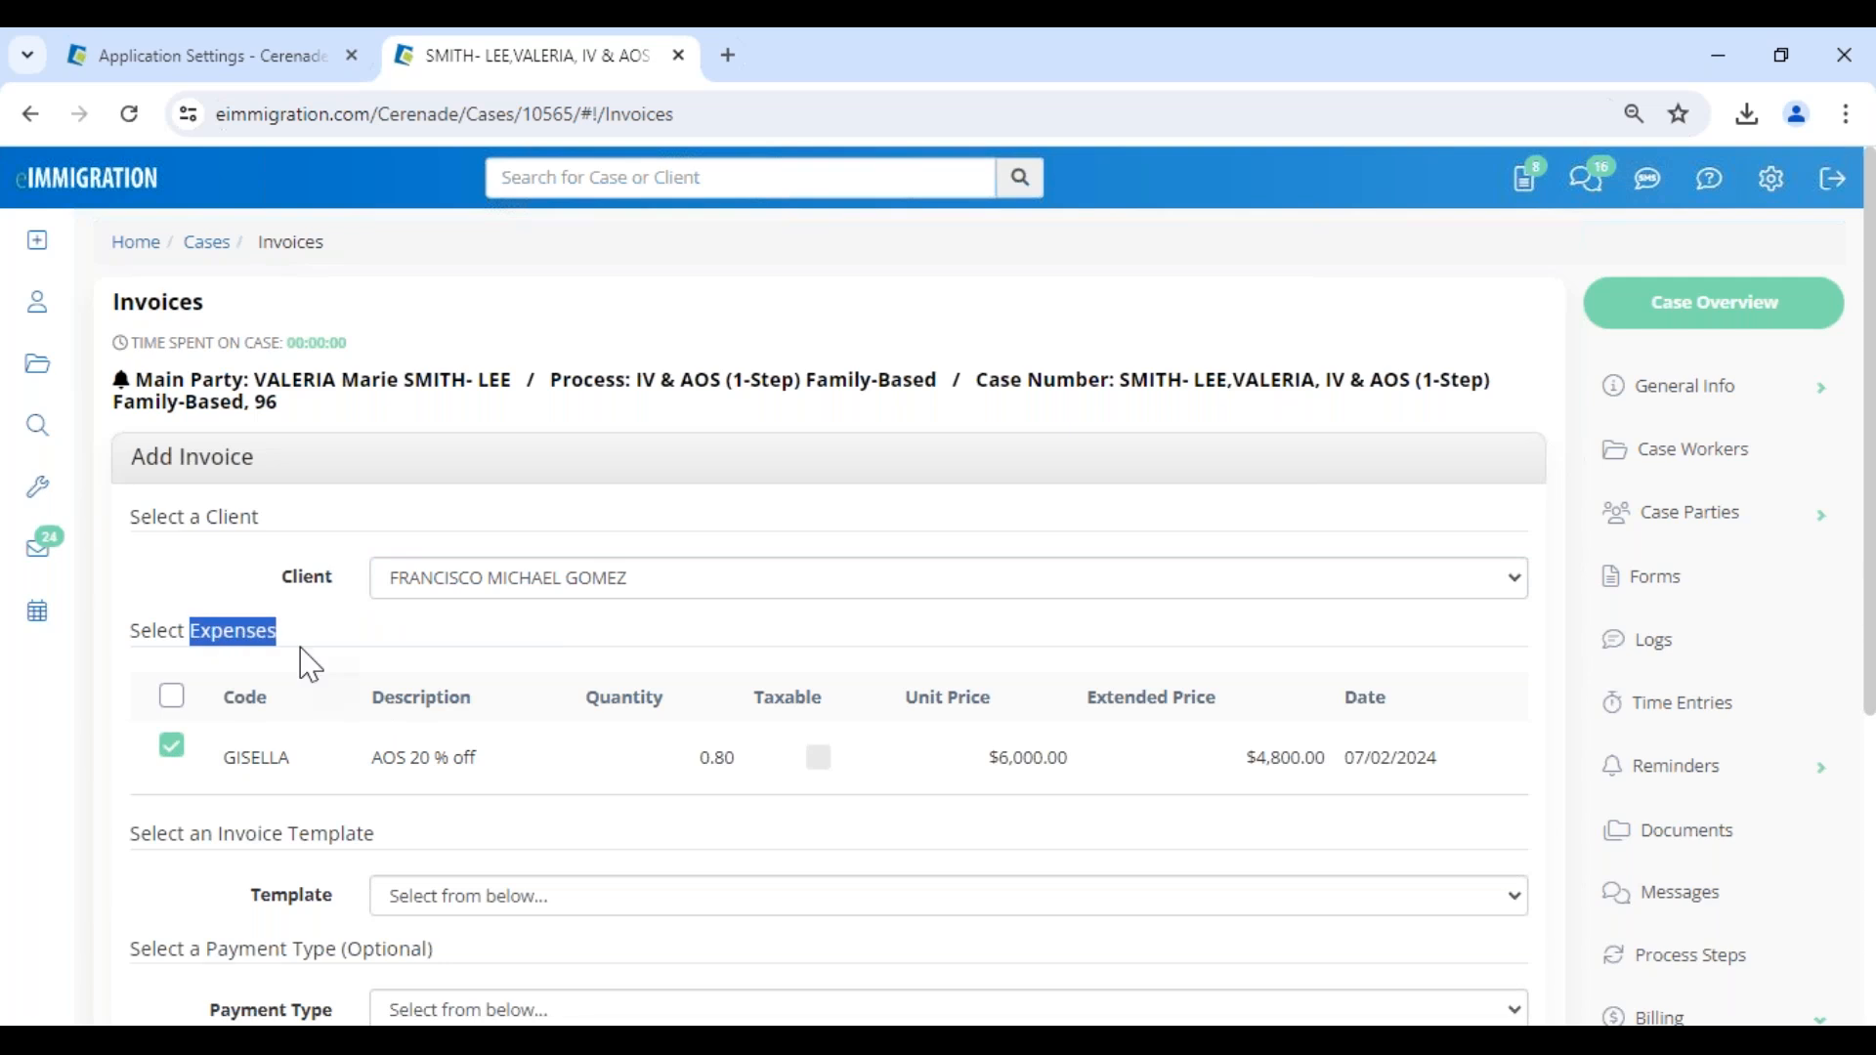
pyautogui.scroll(-4, 311, 666)
pyautogui.click(471, 496)
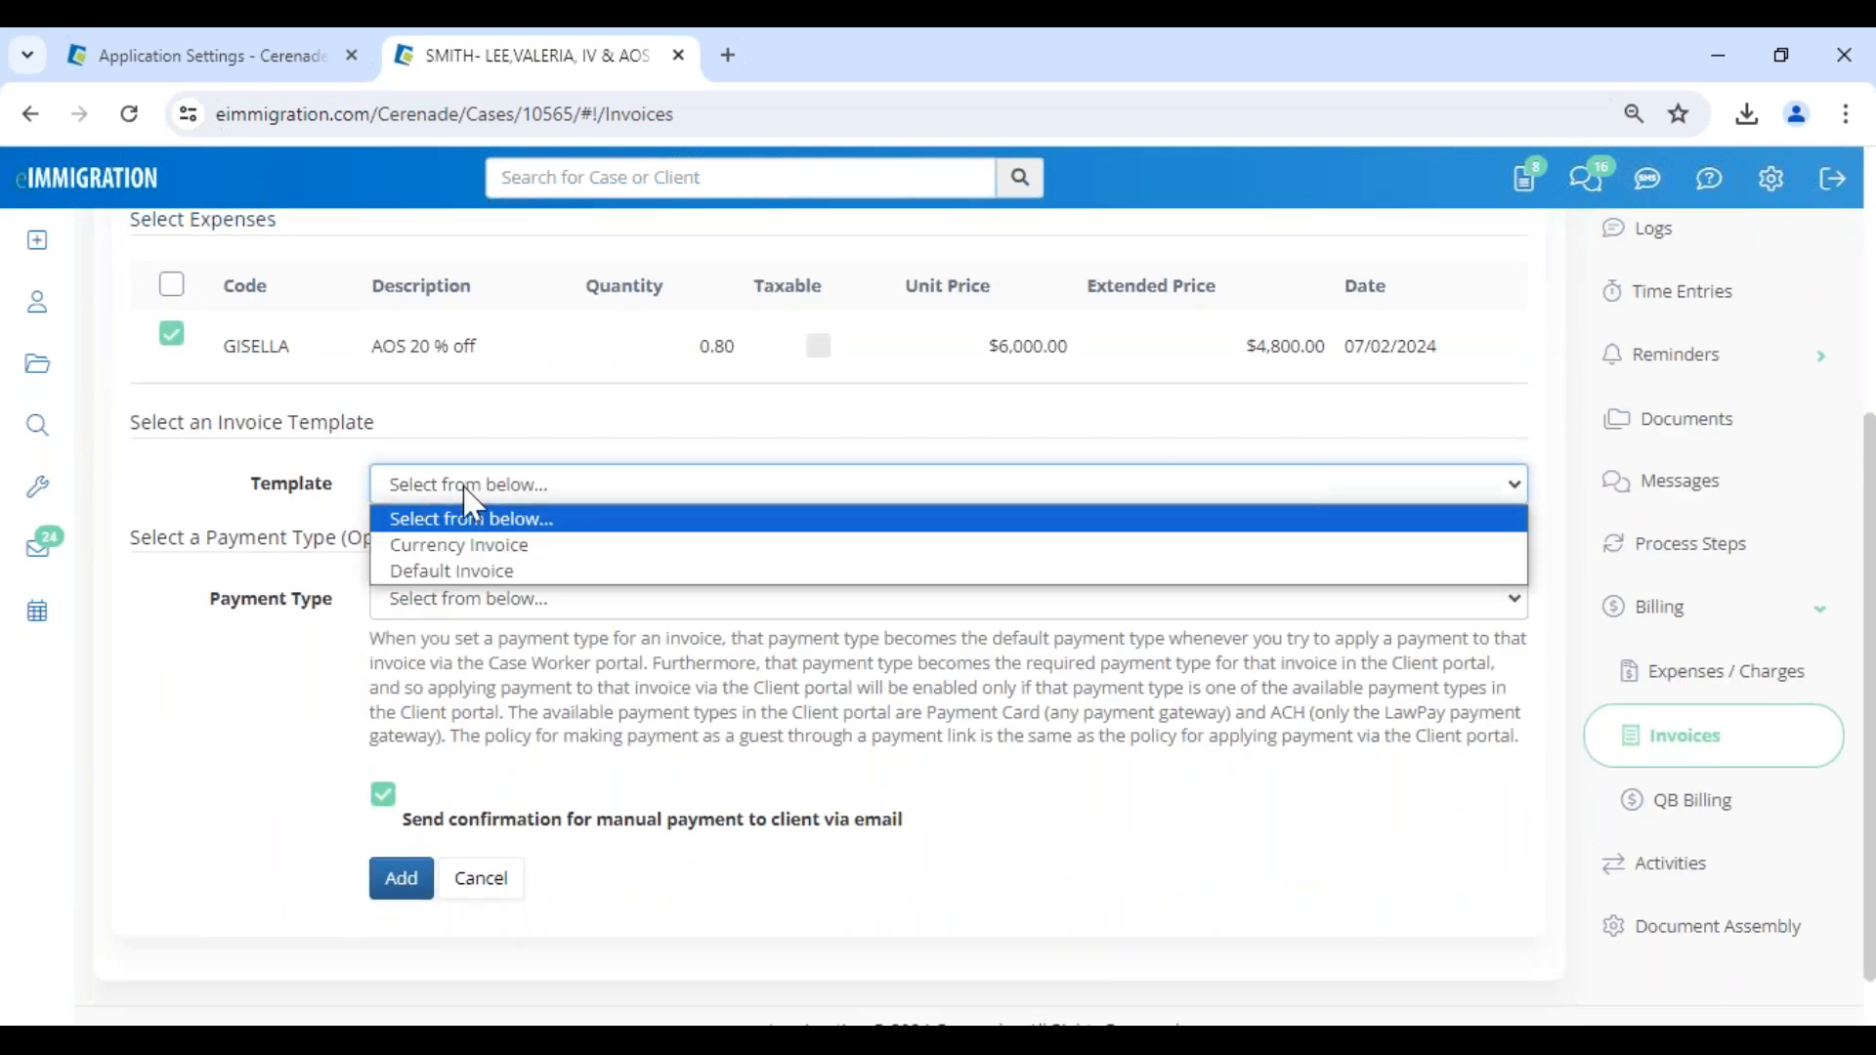
pyautogui.click(473, 573)
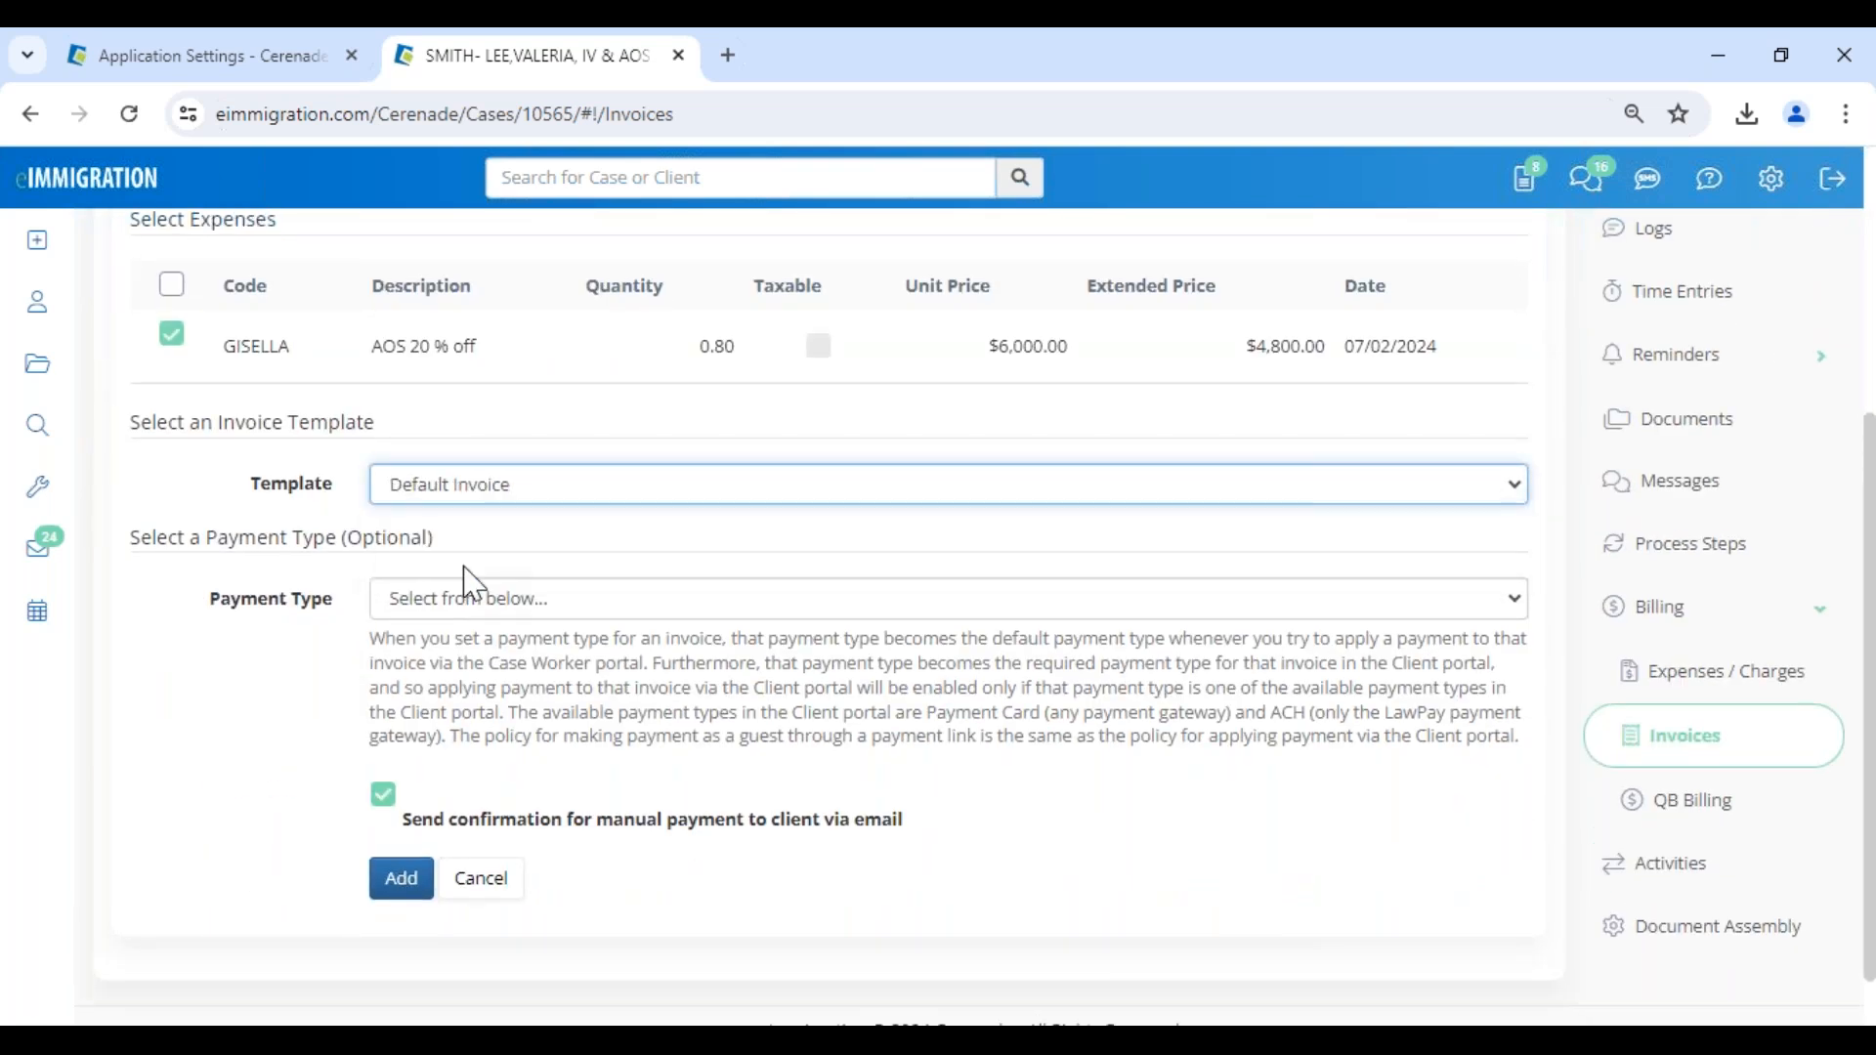
pyautogui.click(405, 883)
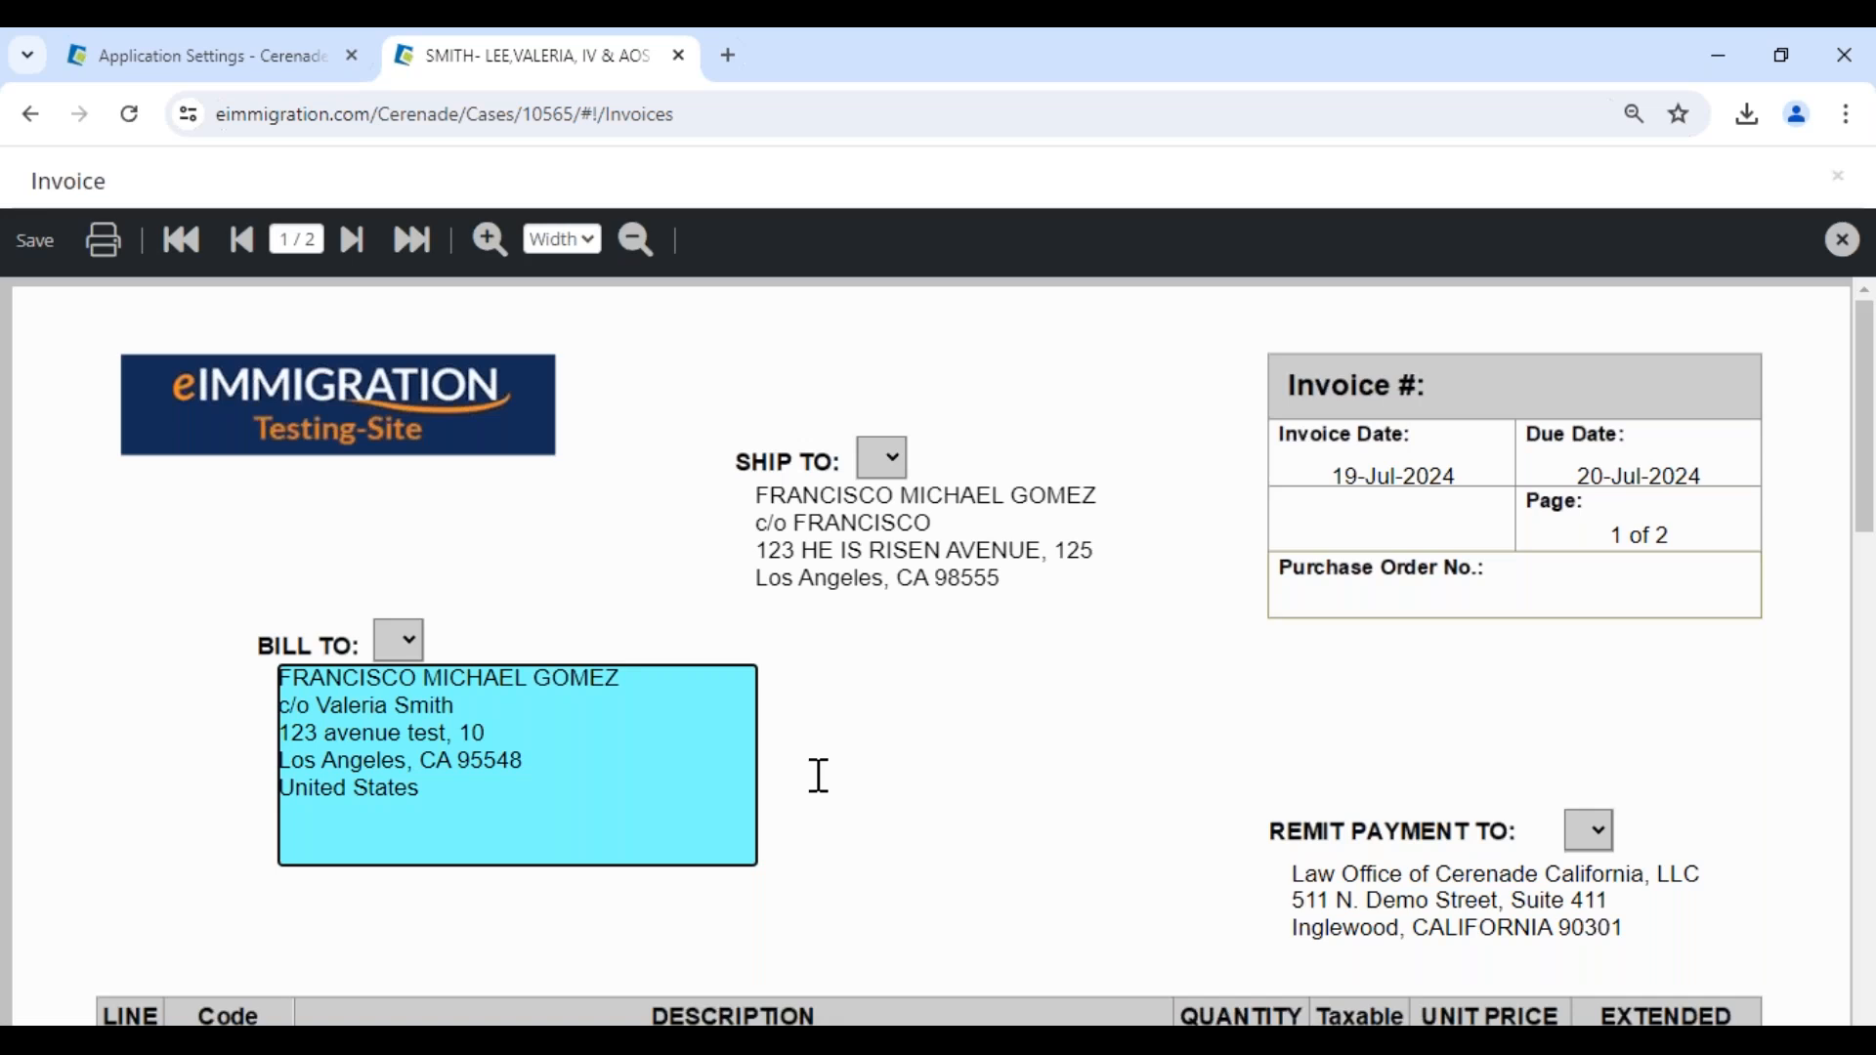
# - Review the draft invoice and set its ship-to address to the same saved address as the bill-to block
pyautogui.scroll(-5, 1133, 567)
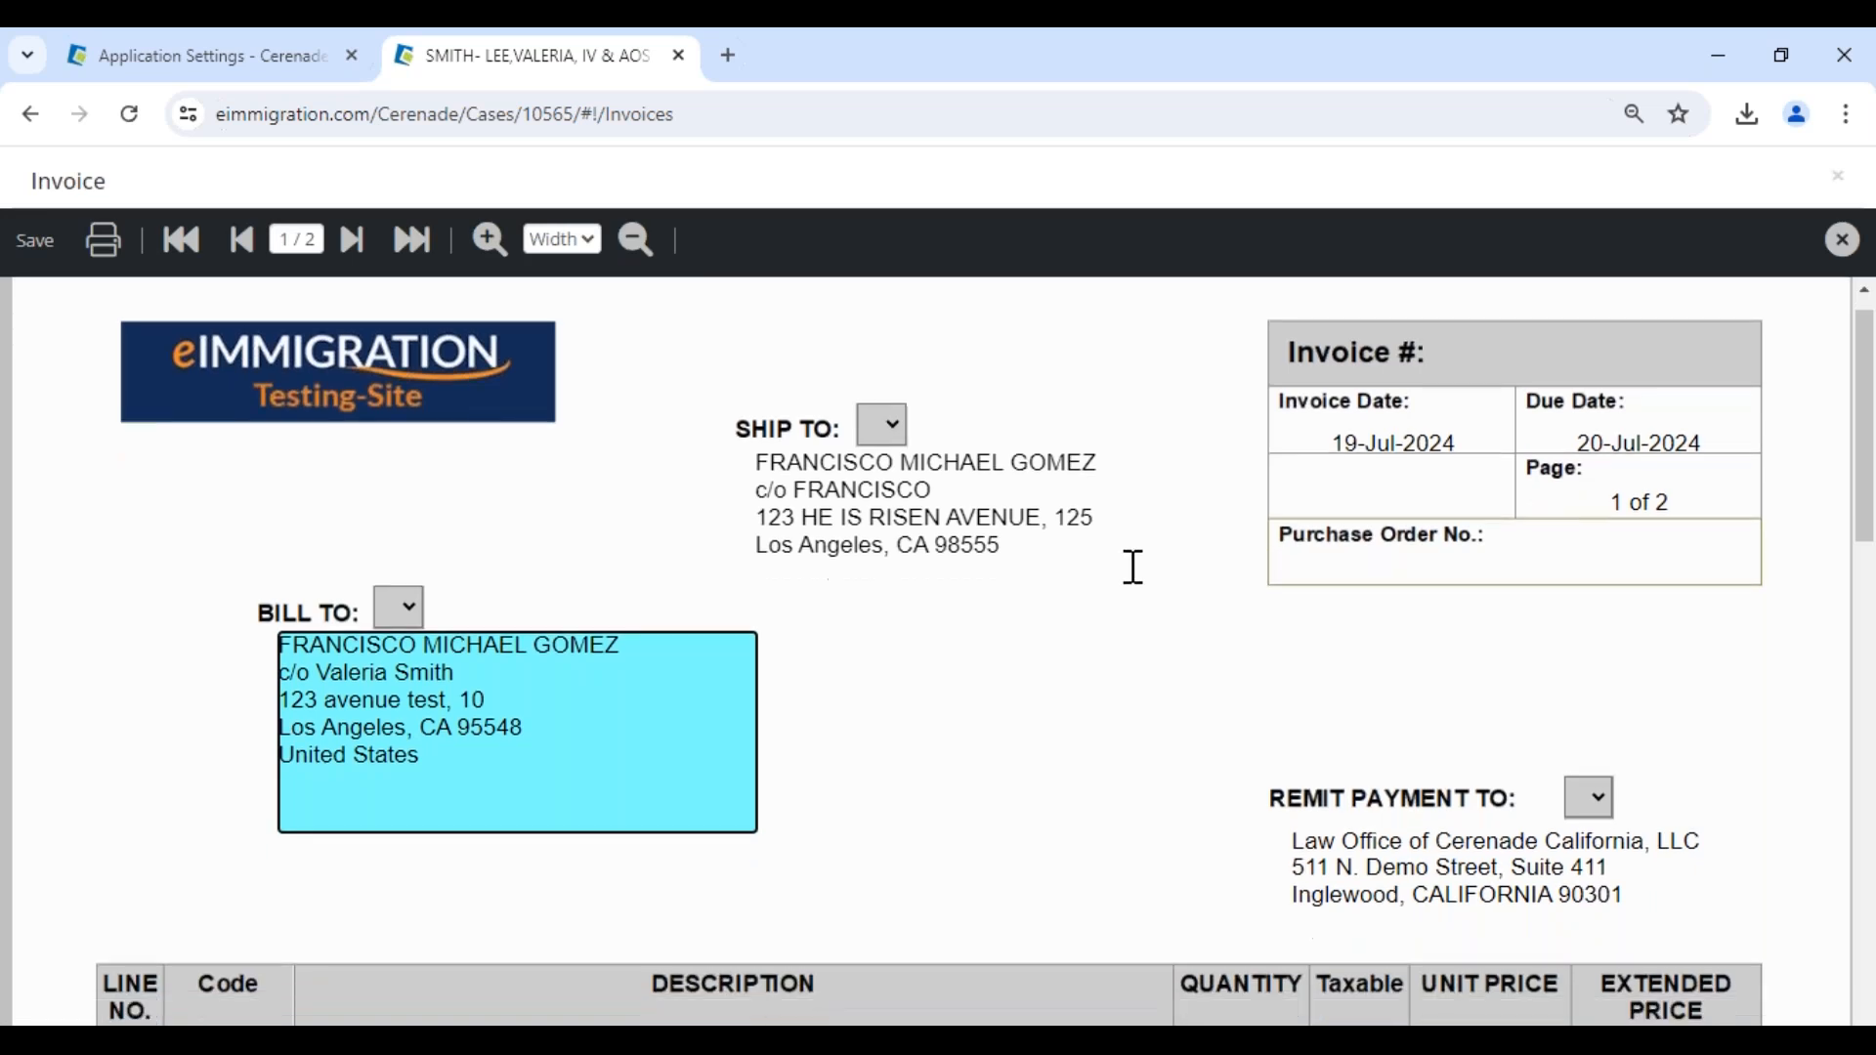
pyautogui.scroll(1, 1133, 568)
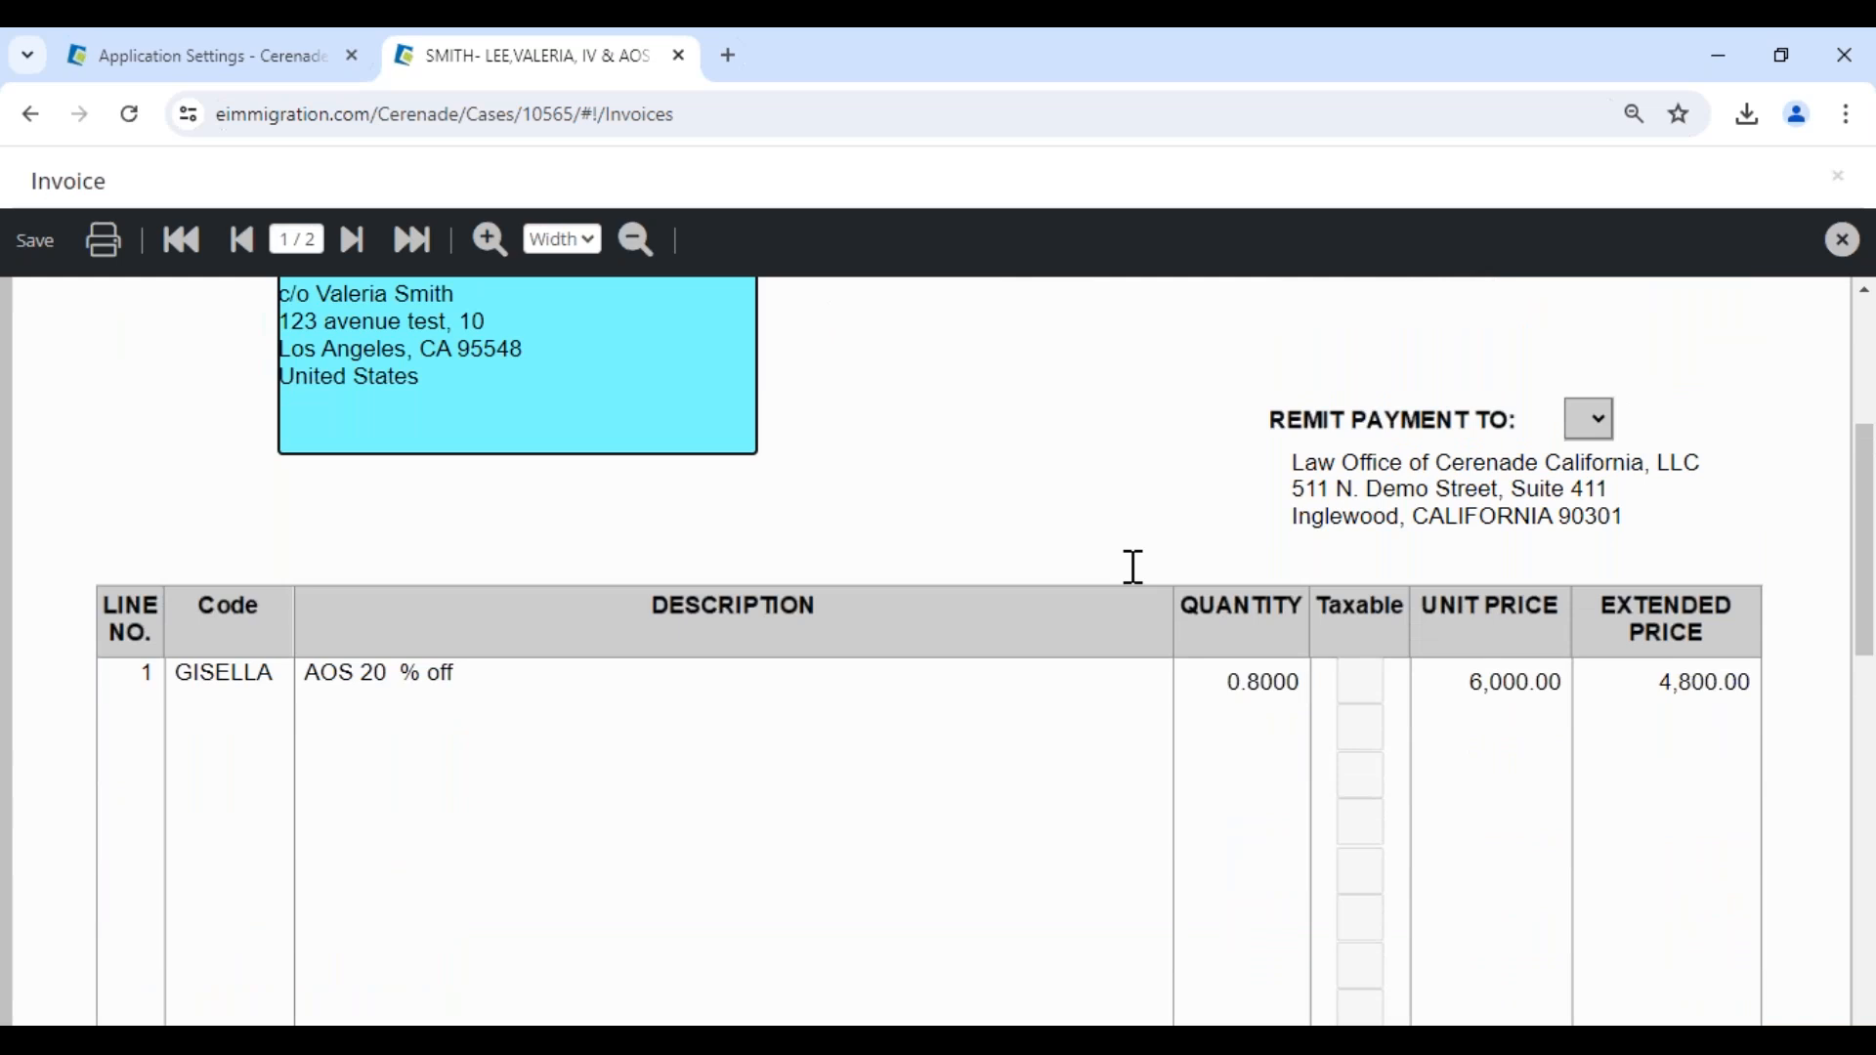
pyautogui.scroll(-1, 1134, 568)
pyautogui.scroll(4, 1074, 565)
pyautogui.click(882, 457)
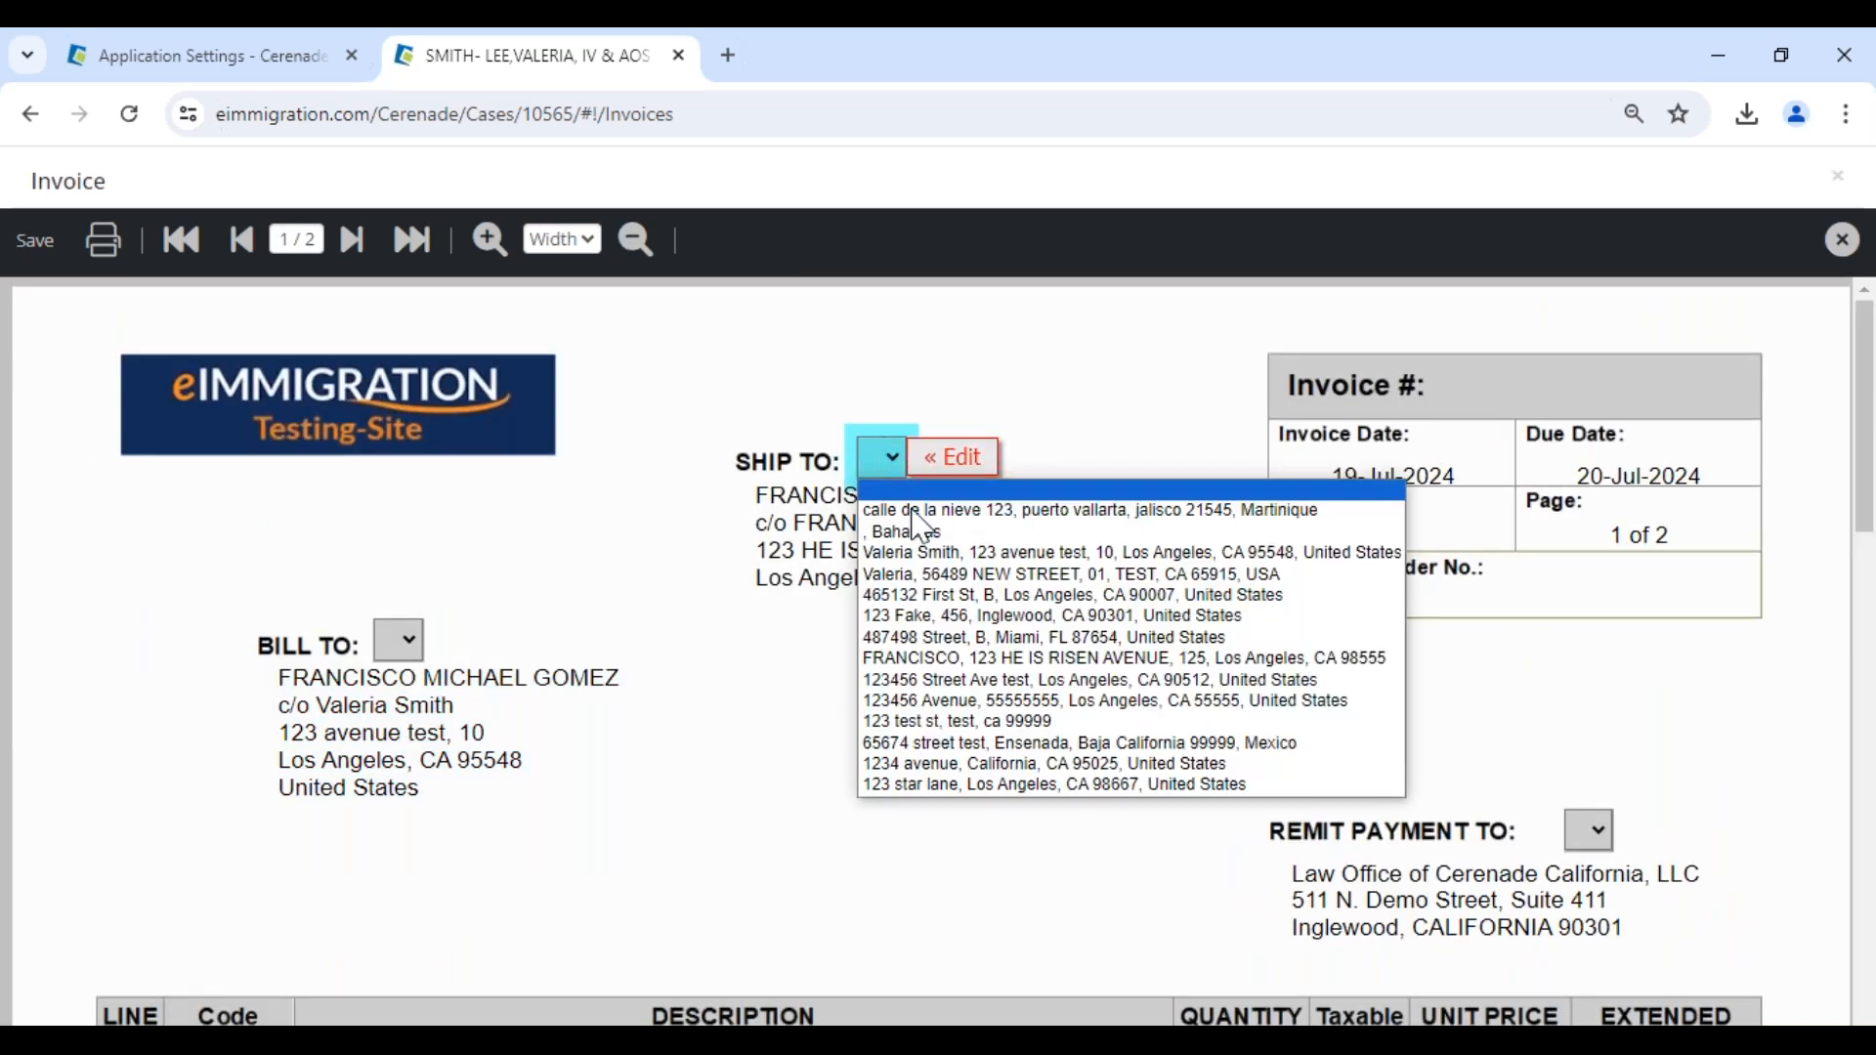
pyautogui.click(977, 553)
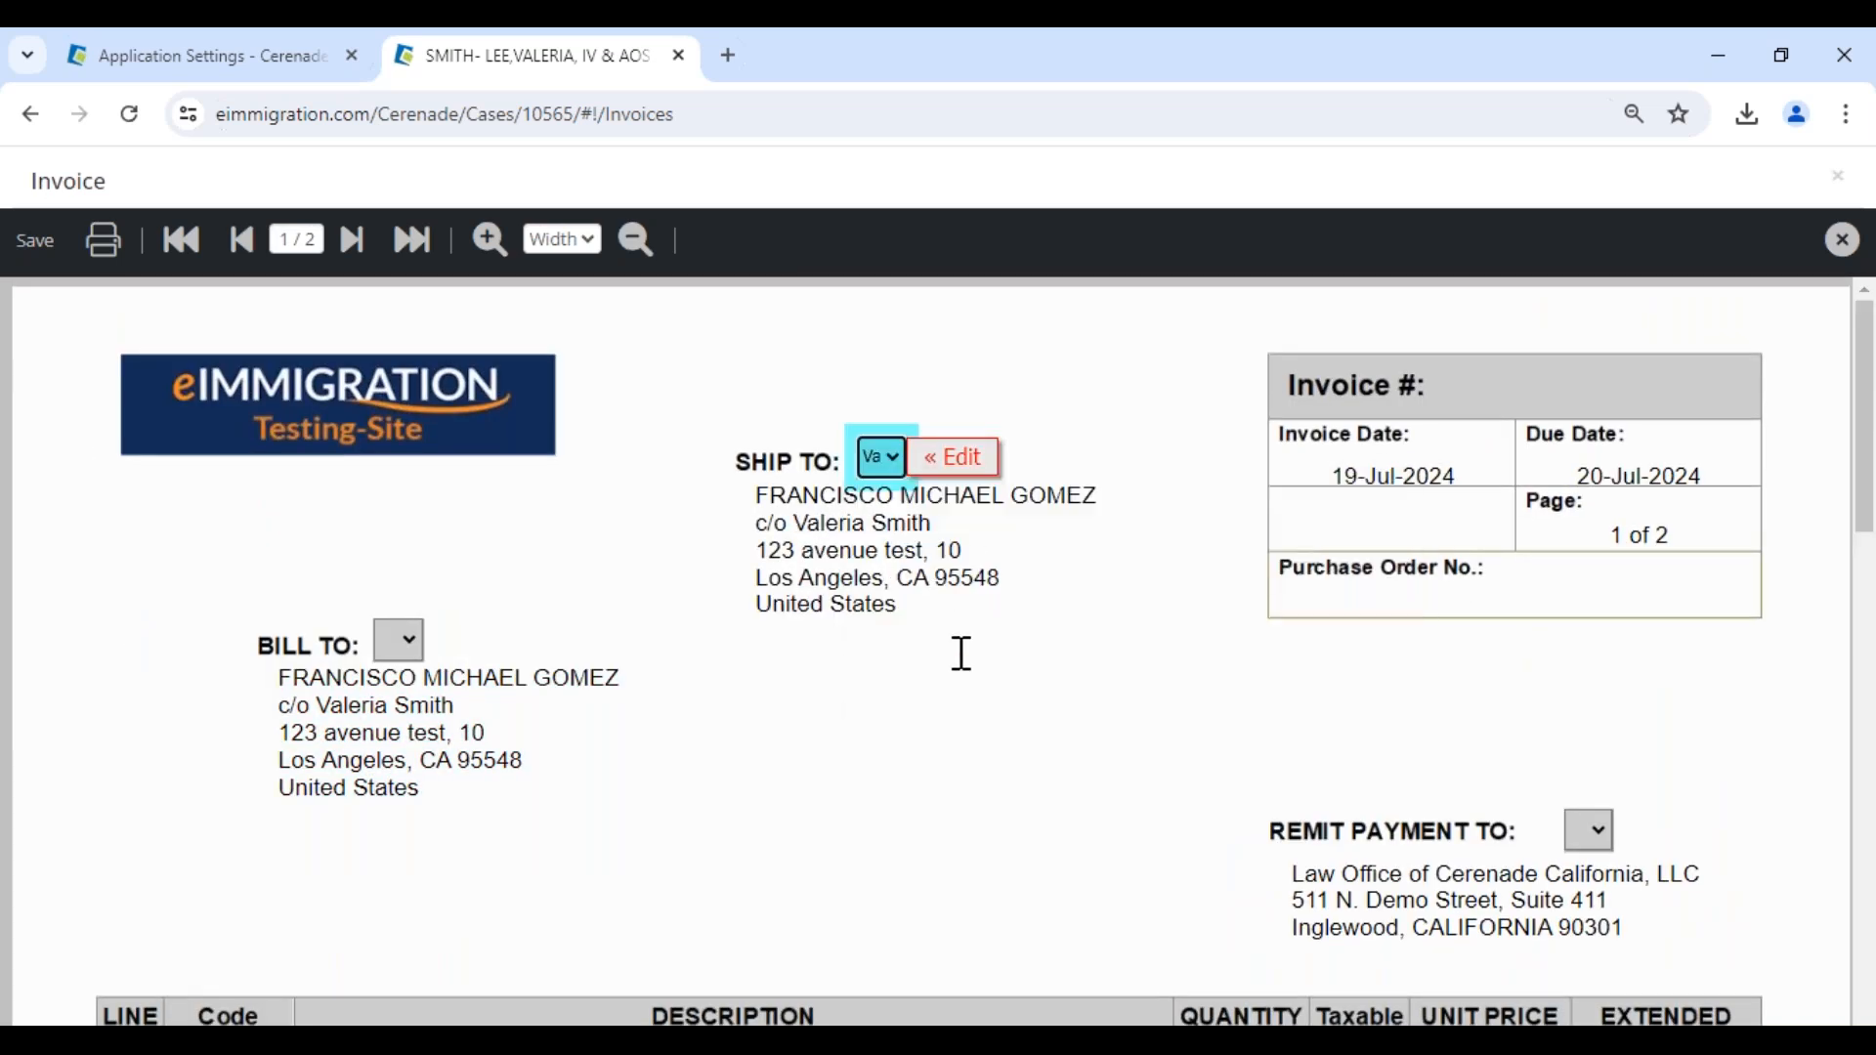
# - Append "20 % descuento" to the invoice notes, save and close the invoice, and check its client in the invoice list
pyautogui.scroll(-12, 959, 683)
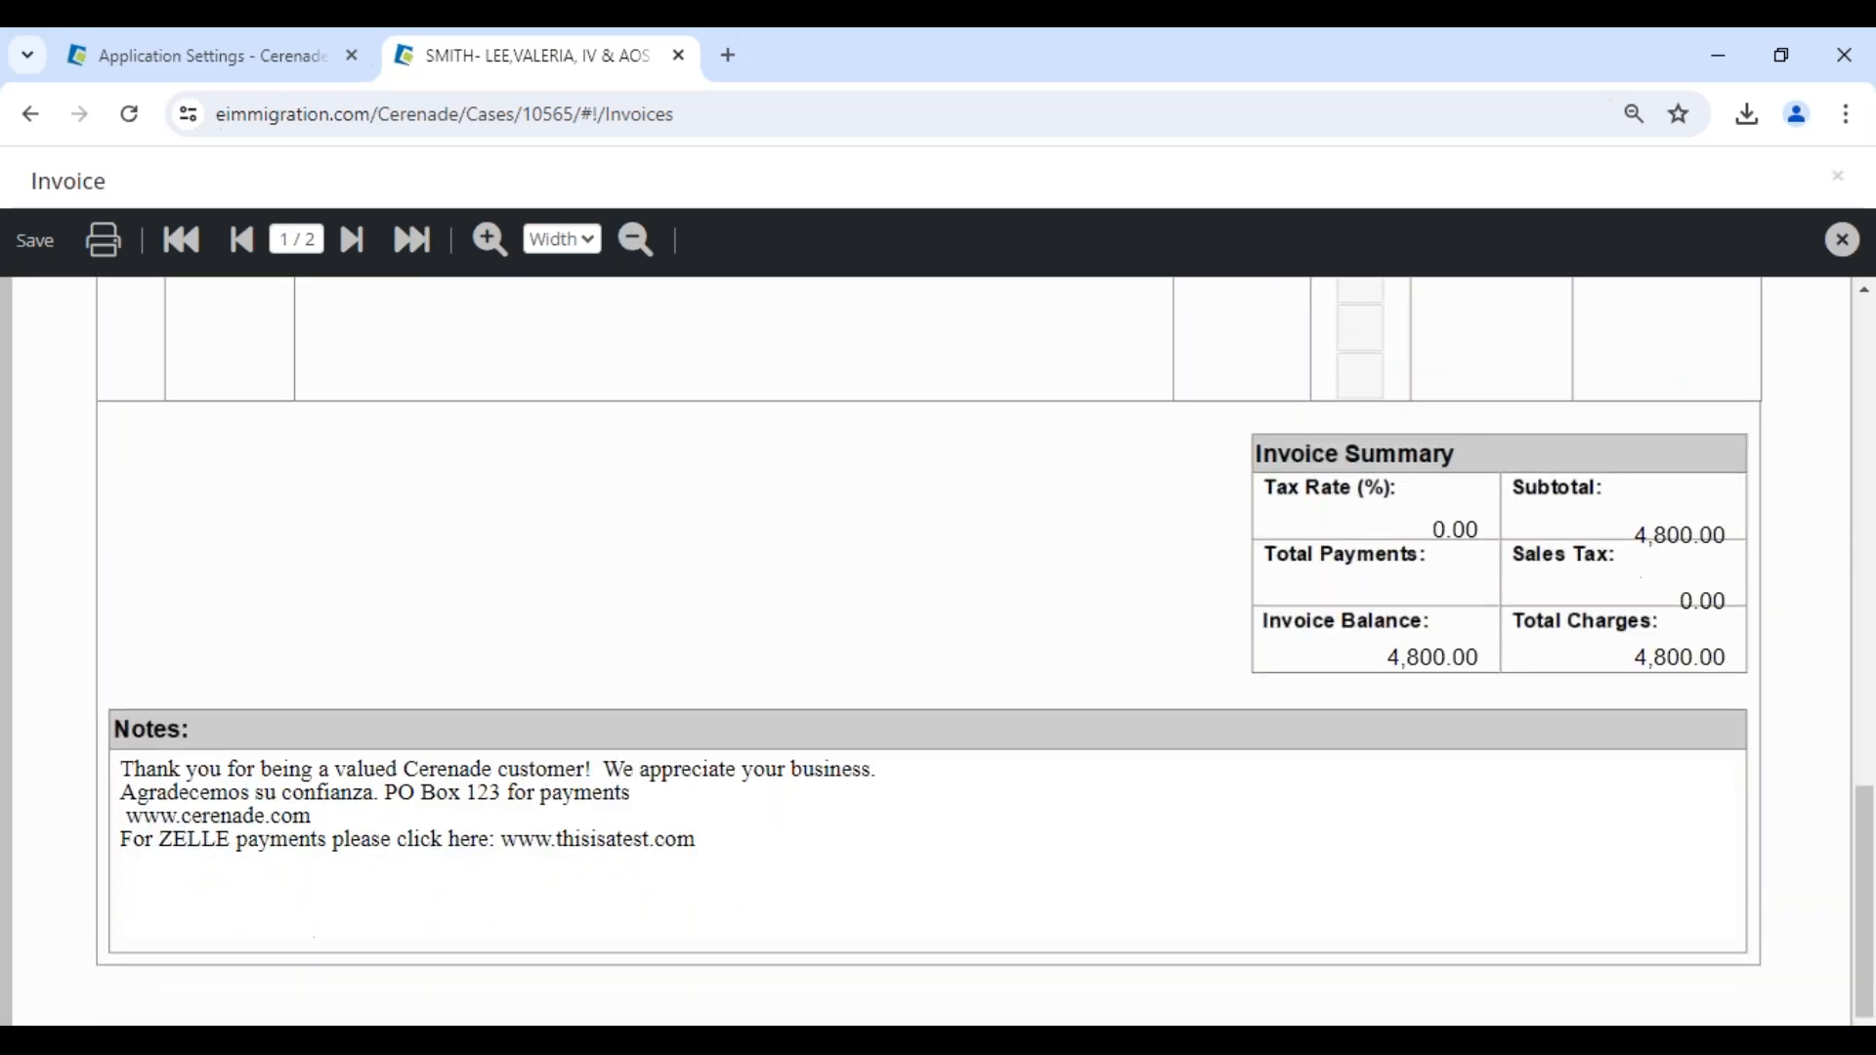
pyautogui.click(752, 842)
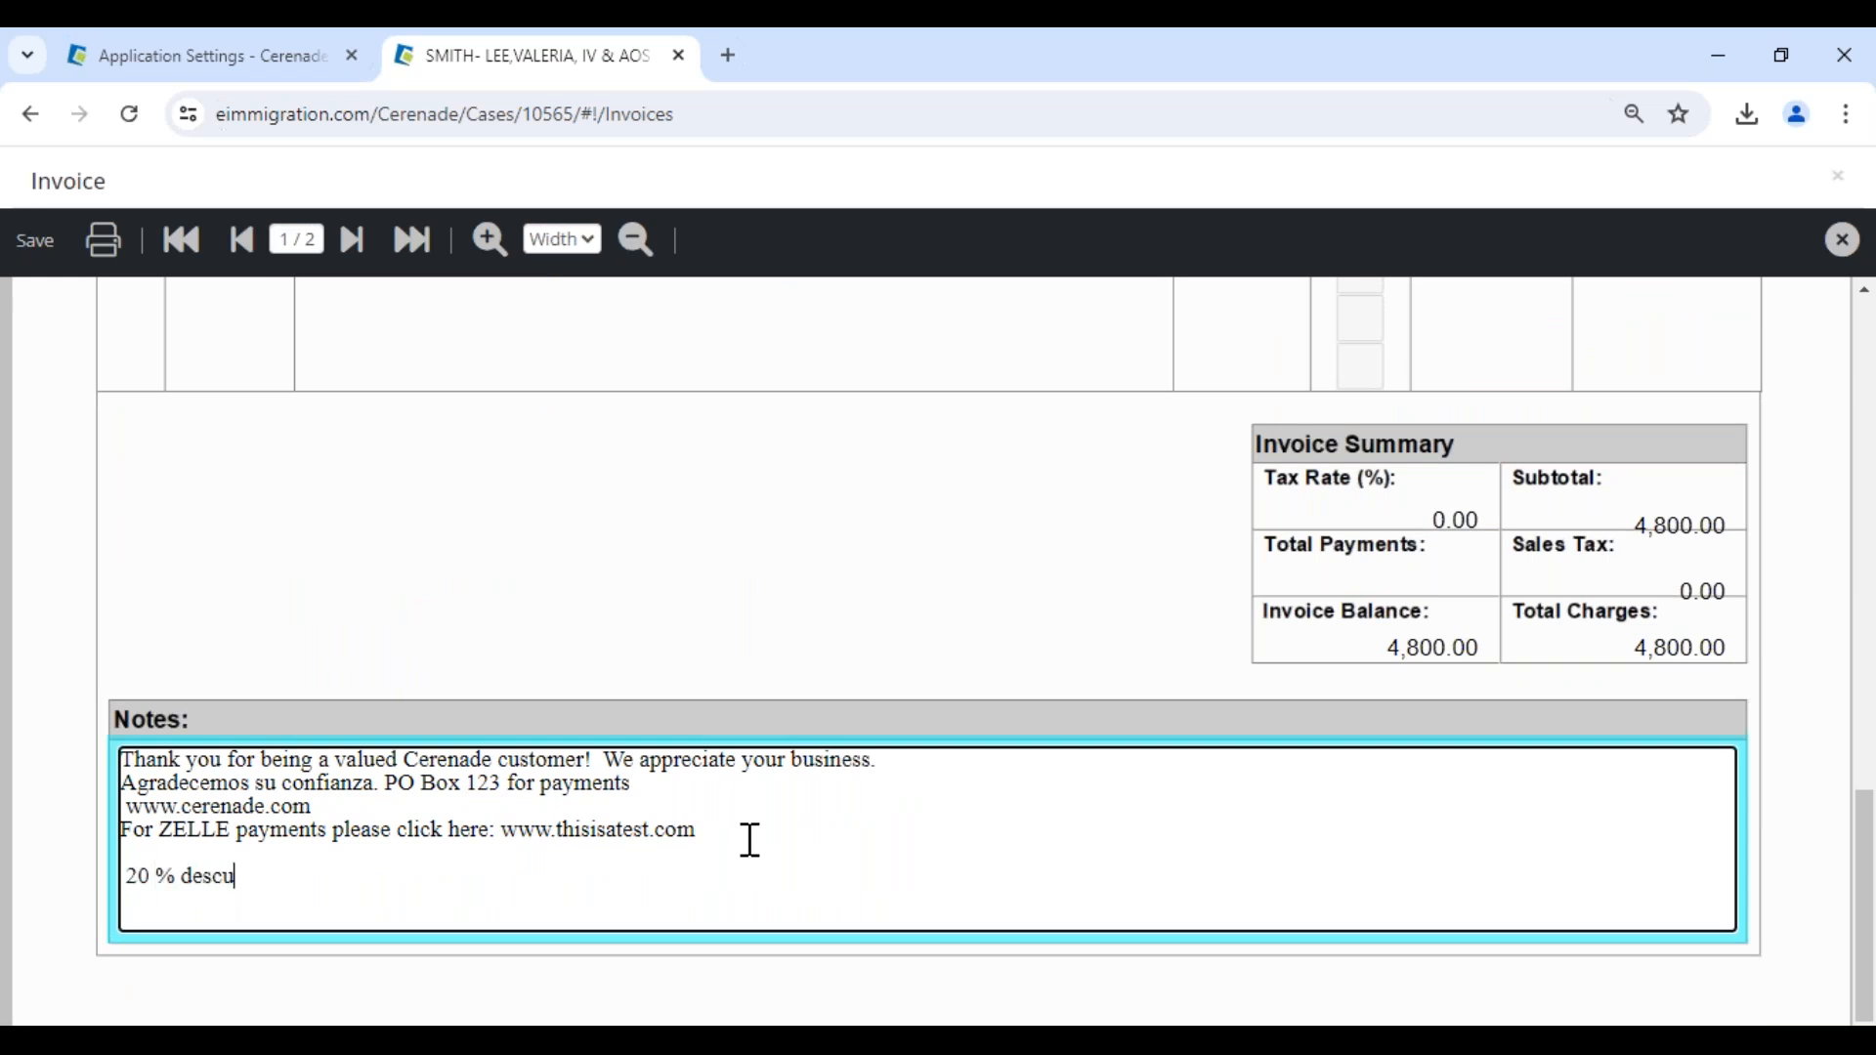
pyautogui.click(33, 241)
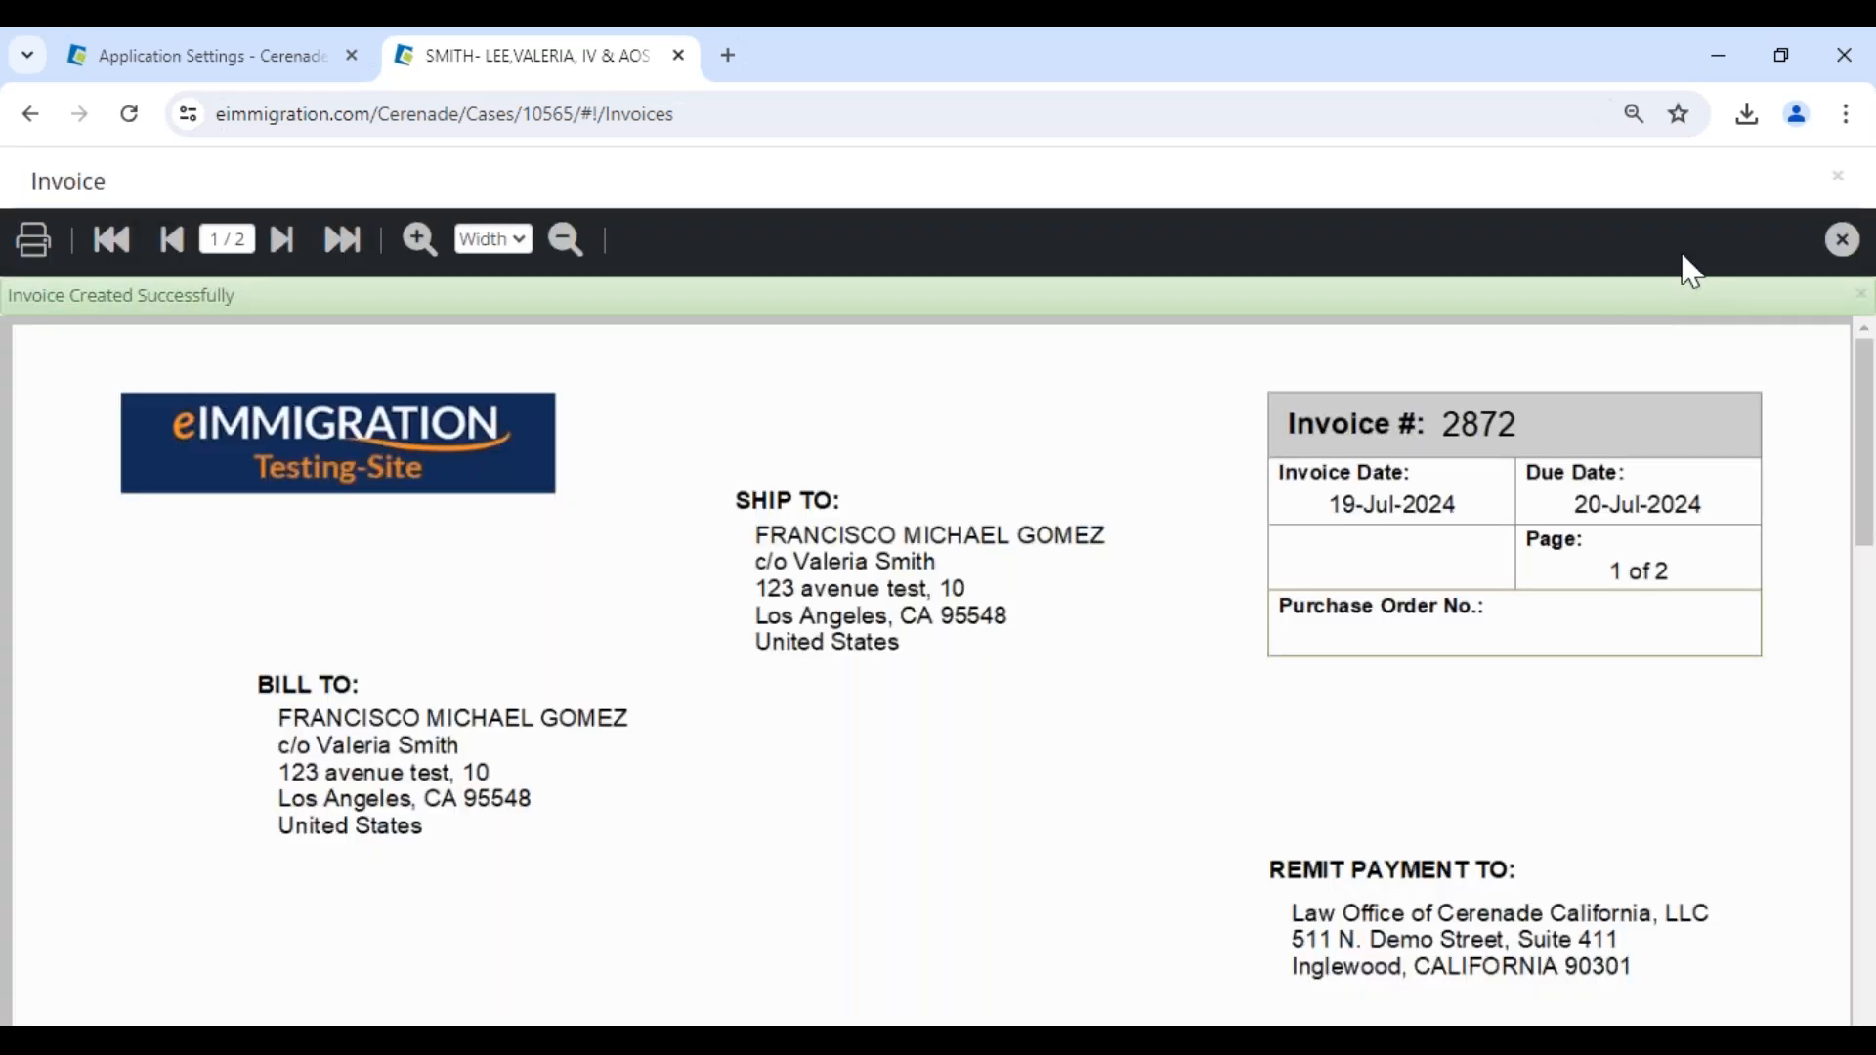
pyautogui.click(1843, 241)
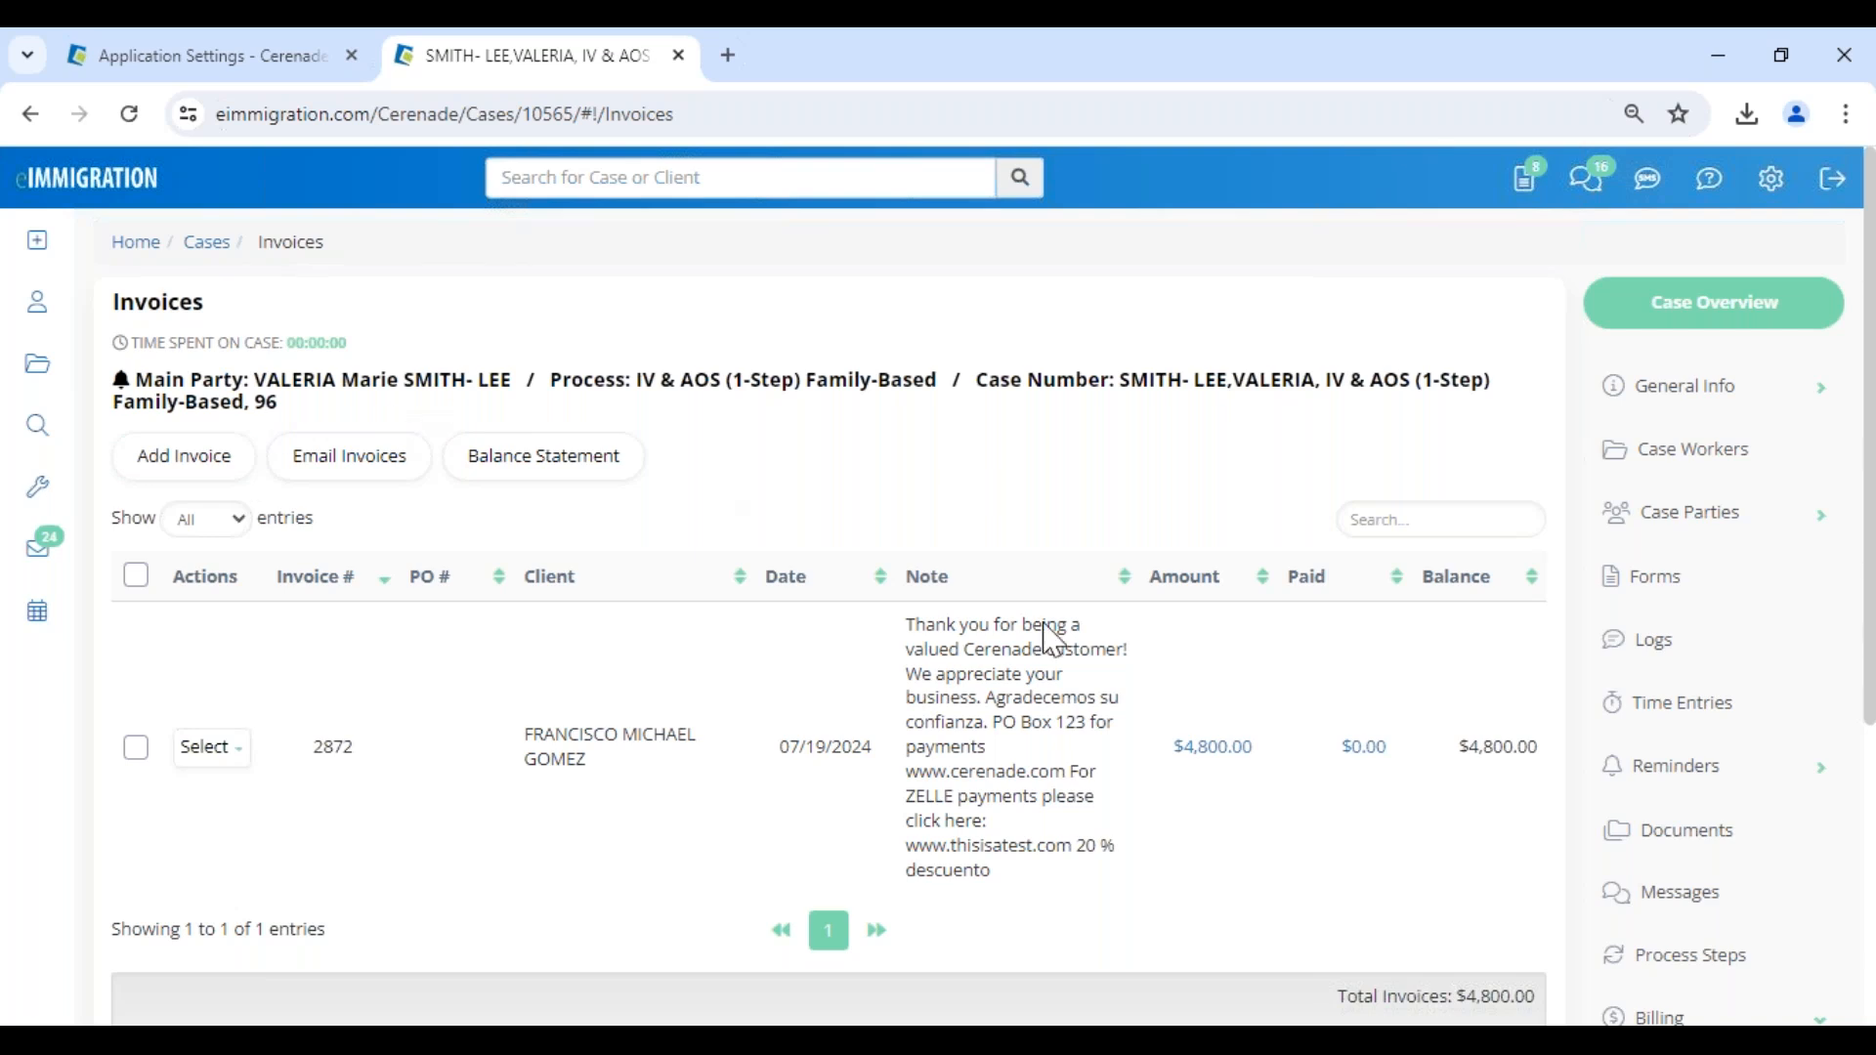
pyautogui.moveTo(524, 727); pyautogui.dragTo(625, 772)
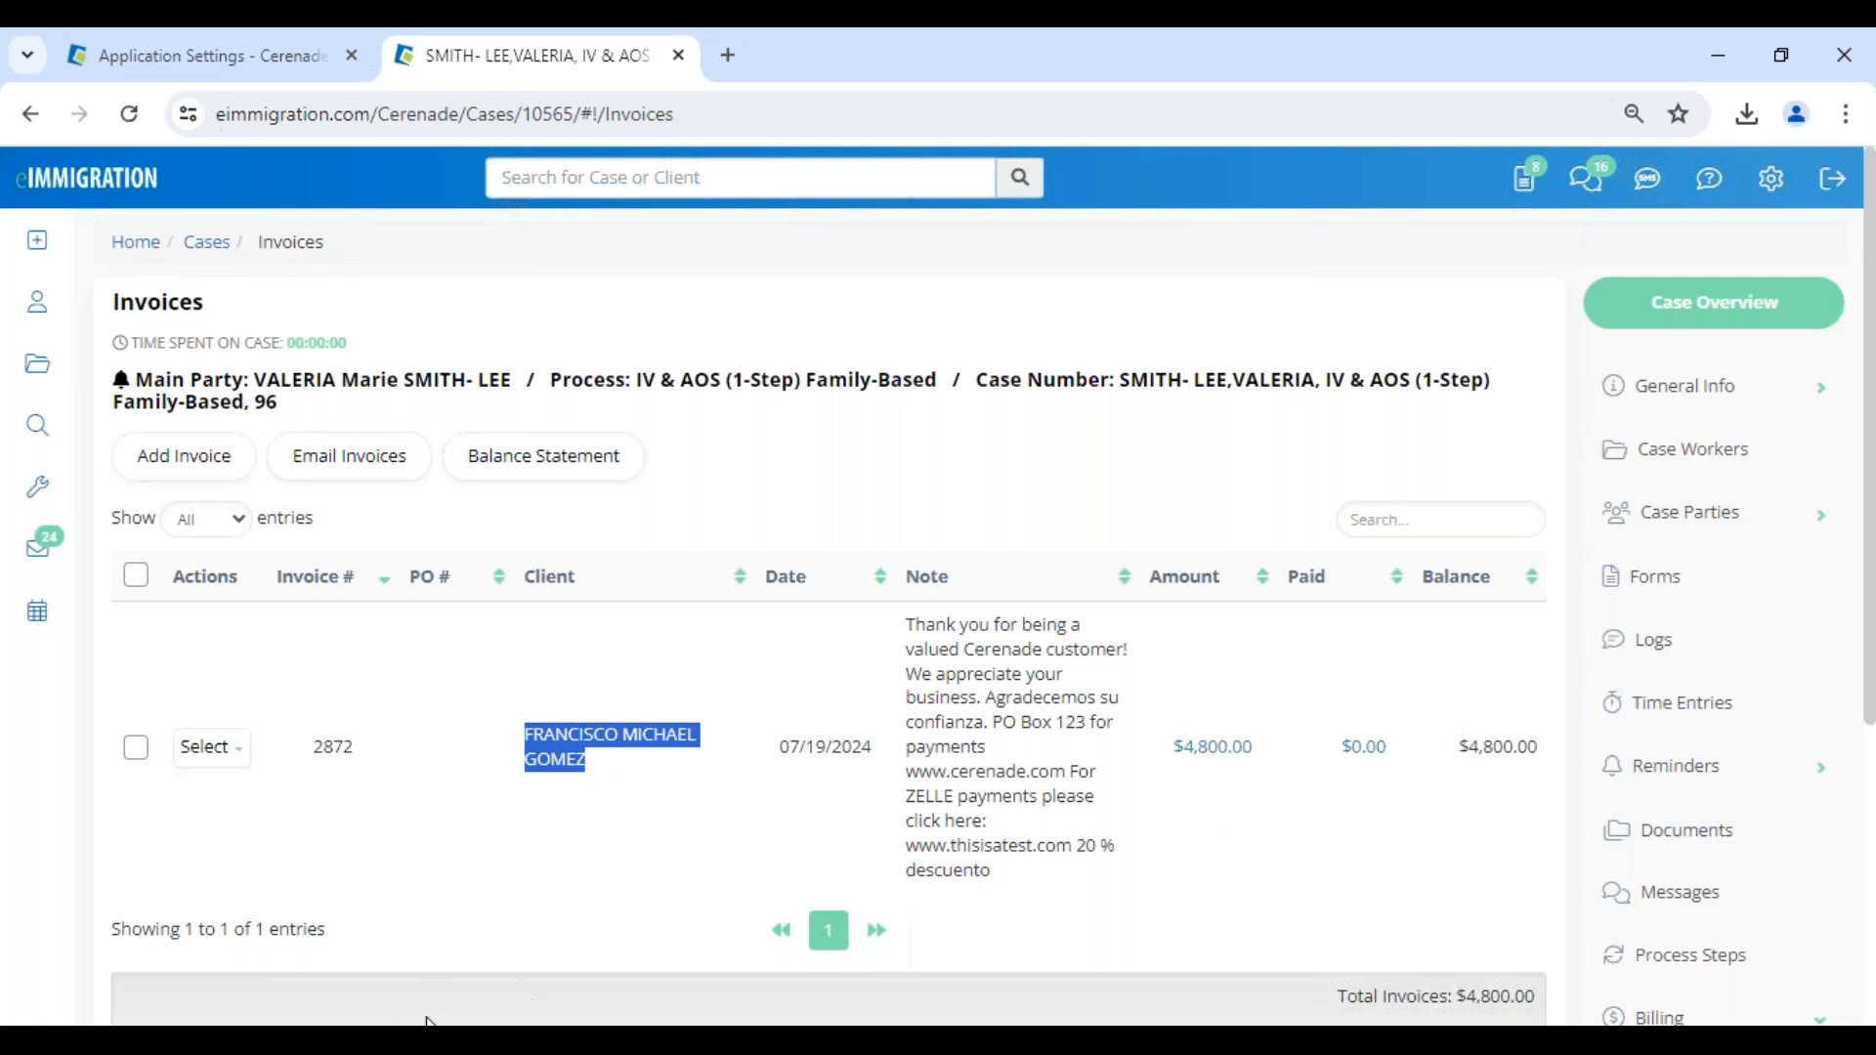
# - Switch to the client portal in Edge, refresh it, open Invoices and check the balance of the 07/19/2024 invoice
pyautogui.moveTo(430, 1021)
pyautogui.click(411, 953)
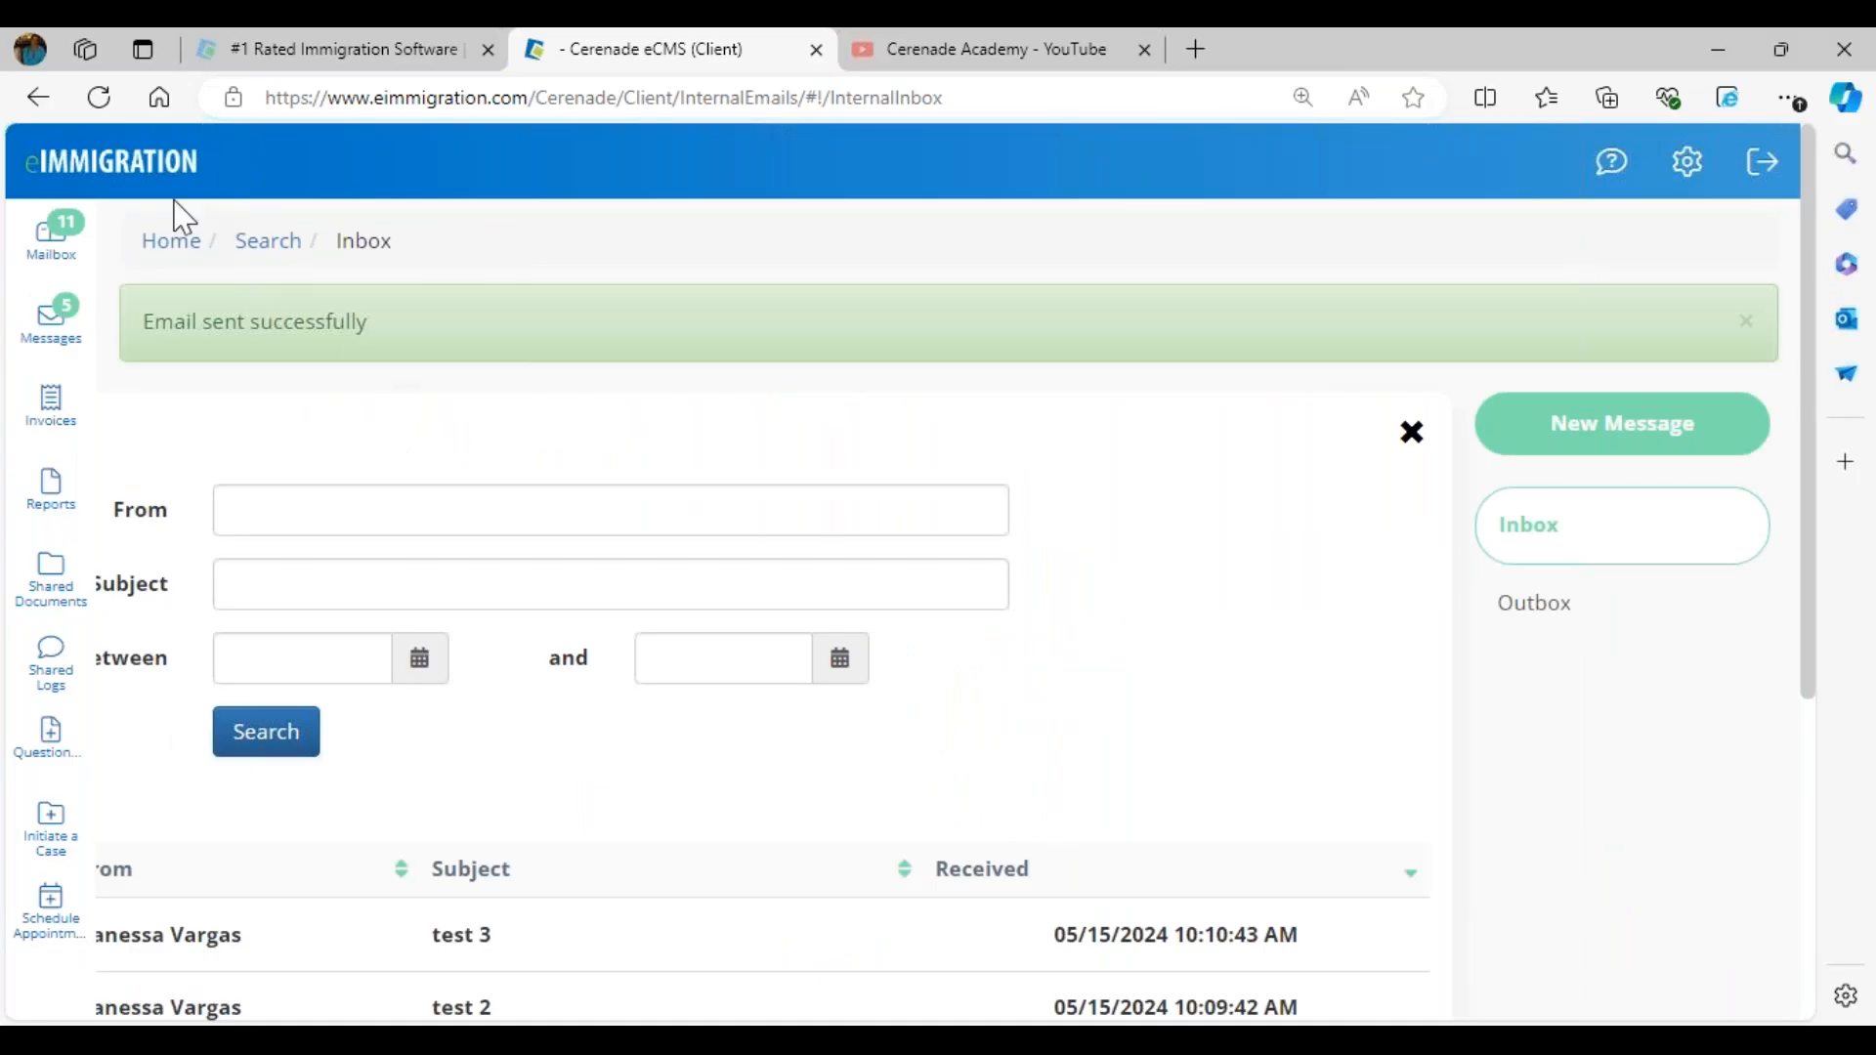
pyautogui.click(107, 99)
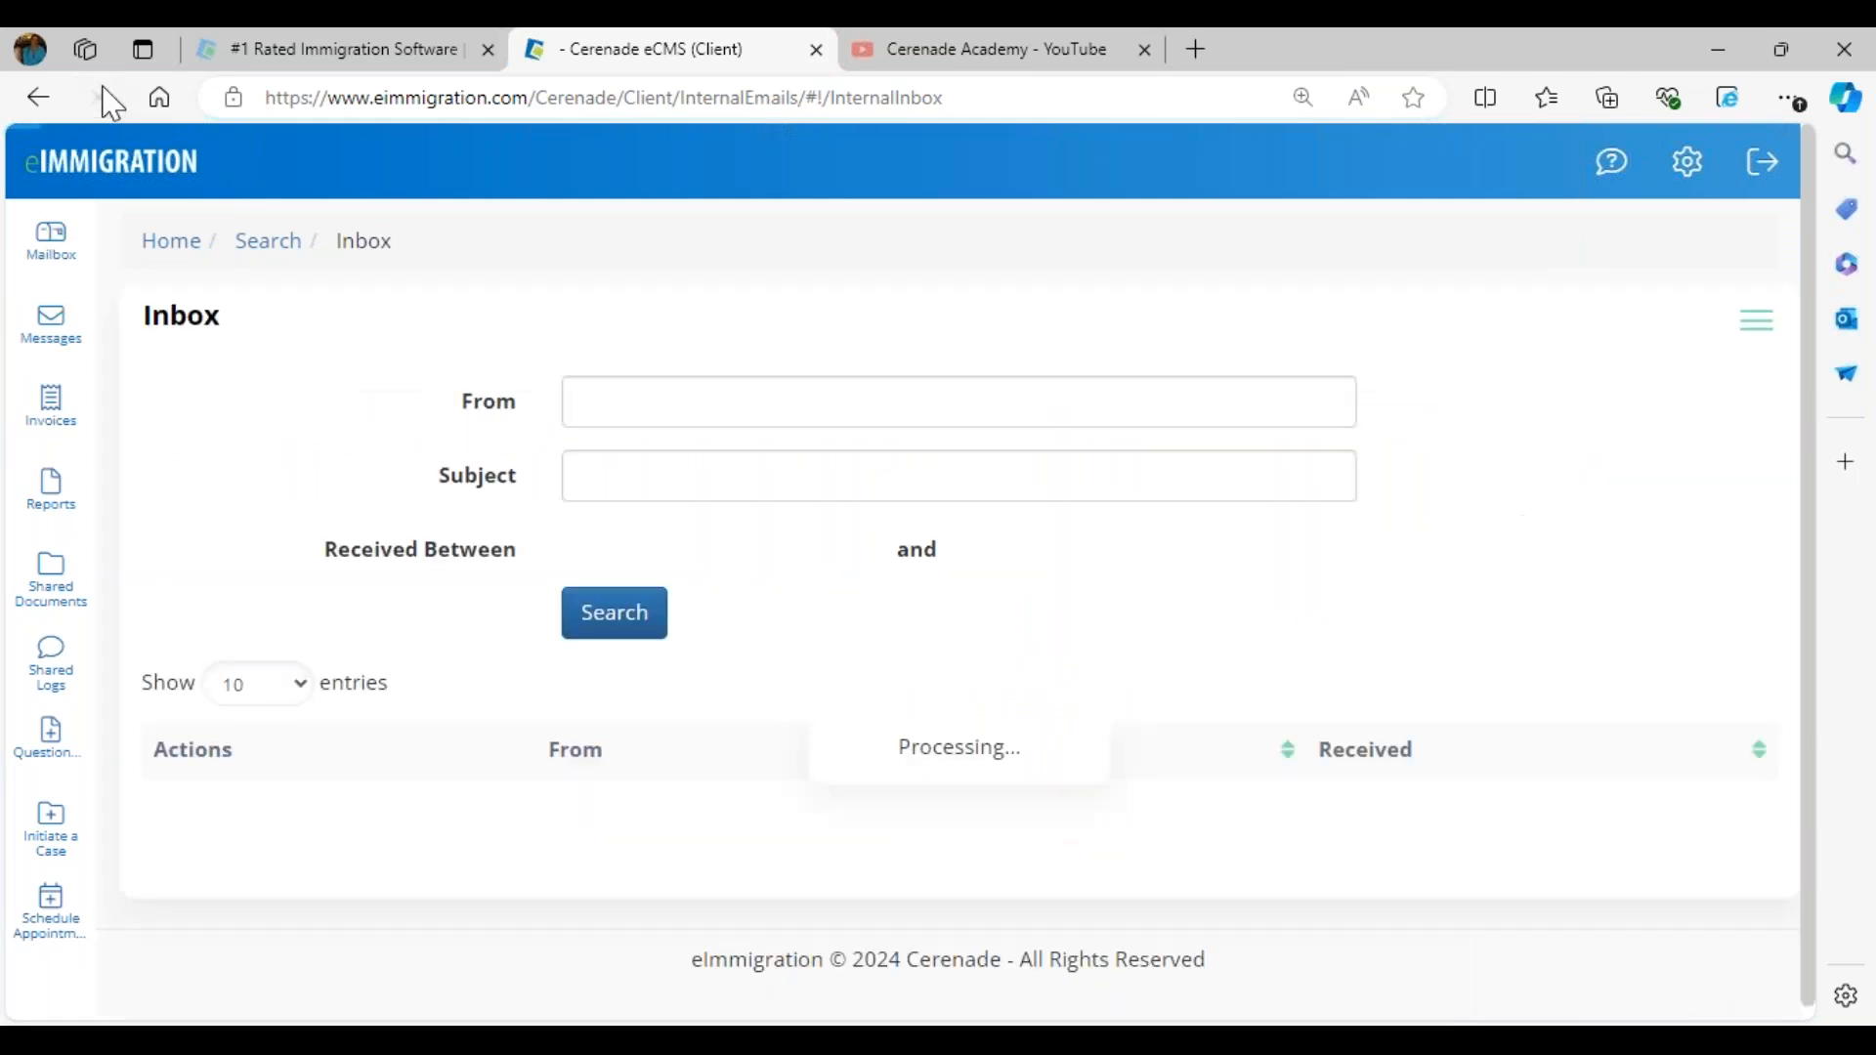
pyautogui.click(48, 442)
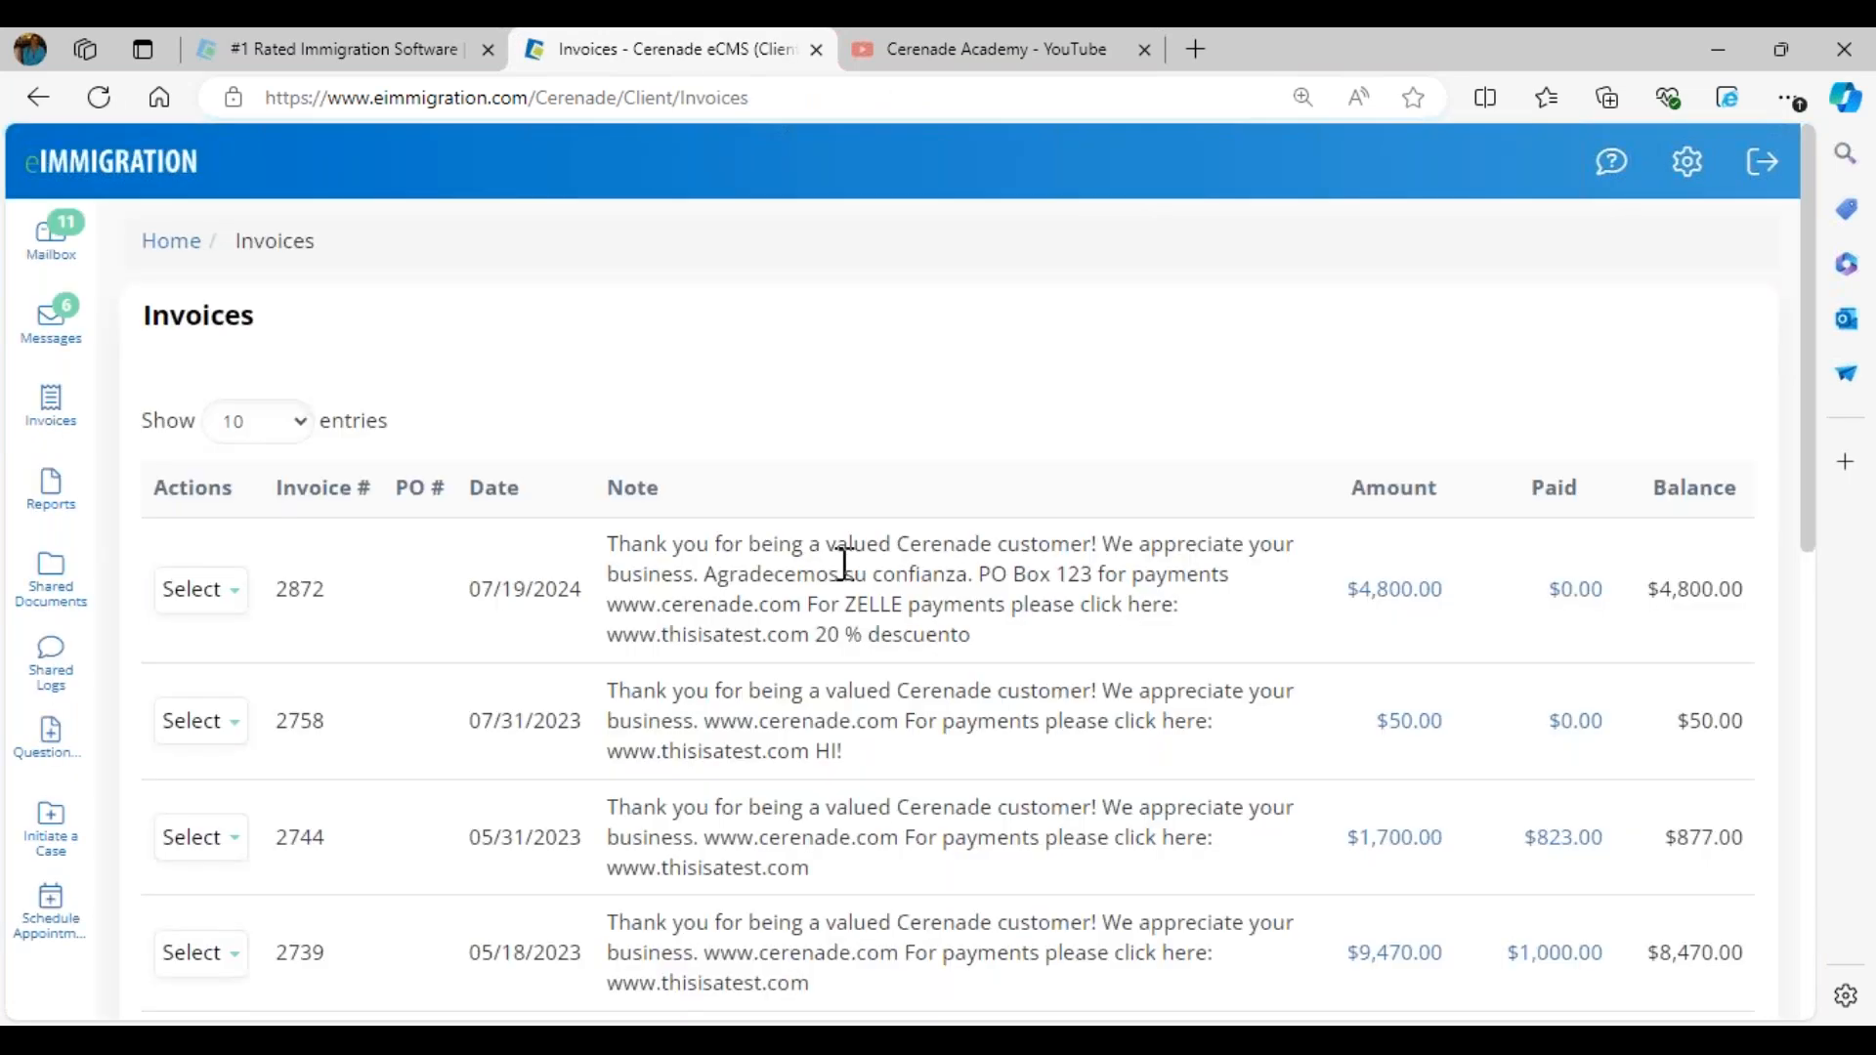
pyautogui.moveTo(1753, 598); pyautogui.dragTo(1661, 604)
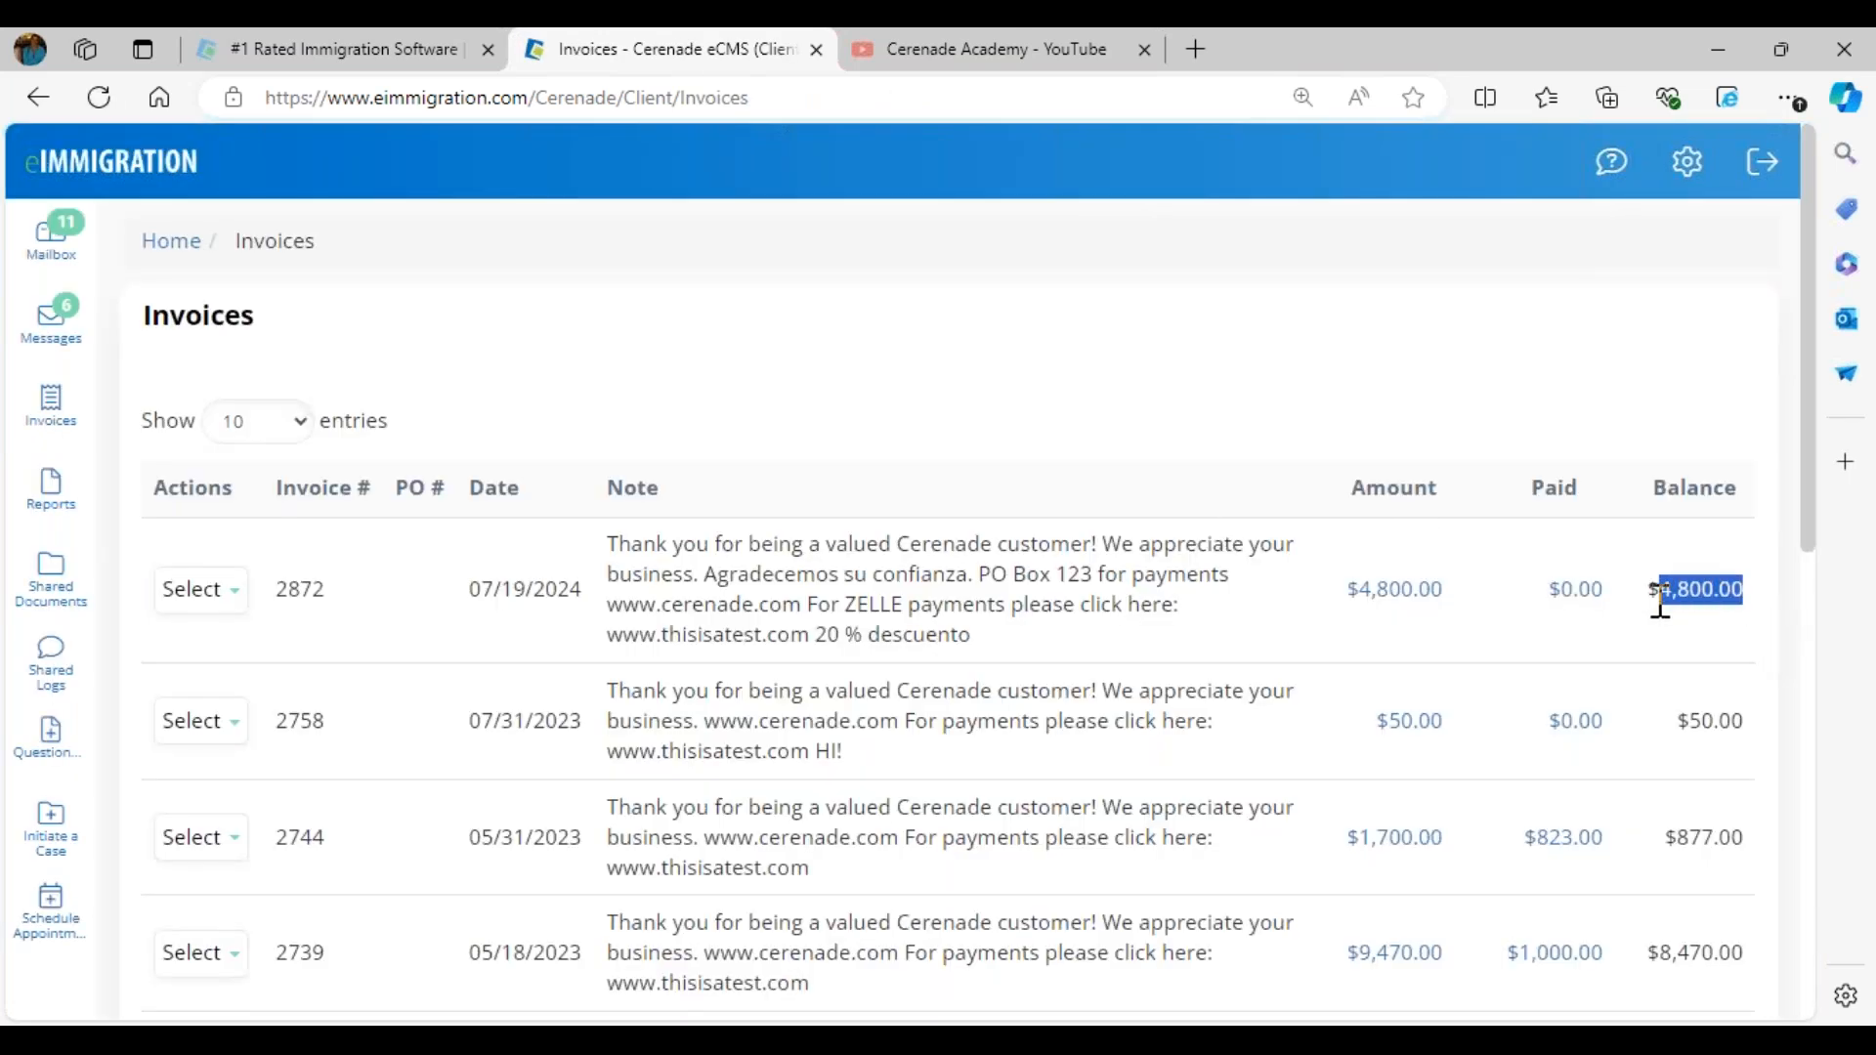
pyautogui.click(717, 358)
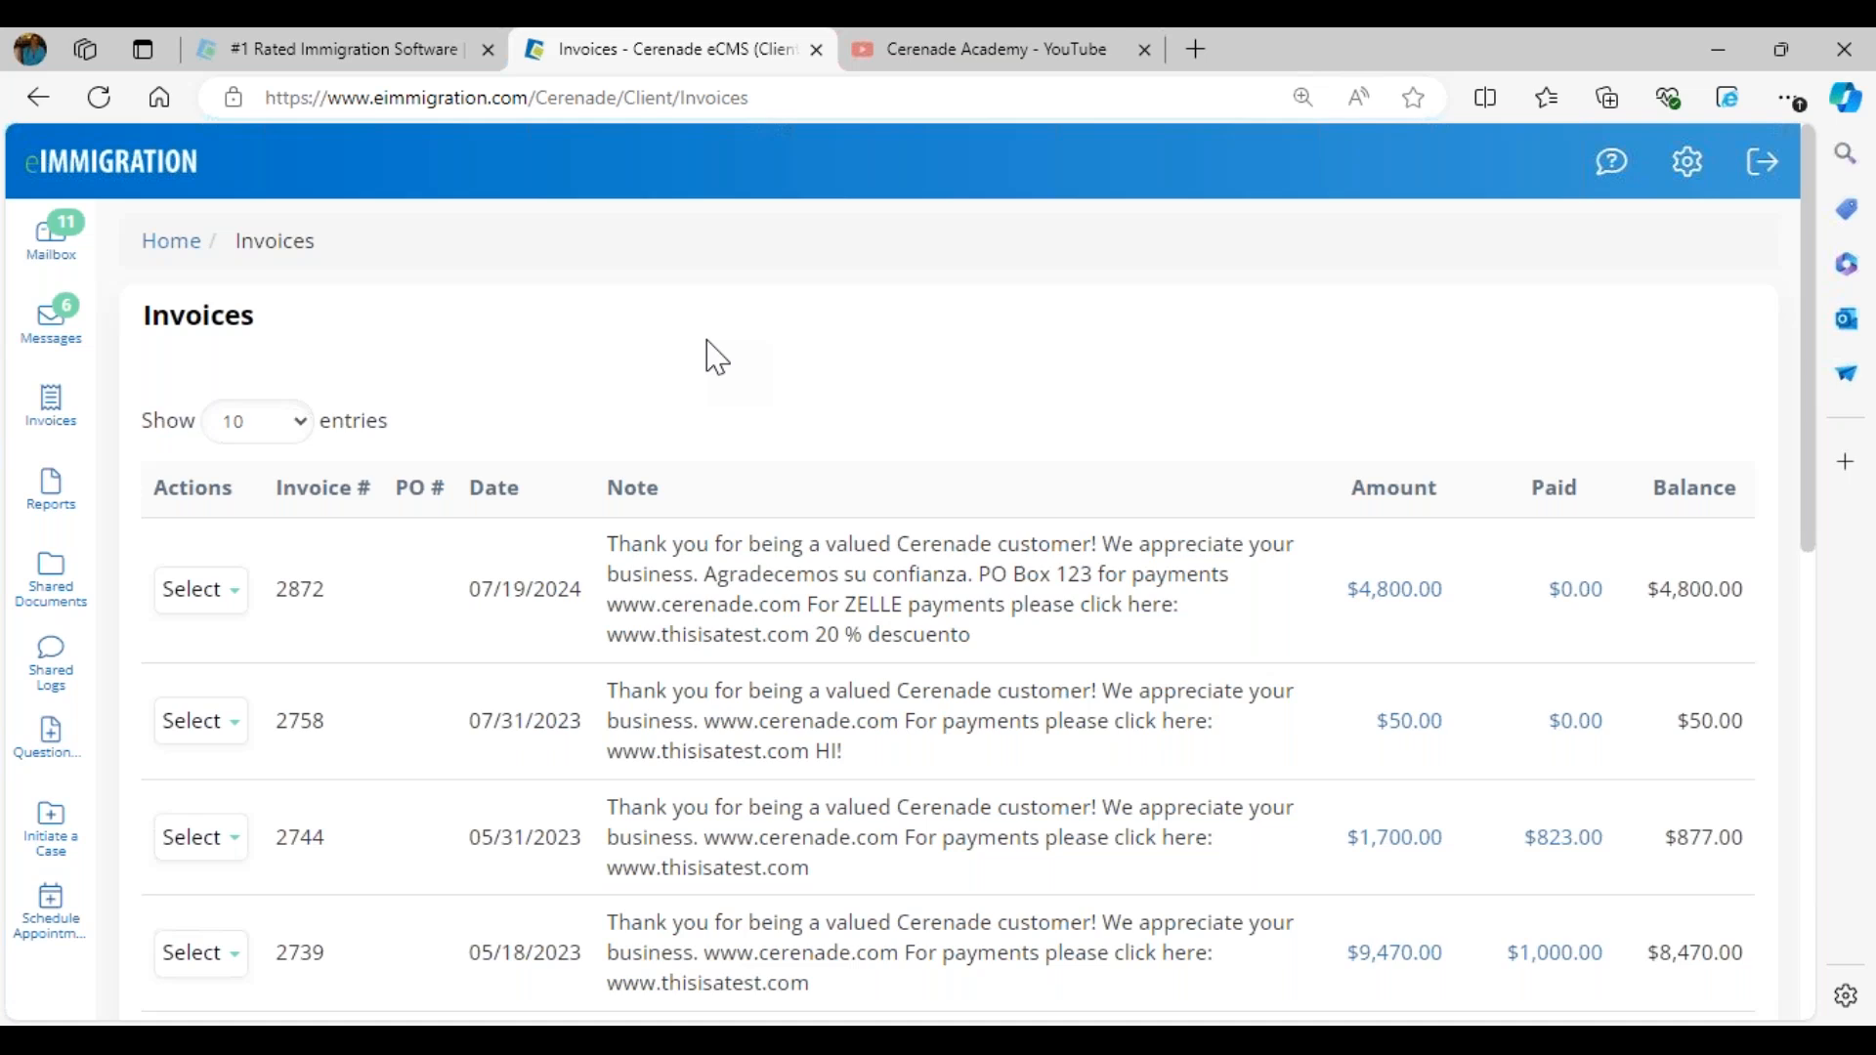
# - Open the 07/19/2024 invoice in the client portal, review its expense line and close it
pyautogui.click(200, 589)
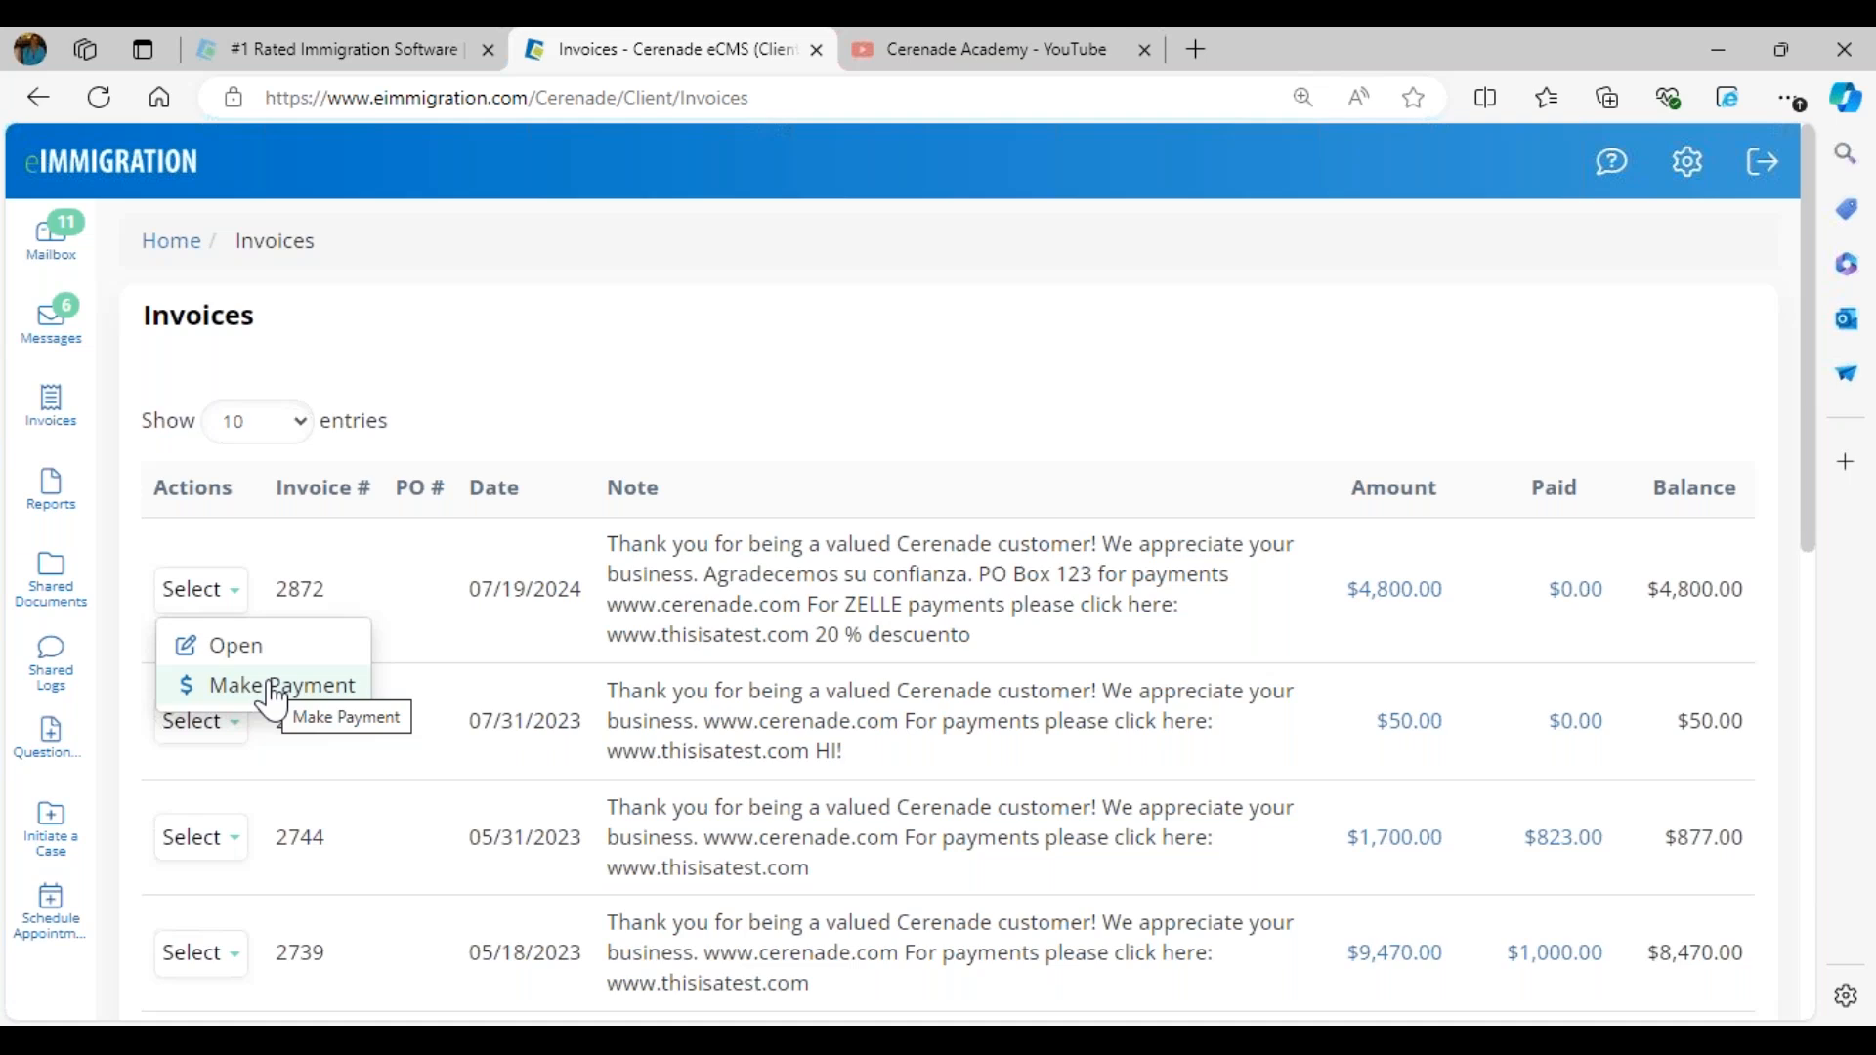
pyautogui.moveTo(207, 608)
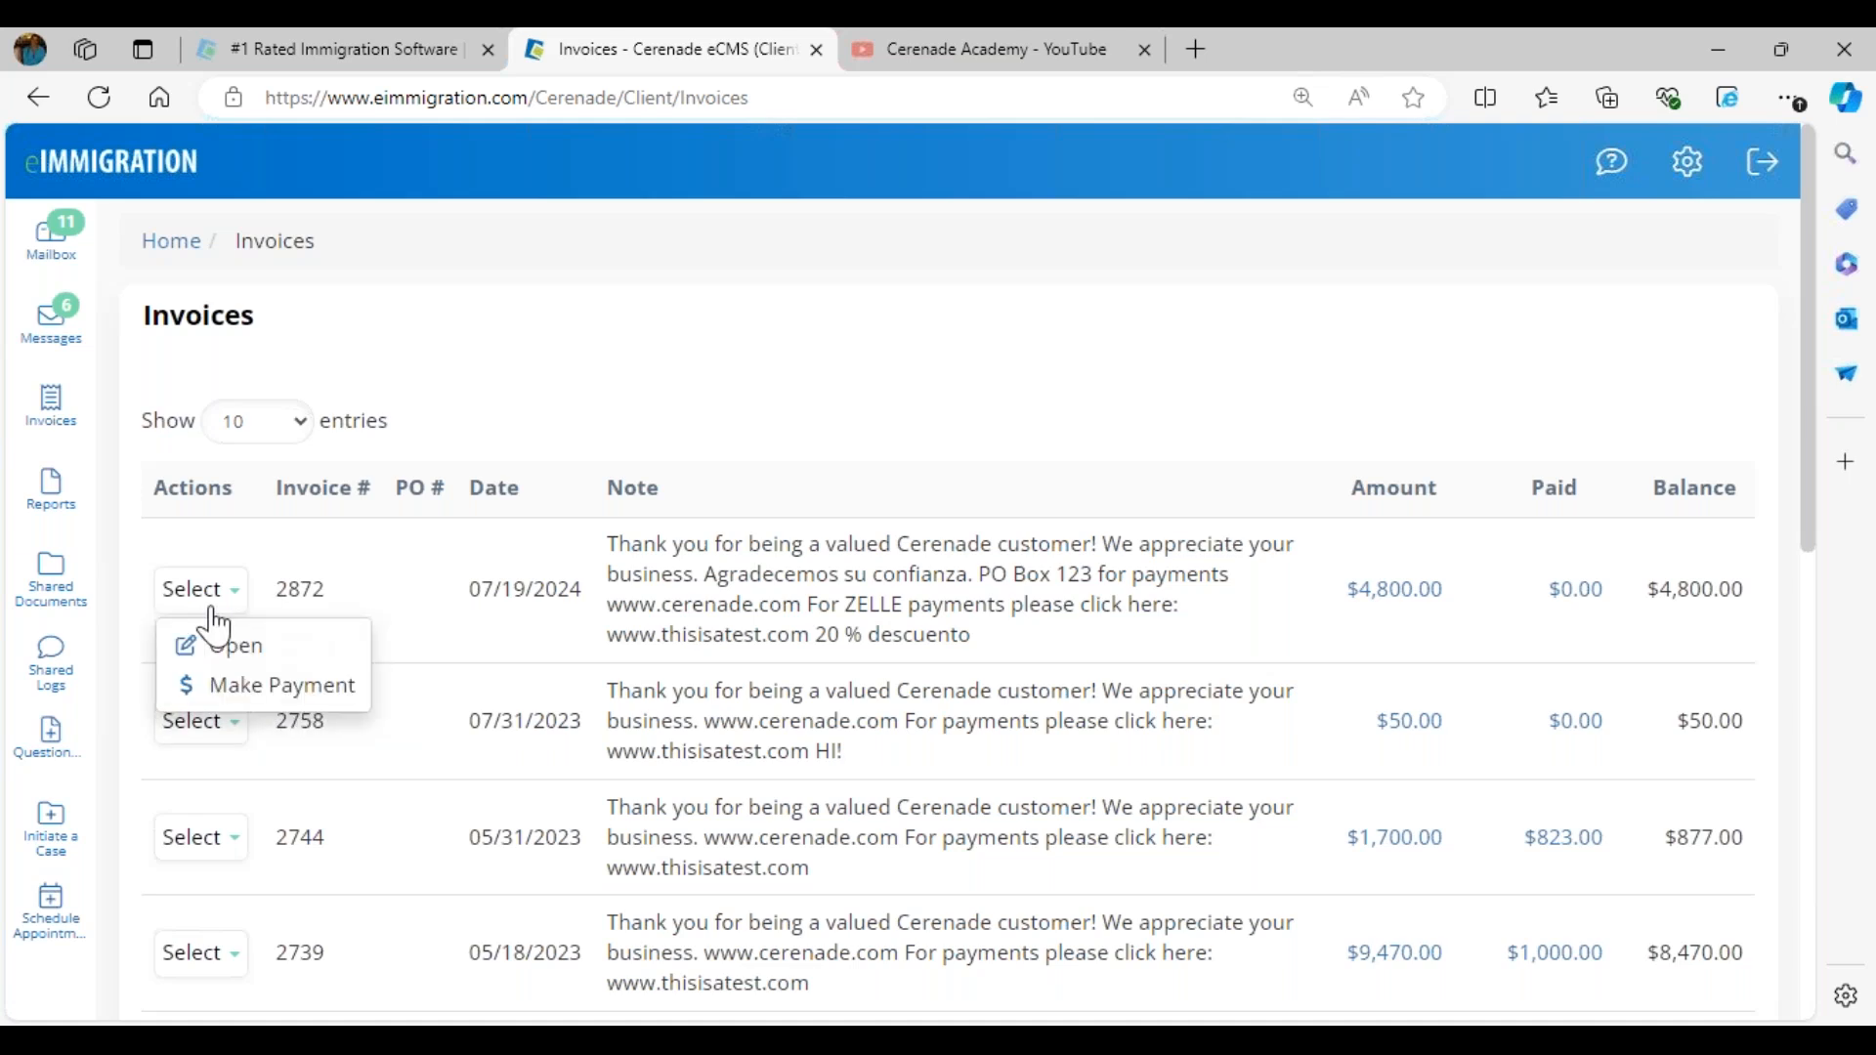
pyautogui.click(239, 647)
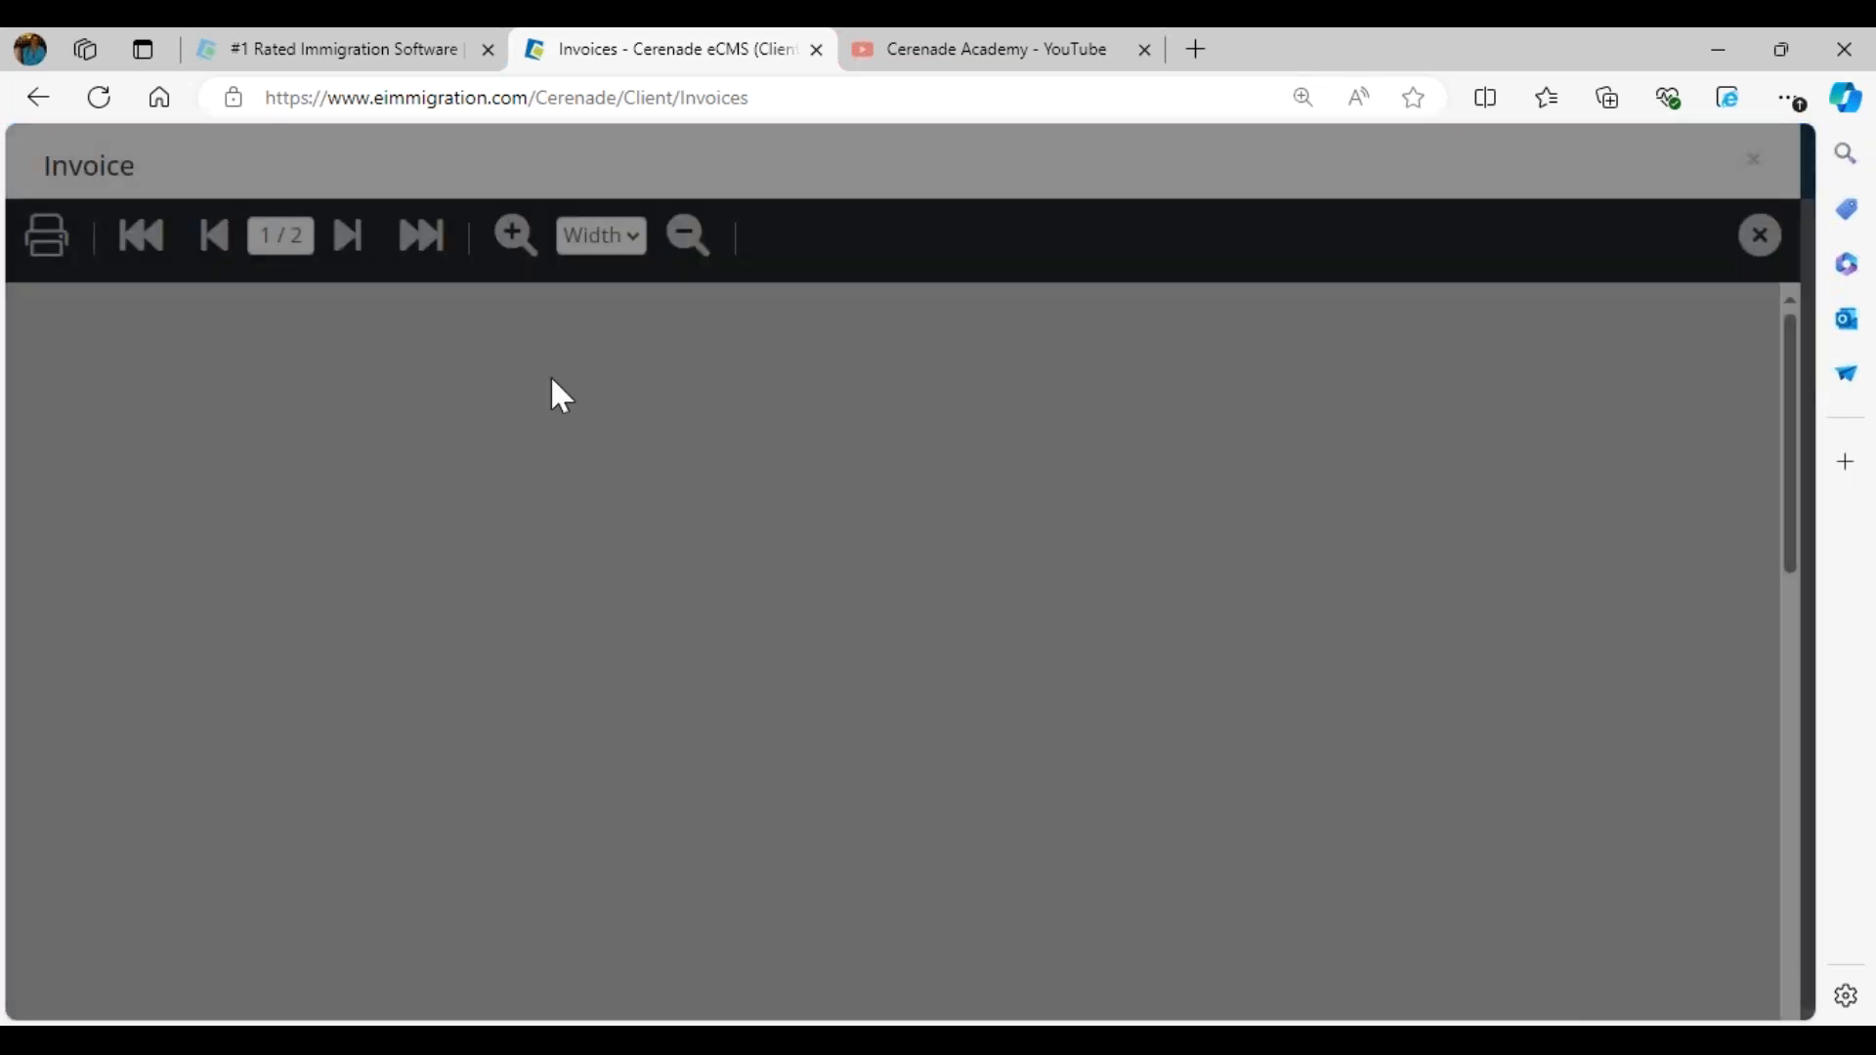
pyautogui.scroll(-6, 1063, 672)
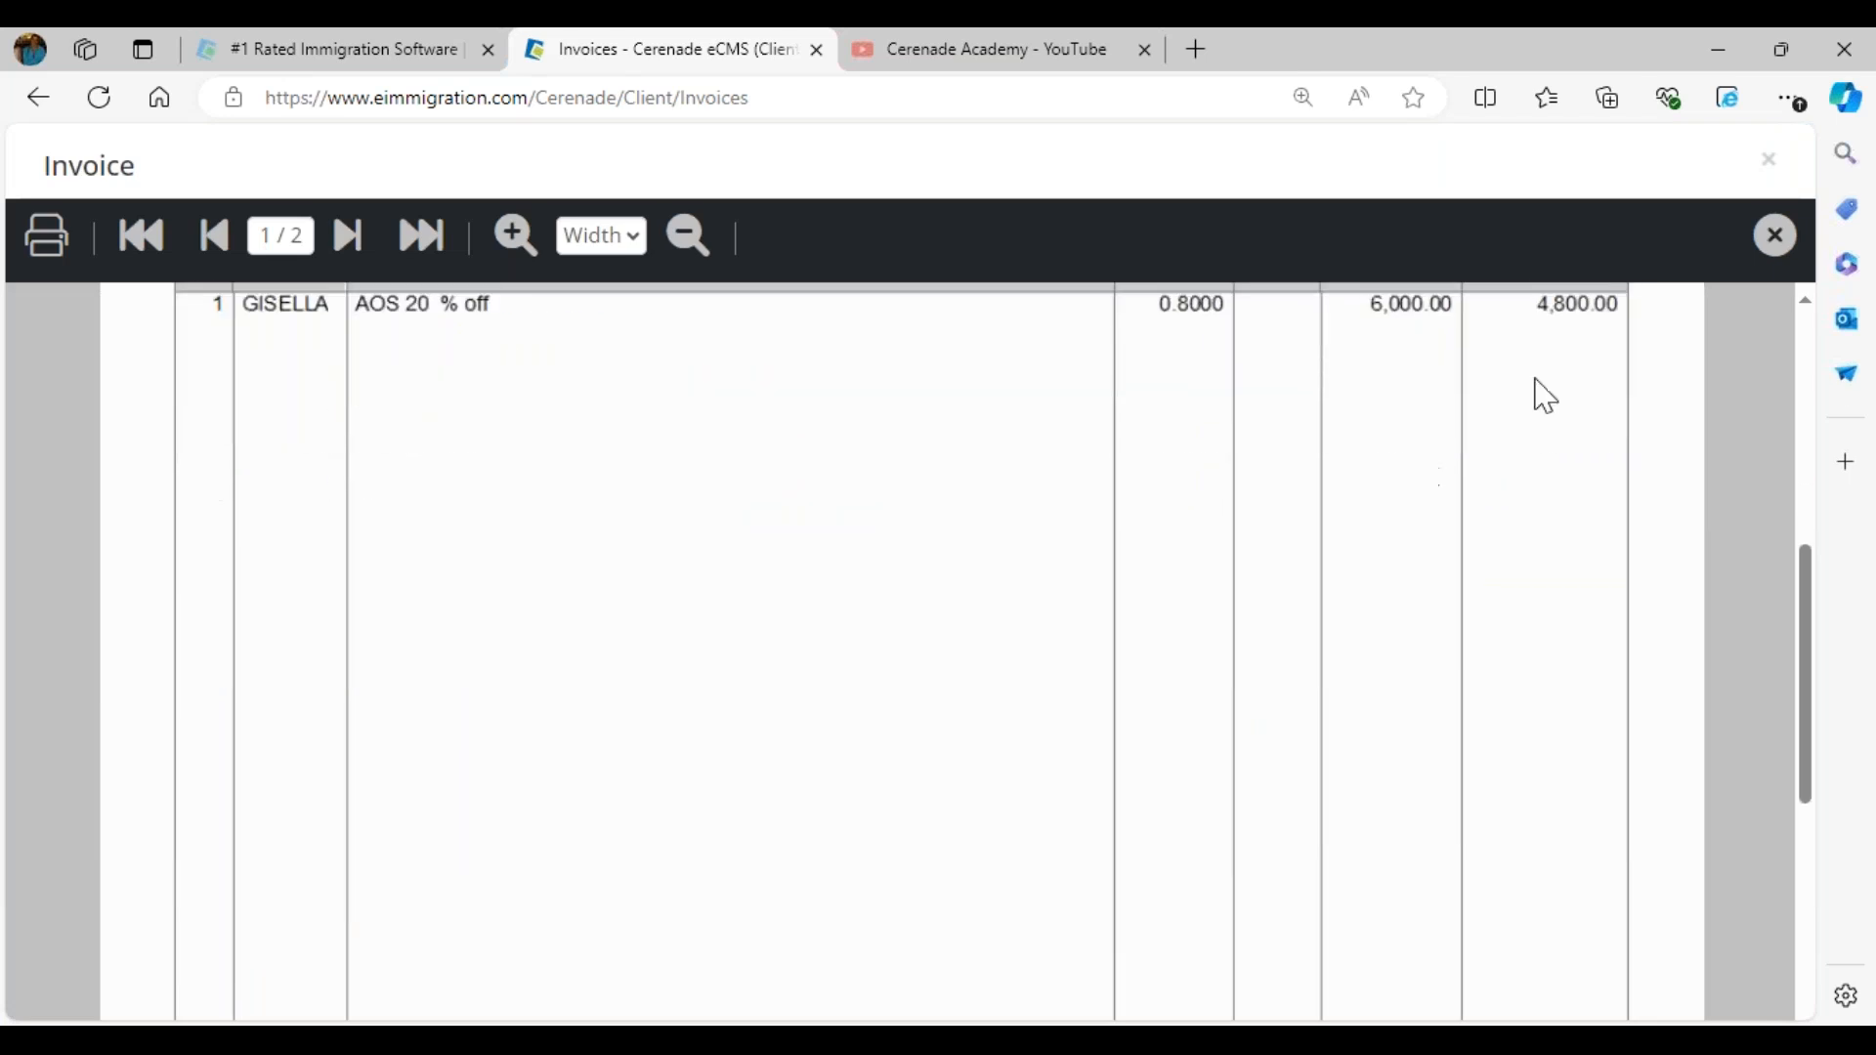
pyautogui.click(1771, 235)
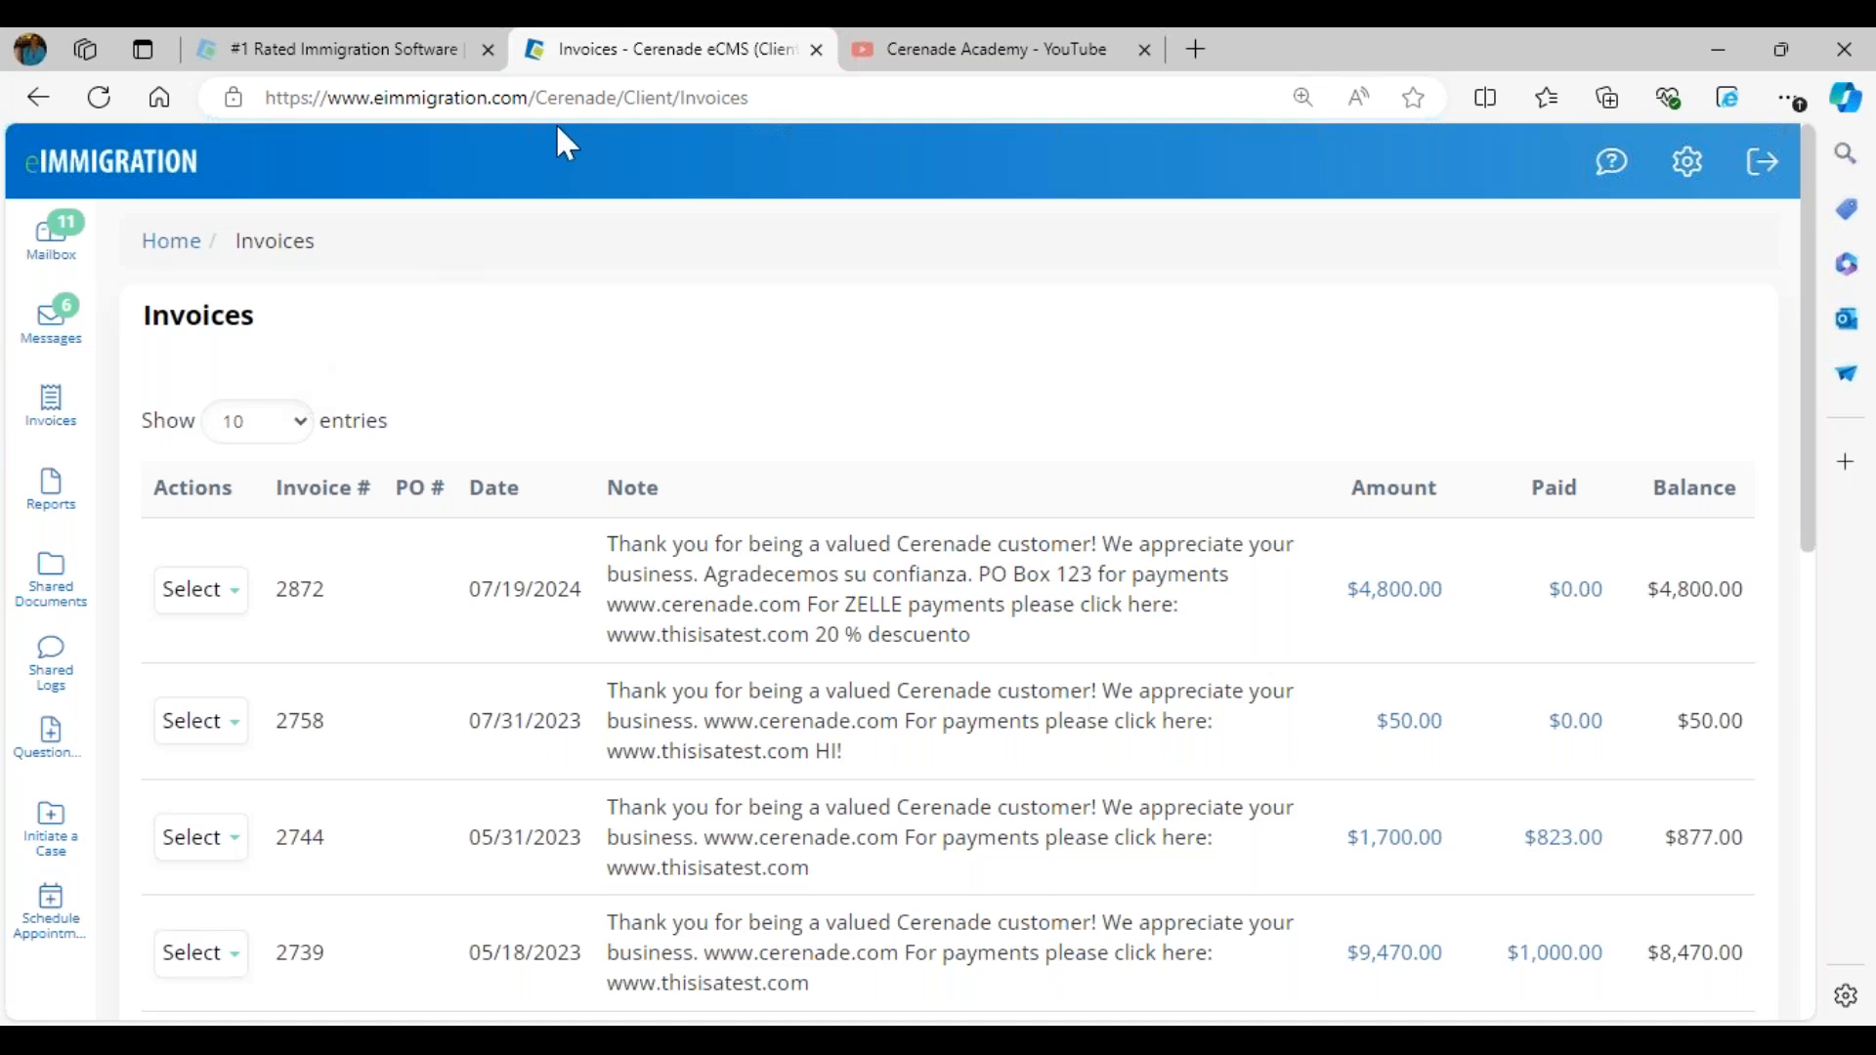
# - Return to the case worker portal in Chrome, open the alien party's client record from Case Parties and dismiss its alerts
pyautogui.click(201, 837)
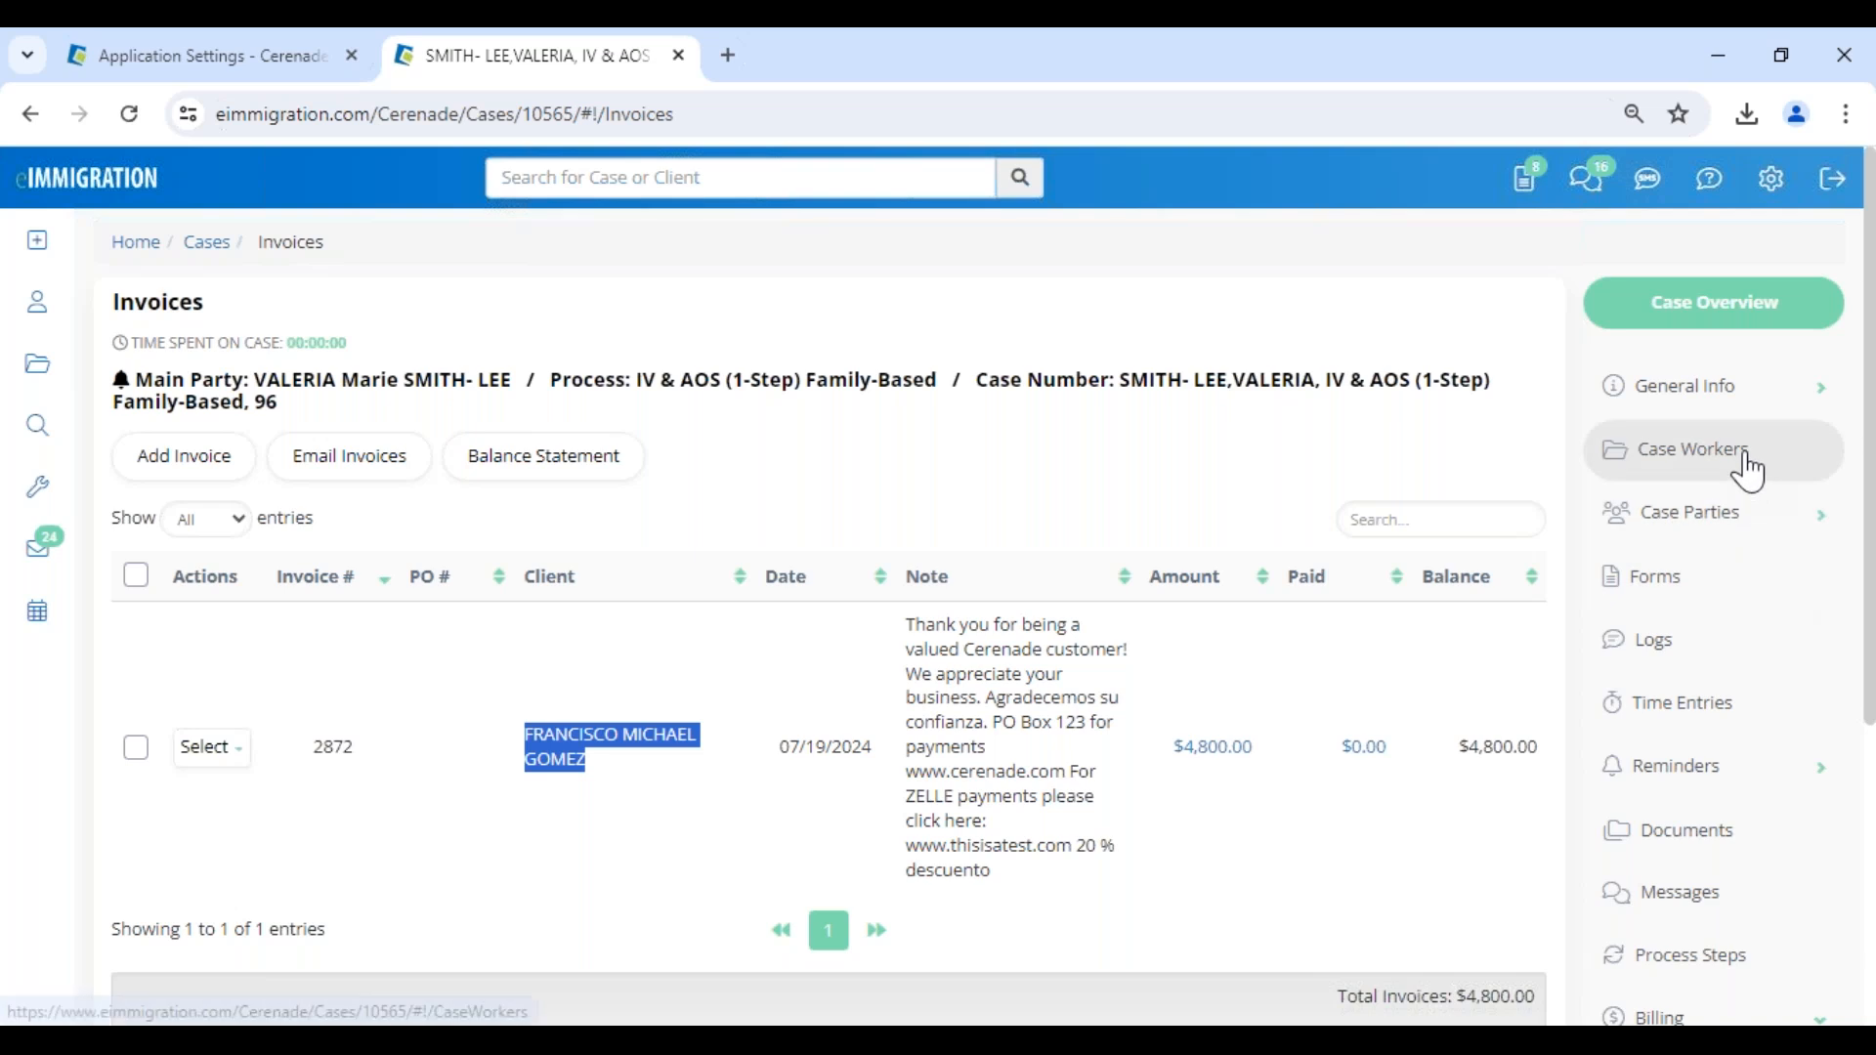
pyautogui.click(1739, 516)
pyautogui.click(1715, 594)
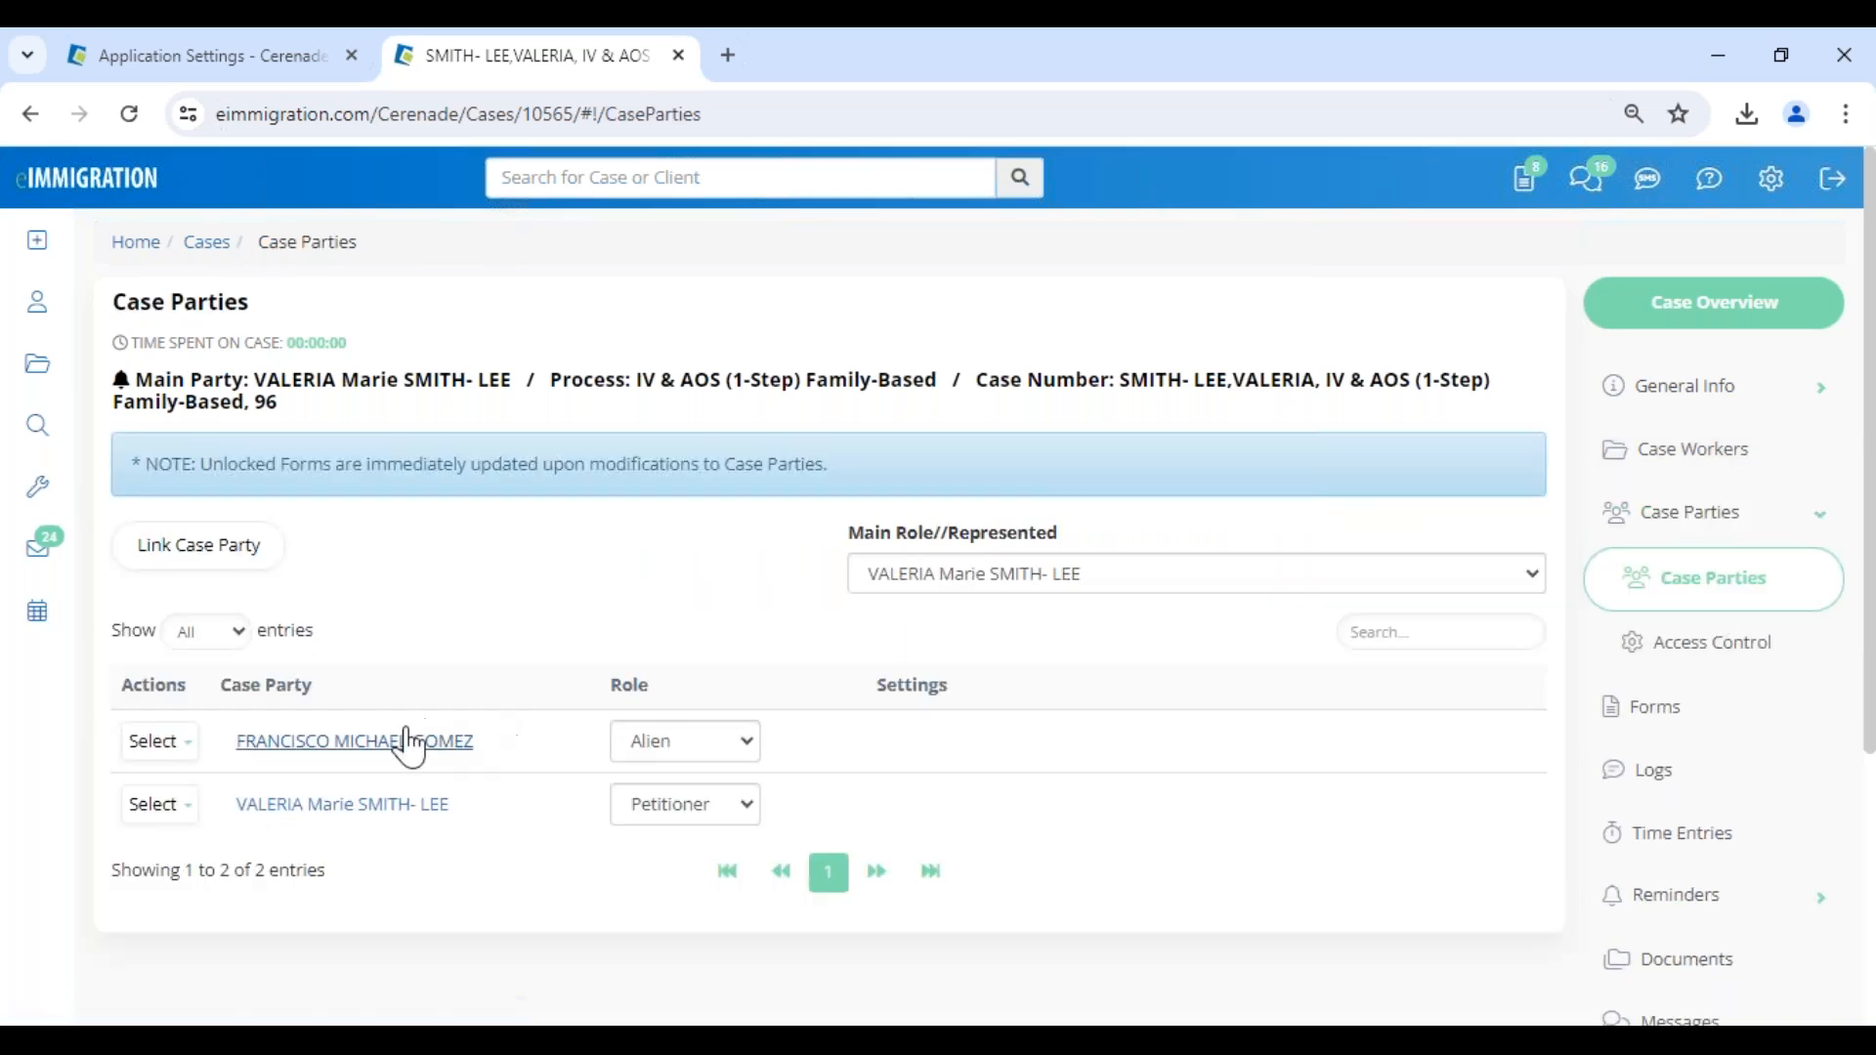
pyautogui.click(354, 741)
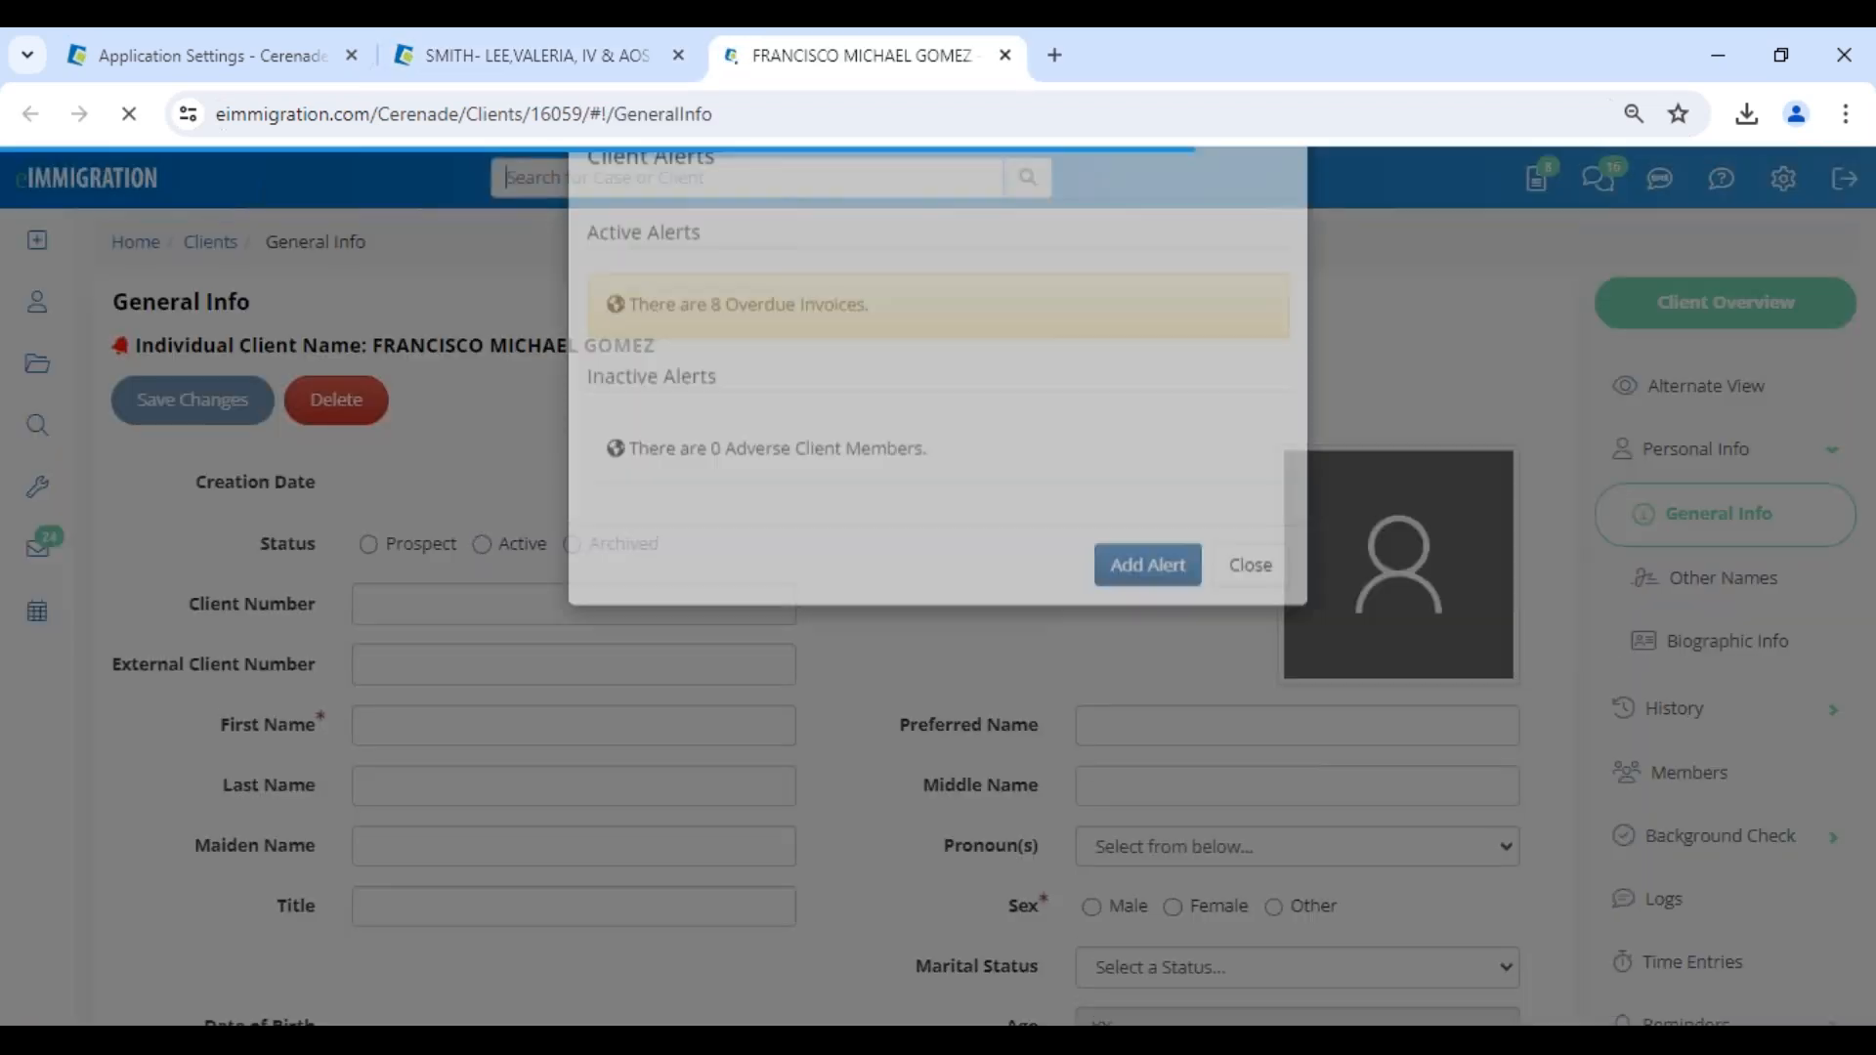
pyautogui.click(1265, 640)
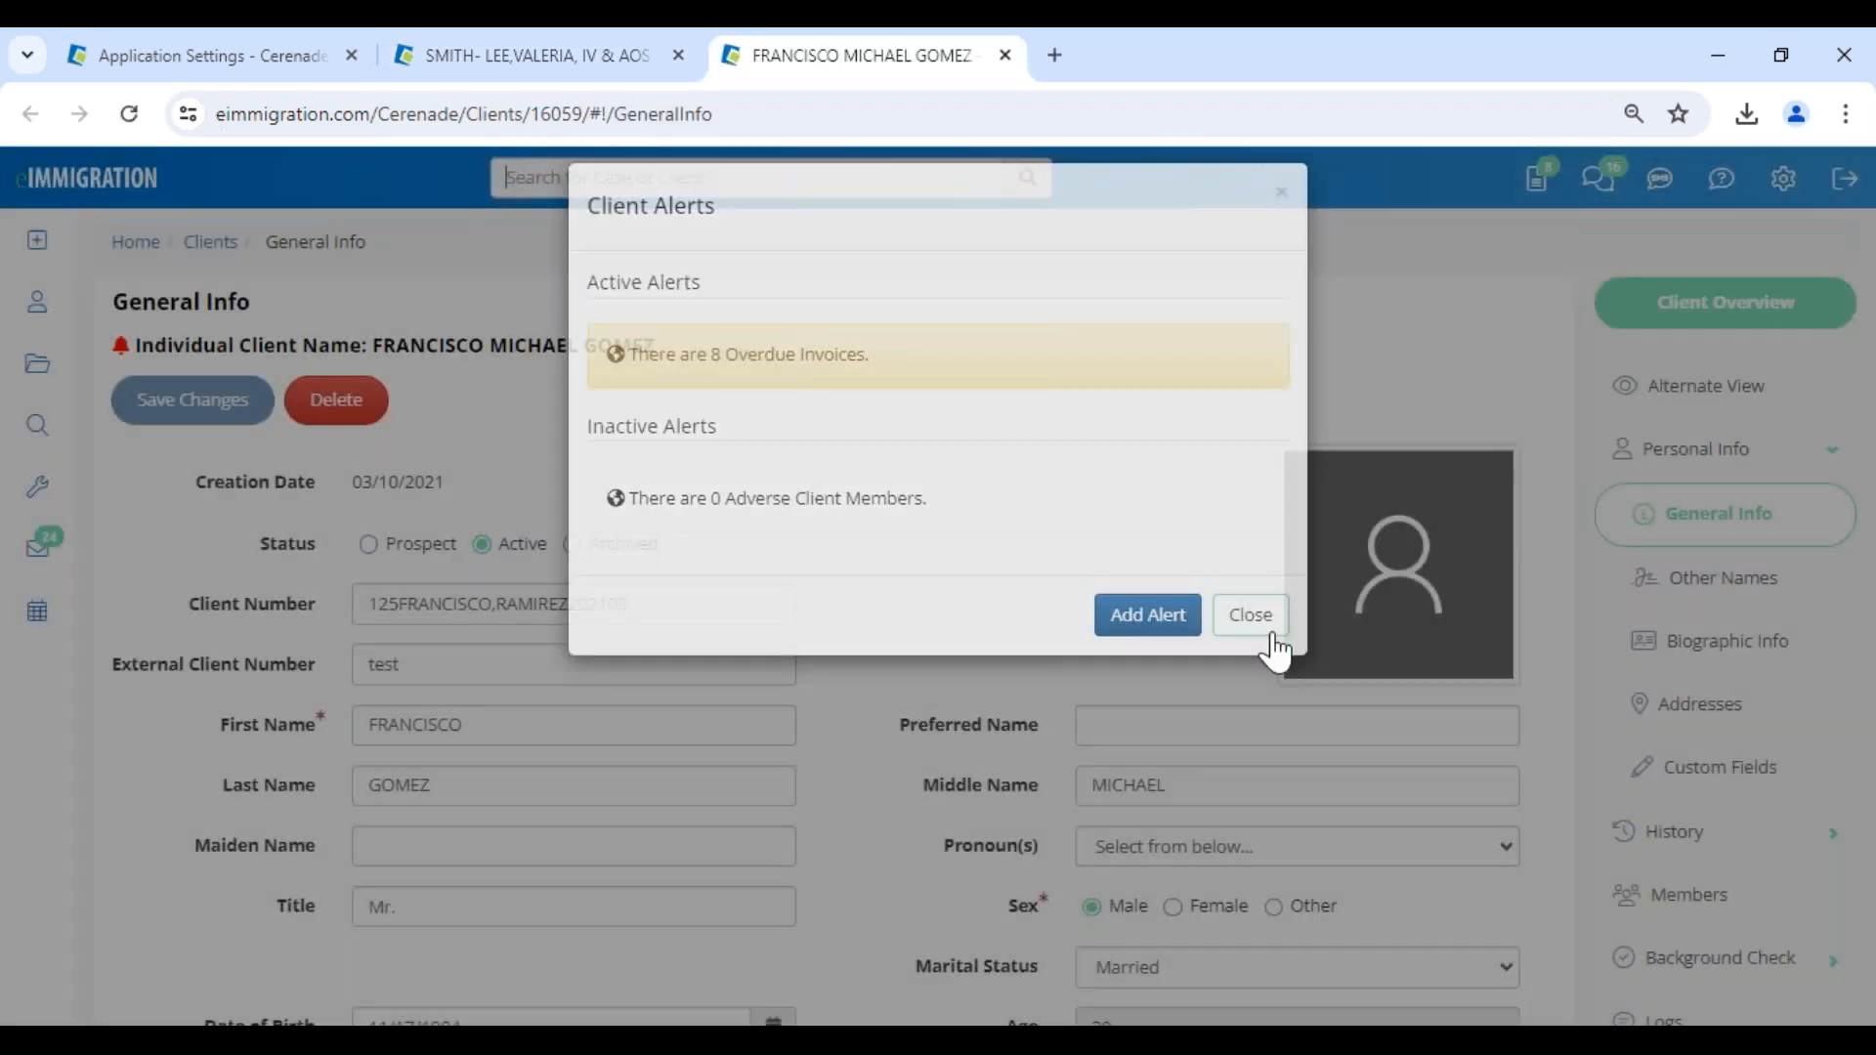
# - Enable Allow Deposit Fund to Trust Account in the client's Client-Access settings and save the change
pyautogui.scroll(-9, 1620, 659)
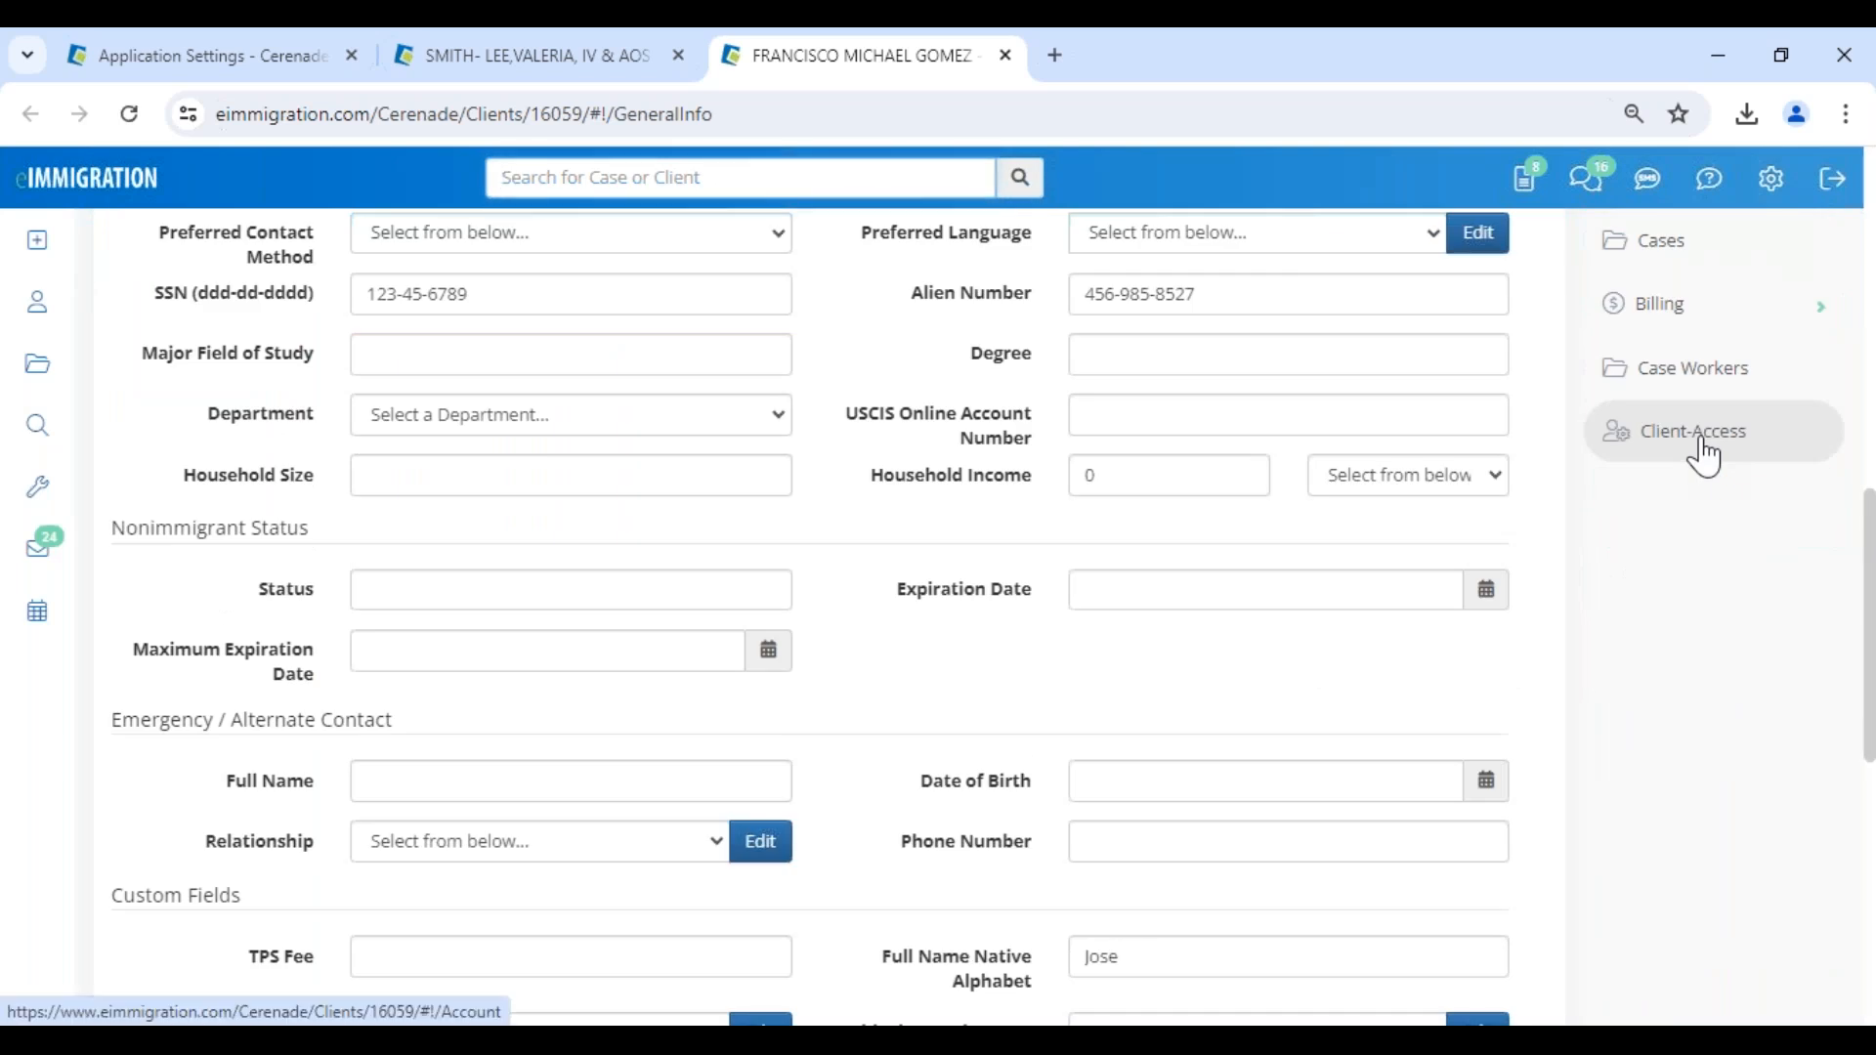
pyautogui.click(1705, 454)
pyautogui.click(385, 942)
pyautogui.scroll(-1, 415, 879)
pyautogui.click(413, 865)
pyautogui.scroll(-8, 400, 782)
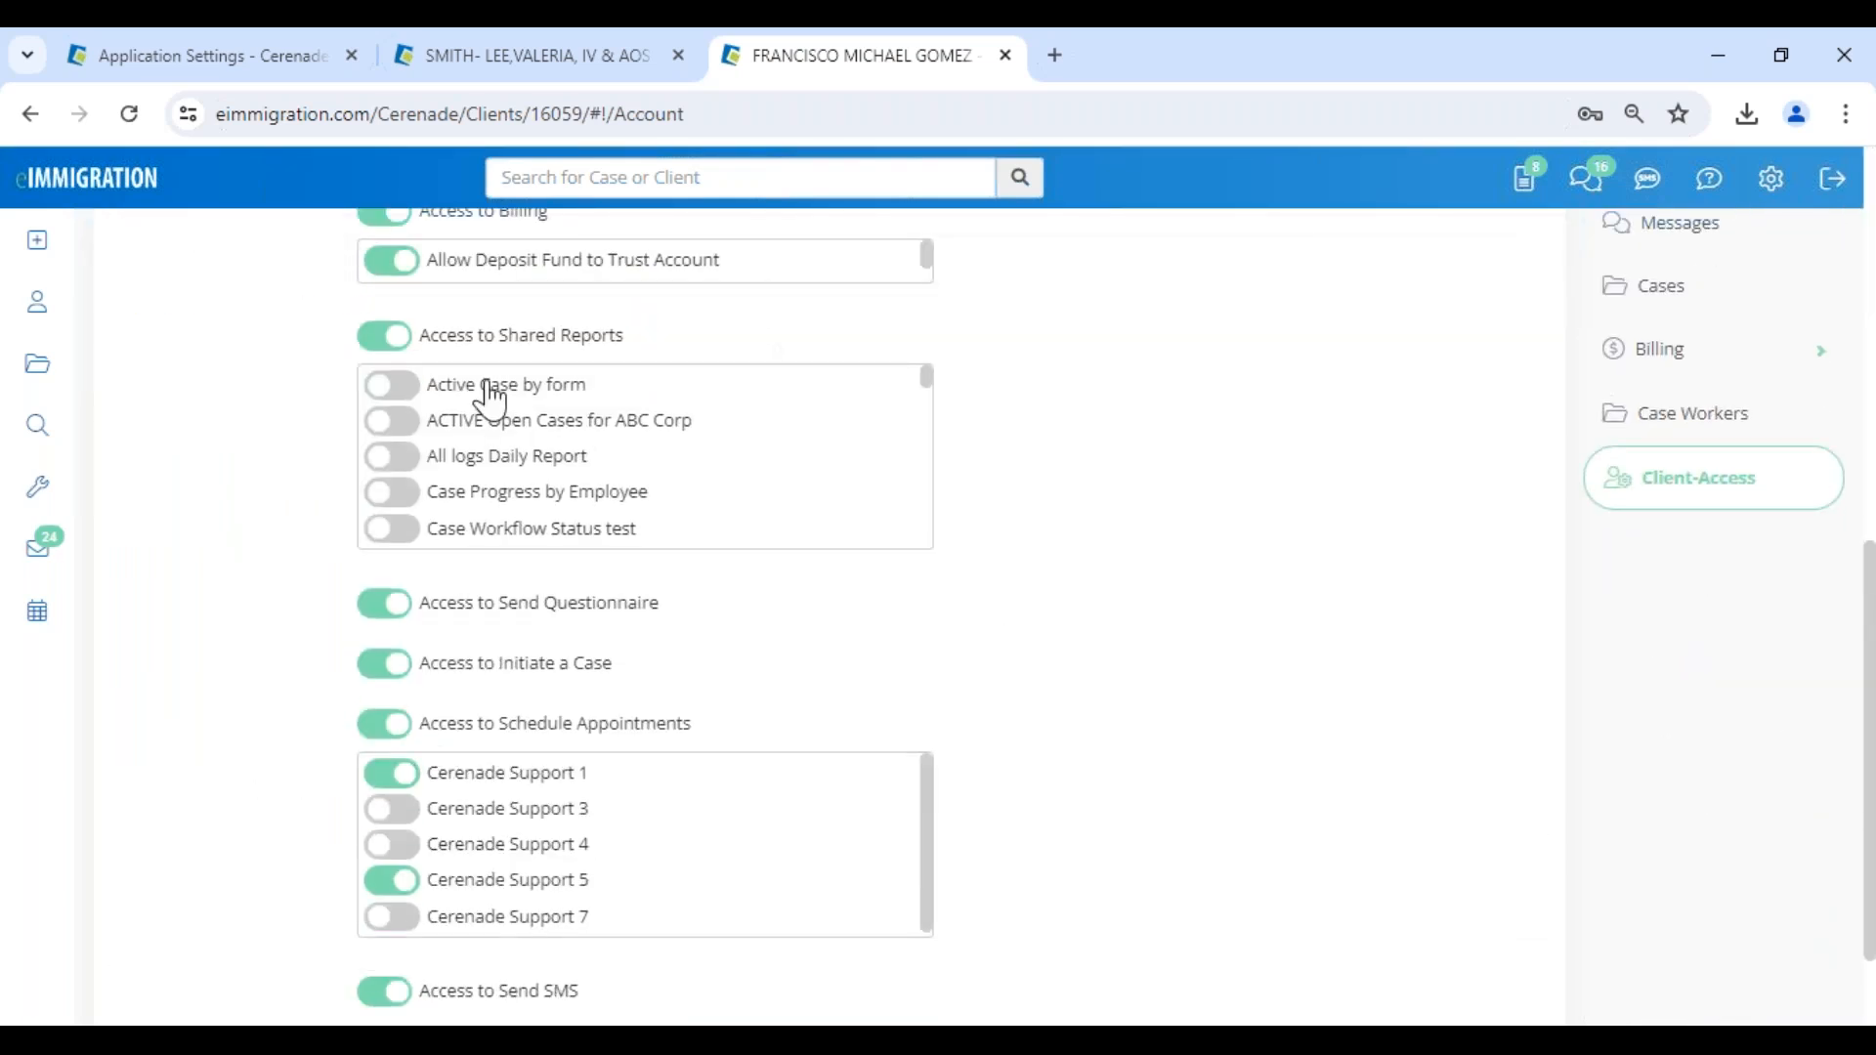
pyautogui.scroll(2, 489, 399)
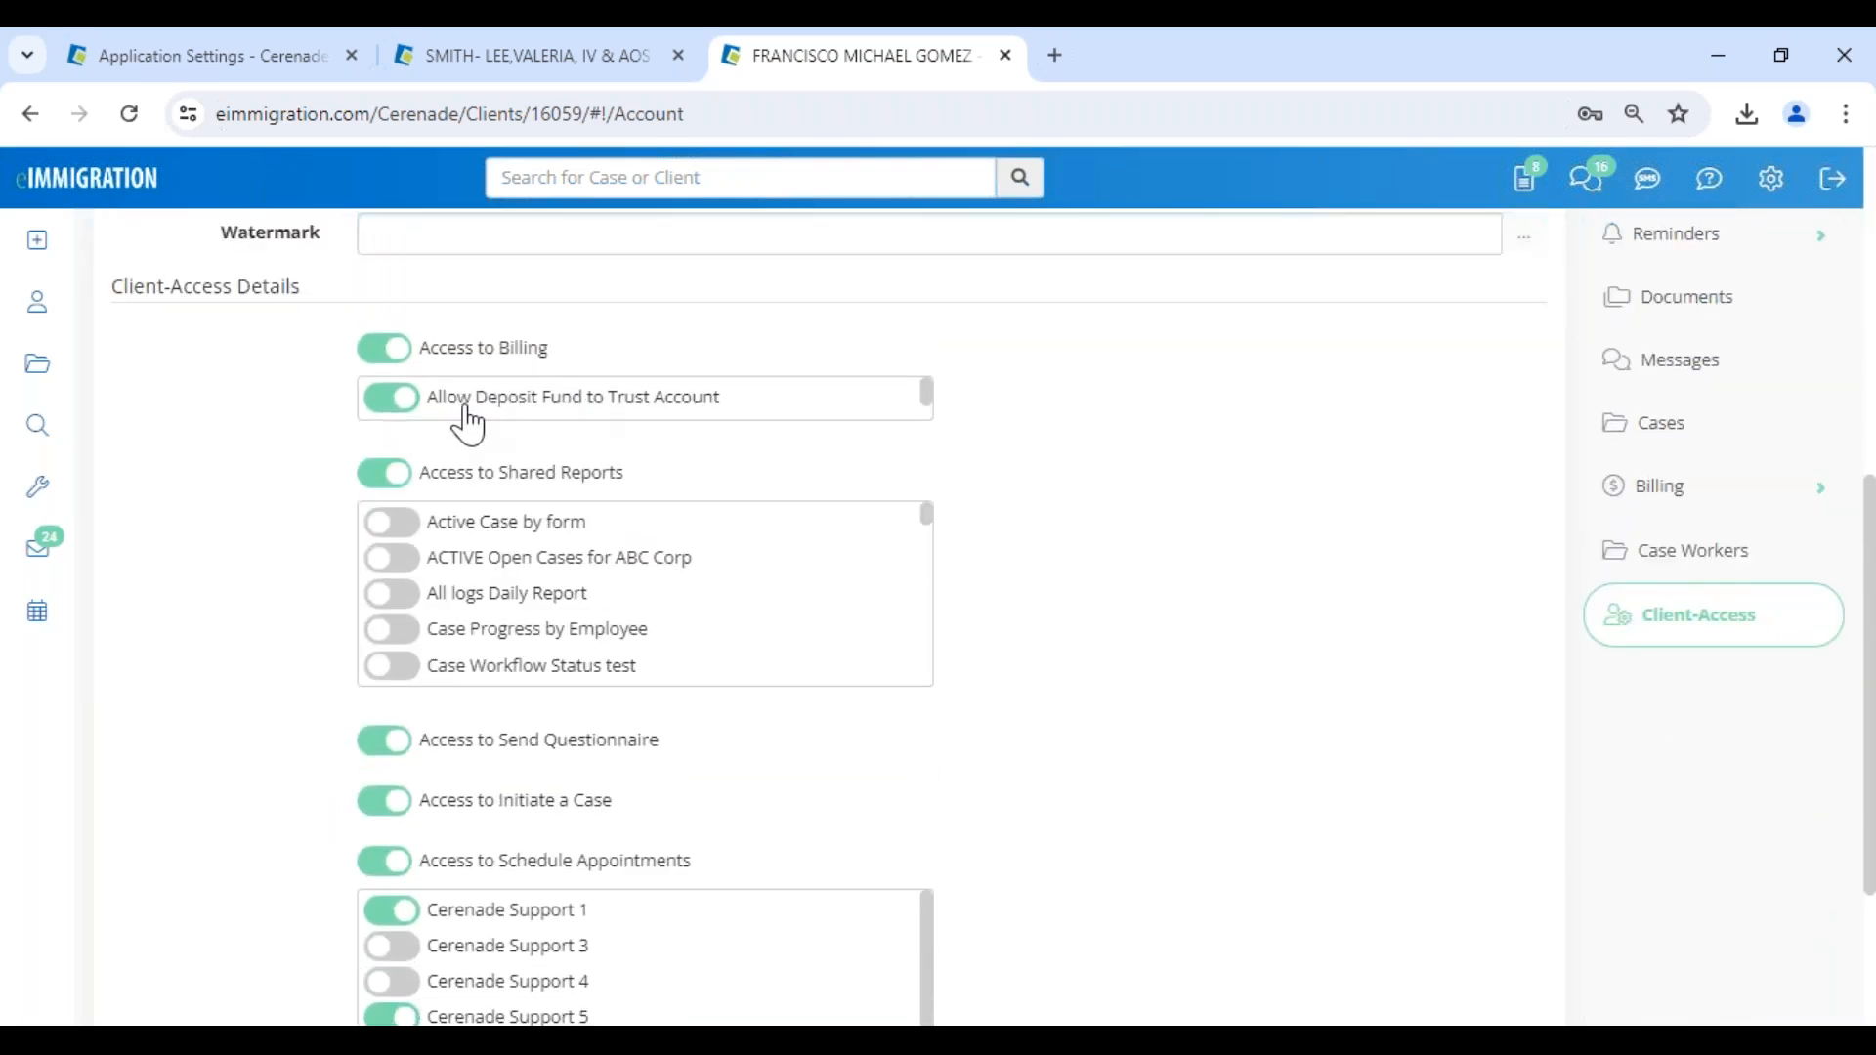
# - Switch to the client portal in Edge and refresh the Invoices page to load the updated access options
pyautogui.click(445, 1039)
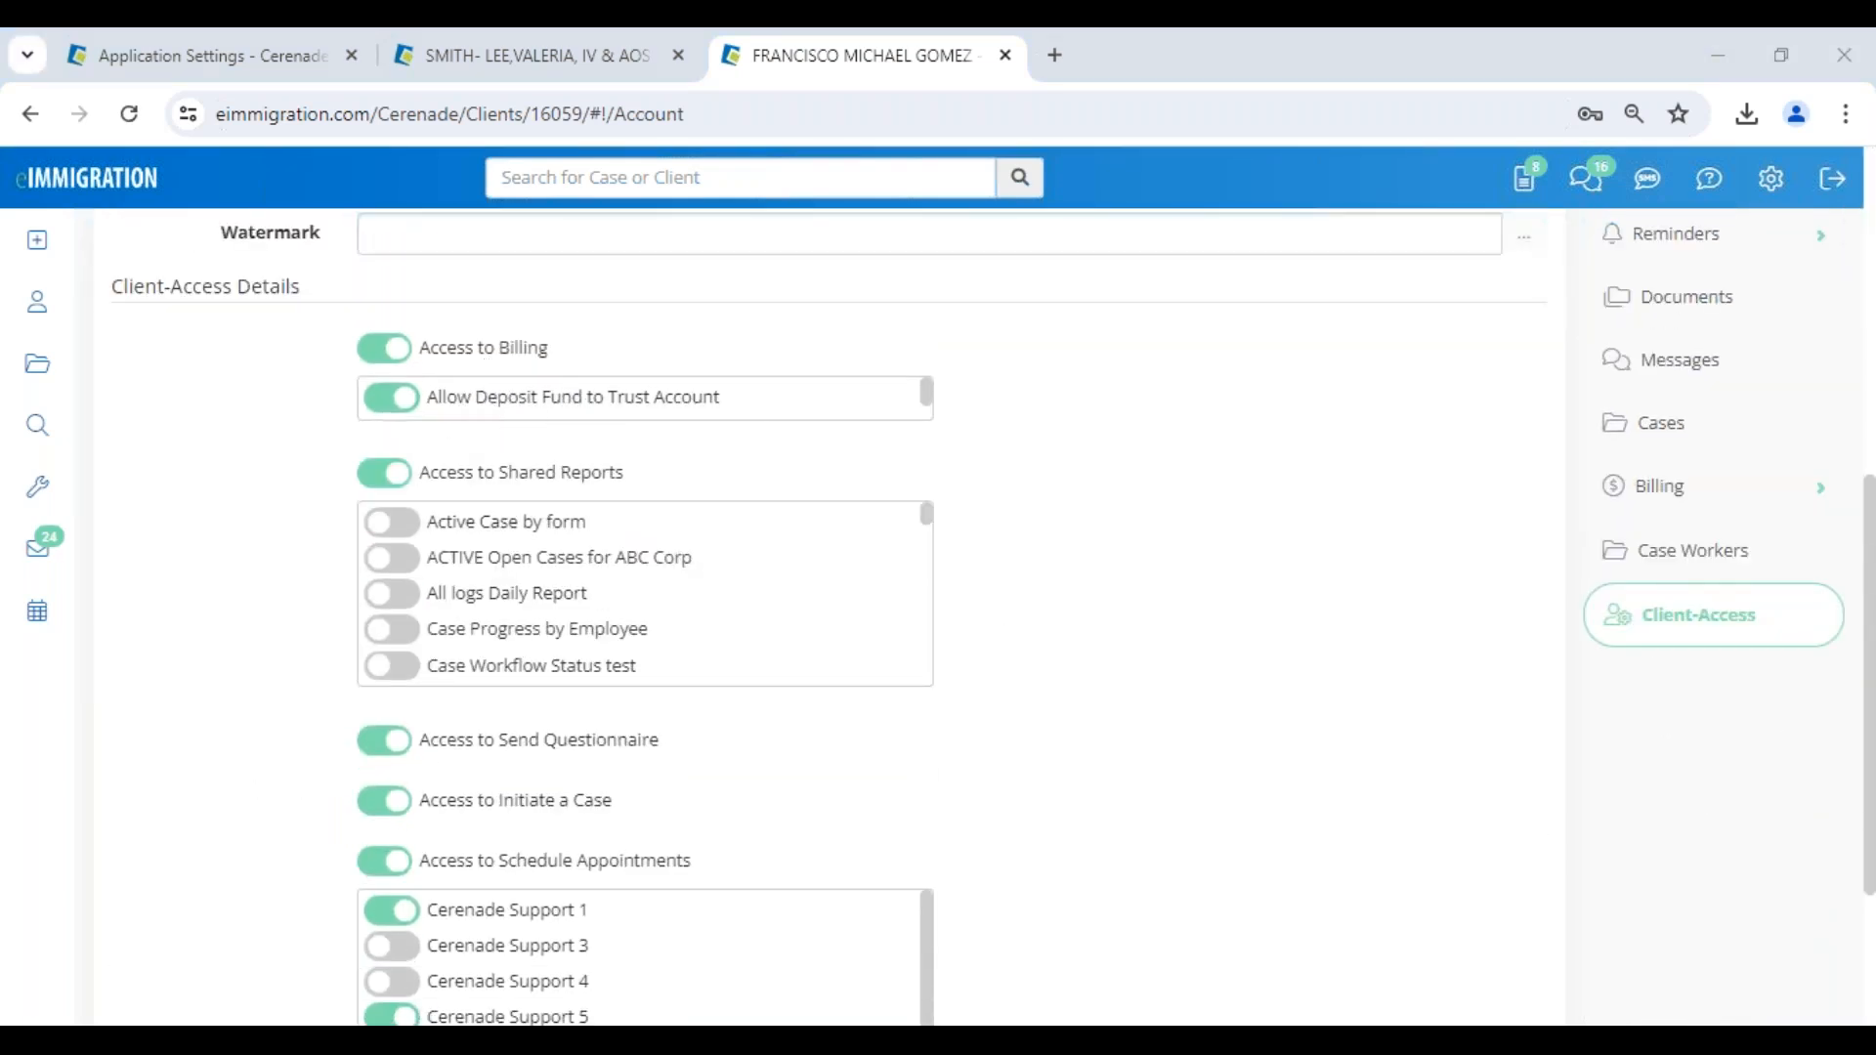
pyautogui.click(377, 950)
pyautogui.click(99, 110)
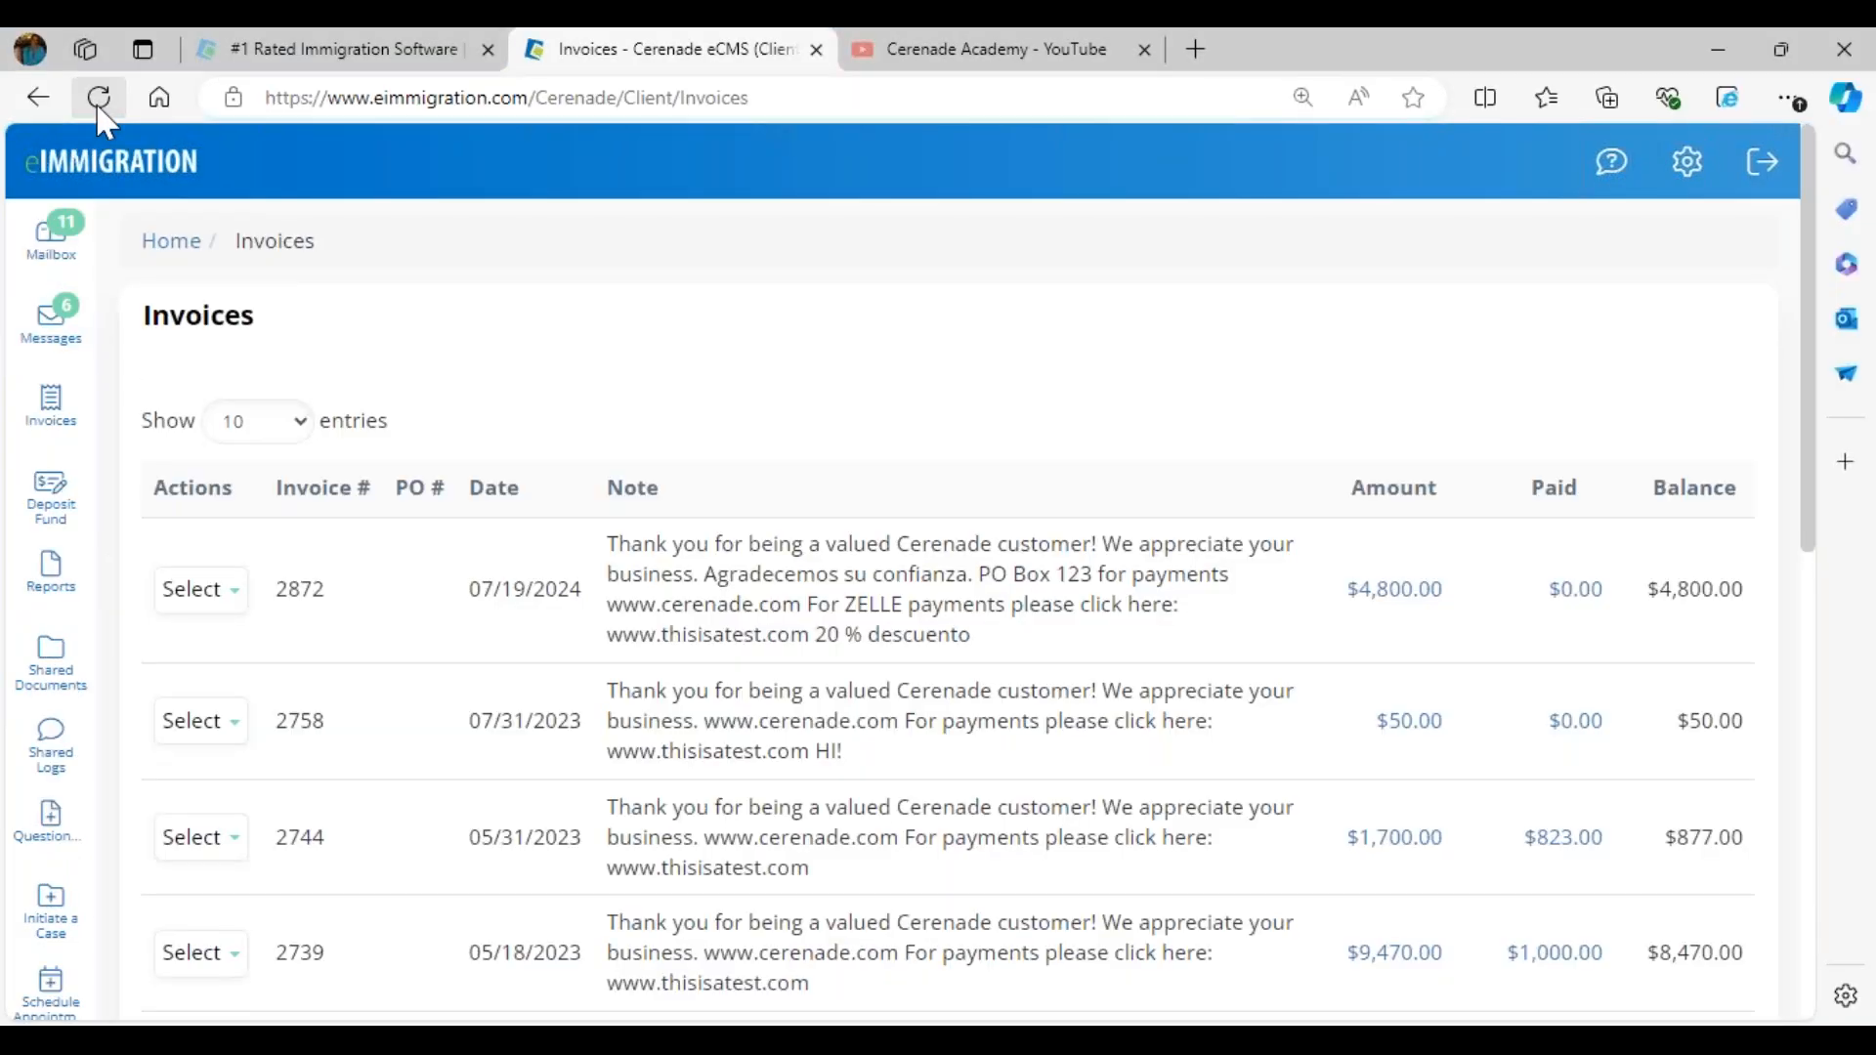
# - Open the Deposit Fund page, read the trust account notice and return to the client portal home page
pyautogui.click(49, 520)
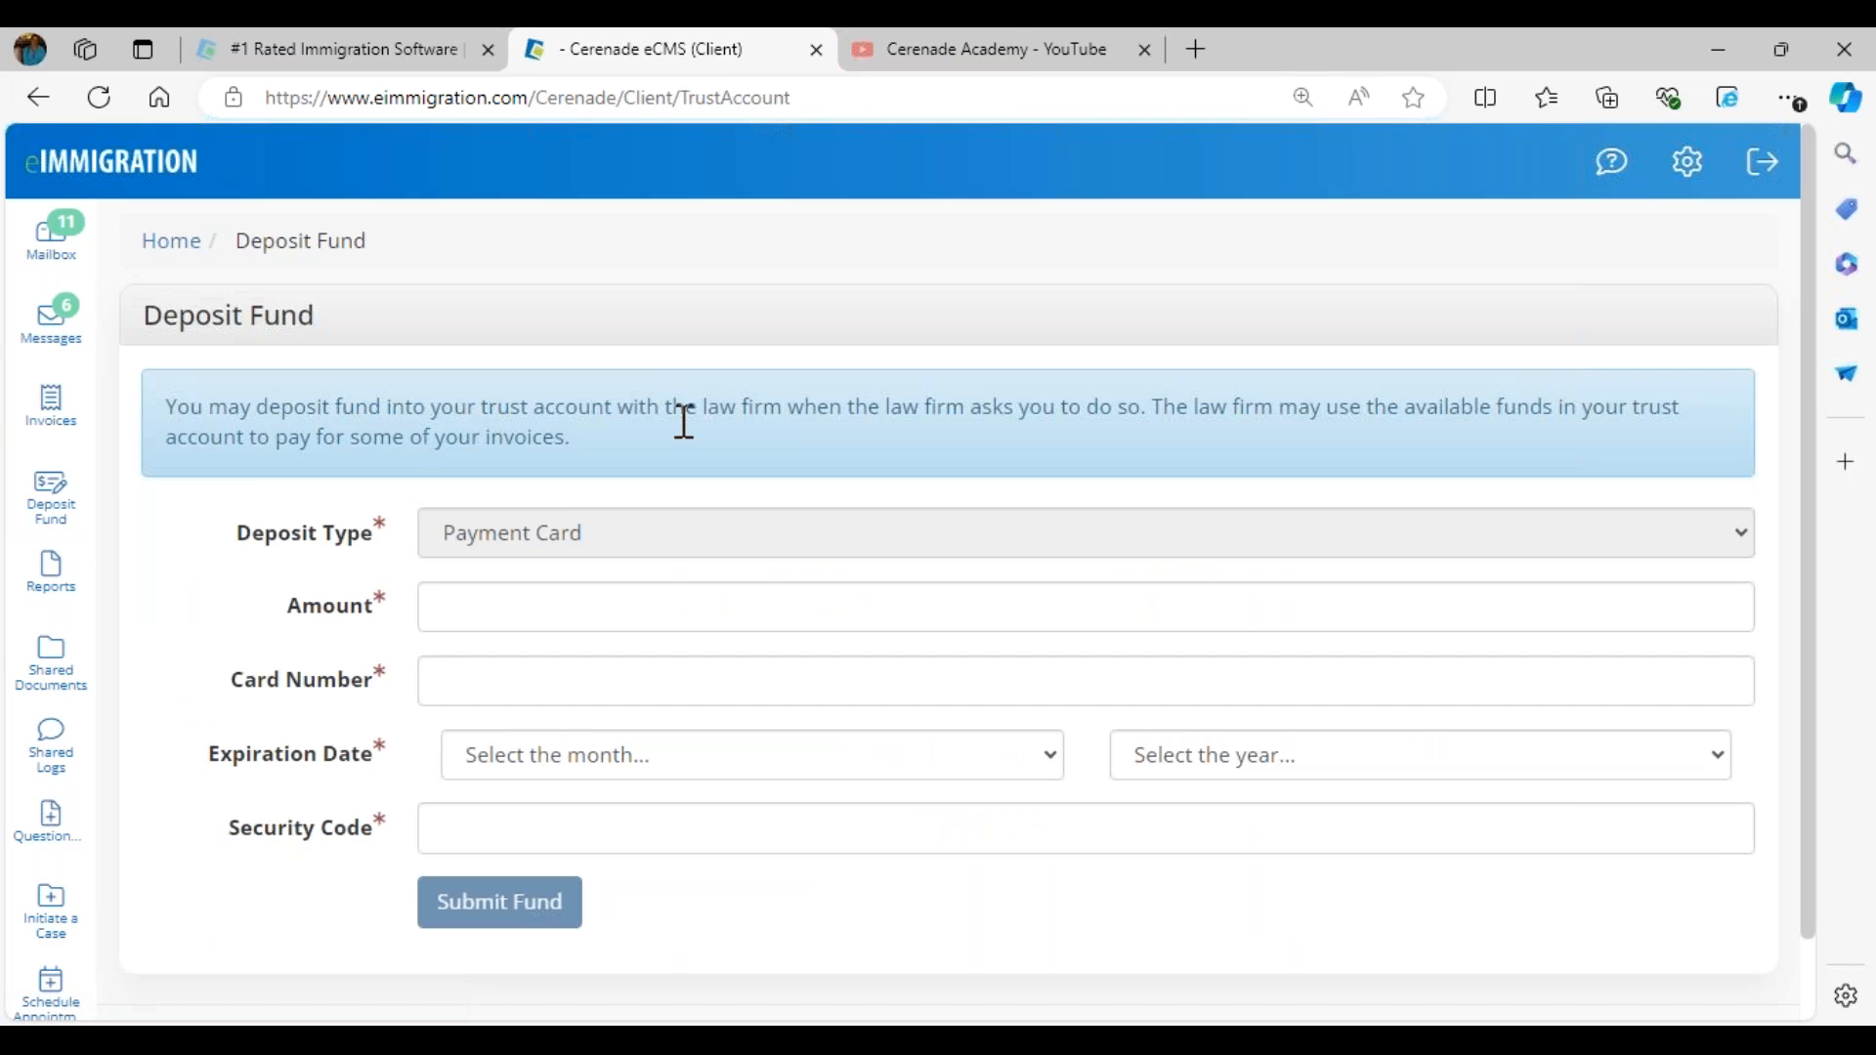
pyautogui.moveTo(454, 408); pyautogui.dragTo(663, 408)
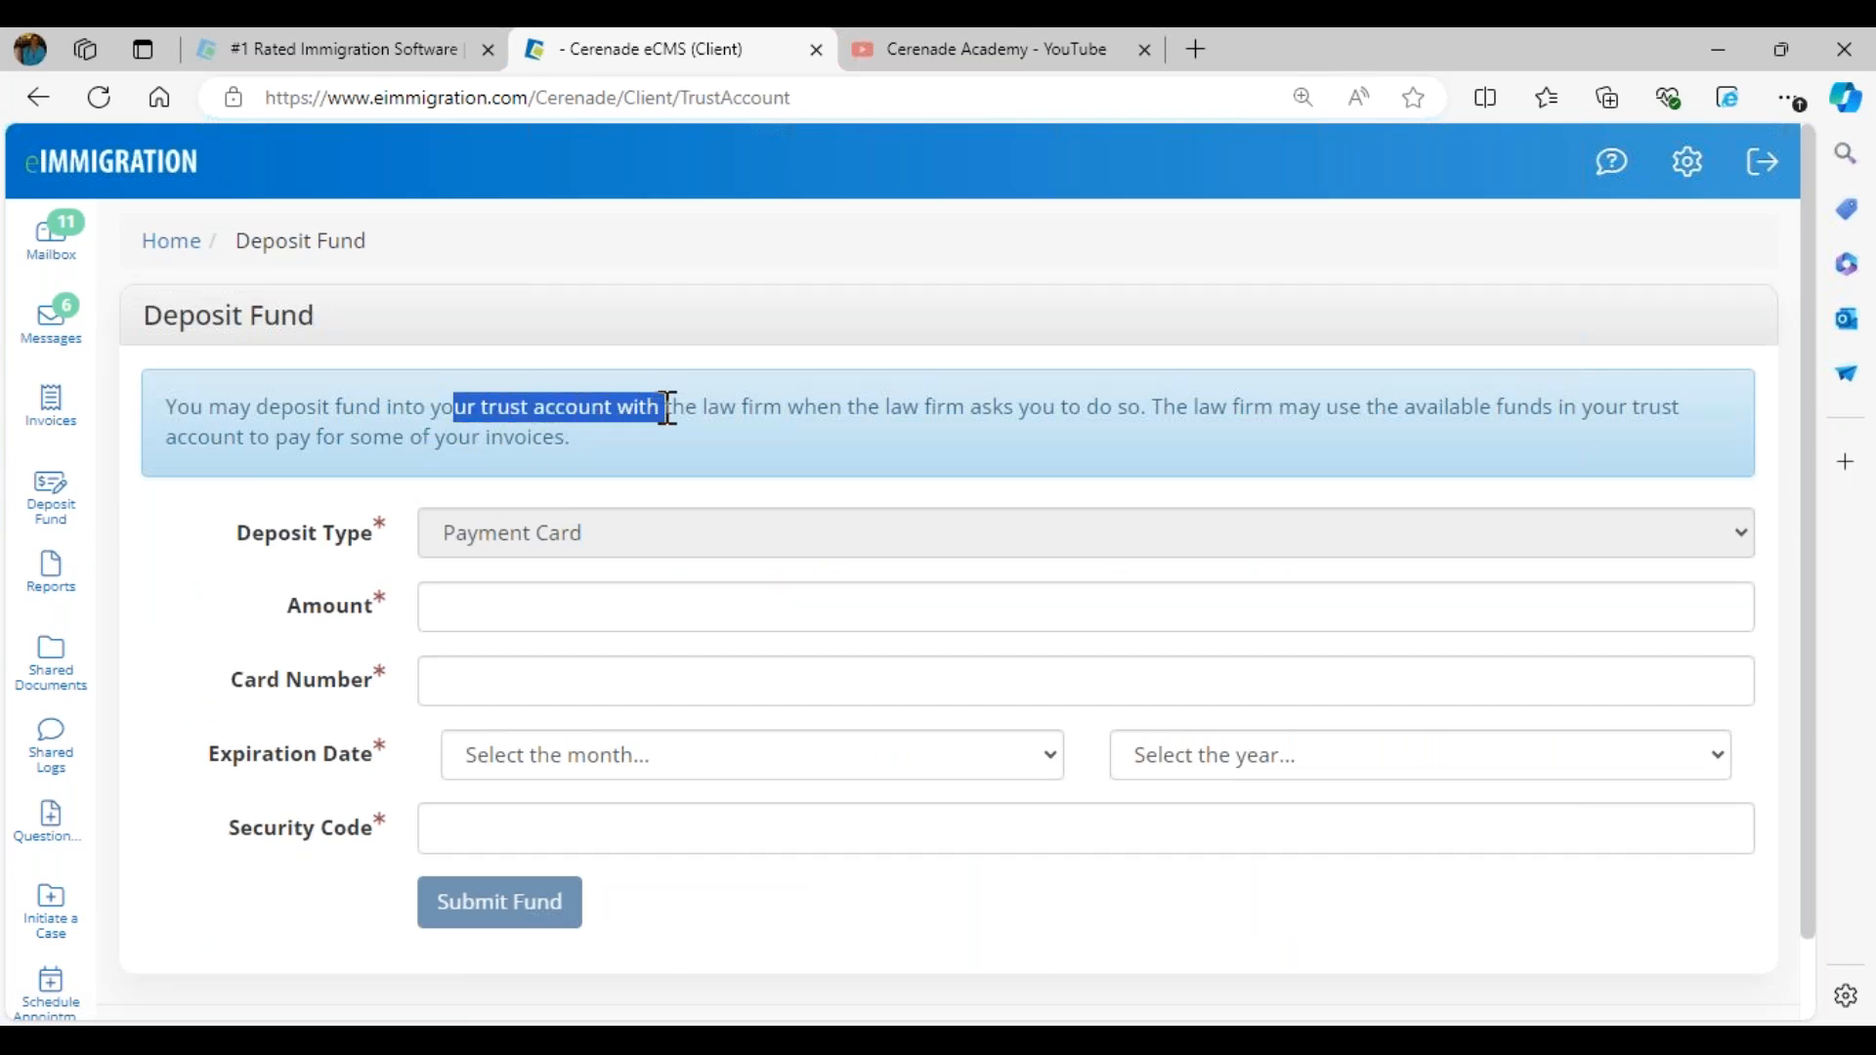
pyautogui.moveTo(672, 408); pyautogui.dragTo(1039, 440)
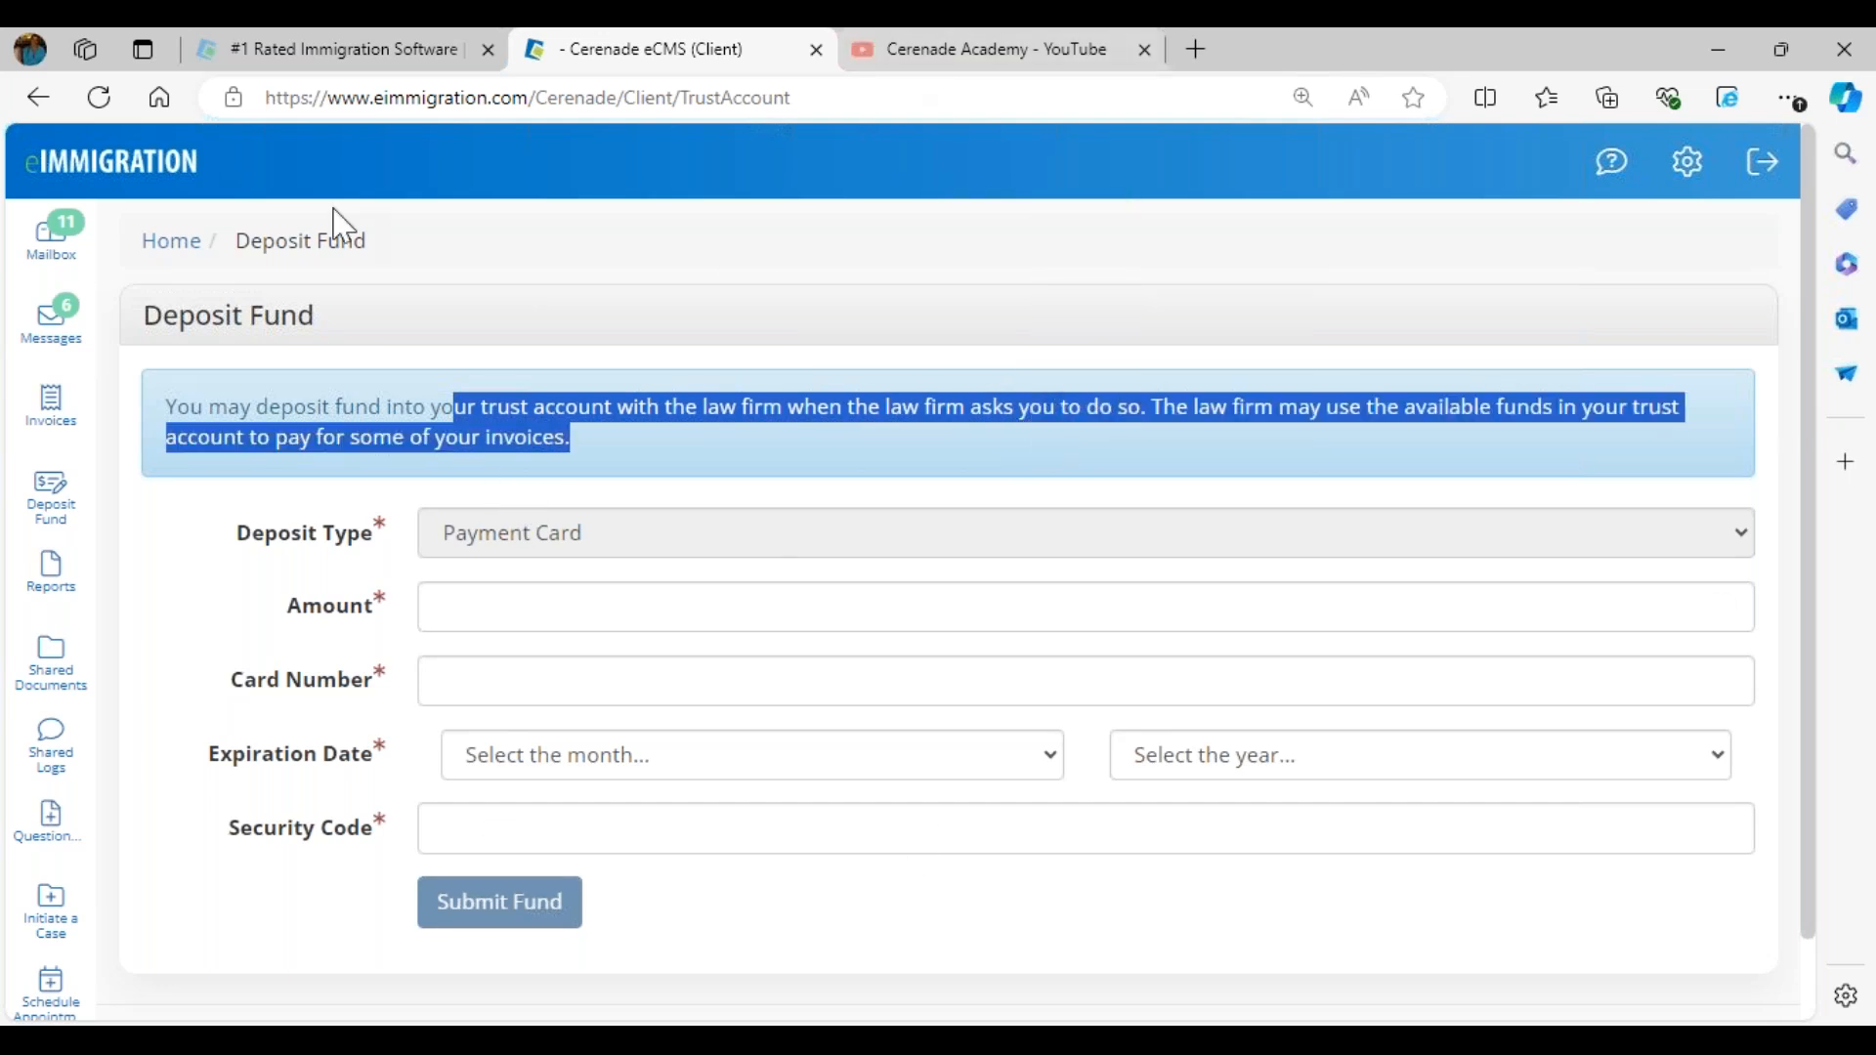
pyautogui.click(62, 174)
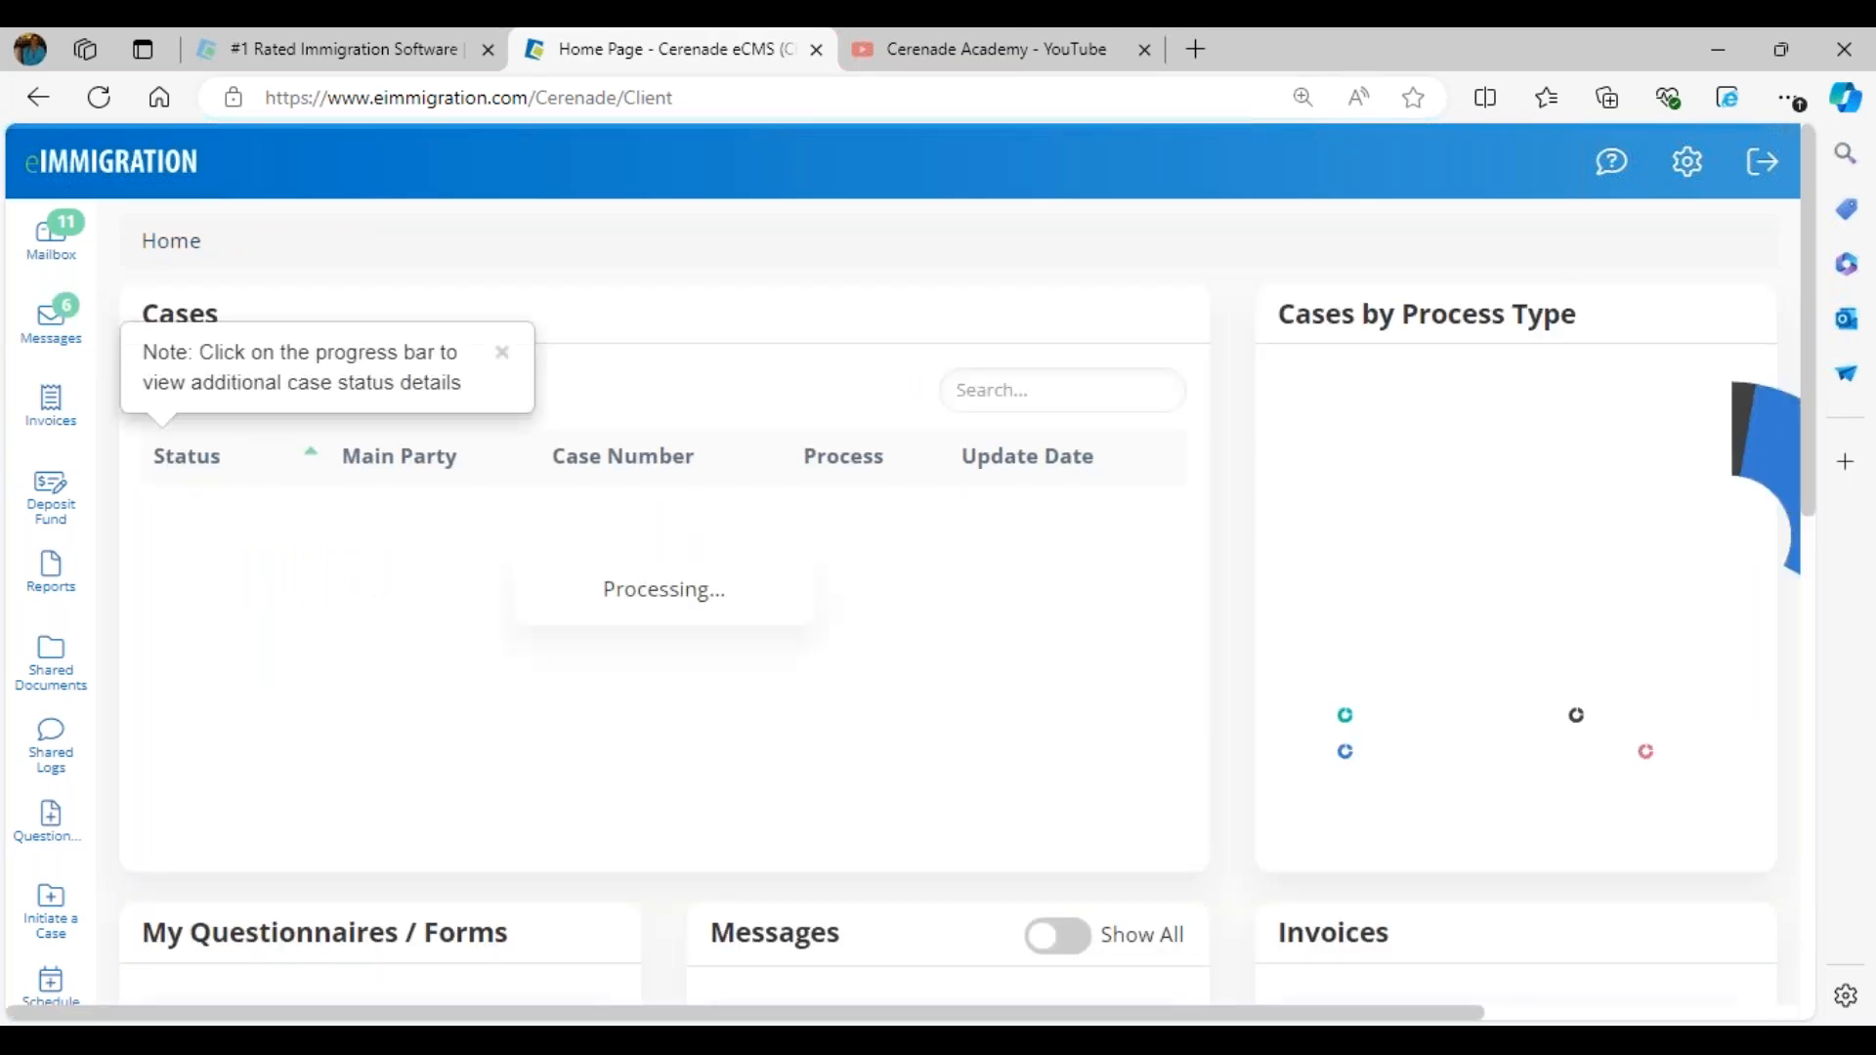
# - Open the client's shared reports, run the Passport Expiration (6 MONTHS OUT) report and return to the report list
pyautogui.click(44, 586)
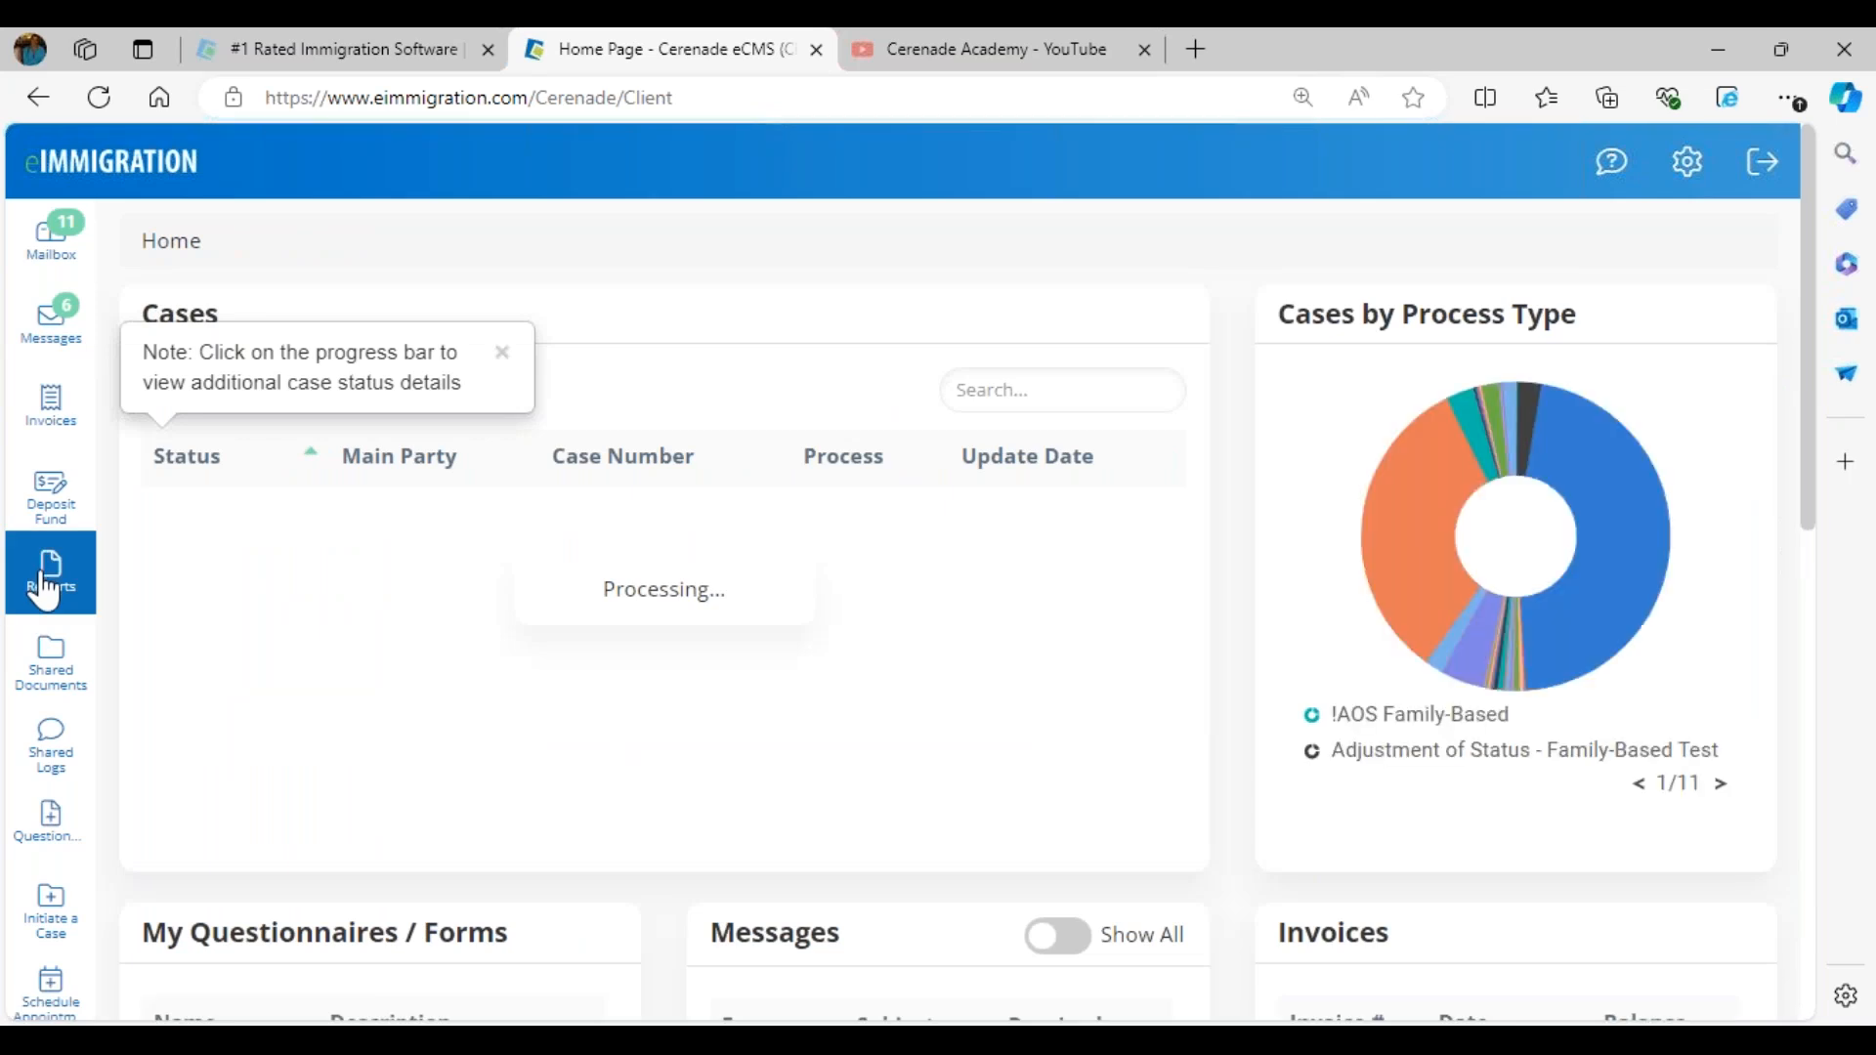
pyautogui.click(195, 553)
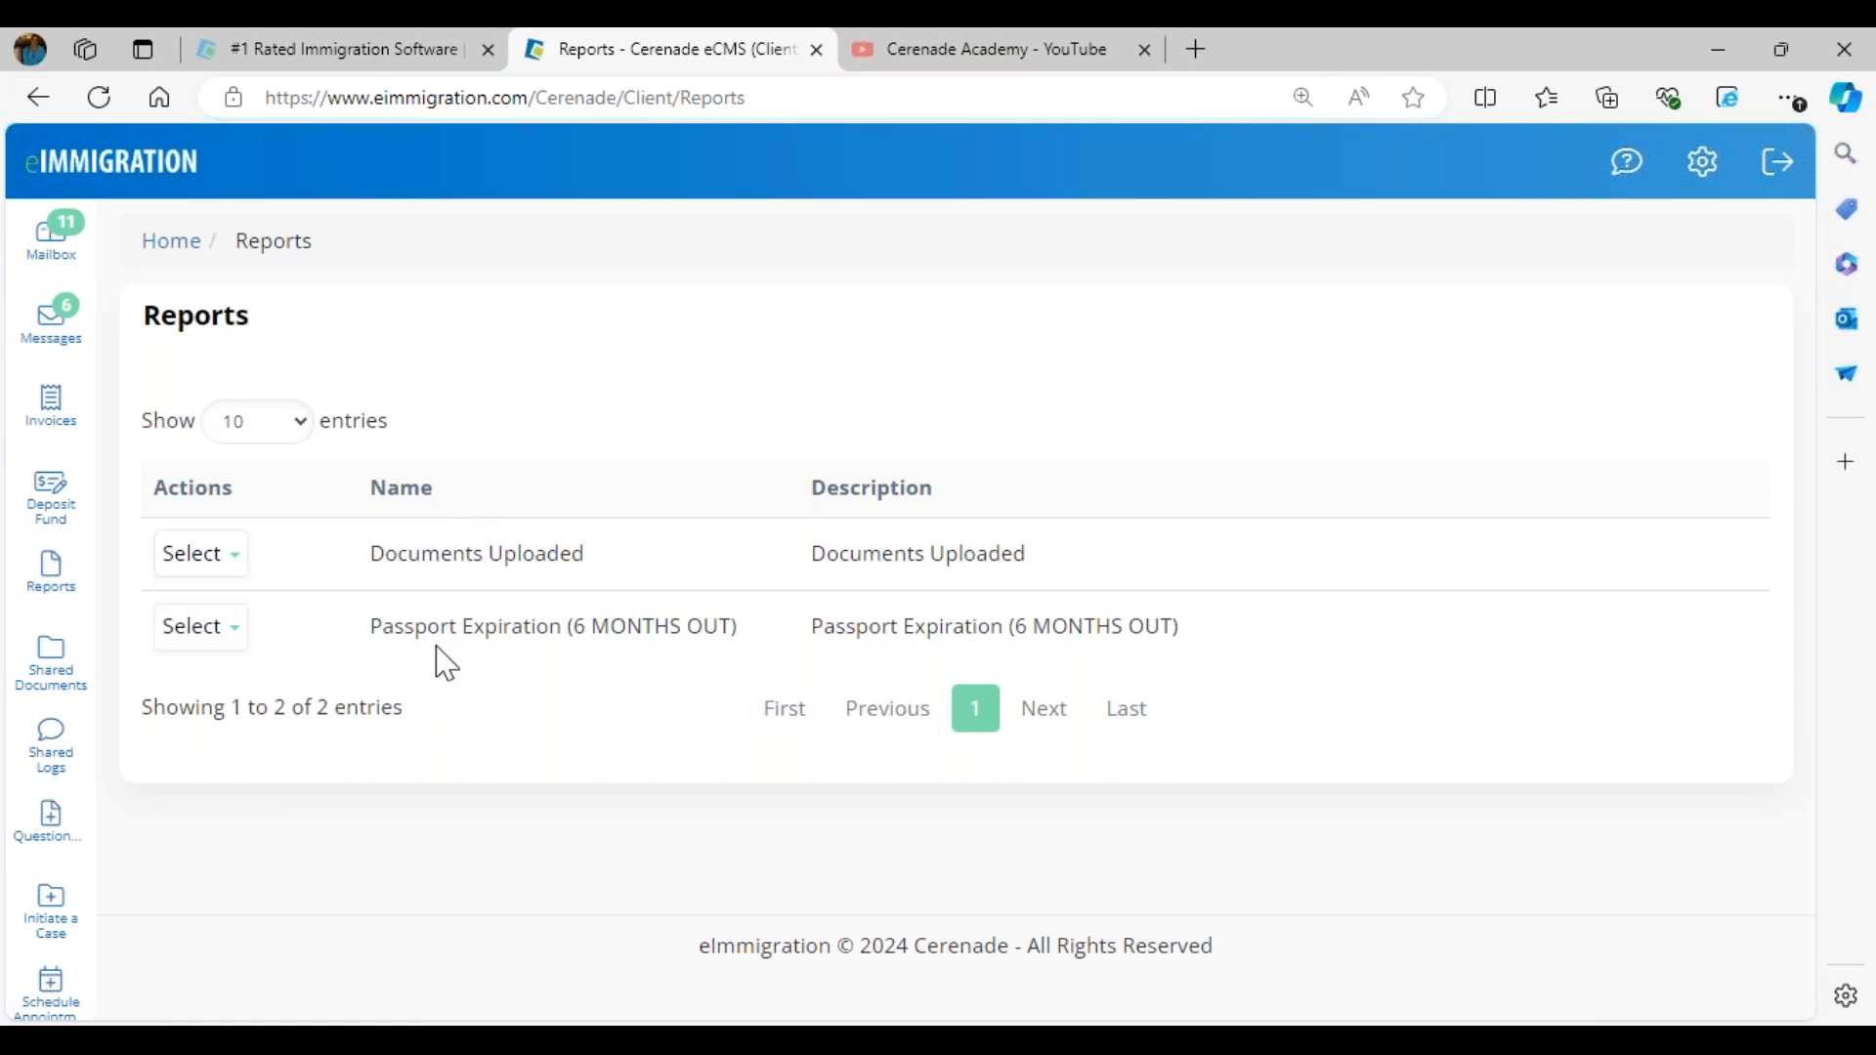
pyautogui.click(203, 630)
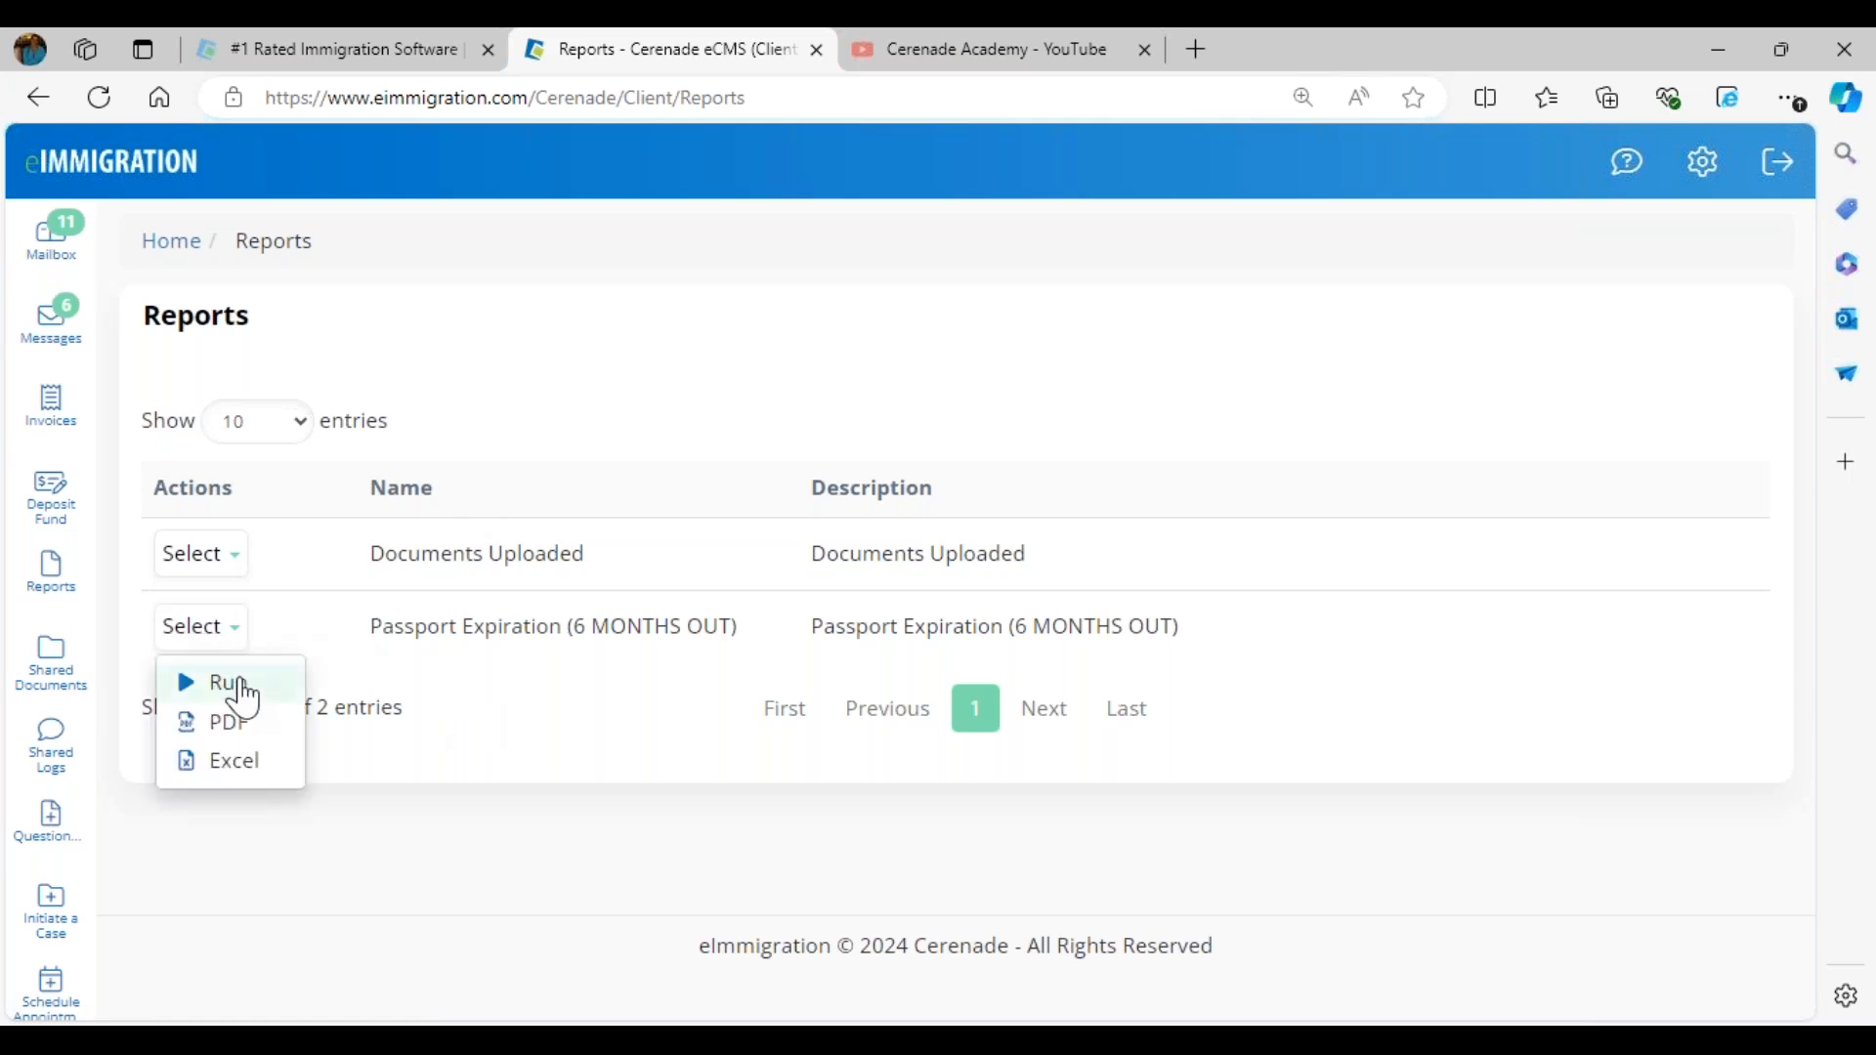
pyautogui.click(238, 699)
pyautogui.click(231, 621)
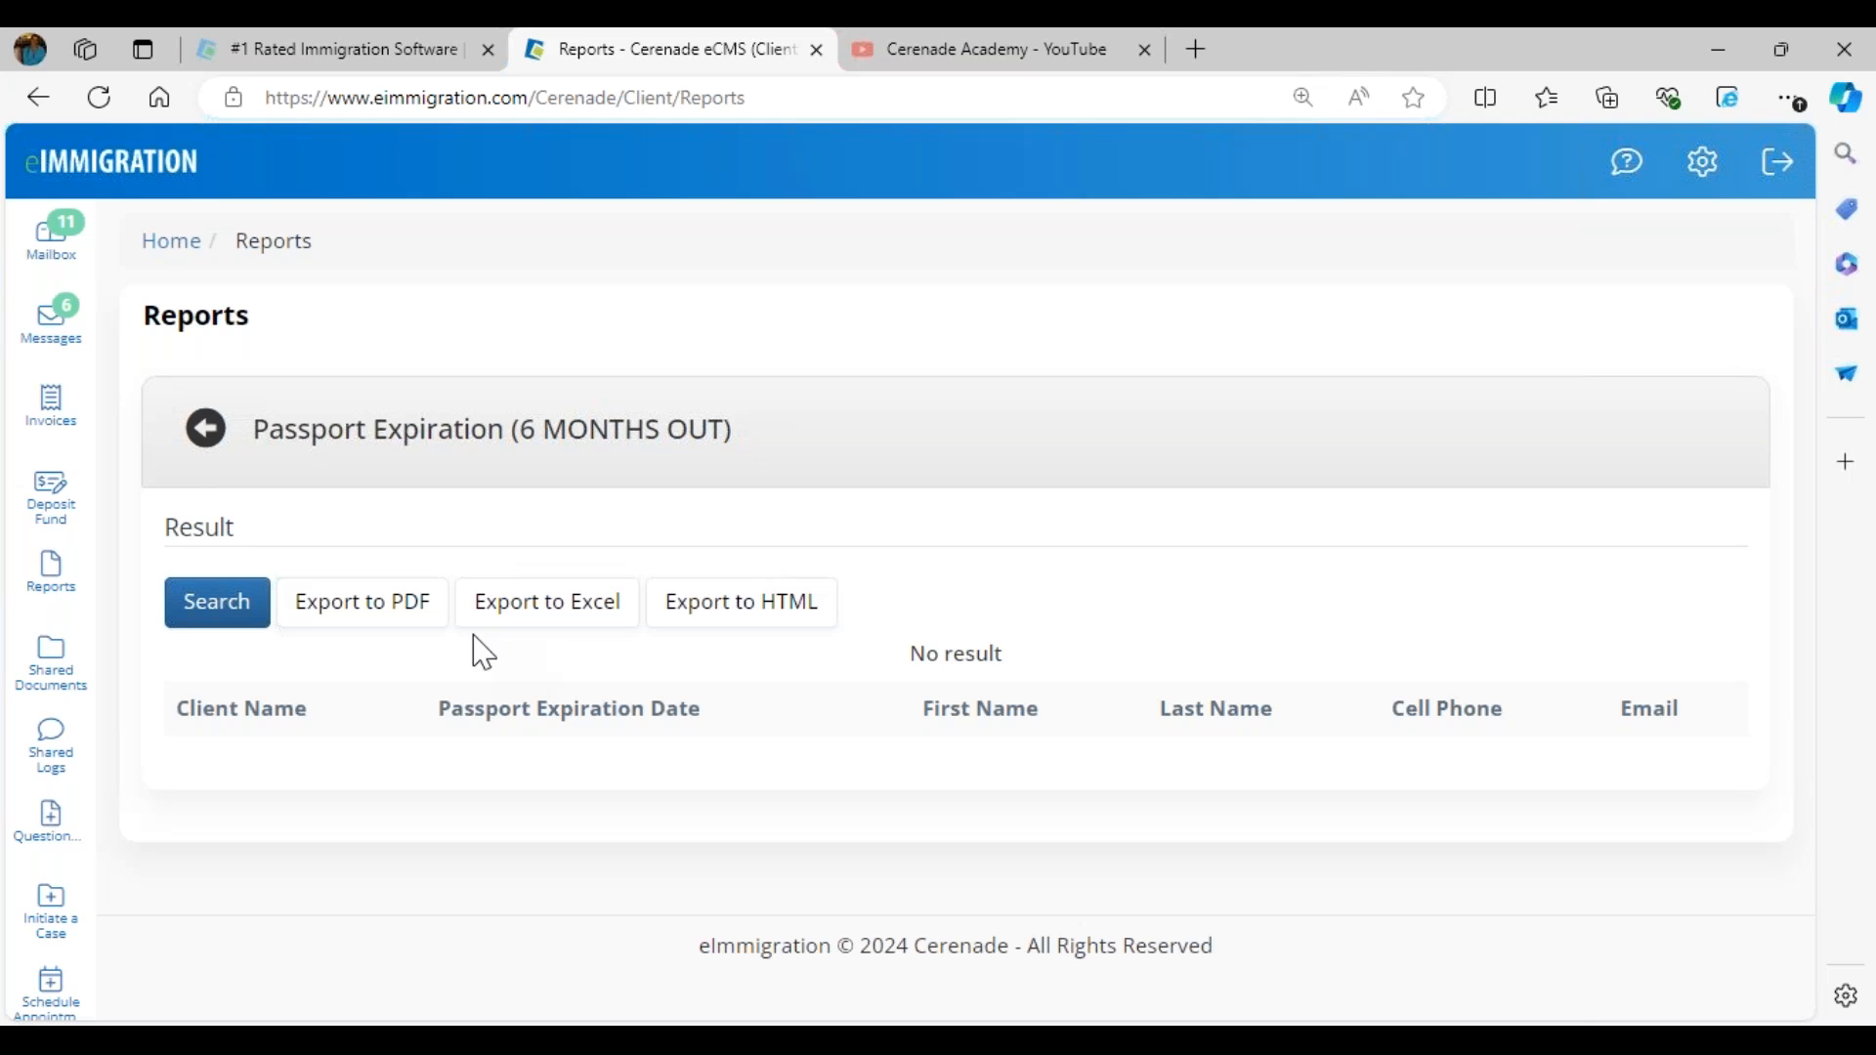
pyautogui.click(179, 430)
# - Run the Documents Uploaded report, review its upload dates and return to the report list
pyautogui.click(203, 553)
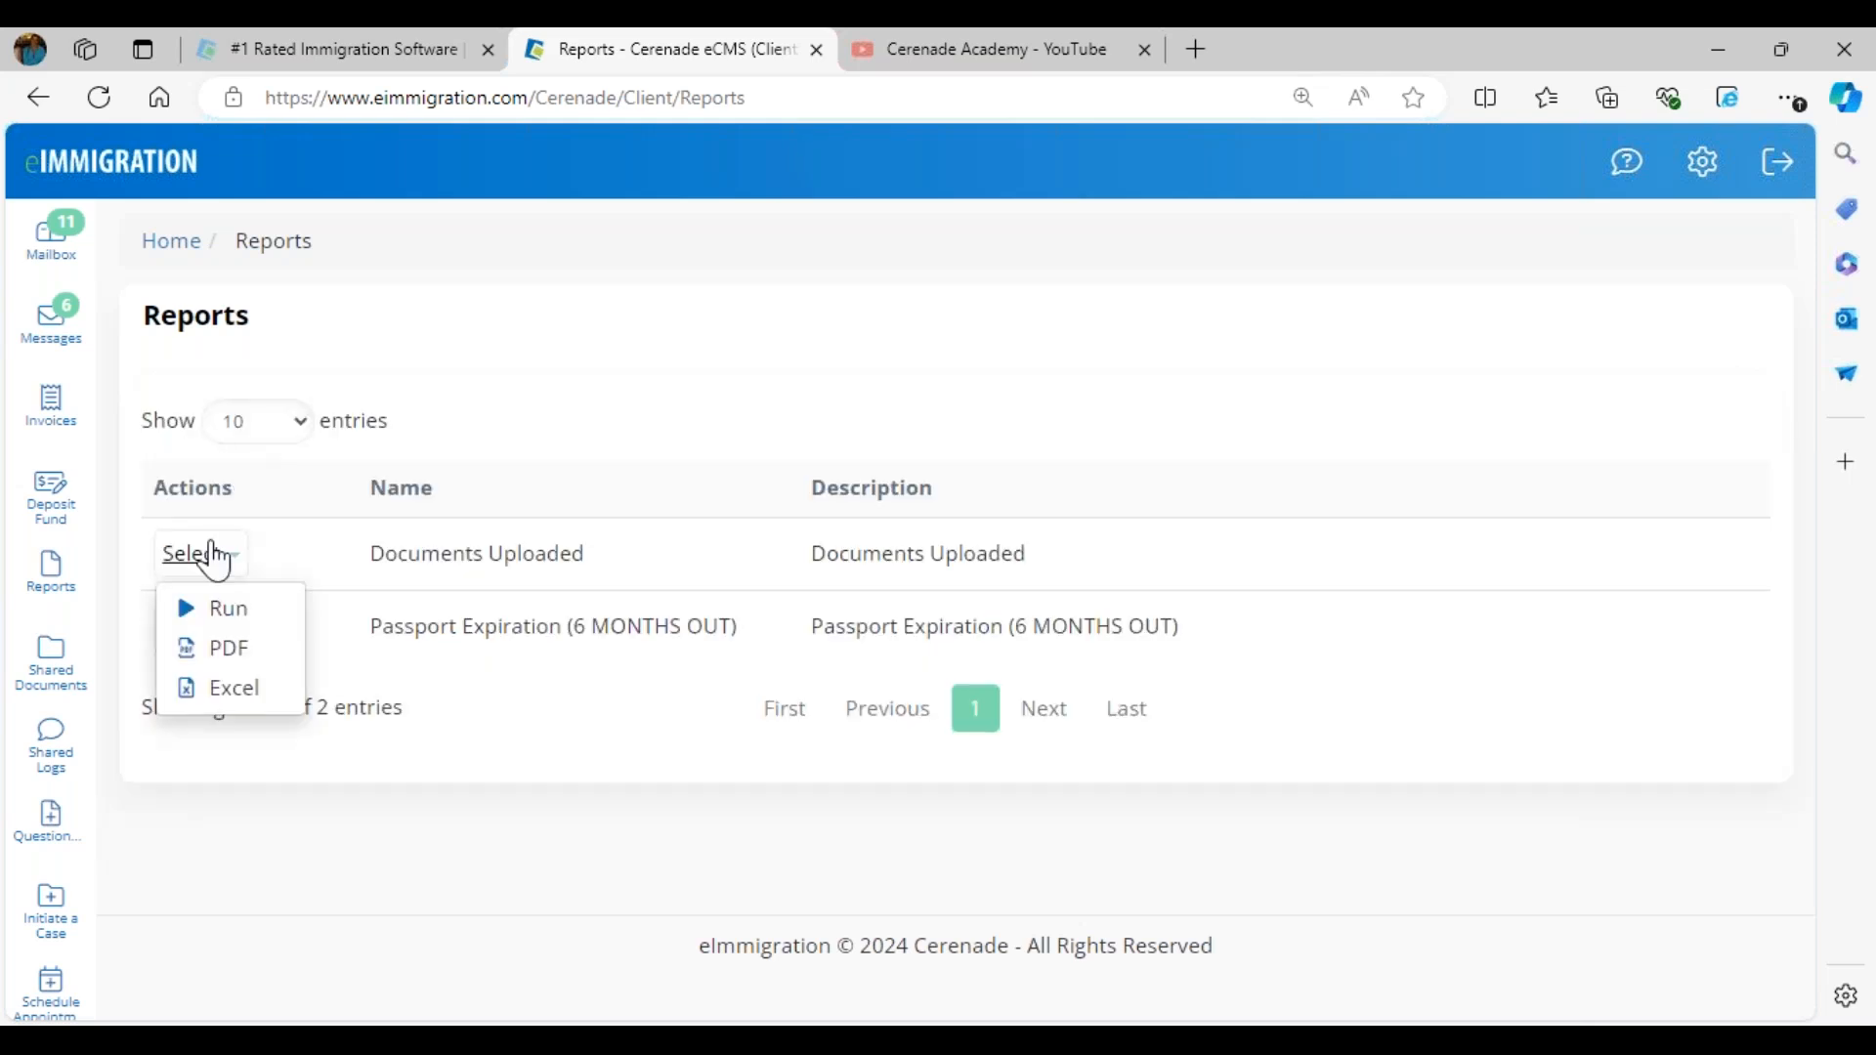
pyautogui.click(233, 612)
pyautogui.click(234, 616)
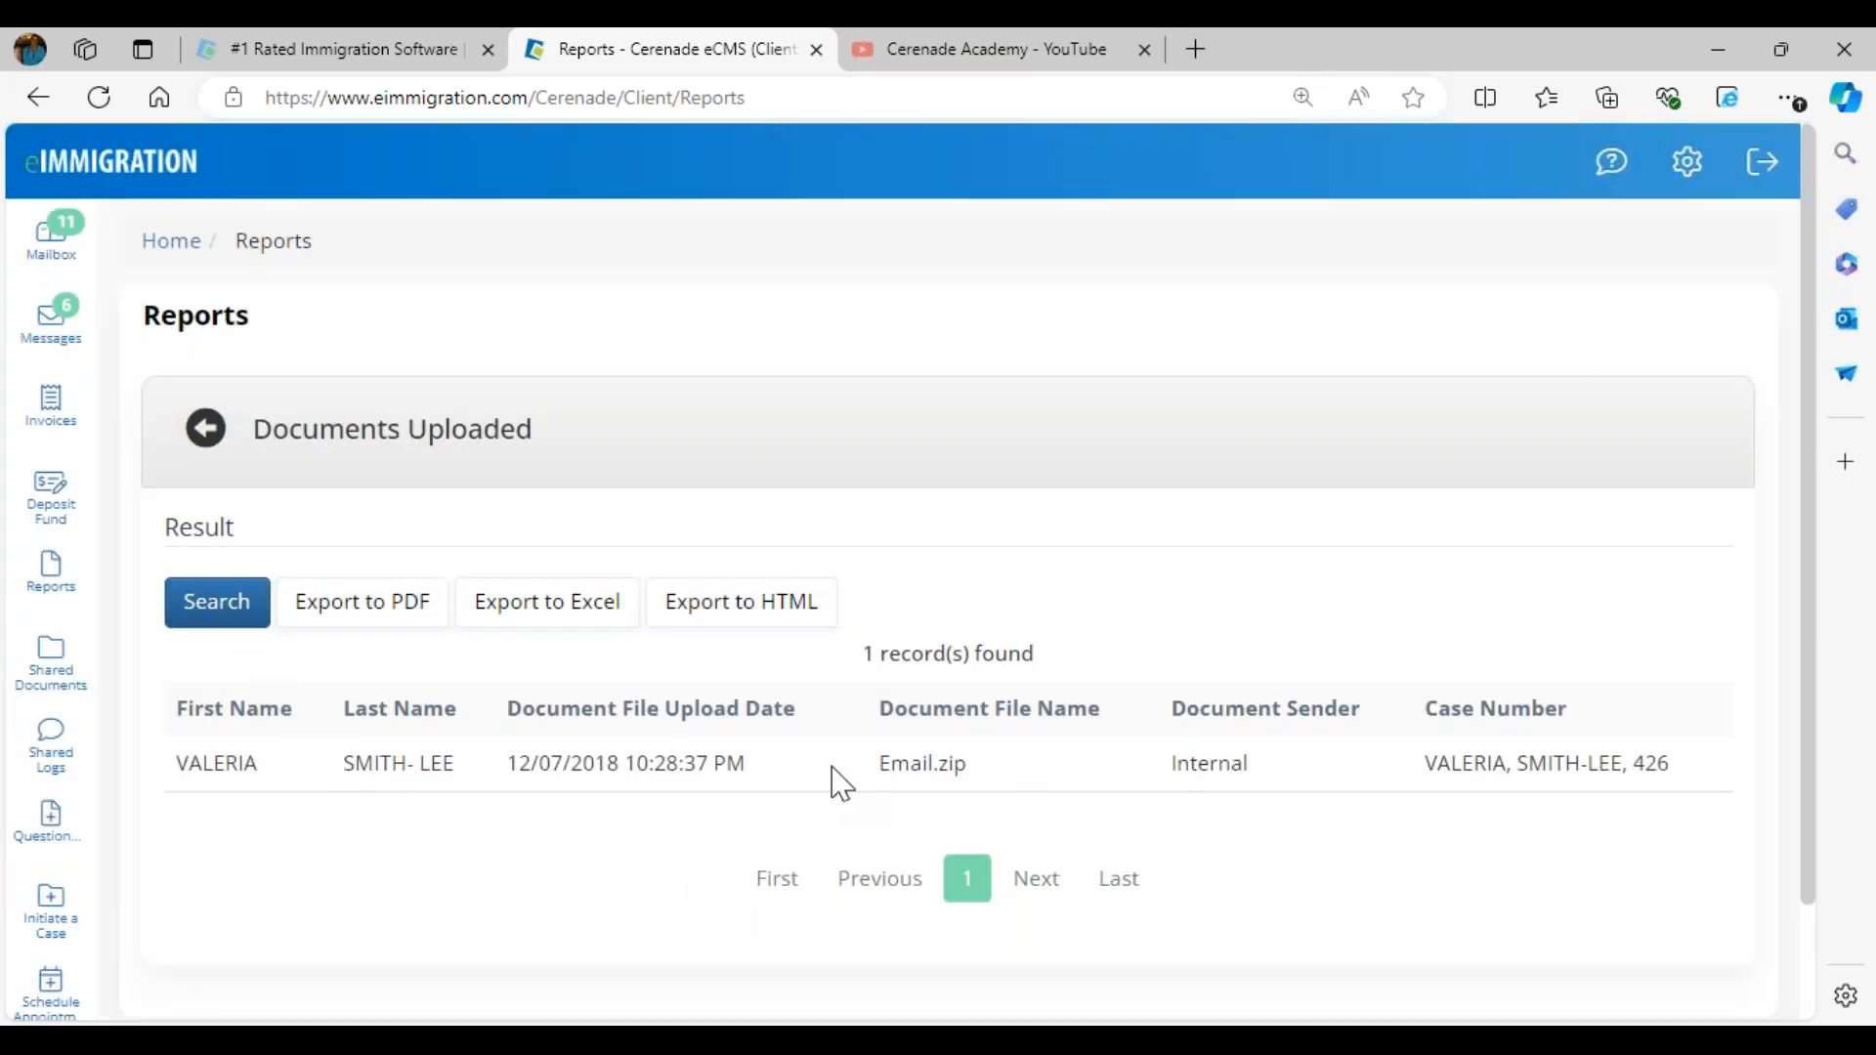
pyautogui.moveTo(617, 765); pyautogui.dragTo(530, 765)
pyautogui.click(204, 429)
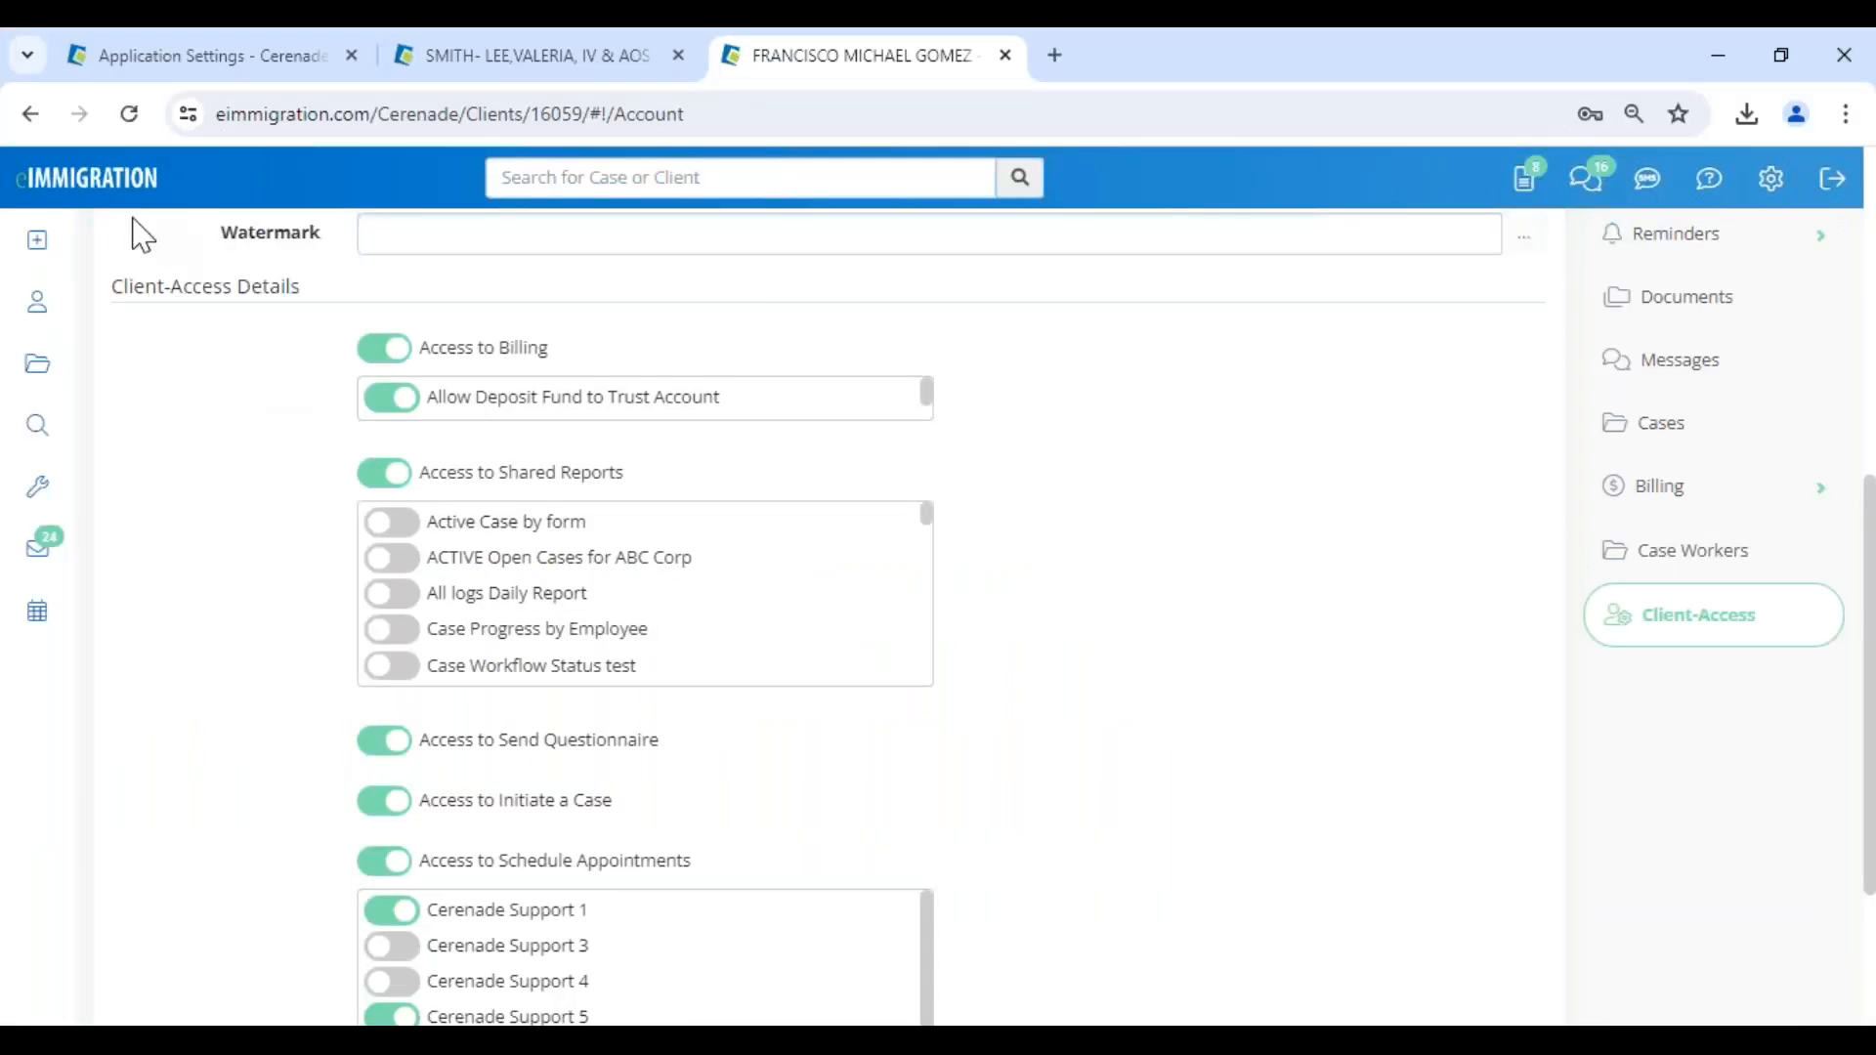
# - Switch to the administrator portal in Chrome and open Report Templates from the Administrator home page
pyautogui.click(195, 56)
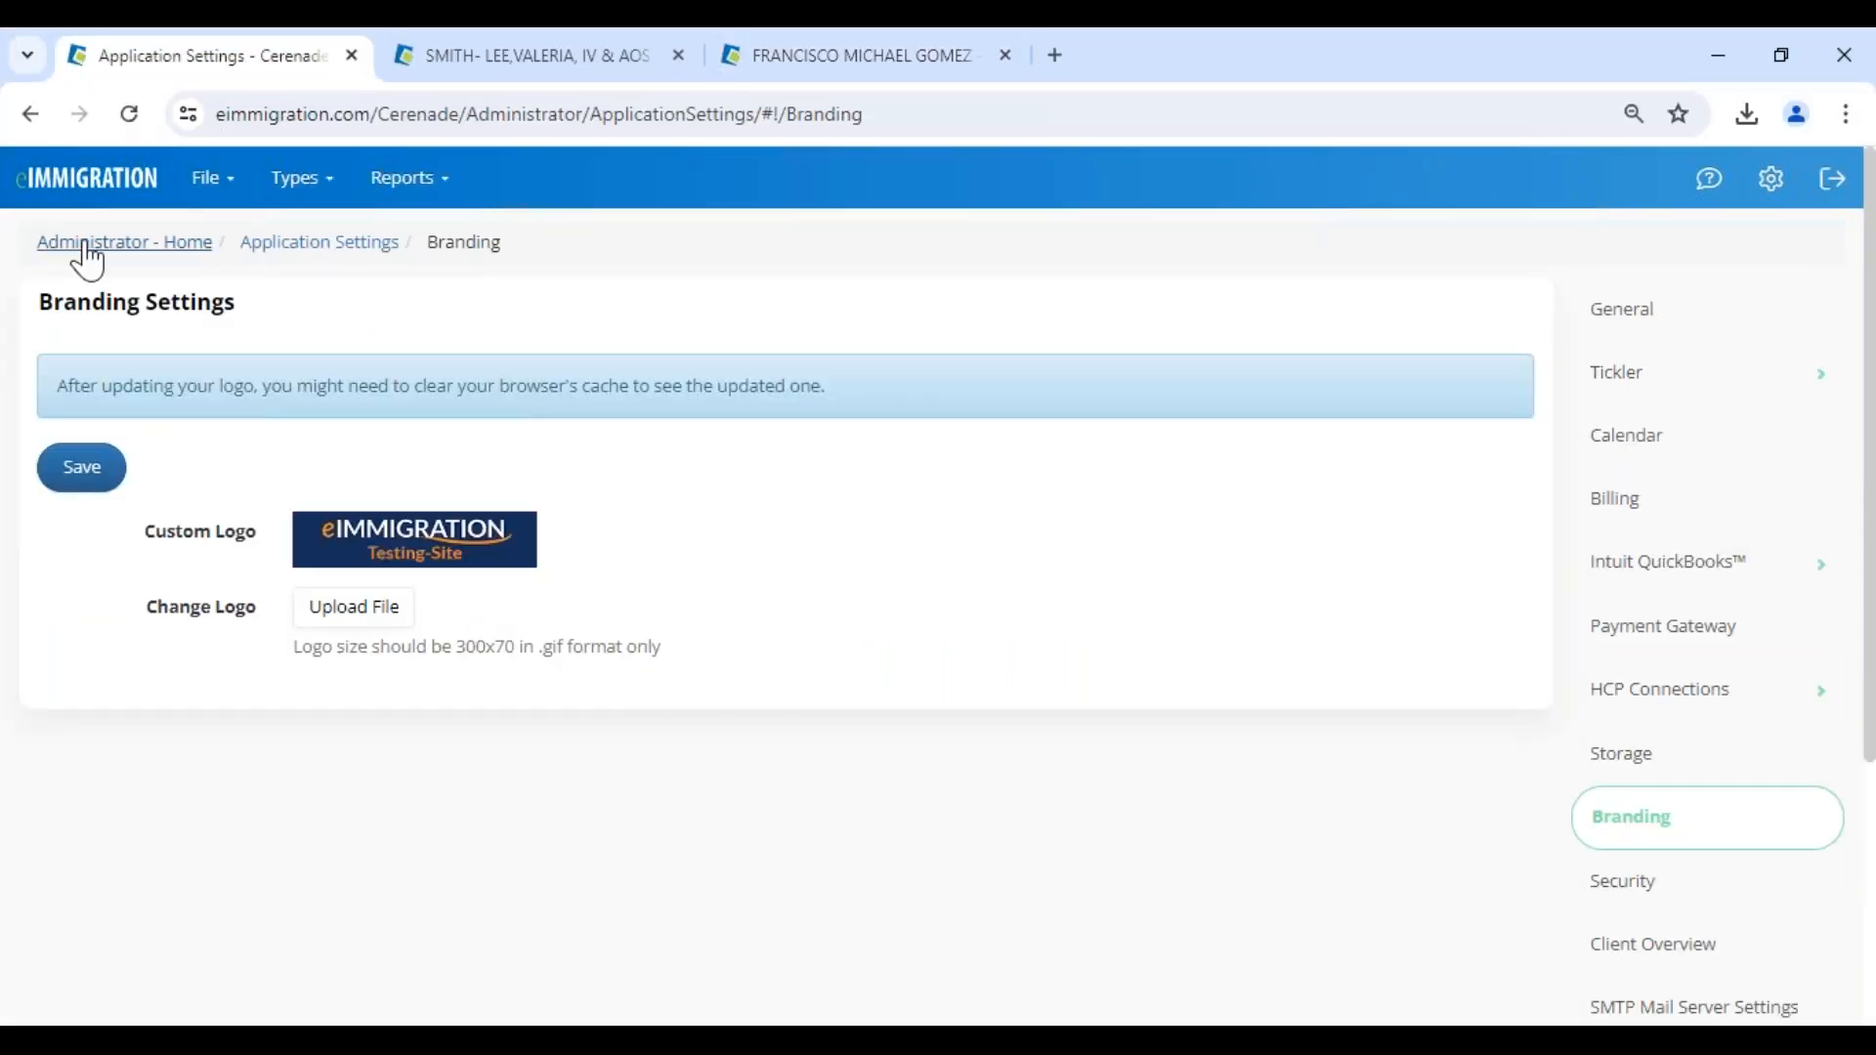
pyautogui.click(88, 256)
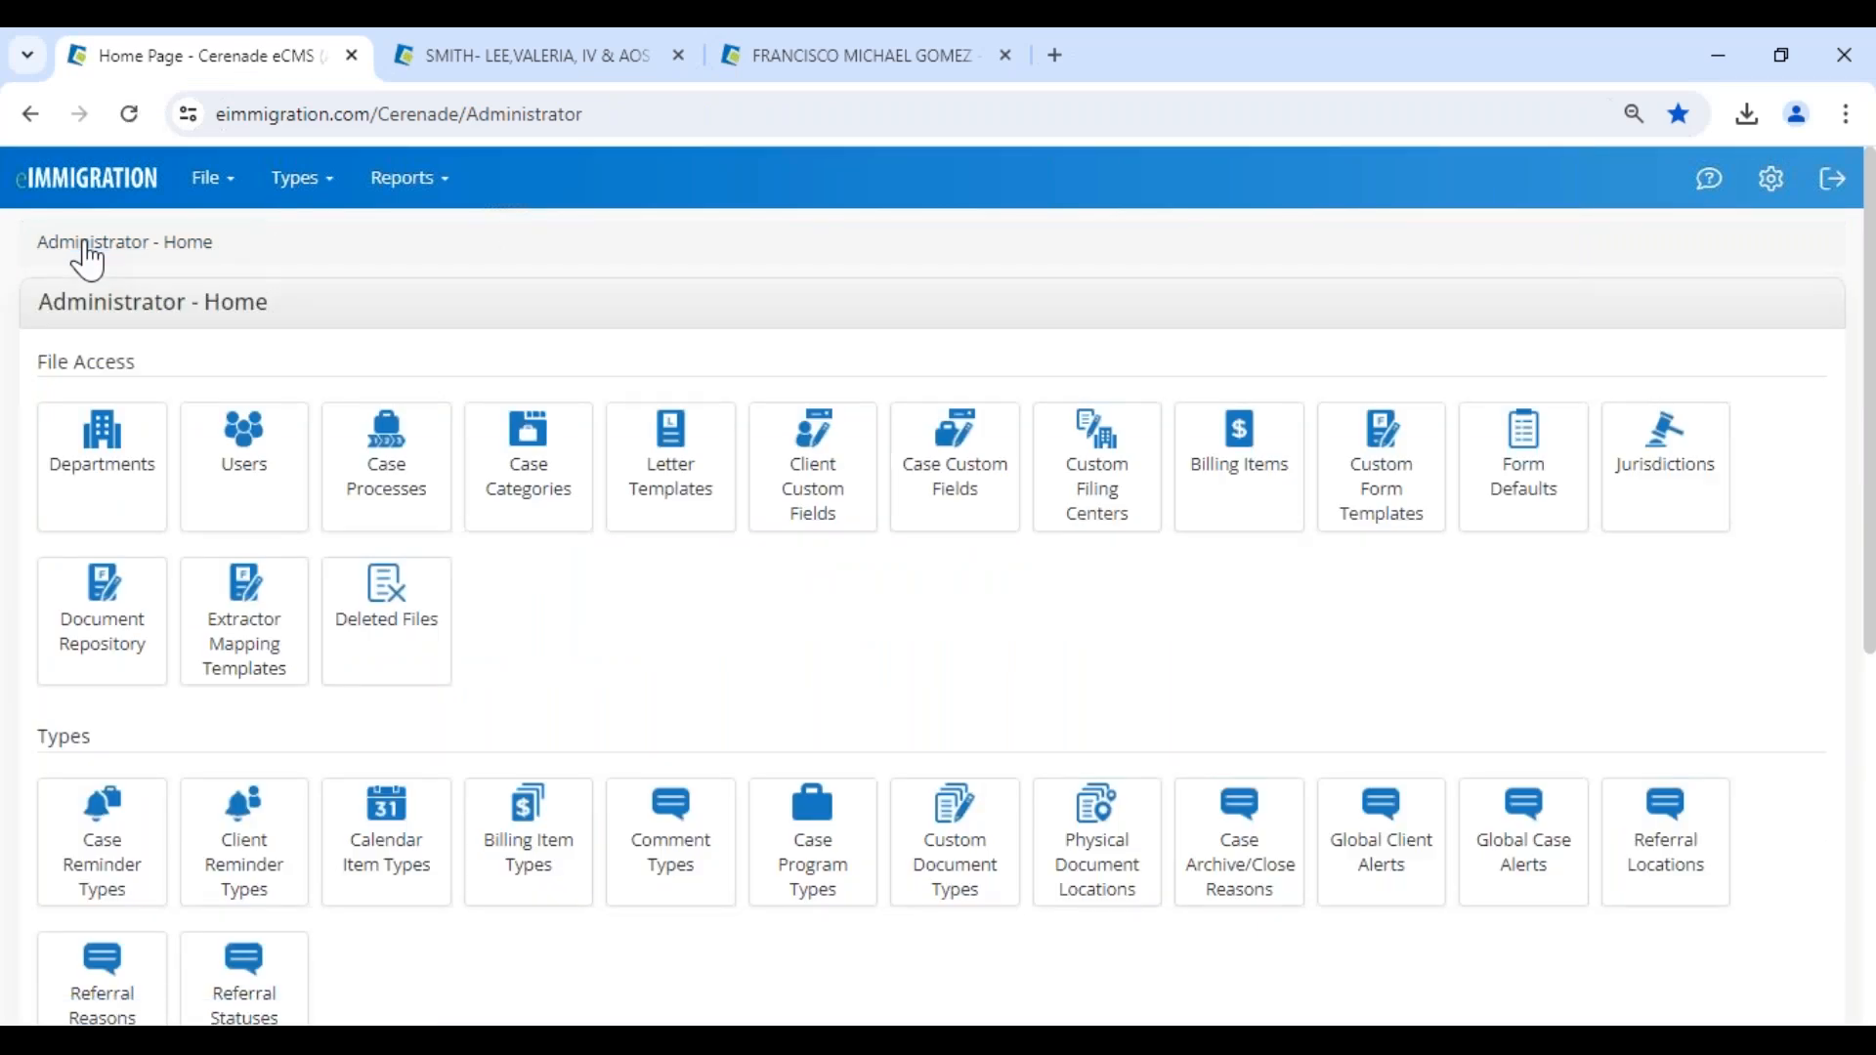
pyautogui.moveTo(32, 304); pyautogui.dragTo(381, 320)
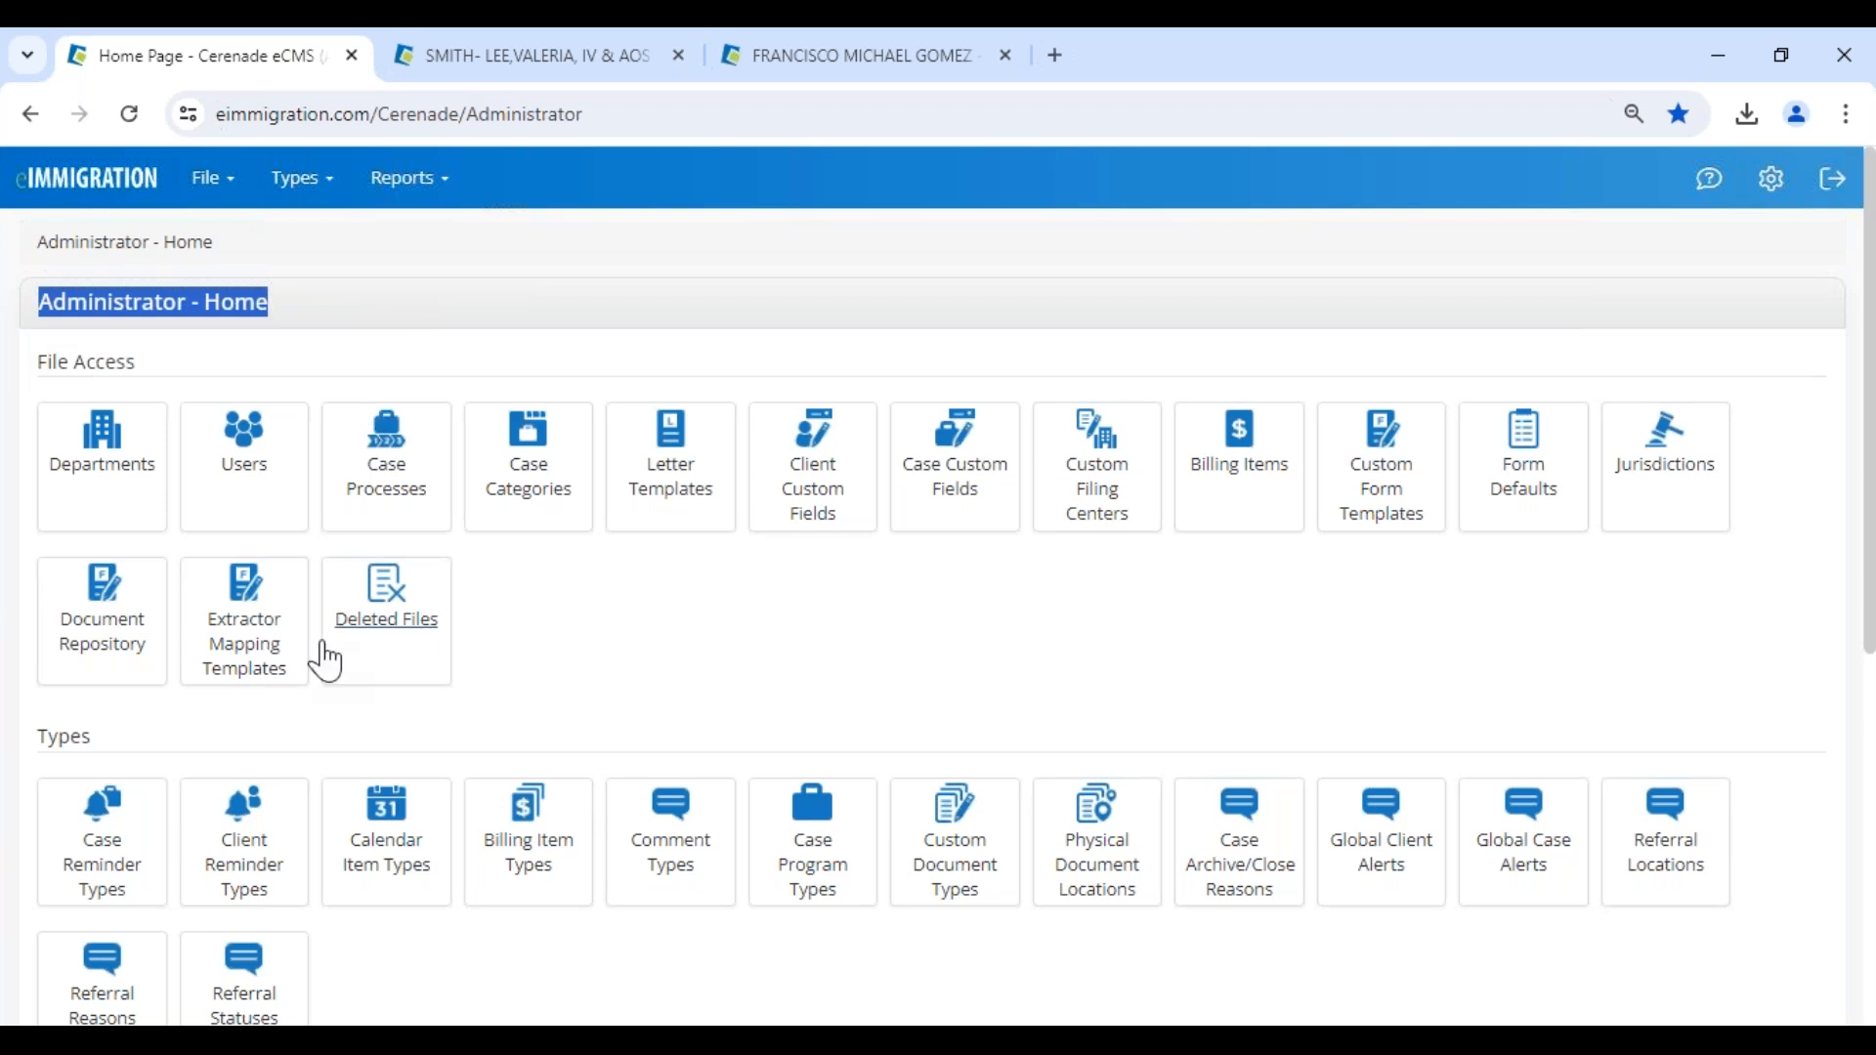
pyautogui.scroll(-5, 325, 661)
pyautogui.click(93, 696)
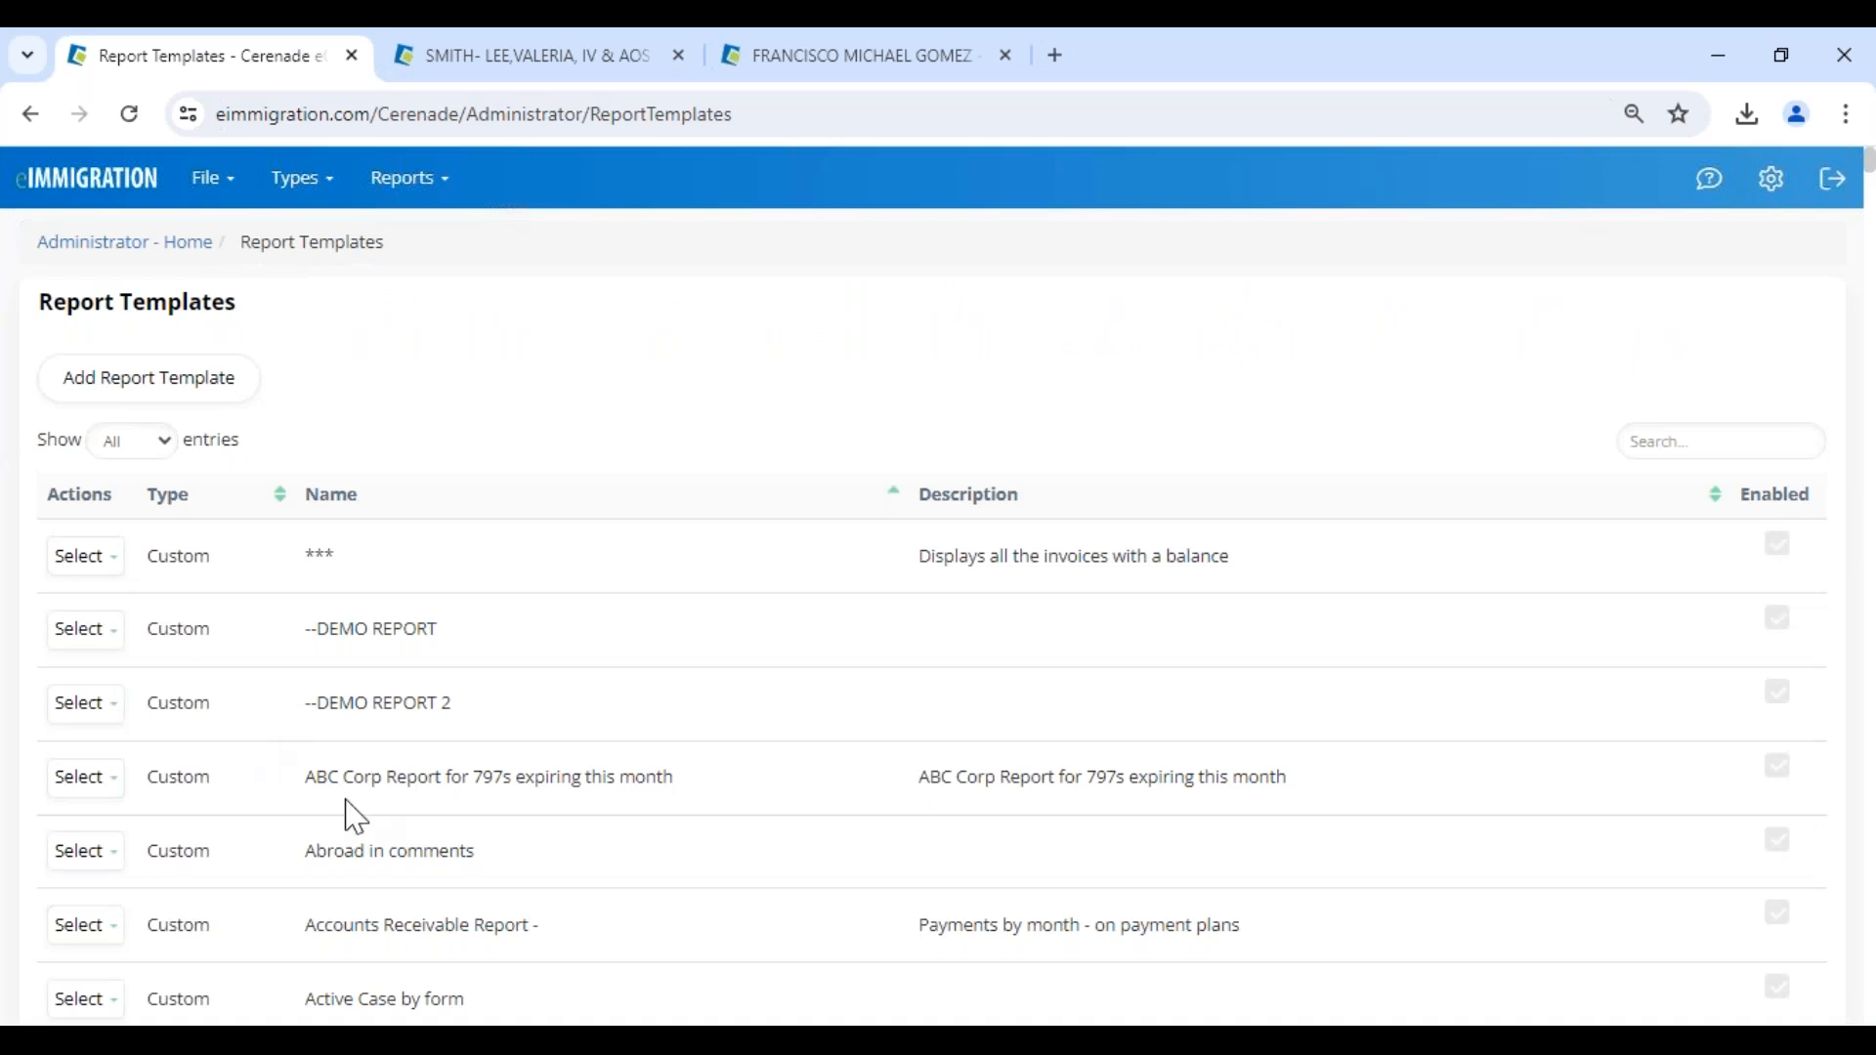
# - Open the Active Case by form report template for editing and examine its Client Access options
pyautogui.scroll(-2, 371, 841)
pyautogui.moveTo(306, 728); pyautogui.dragTo(535, 737)
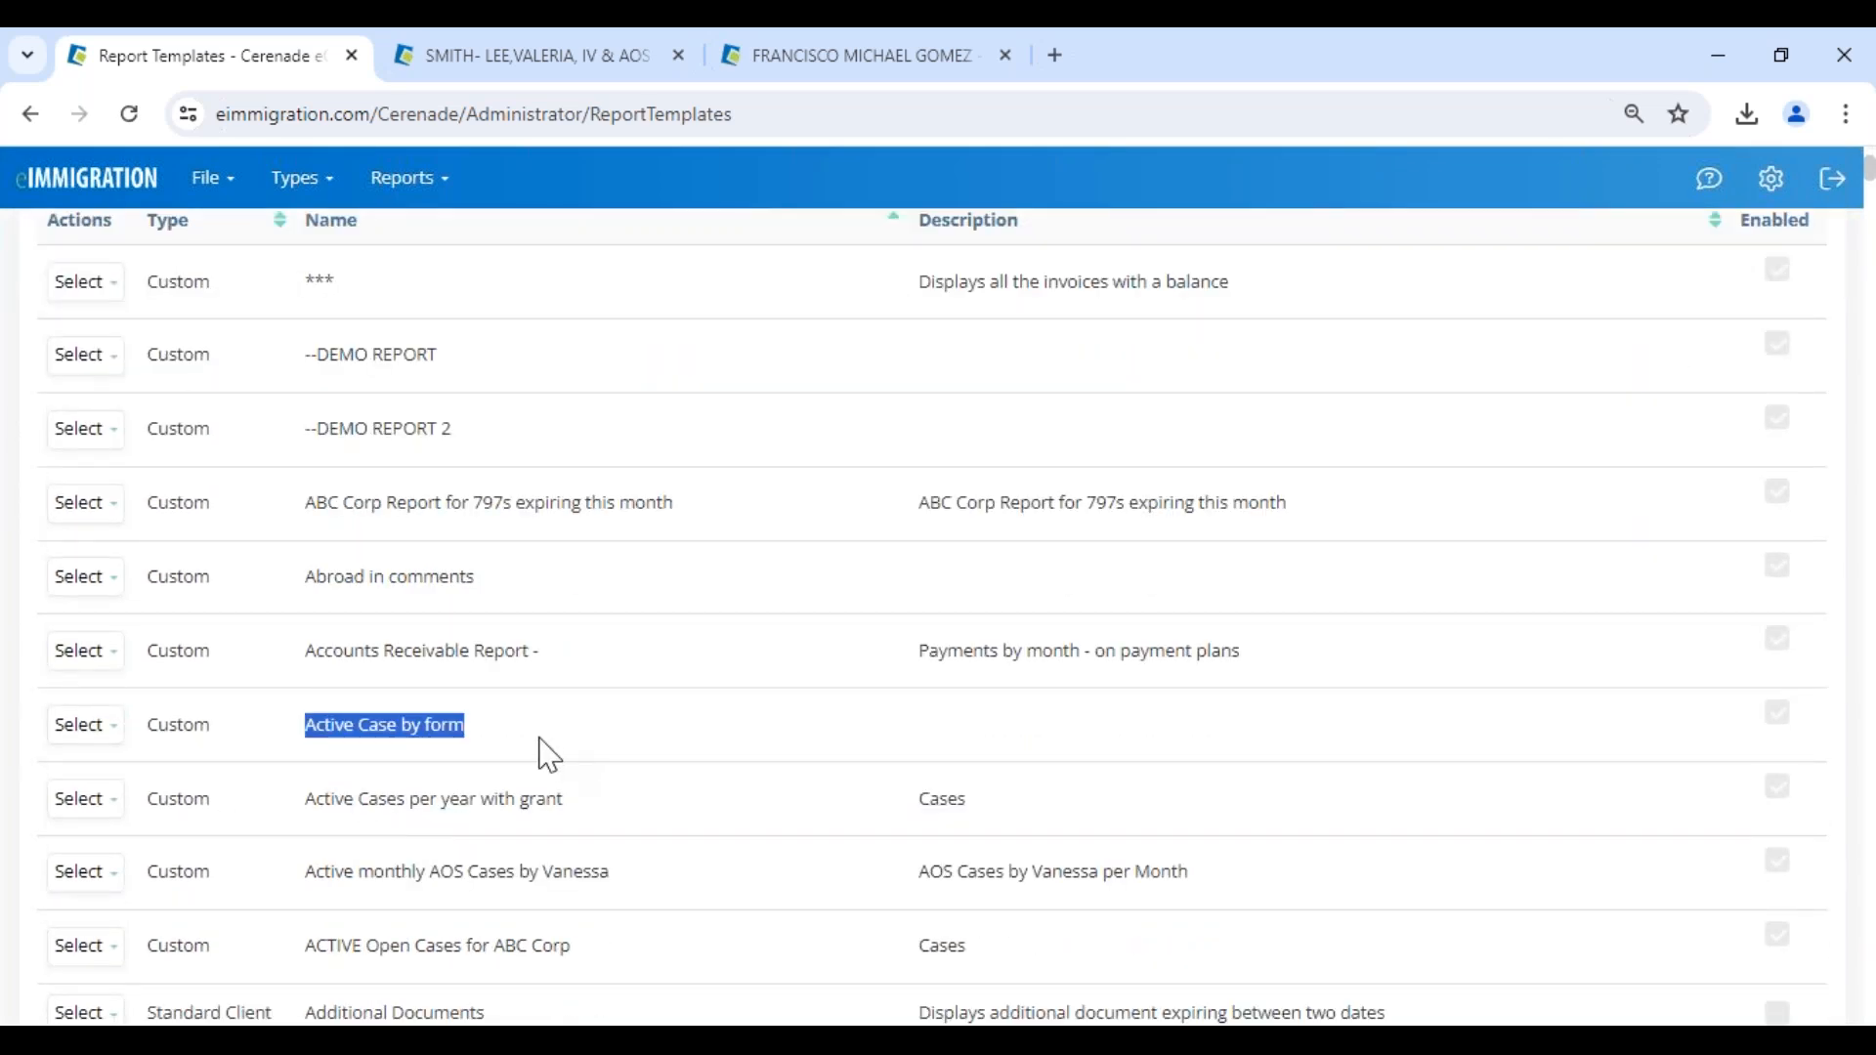
pyautogui.click(105, 726)
pyautogui.scroll(-1, 104, 724)
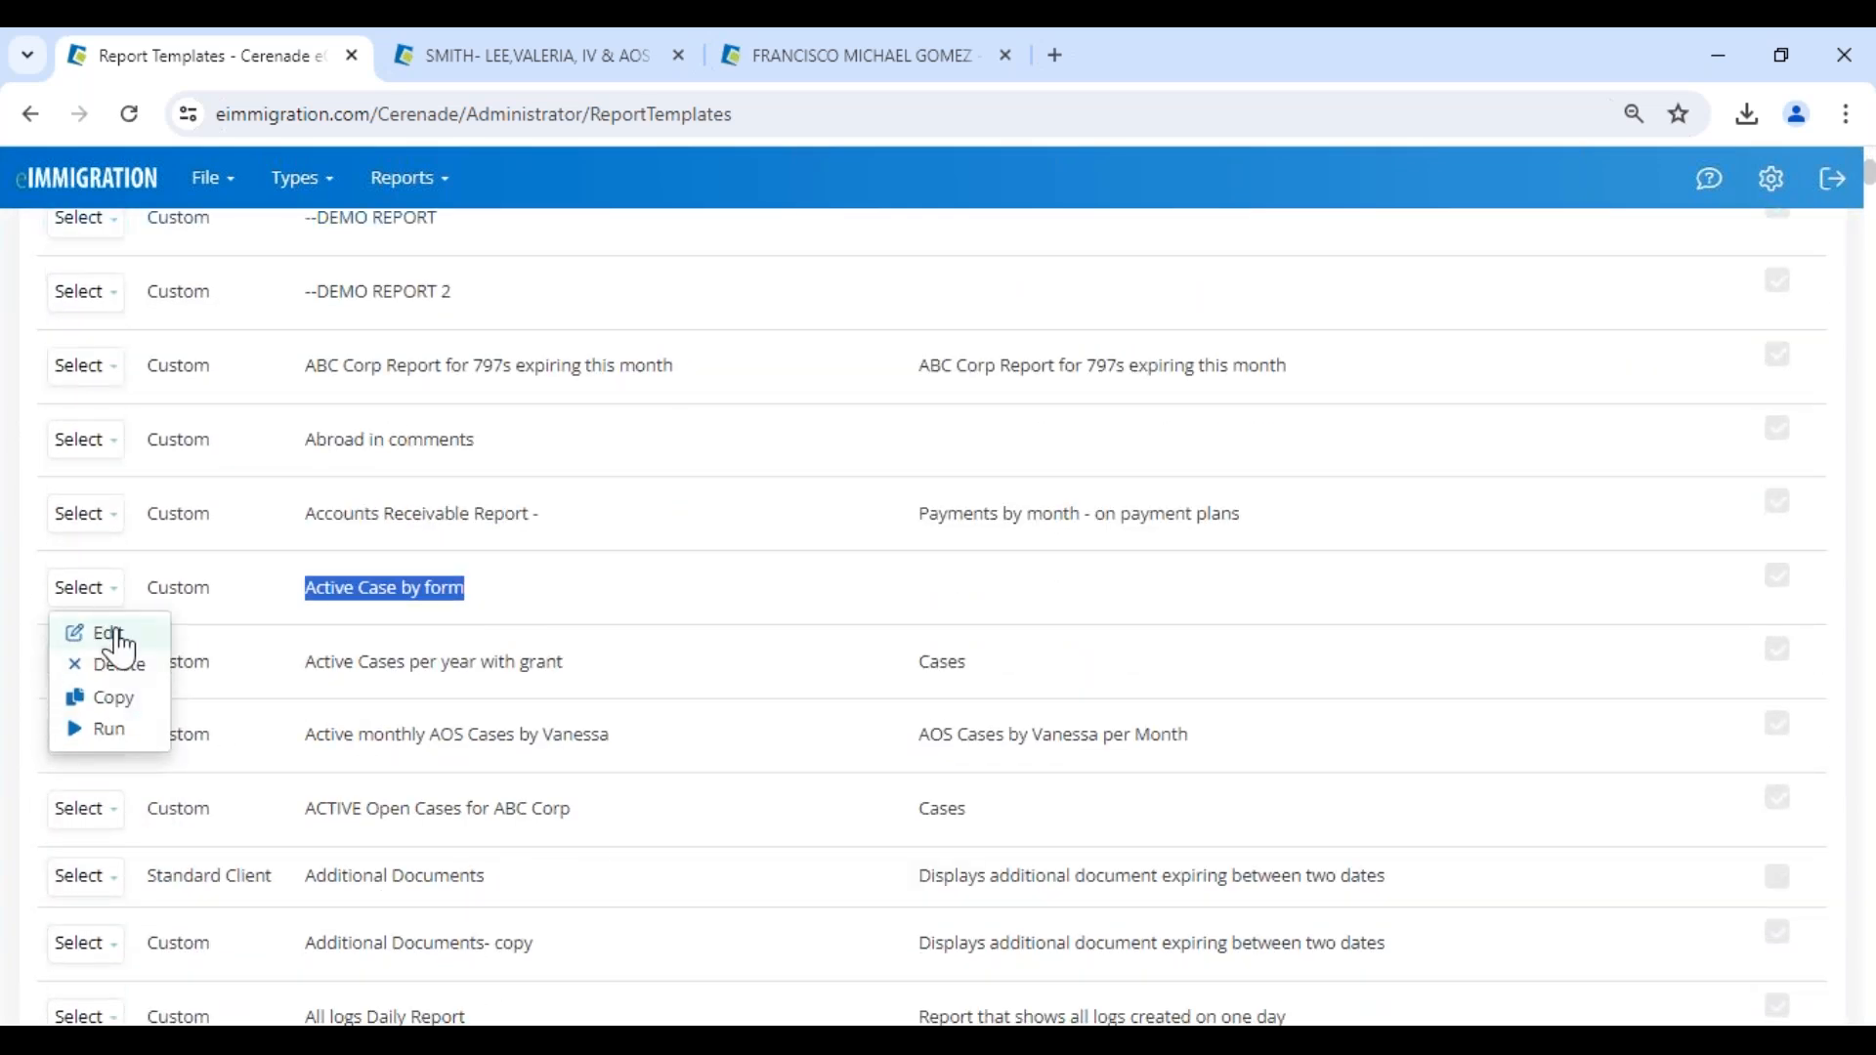
pyautogui.click(109, 635)
pyautogui.scroll(1, 1068, 699)
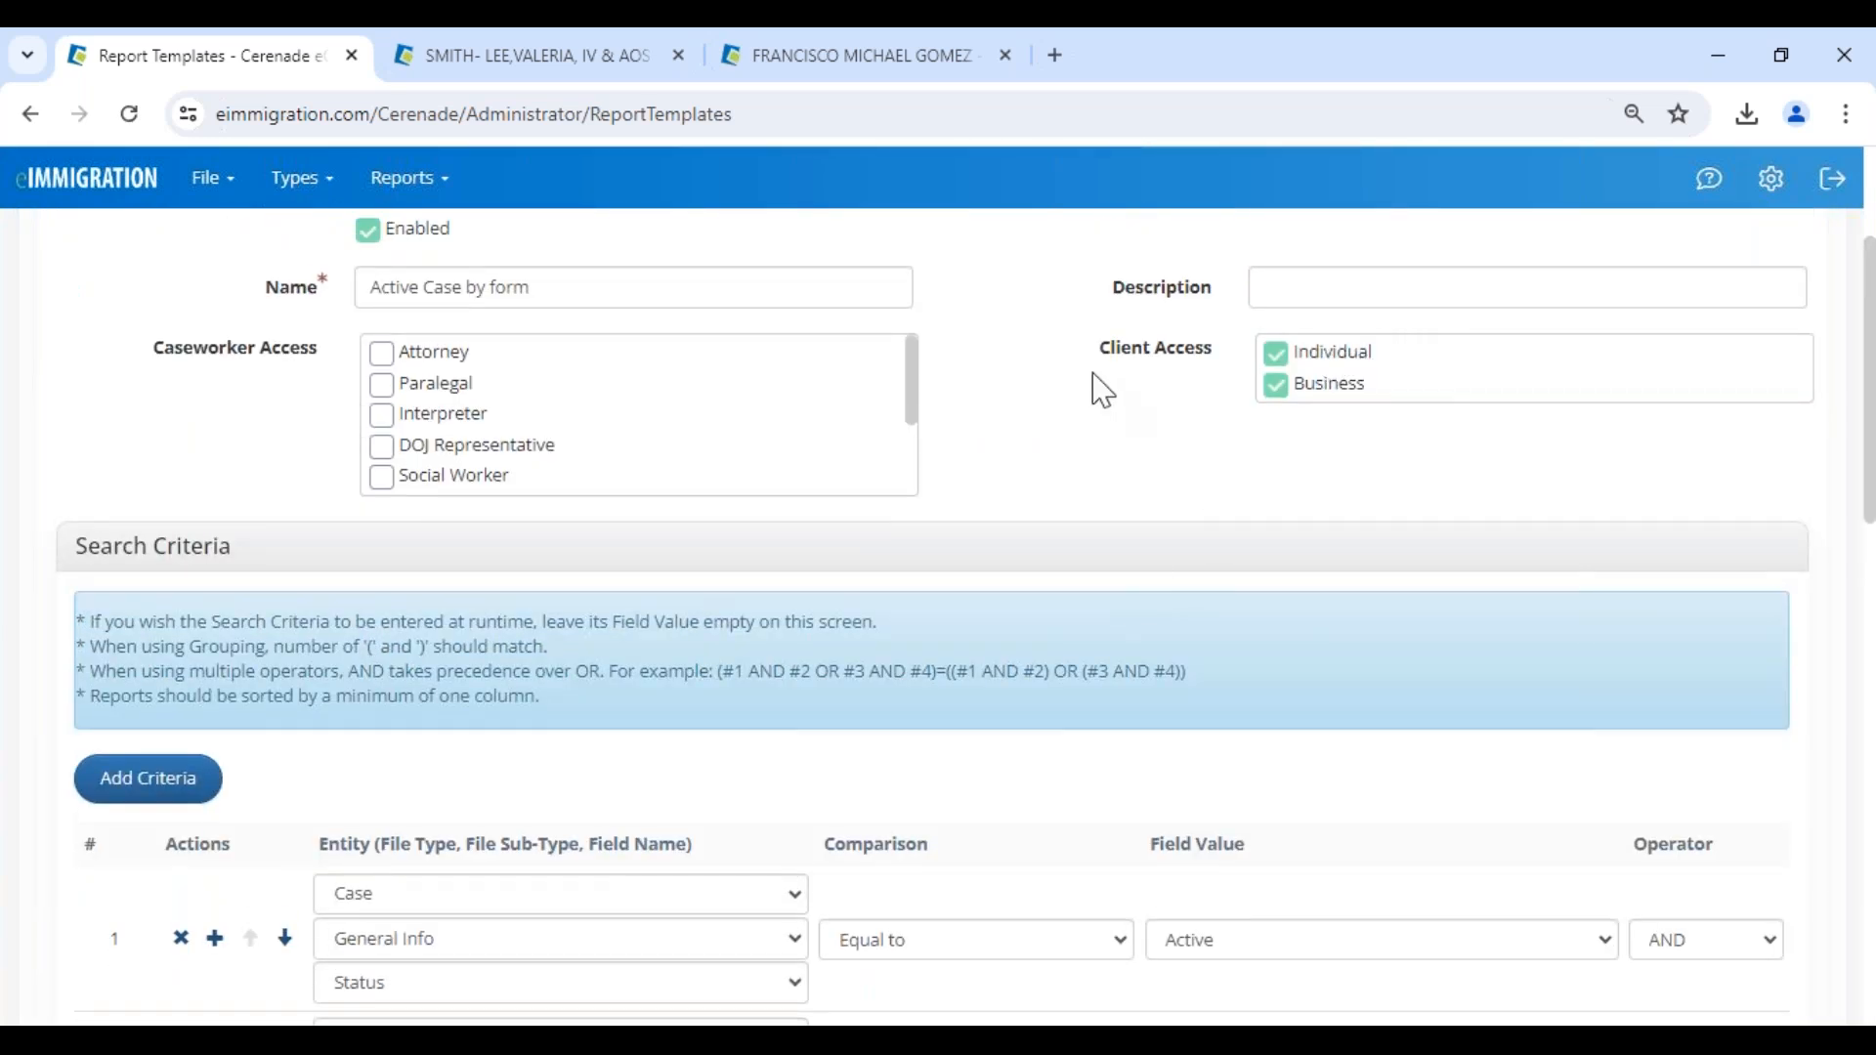
pyautogui.scroll(2, 1099, 386)
pyautogui.moveTo(1101, 625); pyautogui.dragTo(1244, 652)
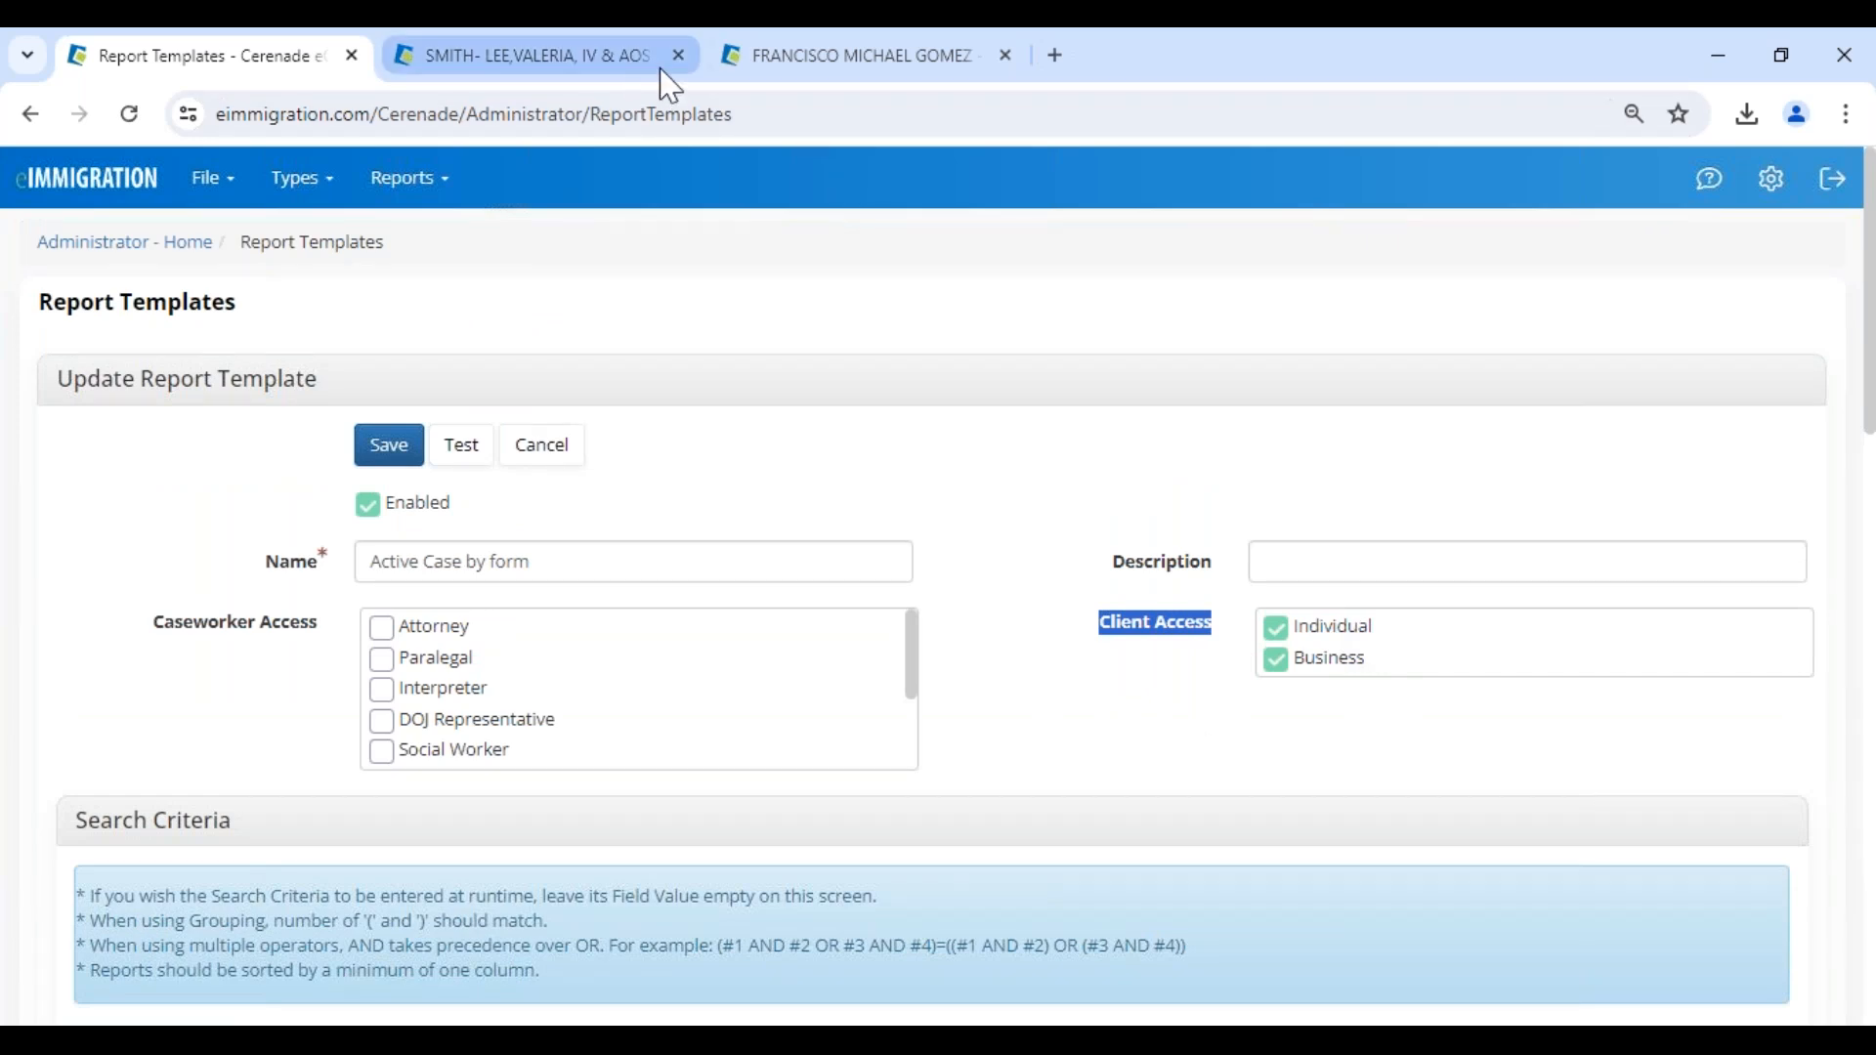
# - Enable the Active Case by form shared report in the client's Client-Access settings and save the change
pyautogui.click(791, 76)
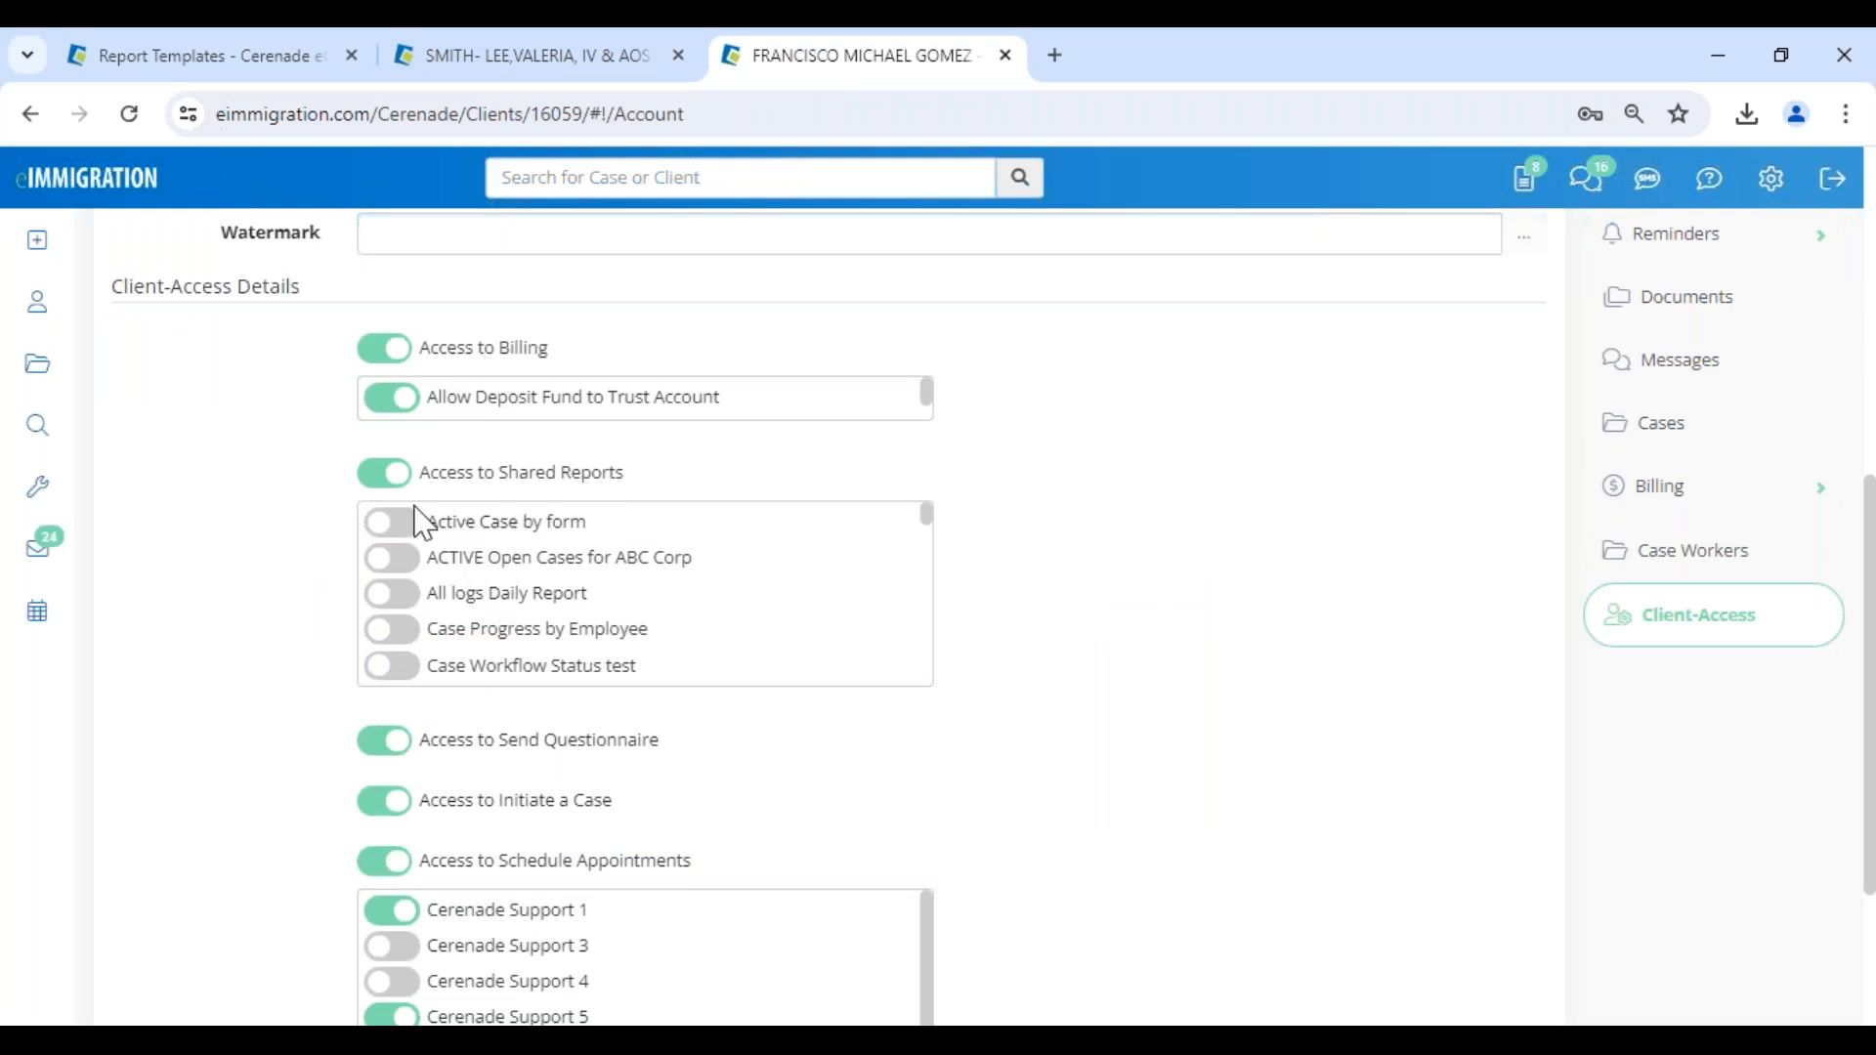
pyautogui.scroll(7, 739, 508)
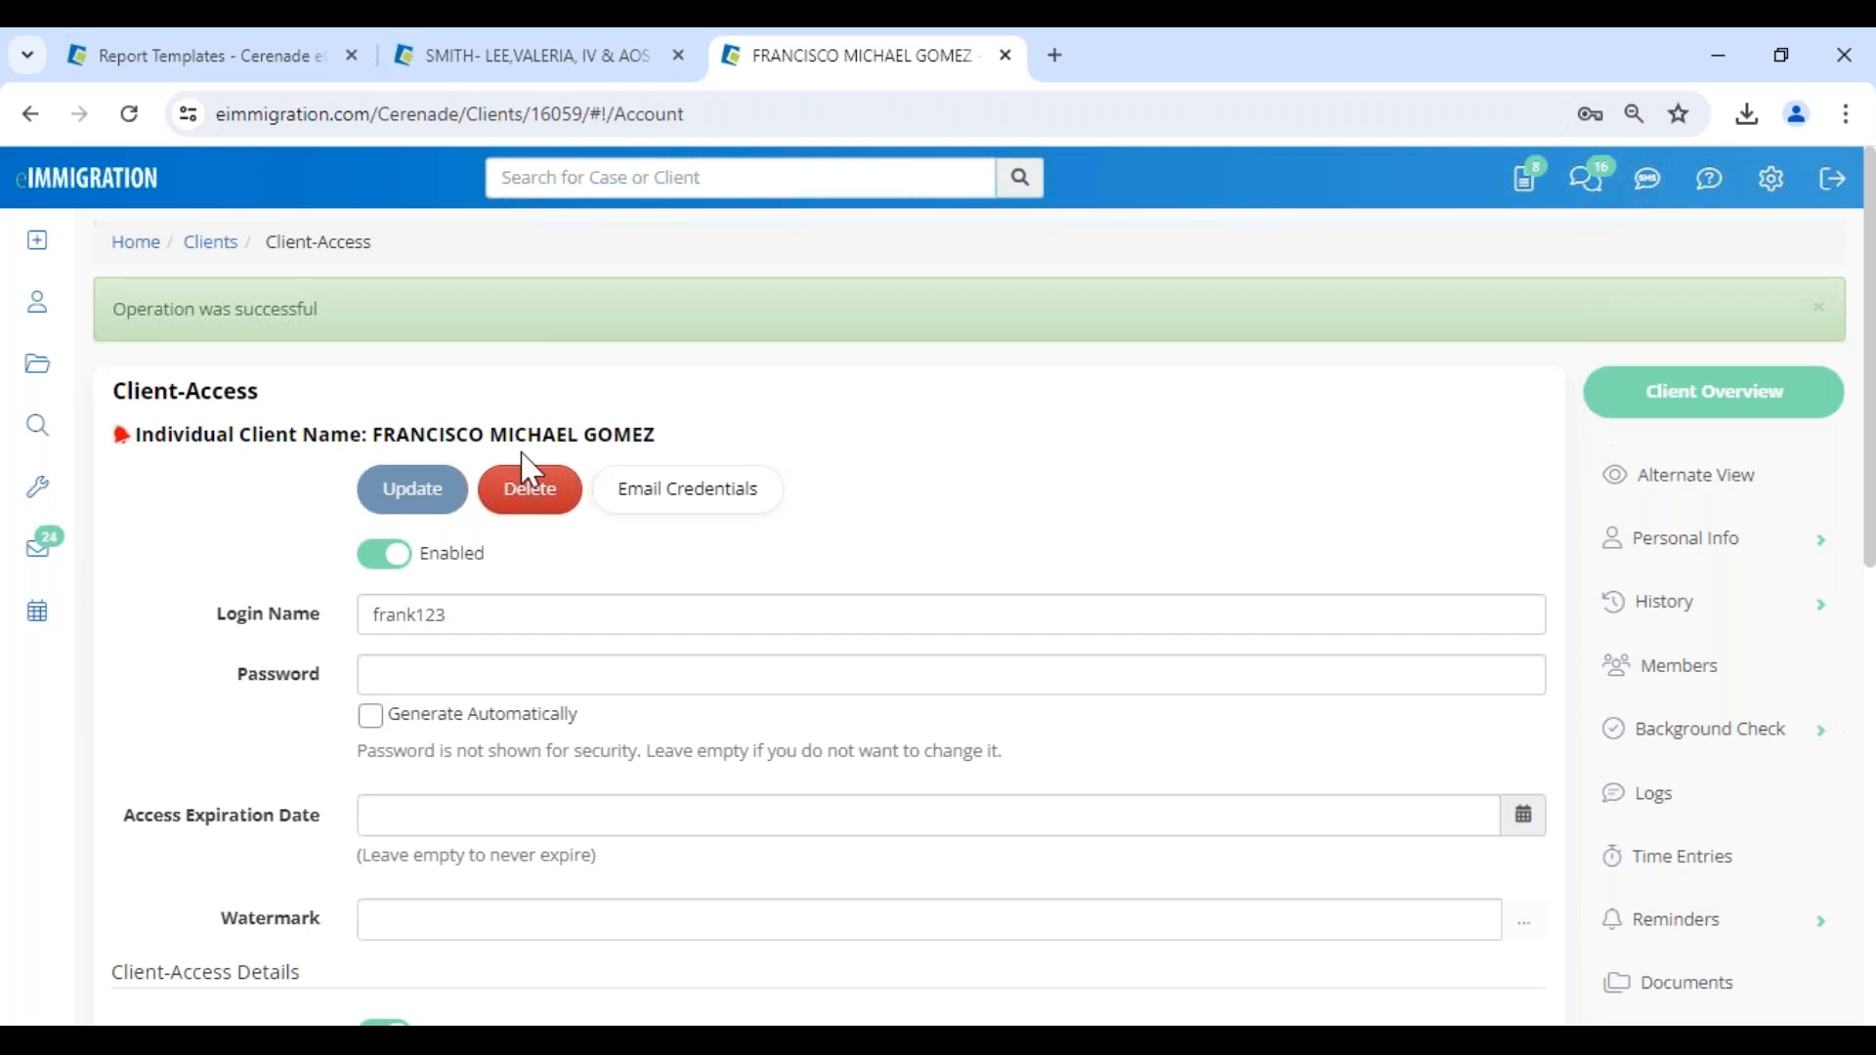
pyautogui.scroll(-5, 1727, 675)
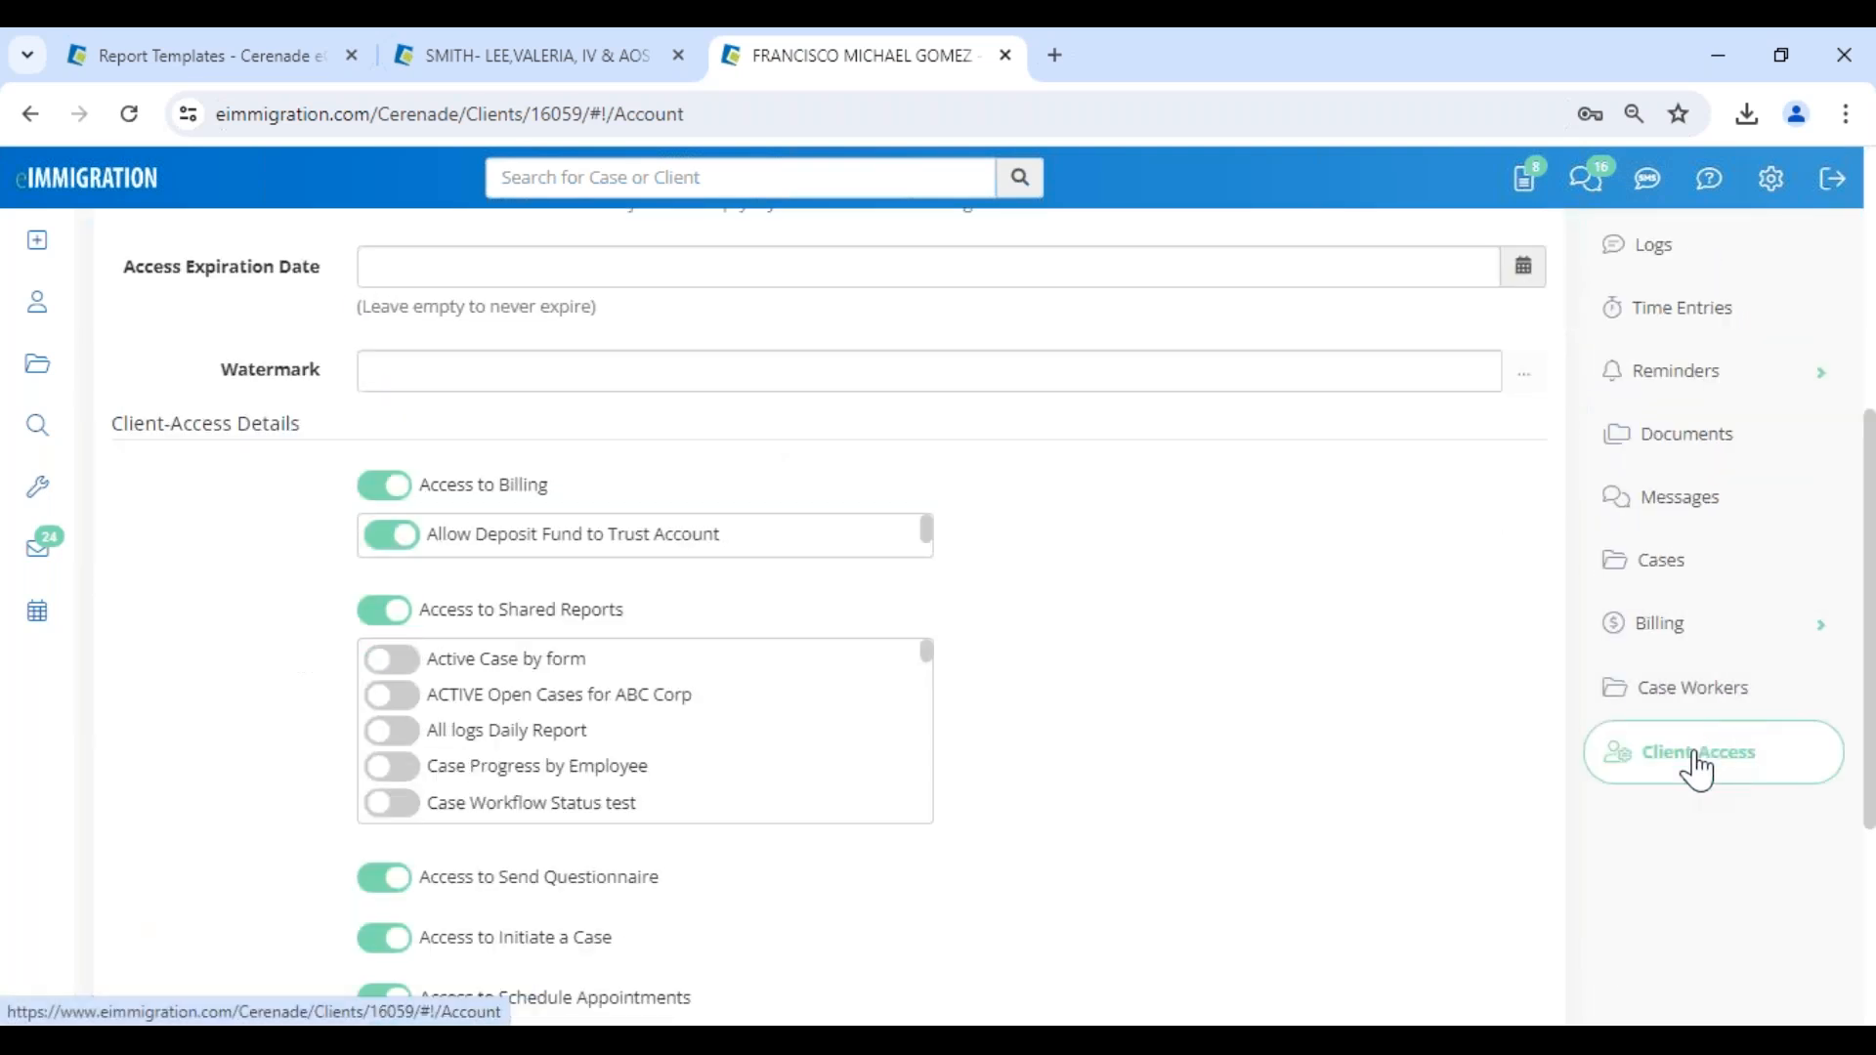
pyautogui.moveTo(484, 610); pyautogui.dragTo(607, 628)
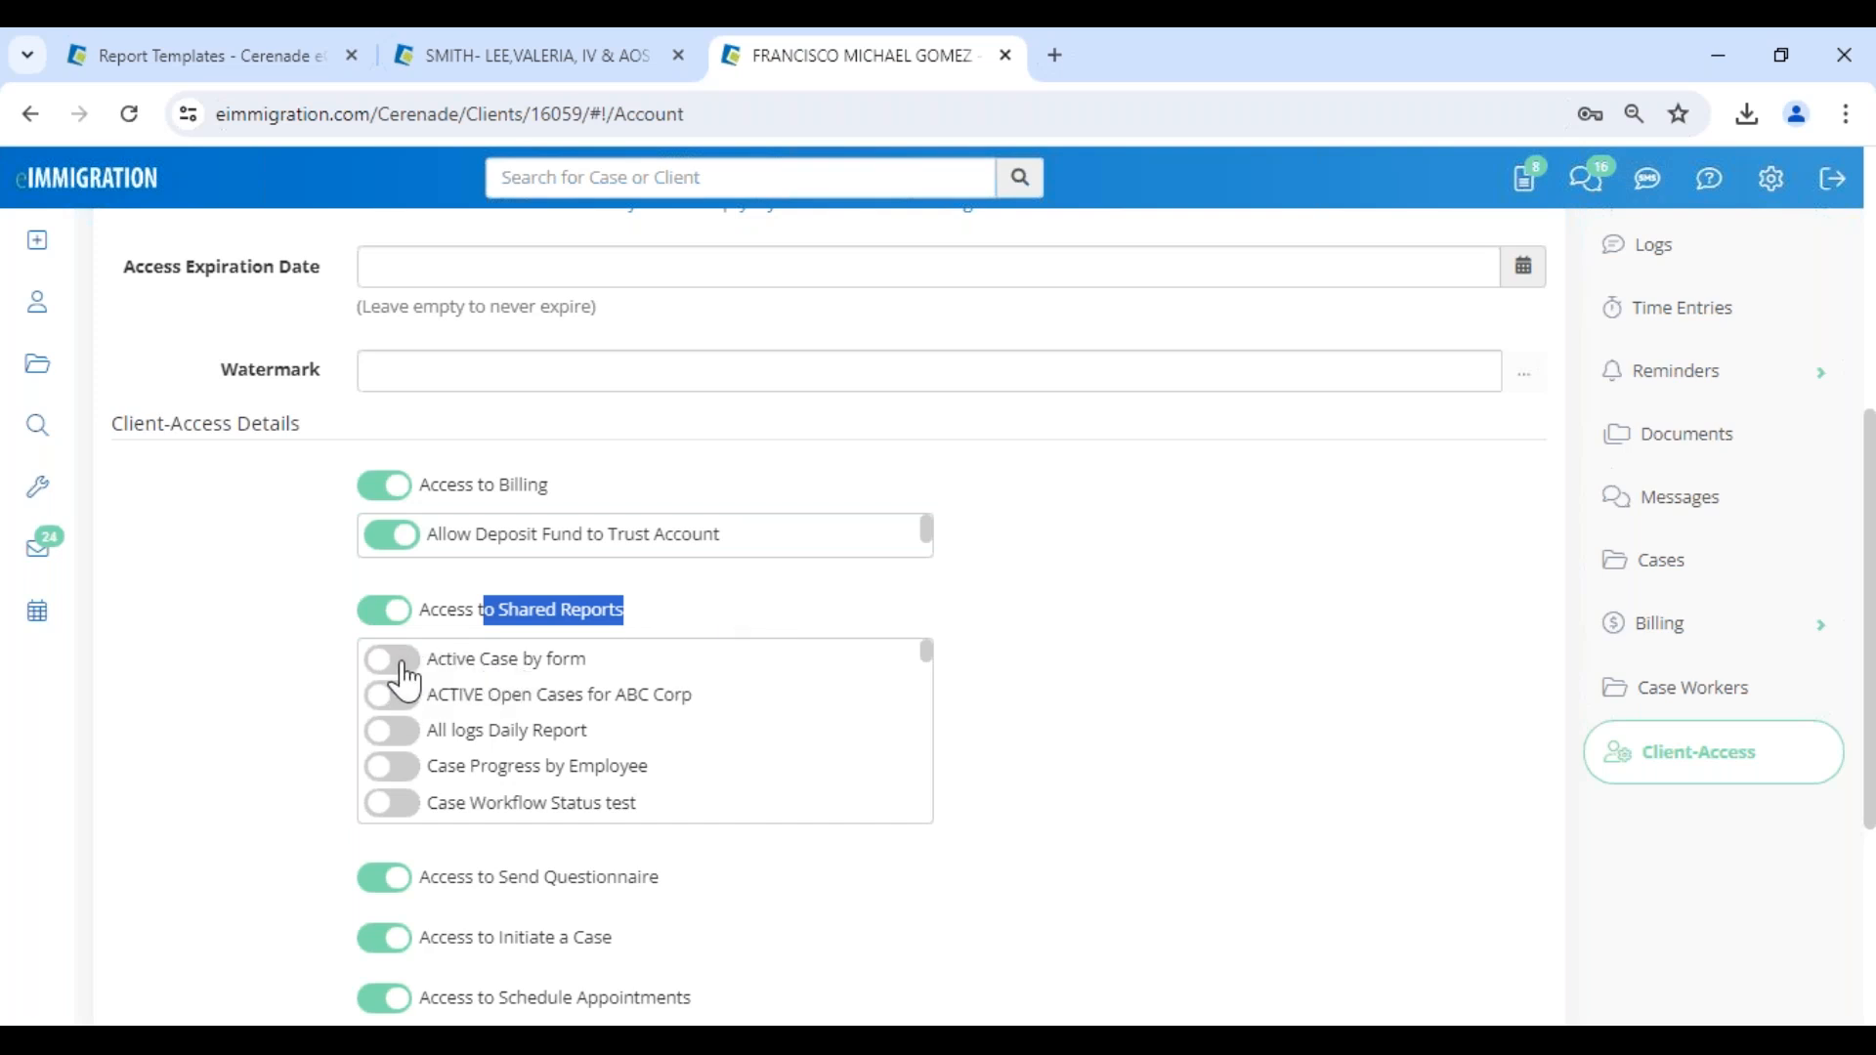
pyautogui.click(394, 660)
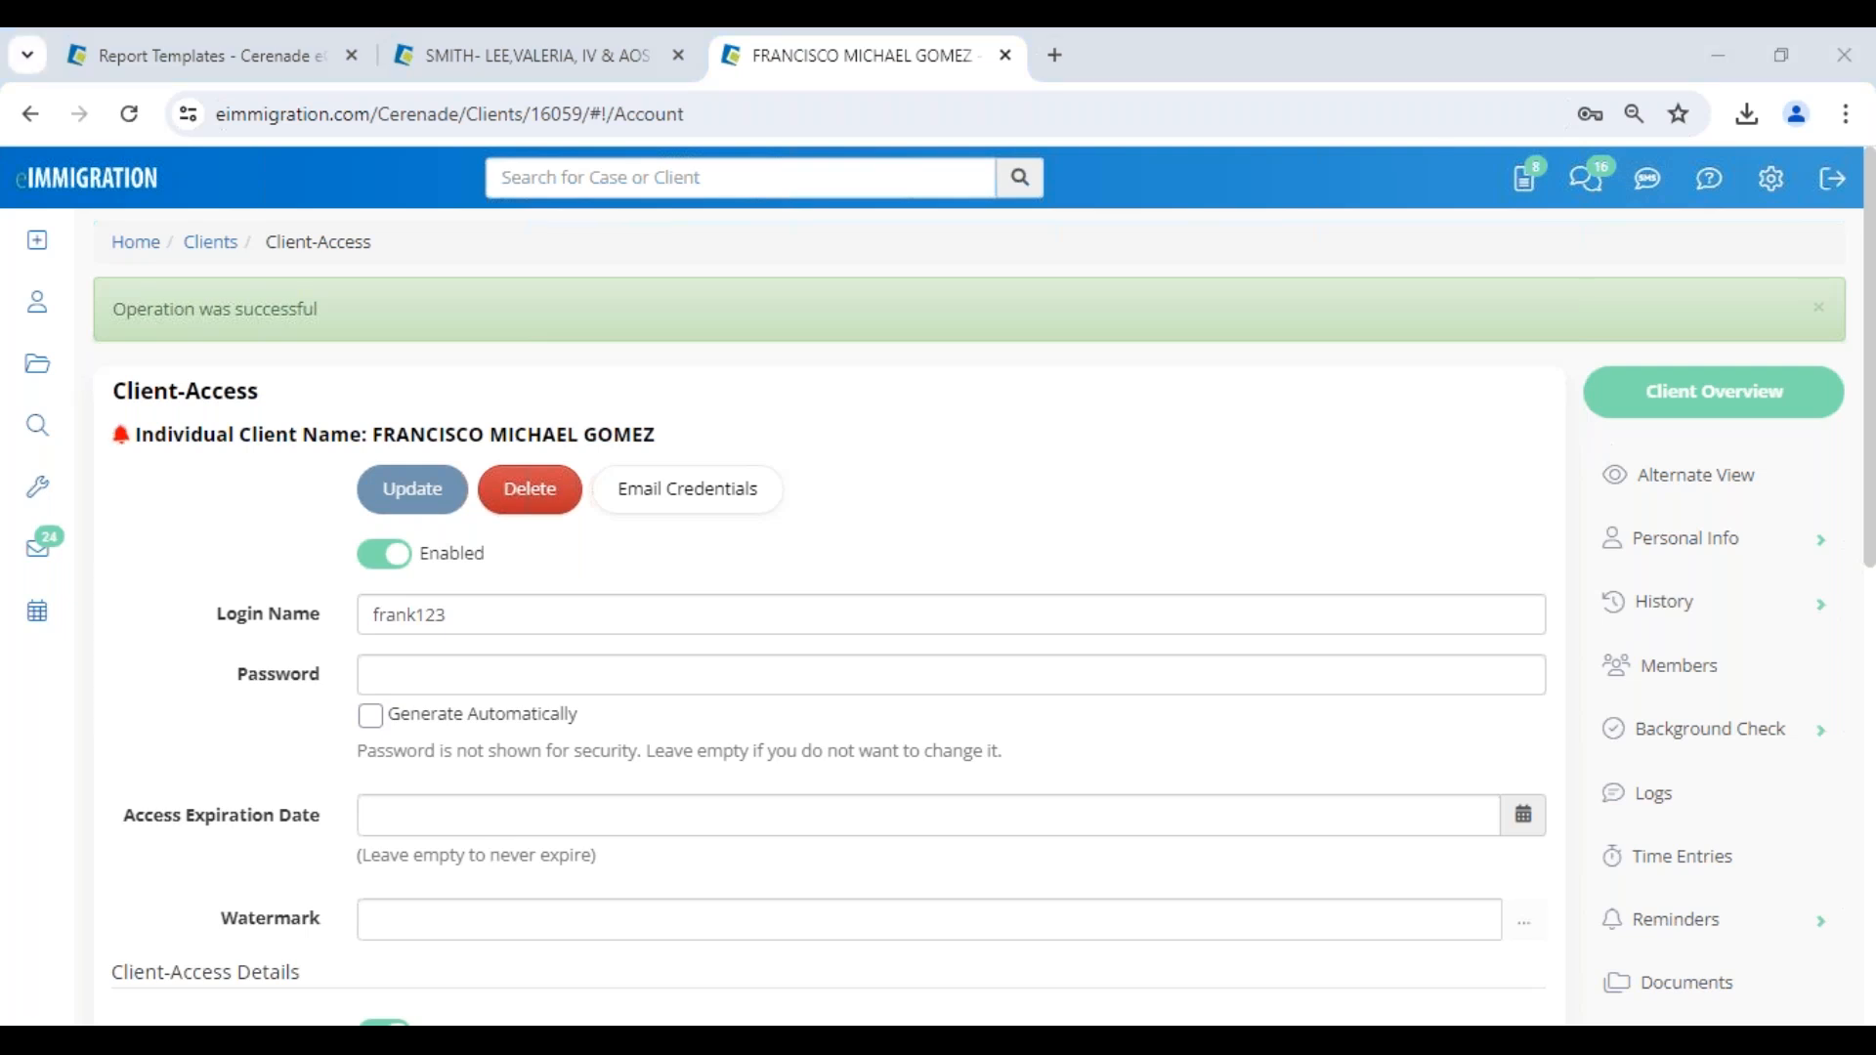
# - Switch to the client portal in Edge, refresh the Reports page and locate the Active Case by form report
pyautogui.moveTo(302, 1021)
pyautogui.click(460, 918)
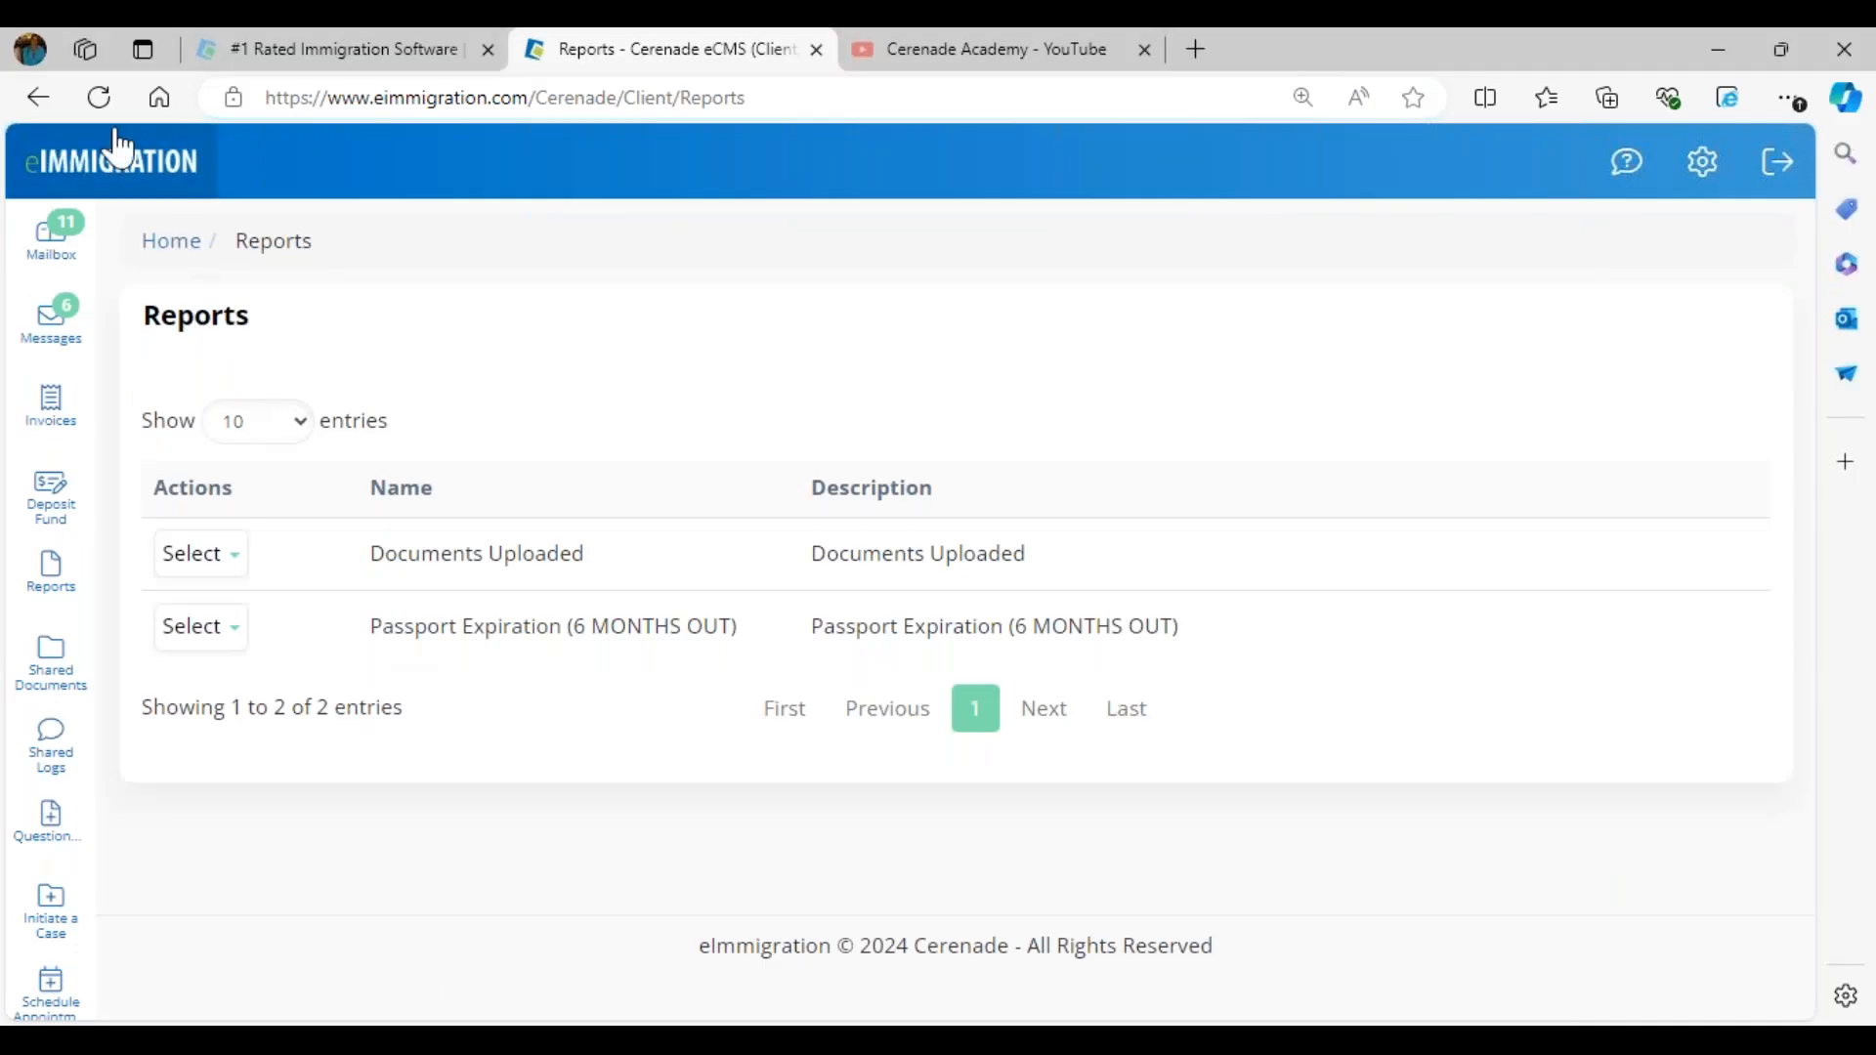
pyautogui.click(99, 97)
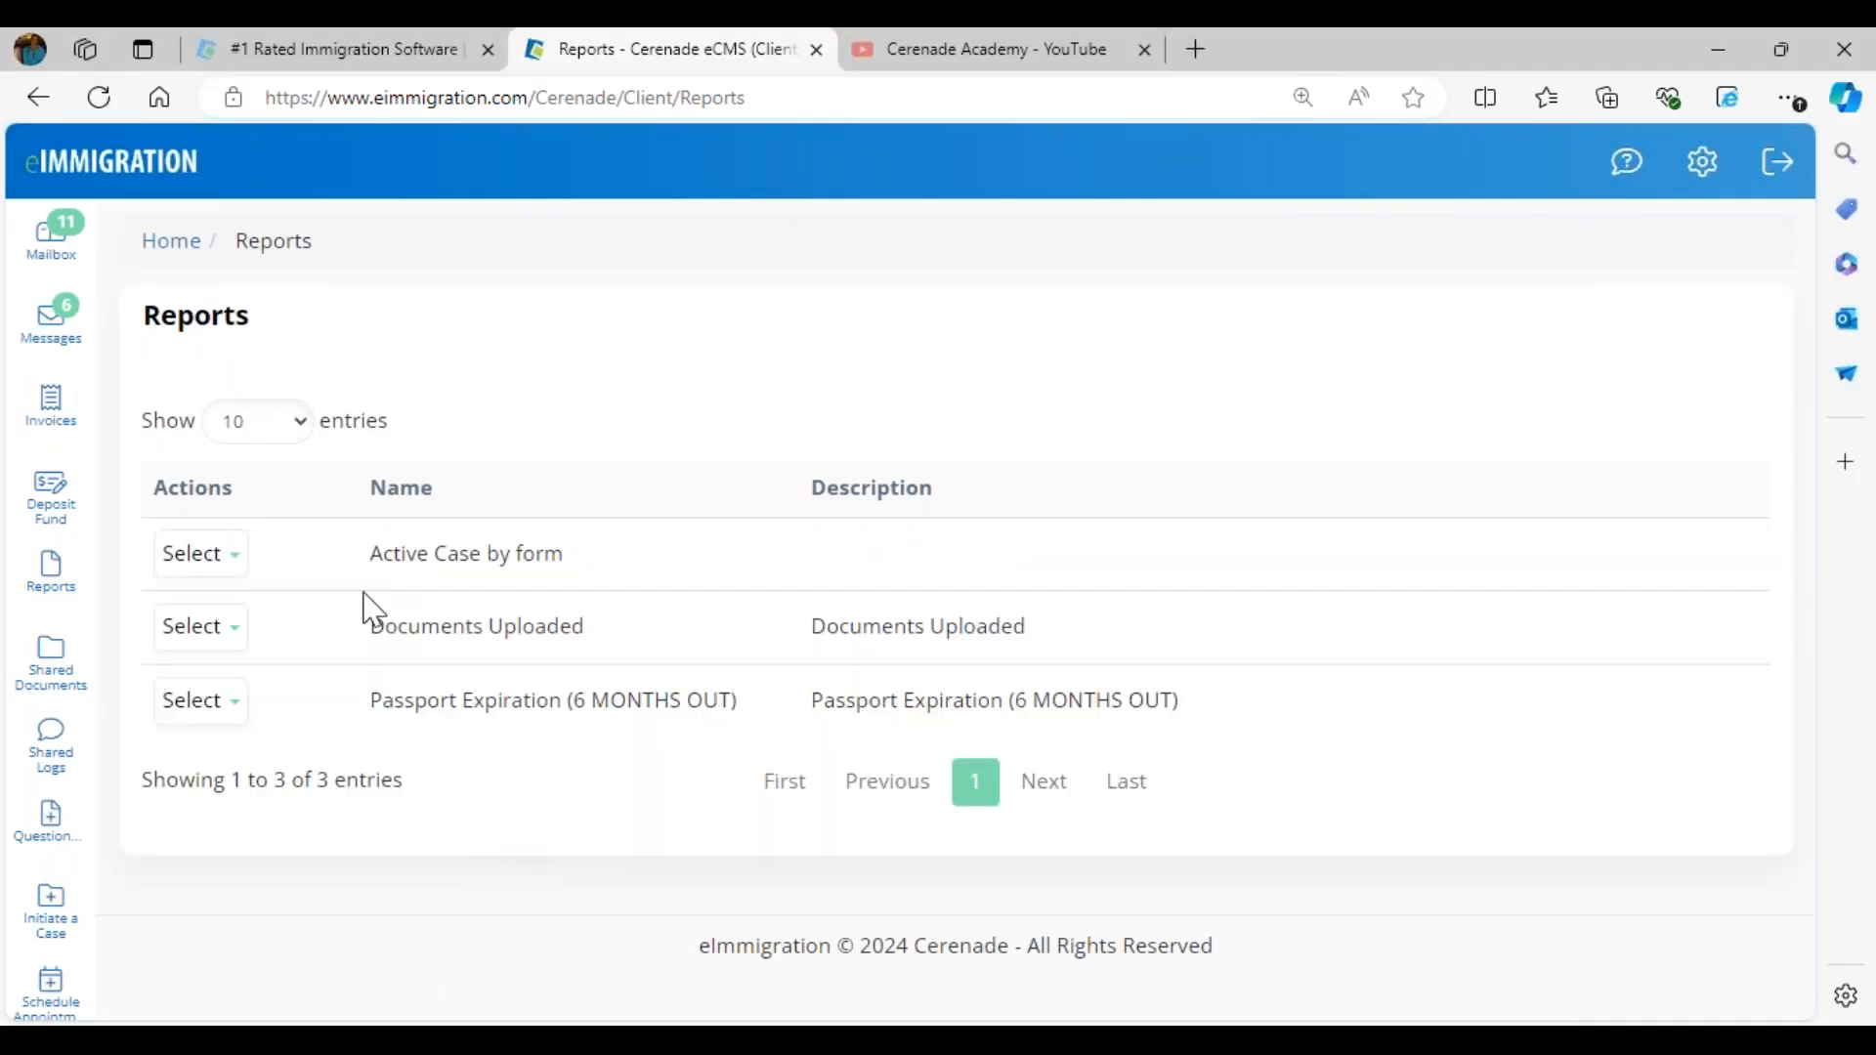
pyautogui.moveTo(353, 570); pyautogui.dragTo(611, 589)
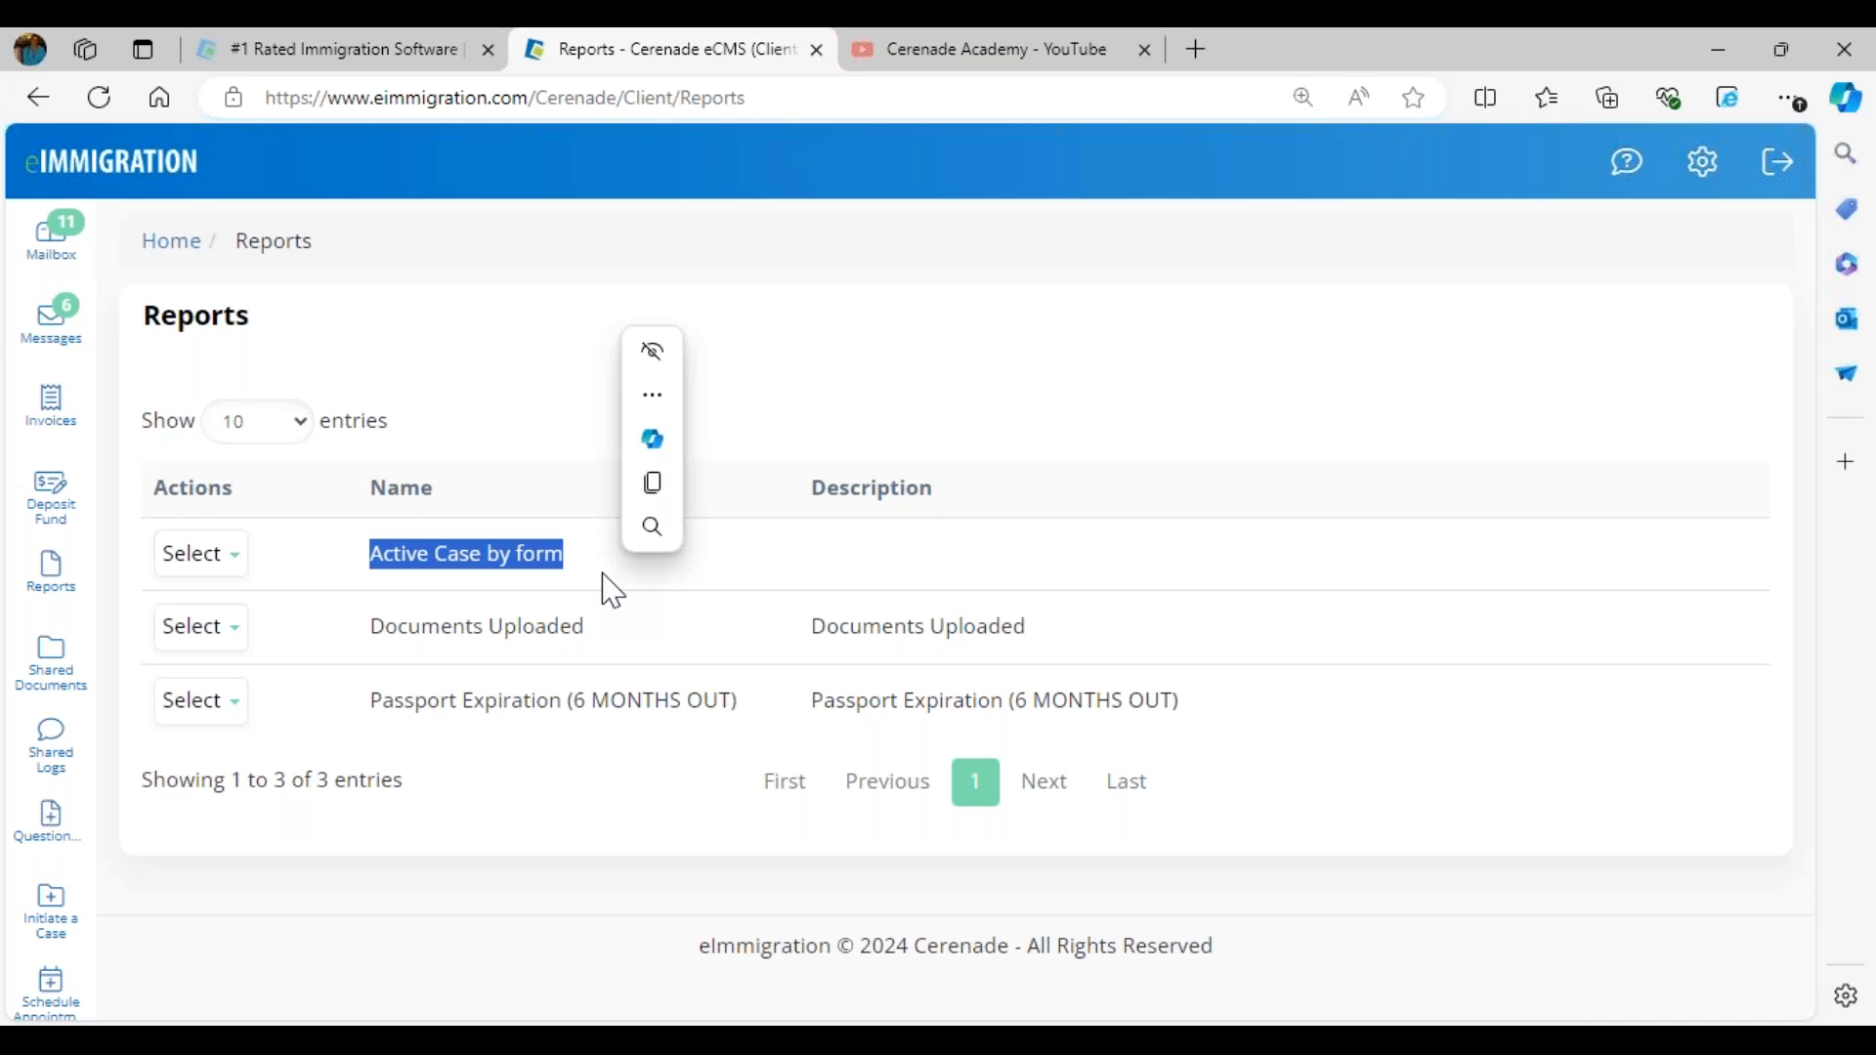
# - Run the Active Case by form report, search its records and return to the report list
pyautogui.click(200, 555)
pyautogui.click(239, 612)
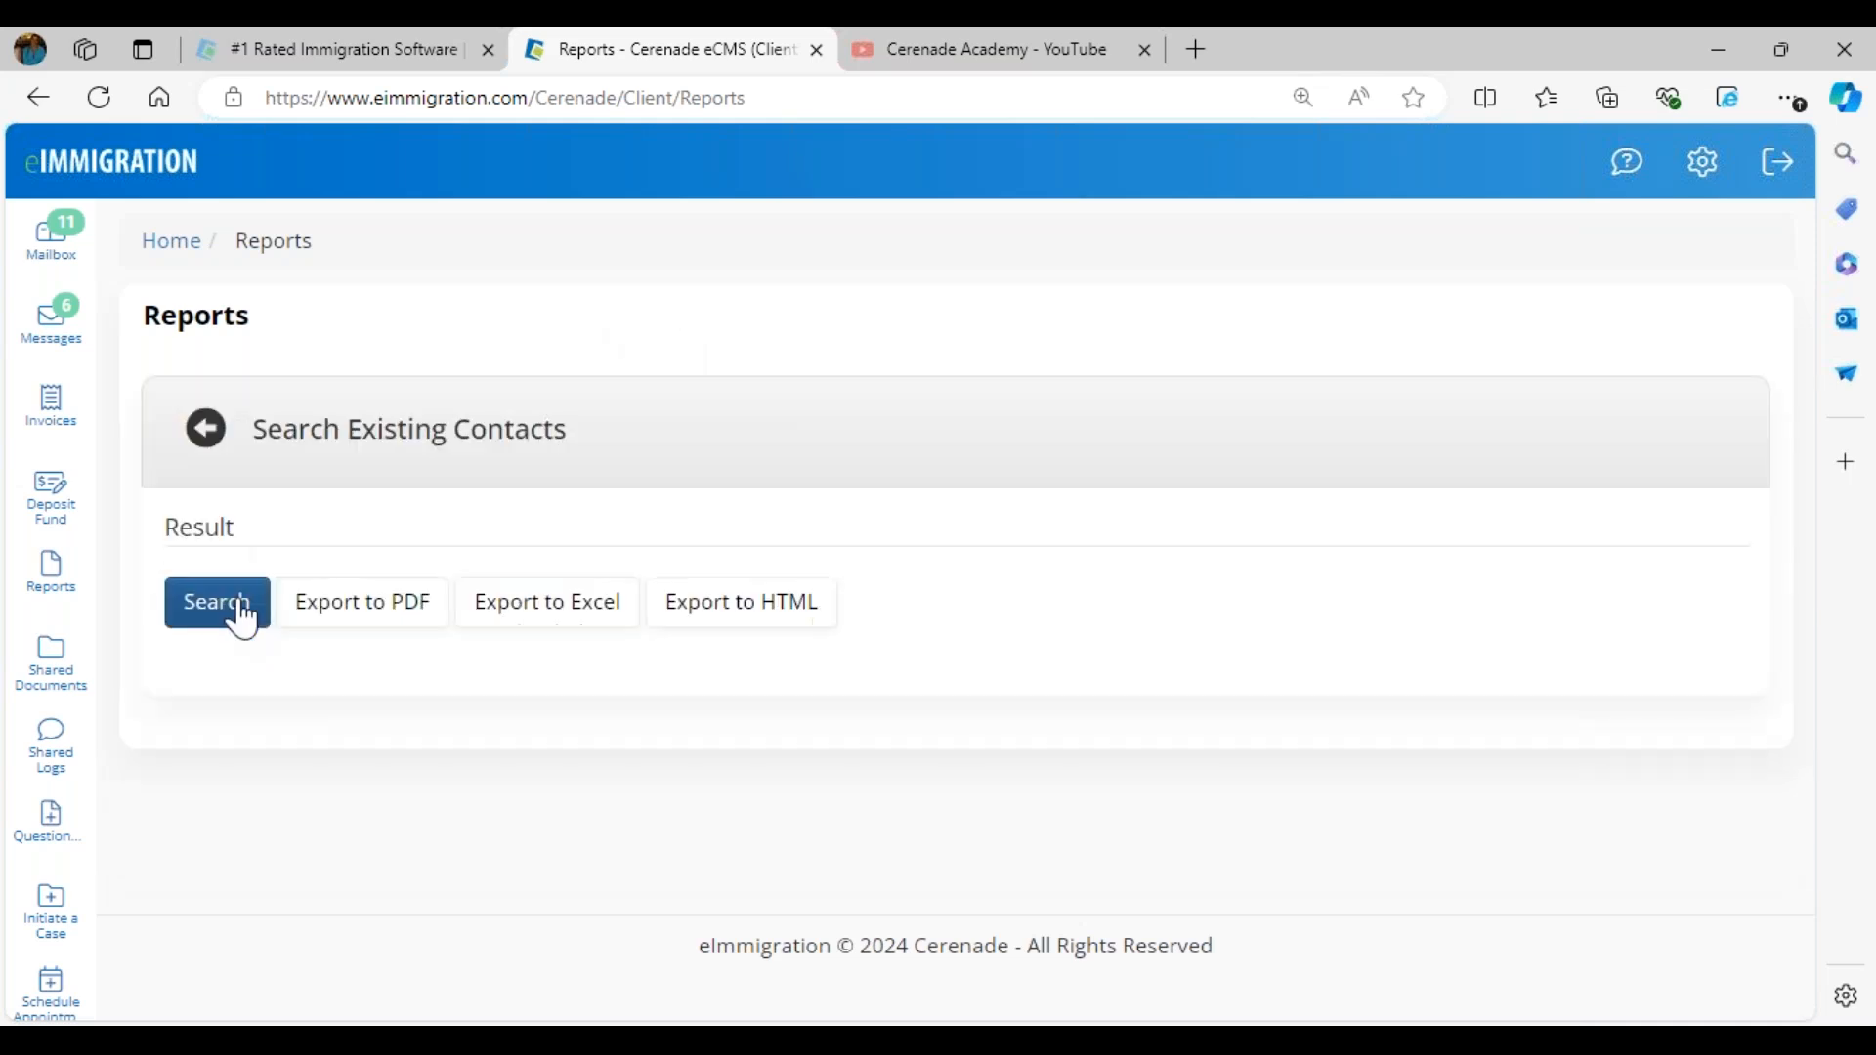
pyautogui.click(242, 616)
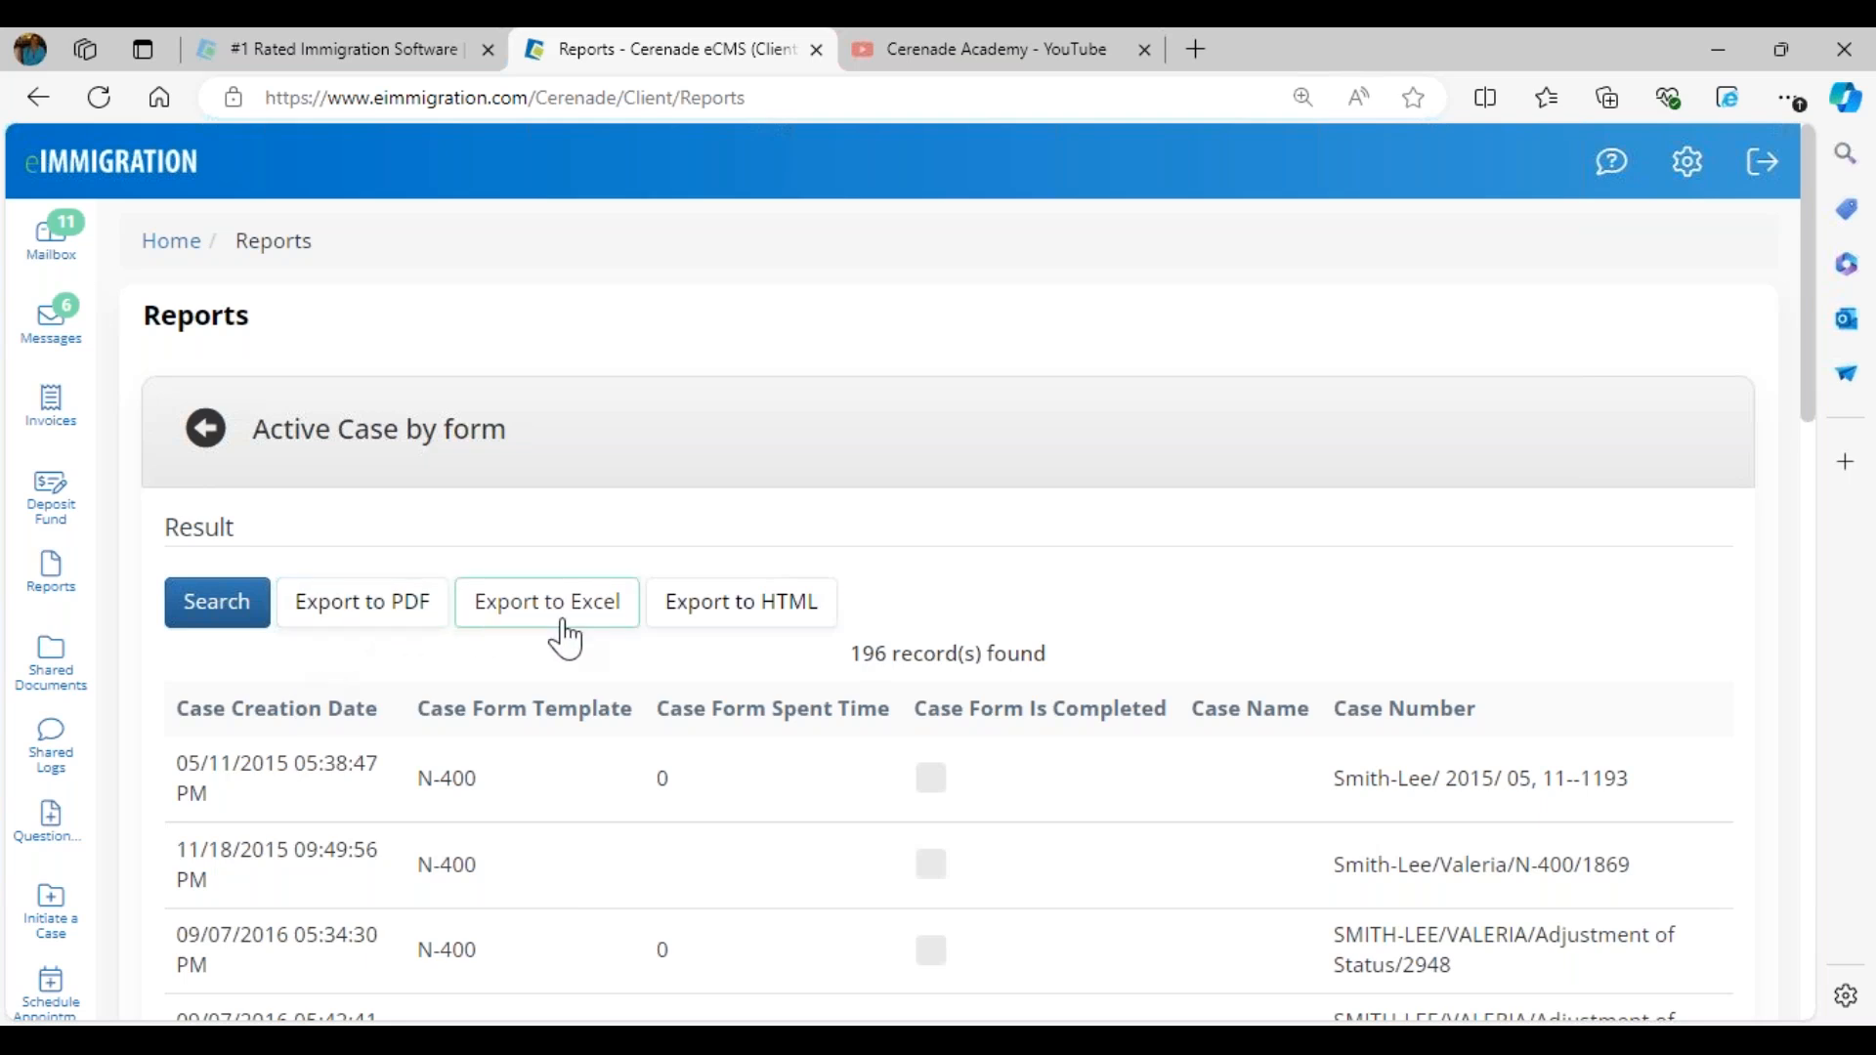
pyautogui.click(203, 435)
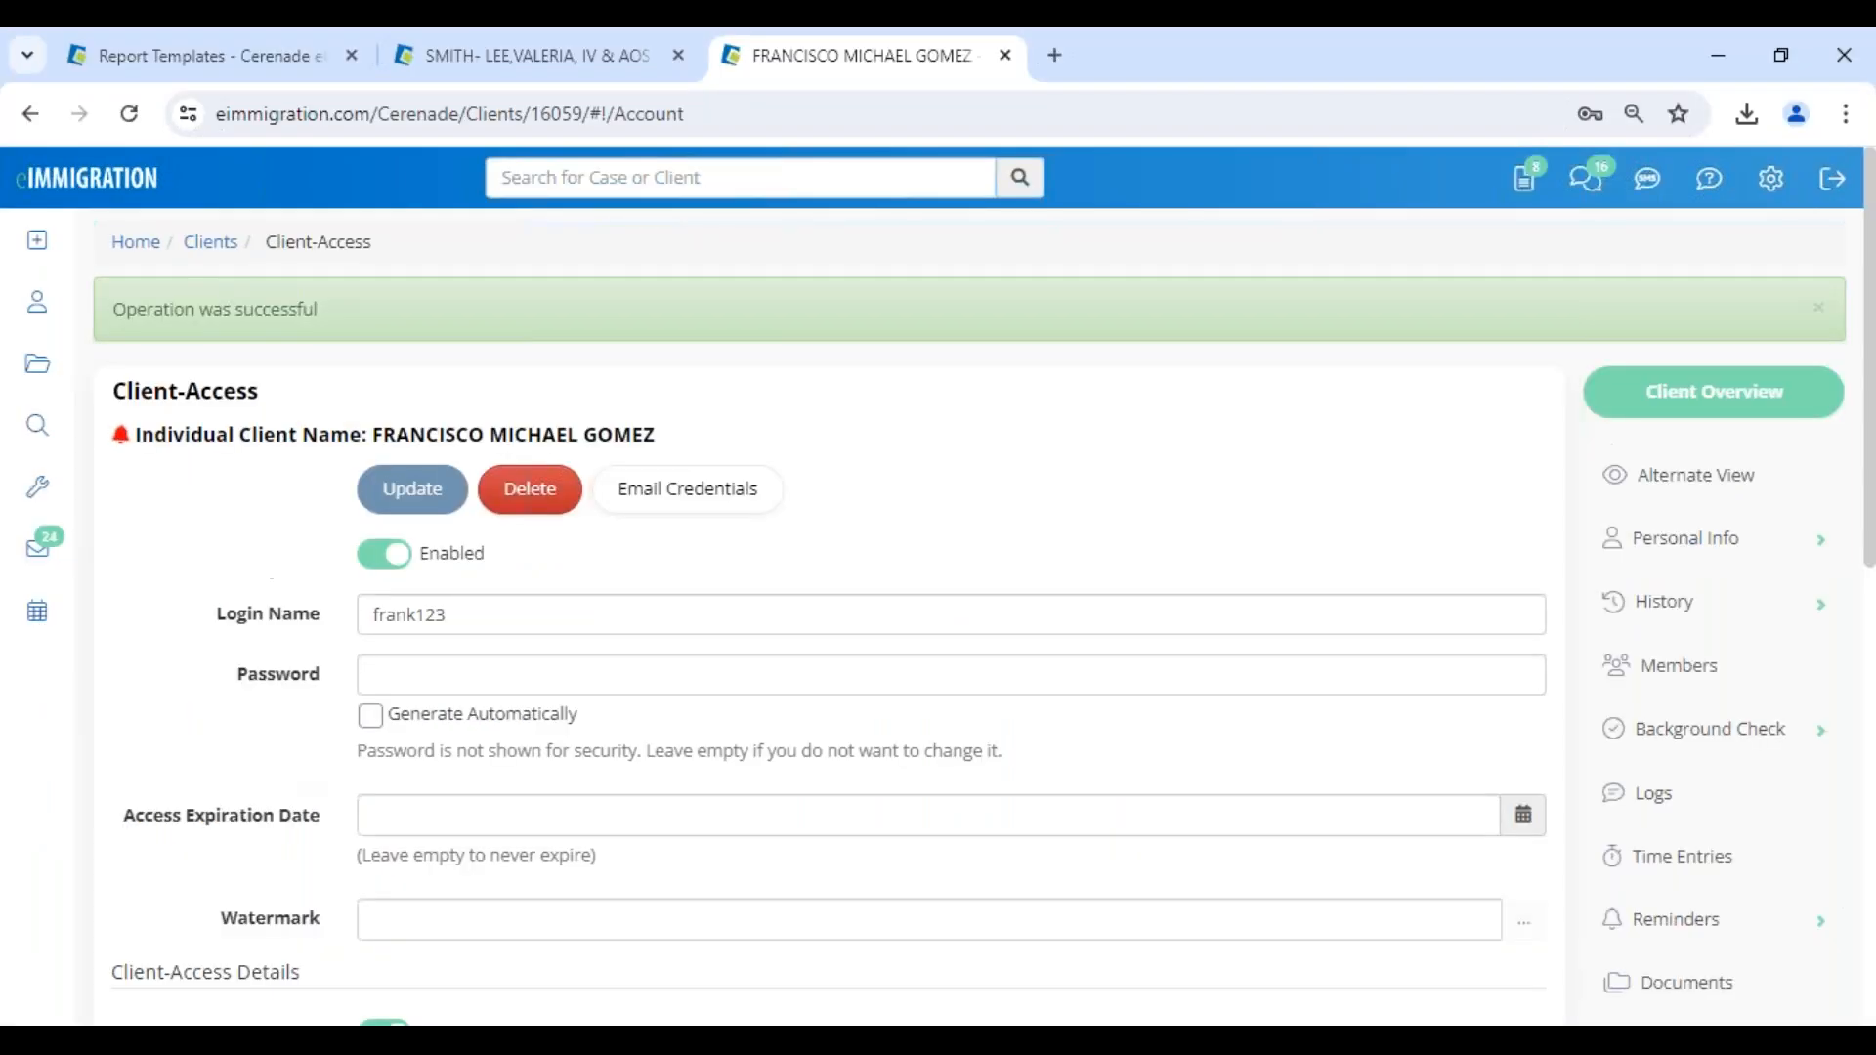
# - Return to the report template in Chrome, review its Individual and Business client access and close it without saving
pyautogui.click(149, 60)
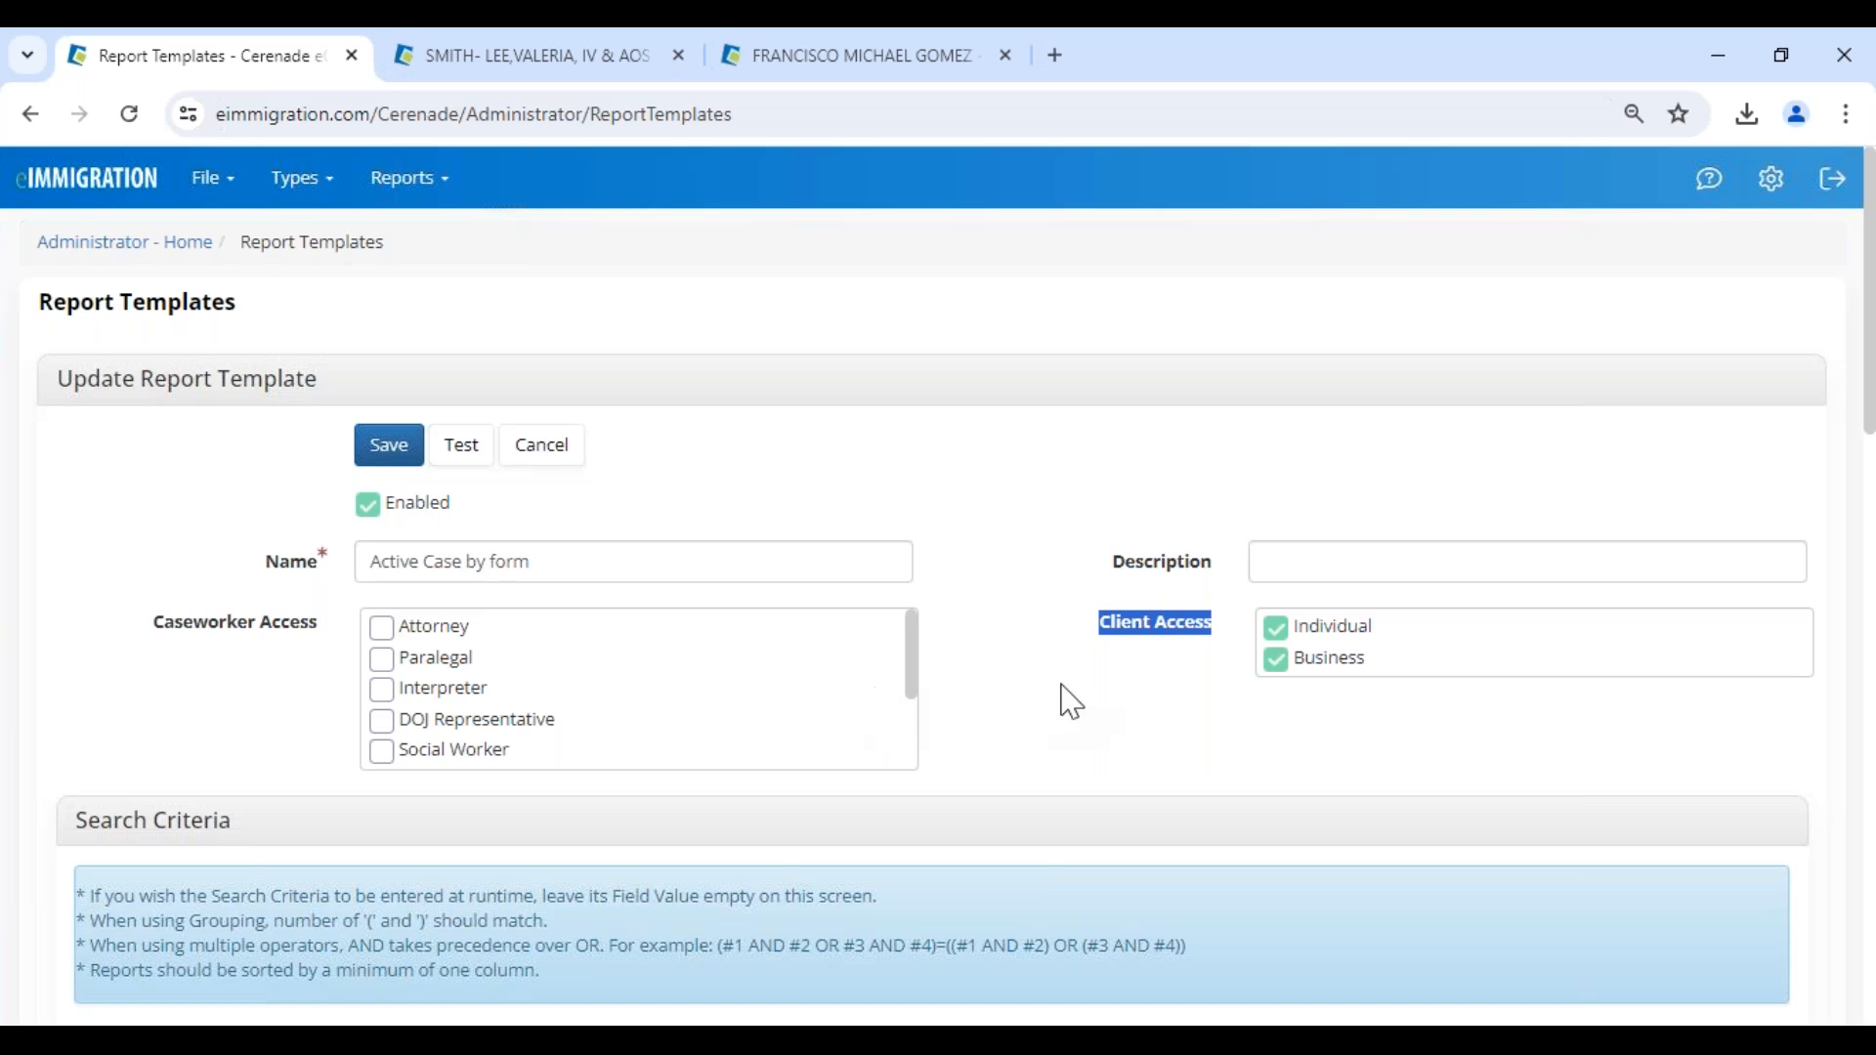
pyautogui.click(1109, 650)
pyautogui.moveTo(1098, 631); pyautogui.dragTo(1233, 633)
pyautogui.moveTo(1378, 633); pyautogui.dragTo(1302, 639)
pyautogui.click(1345, 647)
pyautogui.doubleClick(1351, 667)
pyautogui.click(1075, 807)
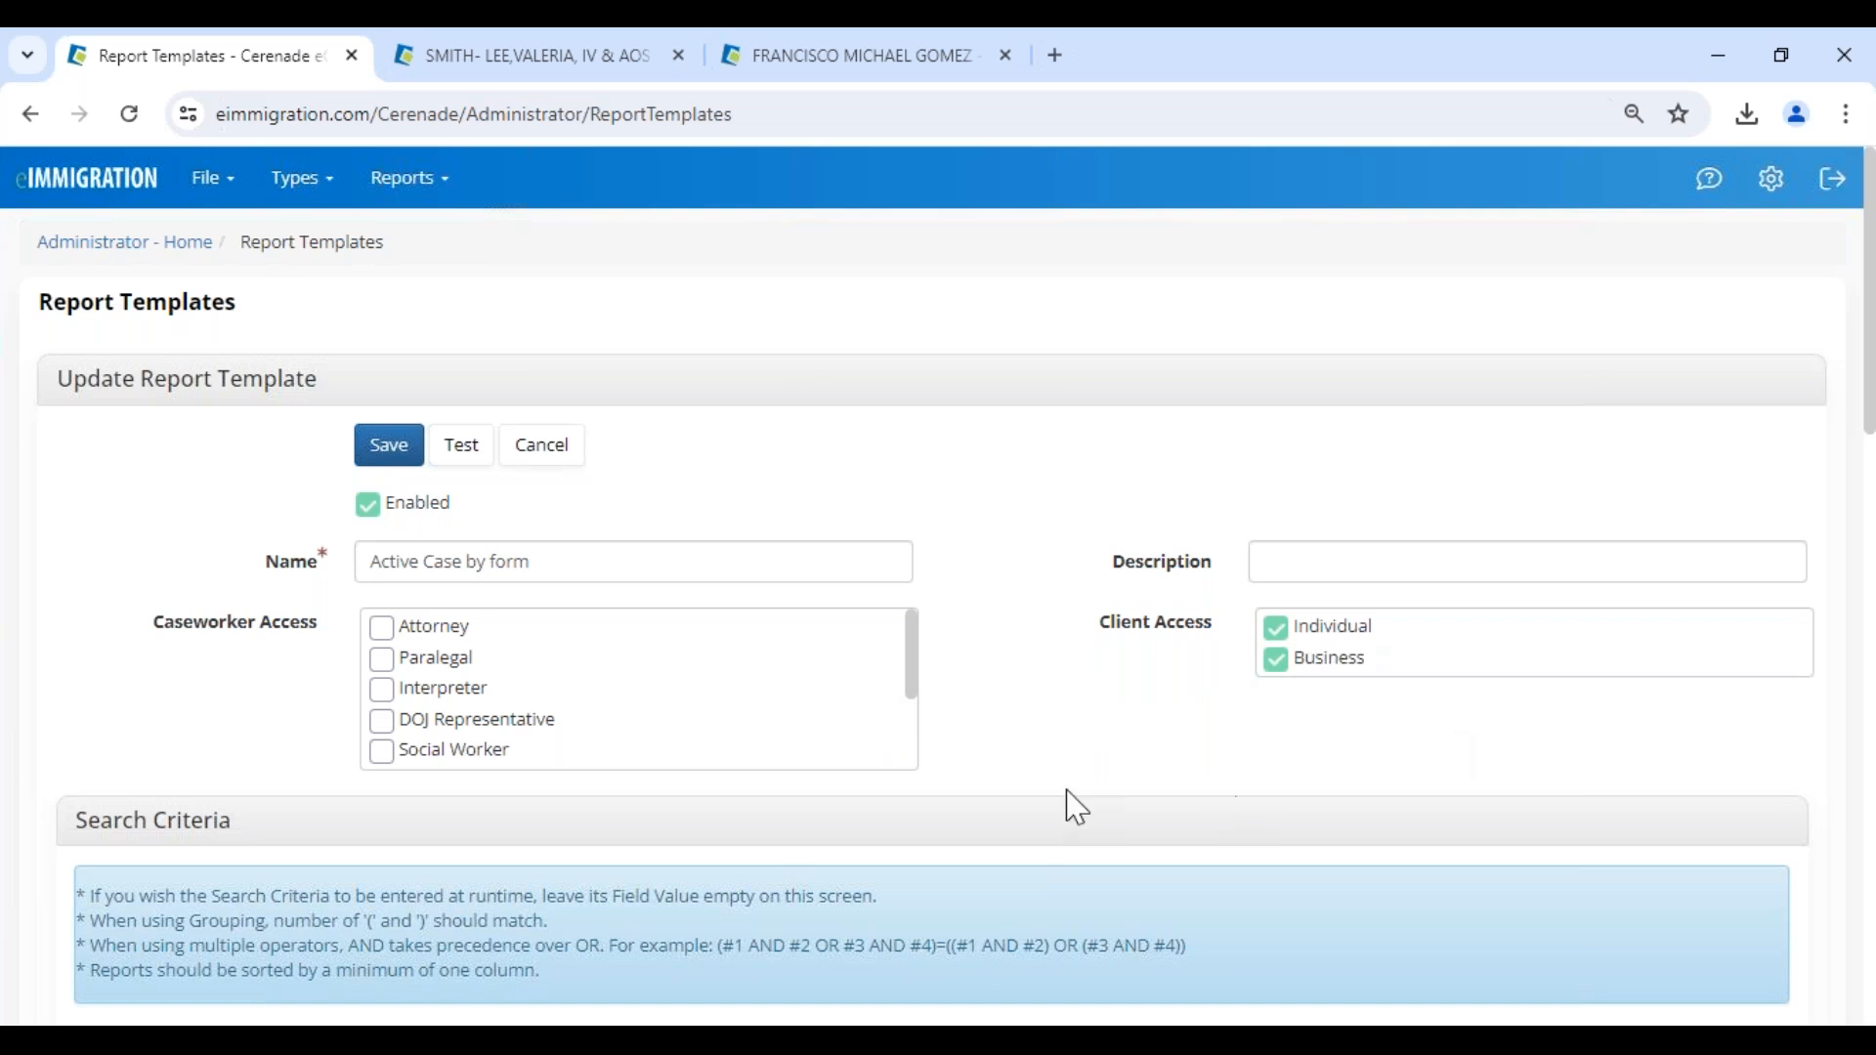
pyautogui.click(542, 447)
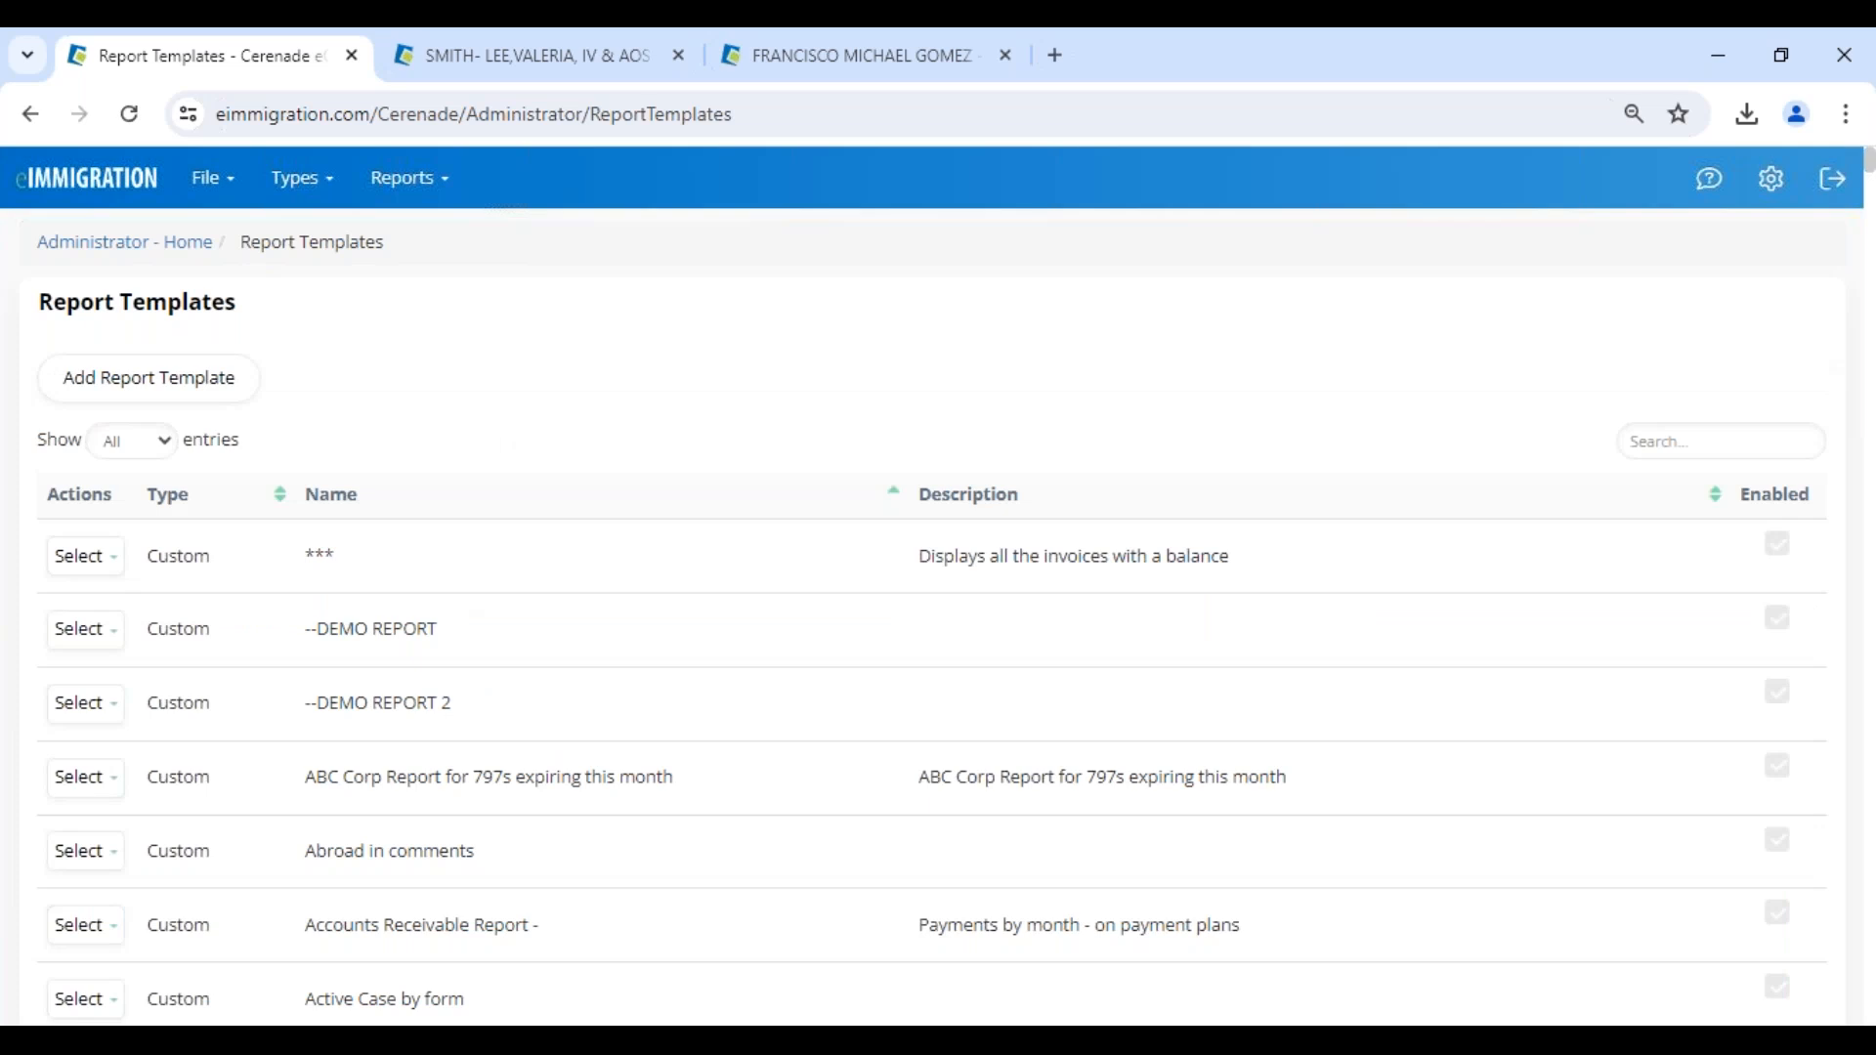
# - Return to the administrator home page and open the Documents folder of the IV & AOS (1-Step) Family-Based case
pyautogui.click(73, 203)
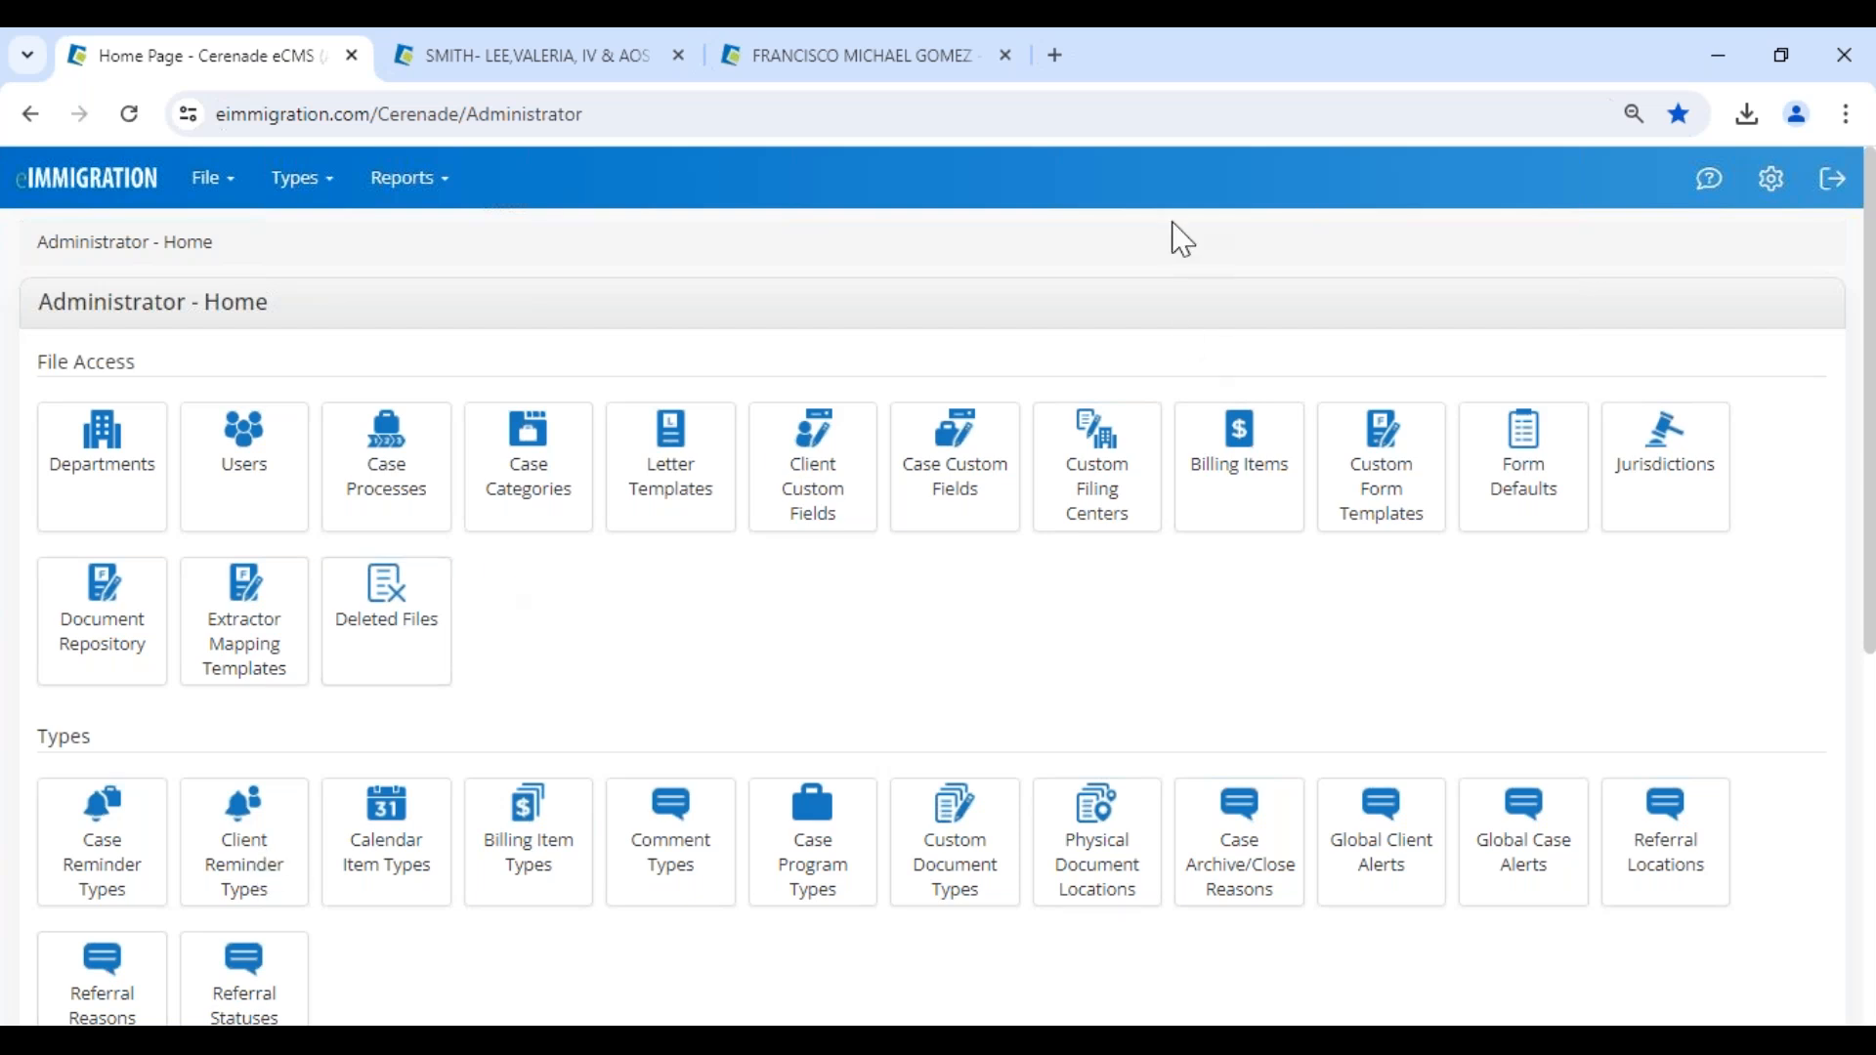
pyautogui.click(618, 64)
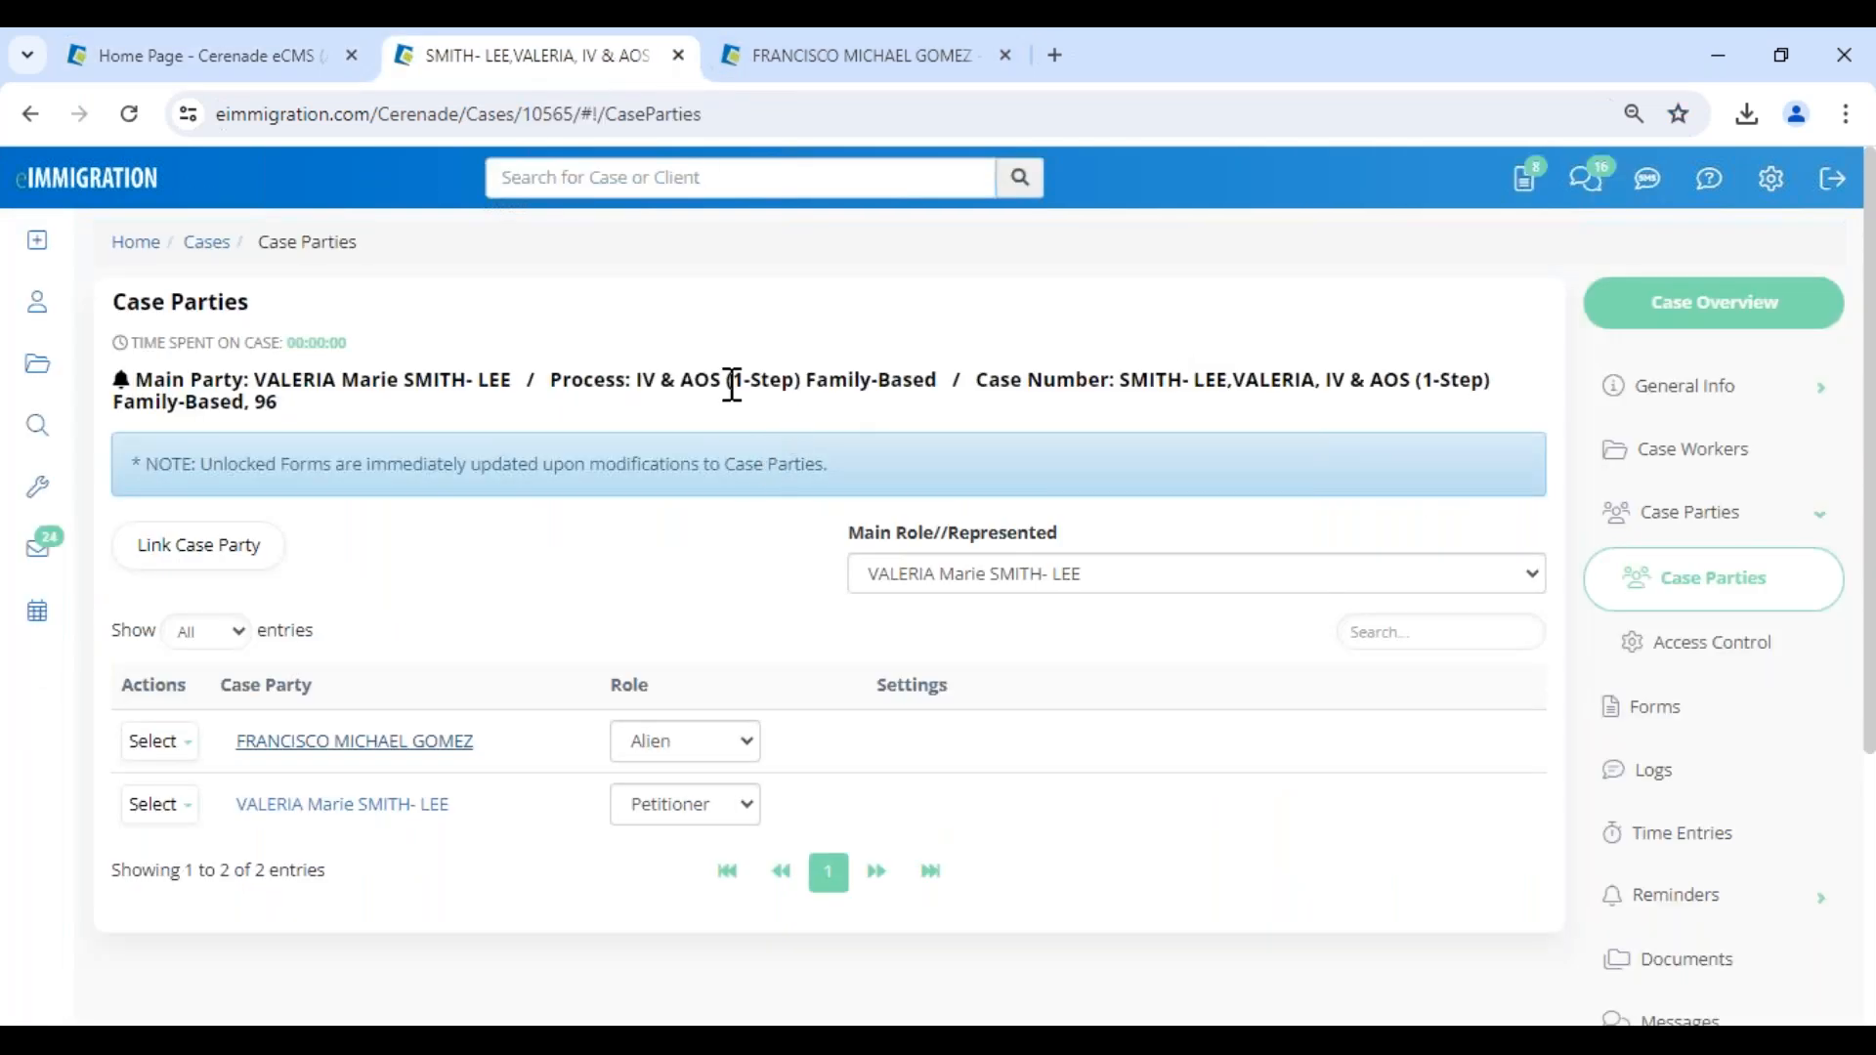
pyautogui.scroll(-3, 502, 619)
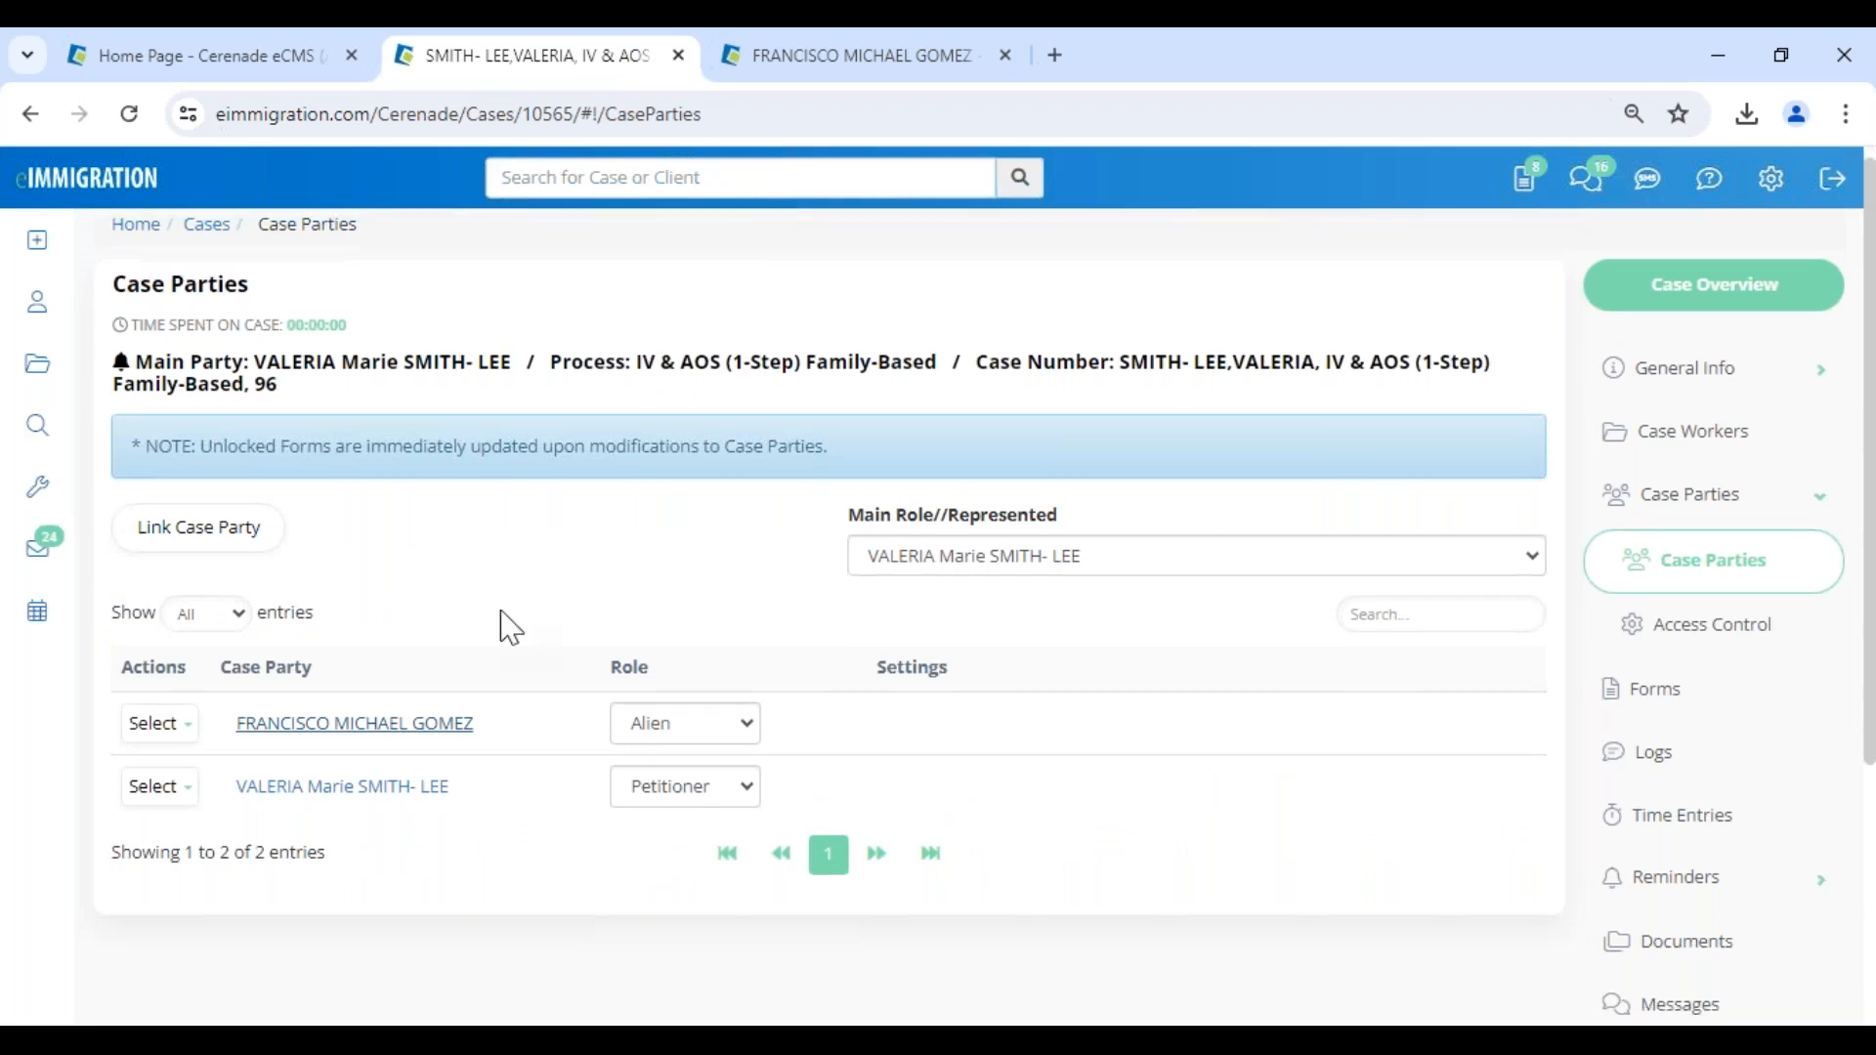
pyautogui.click(1668, 710)
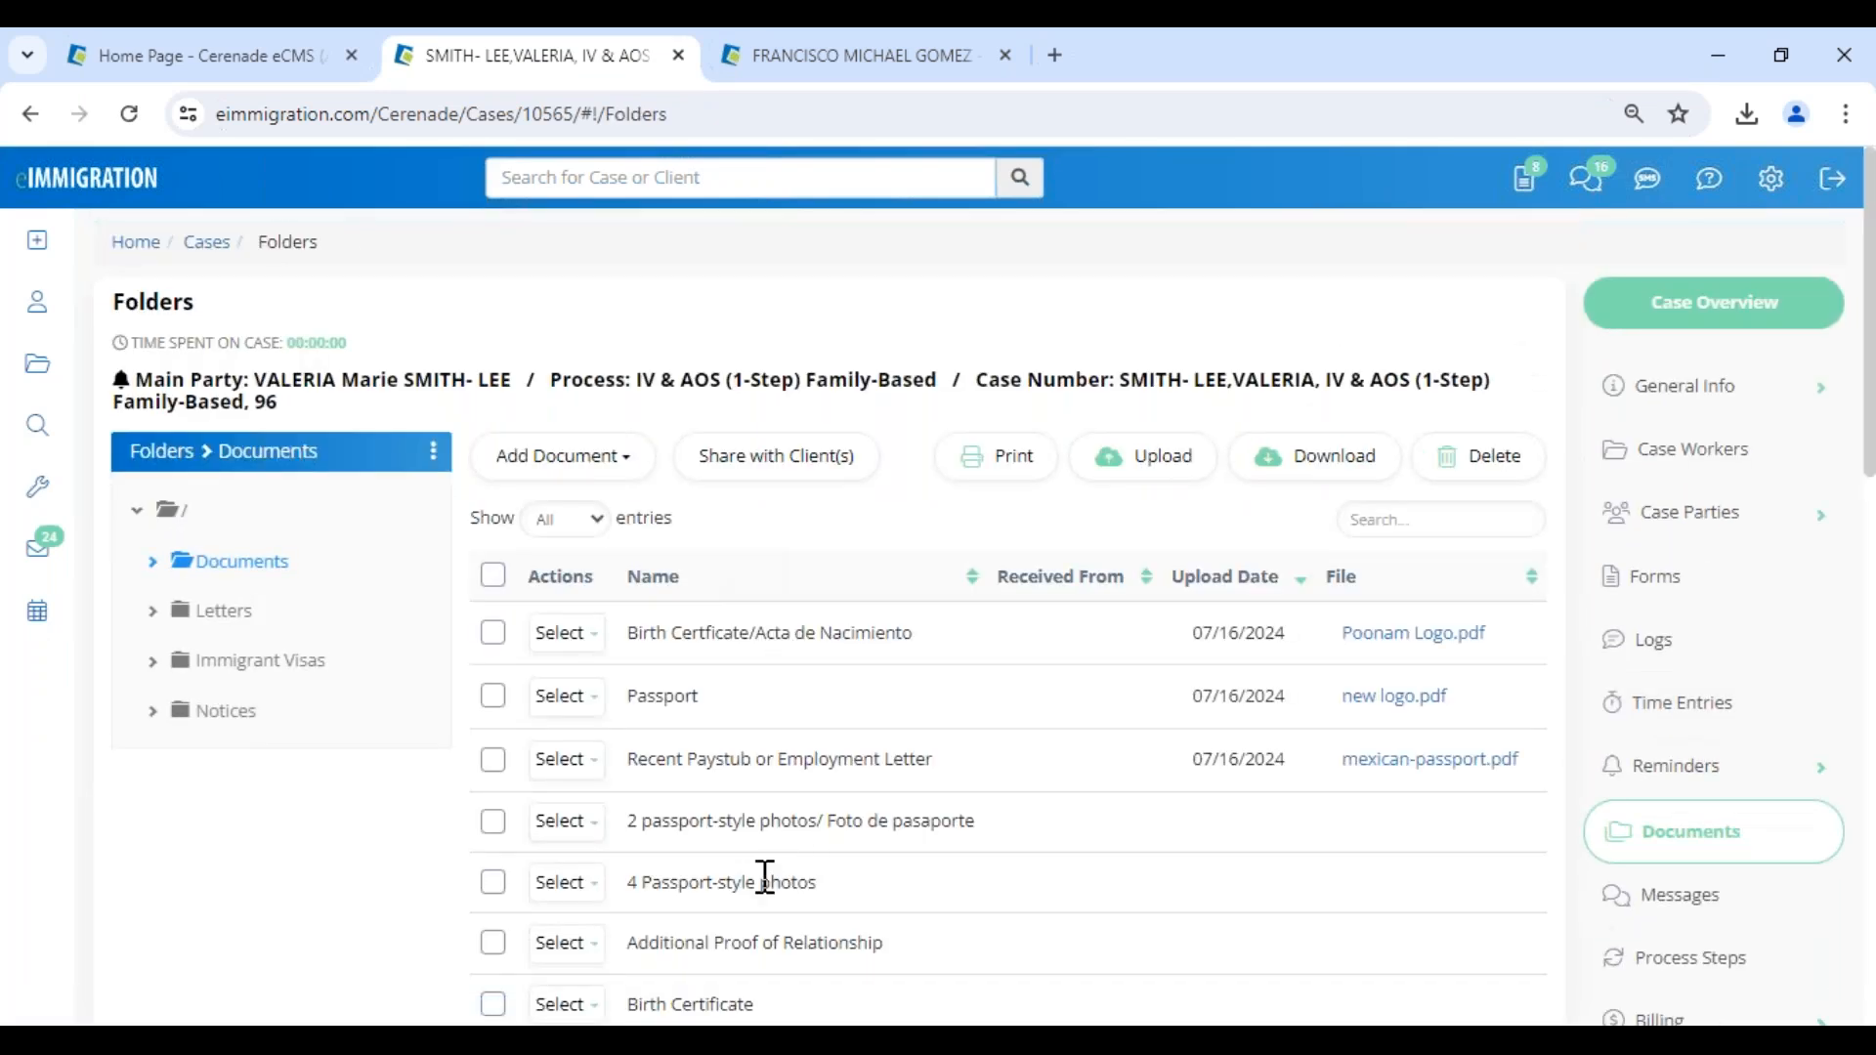
# - Select all documents in the case's Documents folder and share them with the client listed as Alien, Petitioner
pyautogui.click(492, 587)
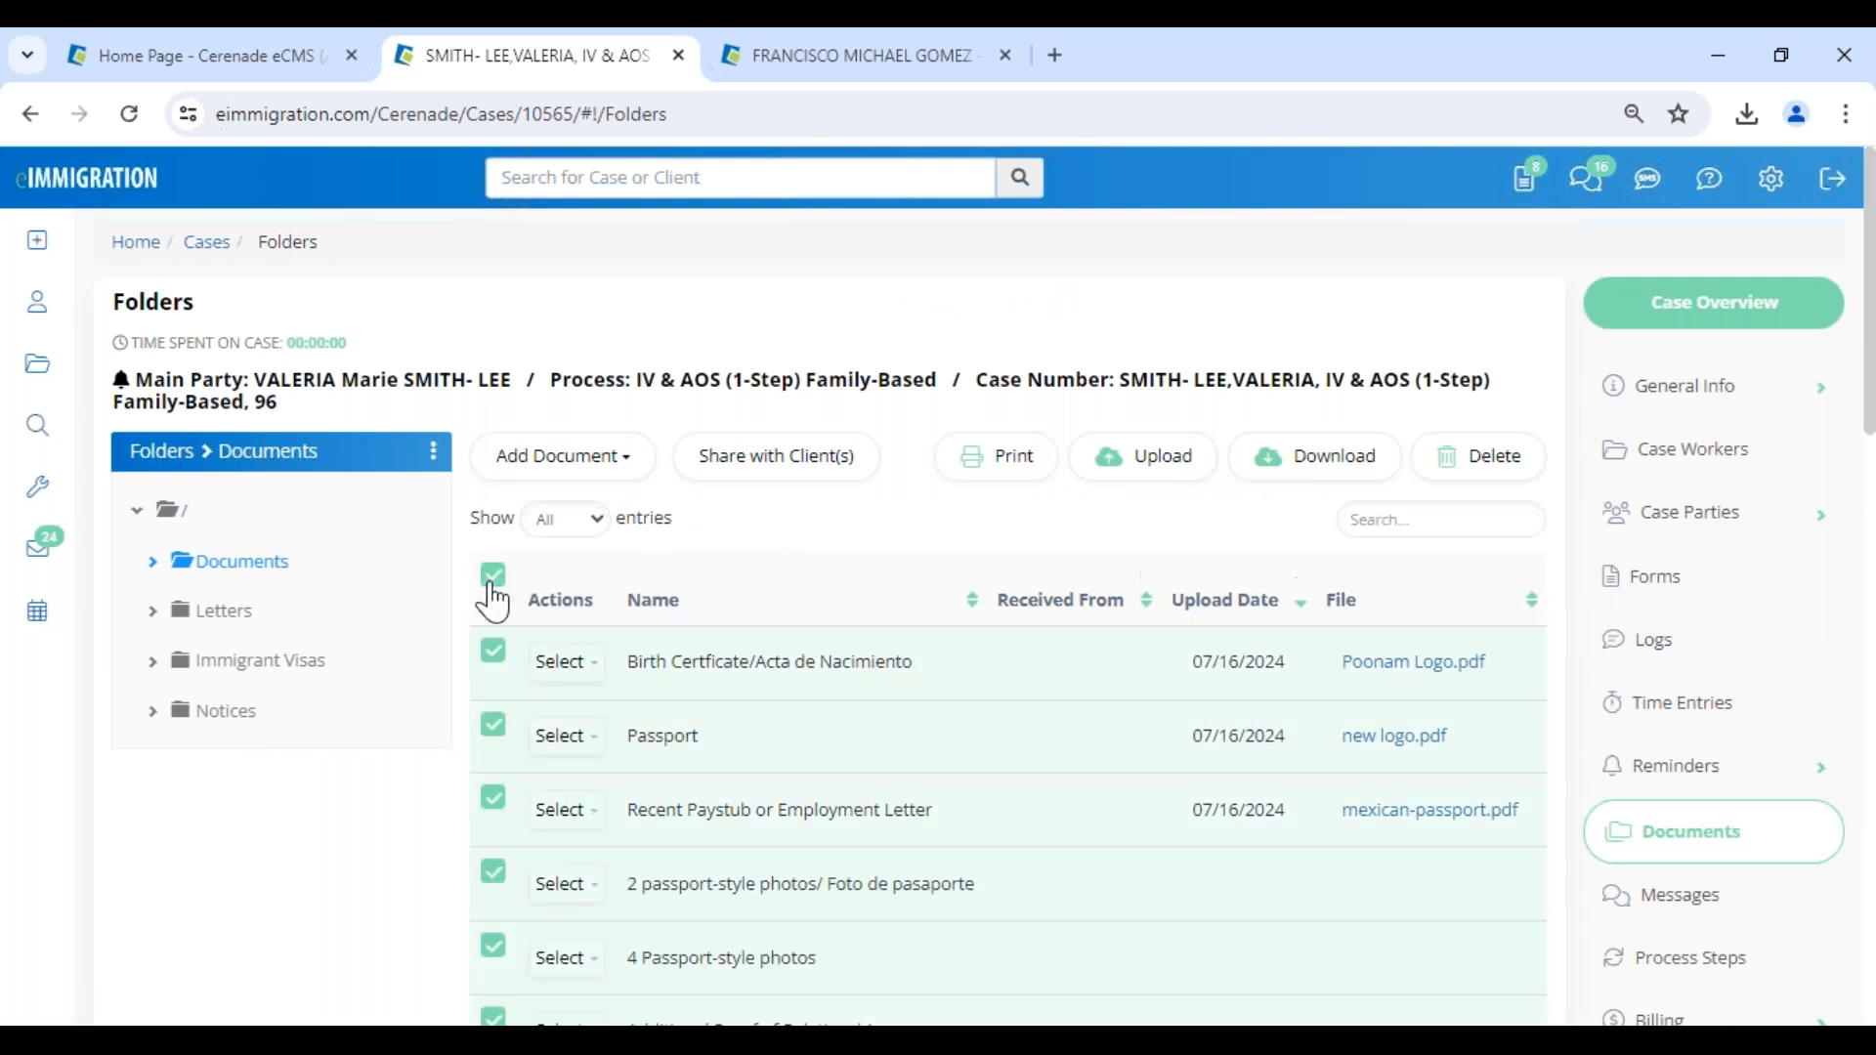
pyautogui.click(768, 459)
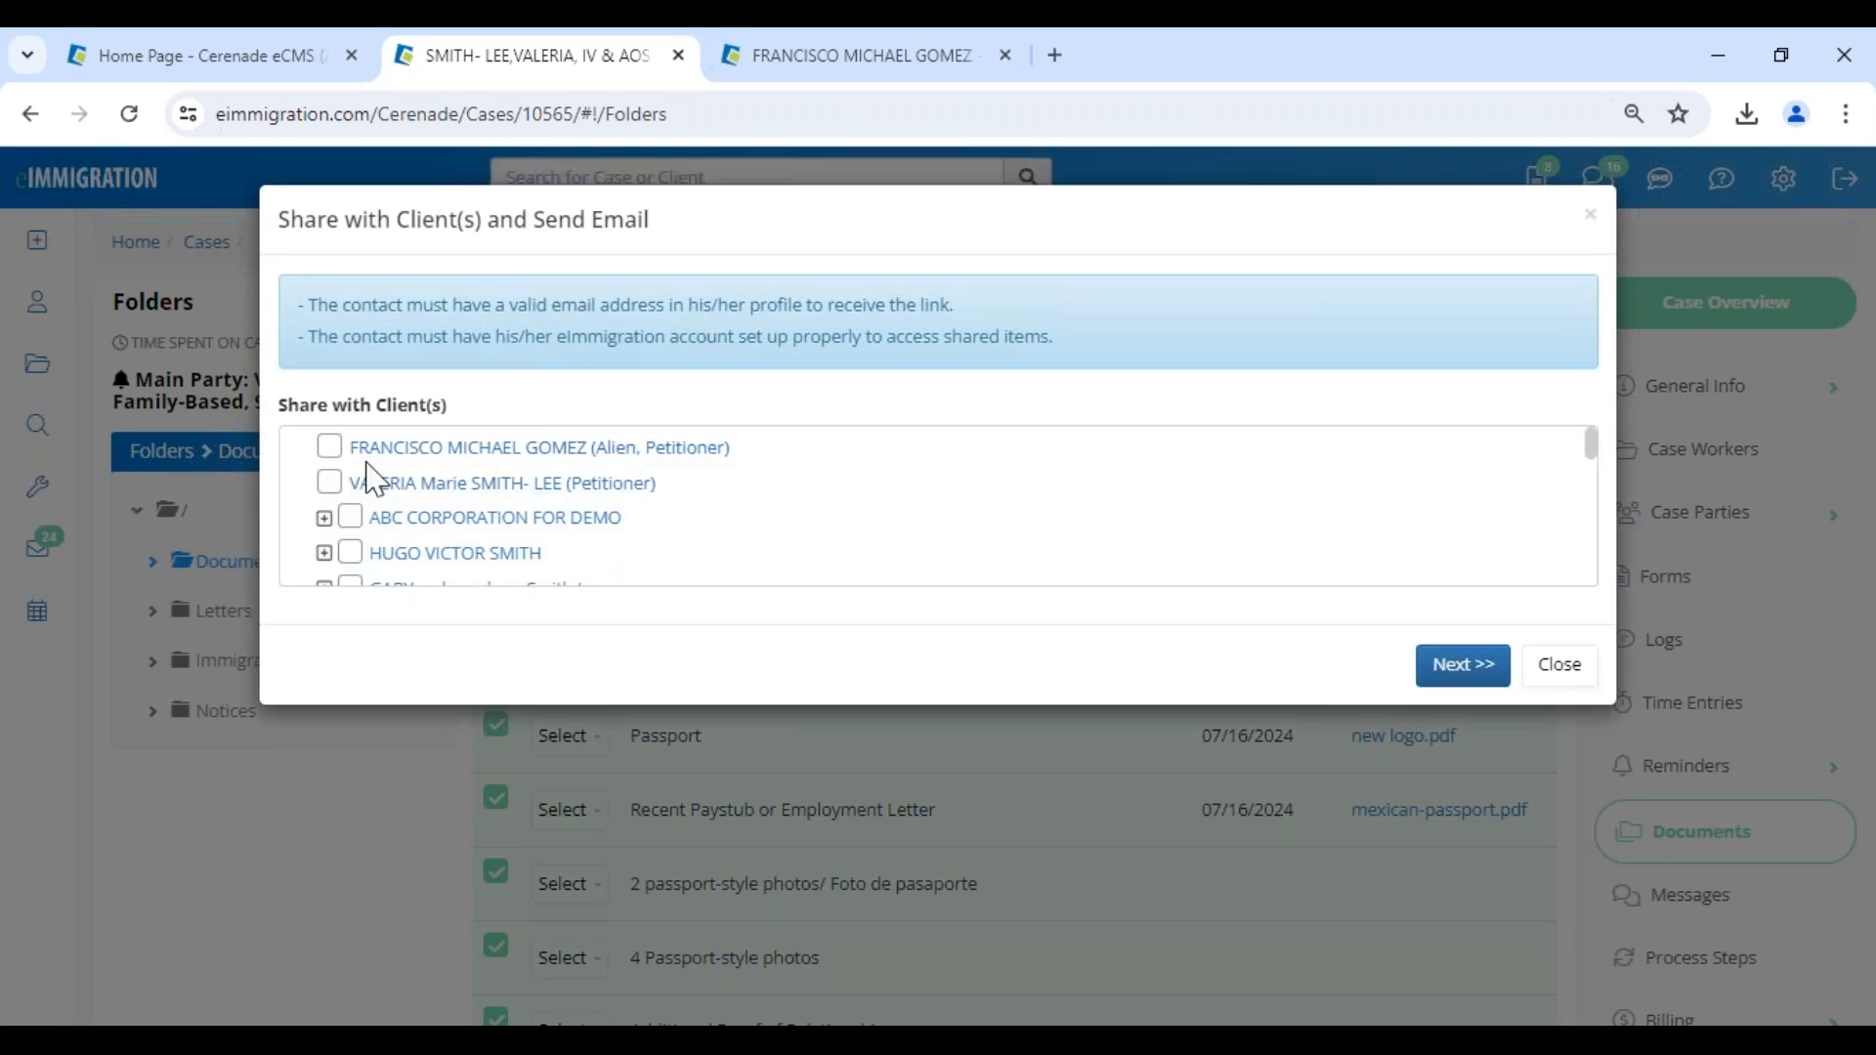
pyautogui.click(325, 450)
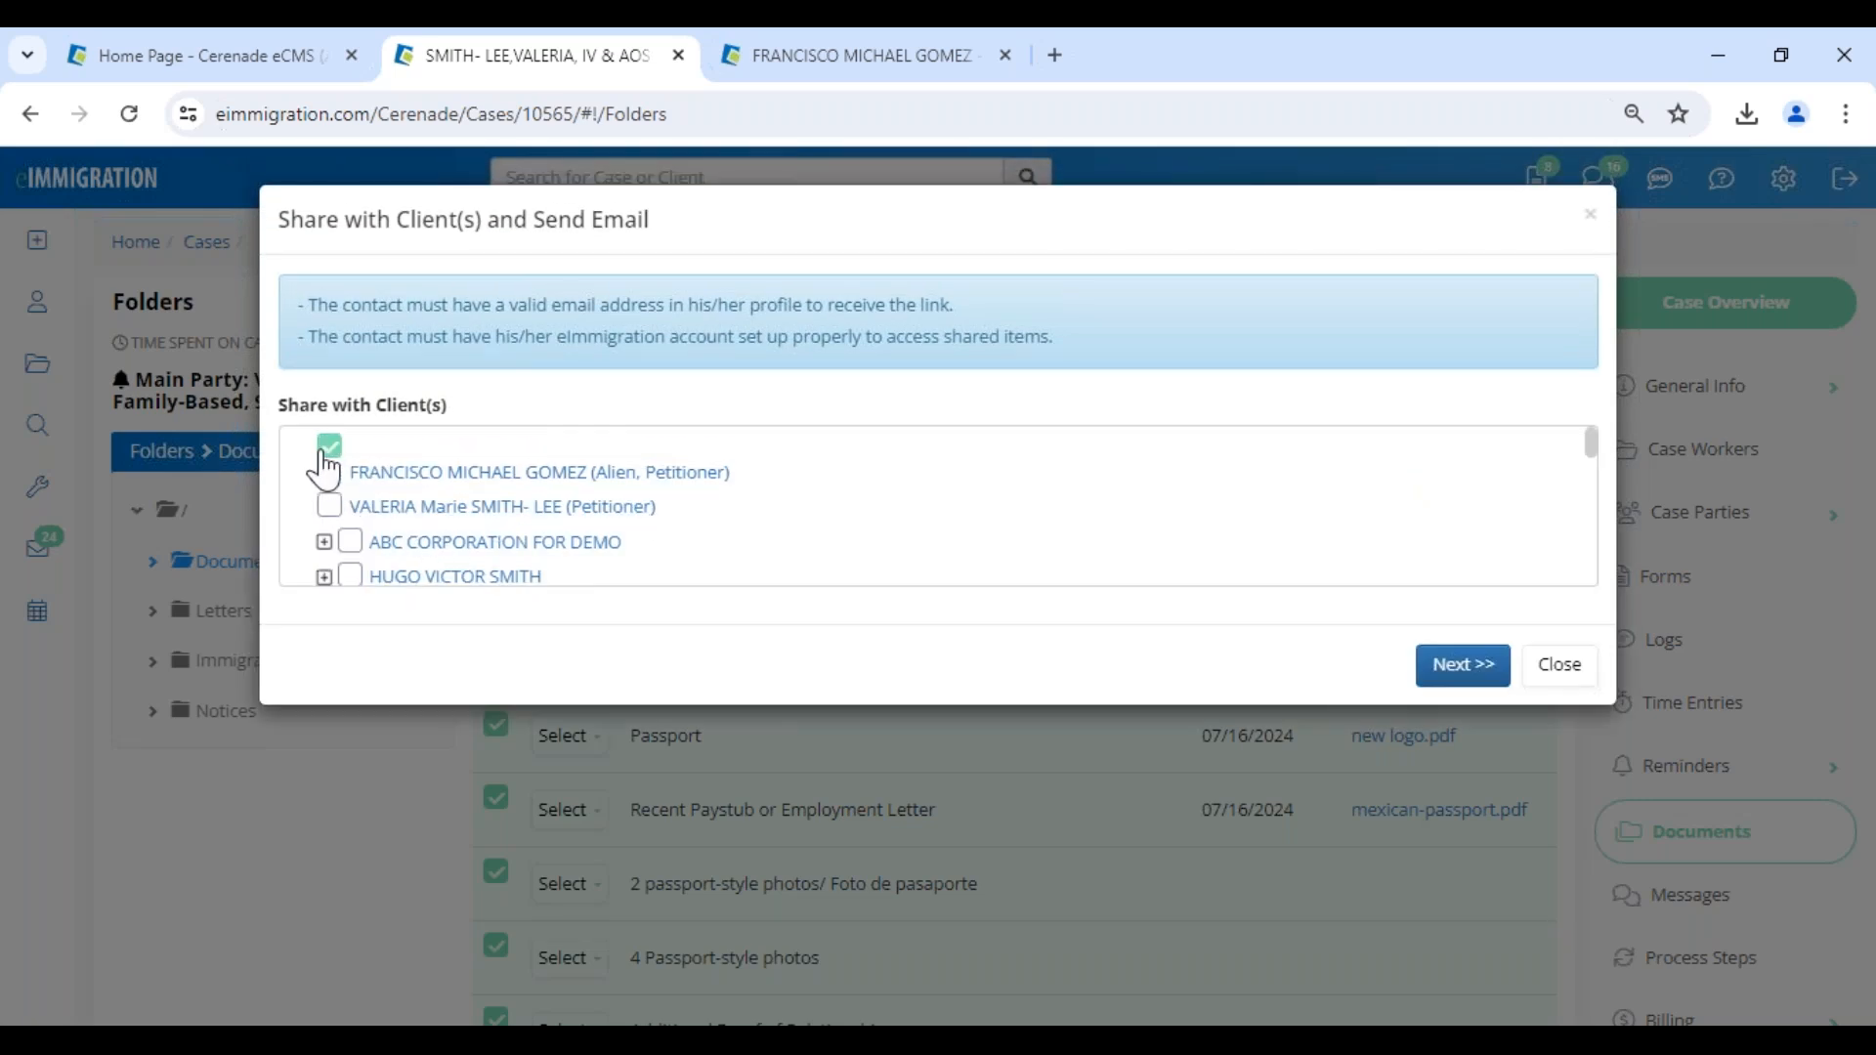
pyautogui.click(1456, 667)
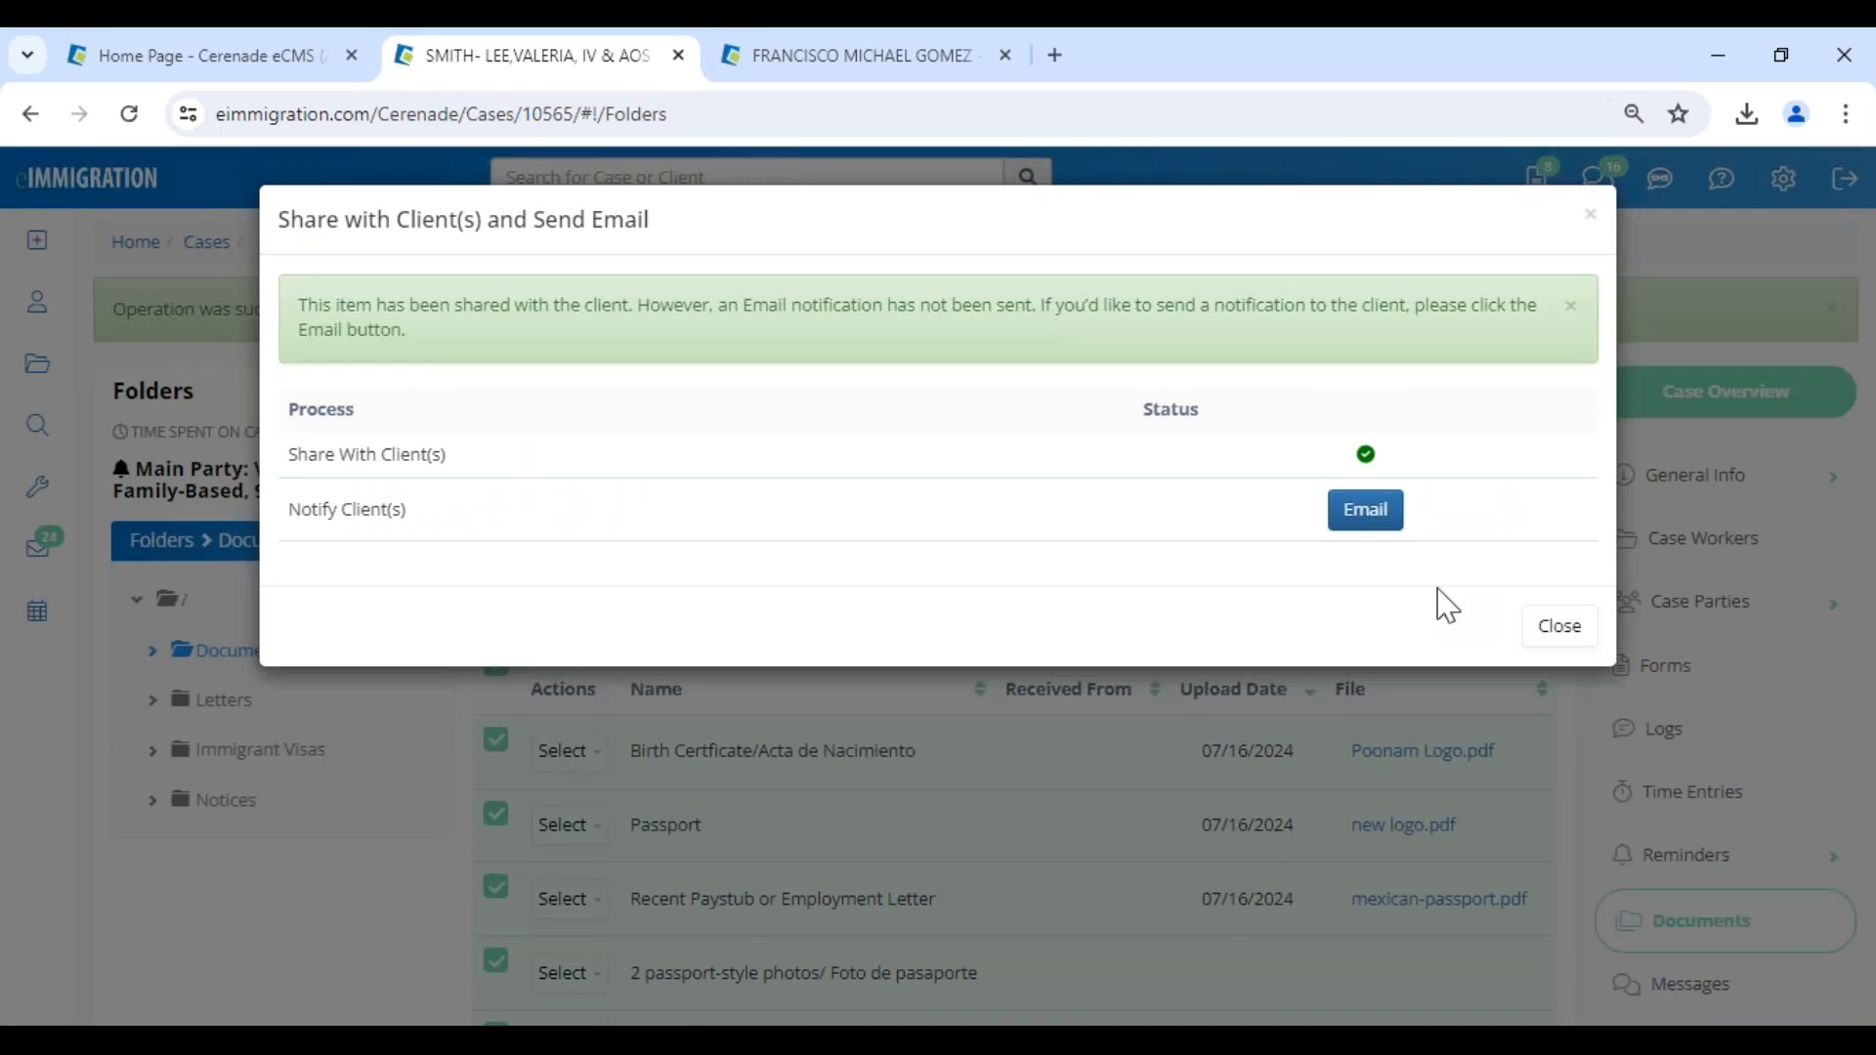
# - Email the client about the shared documents with the subject PLEASE LOG INTO CLIENT PORTAL and close the sharing dialog
pyautogui.click(1366, 510)
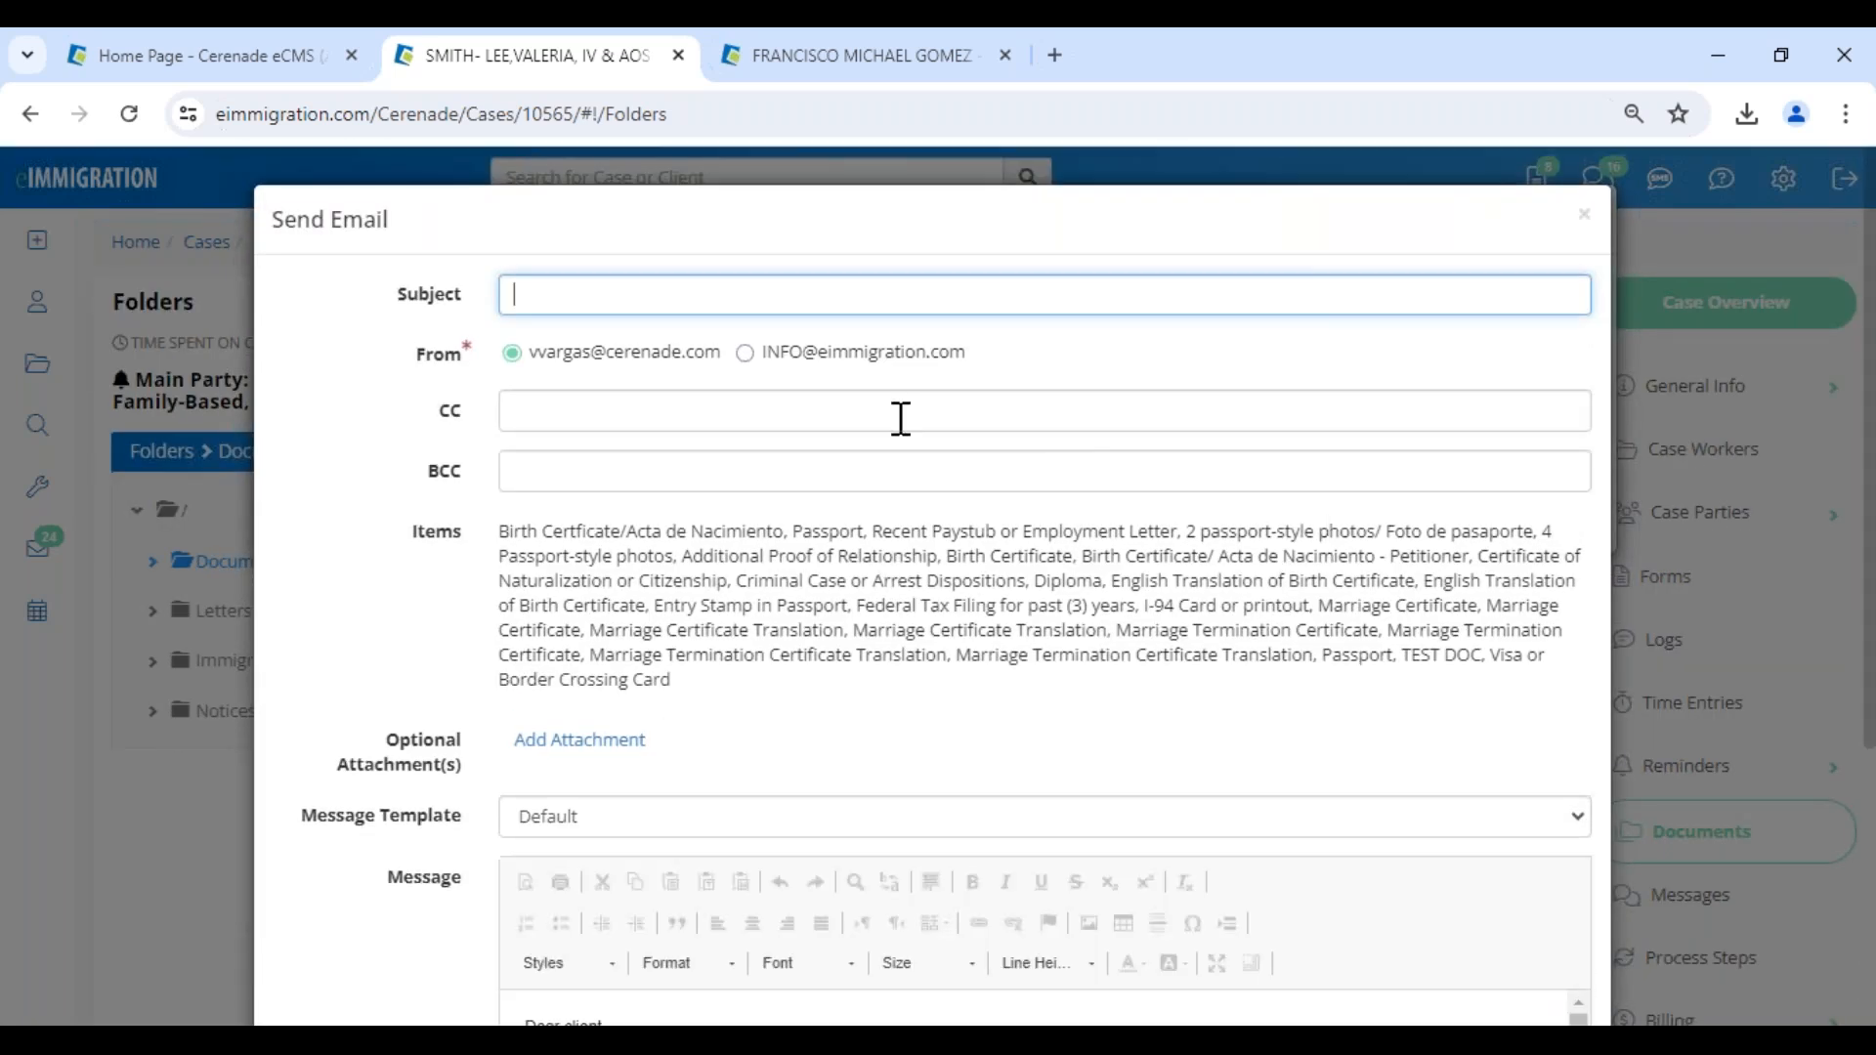
pyautogui.click(577, 296)
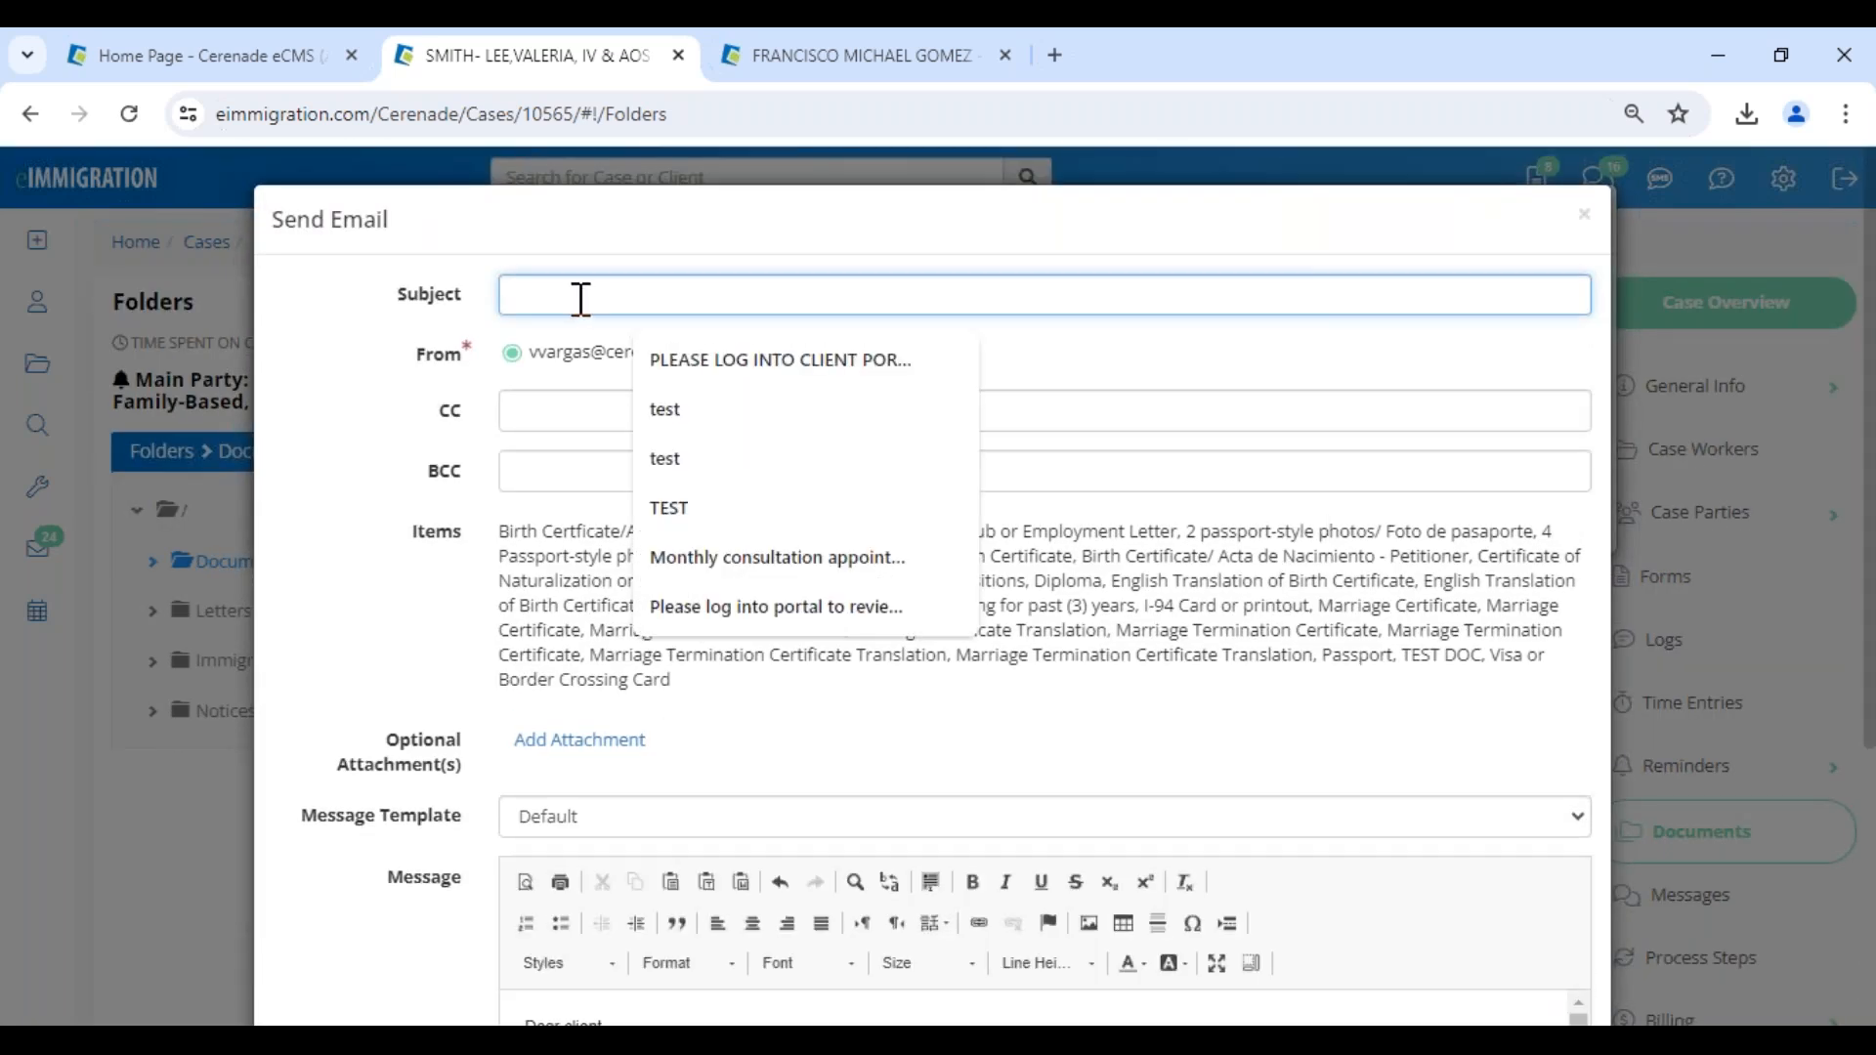
pyautogui.click(752, 359)
pyautogui.moveTo(649, 540); pyautogui.dragTo(1035, 699)
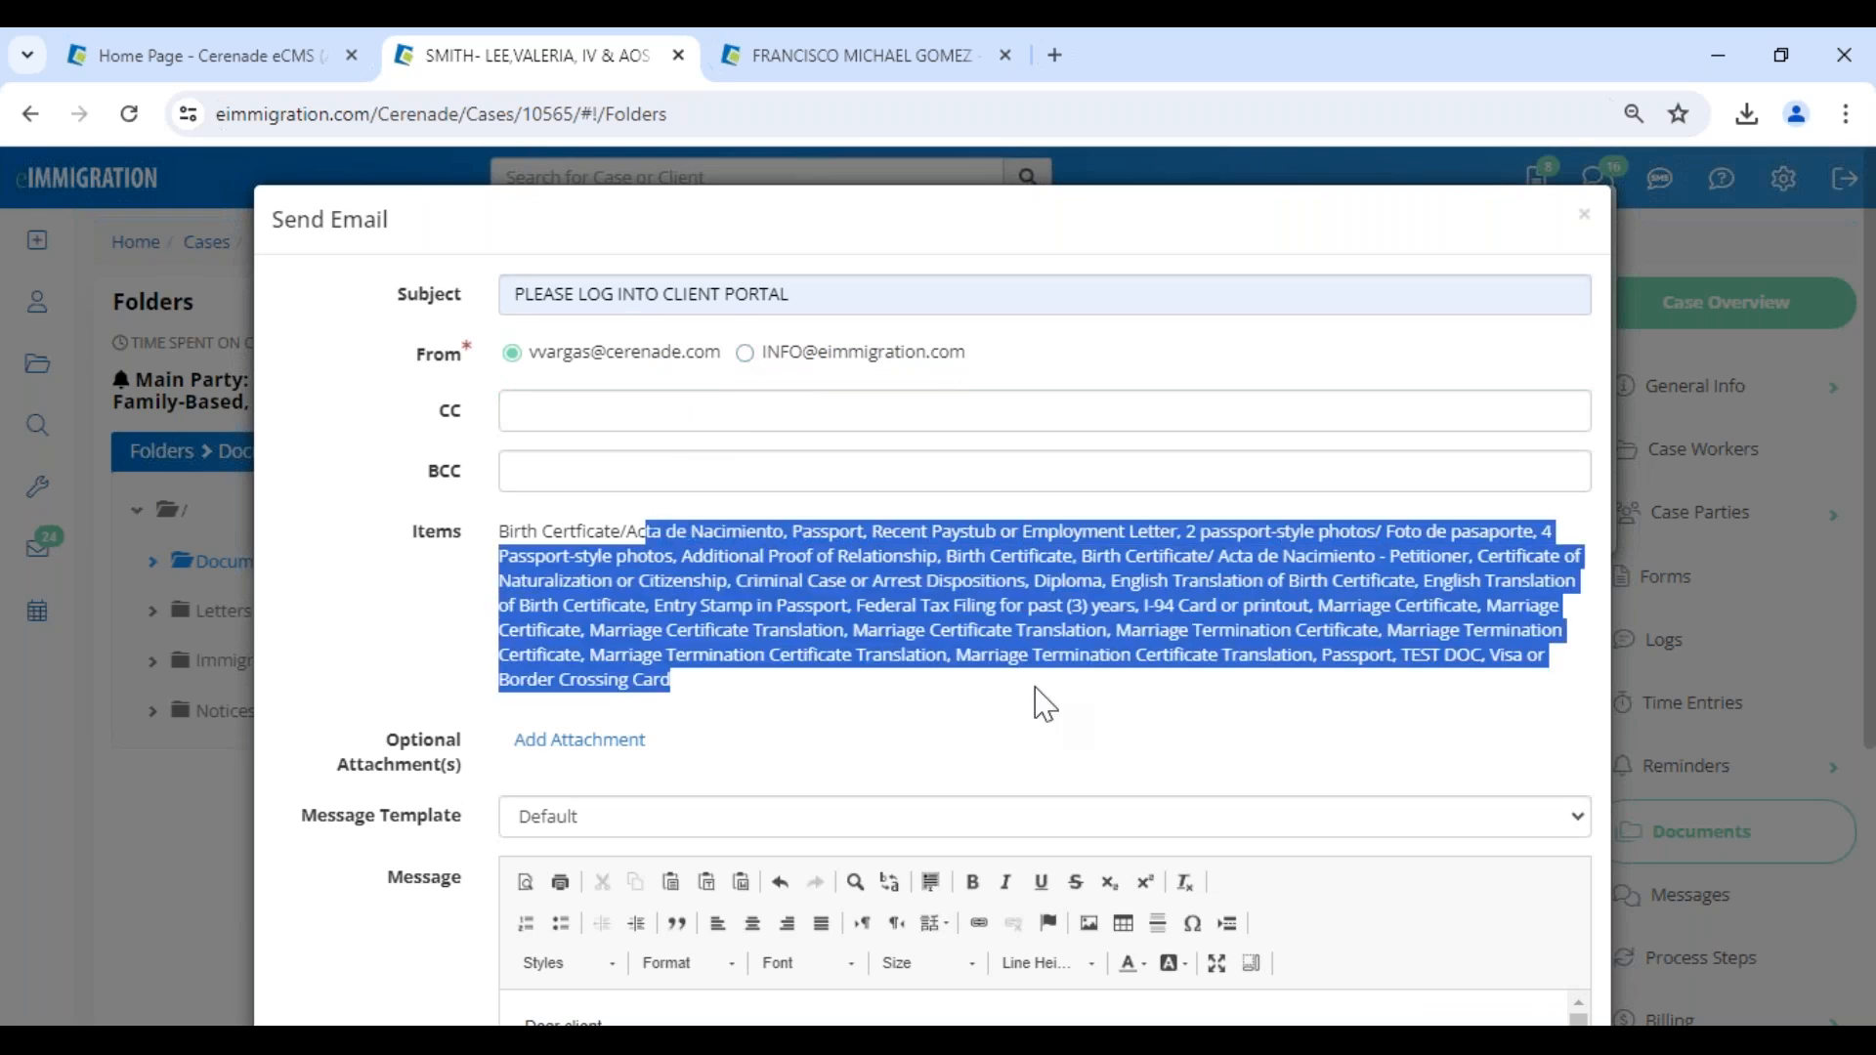
pyautogui.scroll(-4, 962, 725)
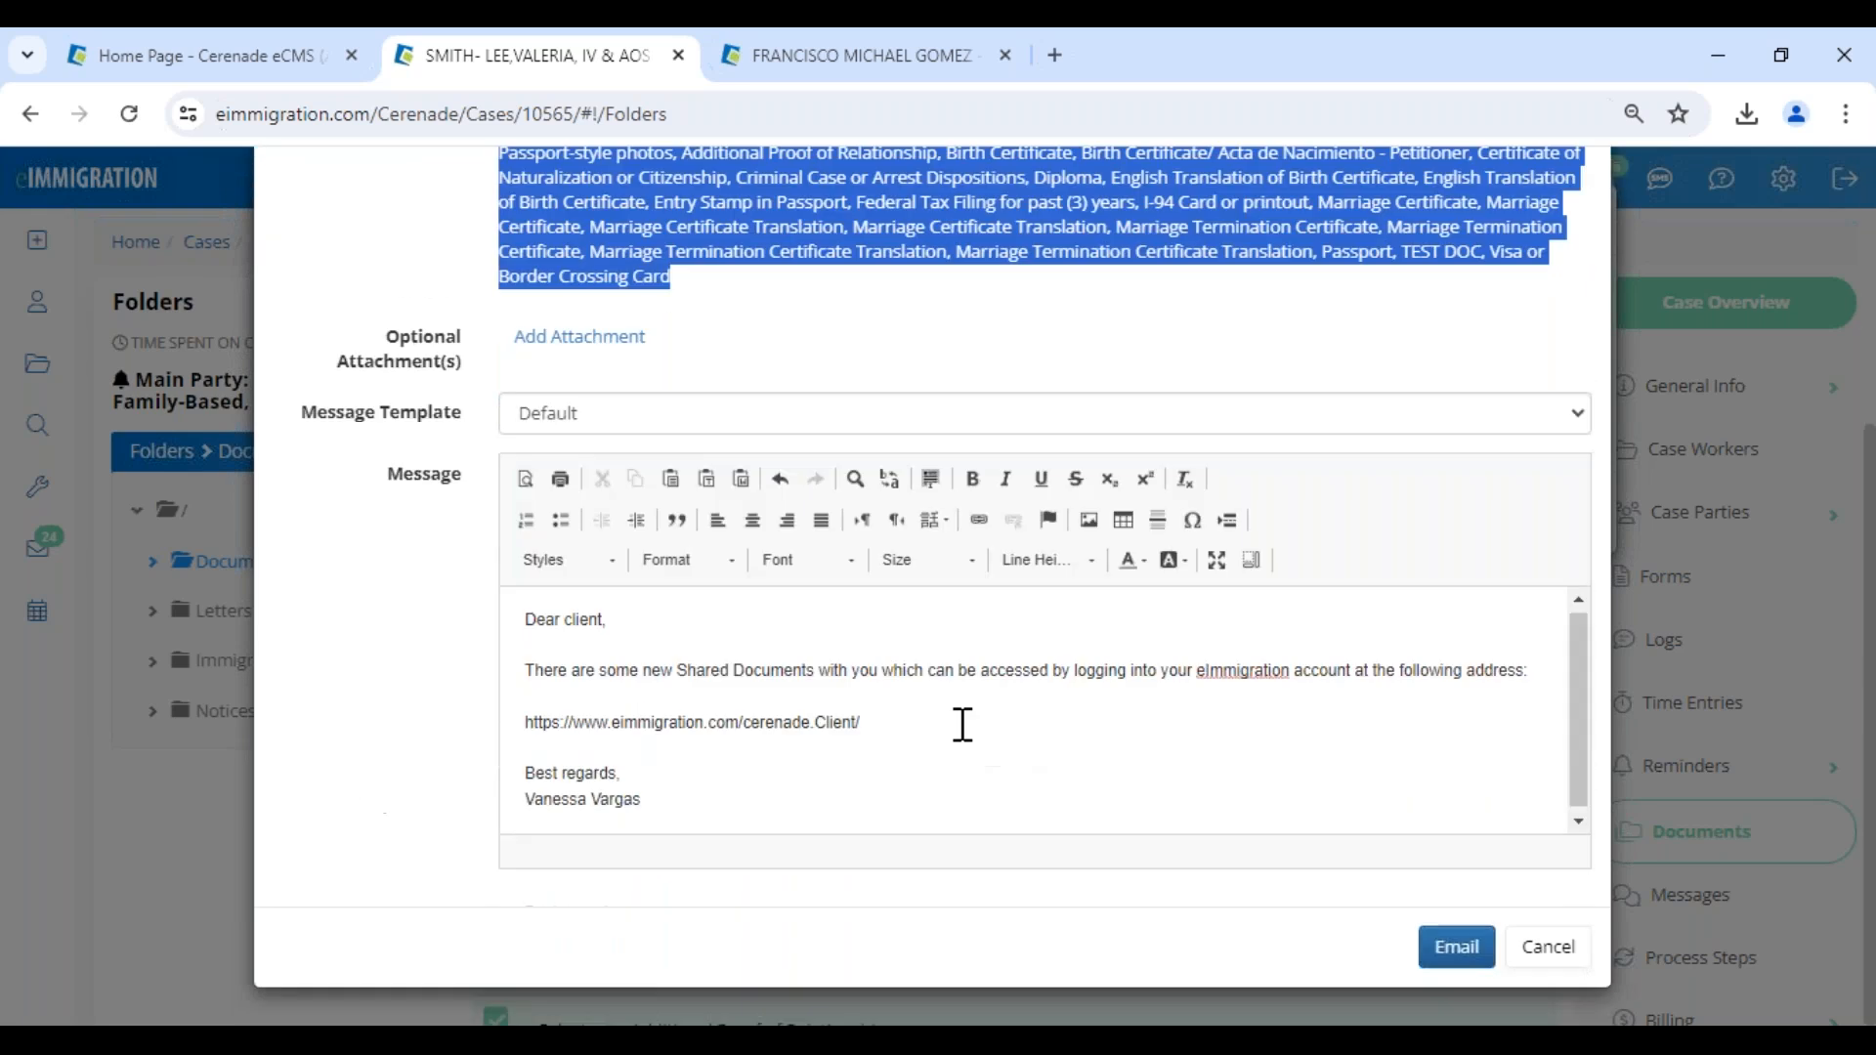
pyautogui.click(1440, 962)
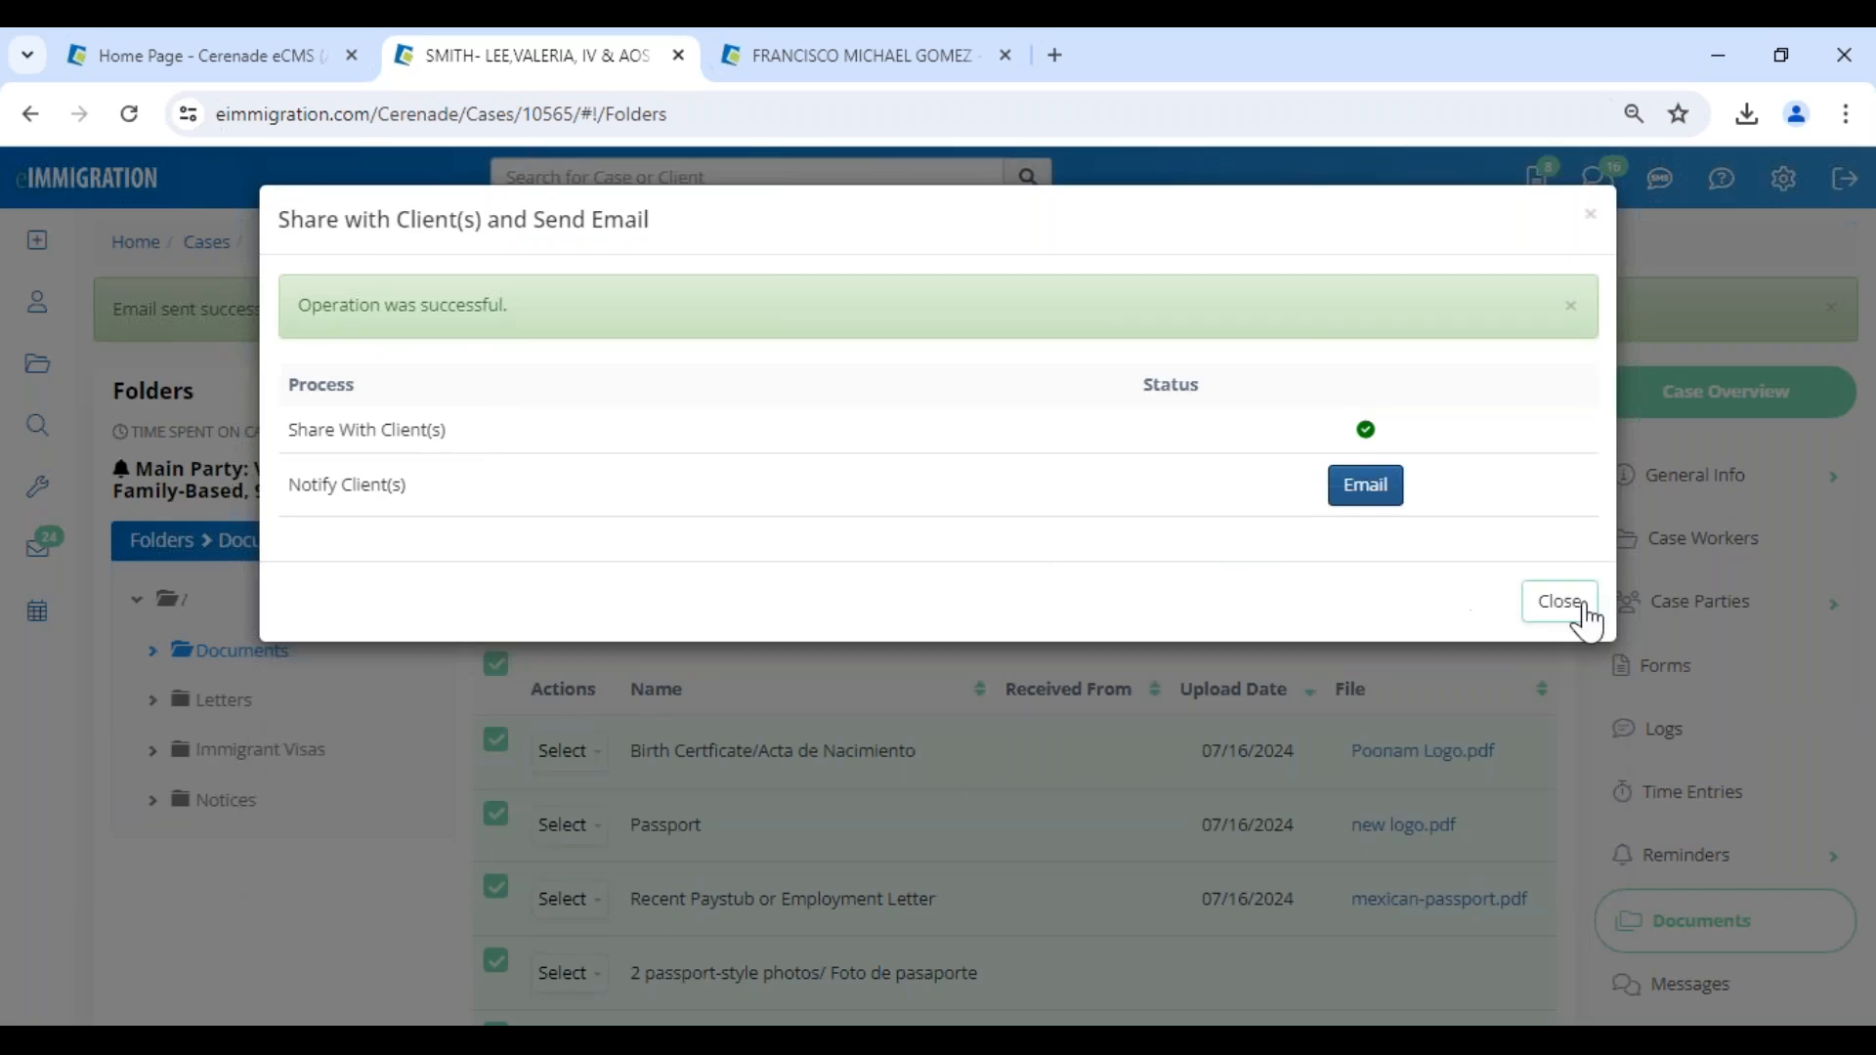
pyautogui.click(1575, 618)
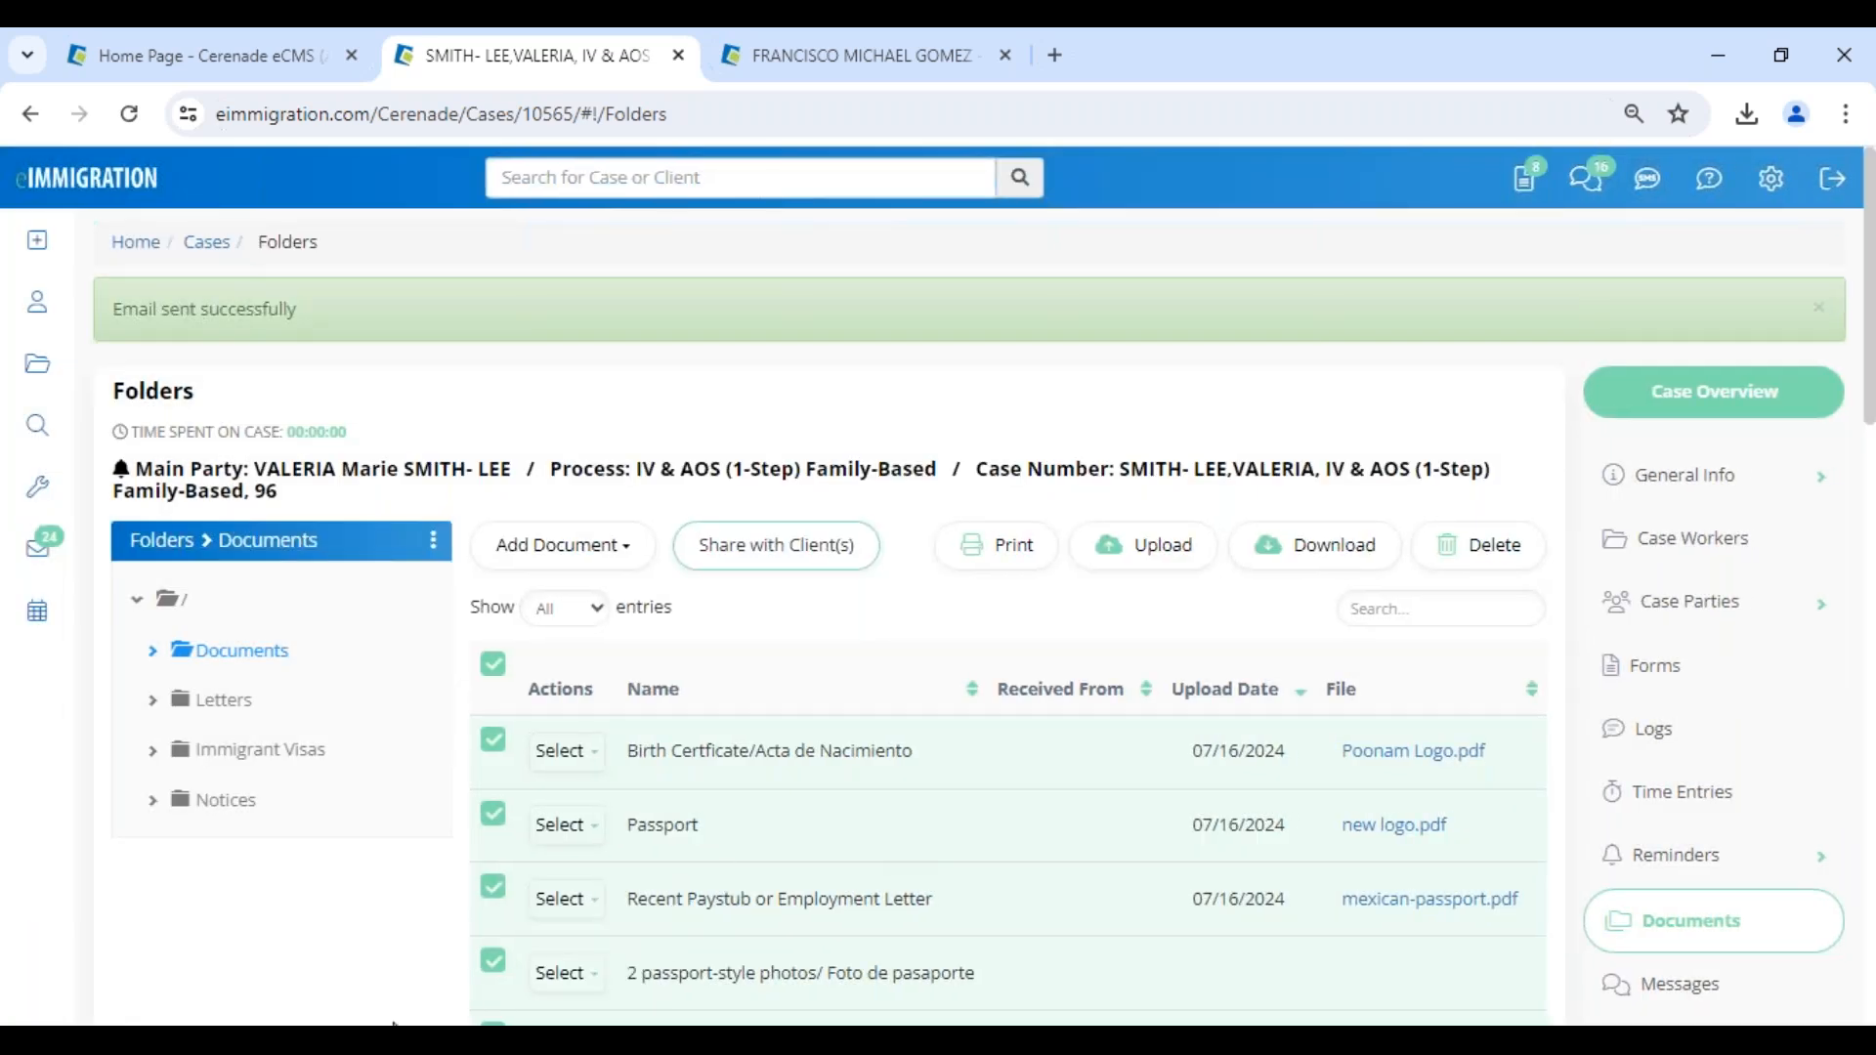
# - Switch to the client portal in Edge and review the case documents listed under Shared Documents
pyautogui.moveTo(394, 1023)
pyautogui.click(389, 967)
pyautogui.click(104, 196)
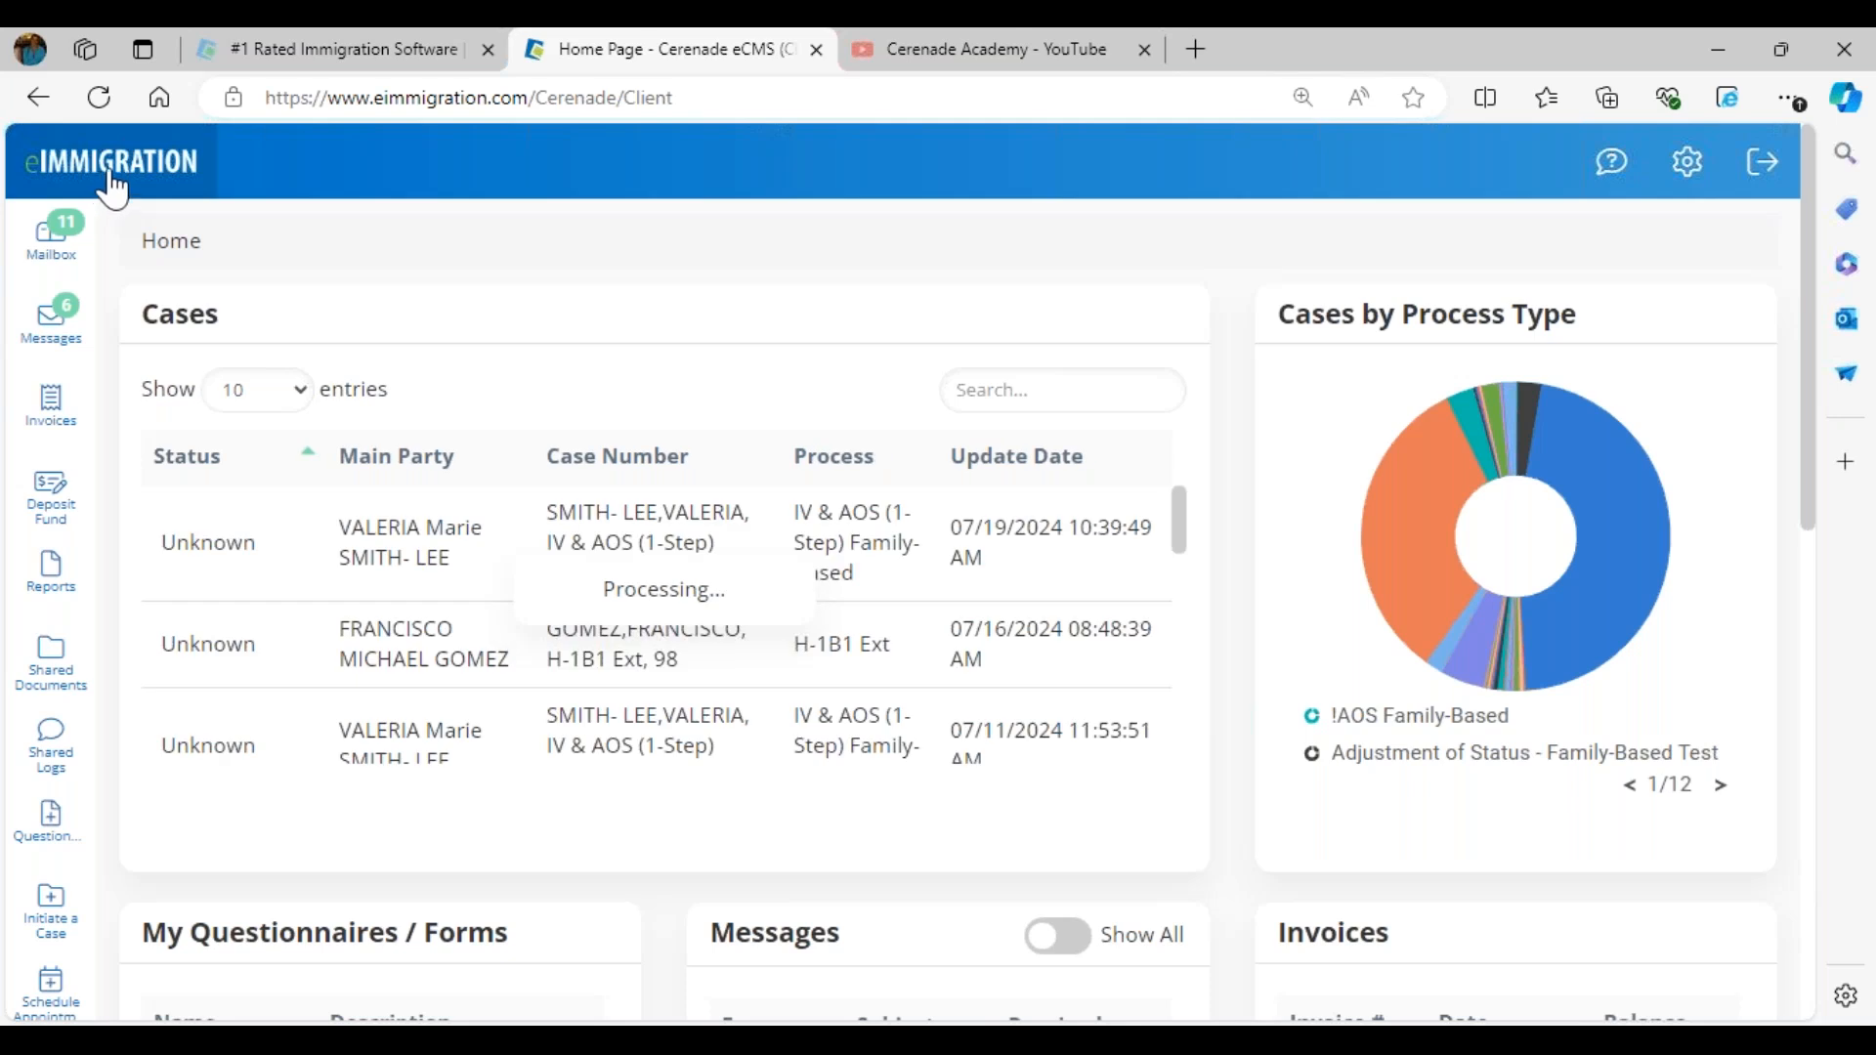
pyautogui.click(54, 699)
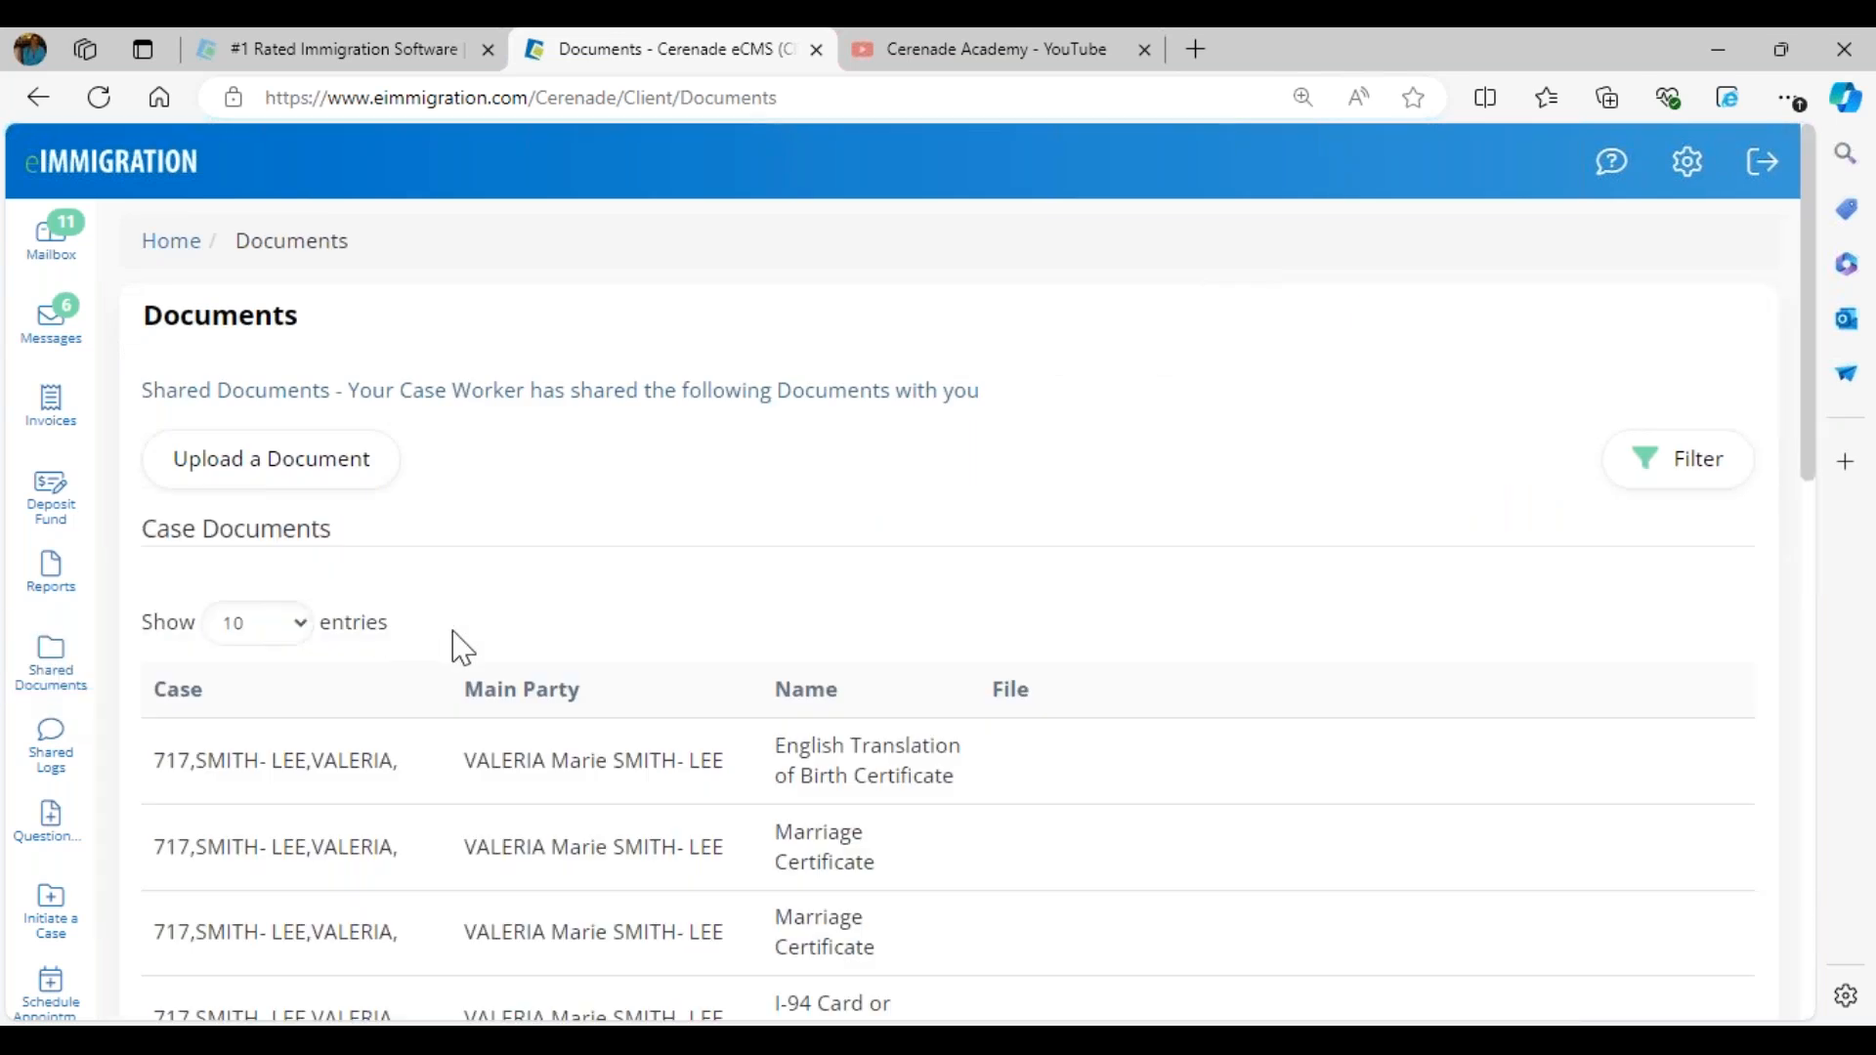
pyautogui.moveTo(799, 748); pyautogui.dragTo(910, 785)
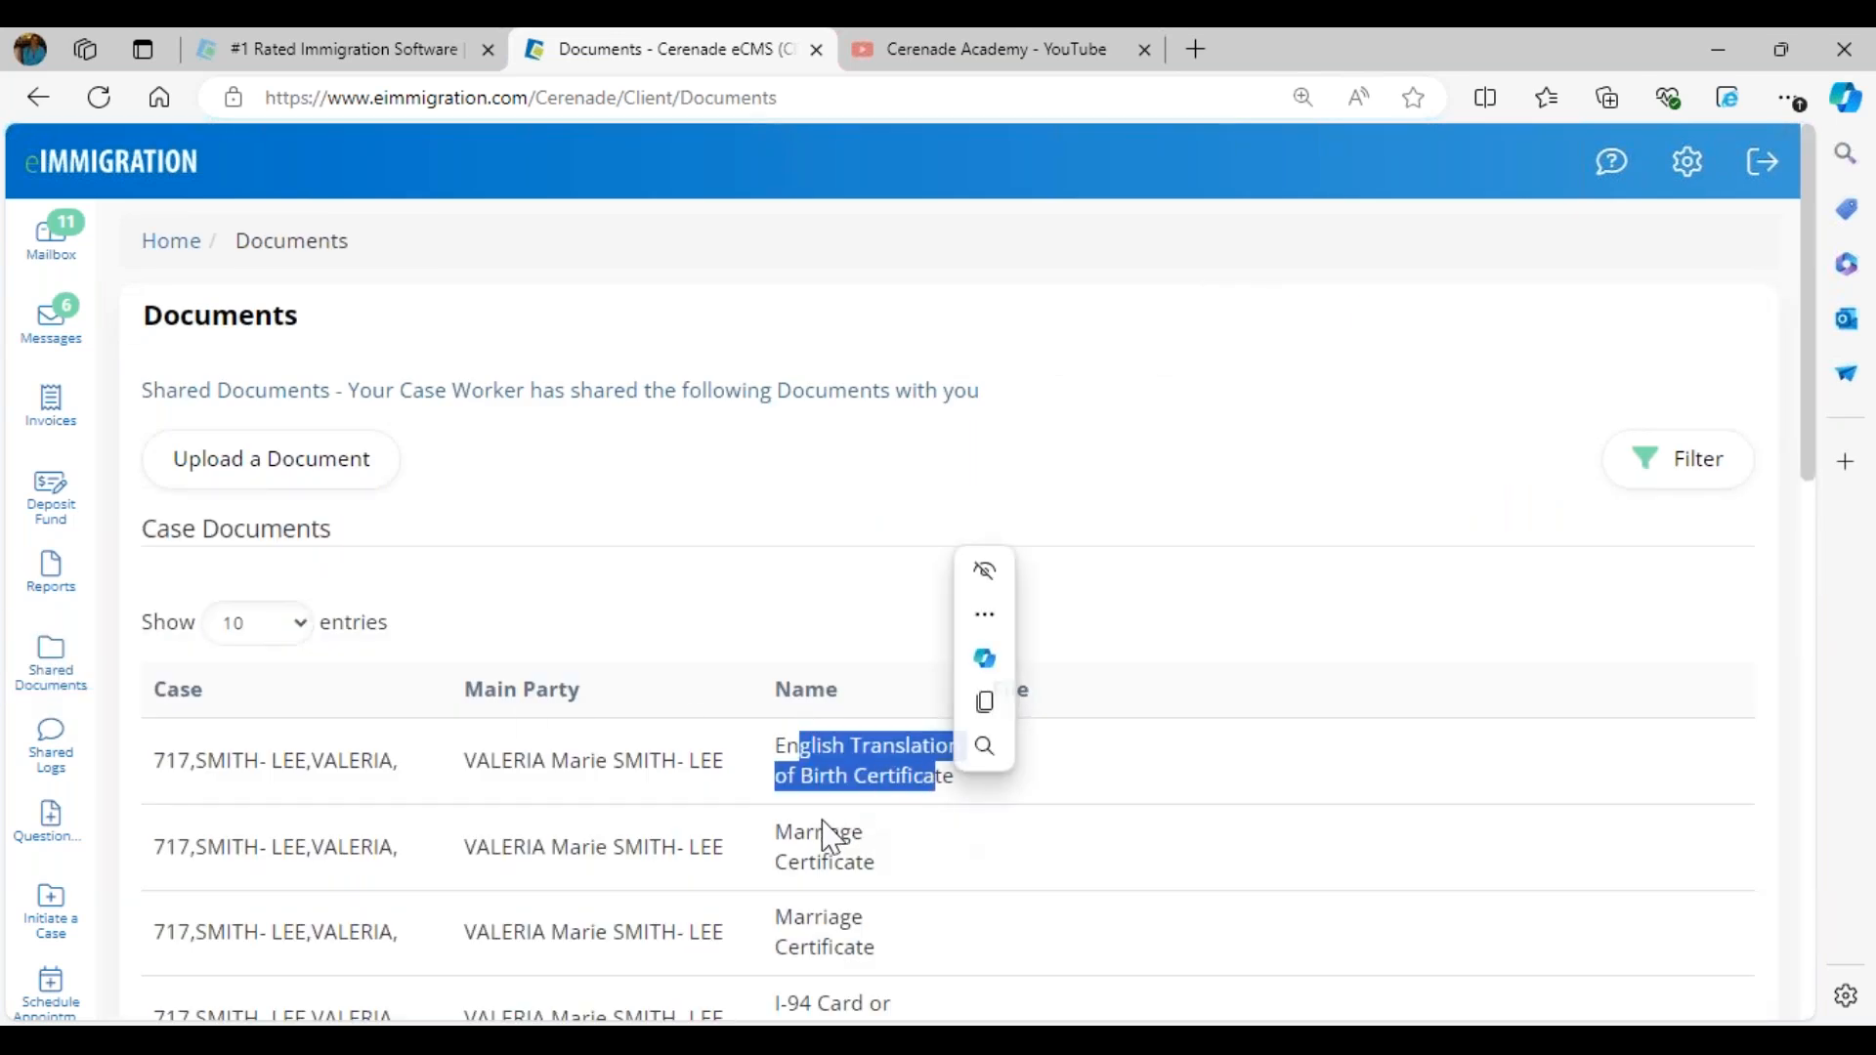
pyautogui.moveTo(823, 835); pyautogui.dragTo(889, 870)
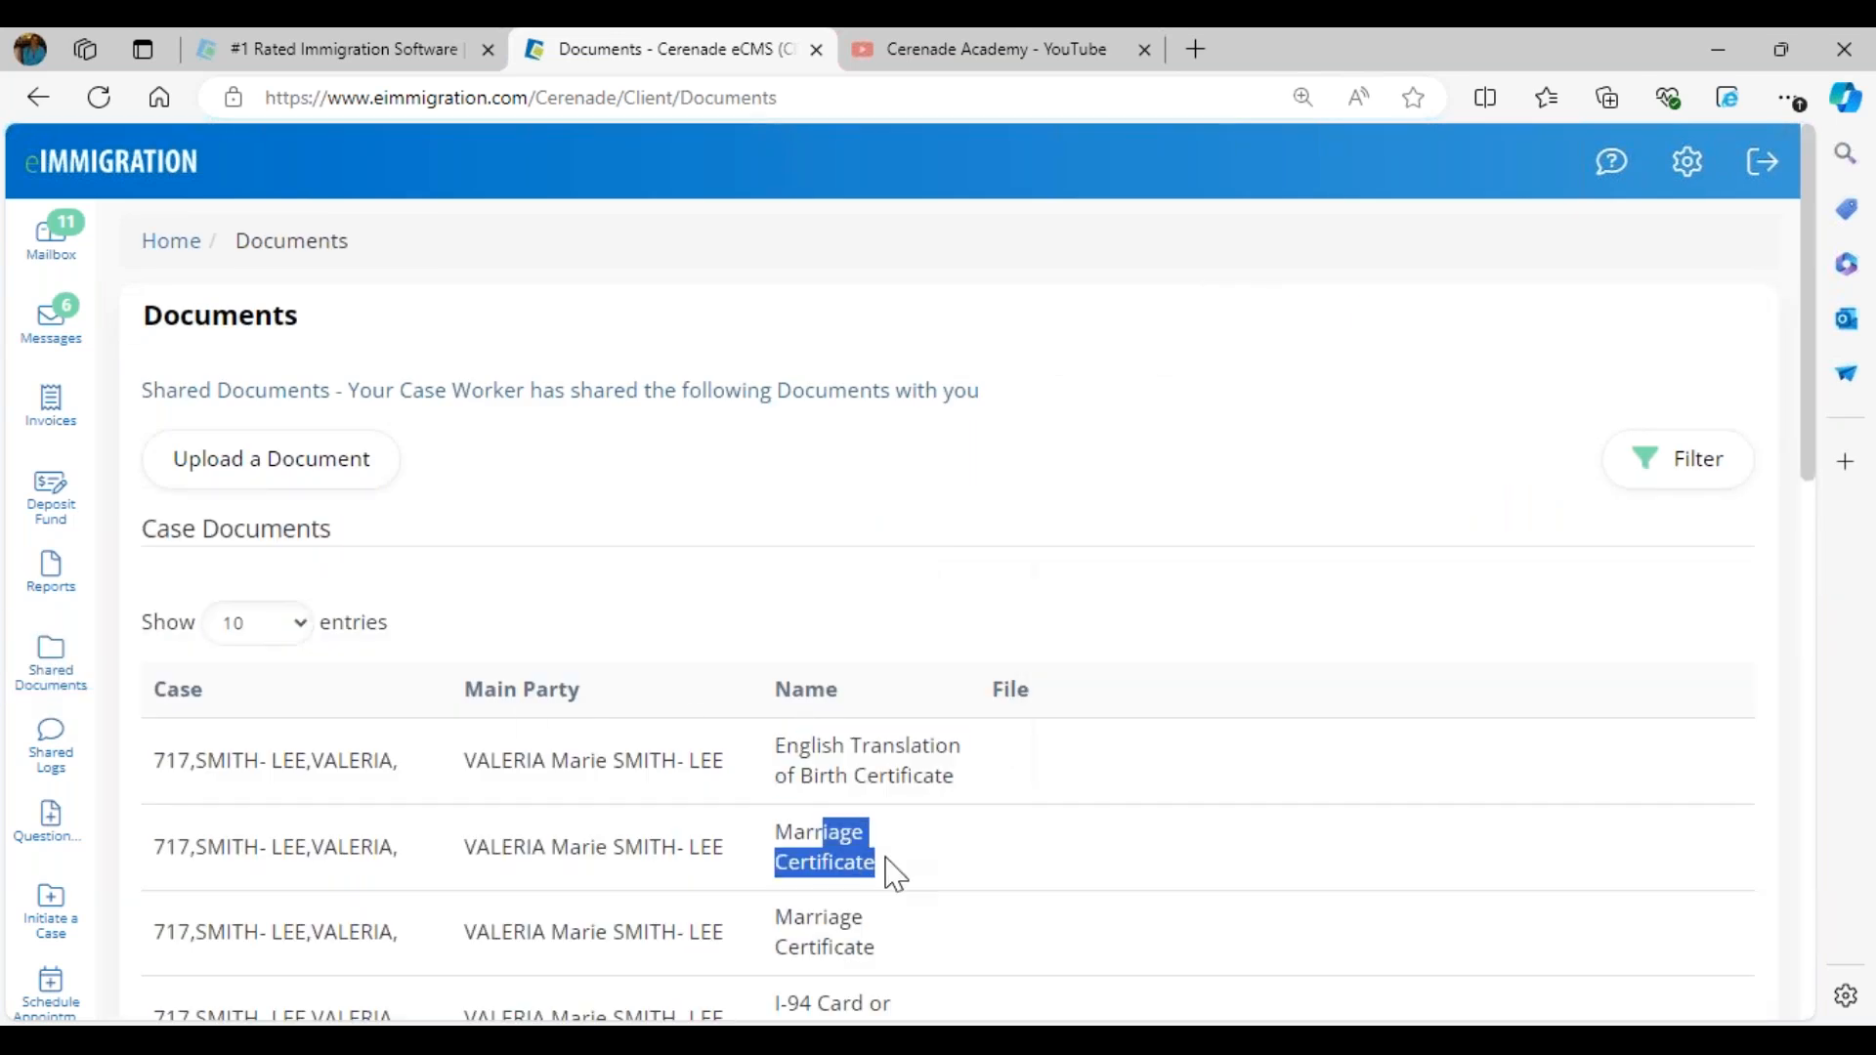
# - Start a document upload to the case worker with six image files and assign client.jpg to the family-based case's Passport
pyautogui.click(239, 469)
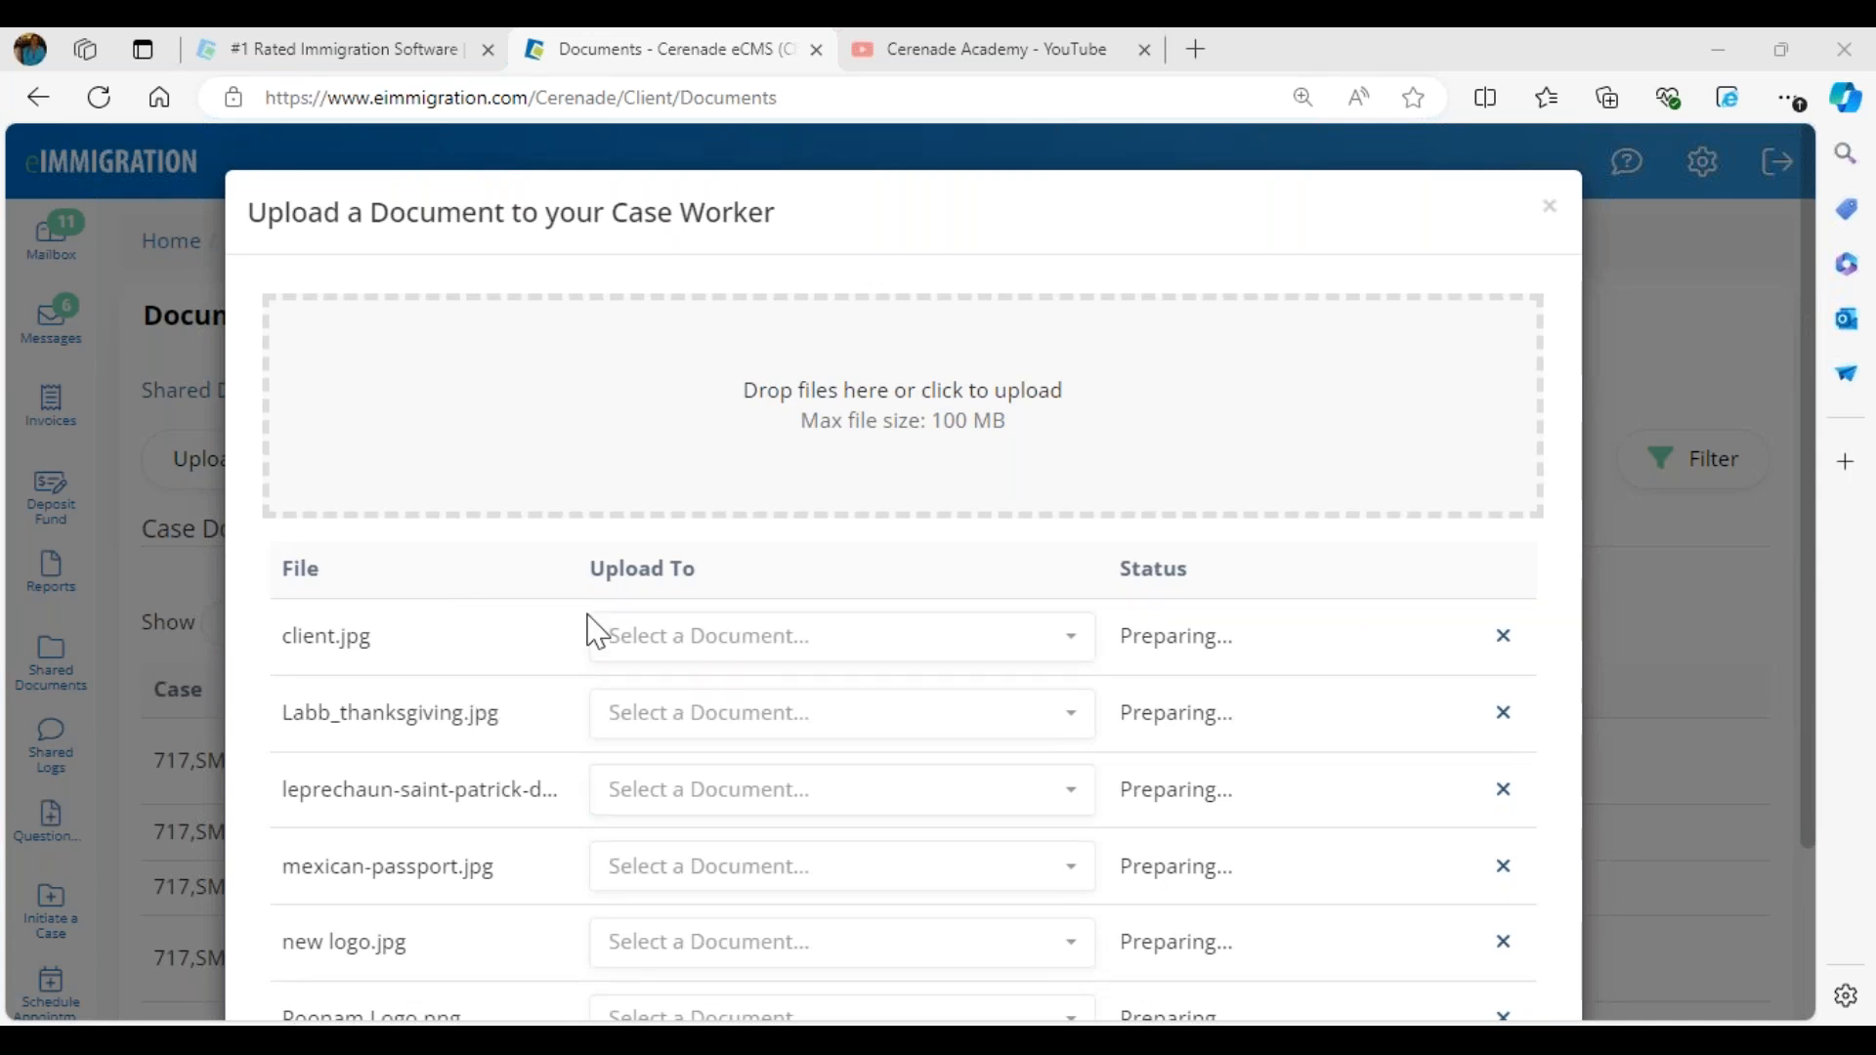
pyautogui.scroll(-2, 1069, 617)
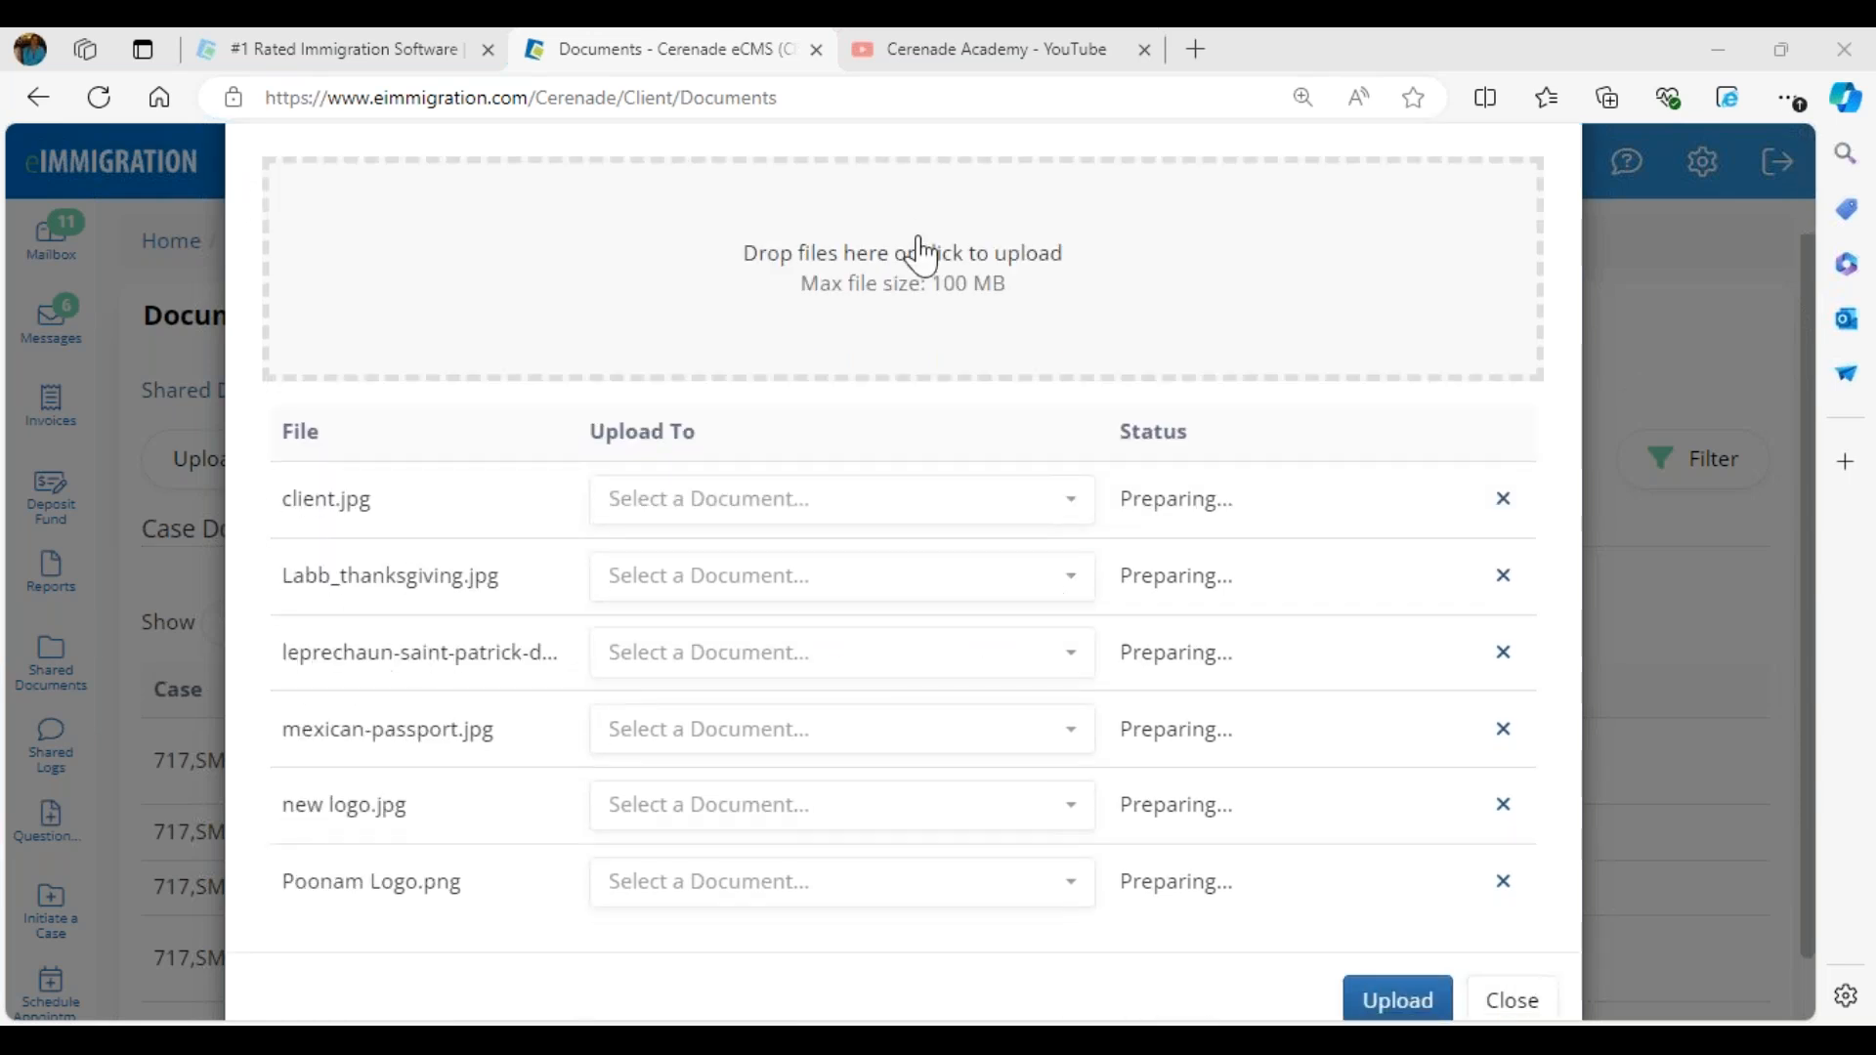
pyautogui.click(727, 509)
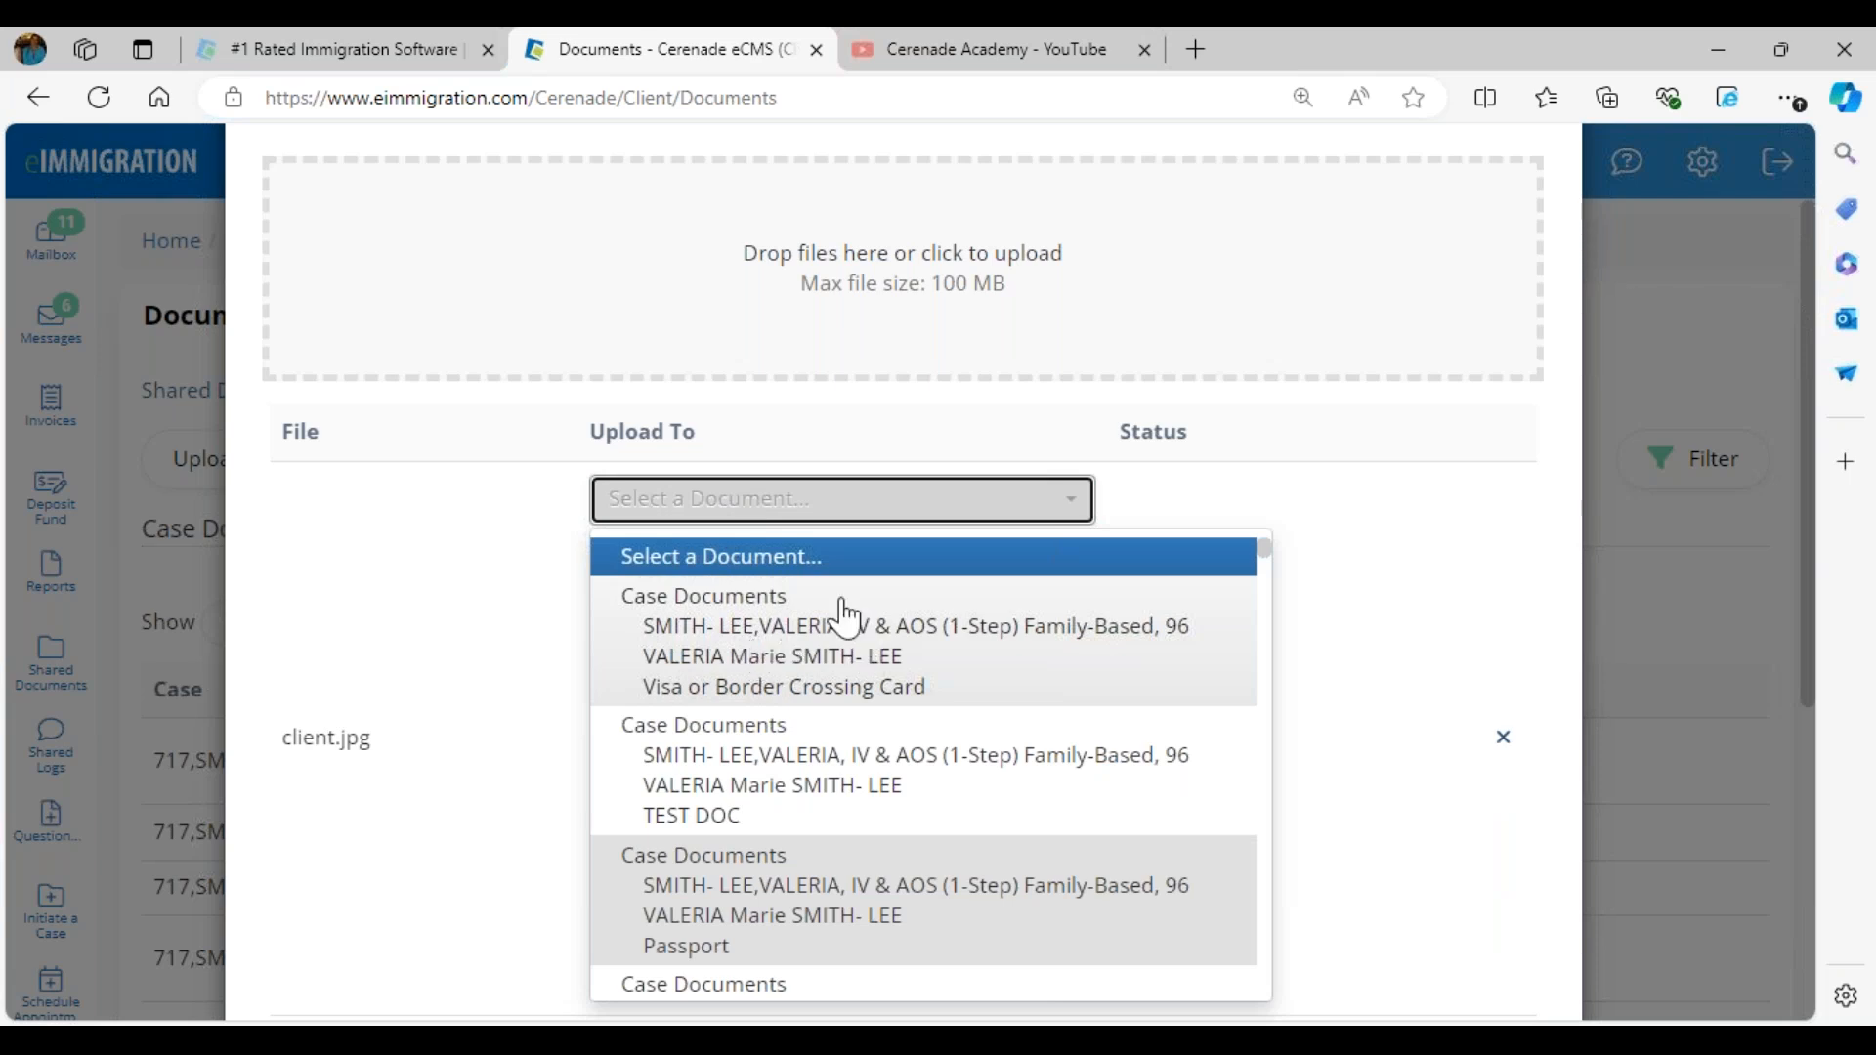
pyautogui.doubleClick(311, 752)
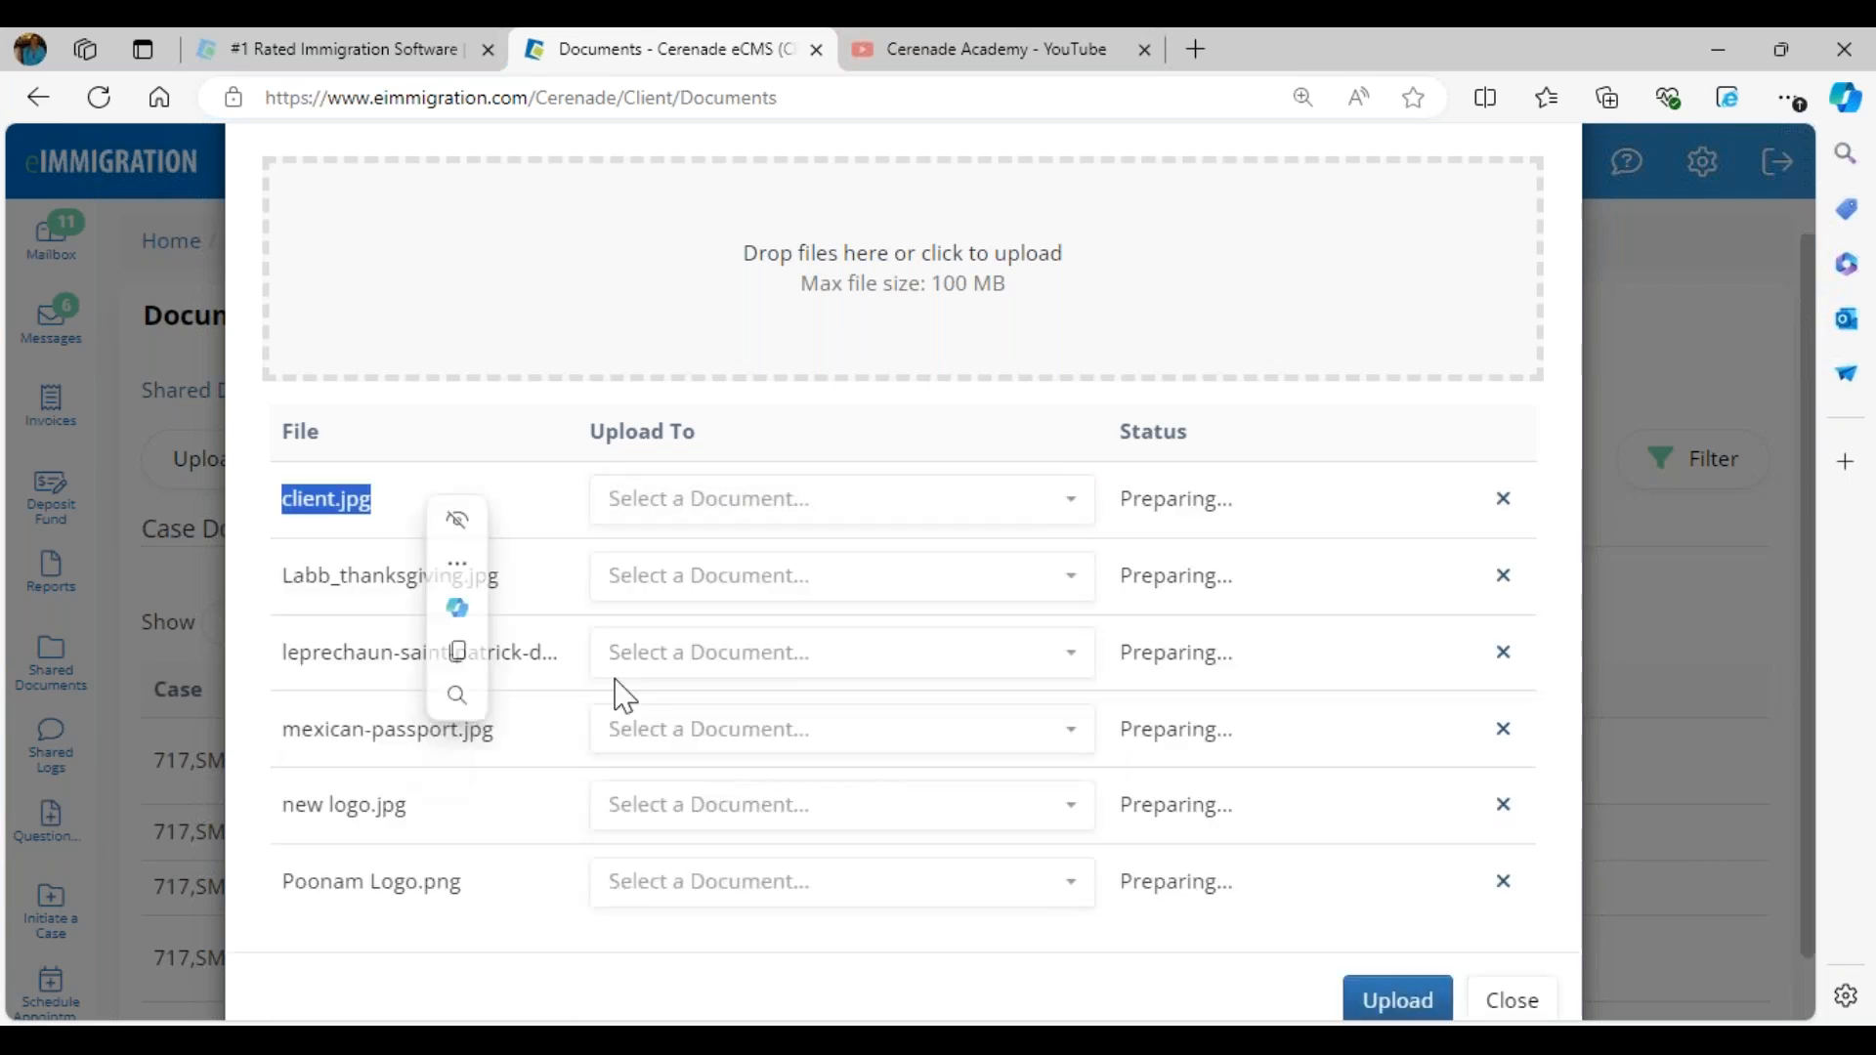
pyautogui.click(773, 503)
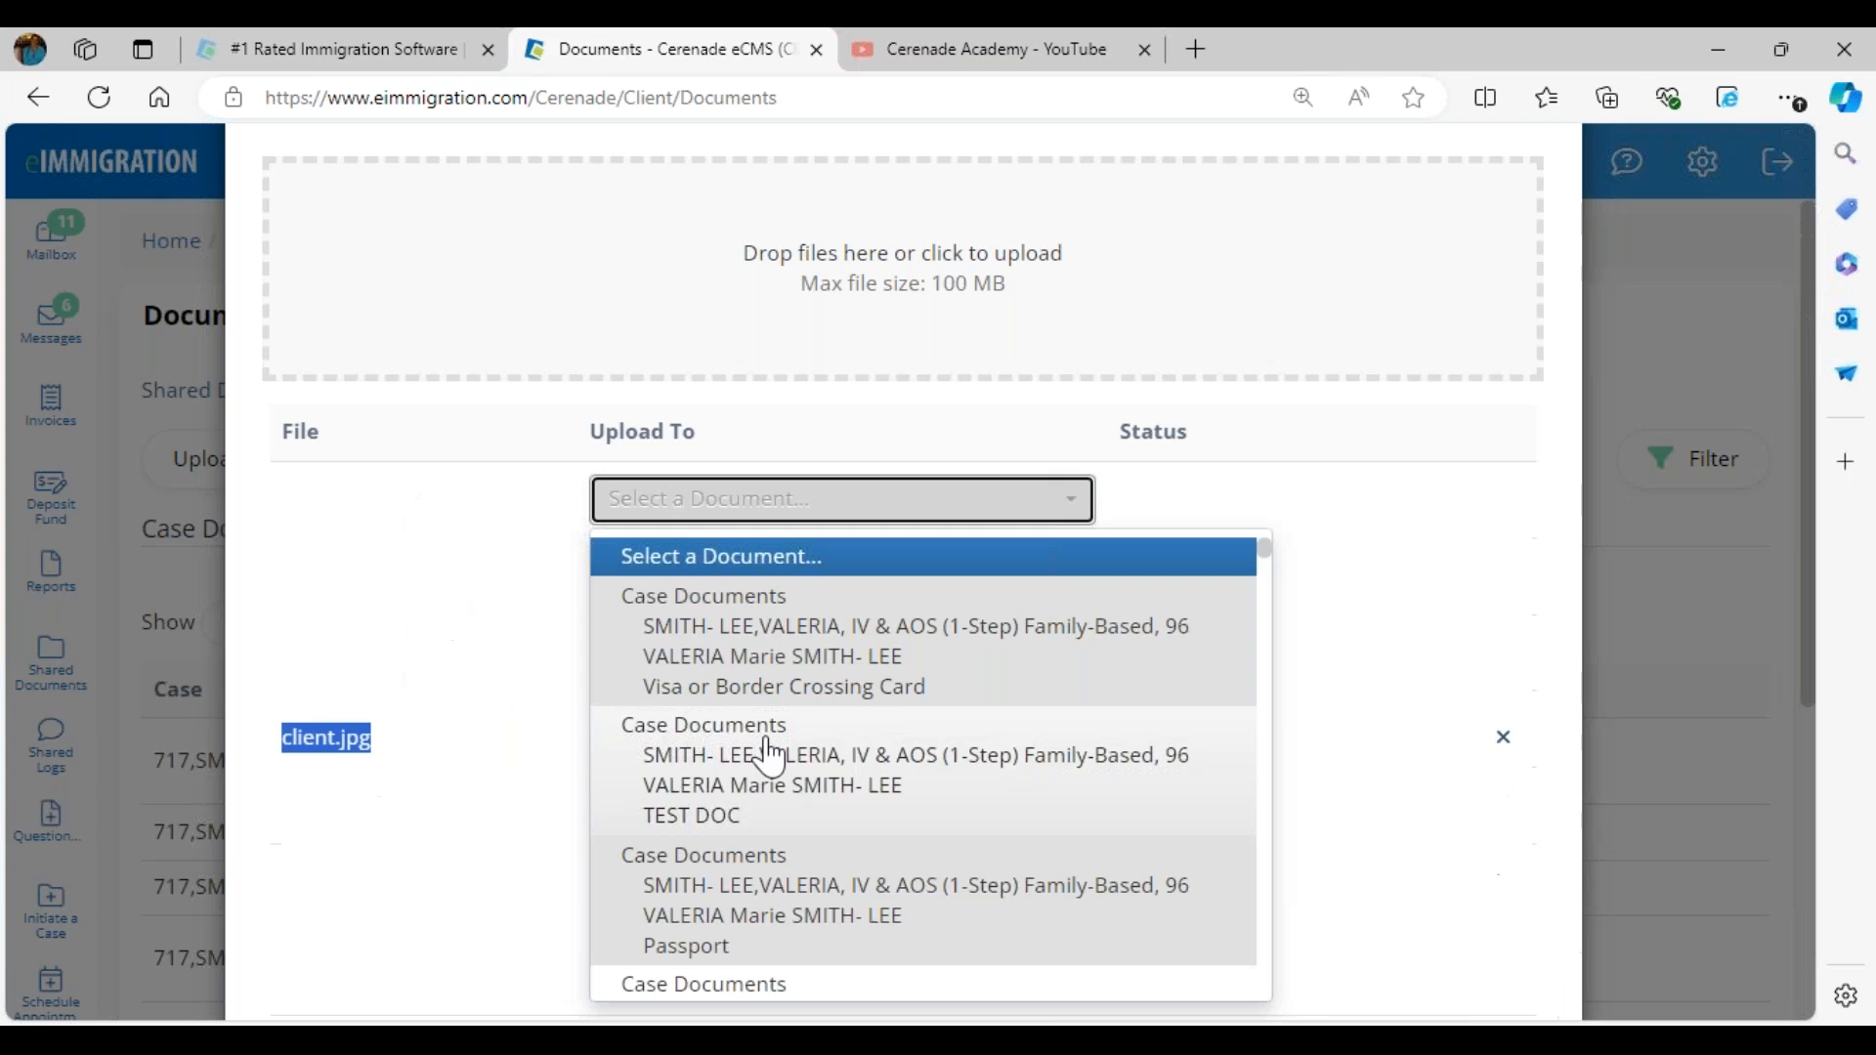
pyautogui.click(787, 913)
# - Assign Labb_thanksgiving.jpg to the family-based case's Marriage Termination Certificate document
pyautogui.click(748, 684)
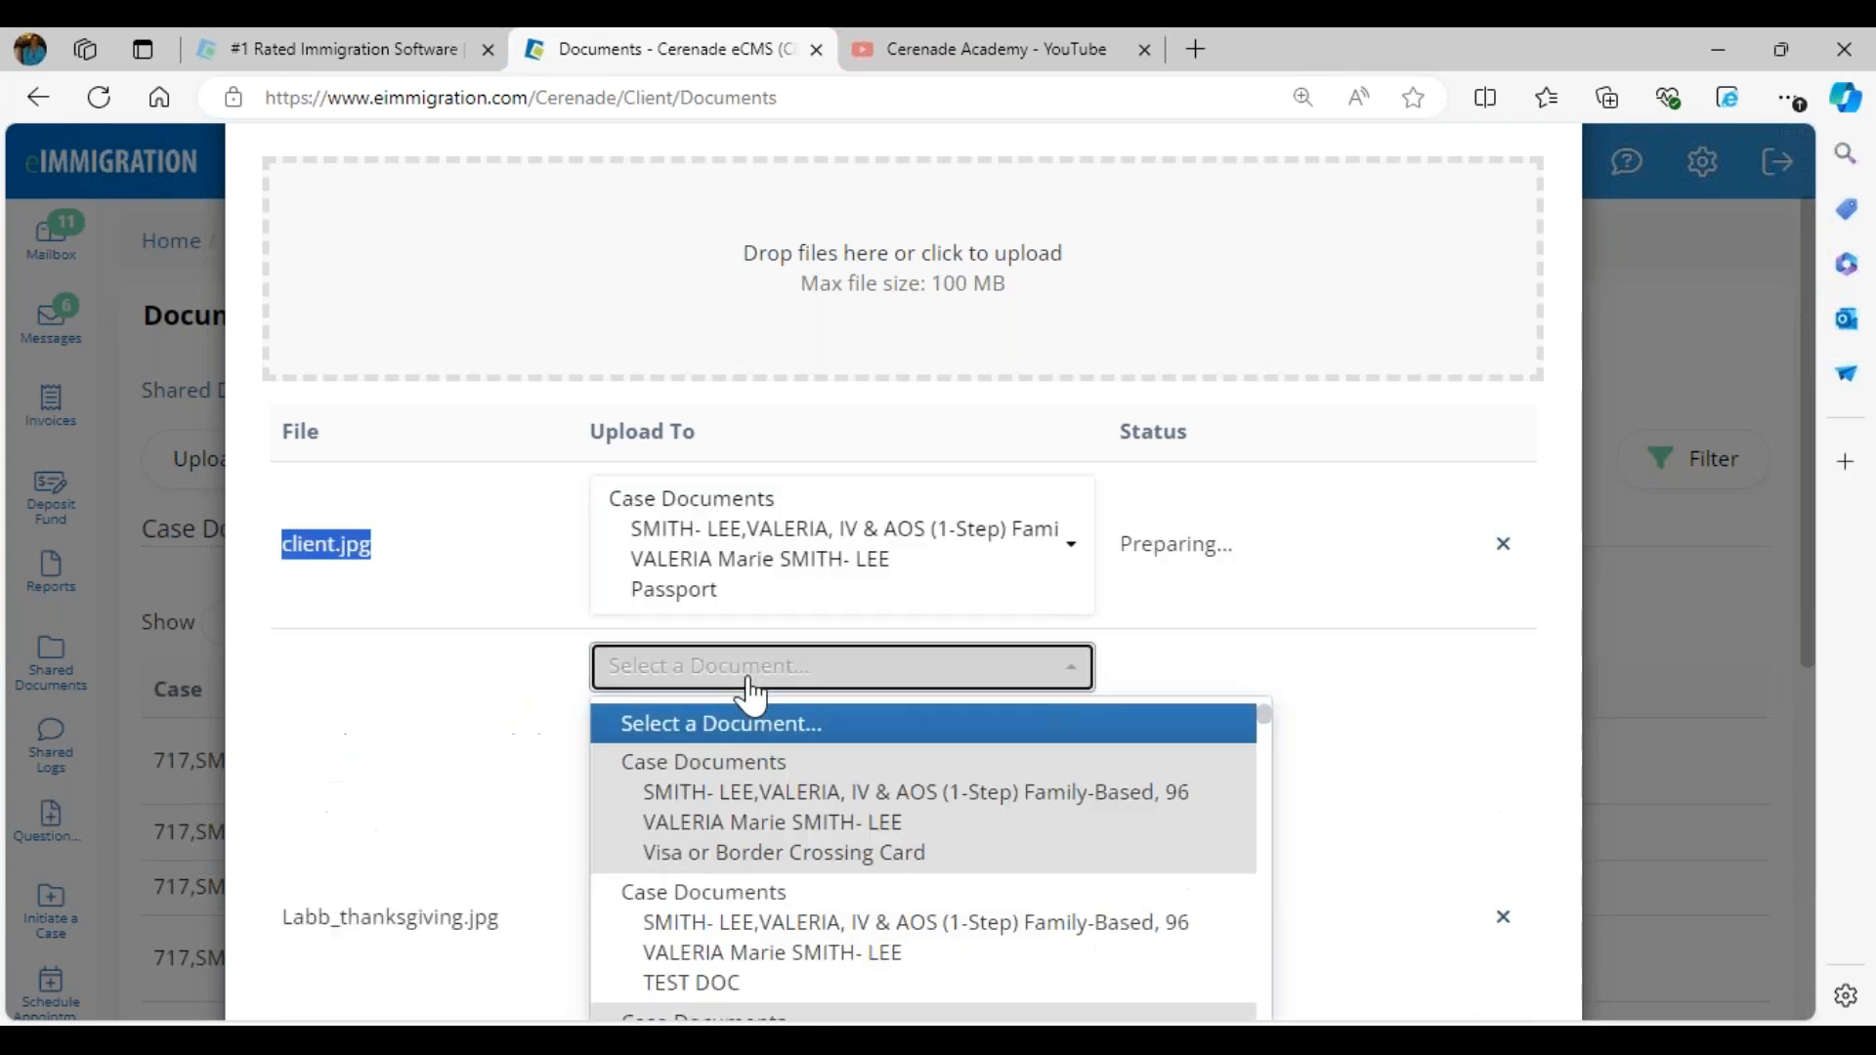
pyautogui.scroll(-3, 840, 943)
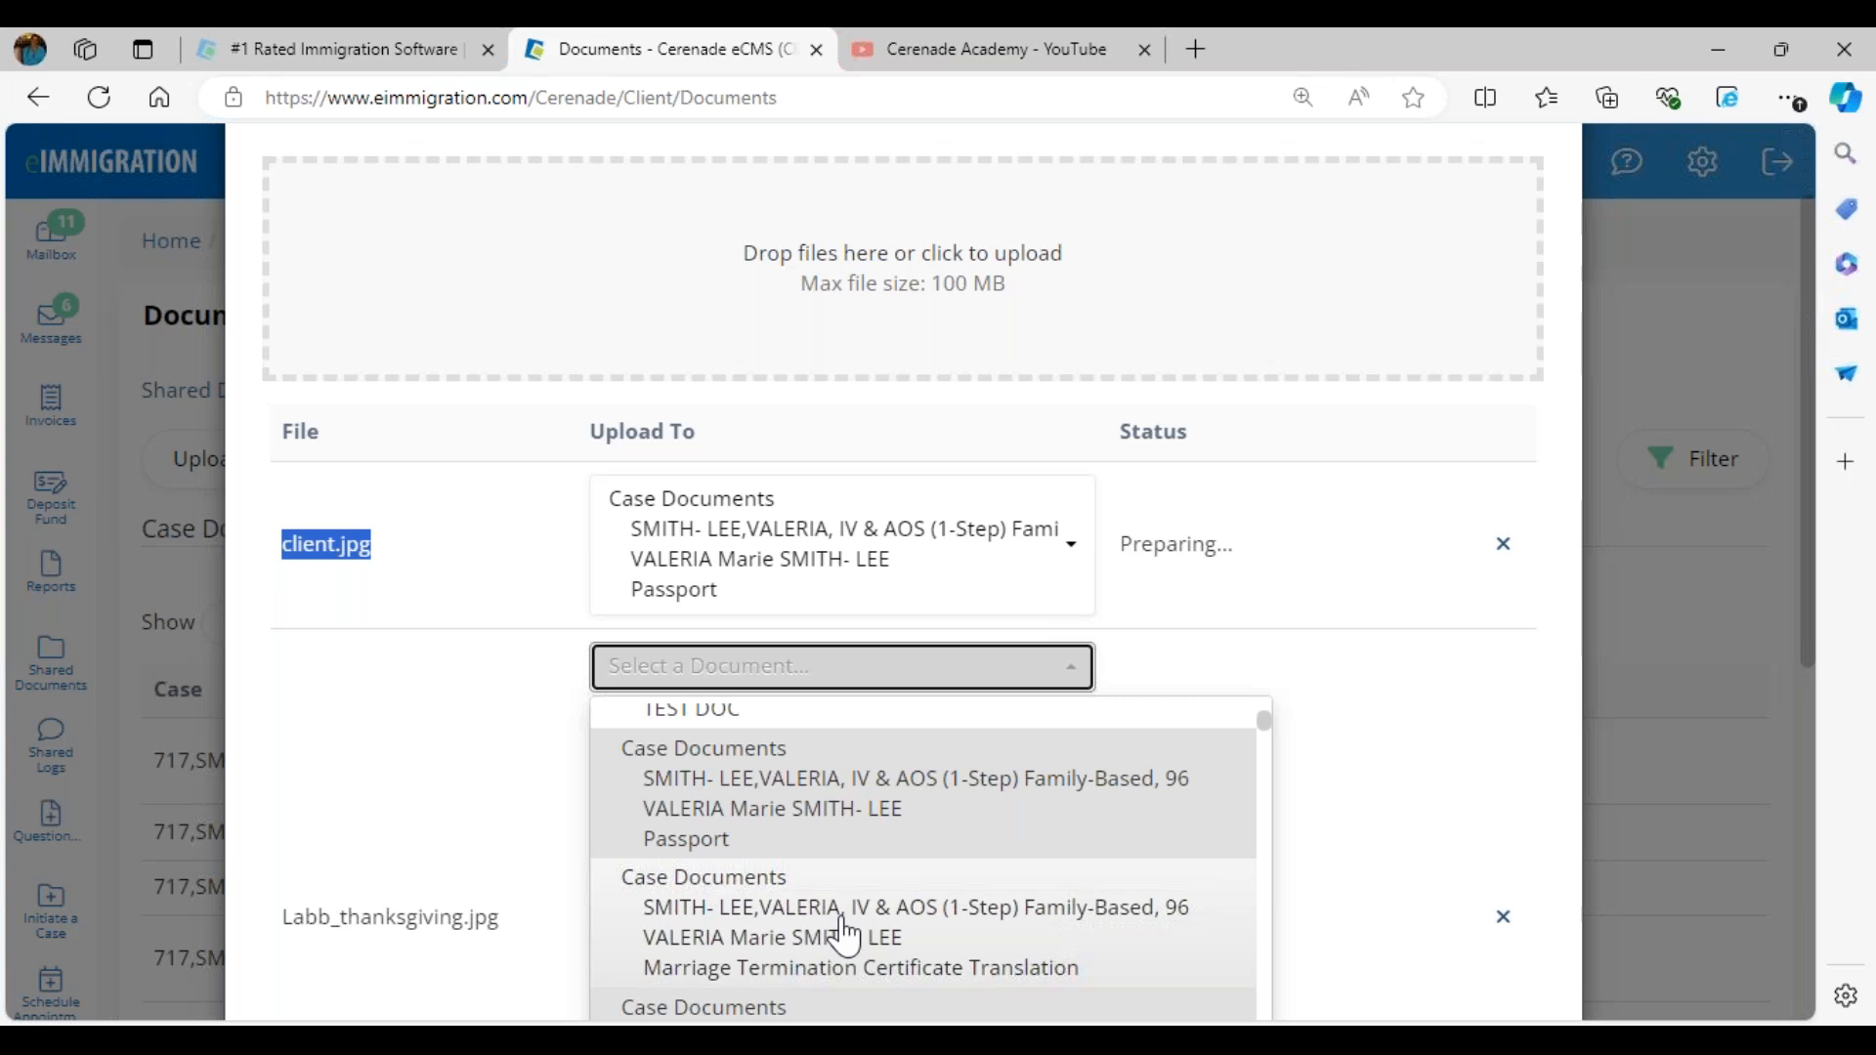
pyautogui.scroll(-2, 845, 937)
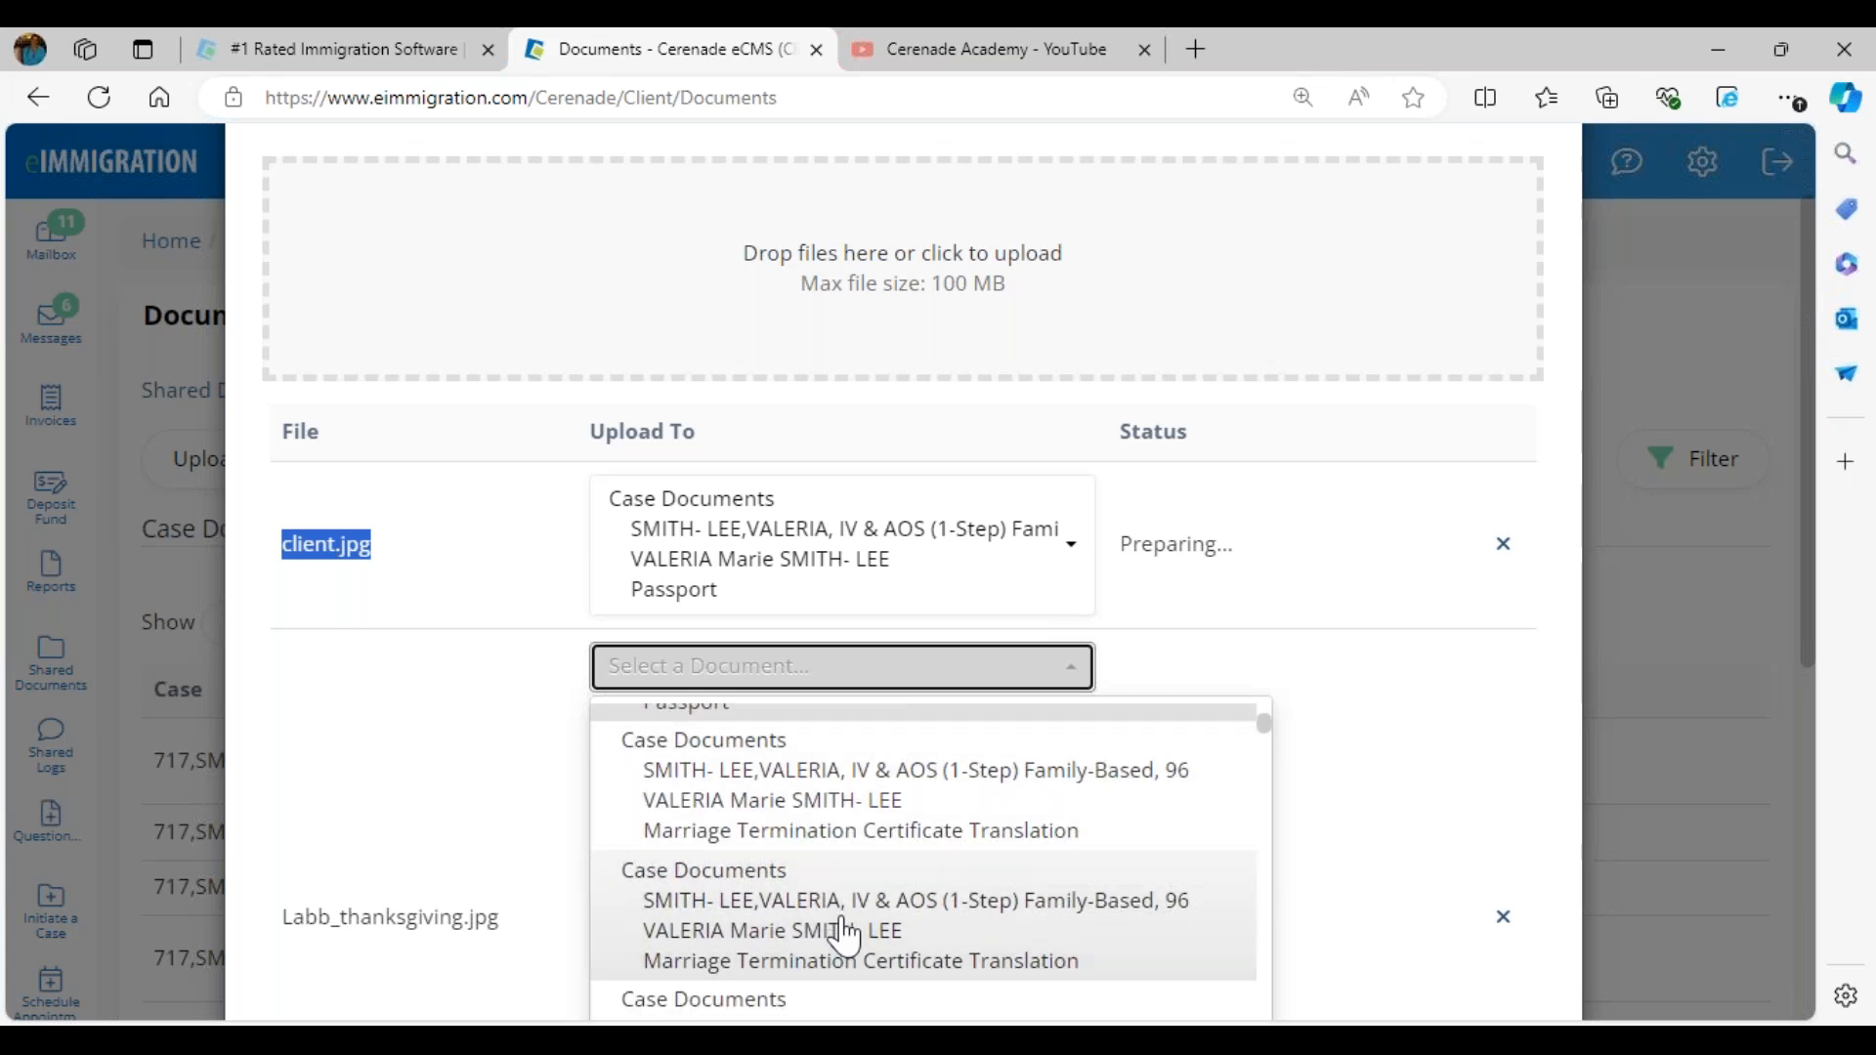
pyautogui.scroll(-2, 845, 936)
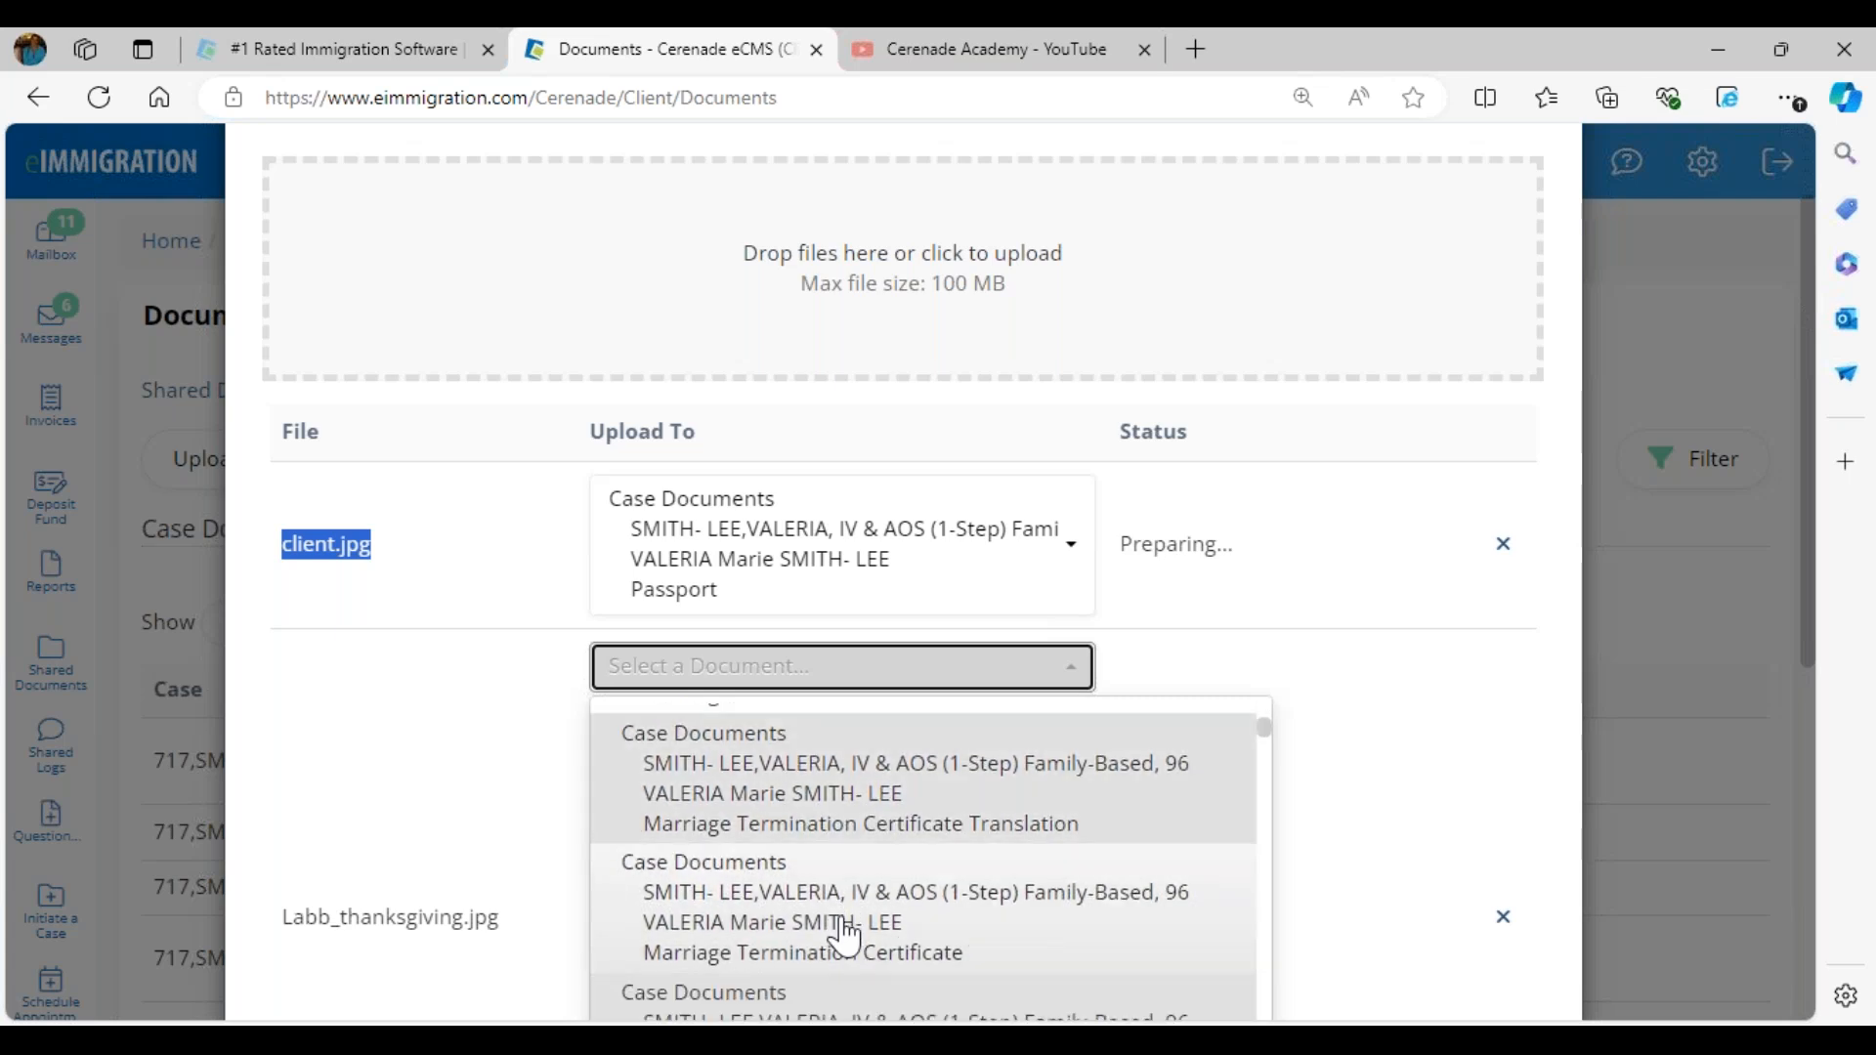
pyautogui.click(845, 938)
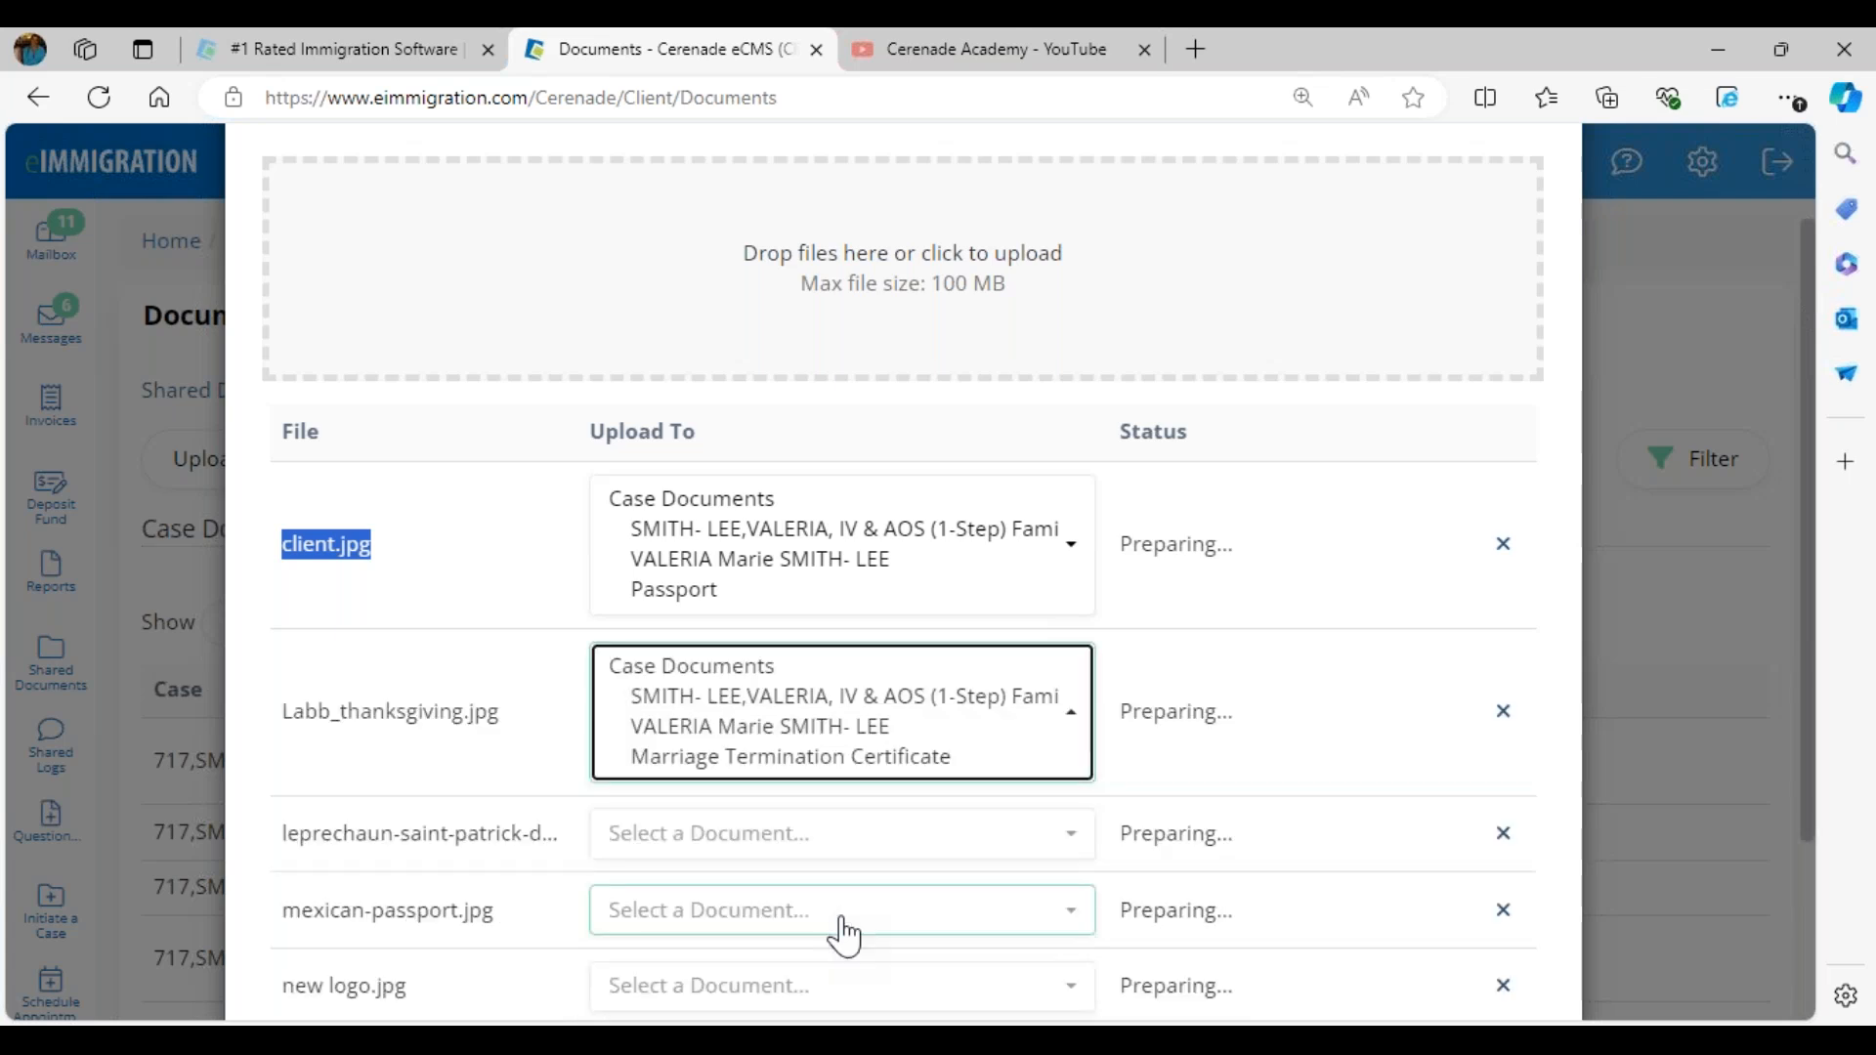
# - Assign the leprechaun-saint-patrick image to the family-based case's I-94 Card or printout document
pyautogui.click(827, 846)
pyautogui.scroll(-4, 827, 846)
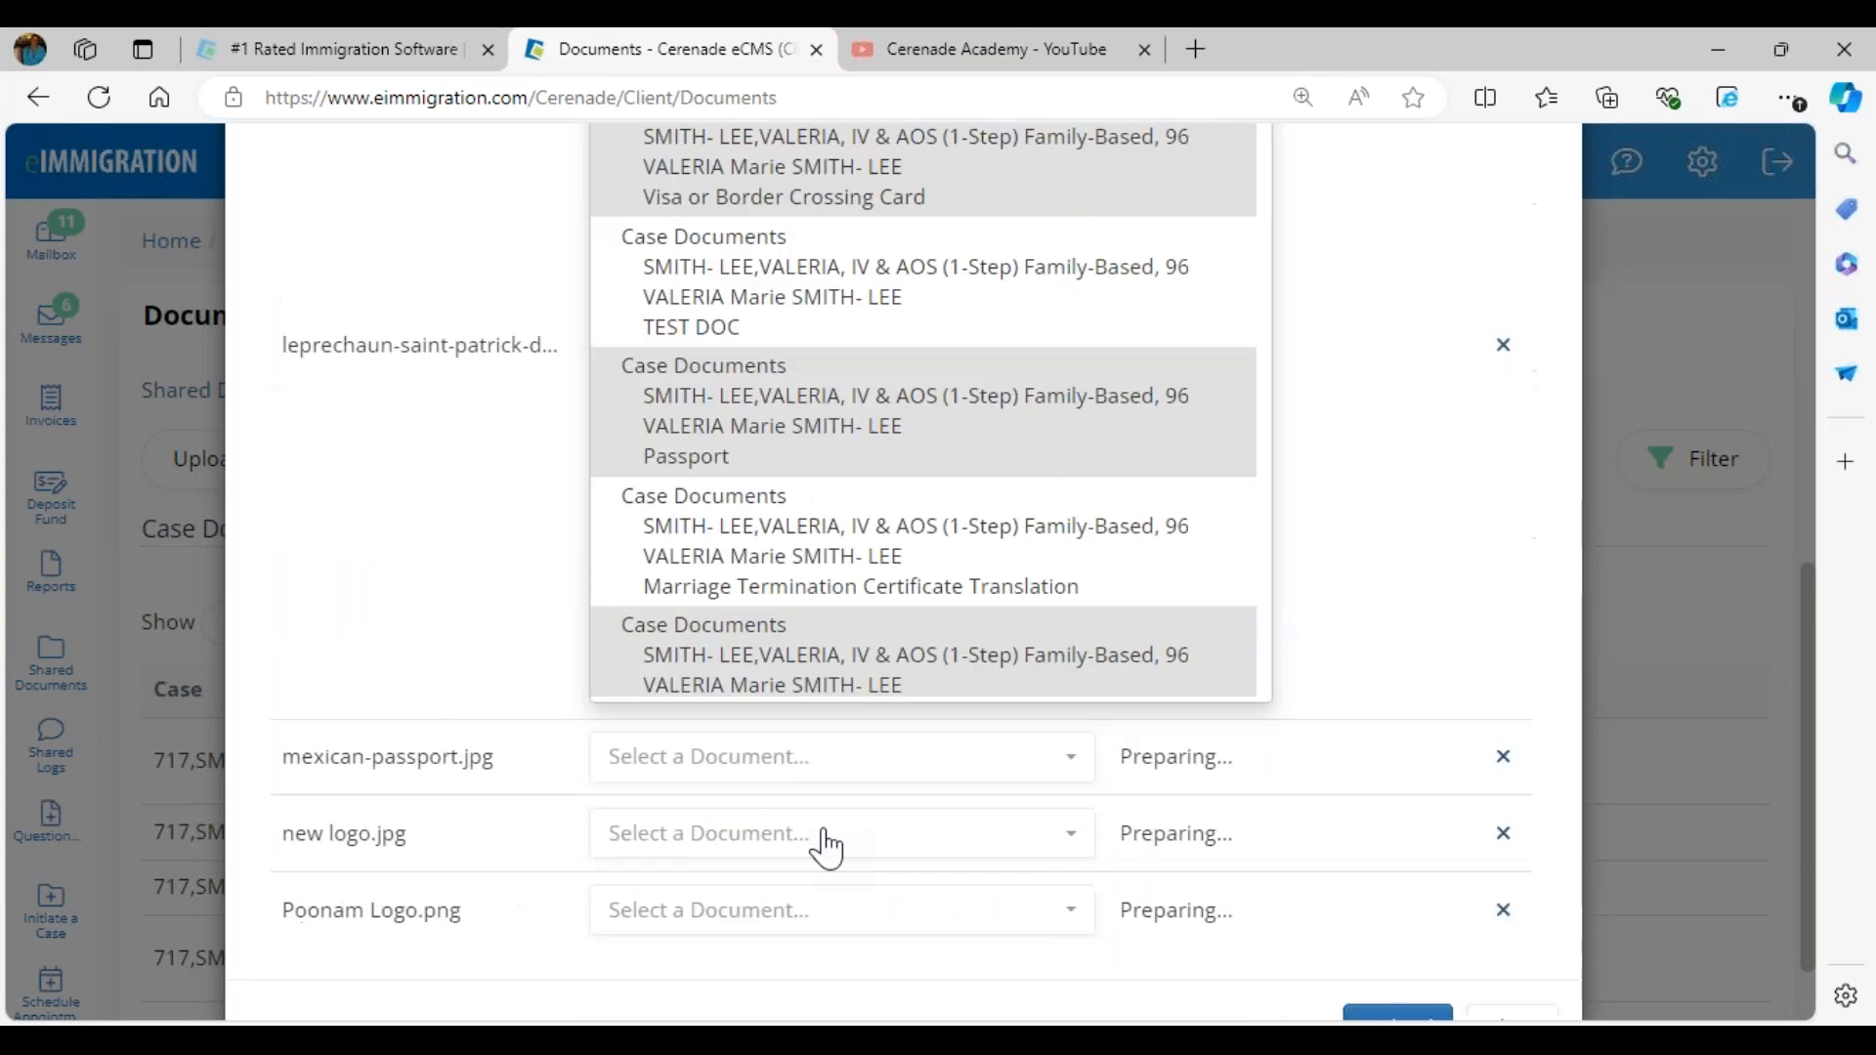
pyautogui.scroll(-5, 803, 571)
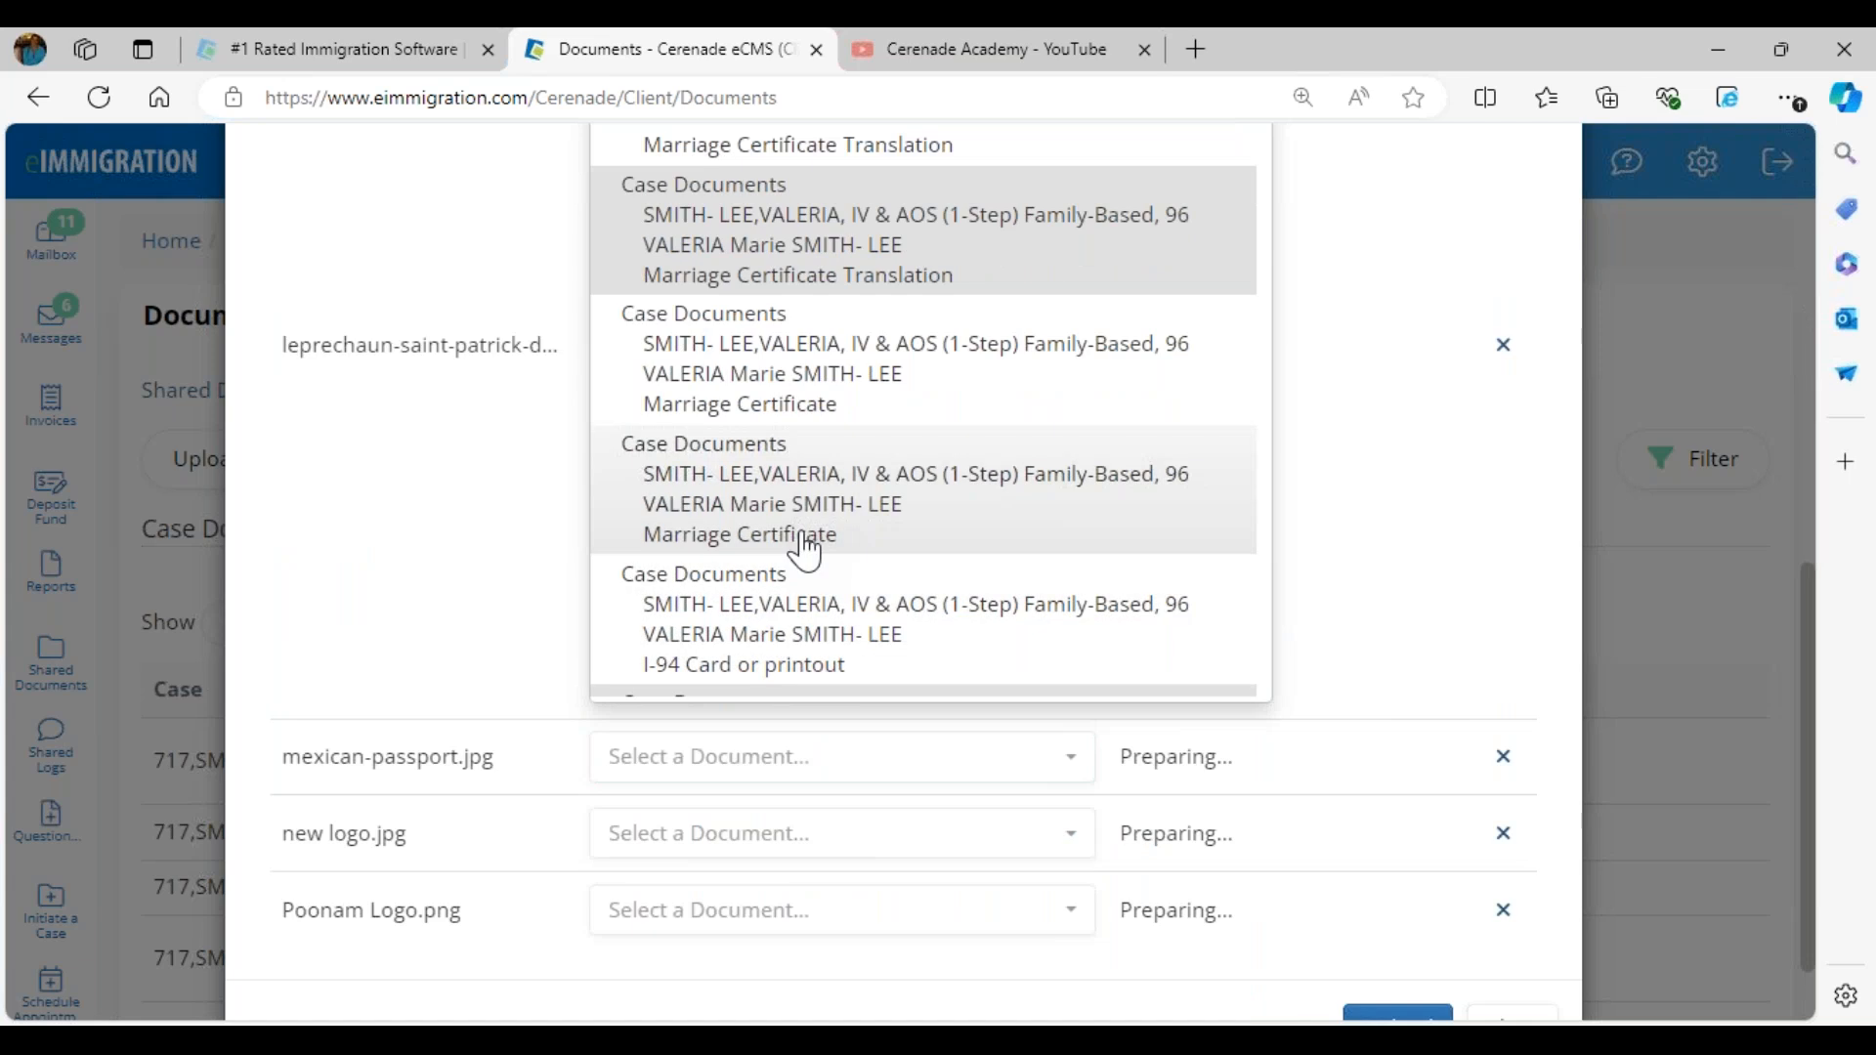
pyautogui.click(879, 630)
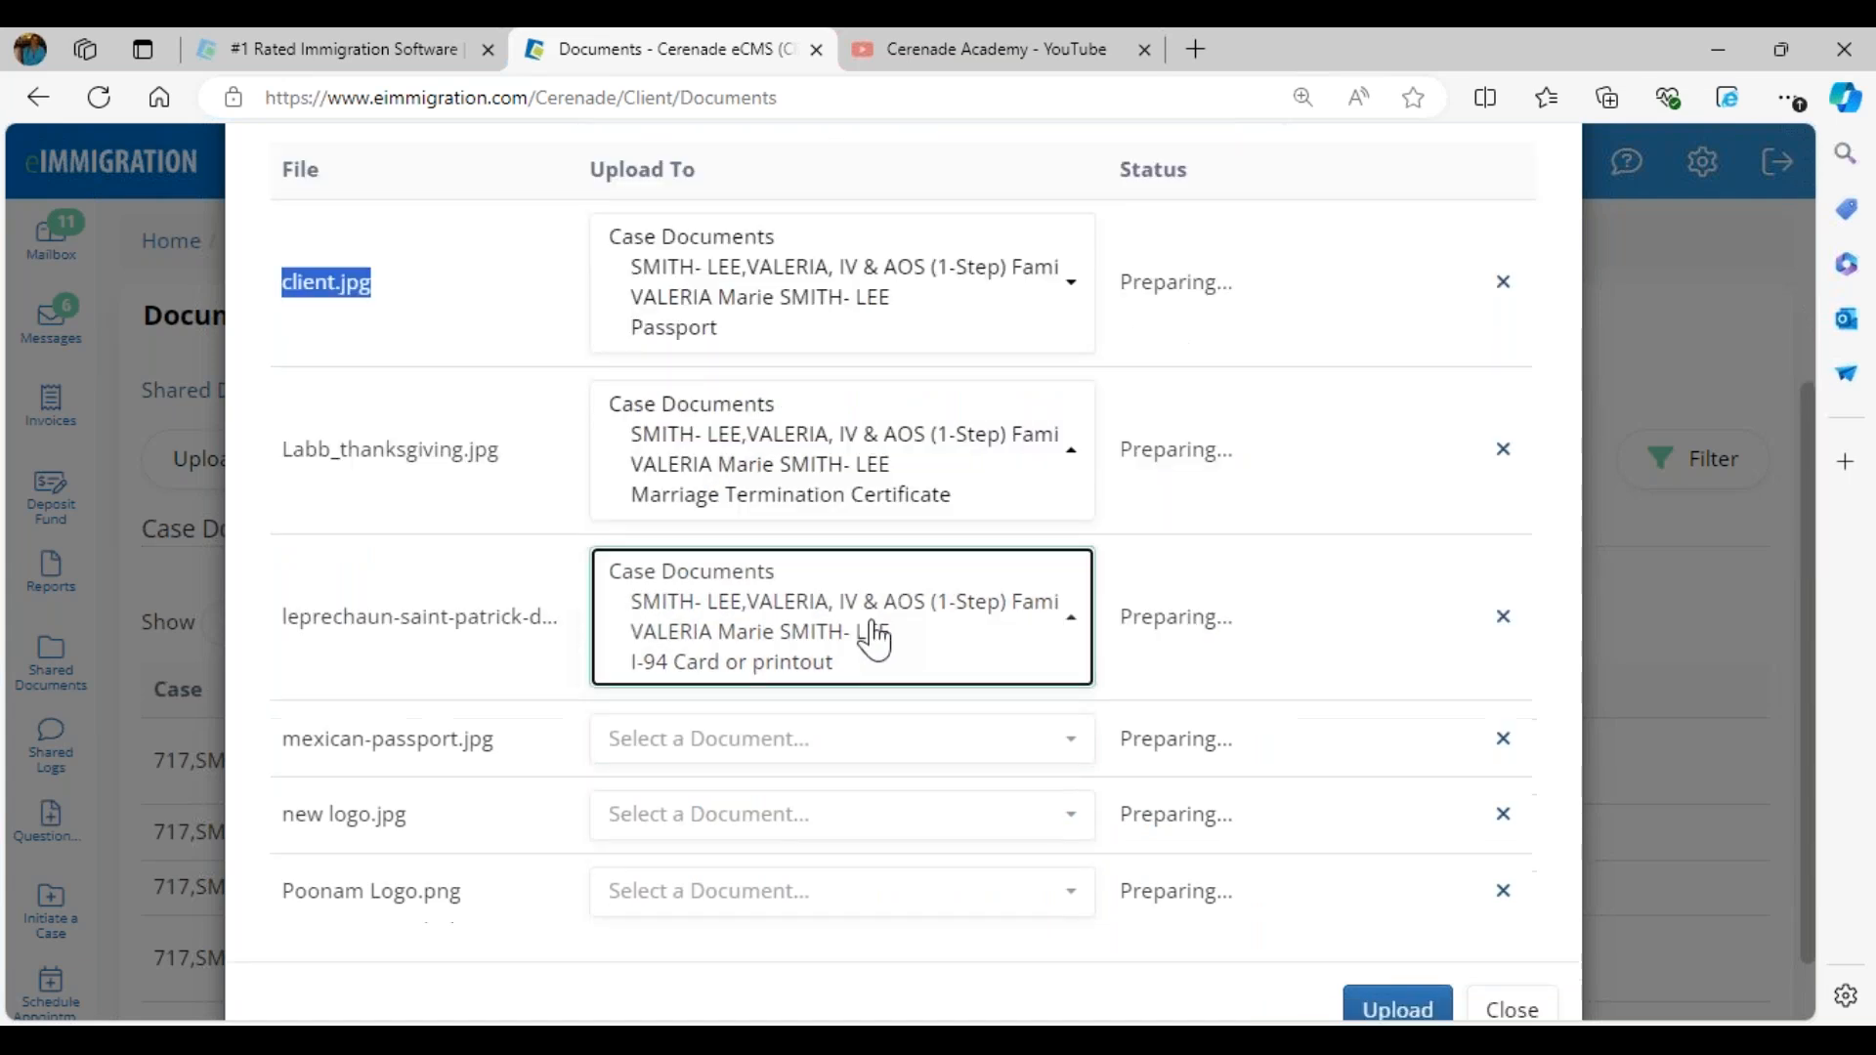
pyautogui.click(765, 743)
pyautogui.scroll(-7, 743, 738)
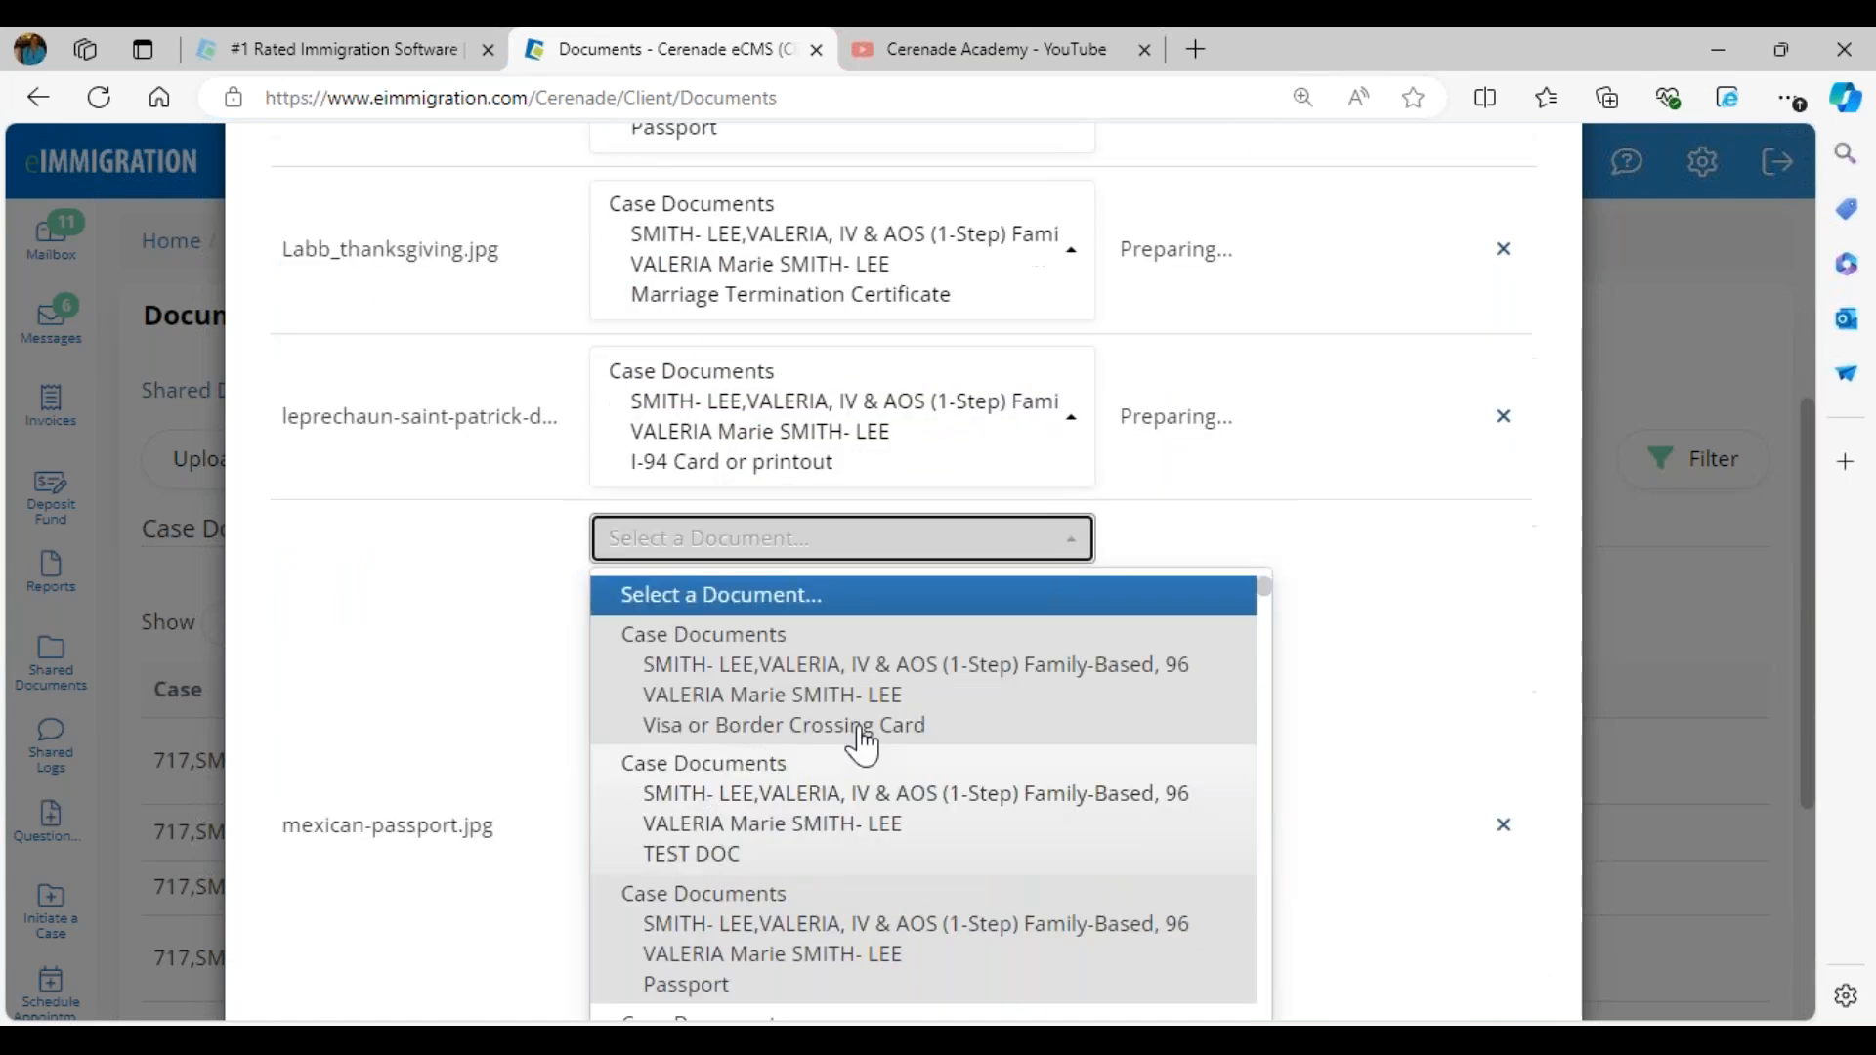
pyautogui.scroll(-5, 885, 533)
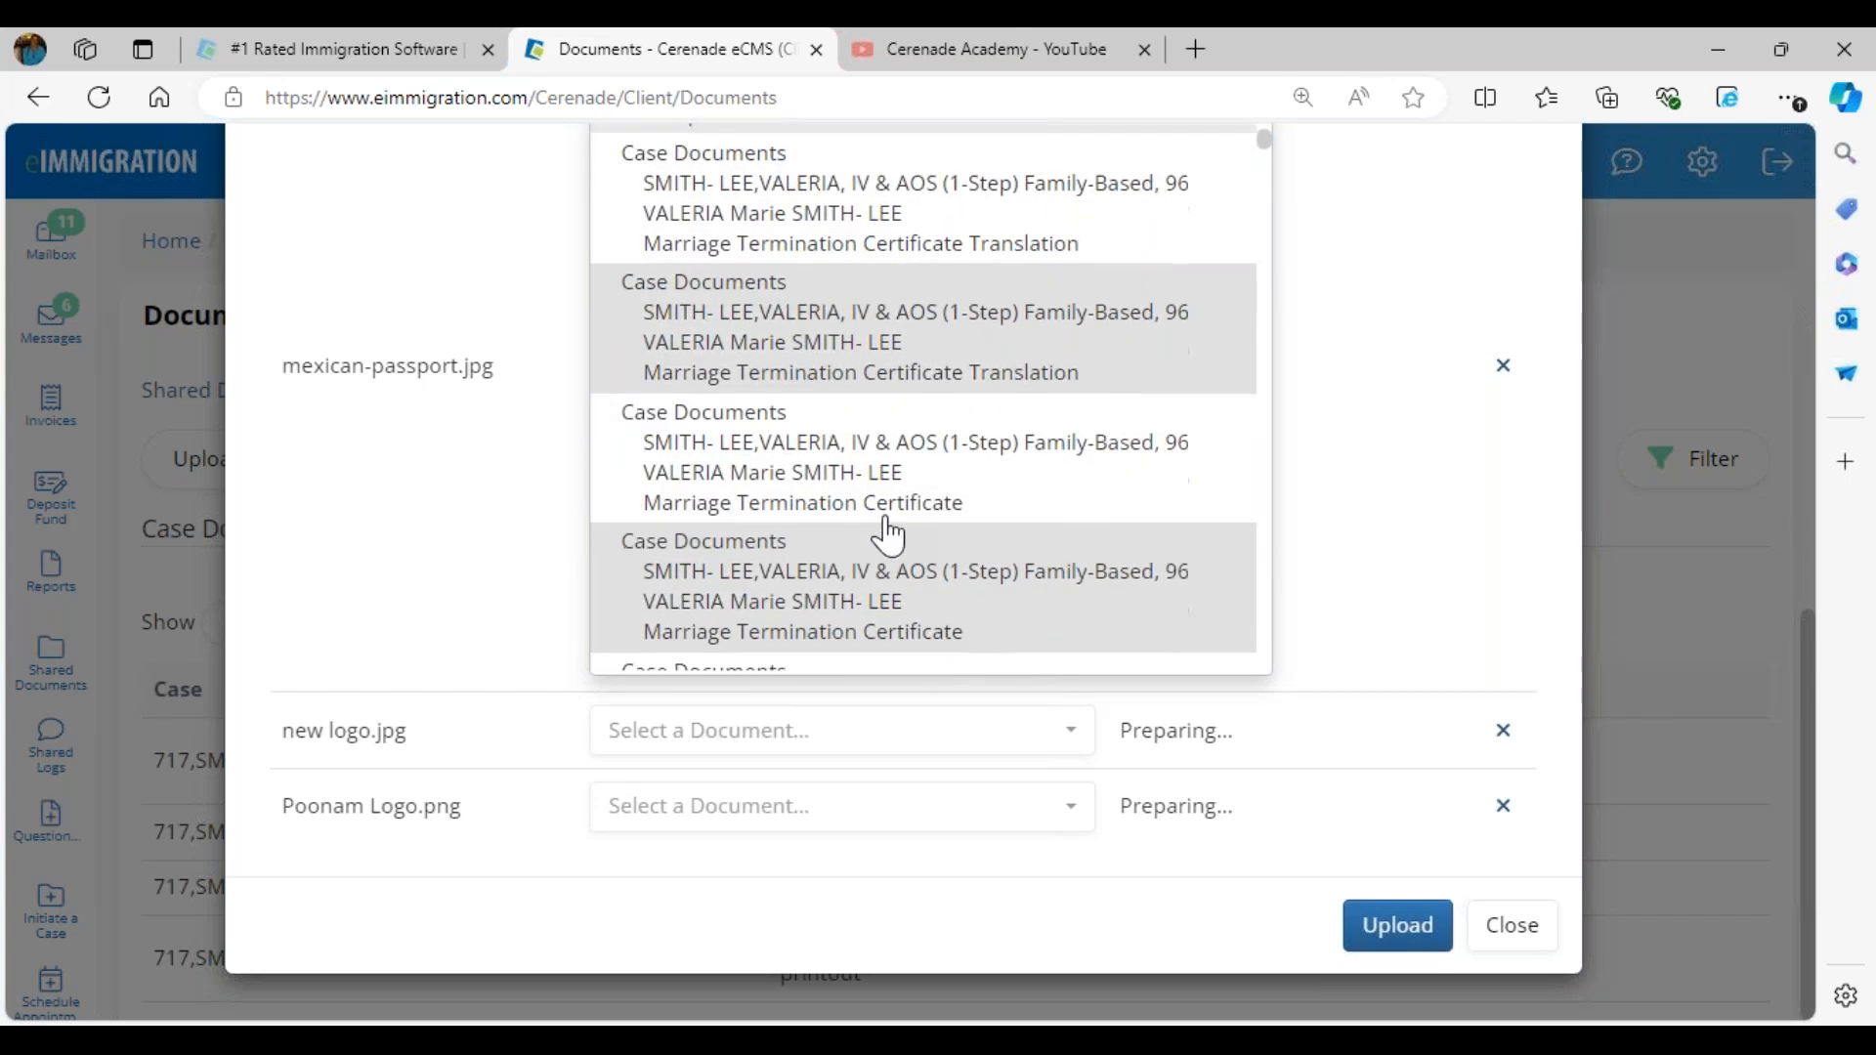
pyautogui.click(967, 928)
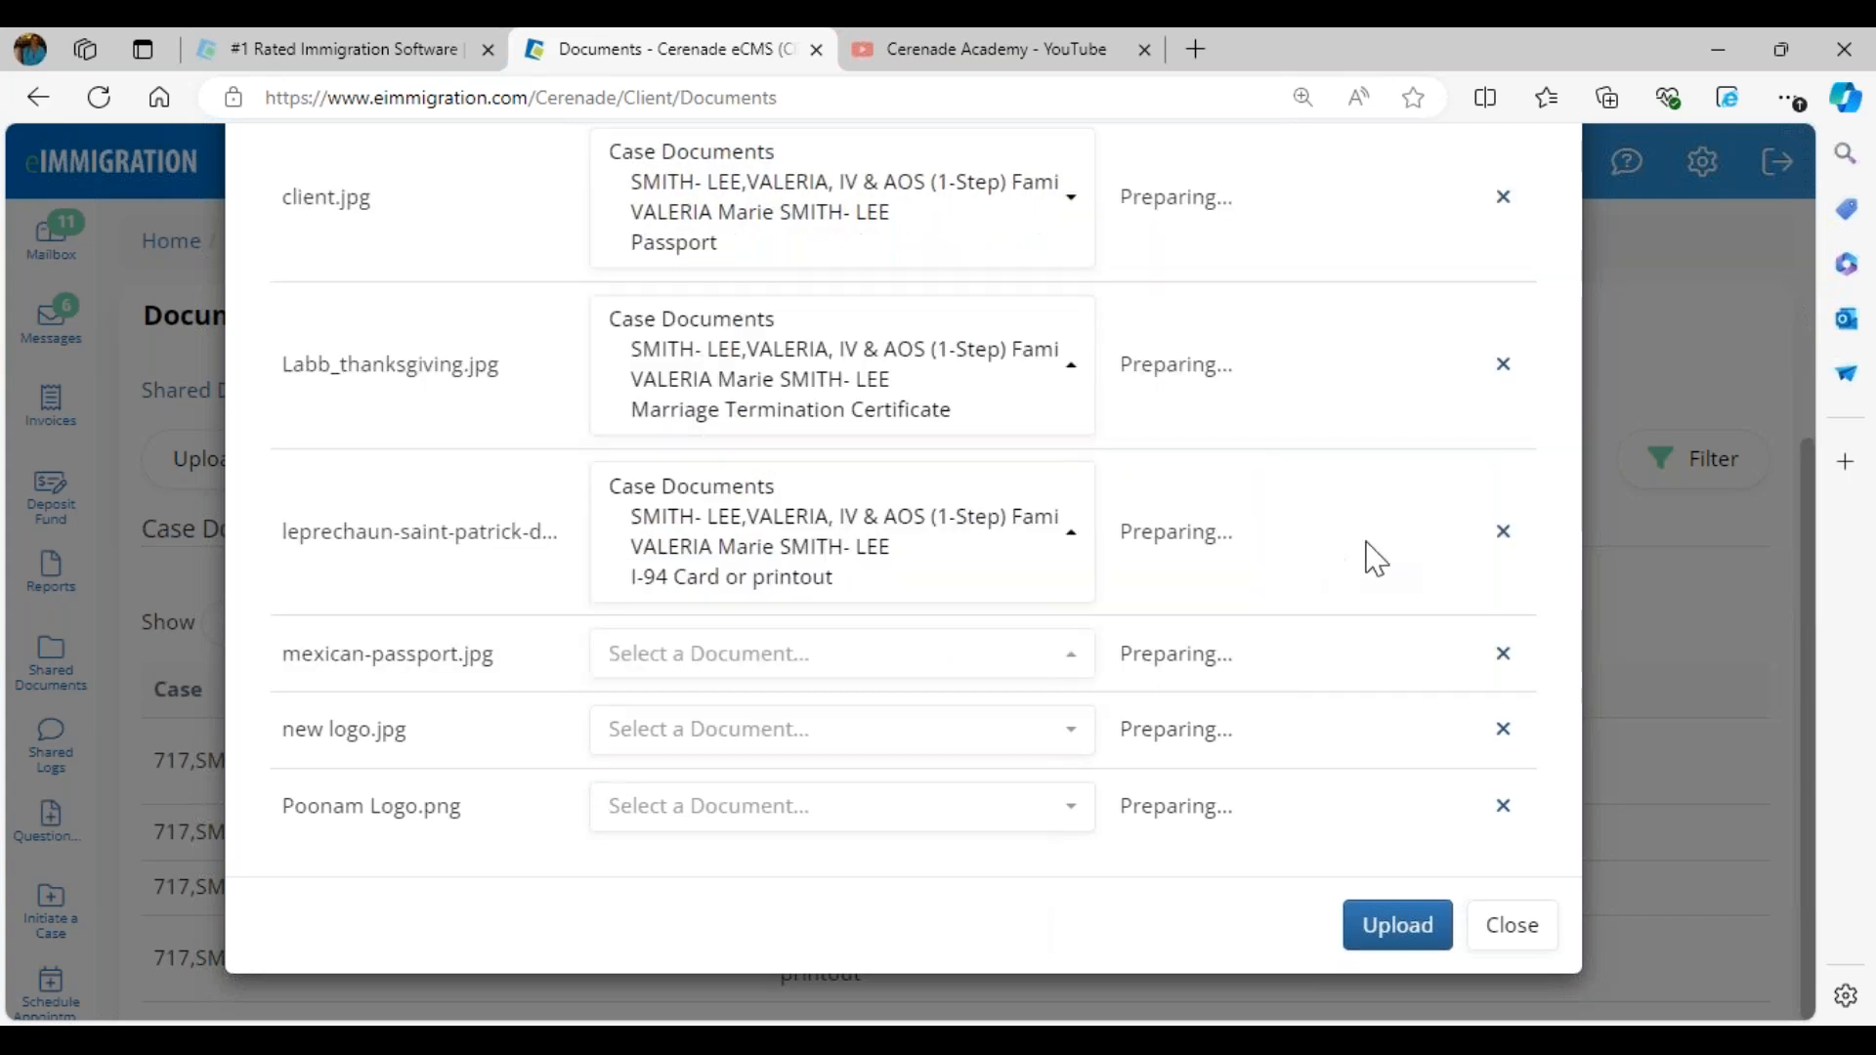
# - Remove the unassigned files mexican-passport.jpg, new logo.jpg and Poonam Logo.png from the upload list
pyautogui.click(1503, 654)
pyautogui.click(1504, 731)
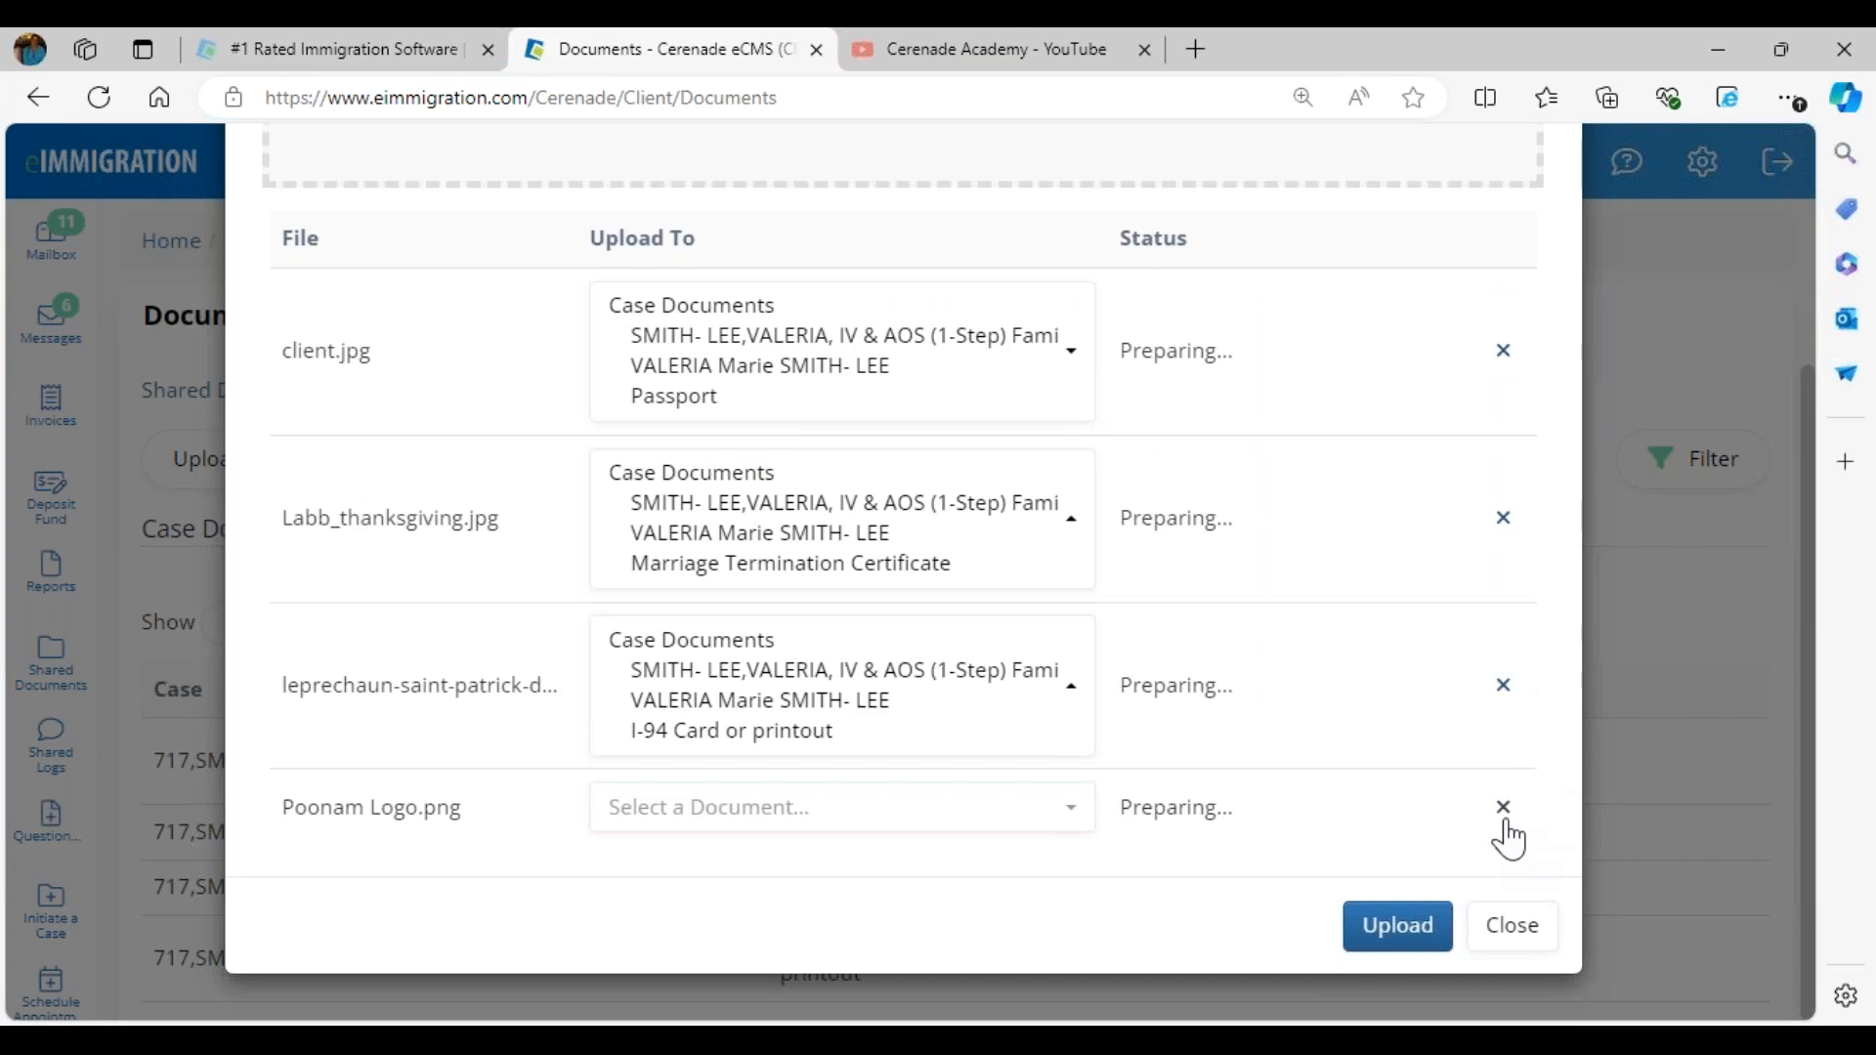
pyautogui.click(1503, 805)
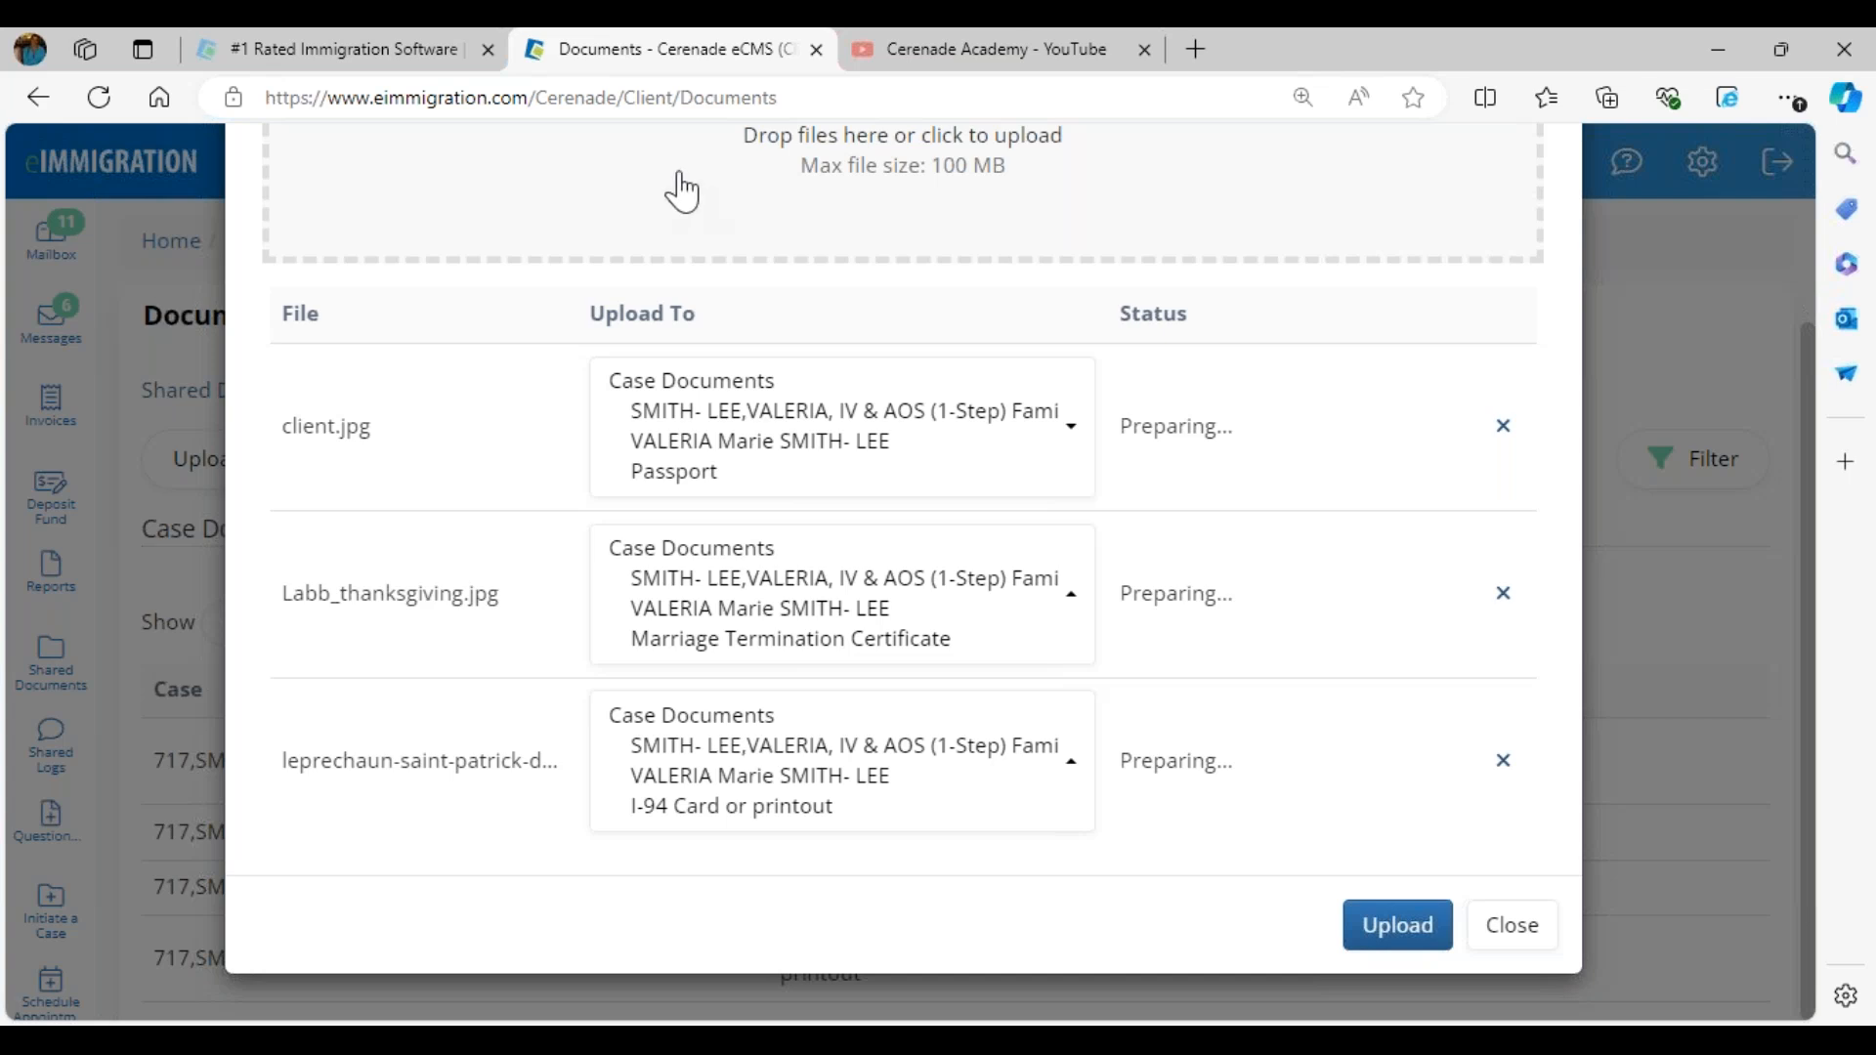
# - Upload the three assigned files to the case worker and review the portal's case documents list
pyautogui.click(1075, 448)
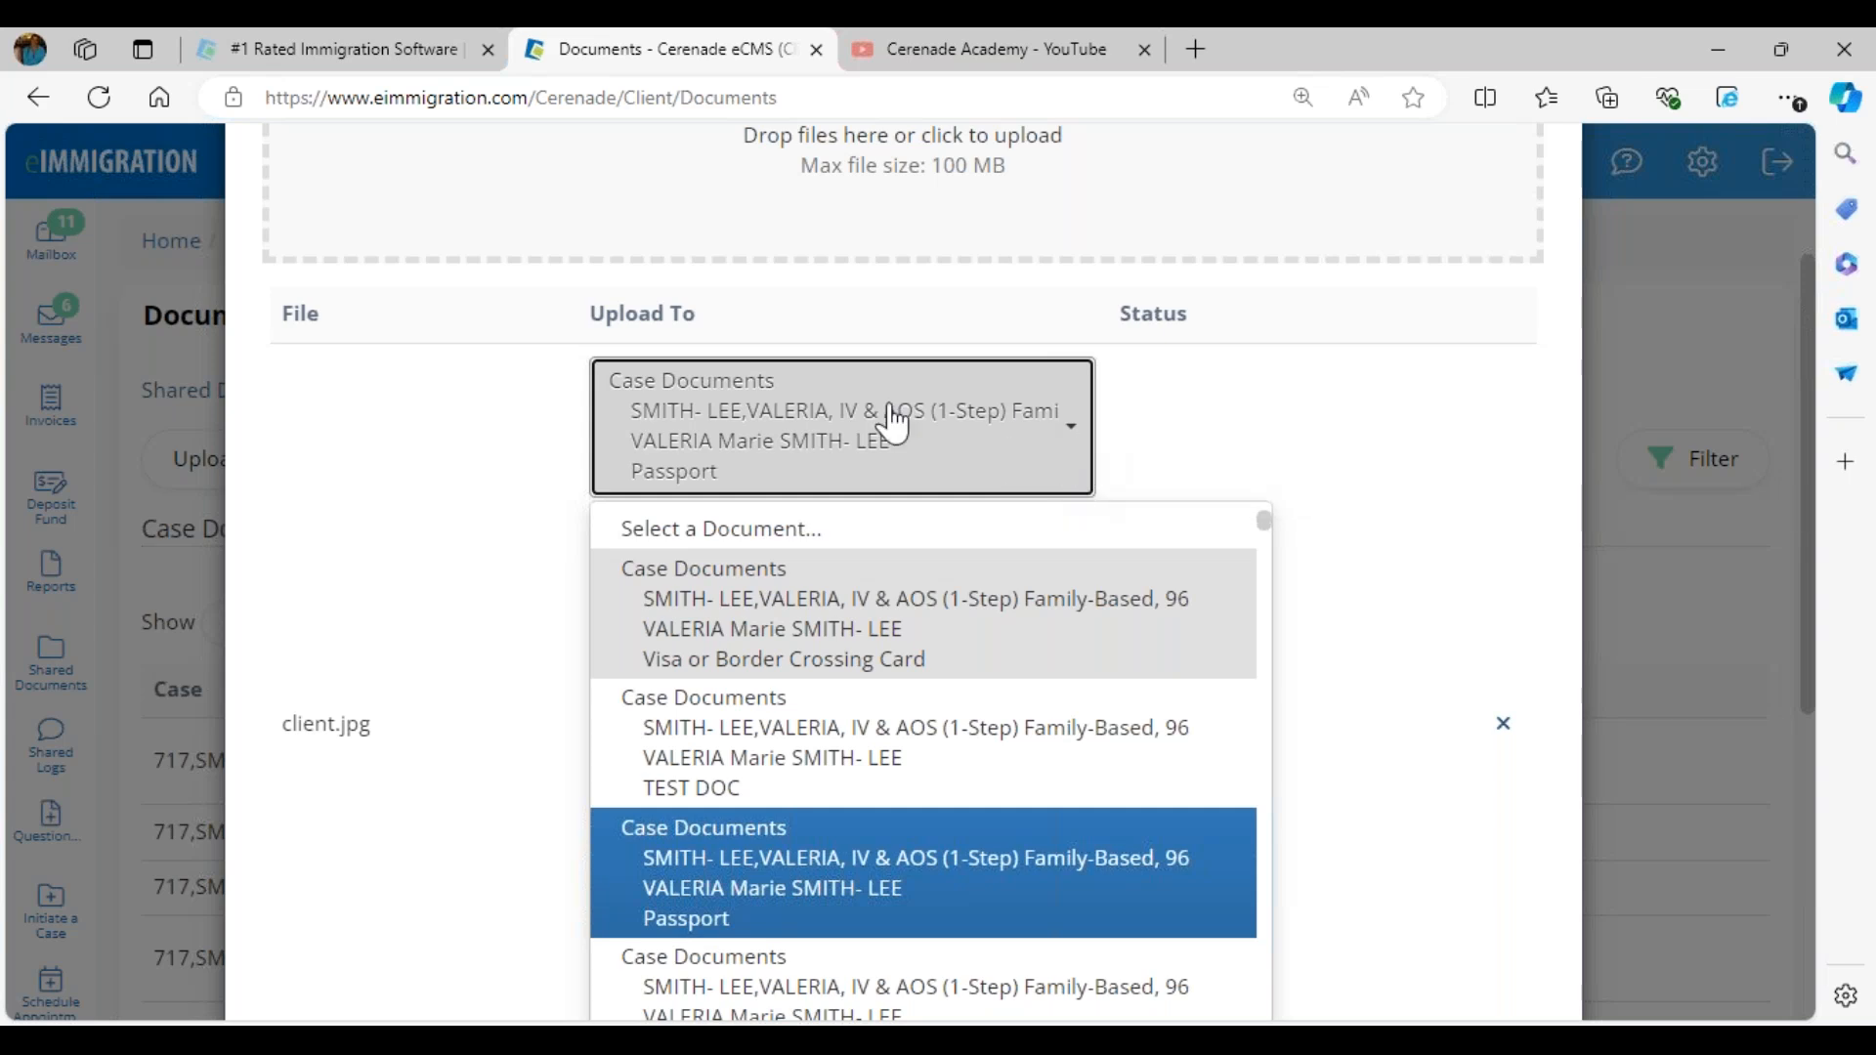
pyautogui.click(482, 604)
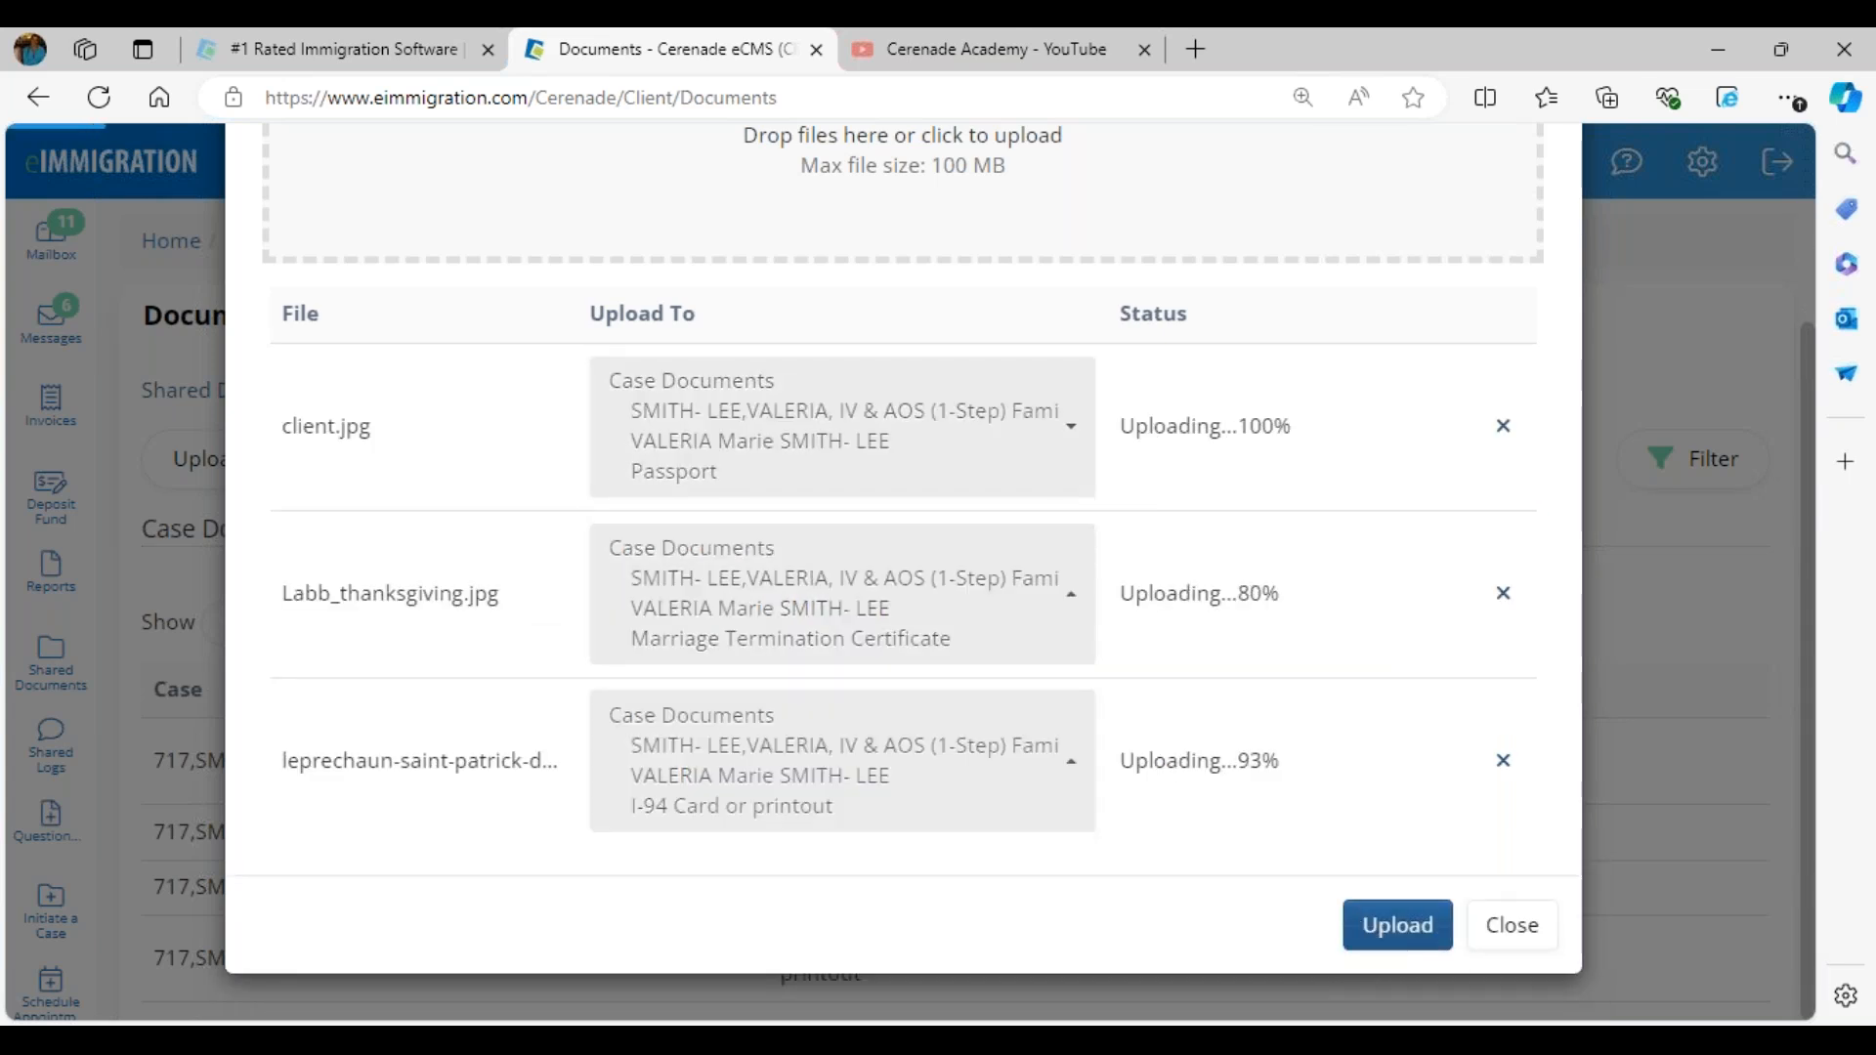
pyautogui.doubleClick(1129, 451)
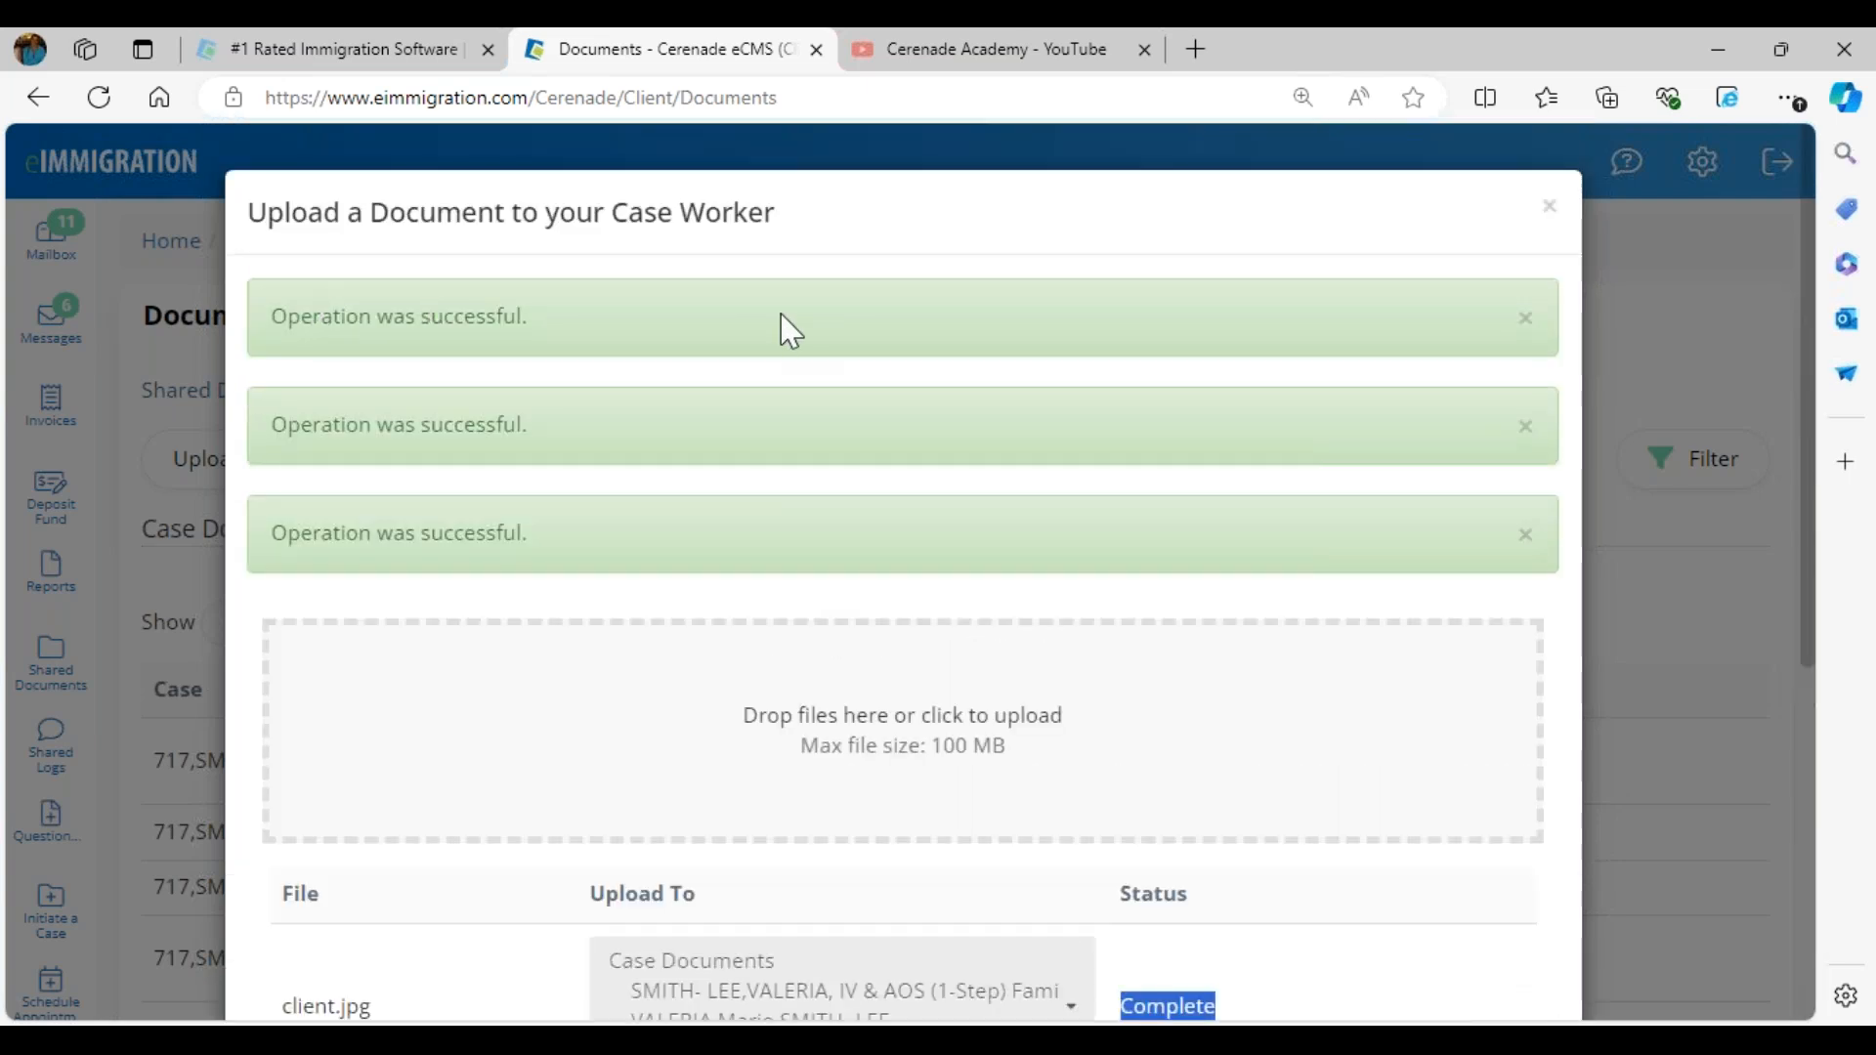
pyautogui.click(1550, 210)
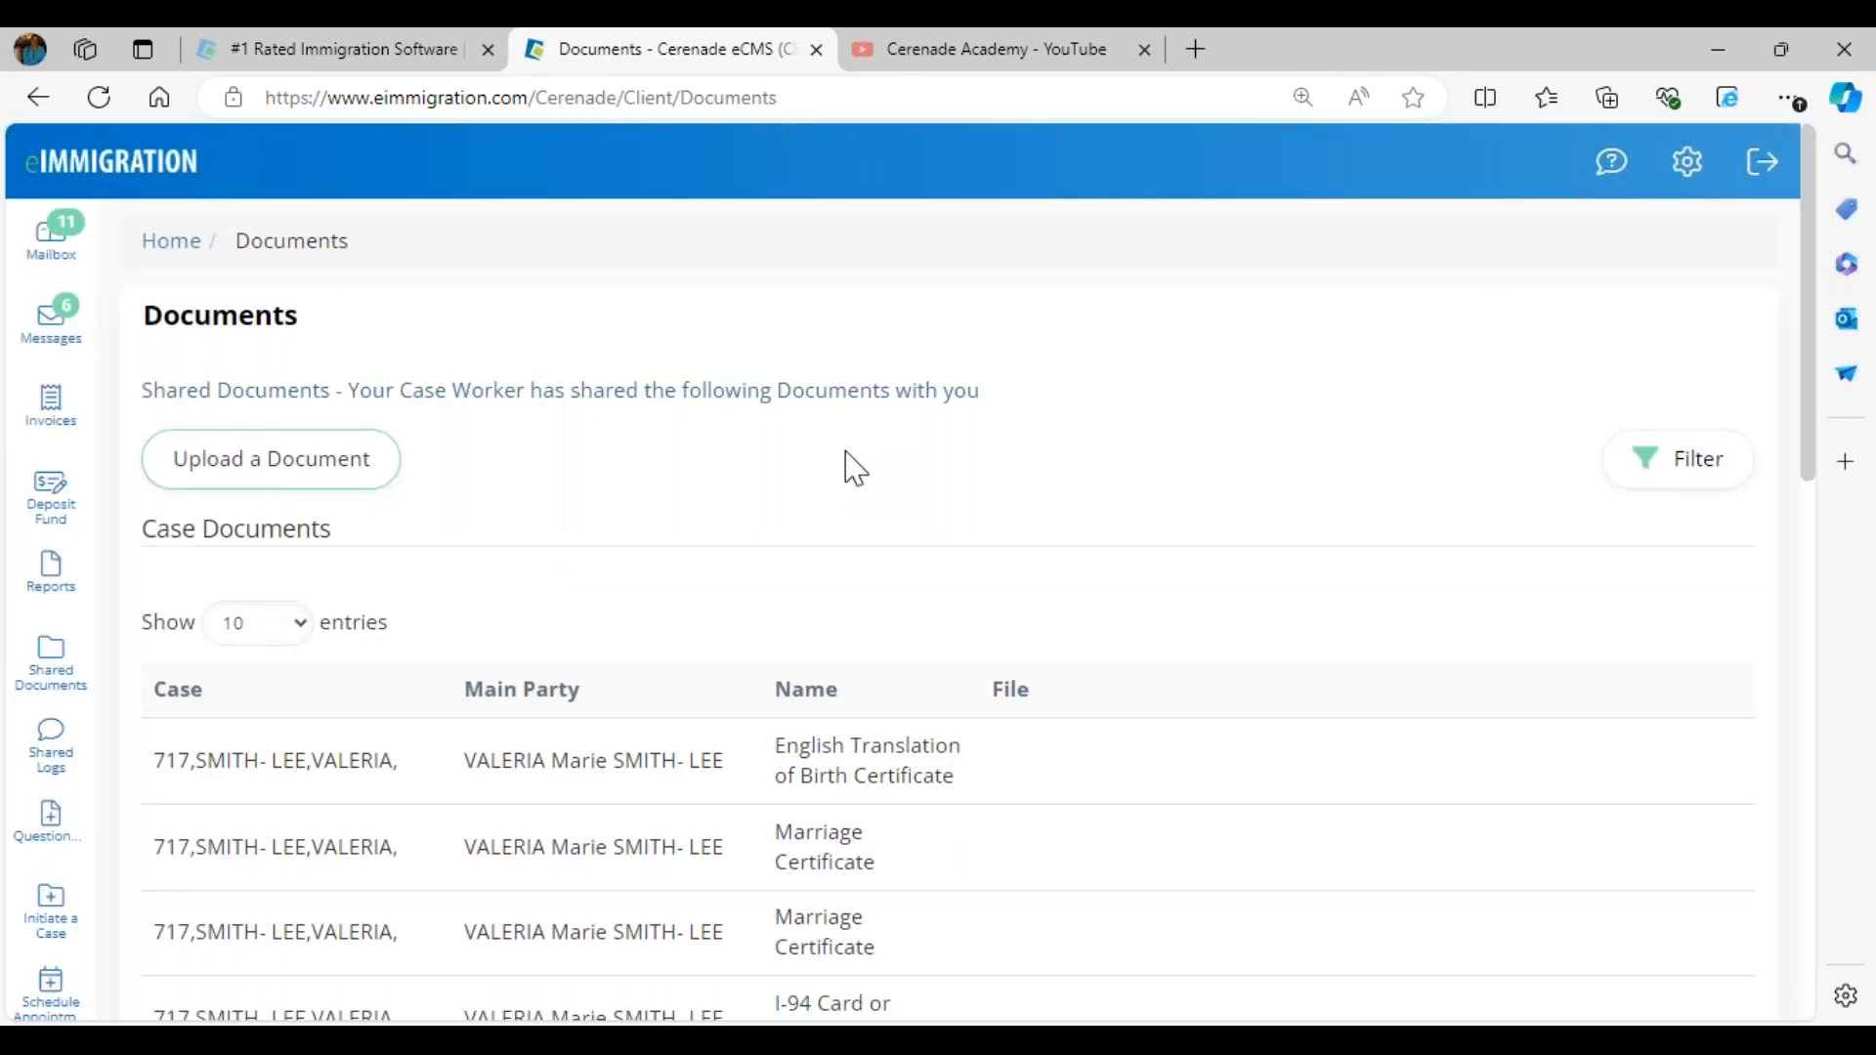
pyautogui.scroll(-8, 1130, 758)
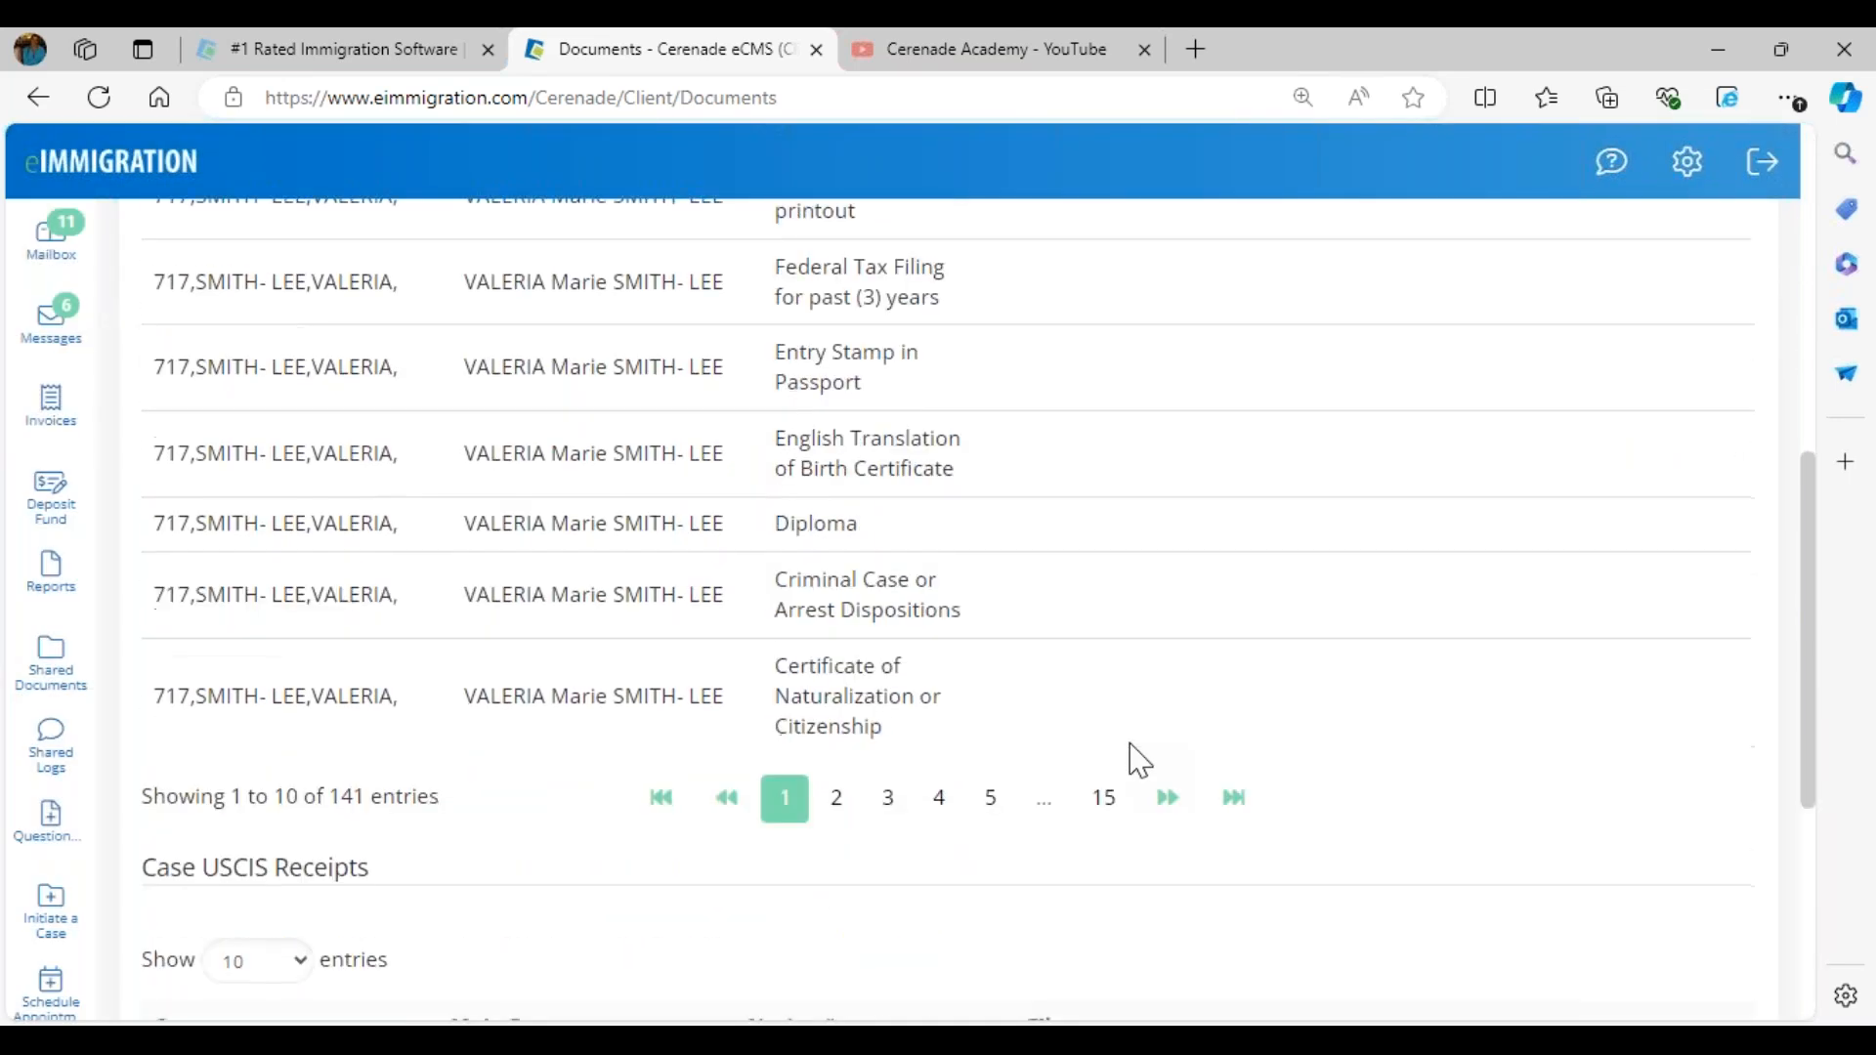
pyautogui.scroll(-4, 837, 811)
pyautogui.scroll(9, 607, 631)
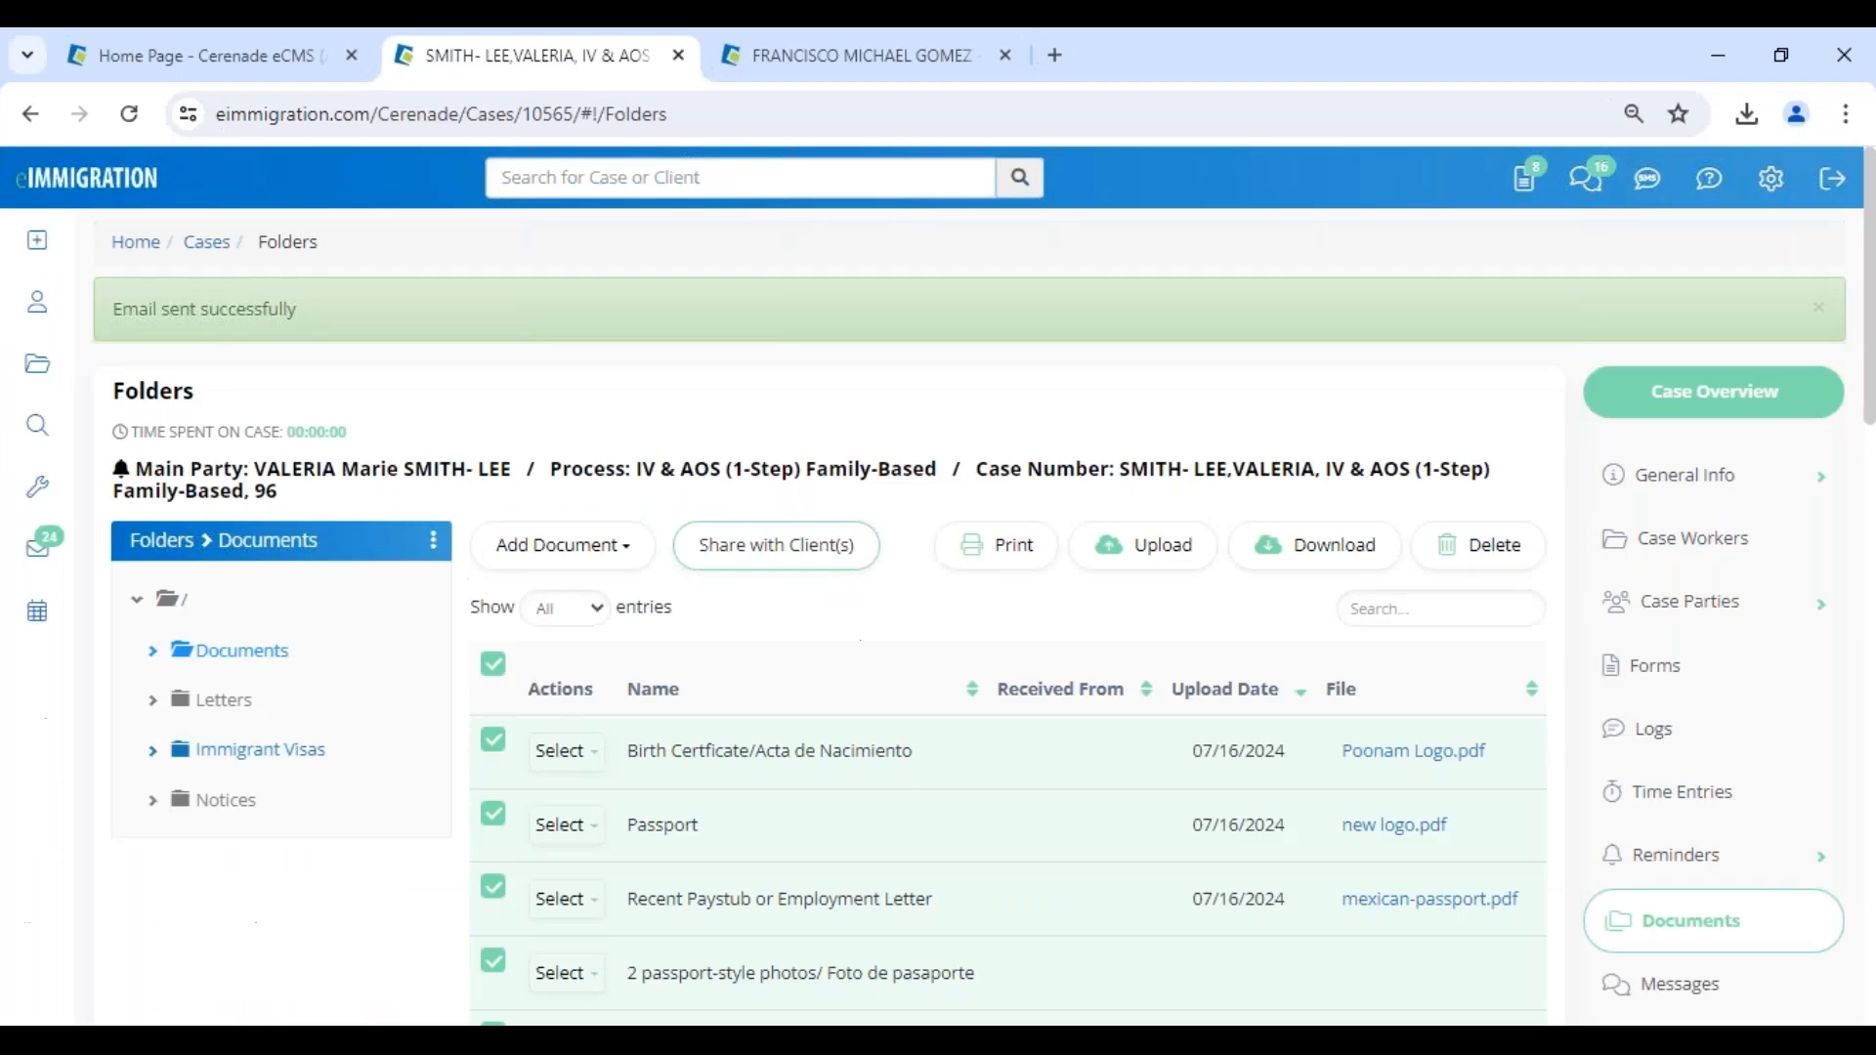
# - Switch to the firm's eImmigration site in Chrome, search for 96 and open the IV & AOS (1-Step) Family-Based case's documents
pyautogui.click(137, 188)
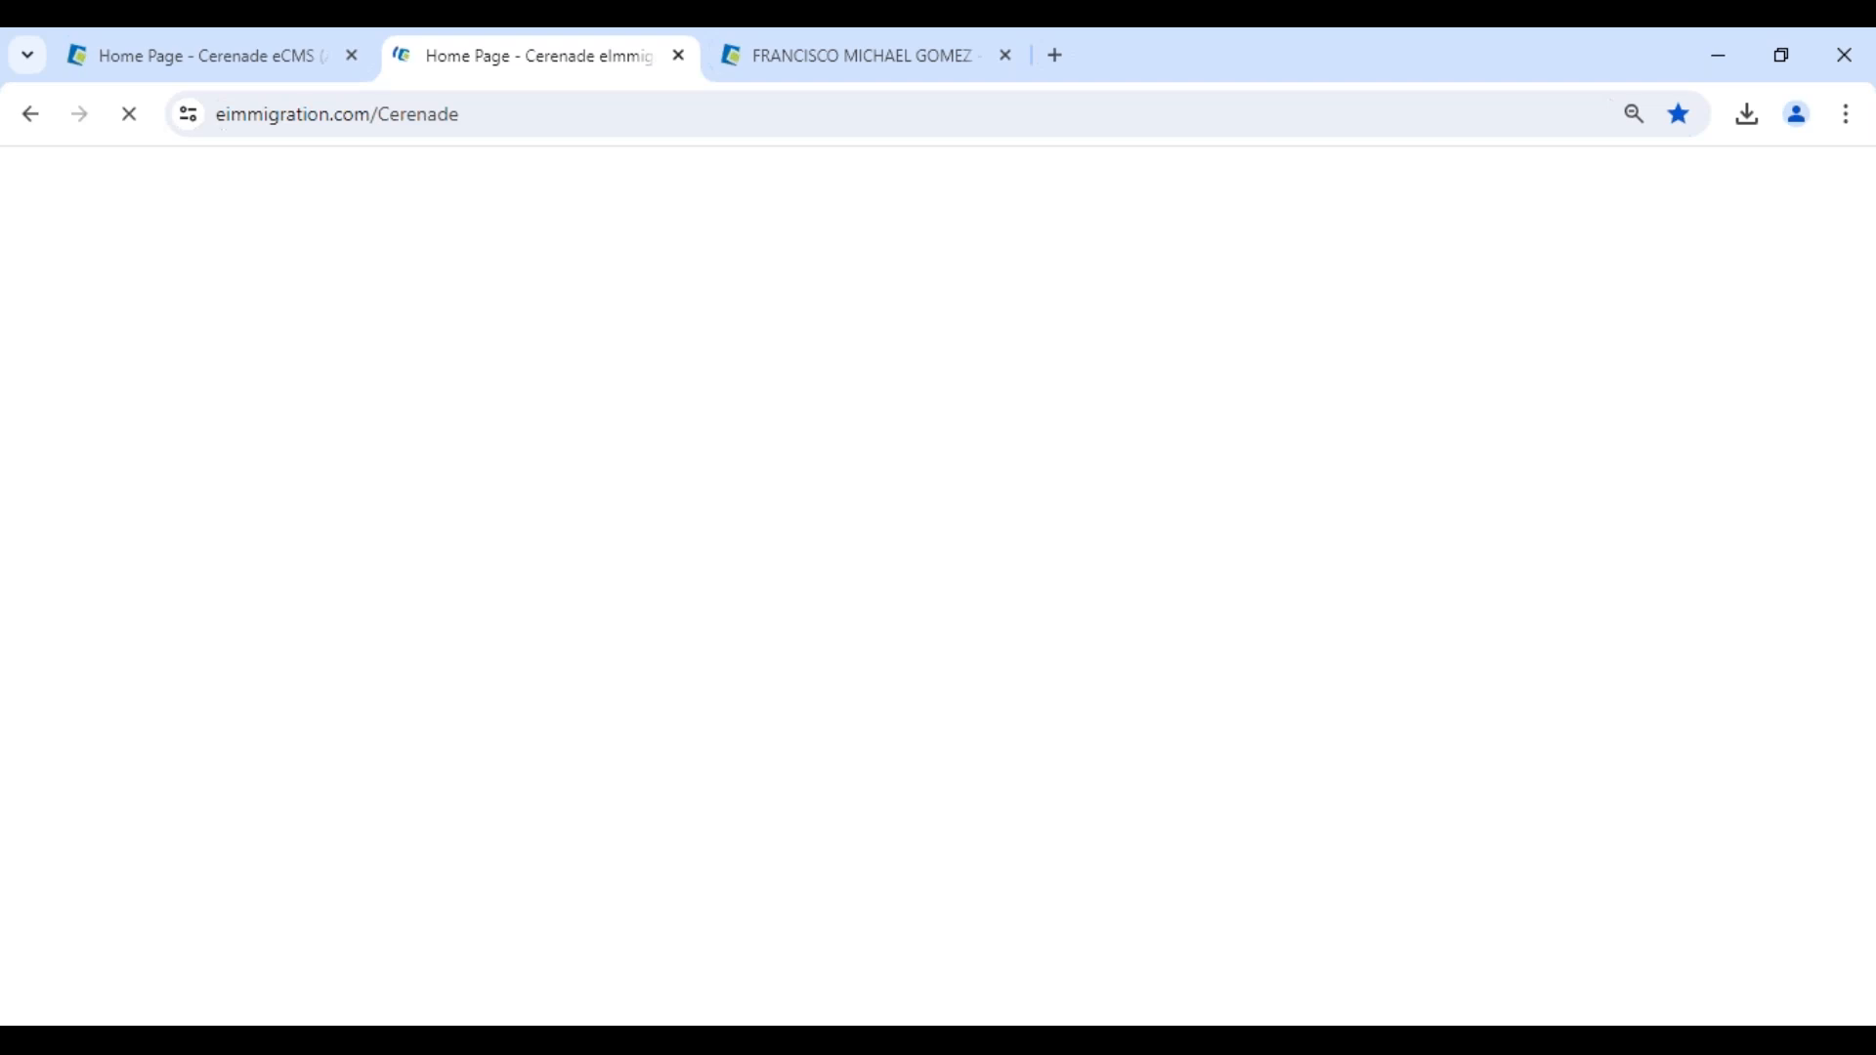
pyautogui.write('96')
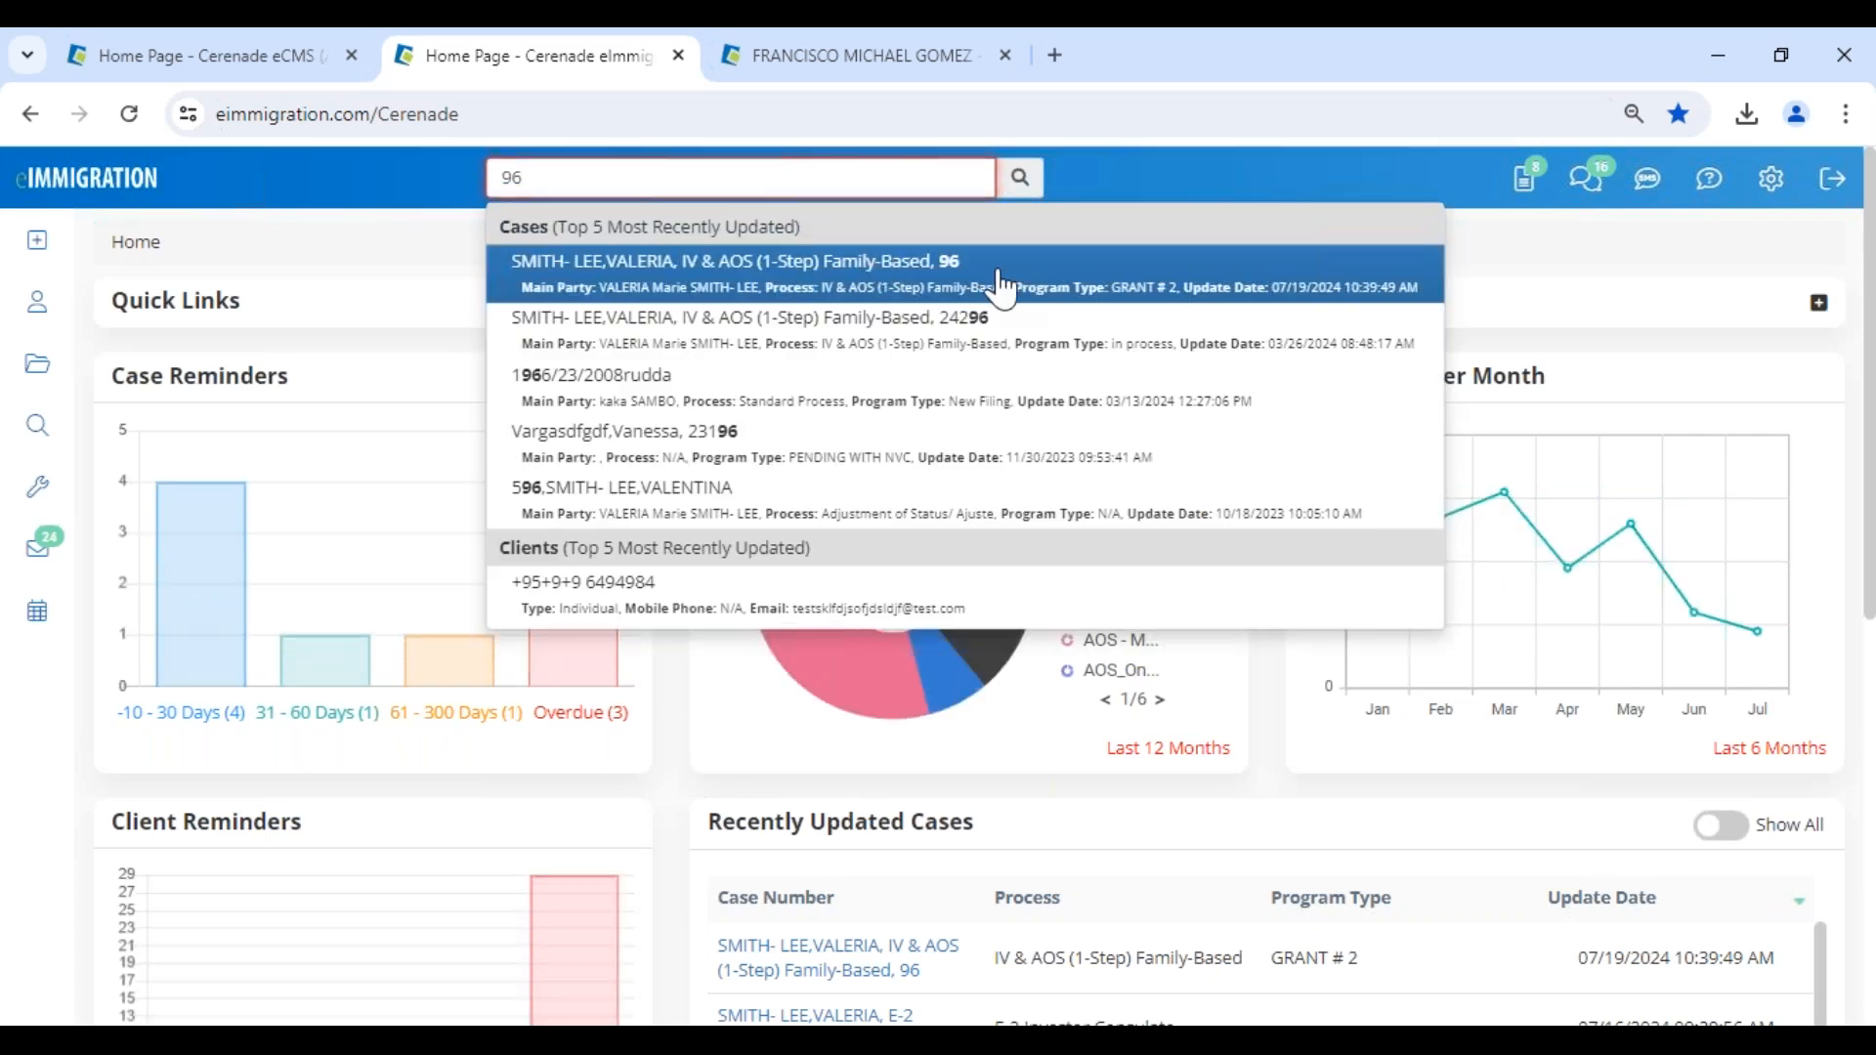
pyautogui.click(1002, 288)
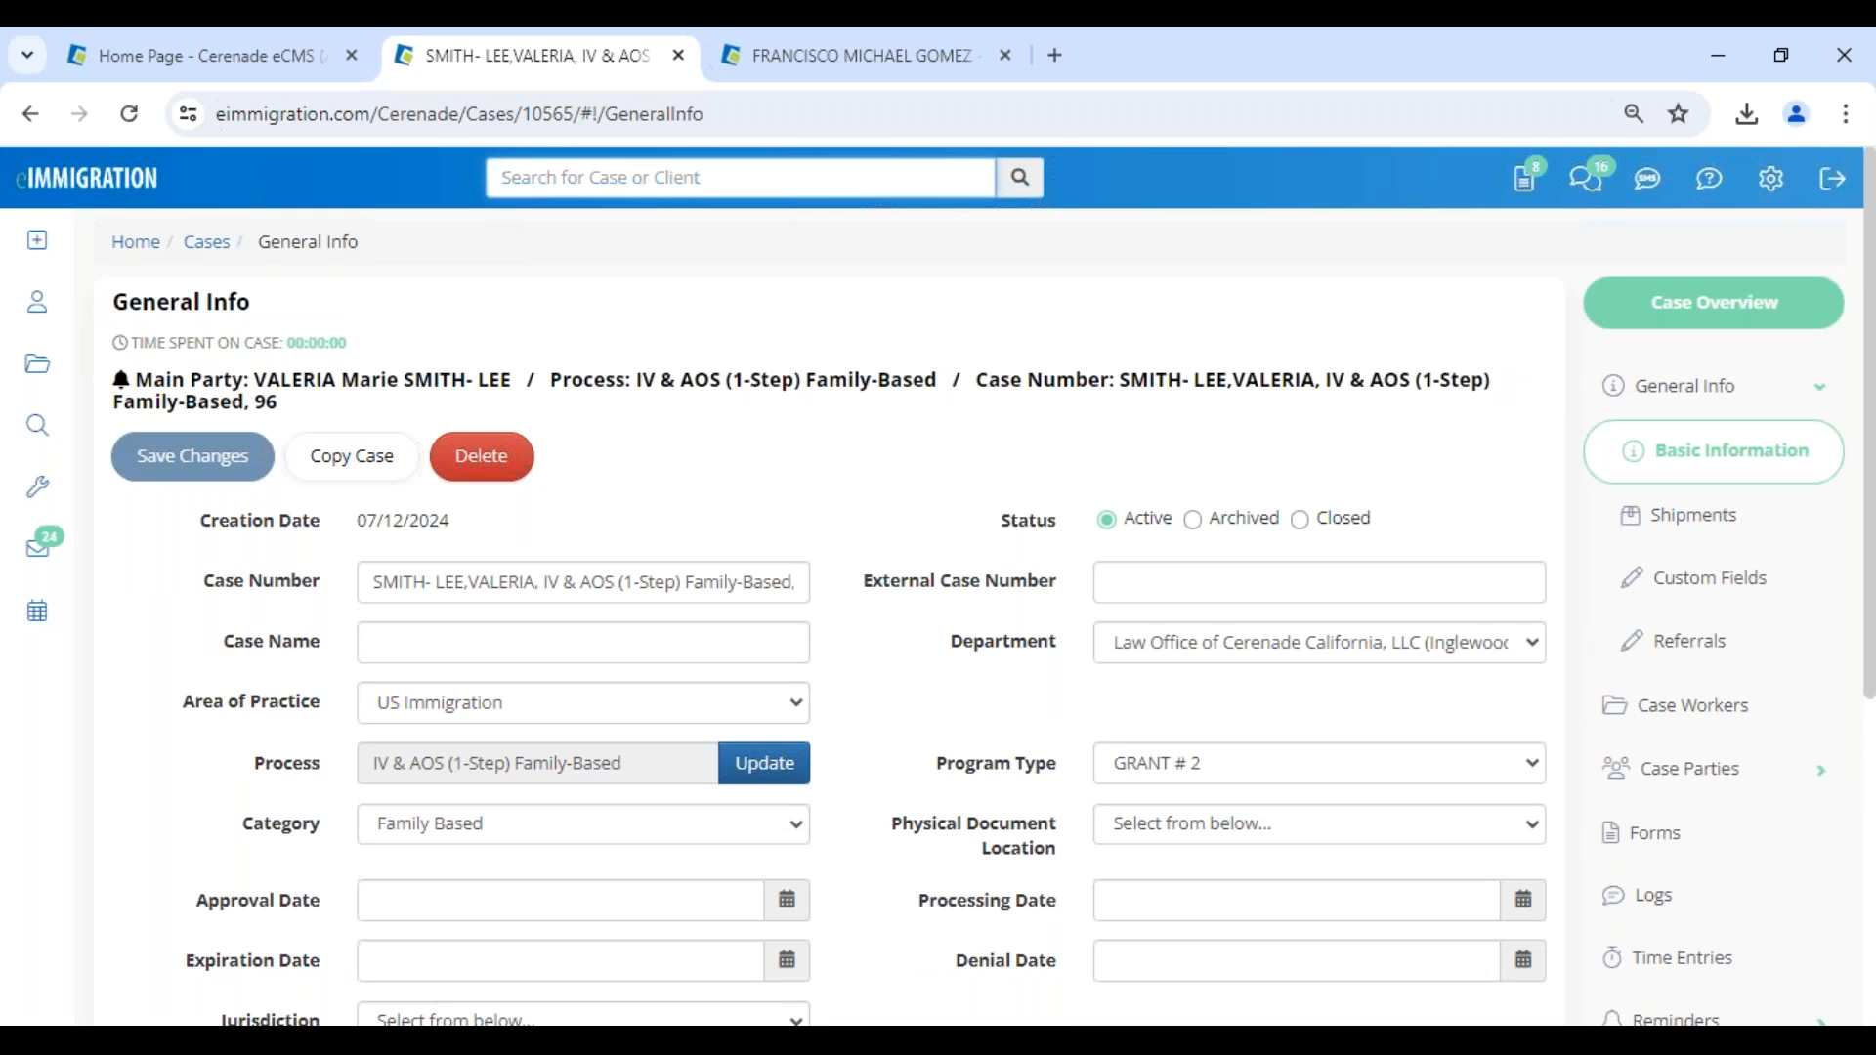
pyautogui.scroll(-2, 1705, 957)
pyautogui.click(1710, 952)
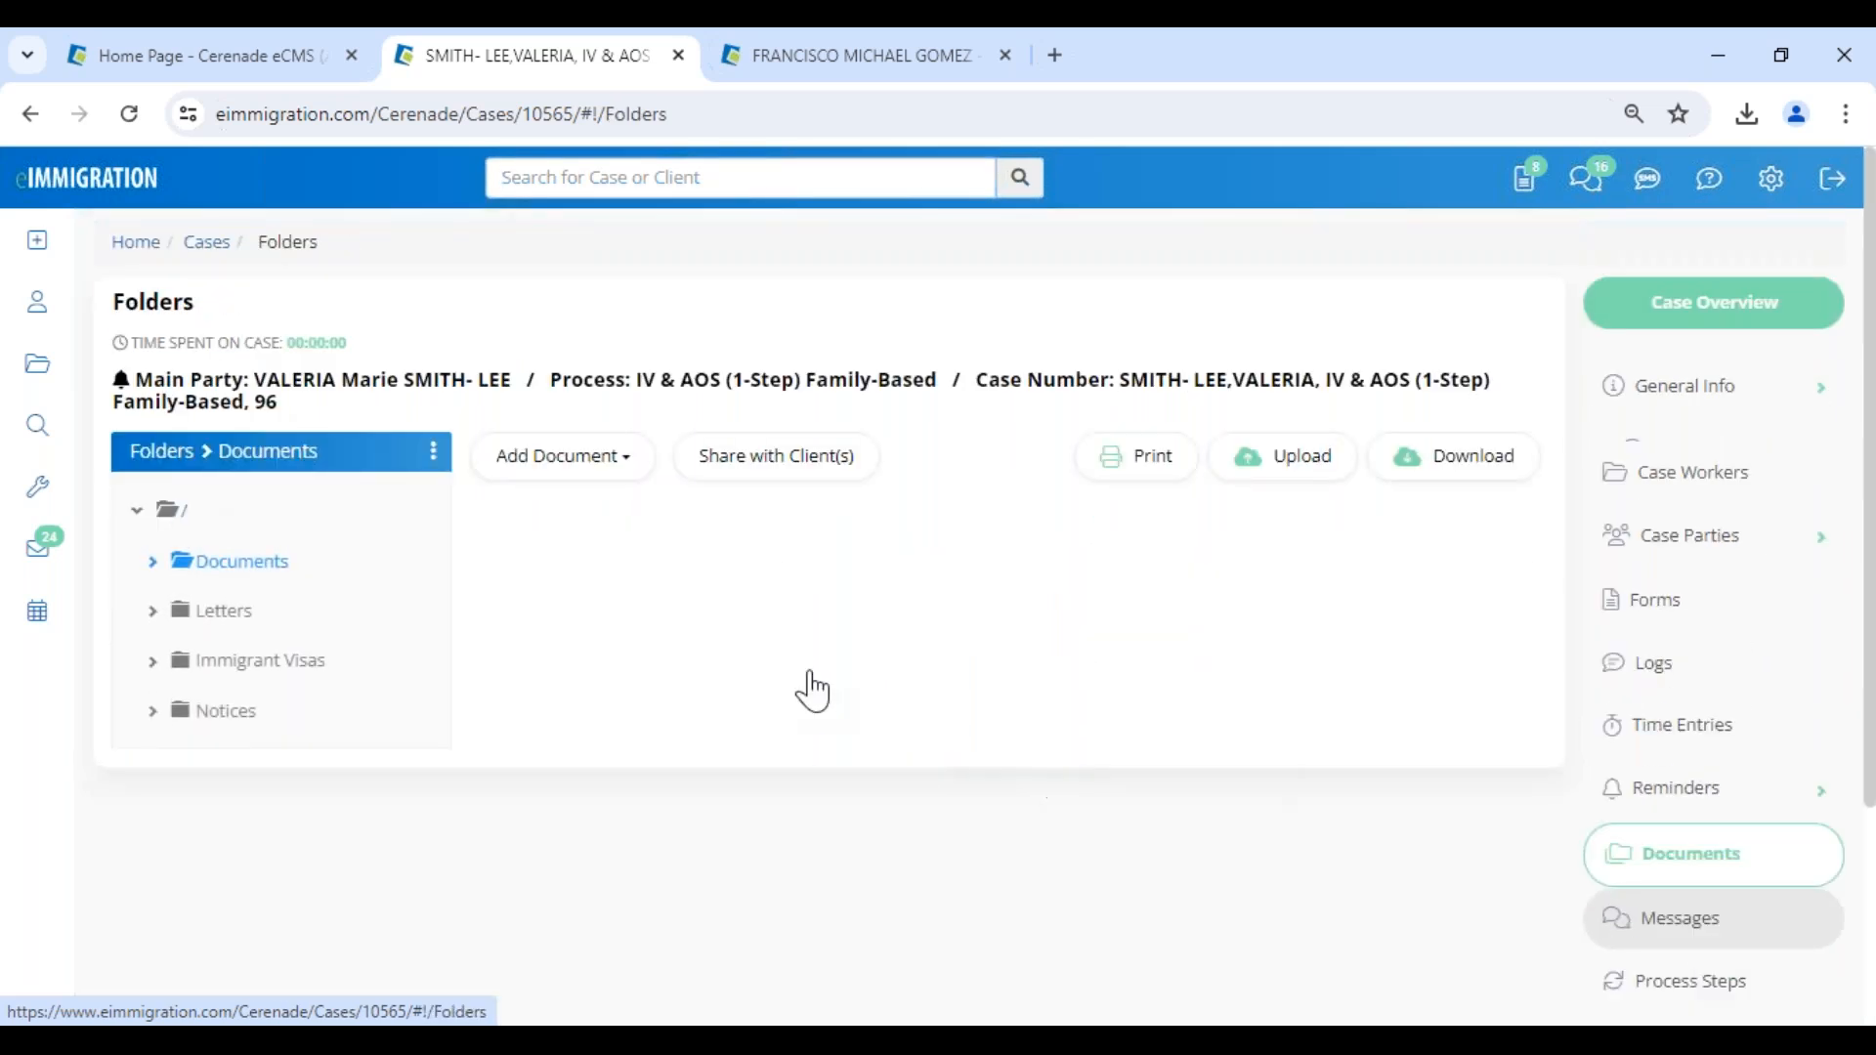
# - Check the upload dates of the newest case documents and reduce the page zoom to 80%
pyautogui.moveTo(1356, 645); pyautogui.dragTo(1455, 646)
pyautogui.moveTo(1364, 691); pyautogui.dragTo(1460, 692)
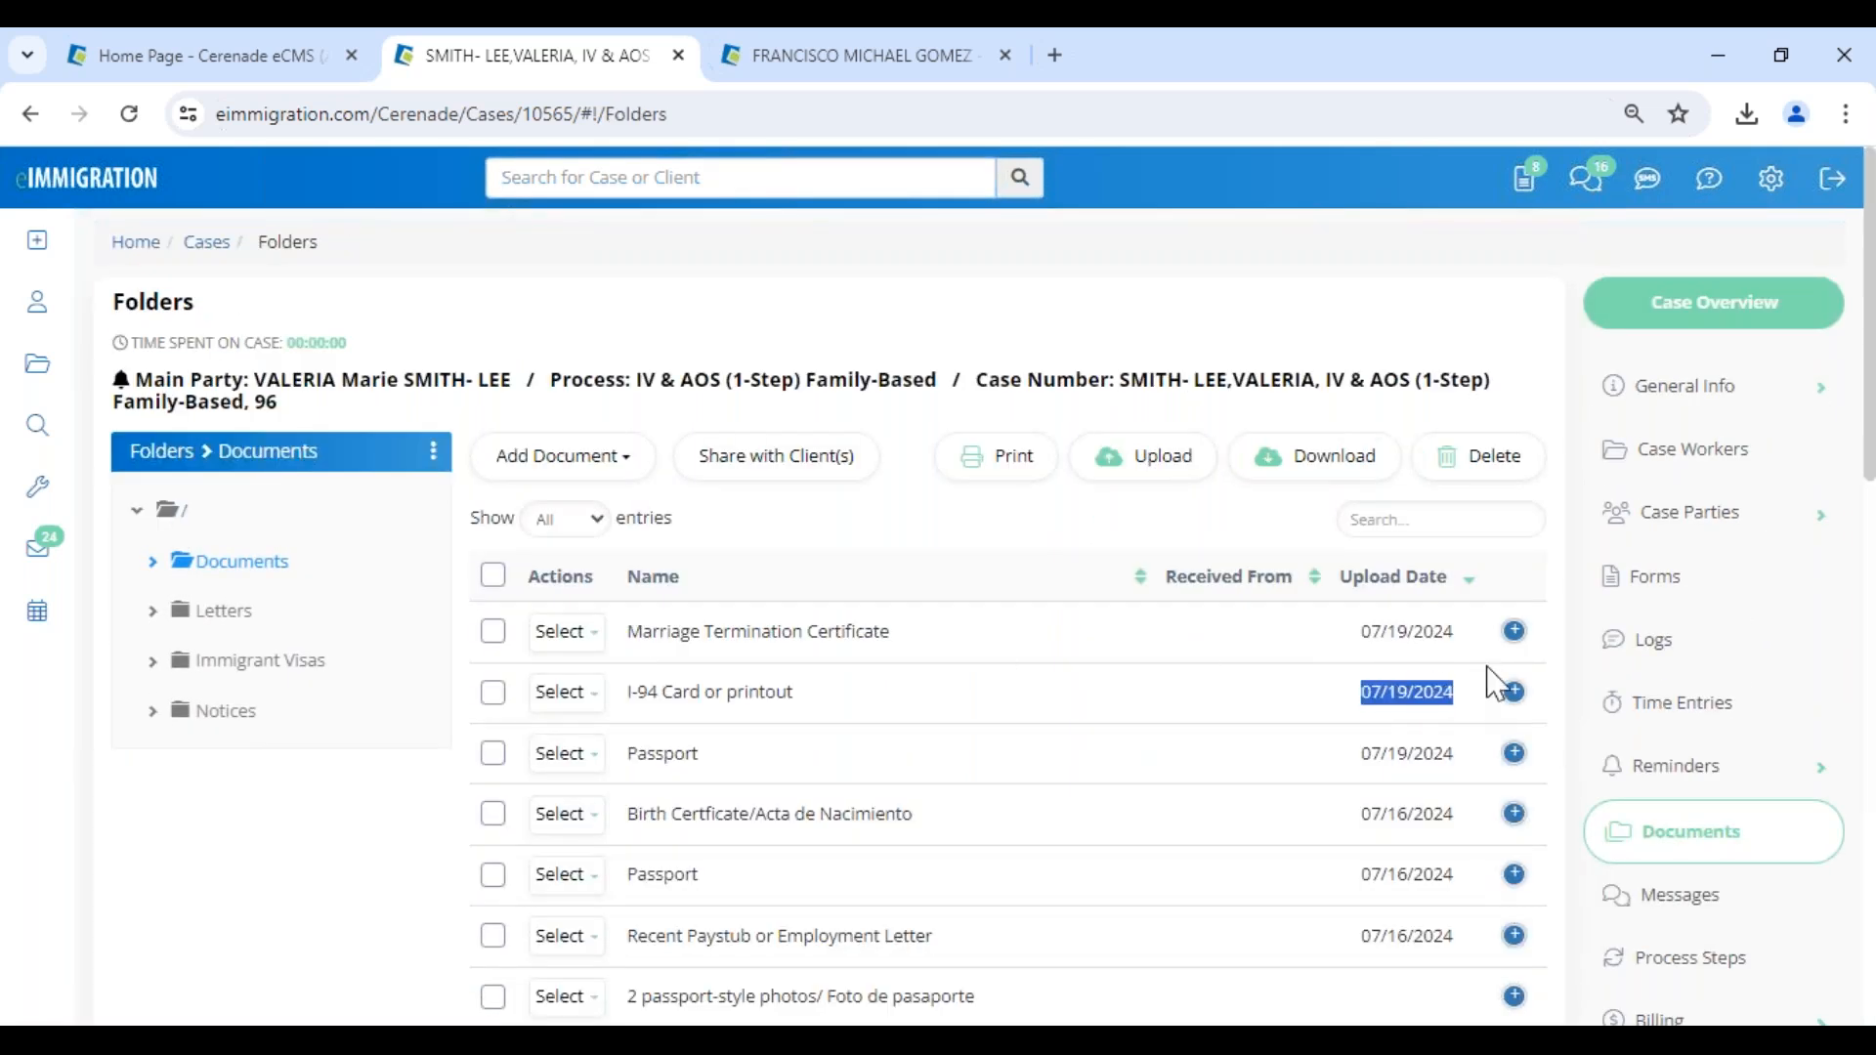
pyautogui.click(1846, 113)
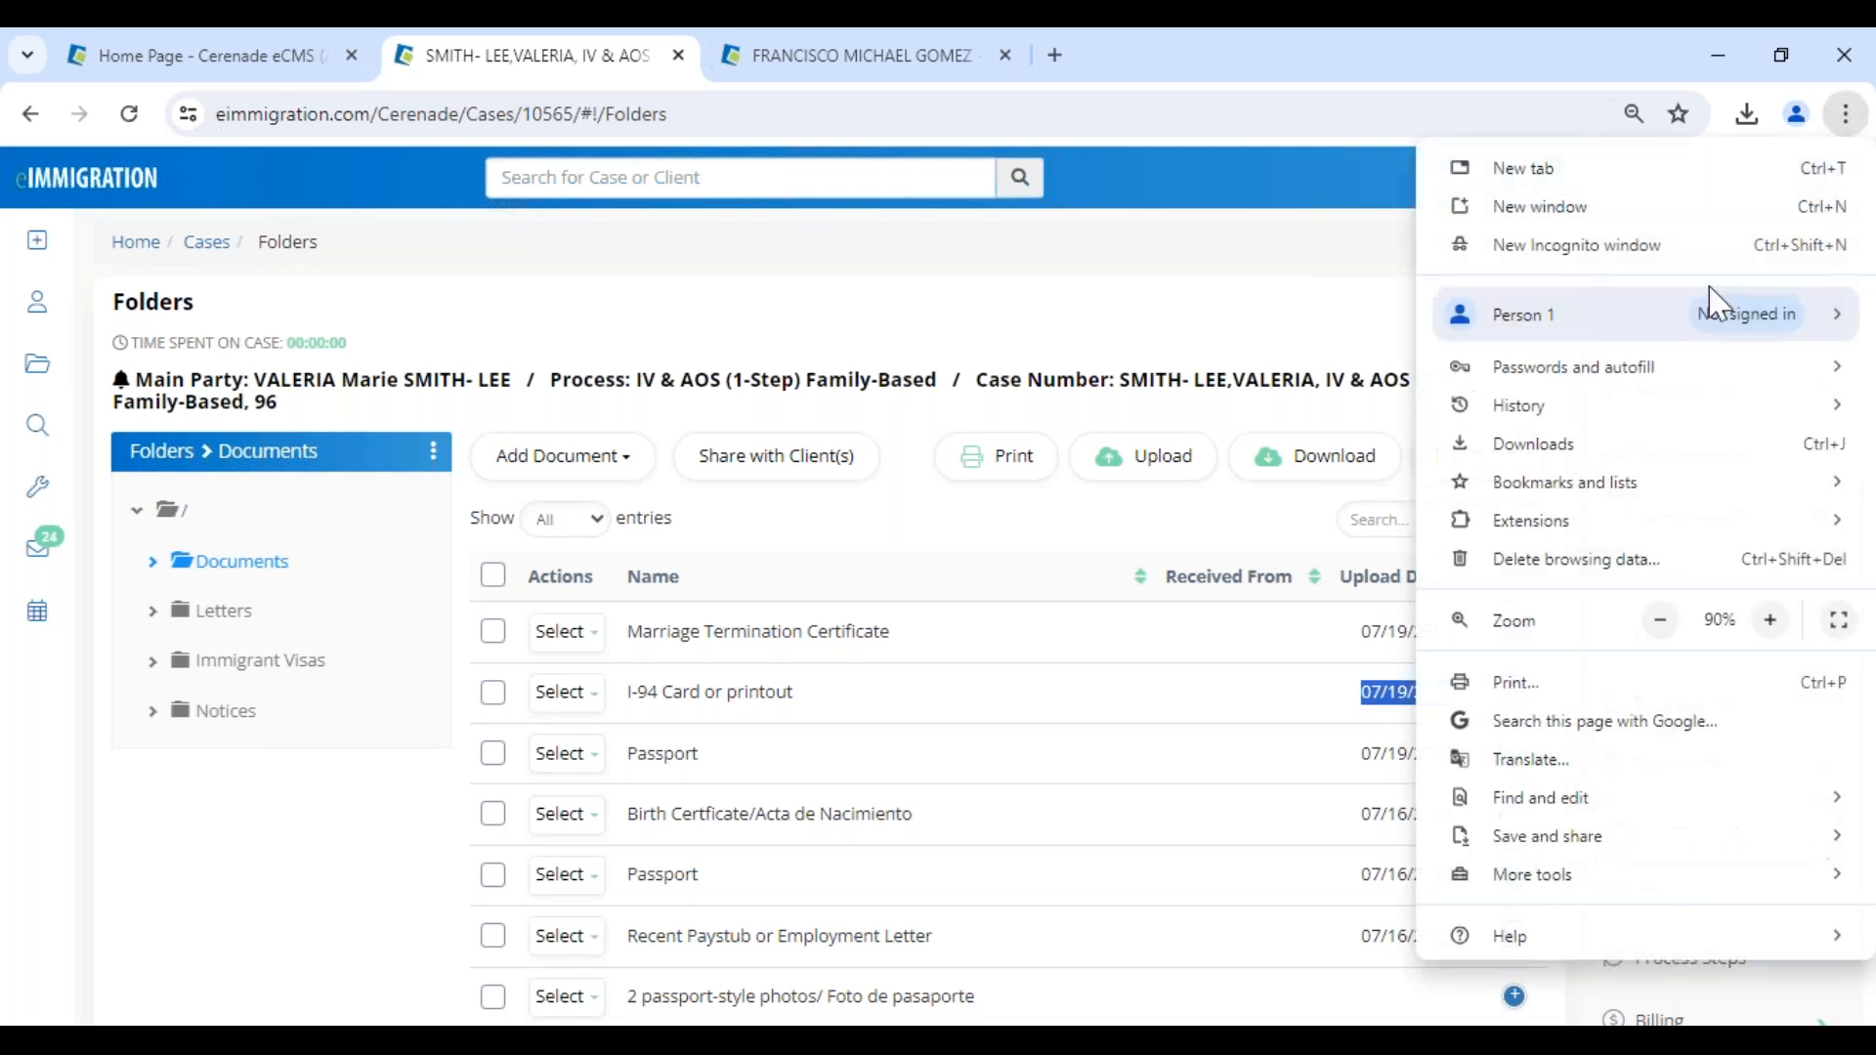
pyautogui.click(1658, 623)
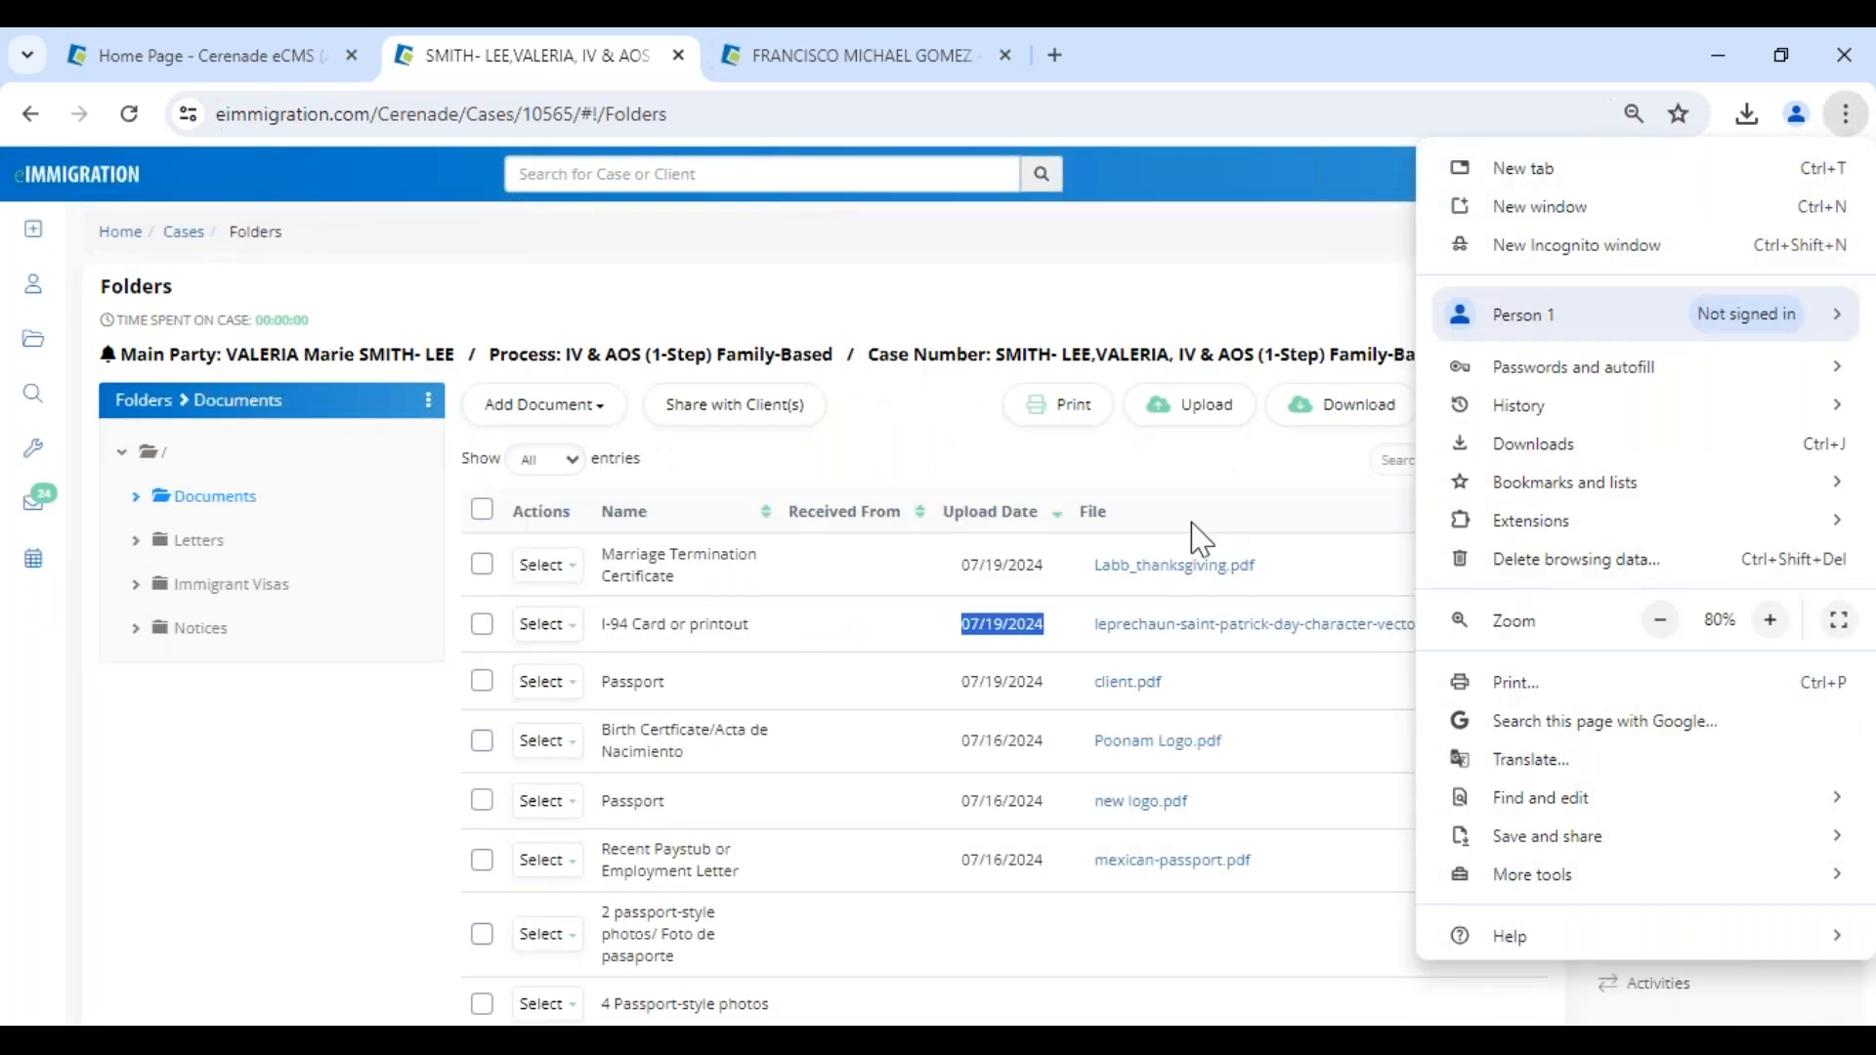
pyautogui.click(1155, 482)
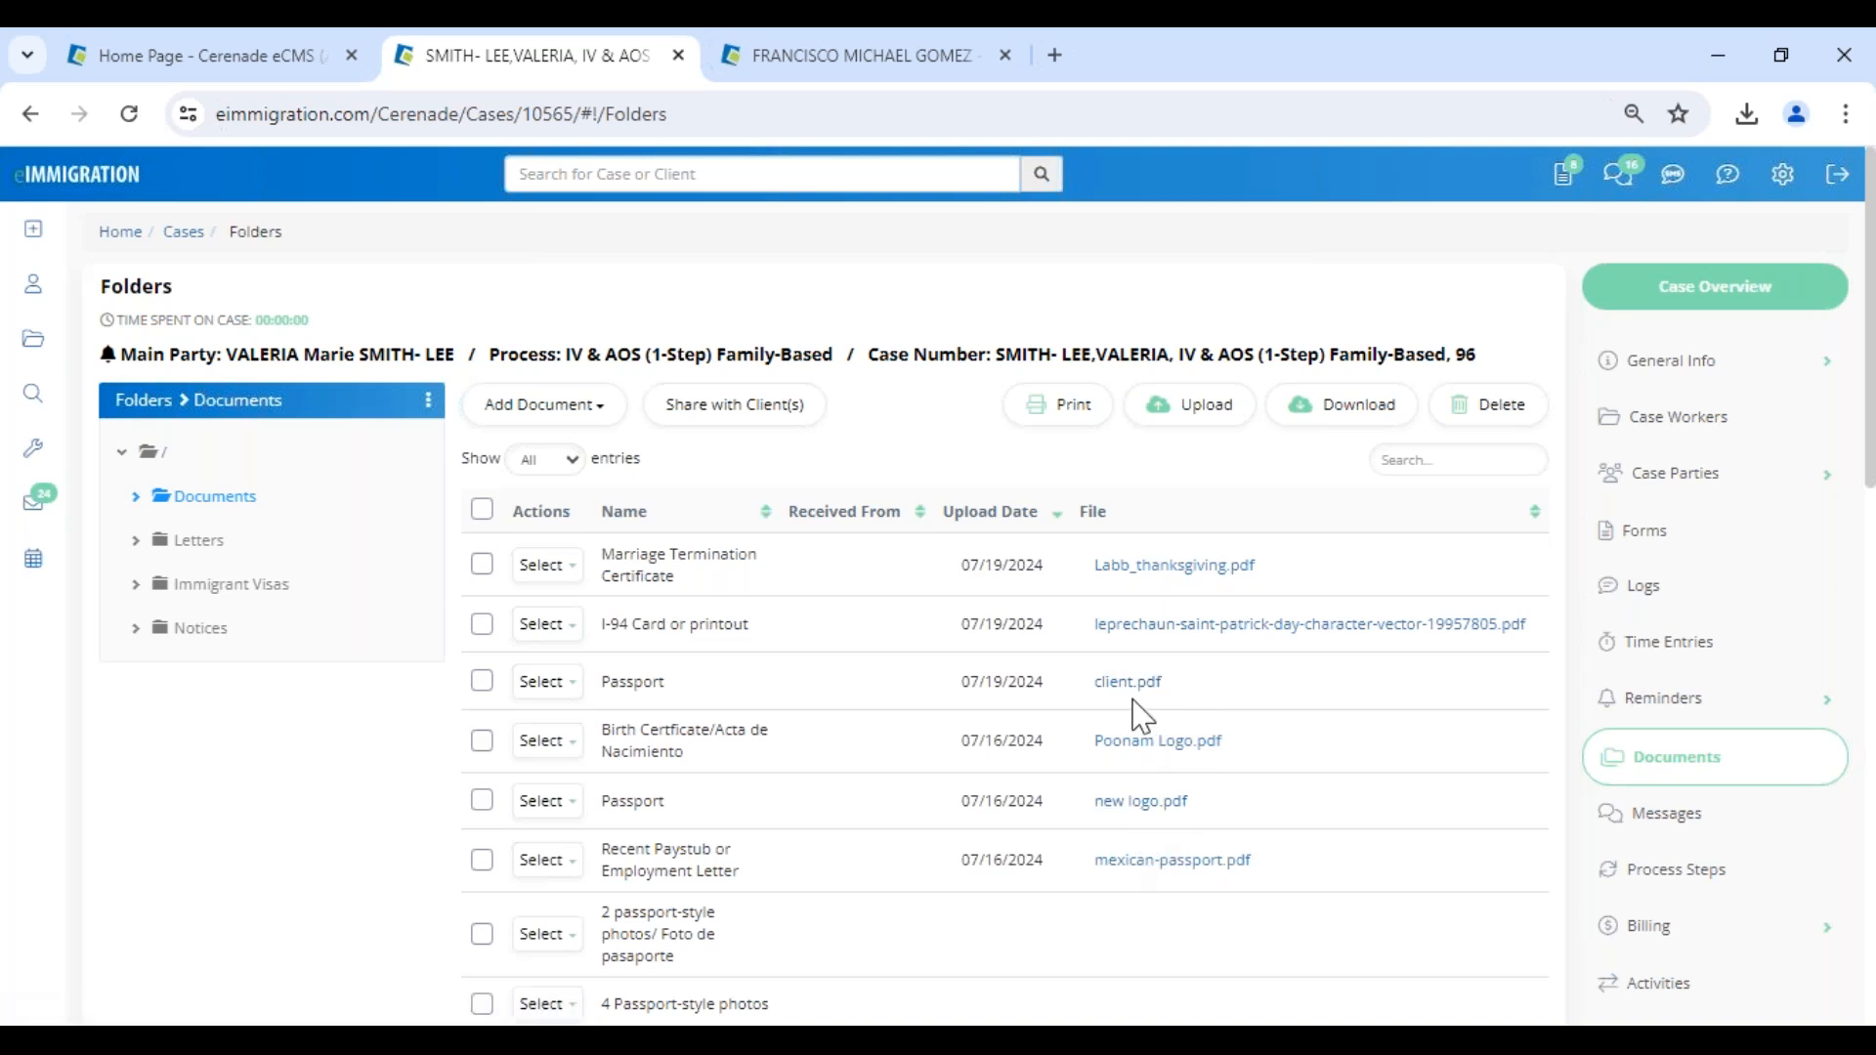
# - Preview client.pdf uploaded for Passport, and check the actions available for it and the Marriage Termination Certificate
pyautogui.click(550, 682)
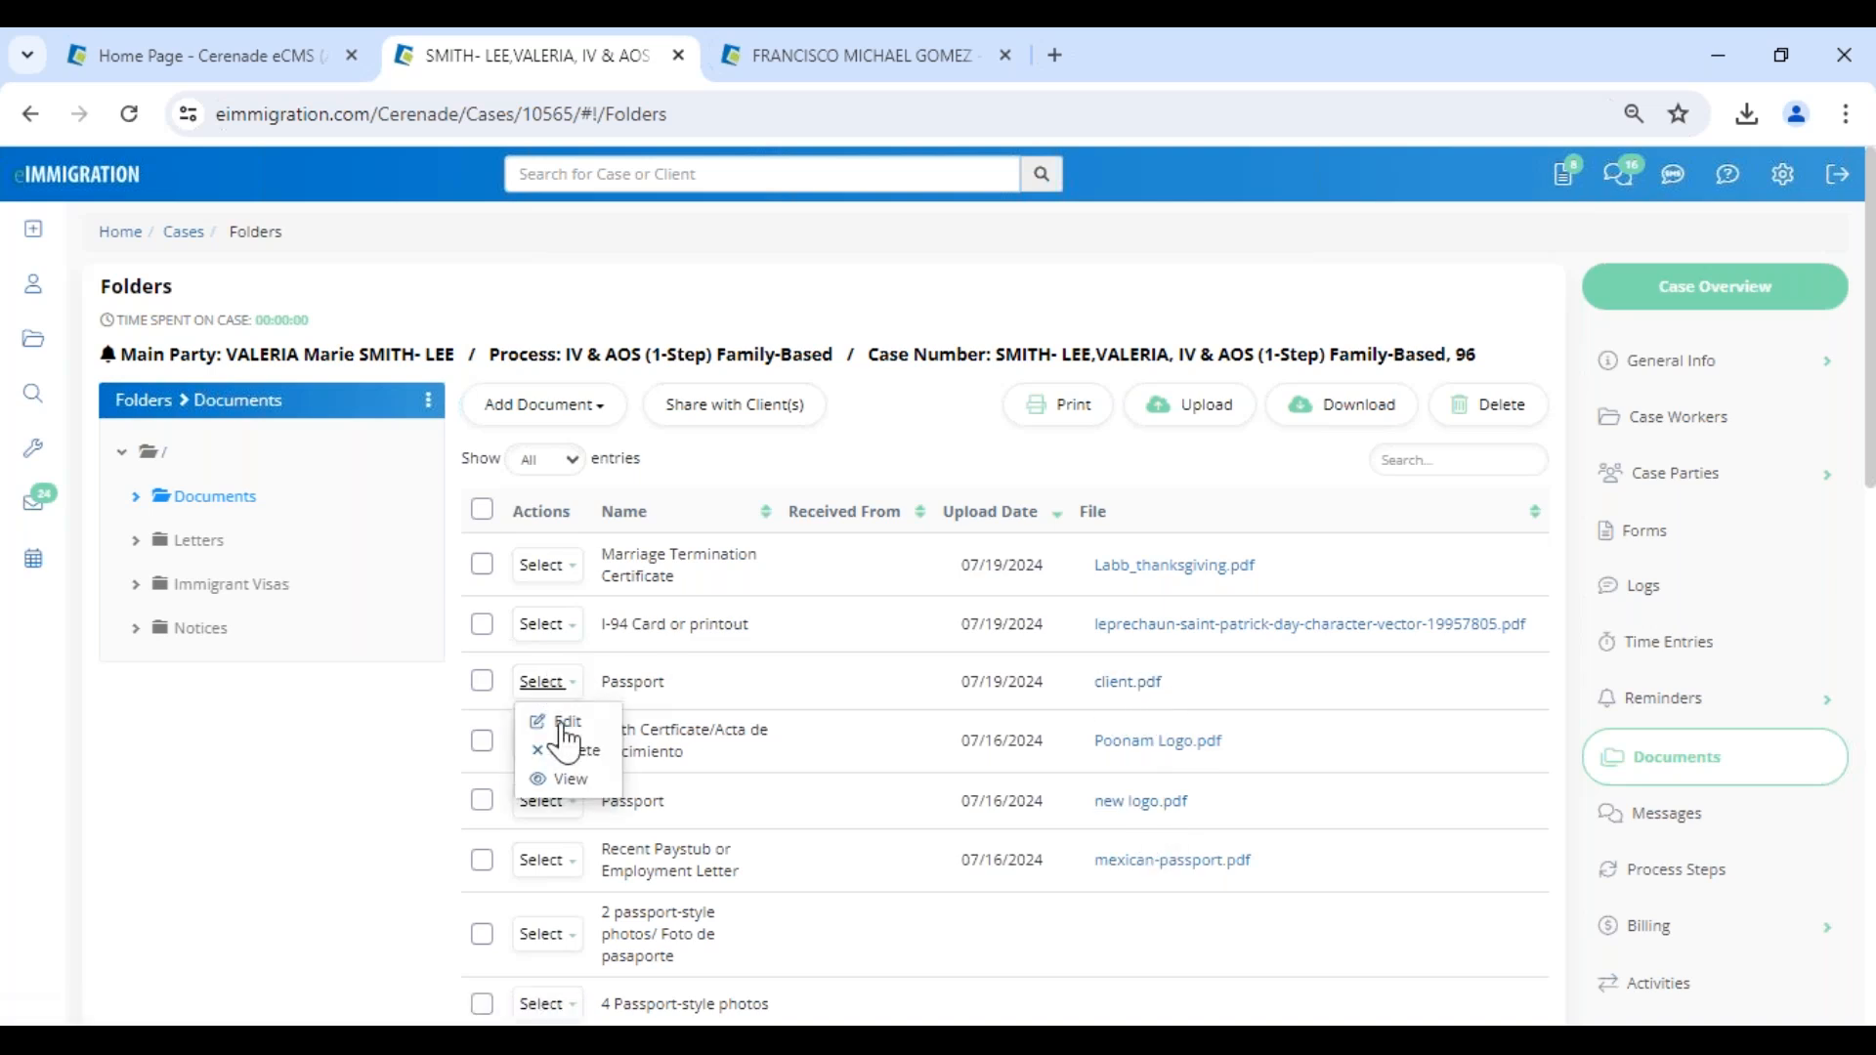
pyautogui.click(567, 780)
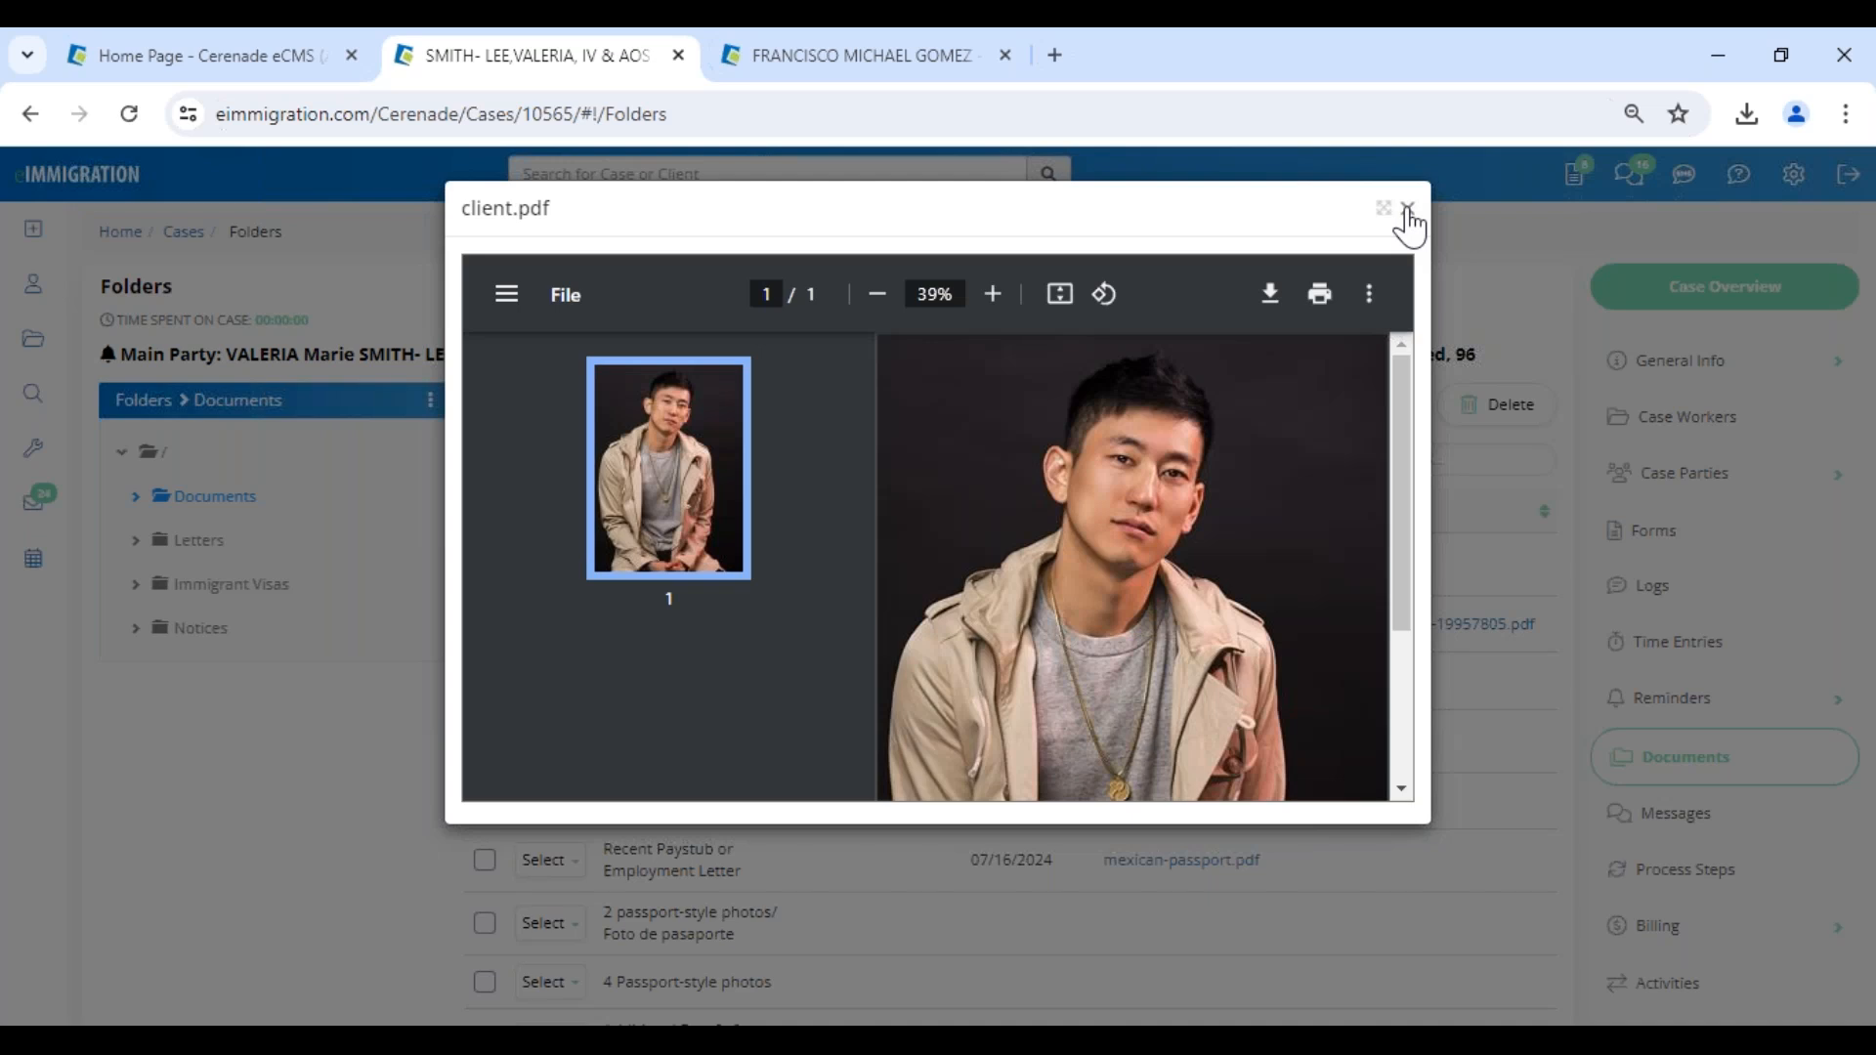
pyautogui.click(1408, 209)
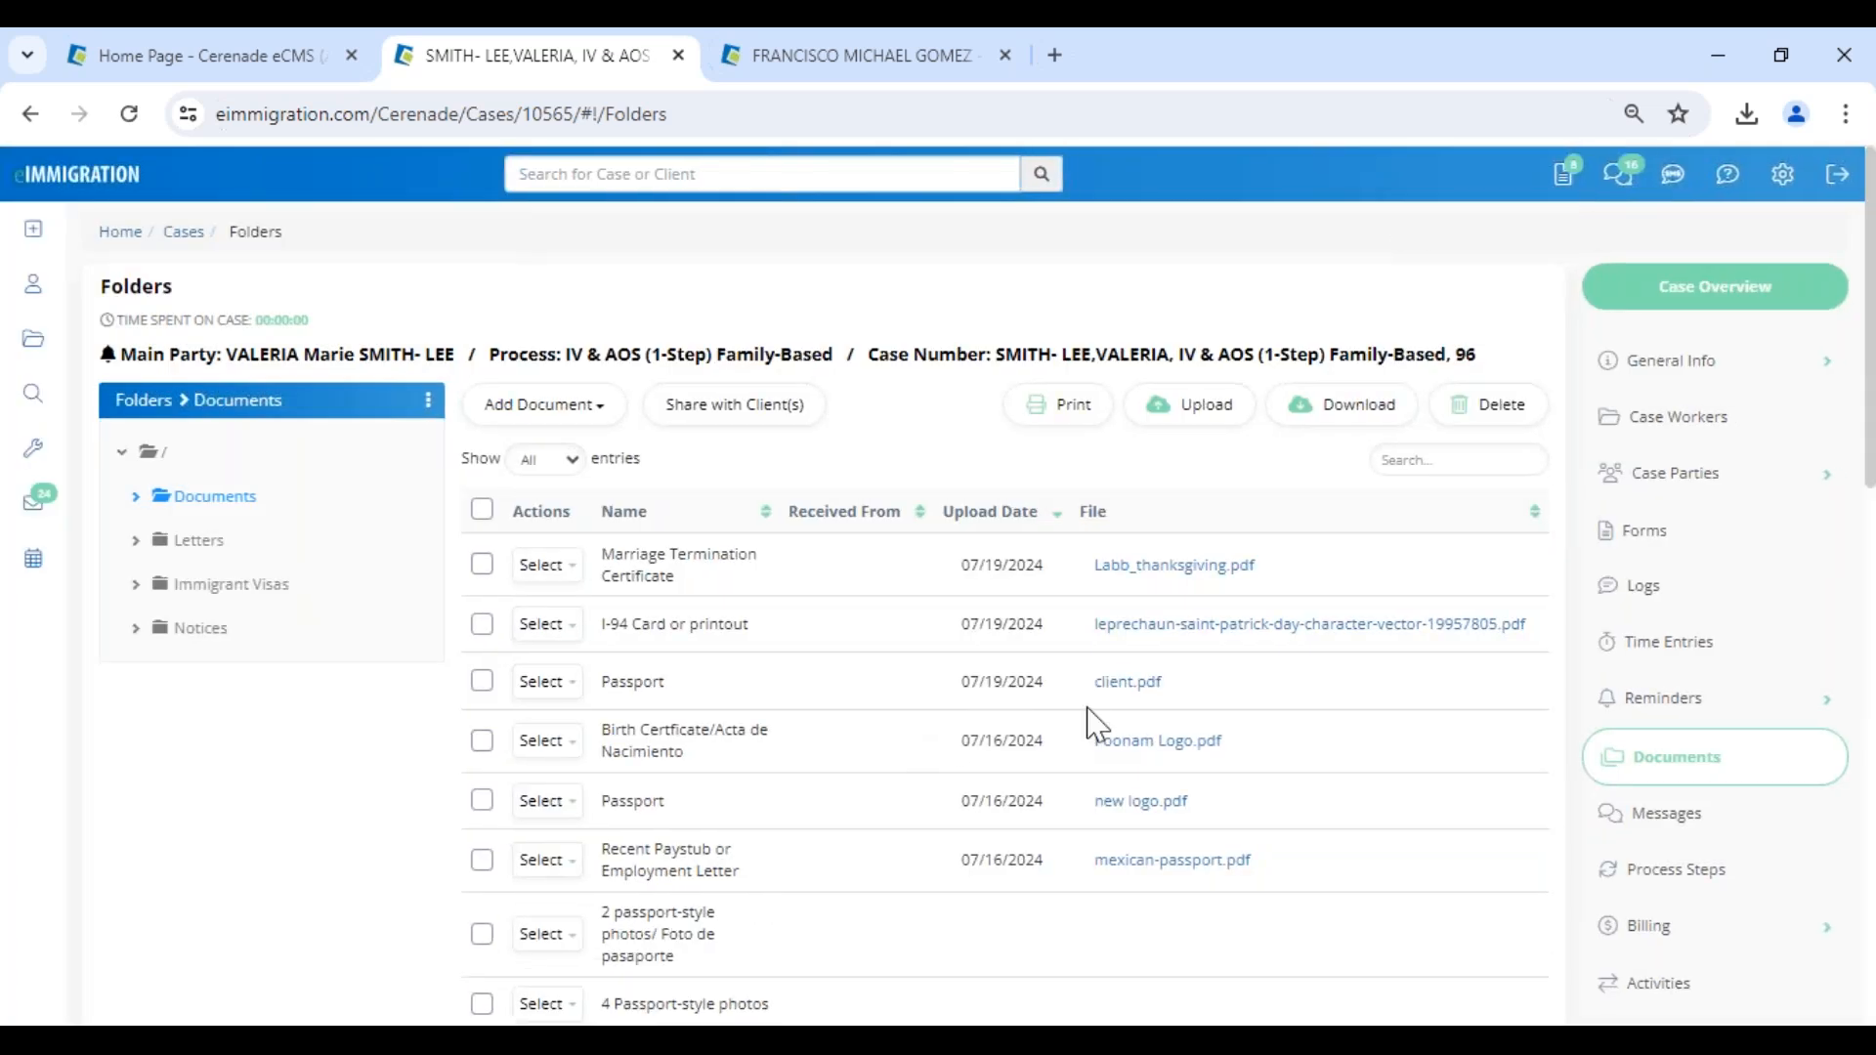
pyautogui.click(545, 682)
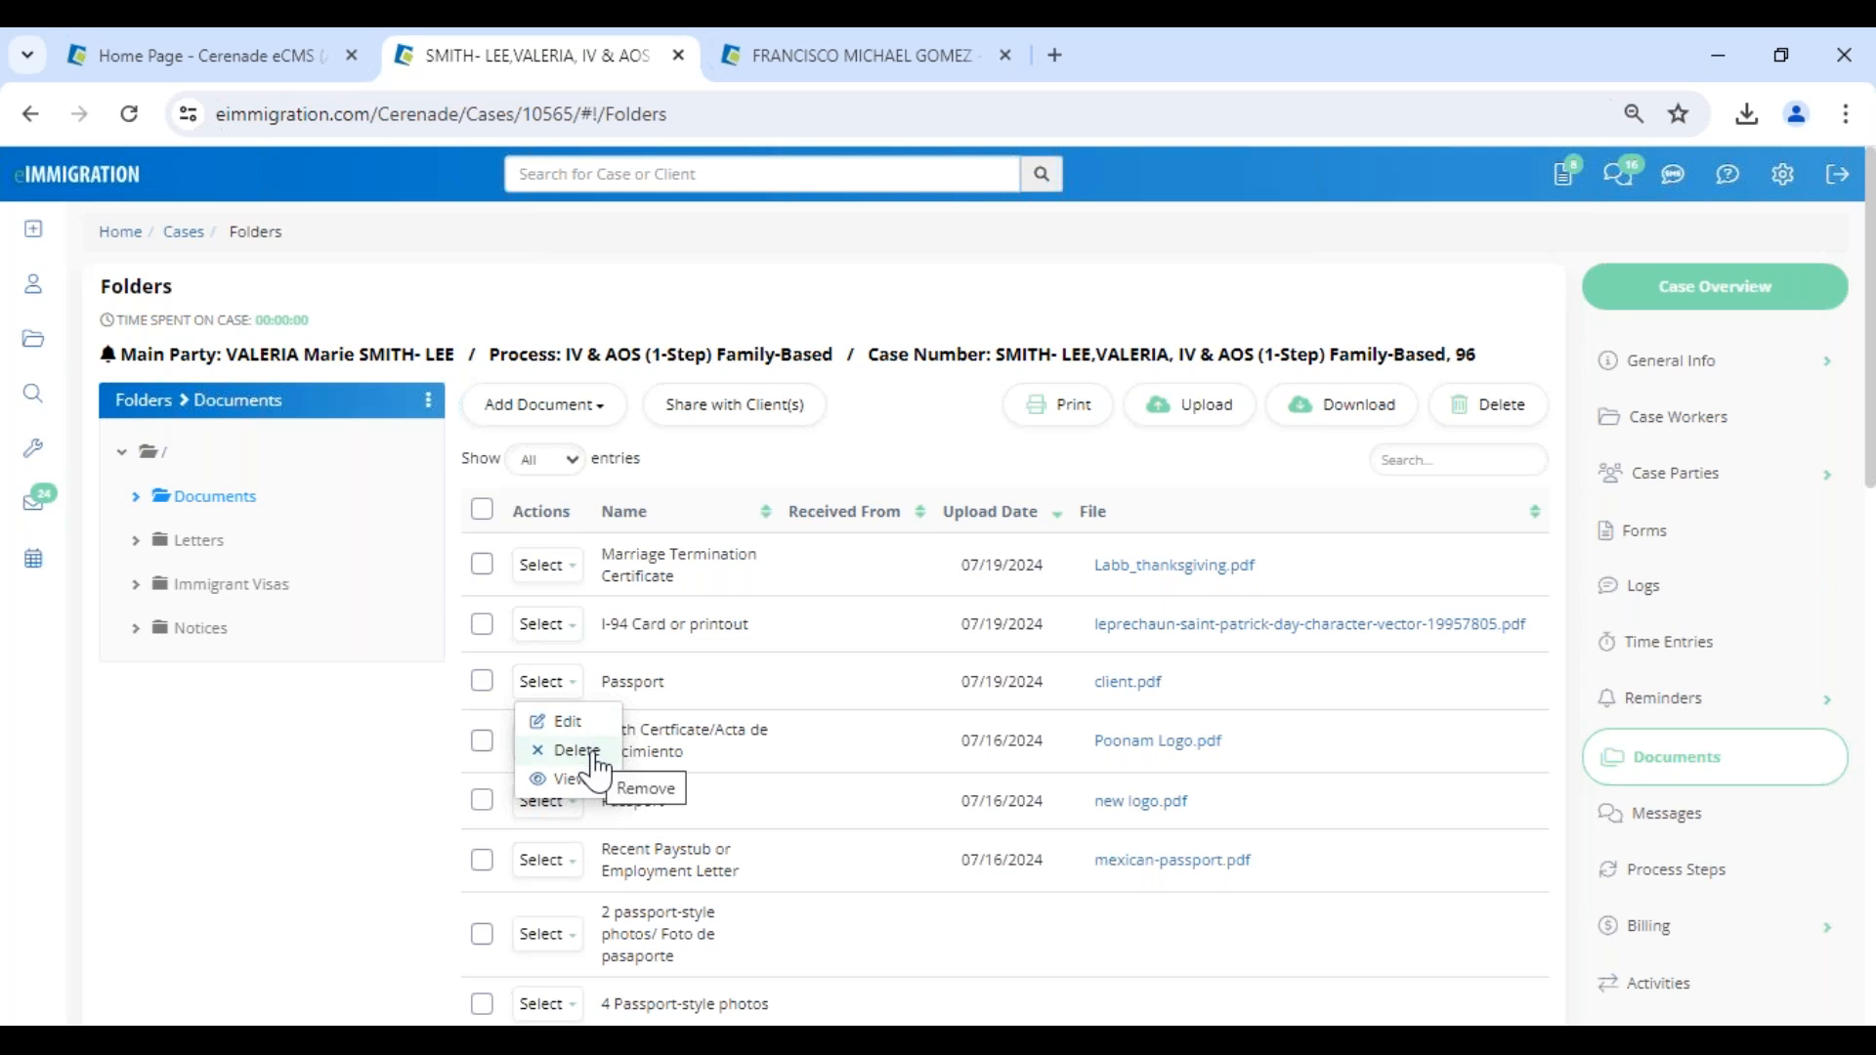
pyautogui.click(785, 643)
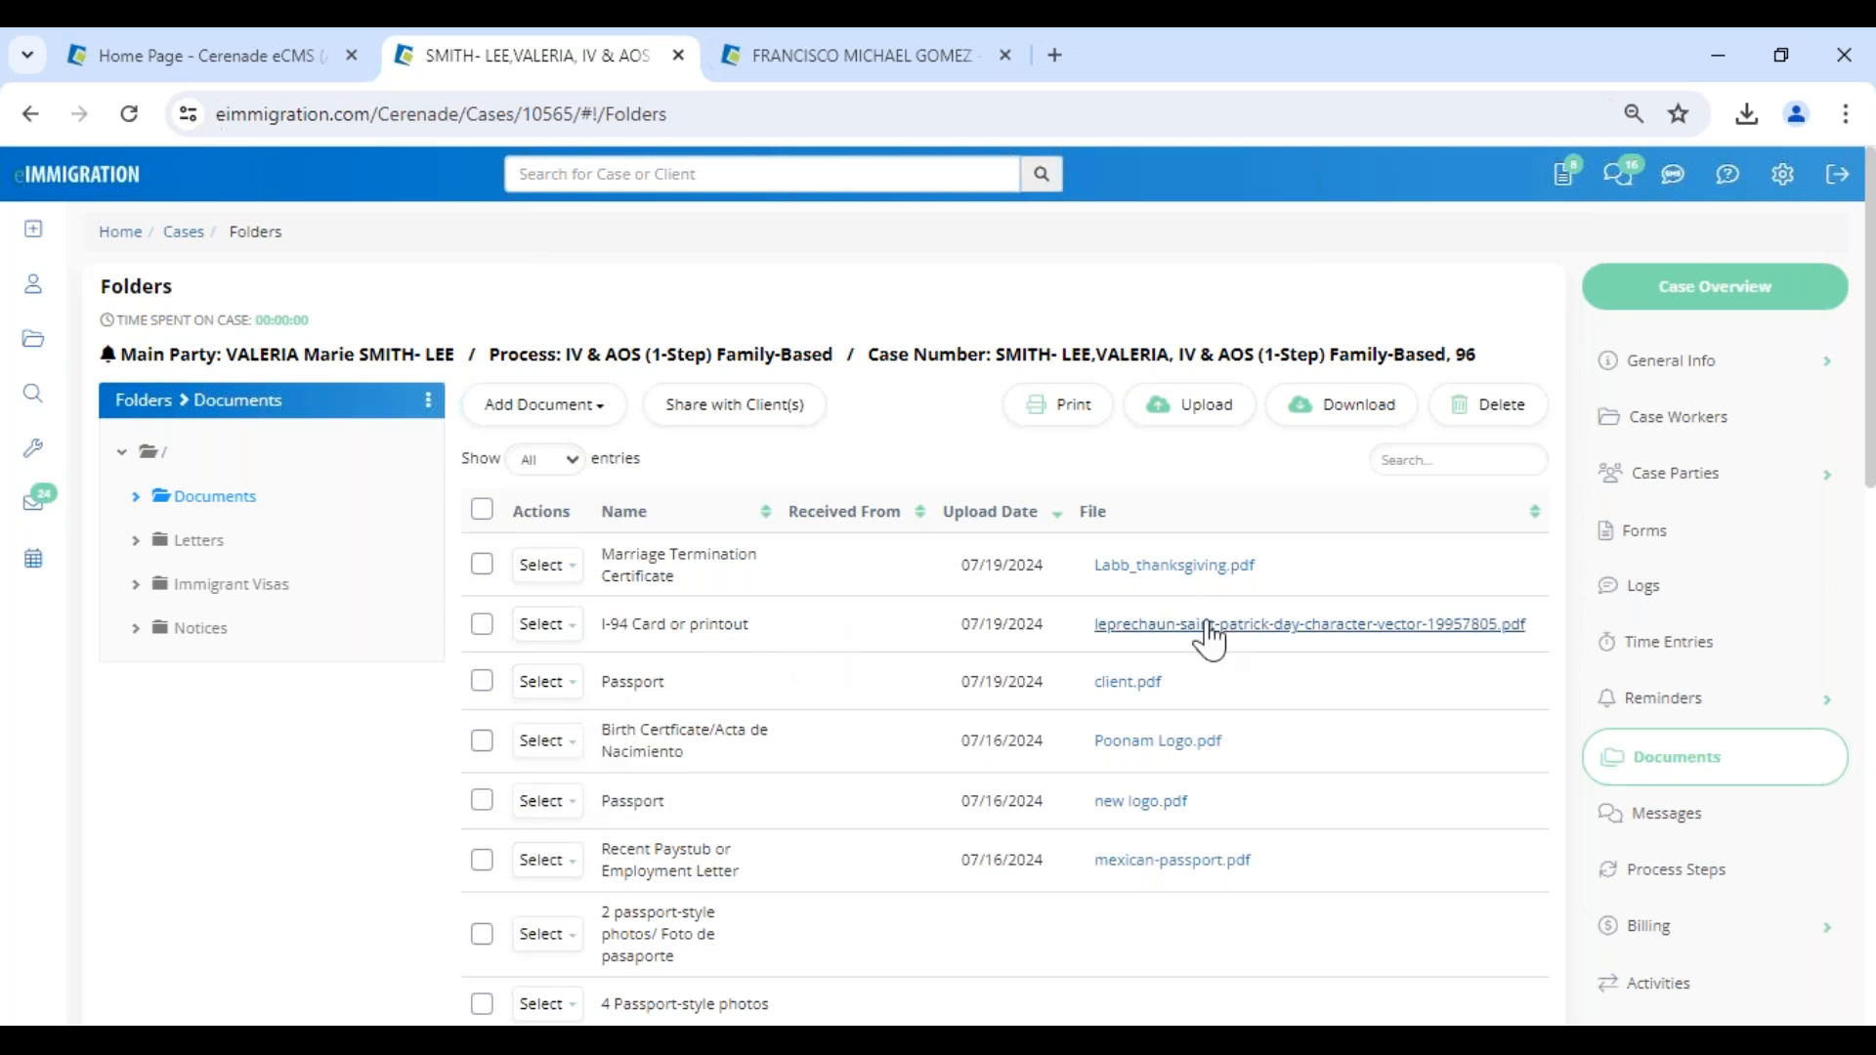
pyautogui.click(547, 565)
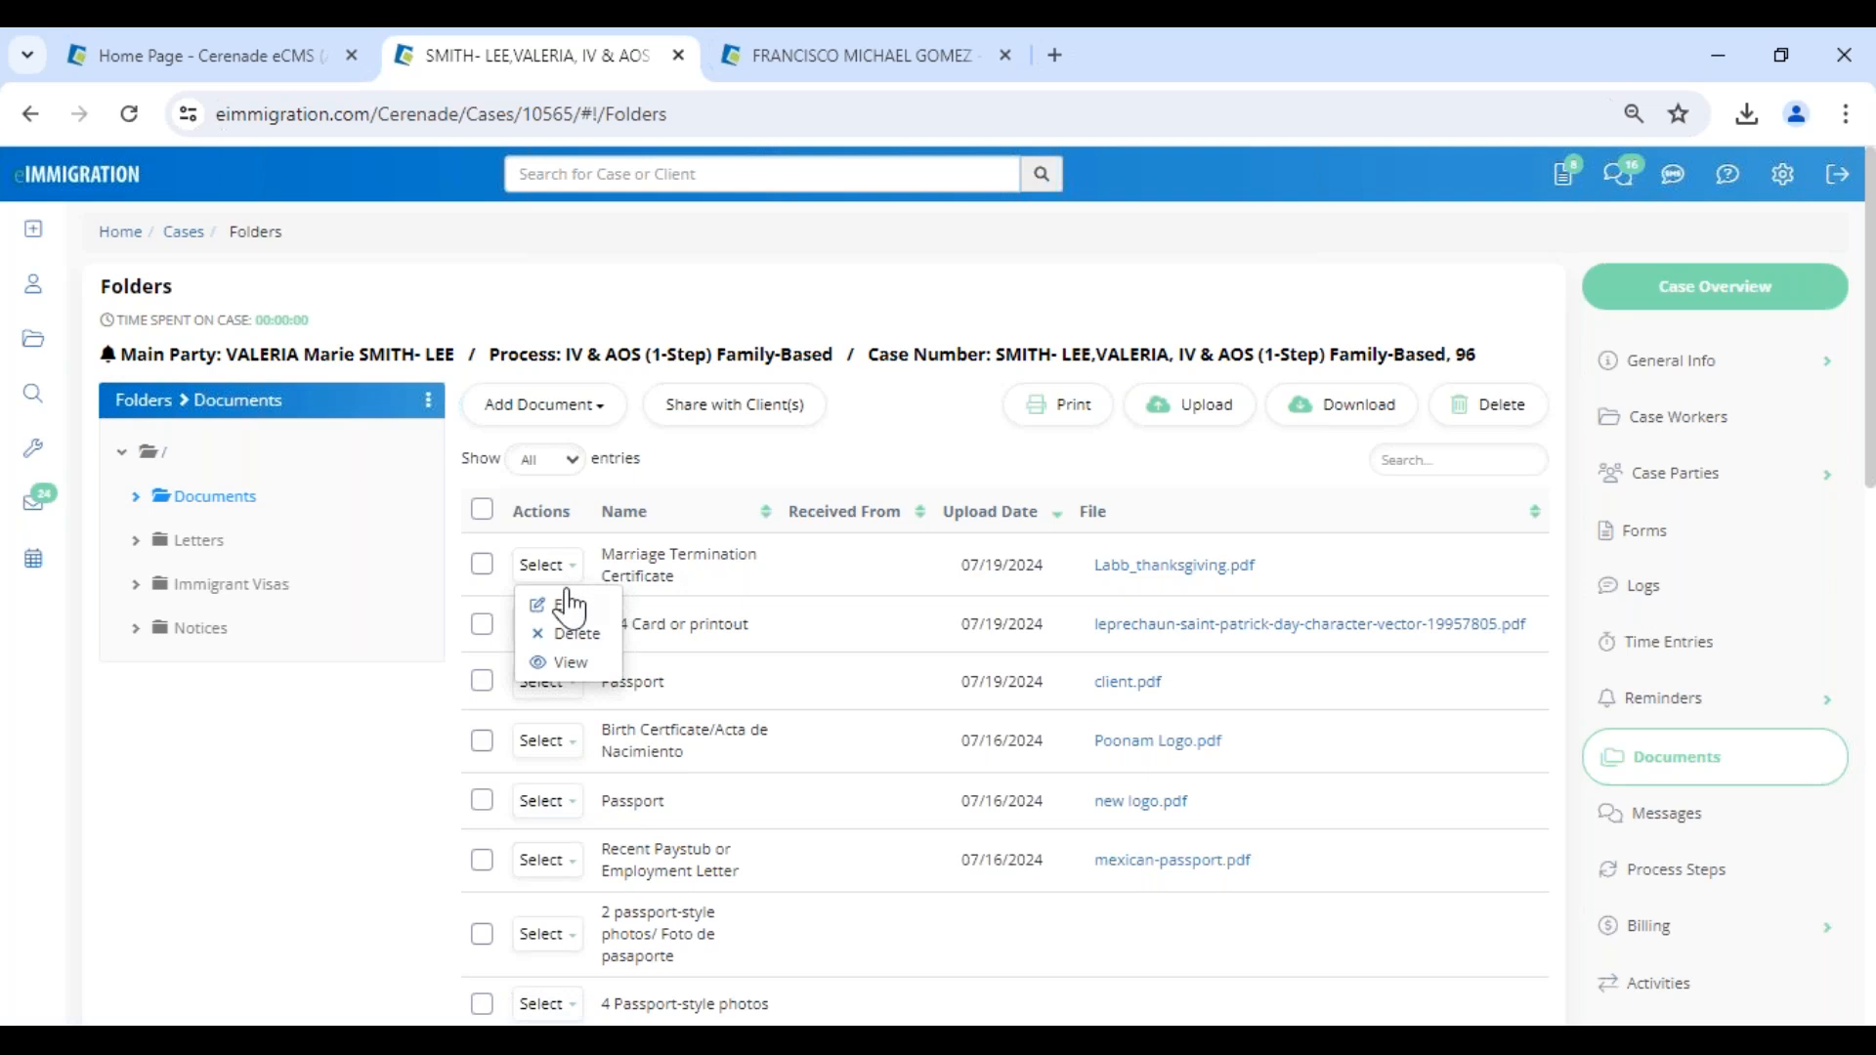
pyautogui.click(836, 453)
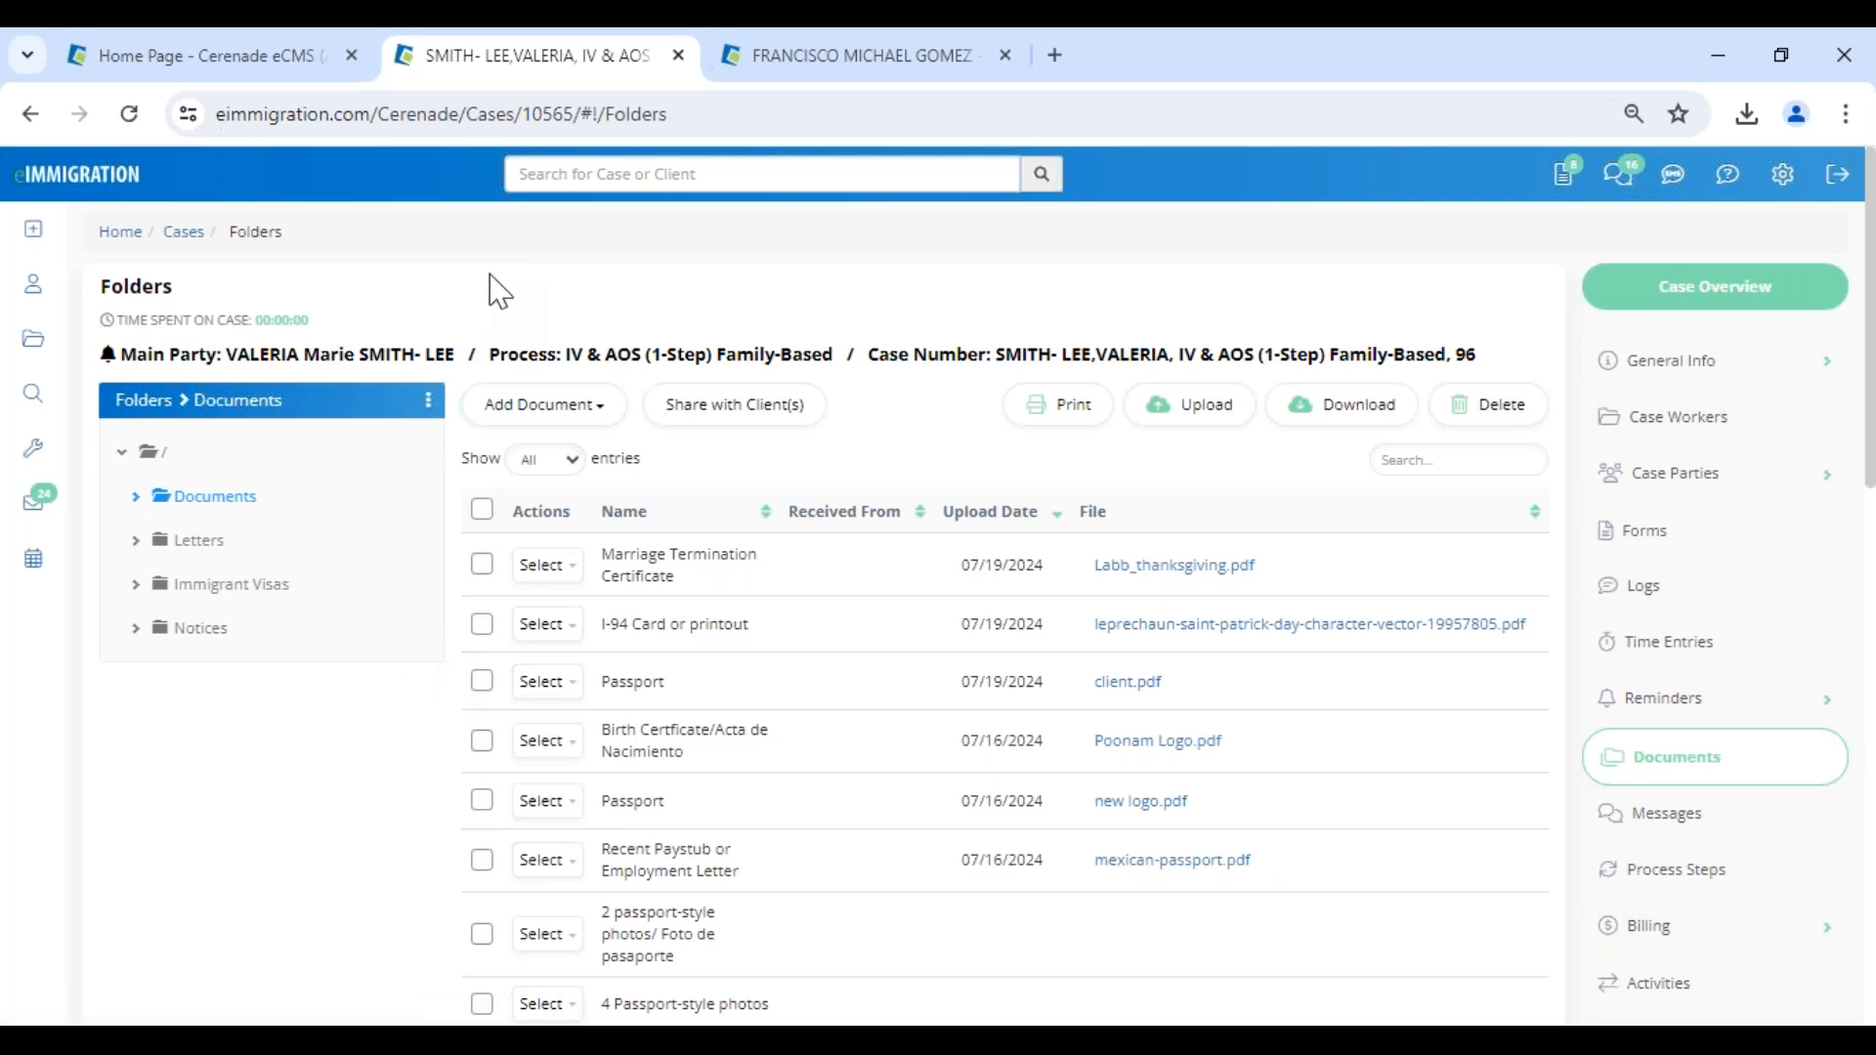
pyautogui.click(35, 232)
pyautogui.moveTo(1060, 1016)
pyautogui.click(924, 957)
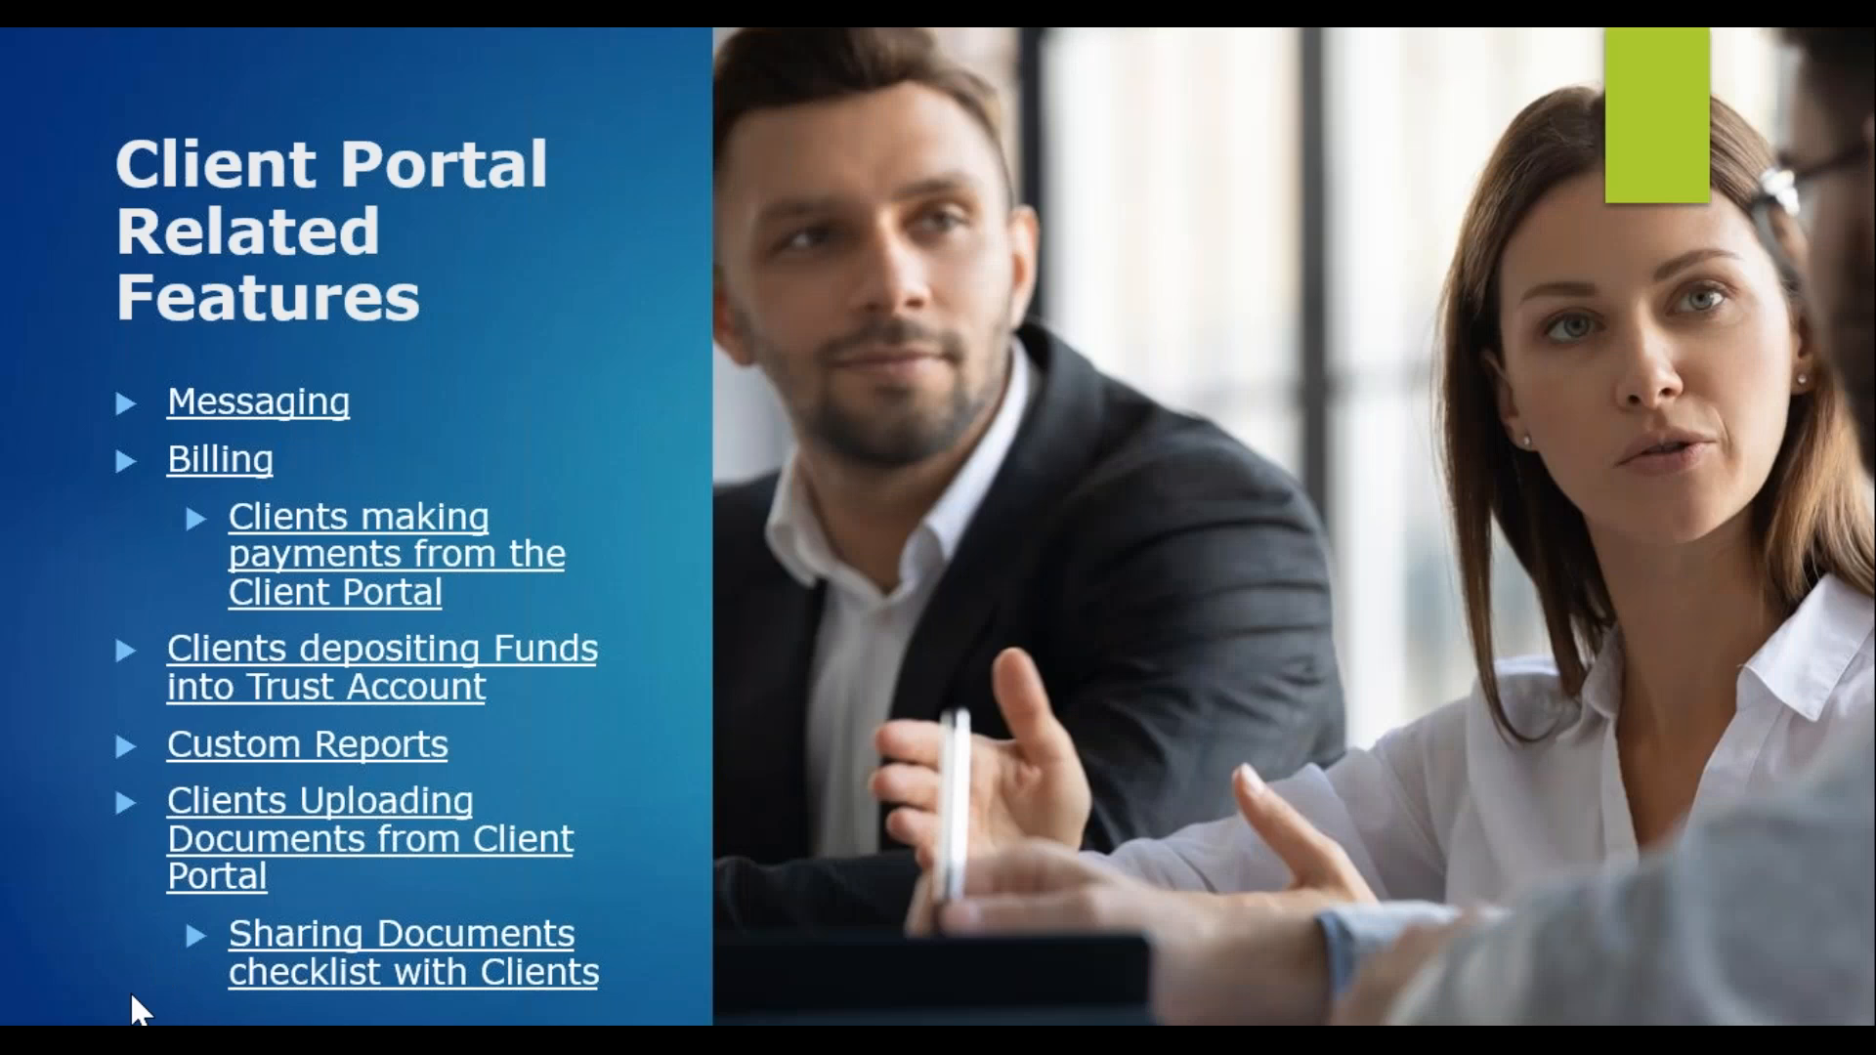
pyautogui.press('Right')
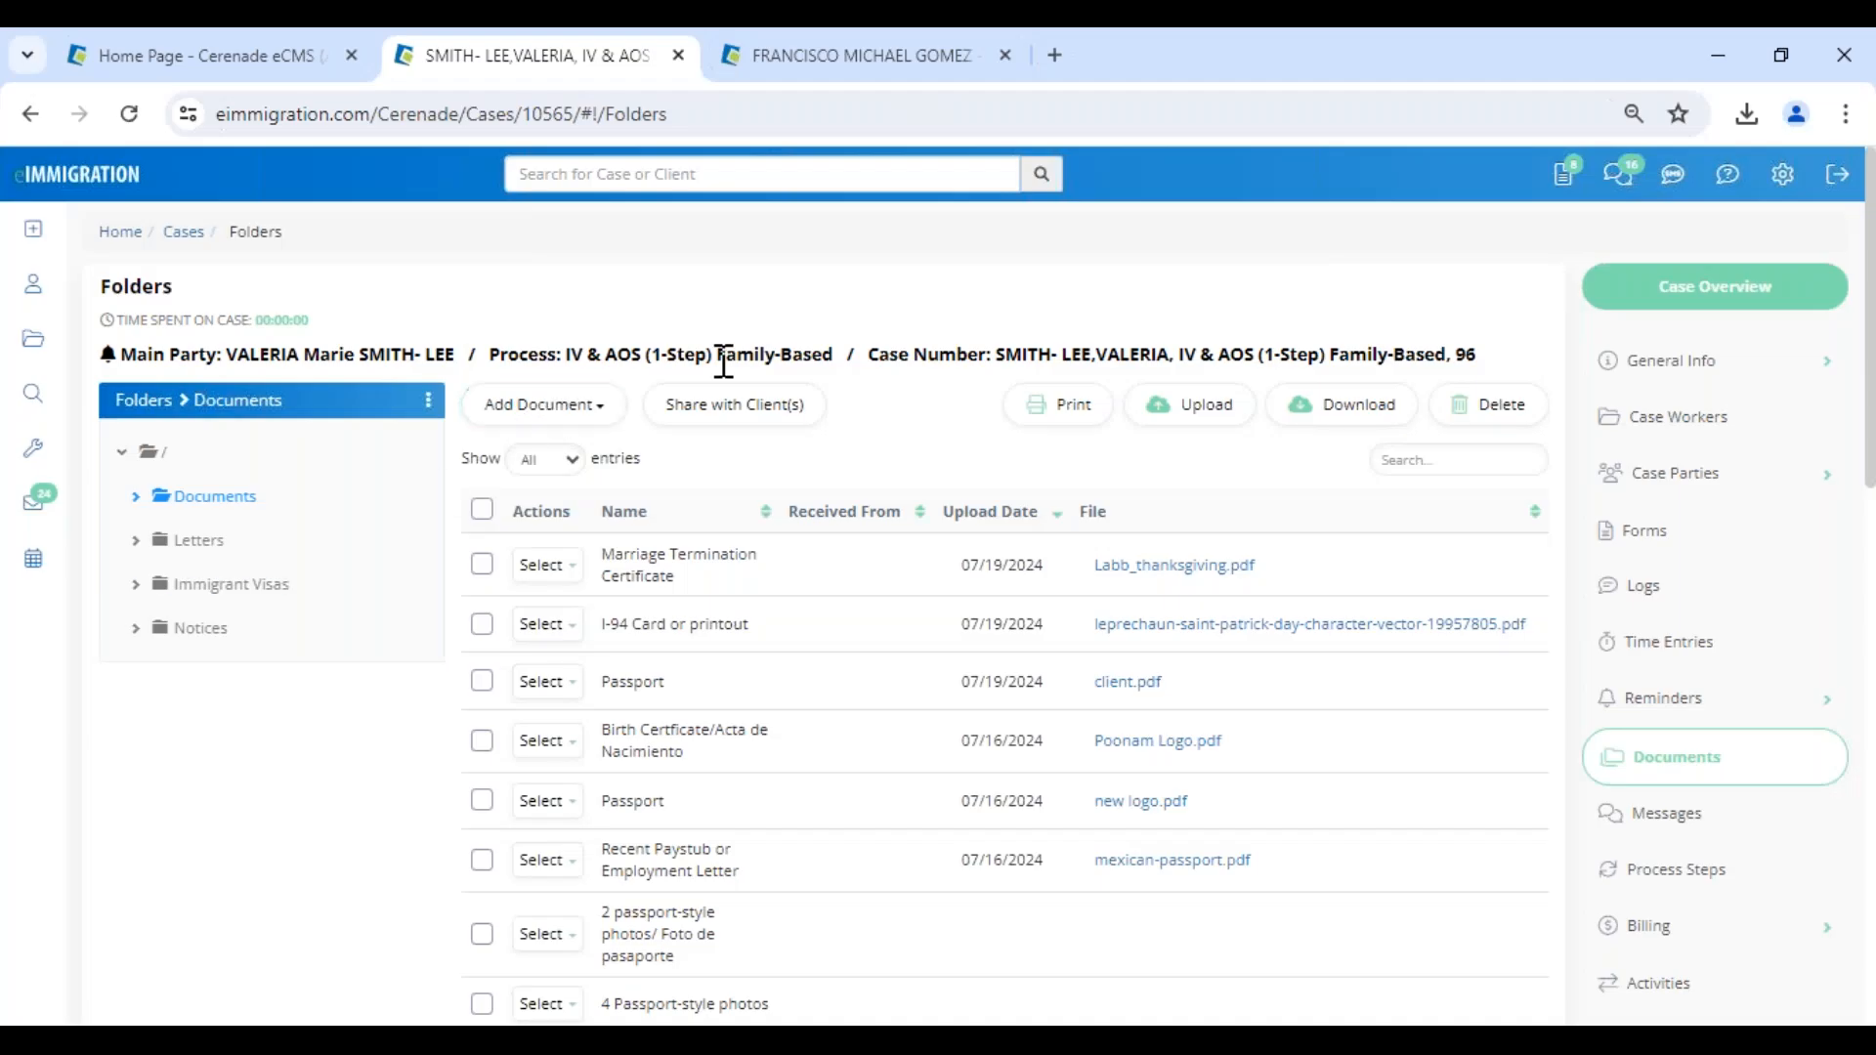
# - Open the case's logs and locate the RFE related comment "RFE - talked to client"
pyautogui.click(1680, 613)
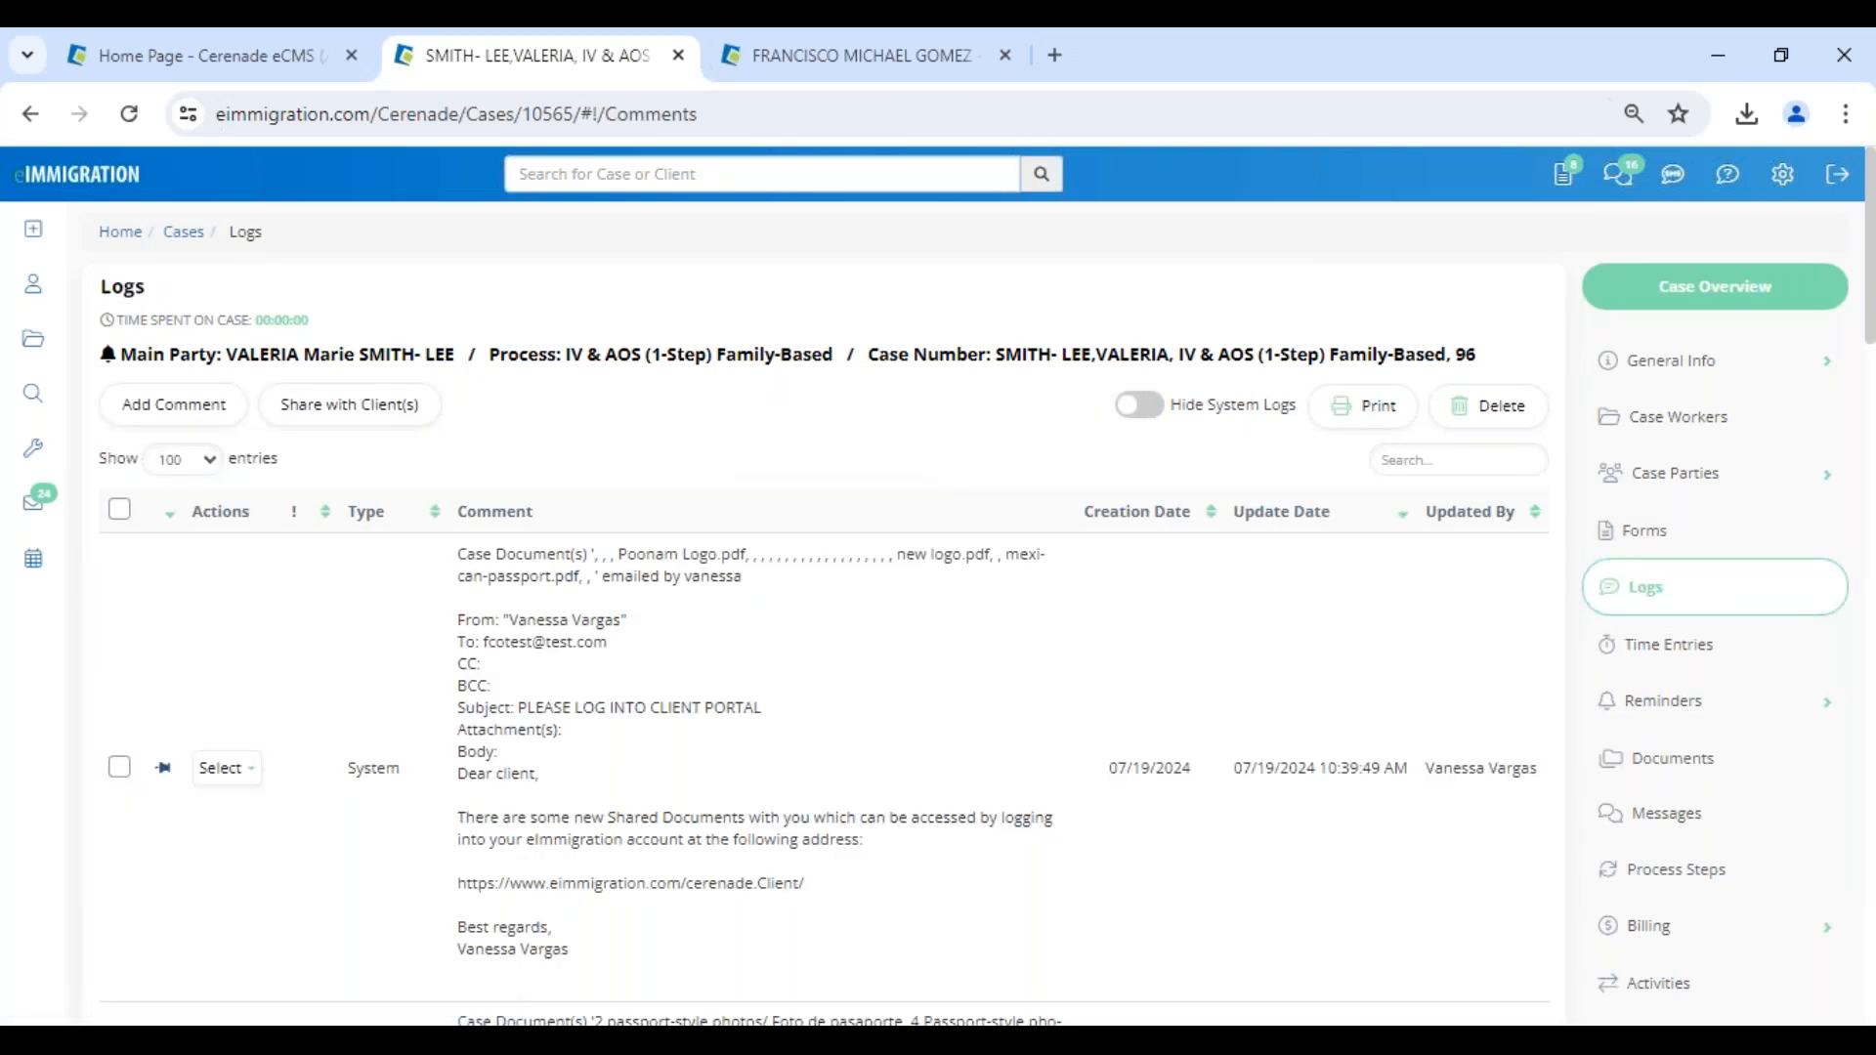
pyautogui.scroll(-15, 824, 586)
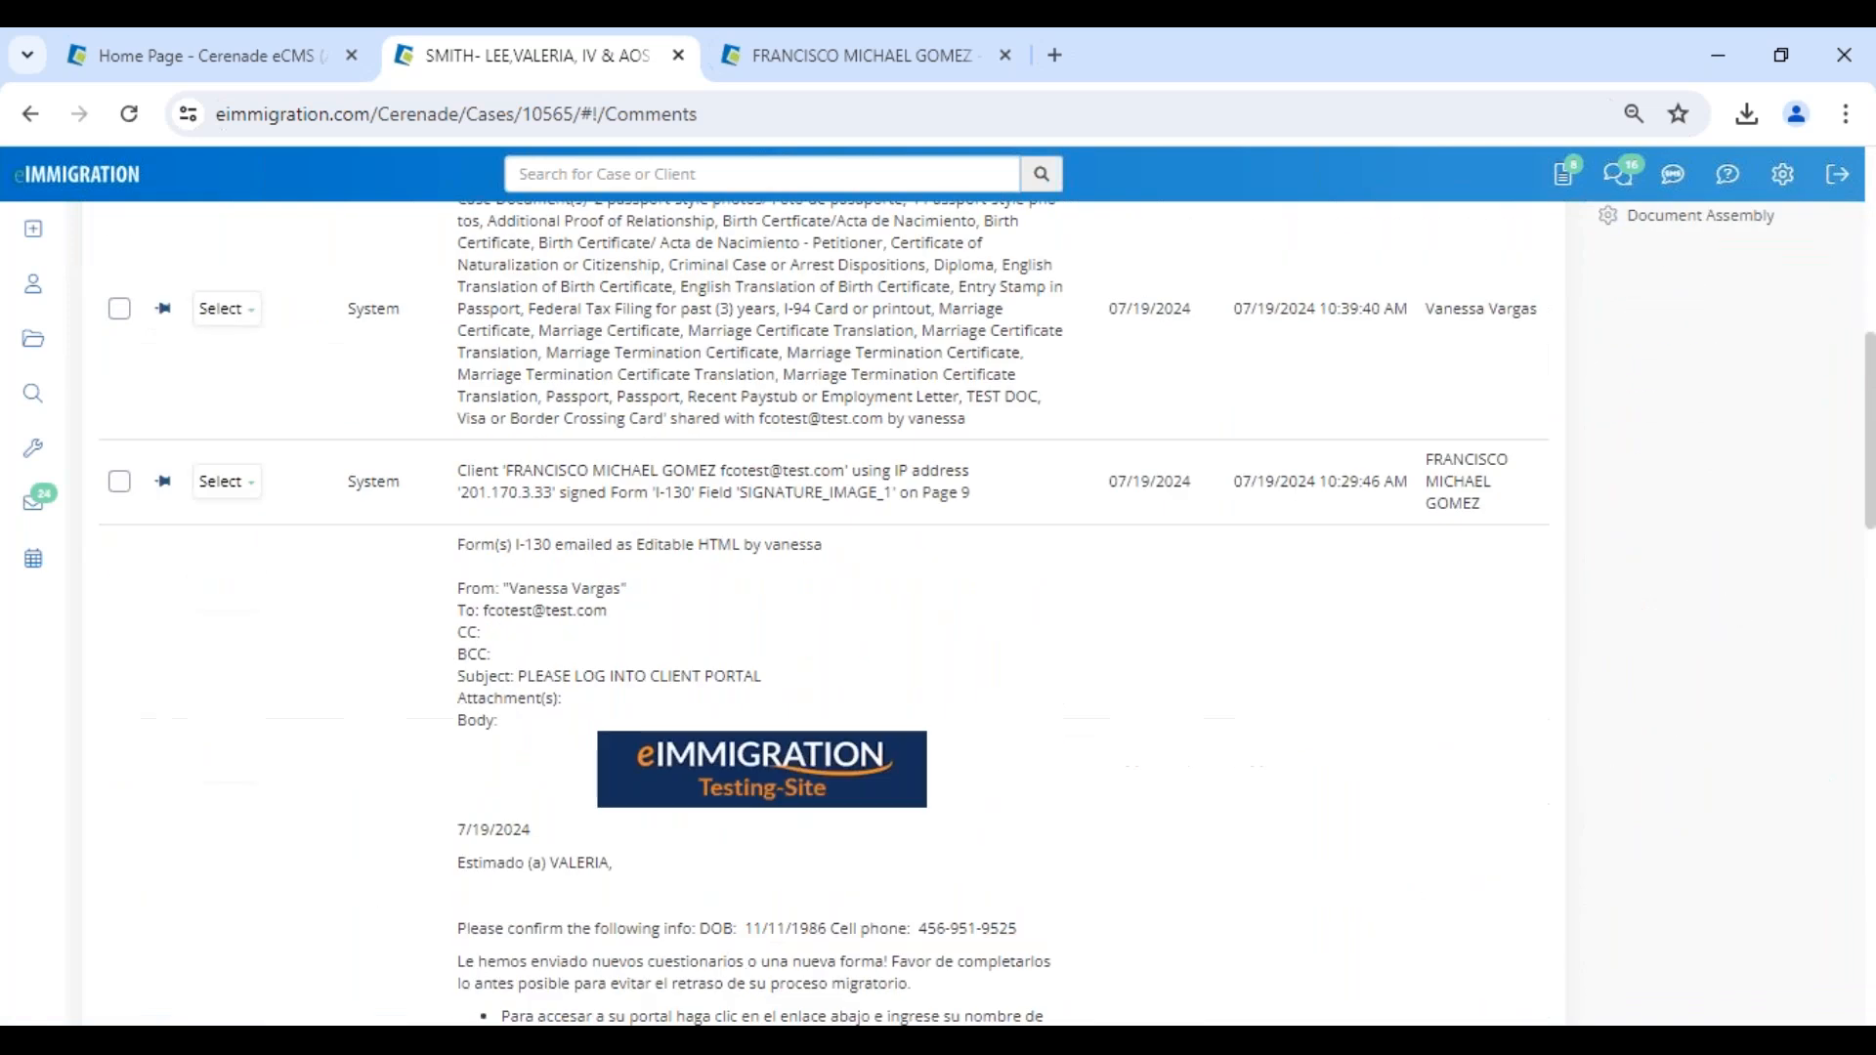
pyautogui.scroll(-6, 577, 717)
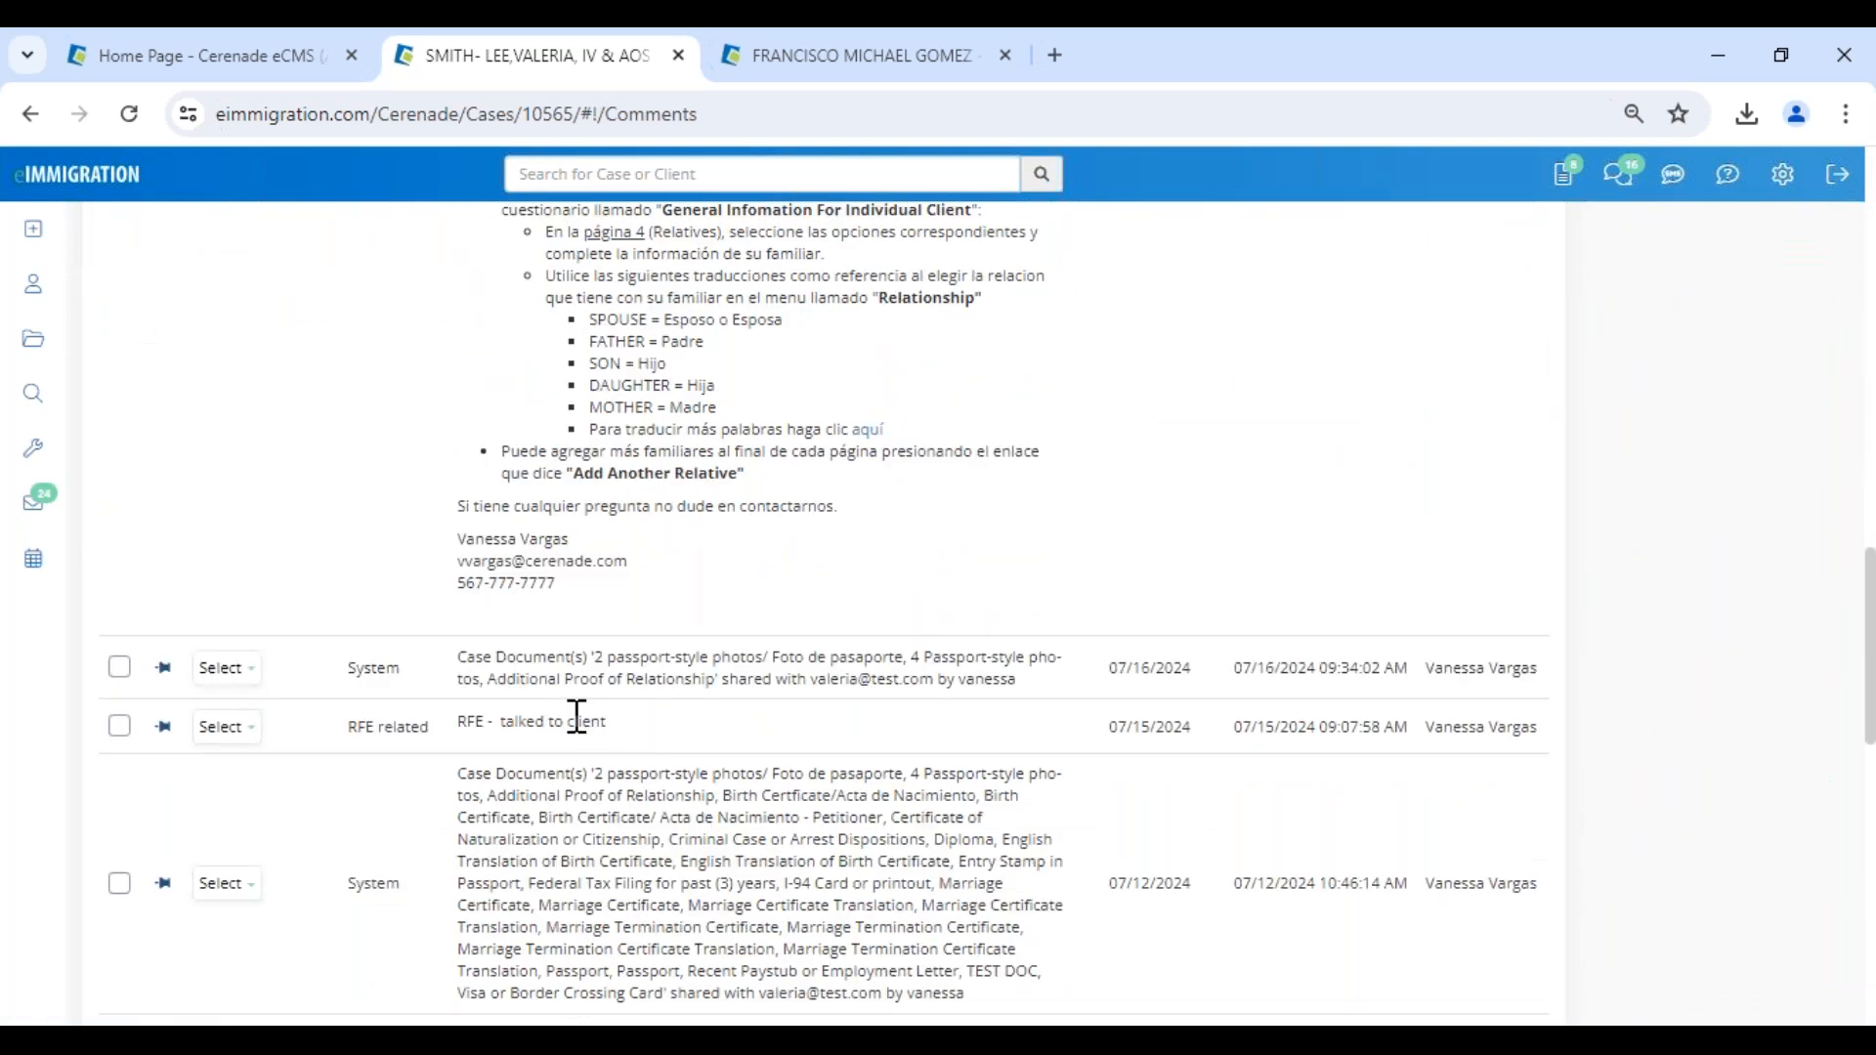
pyautogui.moveTo(459, 736); pyautogui.dragTo(655, 733)
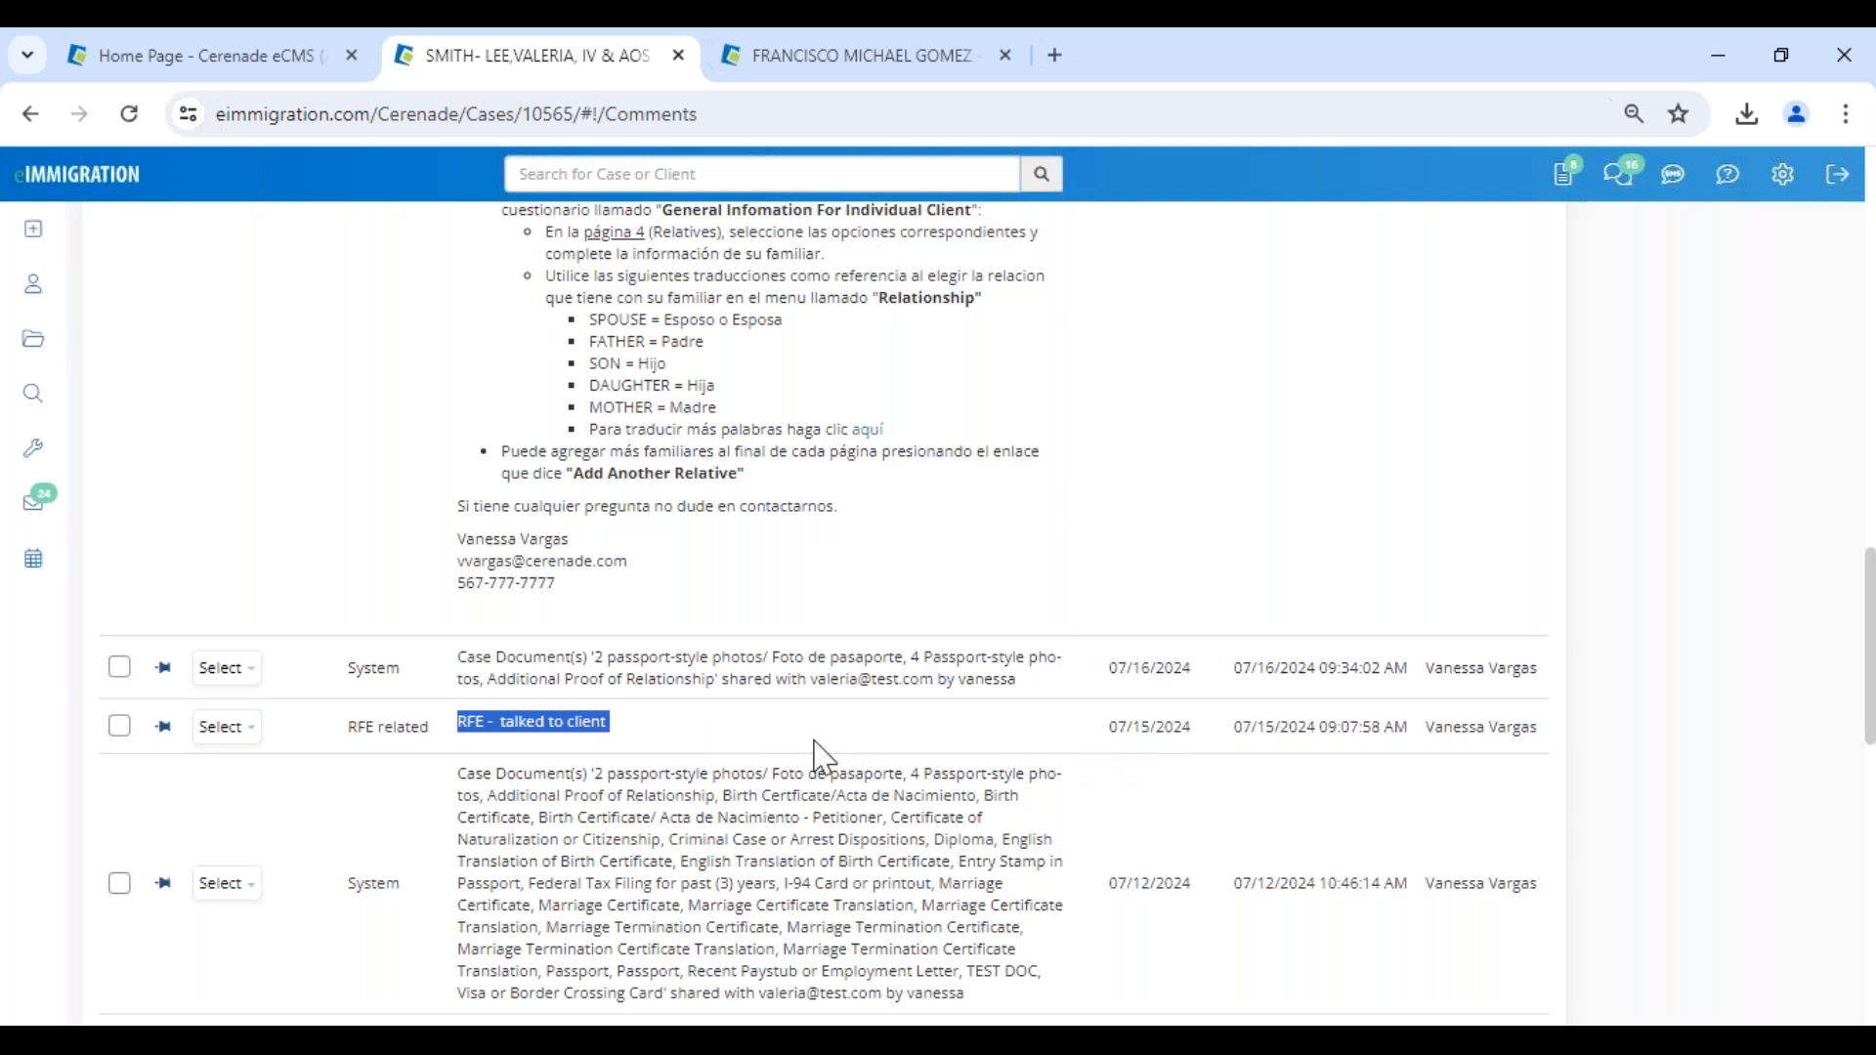
# - Share the "RFE - talked to client" log with the client listed as Alien, Petitioner, without sending an email notification
pyautogui.click(233, 734)
pyautogui.click(120, 728)
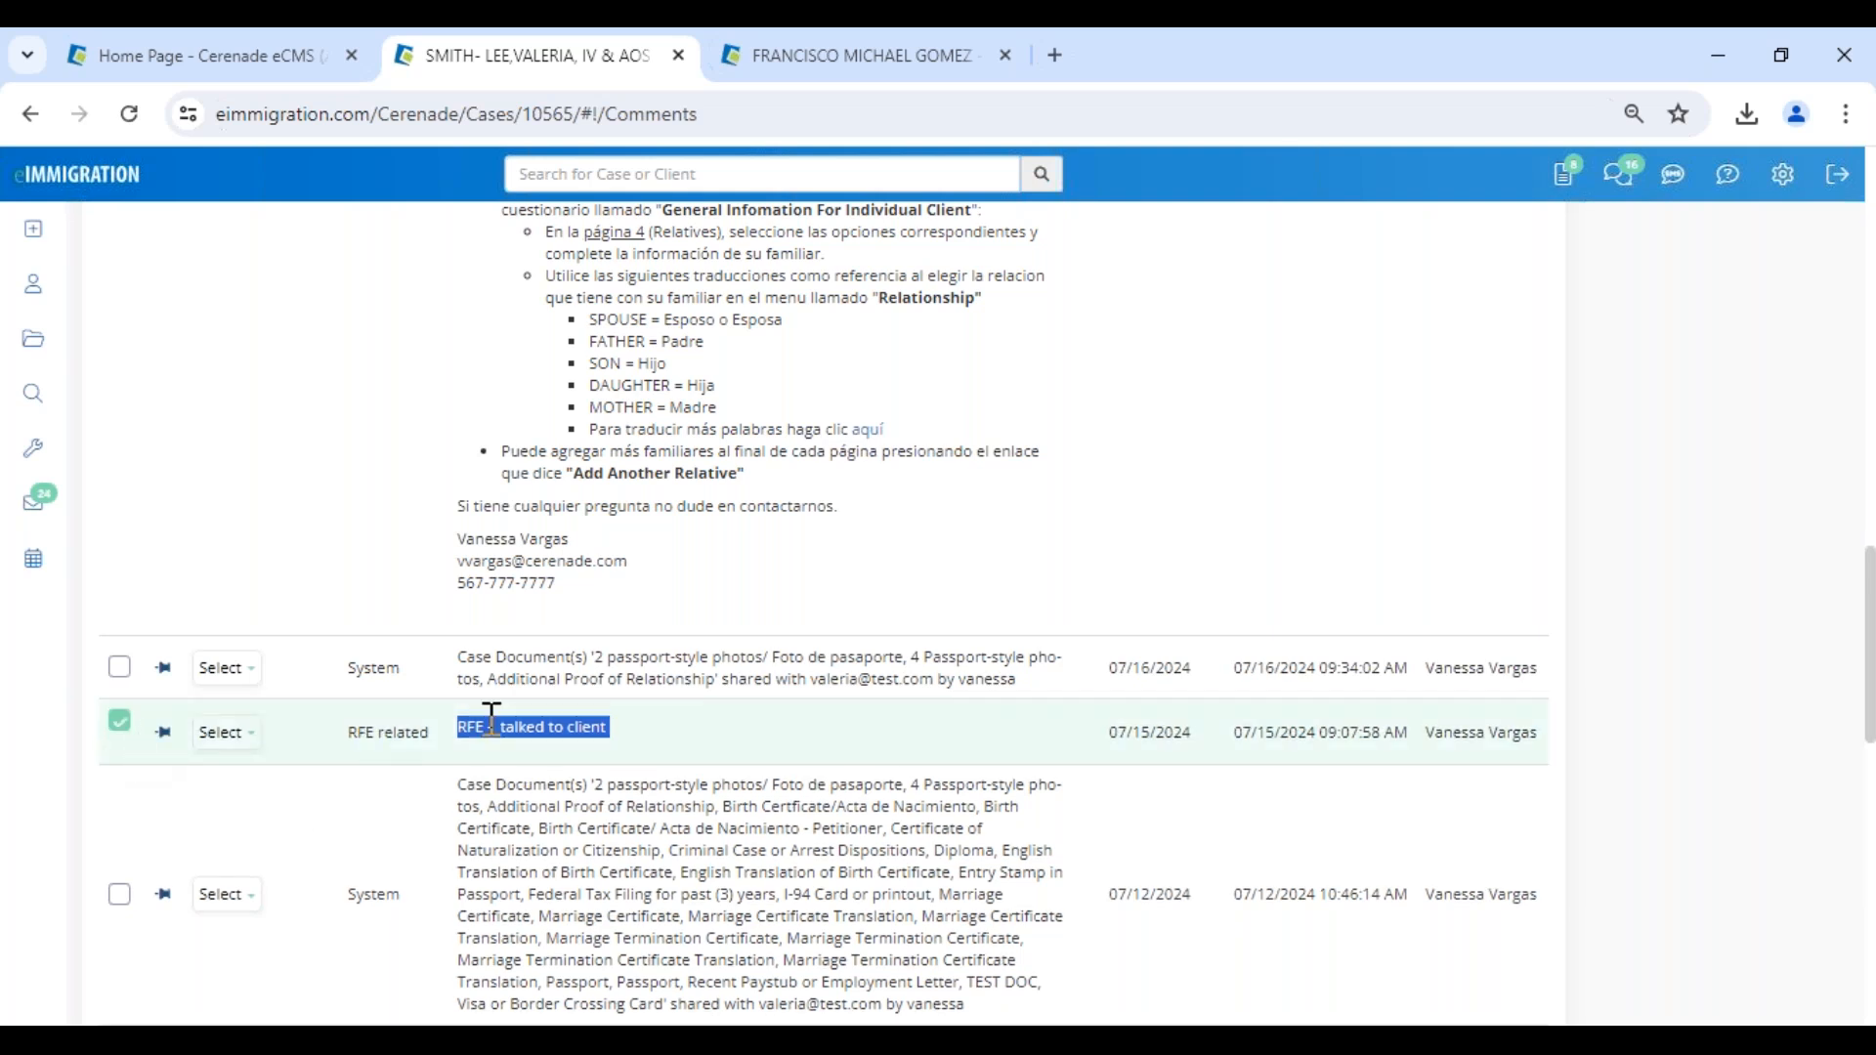
pyautogui.scroll(15, 816, 737)
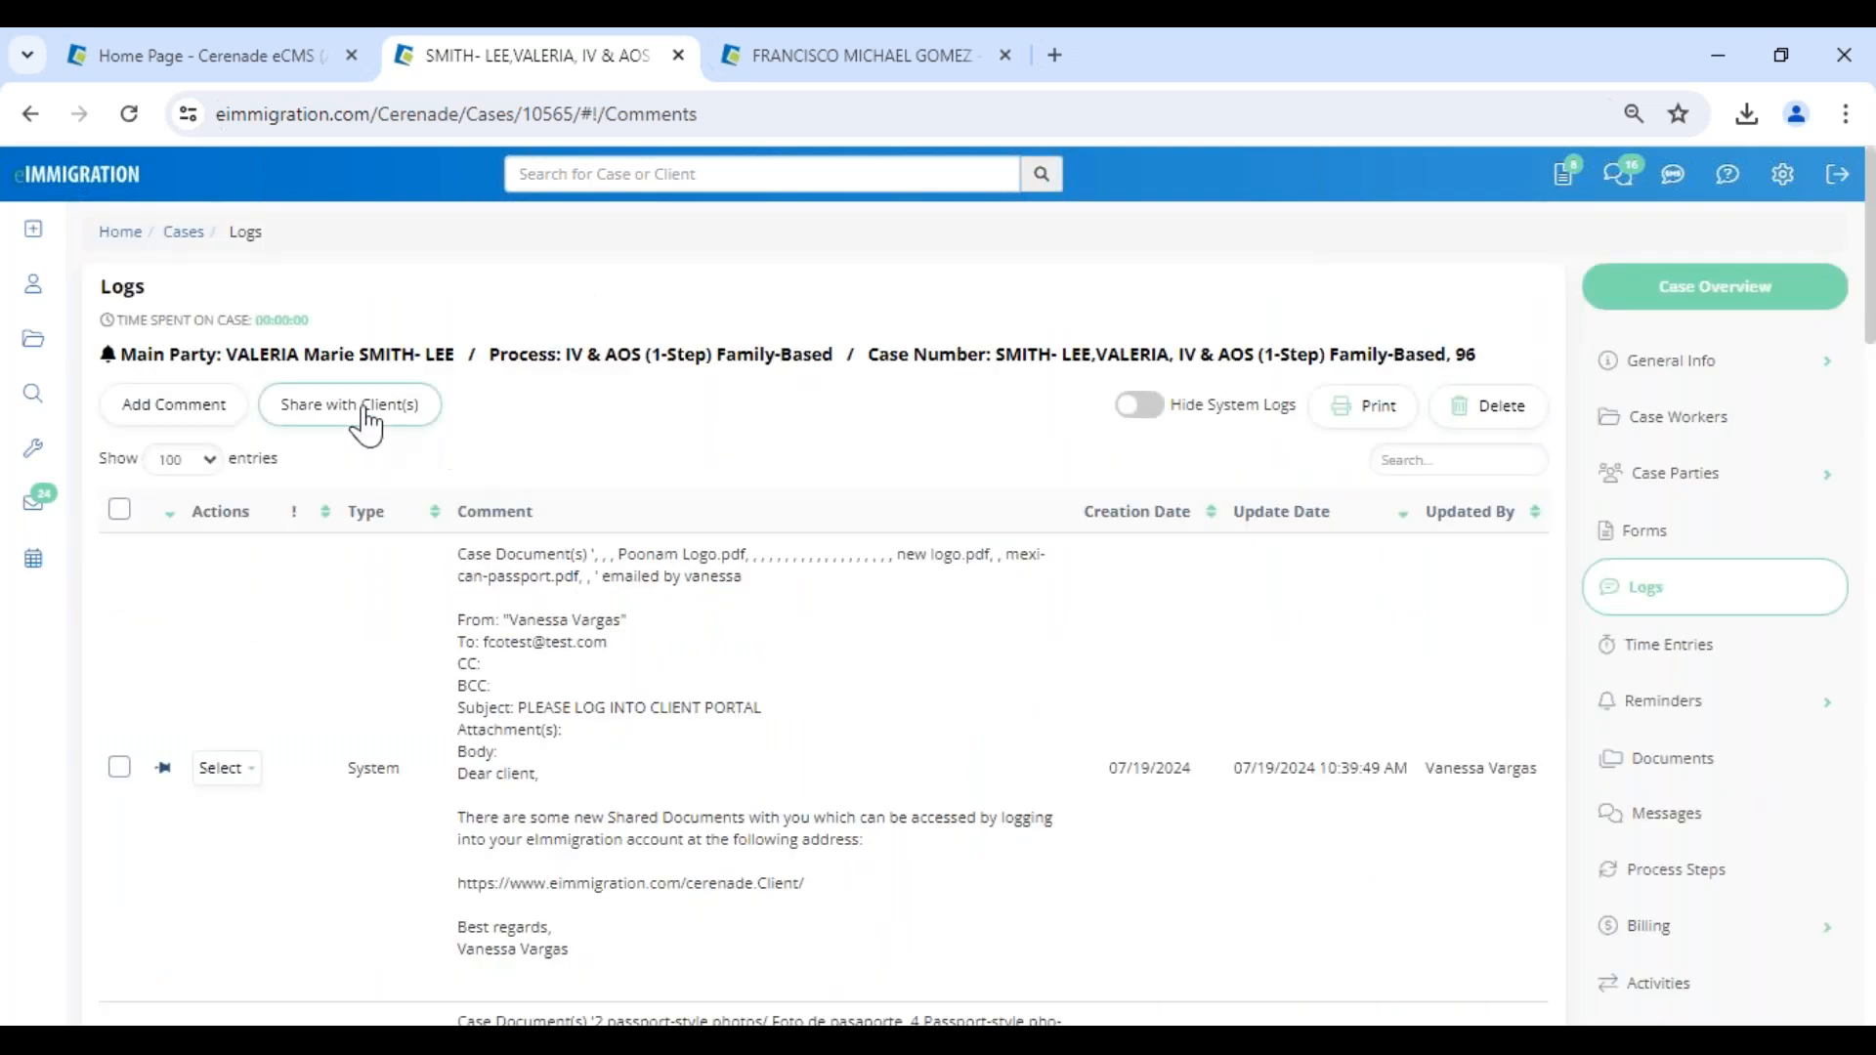
pyautogui.click(367, 423)
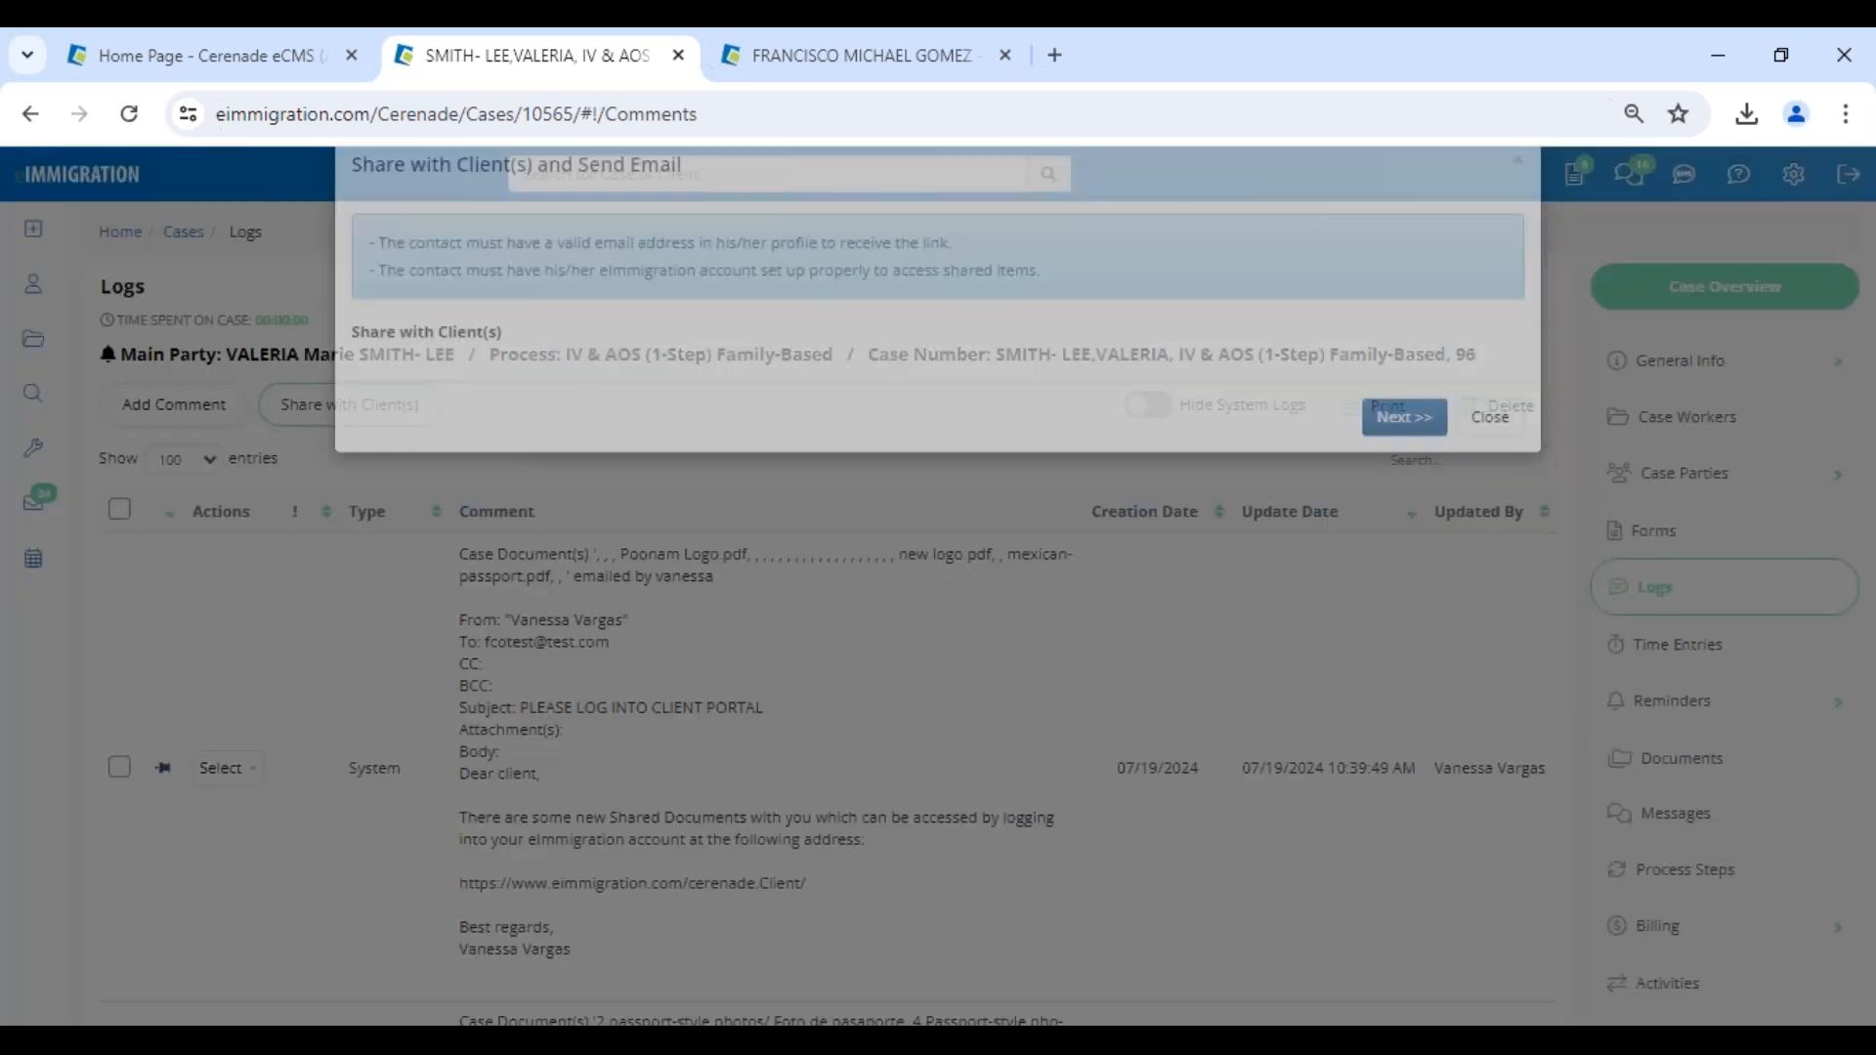
pyautogui.click(399, 414)
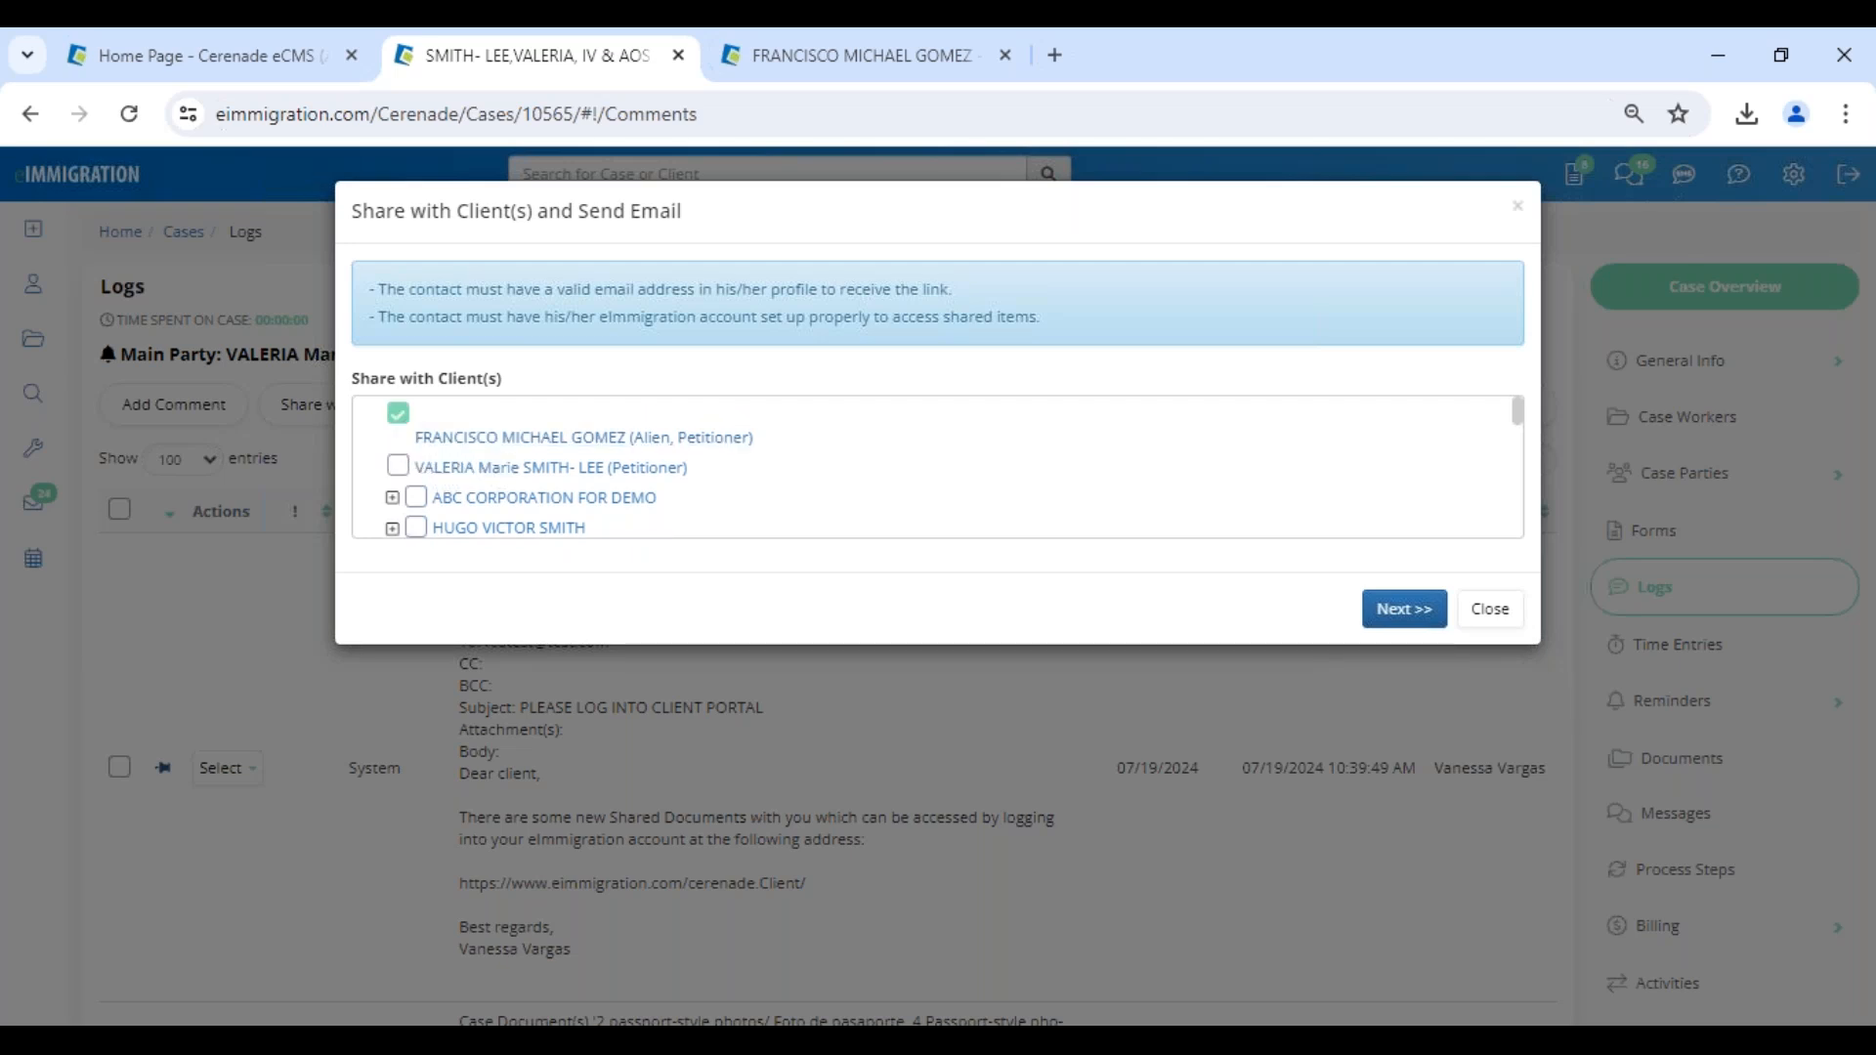
pyautogui.click(1404, 611)
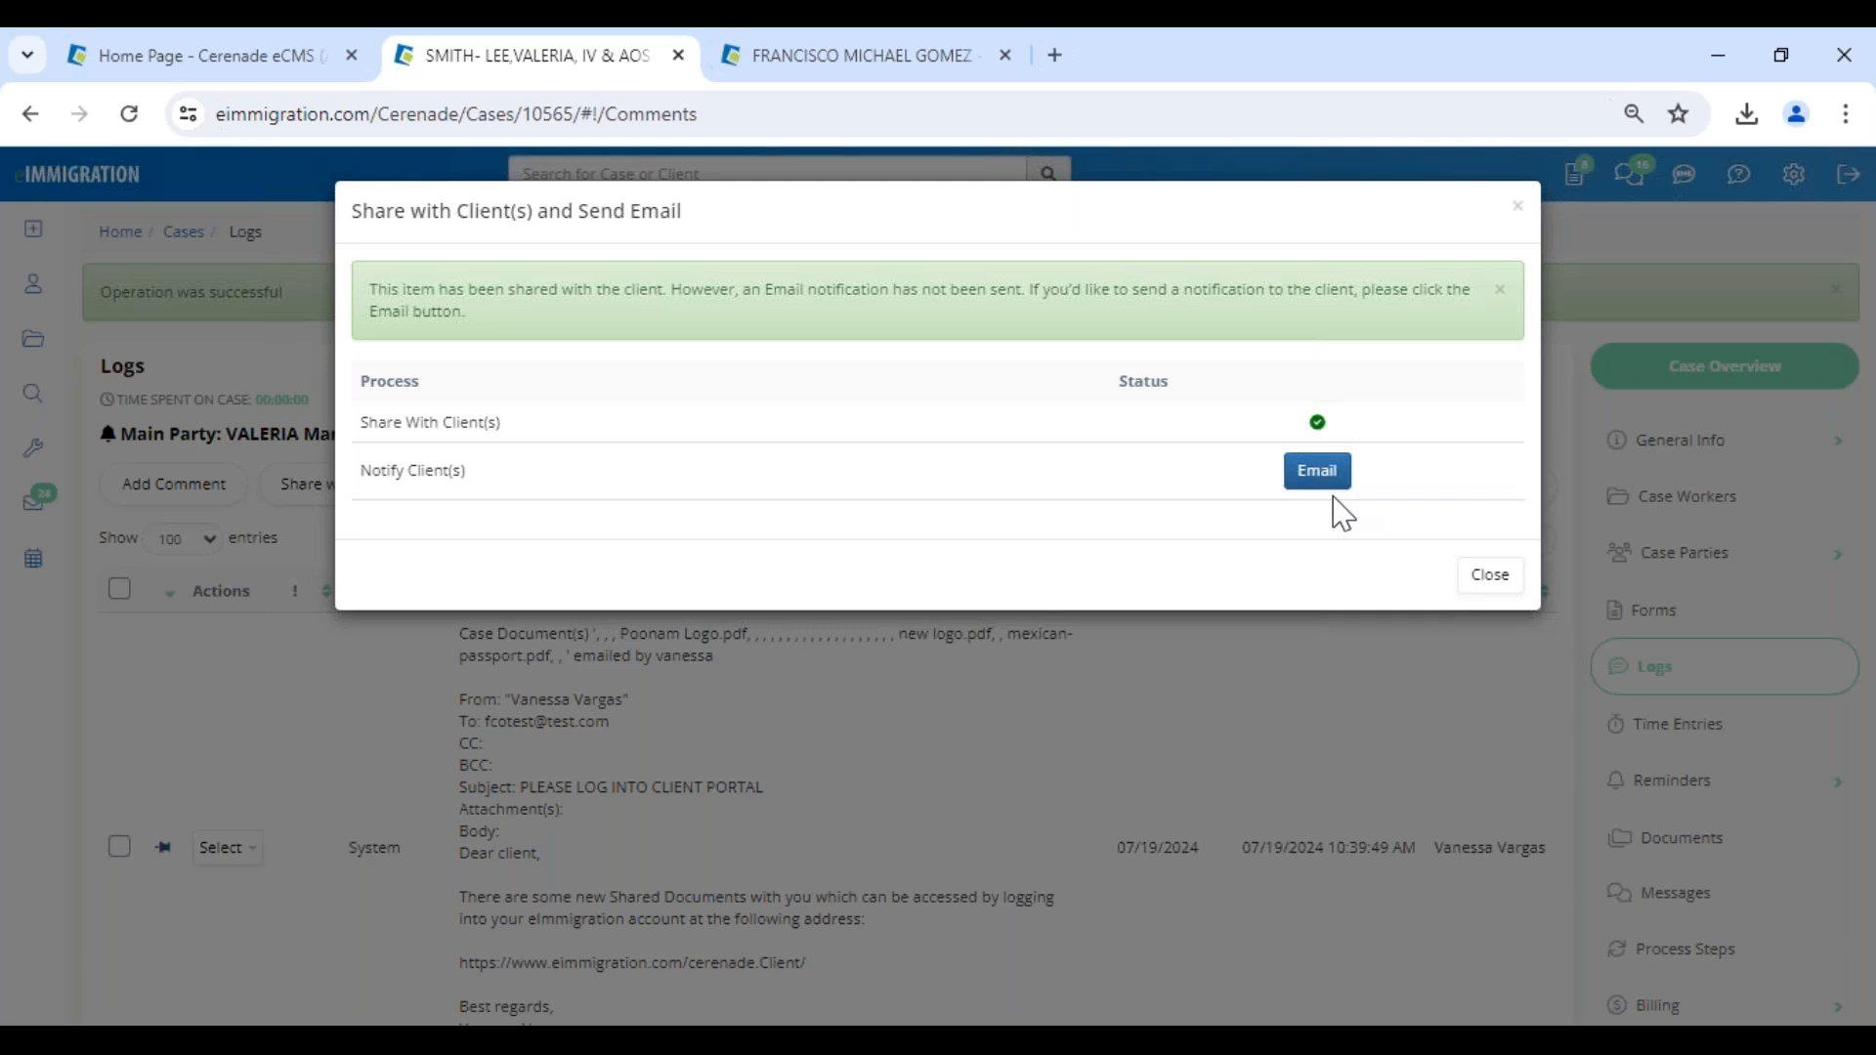
pyautogui.click(1491, 579)
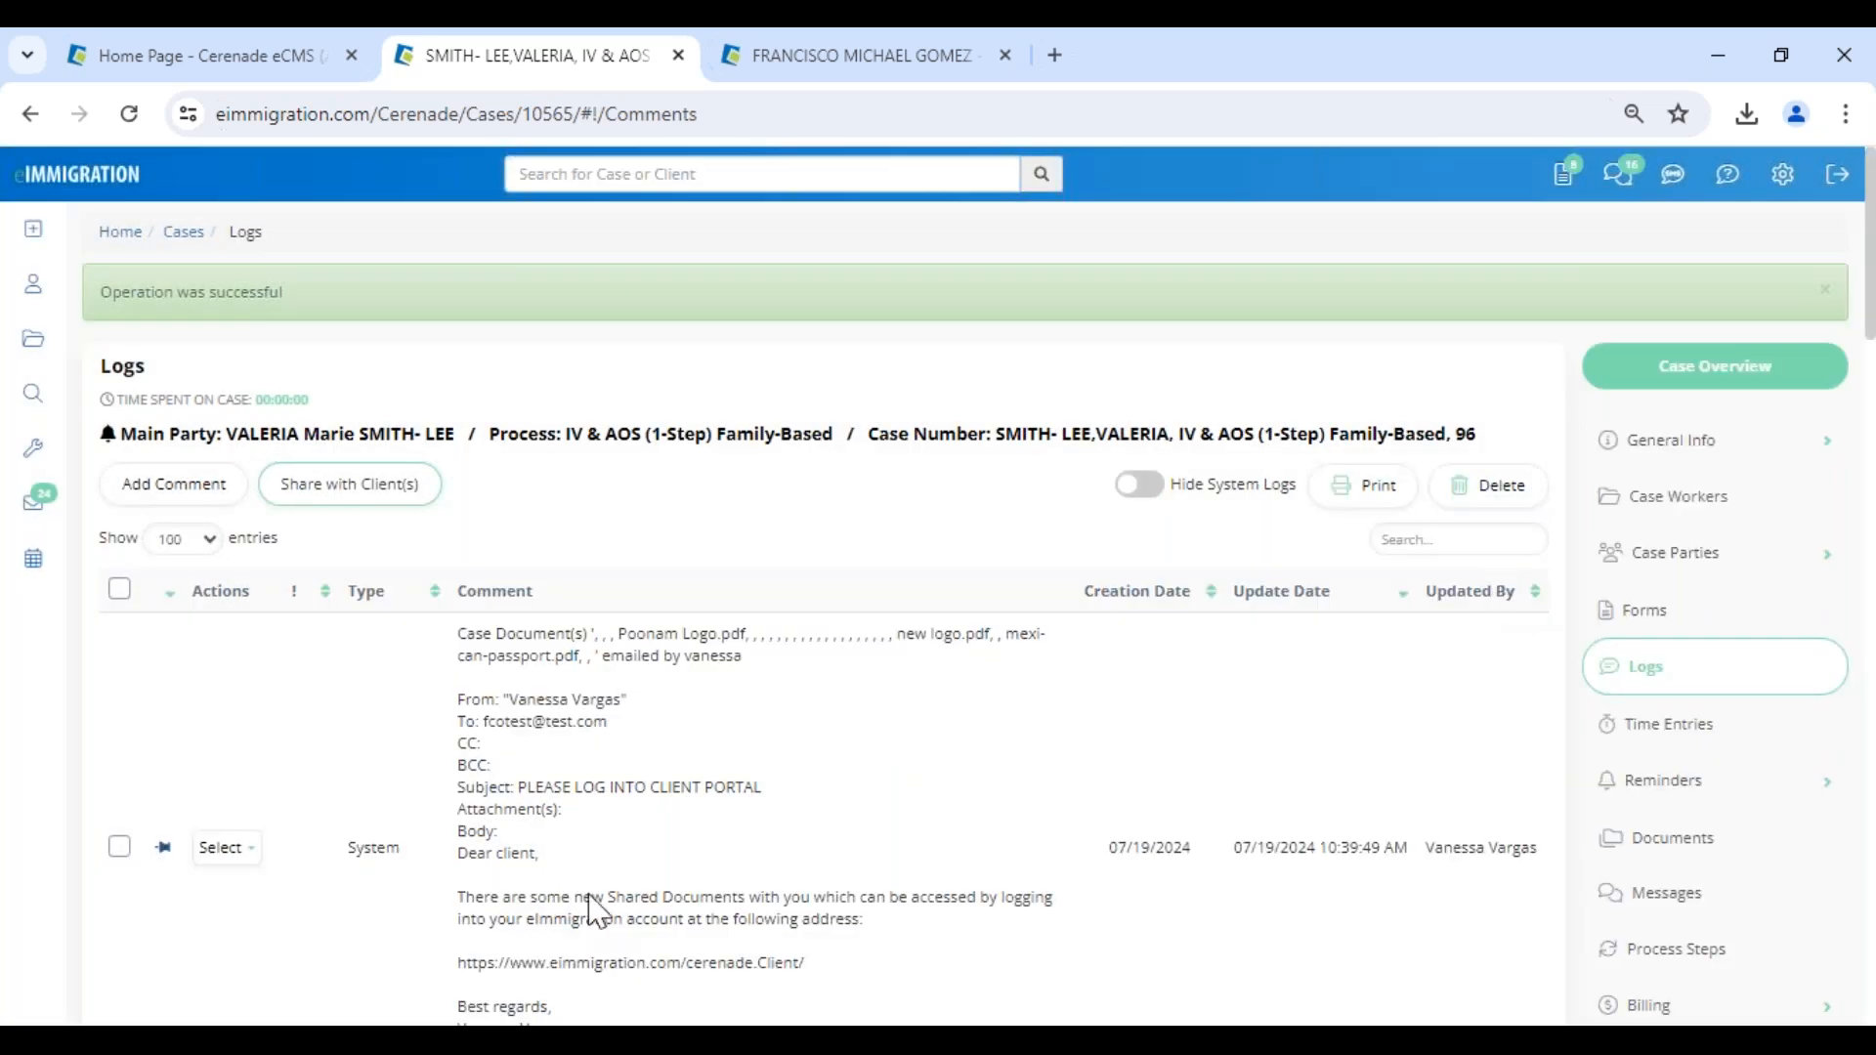
# - Switch to the client portal in Edge, open the shared logs and check the RFE comments listed under Case Logs
pyautogui.moveTo(368, 1021)
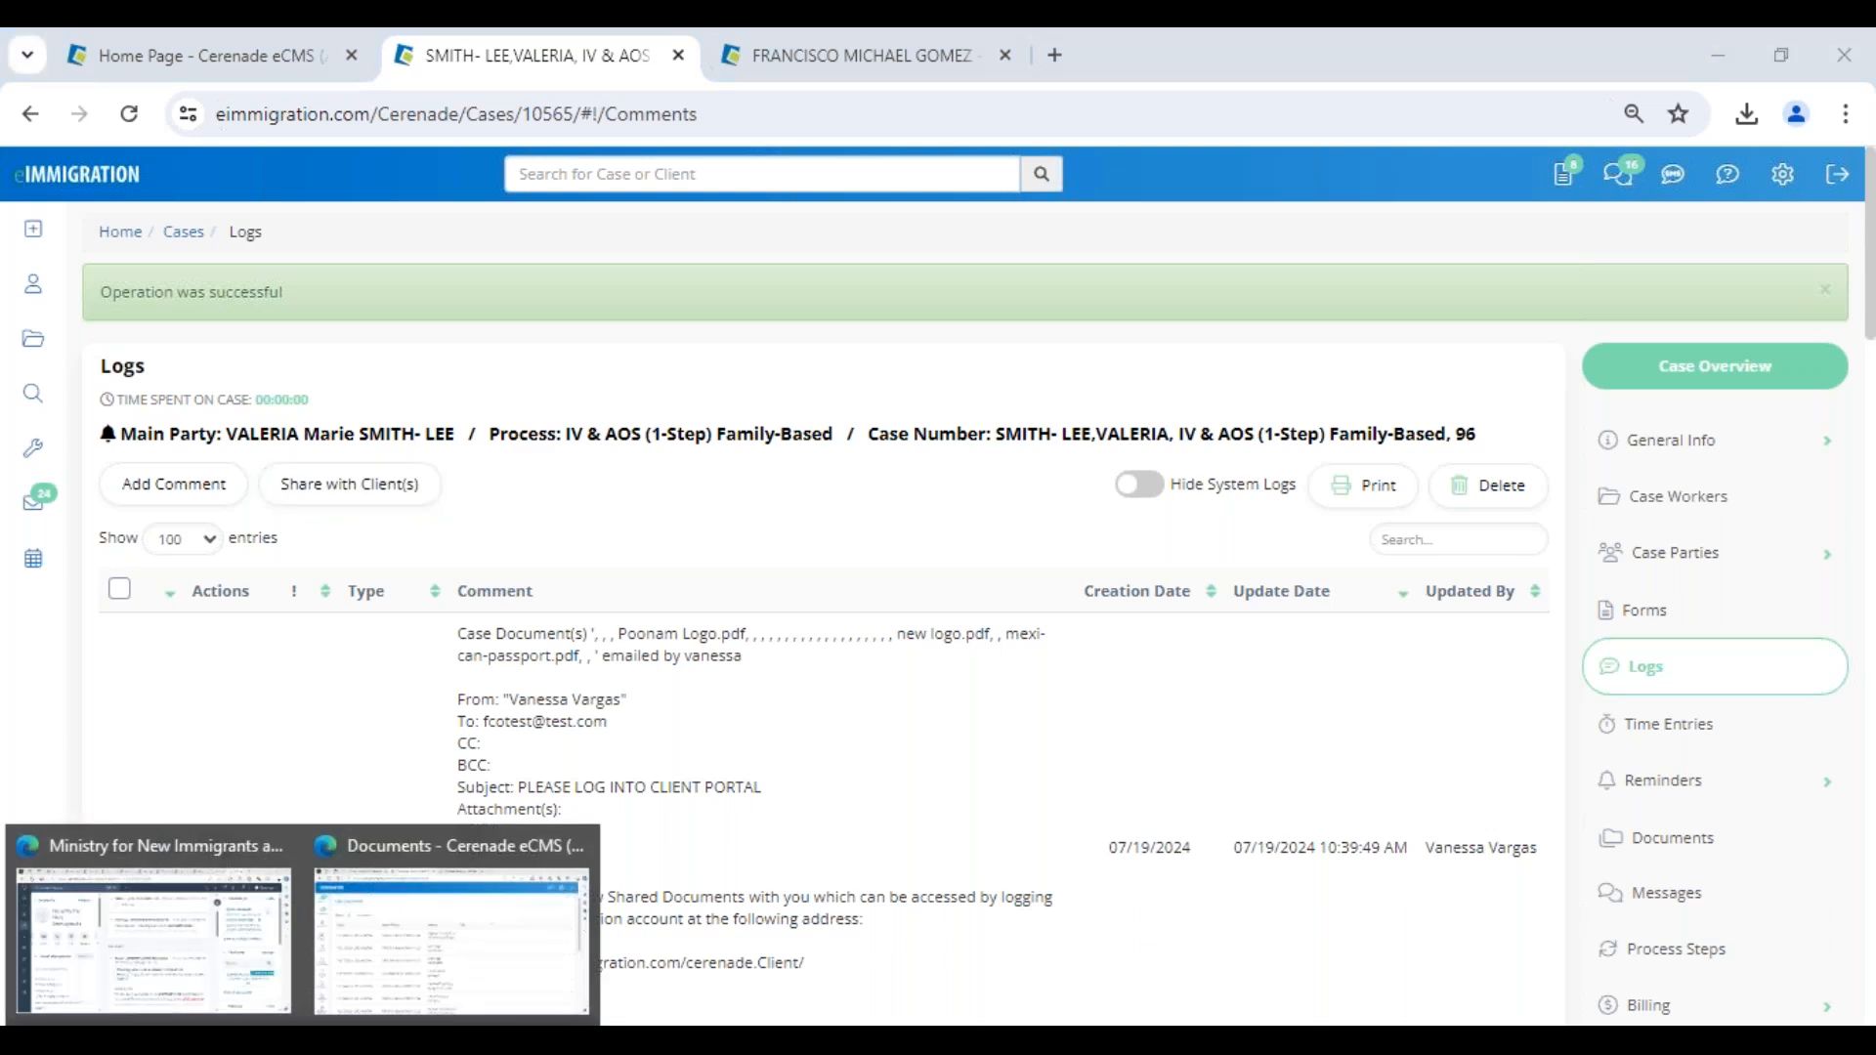
pyautogui.click(376, 973)
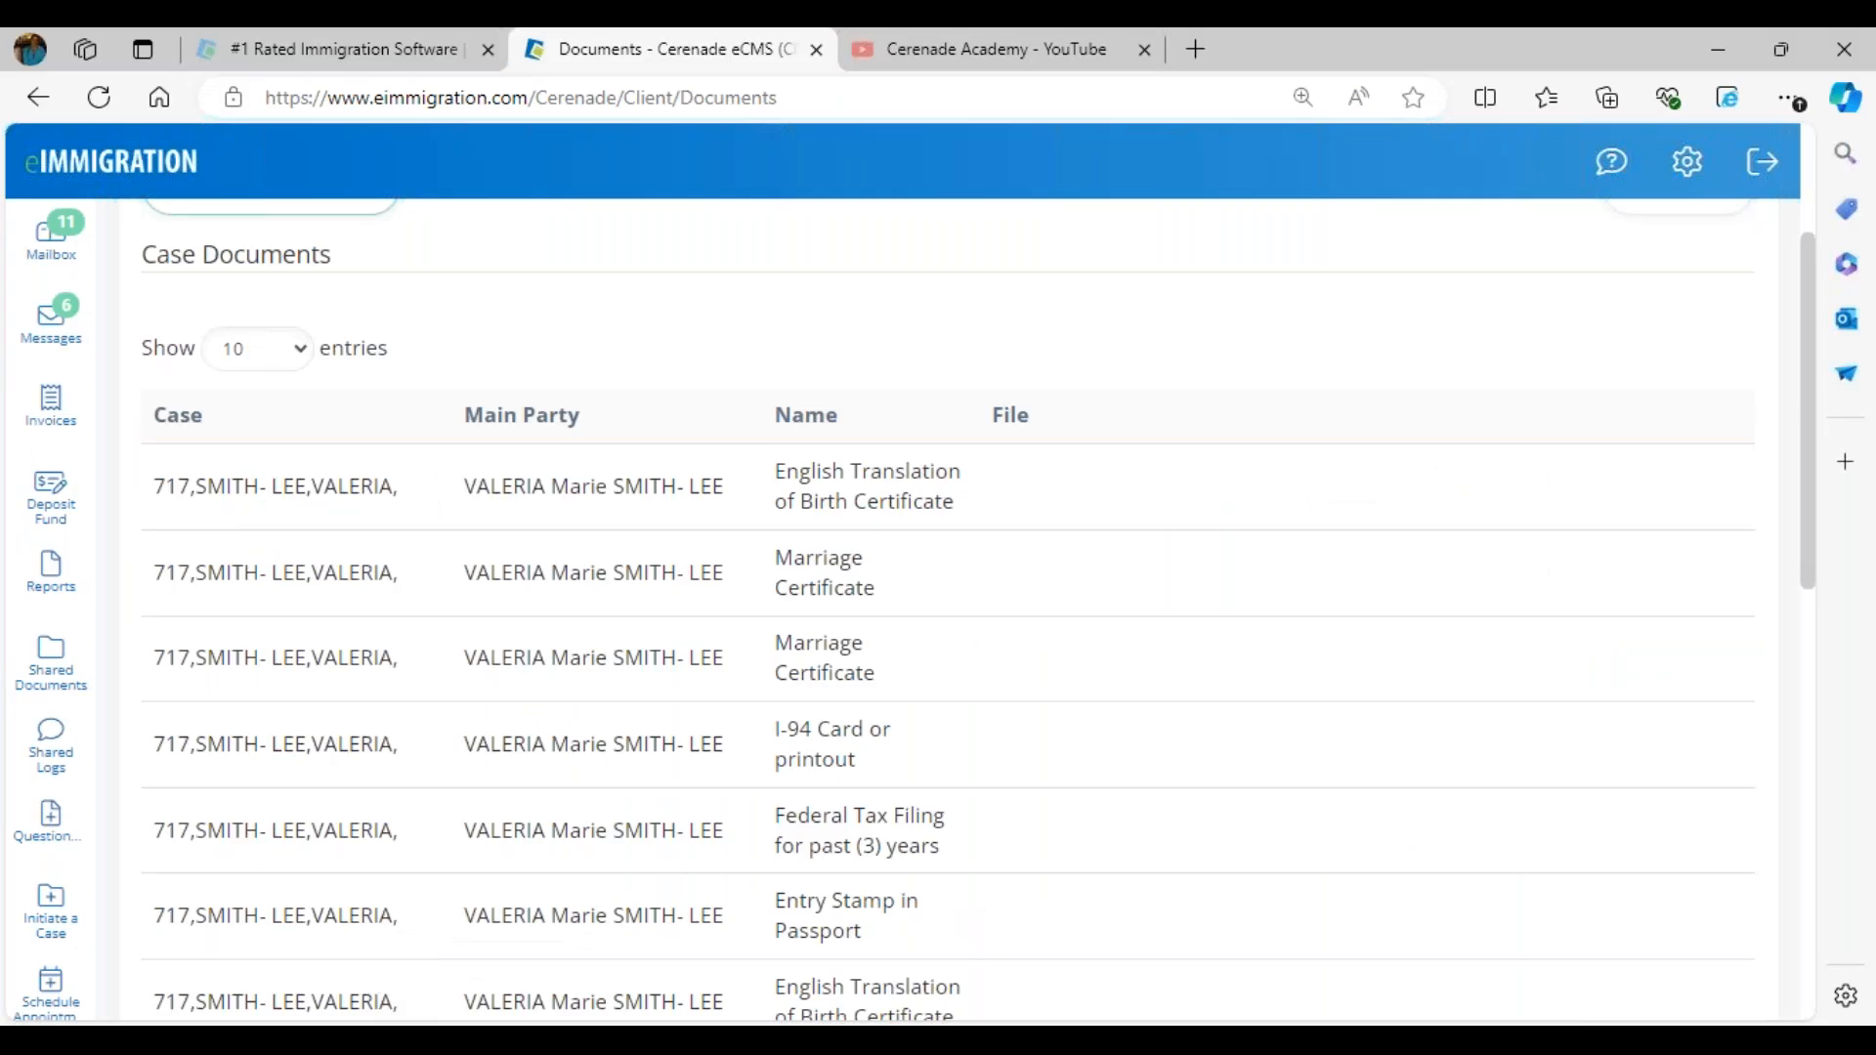
pyautogui.click(115, 183)
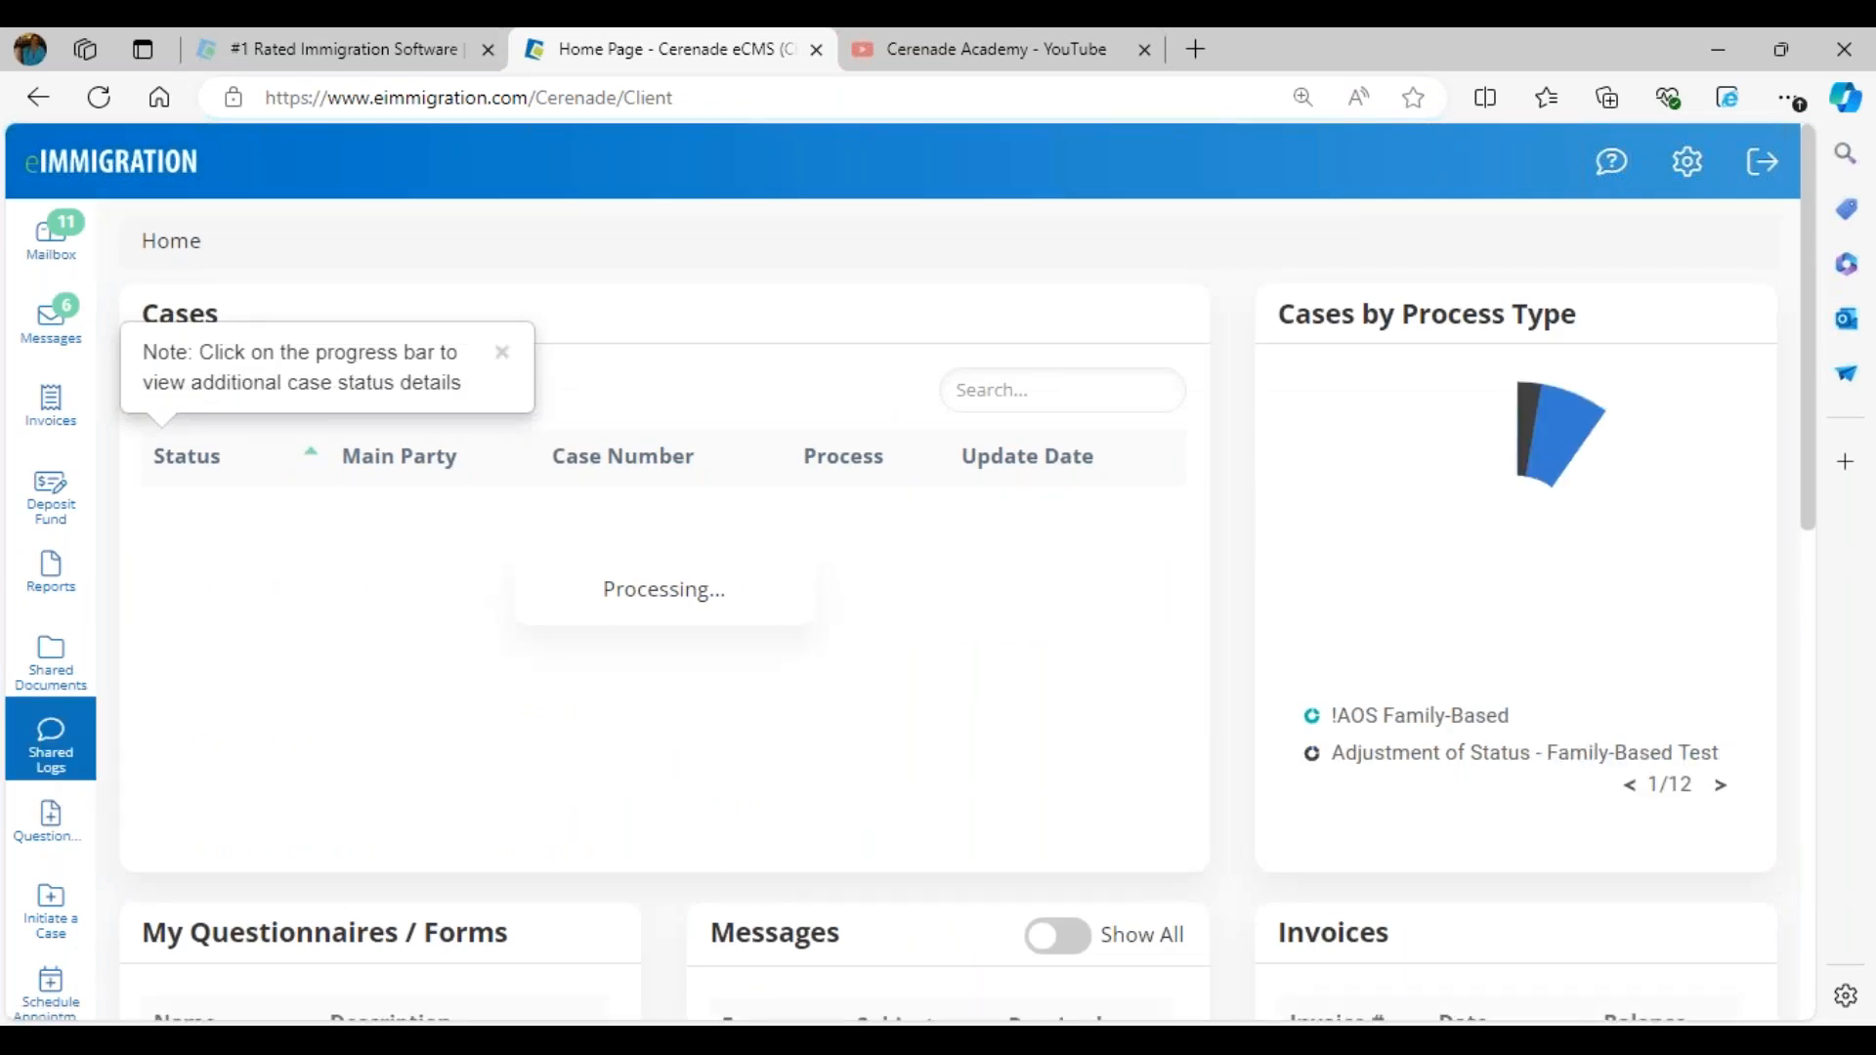
pyautogui.click(54, 752)
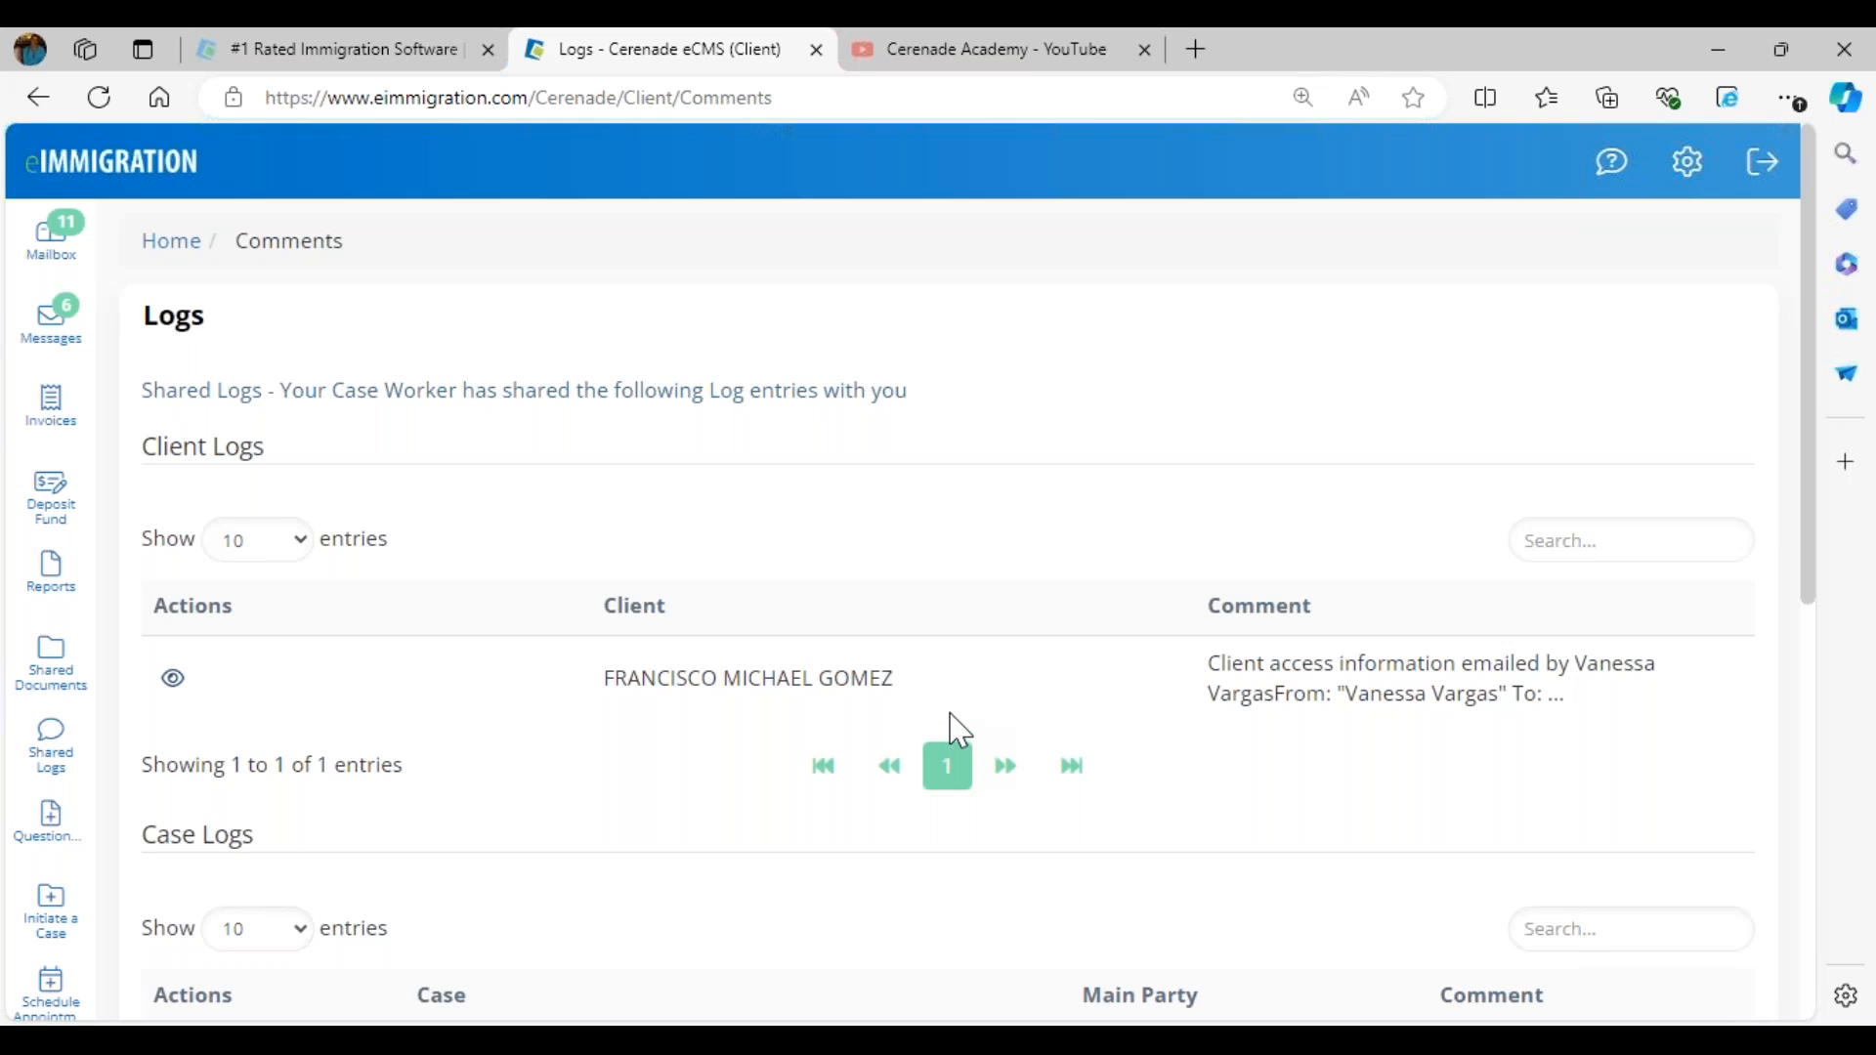
pyautogui.scroll(-4, 957, 728)
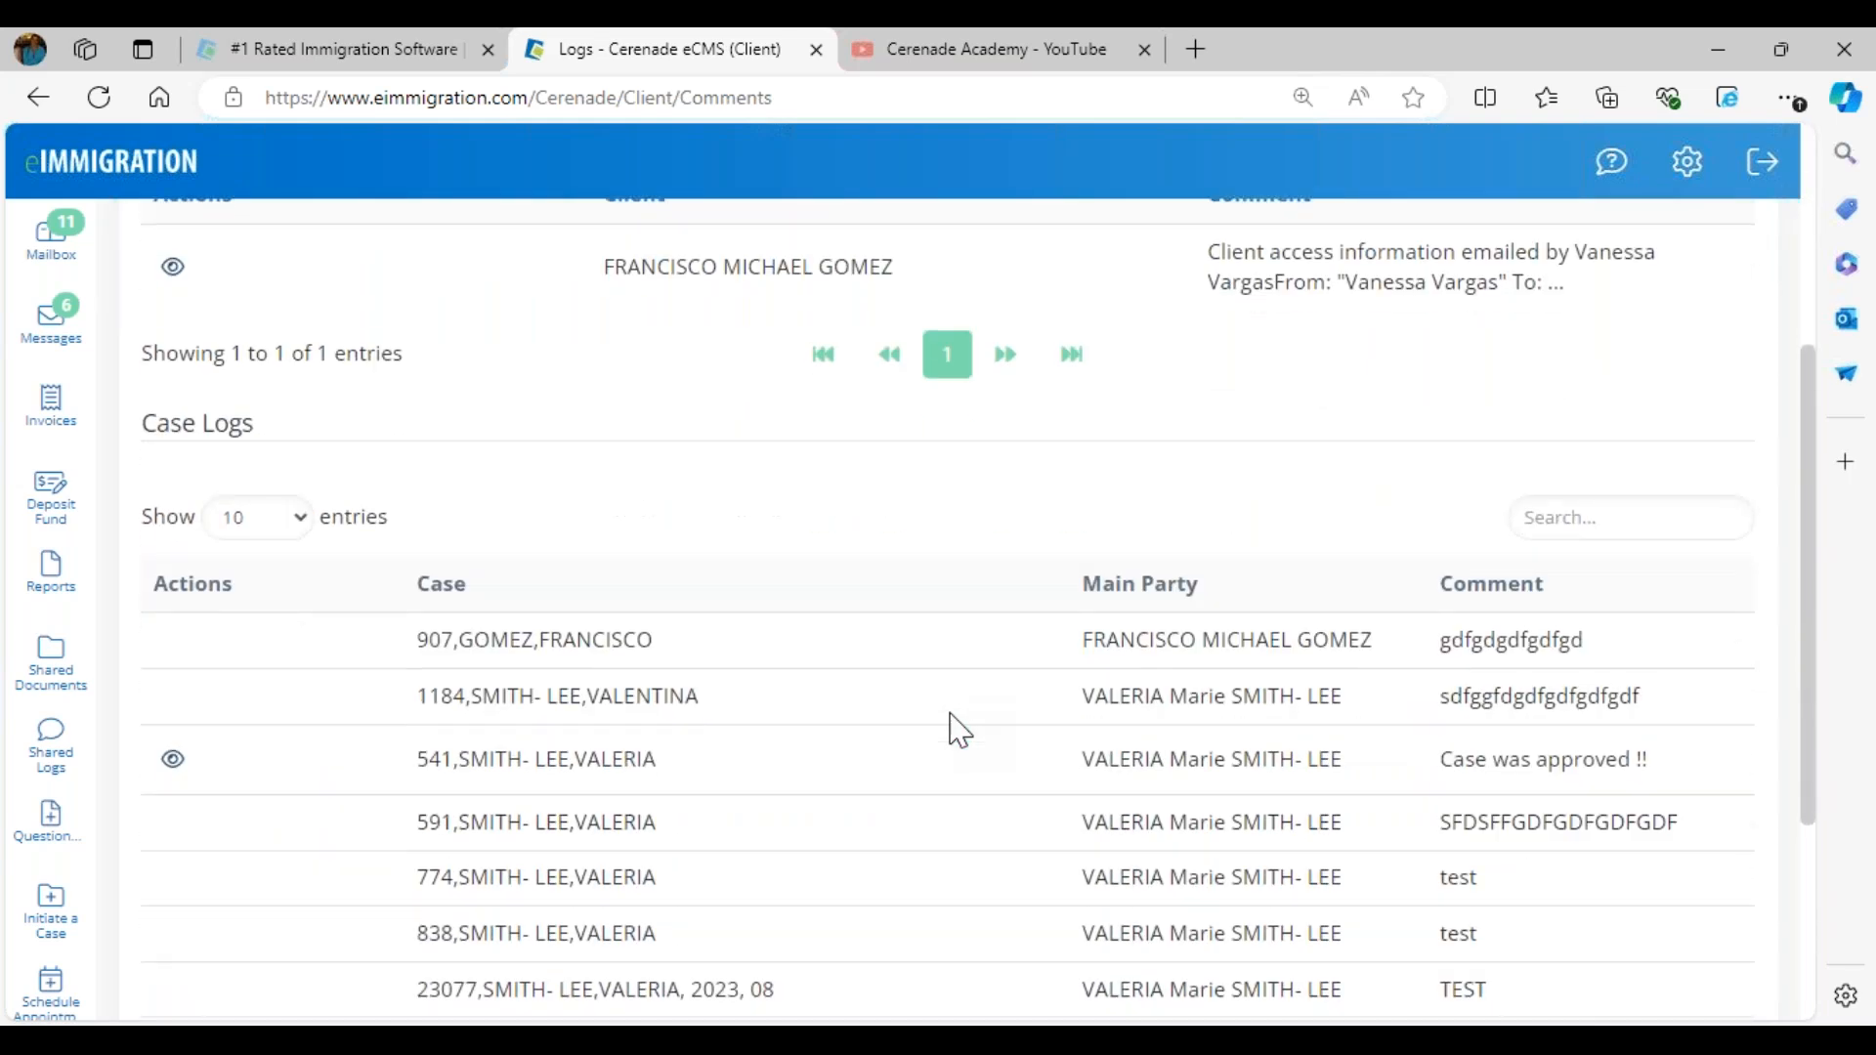
pyautogui.scroll(-3, 957, 728)
pyautogui.moveTo(1687, 871); pyautogui.dragTo(1399, 837)
pyautogui.moveTo(1711, 787); pyautogui.dragTo(1439, 782)
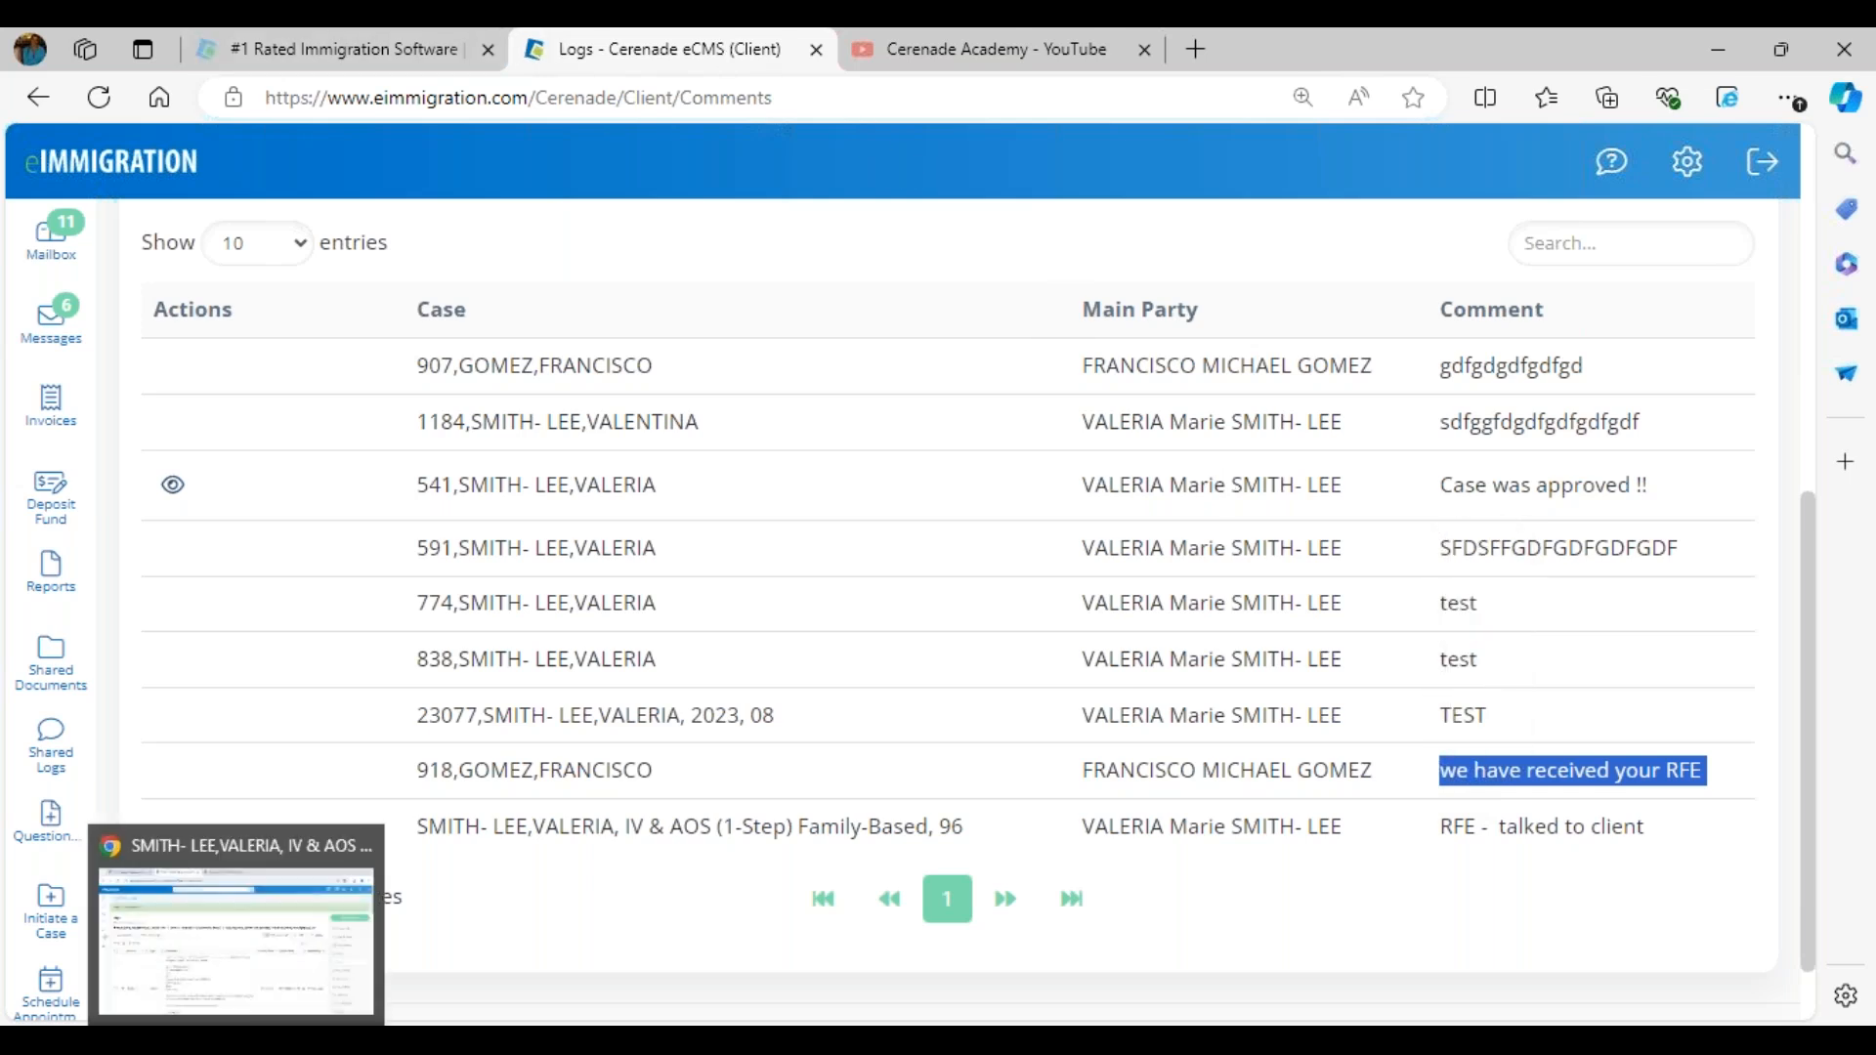
# - Return the case worker site in Chrome to its home page and switch back to the client portal in Edge
pyautogui.click(230, 997)
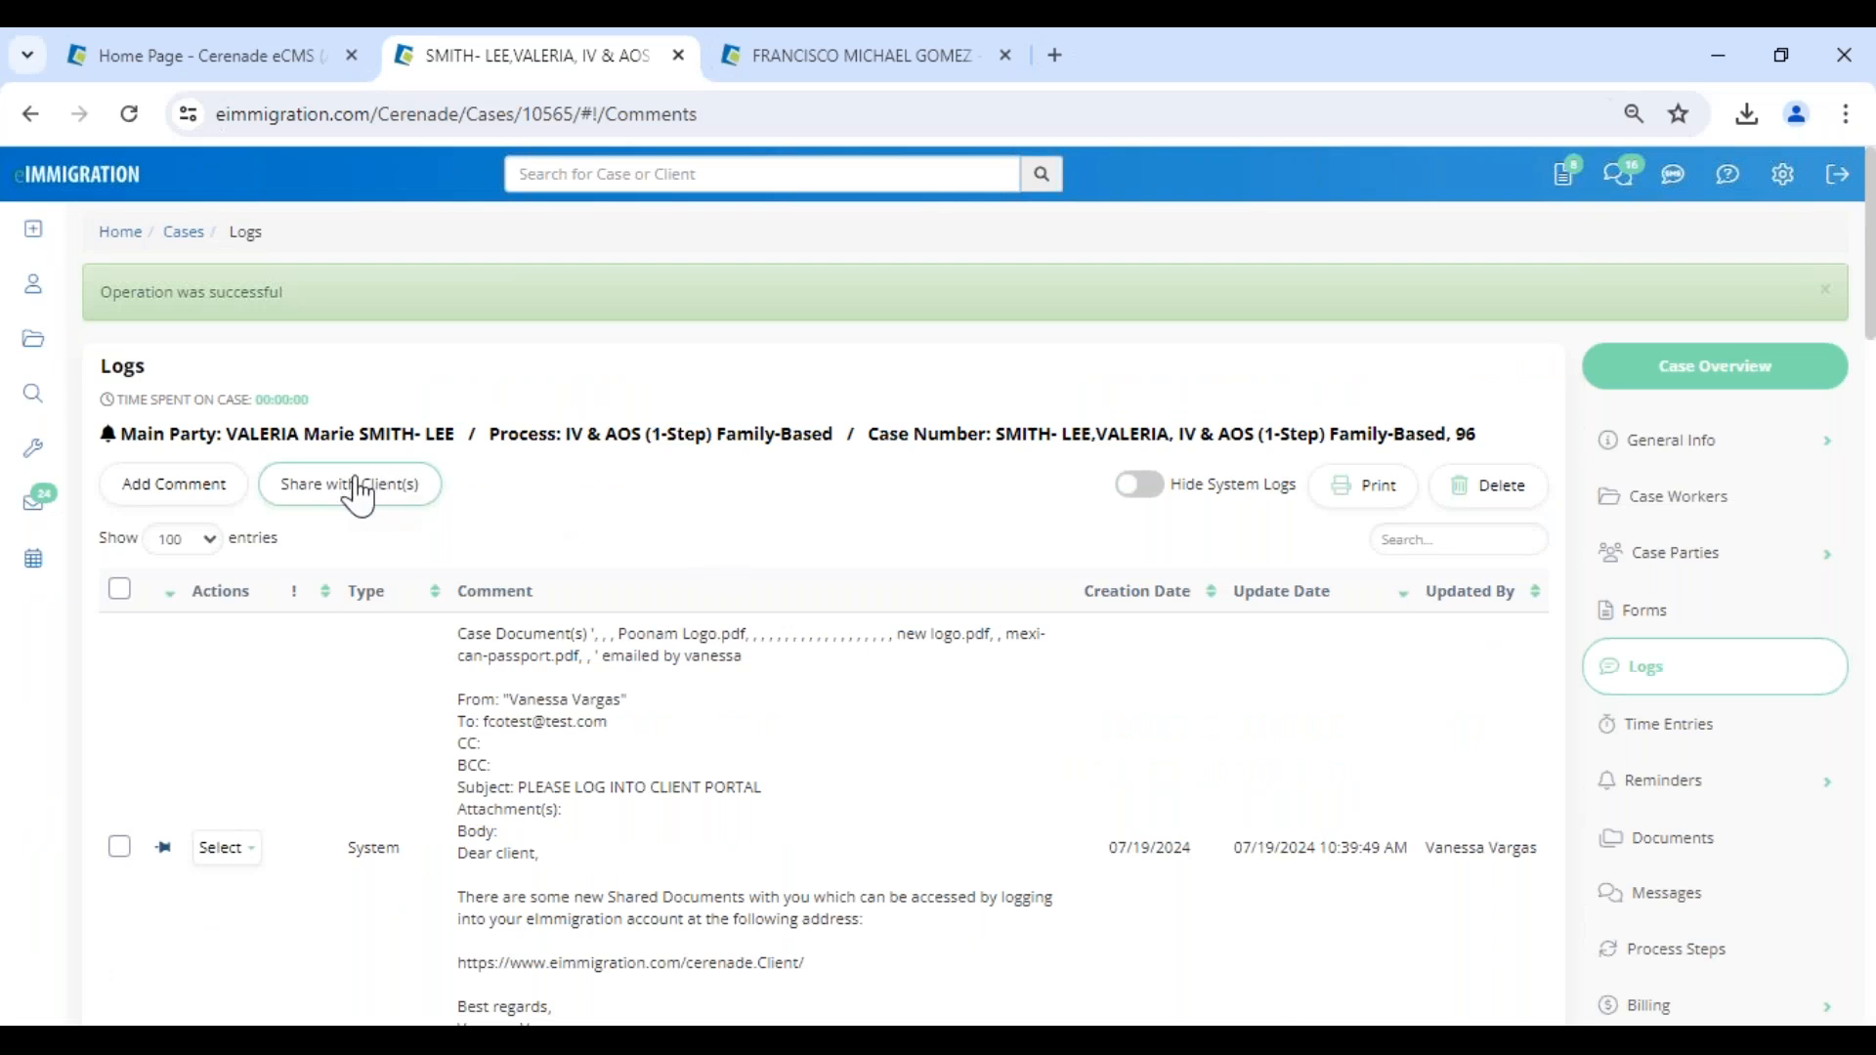
pyautogui.click(93, 195)
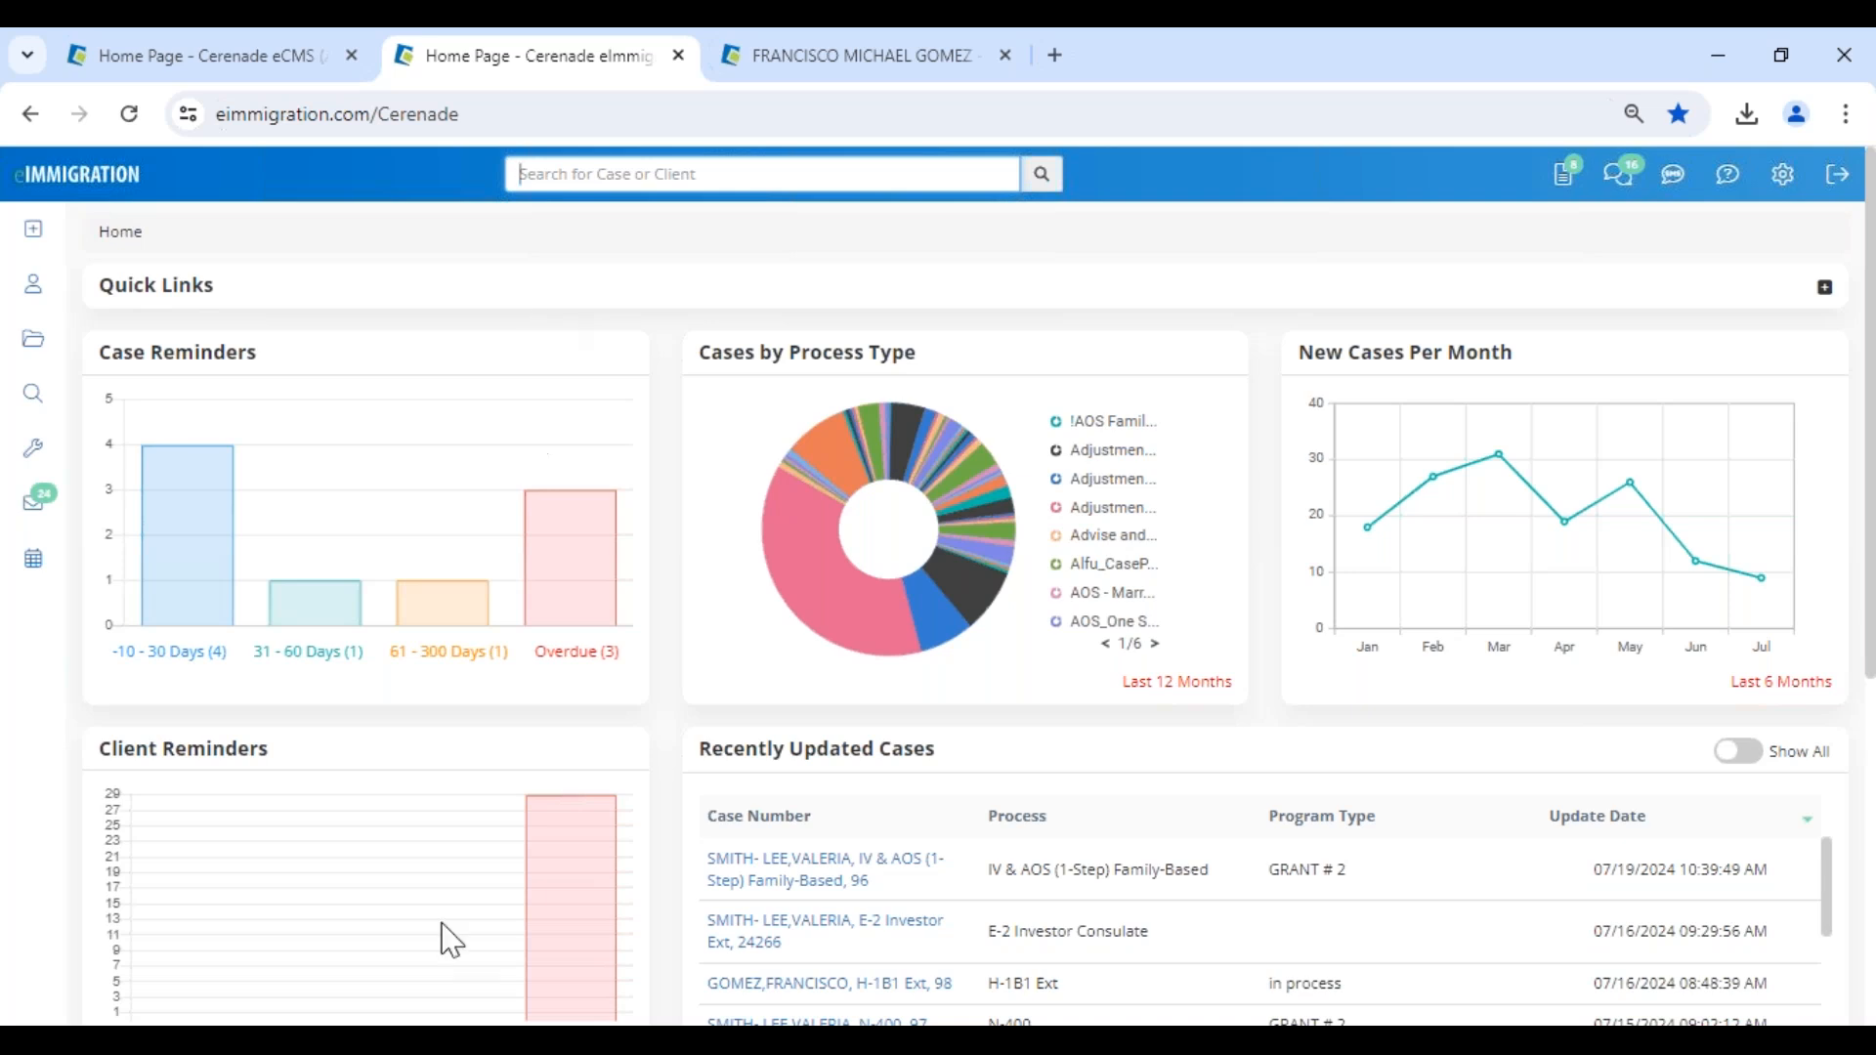
pyautogui.click(303, 1041)
pyautogui.click(401, 963)
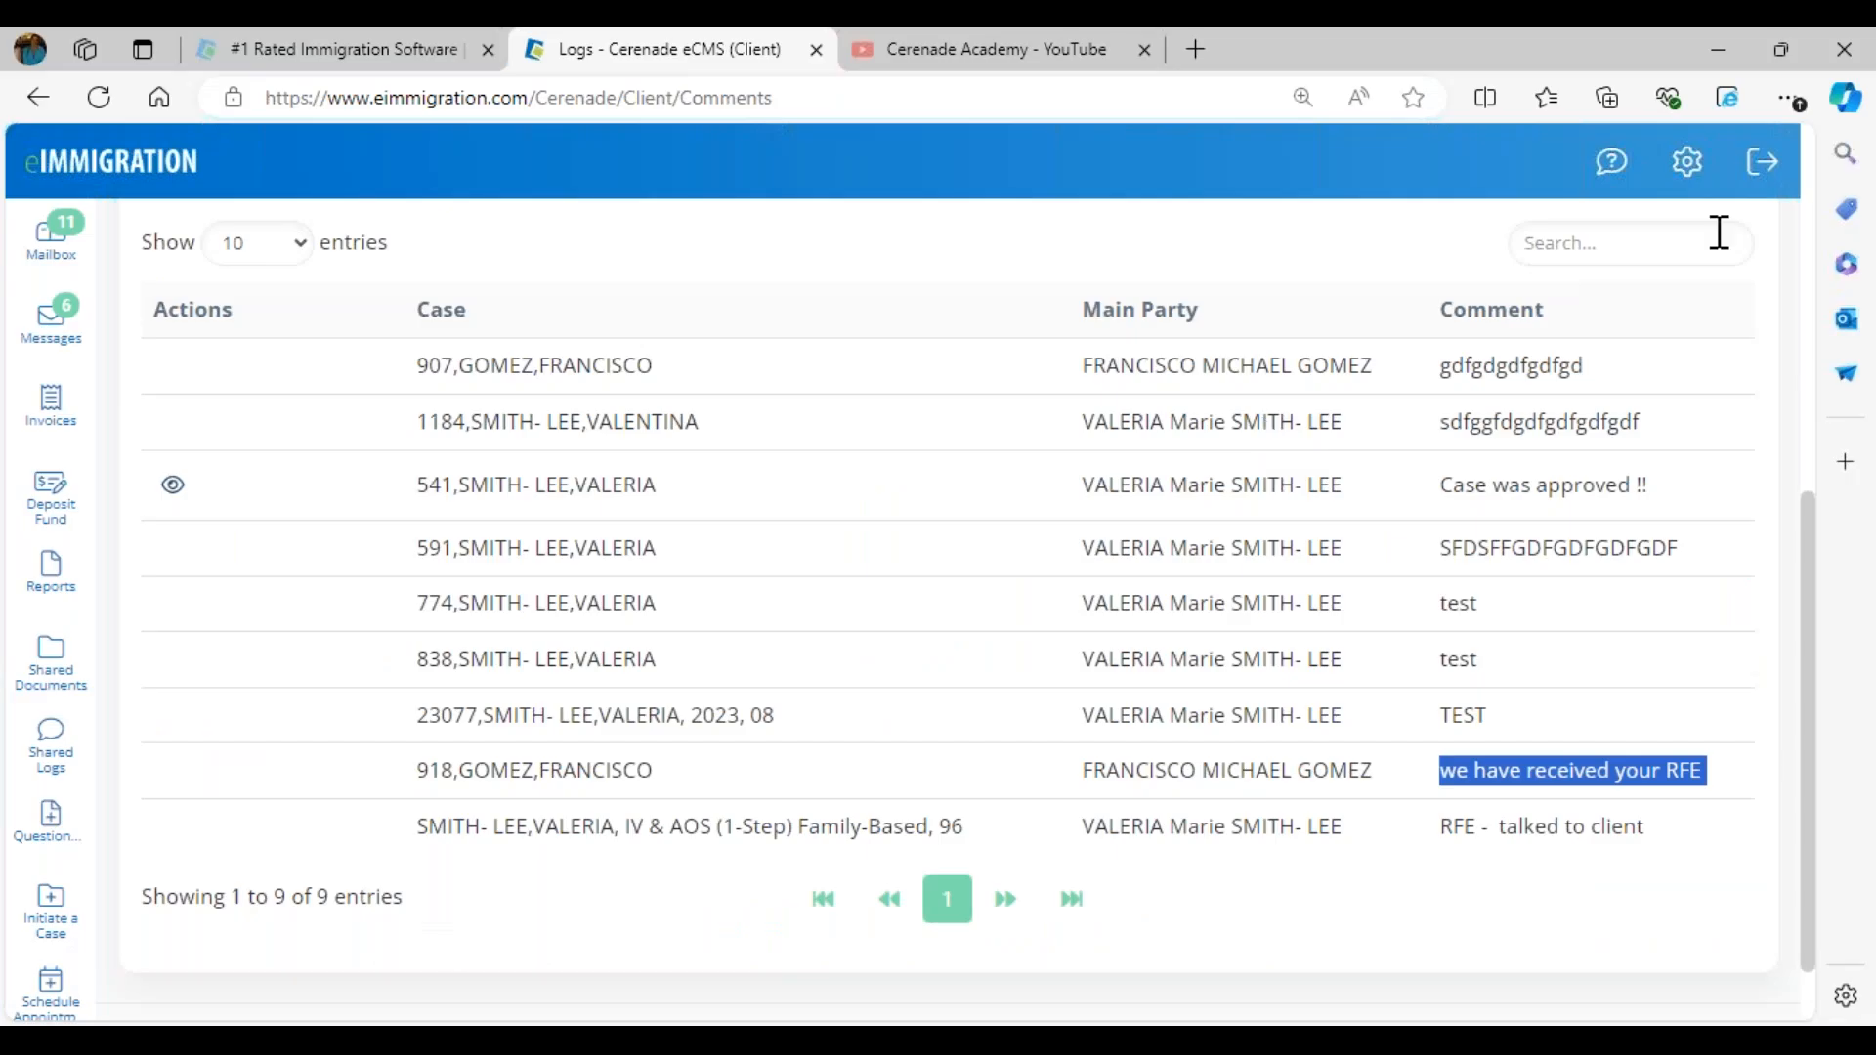
# - Log out of the client portal and log in with the corporate demo client's saved username and password
pyautogui.click(1750, 179)
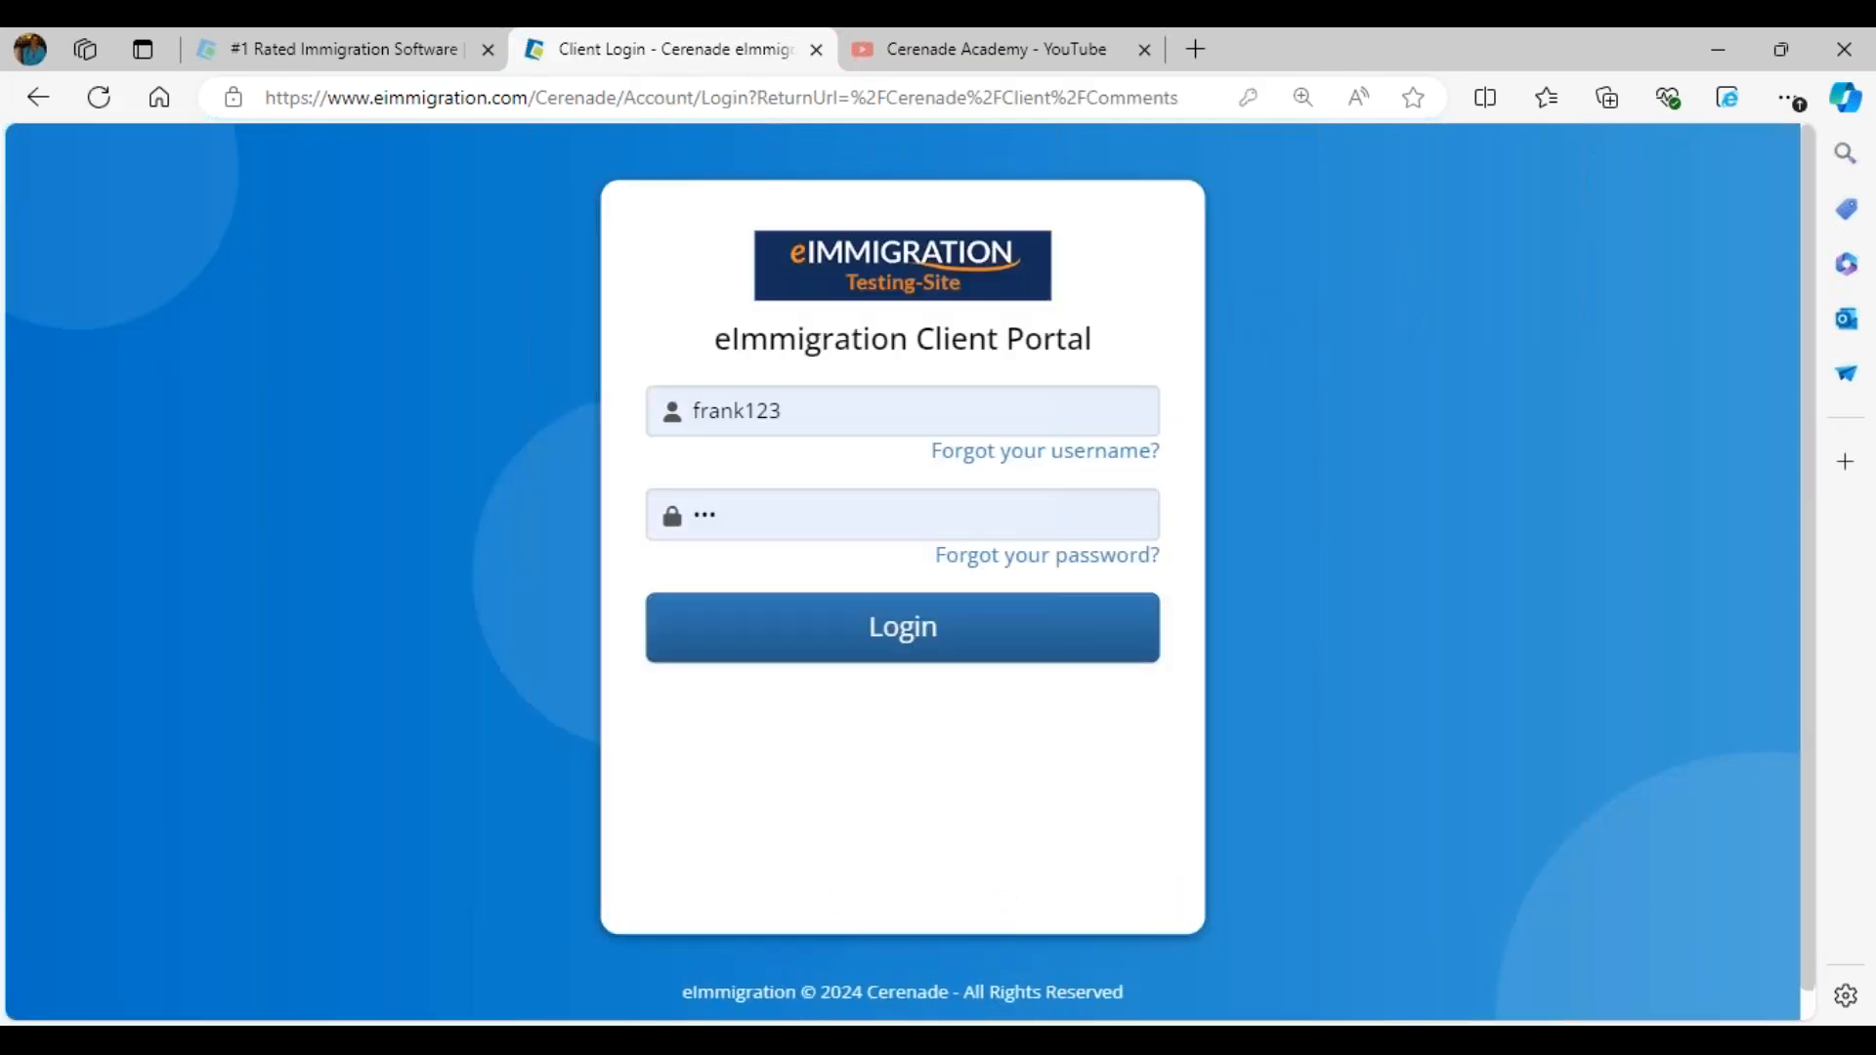
pyautogui.click(921, 398)
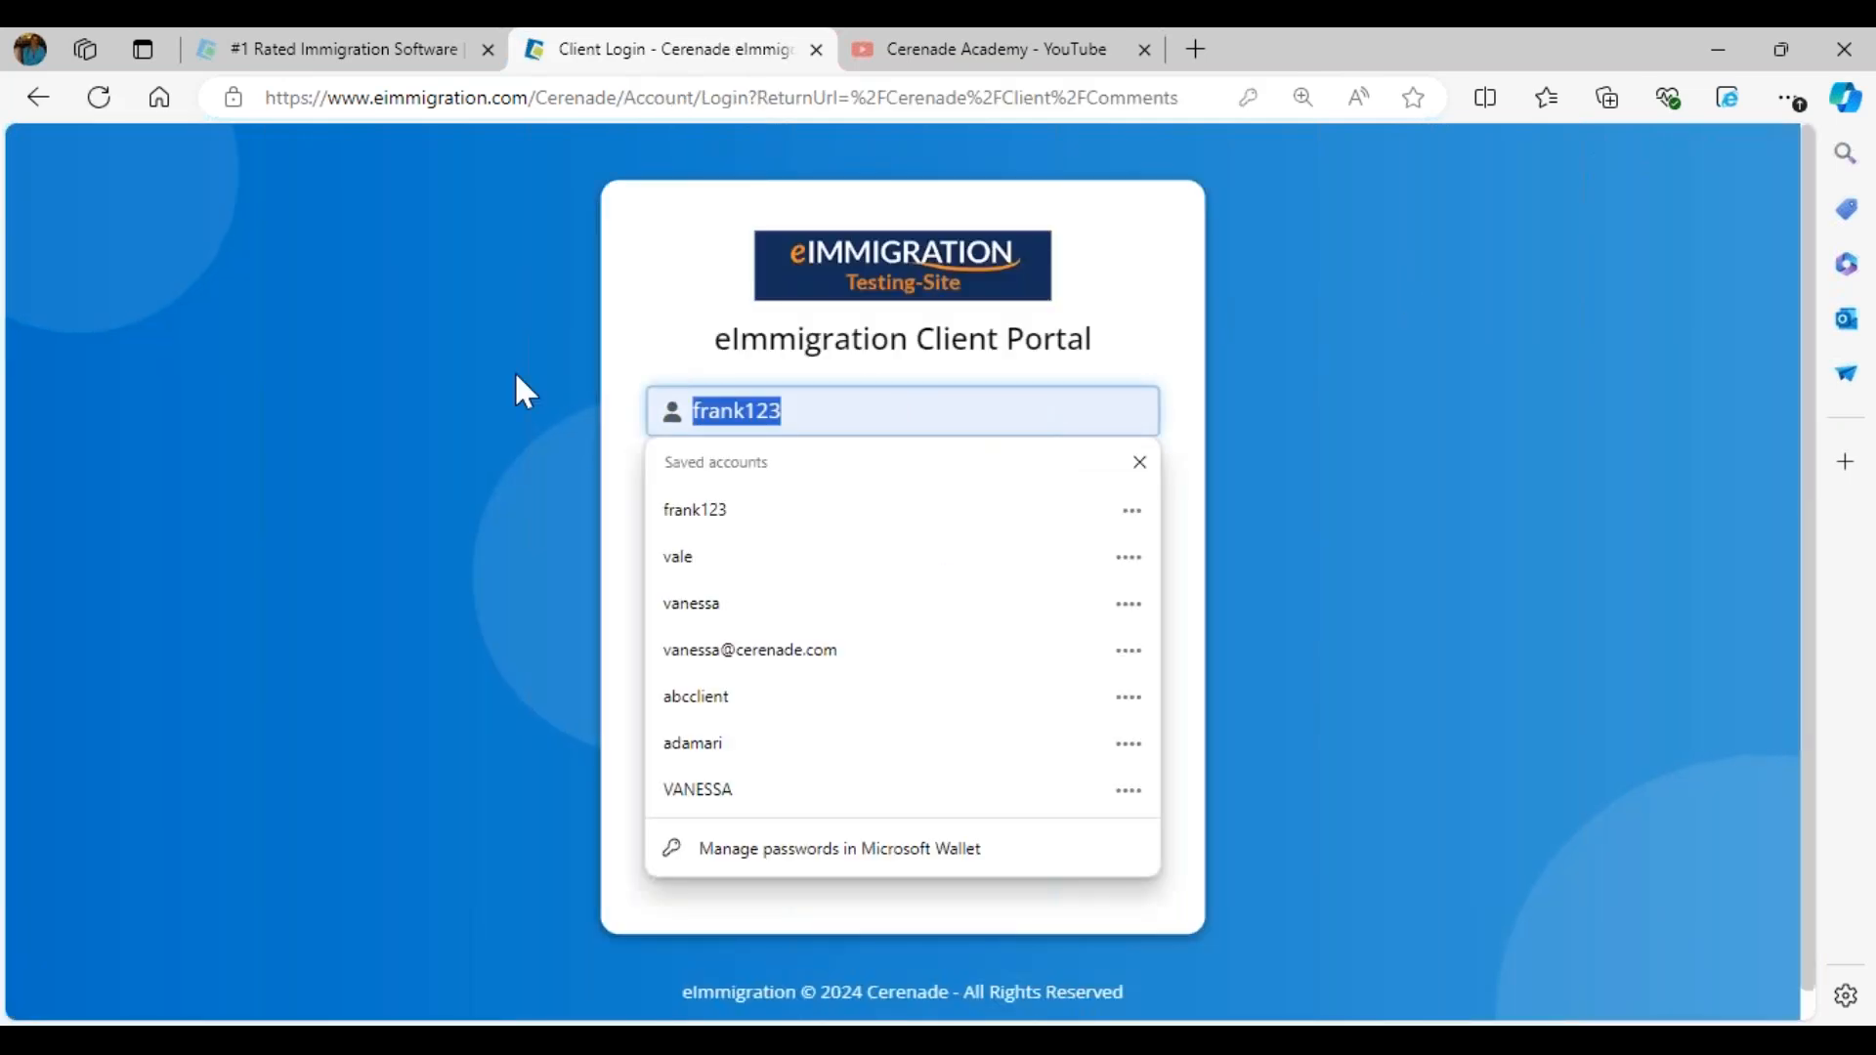
pyautogui.click(701, 705)
pyautogui.click(903, 626)
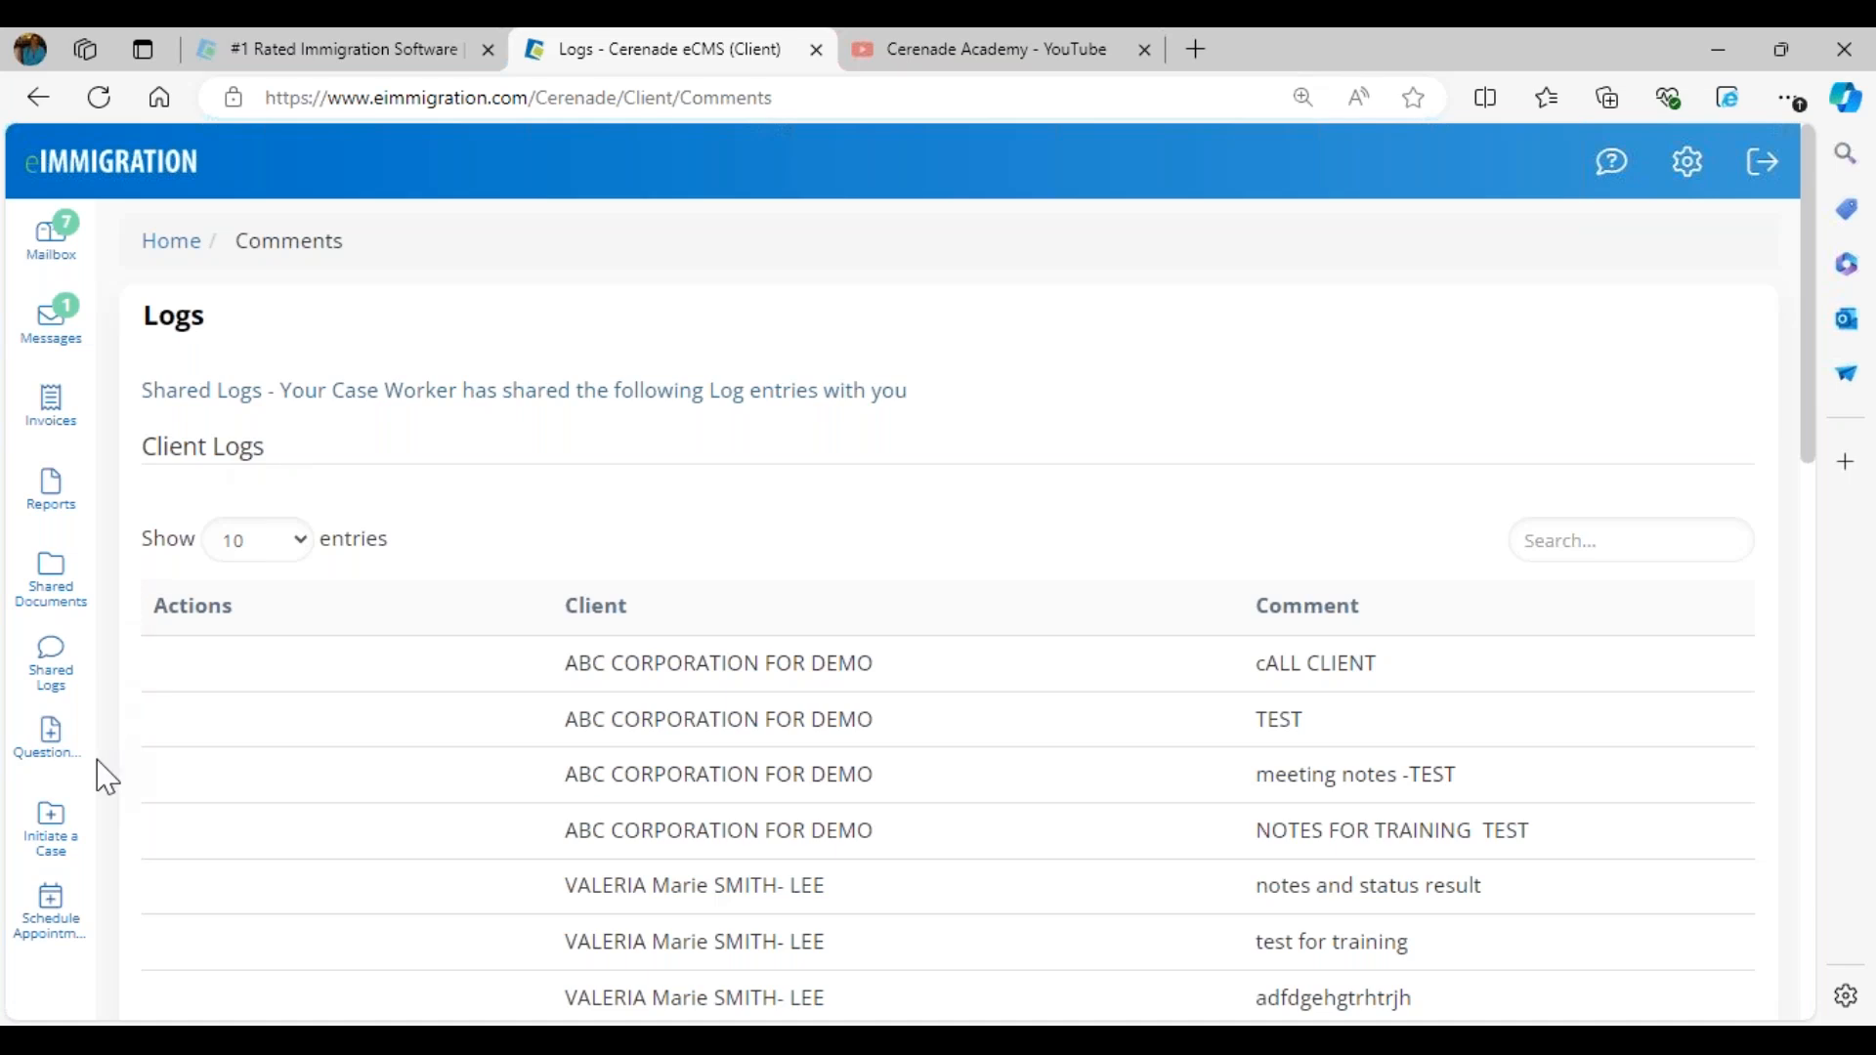
# - Initiate a case request for Sony Corporation (Other) and open it with the HR Case Initiation Form template
pyautogui.click(61, 837)
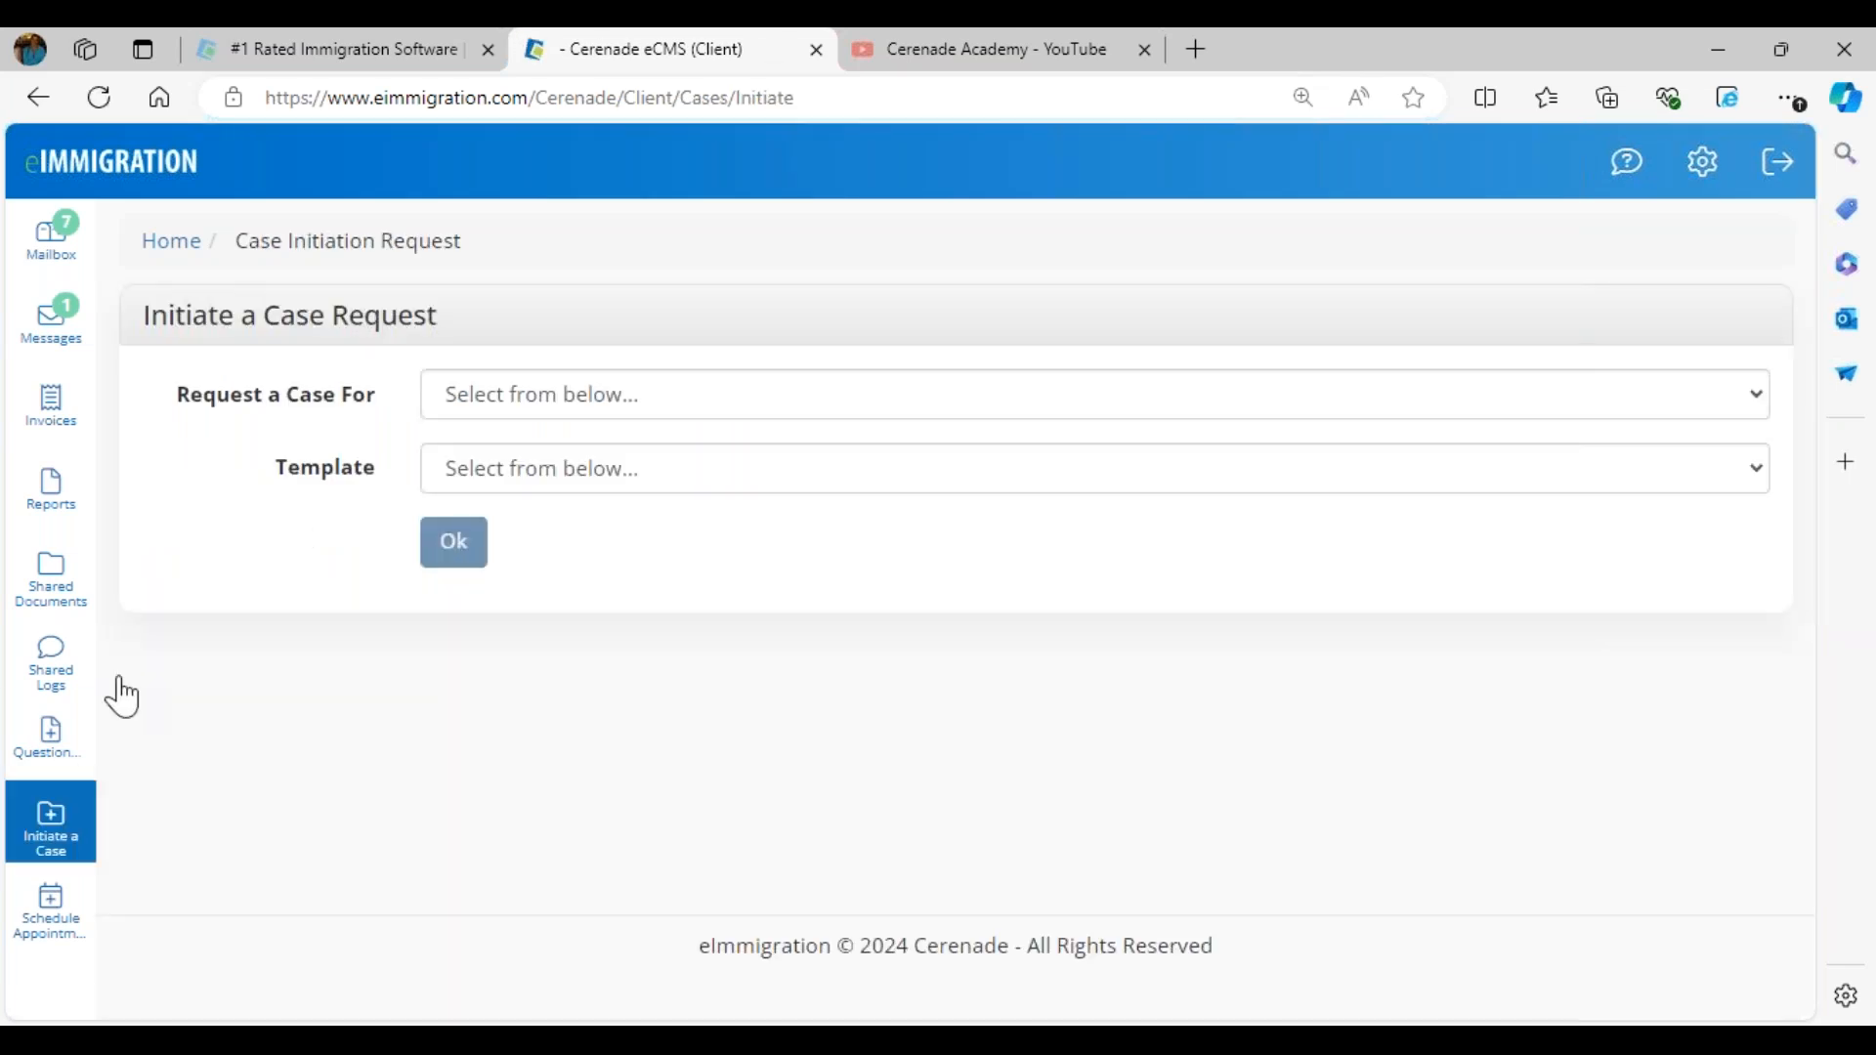
pyautogui.click(662, 410)
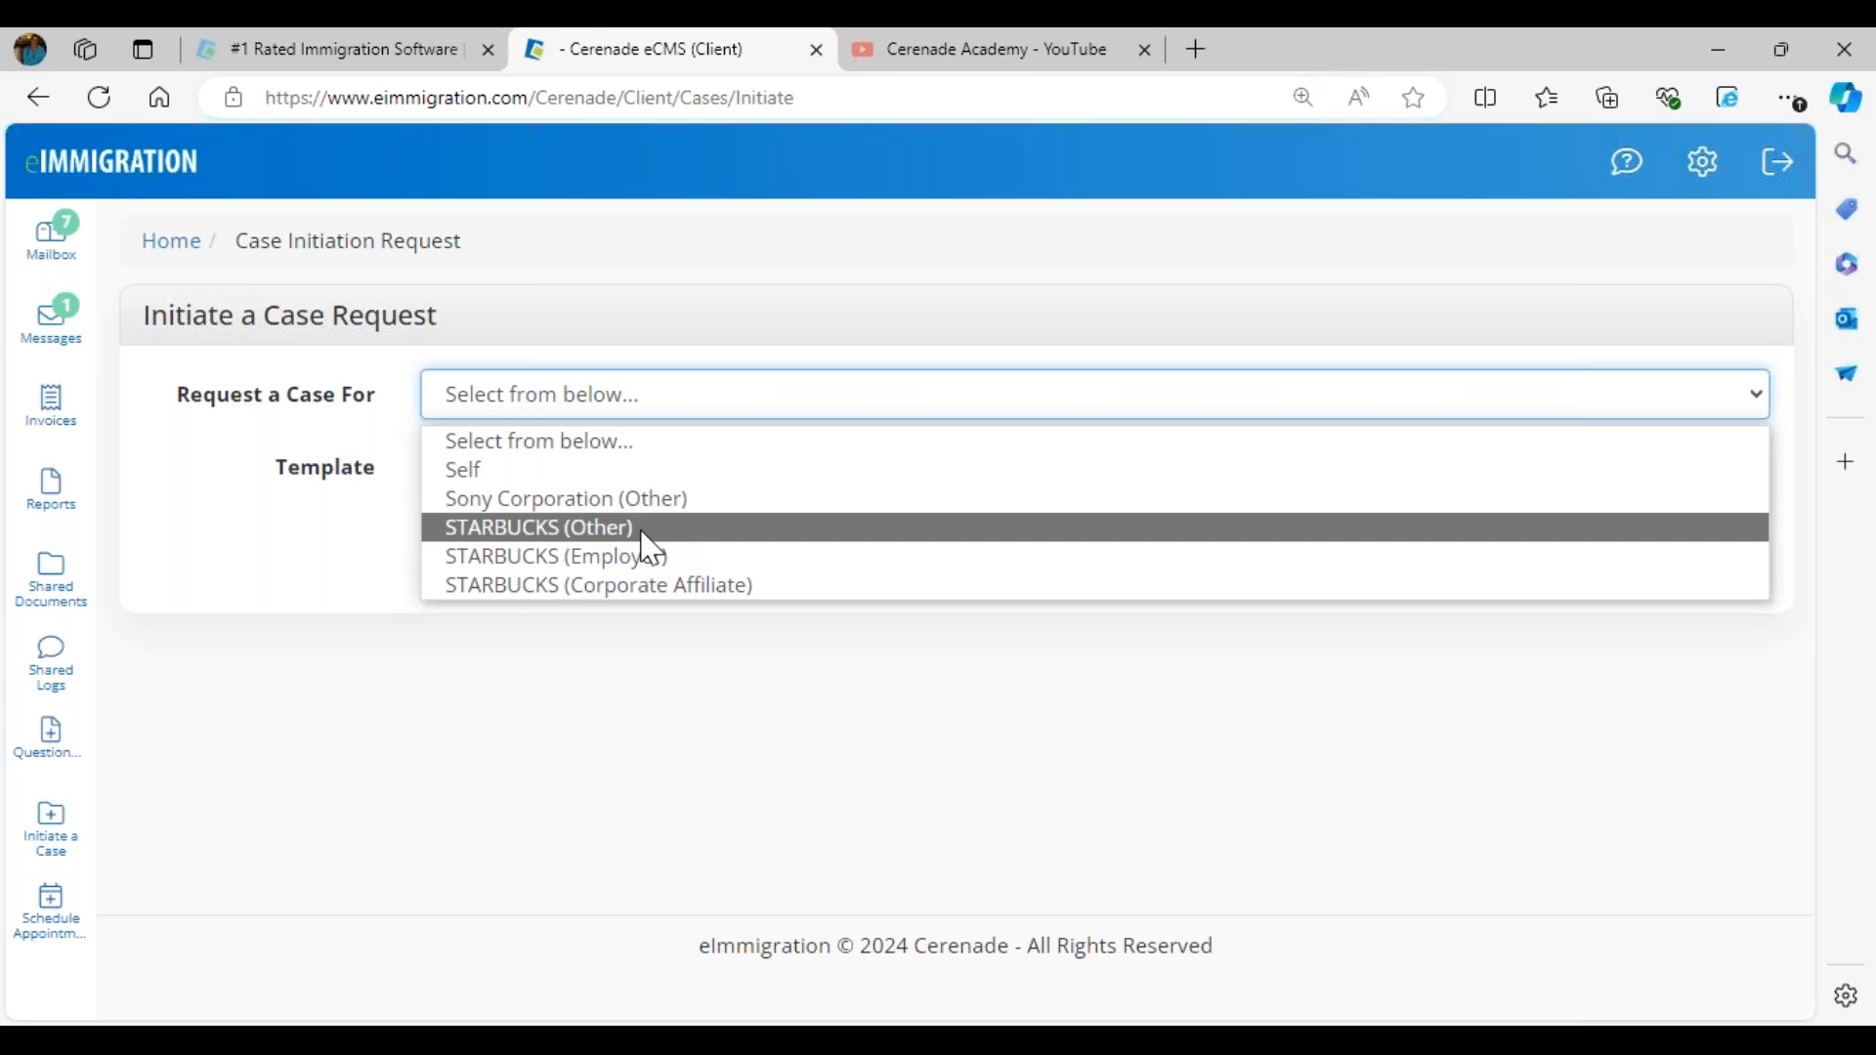
pyautogui.click(648, 550)
pyautogui.click(640, 484)
pyautogui.click(648, 394)
pyautogui.click(609, 502)
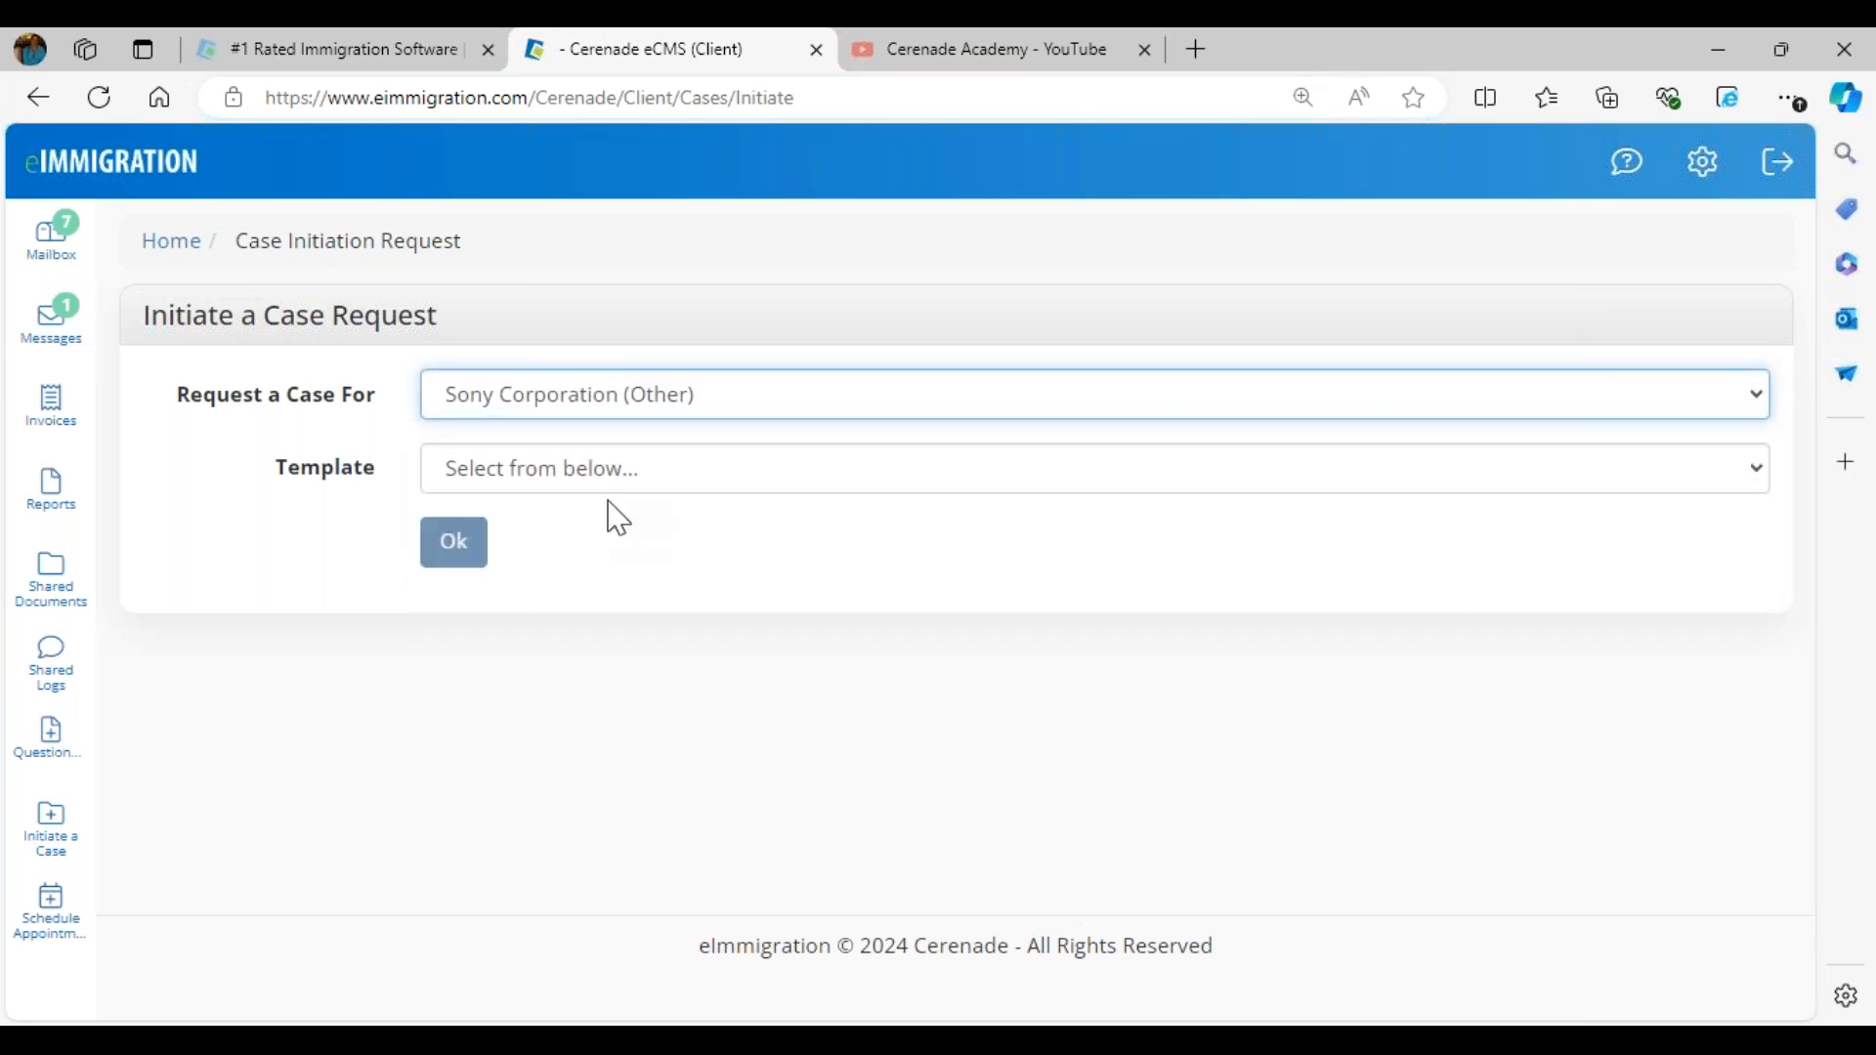
pyautogui.click(599, 478)
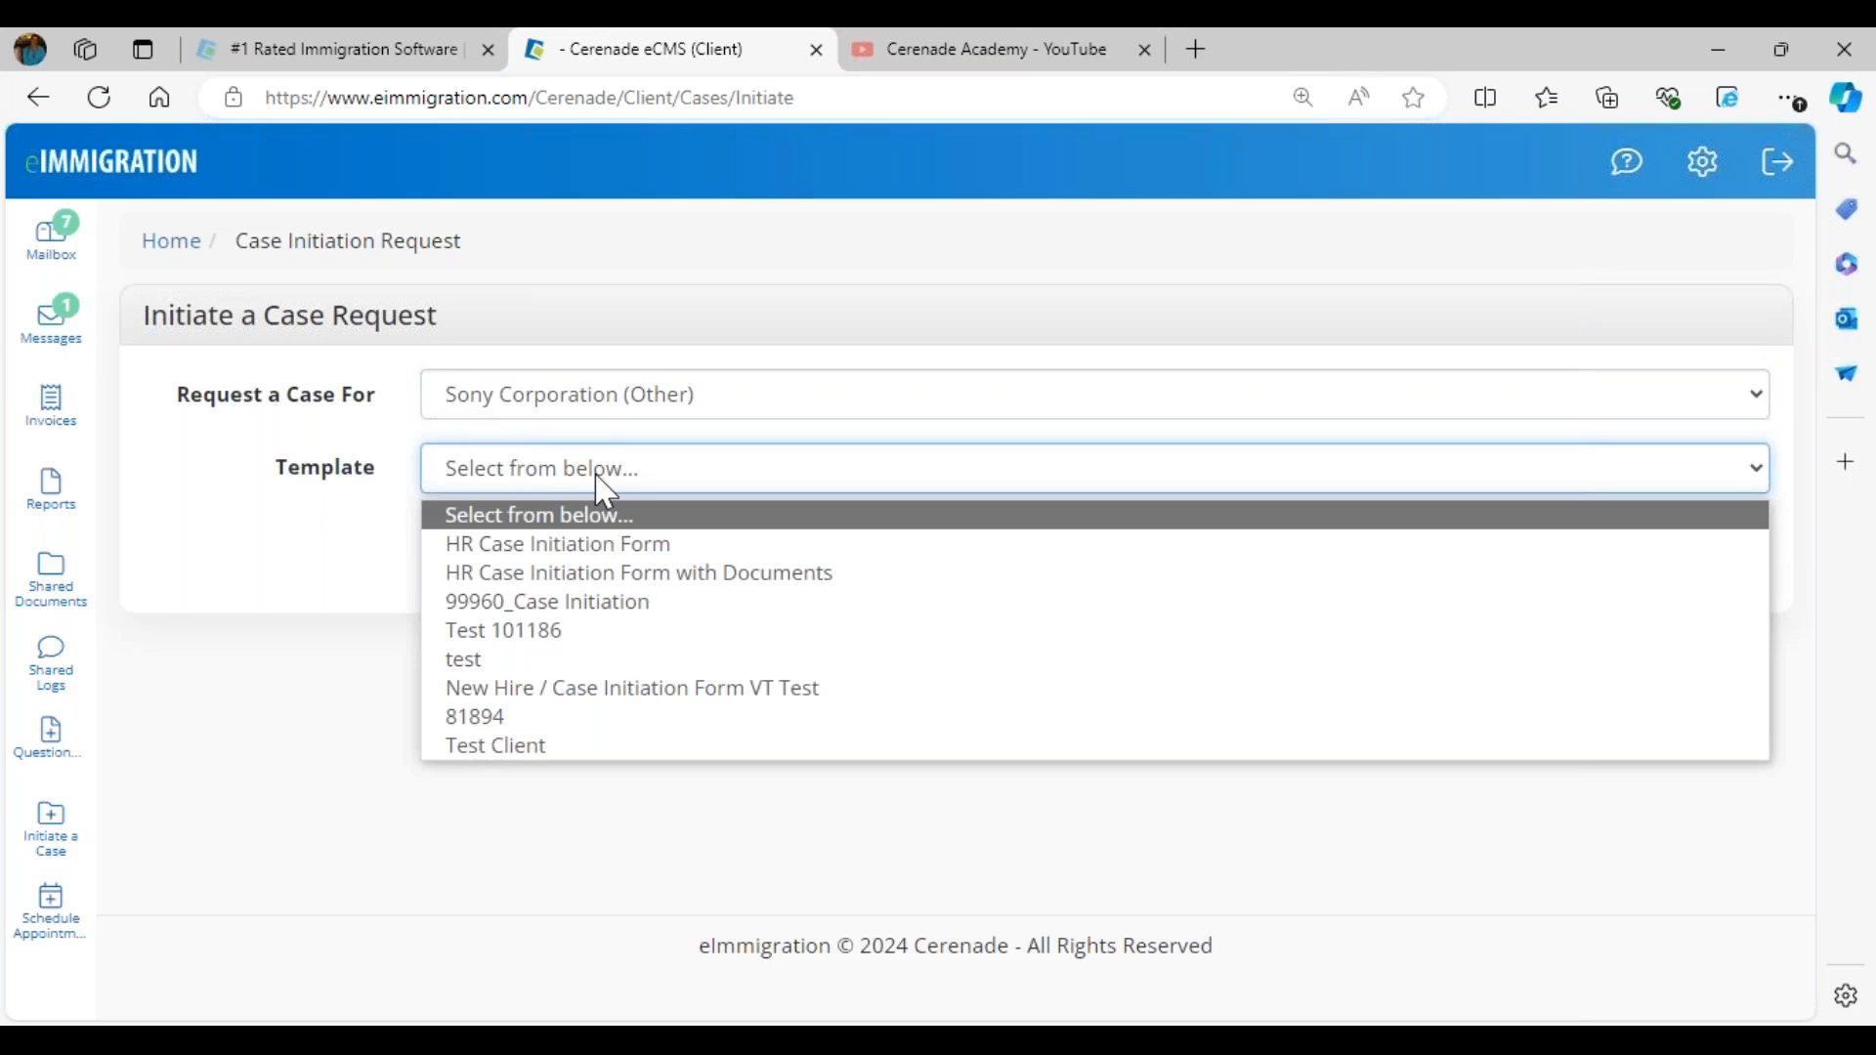
pyautogui.click(654, 545)
pyautogui.click(456, 555)
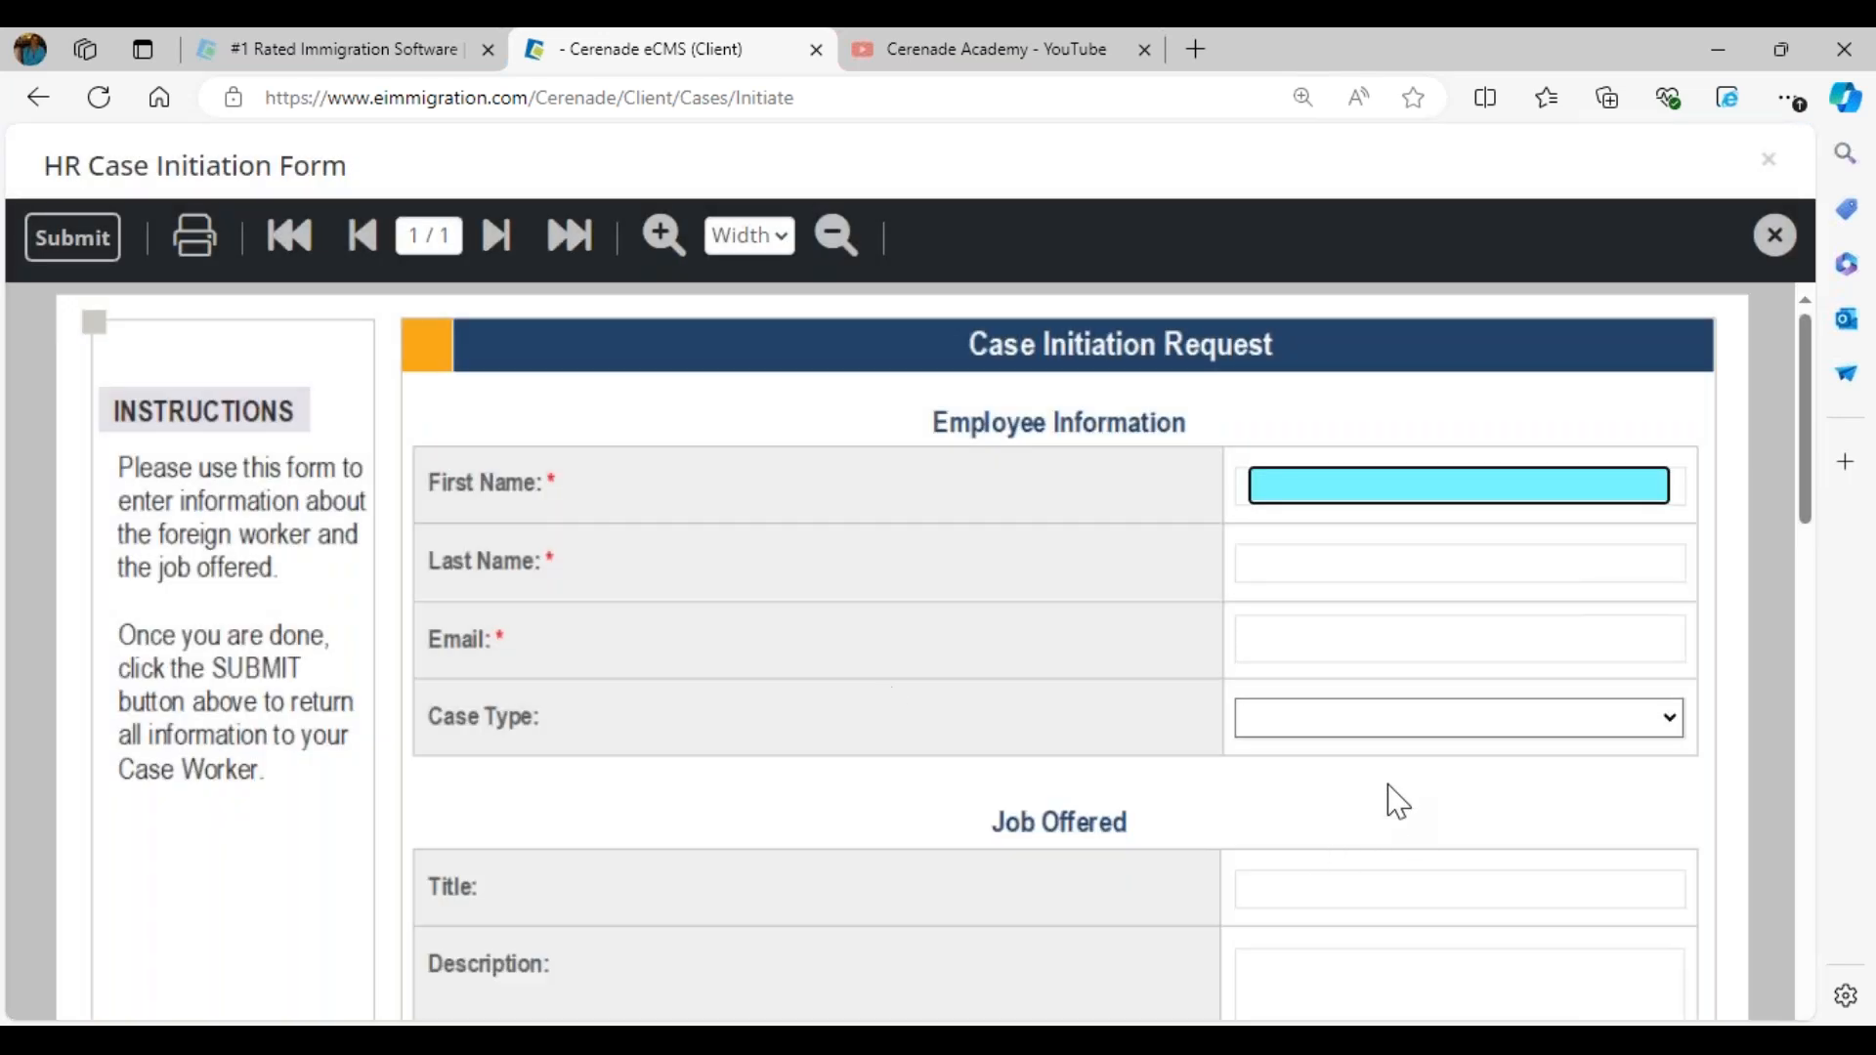
# - Set the case type to H1B Change of Status and fill in the employee's first and last name, leaving the email blank
pyautogui.click(1397, 728)
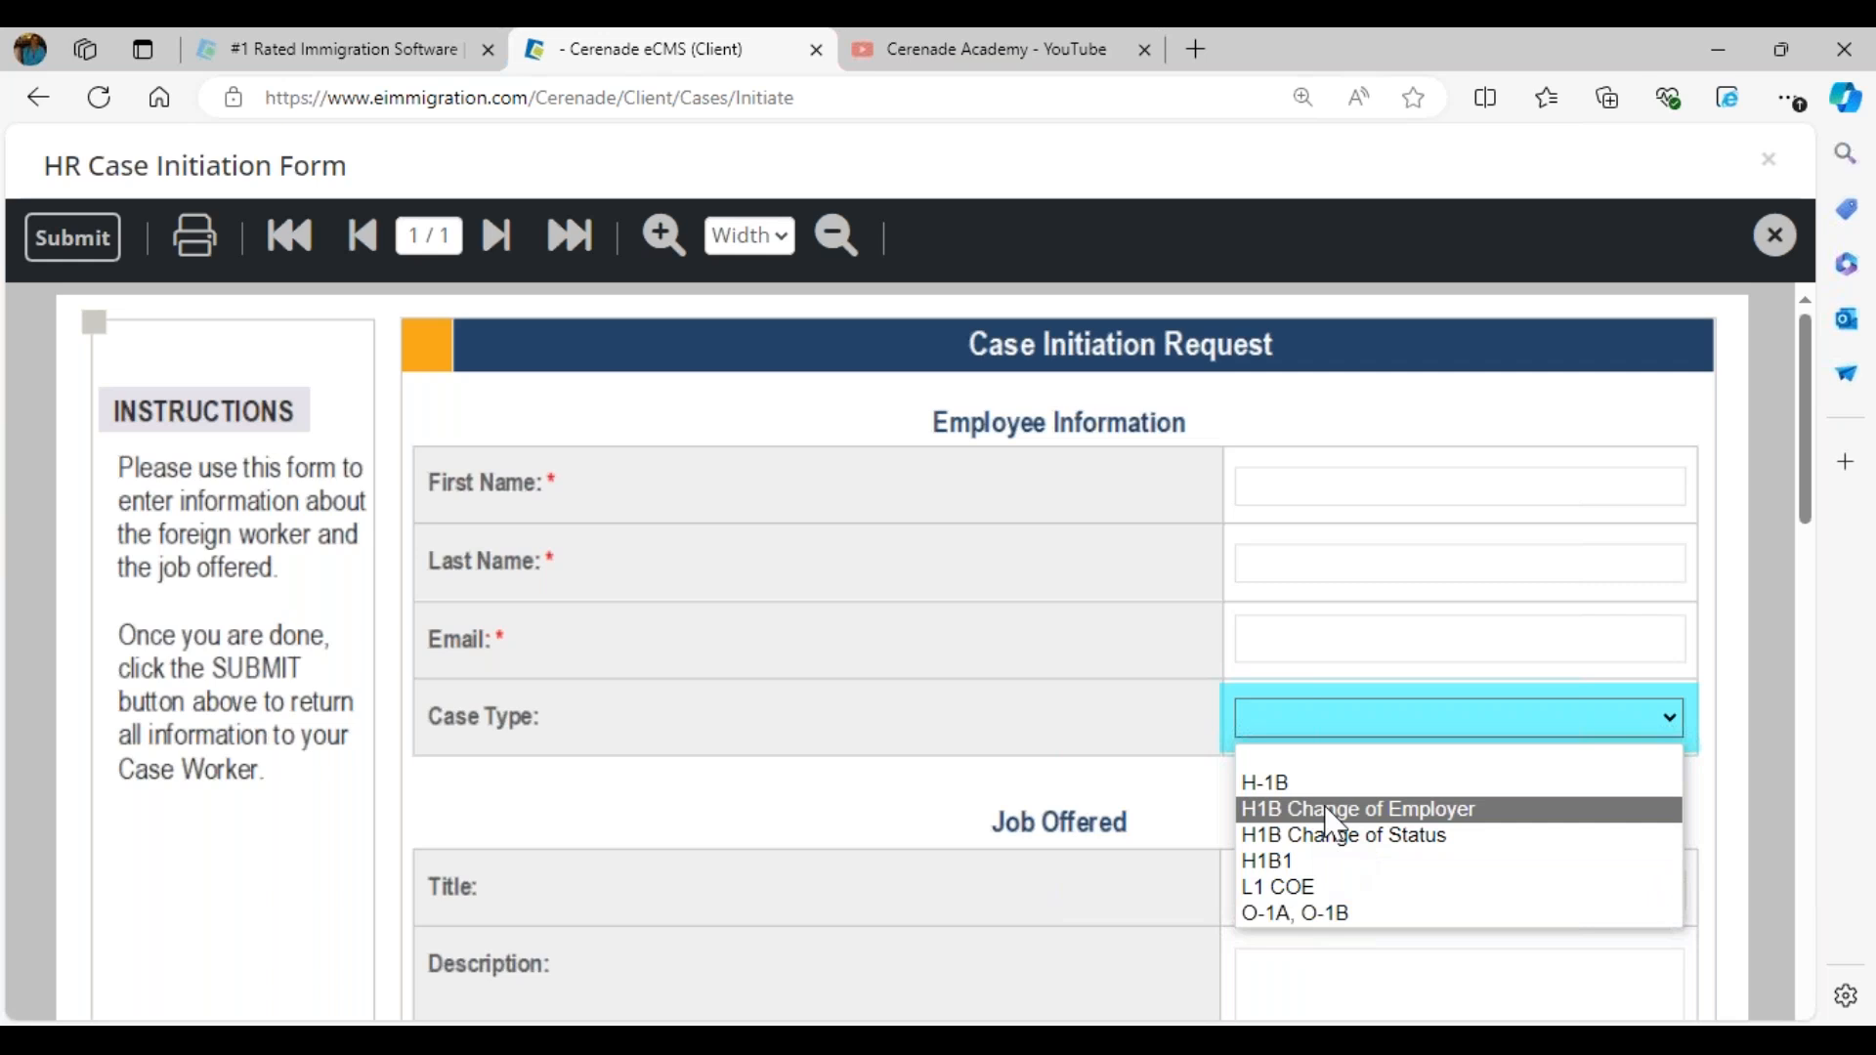
pyautogui.click(1341, 840)
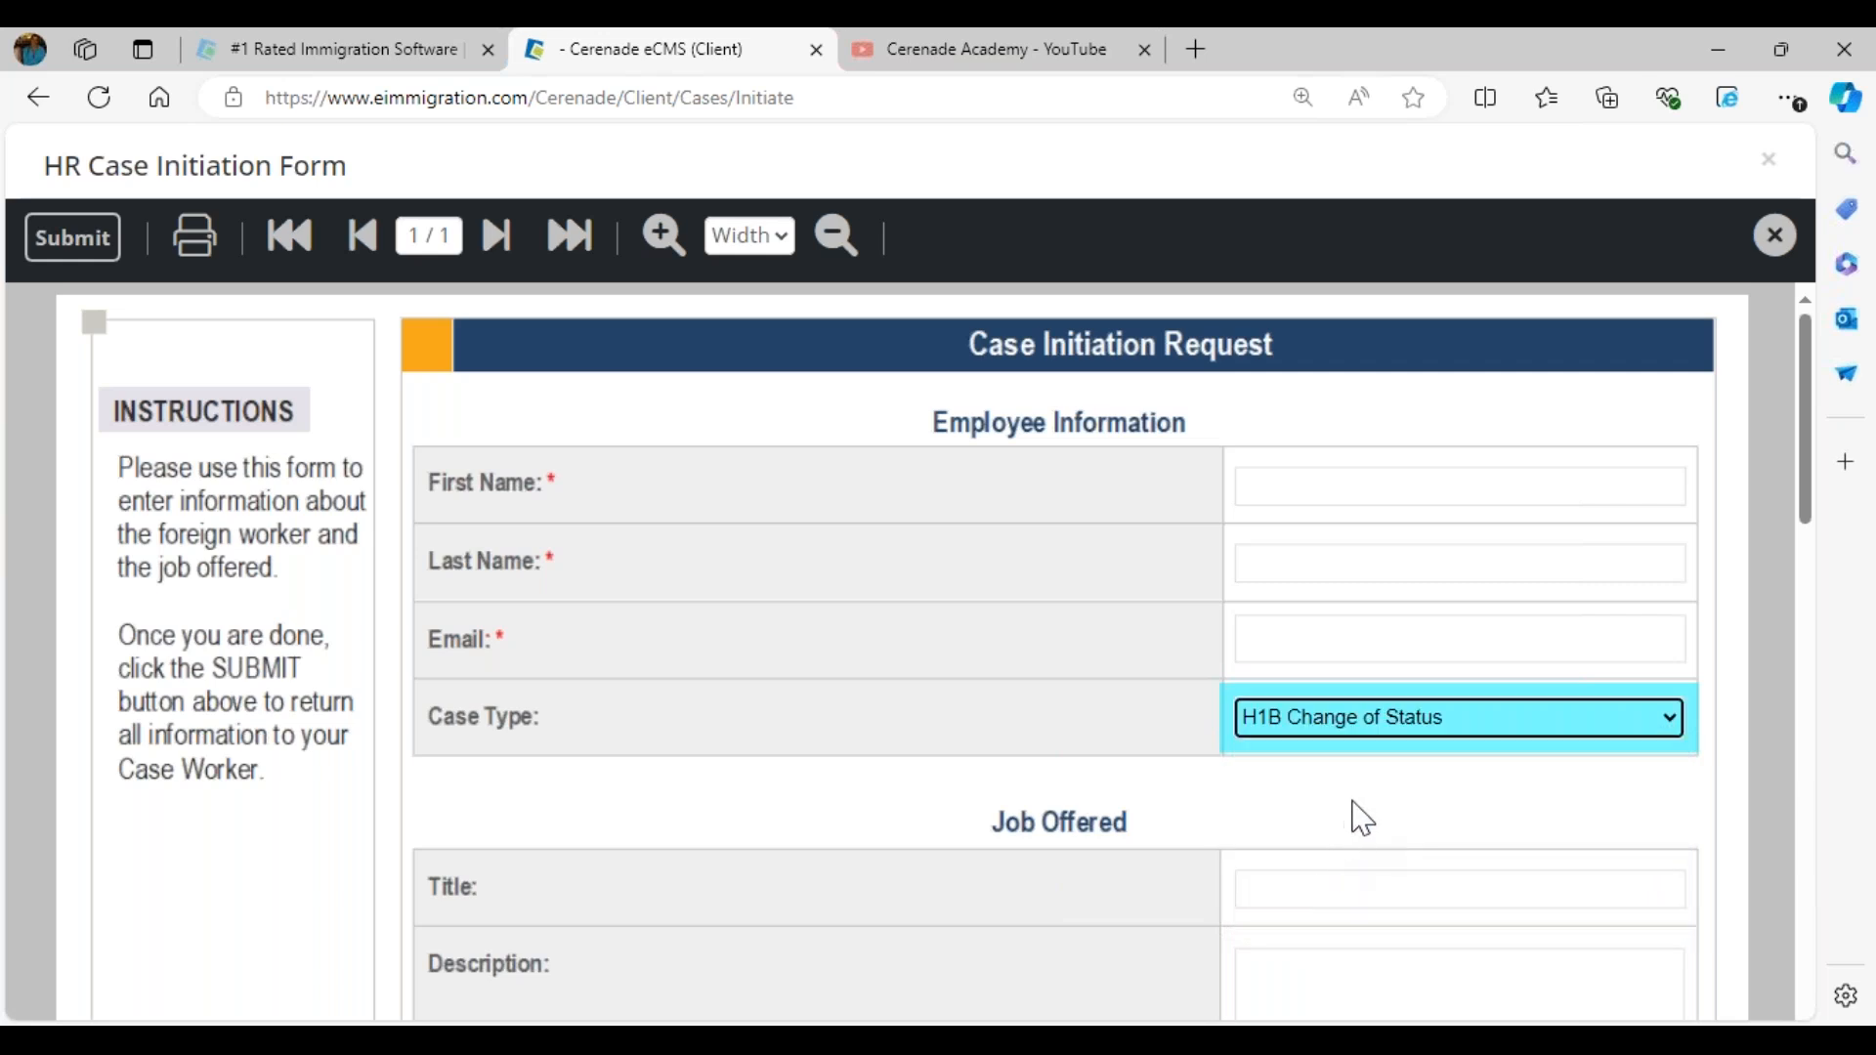
pyautogui.click(1333, 491)
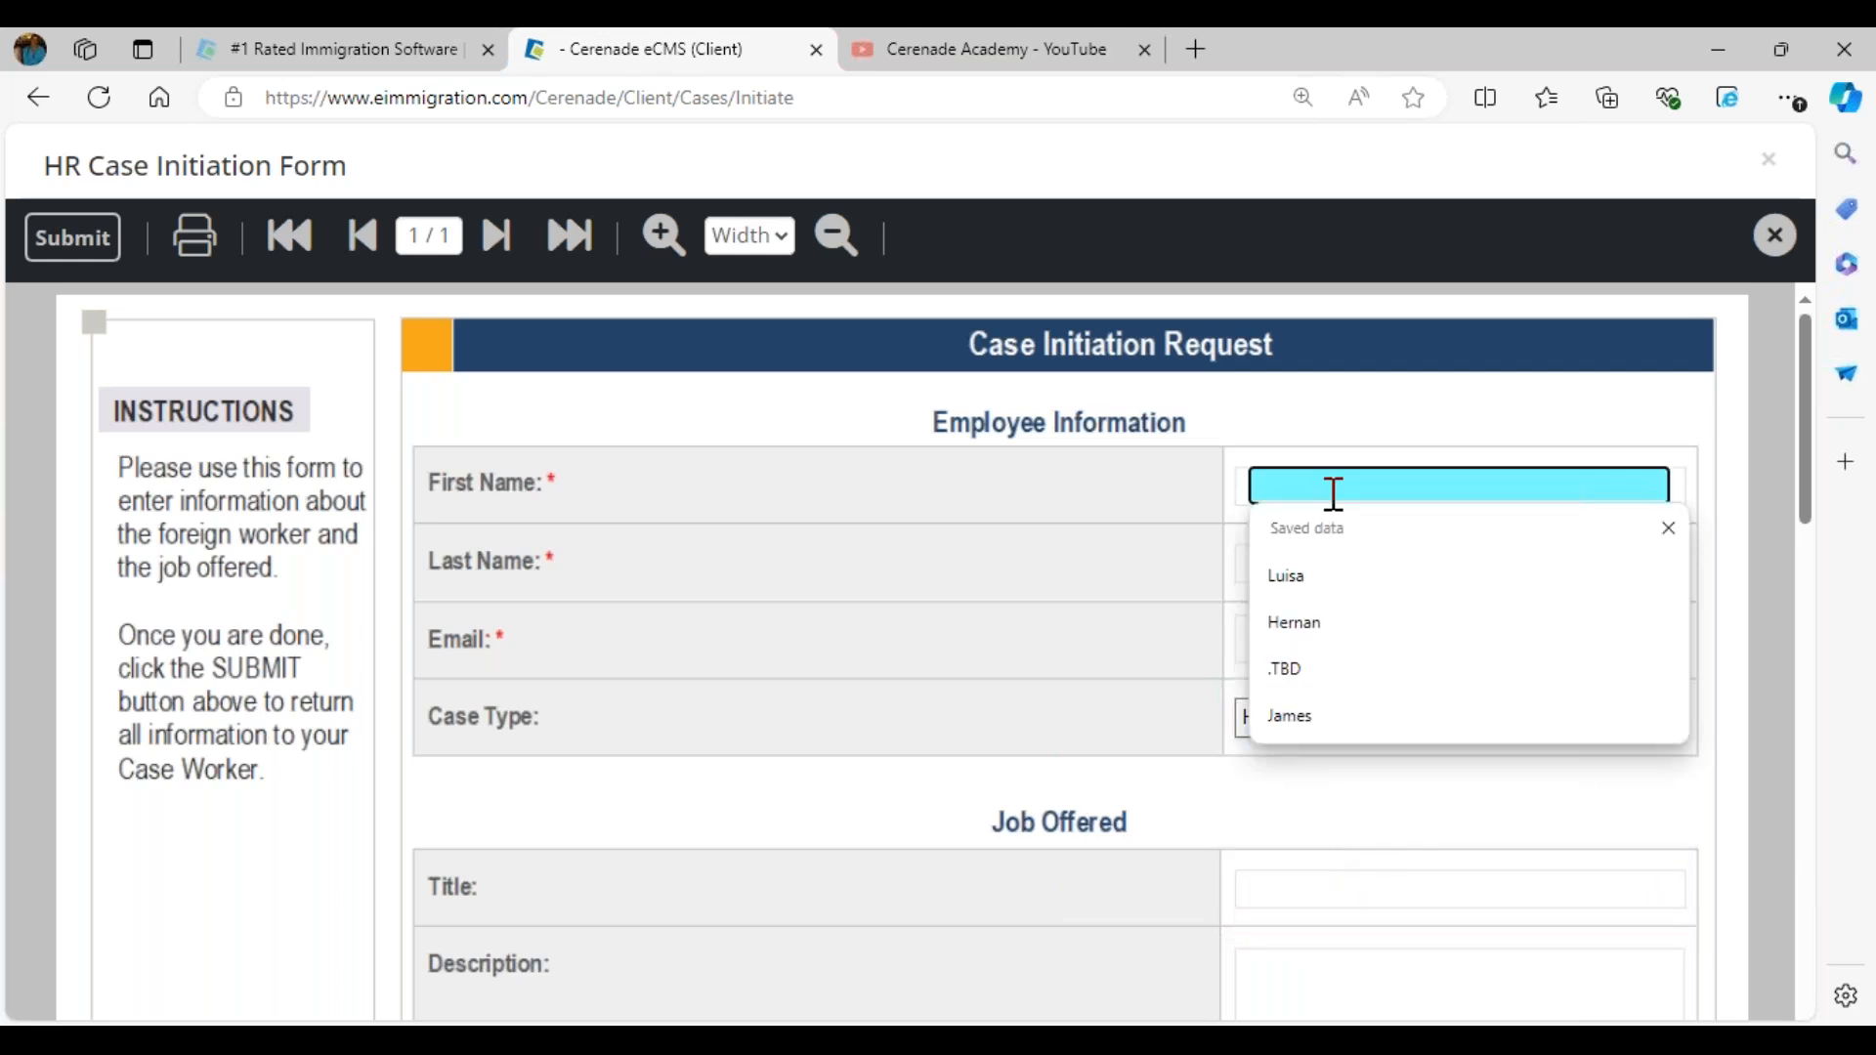
pyautogui.click(1335, 578)
pyautogui.click(1340, 565)
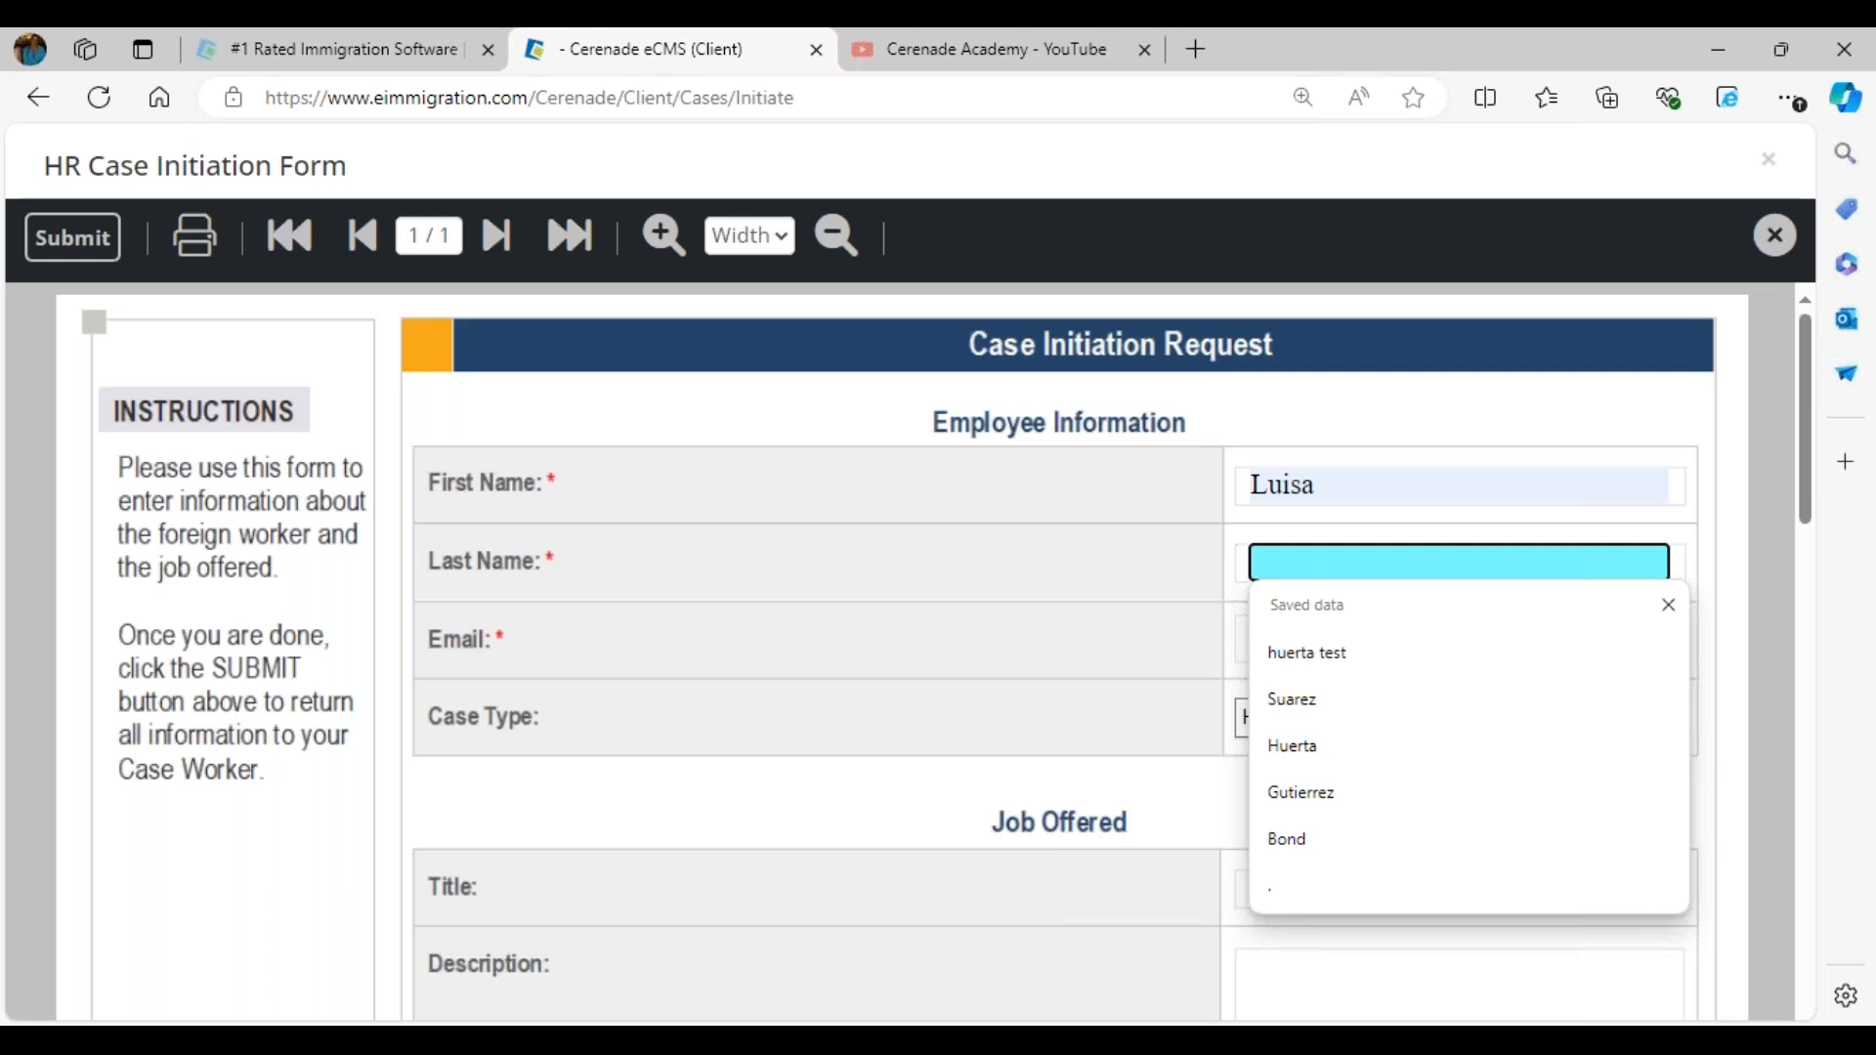
pyautogui.click(1334, 711)
pyautogui.click(1072, 642)
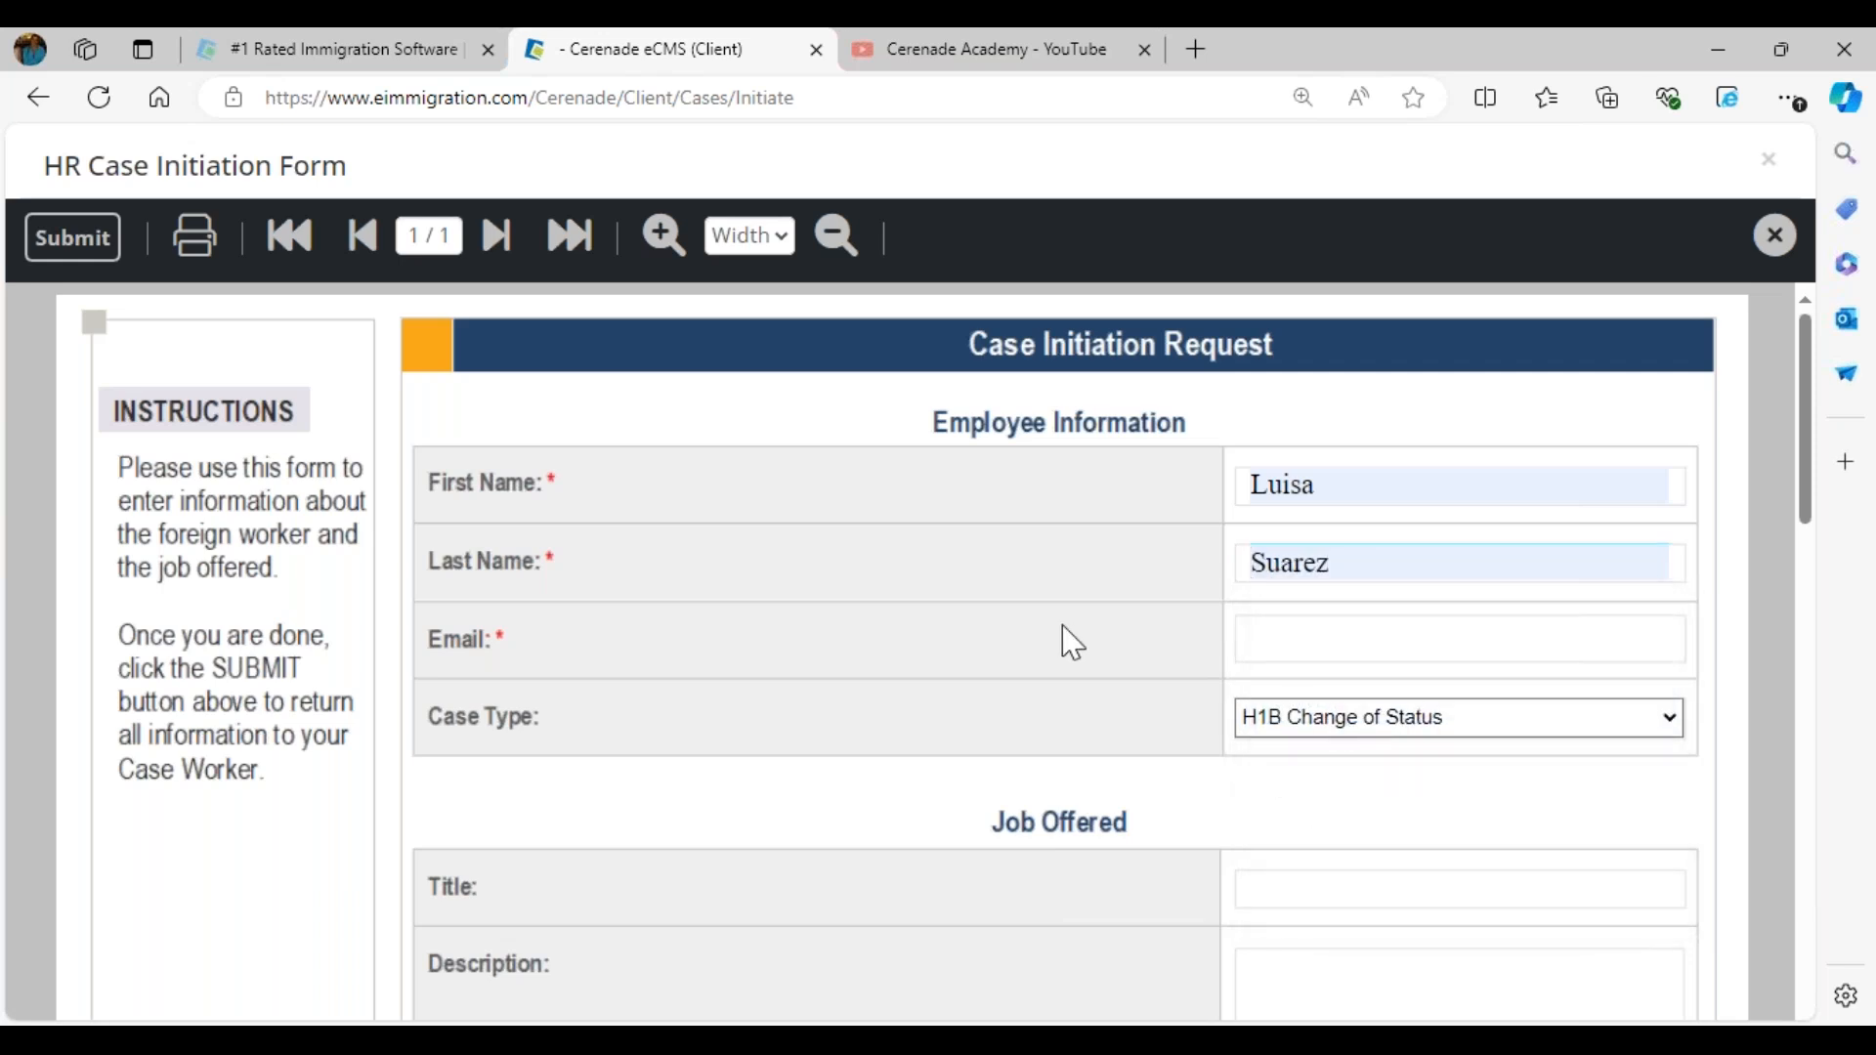
pyautogui.click(1277, 636)
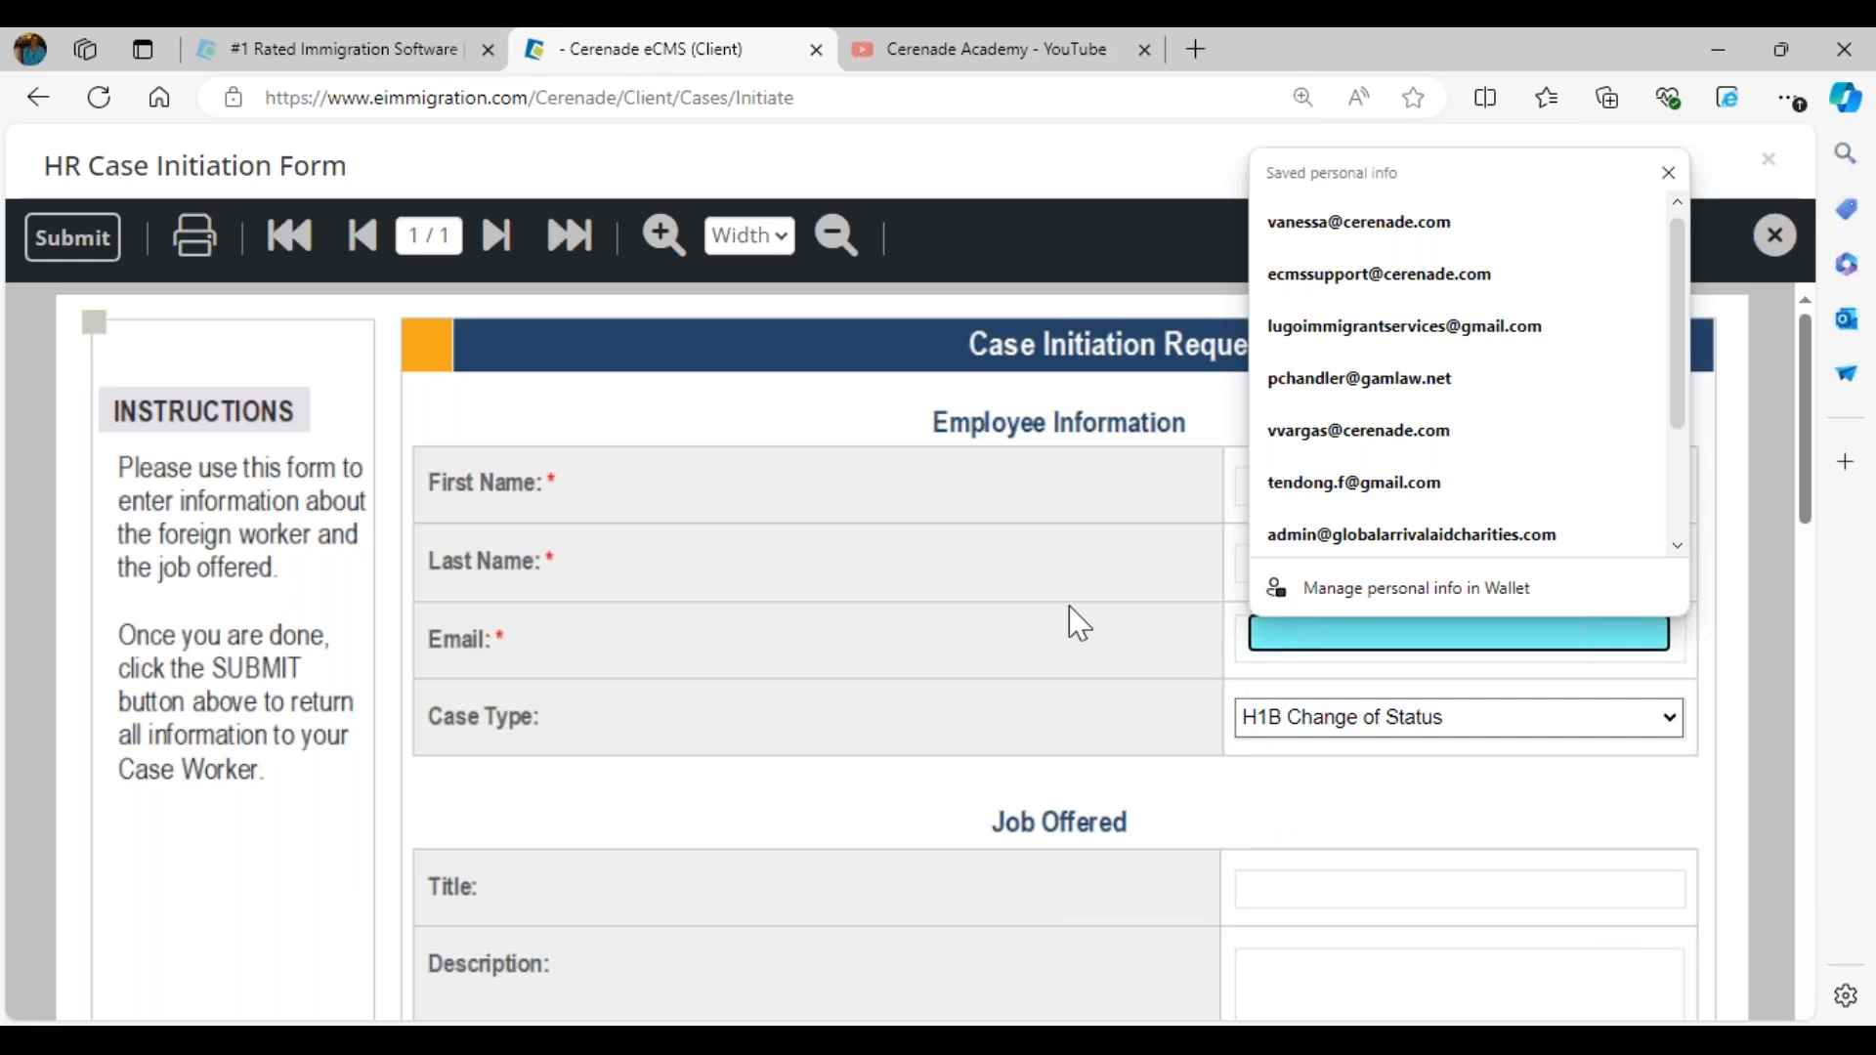
pyautogui.press('Escape')
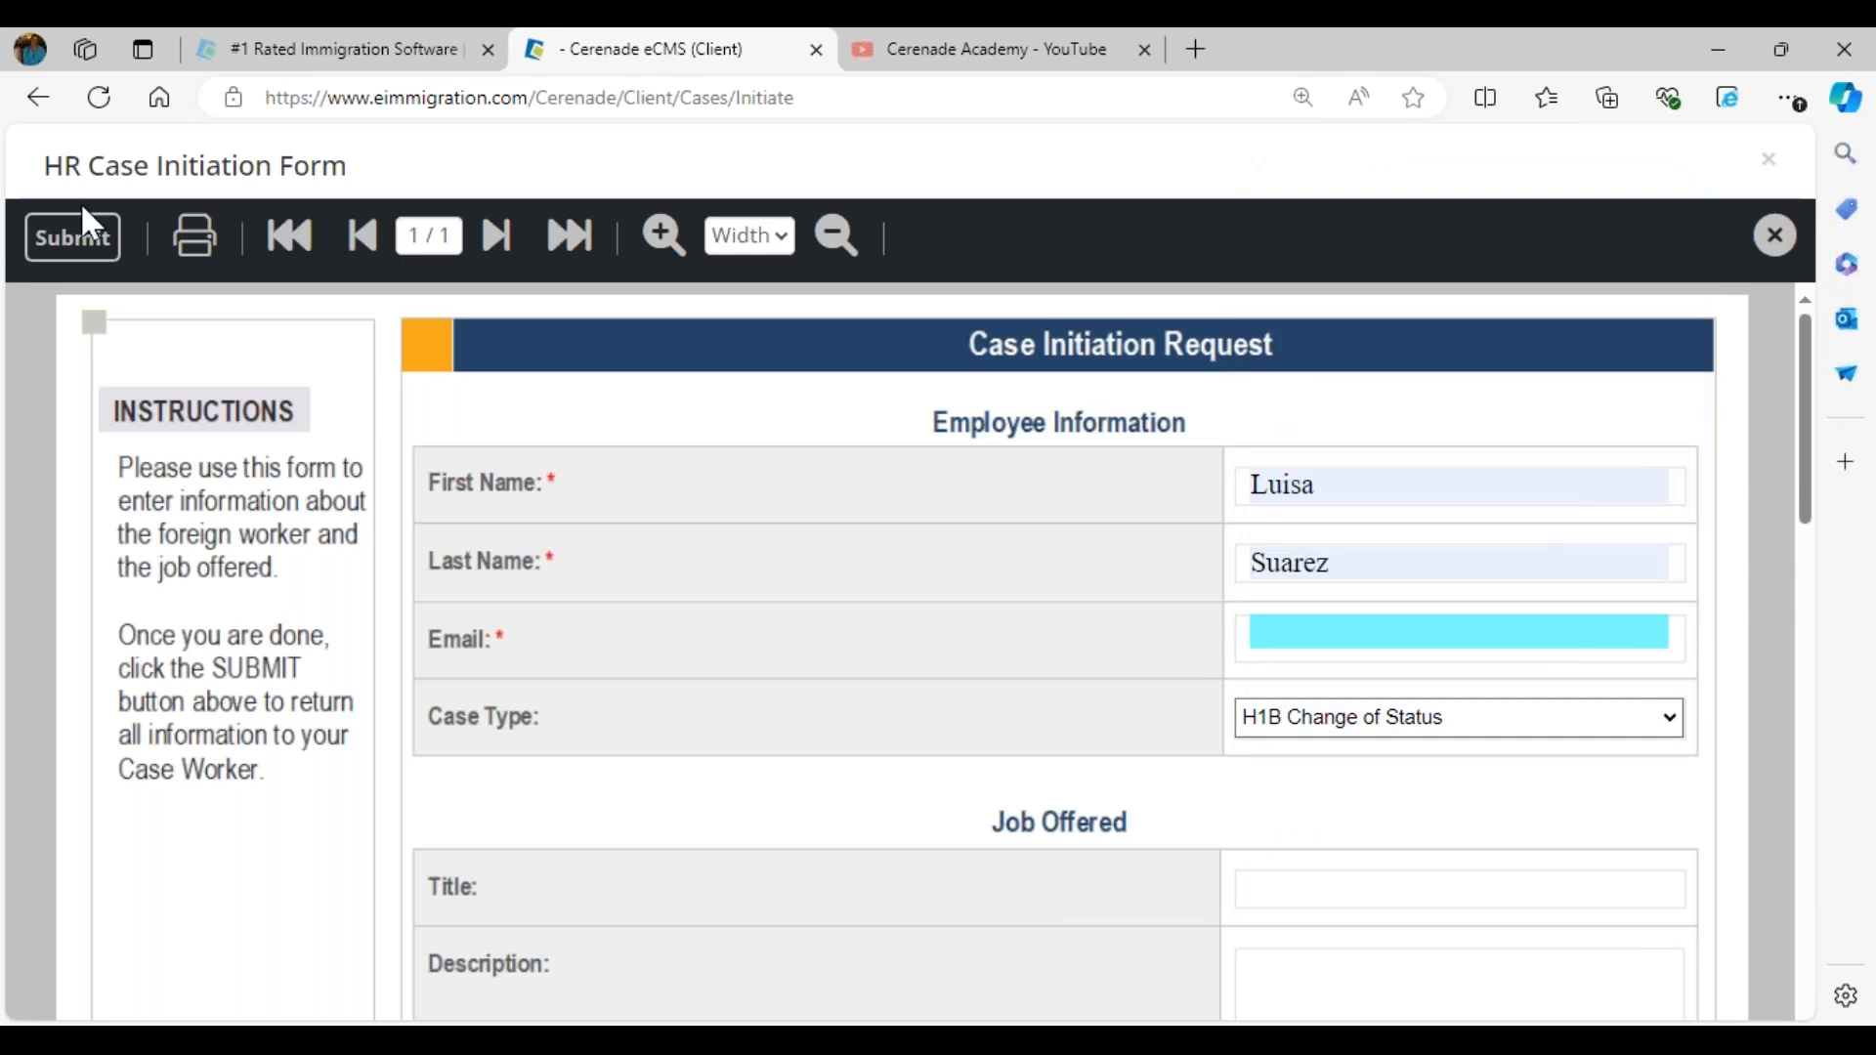
# - Review the salary and Primary Work Site Address sections of the HR Case Initiation Form and close it without submitting
pyautogui.scroll(-4, 1121, 674)
pyautogui.scroll(-6, 1122, 758)
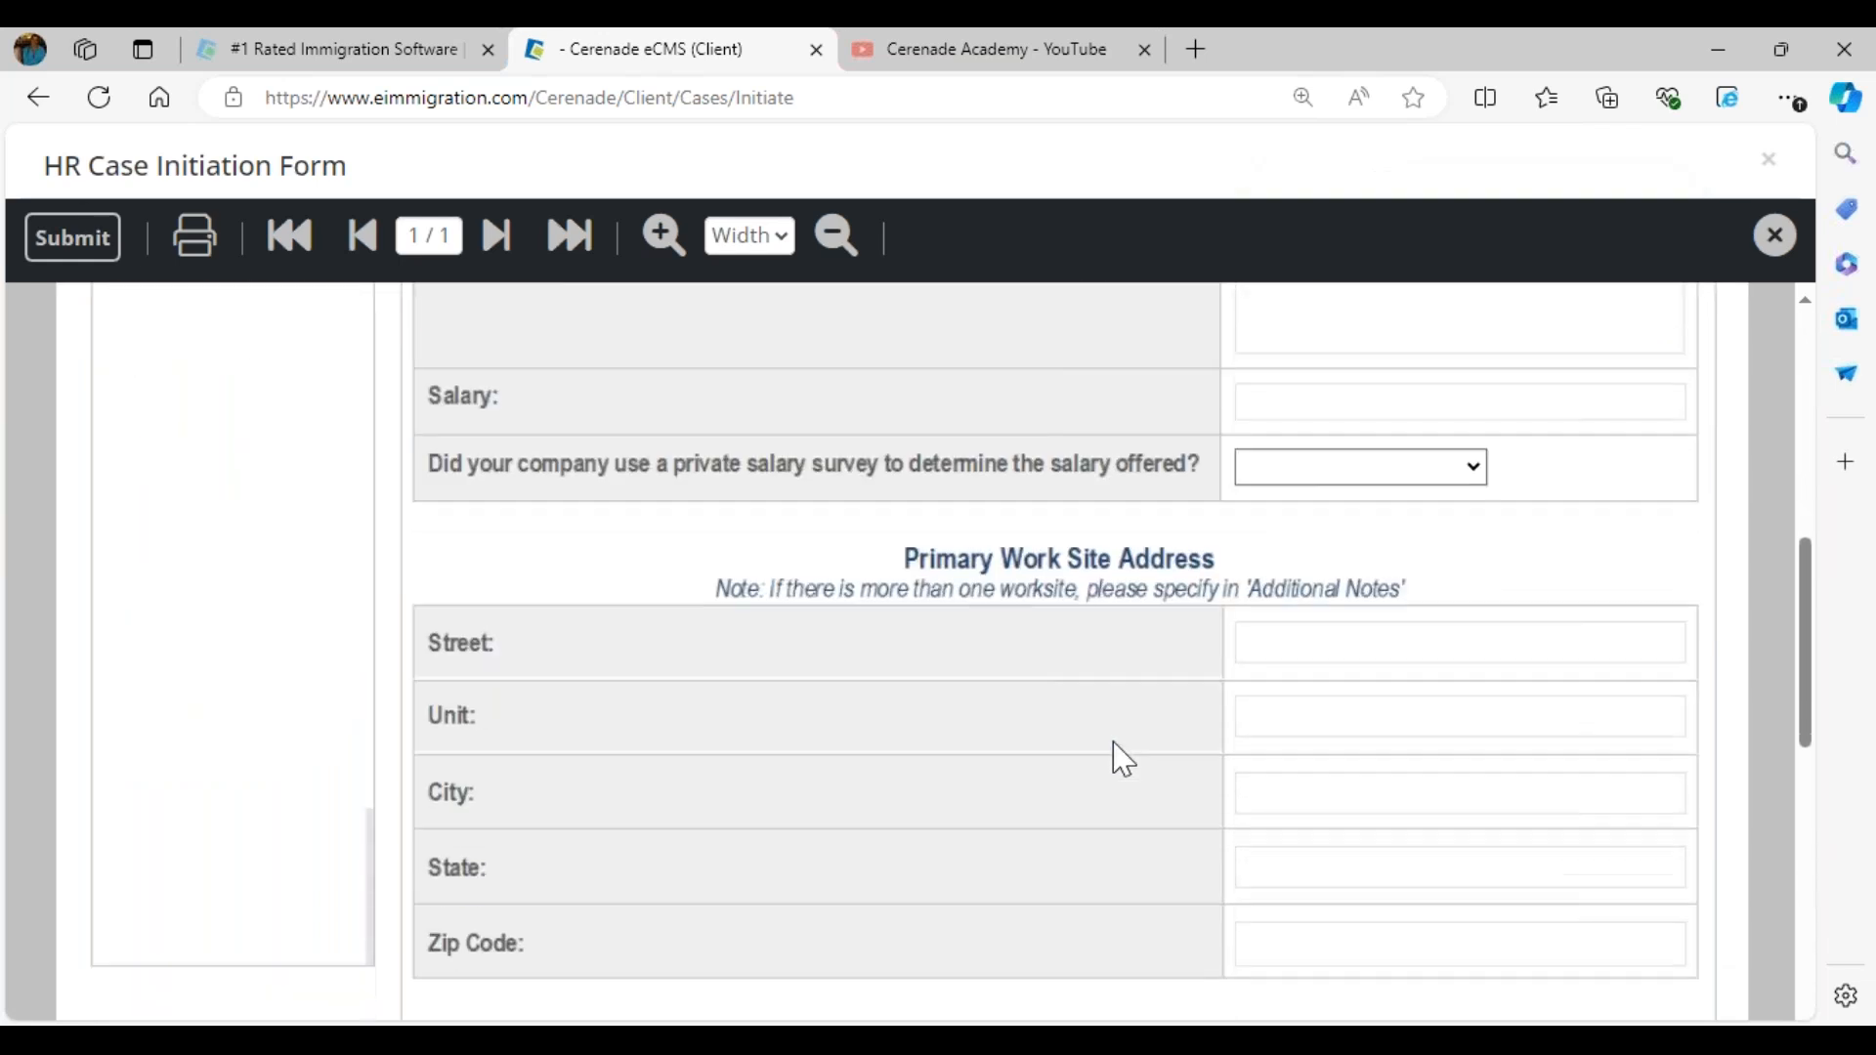
pyautogui.scroll(7, 1123, 759)
pyautogui.scroll(3, 1124, 759)
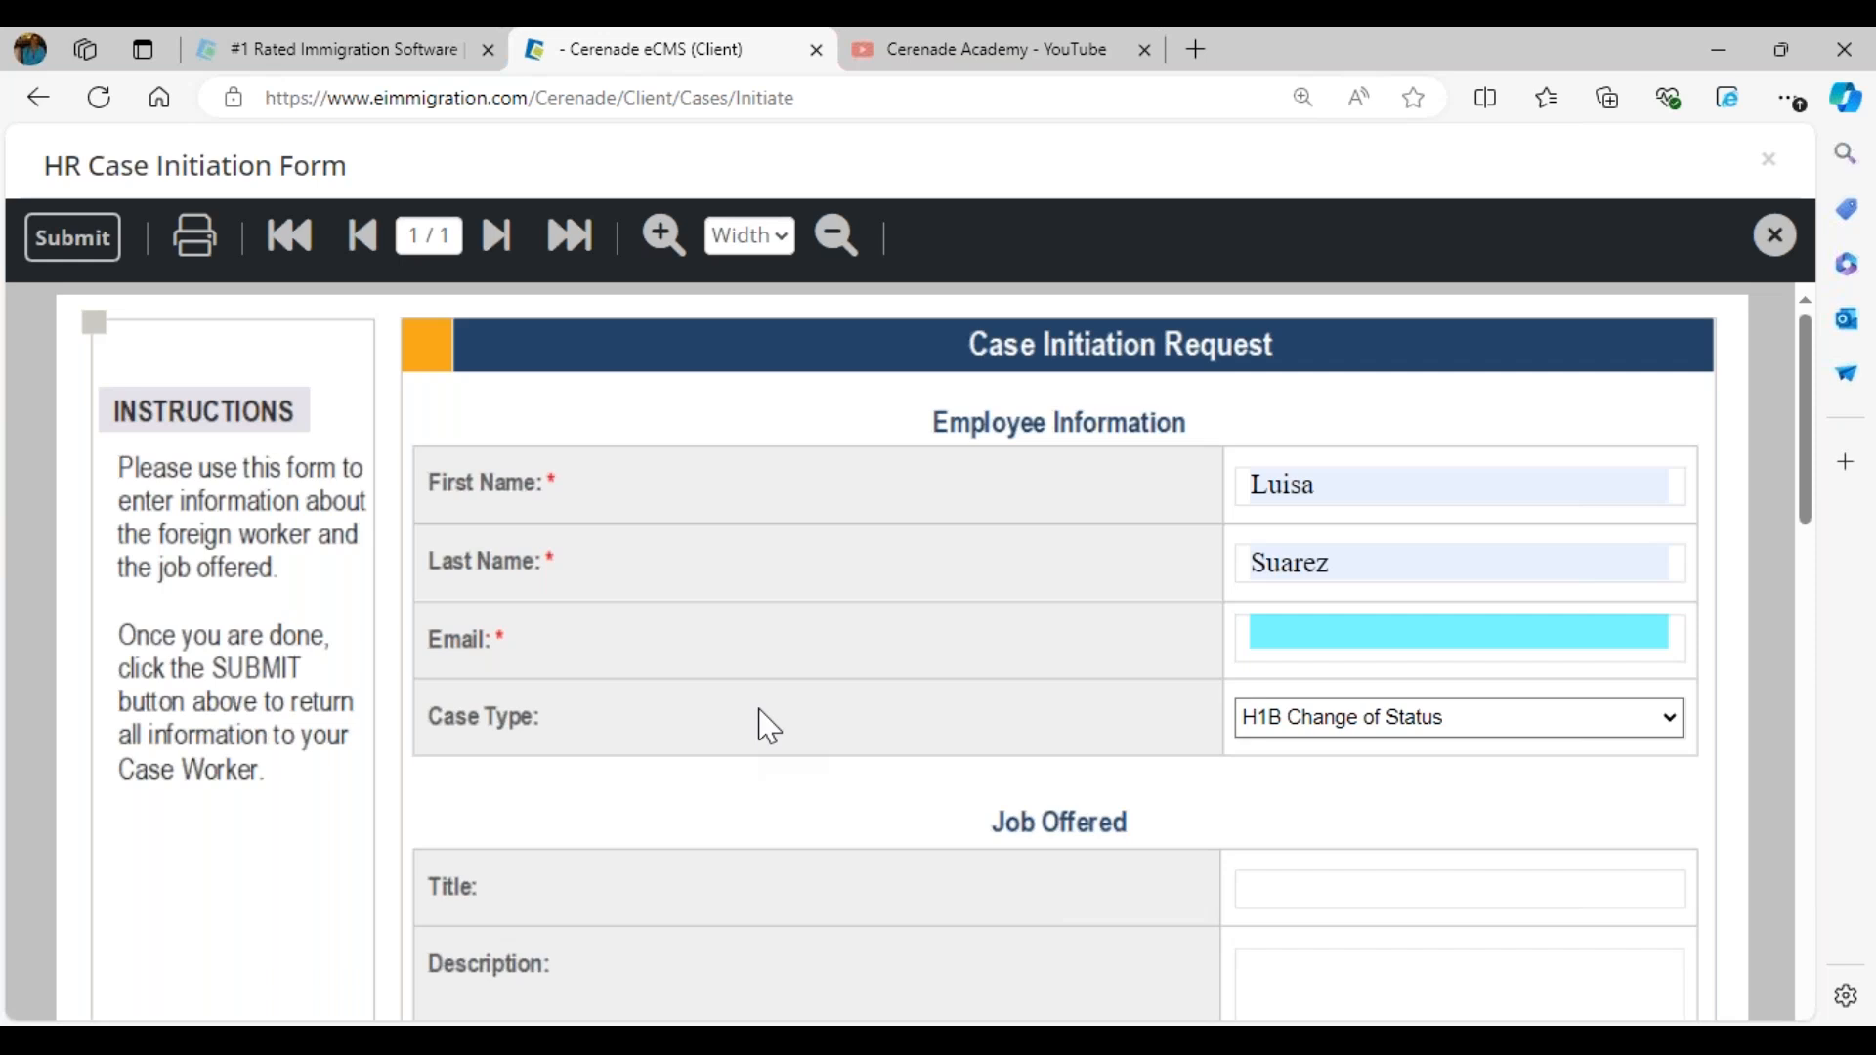
pyautogui.click(1773, 236)
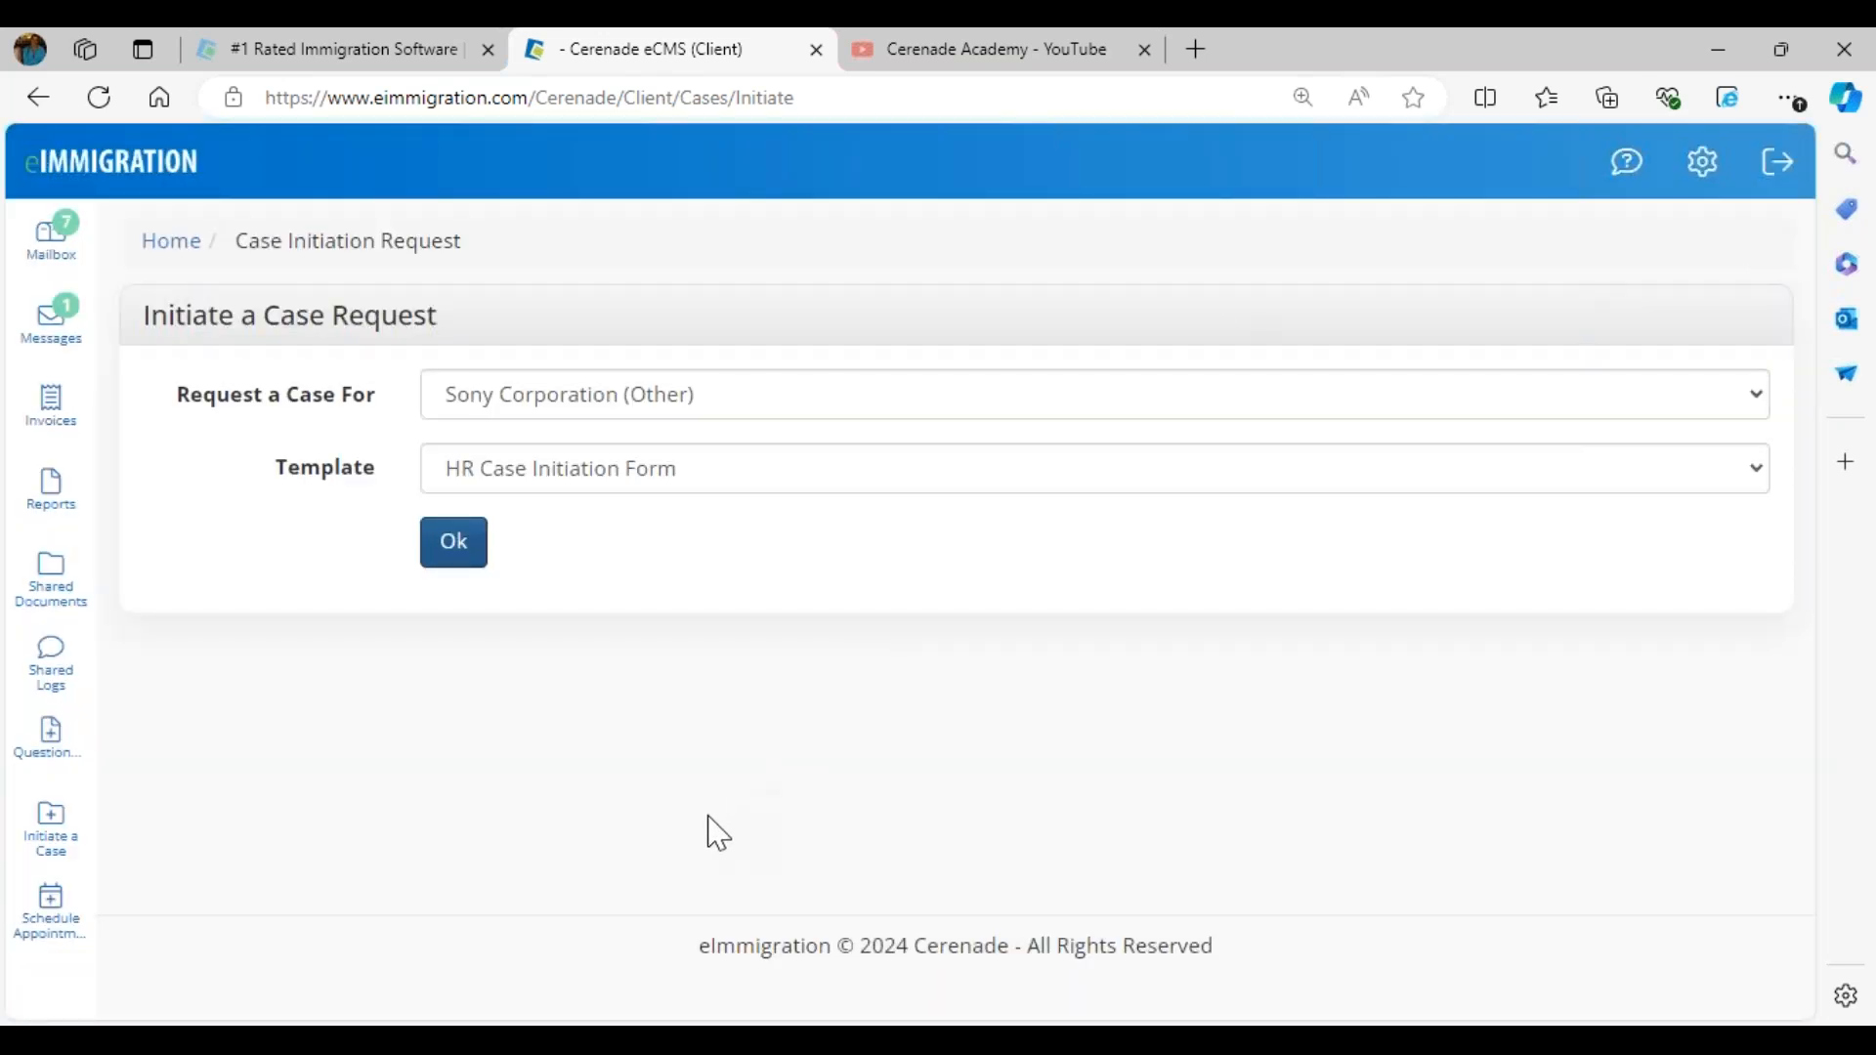
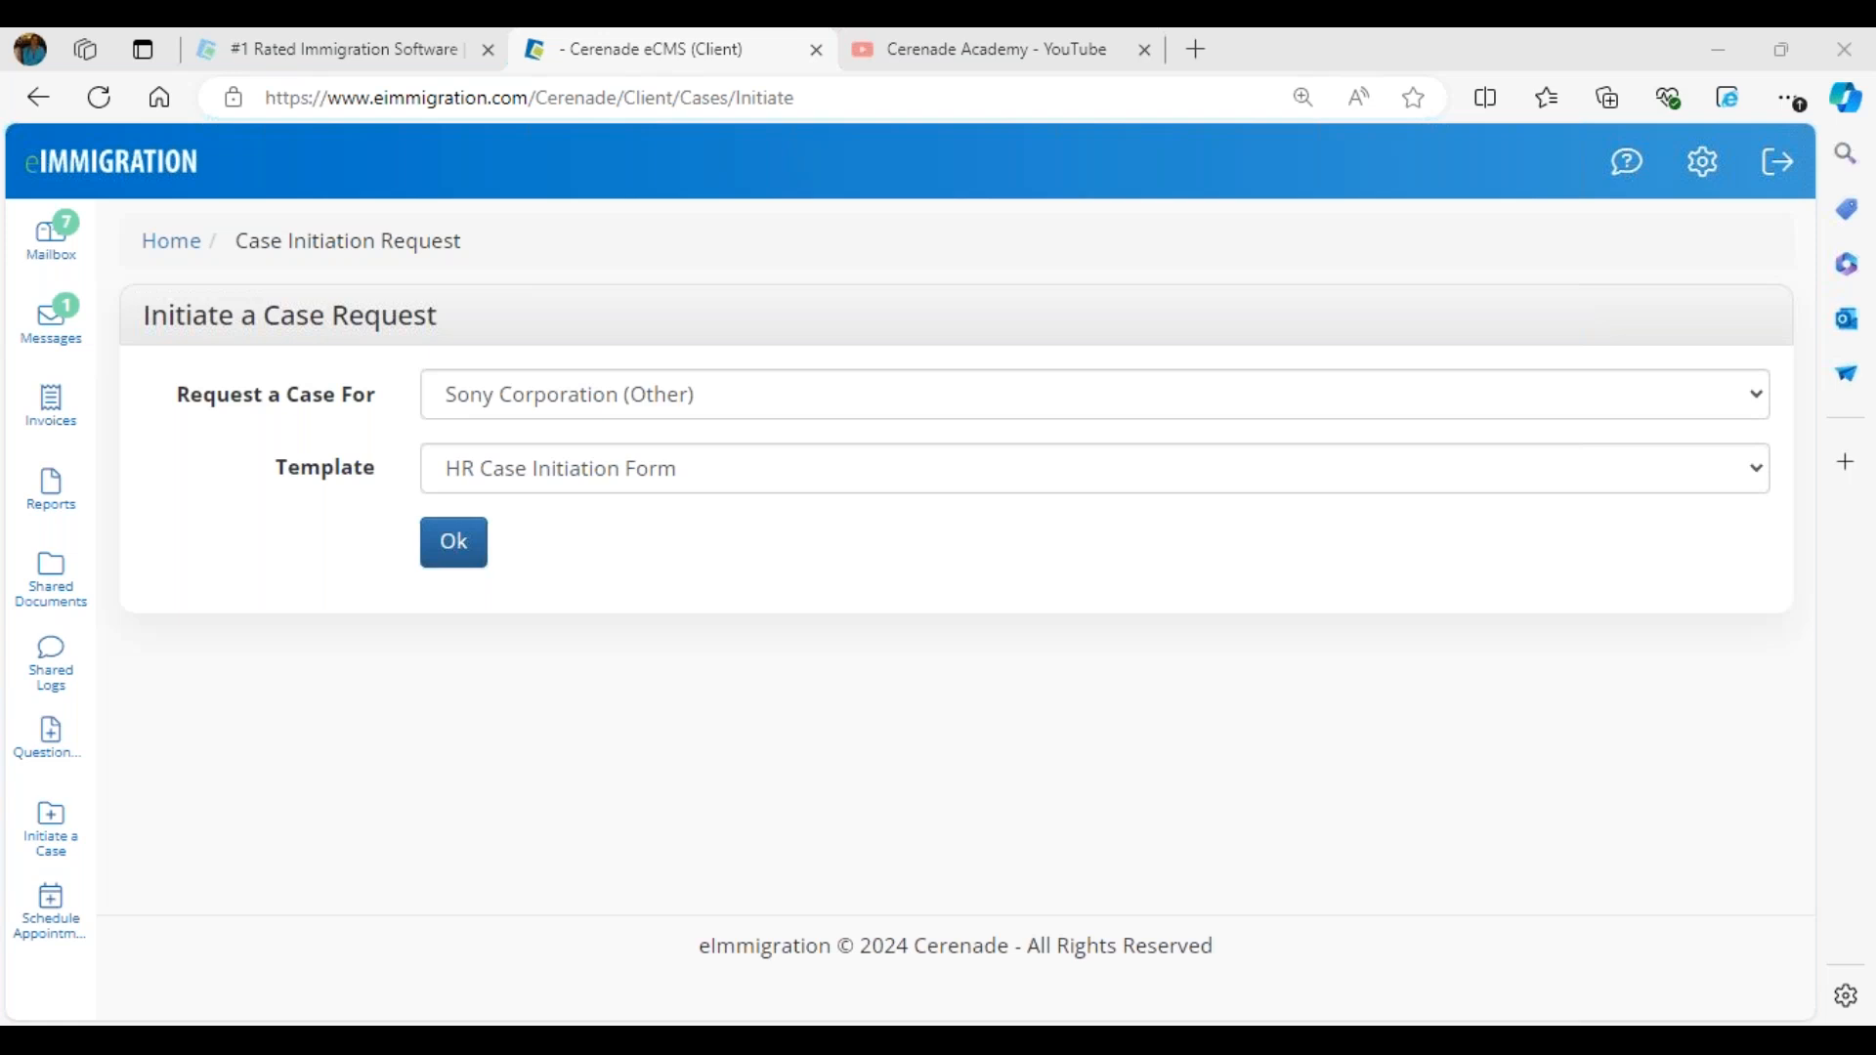
# - Return the client portal to its home page and open the business client ABC CORPORATION FOR DEMO in the staff site in Chrome, dismissing its alerts
pyautogui.click(115, 168)
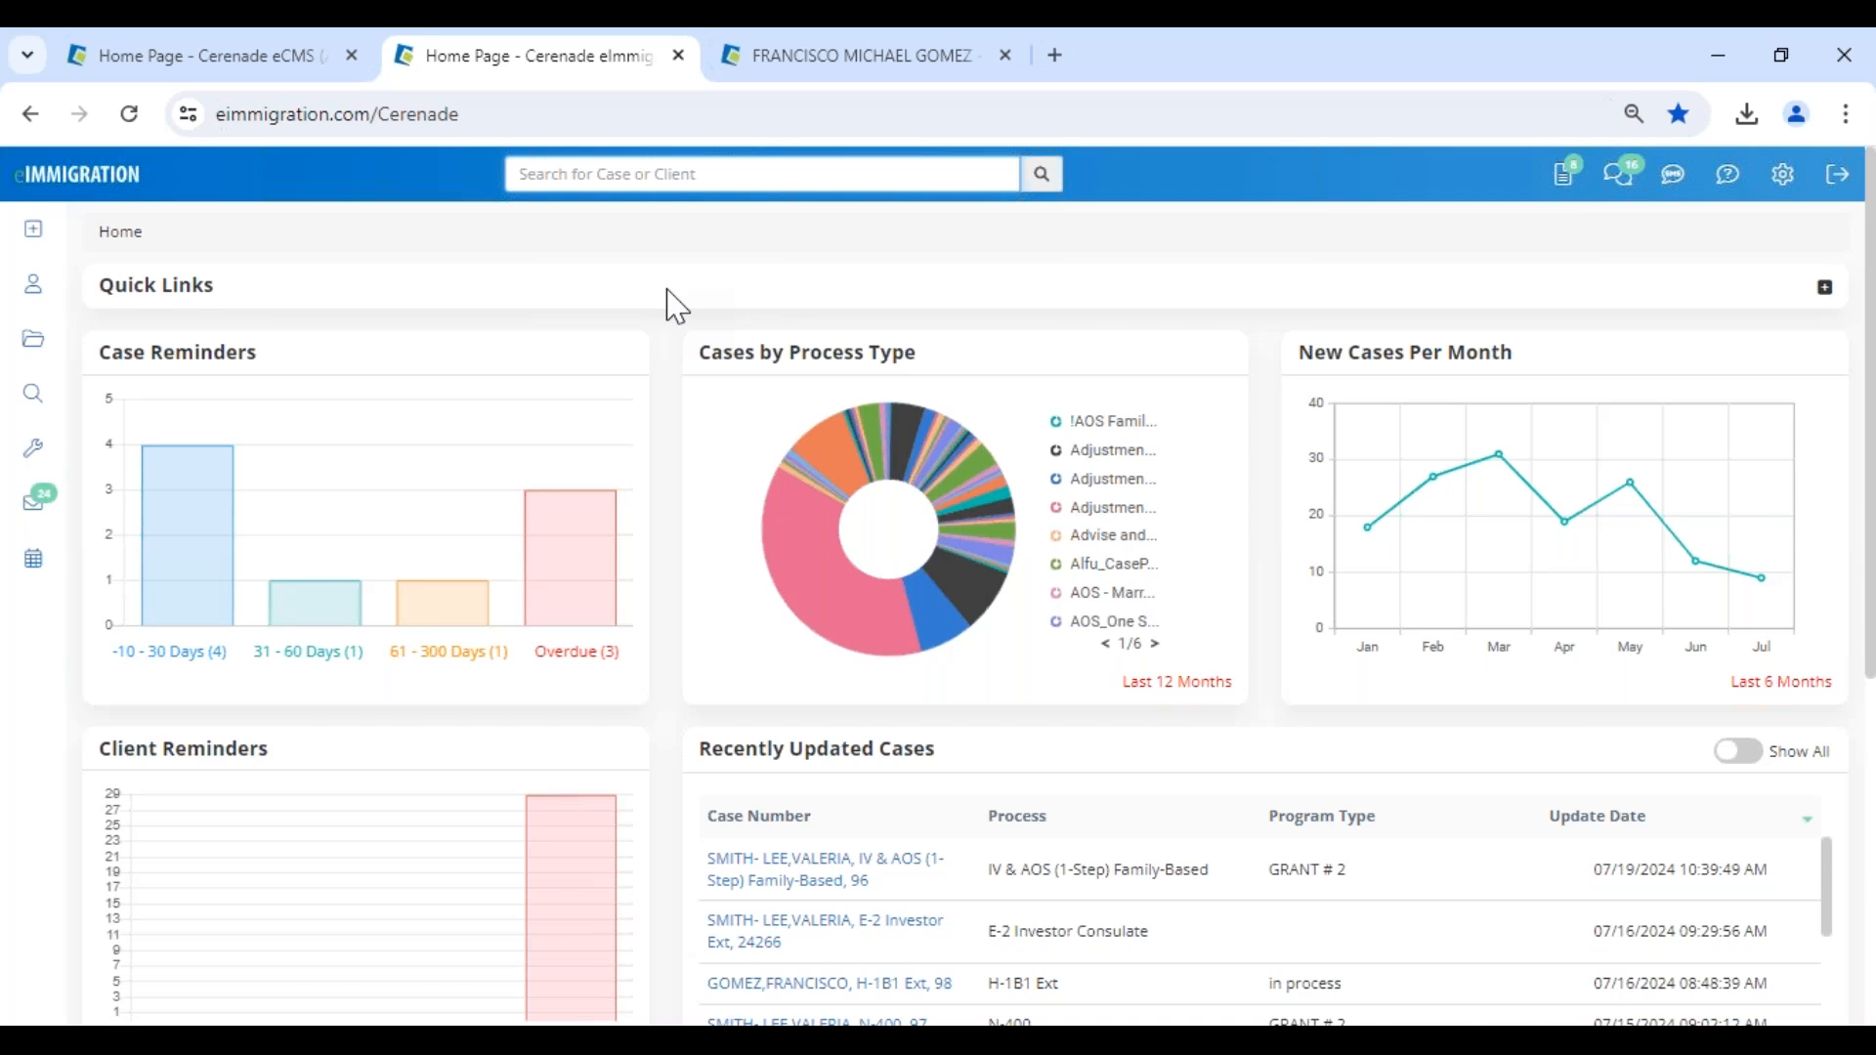
pyautogui.click(583, 168)
pyautogui.write('abc')
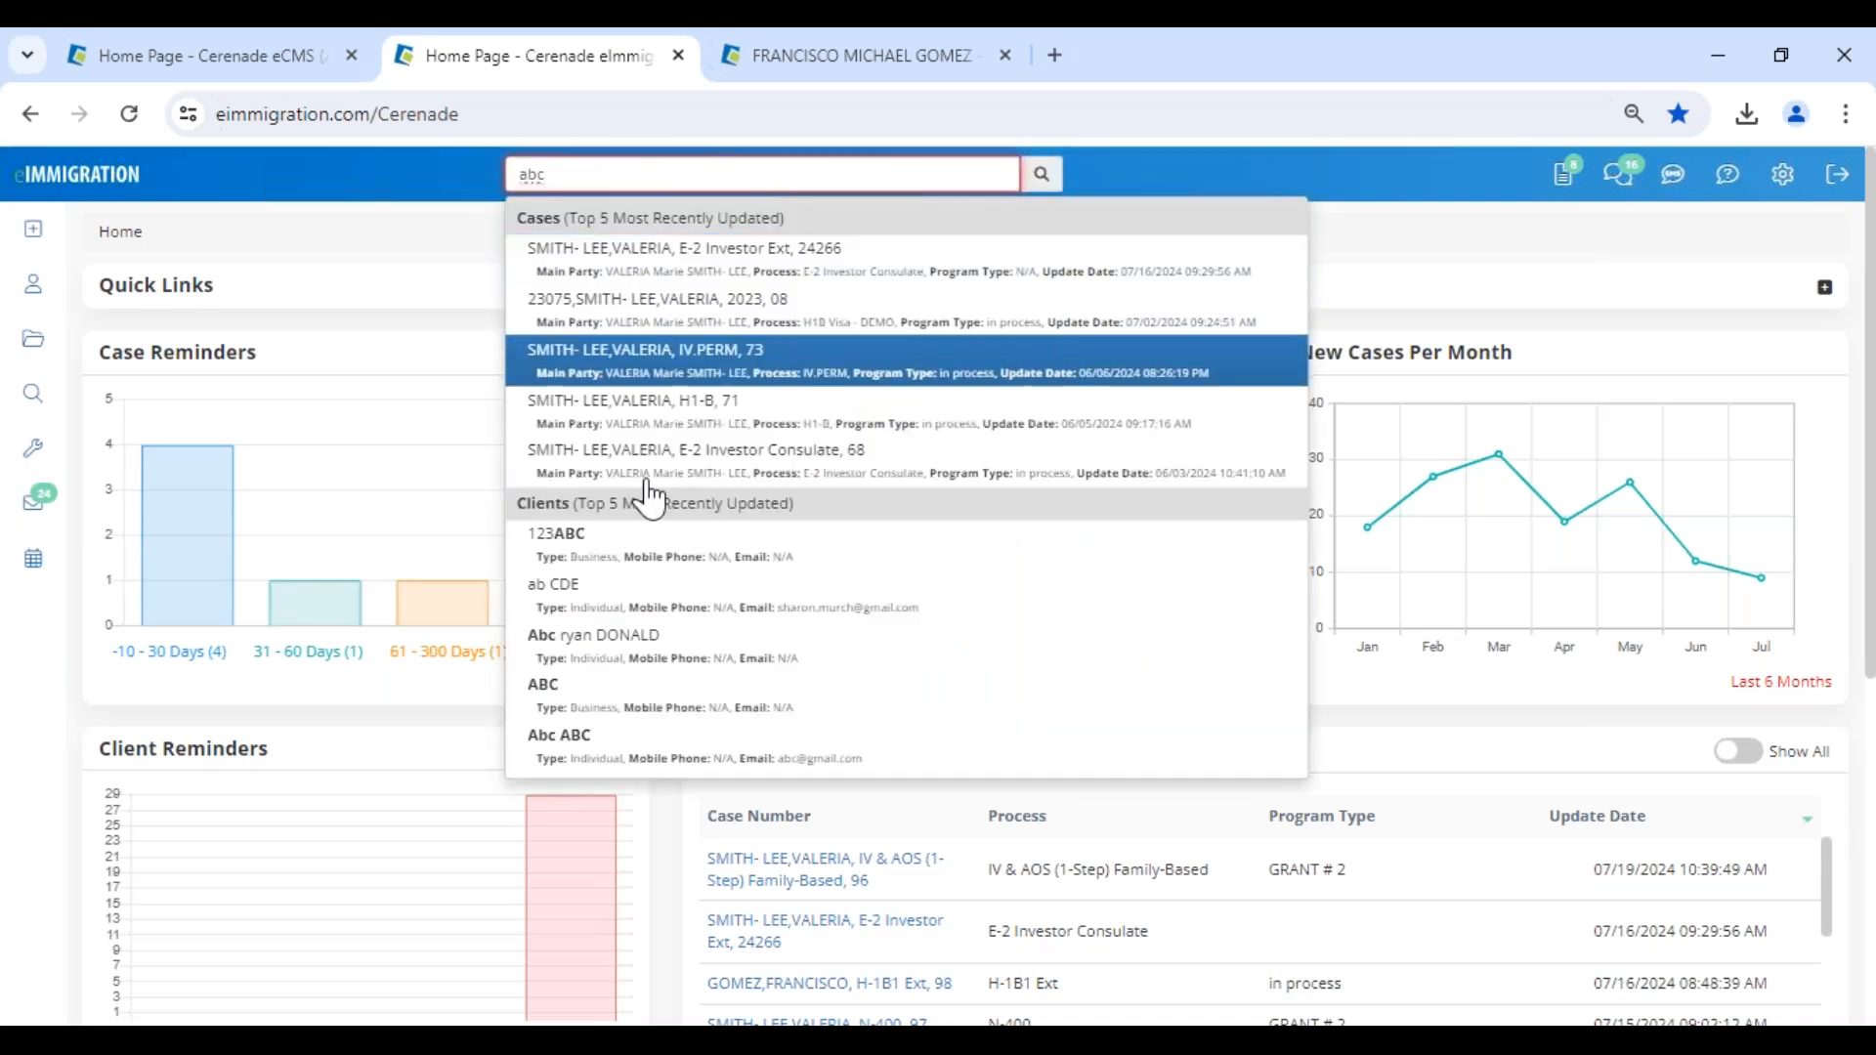
pyautogui.click(33, 293)
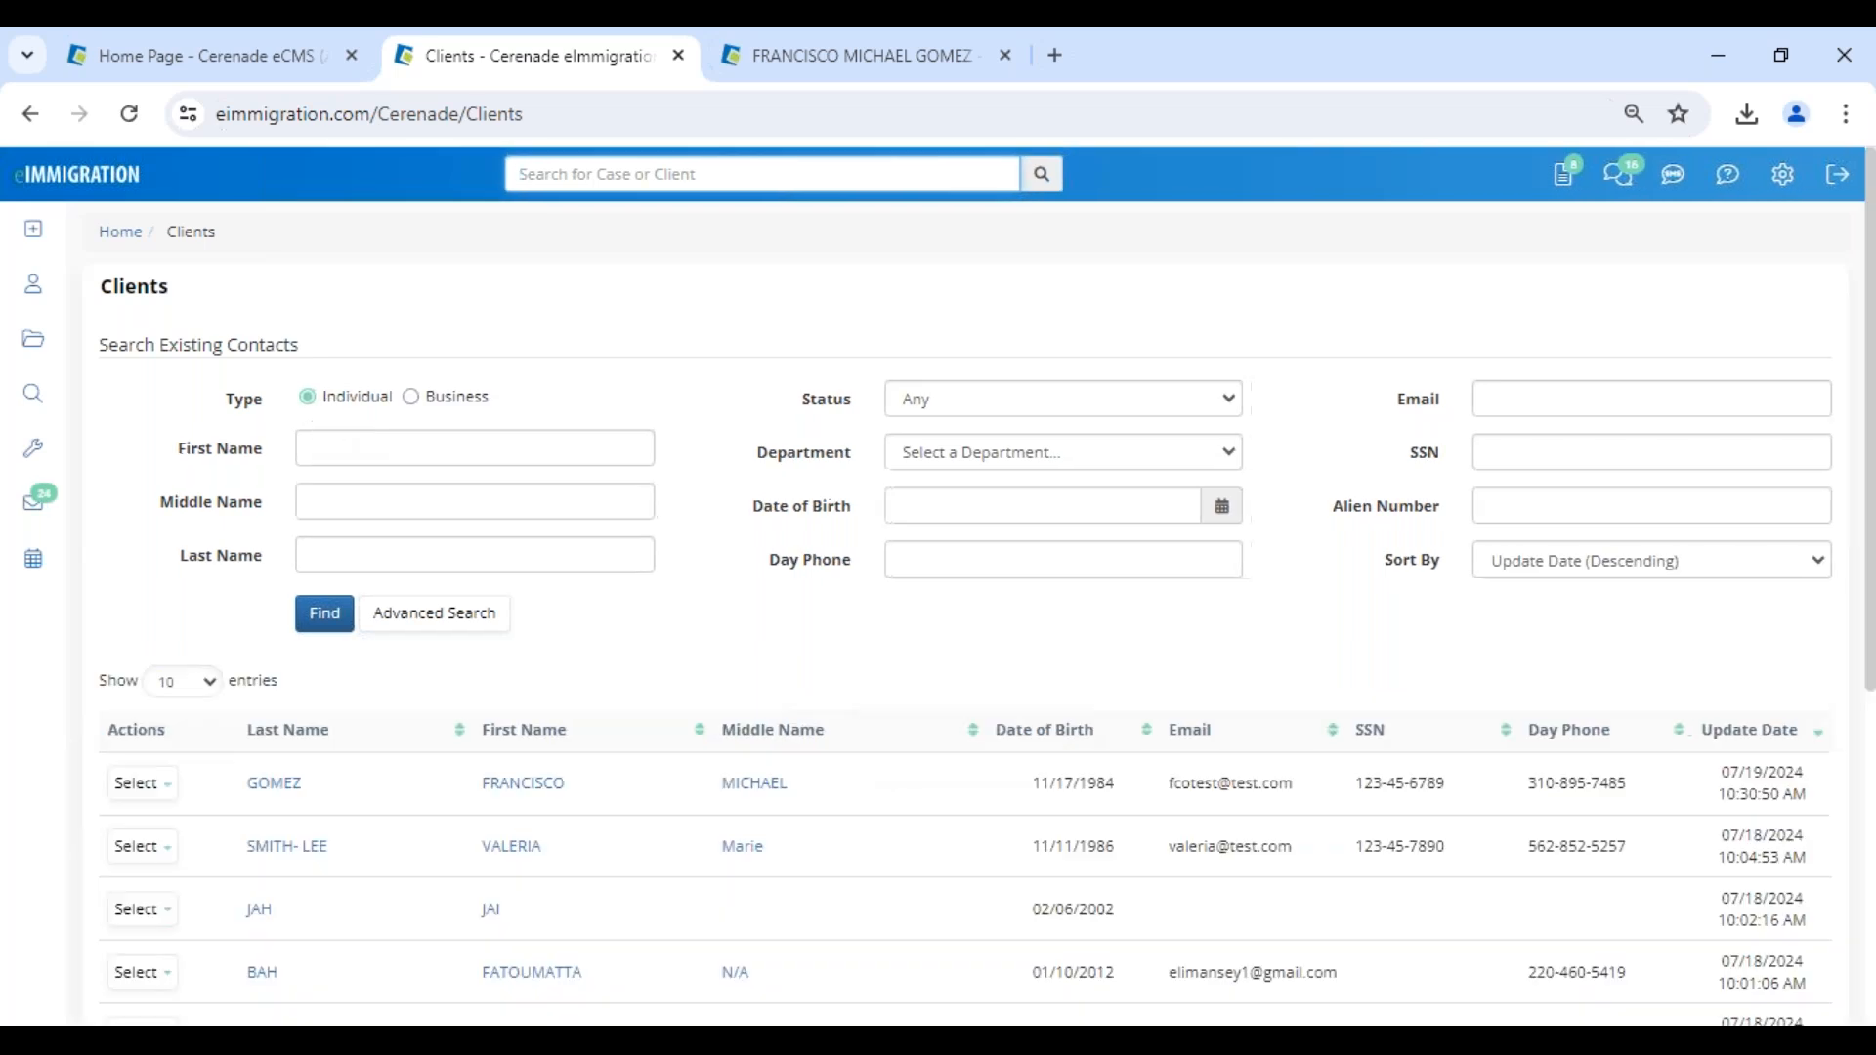
pyautogui.click(430, 399)
pyautogui.scroll(-4, 436, 293)
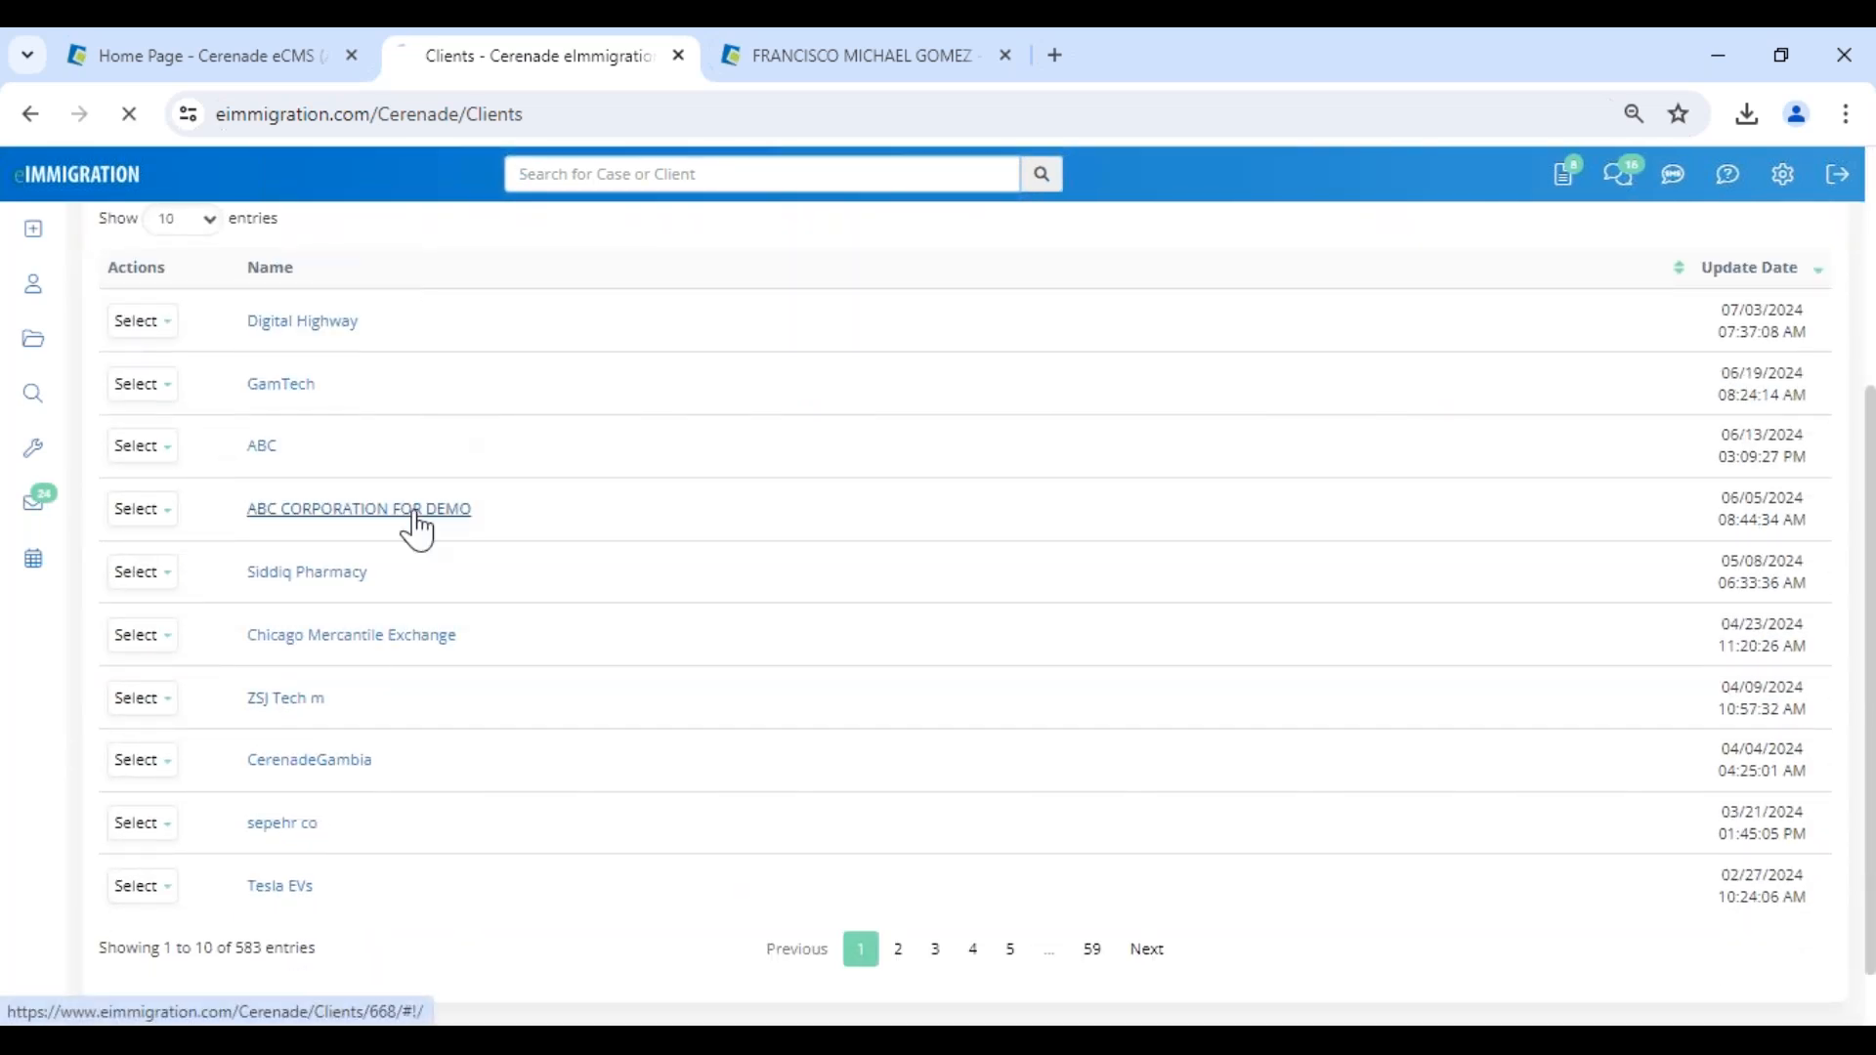
pyautogui.click(415, 516)
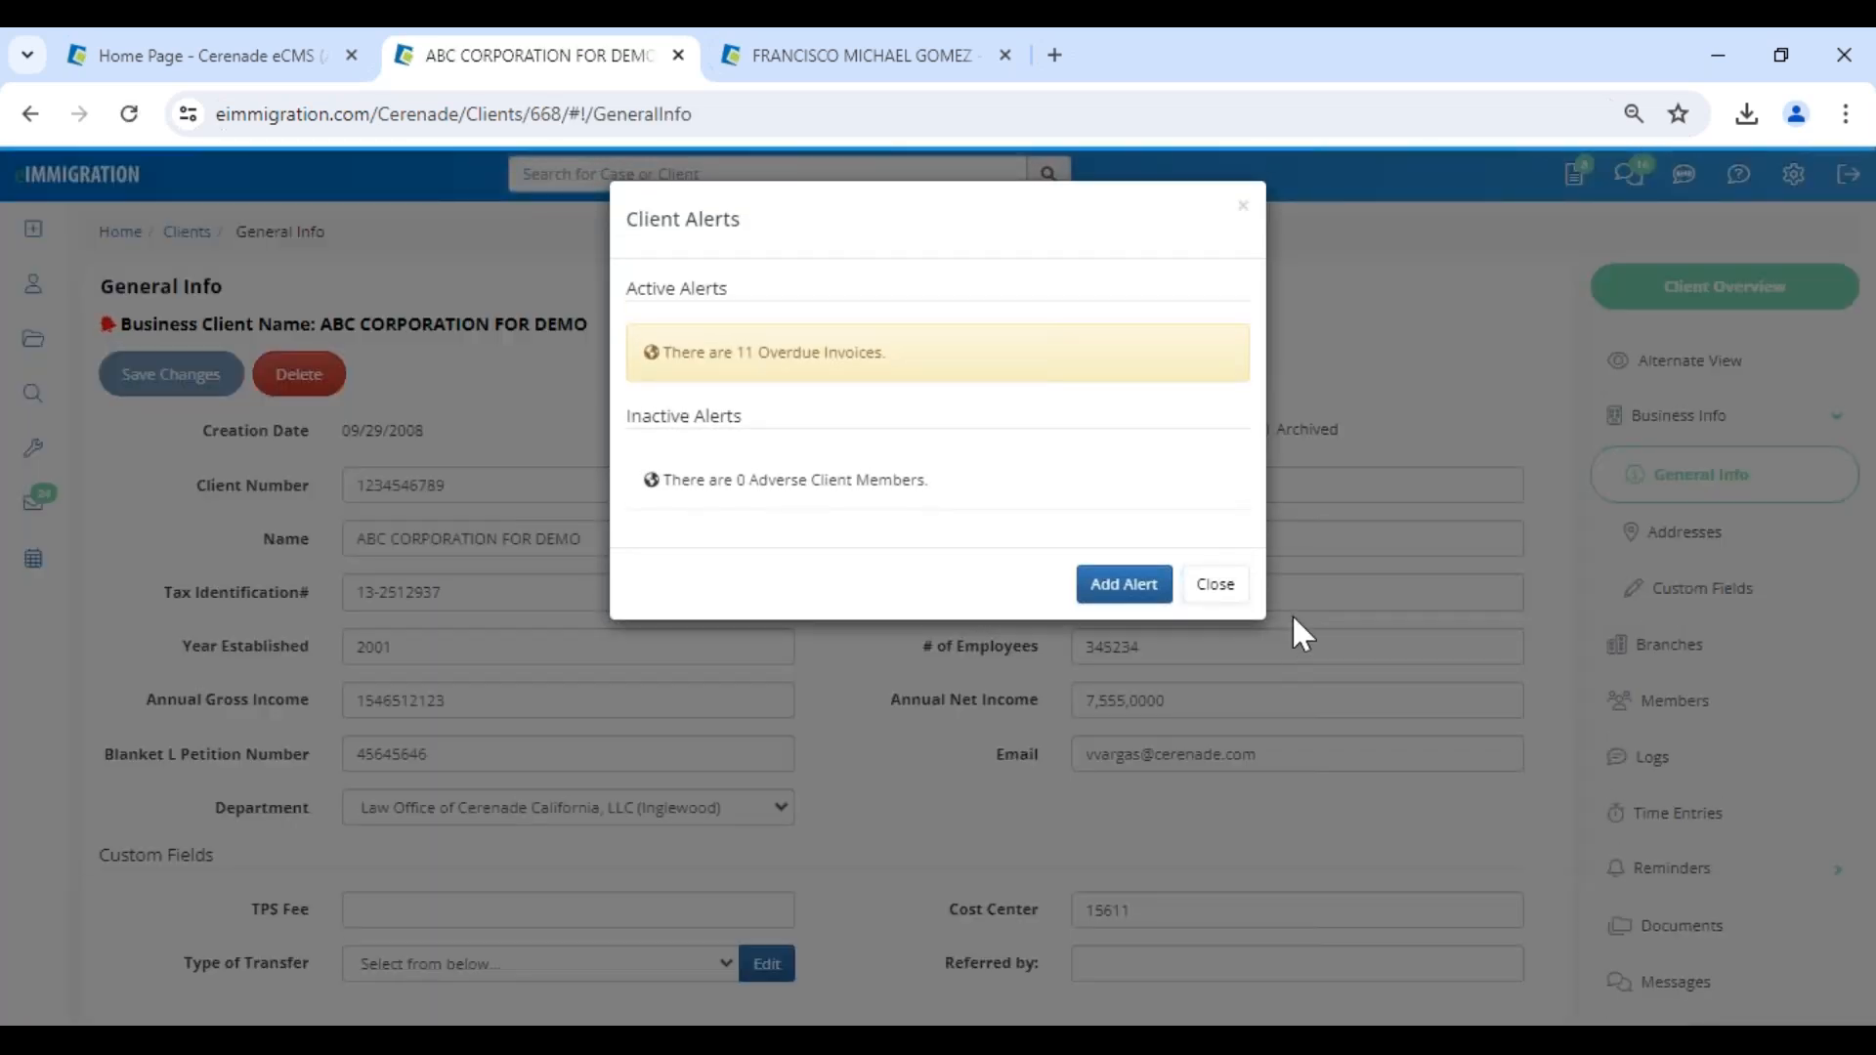
pyautogui.click(1210, 591)
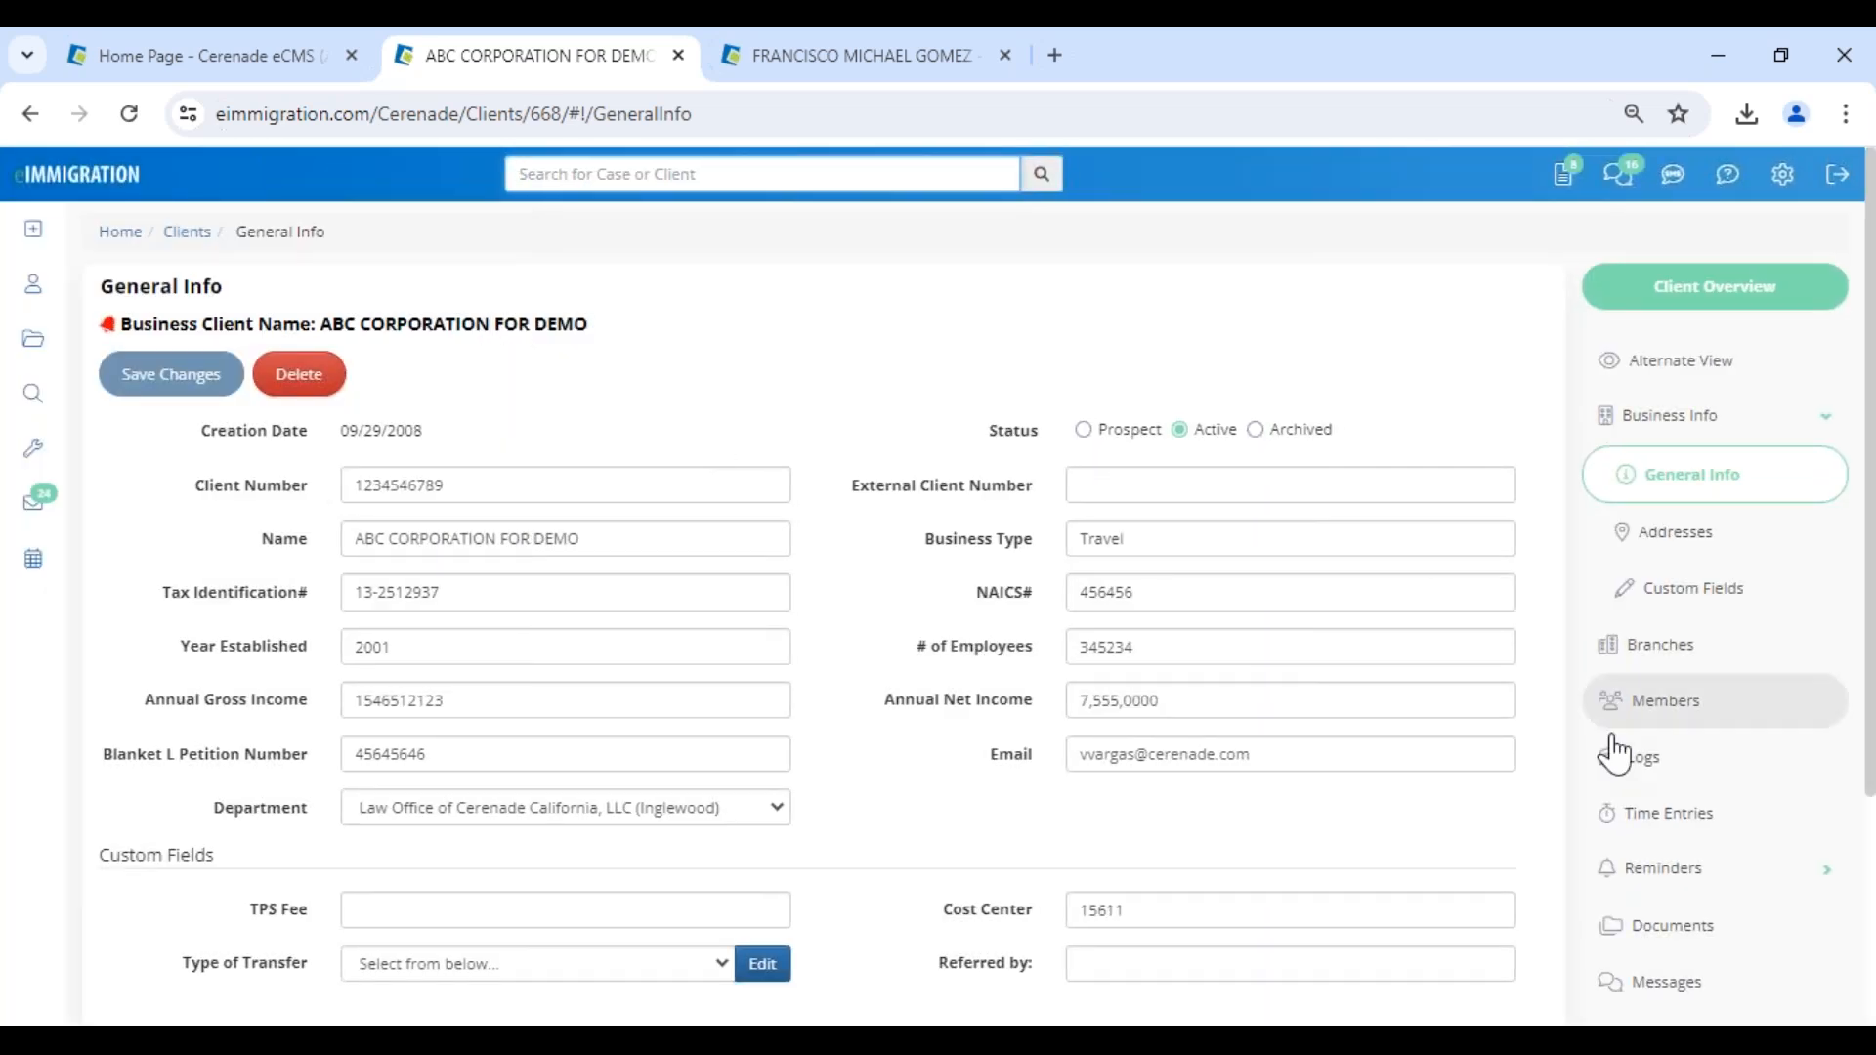
# - Open the Client-Access settings of ABC CORPORATION FOR DEMO and examine the permissions, especially Access to Send Questionnaire
pyautogui.scroll(-3, 1646, 811)
pyautogui.click(1678, 916)
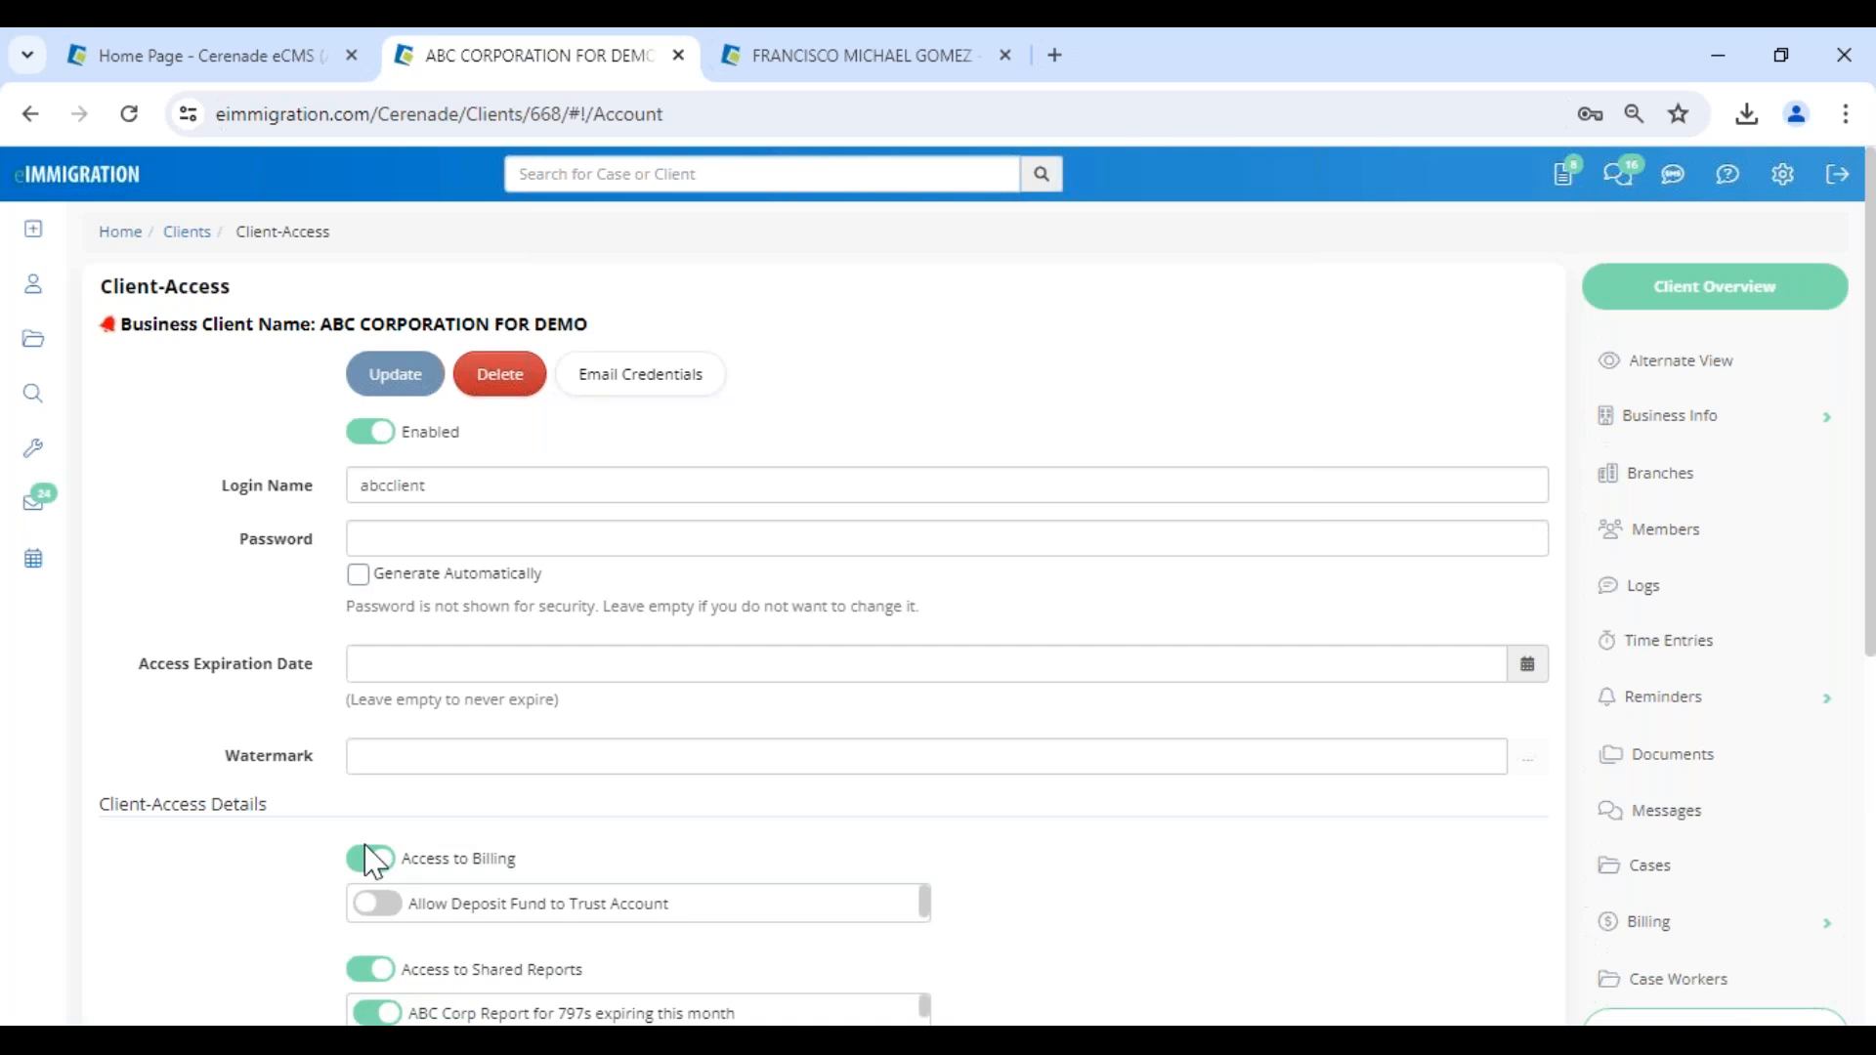
pyautogui.scroll(-3, 444, 811)
pyautogui.scroll(-3, 452, 864)
pyautogui.scroll(-4, 586, 762)
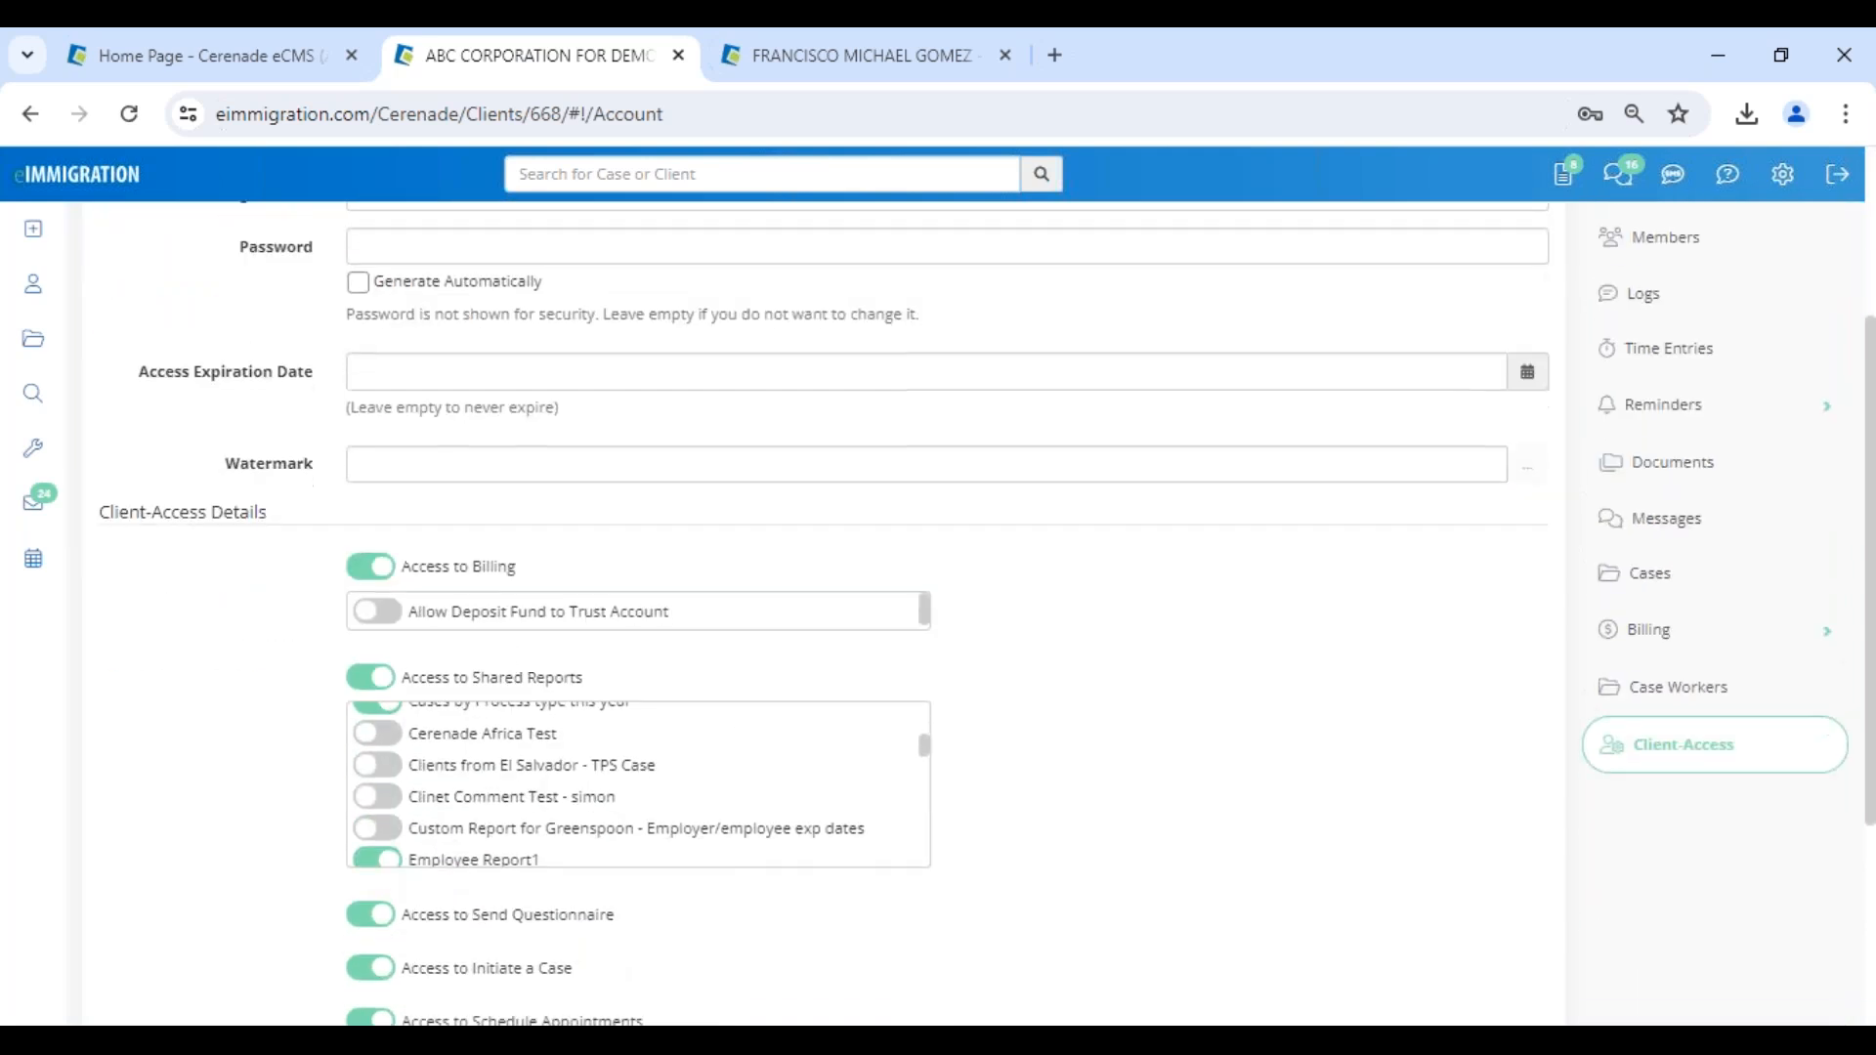
pyautogui.moveTo(615, 570); pyautogui.dragTo(407, 594)
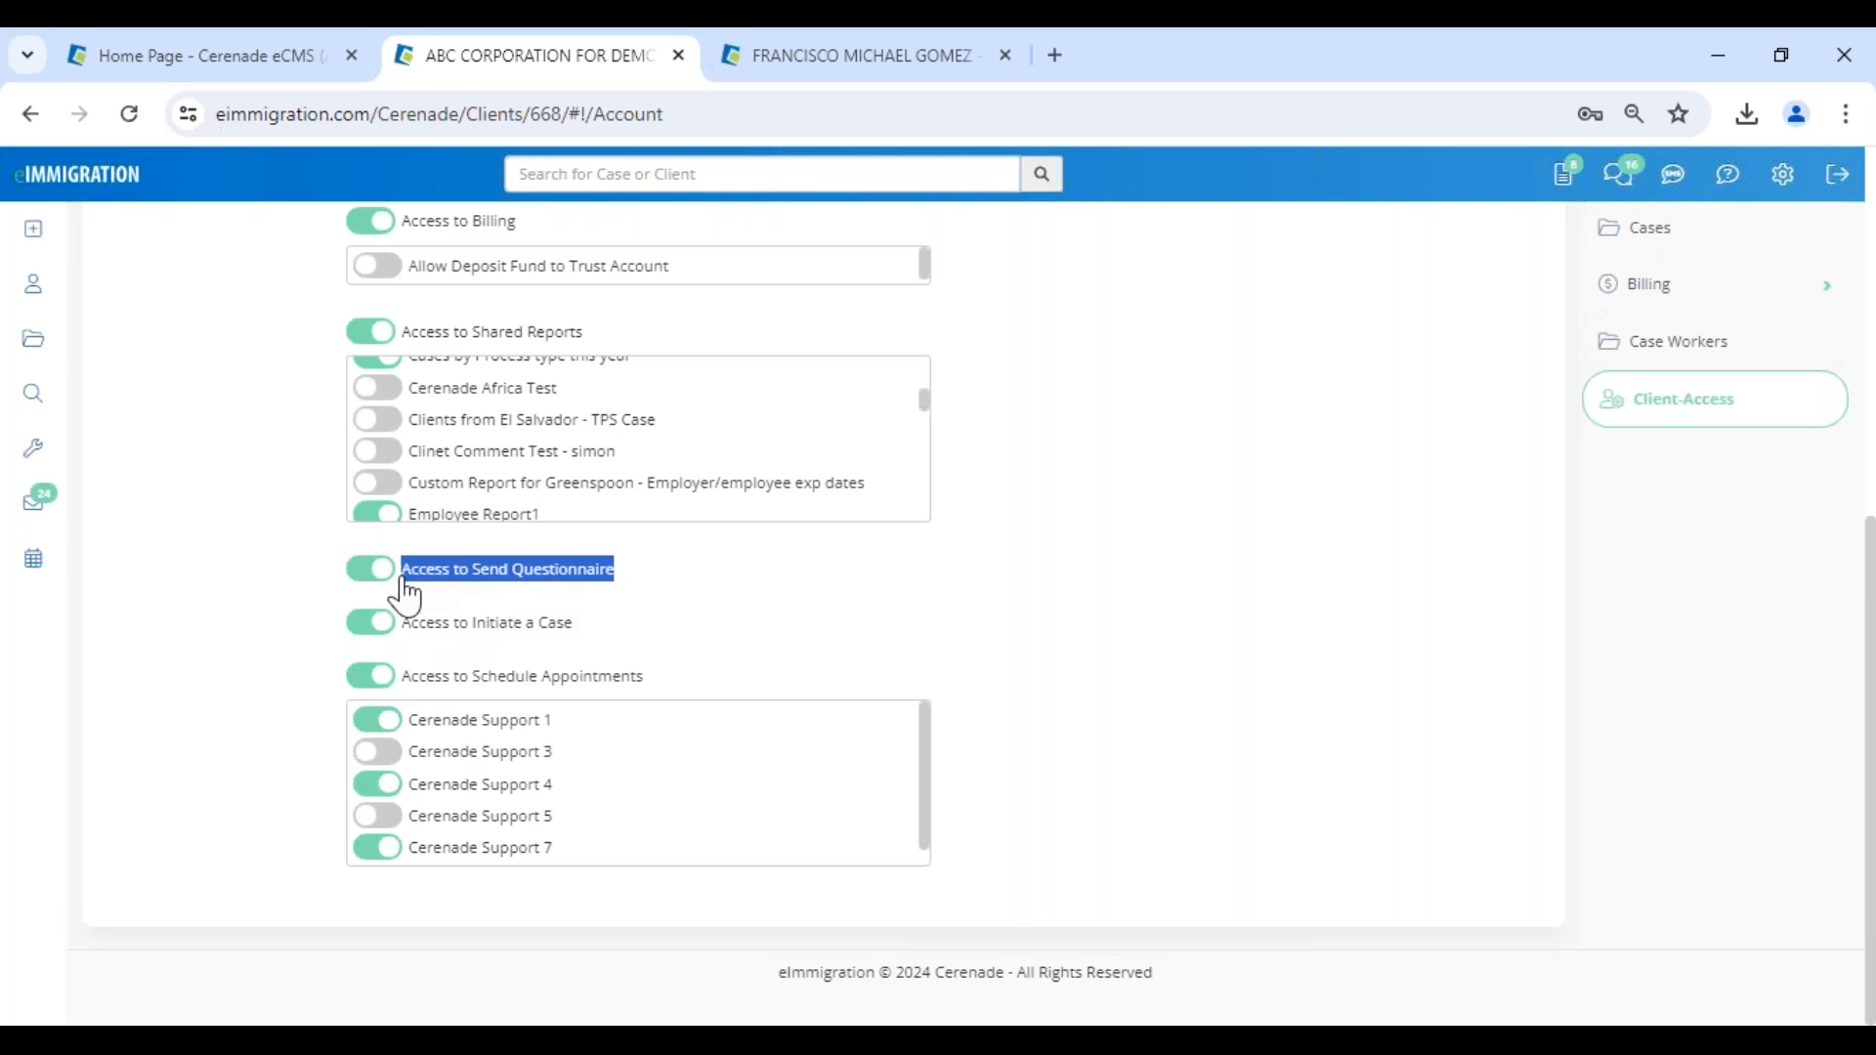
pyautogui.click(762, 579)
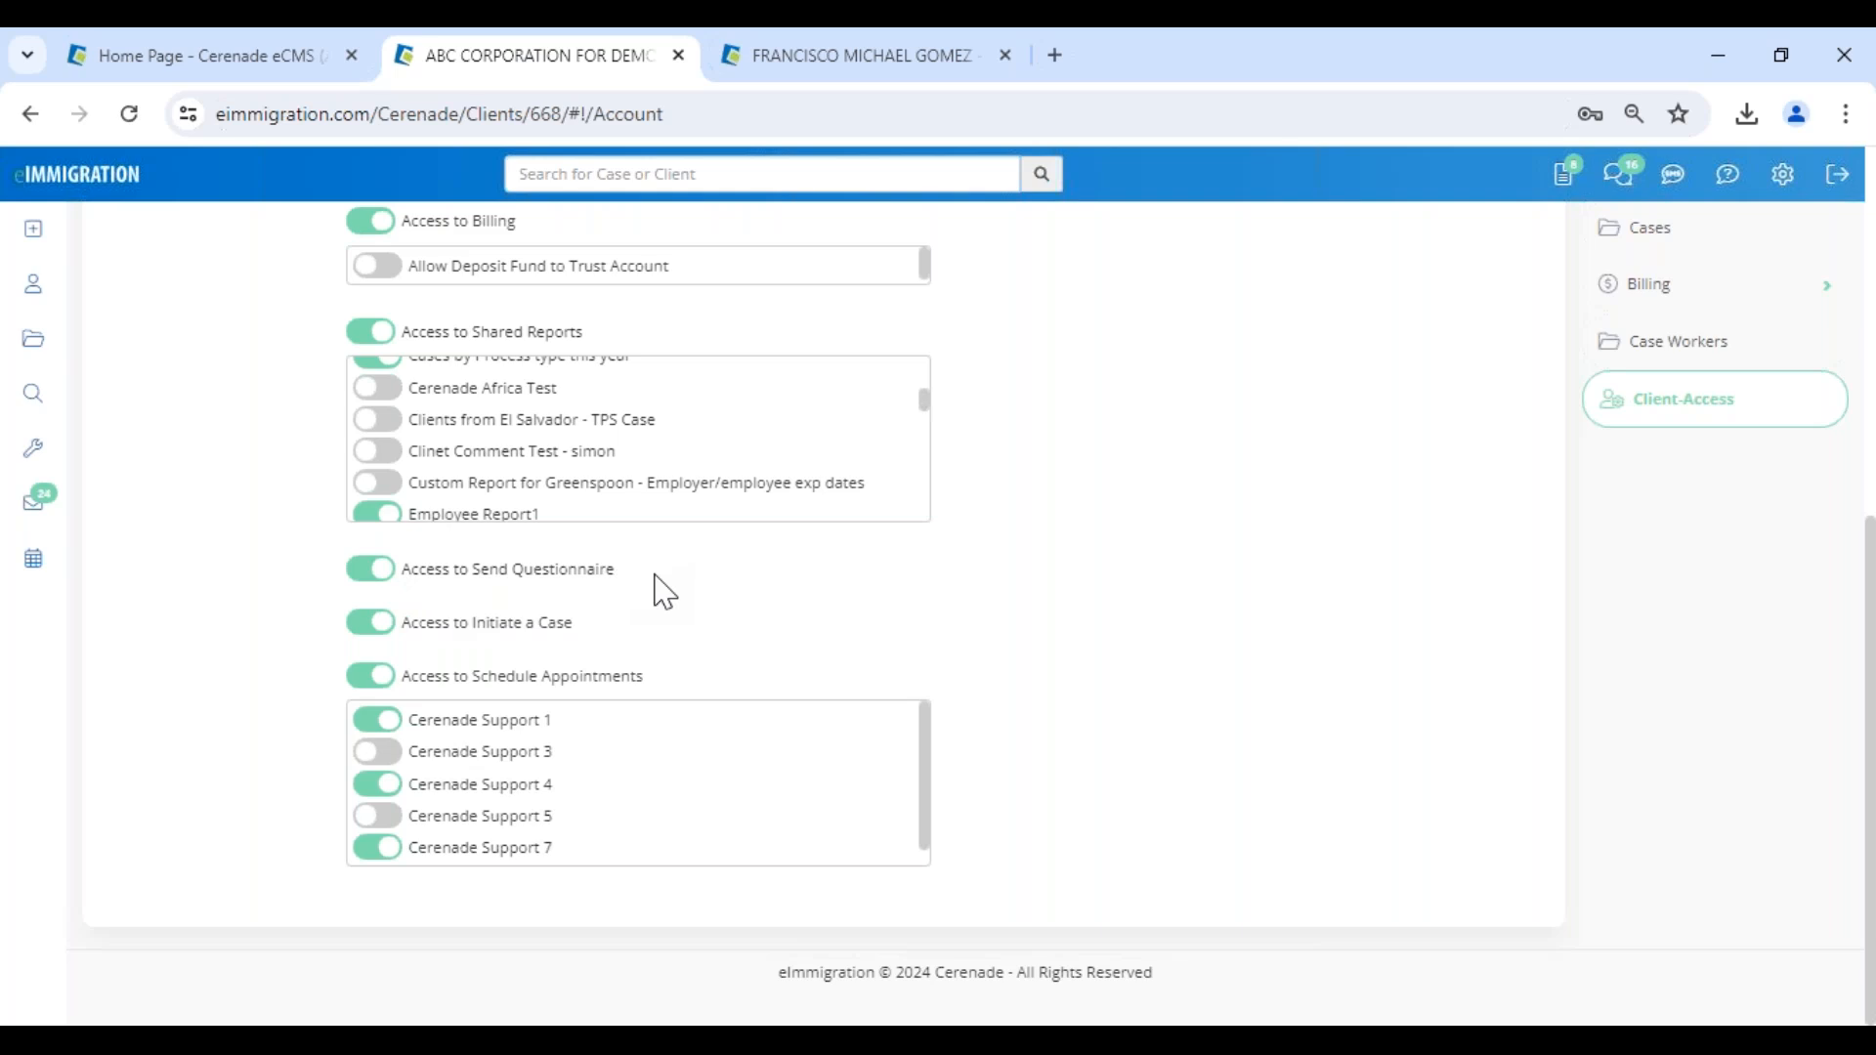
# - Switch back to the client portal in Edge and open the form for sending a new questionnaire with its advanced options shown
pyautogui.moveTo(361, 1016)
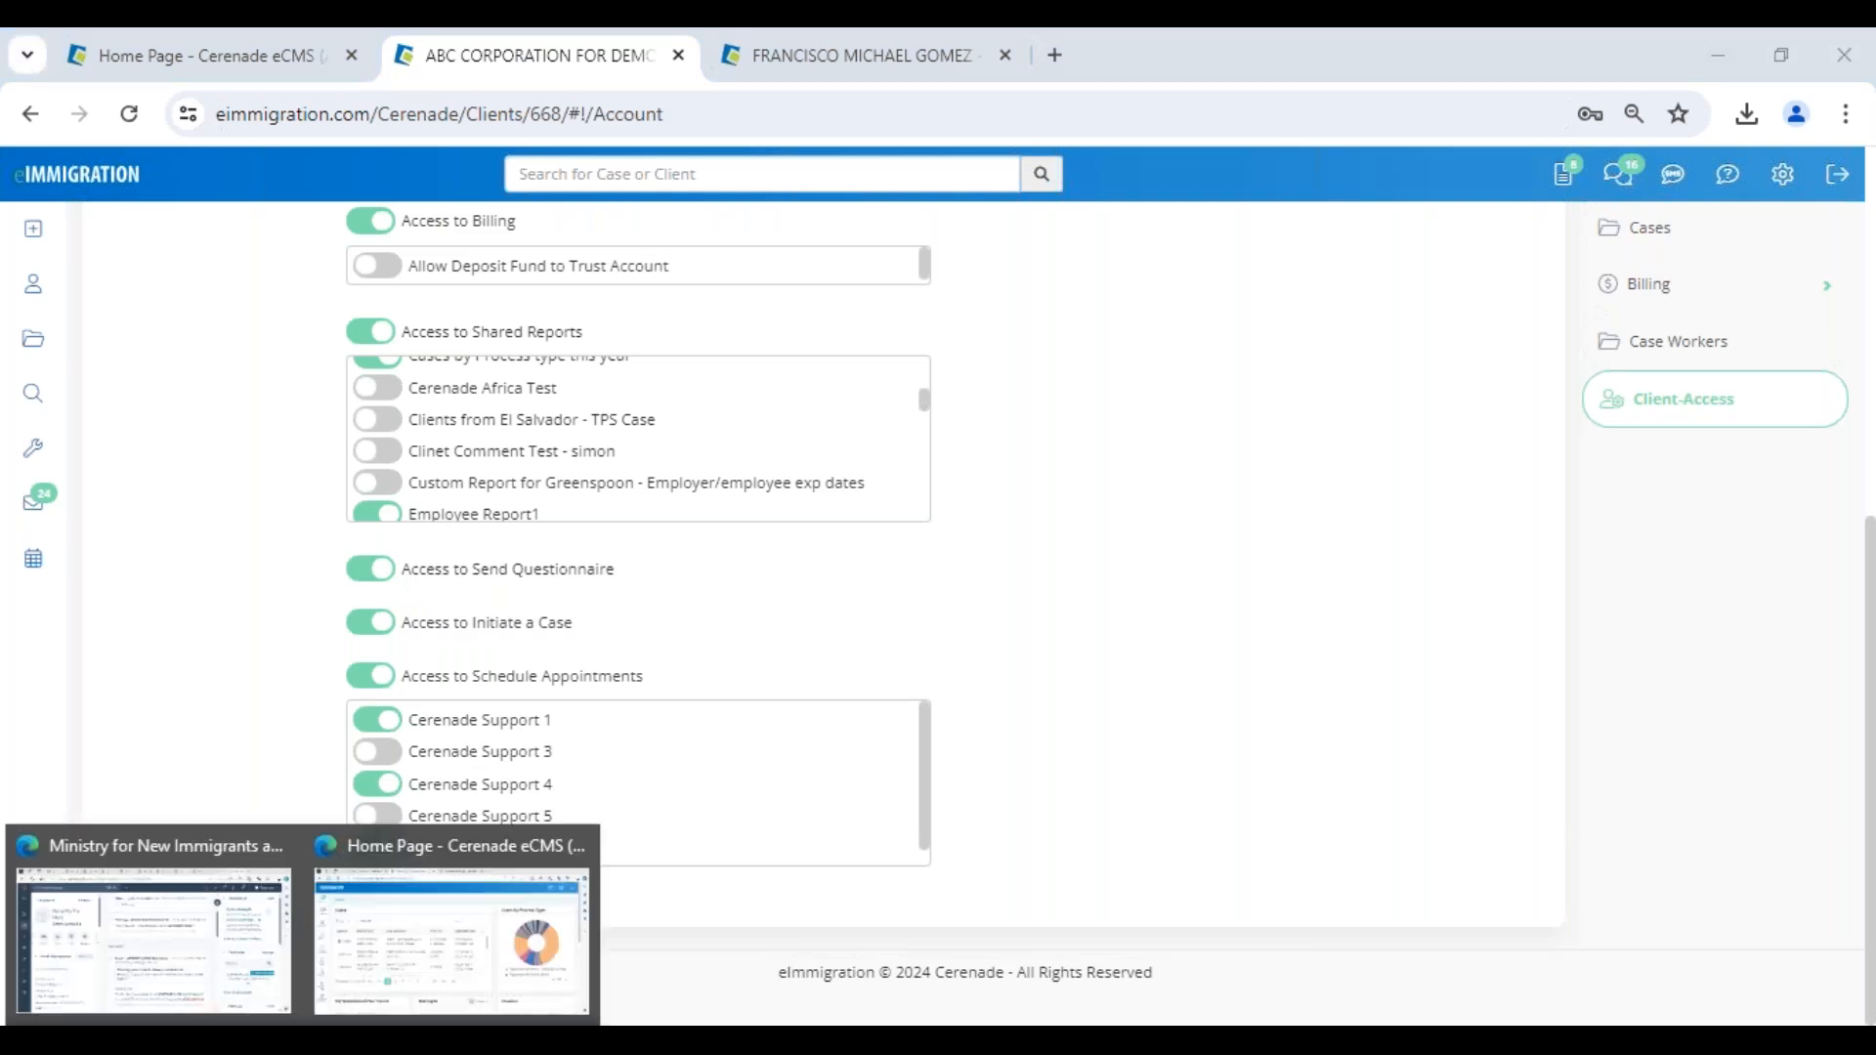
pyautogui.click(362, 972)
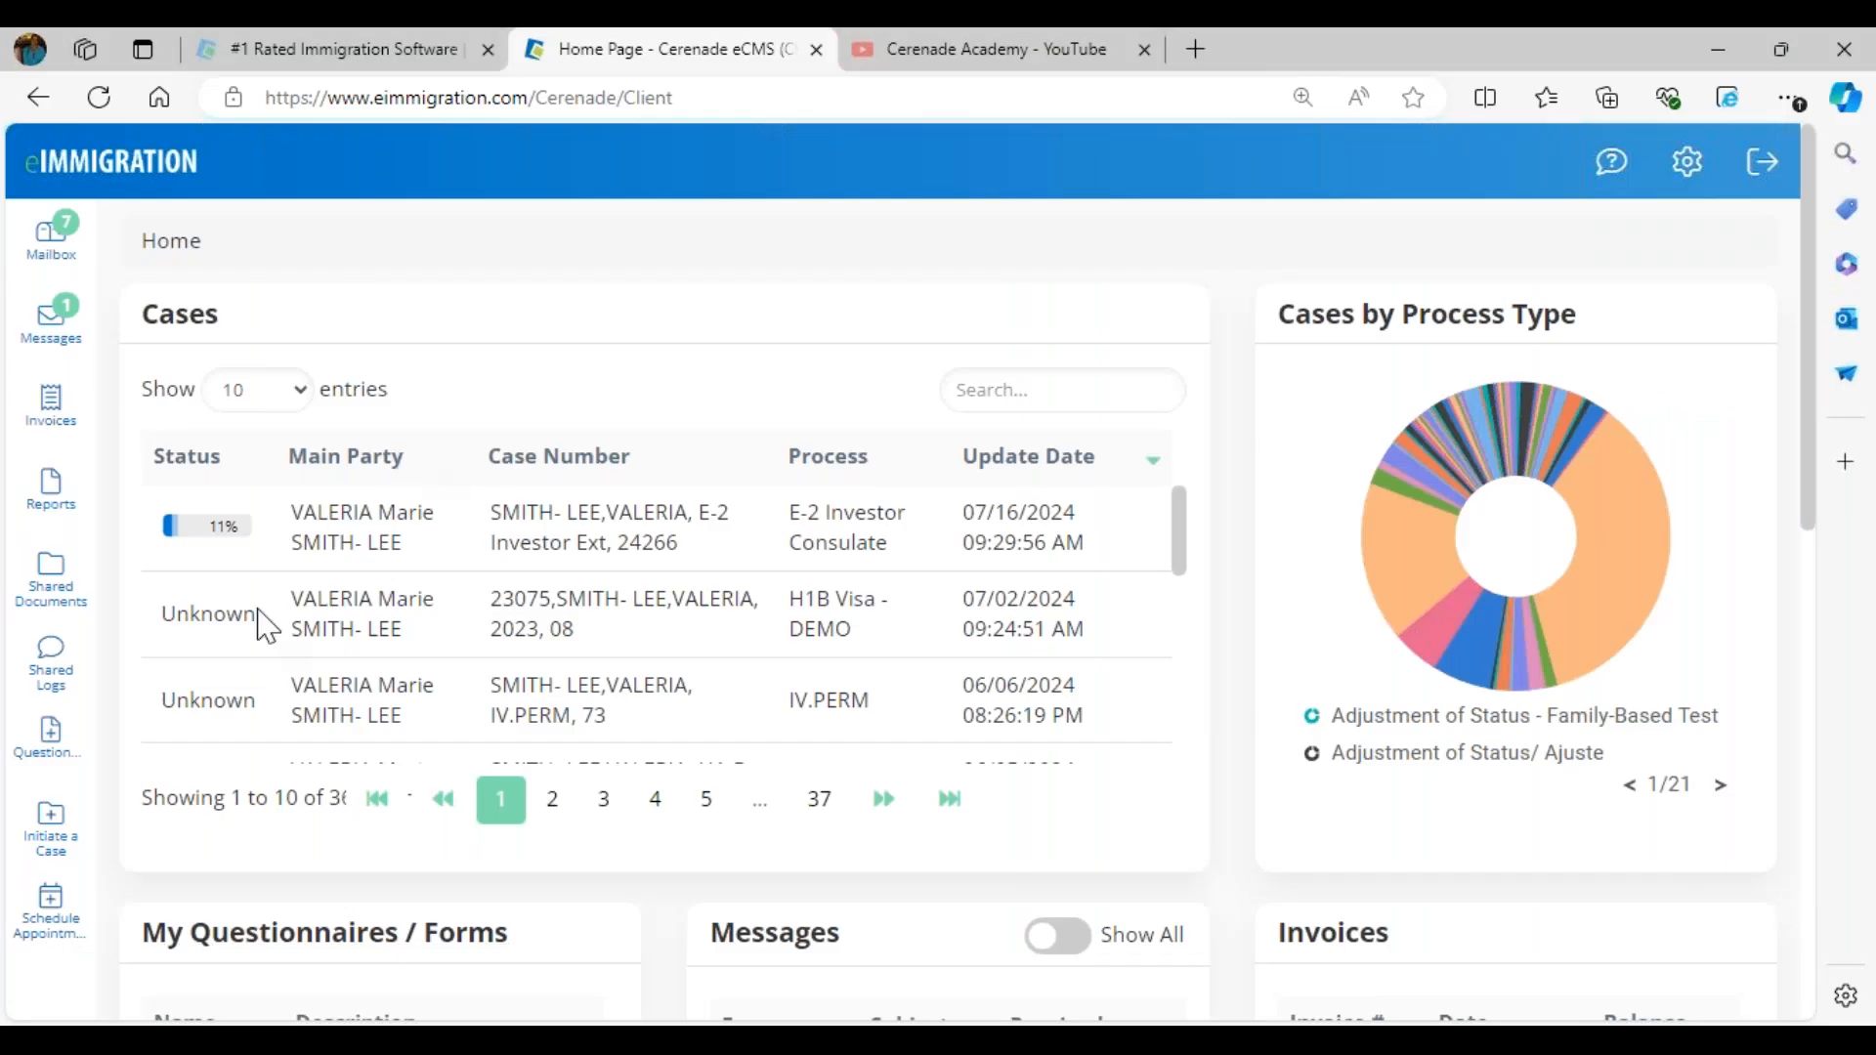
pyautogui.click(91, 725)
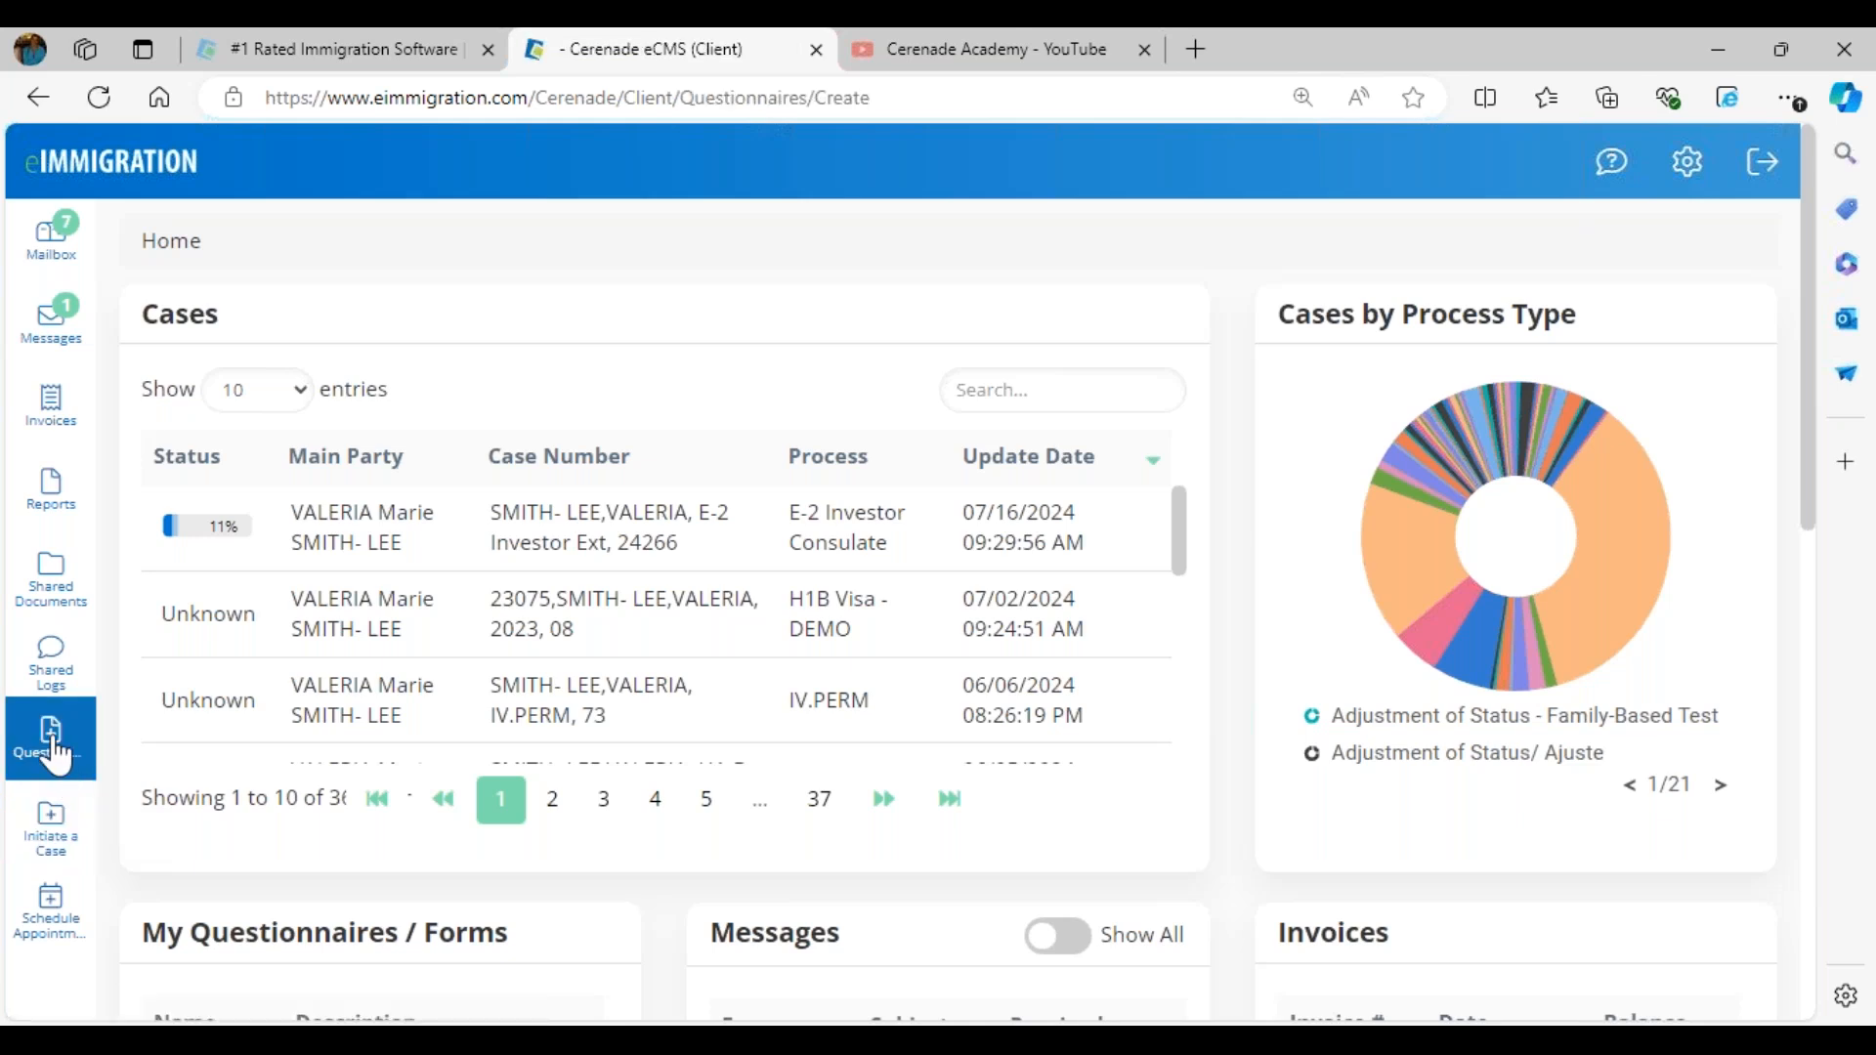
pyautogui.click(524, 524)
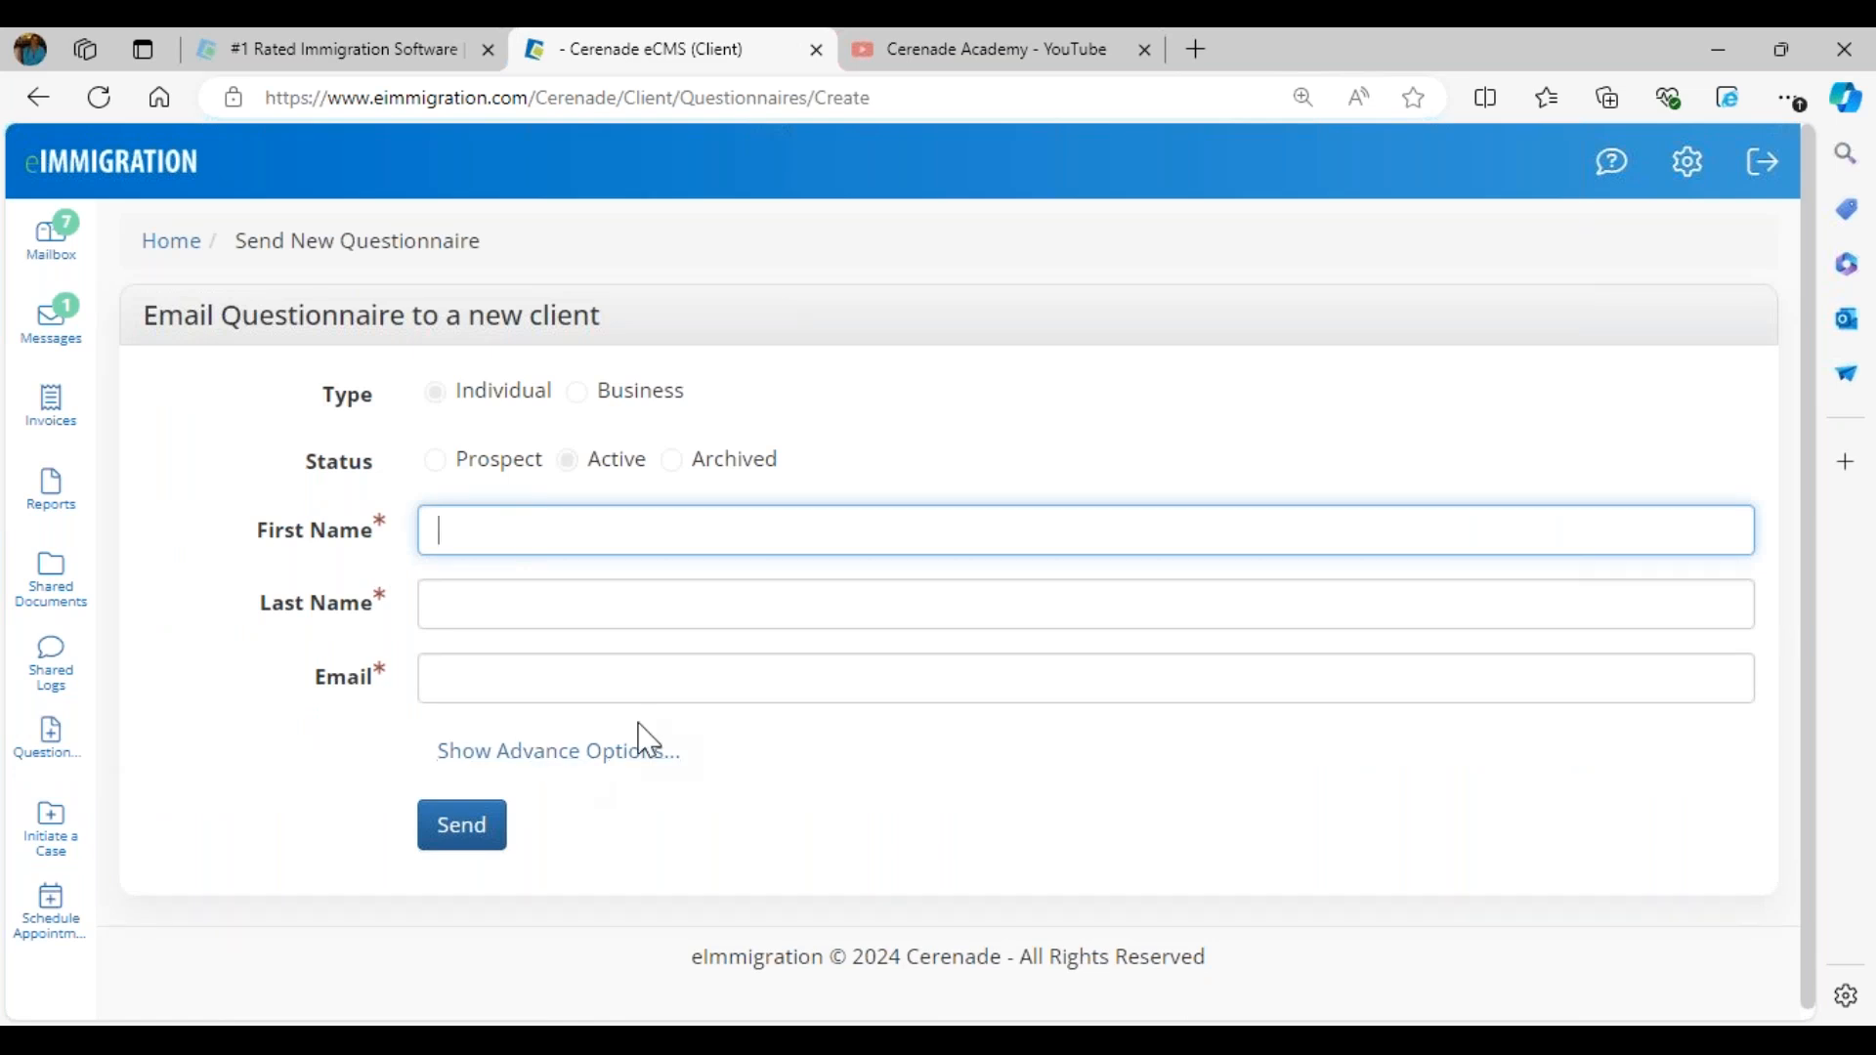
pyautogui.click(494, 772)
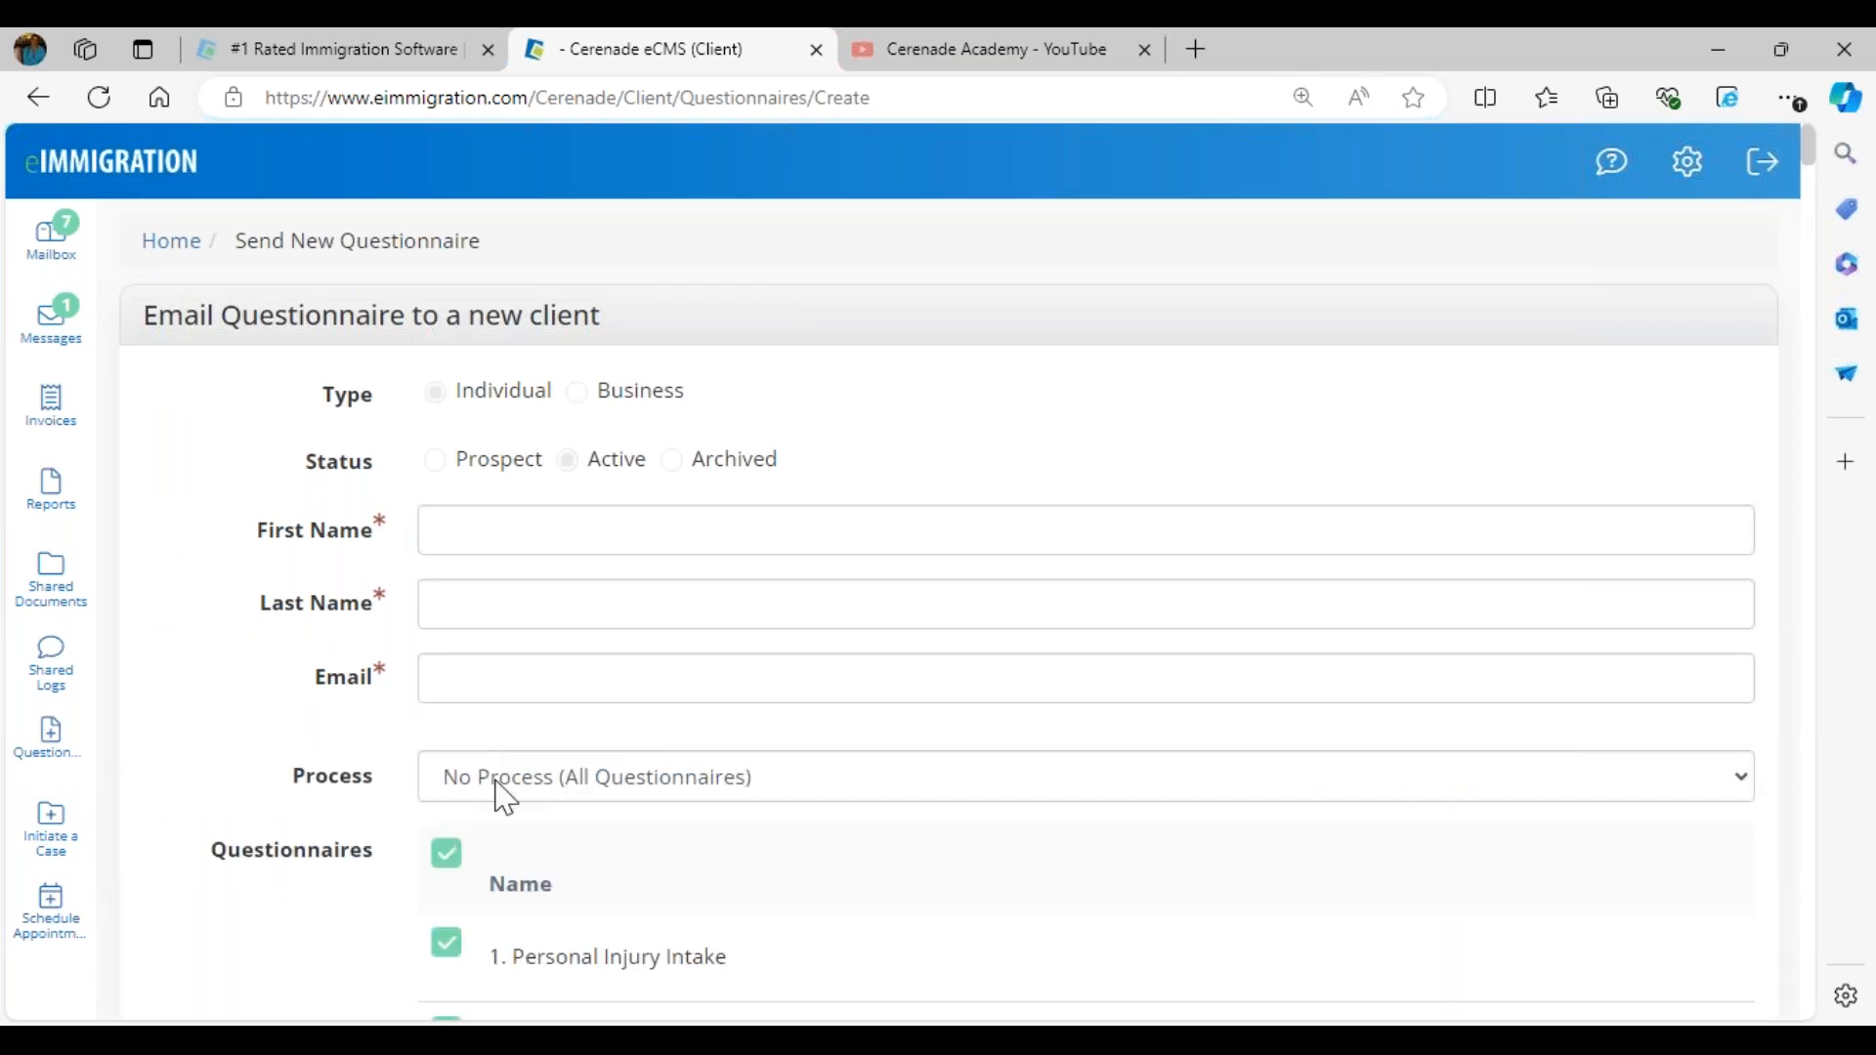
# - Look through the Process choices and the questionnaire list, keeping No Process (All Questionnaires)
pyautogui.scroll(-6, 499, 796)
pyautogui.scroll(5, 498, 796)
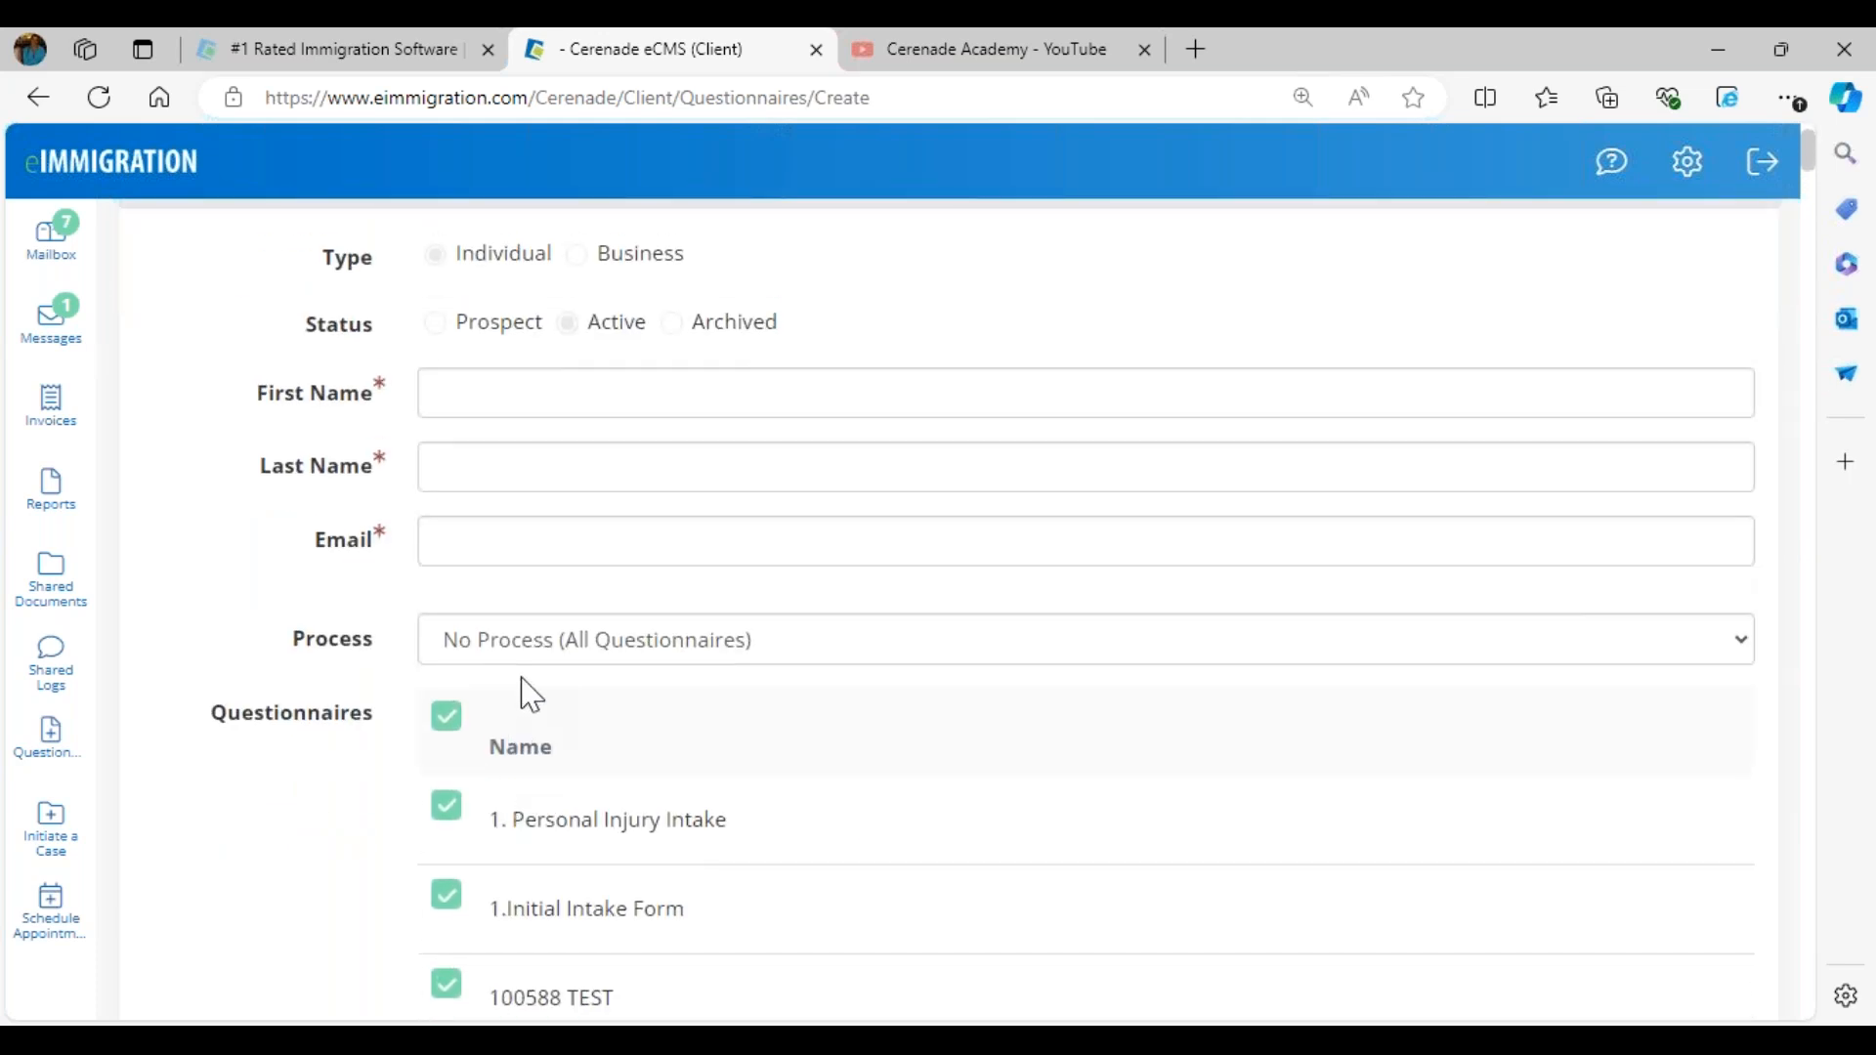
pyautogui.click(529, 657)
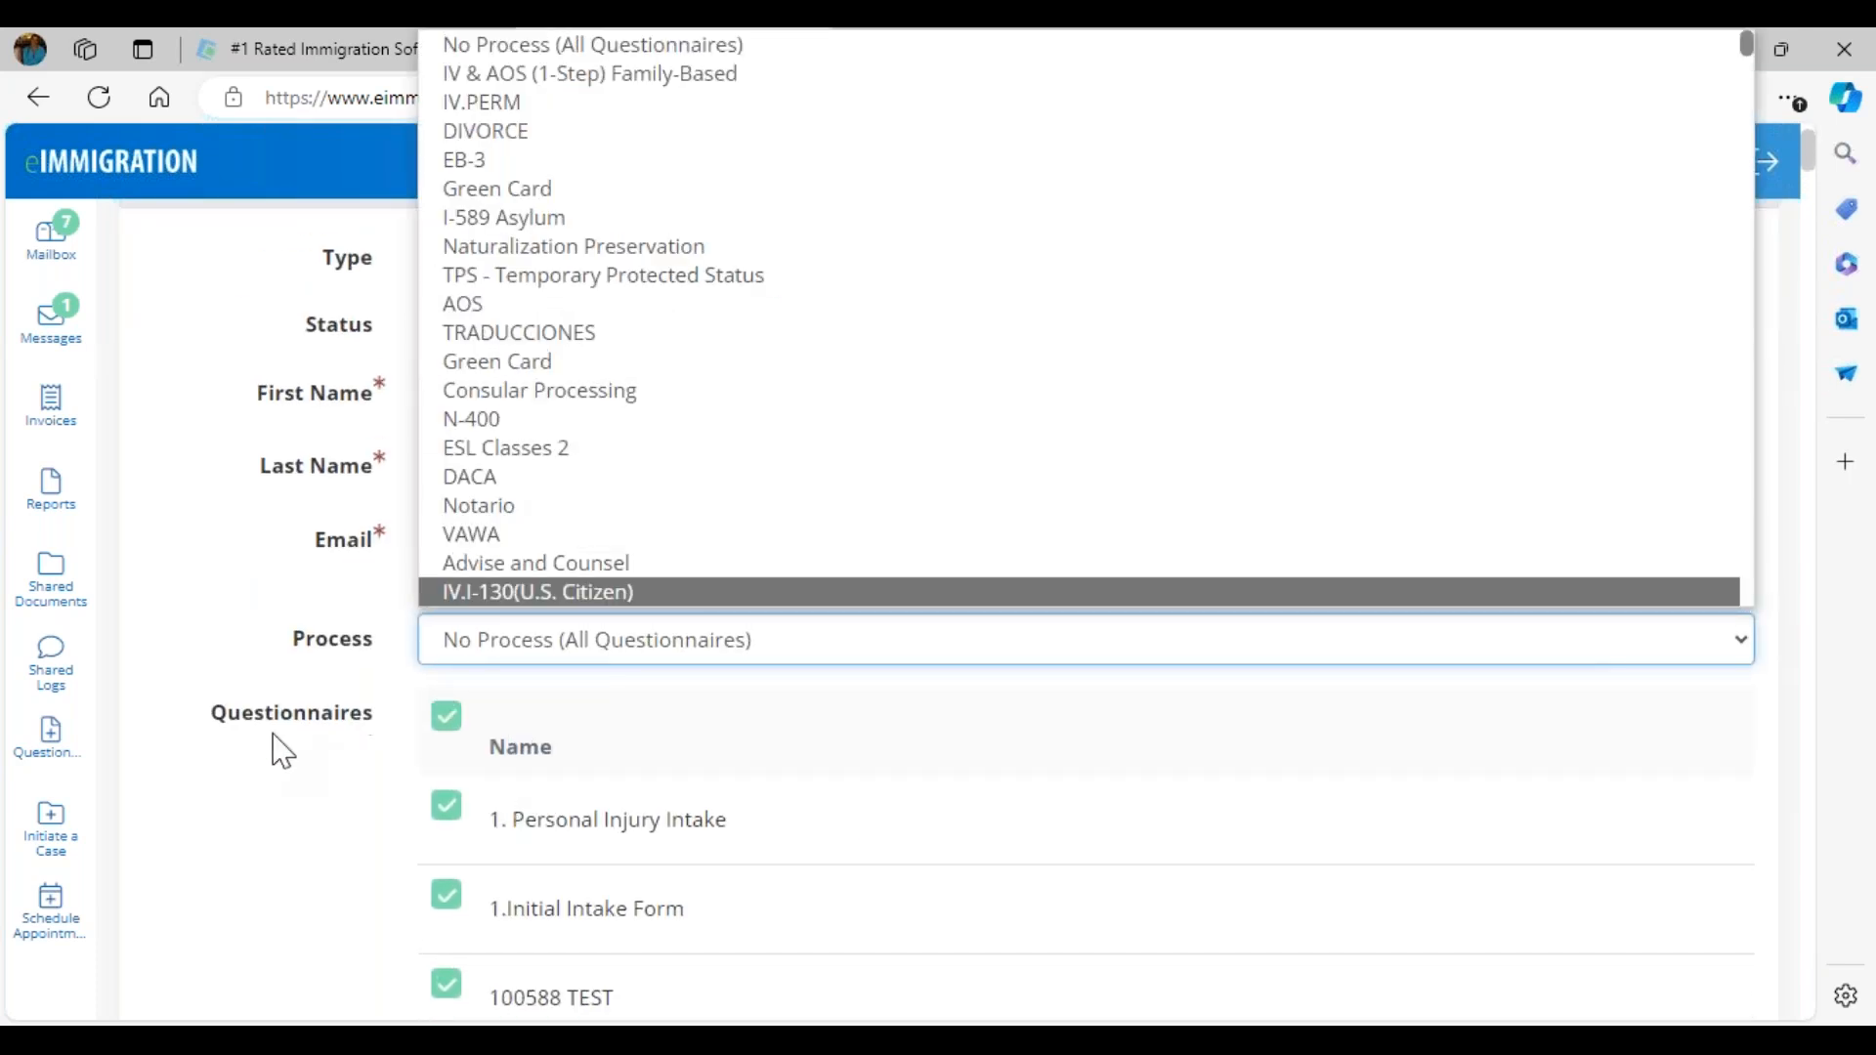
pyautogui.click(277, 753)
pyautogui.scroll(-5, 266, 809)
pyautogui.scroll(5, 264, 808)
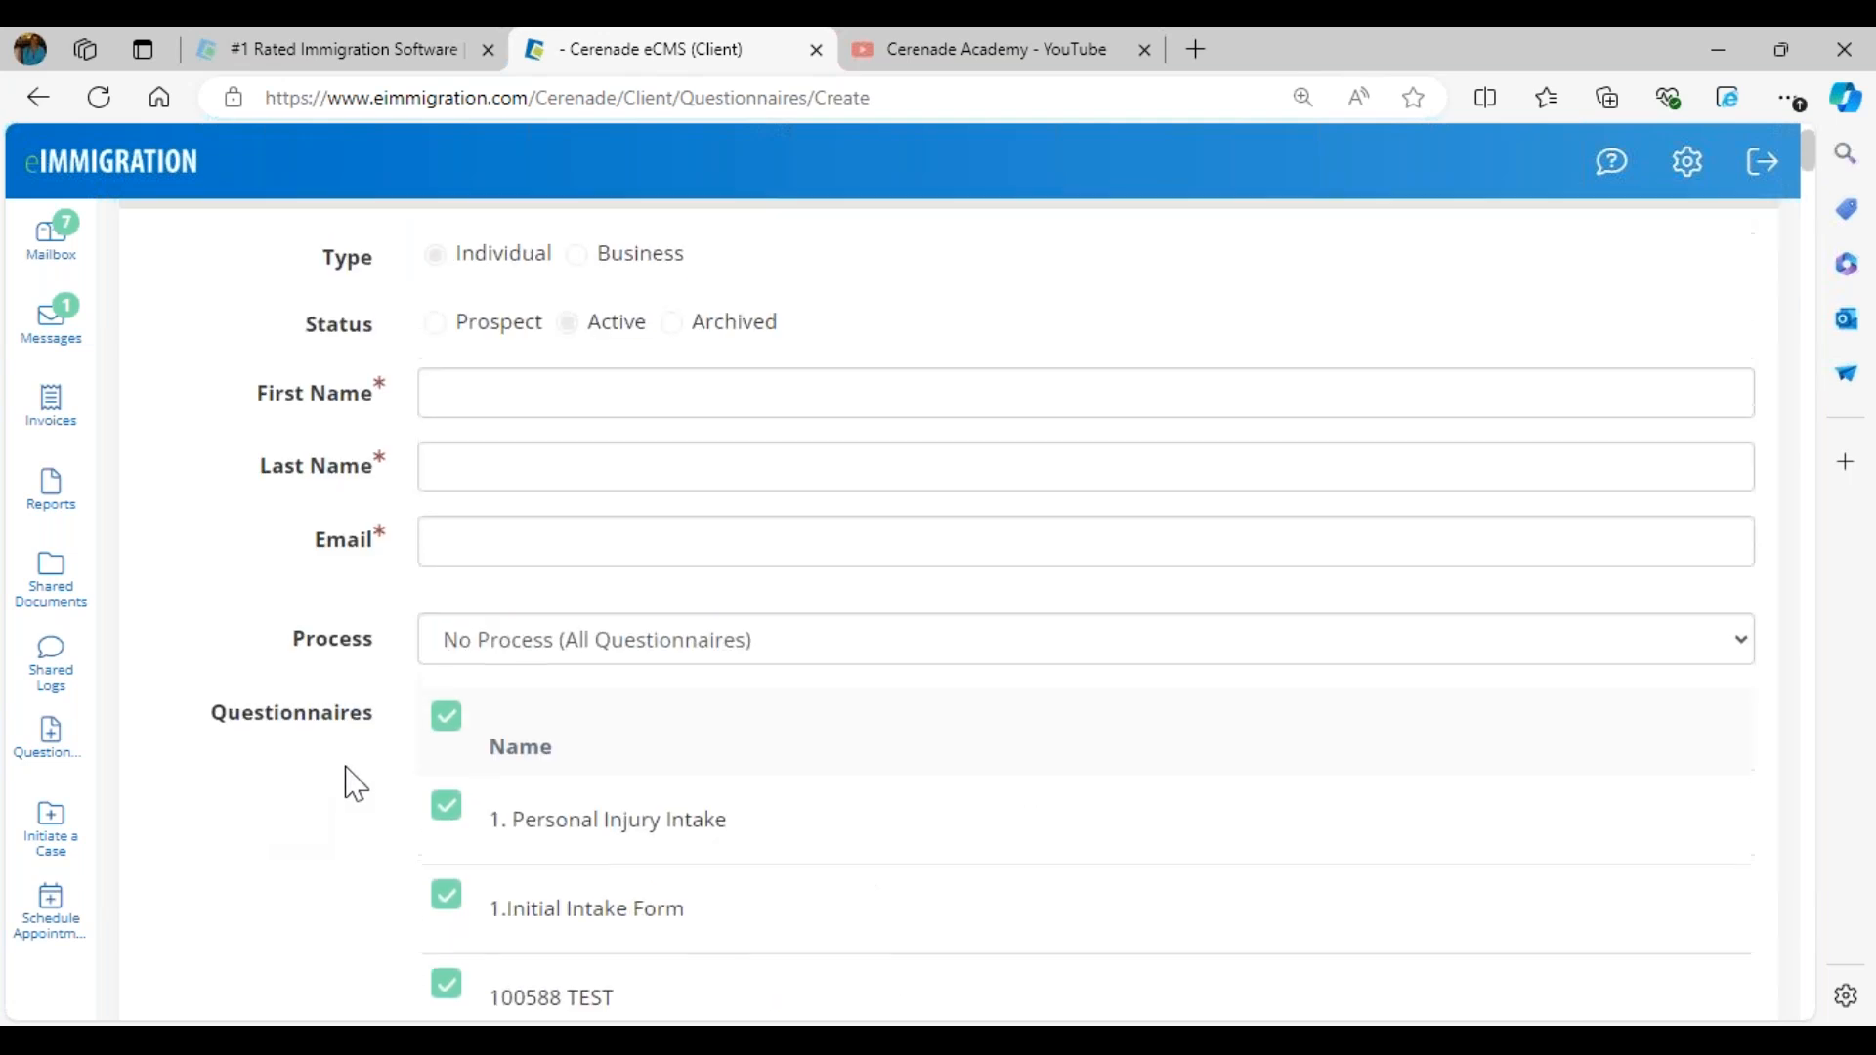
# - Deselect all questionnaires at once and look through the list down to the message settings
pyautogui.click(451, 721)
pyautogui.scroll(-20, 494, 753)
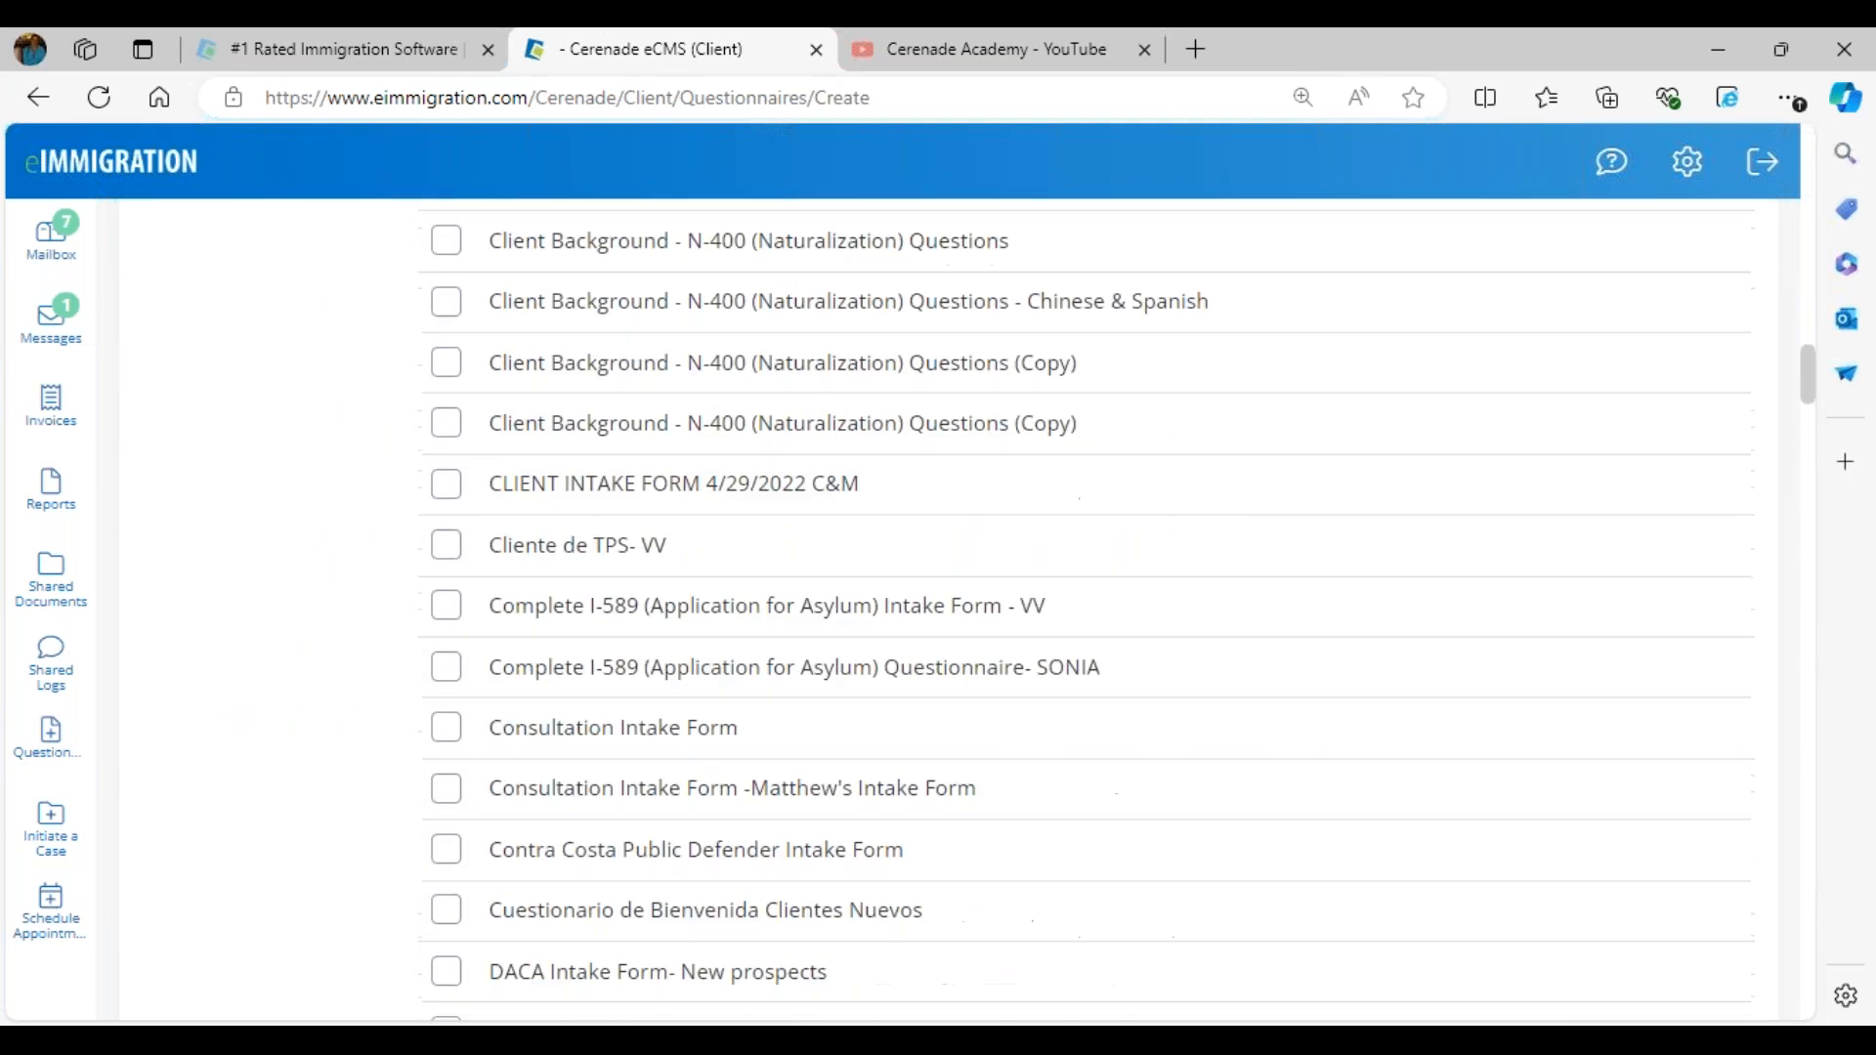
pyautogui.scroll(-20, 1084, 606)
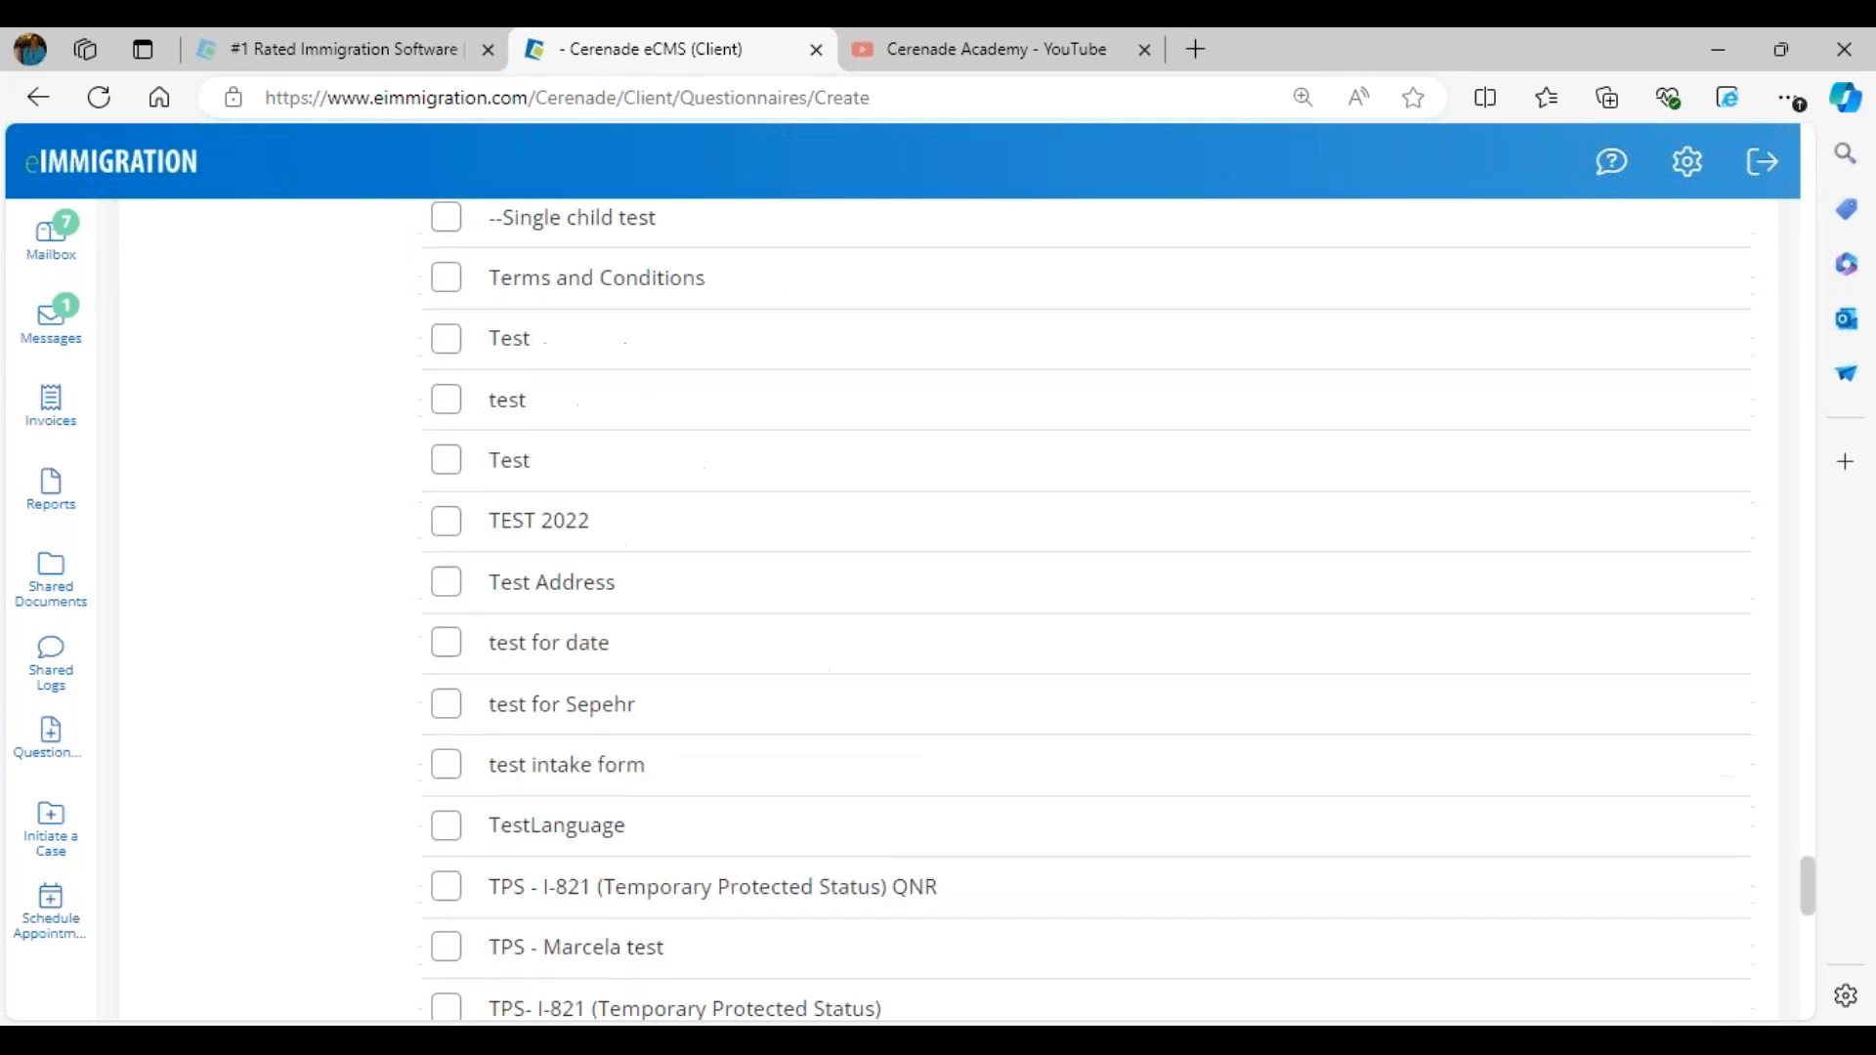
pyautogui.scroll(7, 599, 512)
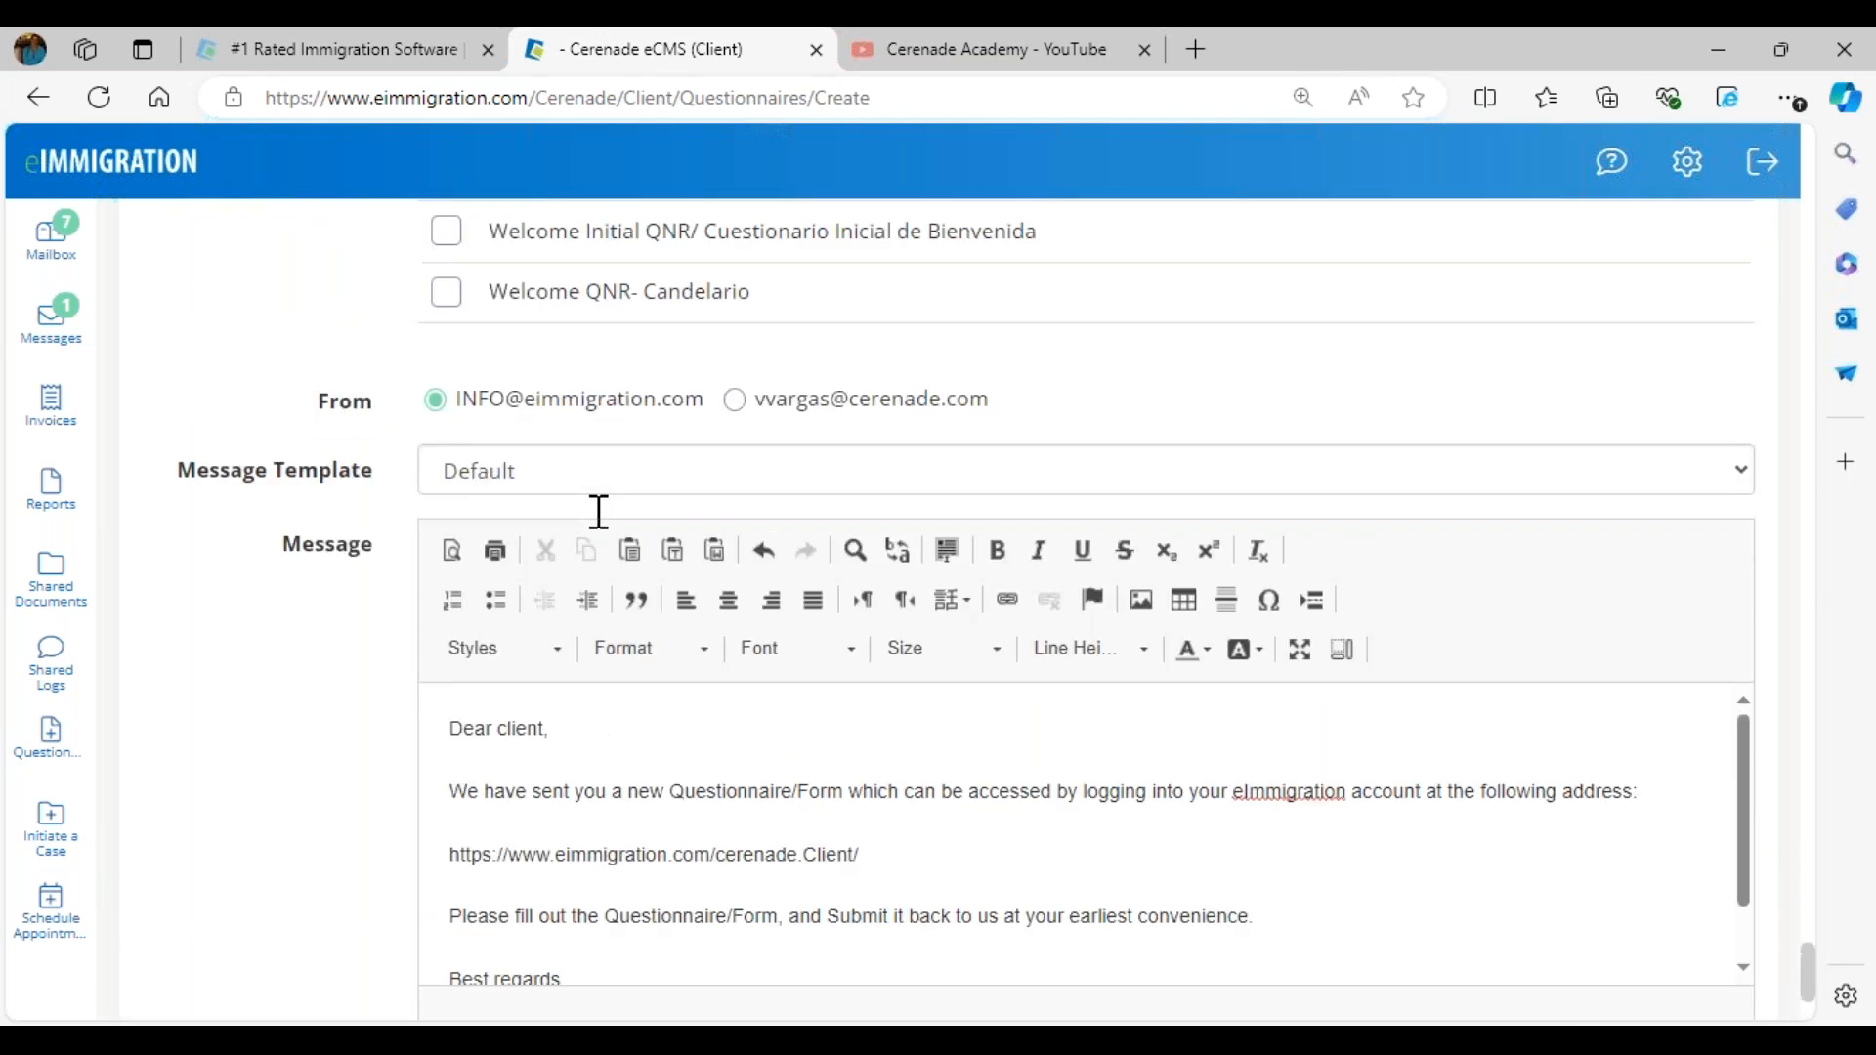
# - Review the default message and its company signature, and return to the portal home page without sending the questionnaire
pyautogui.click(446, 596)
pyautogui.scroll(-7, 637, 811)
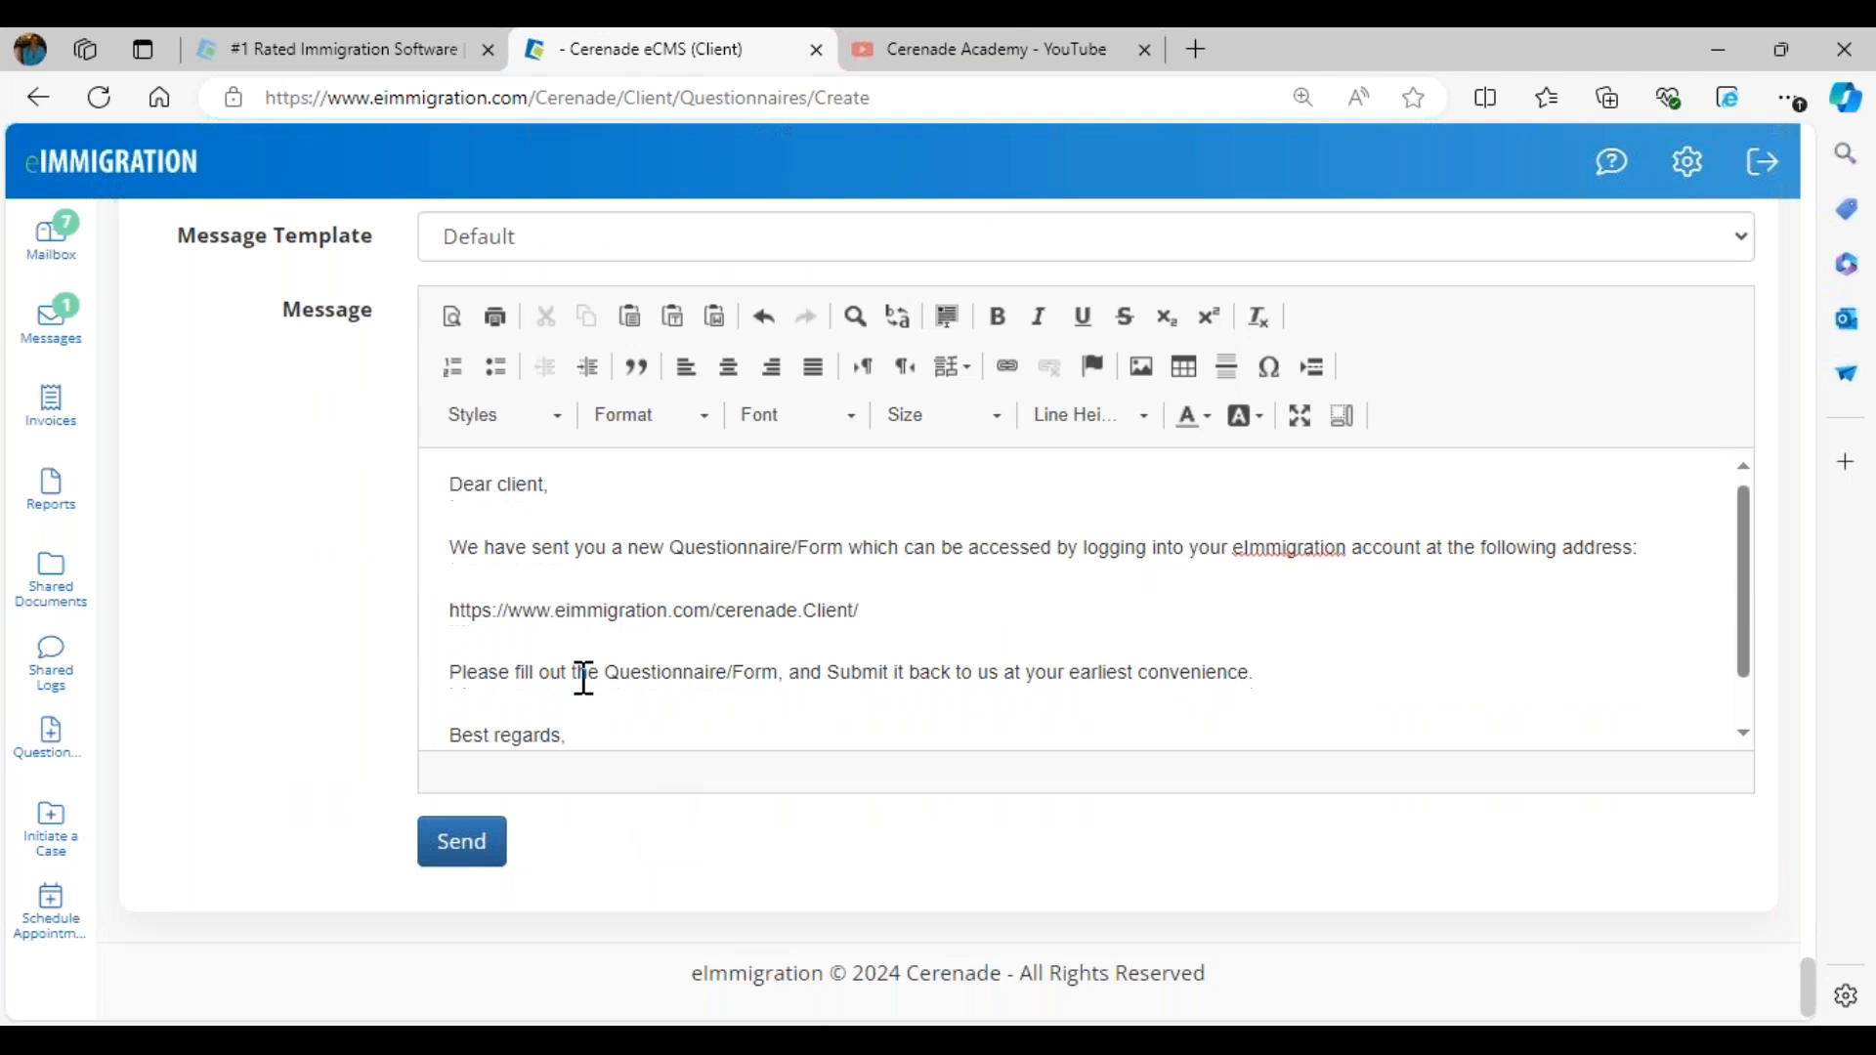
pyautogui.scroll(-1, 584, 674)
pyautogui.moveTo(449, 703); pyautogui.dragTo(799, 700)
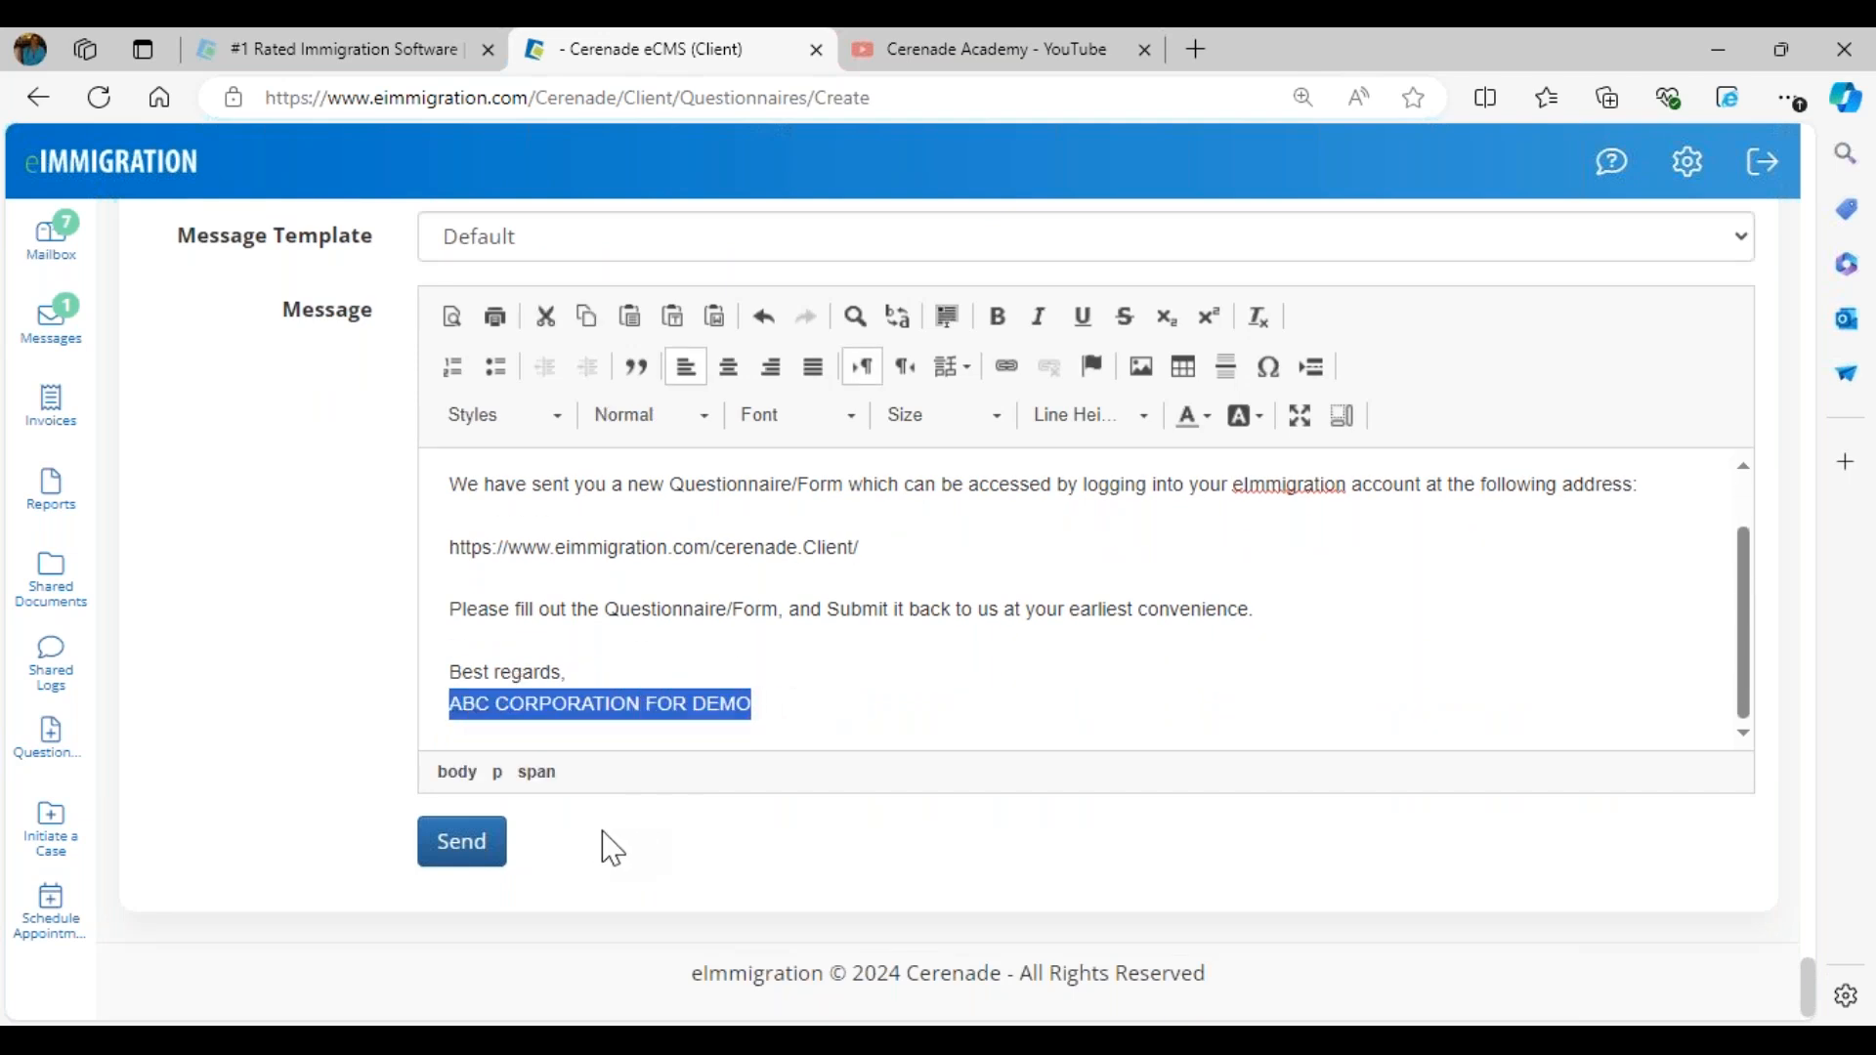
pyautogui.click(650, 860)
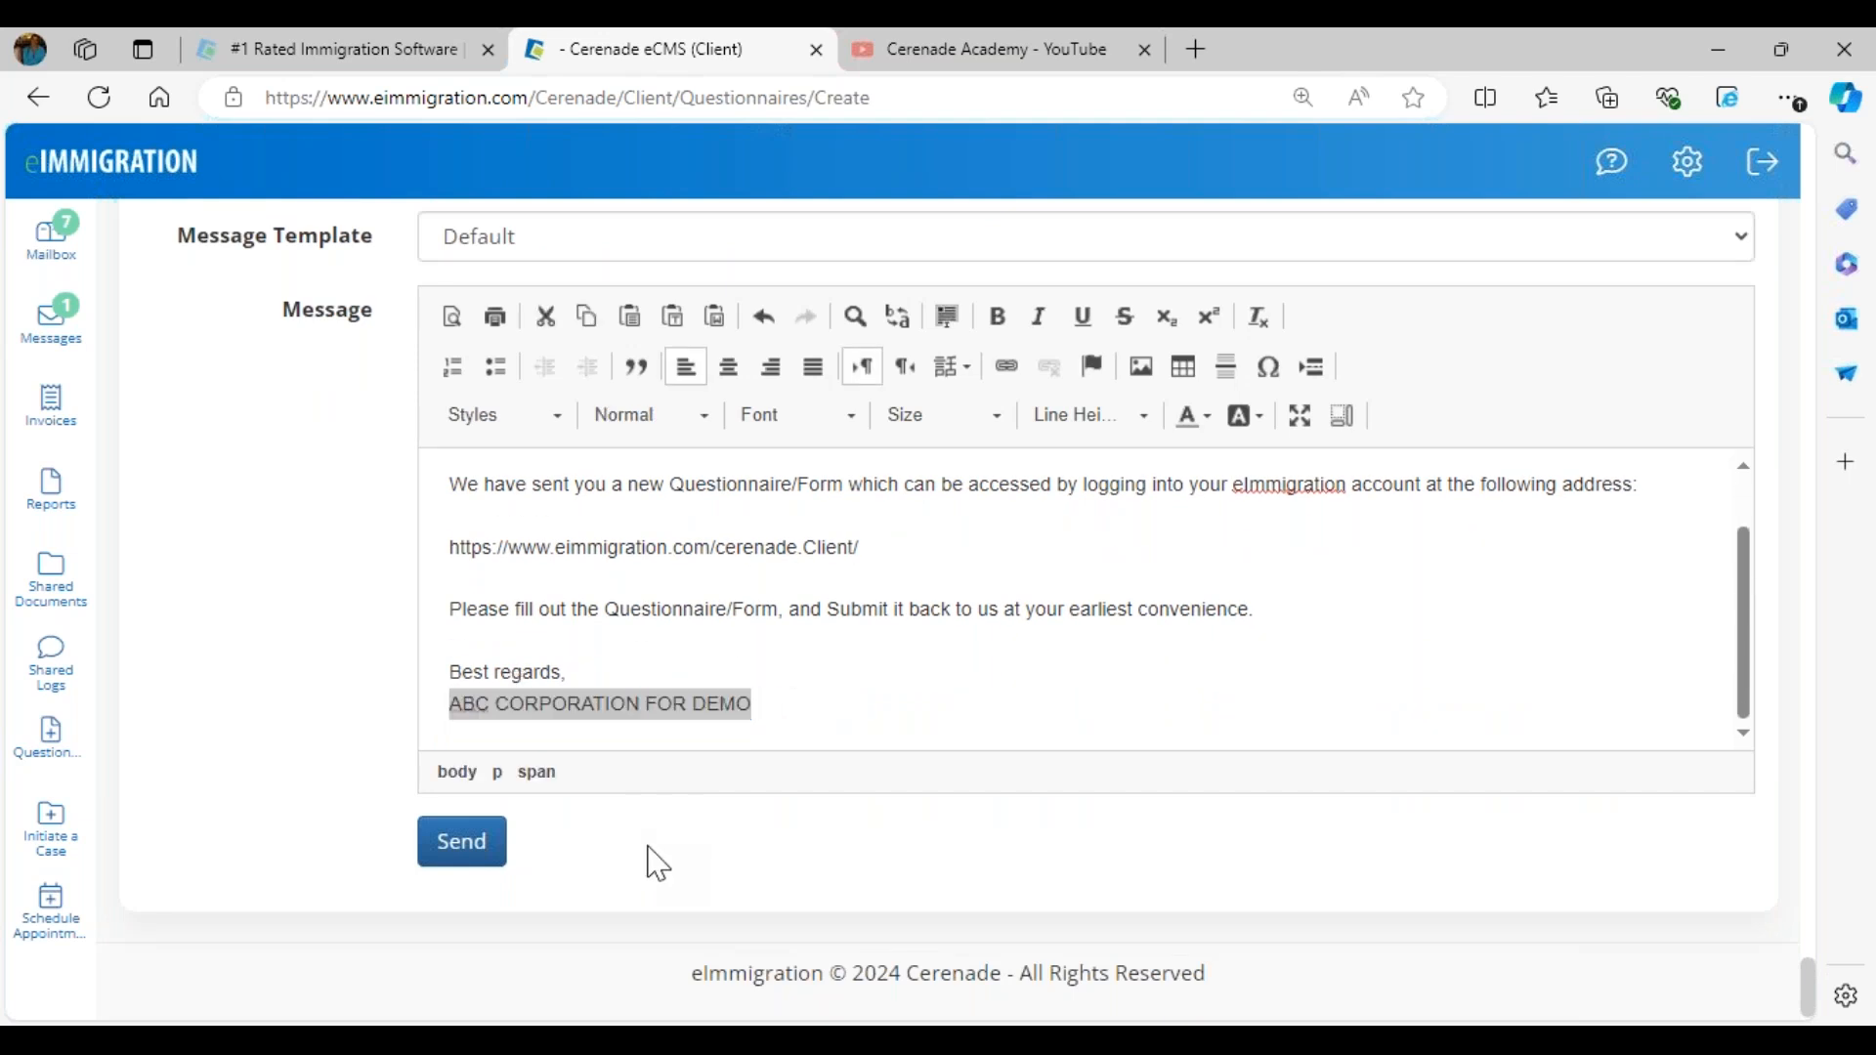
pyautogui.click(107, 171)
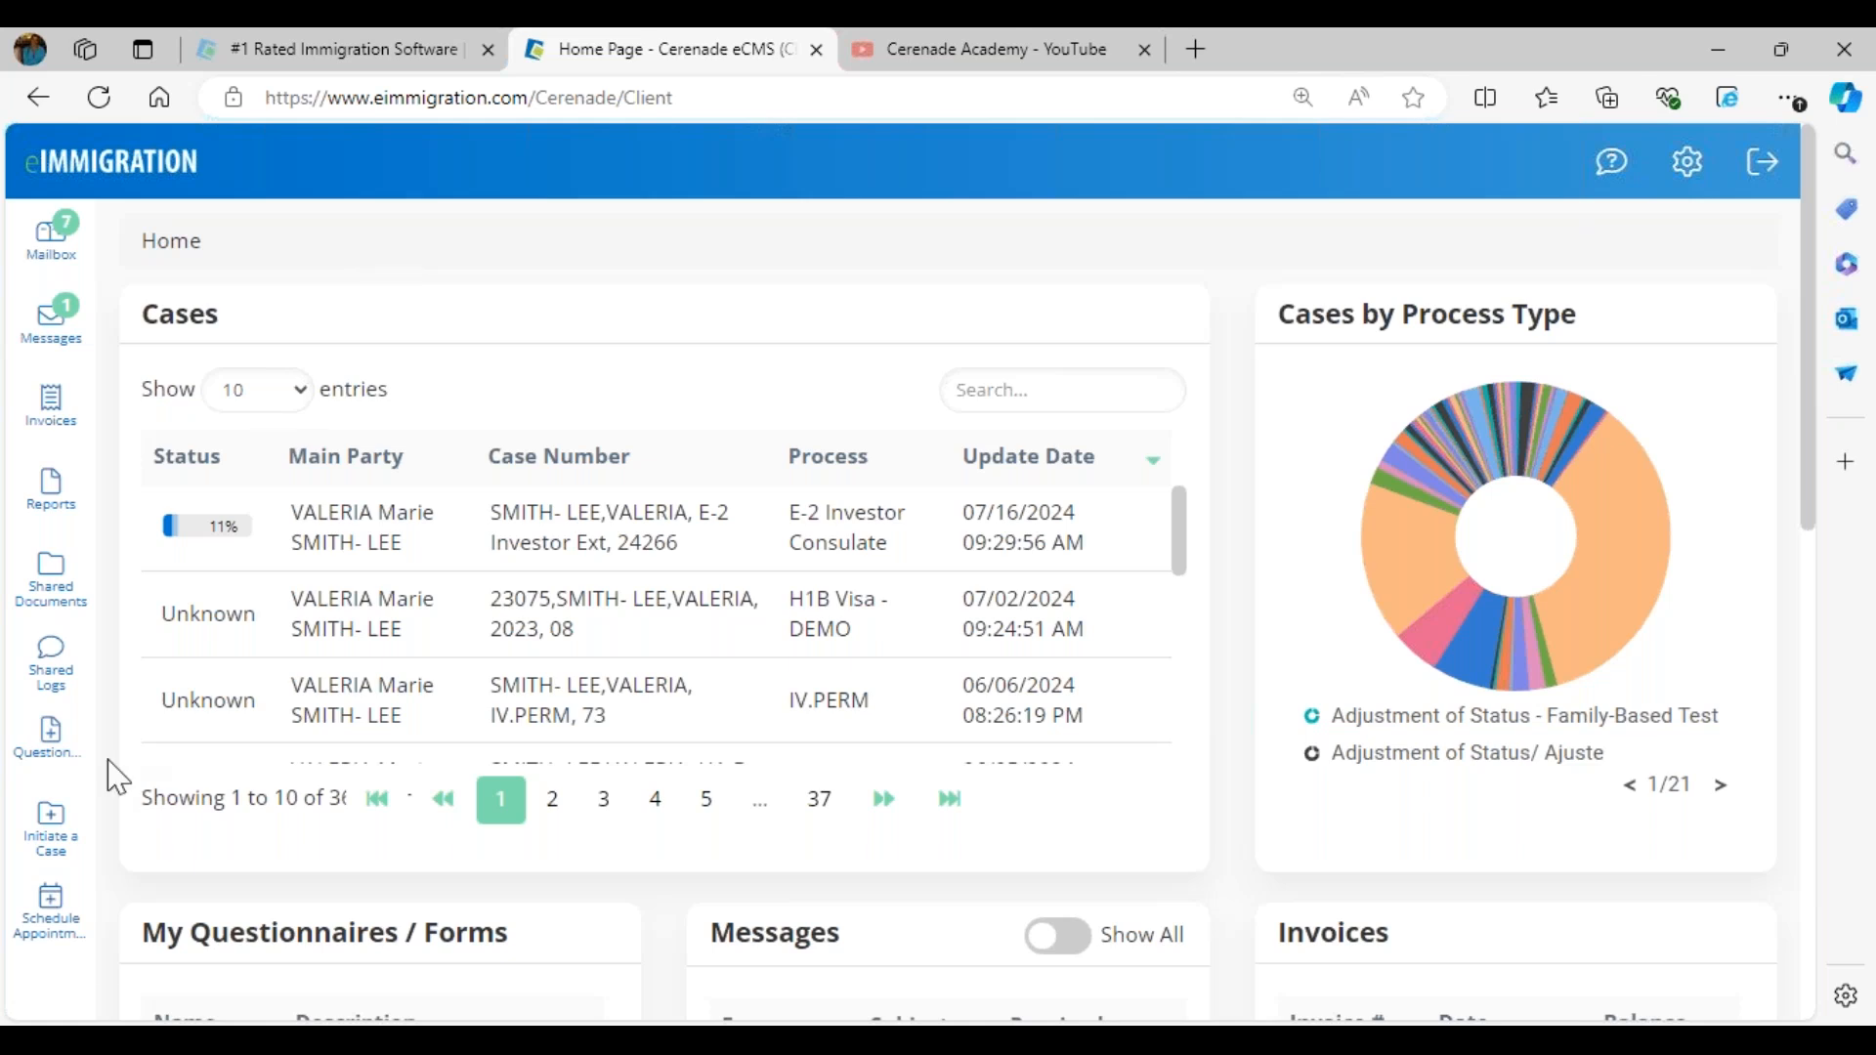
# - Open appointment scheduling and try the Cerenade Support 1 and Cerenade Support 4 calendars
pyautogui.click(65, 949)
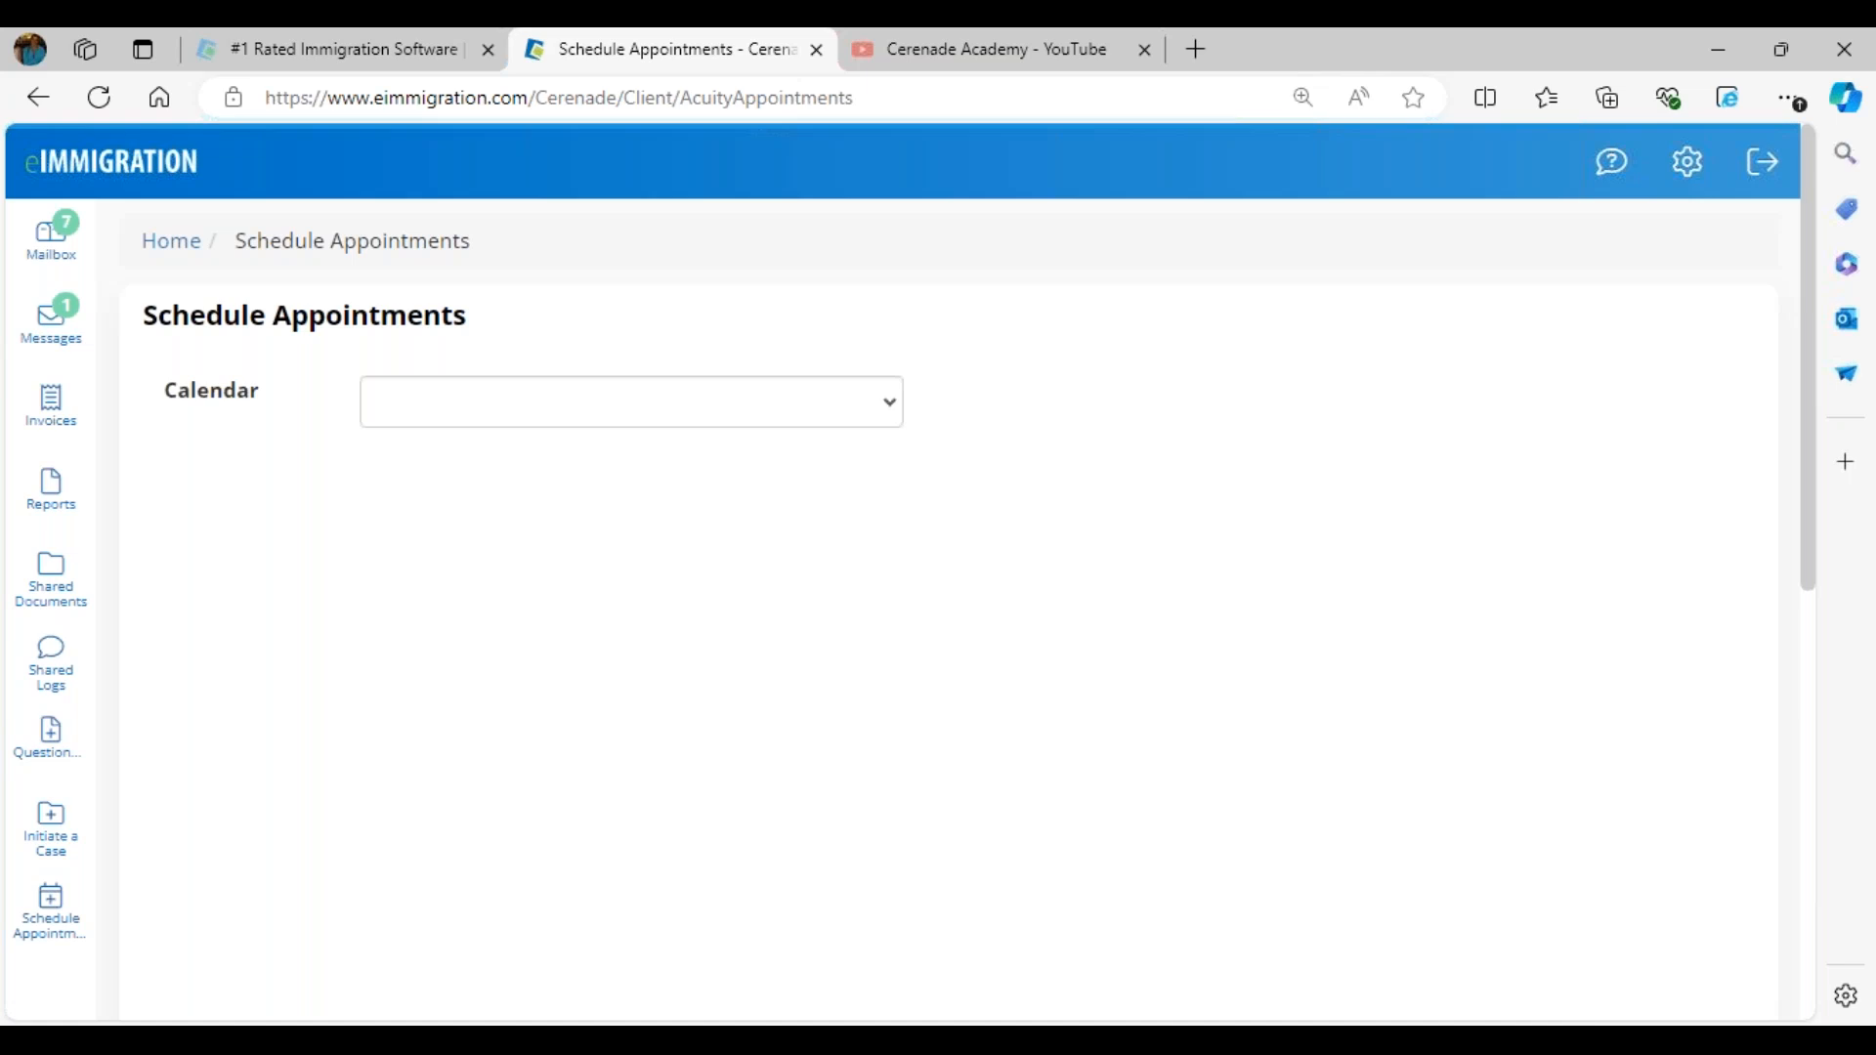
pyautogui.click(511, 420)
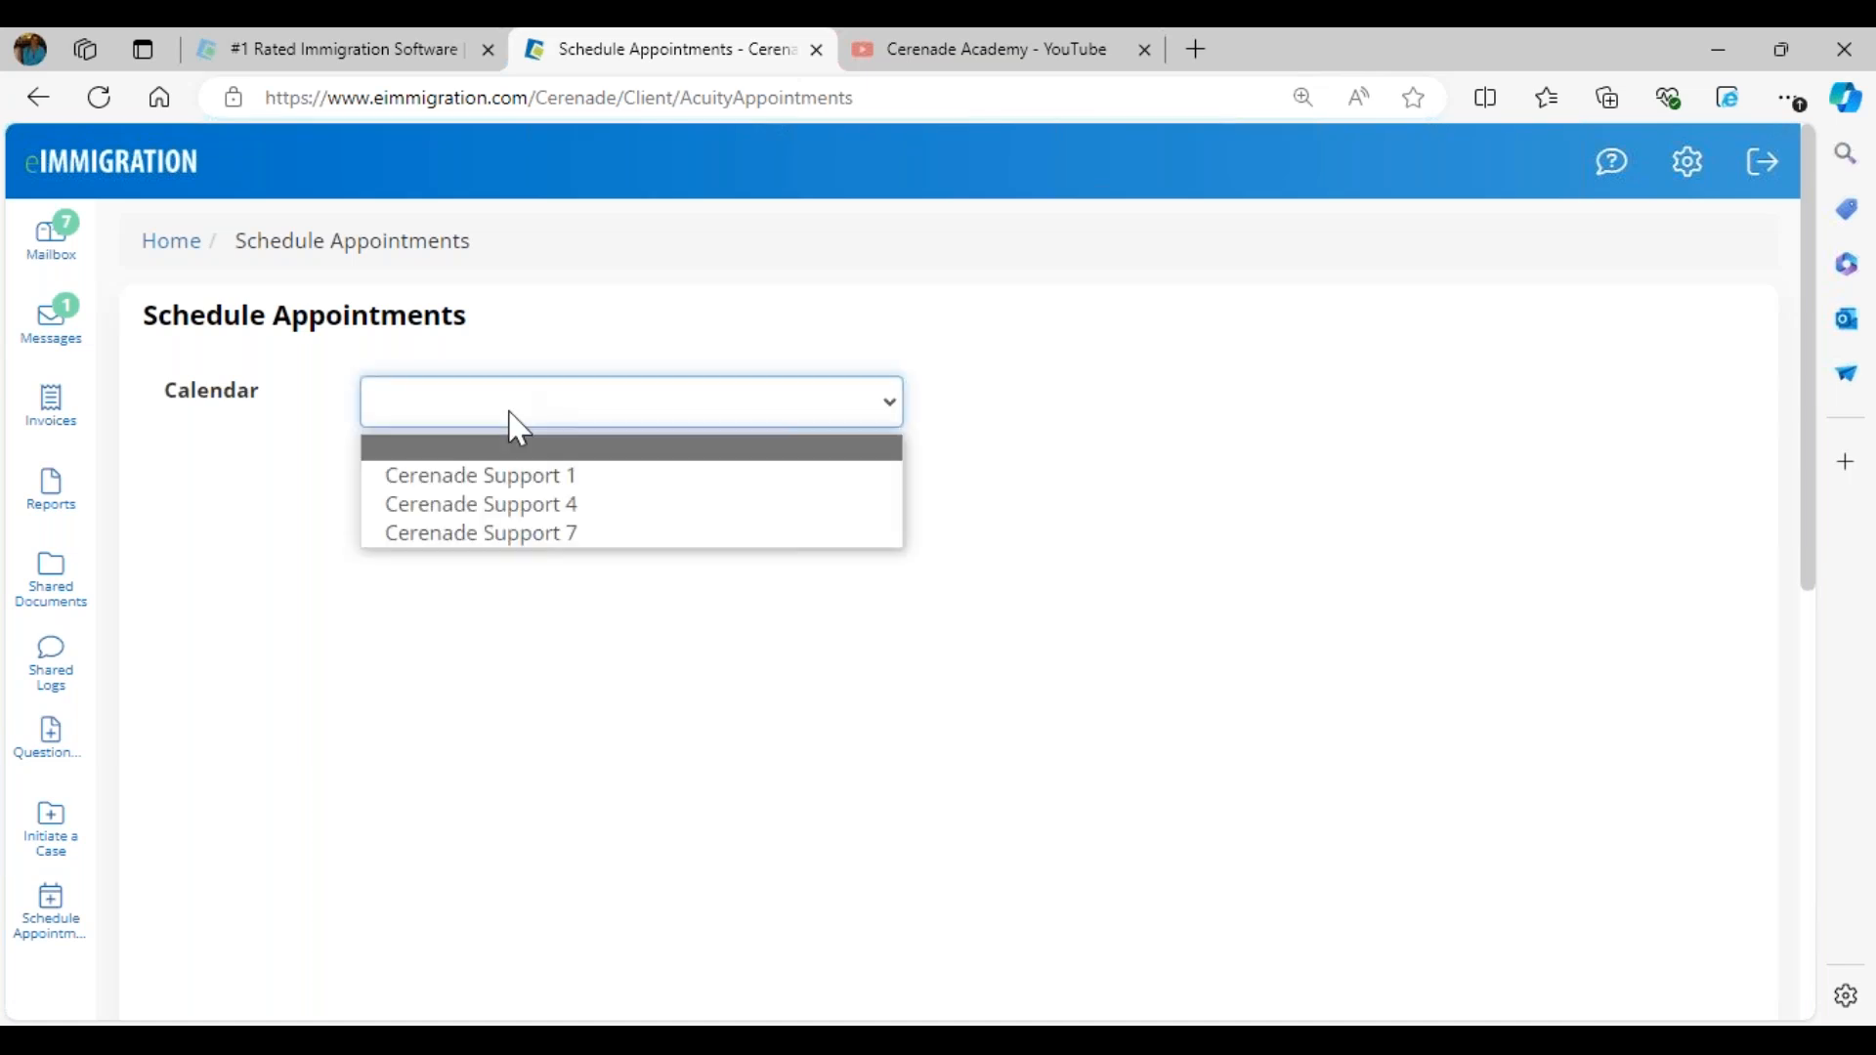
pyautogui.click(550, 477)
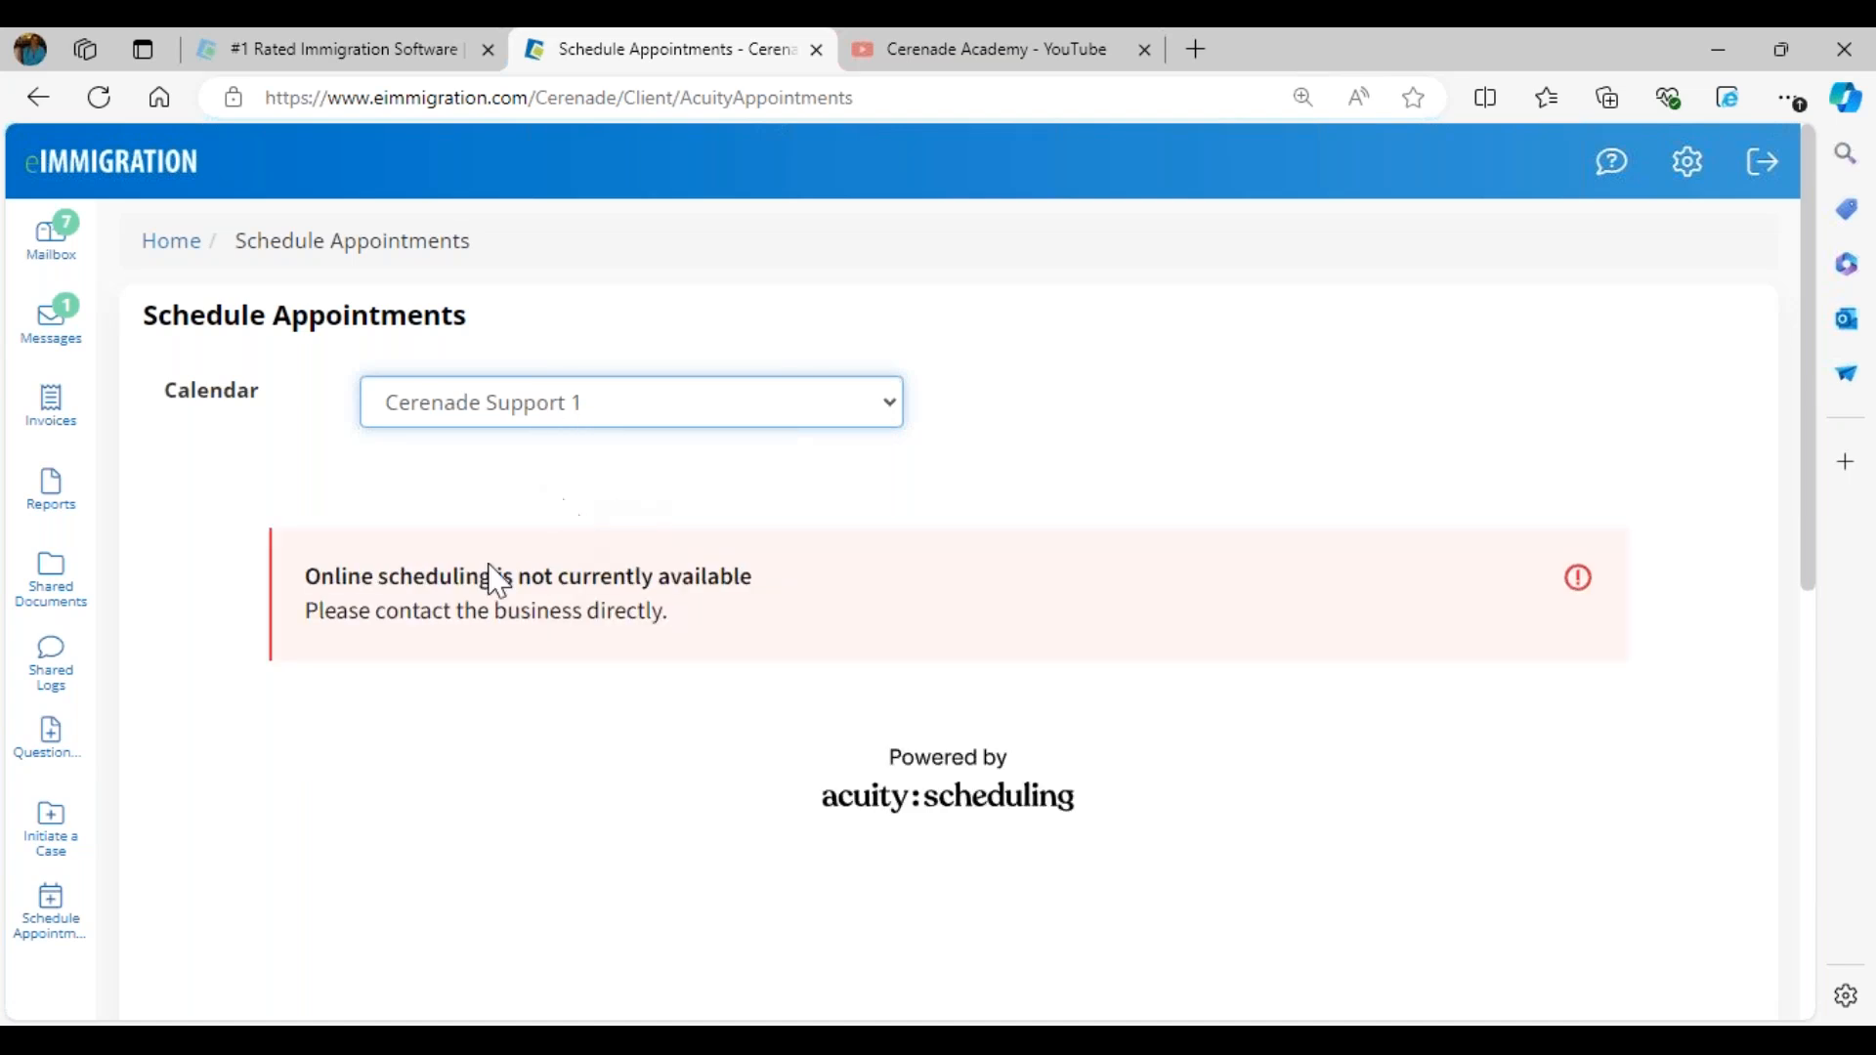
pyautogui.click(570, 416)
pyautogui.click(532, 481)
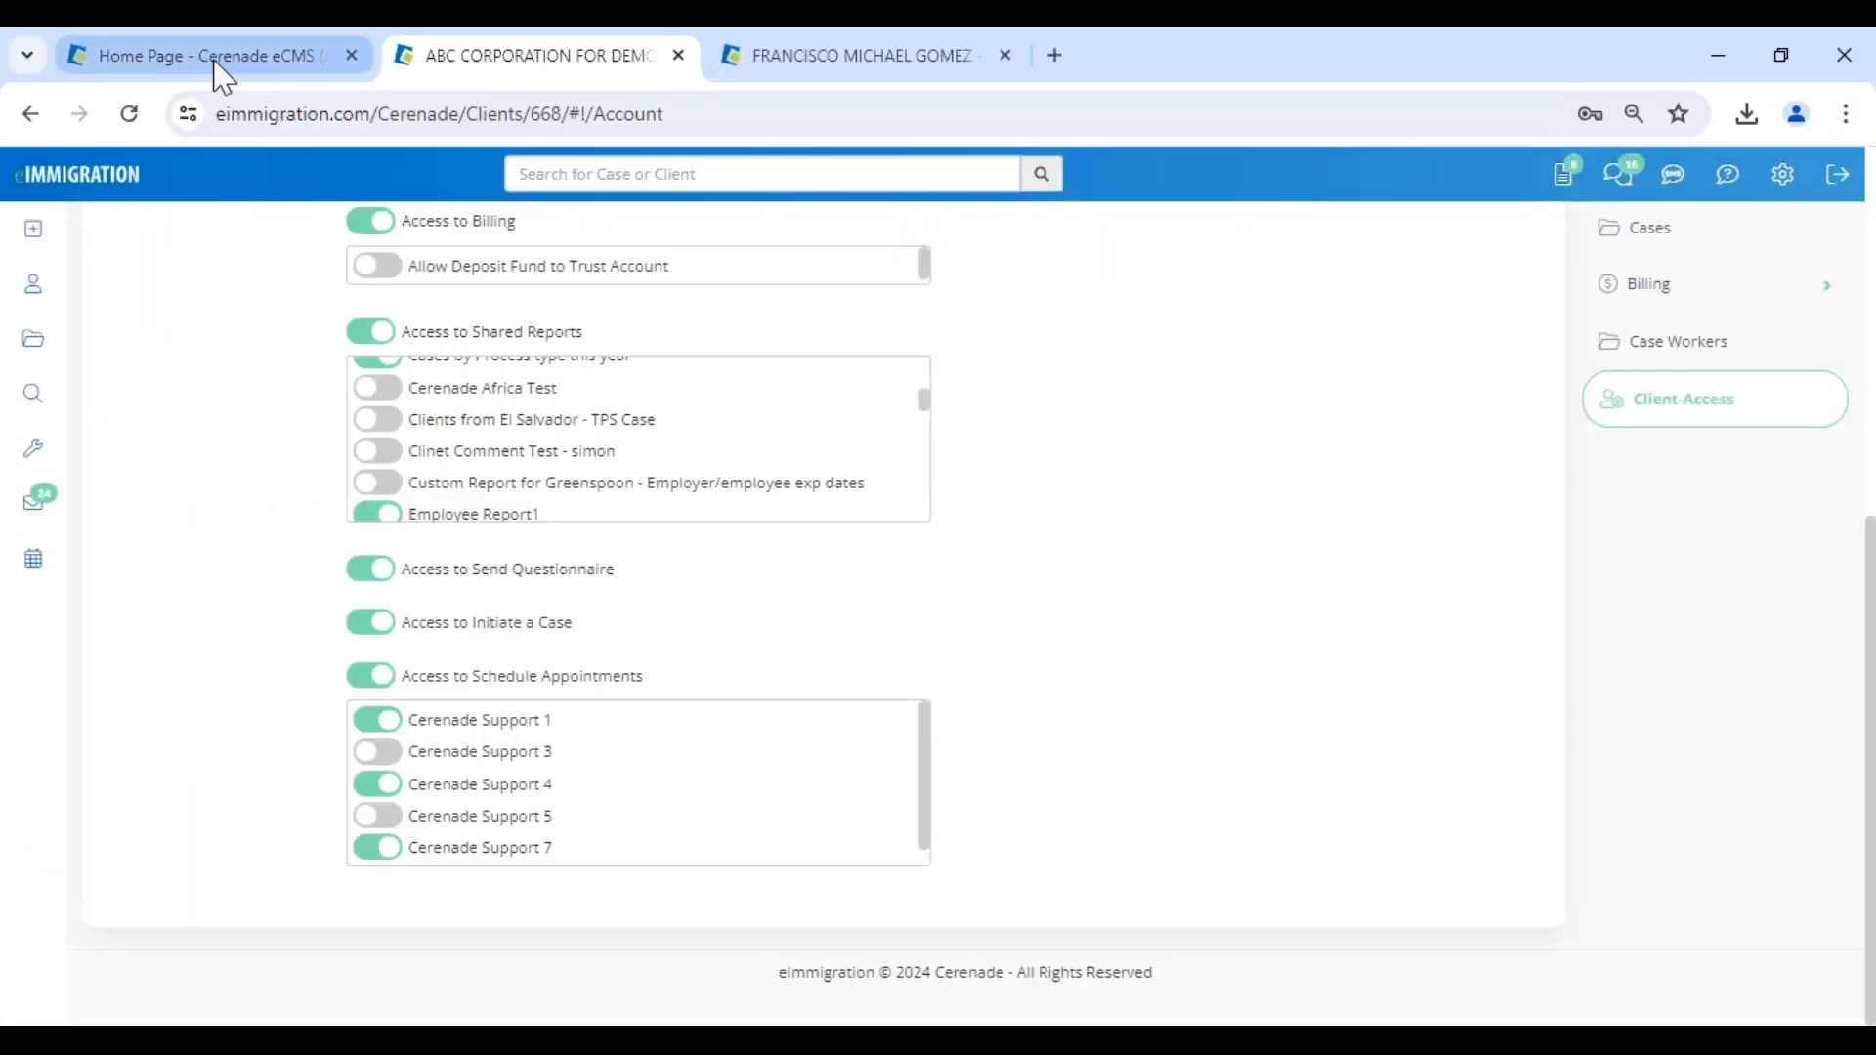
# - Switch to the Administrator site in Chrome and open the Calendar settings within Application Settings to look through them
pyautogui.click(221, 73)
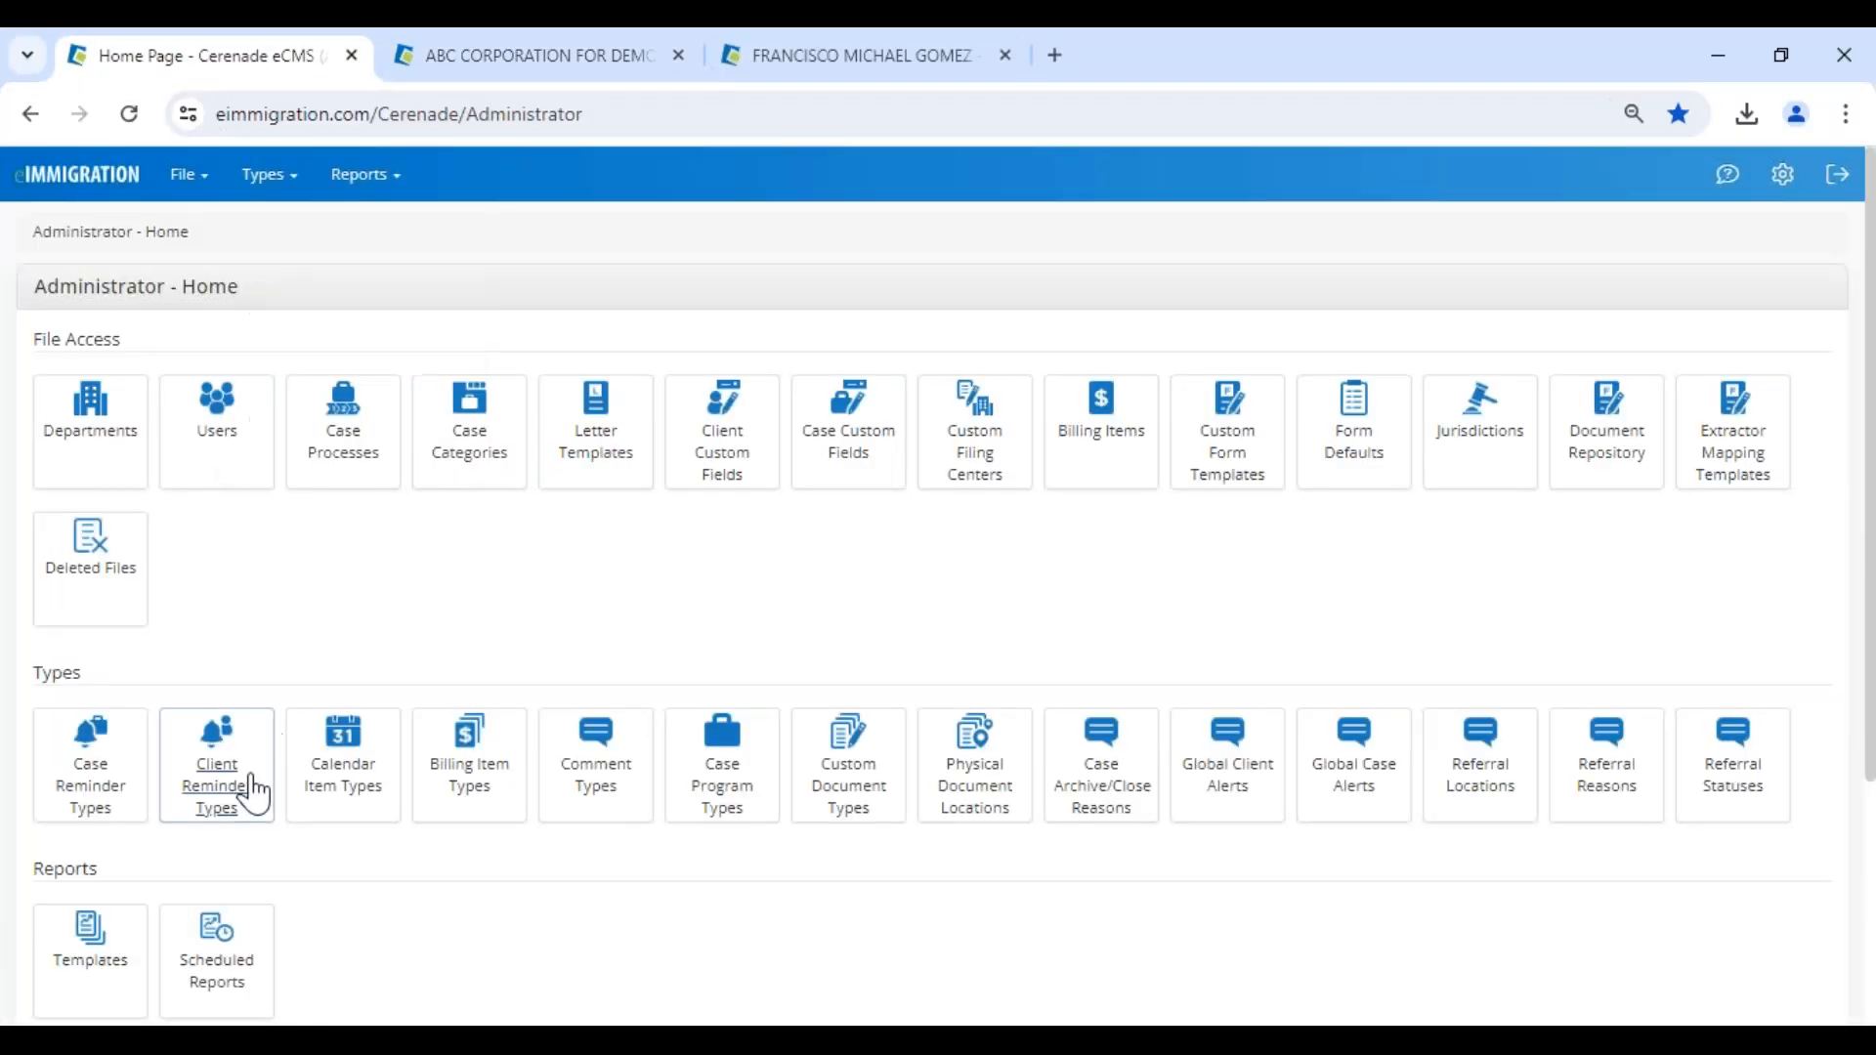
pyautogui.scroll(-4, 251, 788)
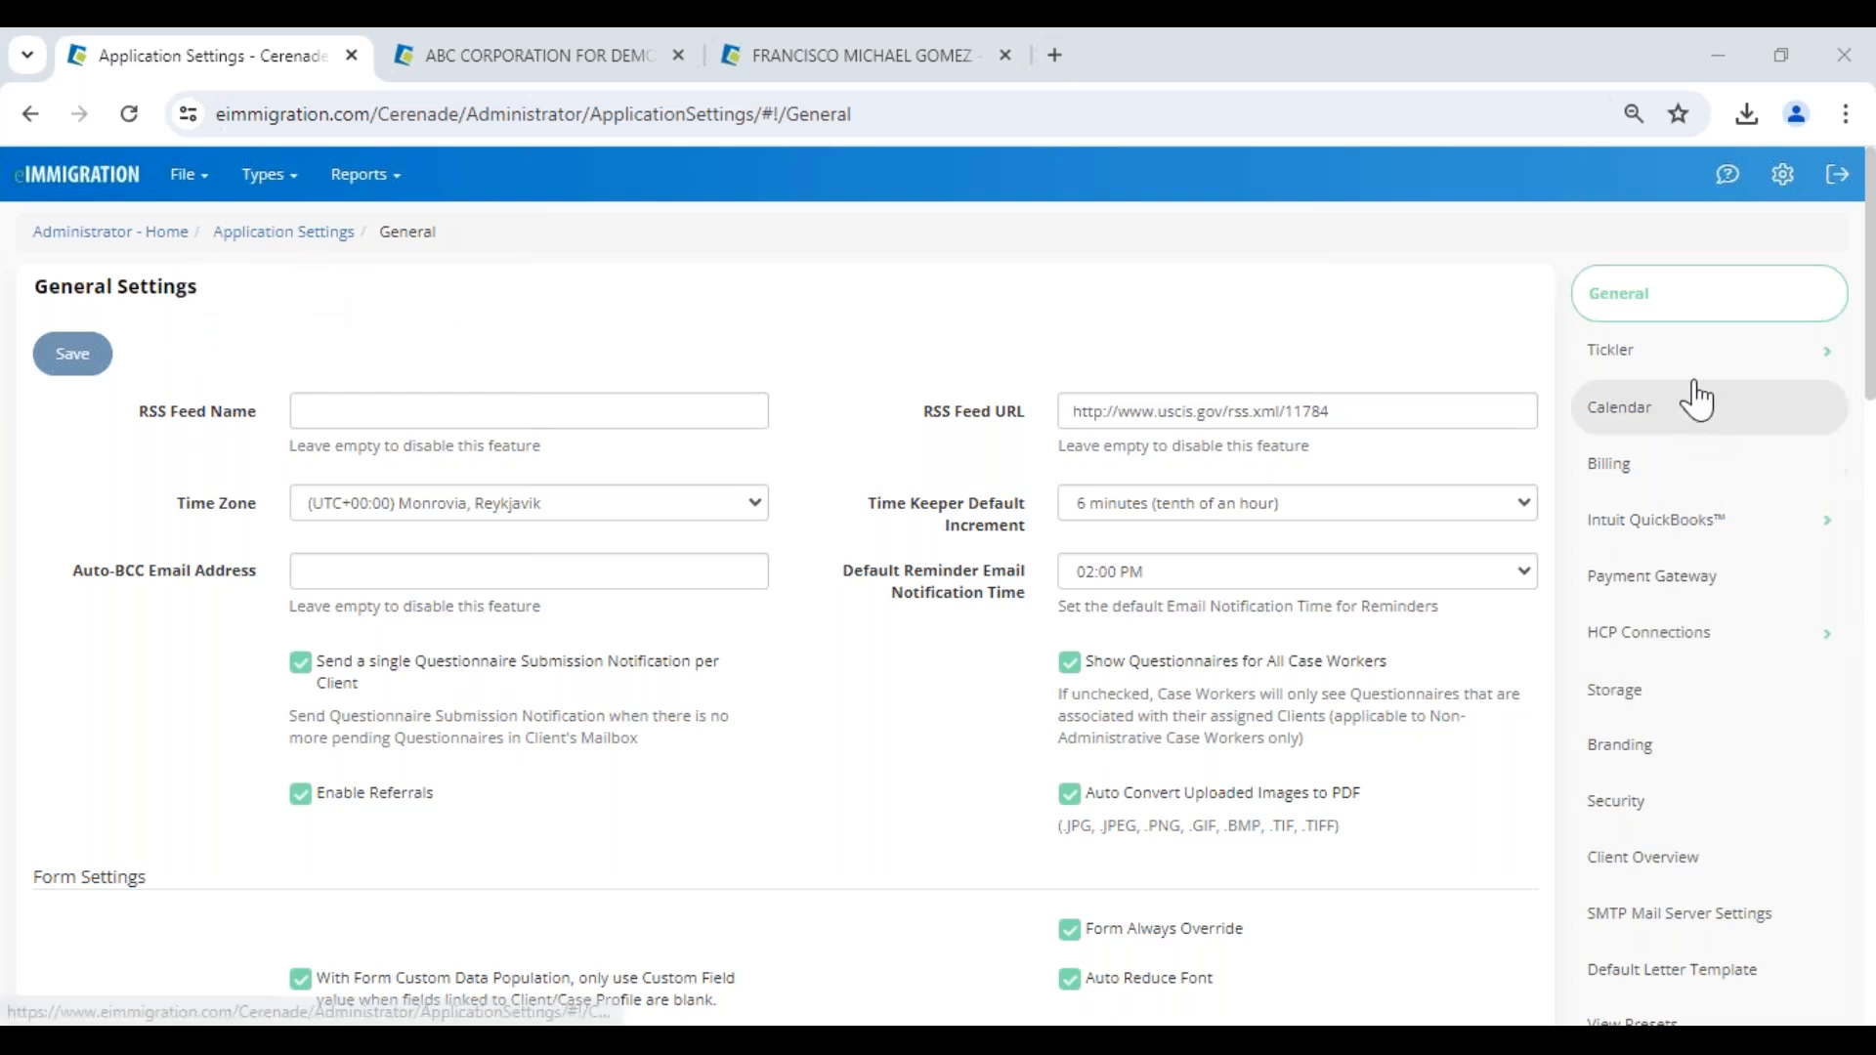
pyautogui.scroll(-3, 1697, 947)
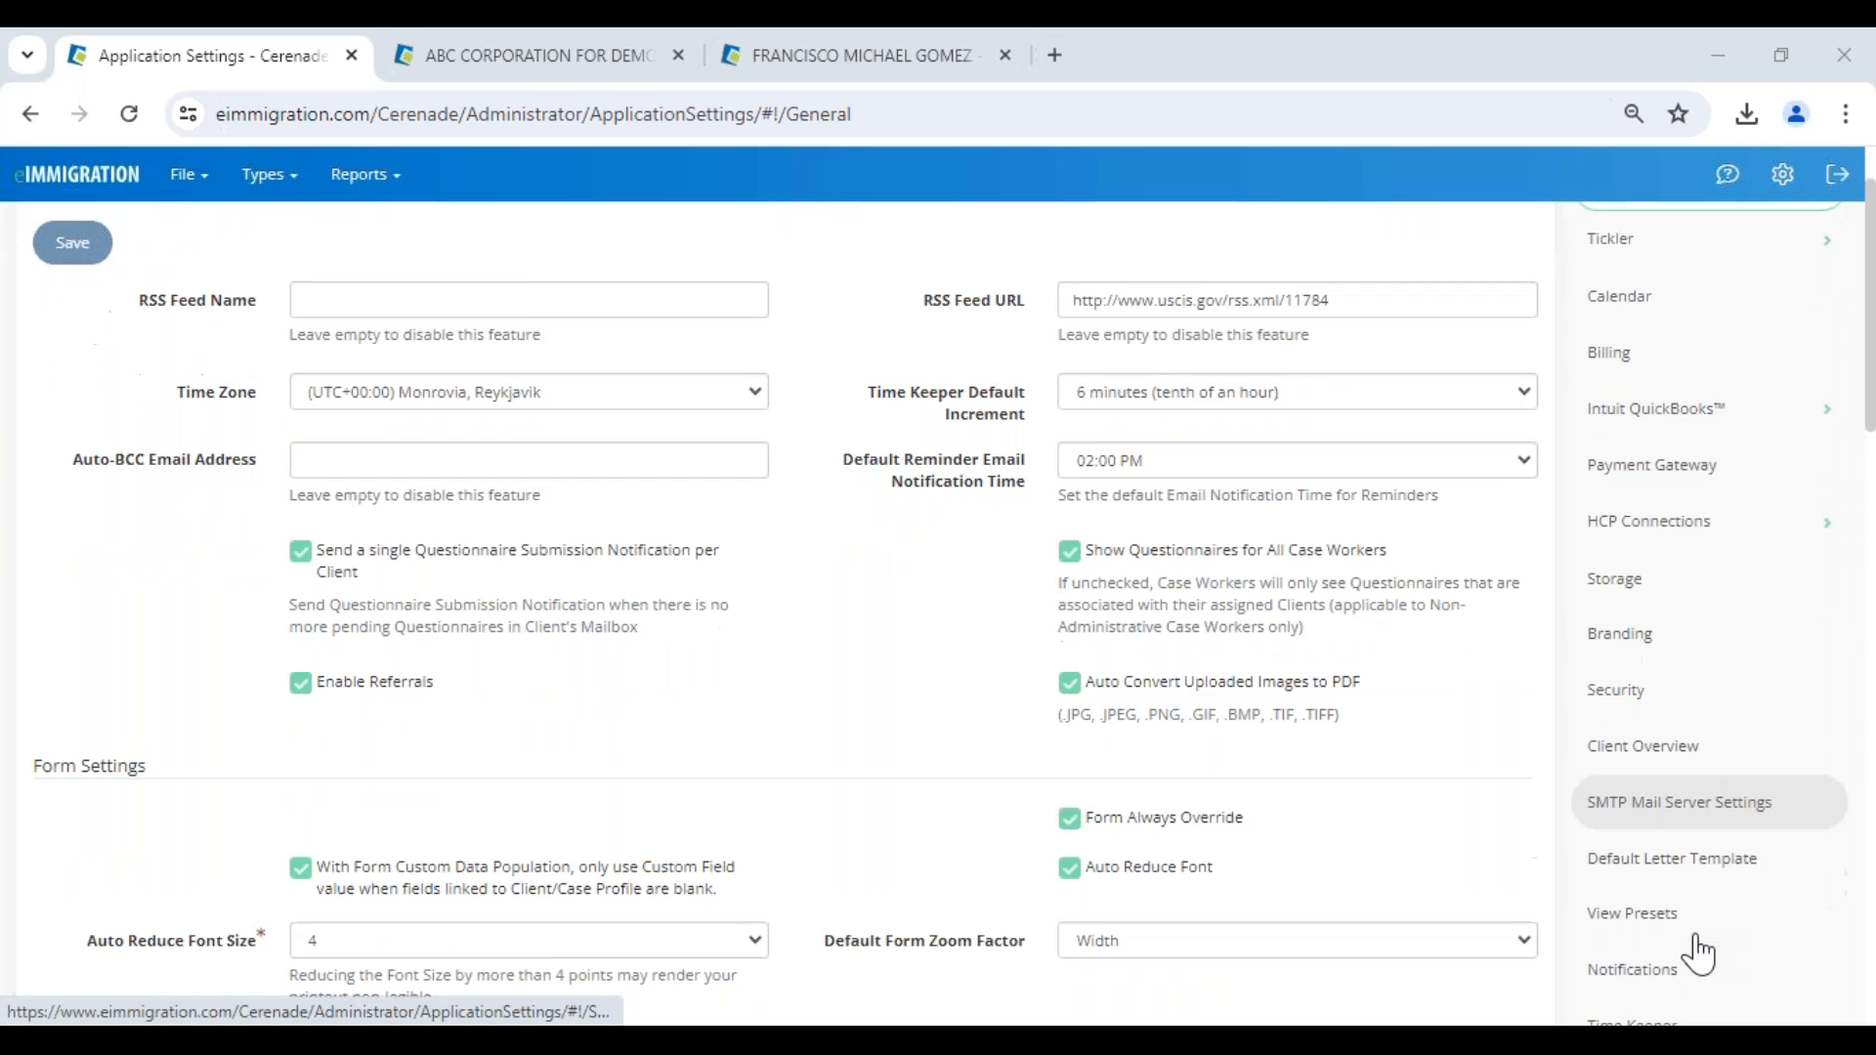
pyautogui.scroll(1, 1698, 797)
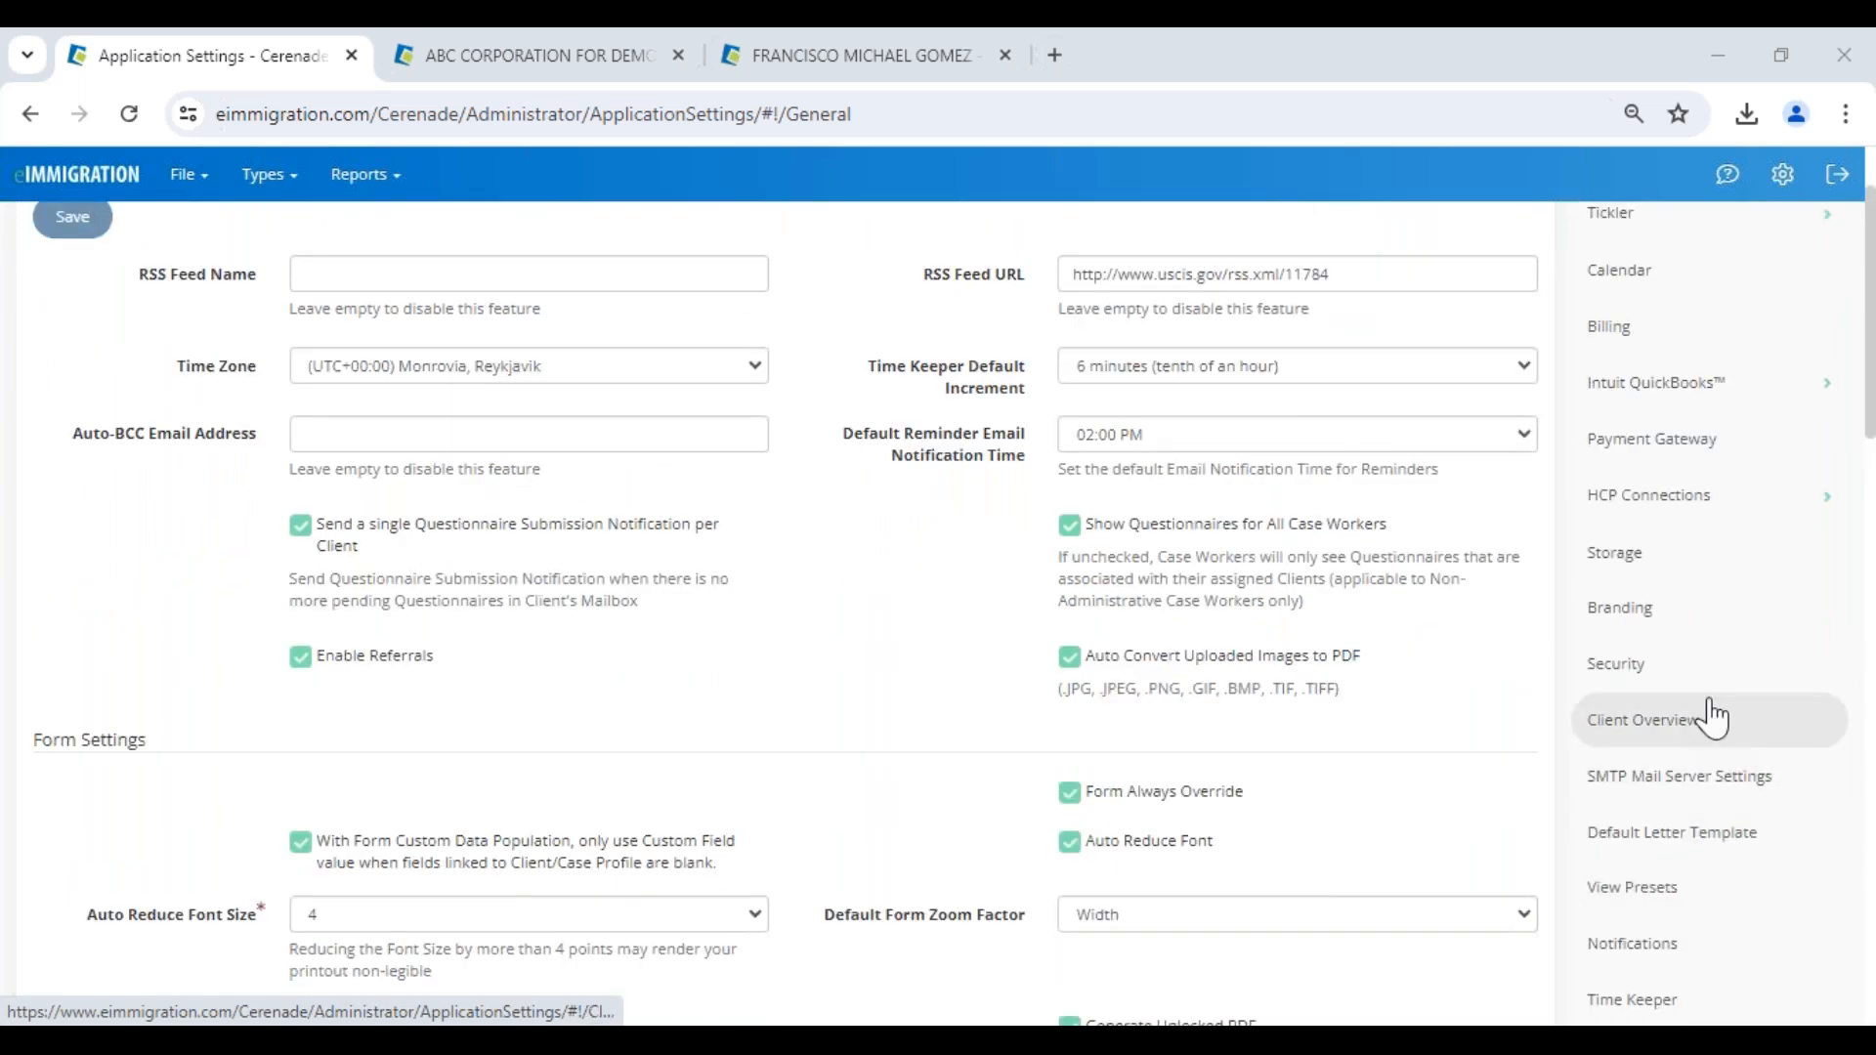
pyautogui.scroll(1, 1711, 719)
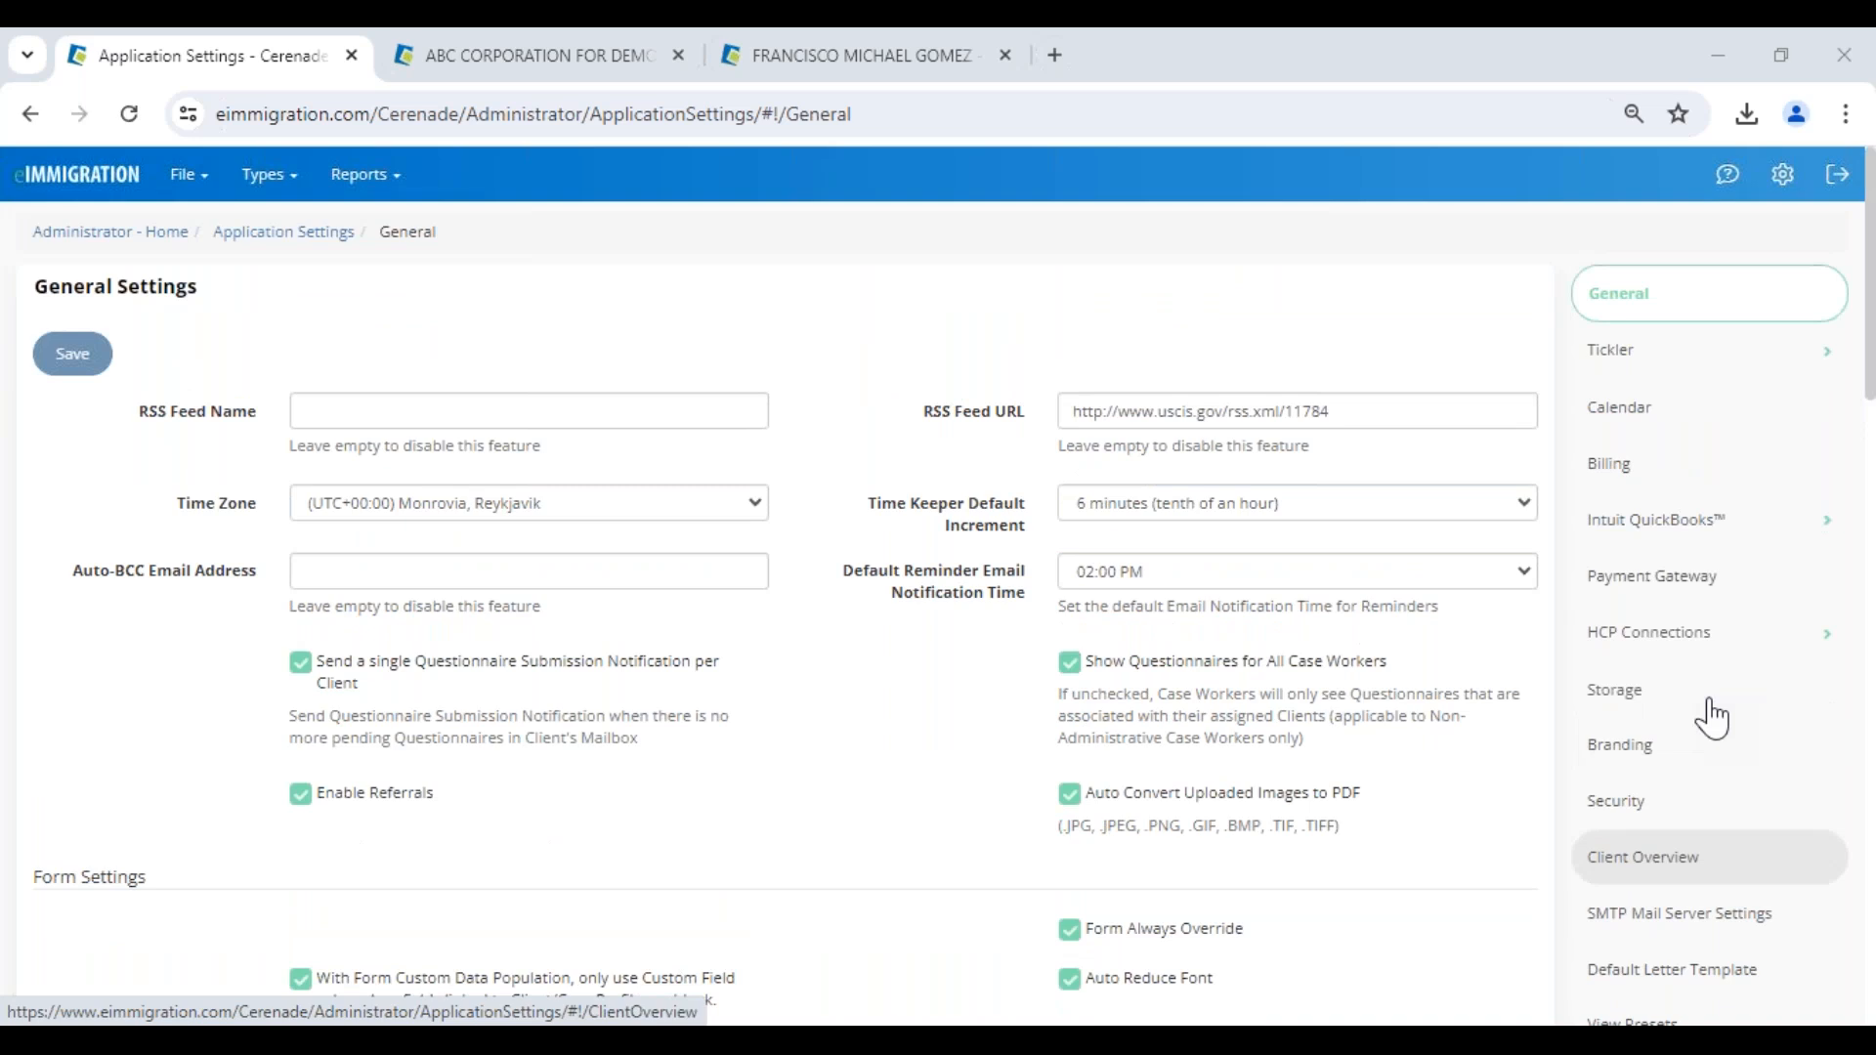
pyautogui.click(1694, 426)
pyautogui.scroll(-3, 900, 691)
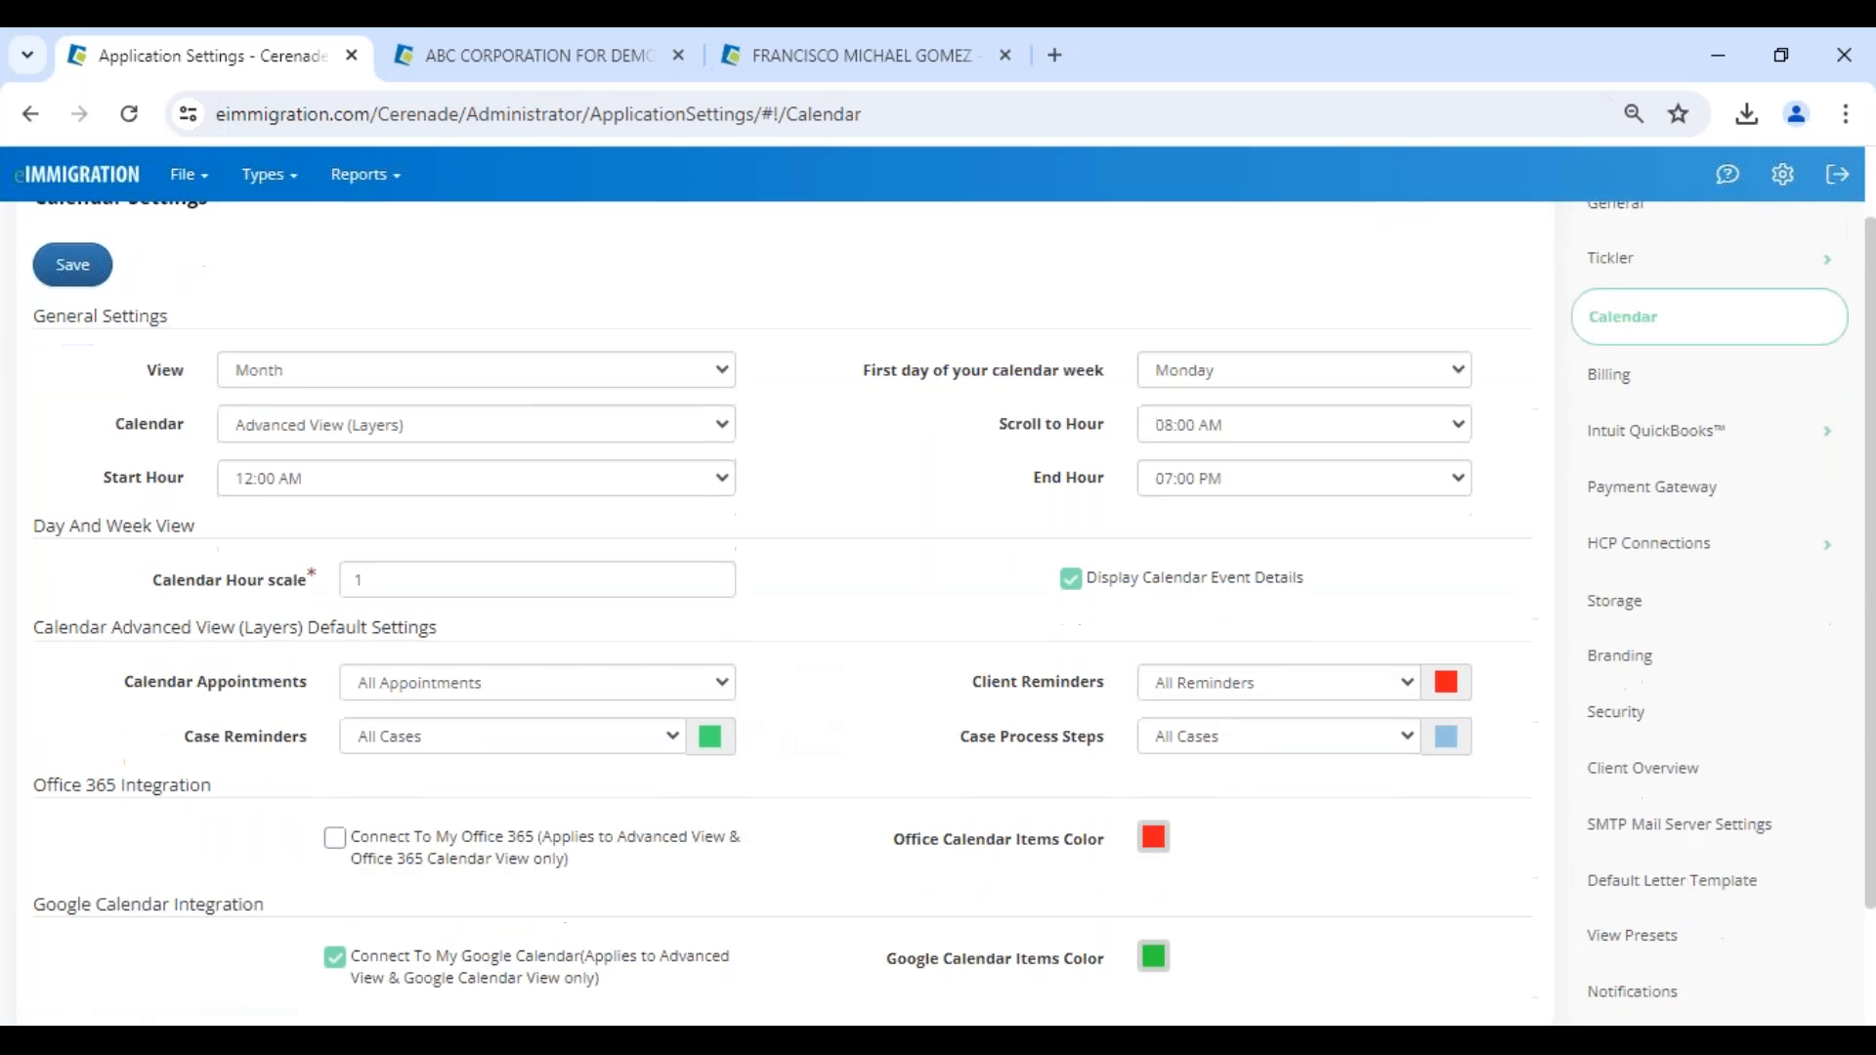
# - Leave the Calendar settings for the Administrator home page, switch to the client portal in Edge and return to its home page
pyautogui.scroll(3, 209, 883)
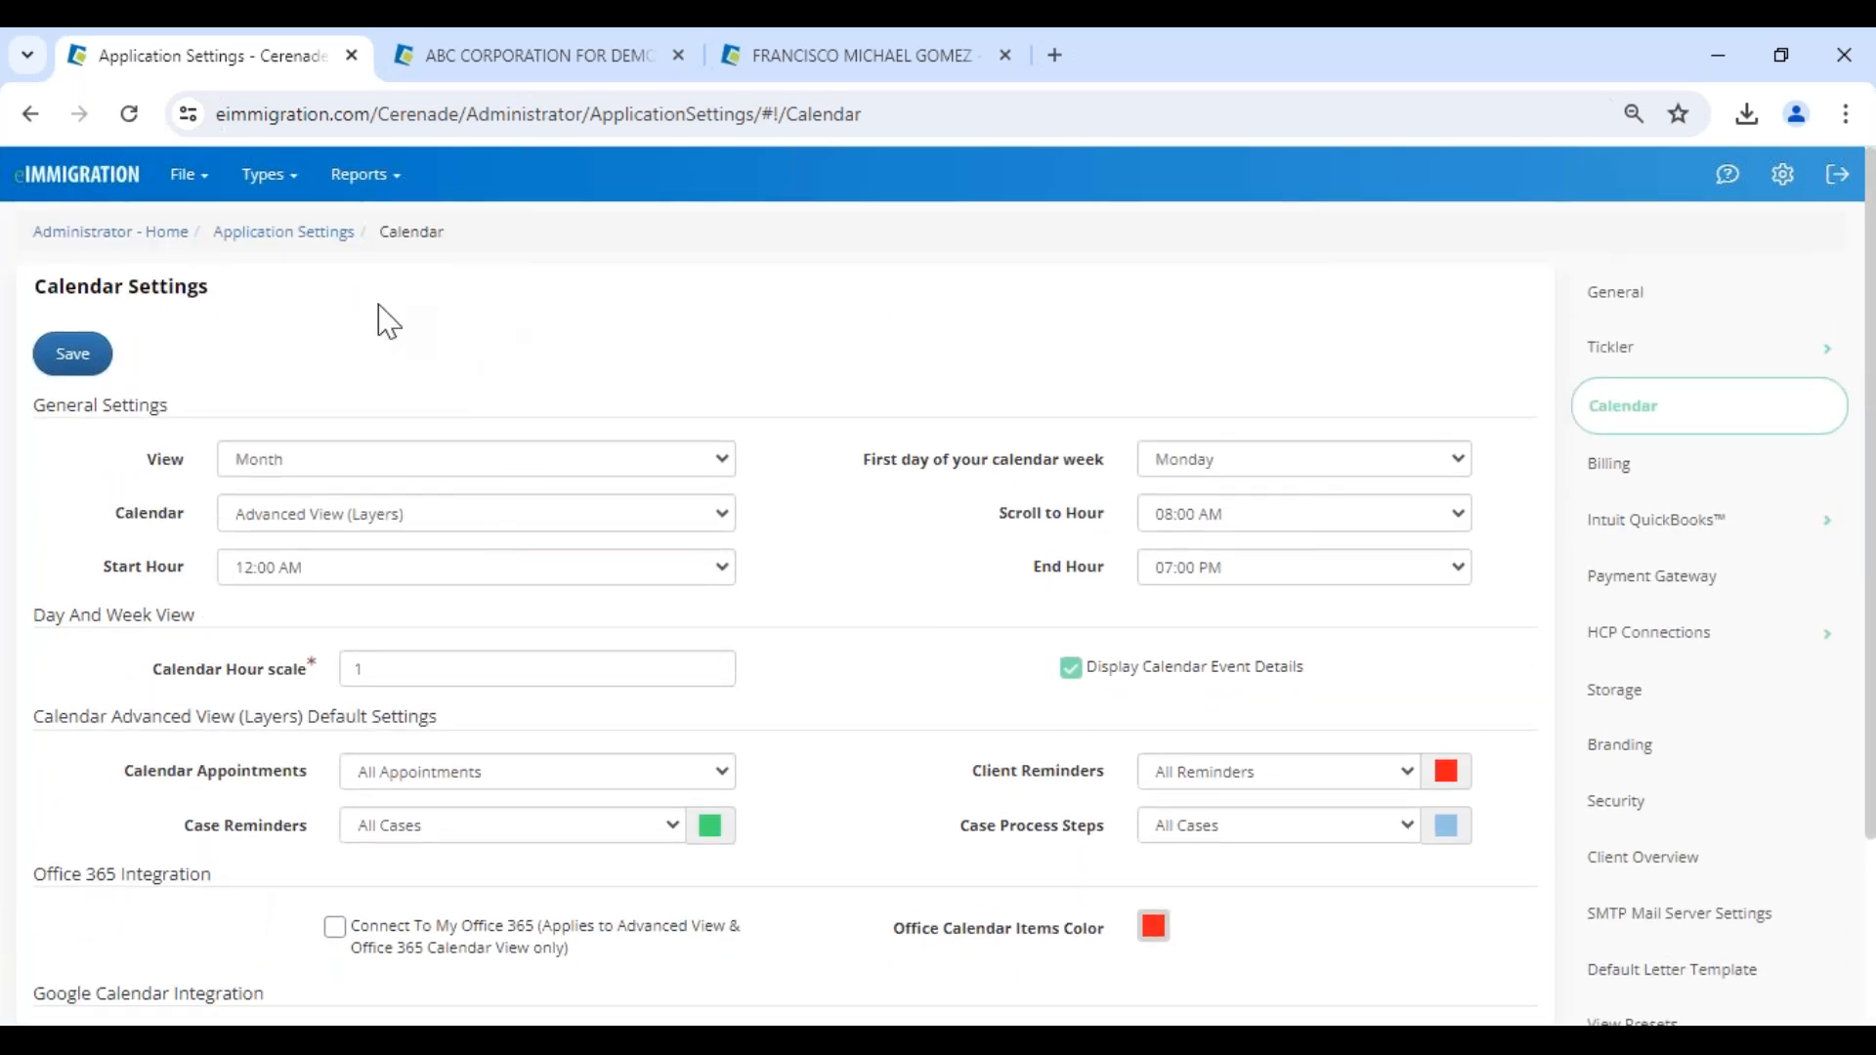
pyautogui.click(122, 233)
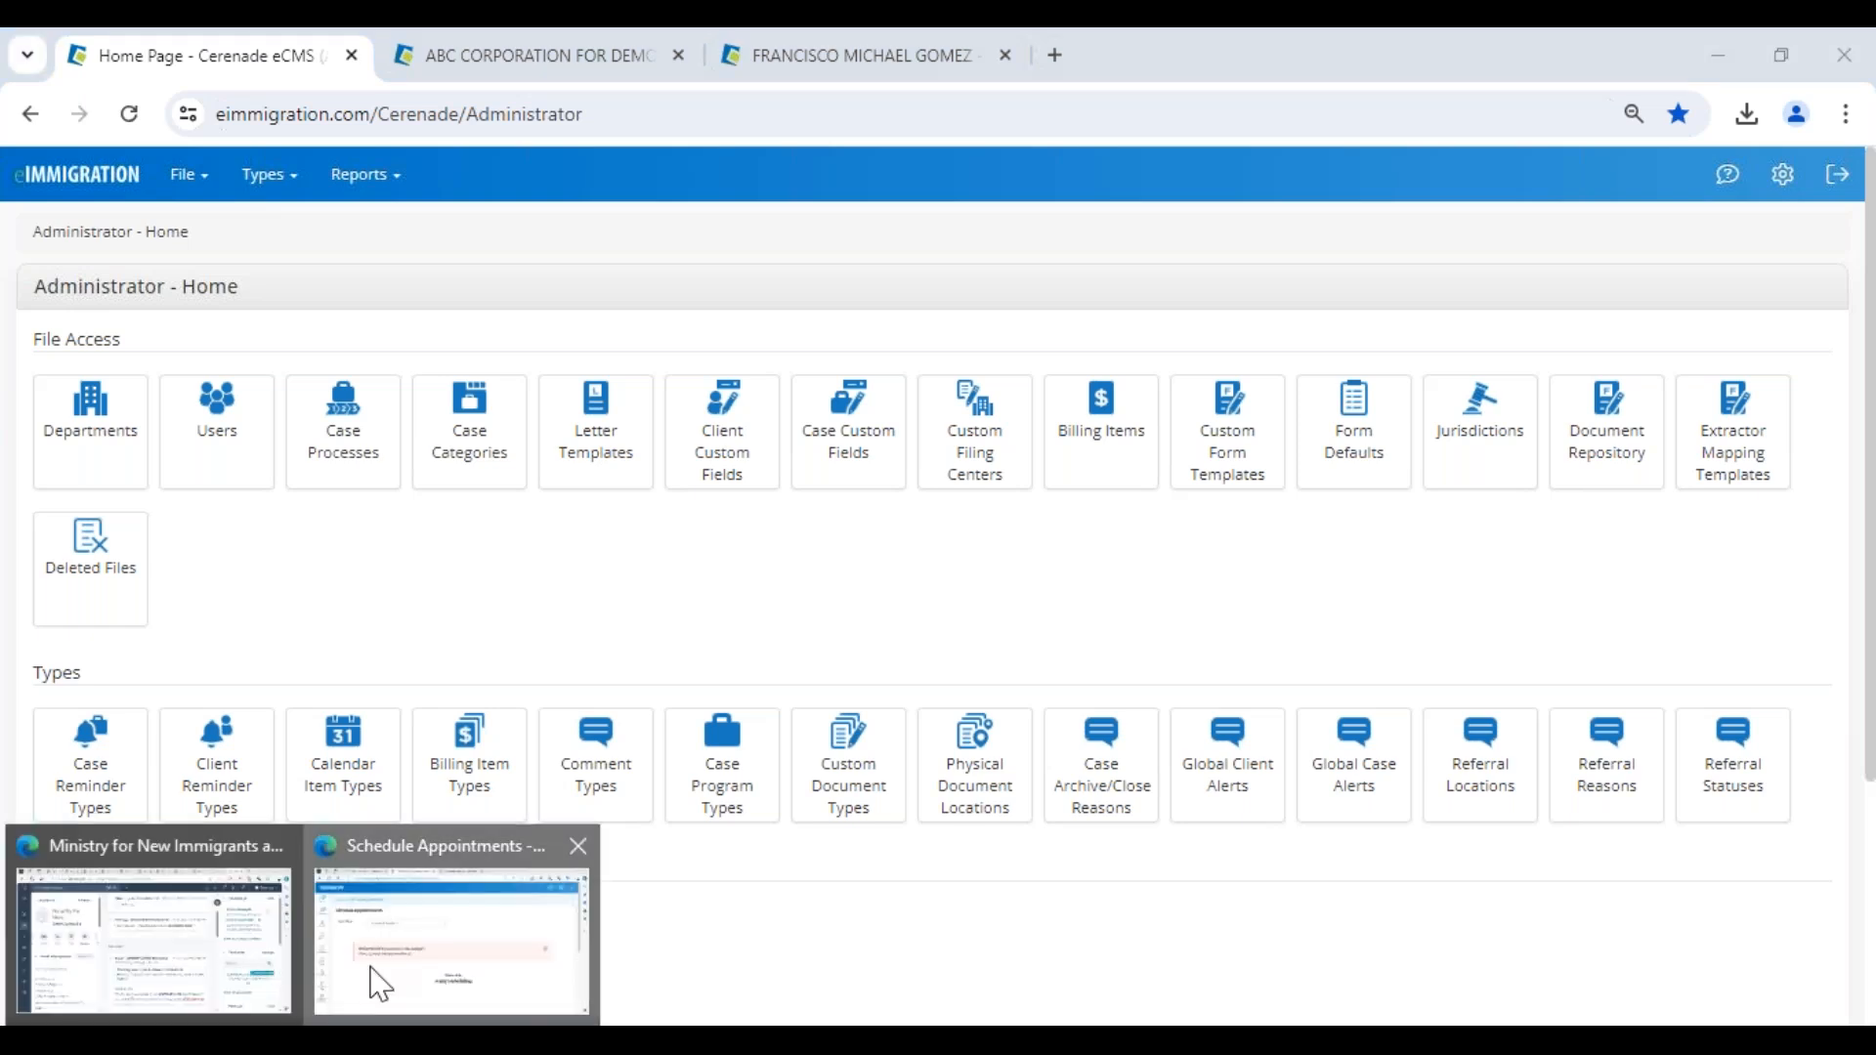
pyautogui.click(376, 979)
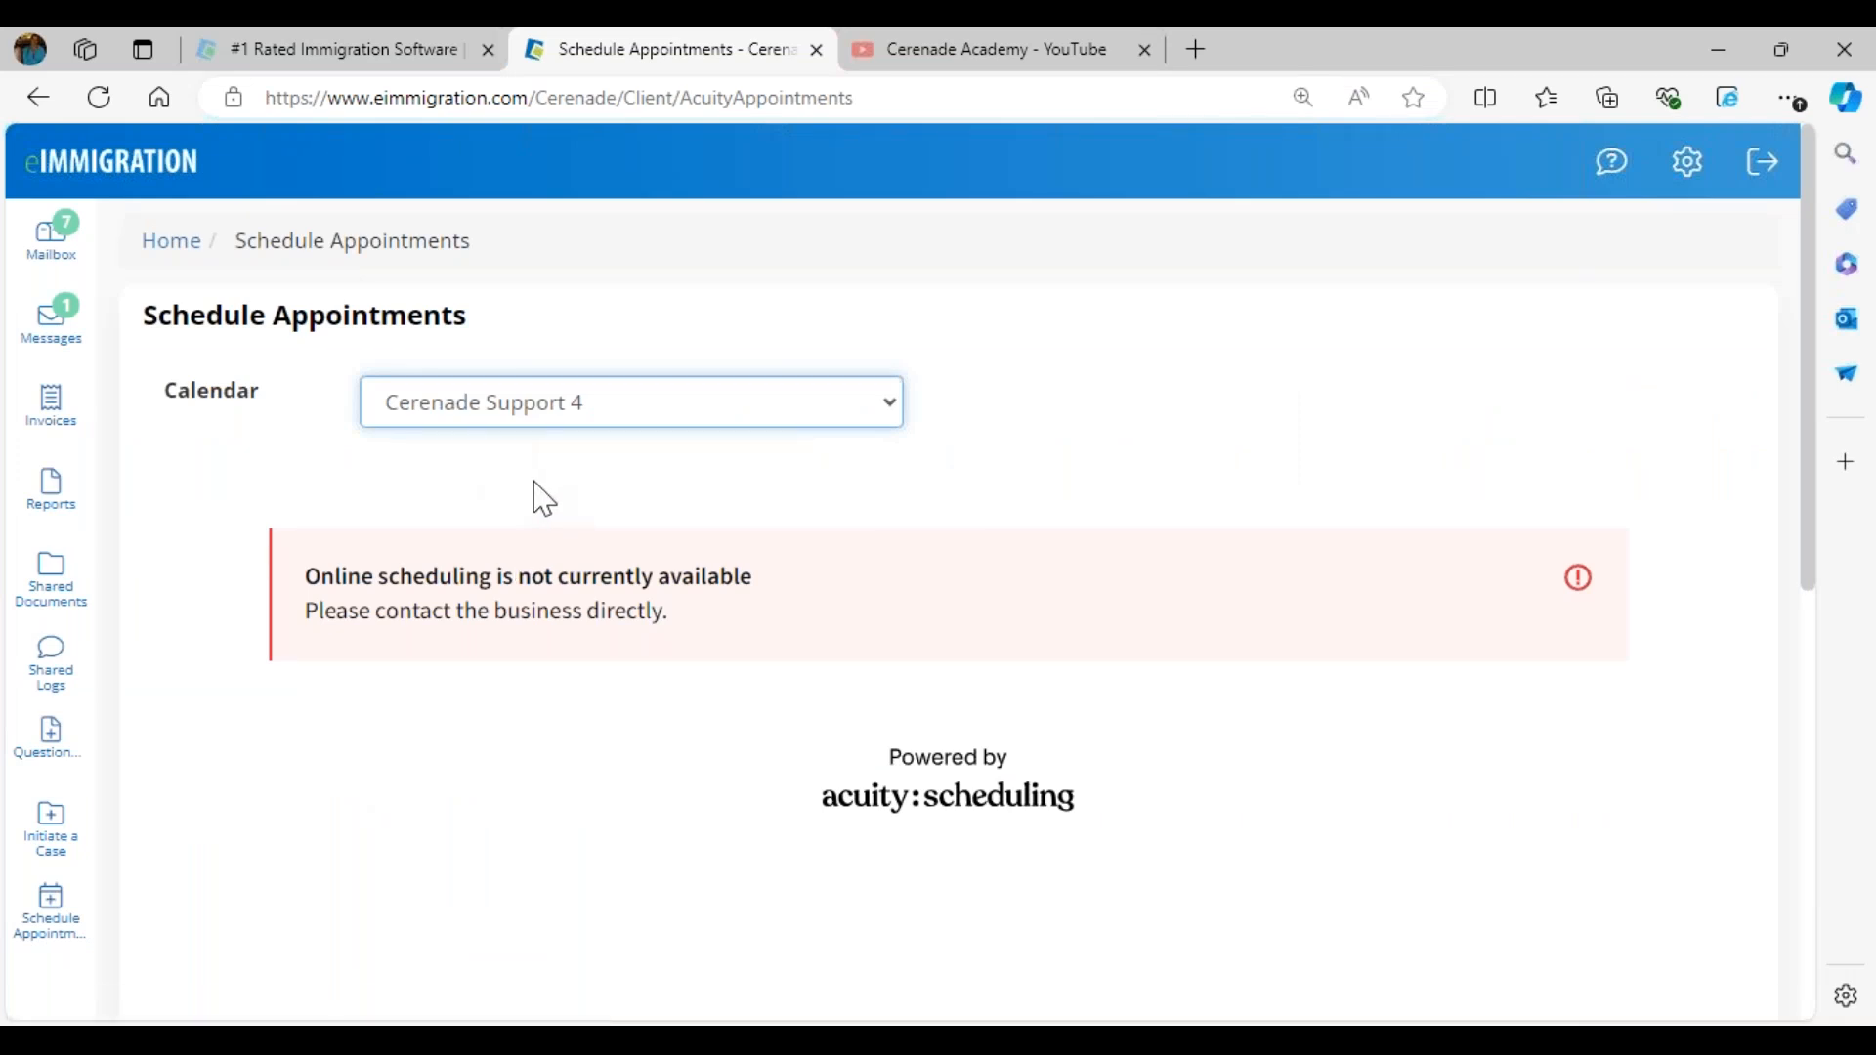
pyautogui.click(125, 182)
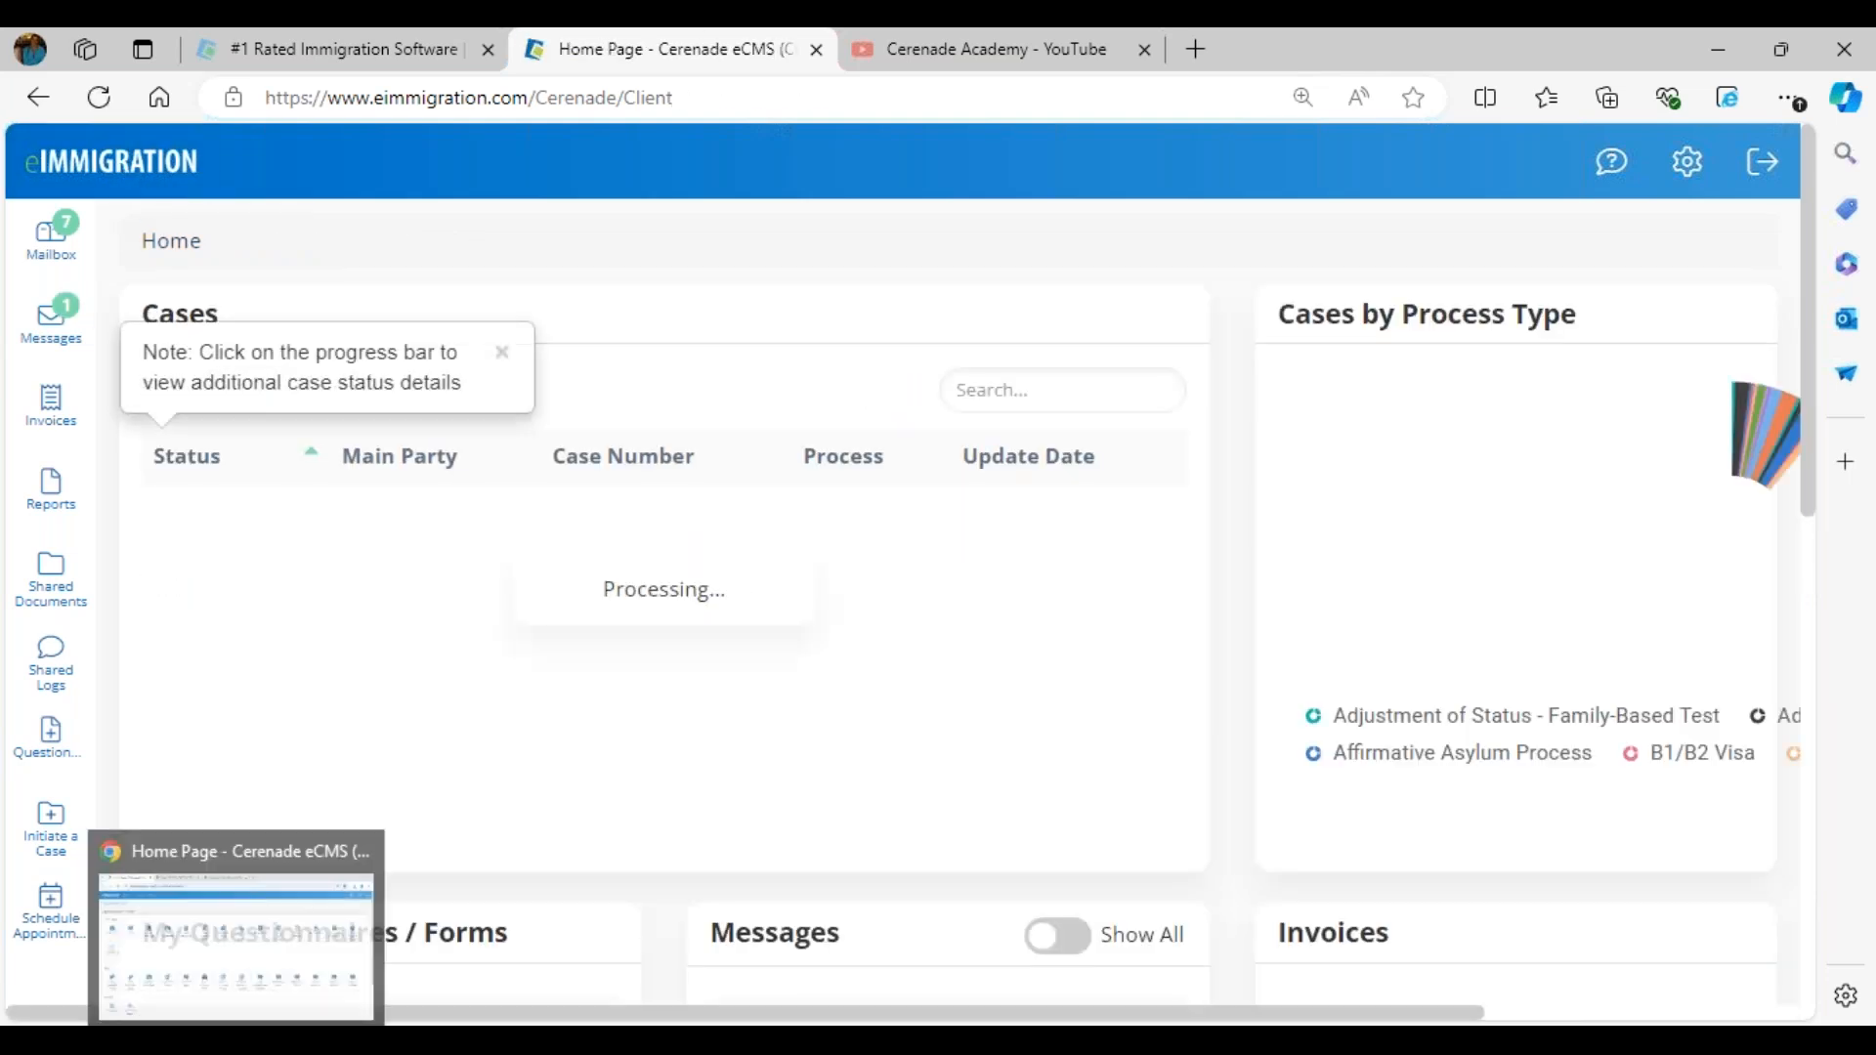
# - Switch to the running PowerPoint slide show and open the Acuity Integration link on the Client Portal Related Features slide
pyautogui.moveTo(908, 1041)
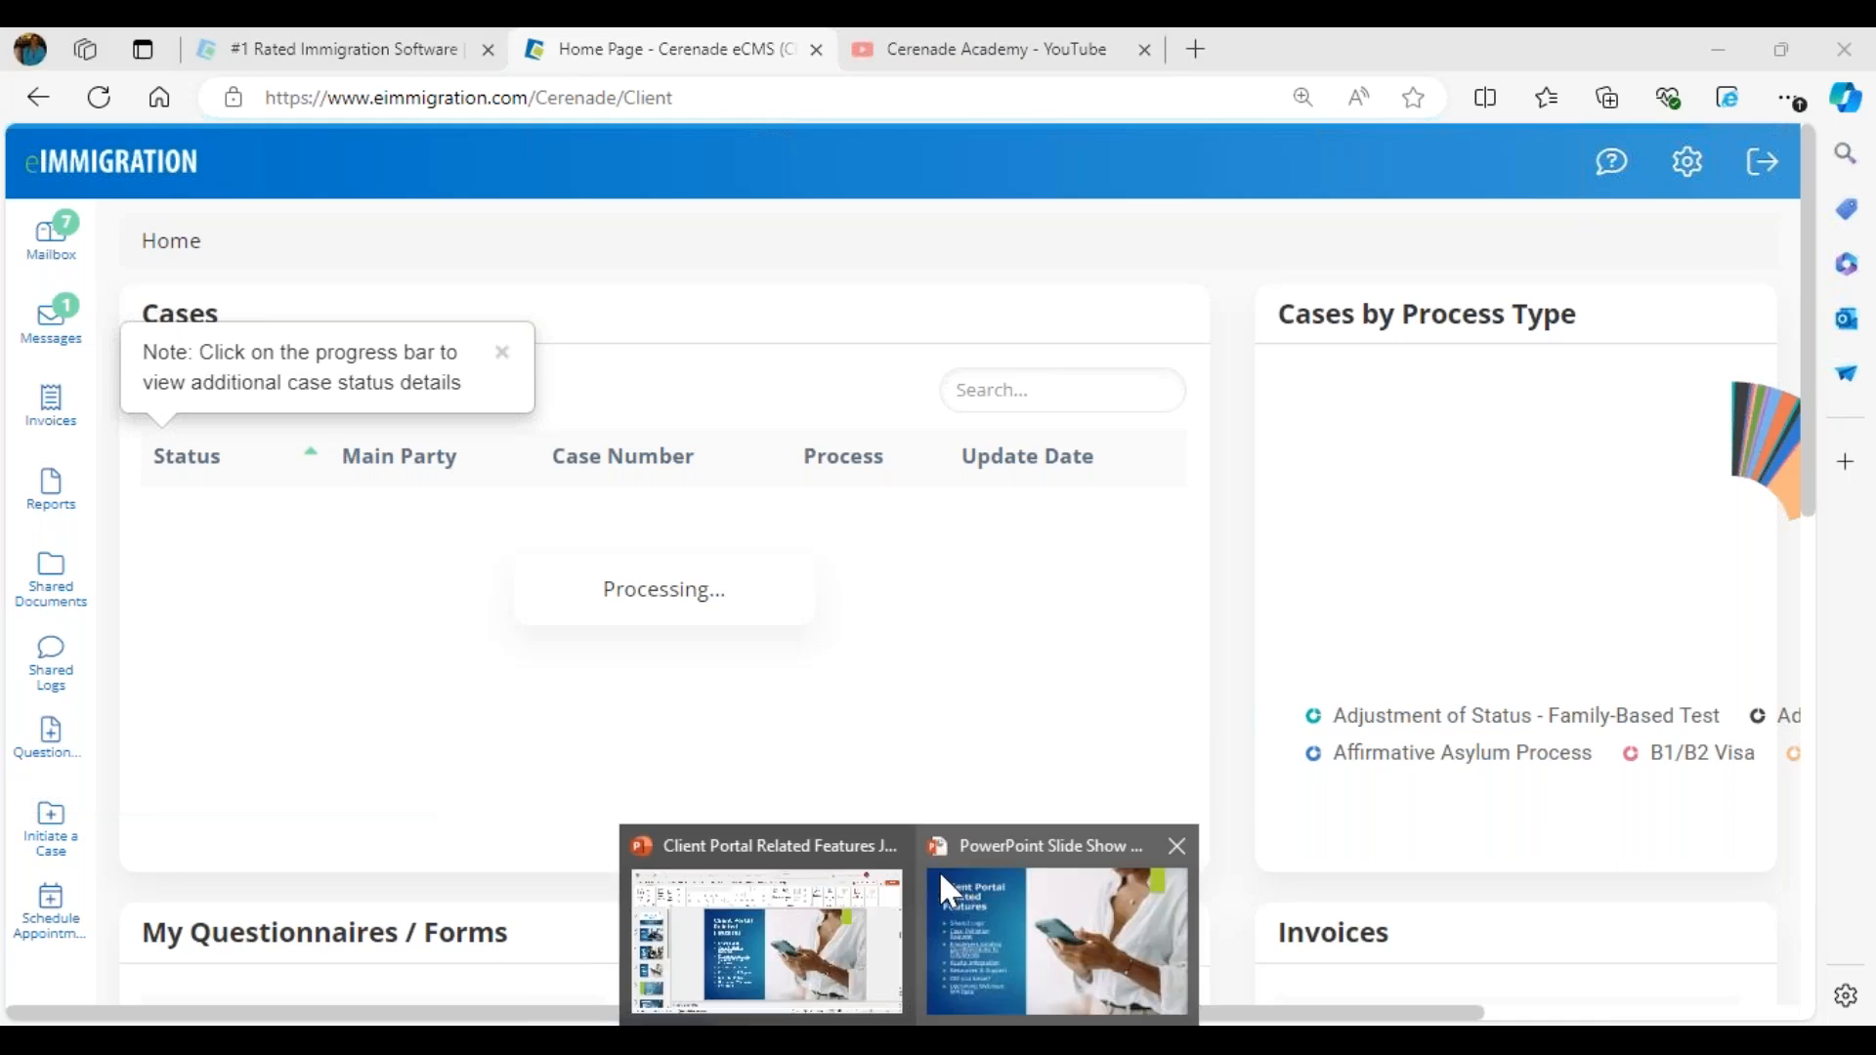
pyautogui.click(953, 876)
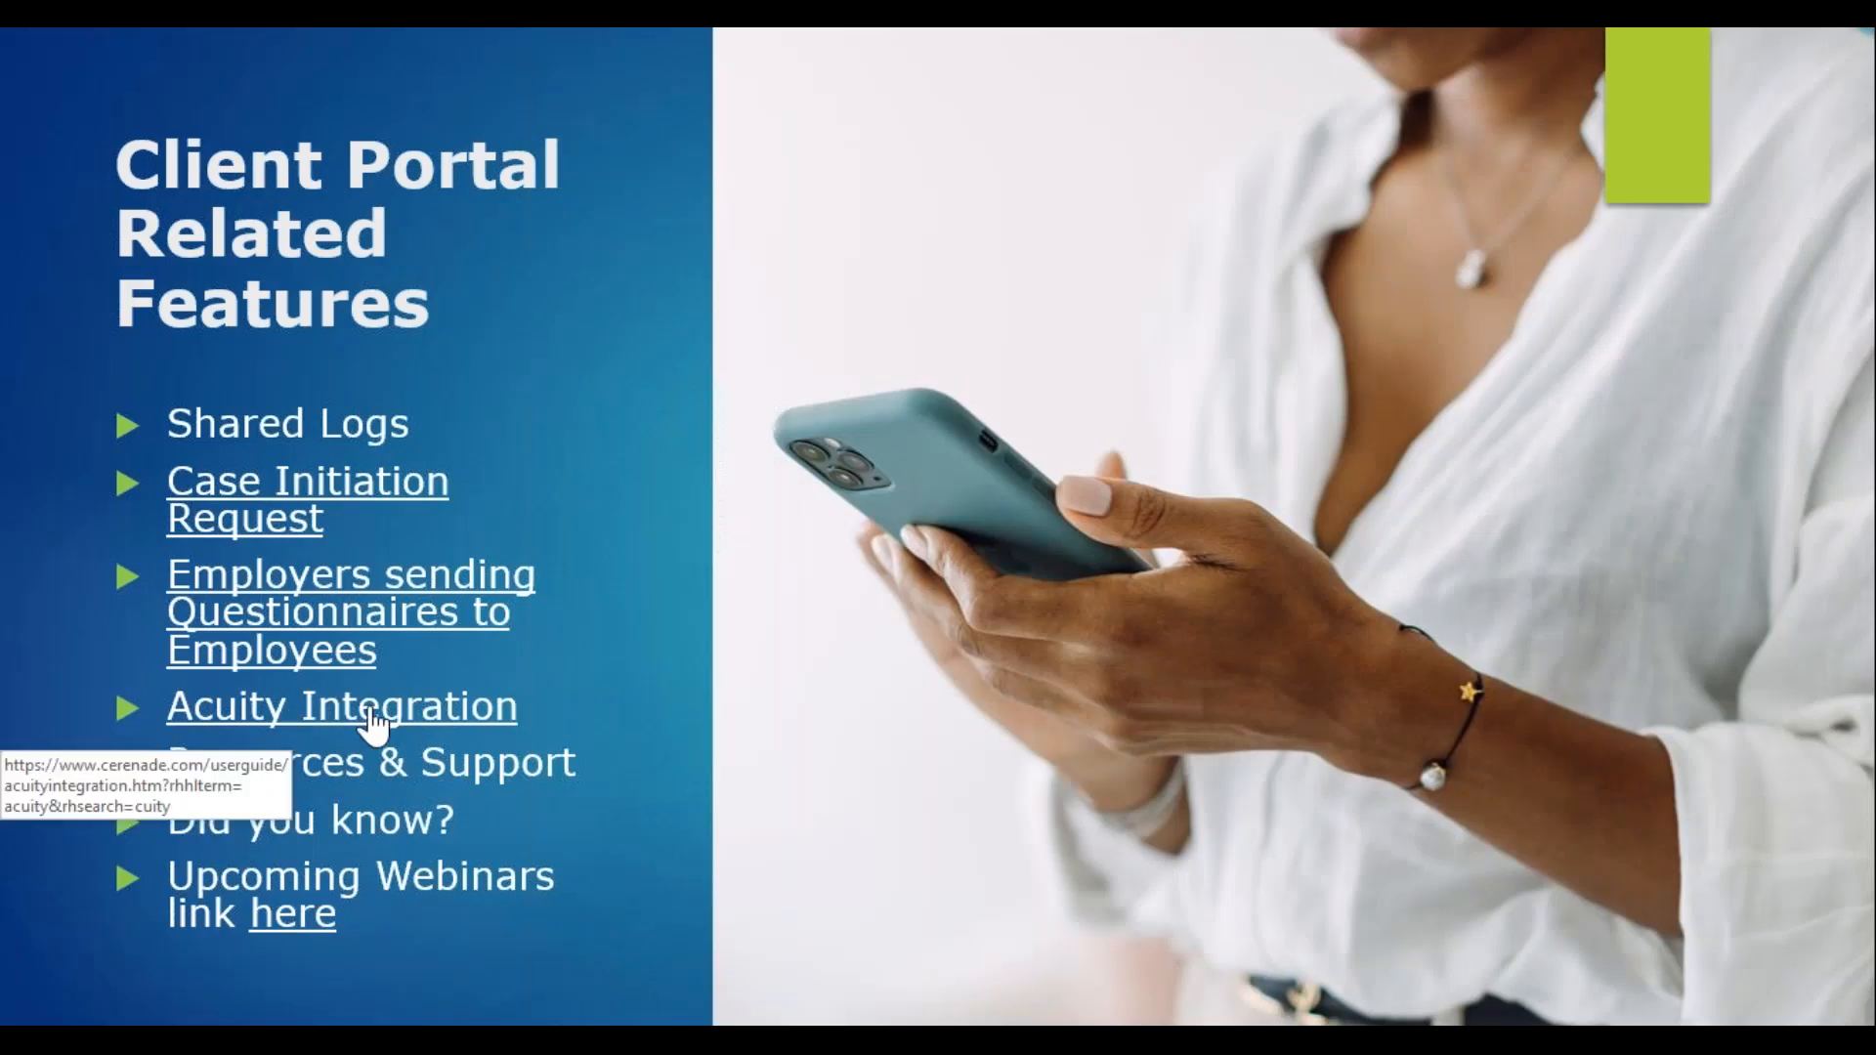
pyautogui.click(452, 721)
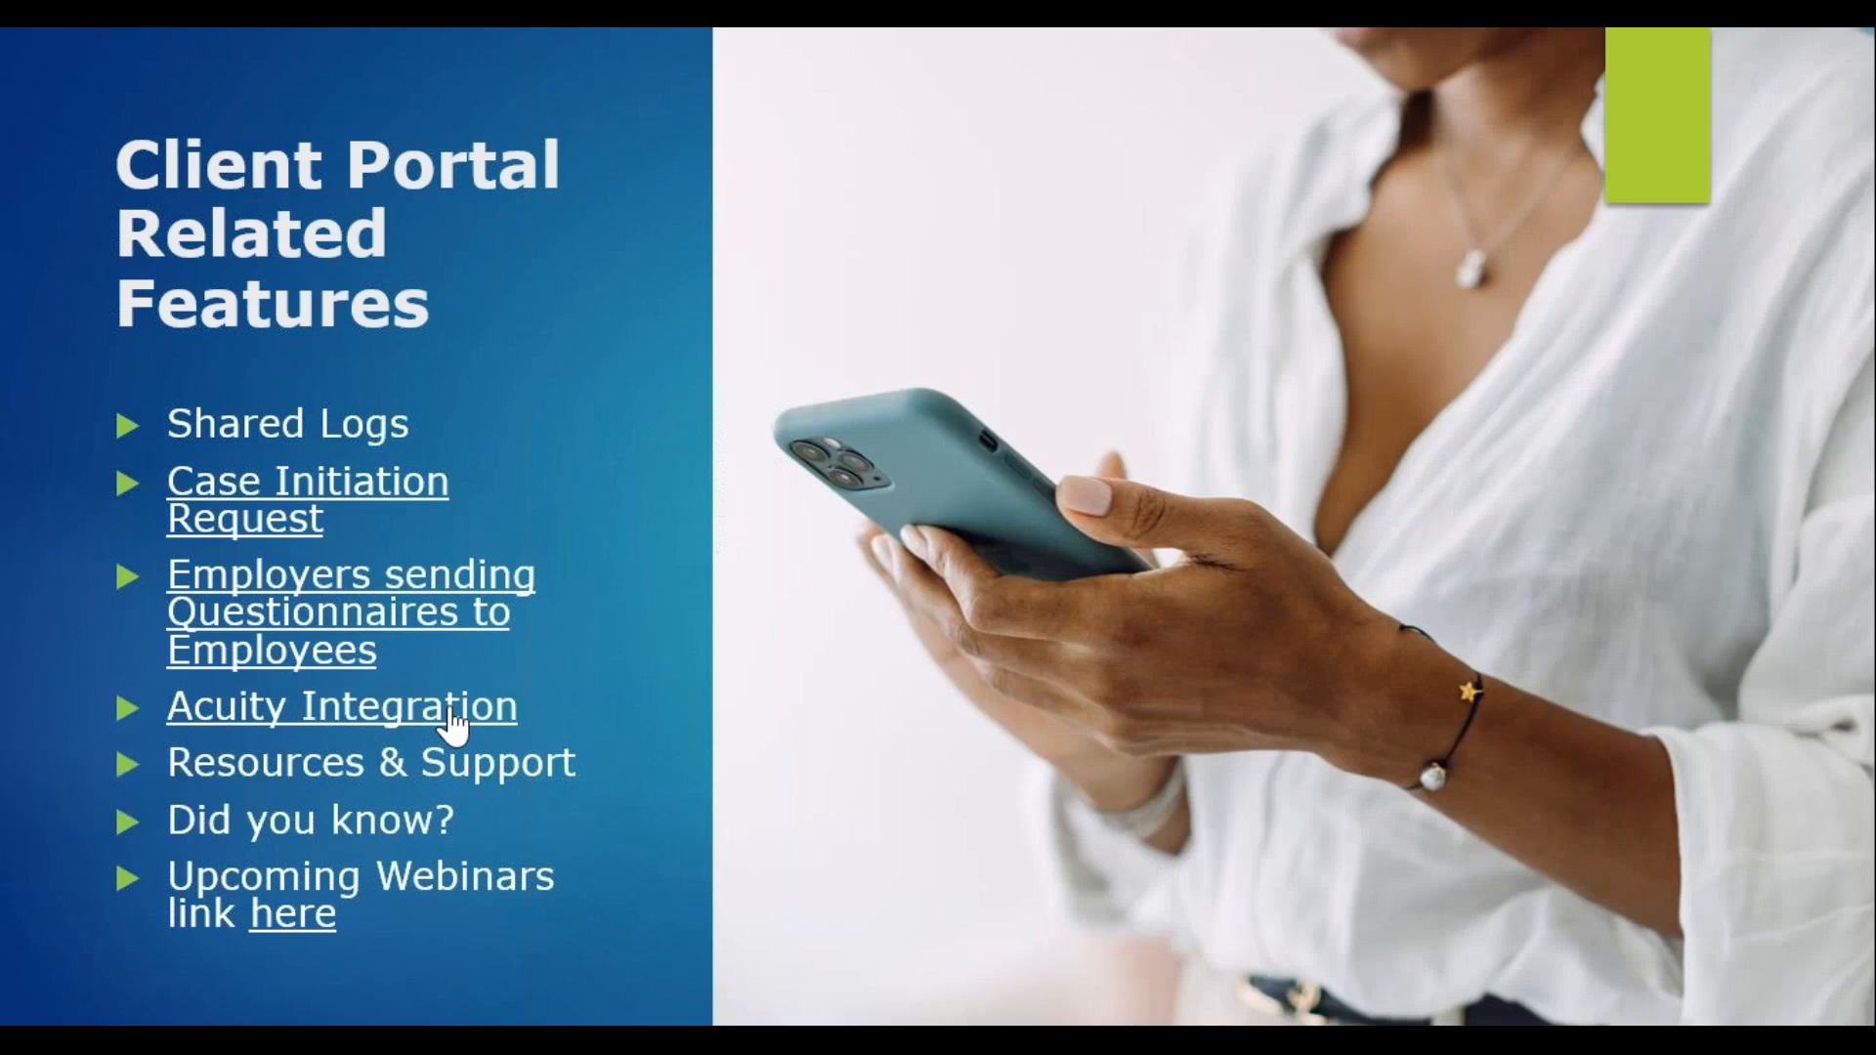